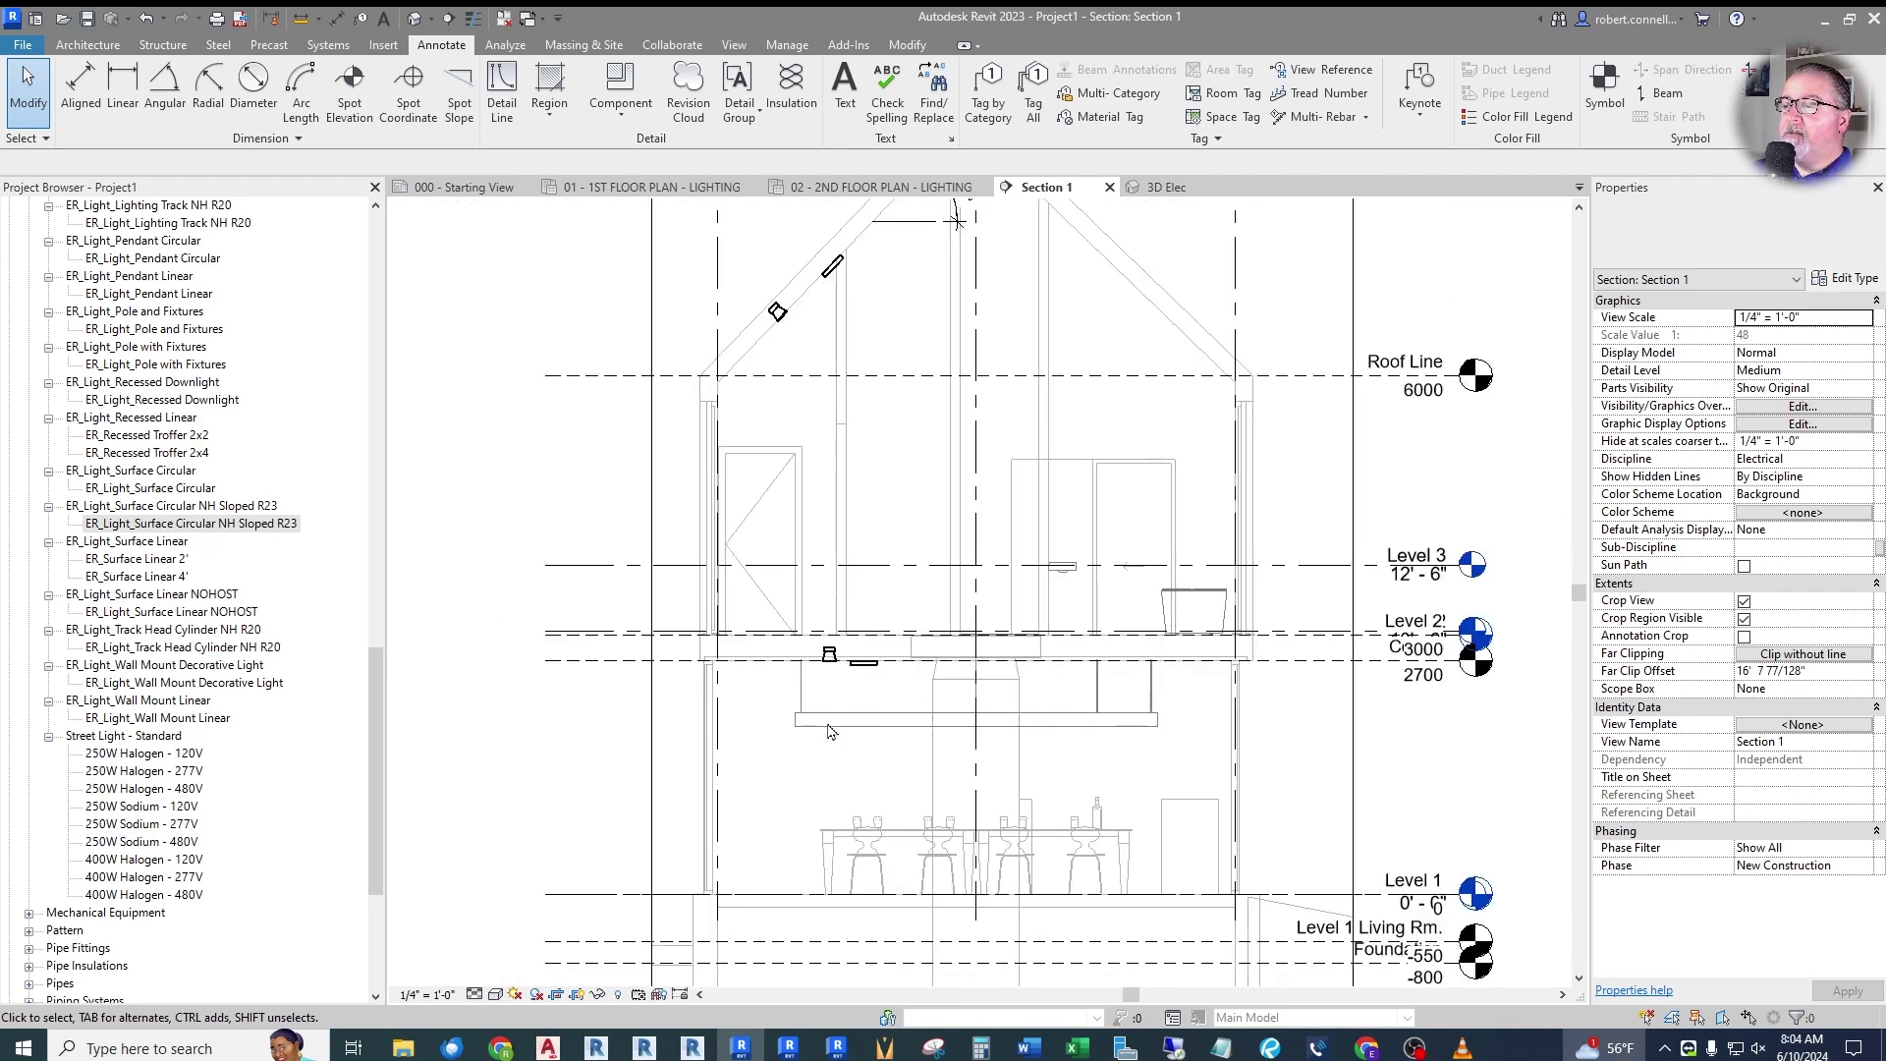
Place an ER_Light_Surface Circular NH Sloped R23 fixture beside the two existing sloped fixtures in the 02 - 2ND FLOOR PLAN - LIGHTING view.
scroll(884, 393, "up", 6)
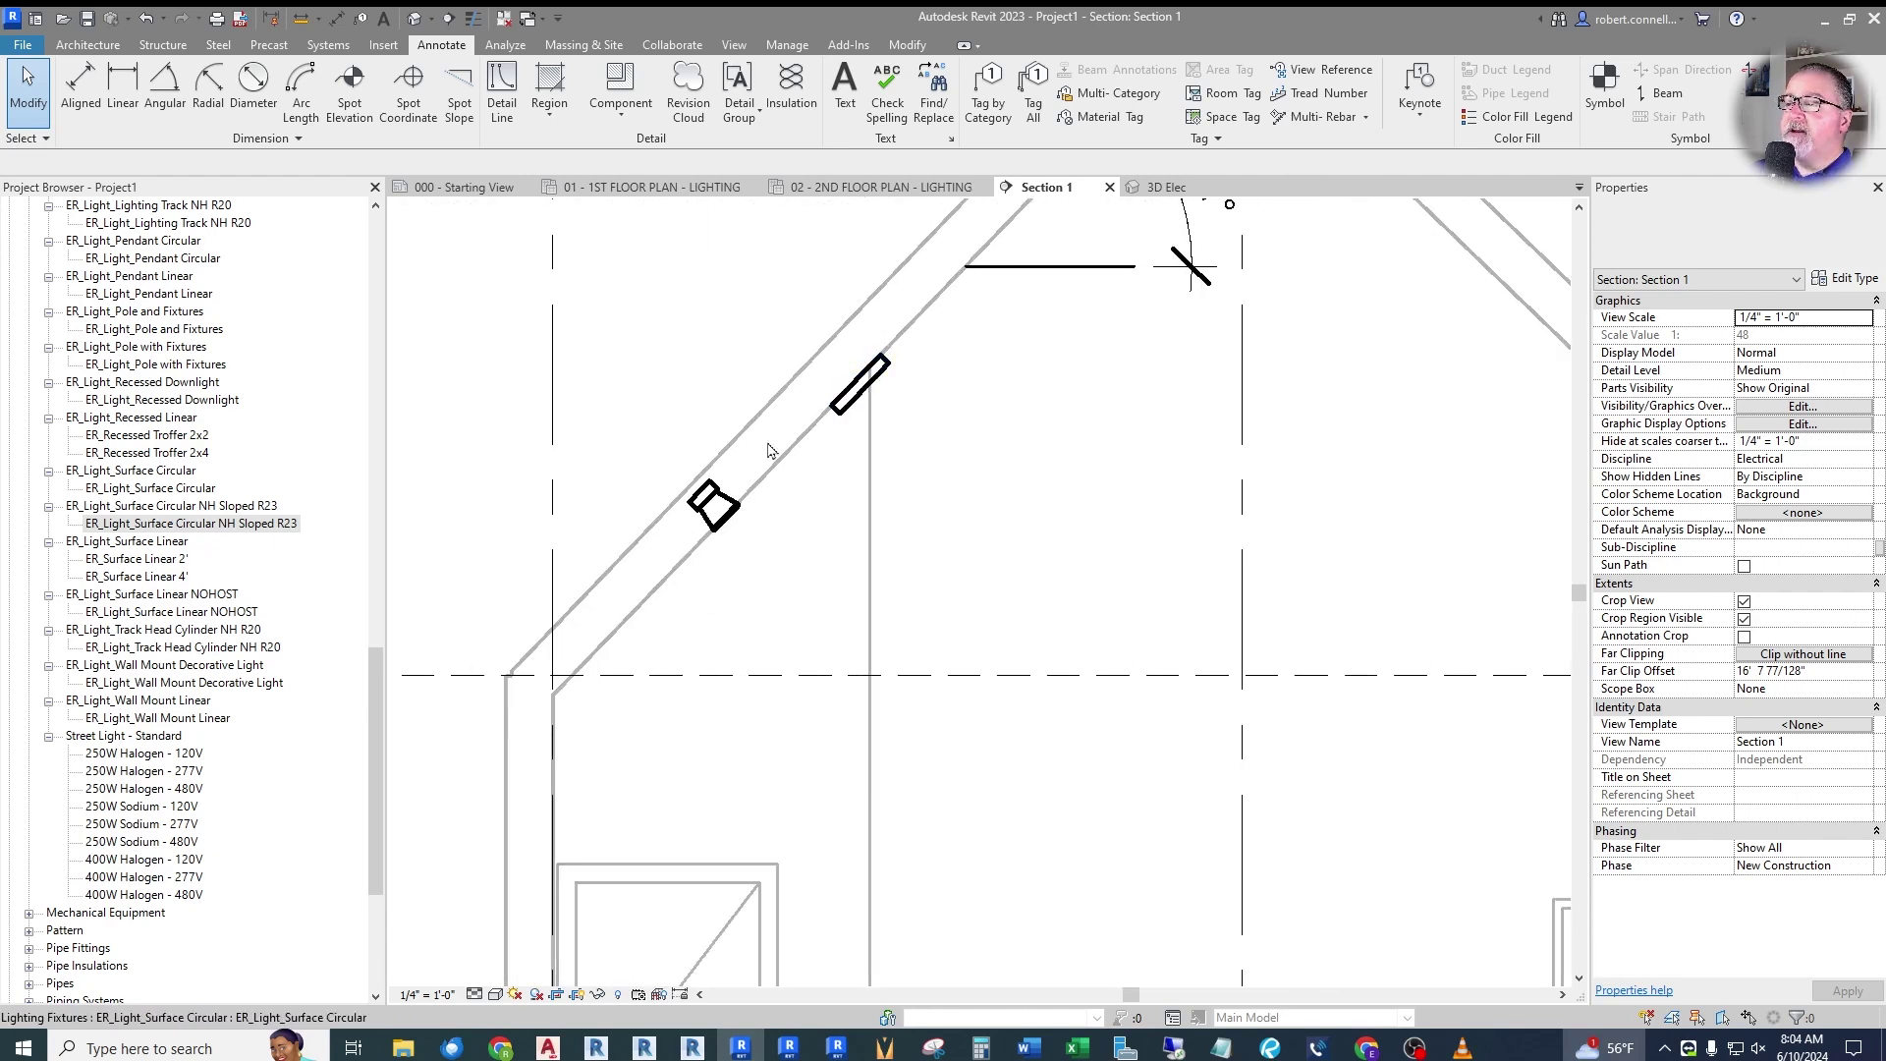
left_click(877, 192)
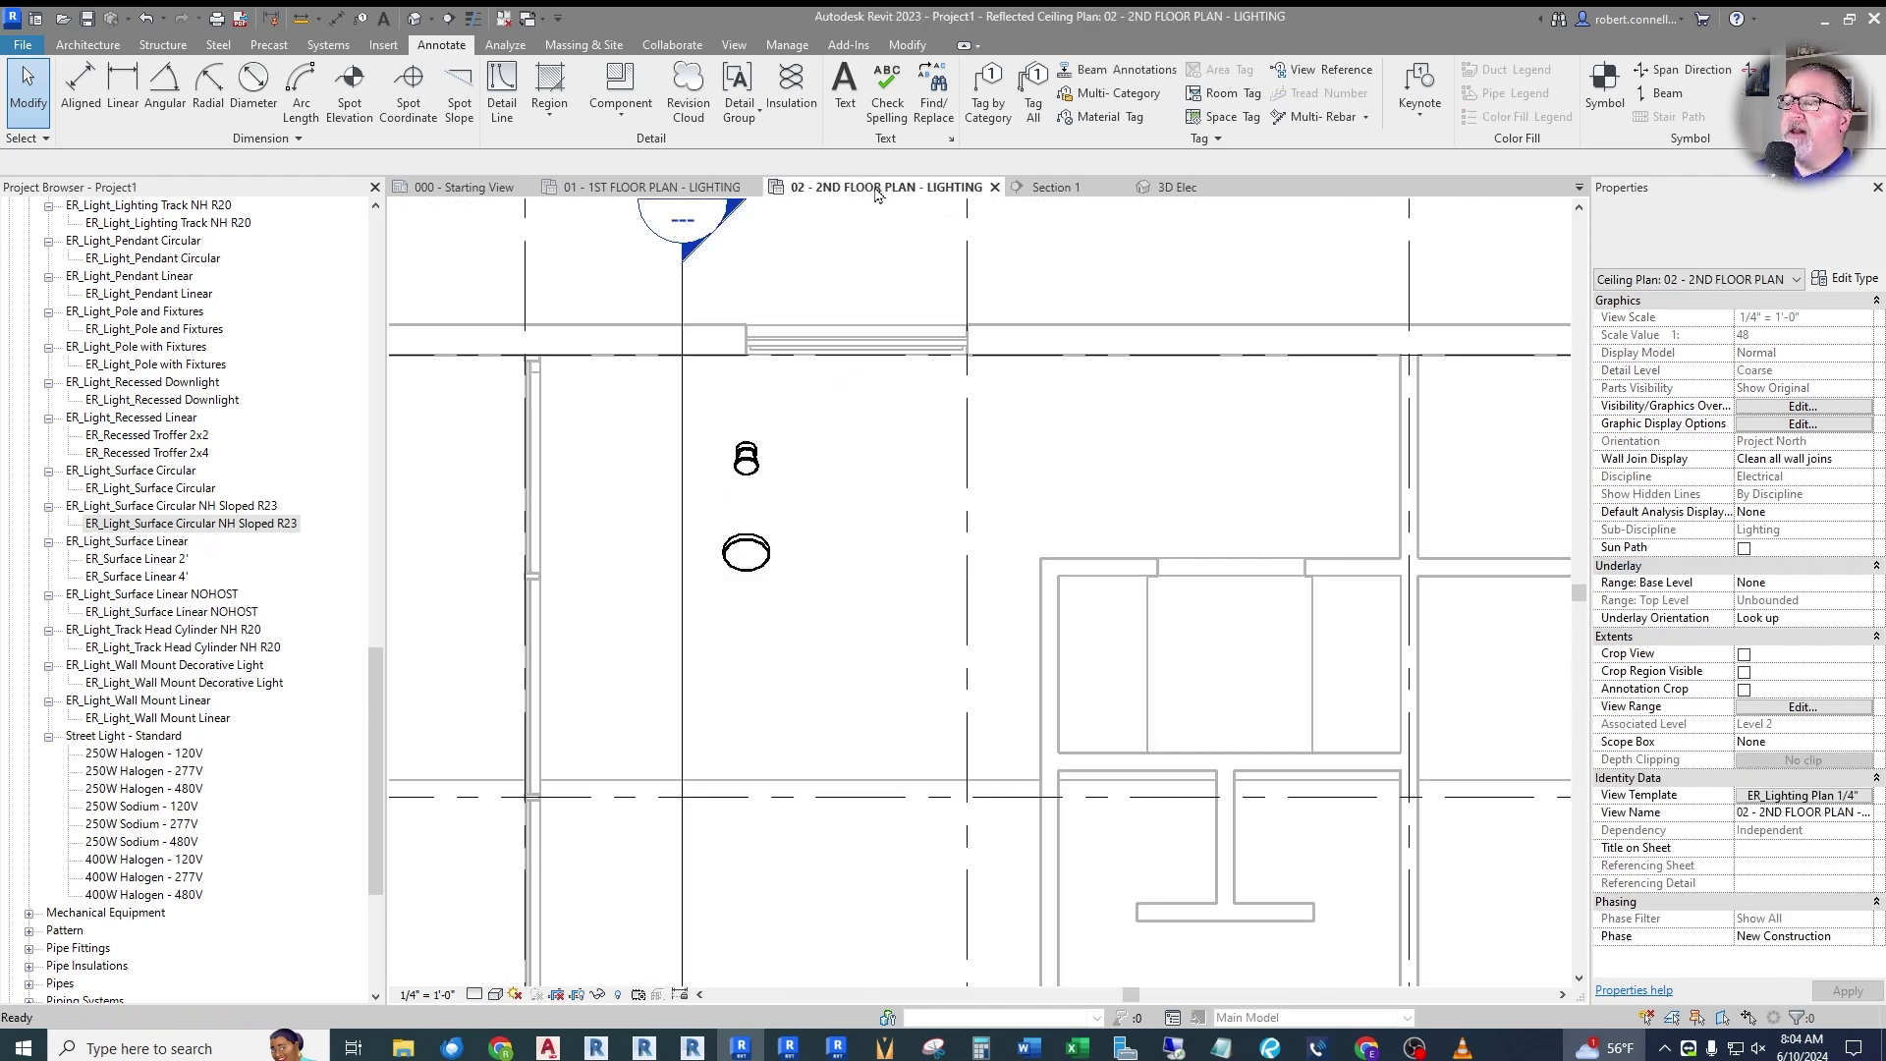
scroll(798, 482, "up", 4)
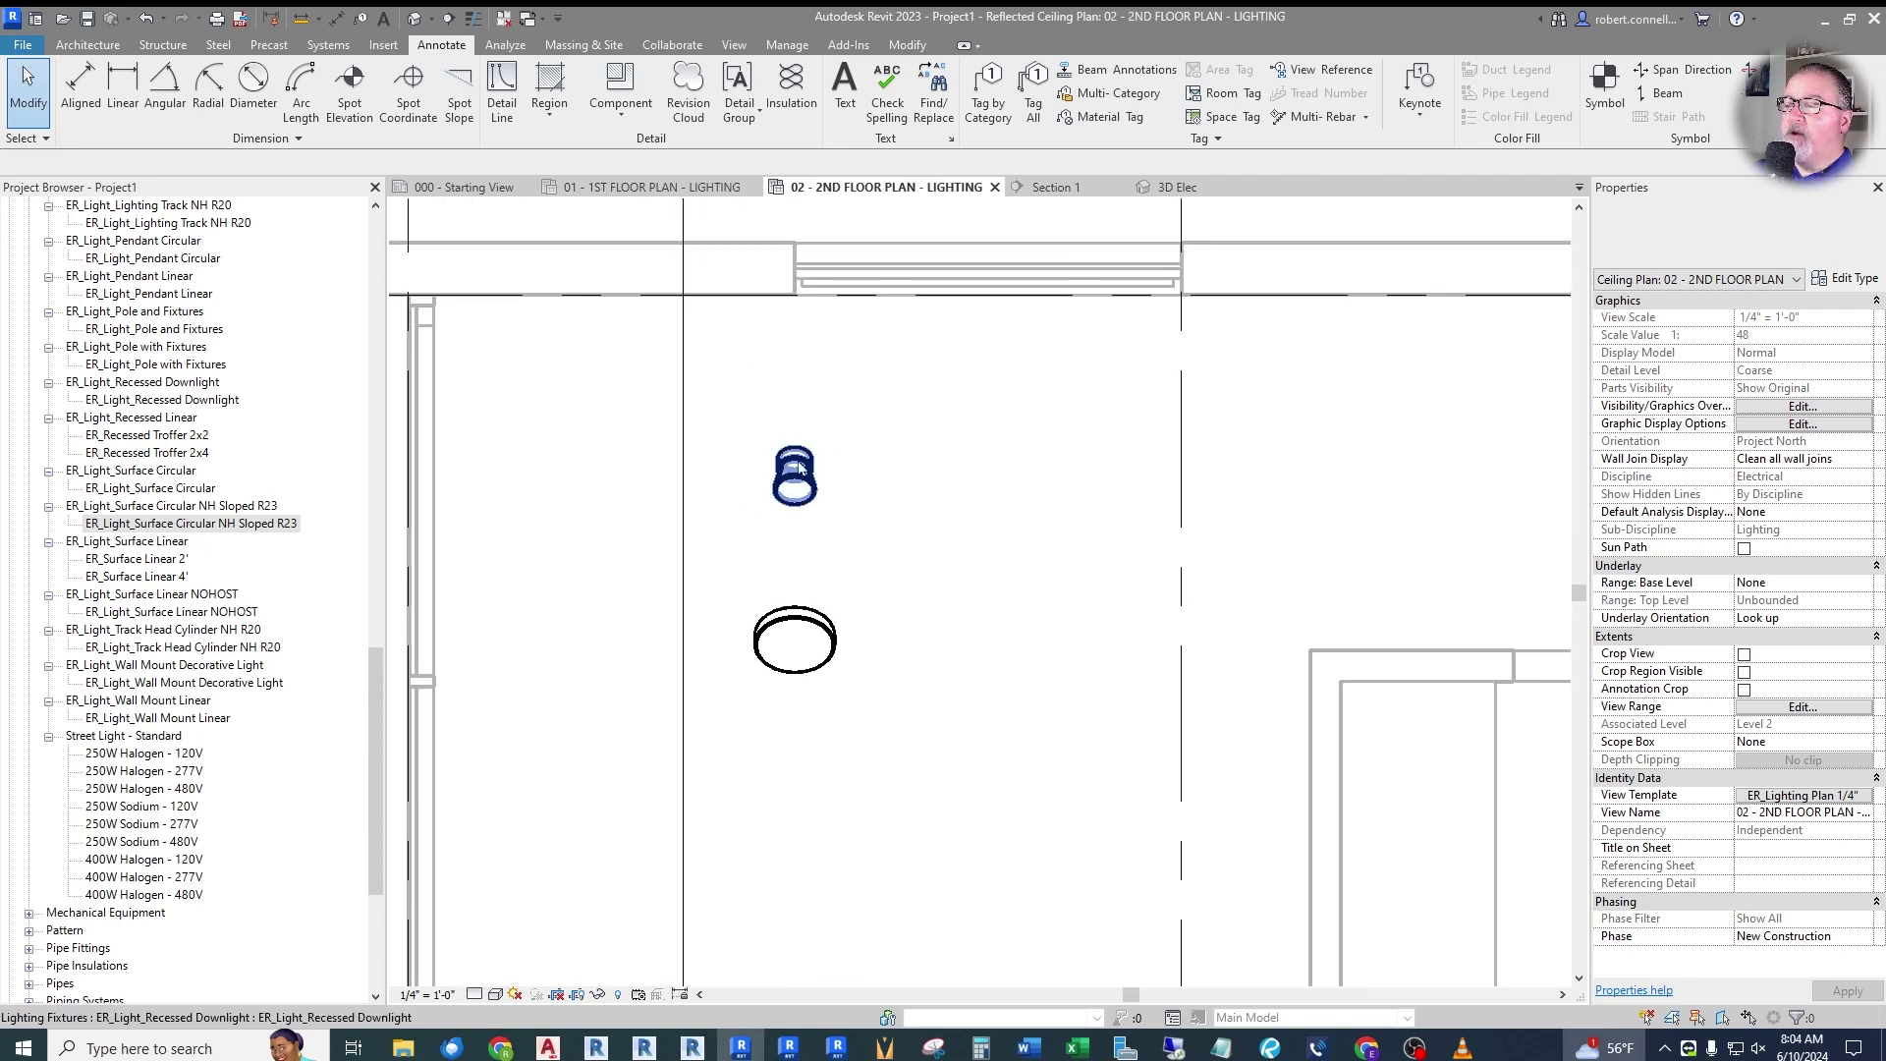
scroll(812, 481, "down", 2)
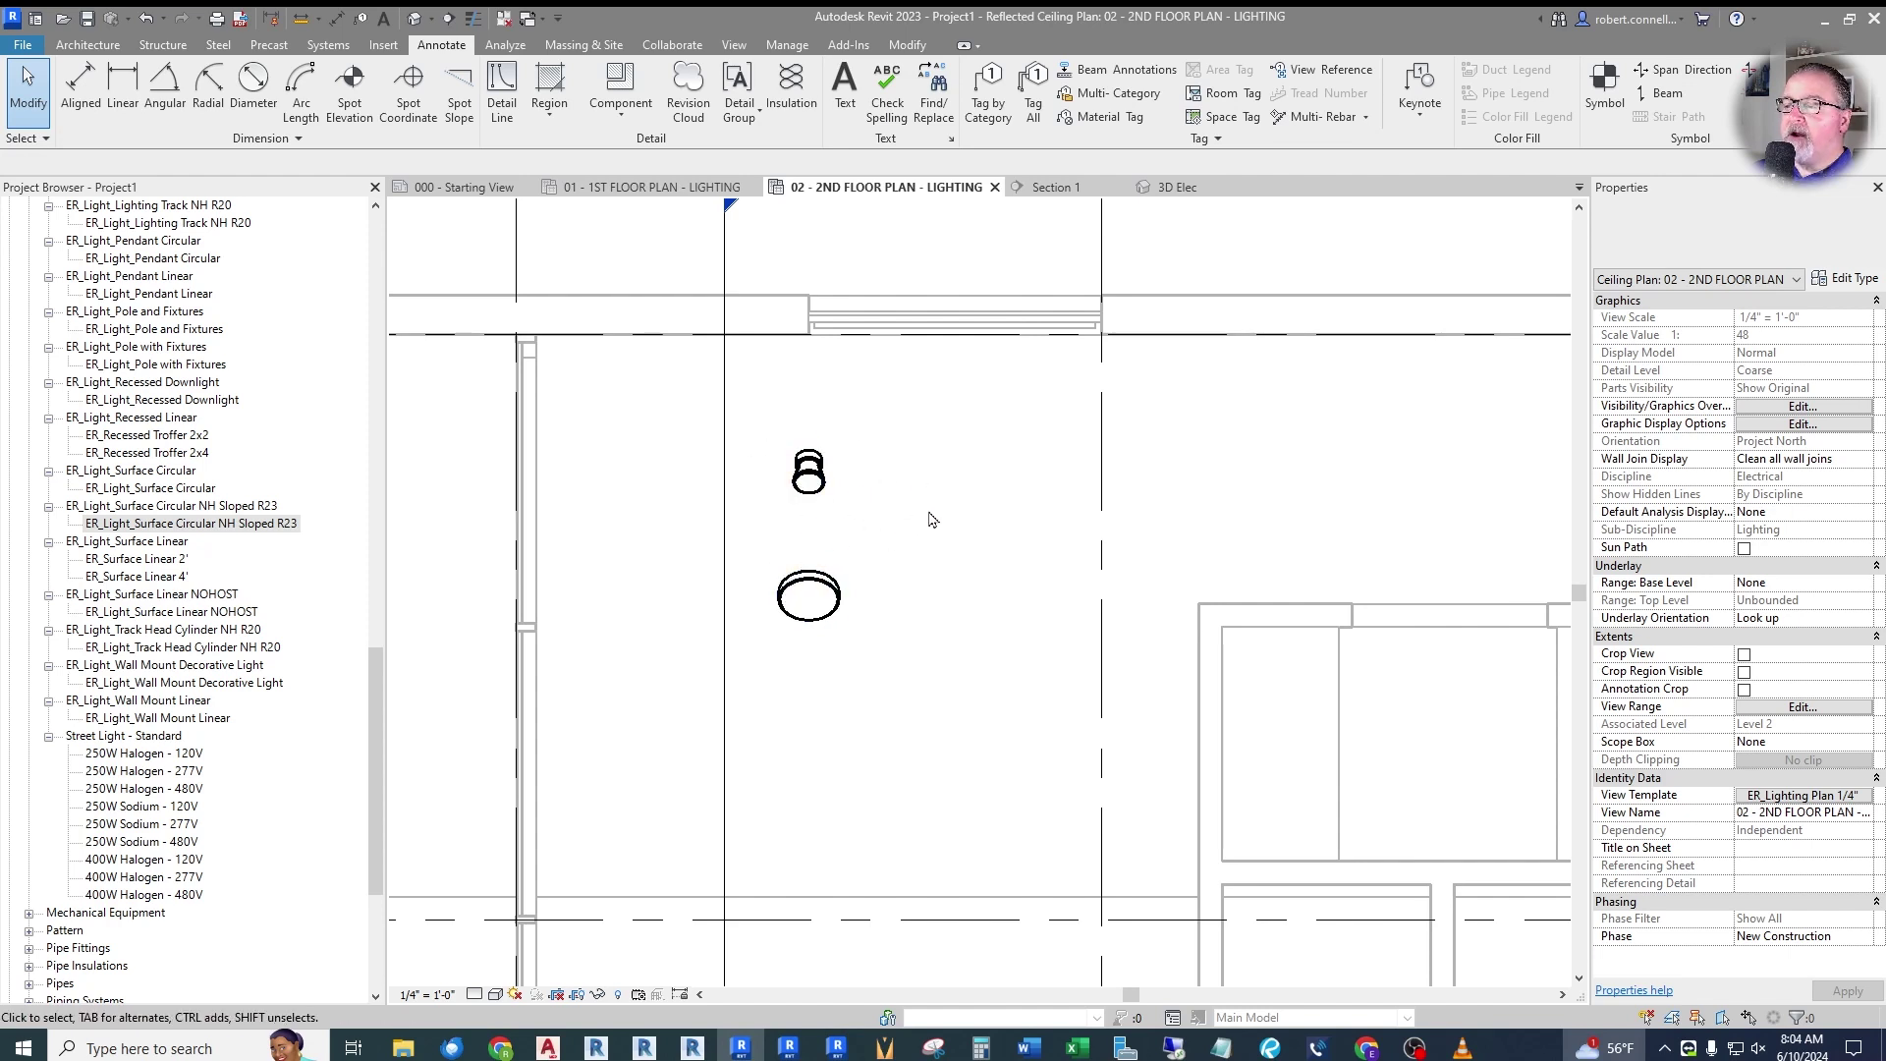
left_click_drag(137, 530, 960, 547)
scroll(957, 535, "up", 2)
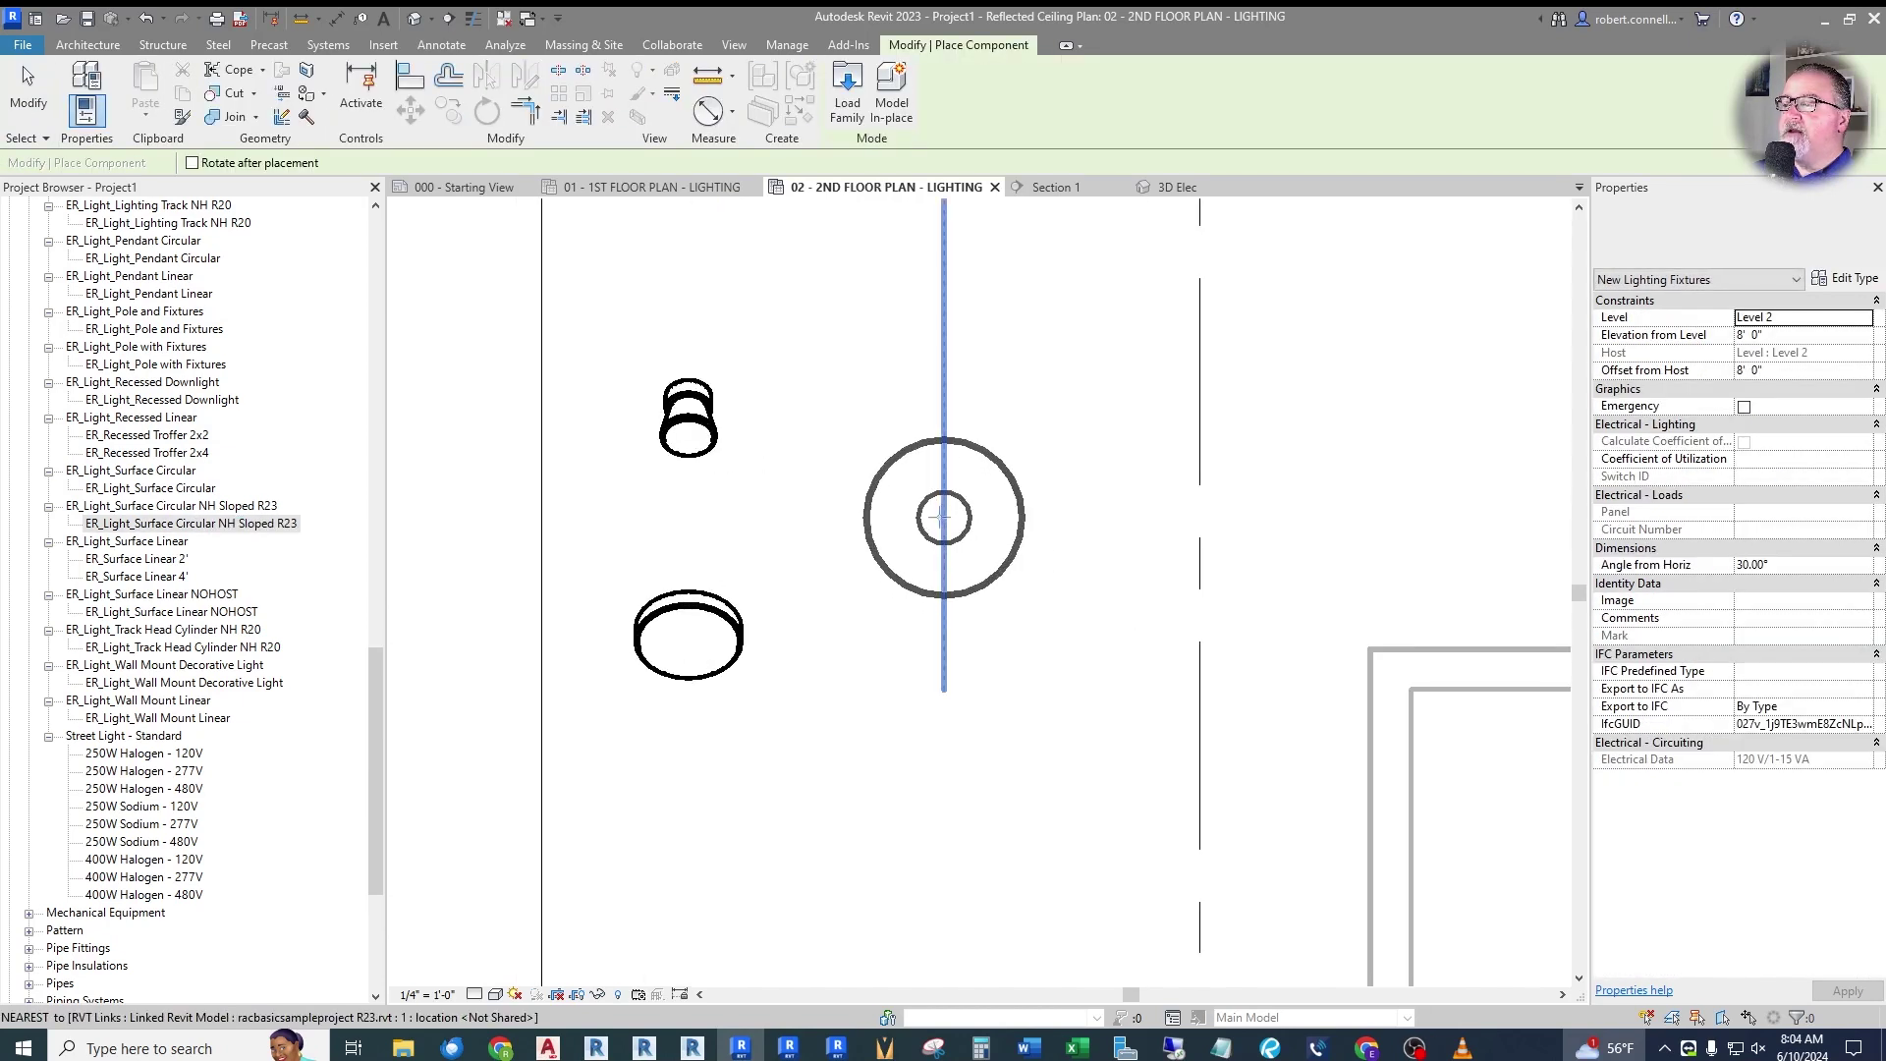
left_click(941, 518)
key("Escape")
key("Escape")
scroll(844, 580, "down", 2)
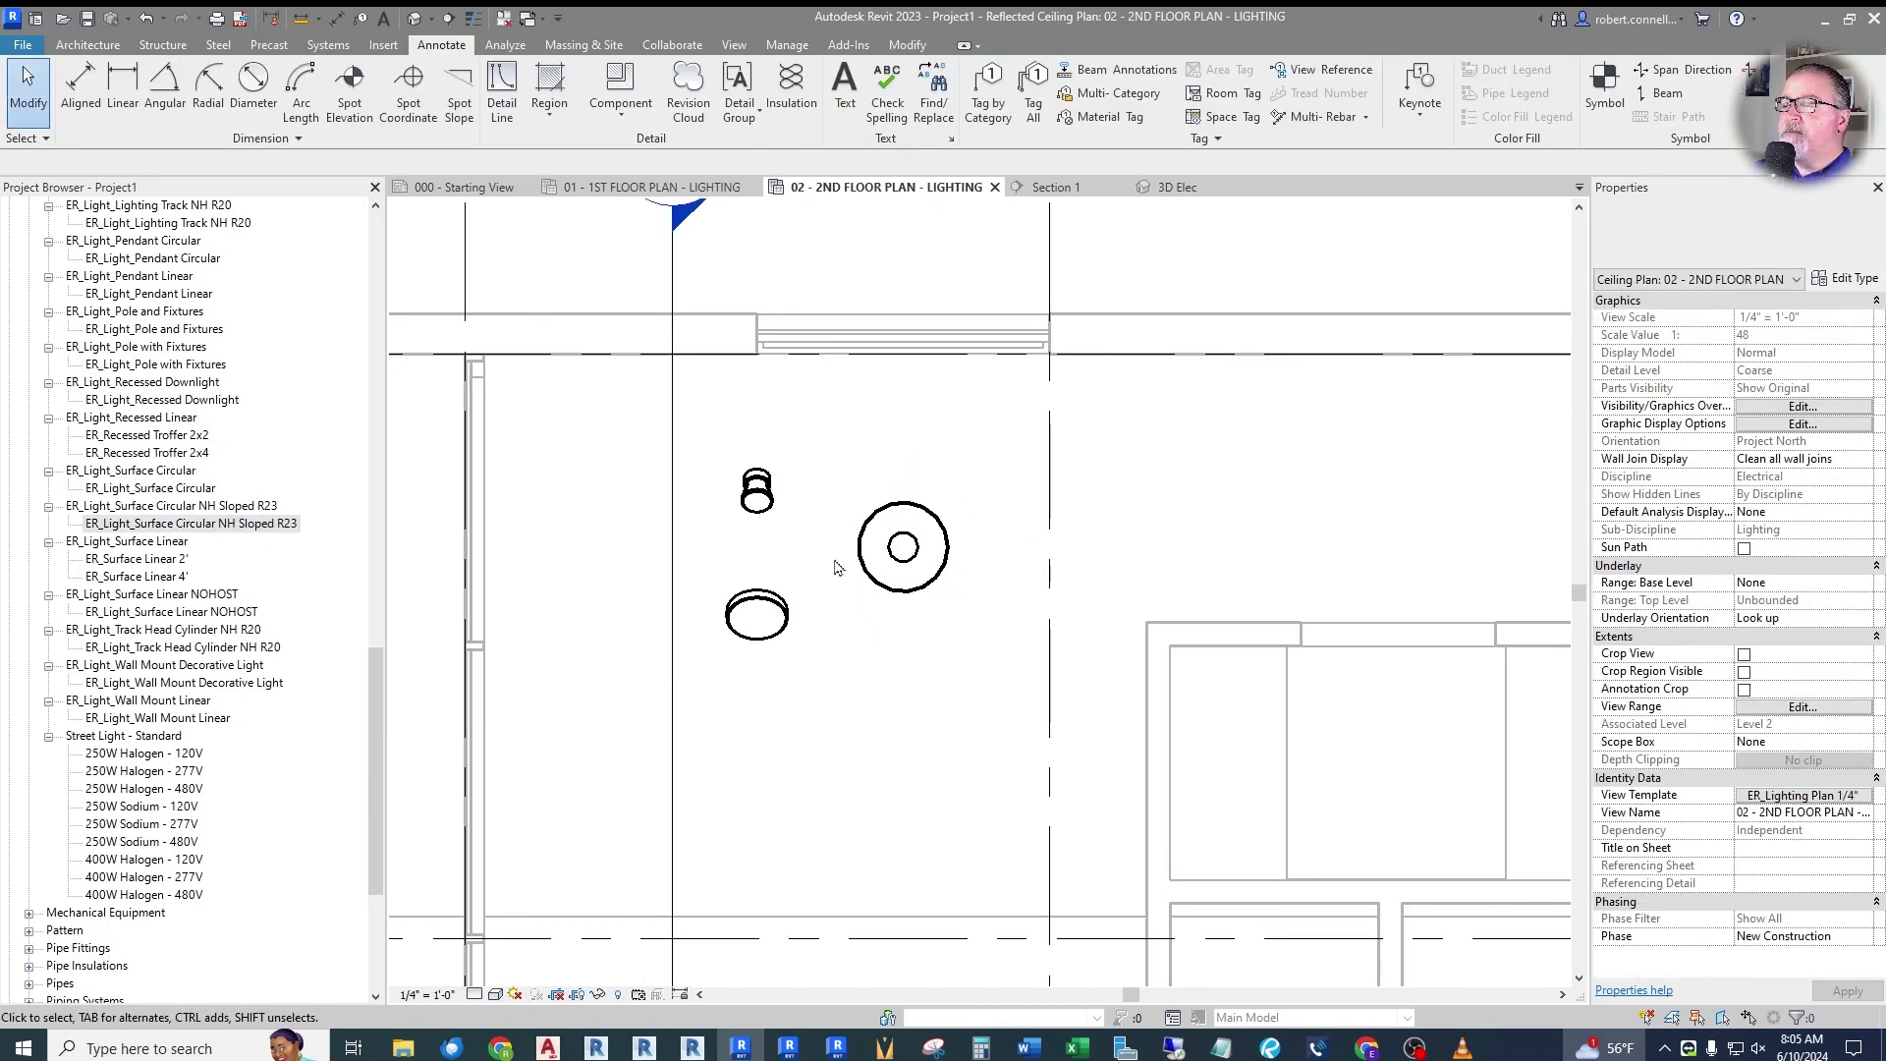
In Section 1, raise the new sloped fixture toward the sloped ceiling and set its Angle from Horiz to 46°.
left_click(1049, 186)
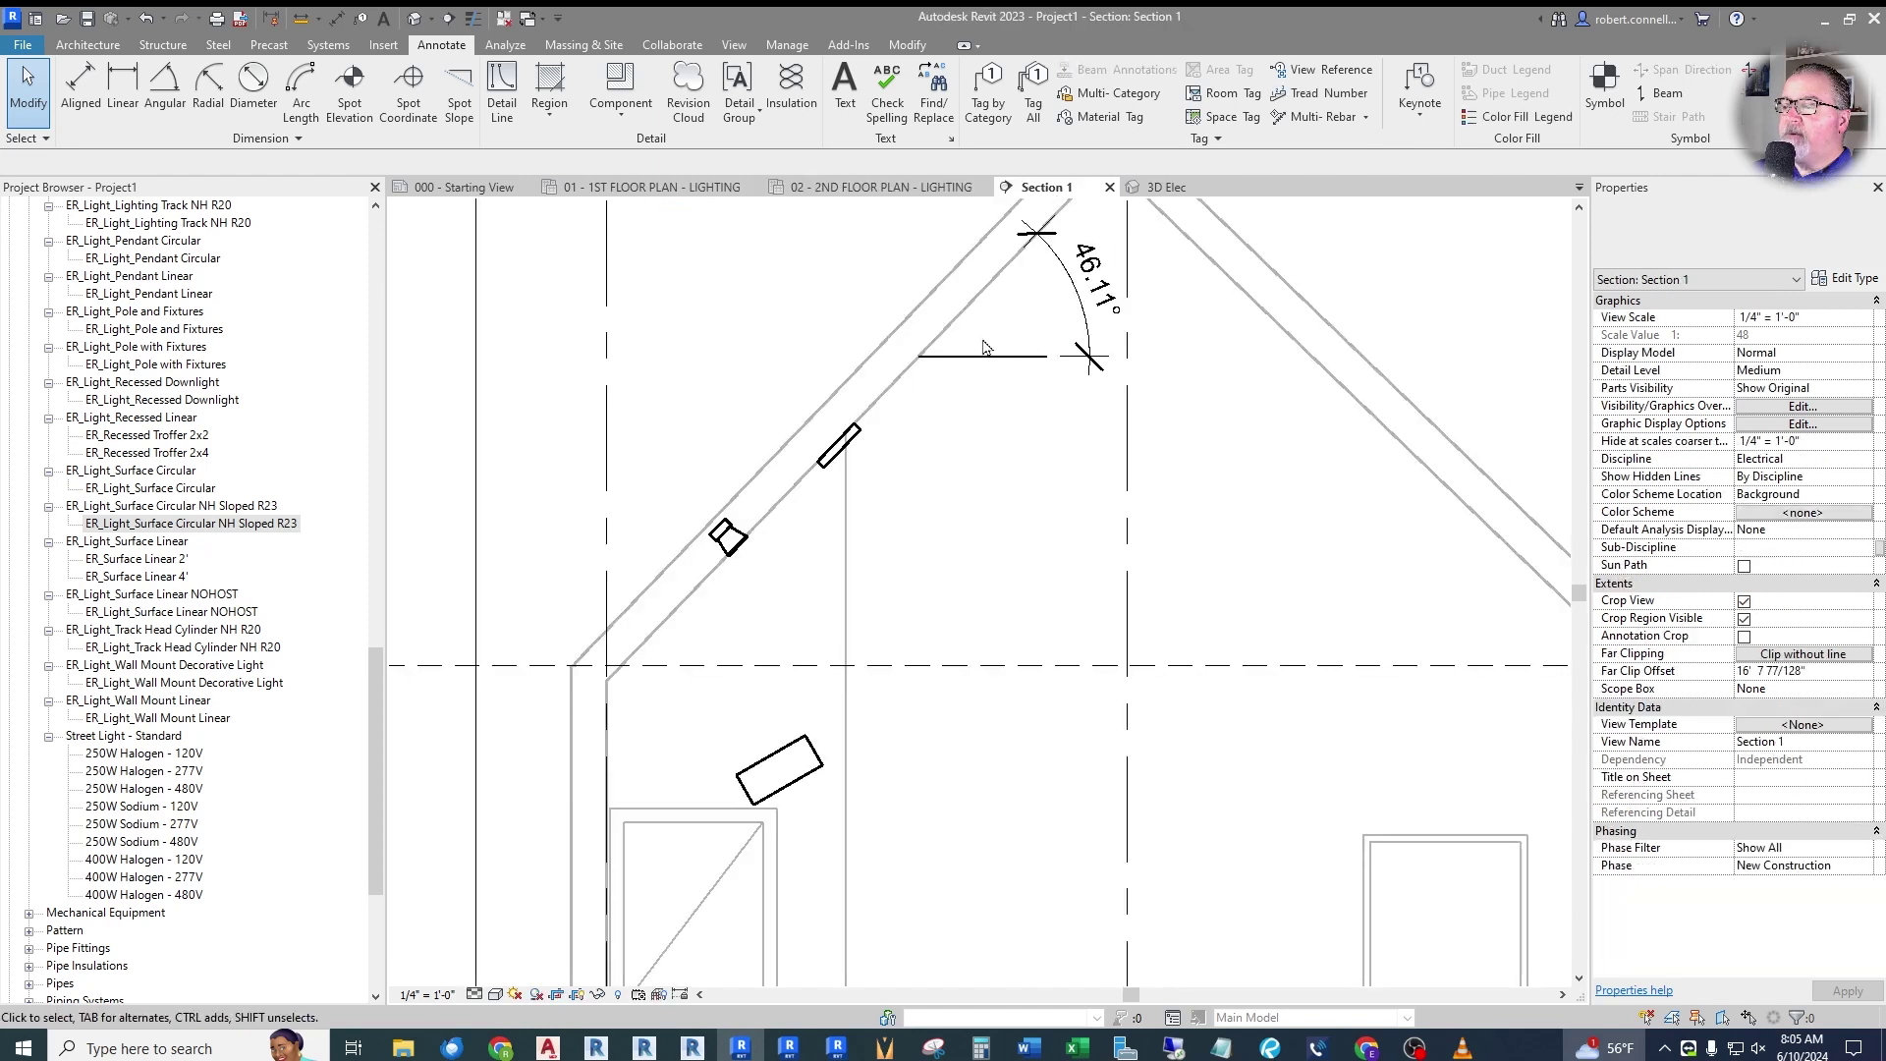
left_click_drag(782, 766, 916, 516)
scroll(1063, 377, "up", 2)
left_click(1707, 572)
type("4")
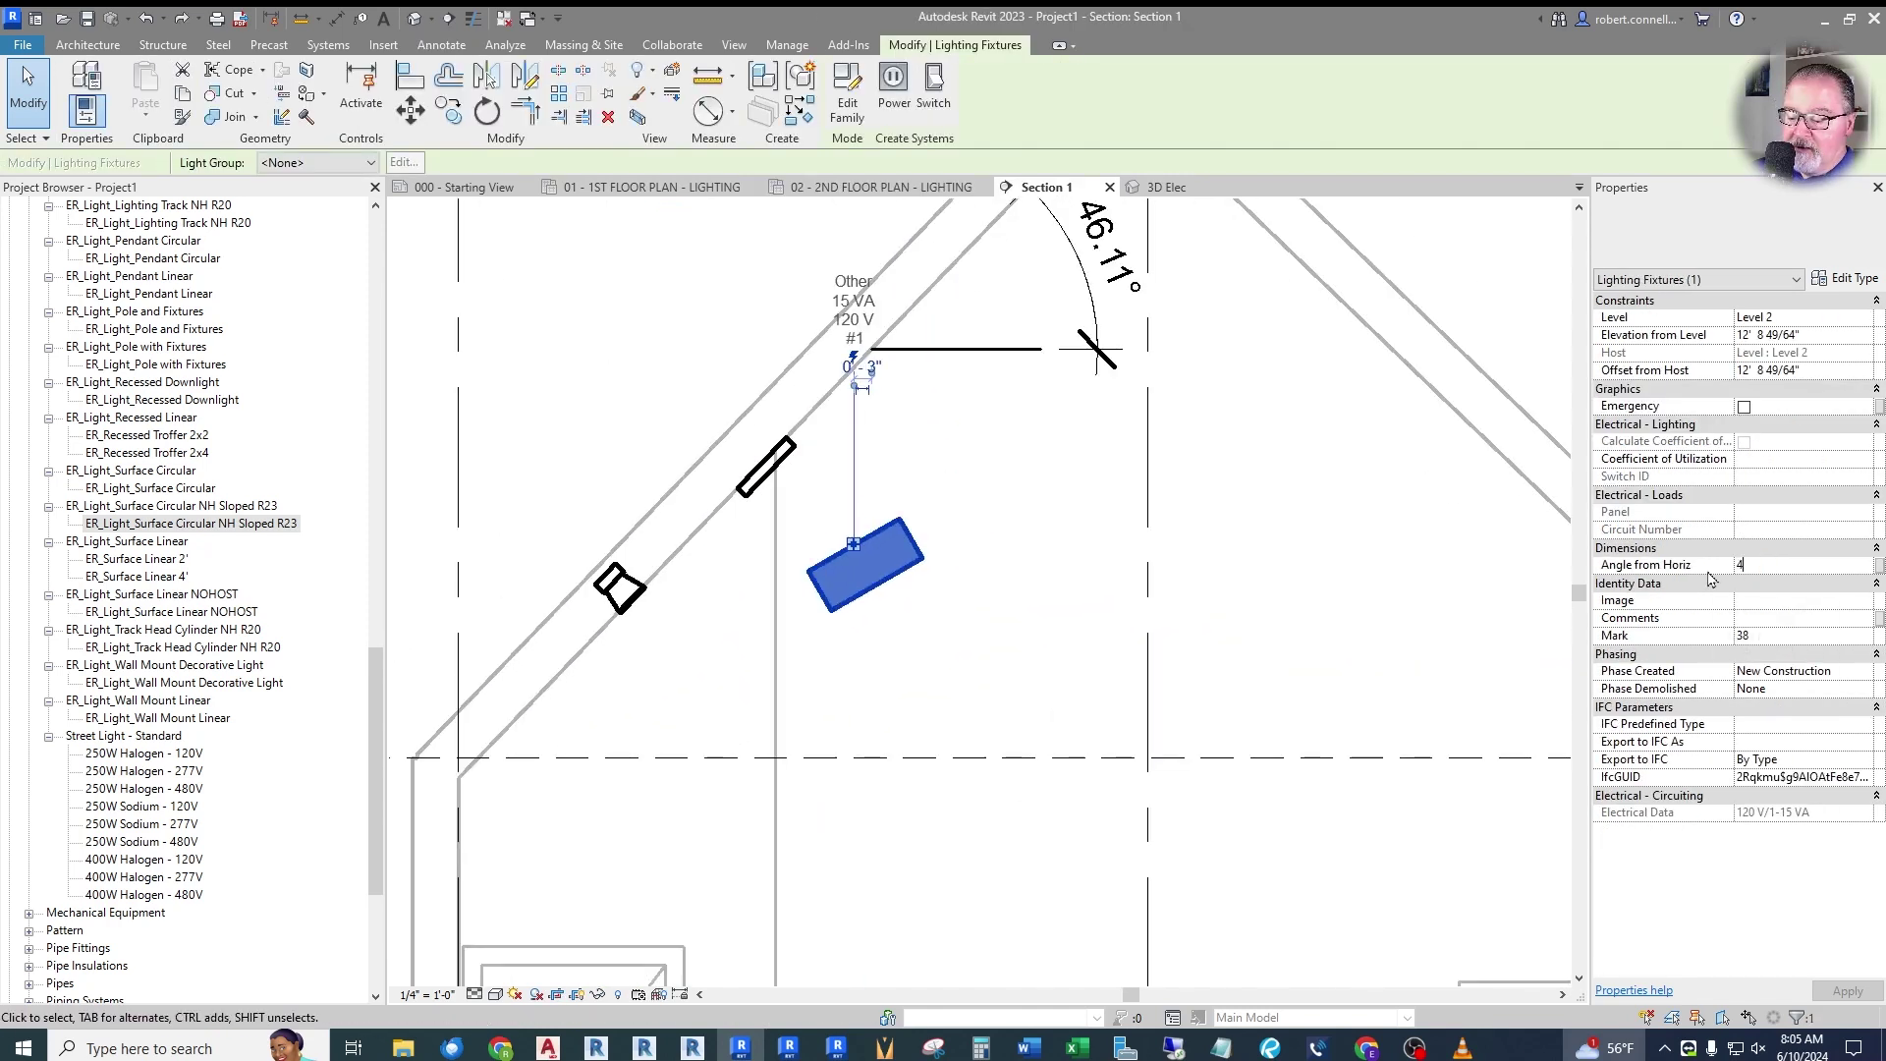
type("6")
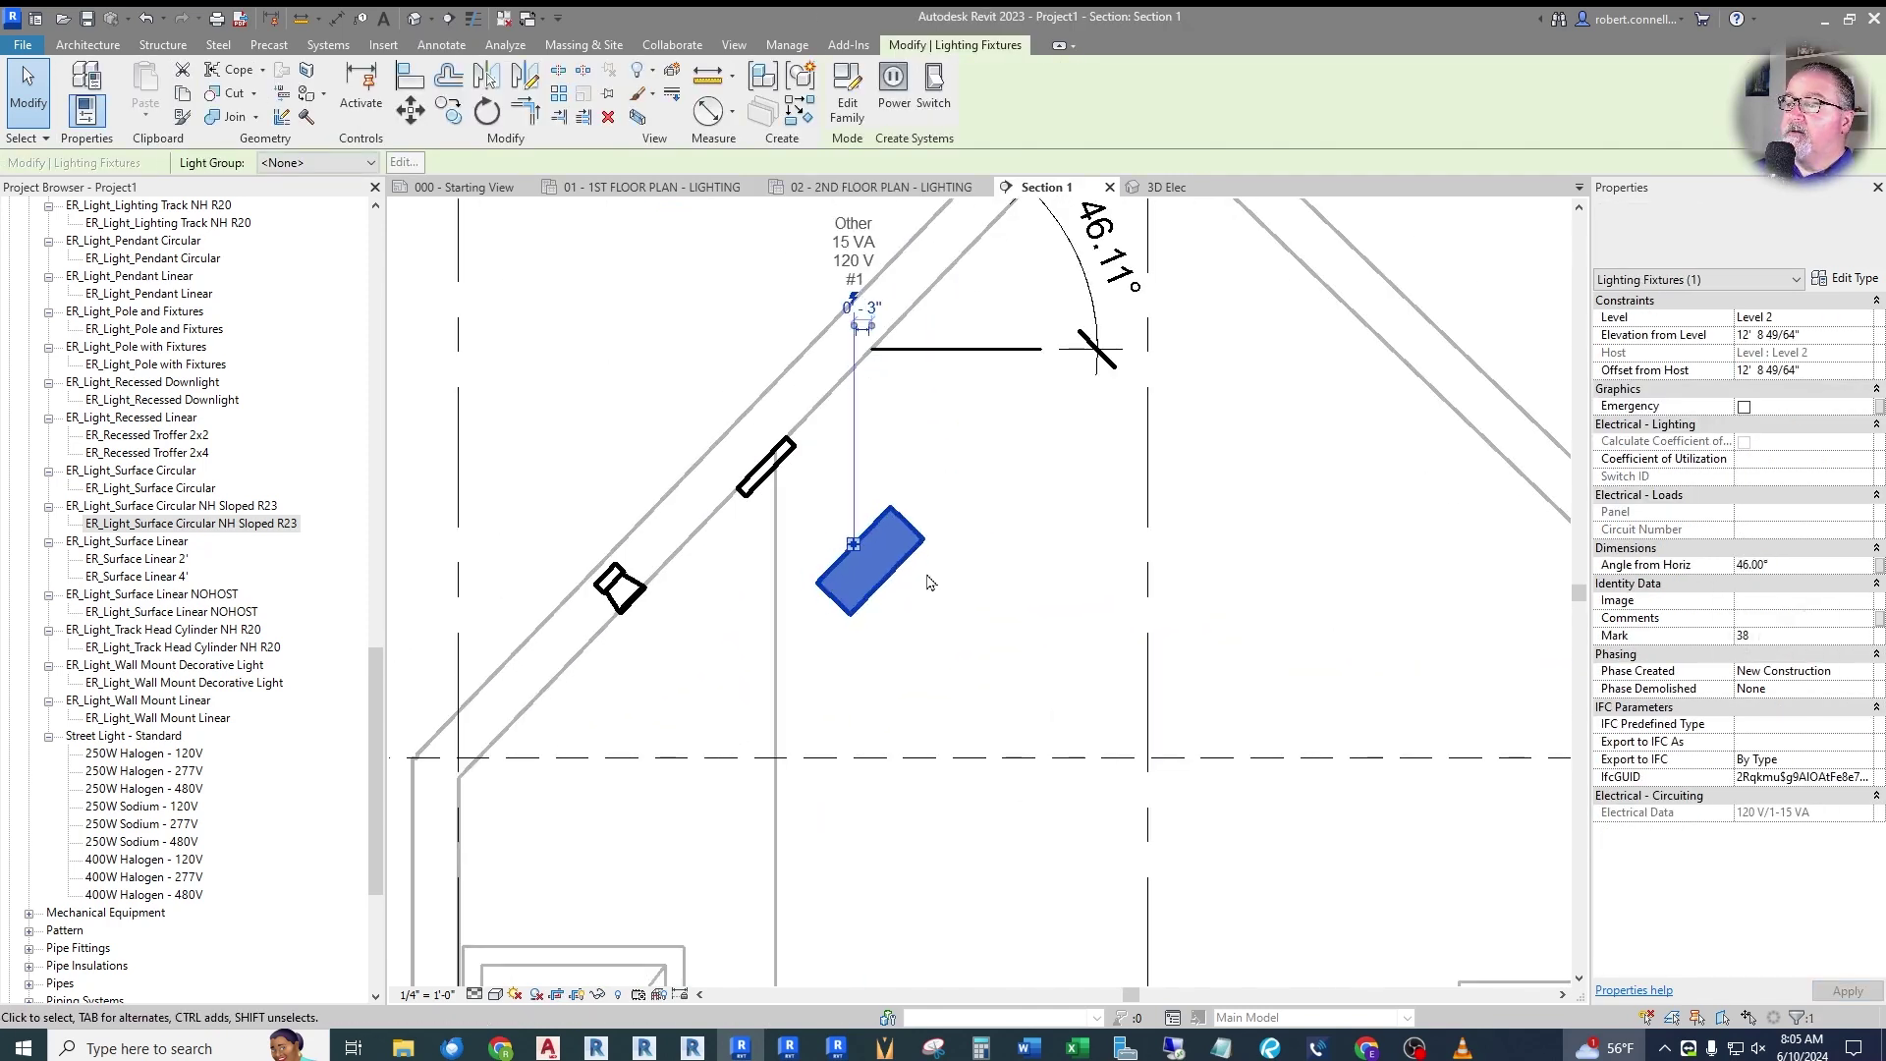
Move the angled fixture up in Section 1 so its mounting face lies against the underside of the sloped ceiling.
mouse_move(889, 564)
left_mouse_down()
mouse_move(861, 320)
mouse_move(894, 381)
left_mouse_up()
left_click(966, 562)
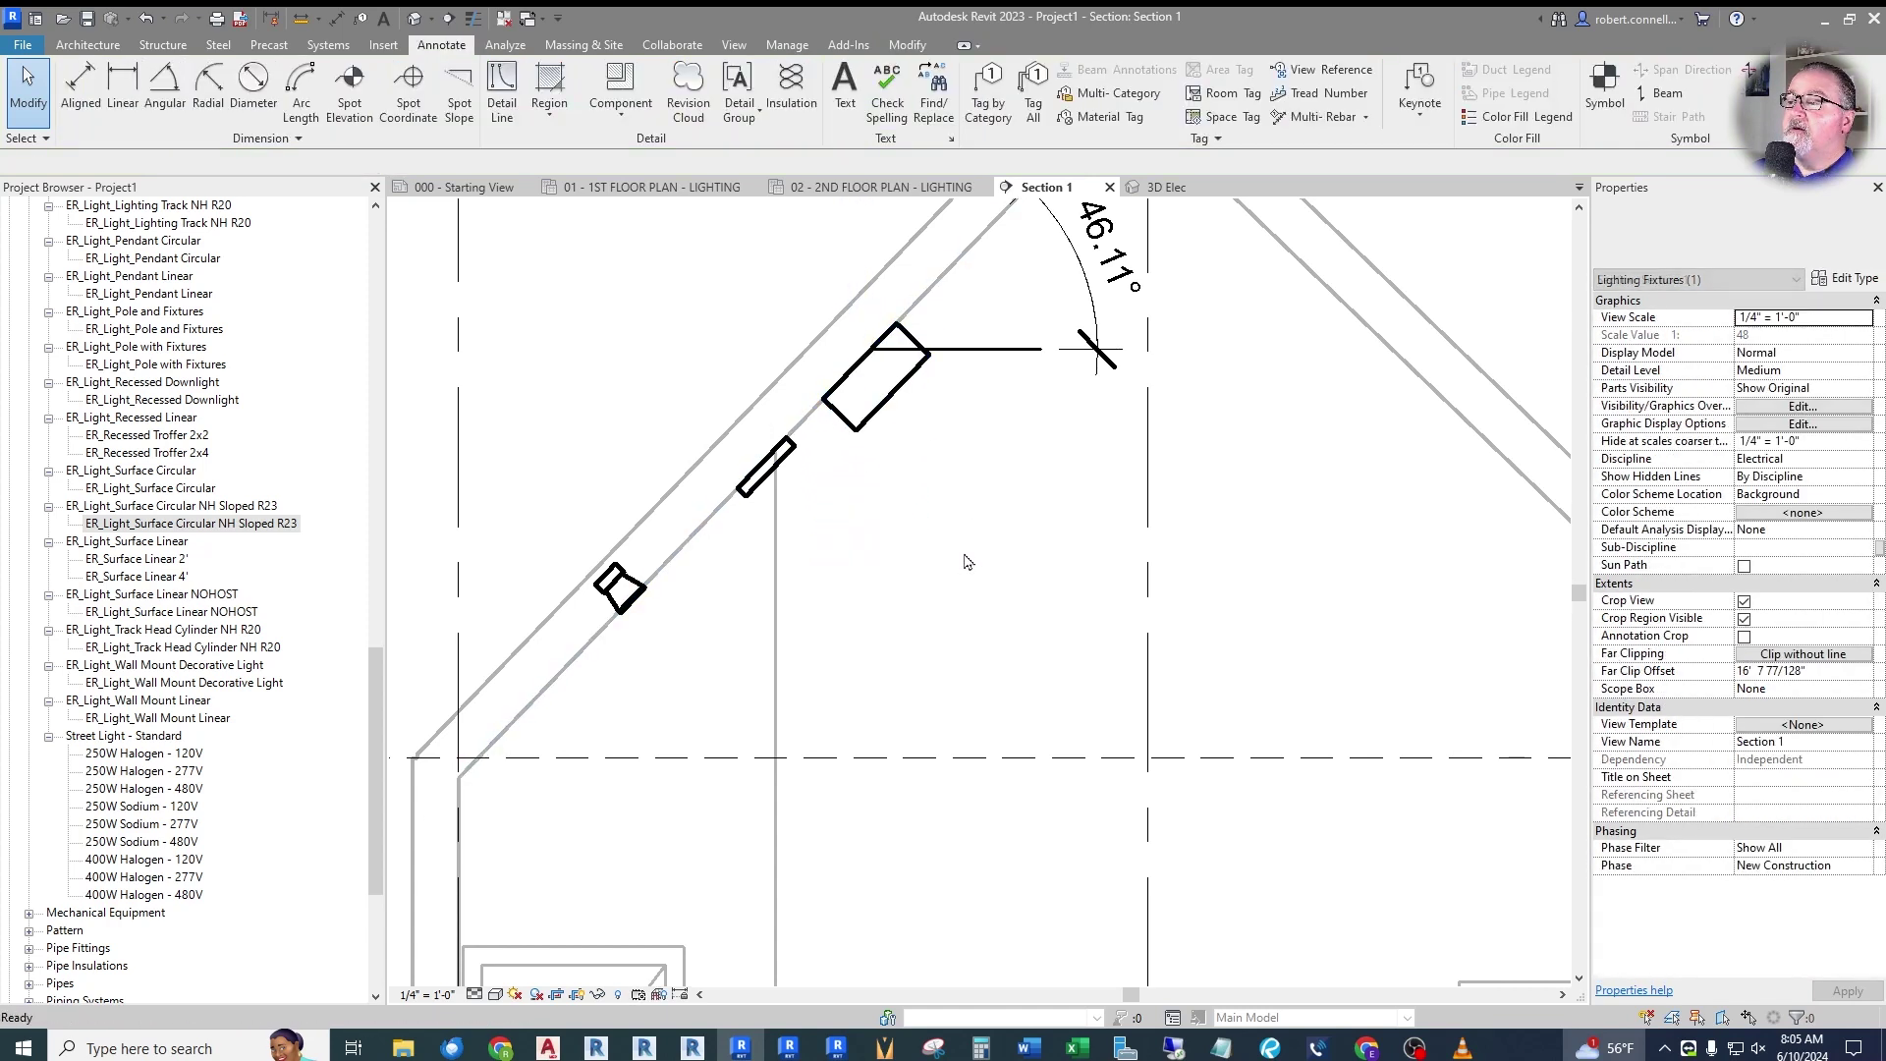
scroll(963, 589, "up", 2)
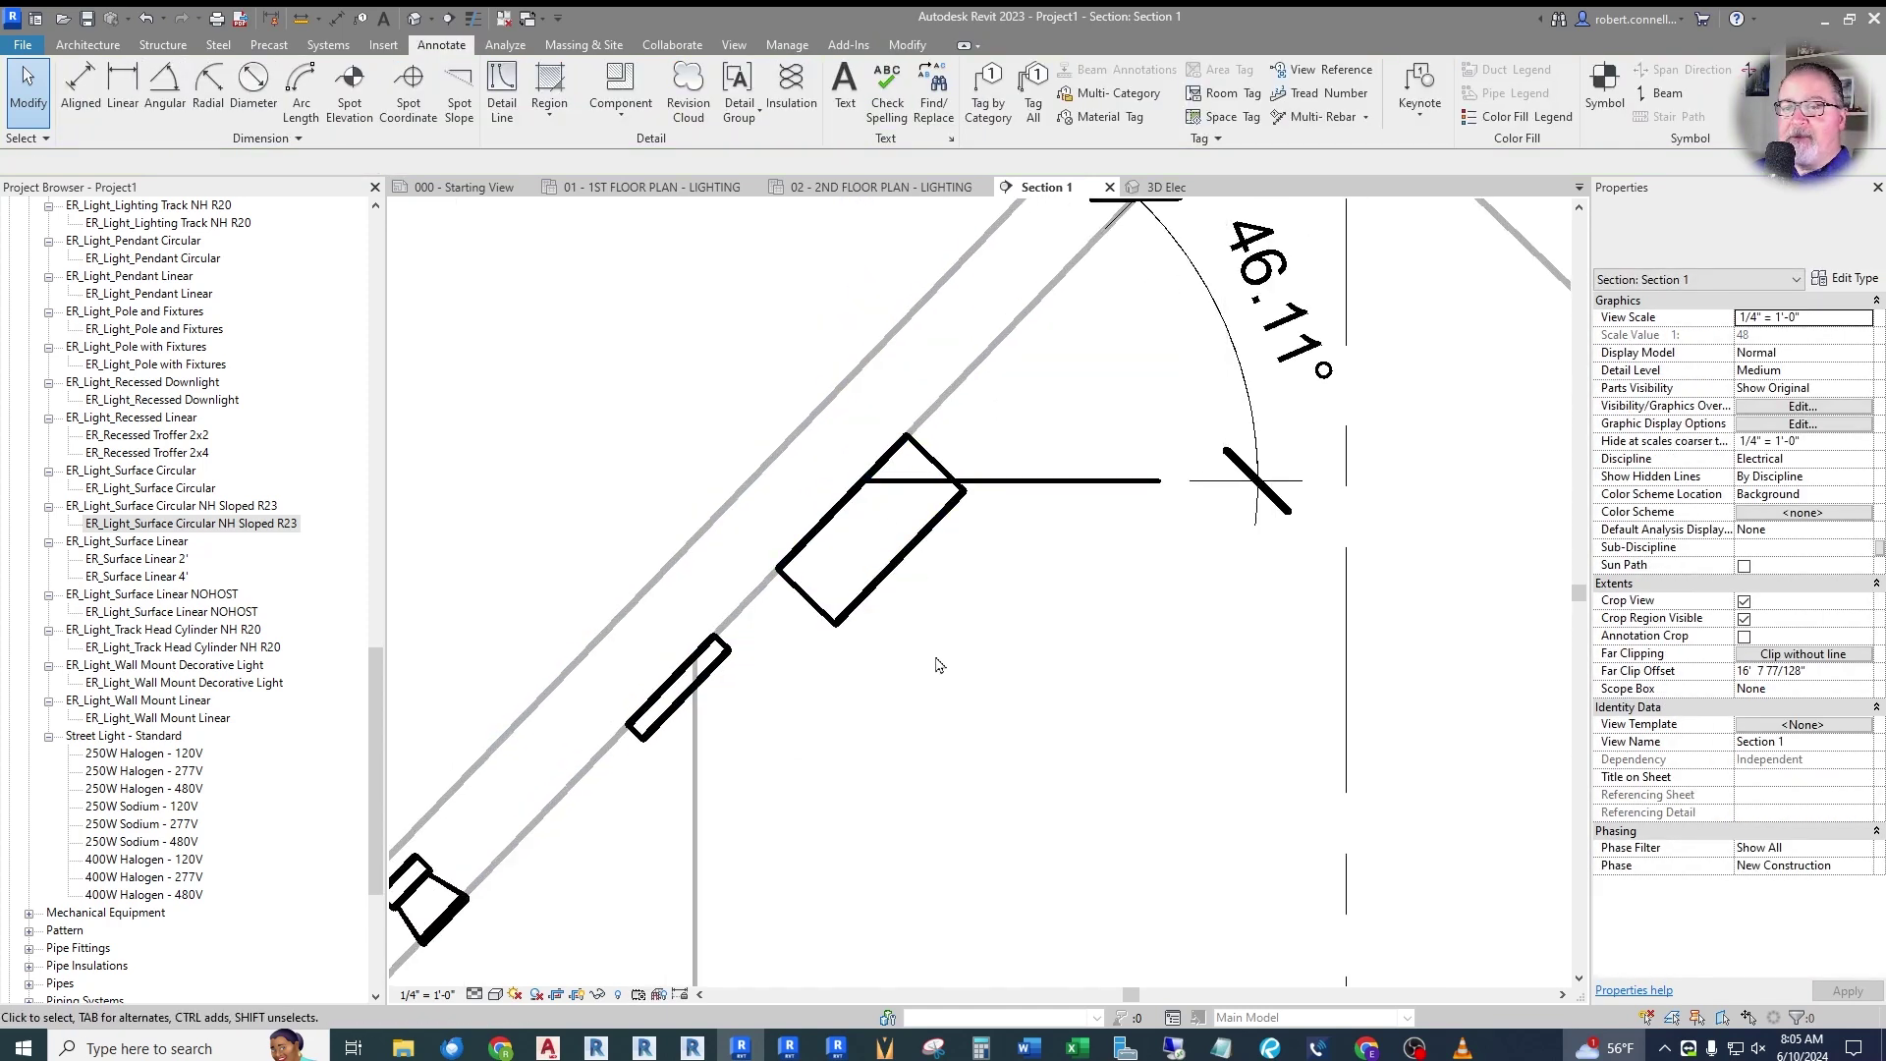
scroll(935, 617, "down", 1)
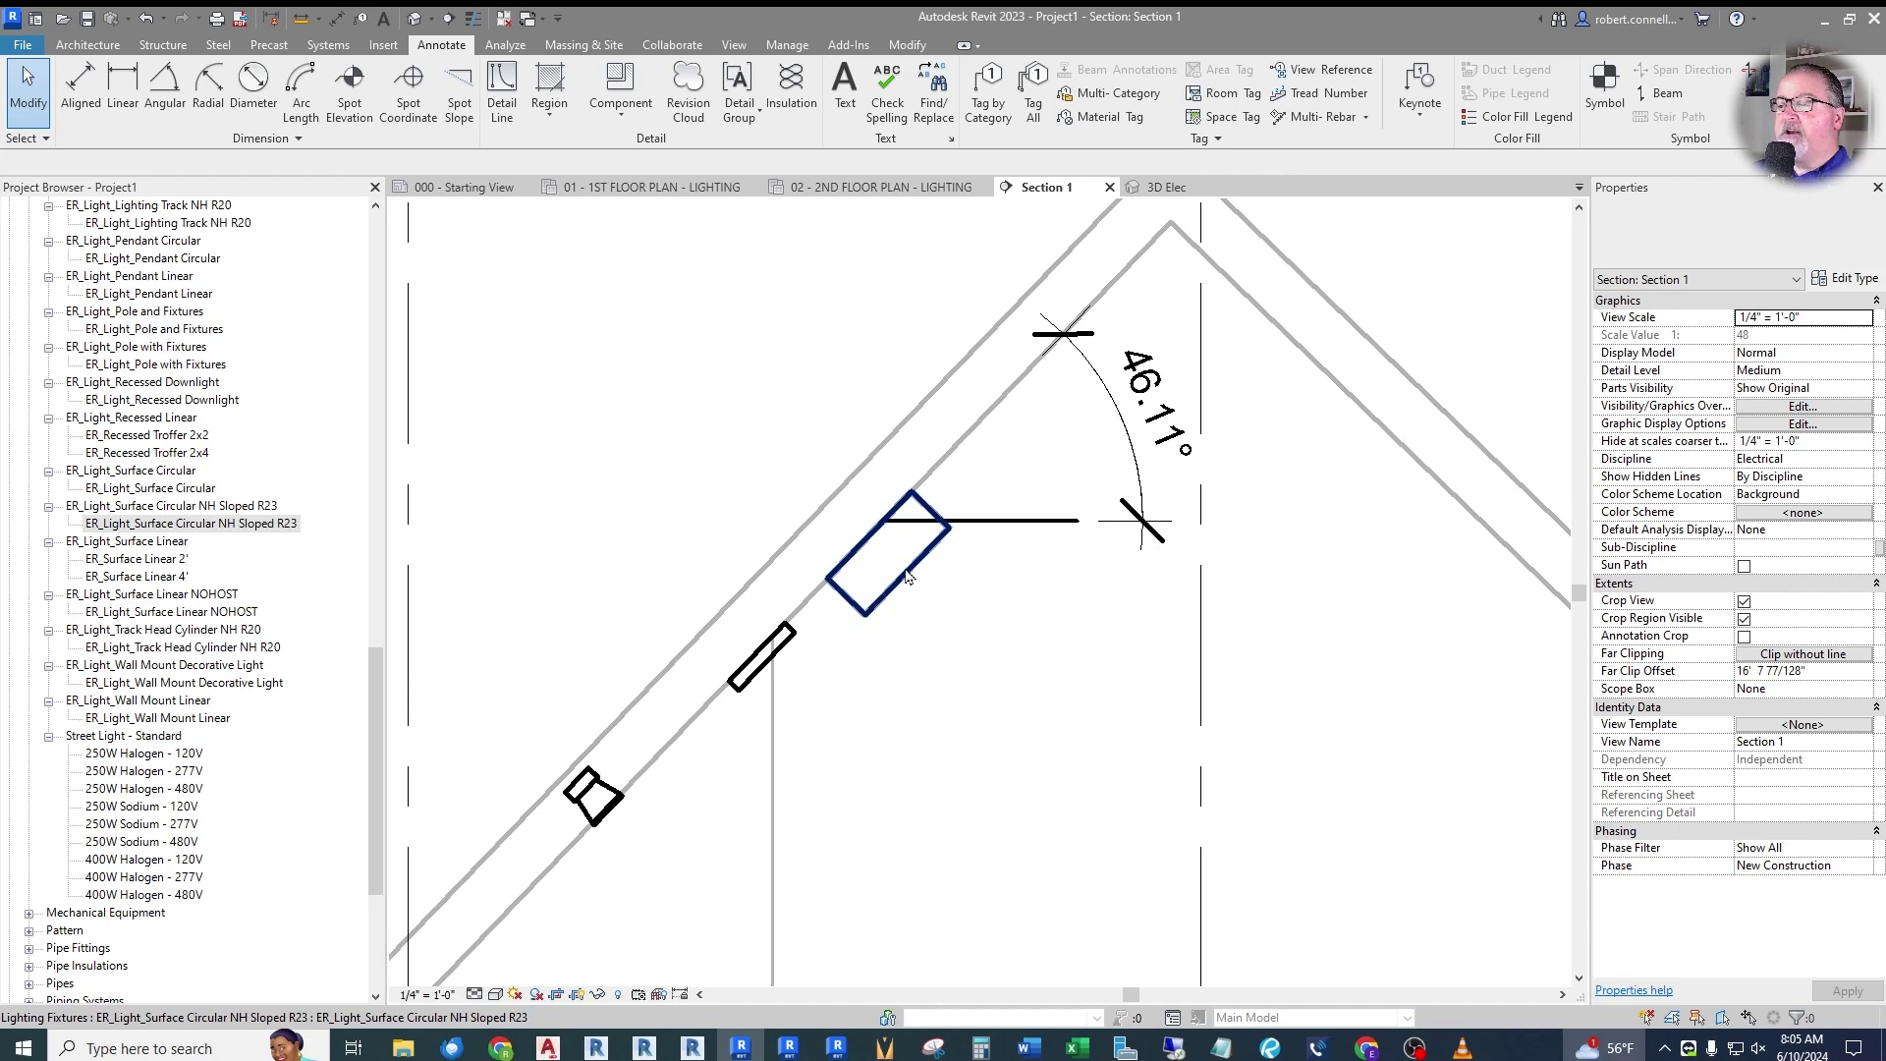
left_click(906, 577)
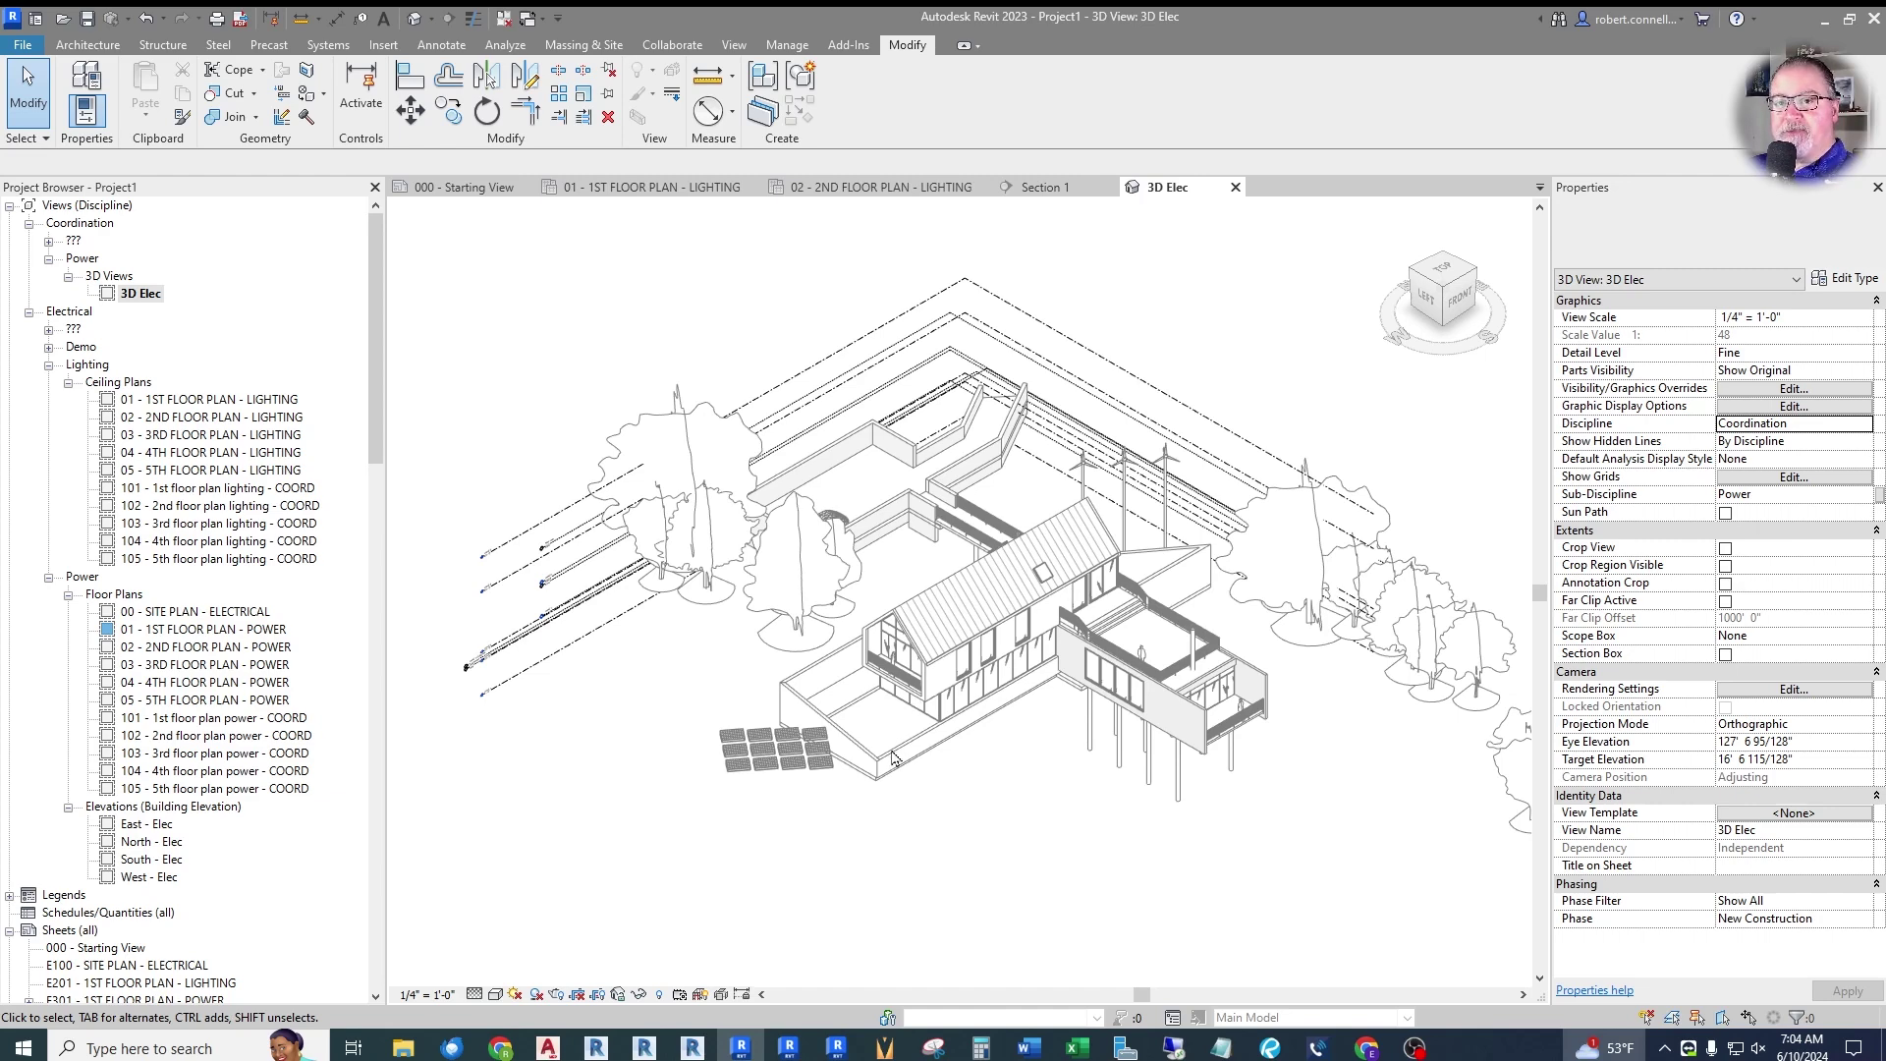
Examine the linked house and its gabled roof in the 3D Elec view.
scroll(893, 757, "up", 2)
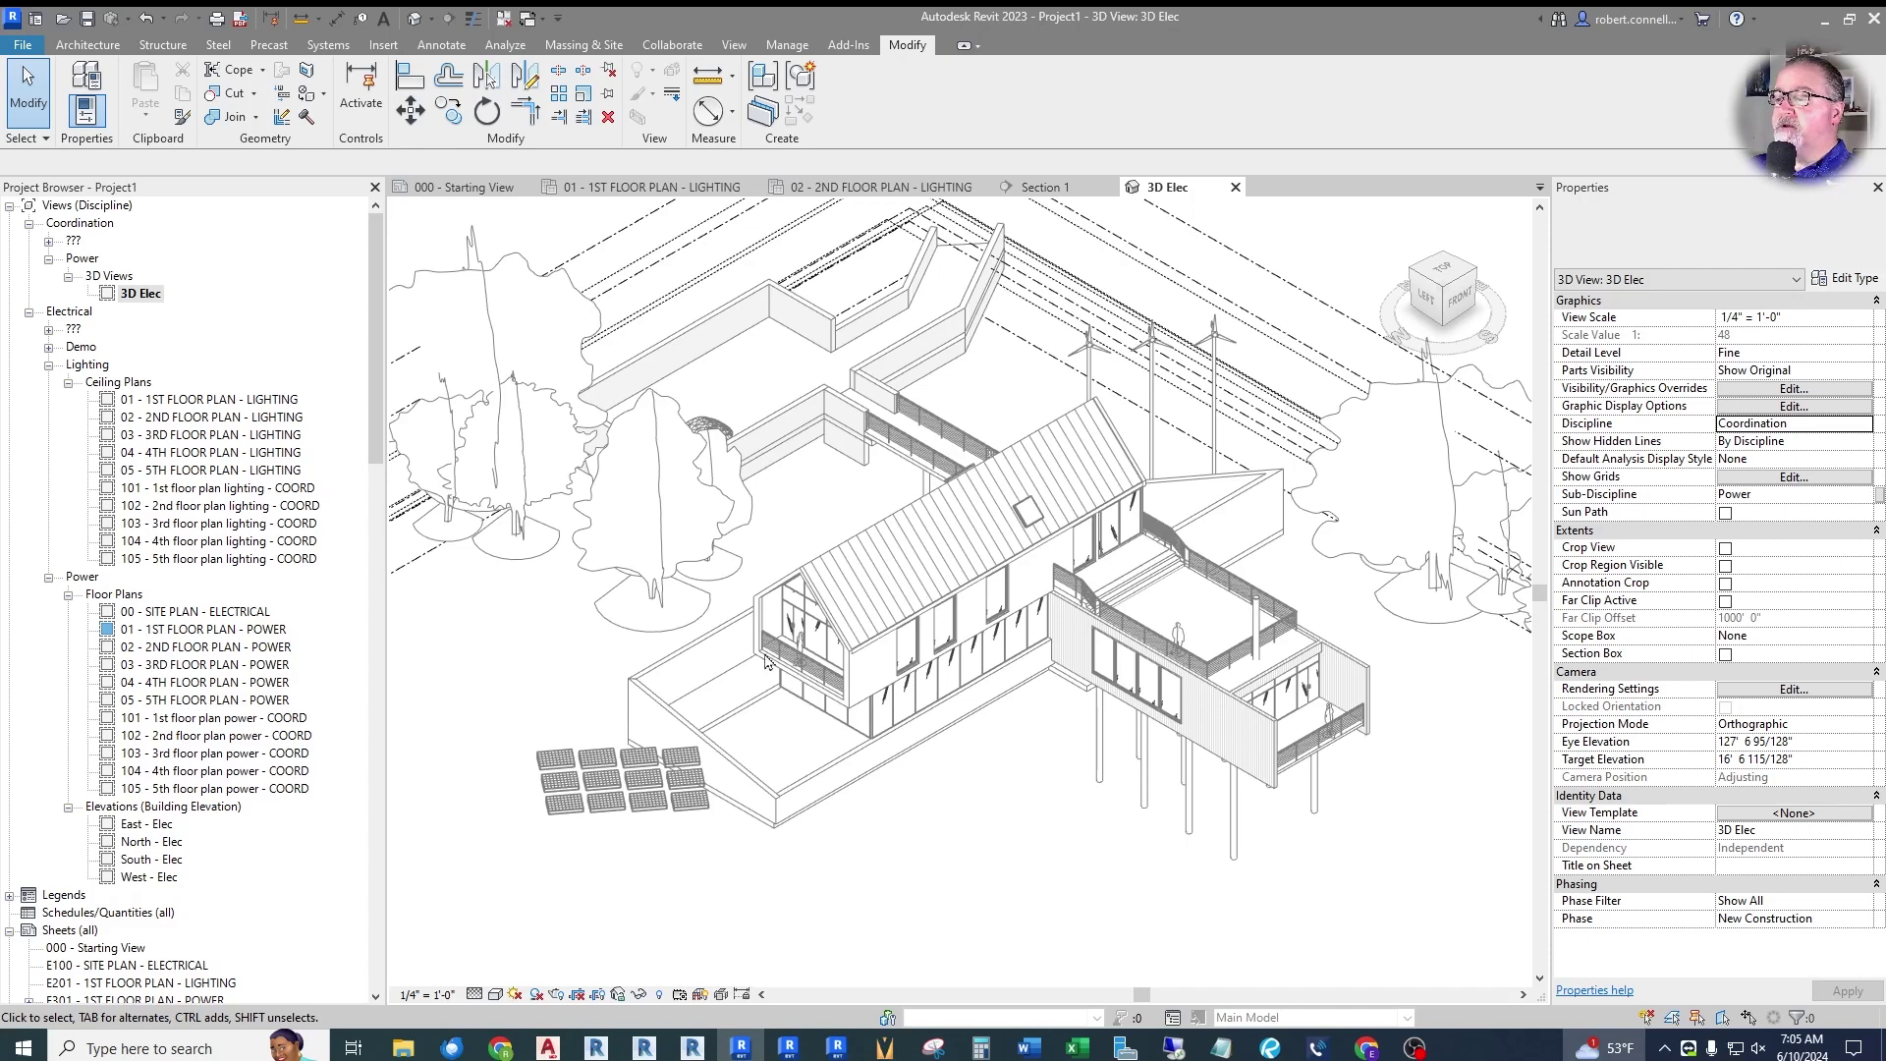
scroll(765, 660, "up", 5)
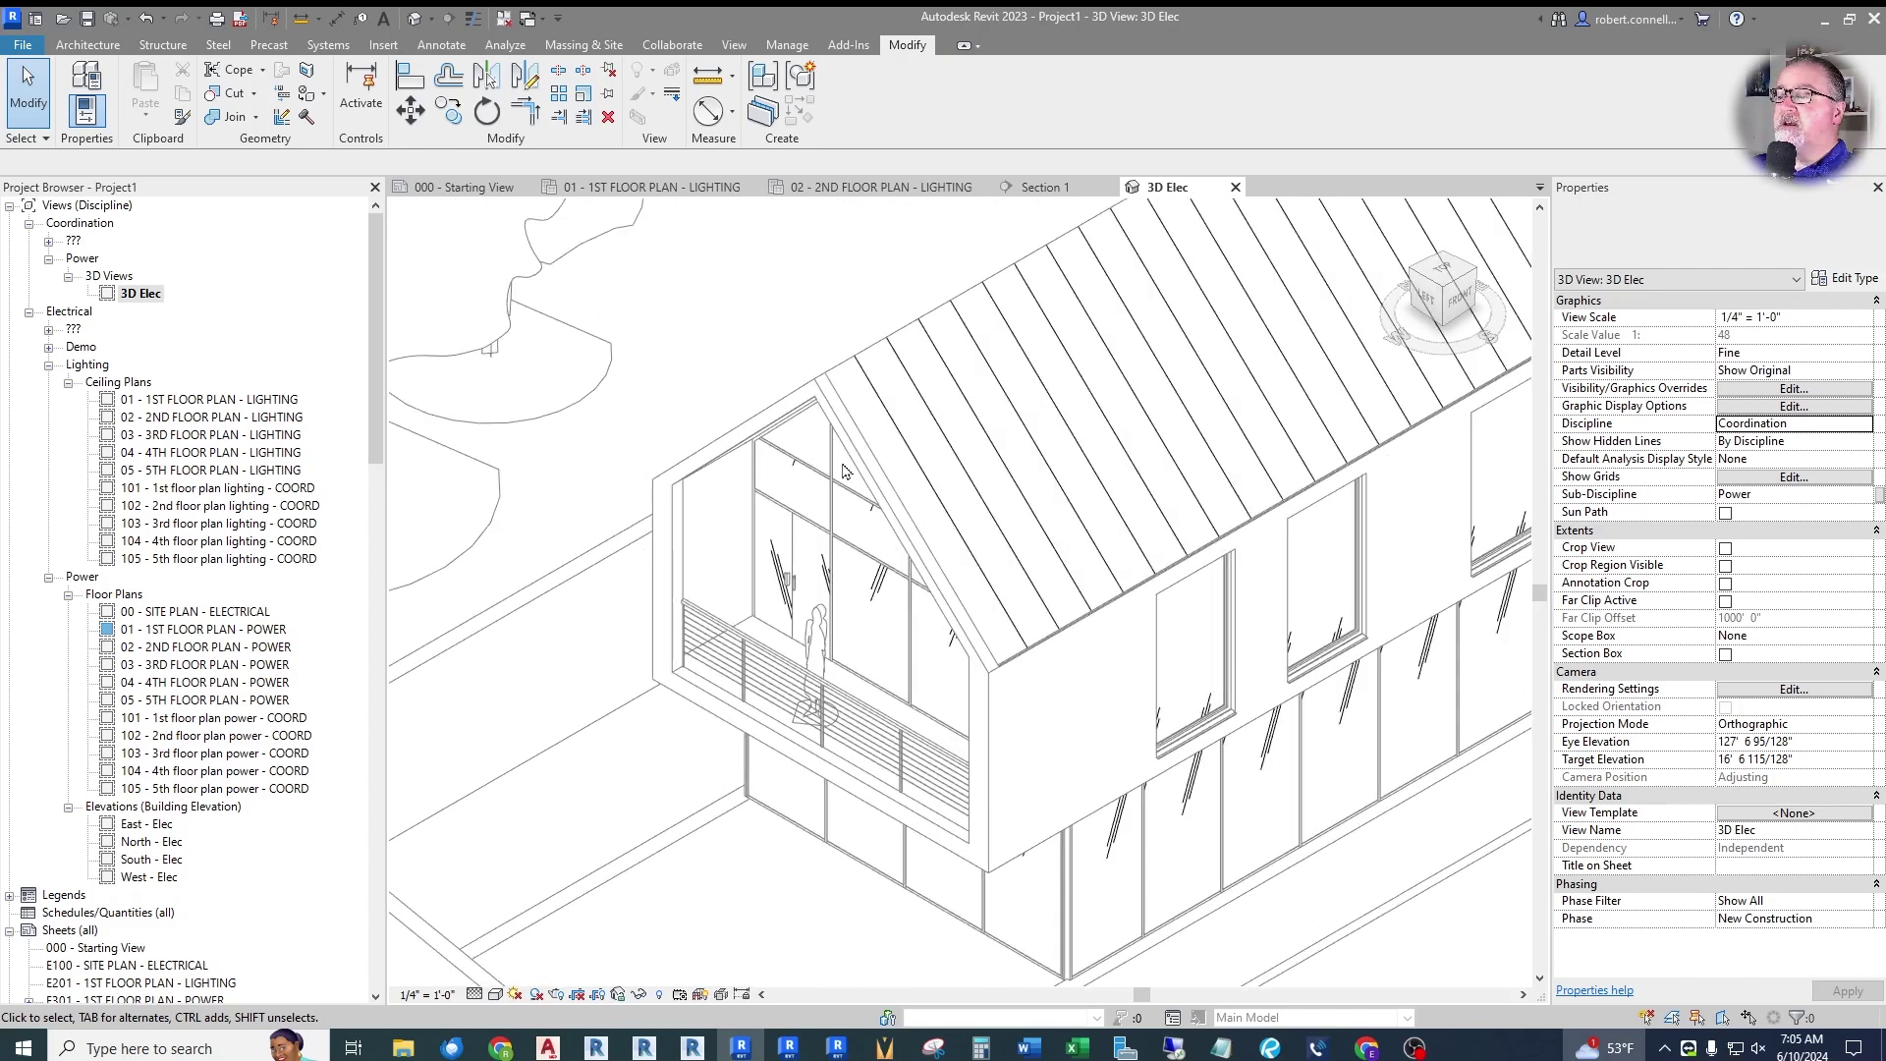
scroll(650, 526, "down", 5)
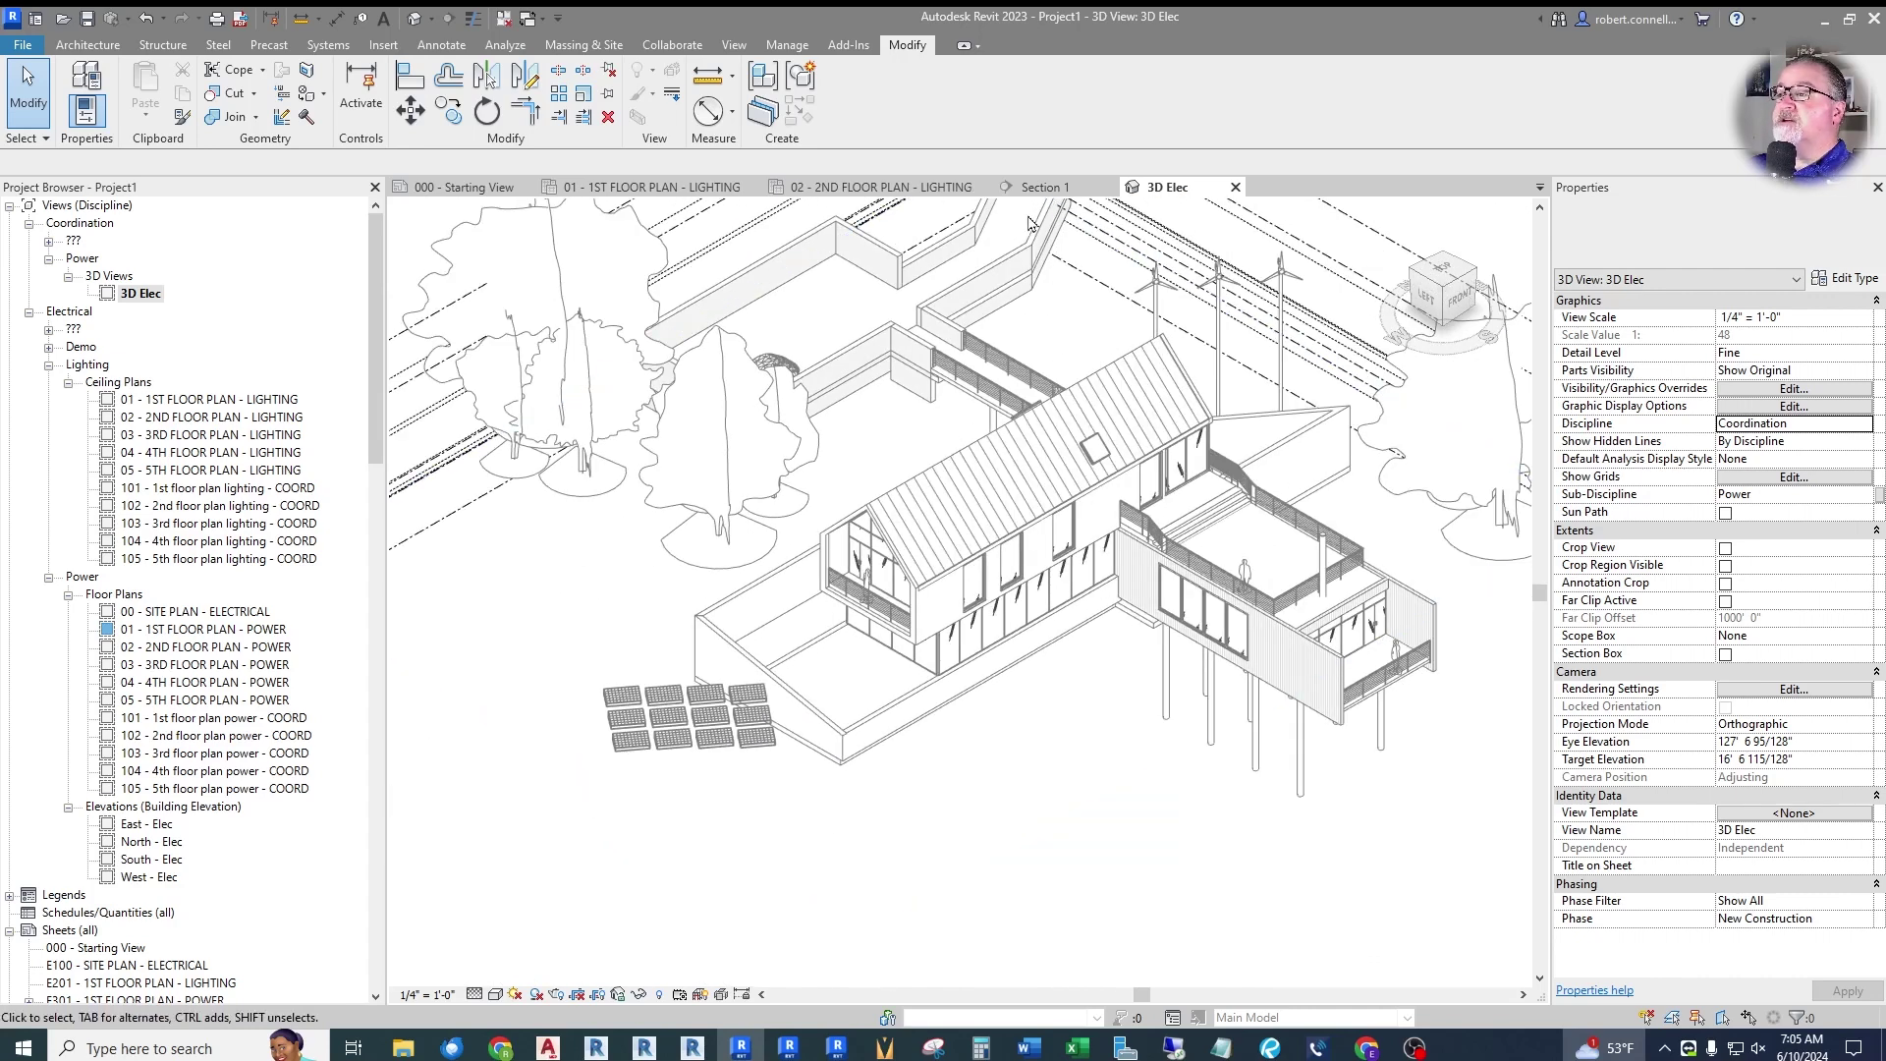
scroll(890, 610, "down", 2)
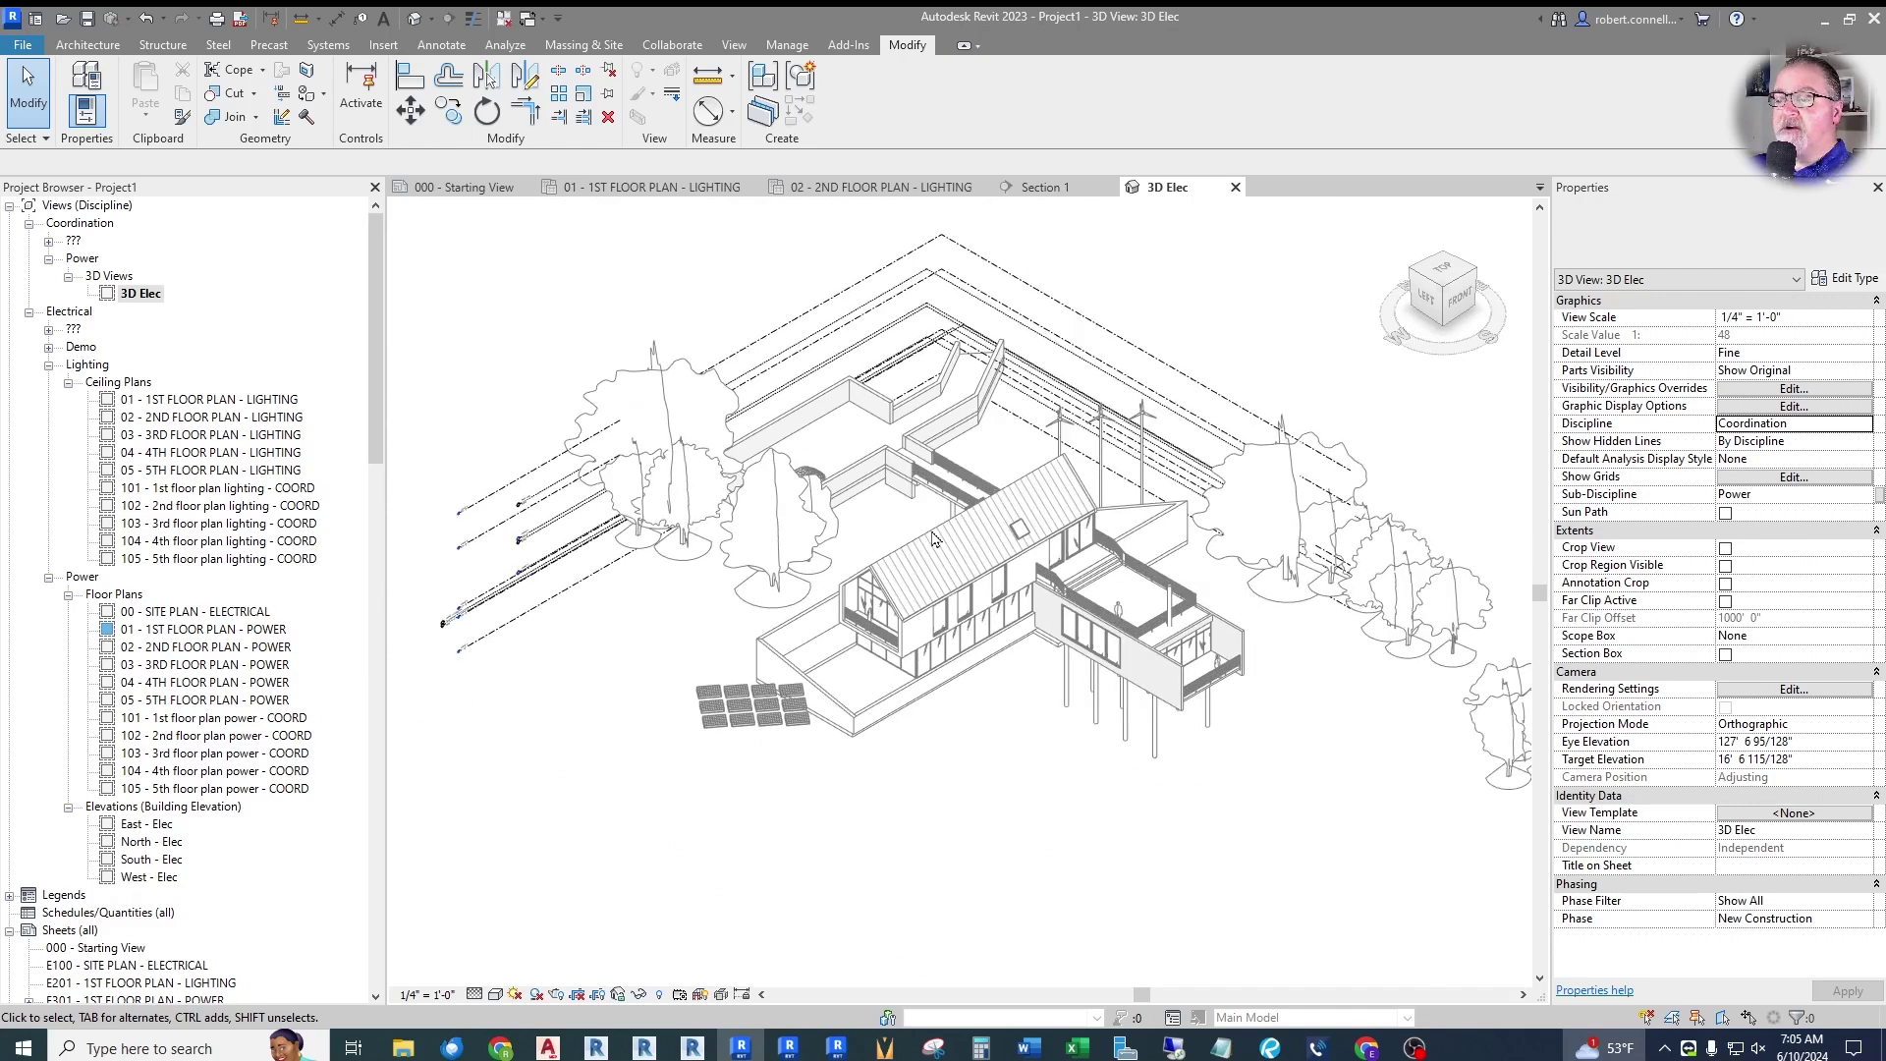
scroll(915, 505, "up", 1)
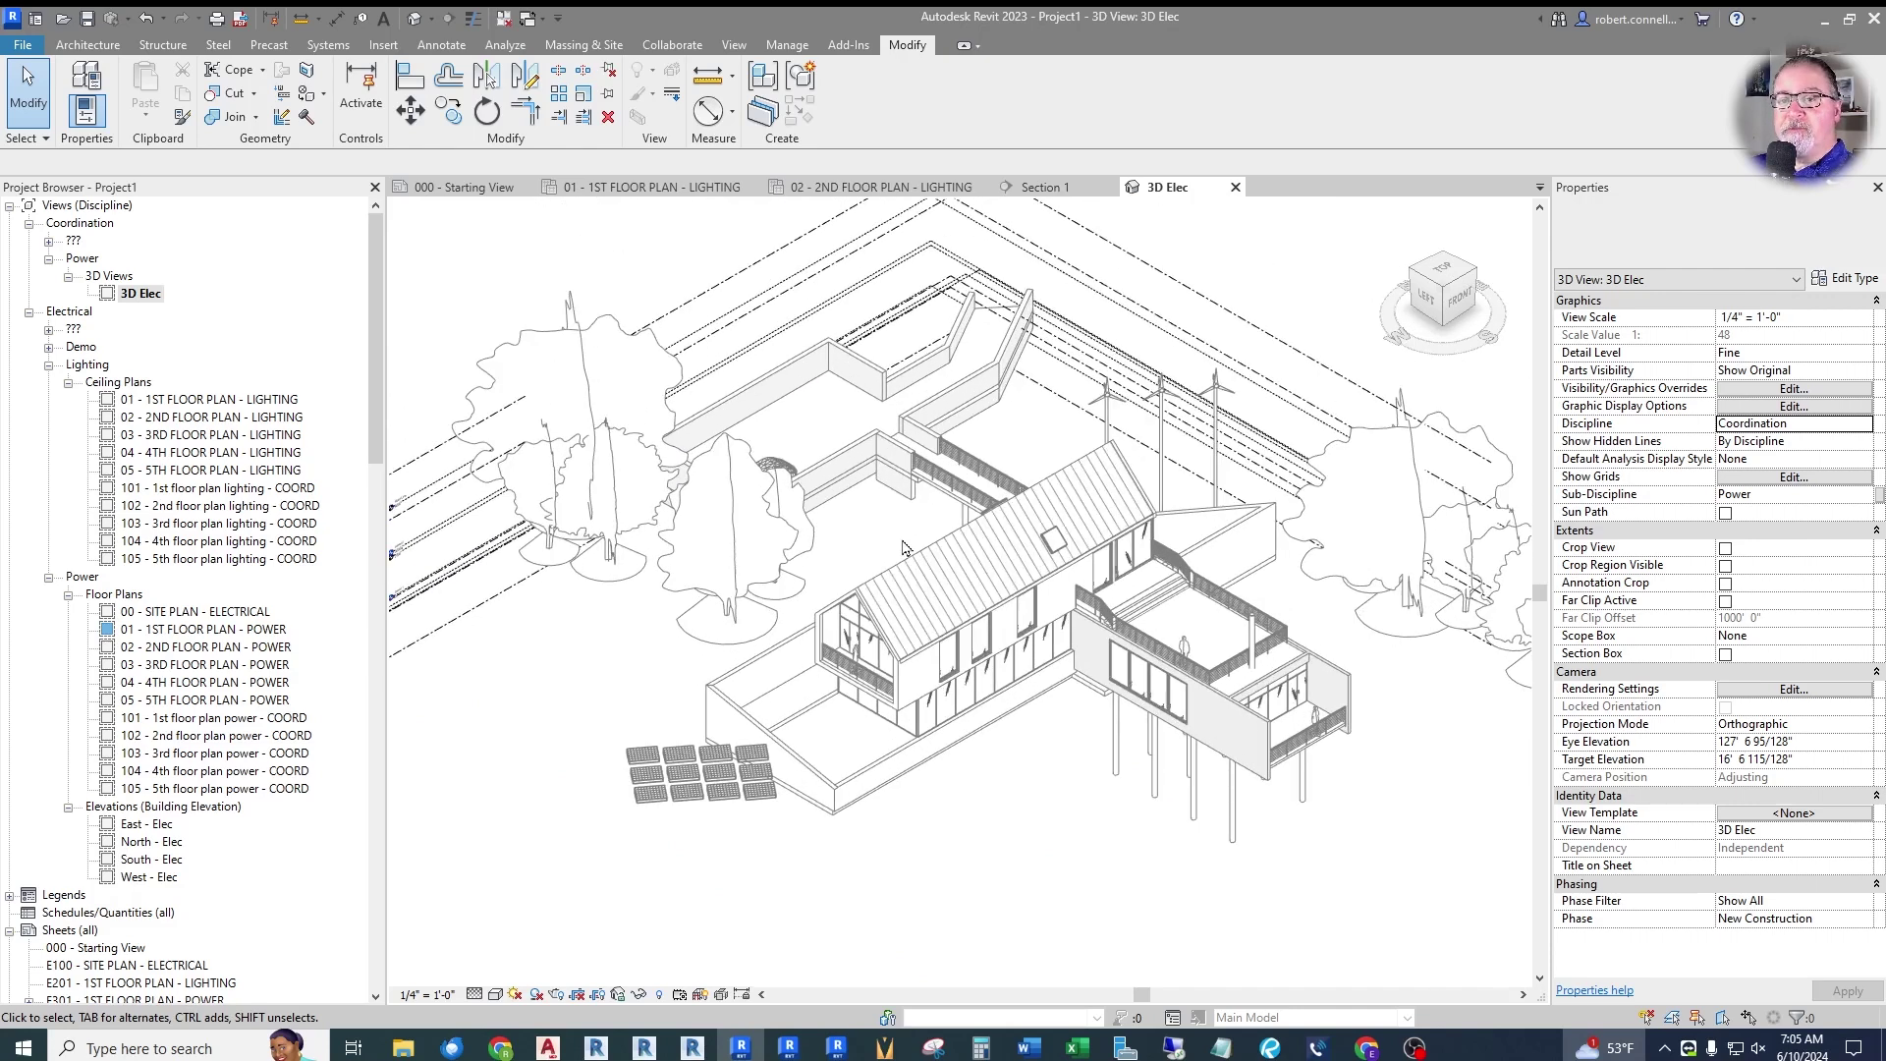
Examine the first-floor flat ceiling and the second-floor sloped ceilings in Section 1.
key("ctrl+Tab")
scroll(782, 492, "down", 3)
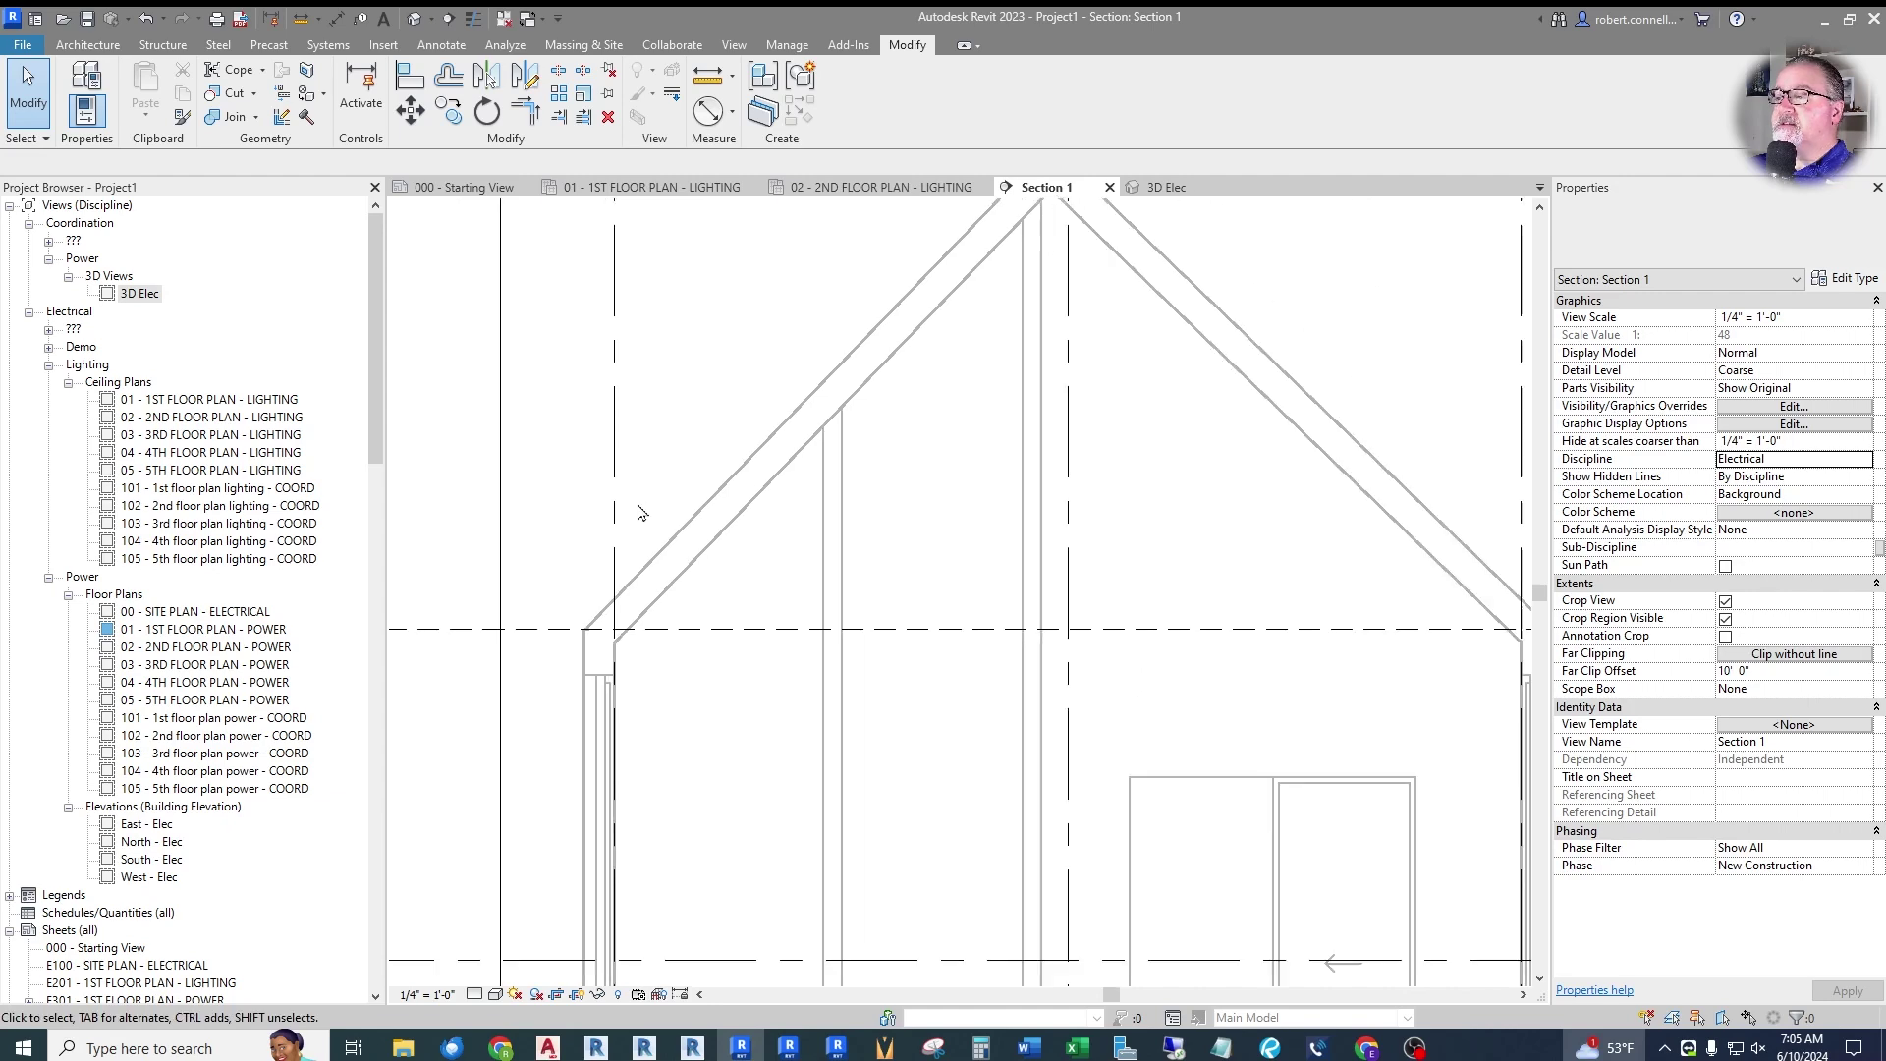
scroll(783, 492, "down", 2)
scroll(779, 674, "up", 4)
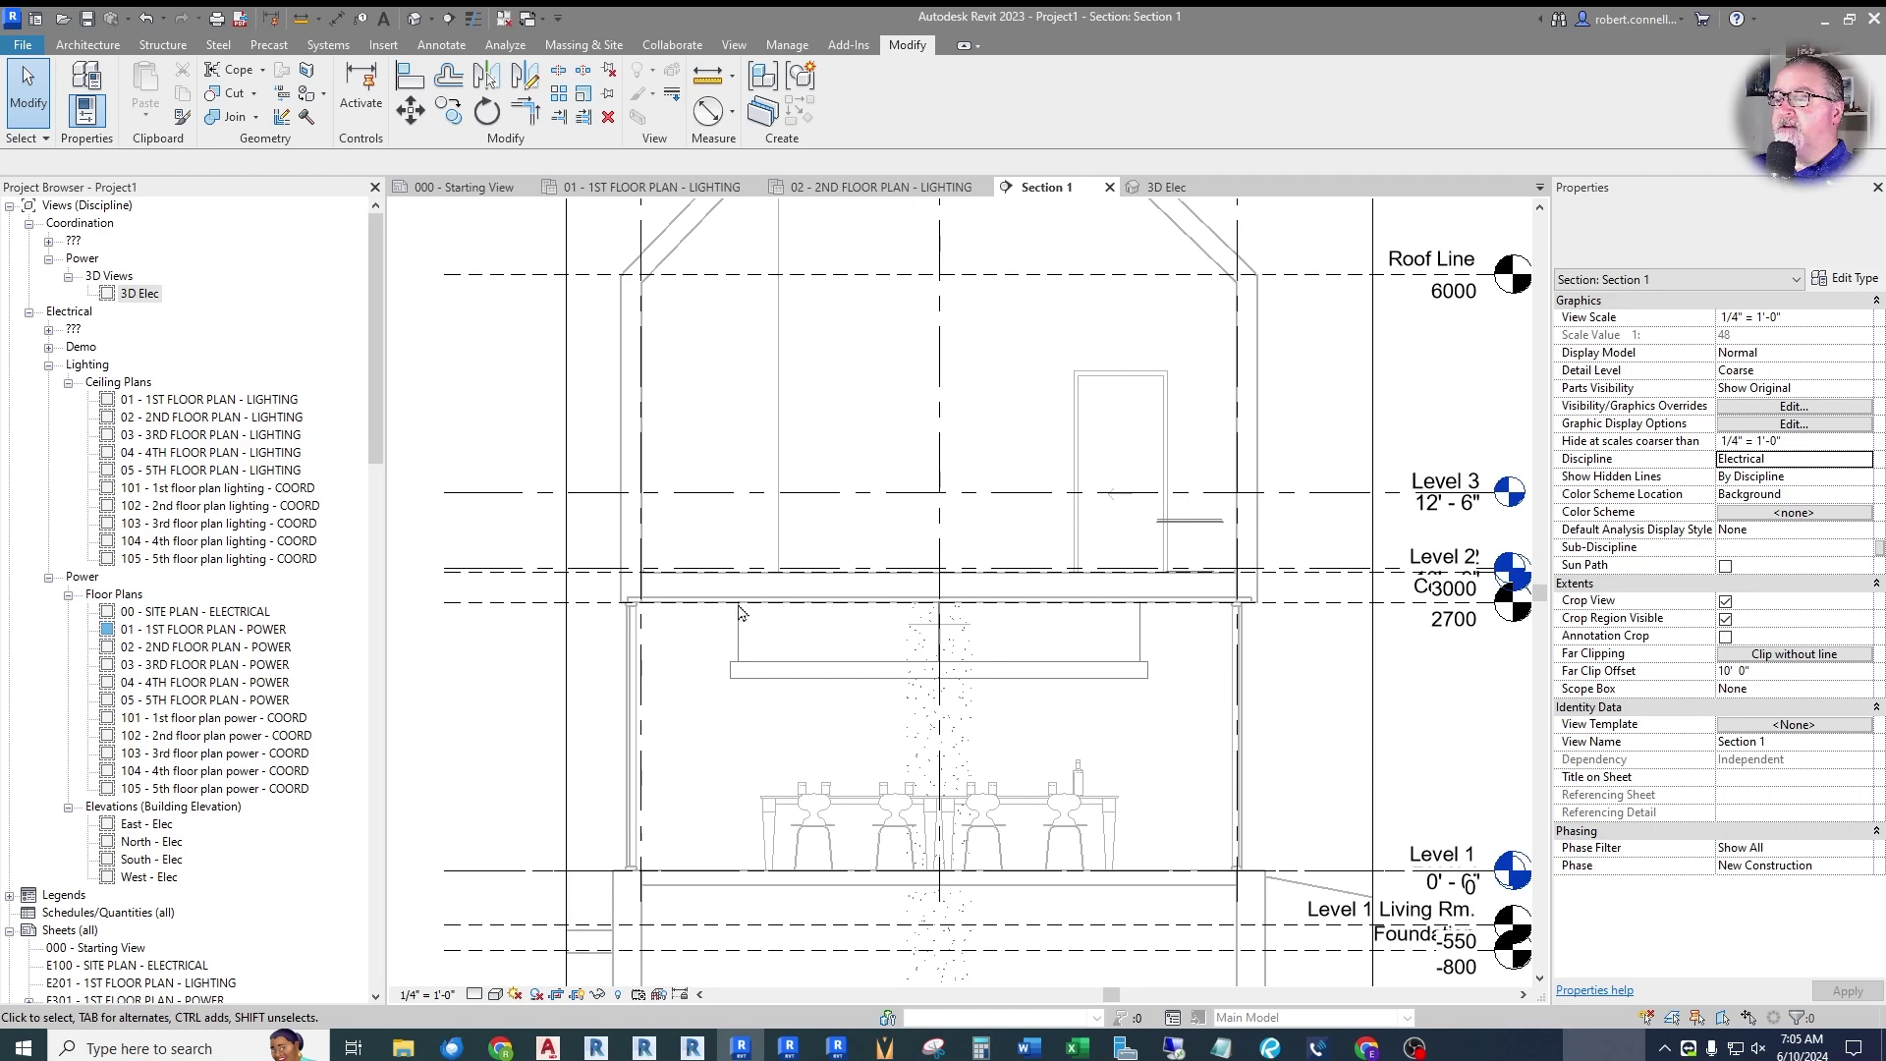
scroll(840, 704, "down", 3)
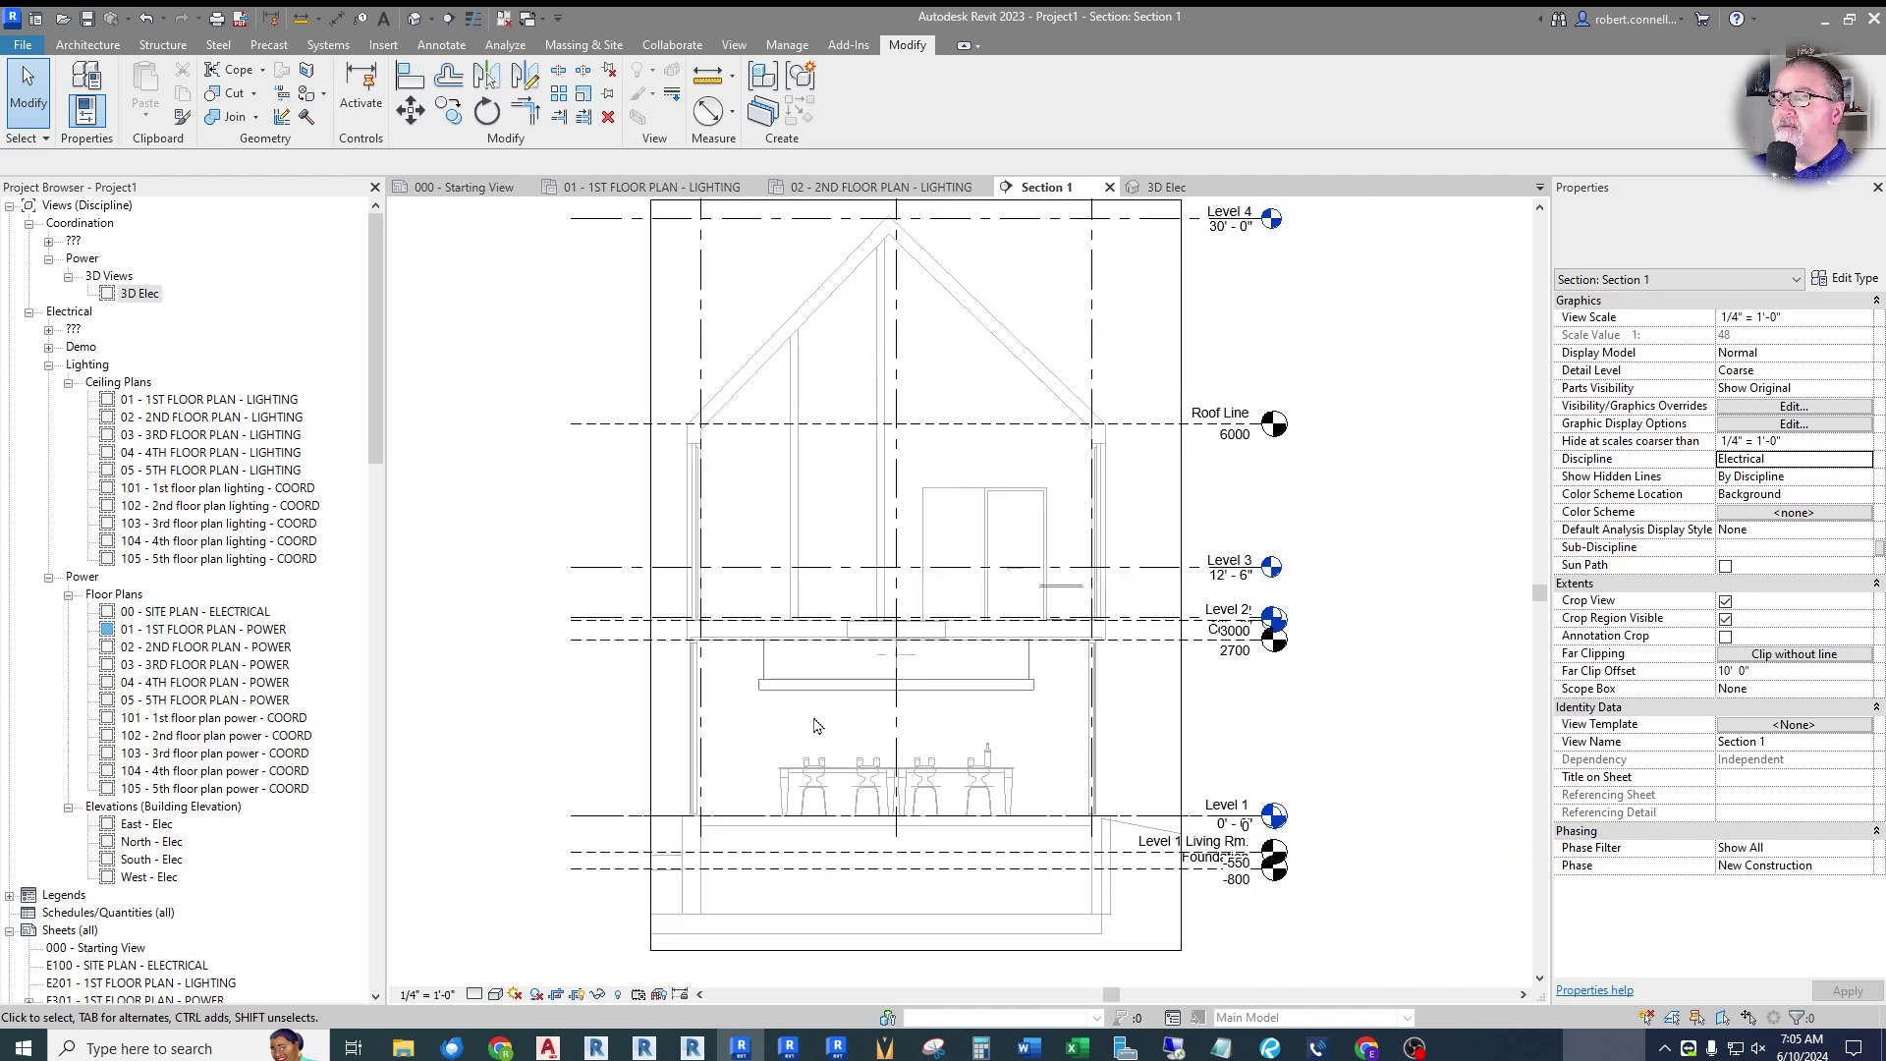
scroll(870, 292, "up", 2)
scroll(871, 292, "down", 2)
scroll(823, 489, "up", 2)
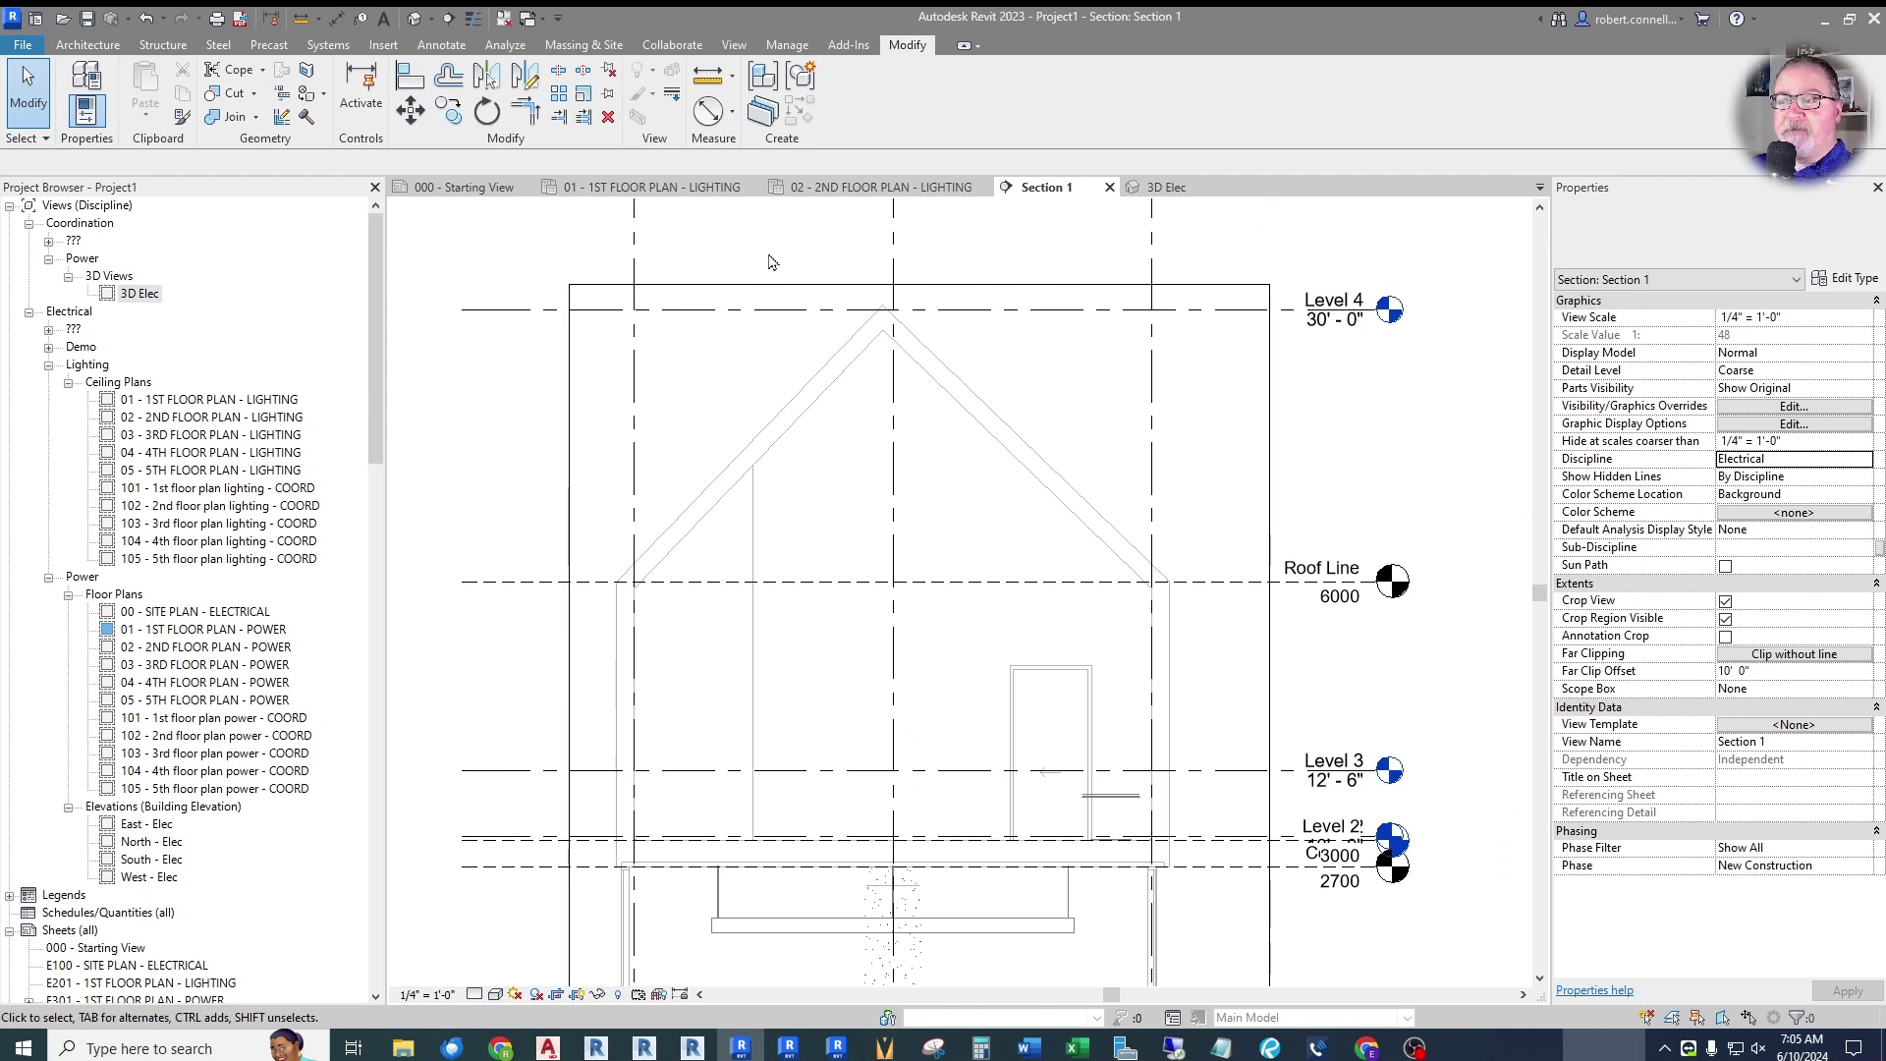
Place an ER_Light_Surface Circular fixture on the ceiling face between grids 2 and 3, near grid A, in the 01 - 1ST FLOOR PLAN - LIGHTING view.
left_click(651, 187)
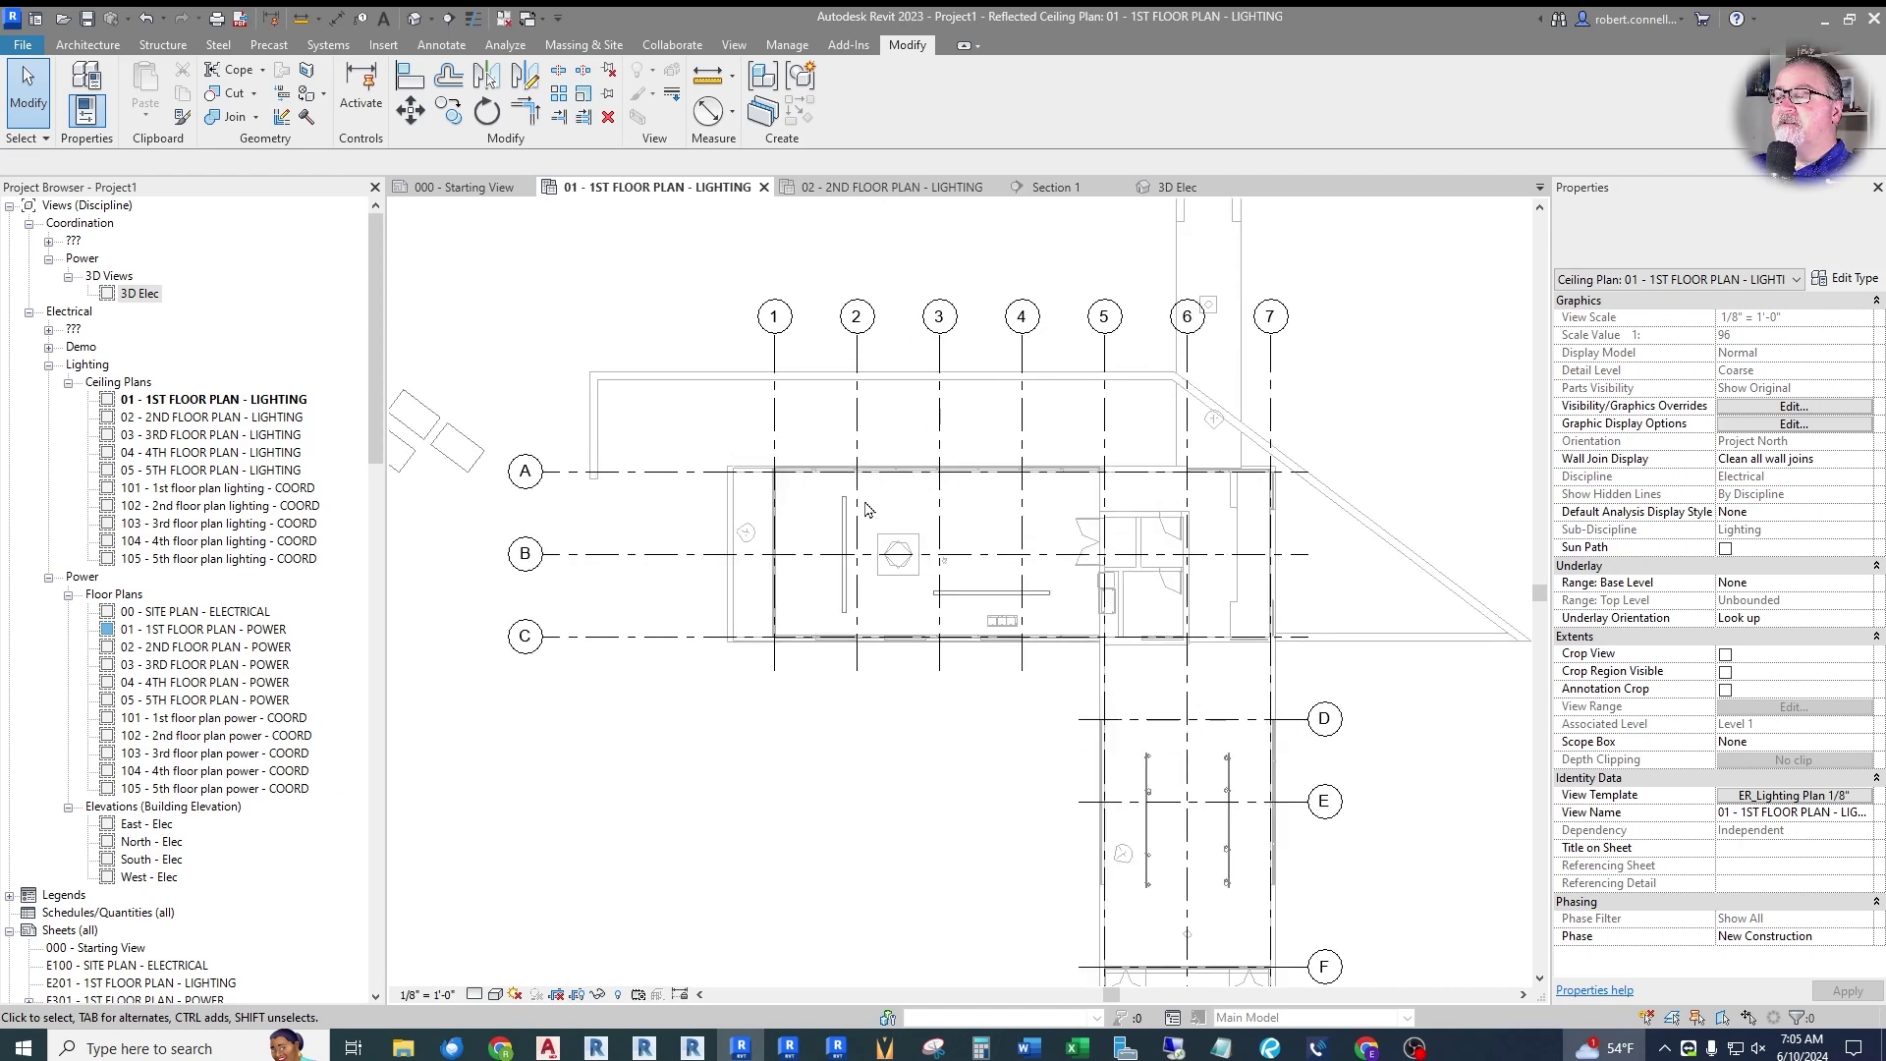
left_click_drag(379, 403, 384, 837)
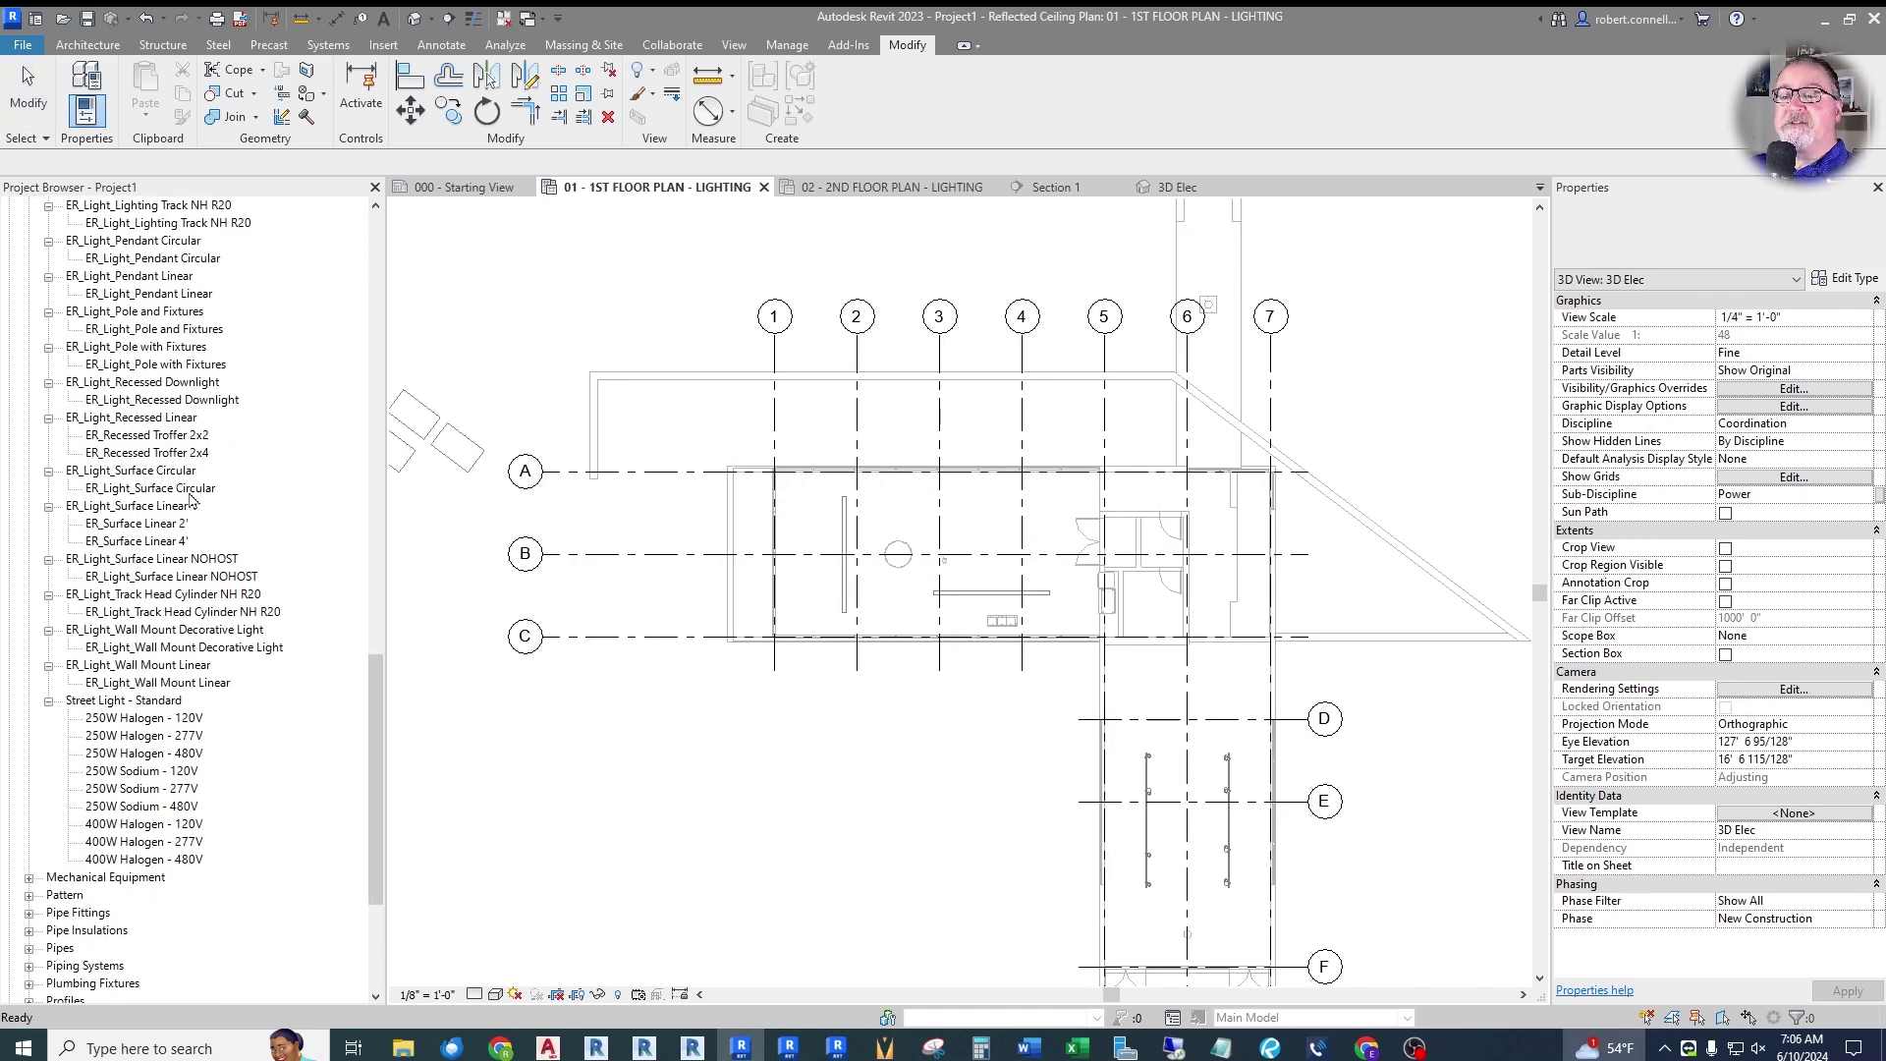
left_click_drag(148, 488, 800, 531)
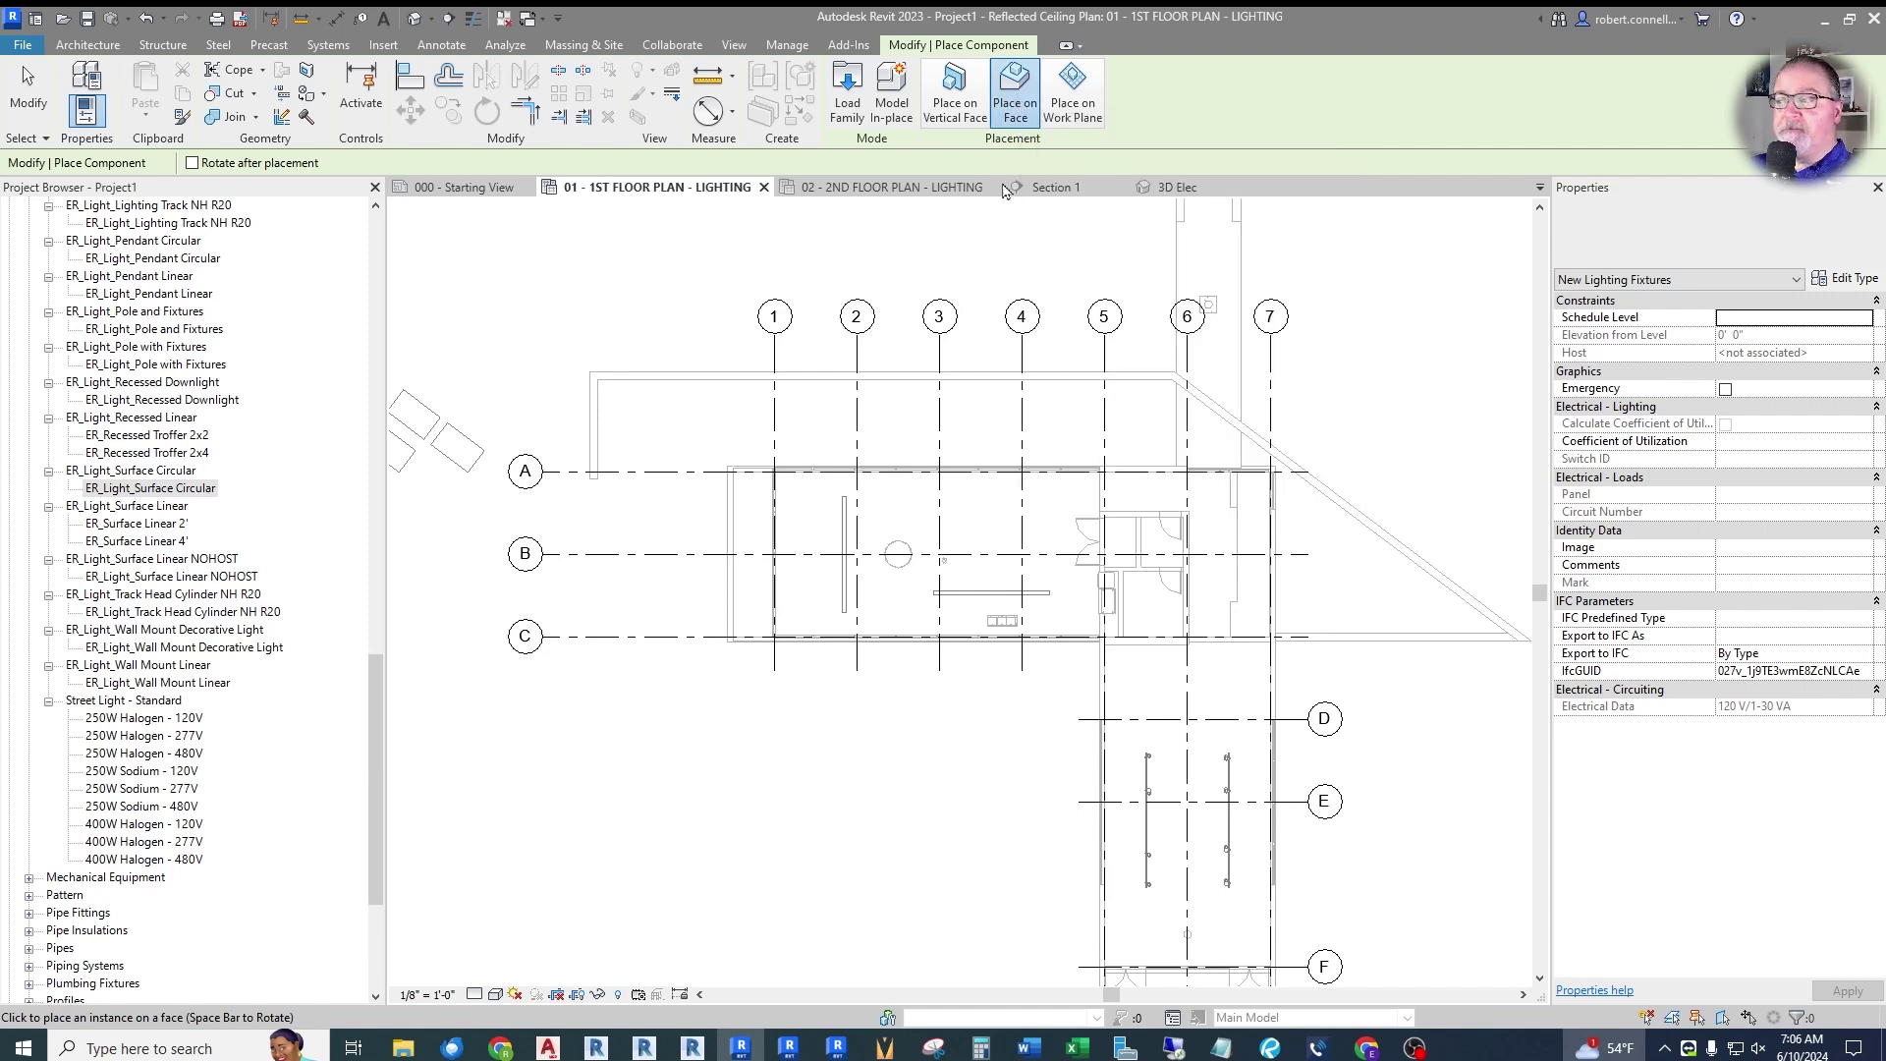
scroll(904, 427, "up", 5)
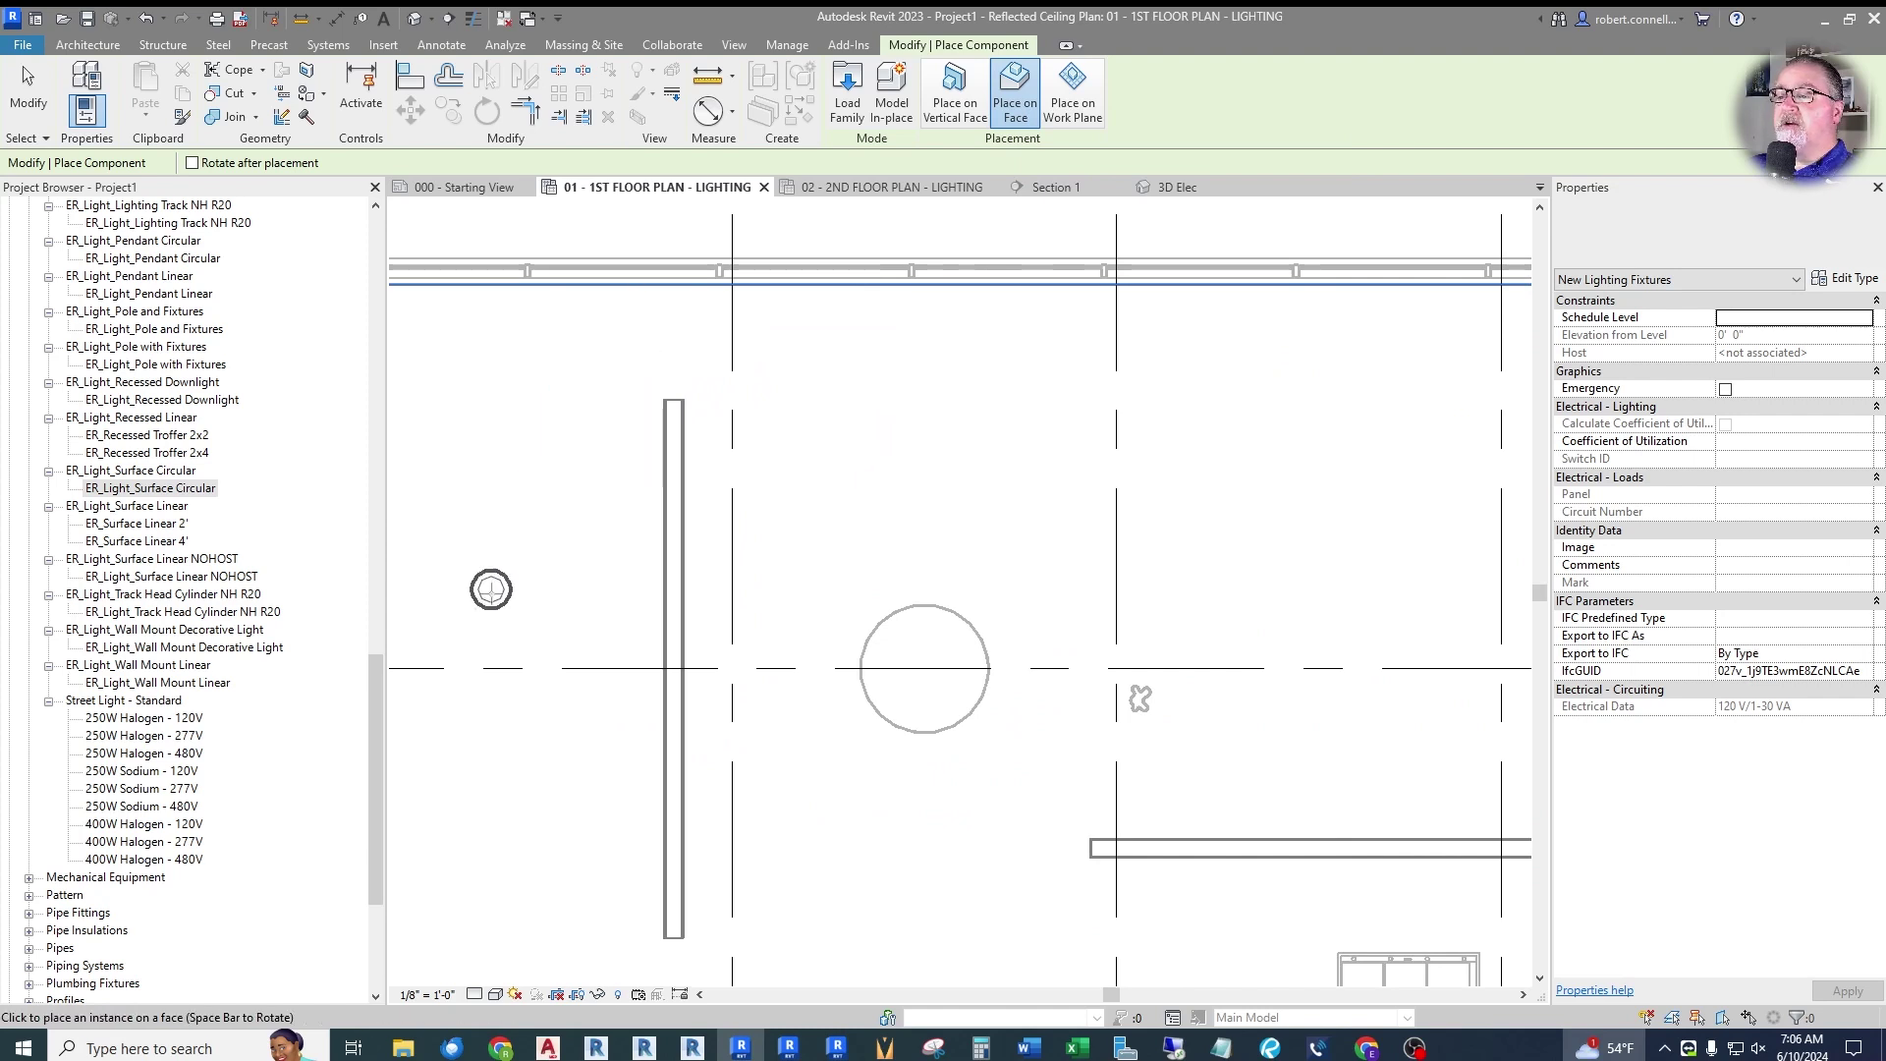
left_click(918, 449)
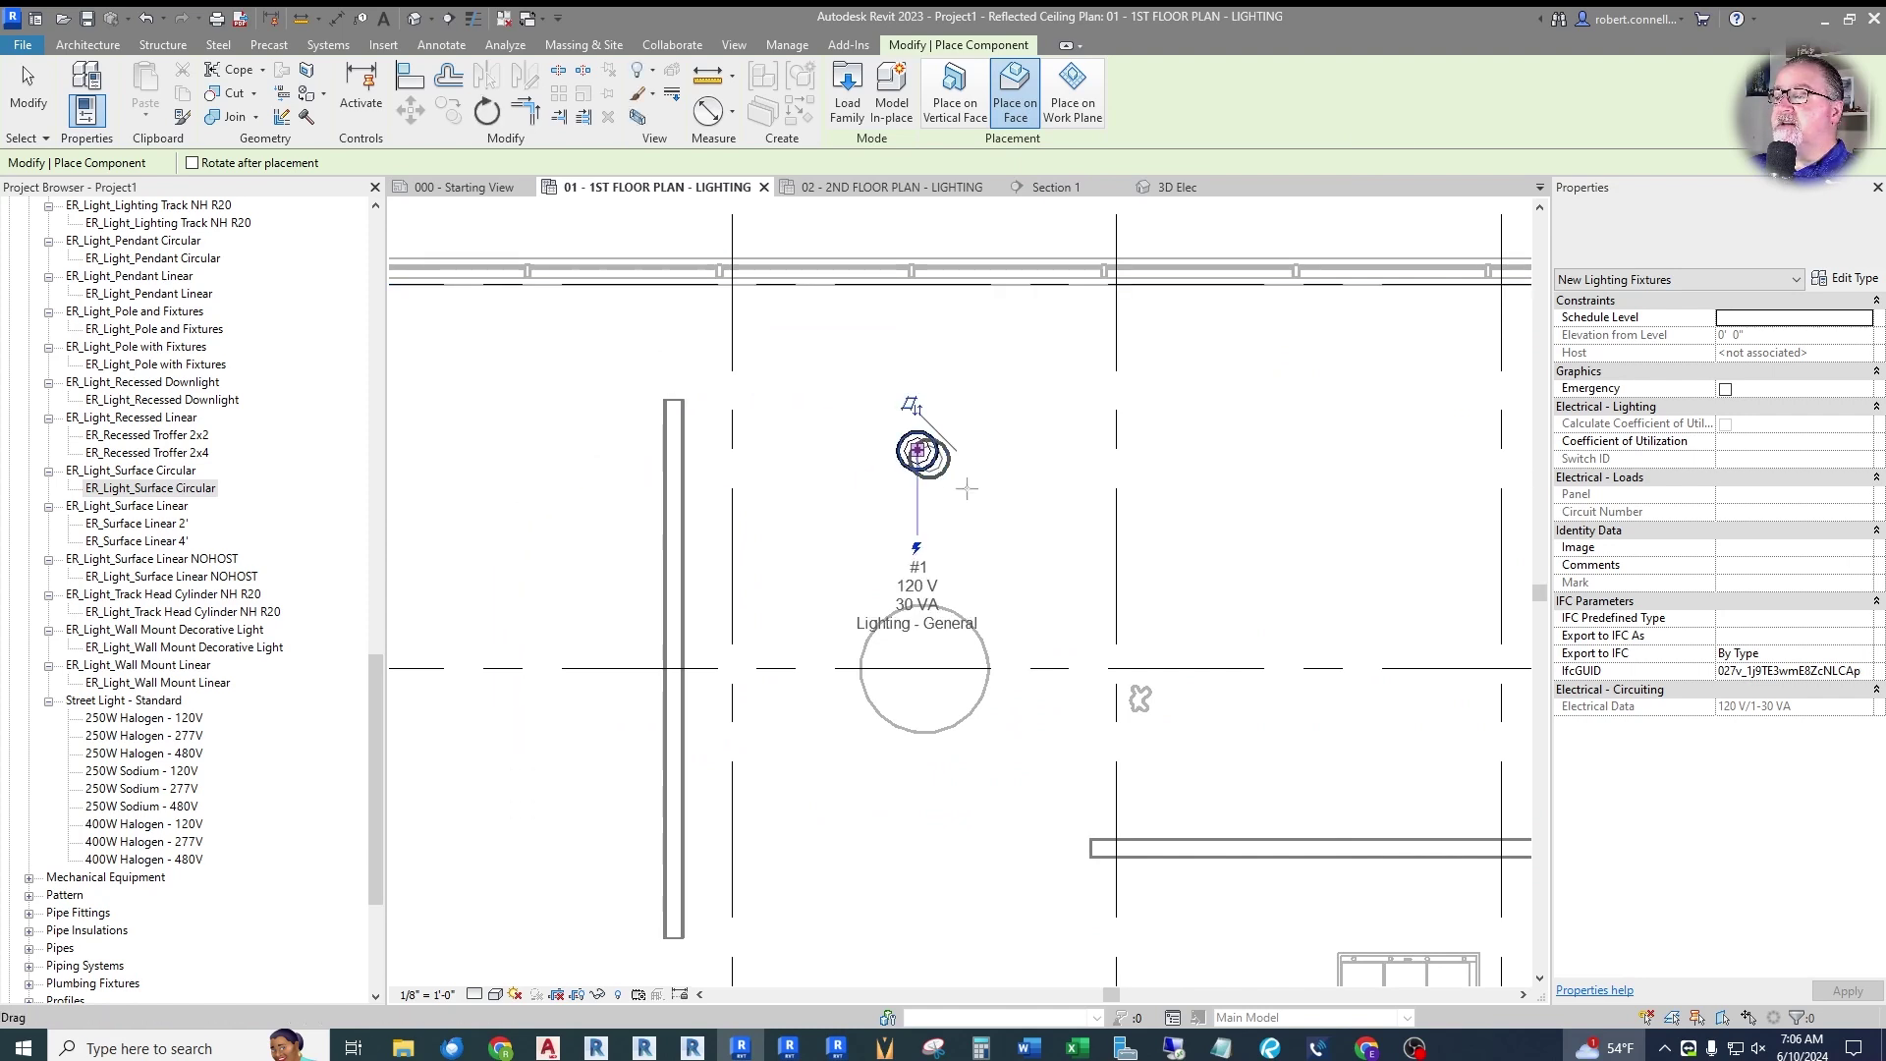
key("Escape")
key("Escape")
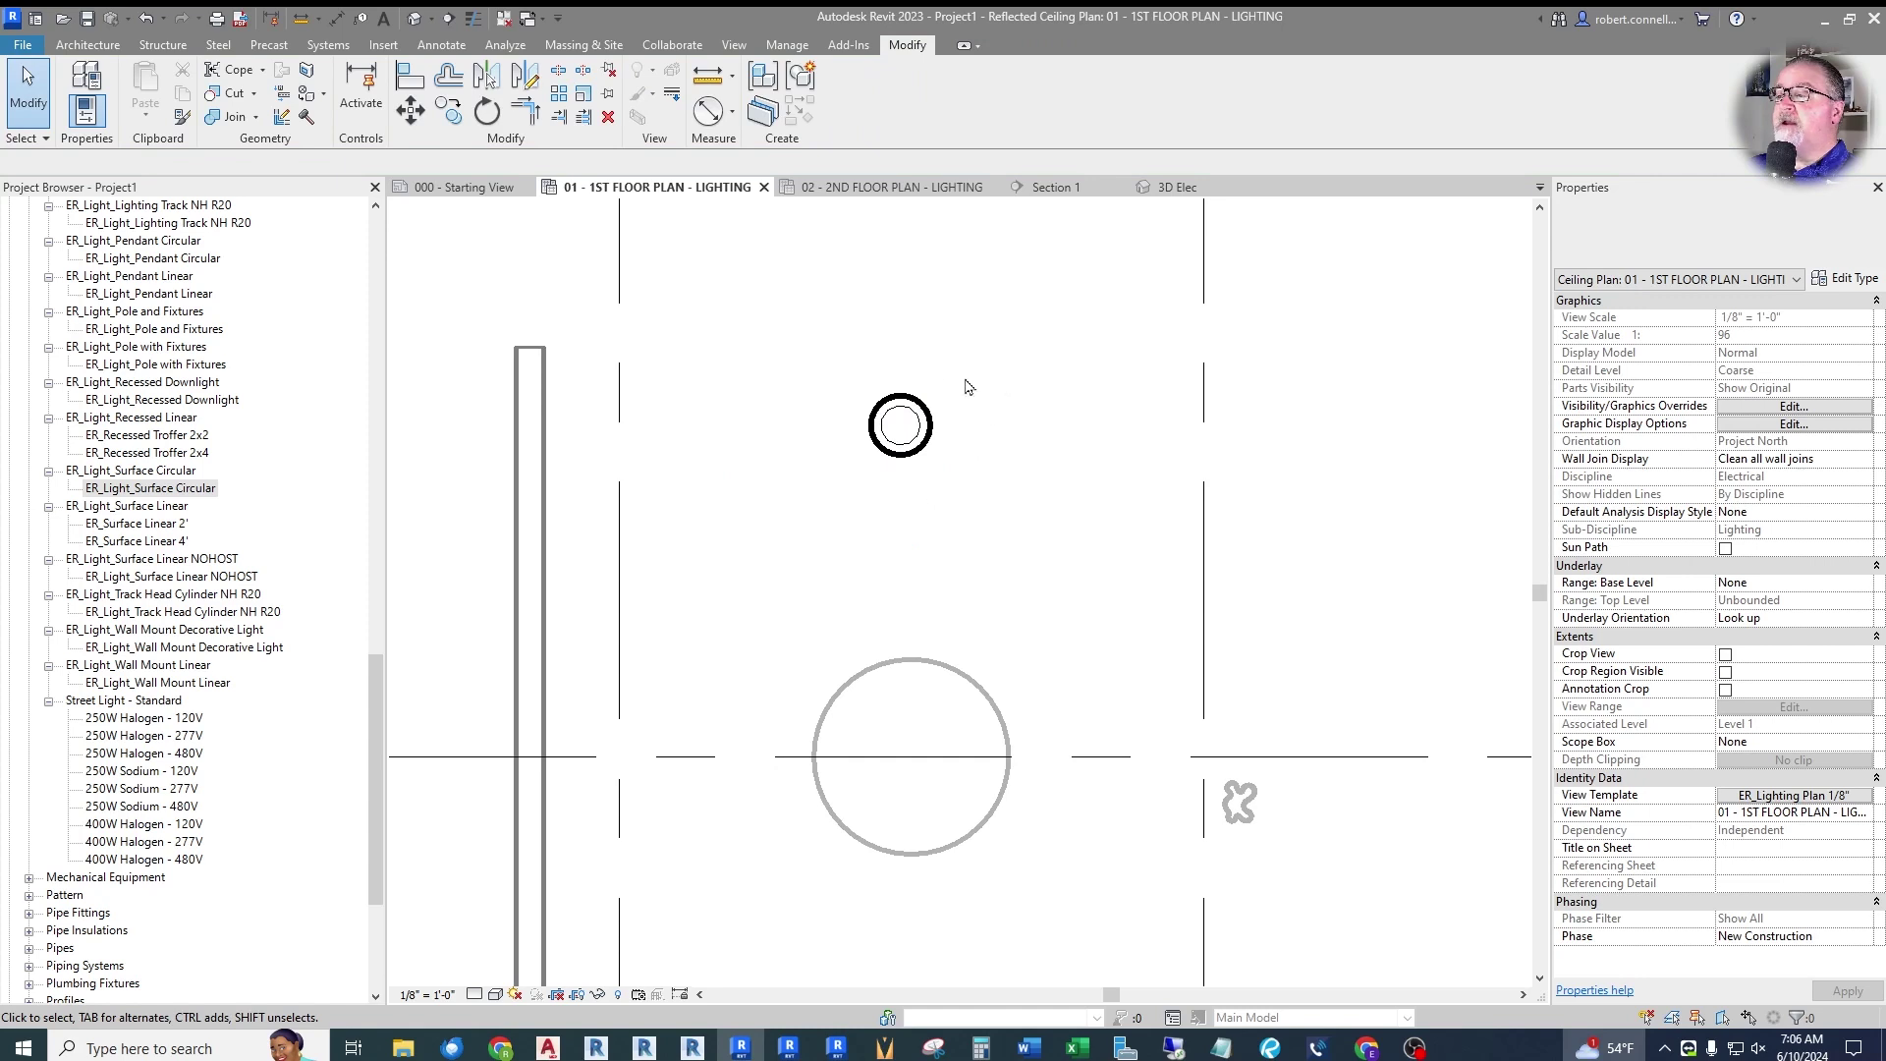
Turn on the Emergency option for the newly placed surface circular fixture.
scroll(943, 403, "up", 2)
scroll(850, 452, "down", 1)
scroll(889, 408, "up", 1)
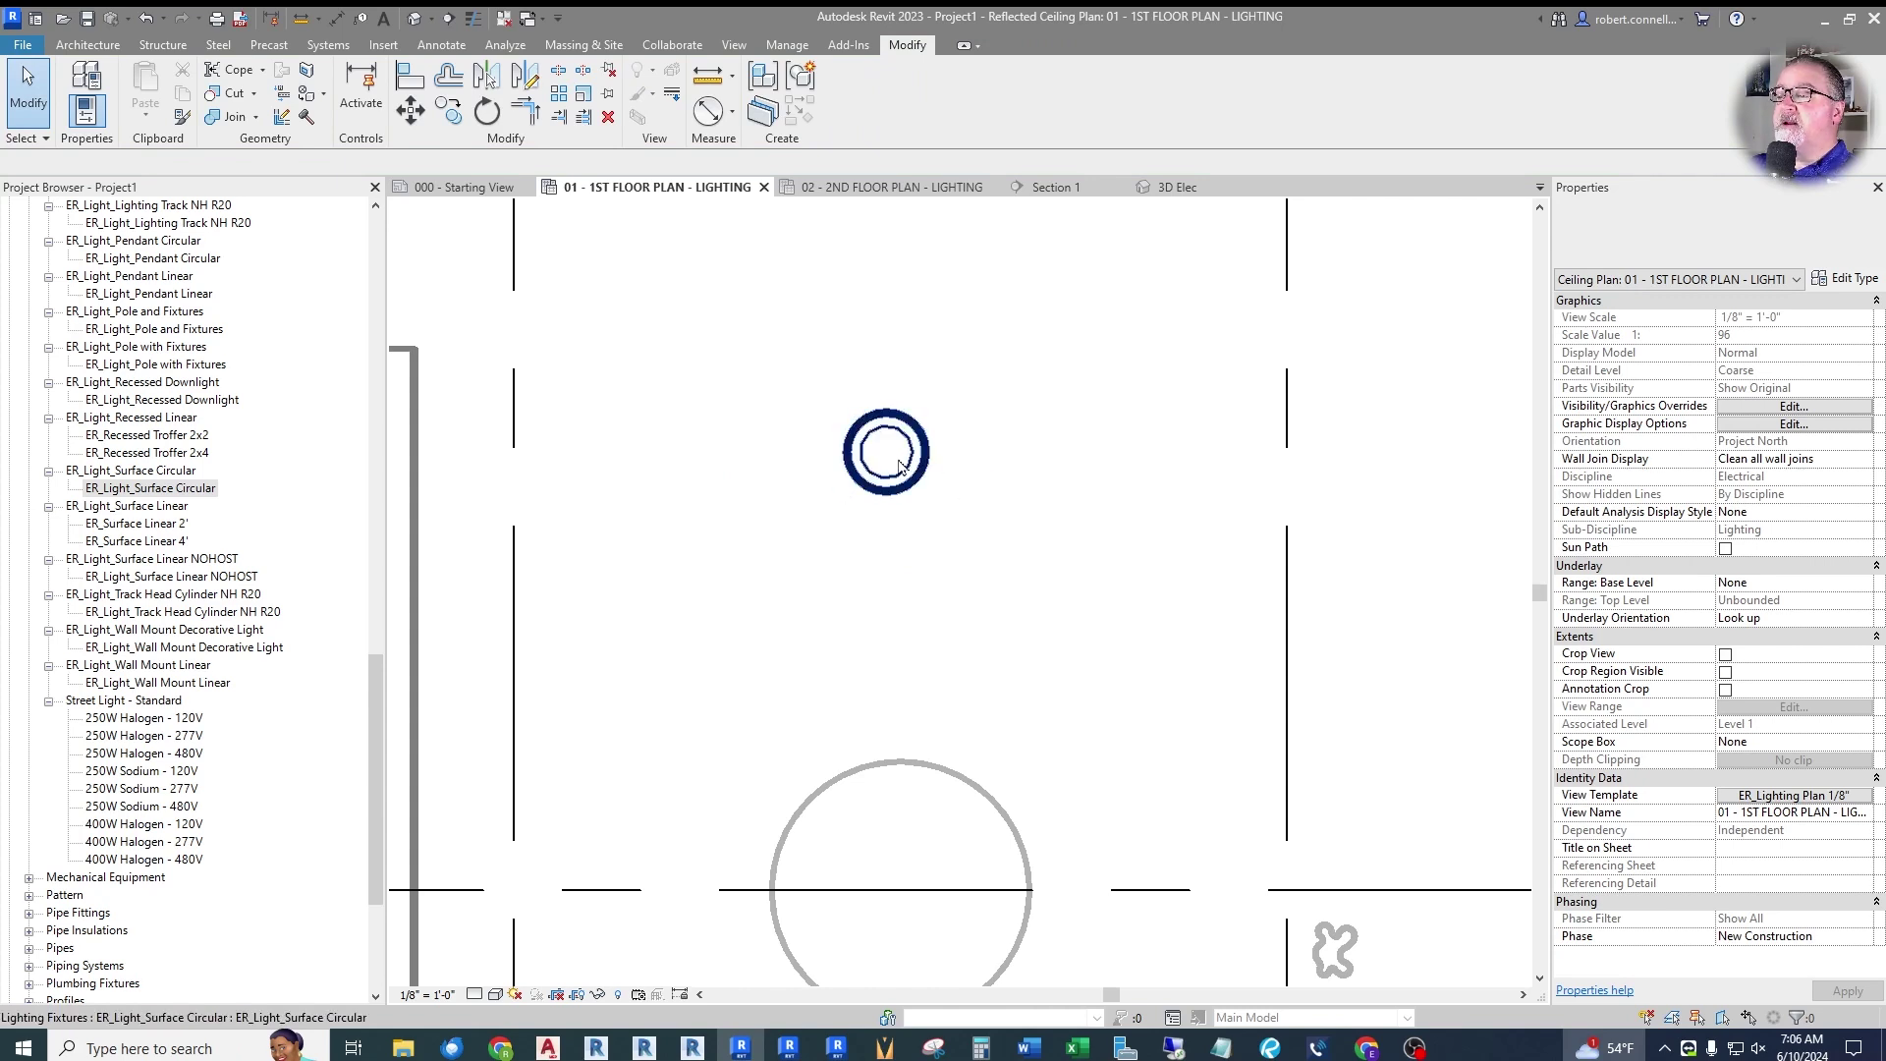
left_click(897, 472)
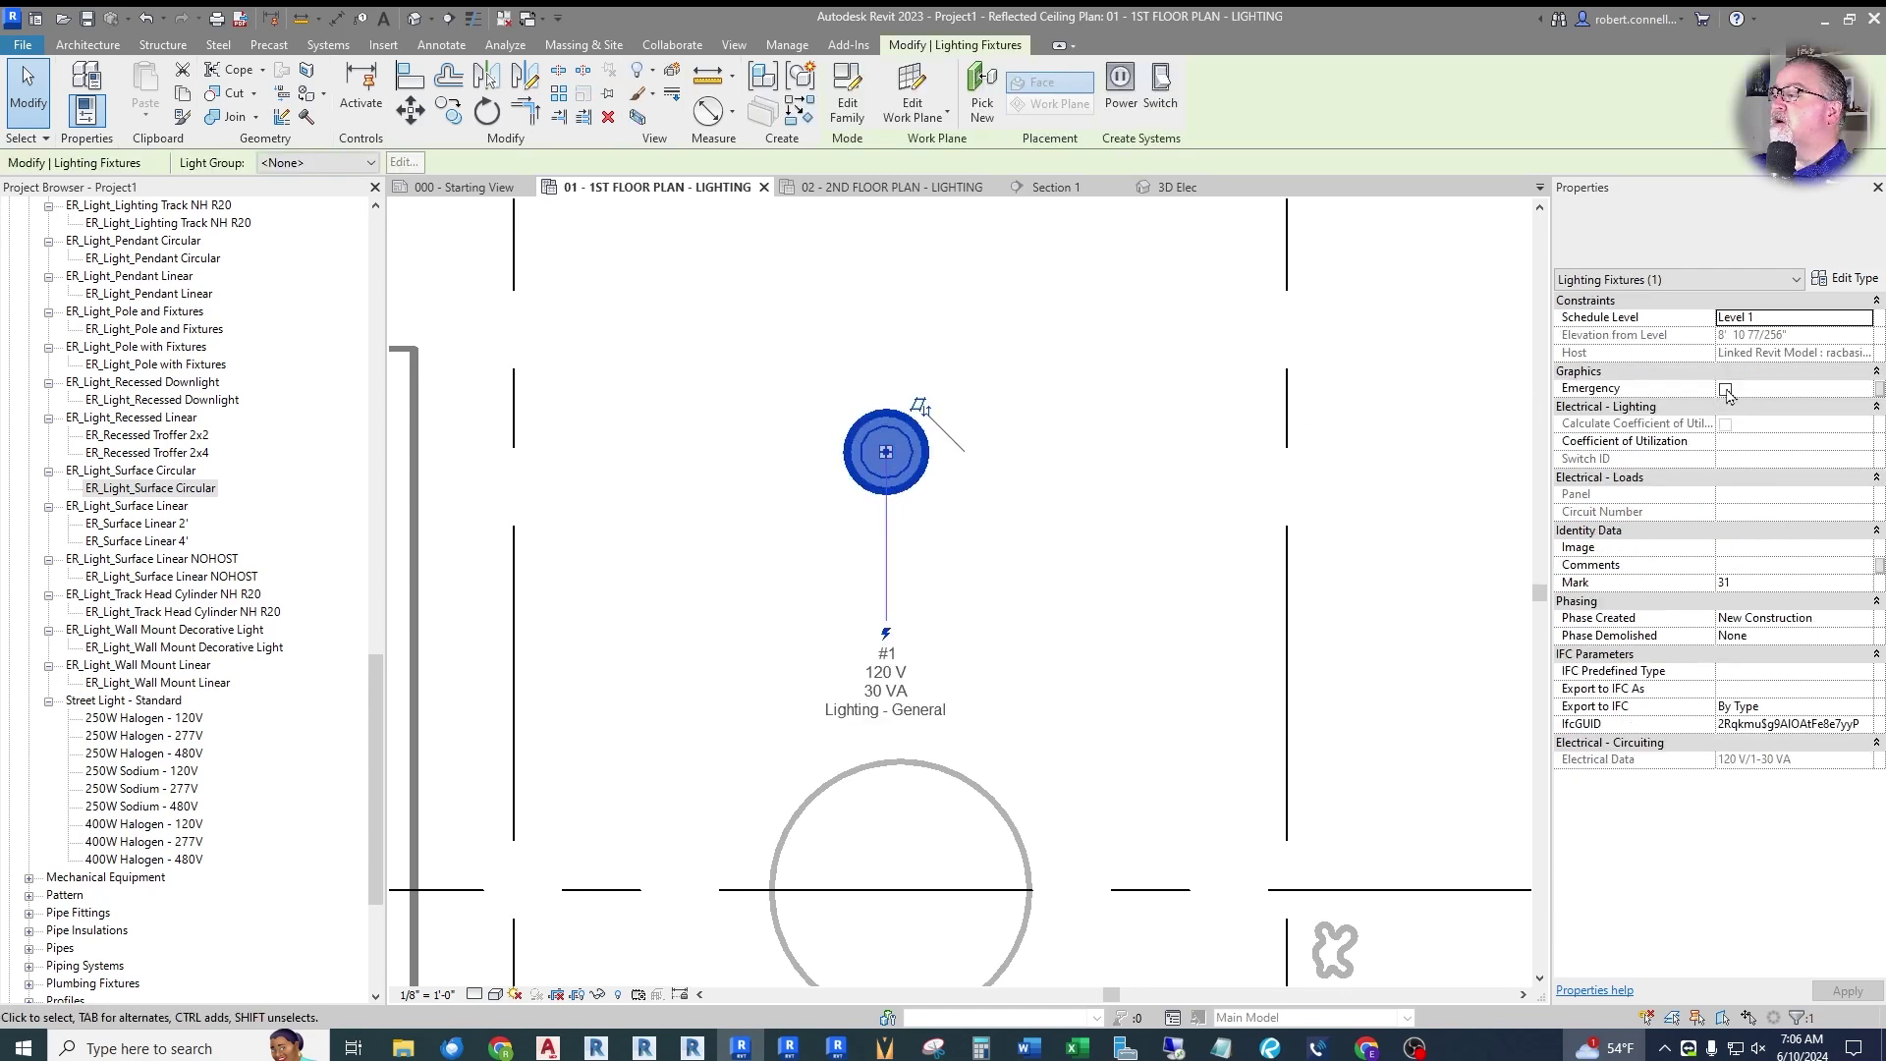
left_click(715, 560)
scroll(757, 515, "down", 2)
scroll(756, 516, "down", 1)
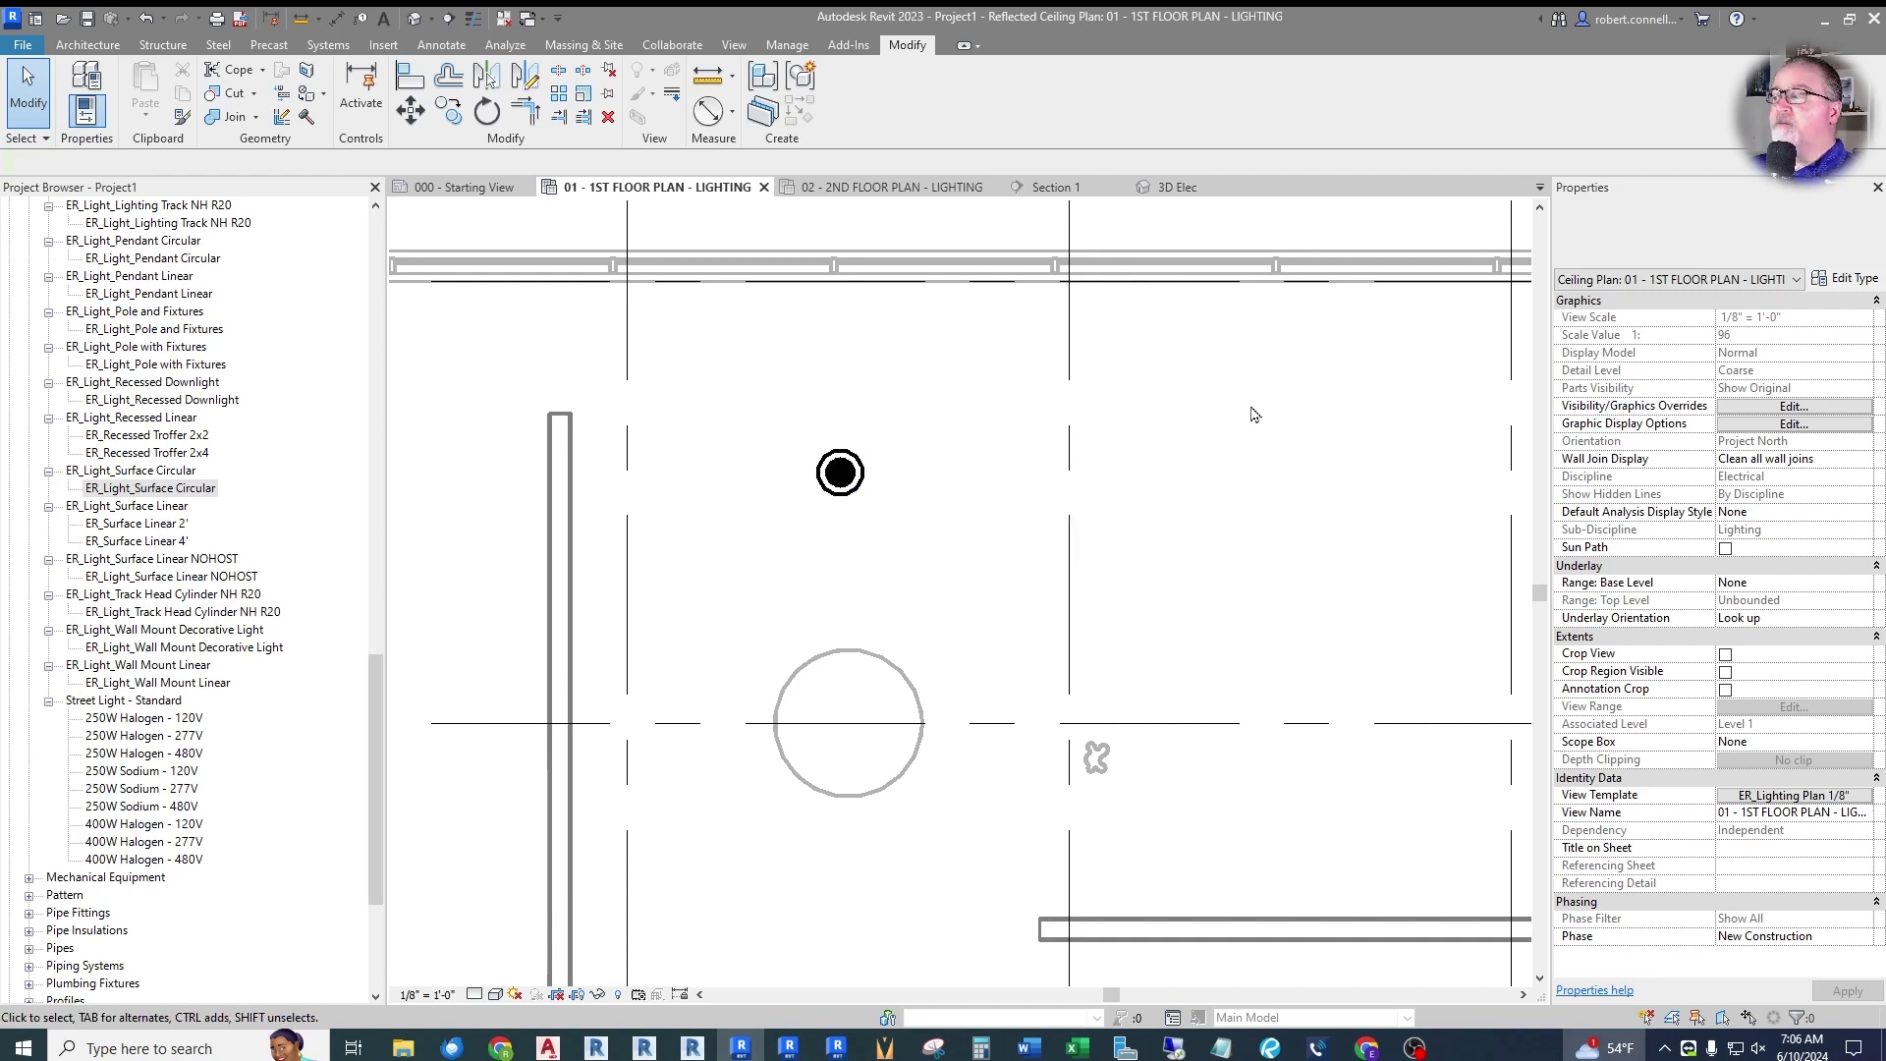
Review the emergency fixture's properties and open the 02 - 2ND FLOOR PLAN - LIGHTING ceiling plan.
left_click(860, 484)
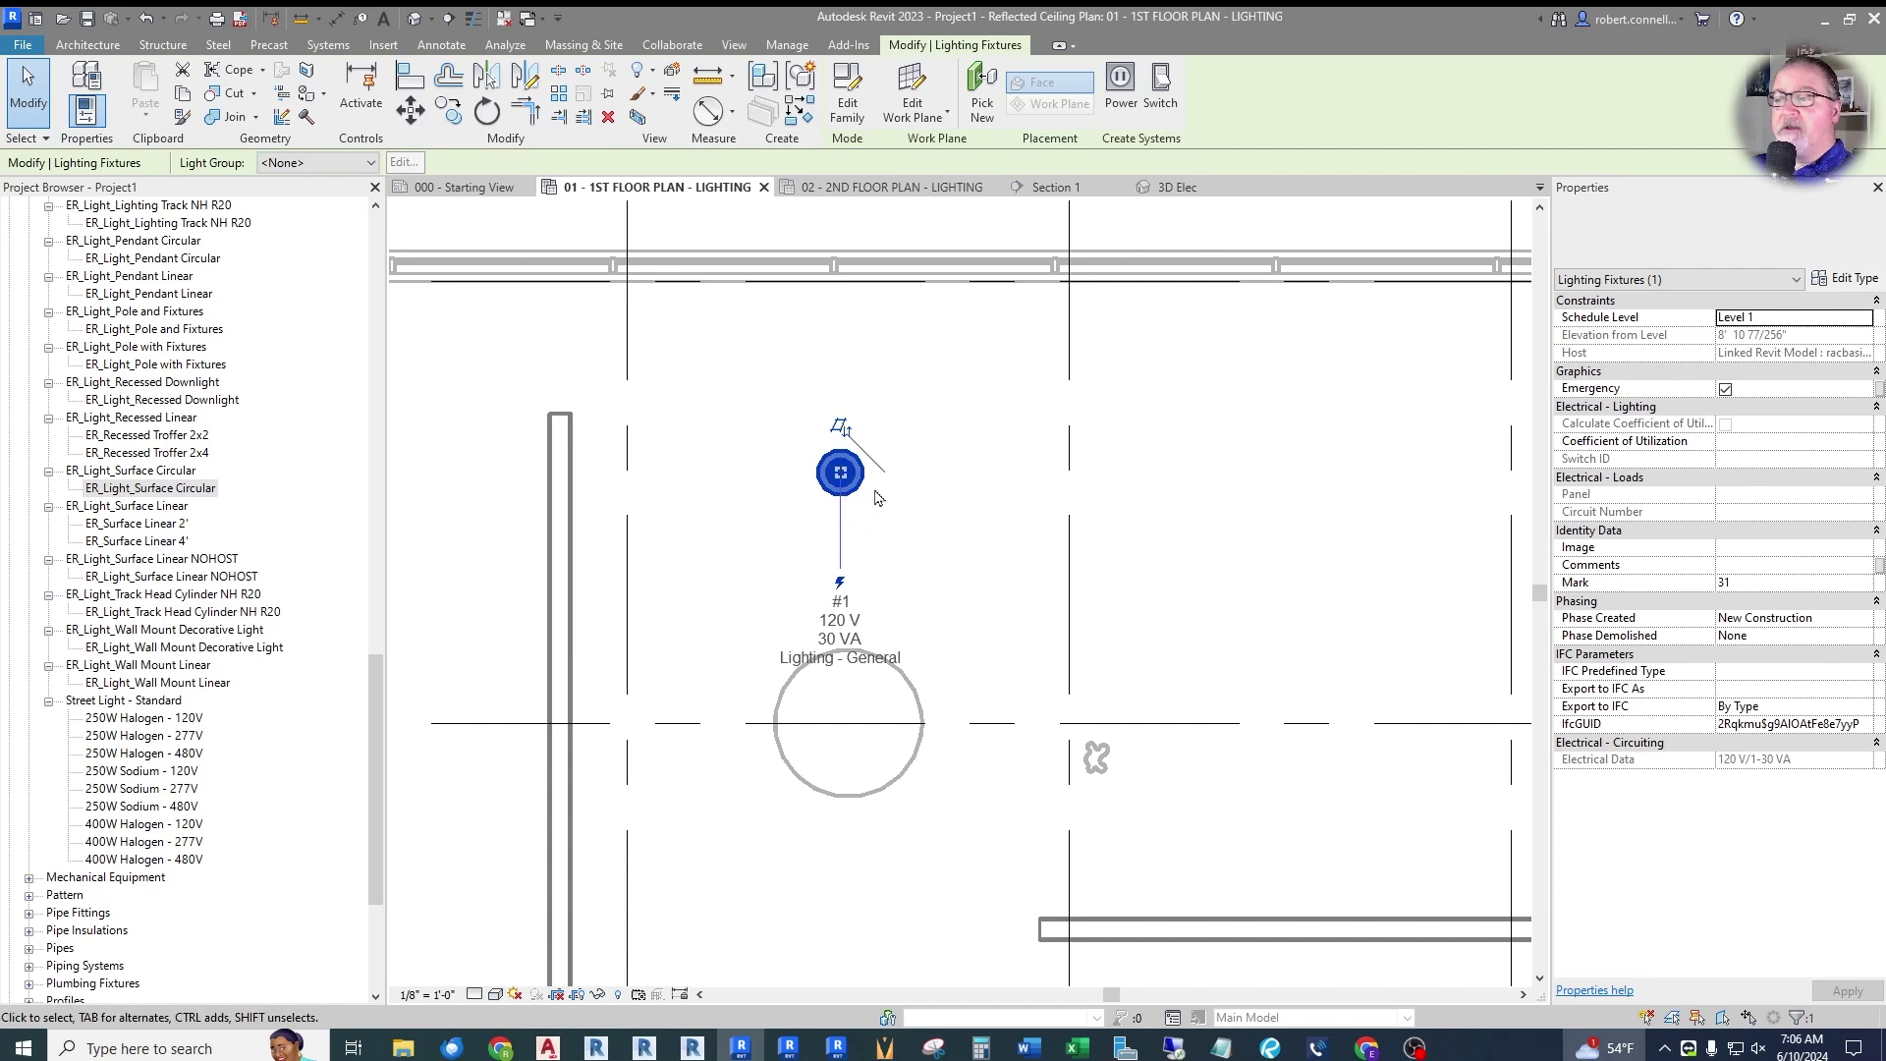
scroll(866, 496, "down", 2)
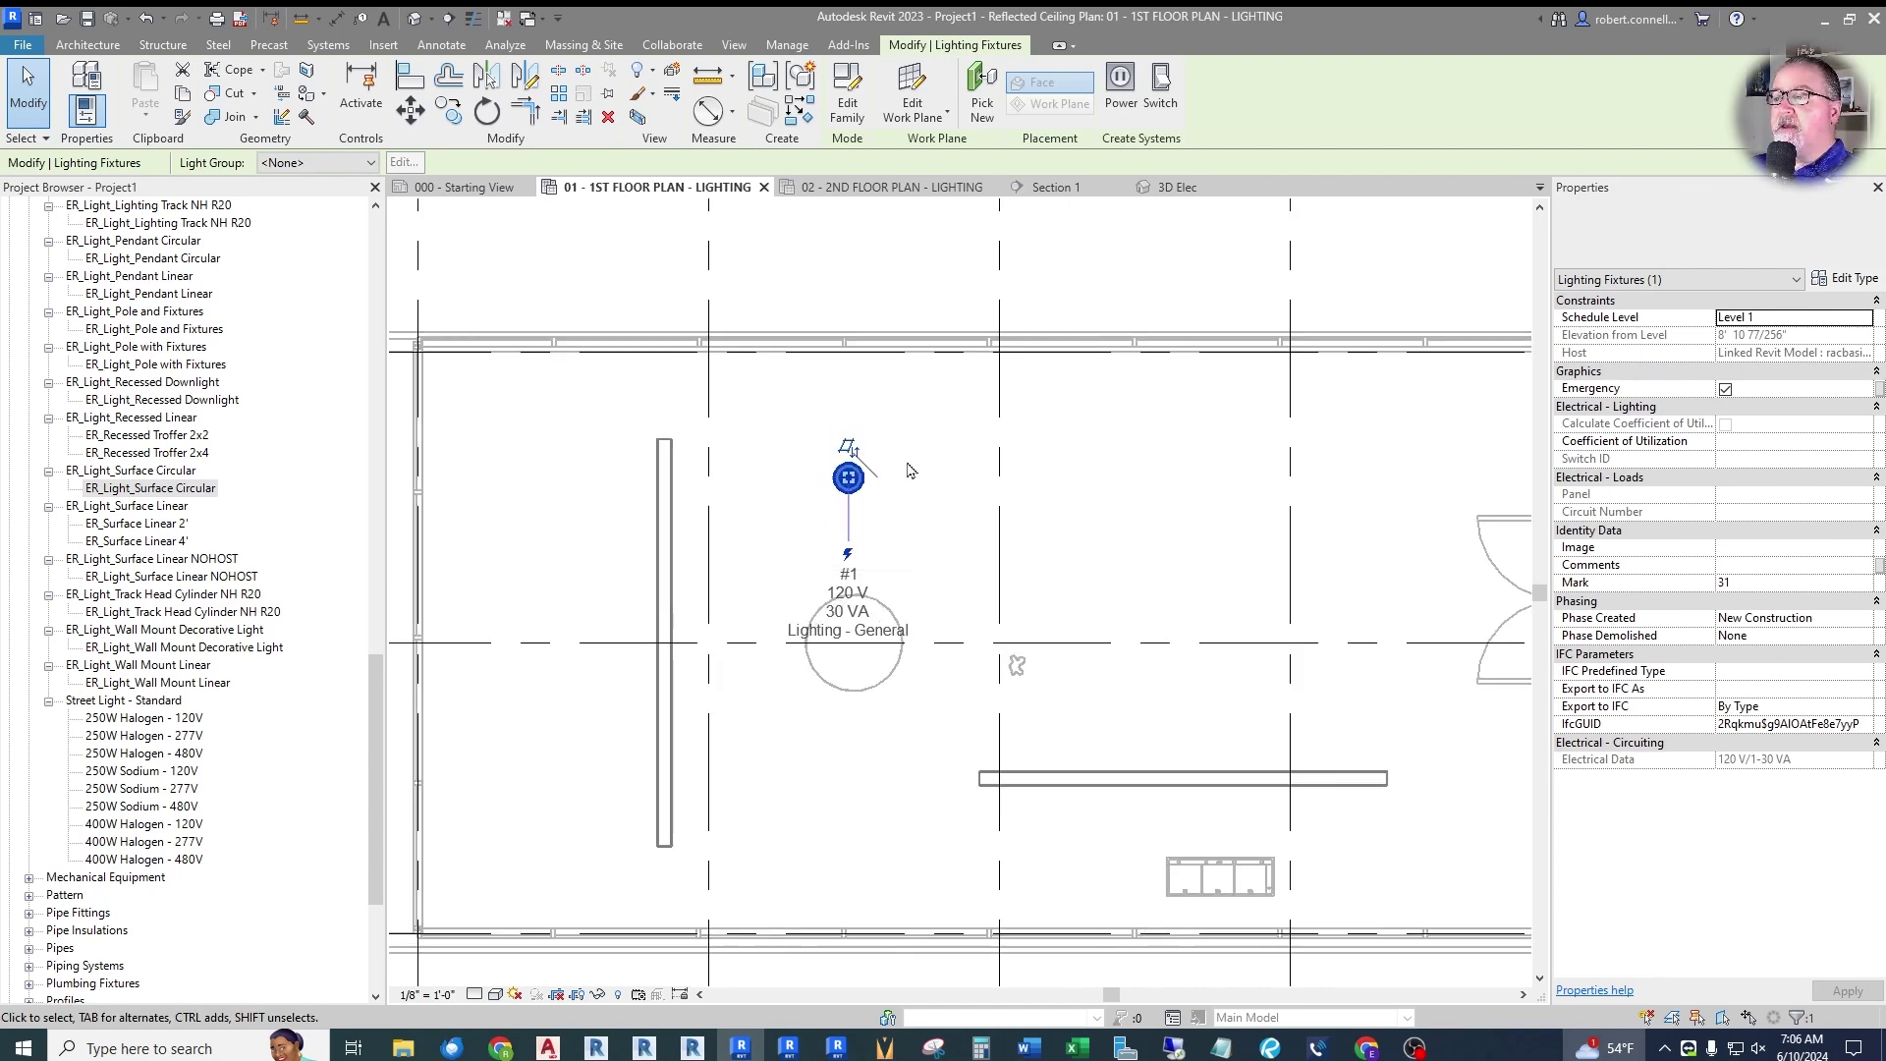
scroll(843, 481, "down", 2)
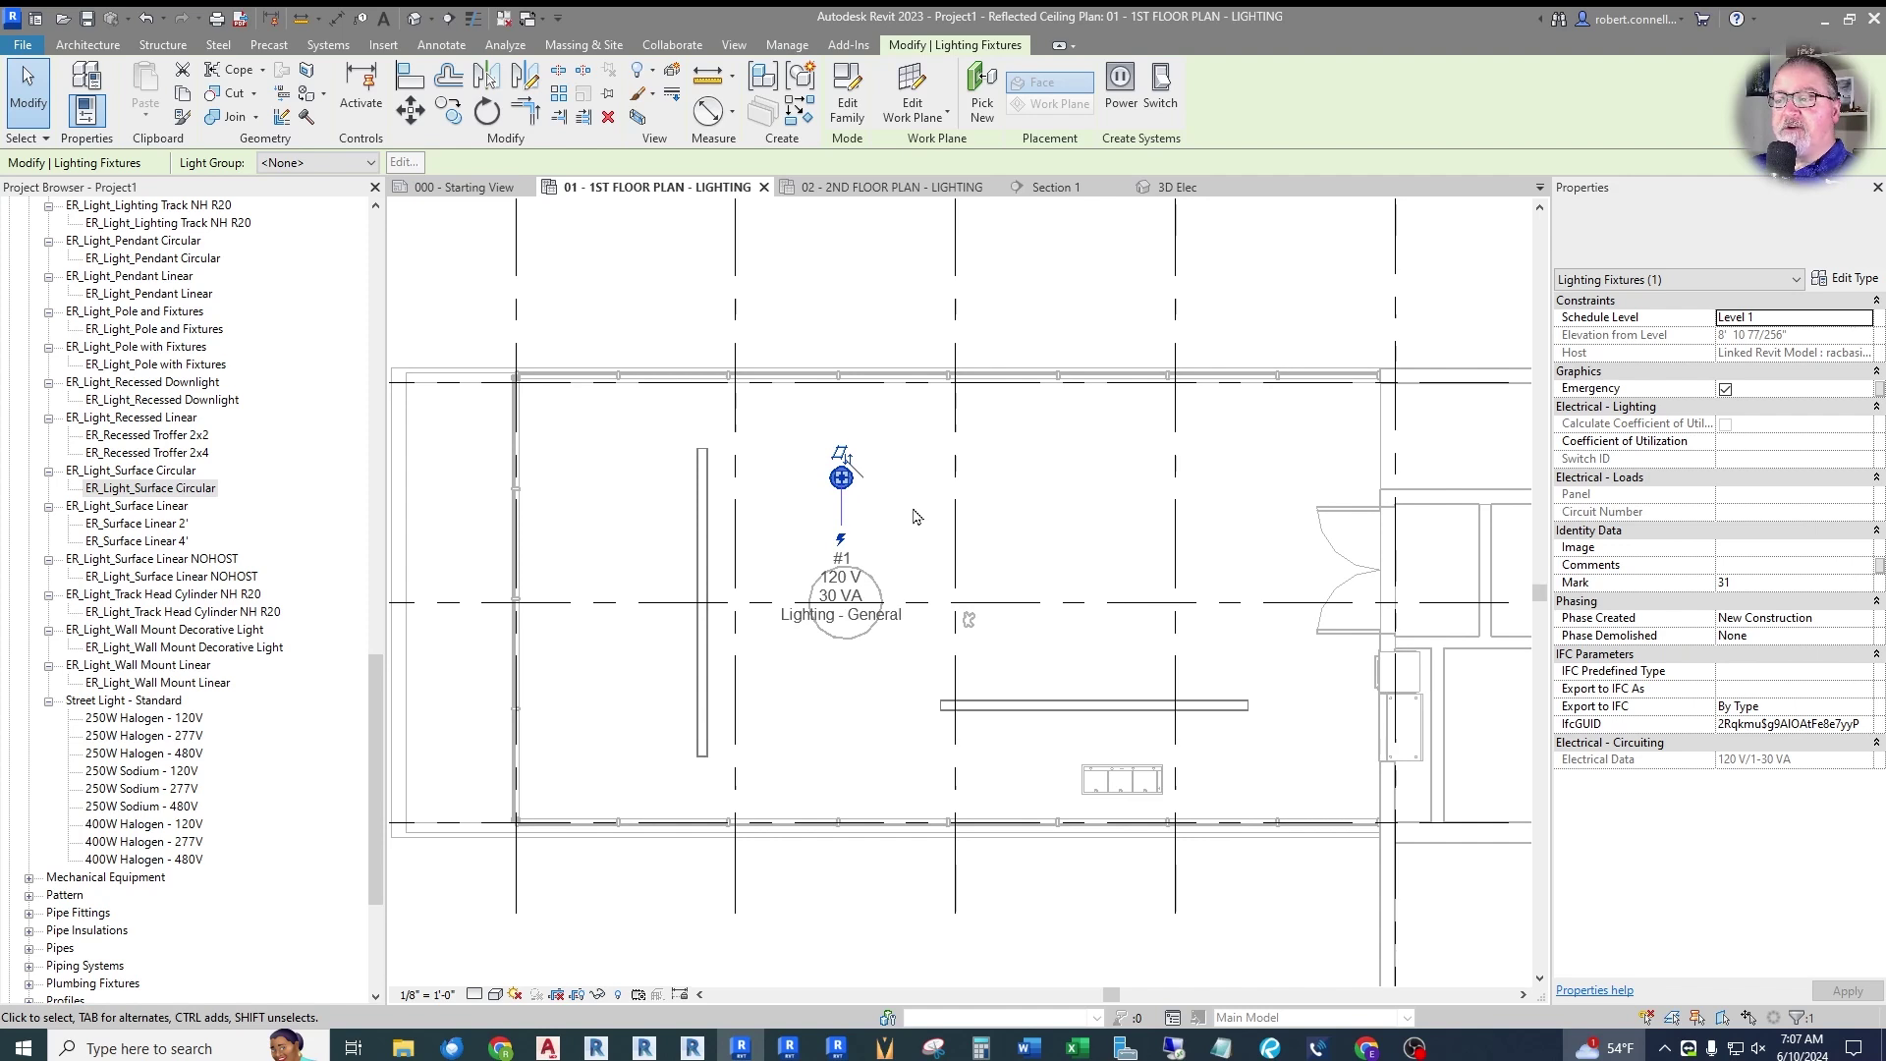
left_click(896, 354)
left_click(878, 191)
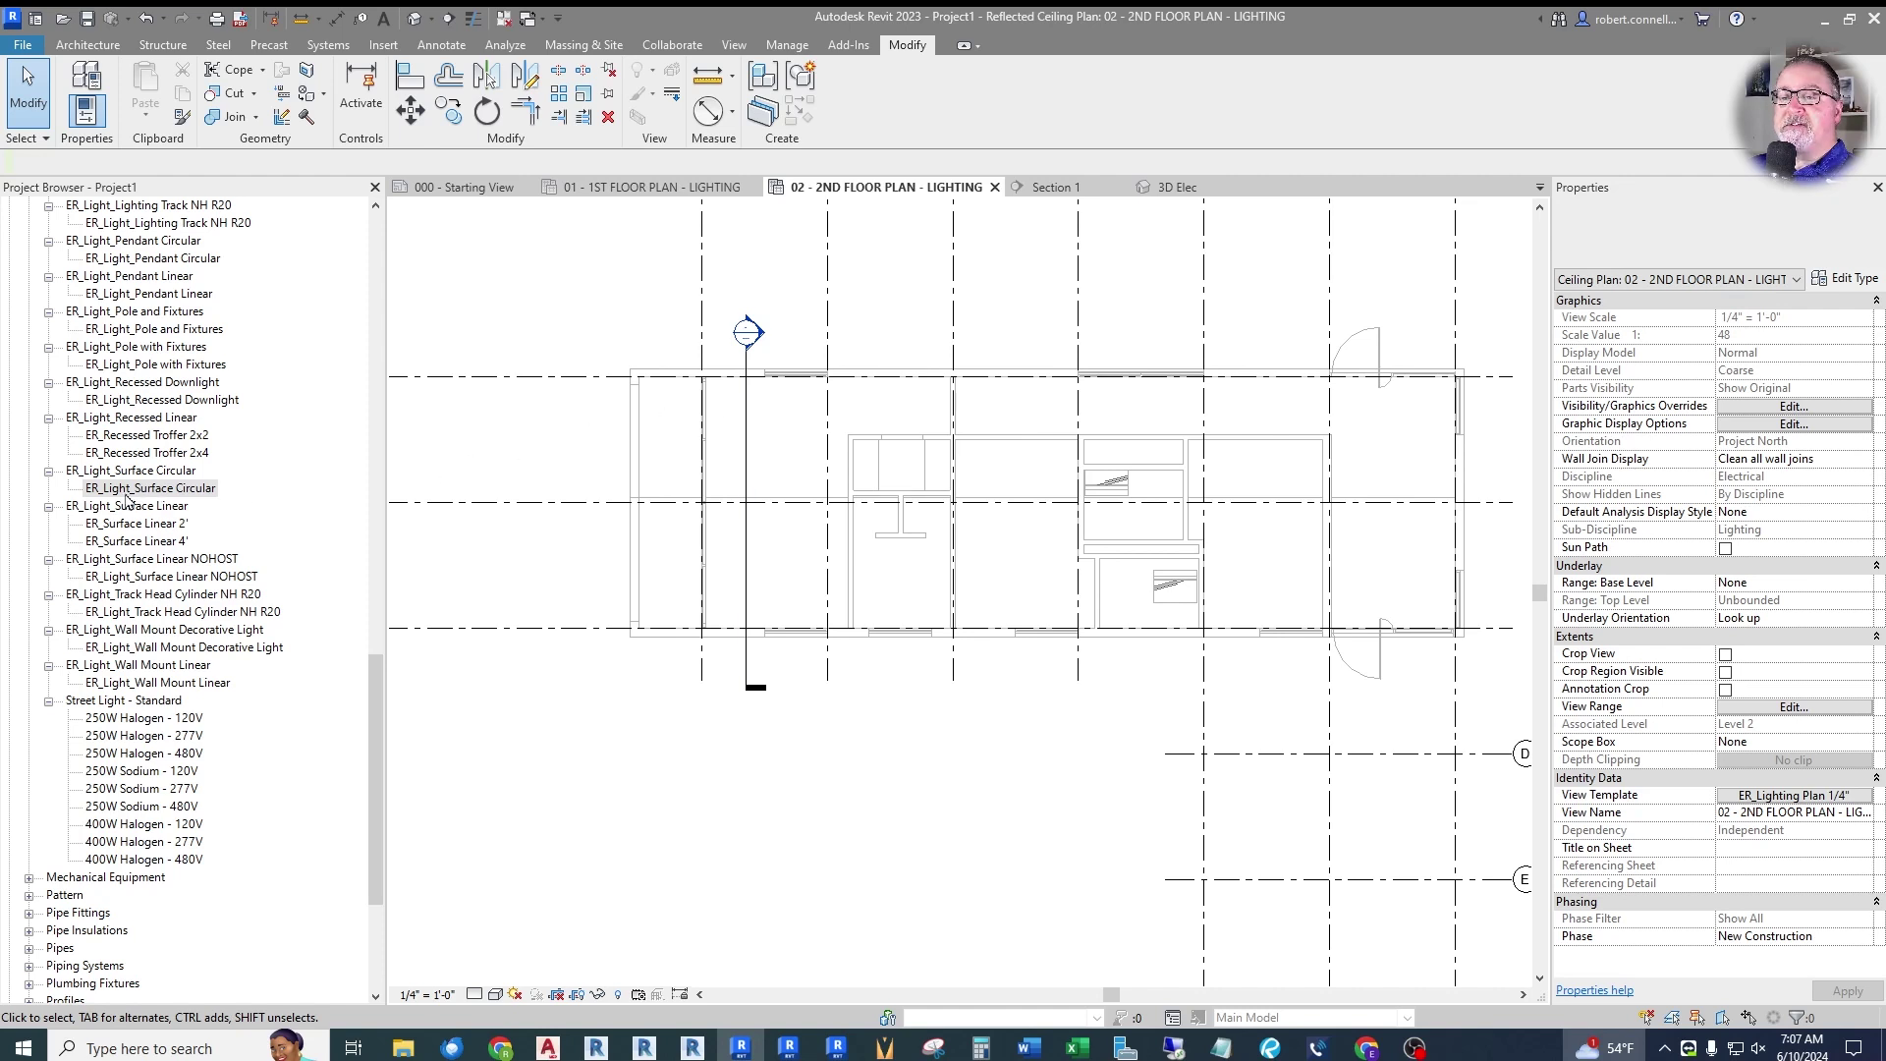
Place an ER_Light_Surface Circular fixture on the sloped ceiling face just right of the section line in the 2nd floor lighting plan.
left_click_drag(126, 500, 943, 354)
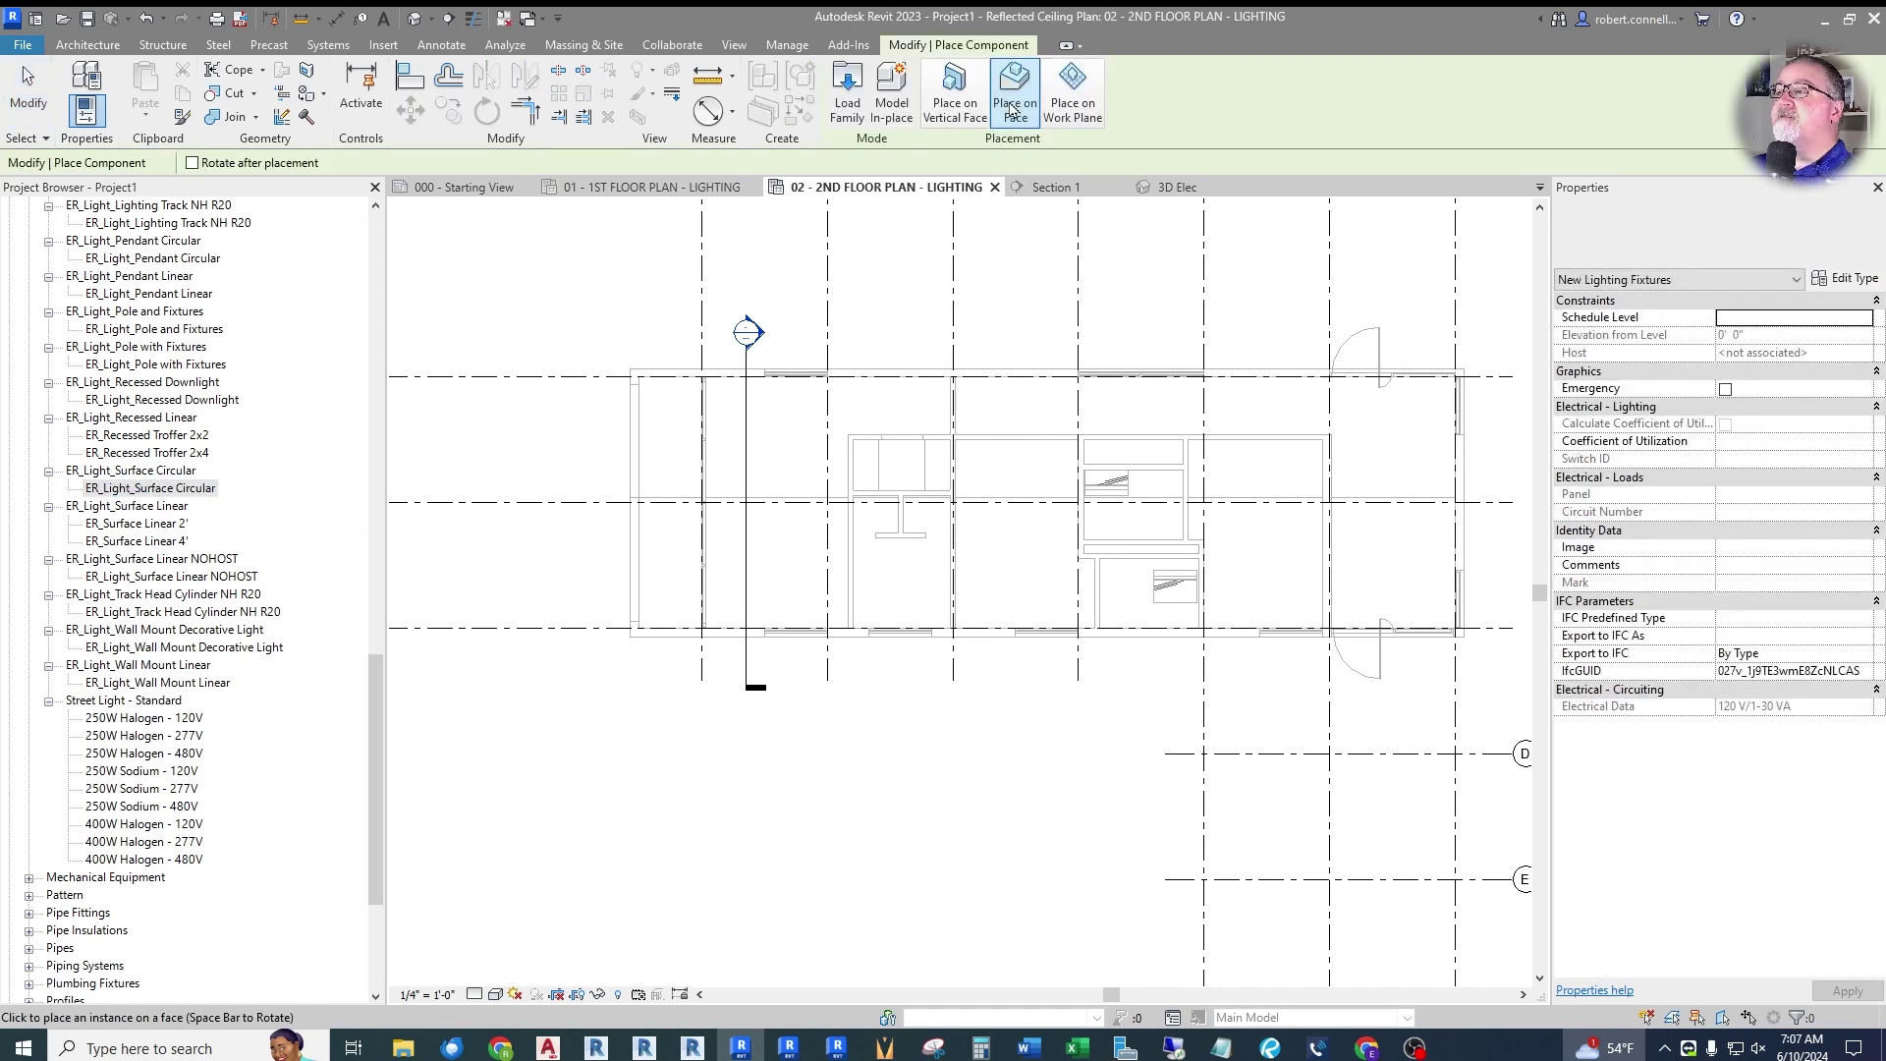
scroll(861, 405, "up", 5)
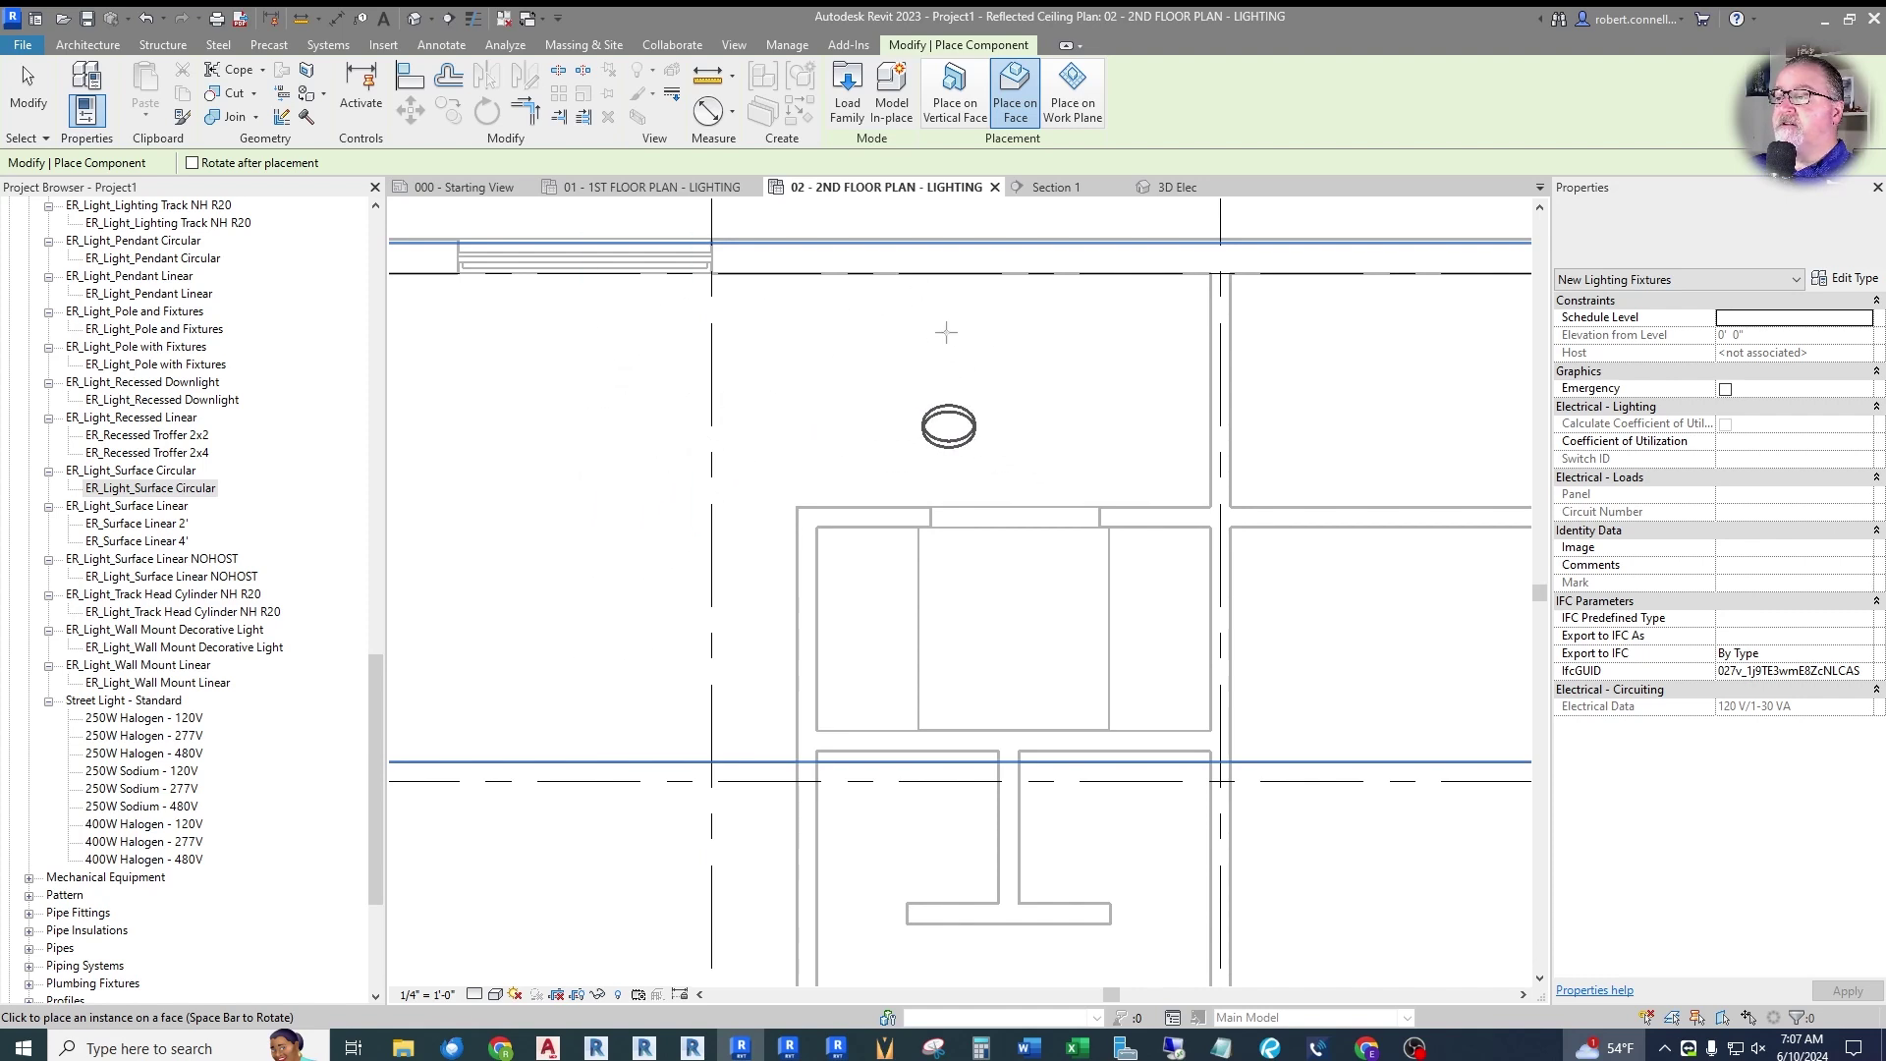
left_click(546, 420)
scroll(653, 440, "down", 2)
scroll(522, 422, "up", 2)
key("Escape")
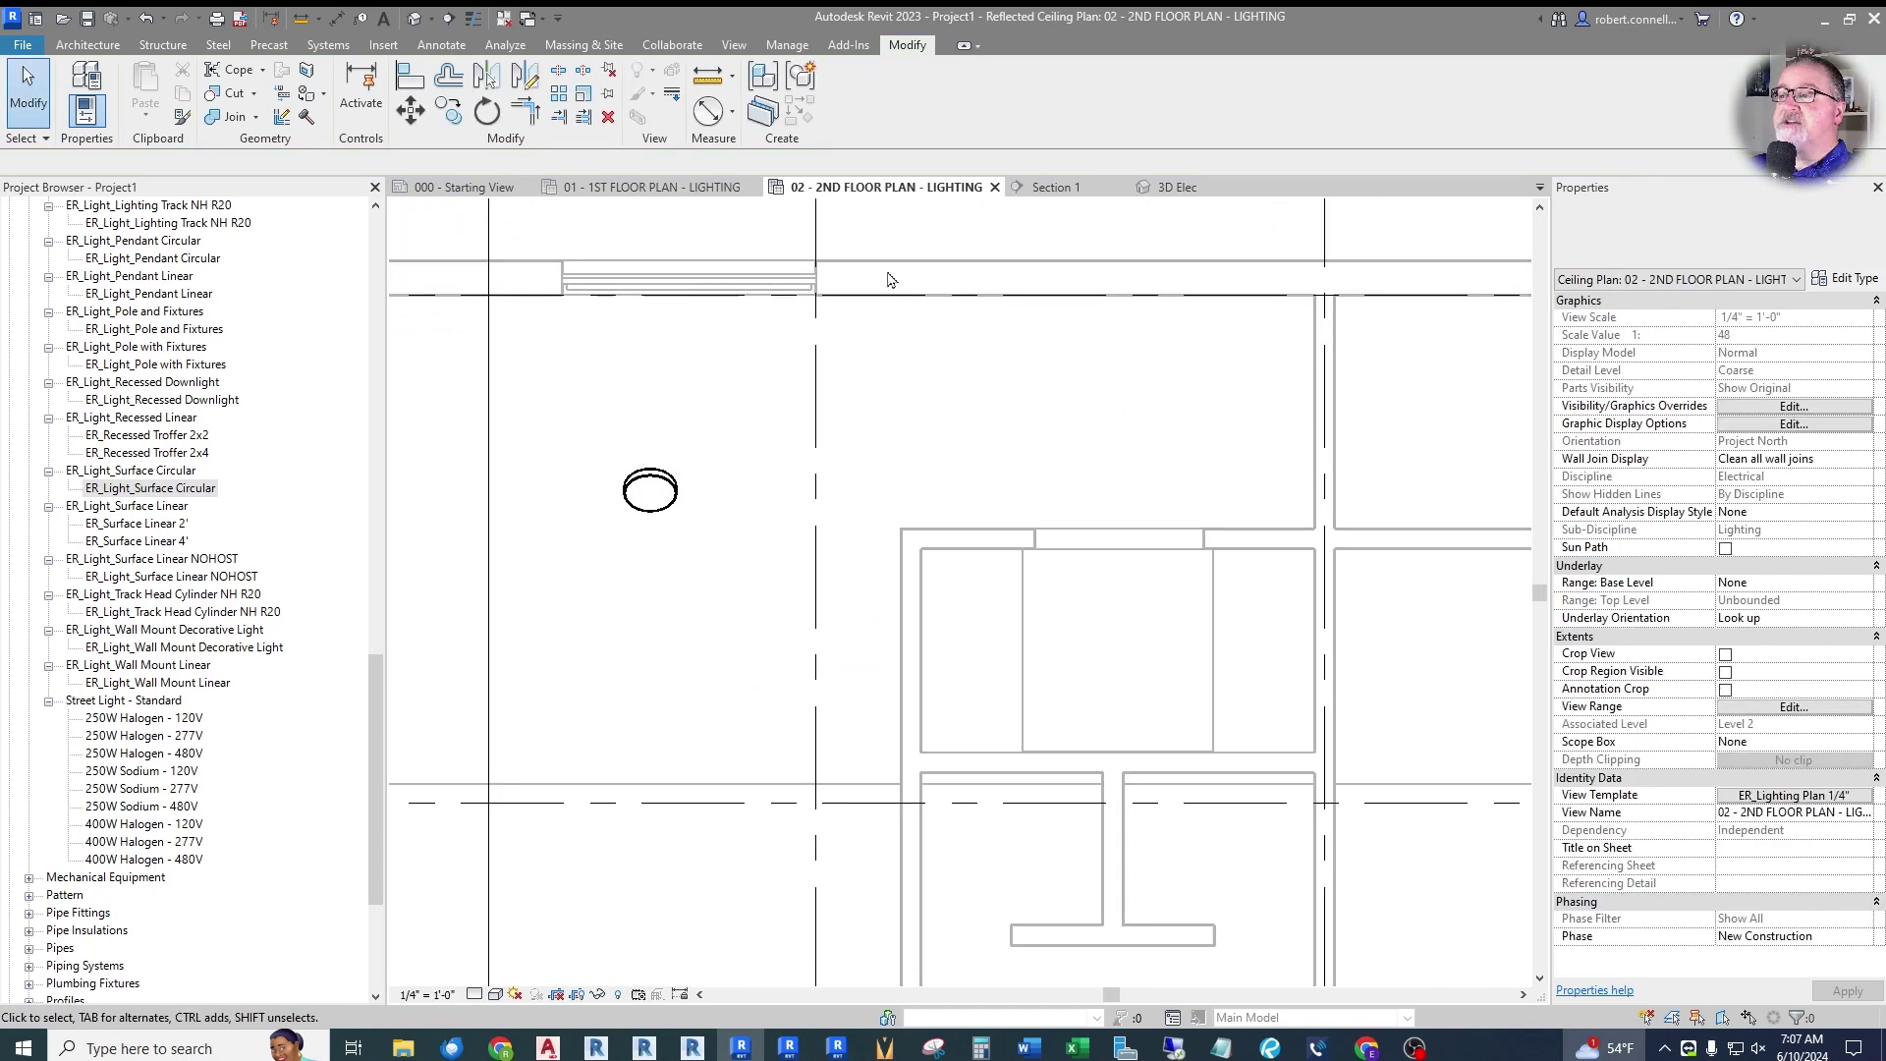
Examine the sloped surface circular fixture in Section 1 and in the 02 - 2ND FLOOR PLAN - LIGHTING view, including its properties.
left_click(1059, 189)
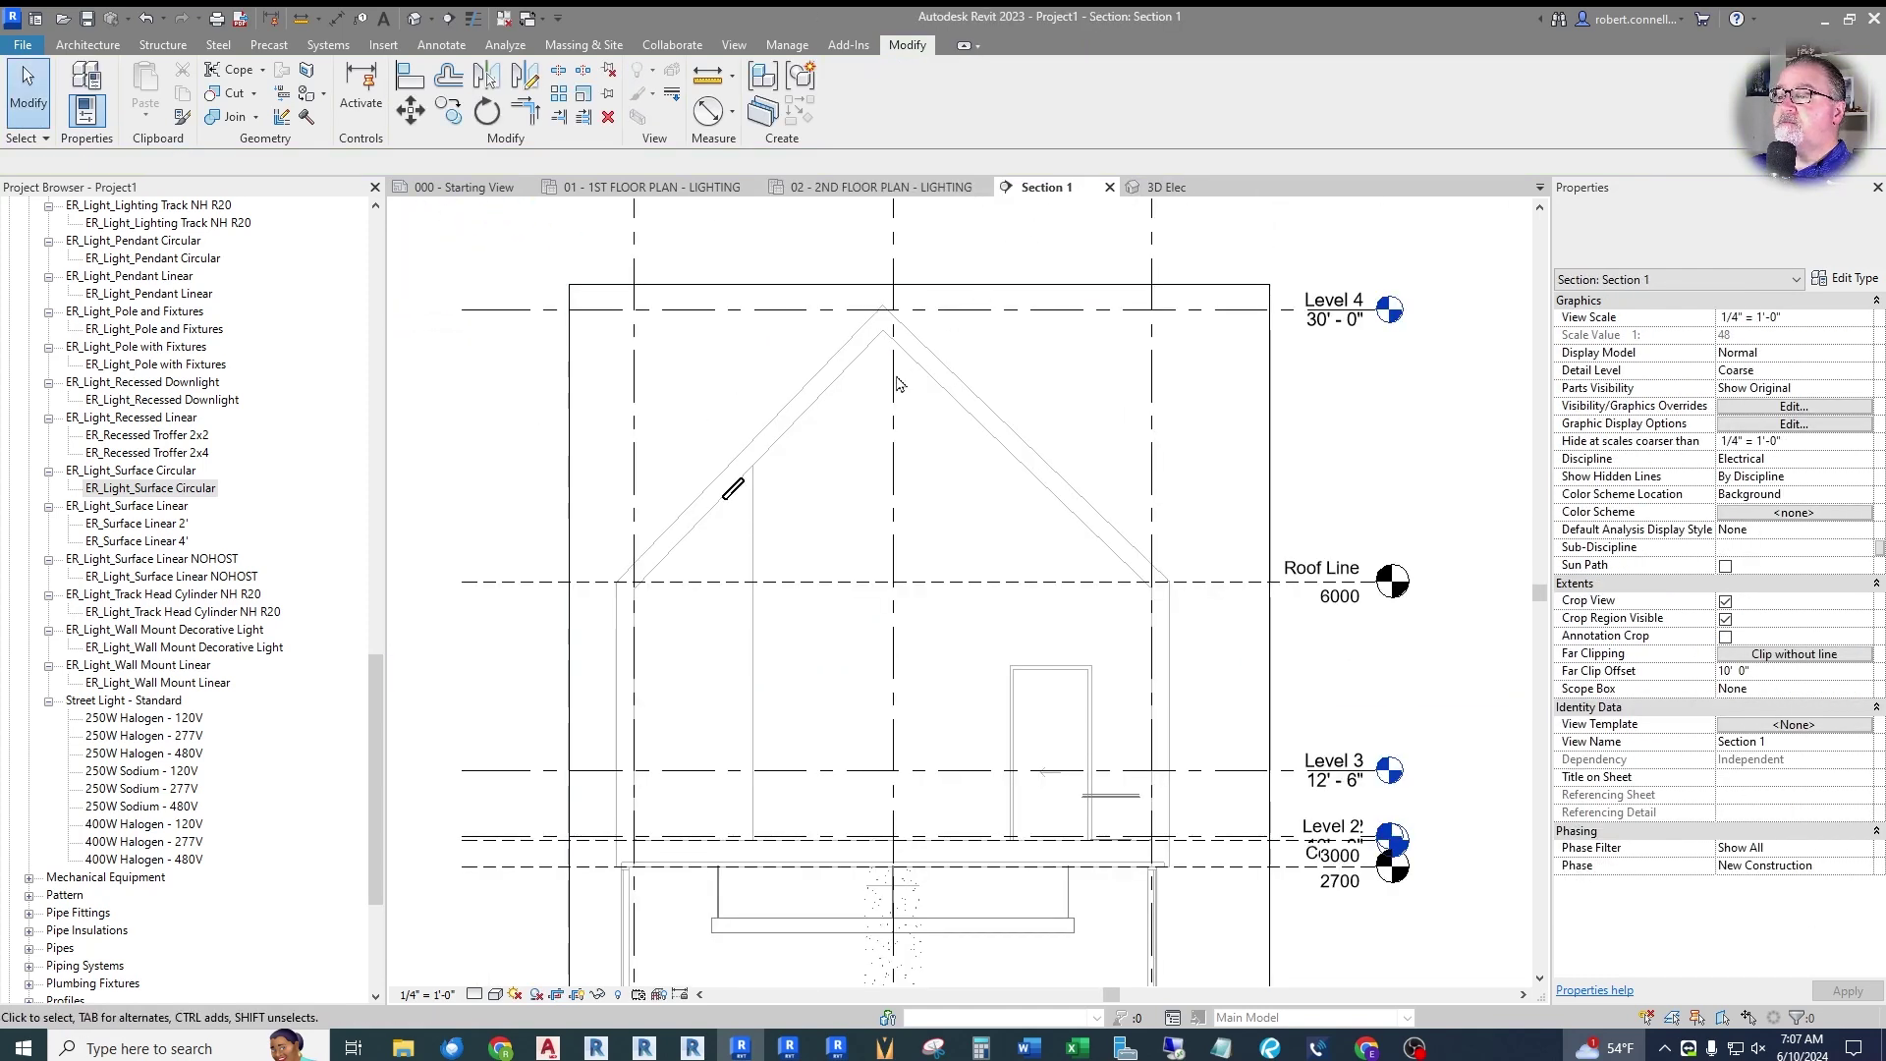
scroll(702, 530, "up", 4)
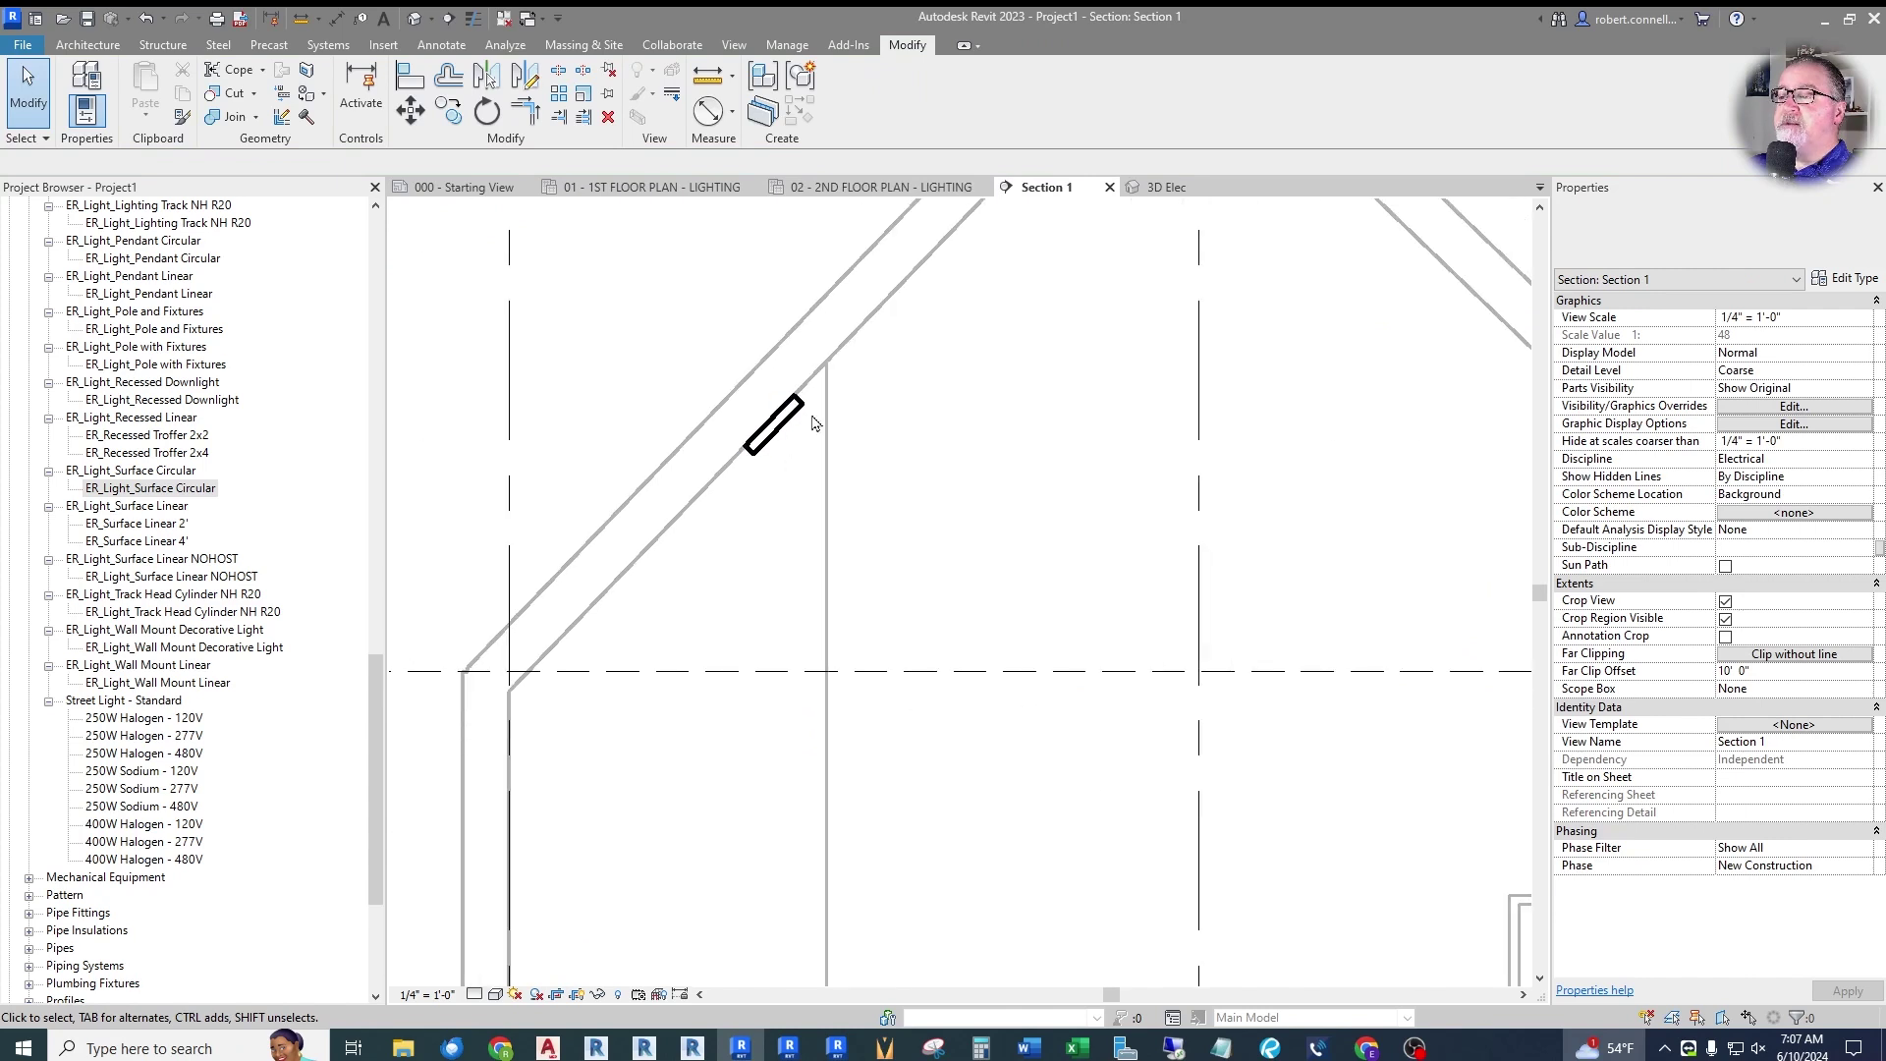
scroll(776, 435, "down", 2)
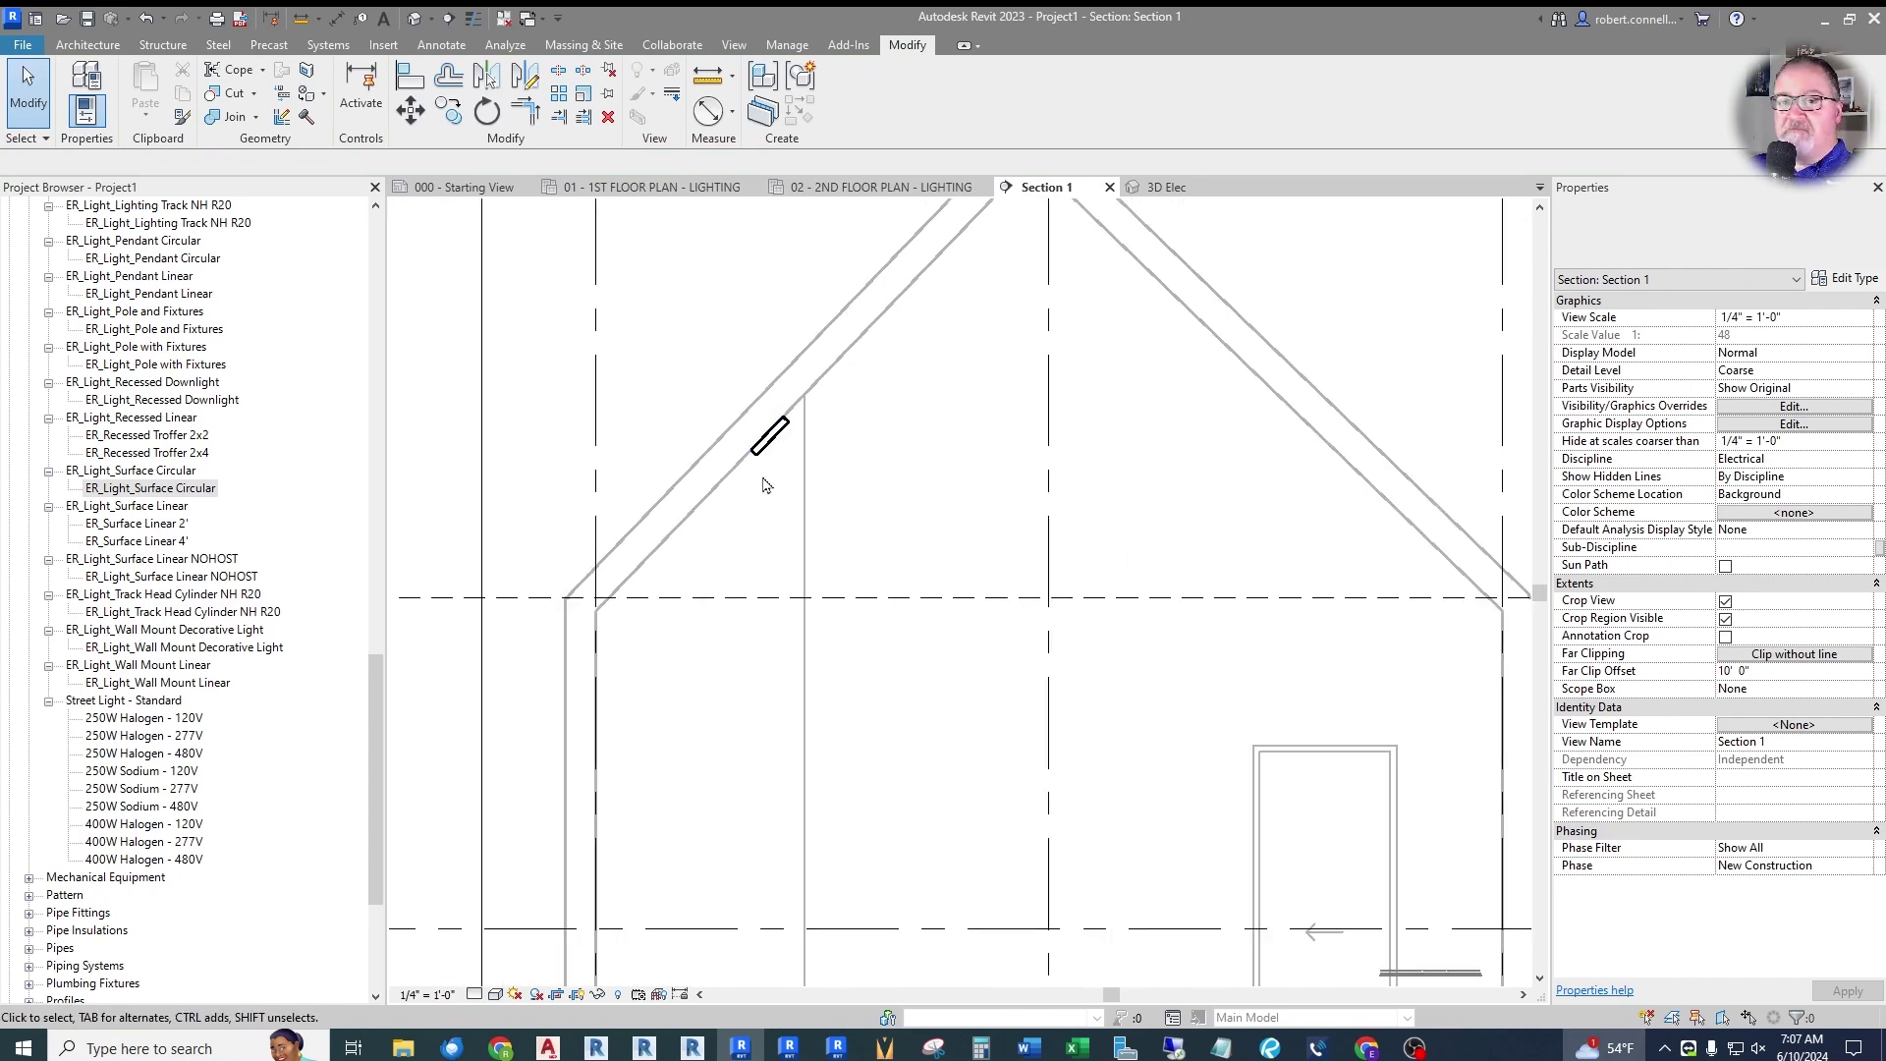
left_click(892, 188)
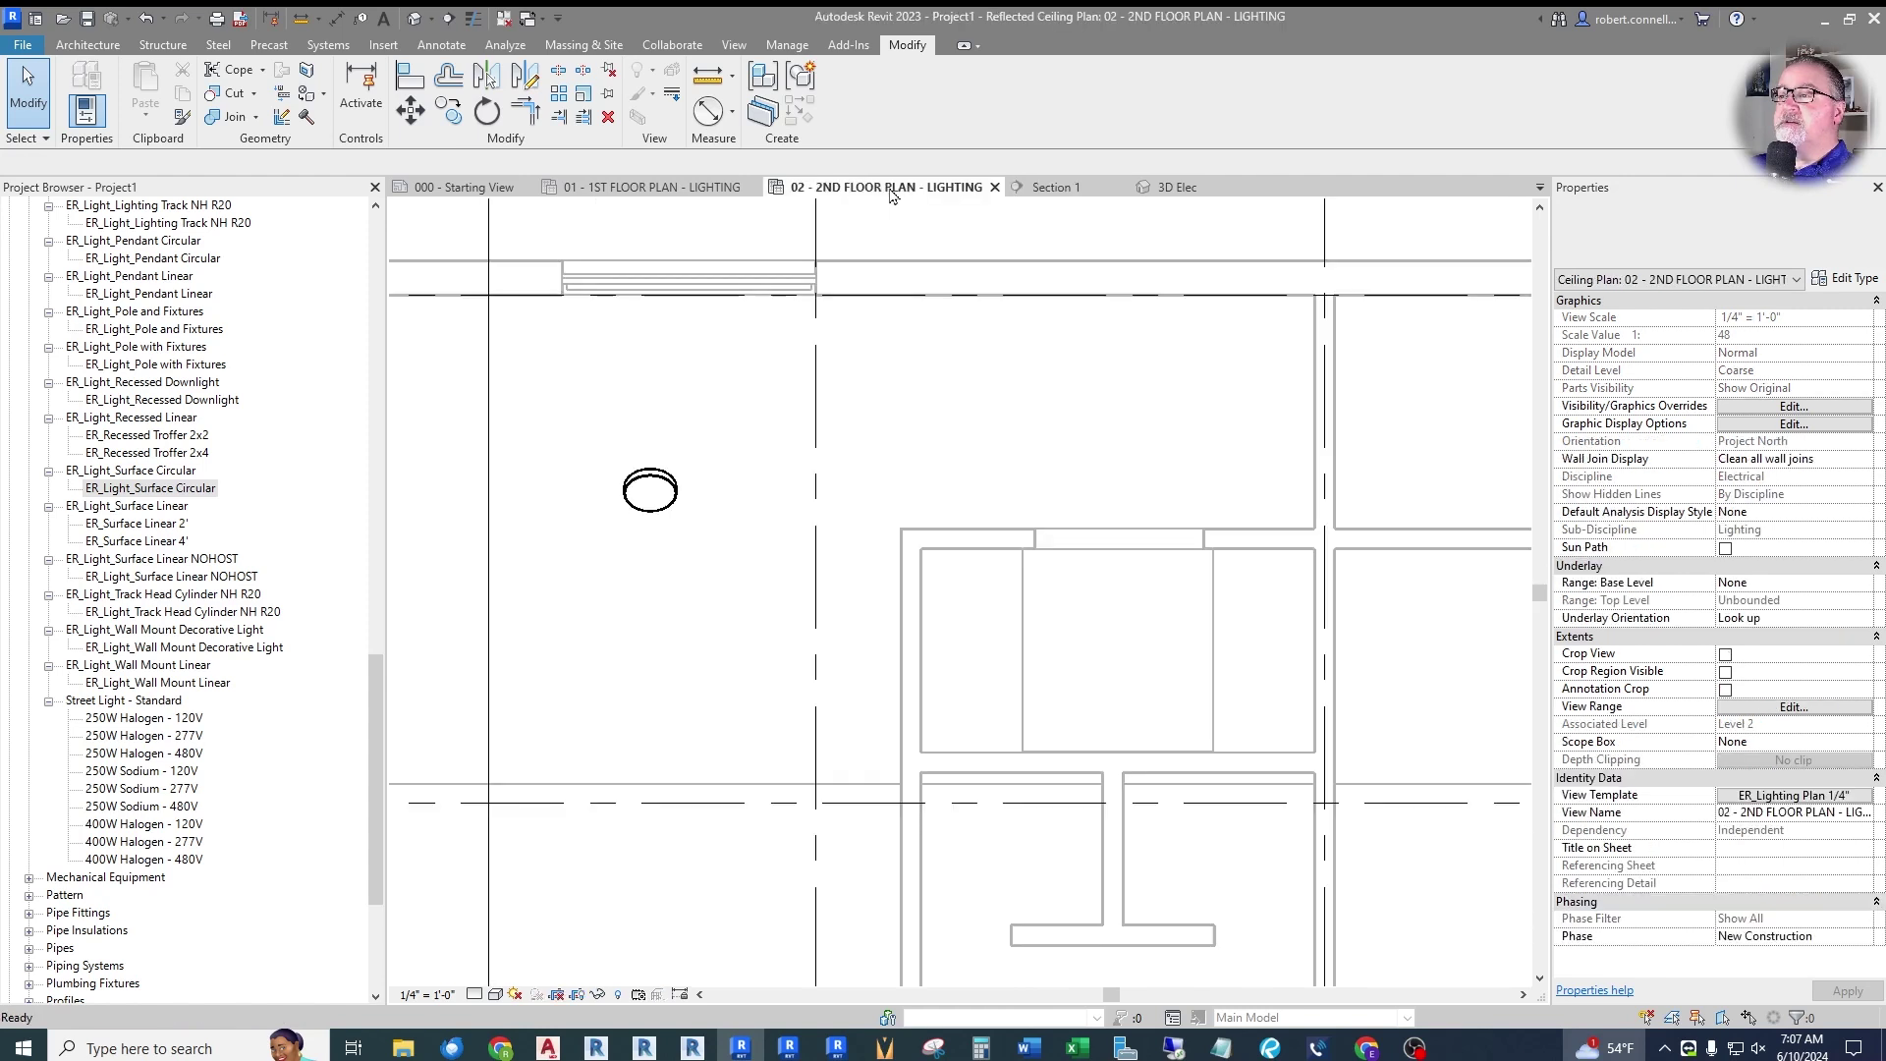
scroll(731, 475, "up", 2)
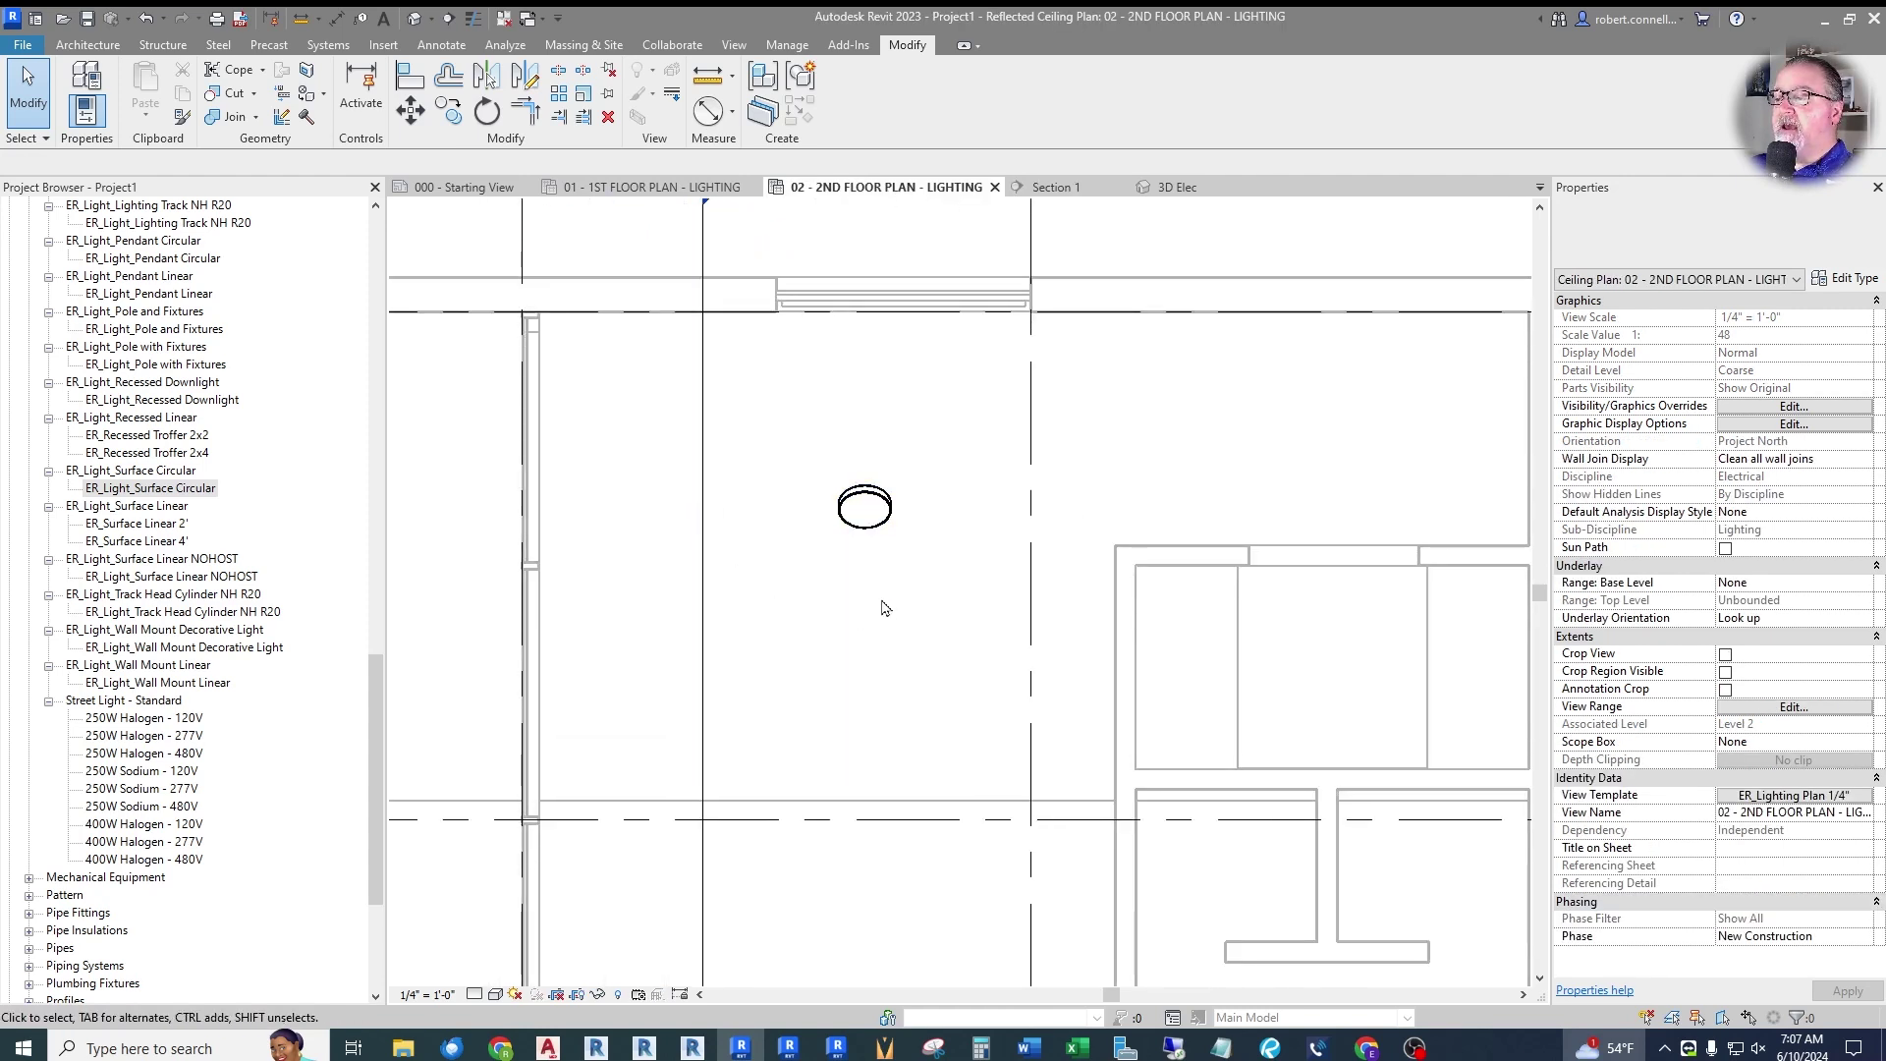
left_click(868, 525)
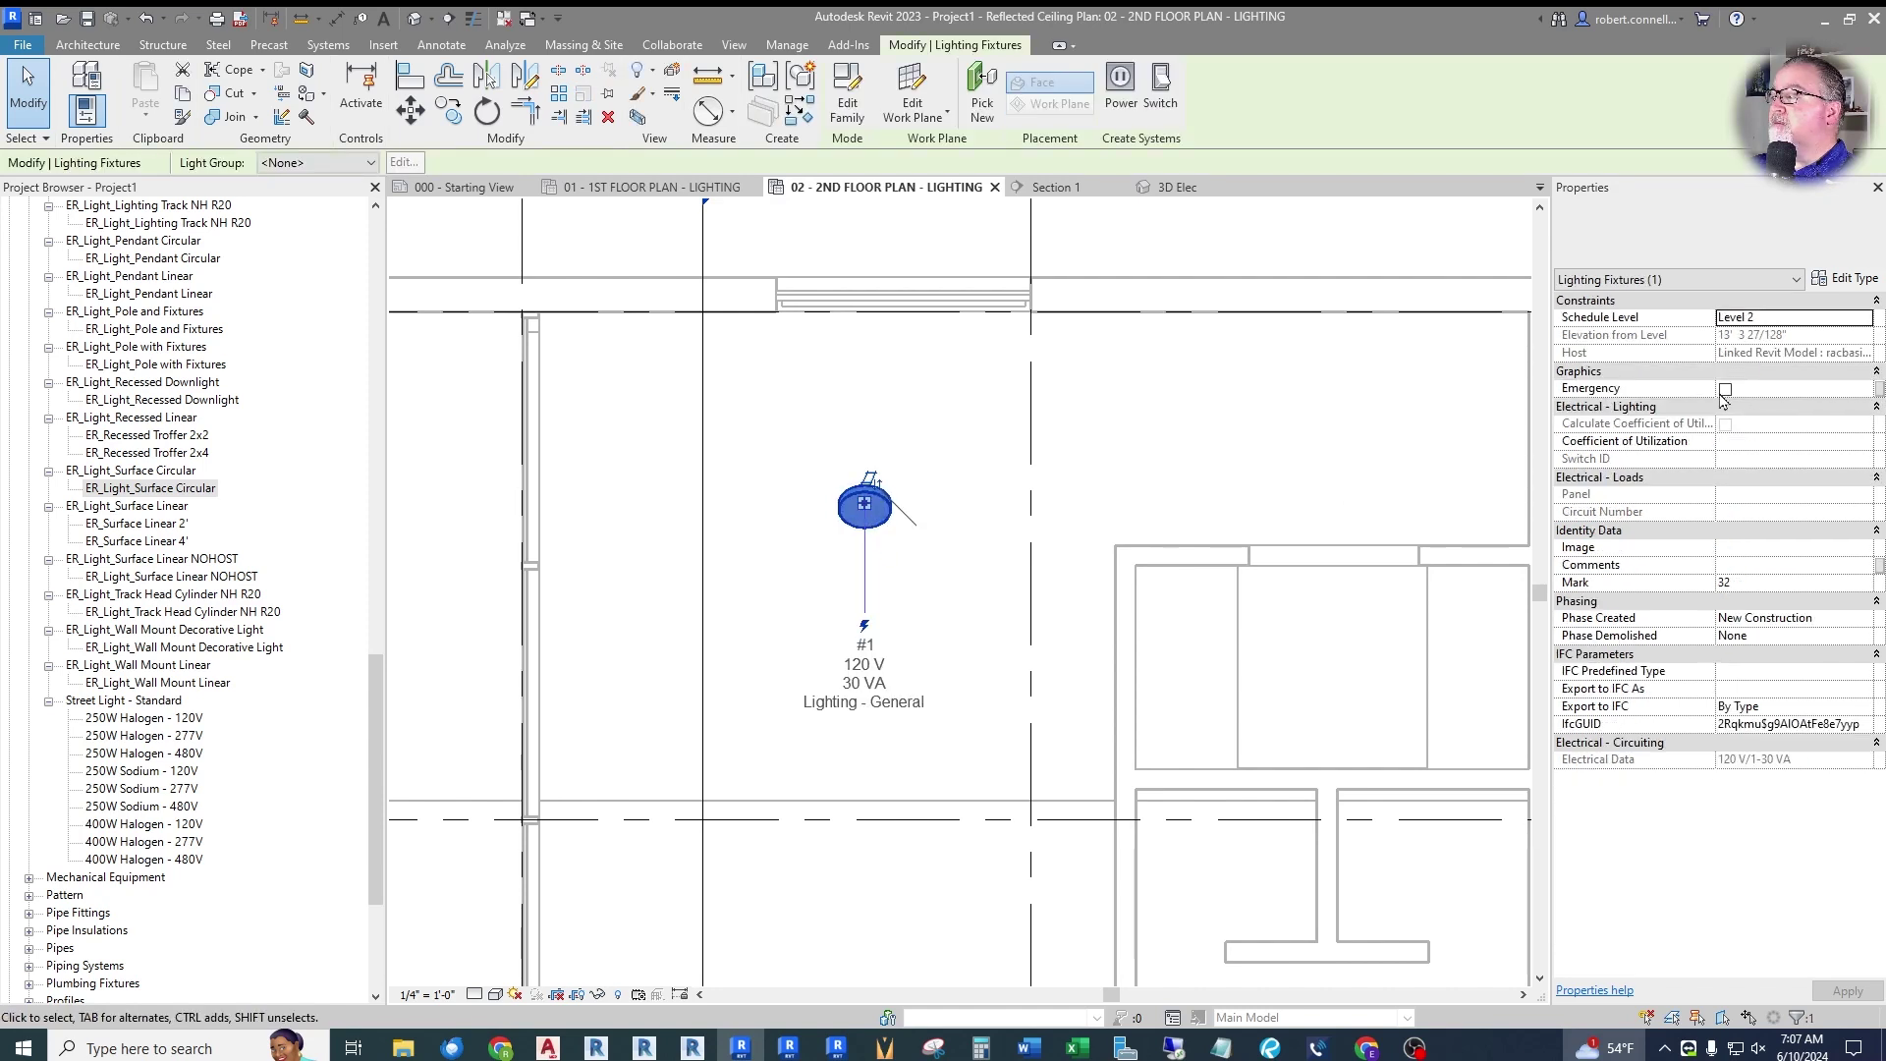
left_click(982, 536)
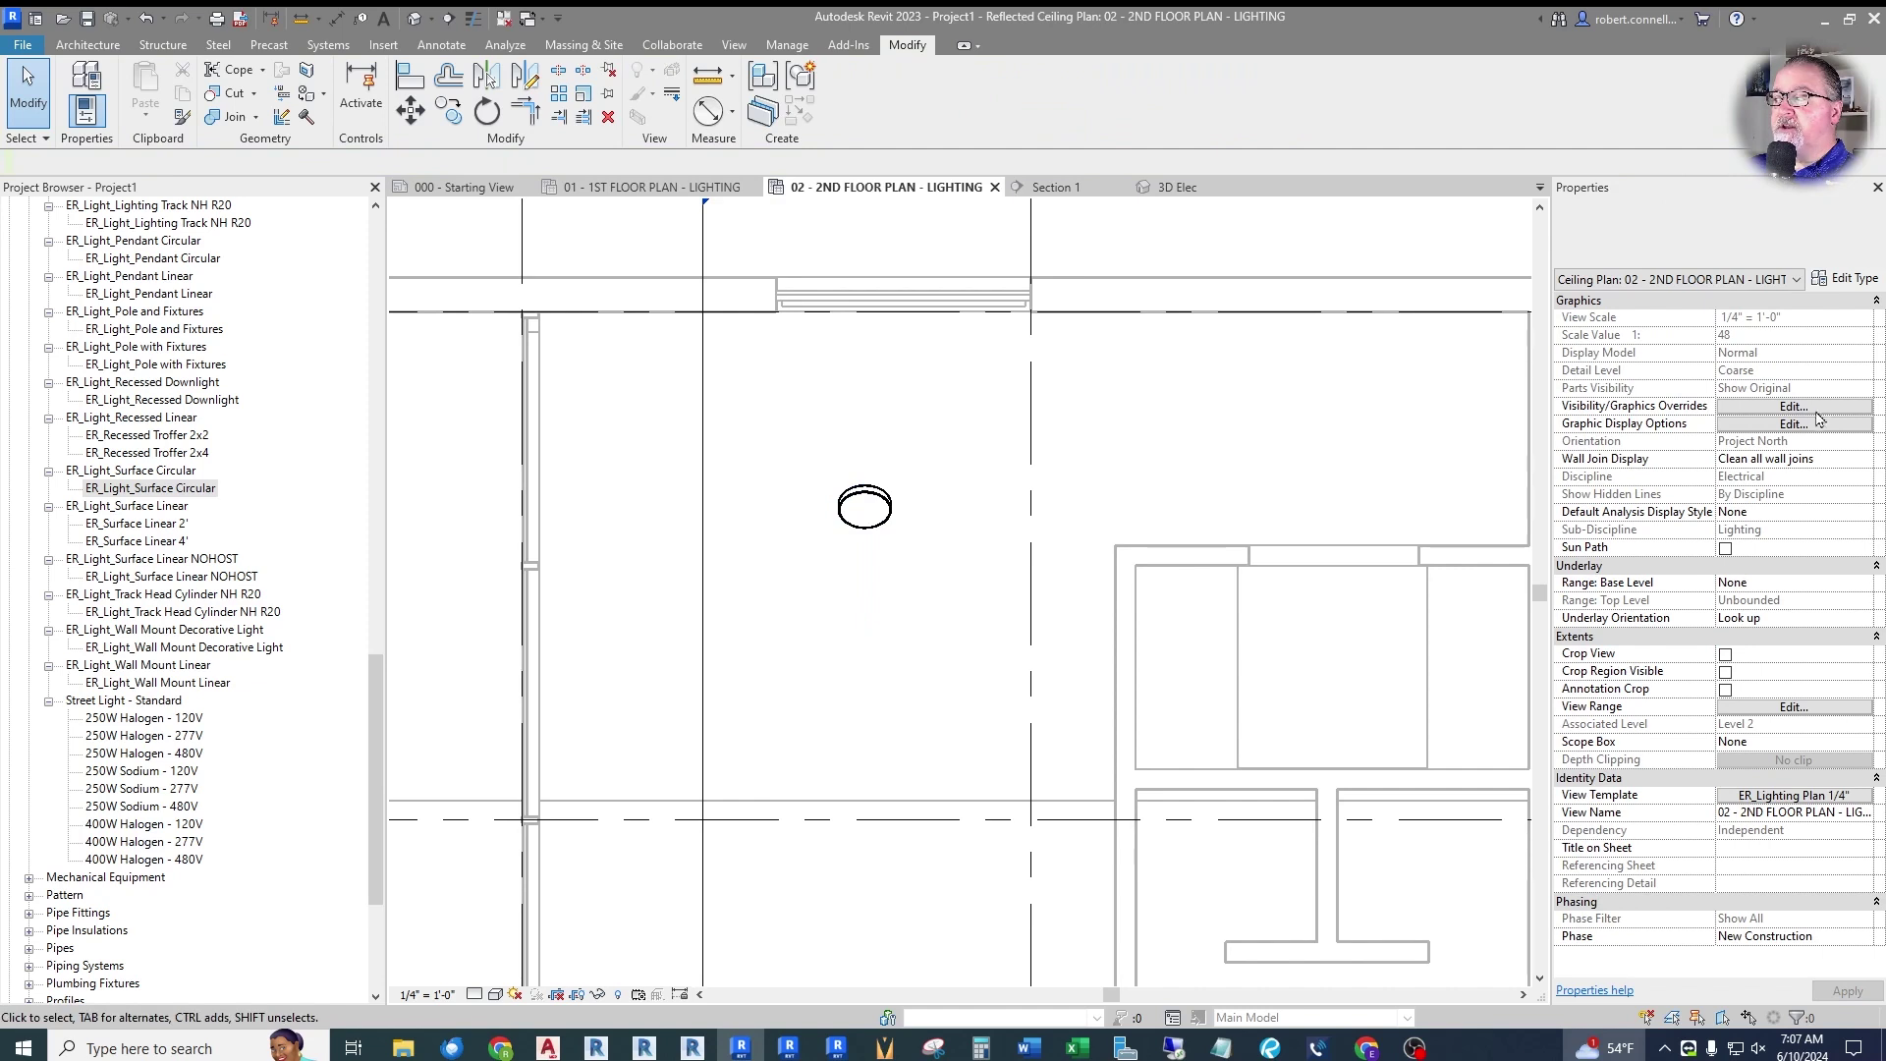
key("ctrl+Tab")
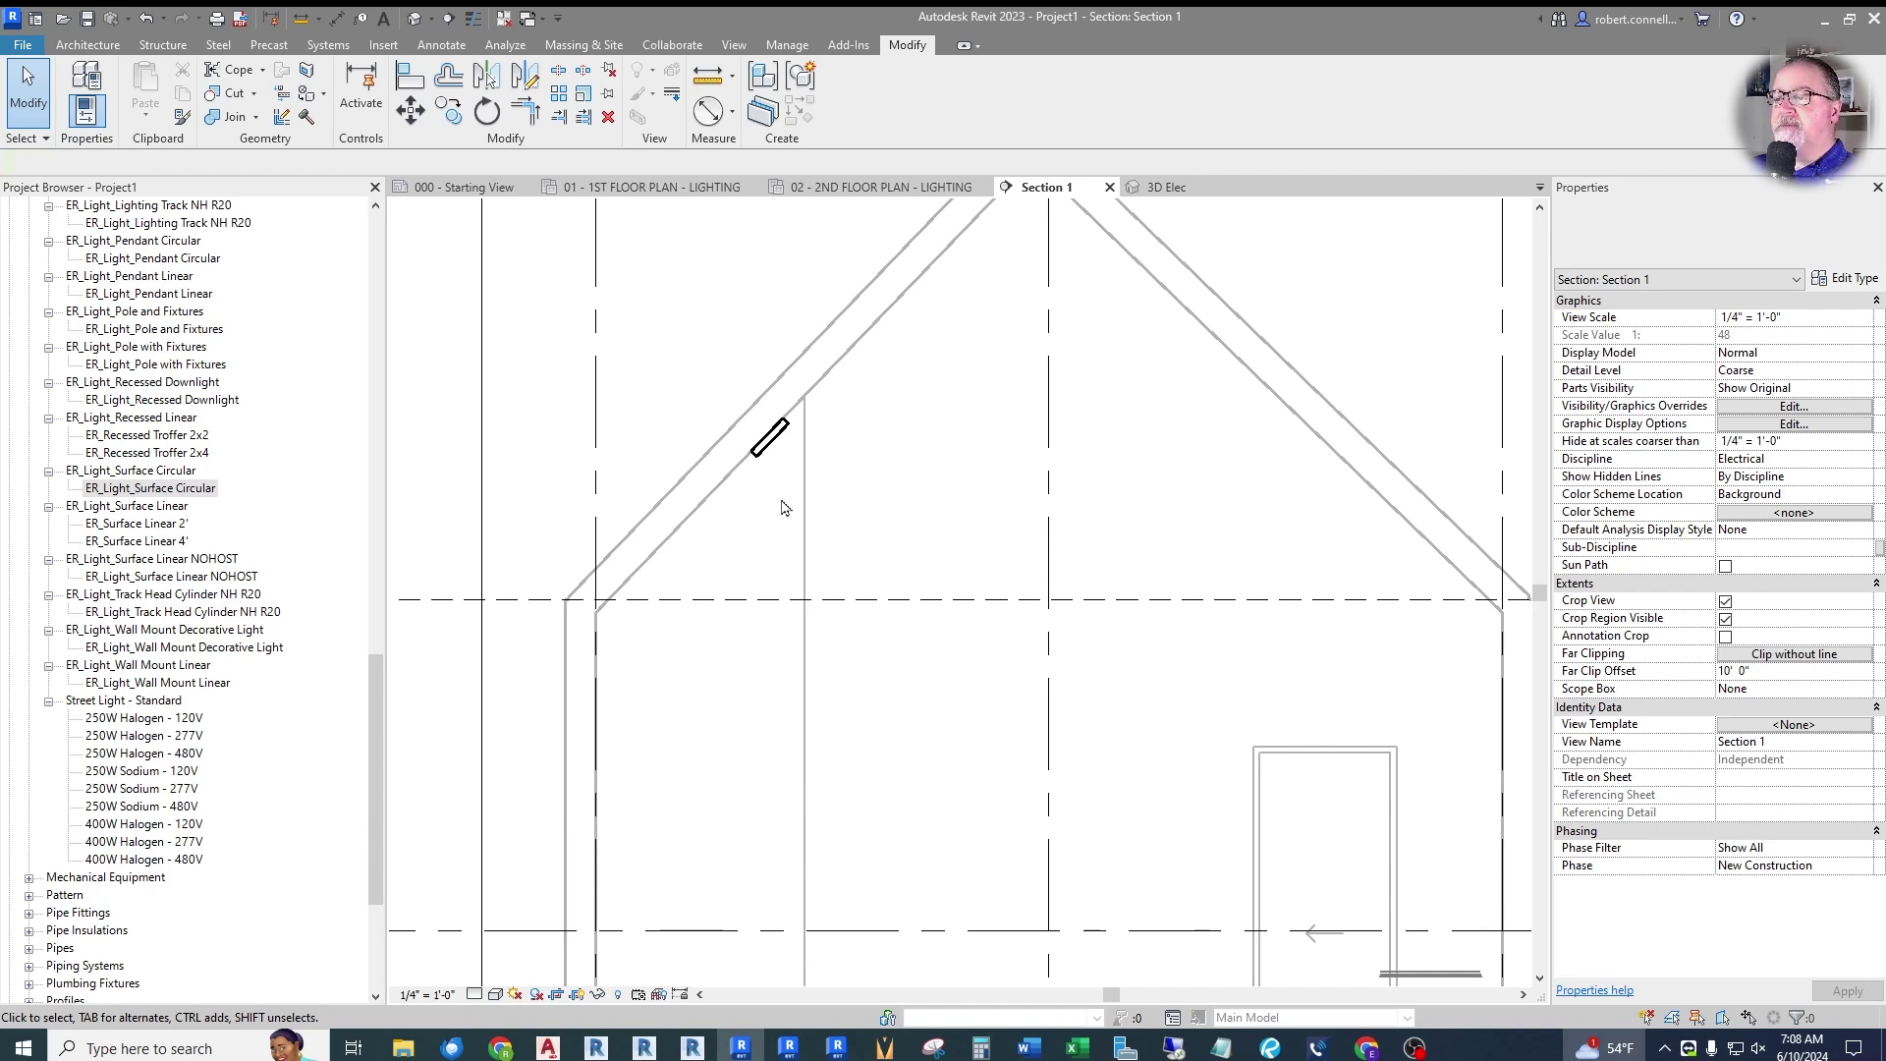
scroll(761, 507, "down", 3)
scroll(757, 481, "up", 3)
scroll(753, 503, "down", 3)
scroll(717, 505, "up", 1)
scroll(717, 505, "up", 1)
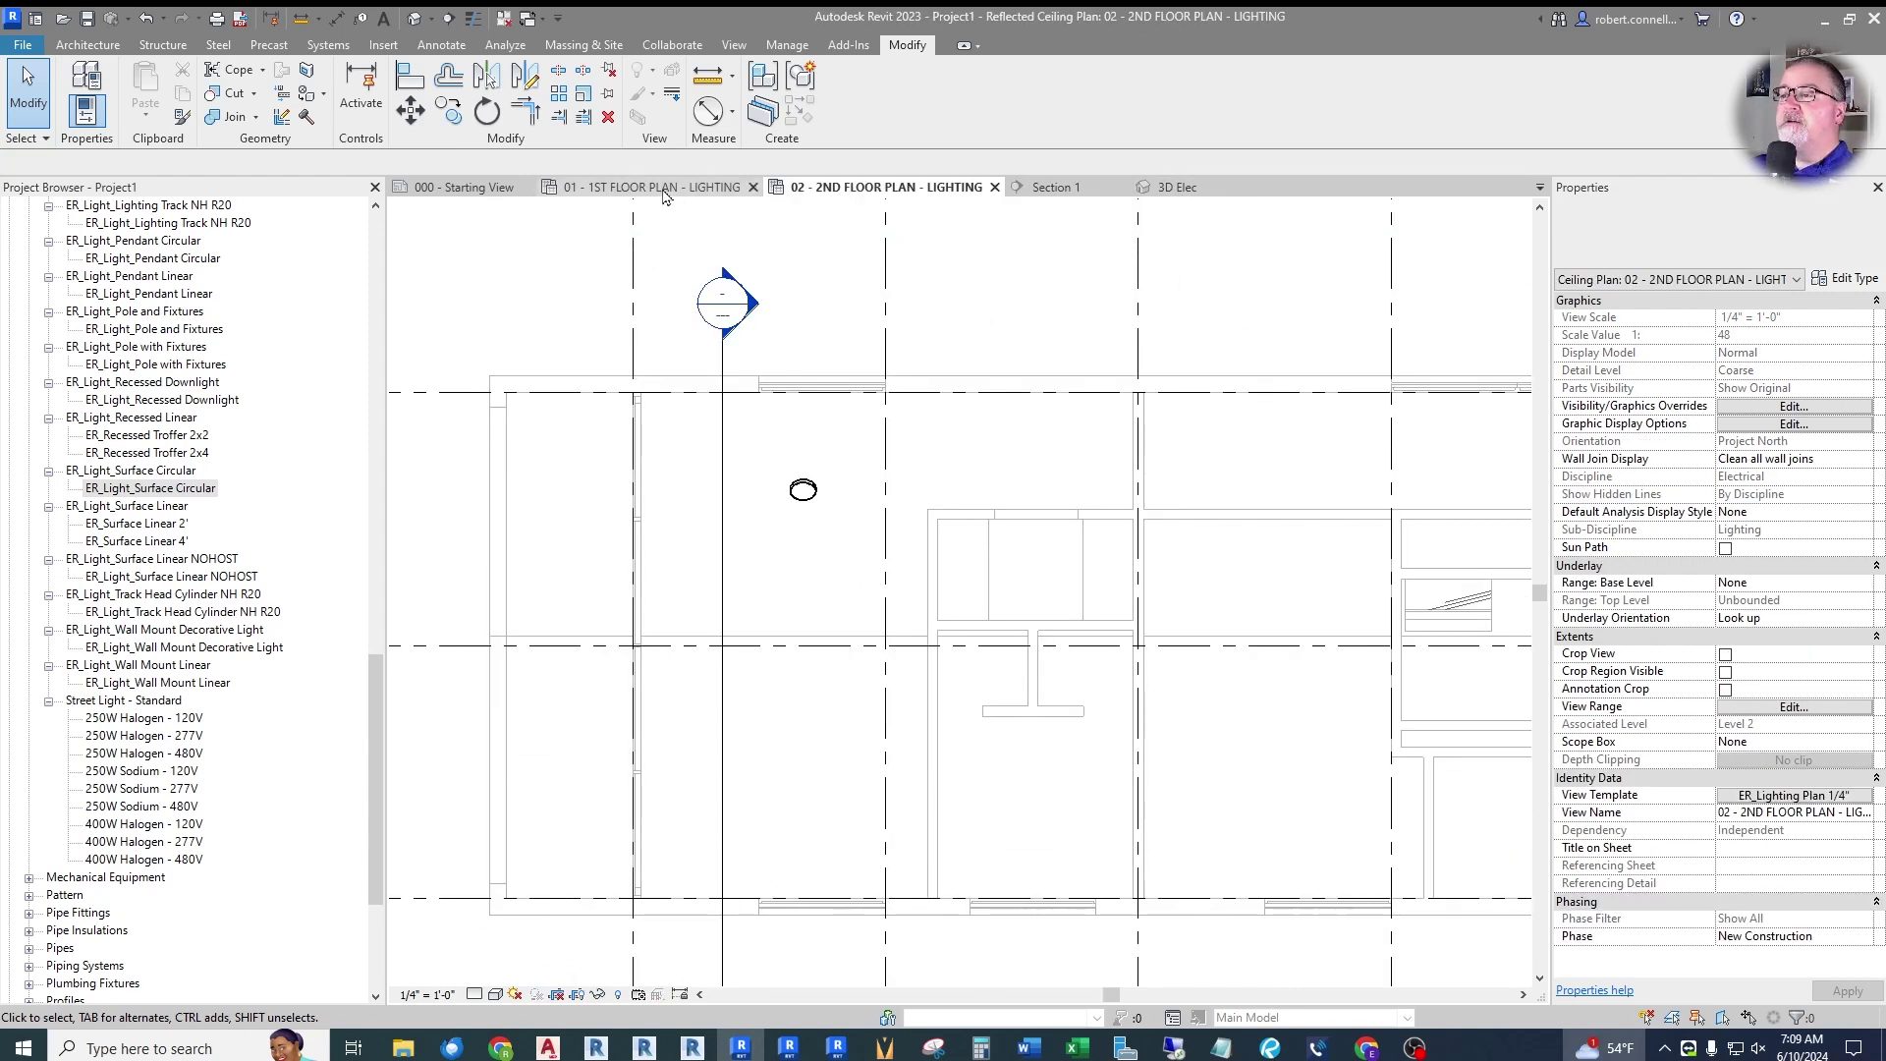
Place an ER_Light_Recessed Downlight on the ceiling beside the emergency surface circular fixture in the 01 - 1ST FLOOR PLAN - LIGHTING view.
left_click(663, 192)
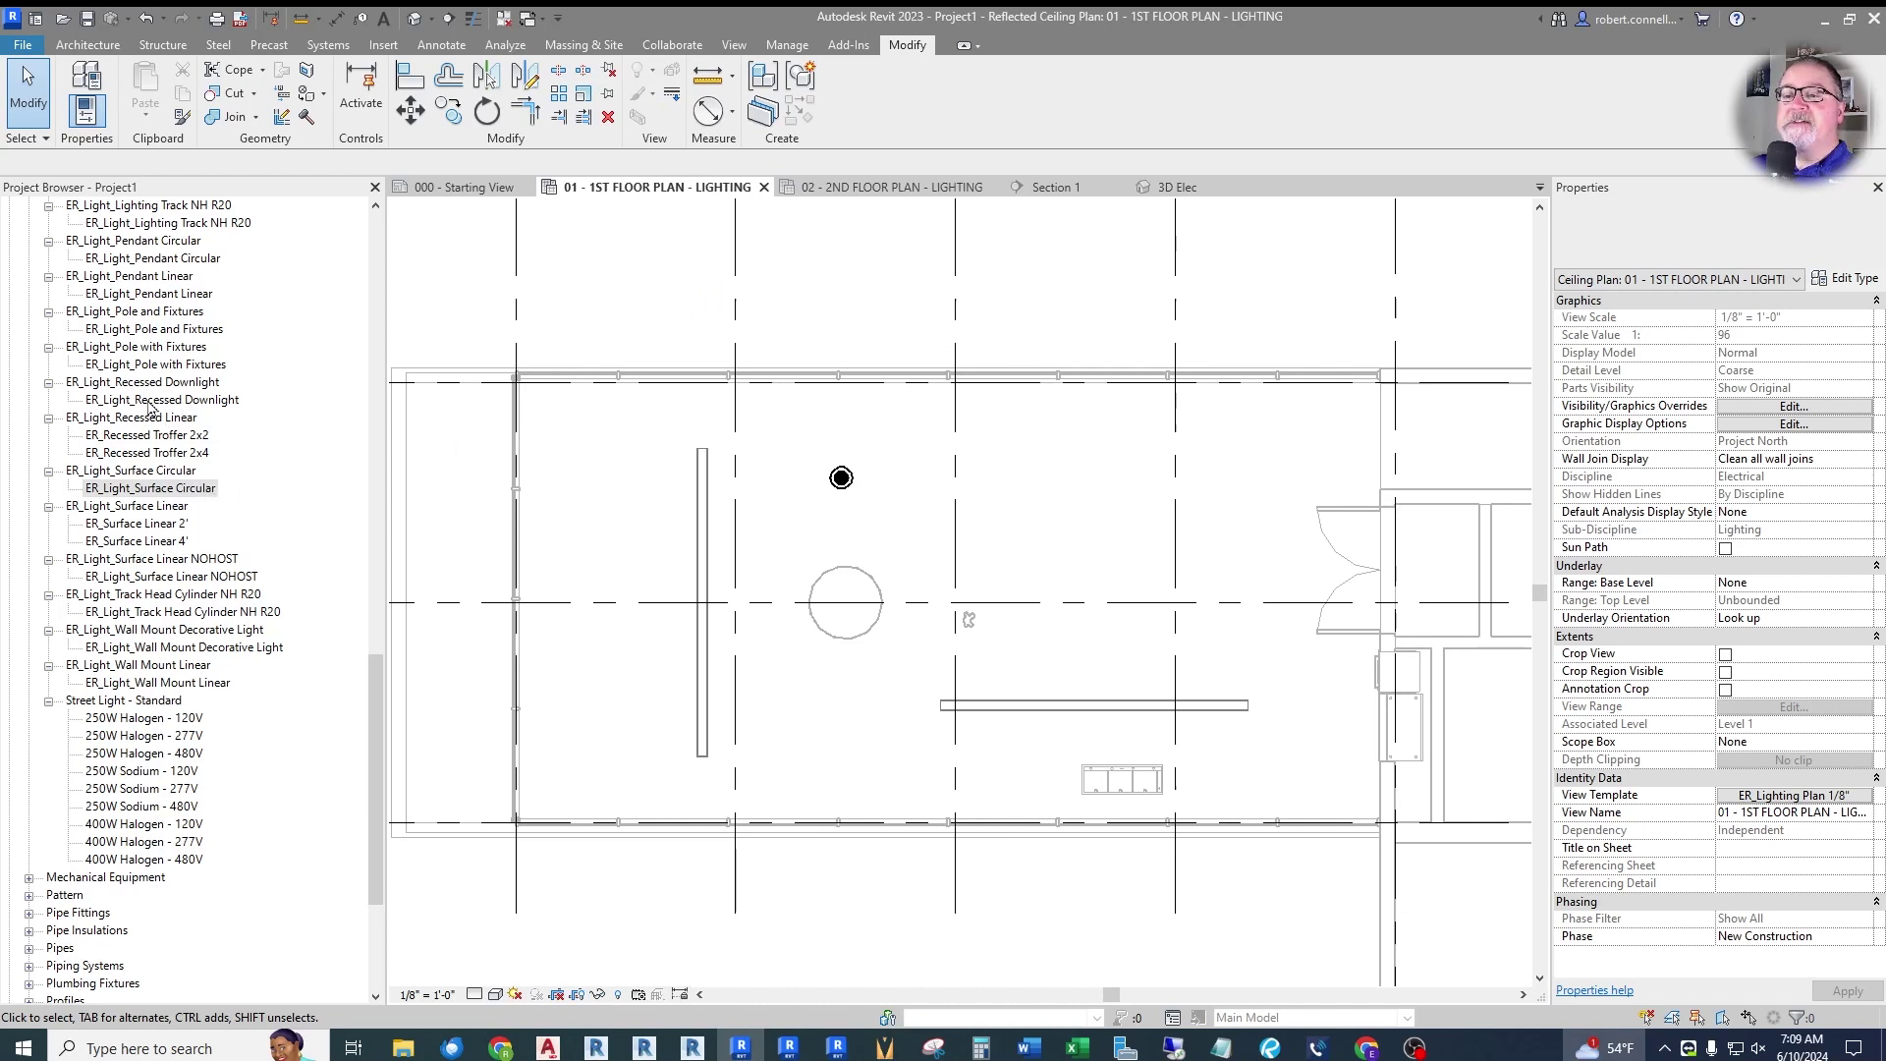
left_click_drag(149, 402, 899, 573)
scroll(892, 490, "up", 6)
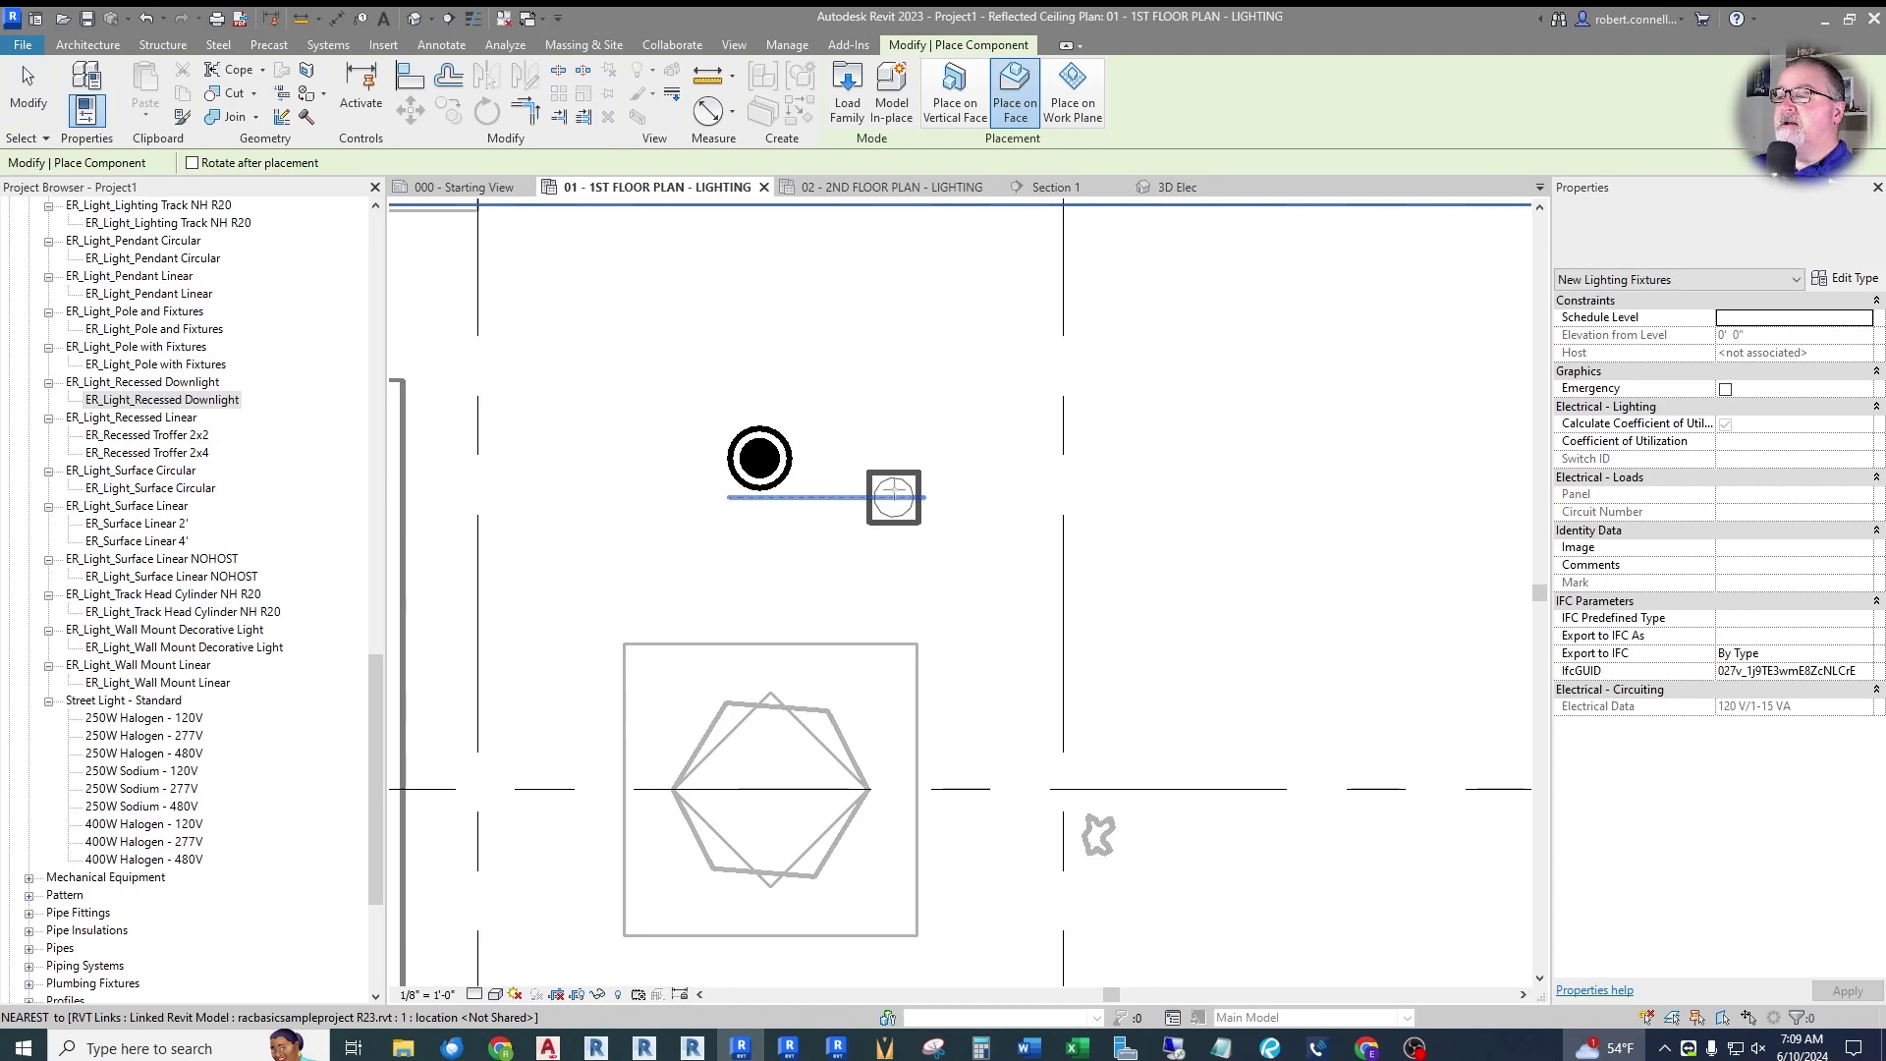
scroll(894, 496, "up", 3)
left_click(903, 442)
key("Escape")
key("Escape")
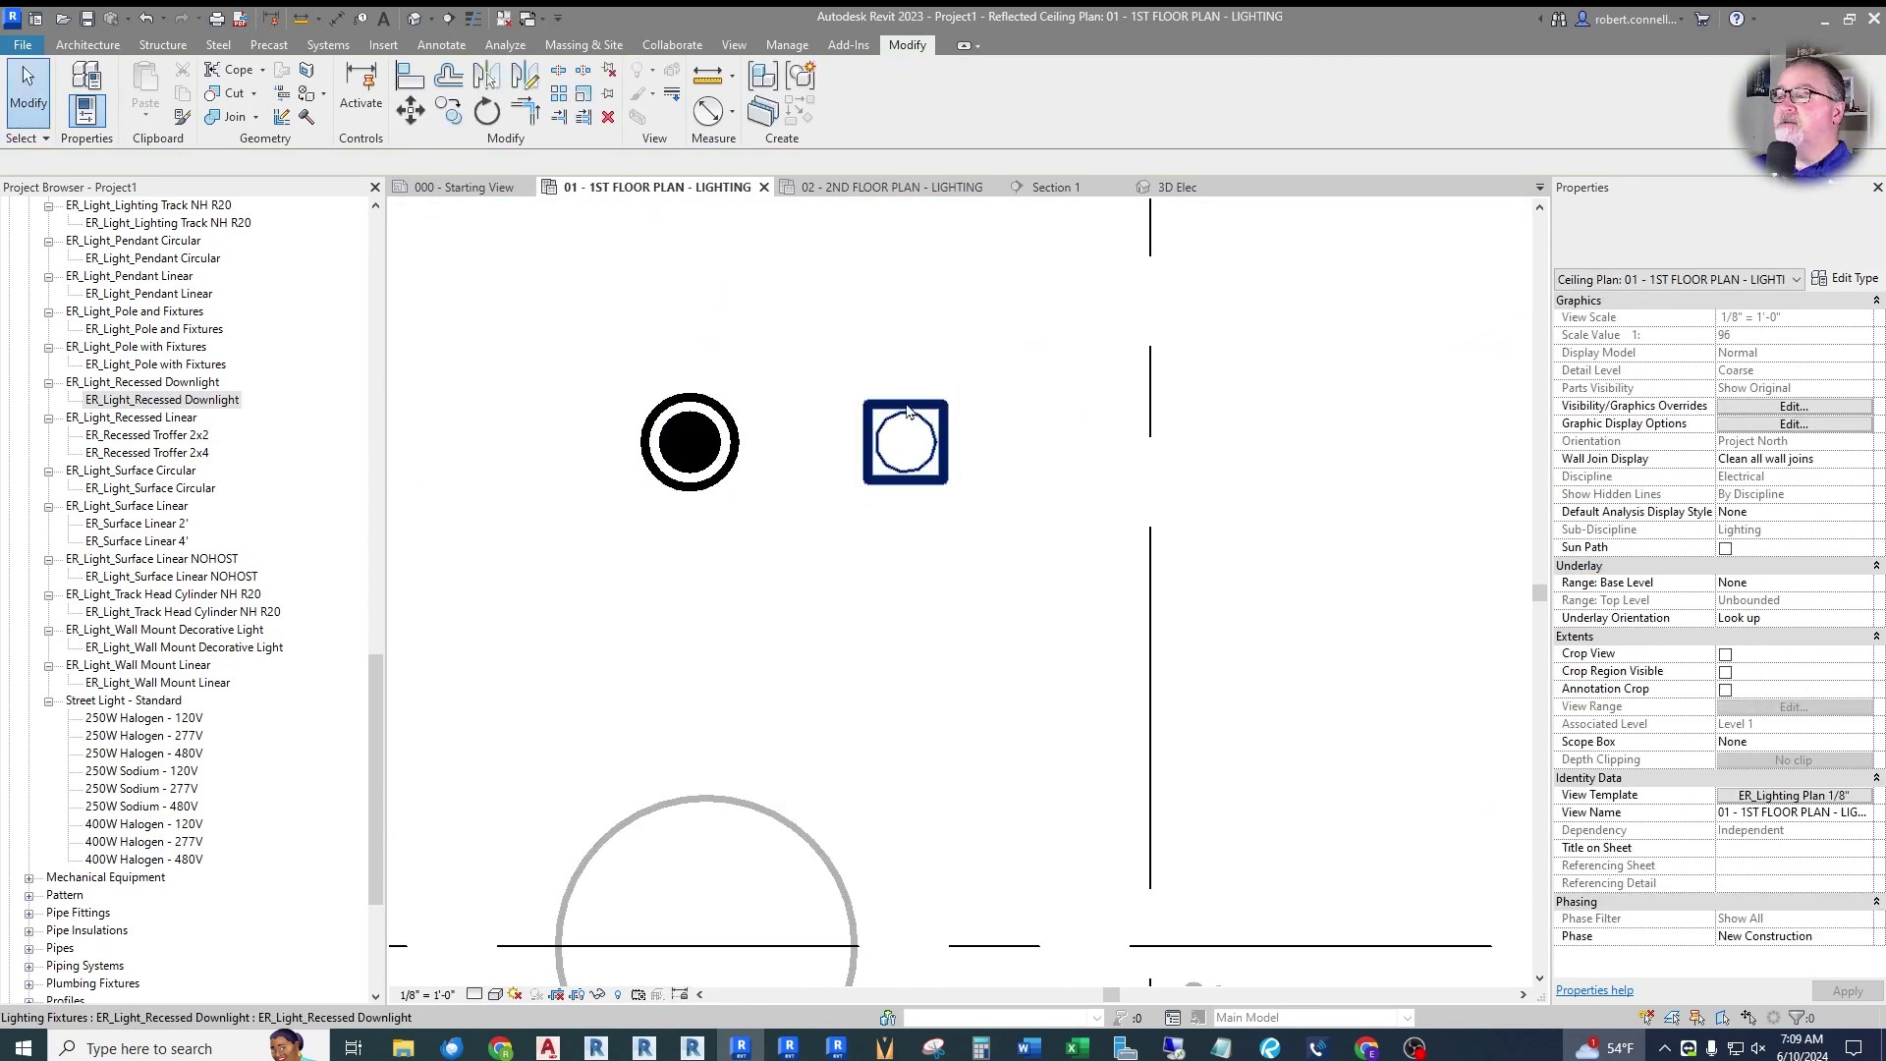
Turn on the Emergency option for the first-floor recessed downlight.
left_click(908, 412)
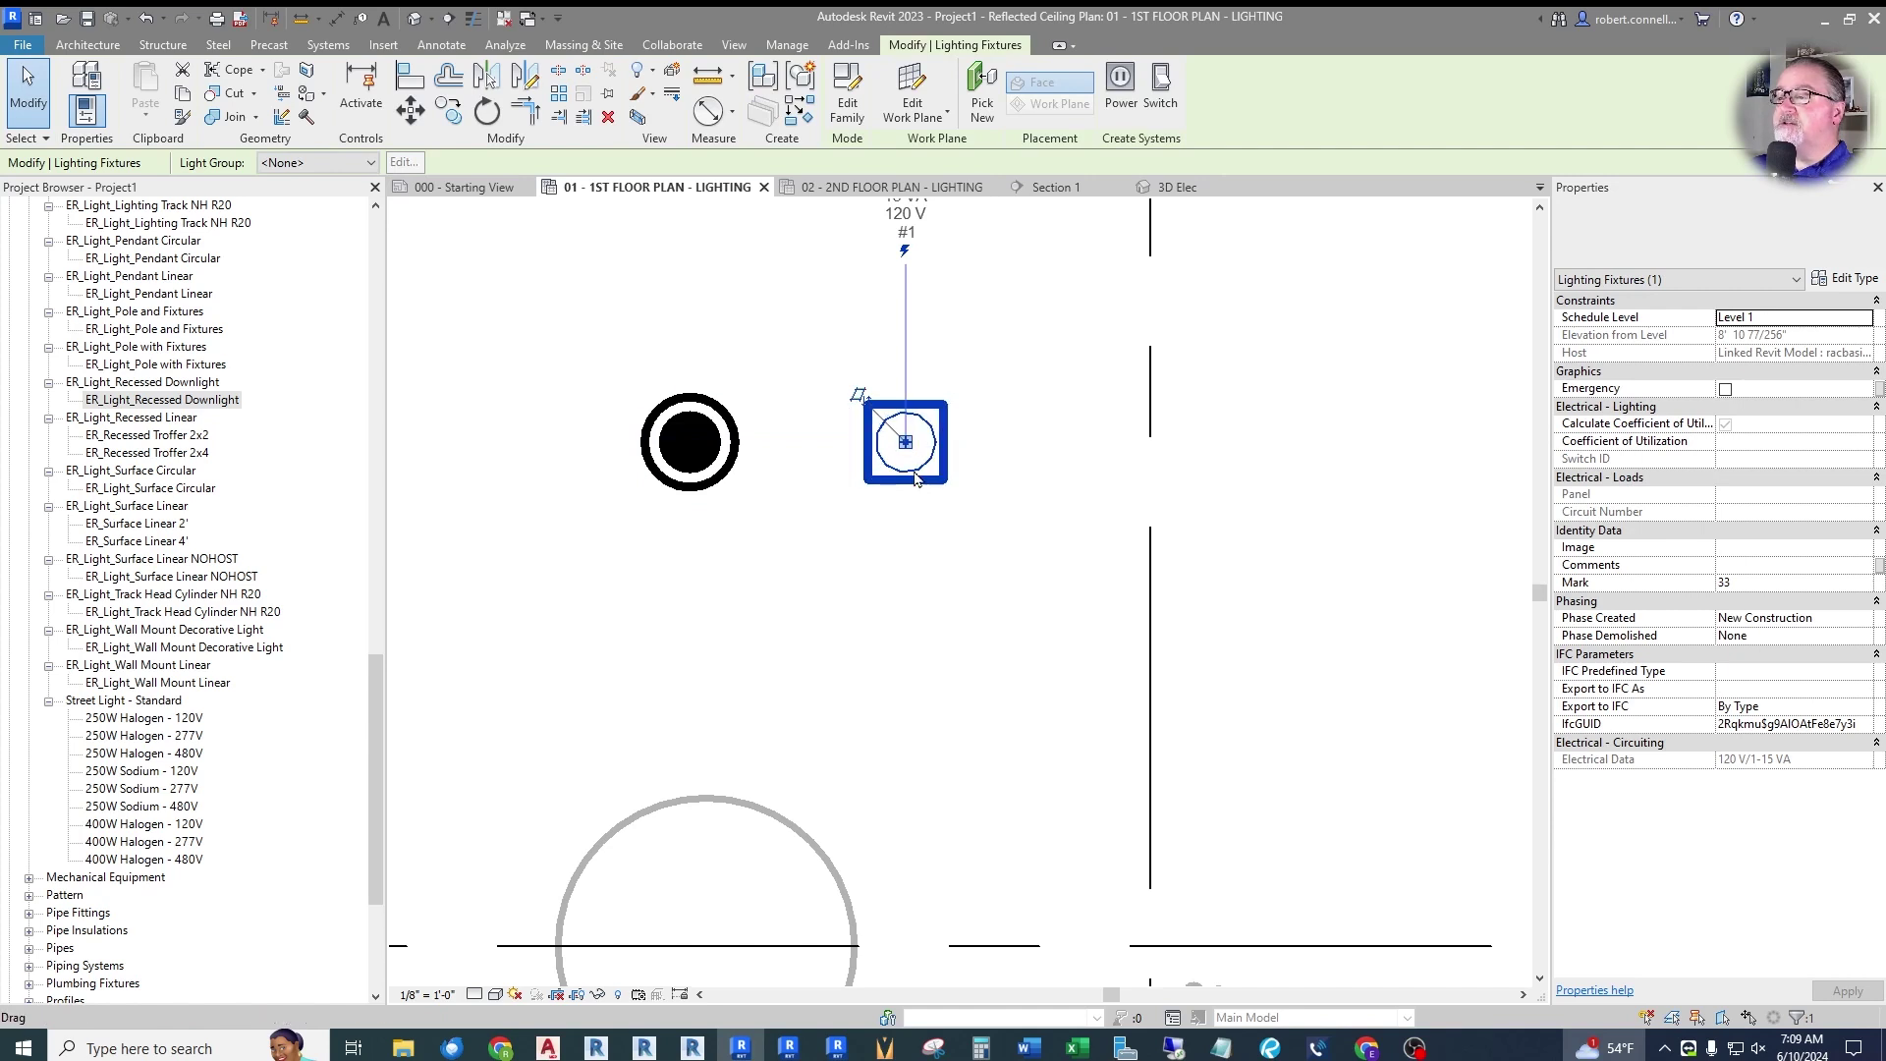
left_click(1727, 393)
left_click(744, 717)
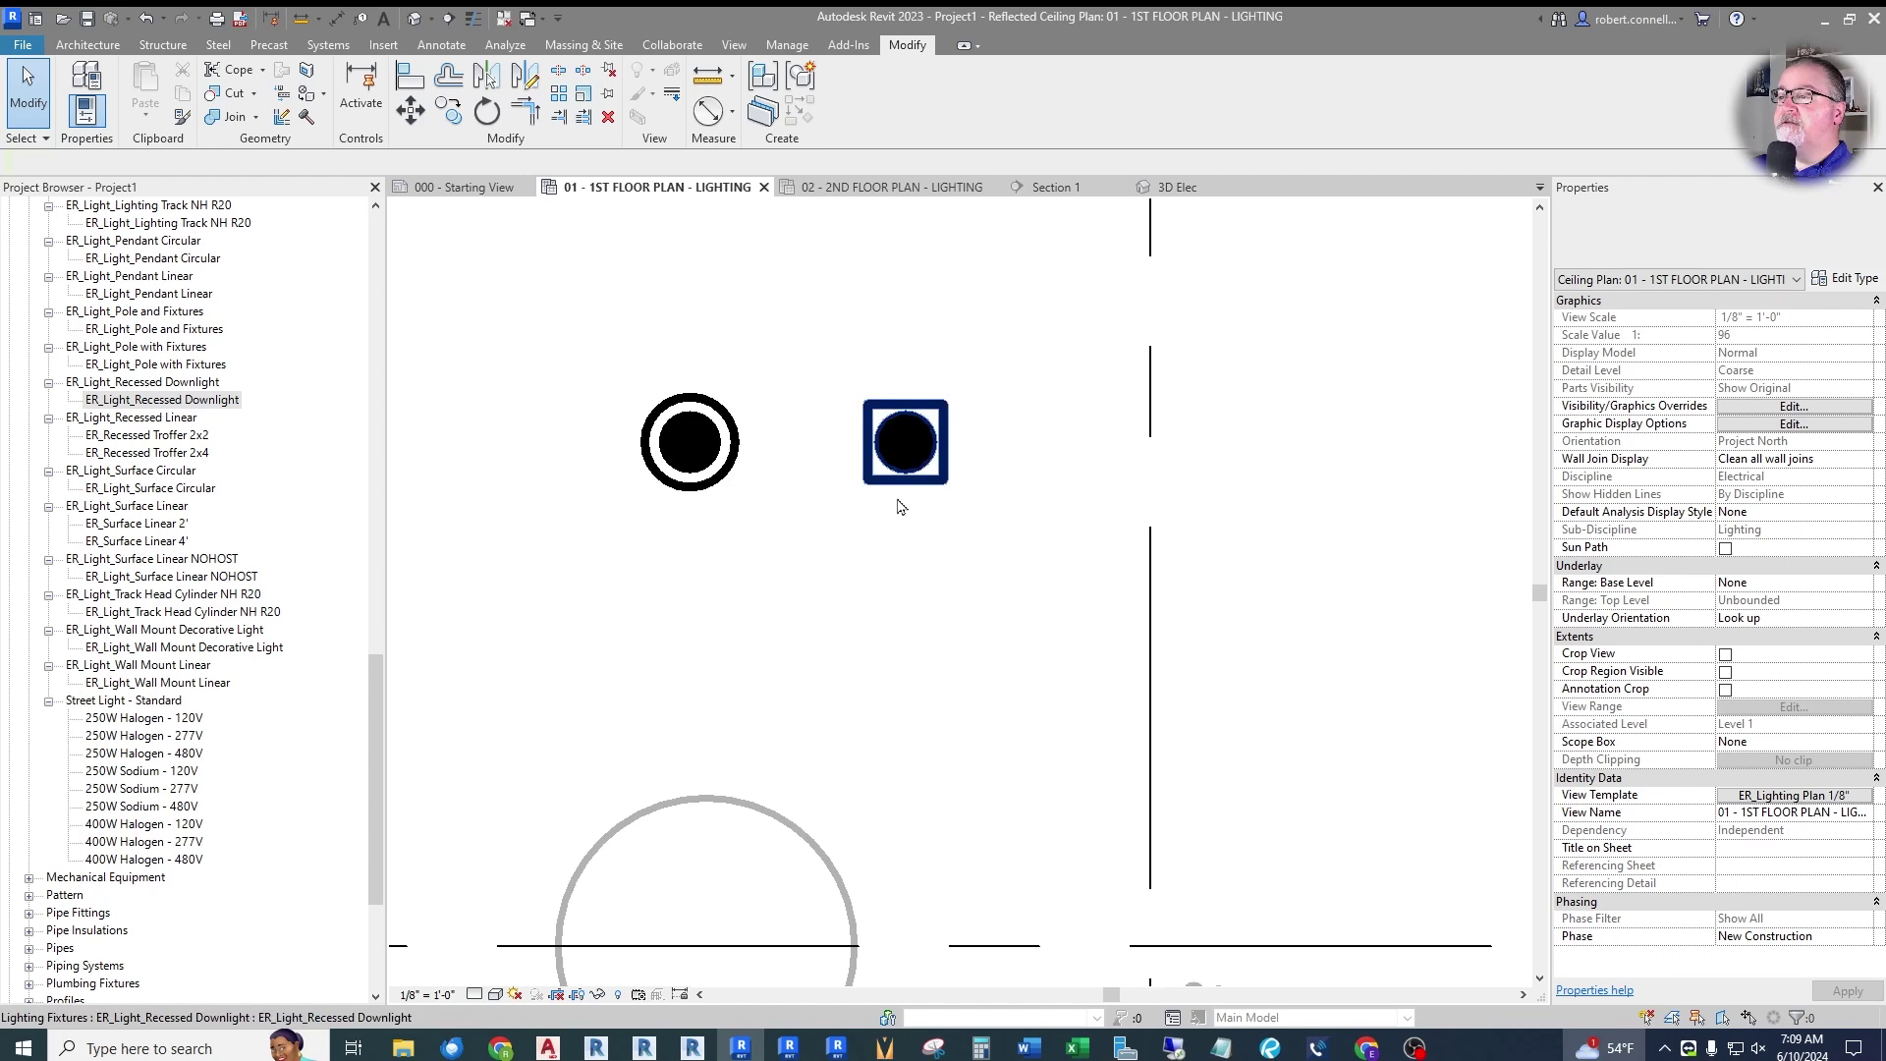
Place an ER_Light_Recessed Downlight on the sloped ceiling near the surface circular fixture in the 02 - 2ND FLOOR PLAN - LIGHTING view.
left_click(889, 187)
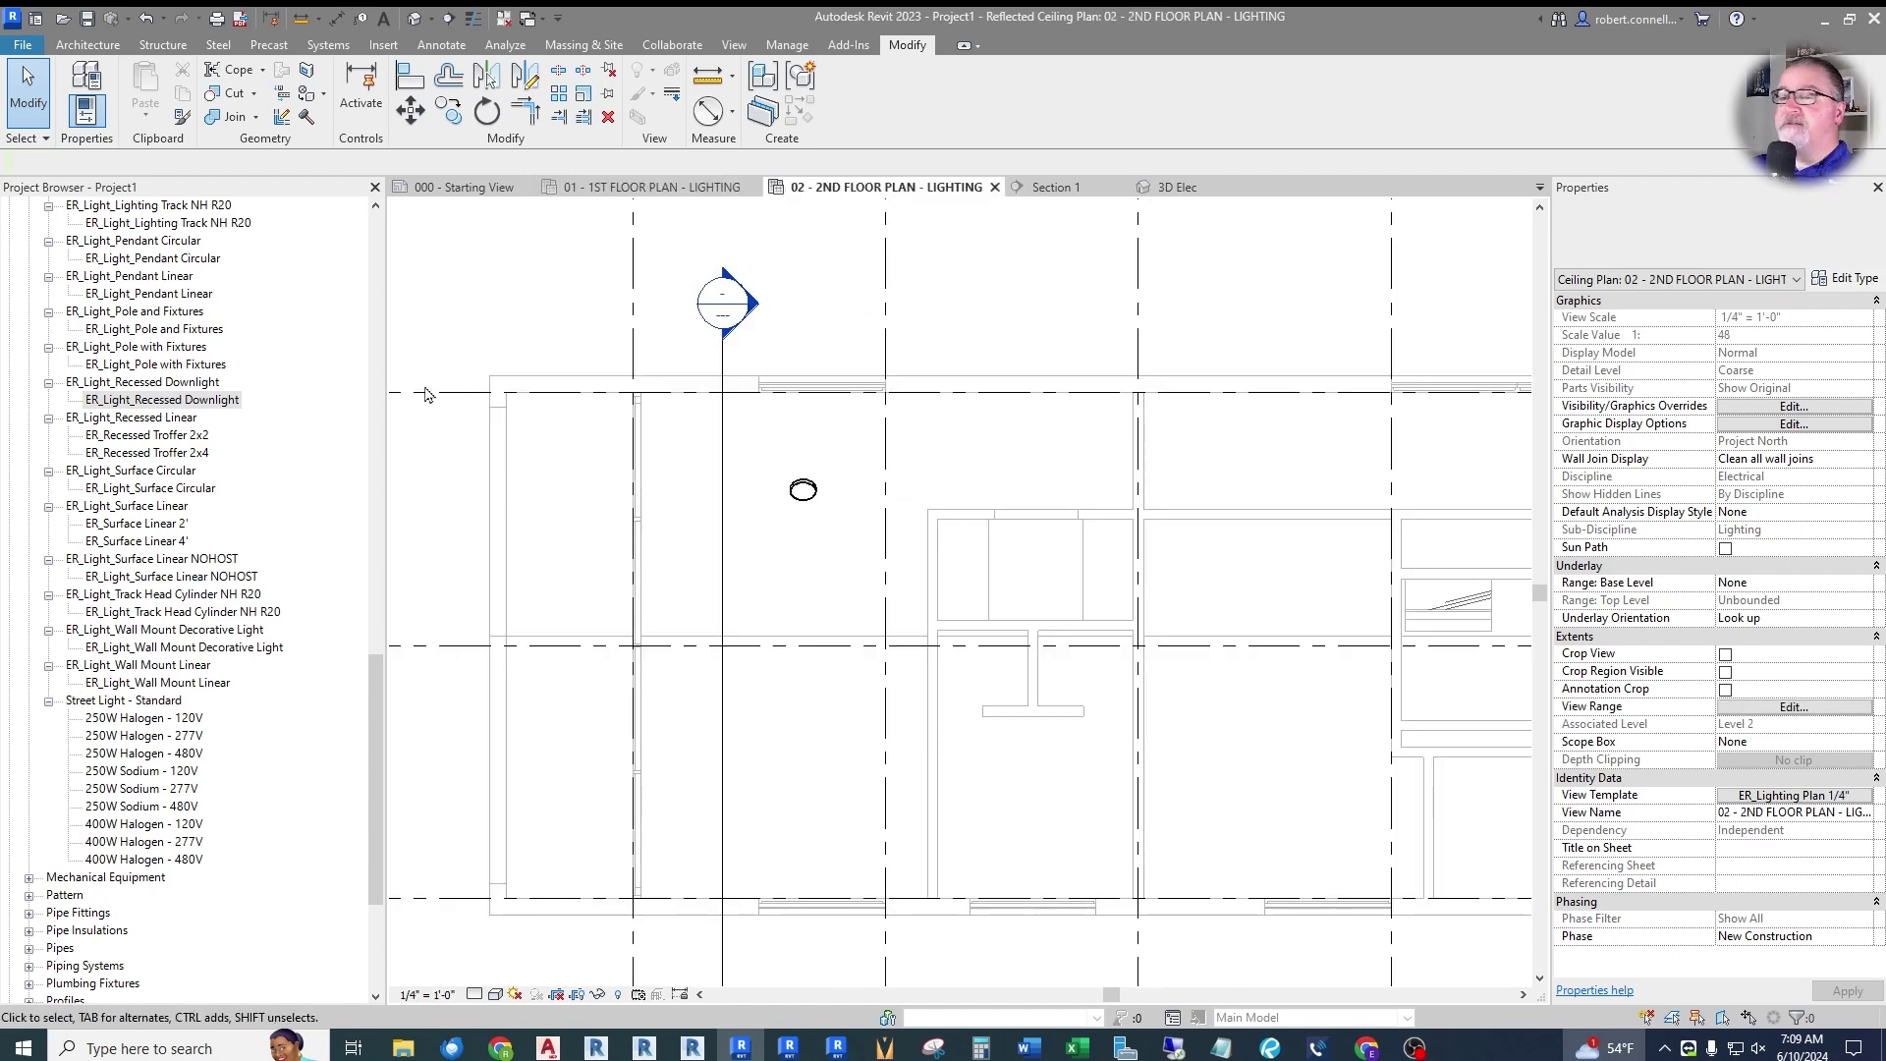
left_click(162, 400)
left_click_drag(162, 400, 850, 461)
scroll(850, 460, "up", 3)
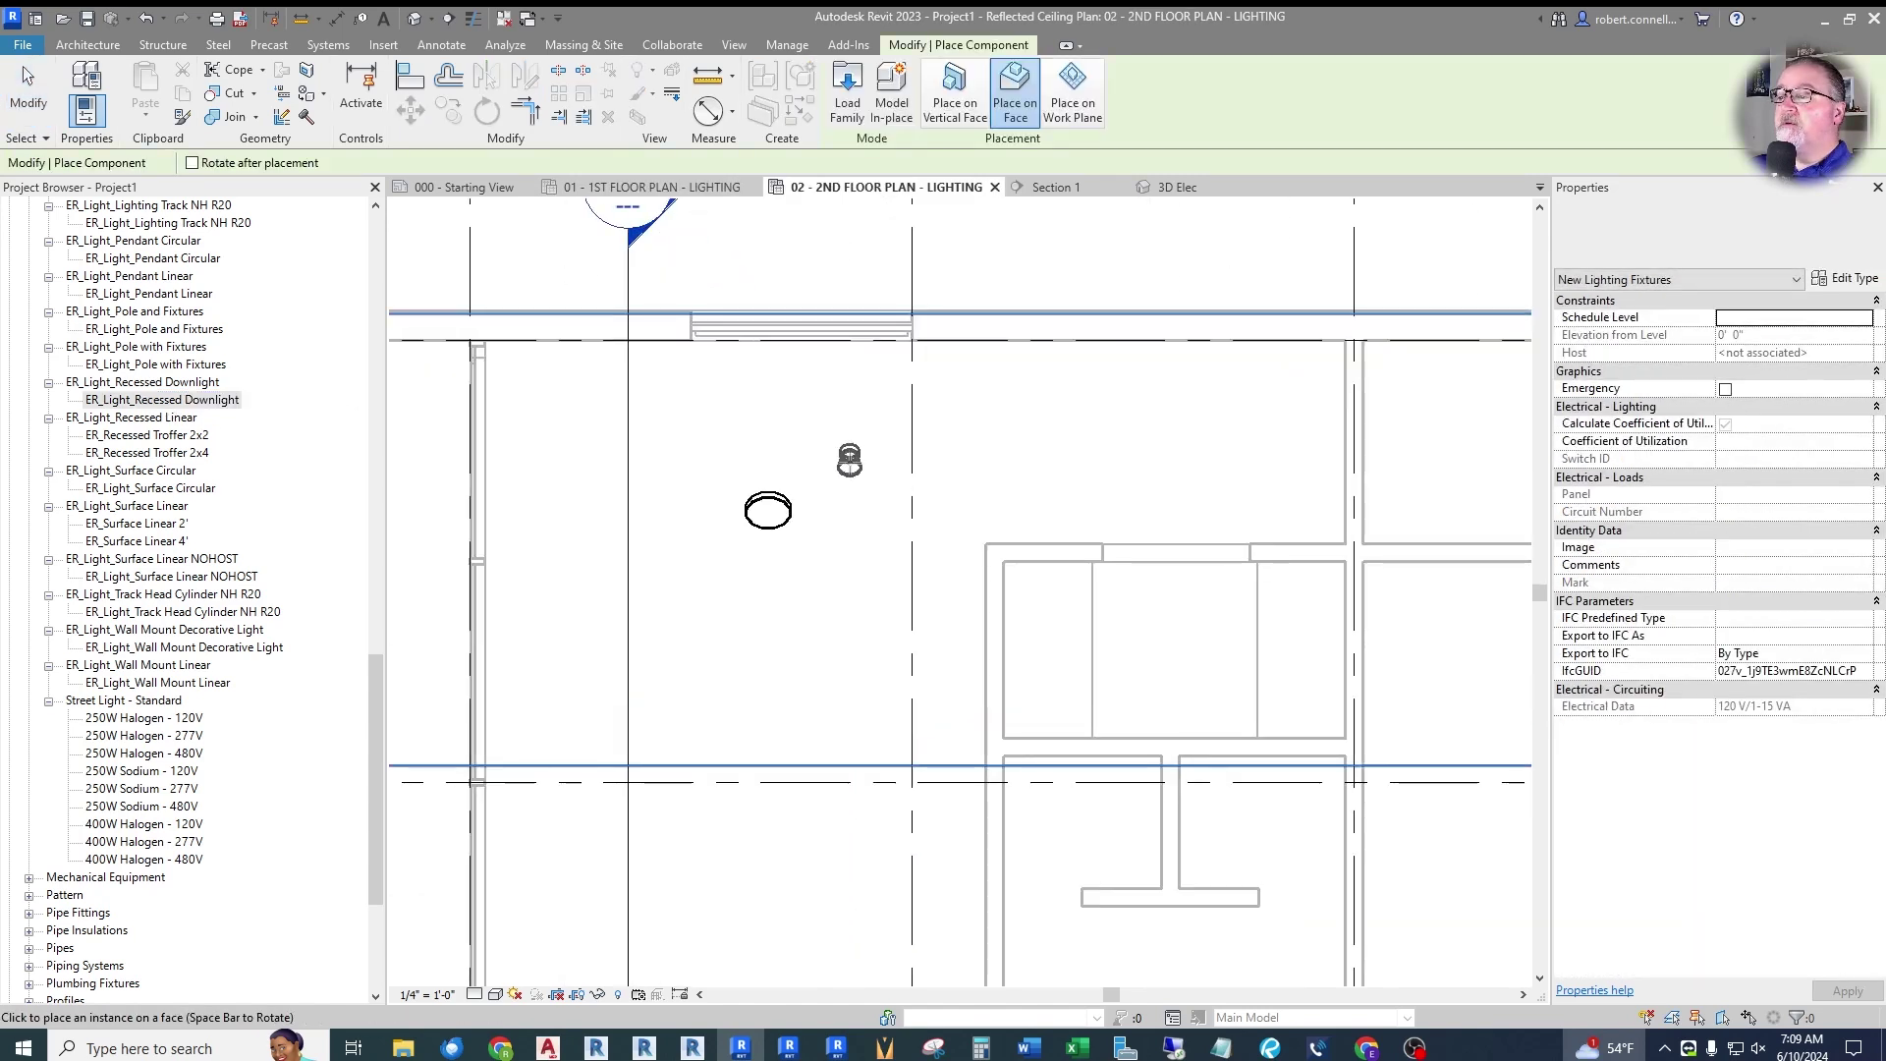
scroll(850, 461, "up", 2)
left_click(871, 478)
key("Escape")
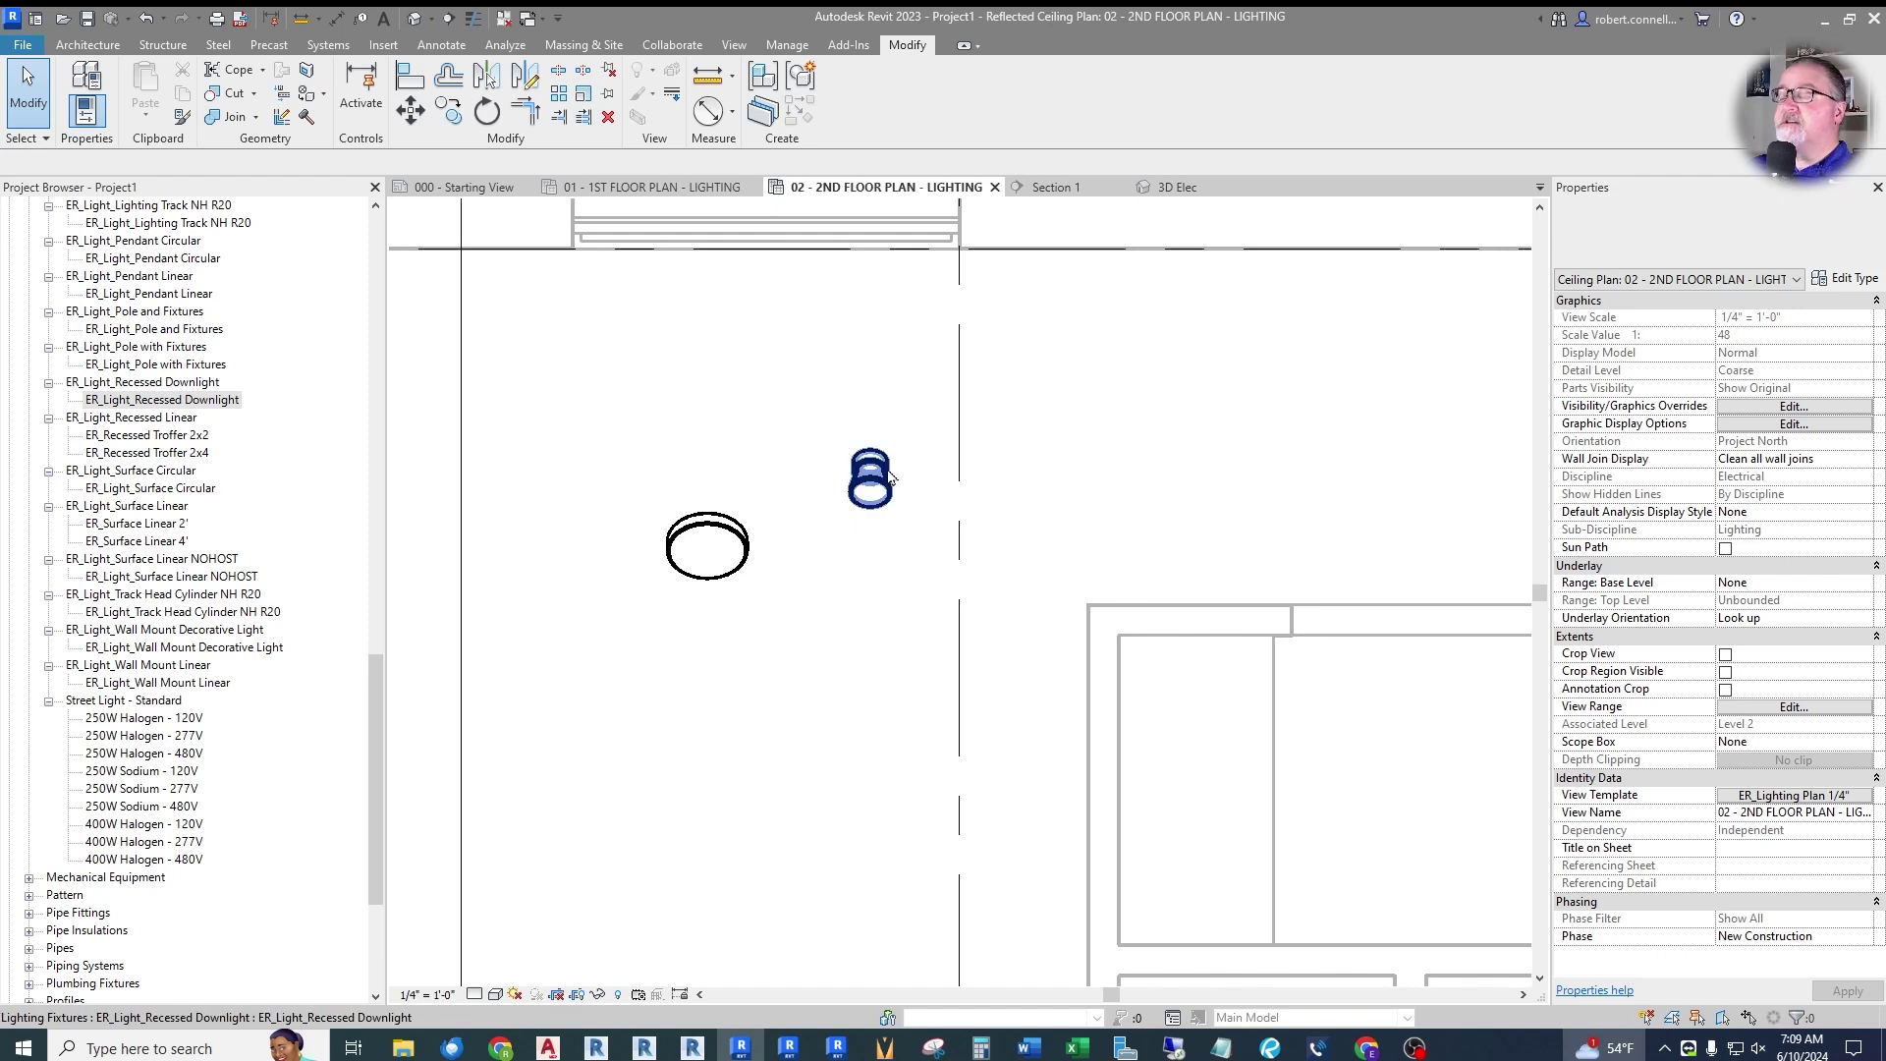
Move the recessed downlight down along the sloped ceiling, away from the surface circular fixture, in Section 1.
left_click(1051, 187)
scroll(739, 574, "up", 5)
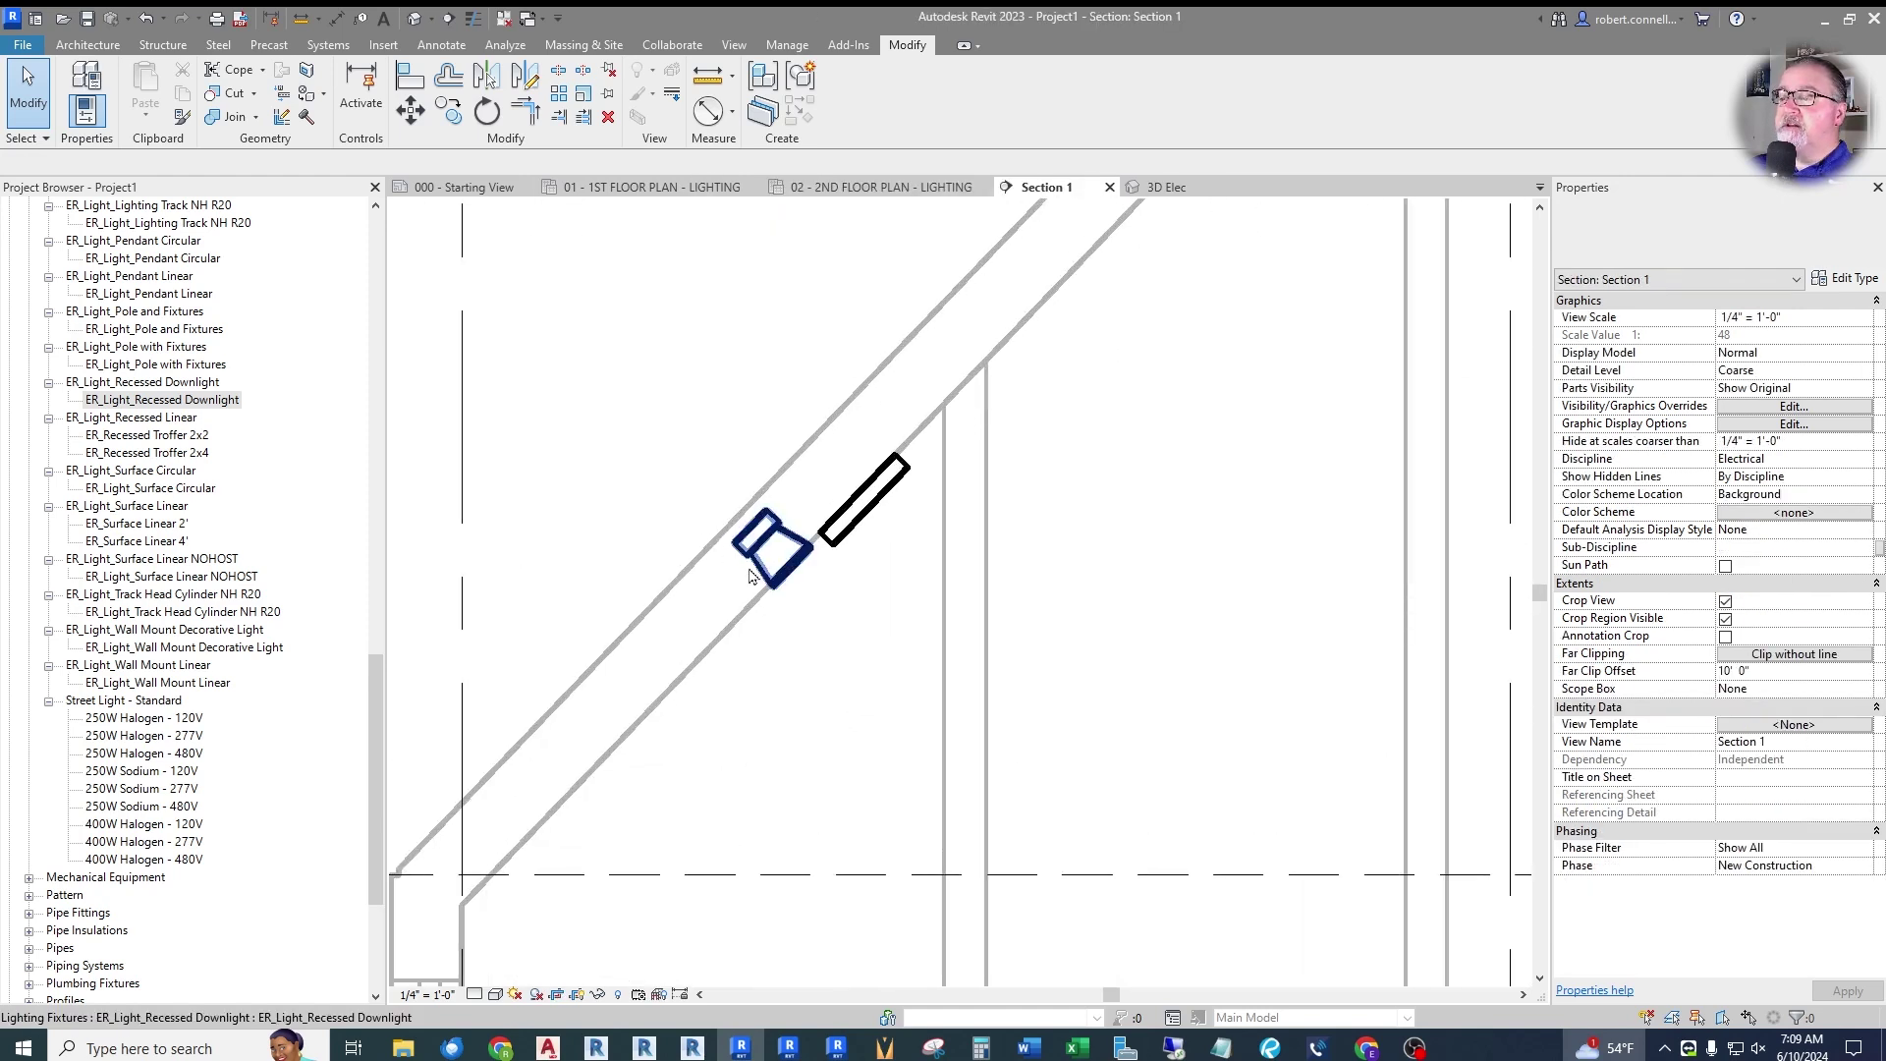
left_click_drag(794, 568, 722, 644)
left_click(721, 683)
scroll(721, 684, "up", 2)
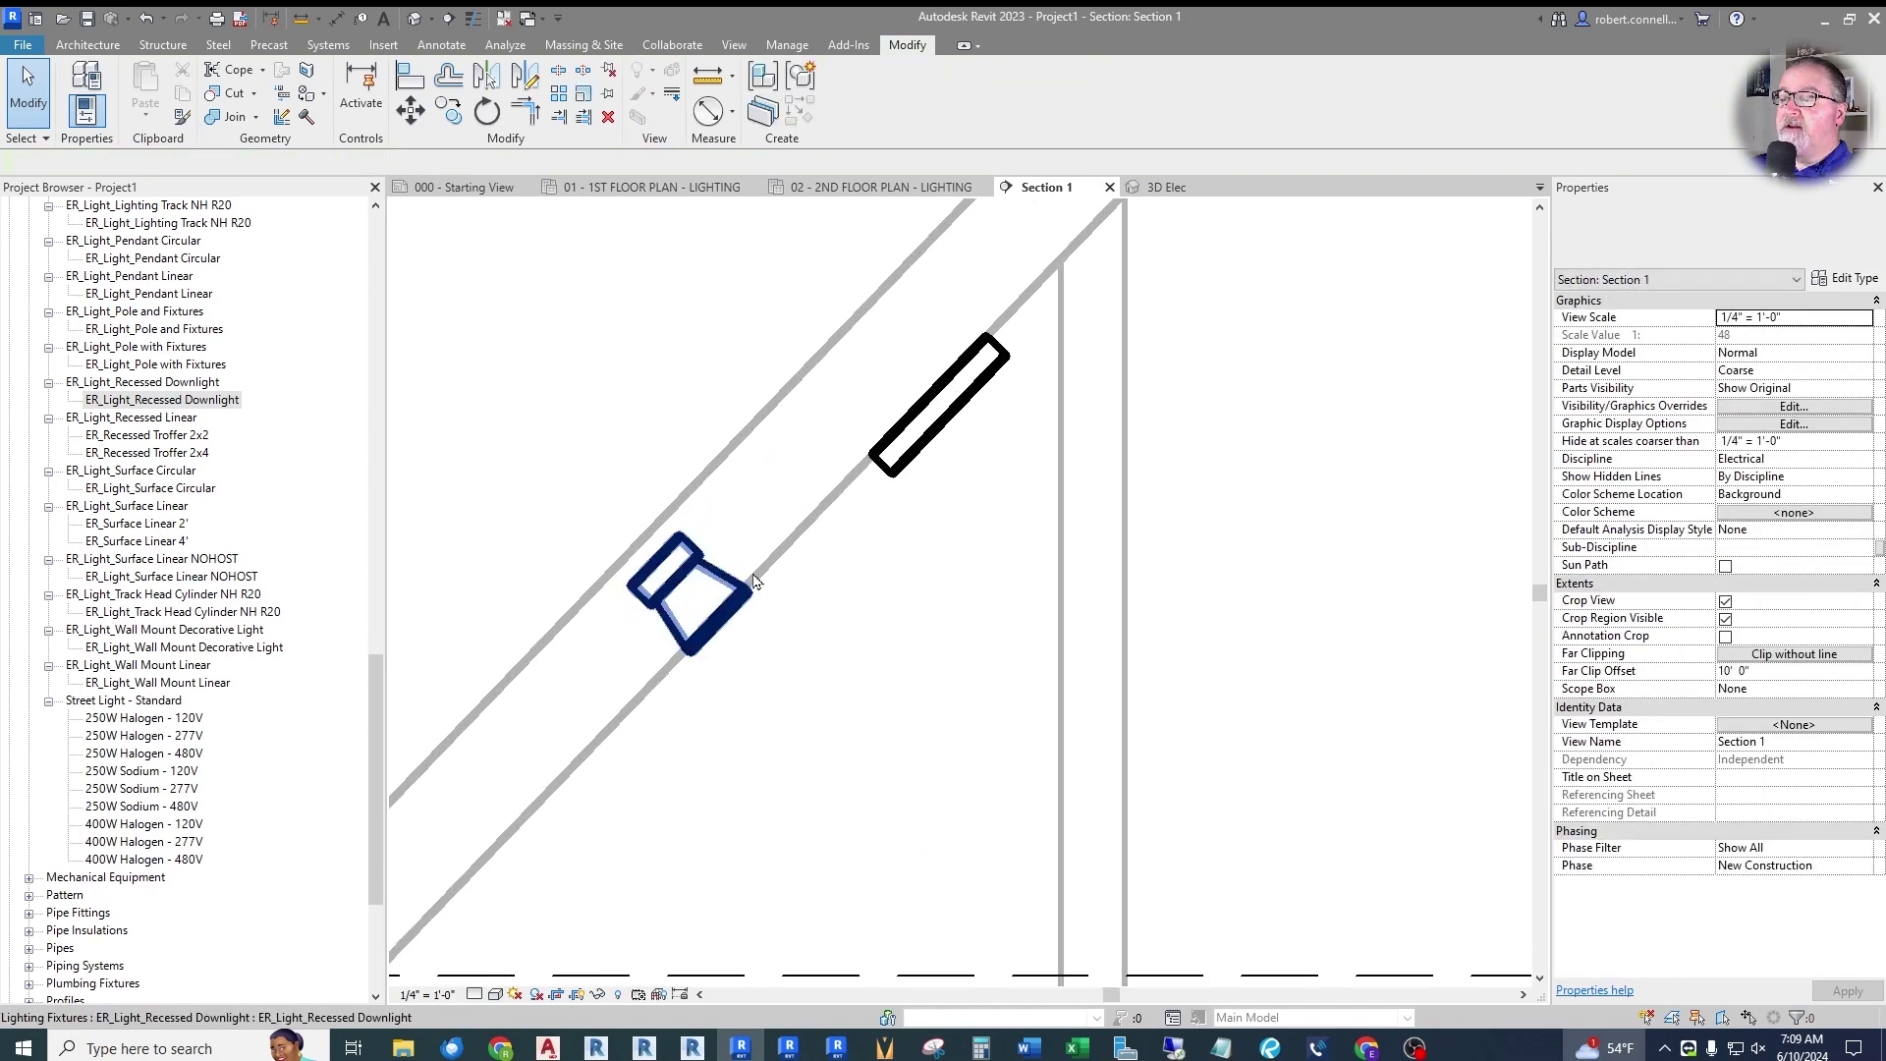
scroll(747, 560, "down", 3)
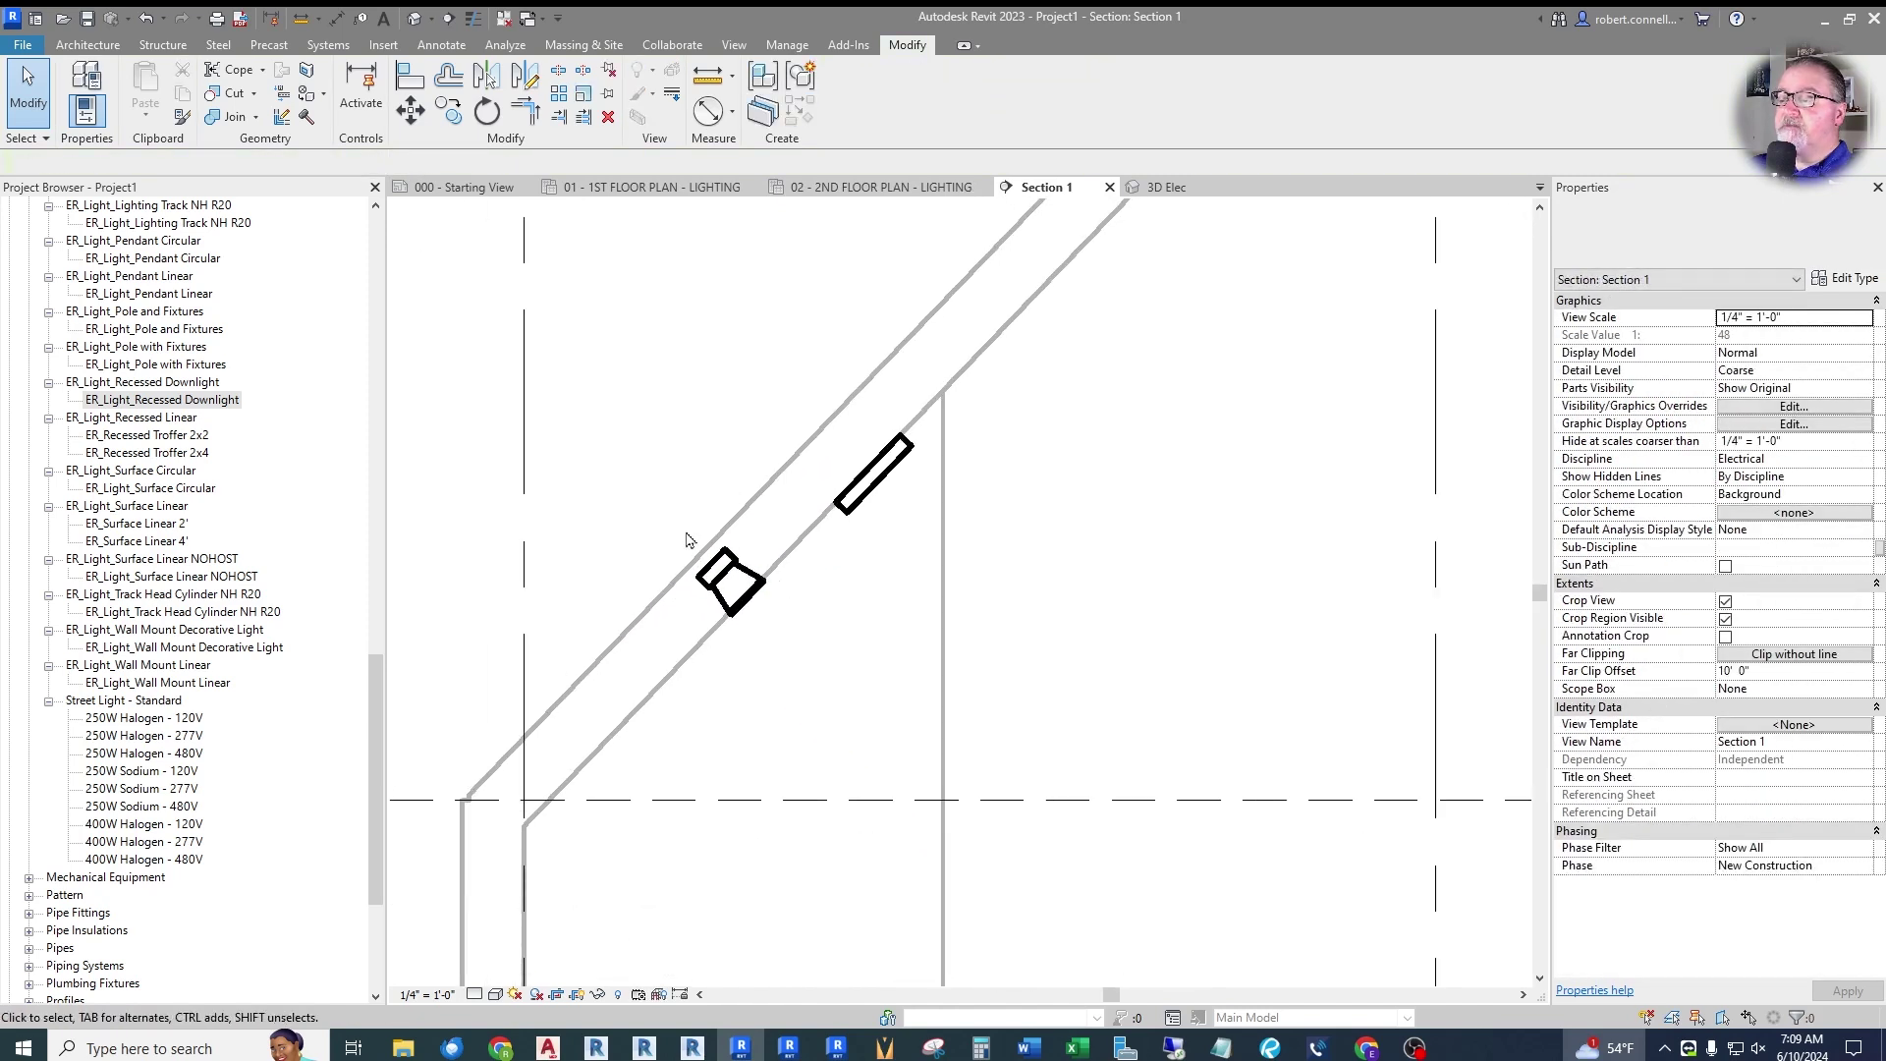
Examine how the sloped recessed downlight and surface circular fixture are drawn in the 02 - 2ND FLOOR PLAN - LIGHTING view.
left_click(933, 188)
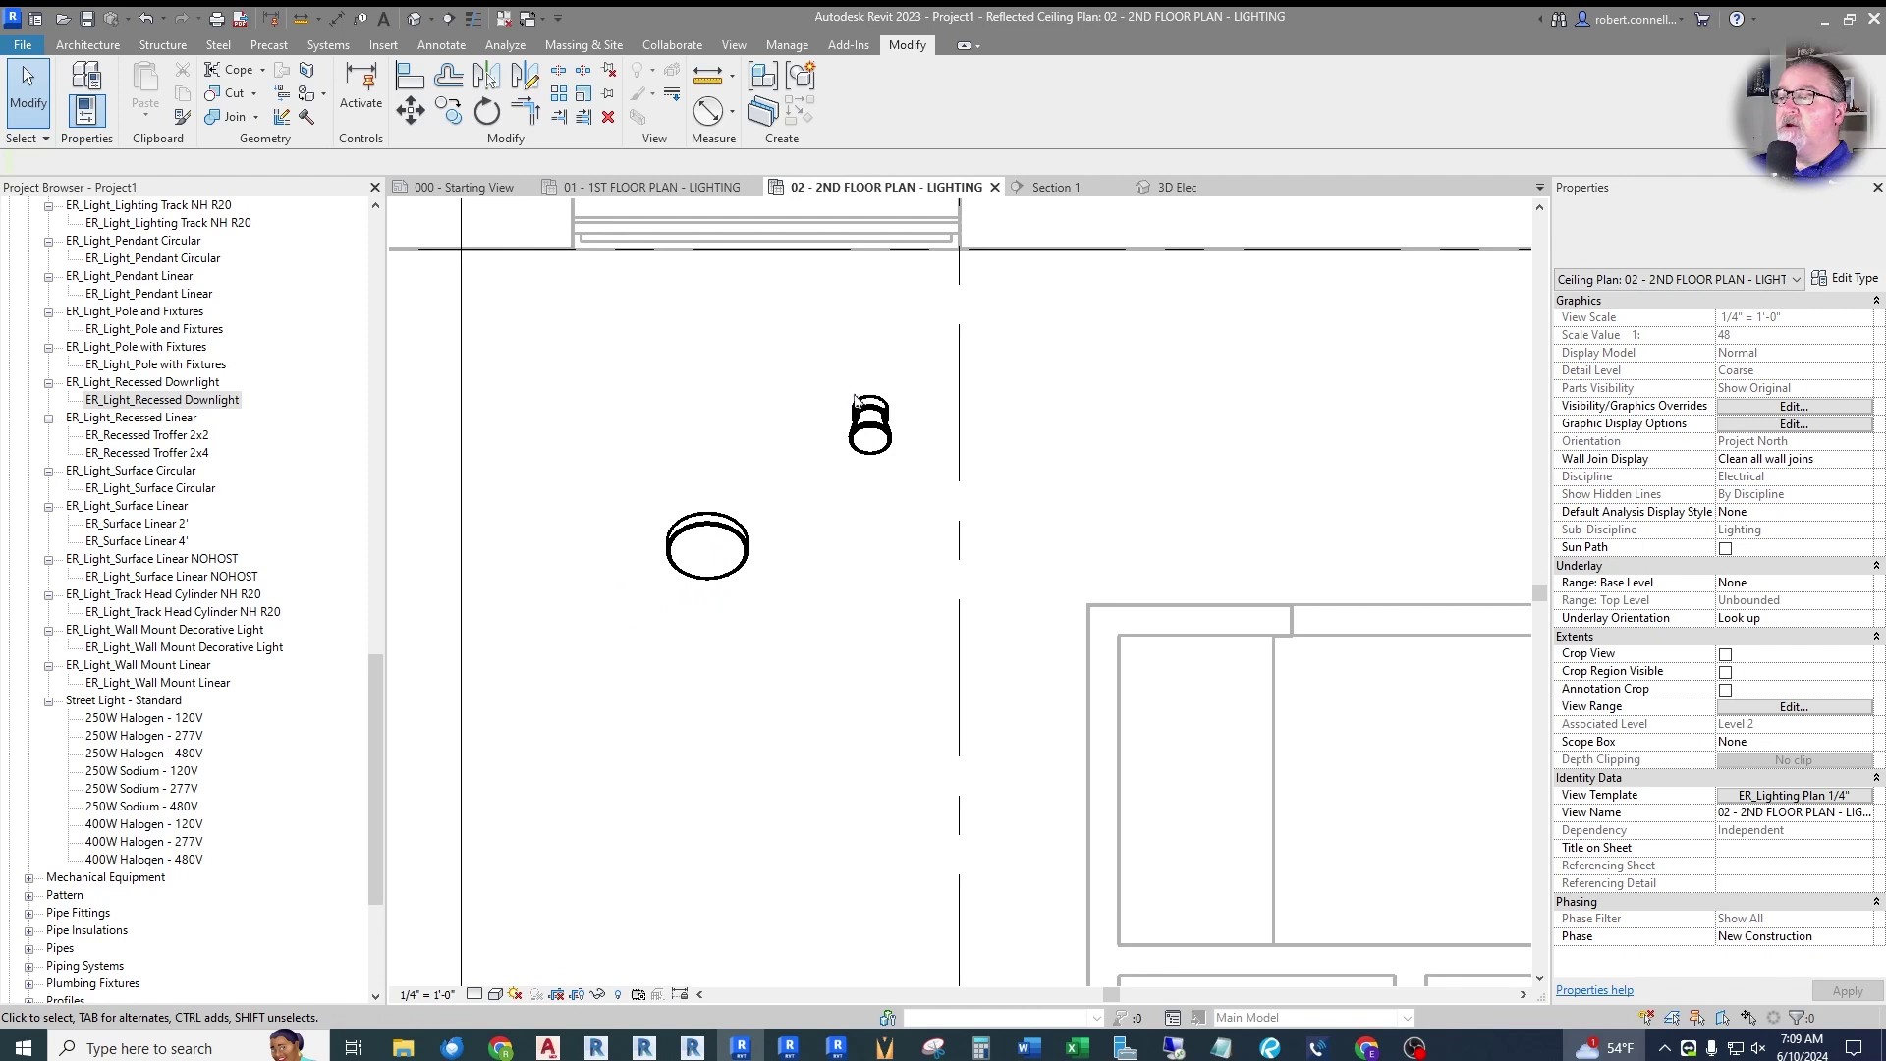
scroll(940, 407, "down", 3)
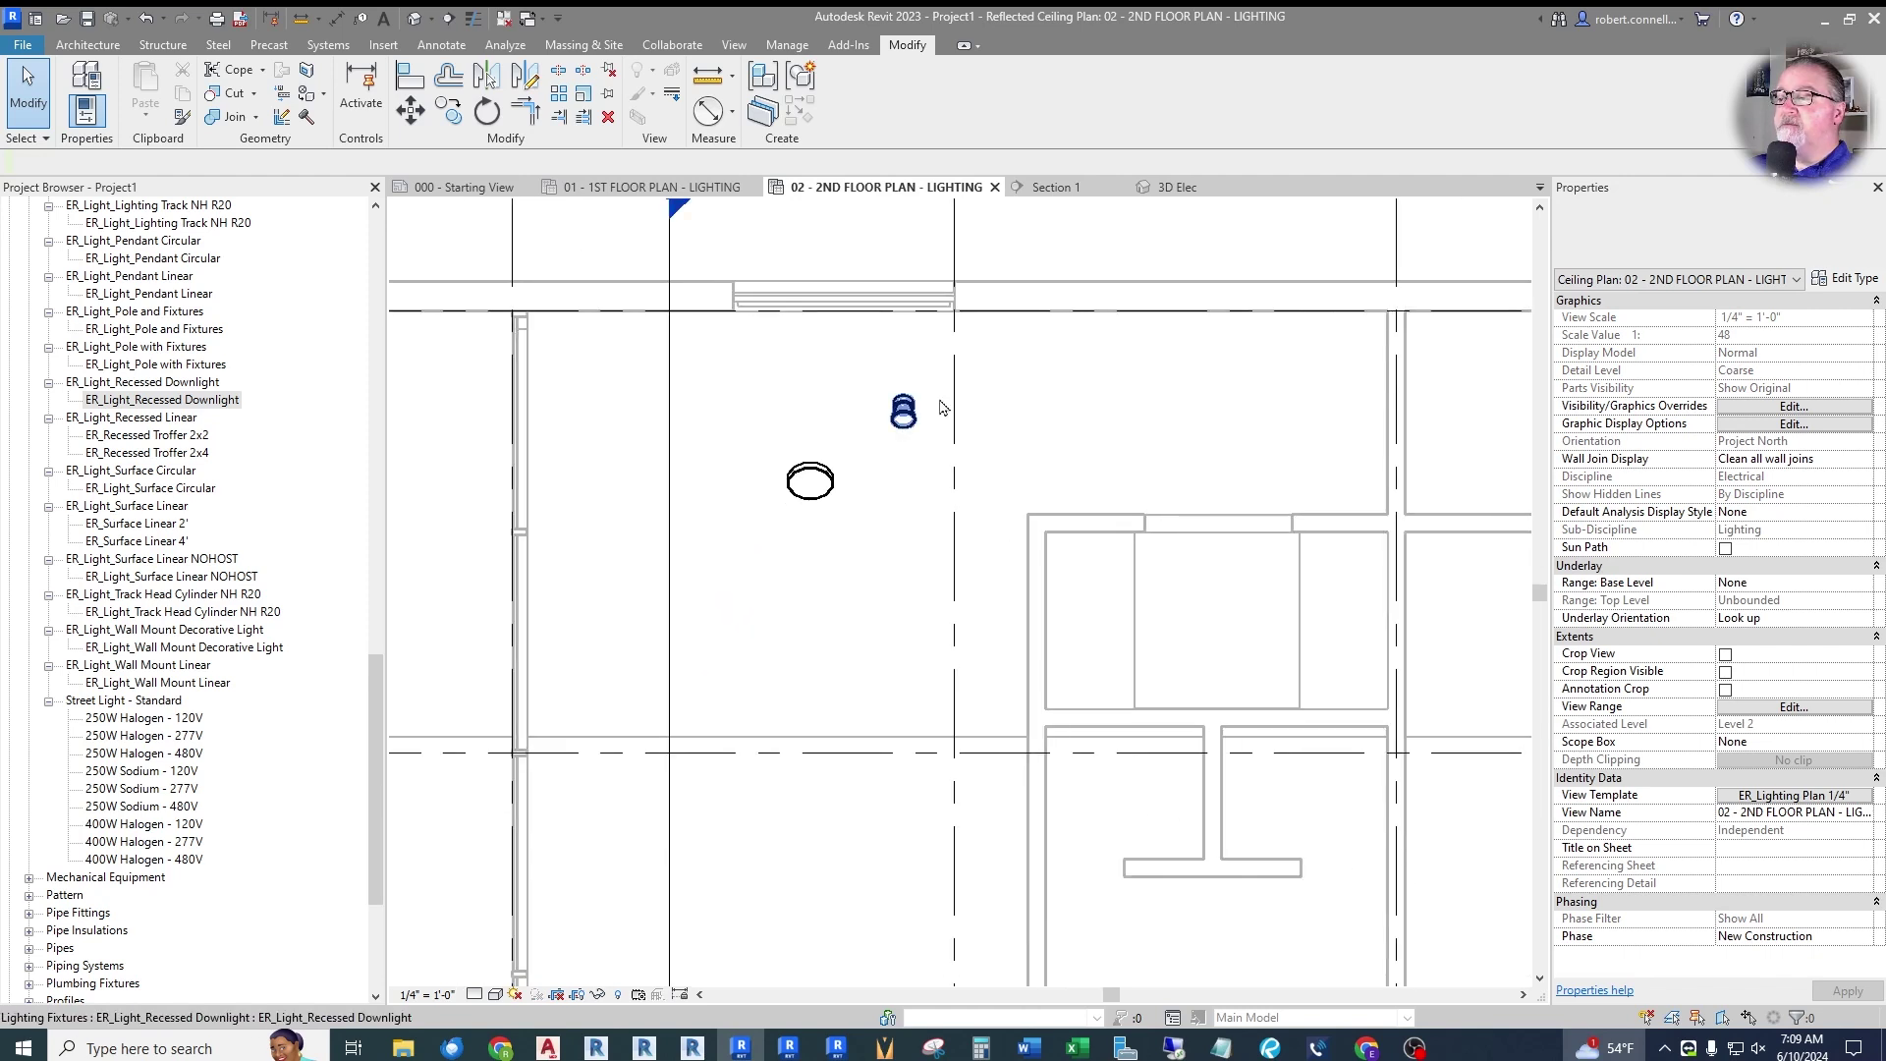
scroll(938, 426, "up", 2)
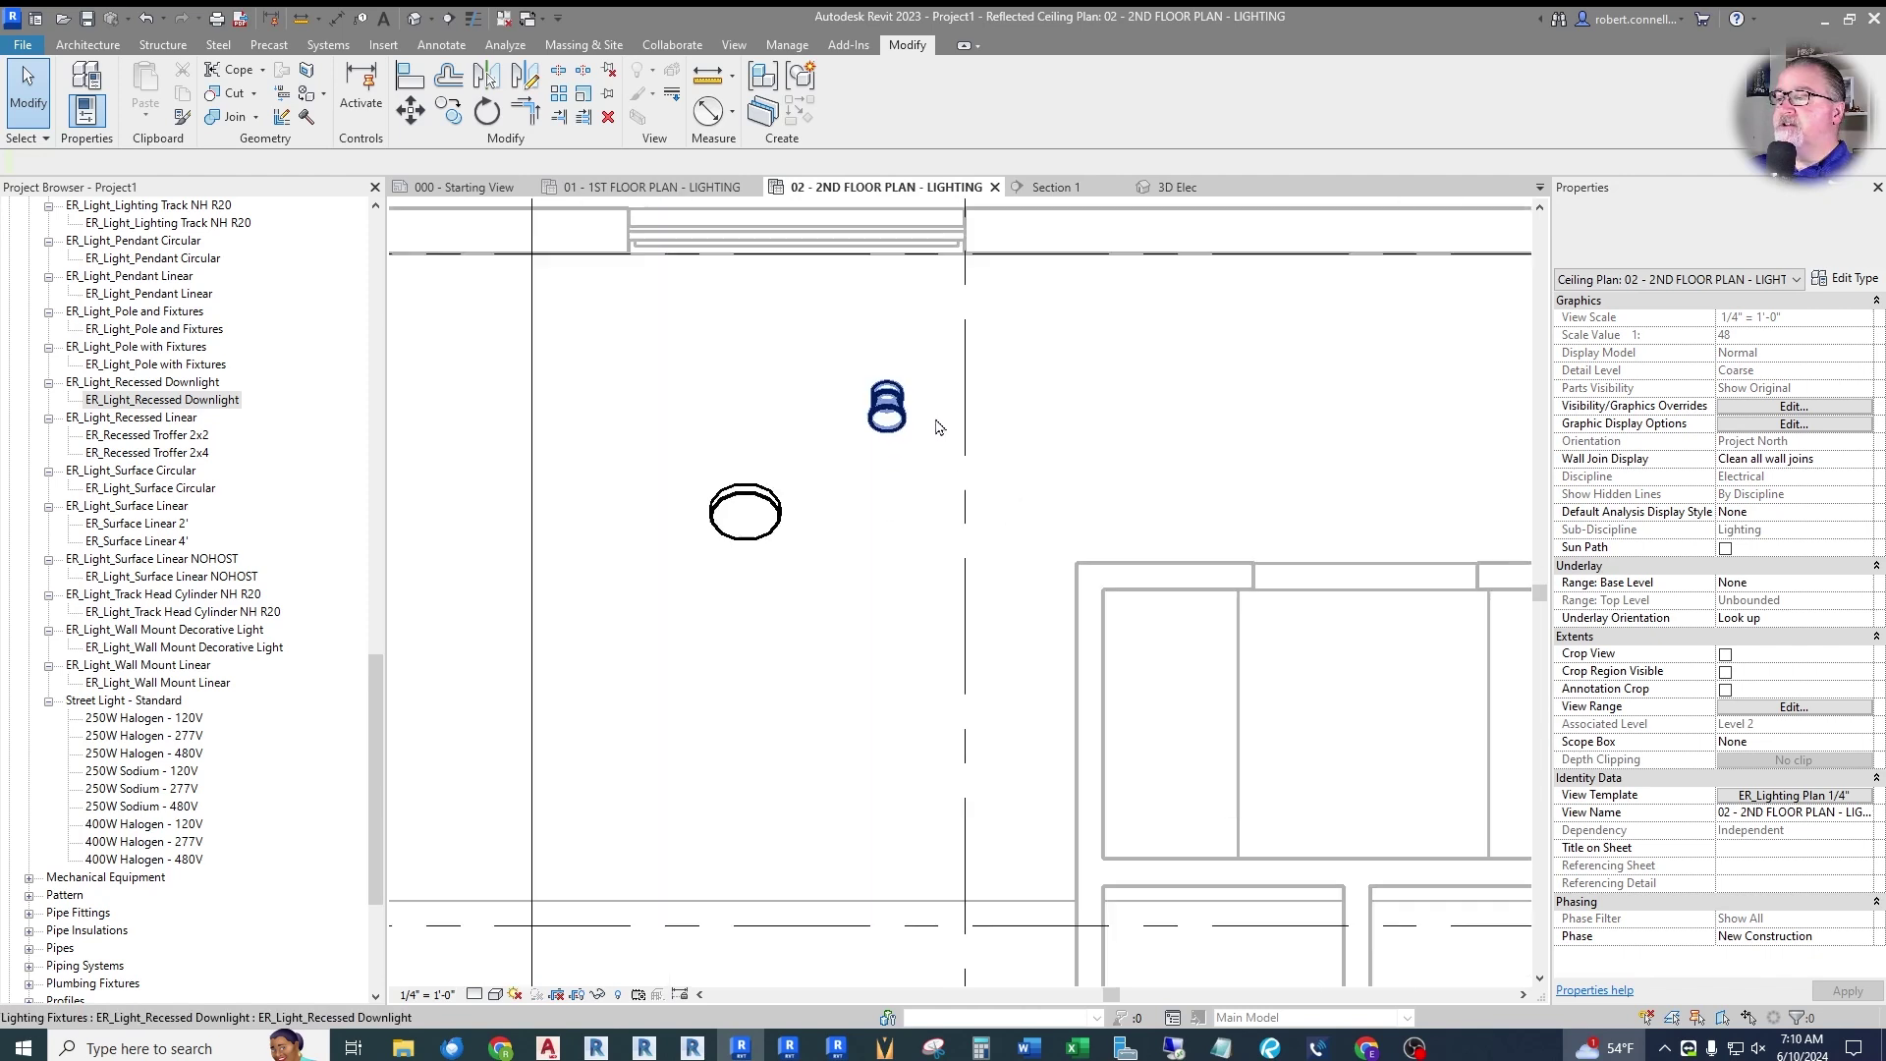
scroll(762, 593, "down", 3)
scroll(891, 635, "up", 2)
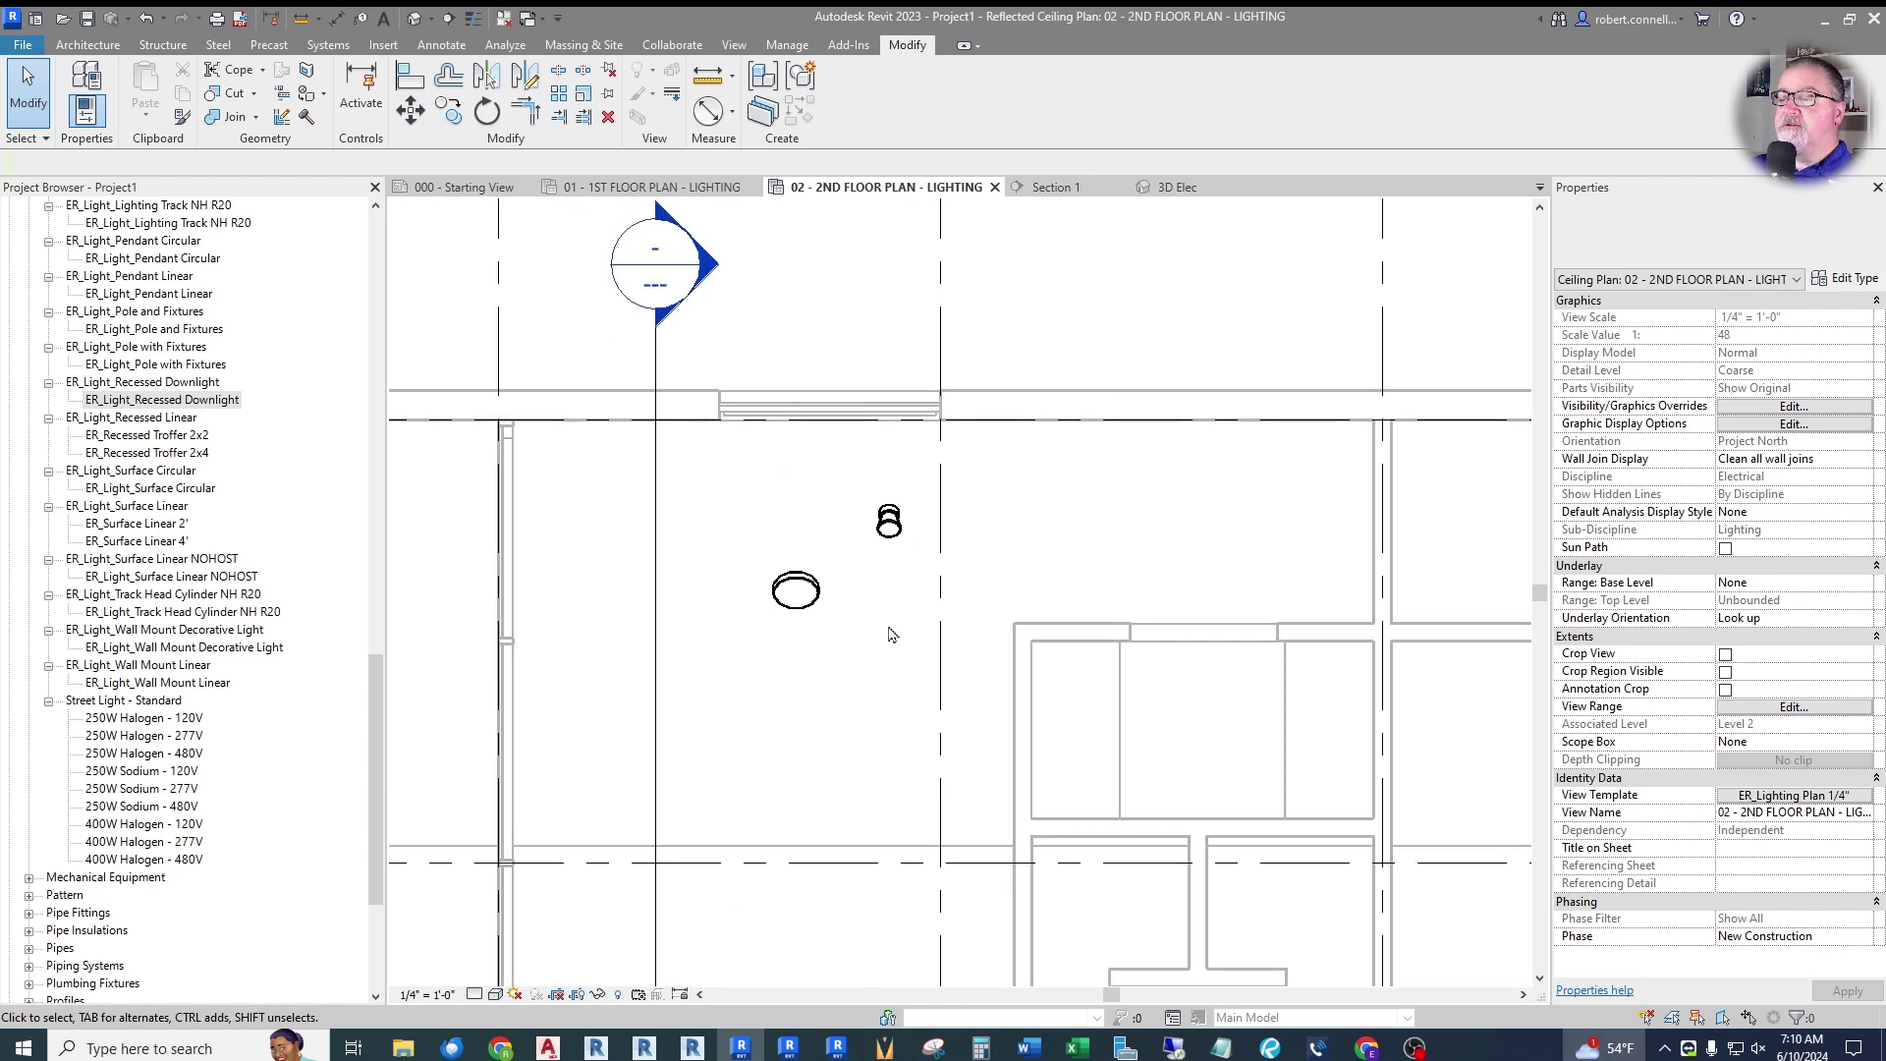
scroll(887, 620, "down", 2)
scroll(852, 659, "up", 2)
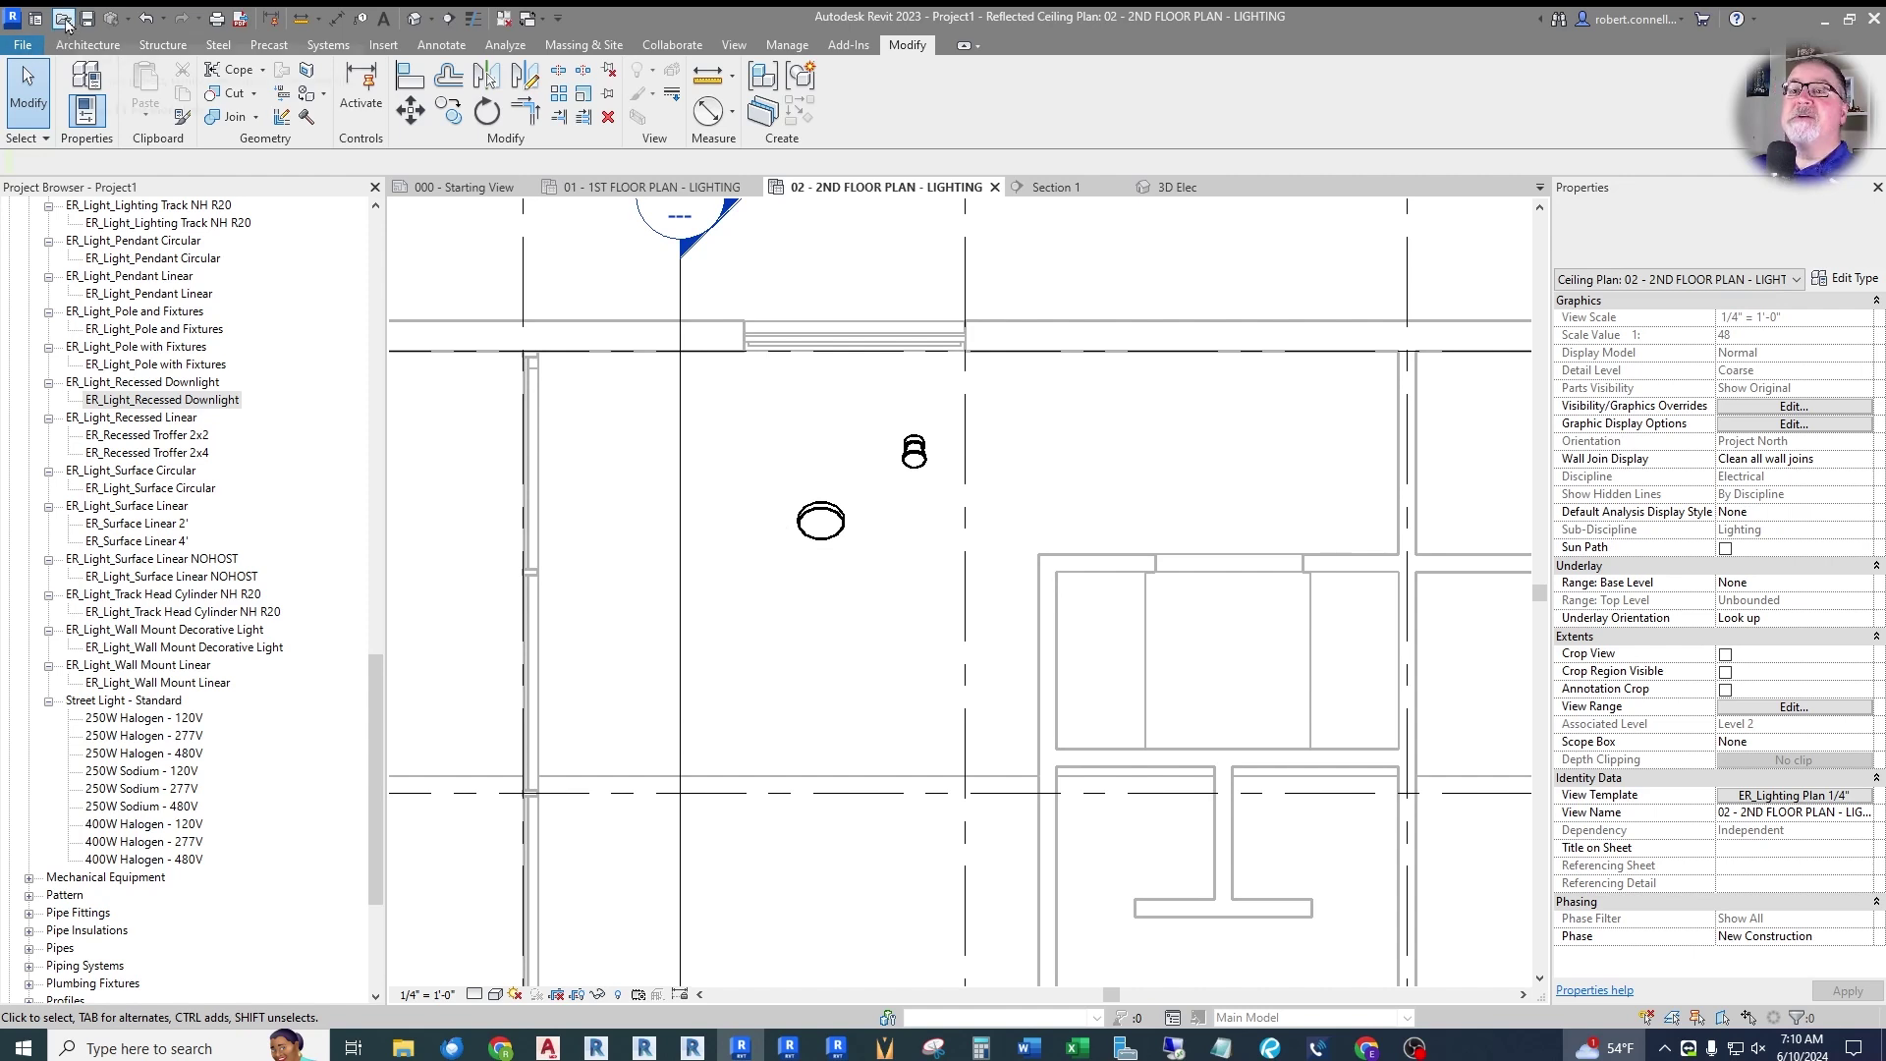
Create a new family from the Lighting Fixture.rft template in the English-Imperial template folder.
left_click(22, 45)
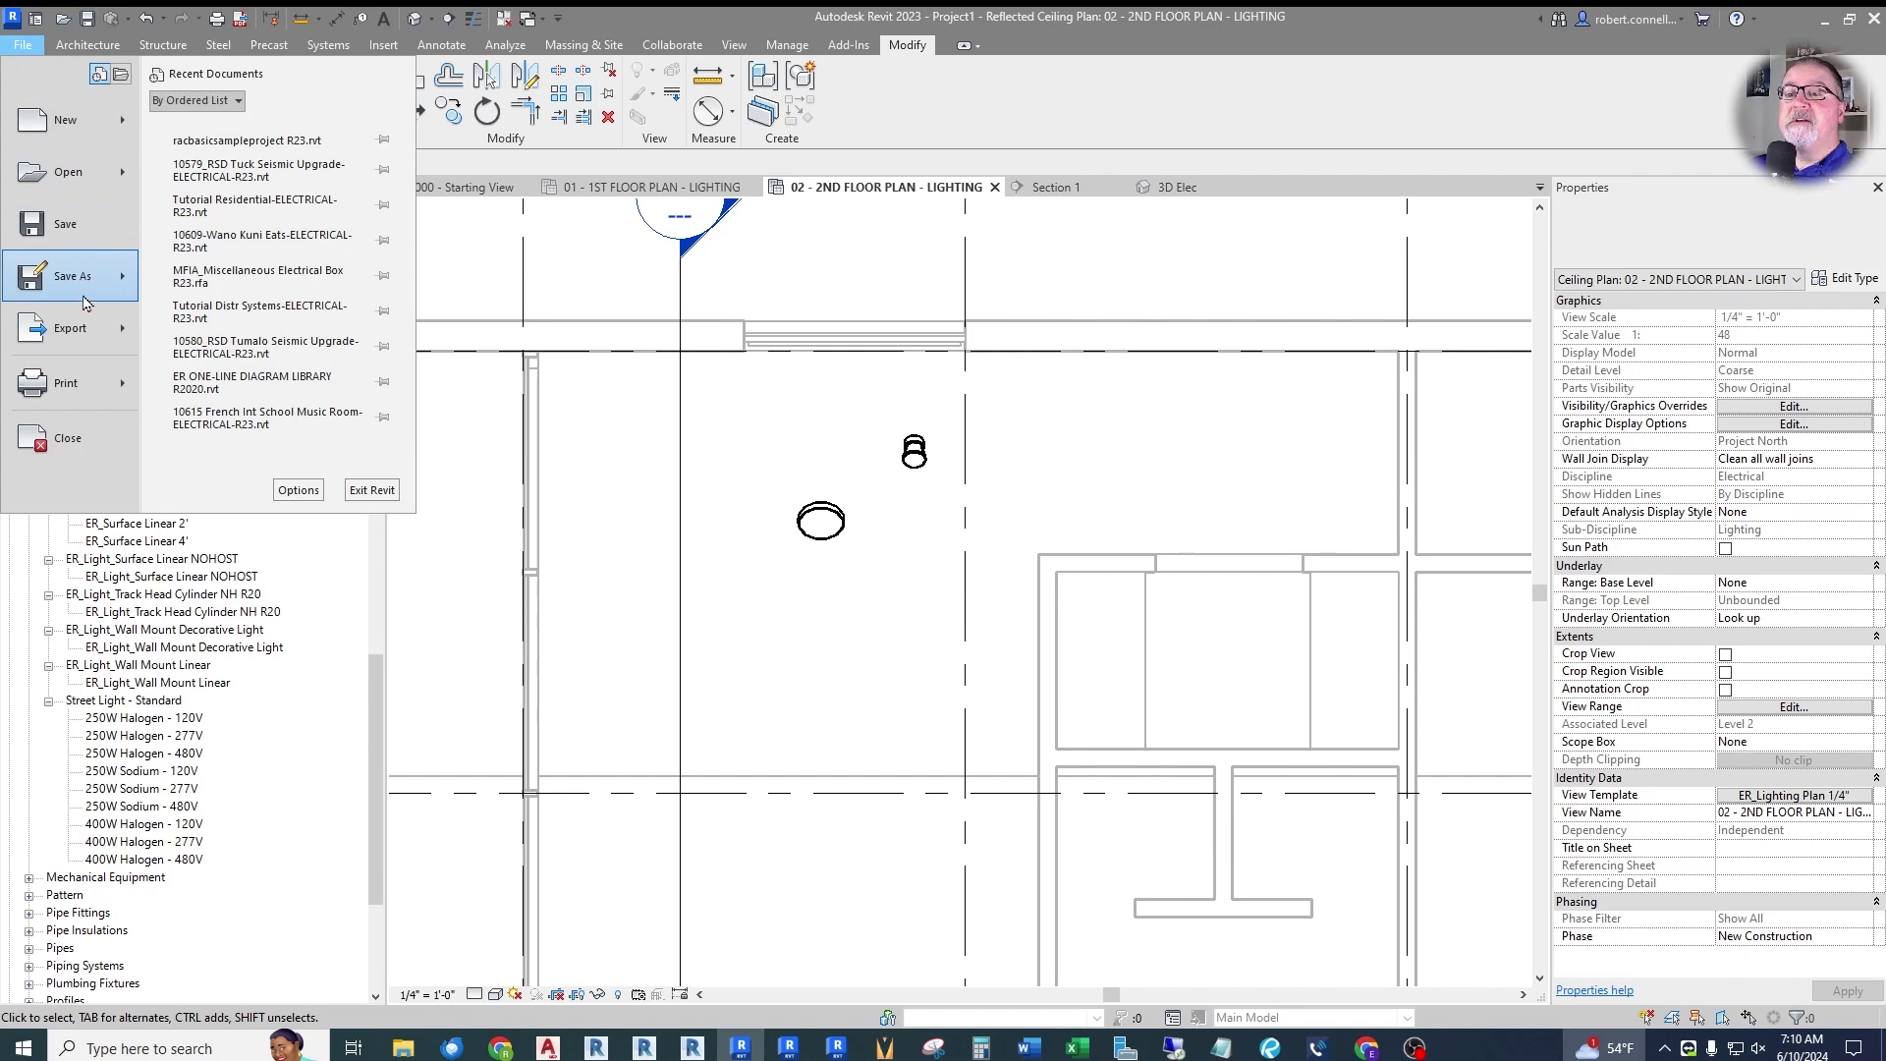
mouse_move(69, 127)
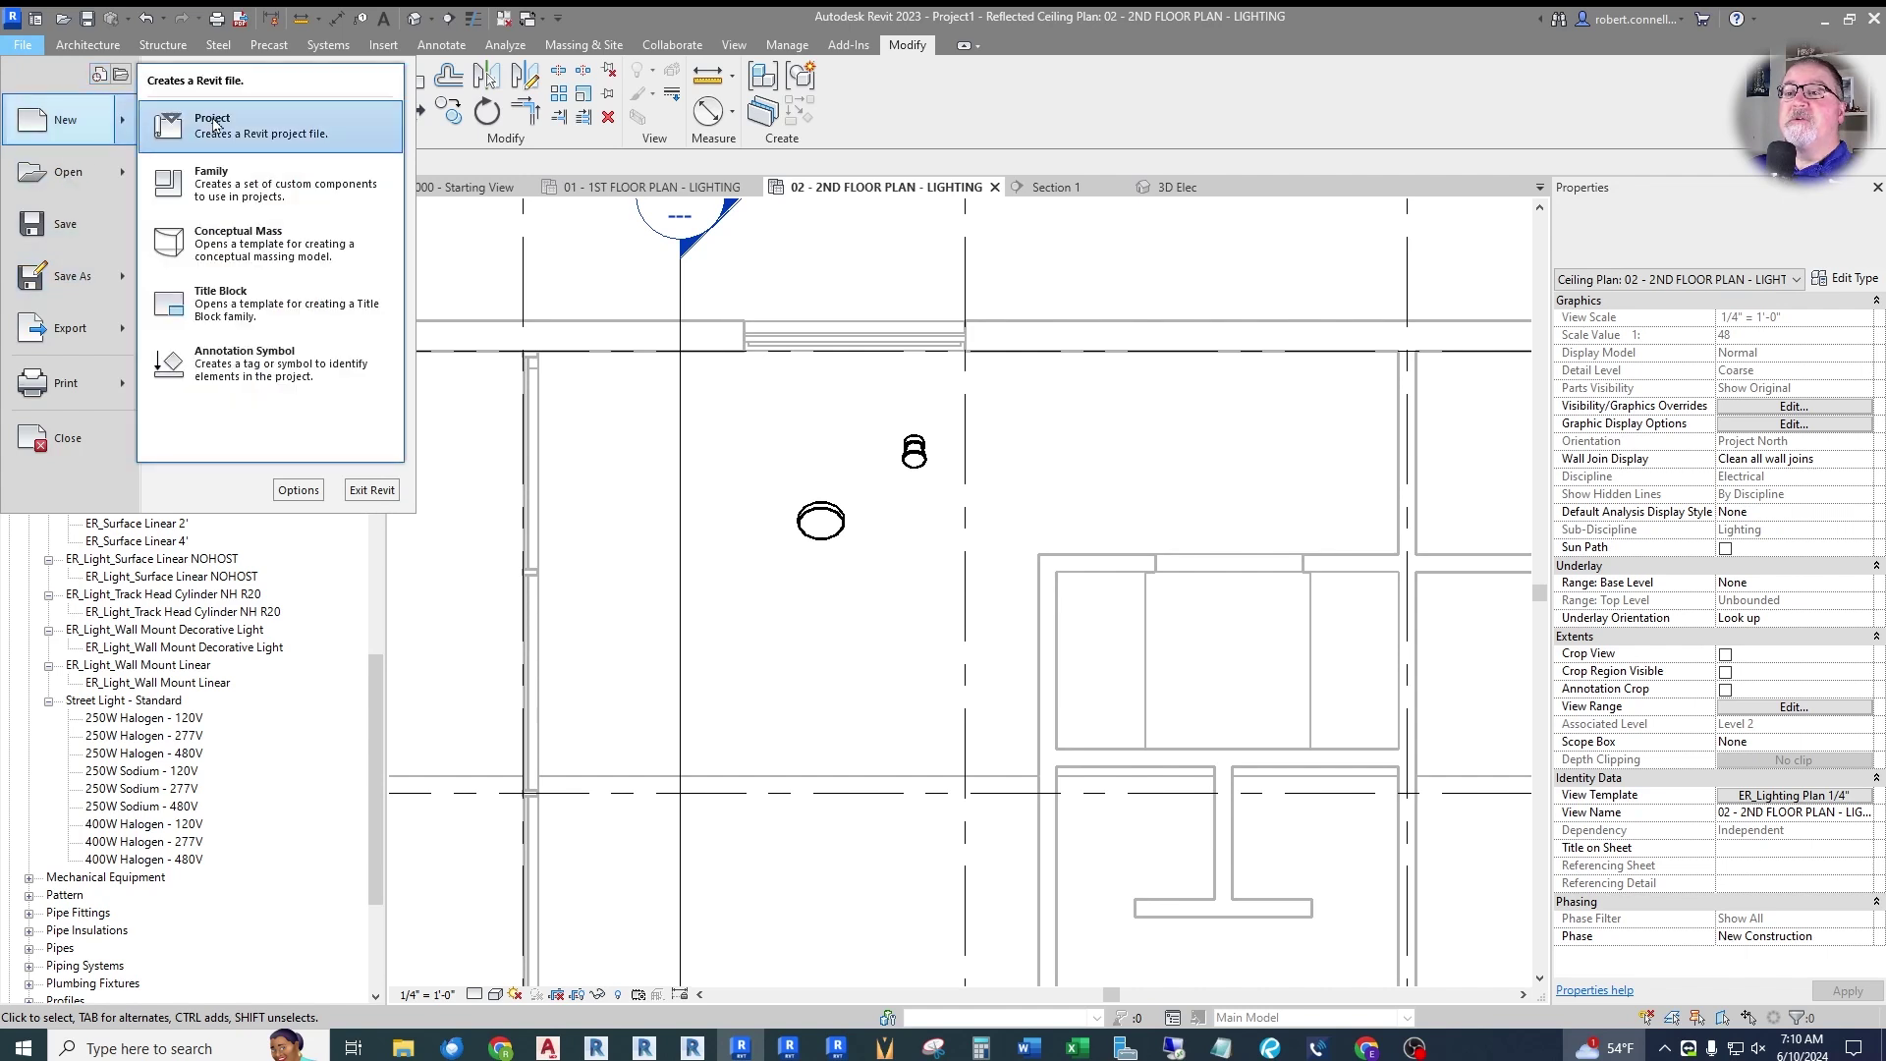
left_click(232, 181)
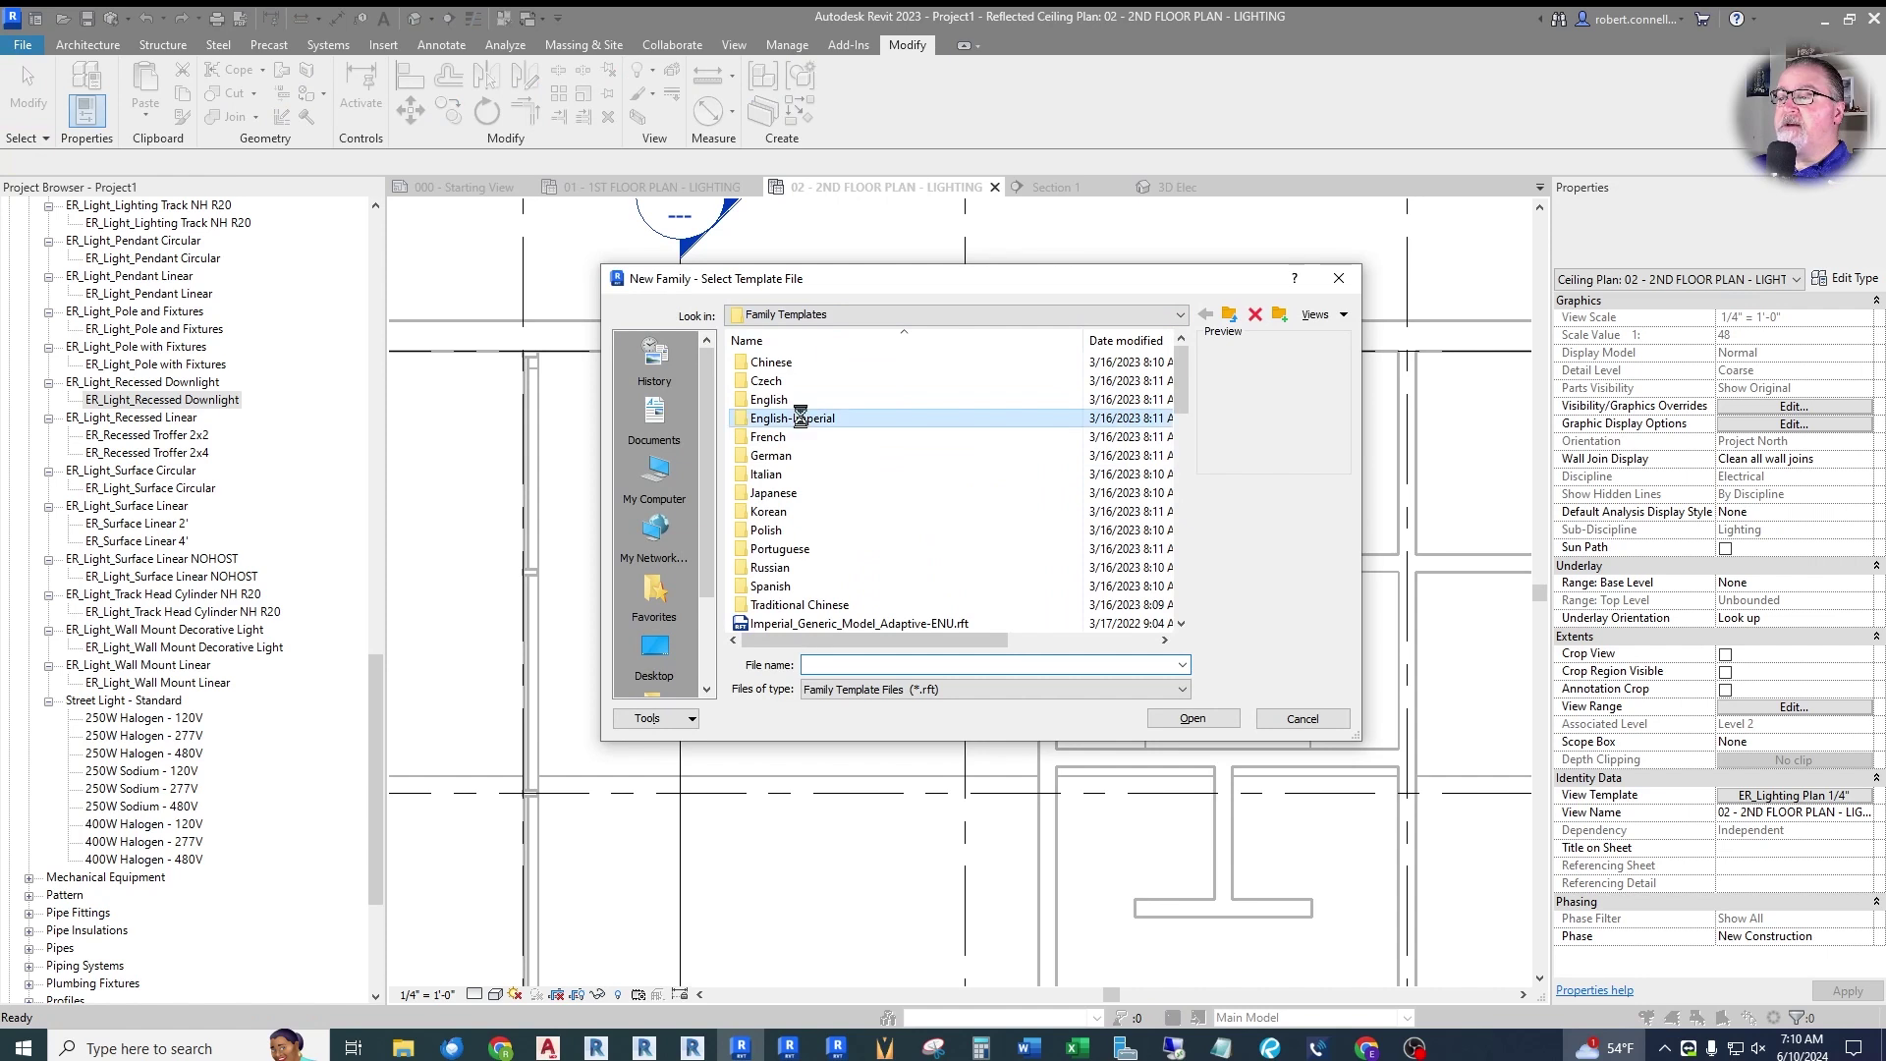
double_click(800, 420)
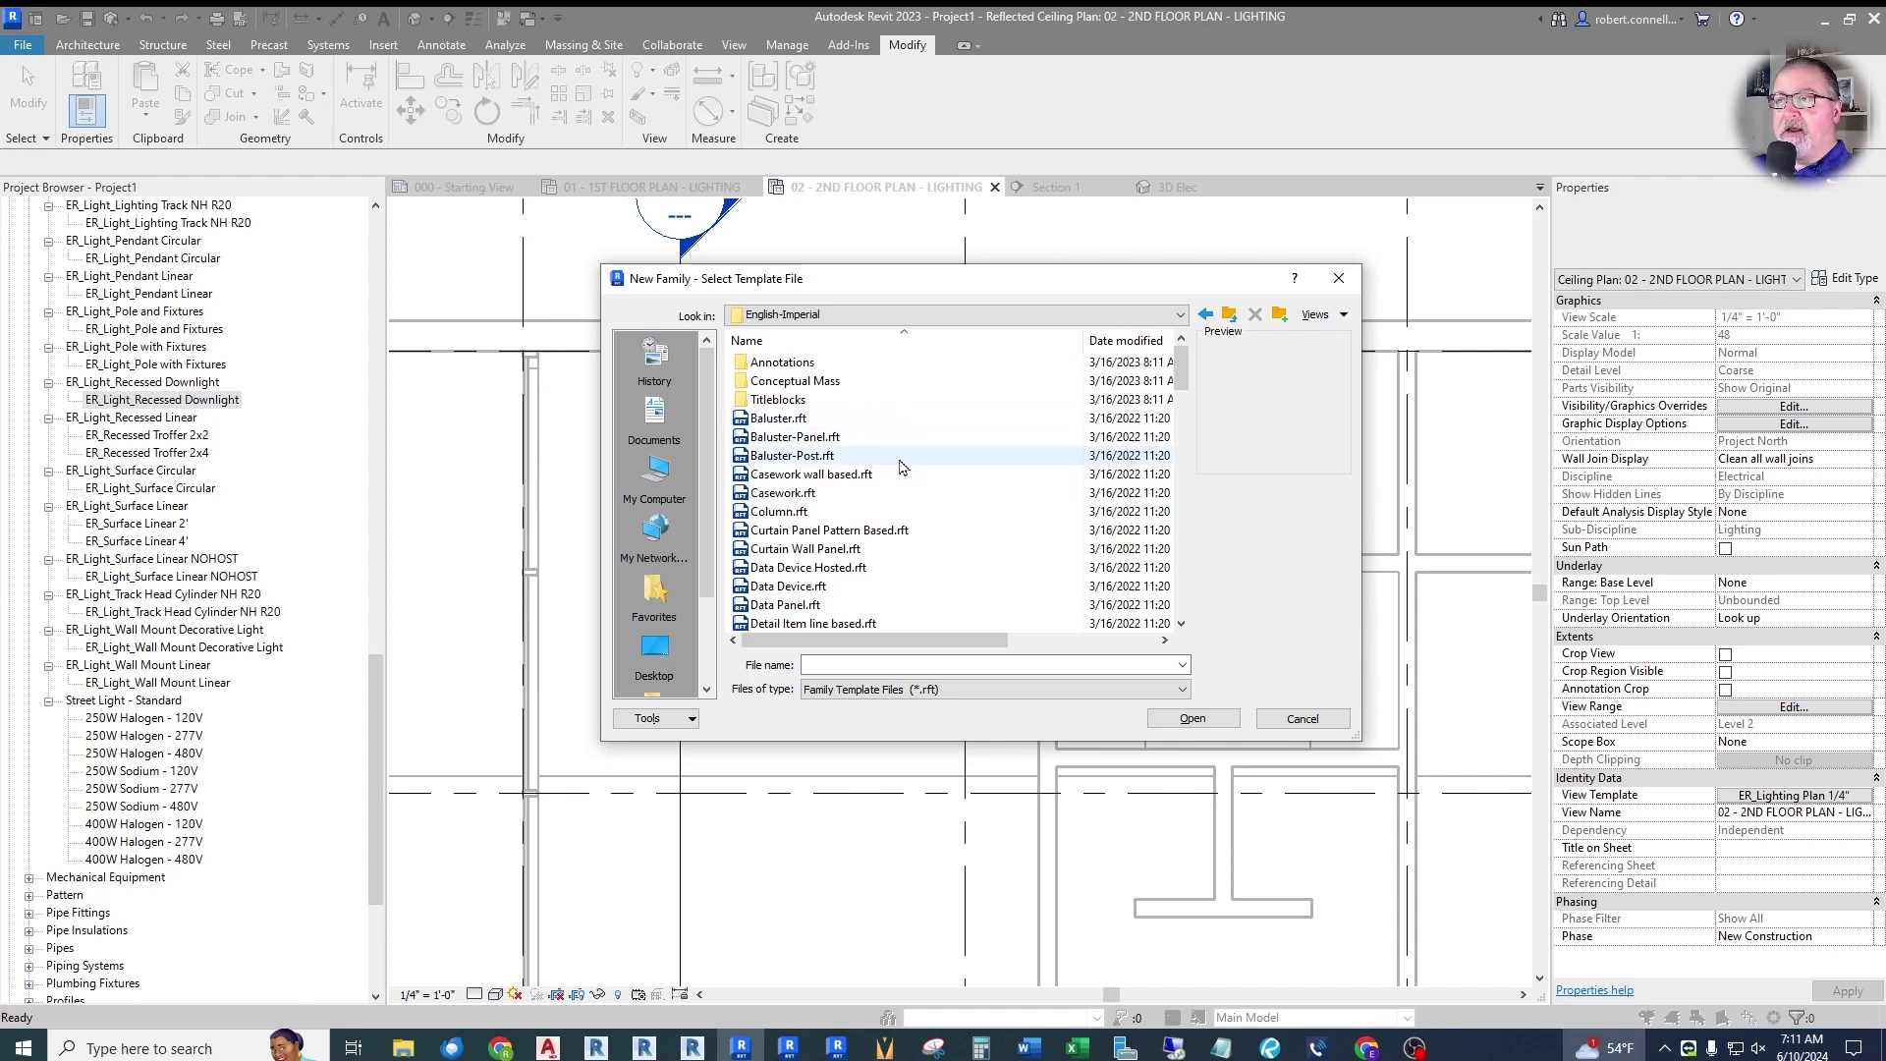
scroll(912, 458, "down", 8)
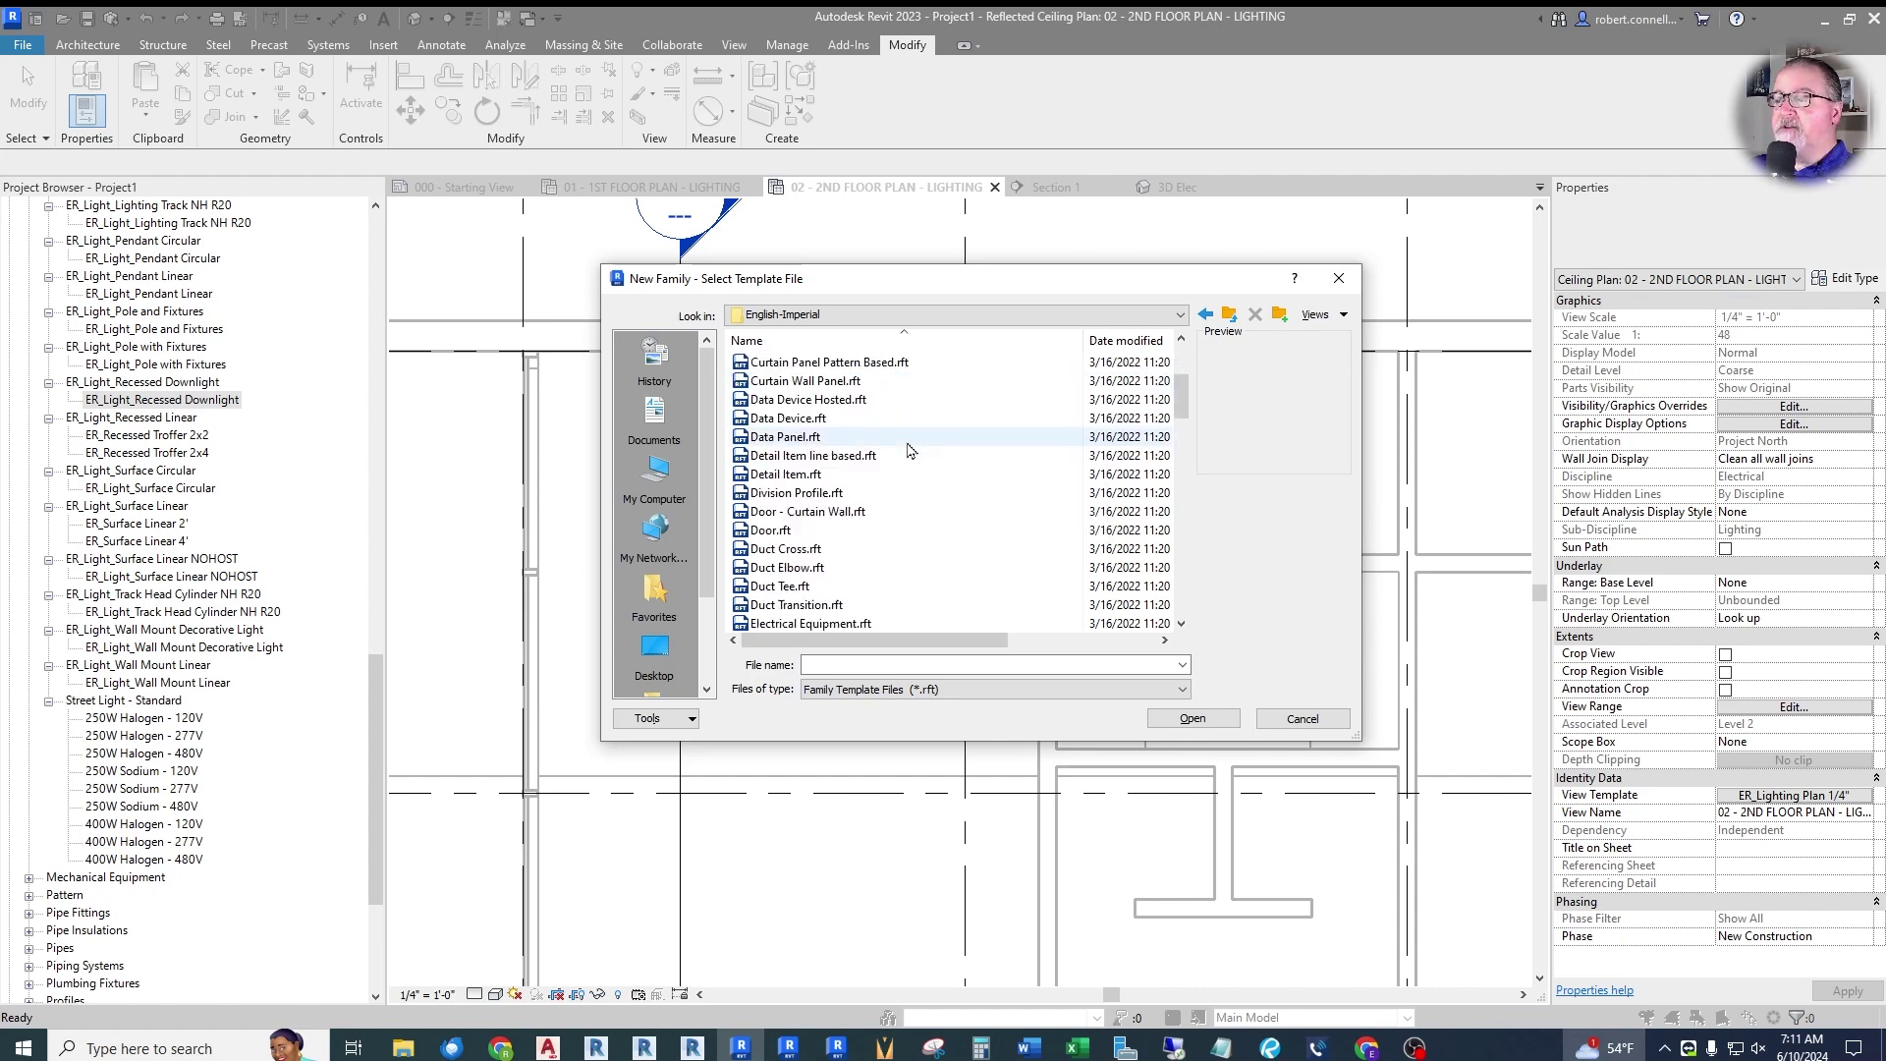
scroll(911, 451, "down", 4)
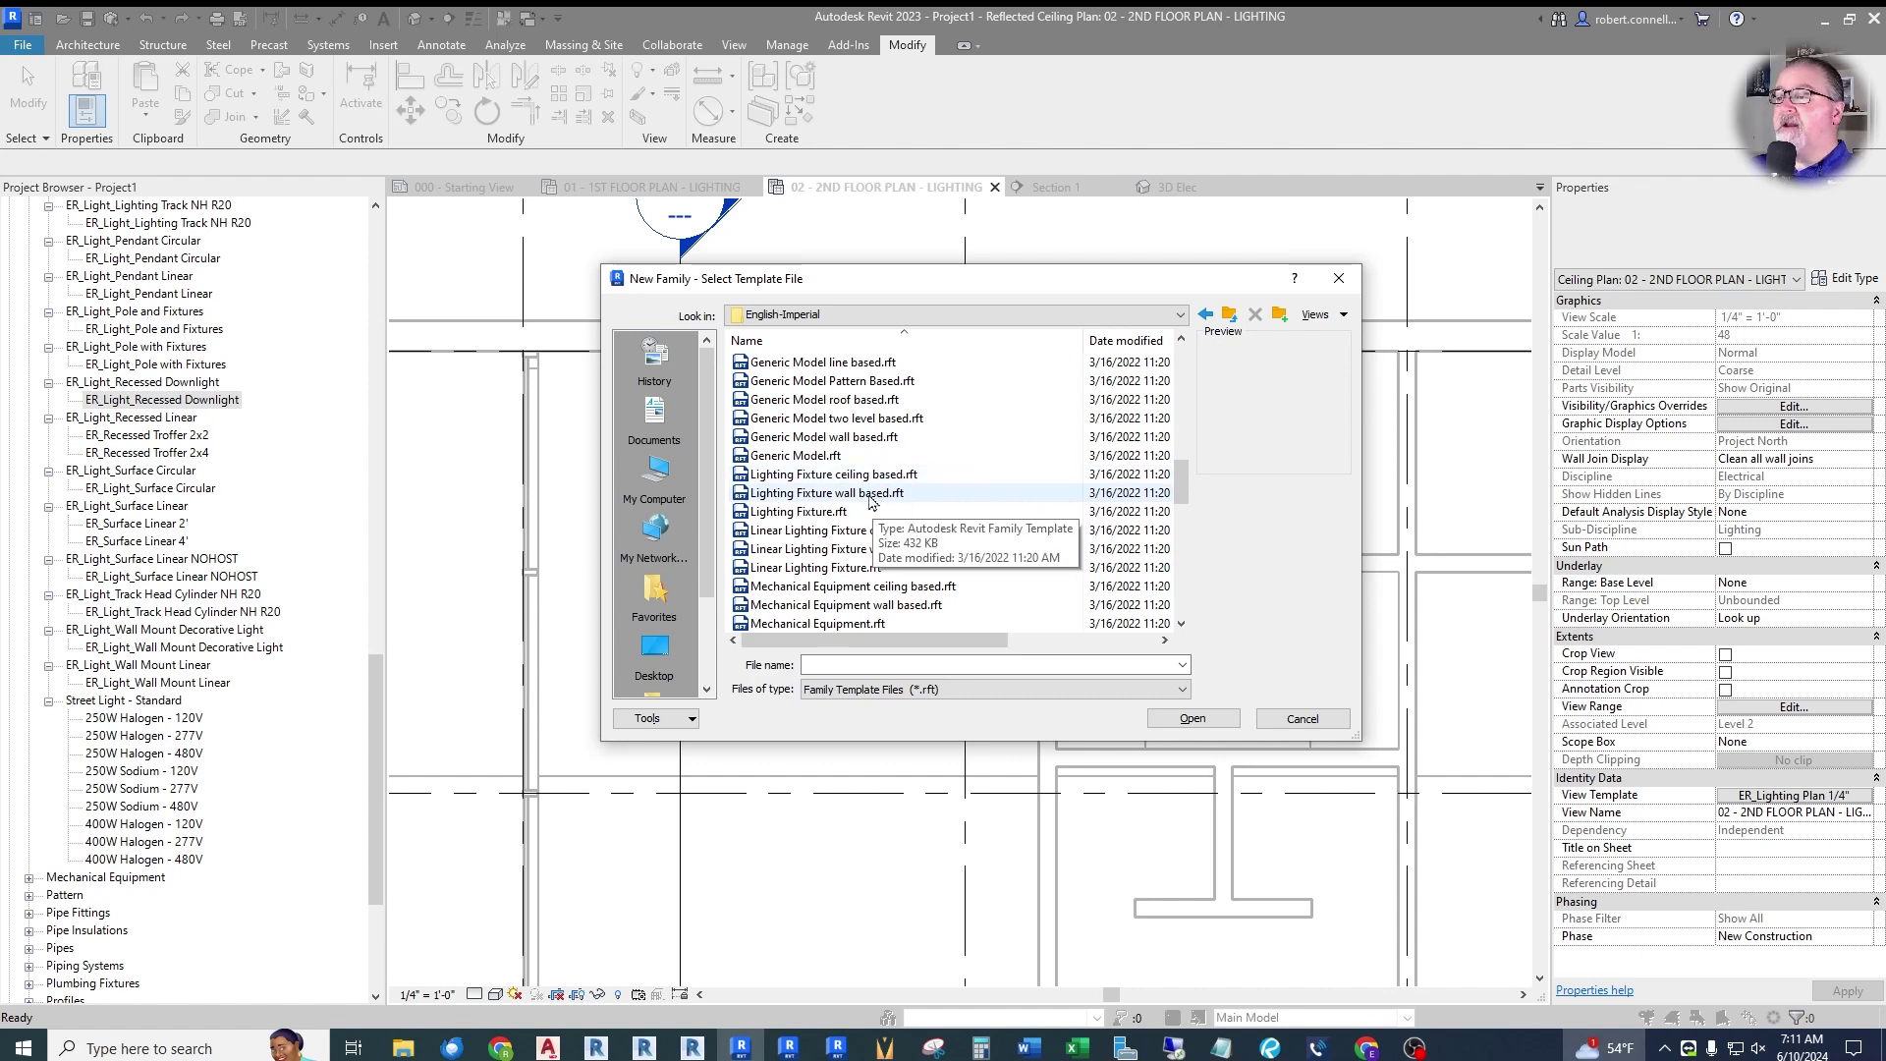
left_click(800, 514)
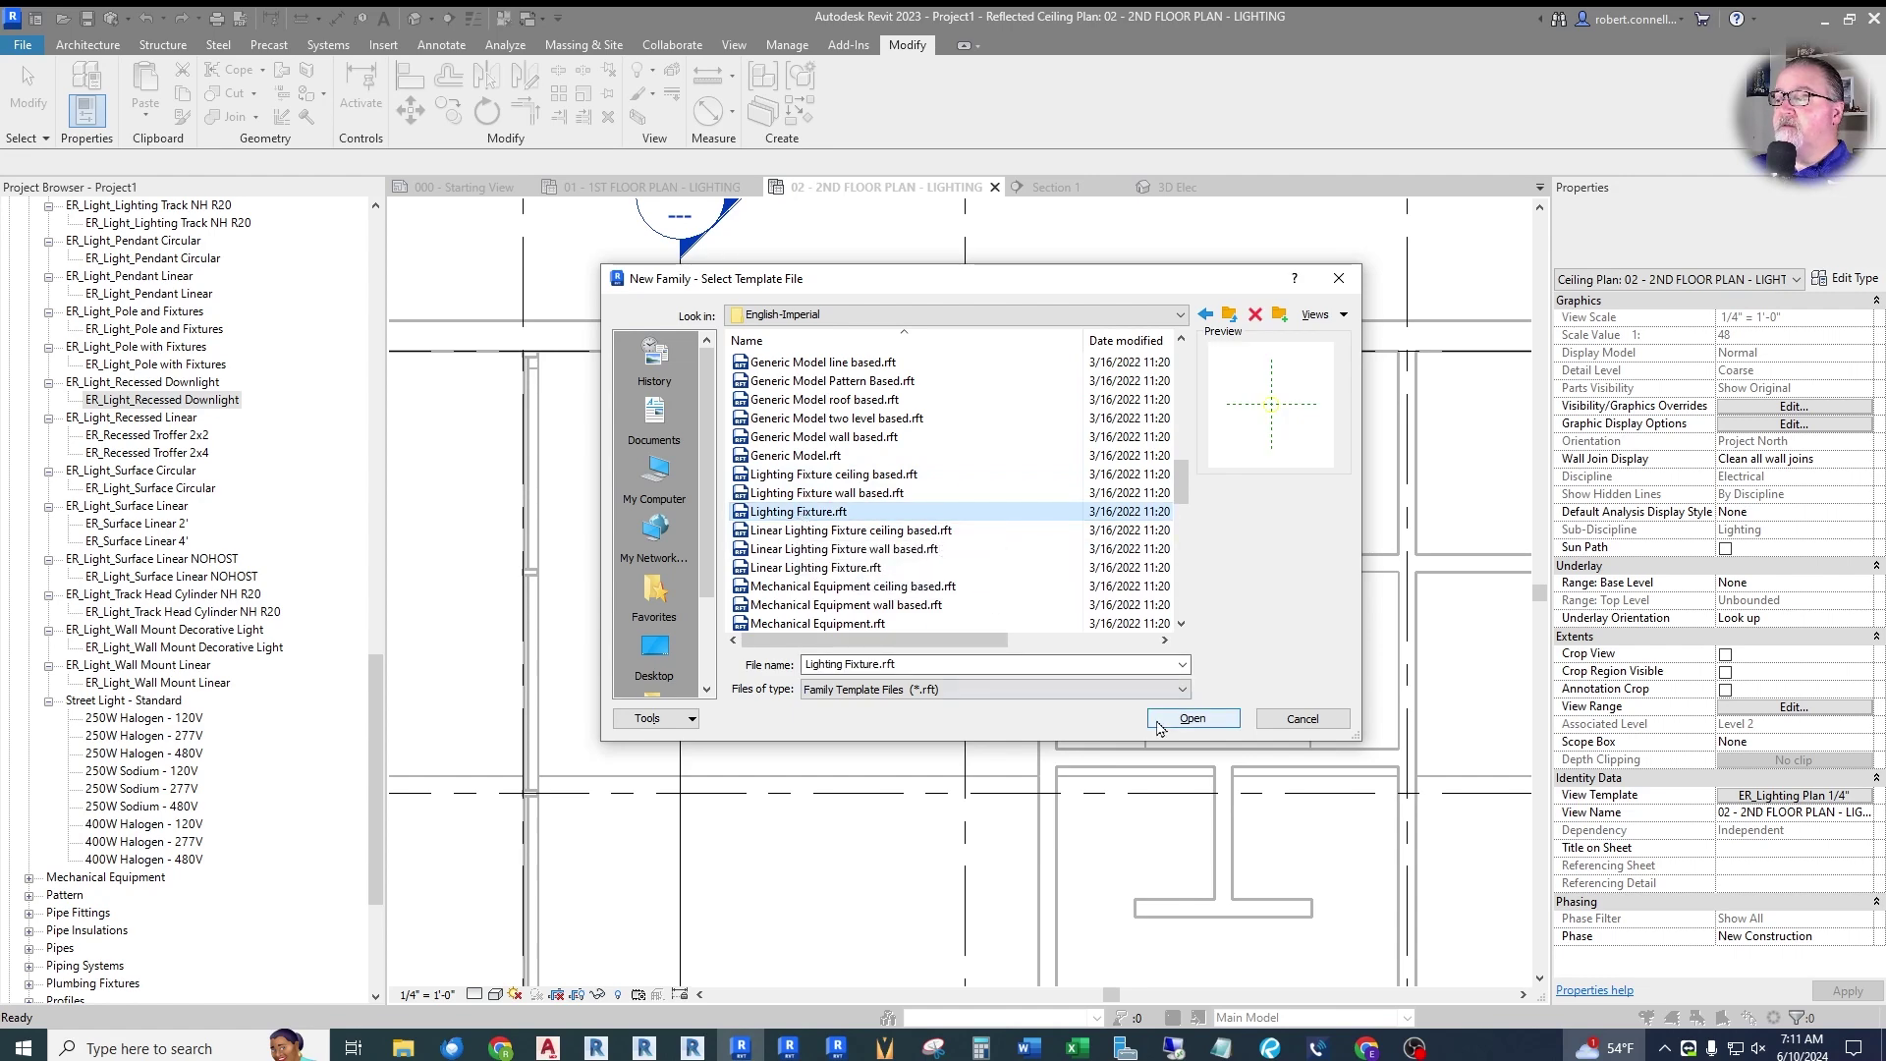
left_click(1191, 719)
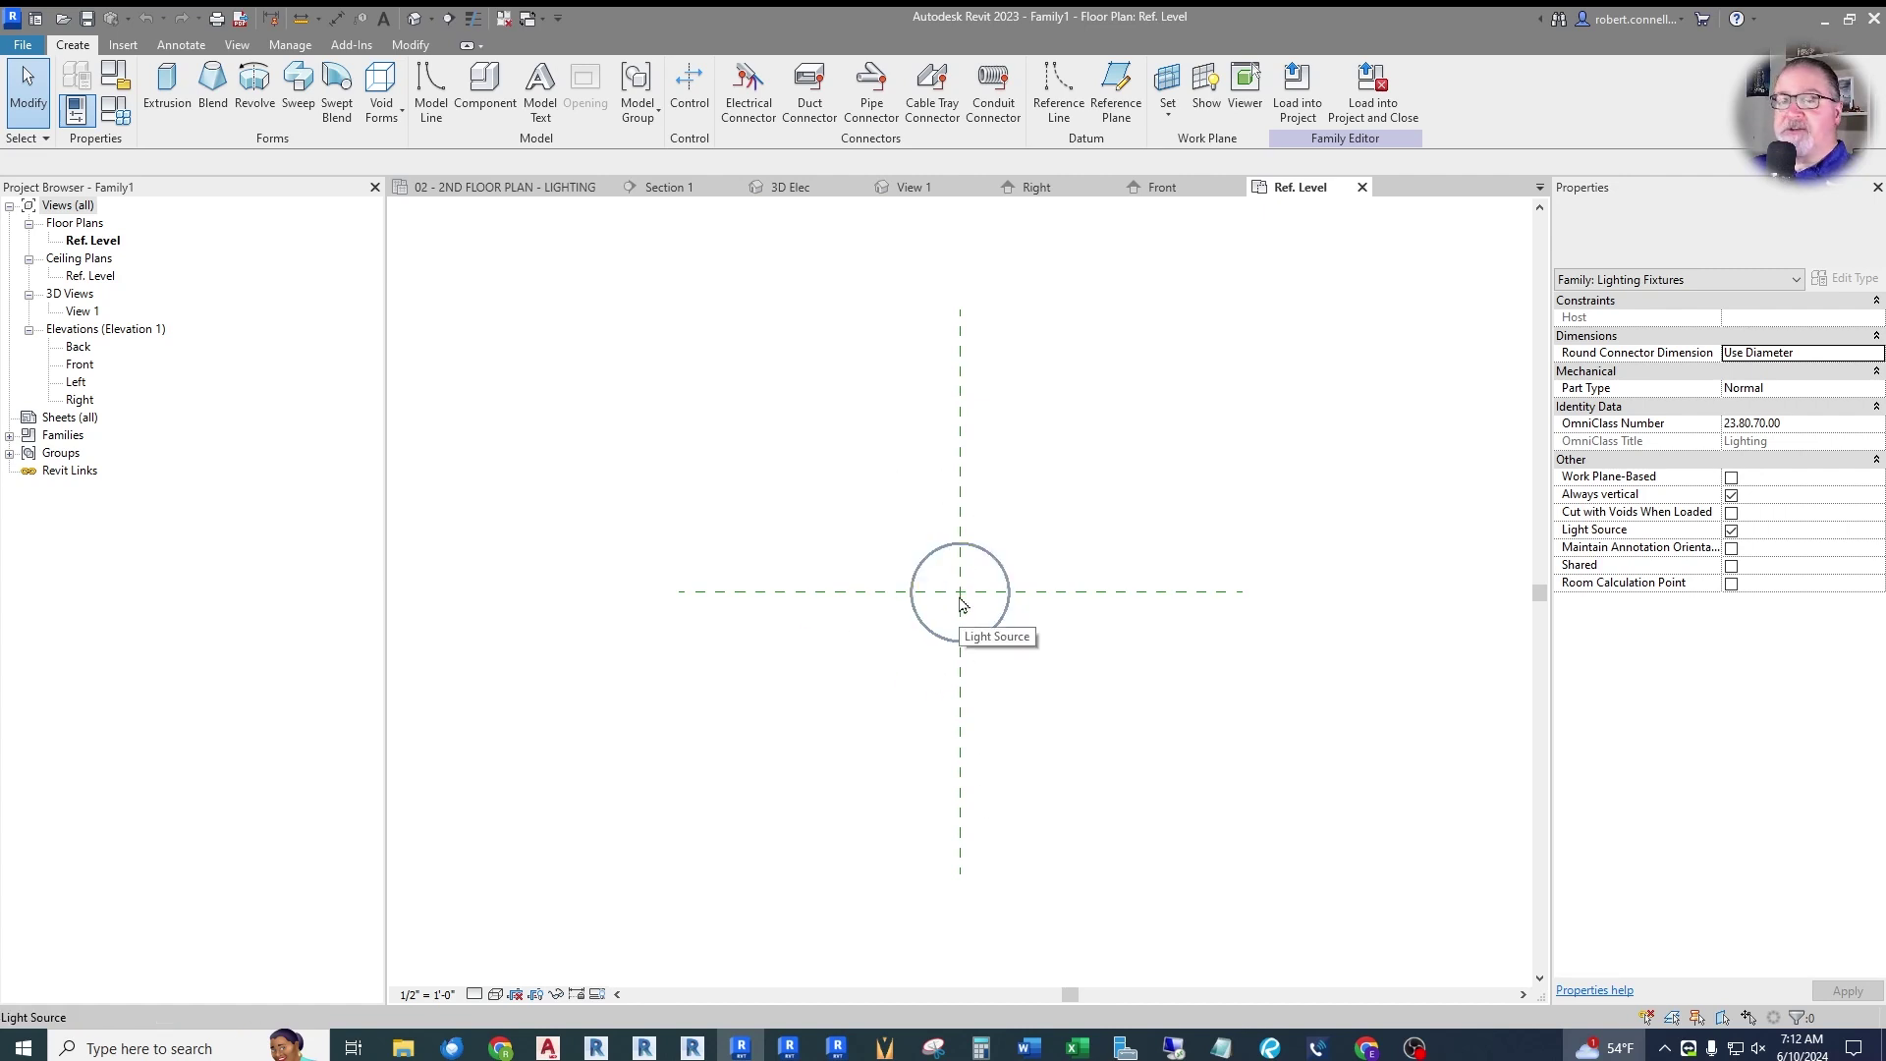
Rename the family's View 1 as 3D View.
left_click(1002, 570)
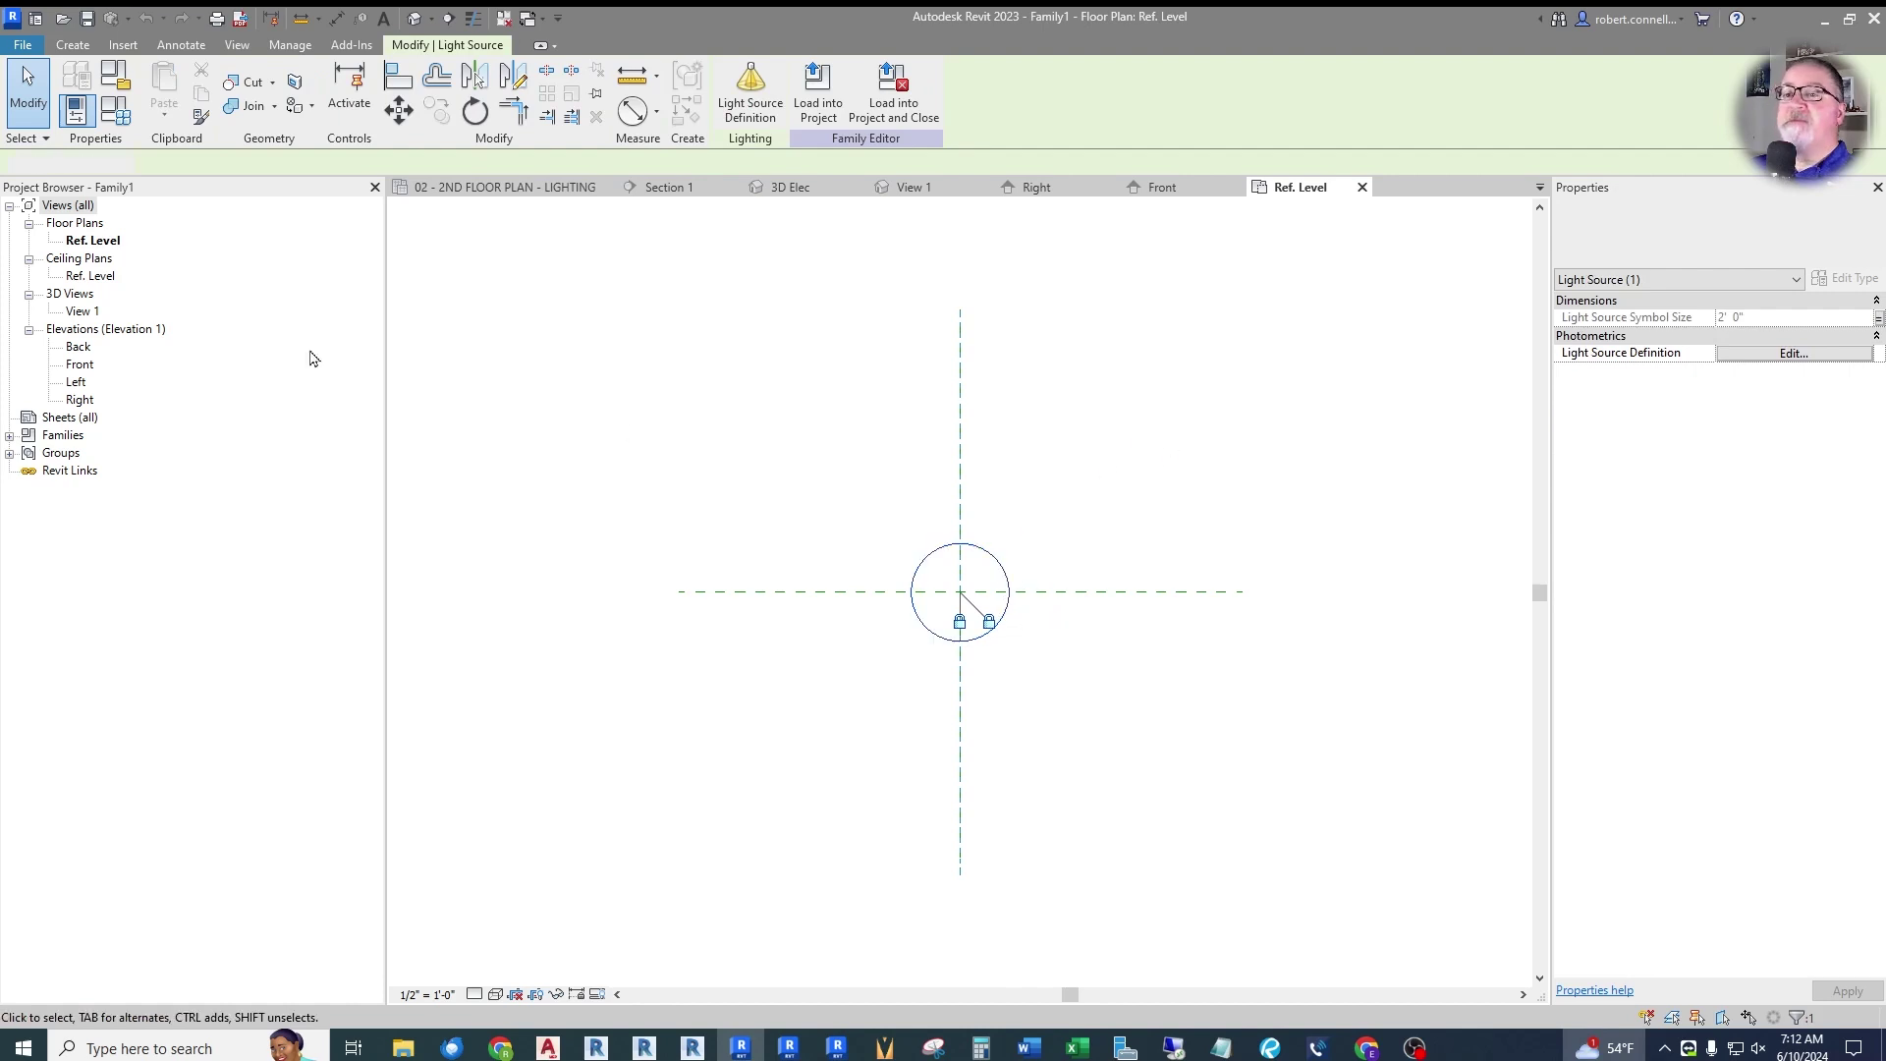
key("Escape")
double_click(82, 313)
type("3D View")
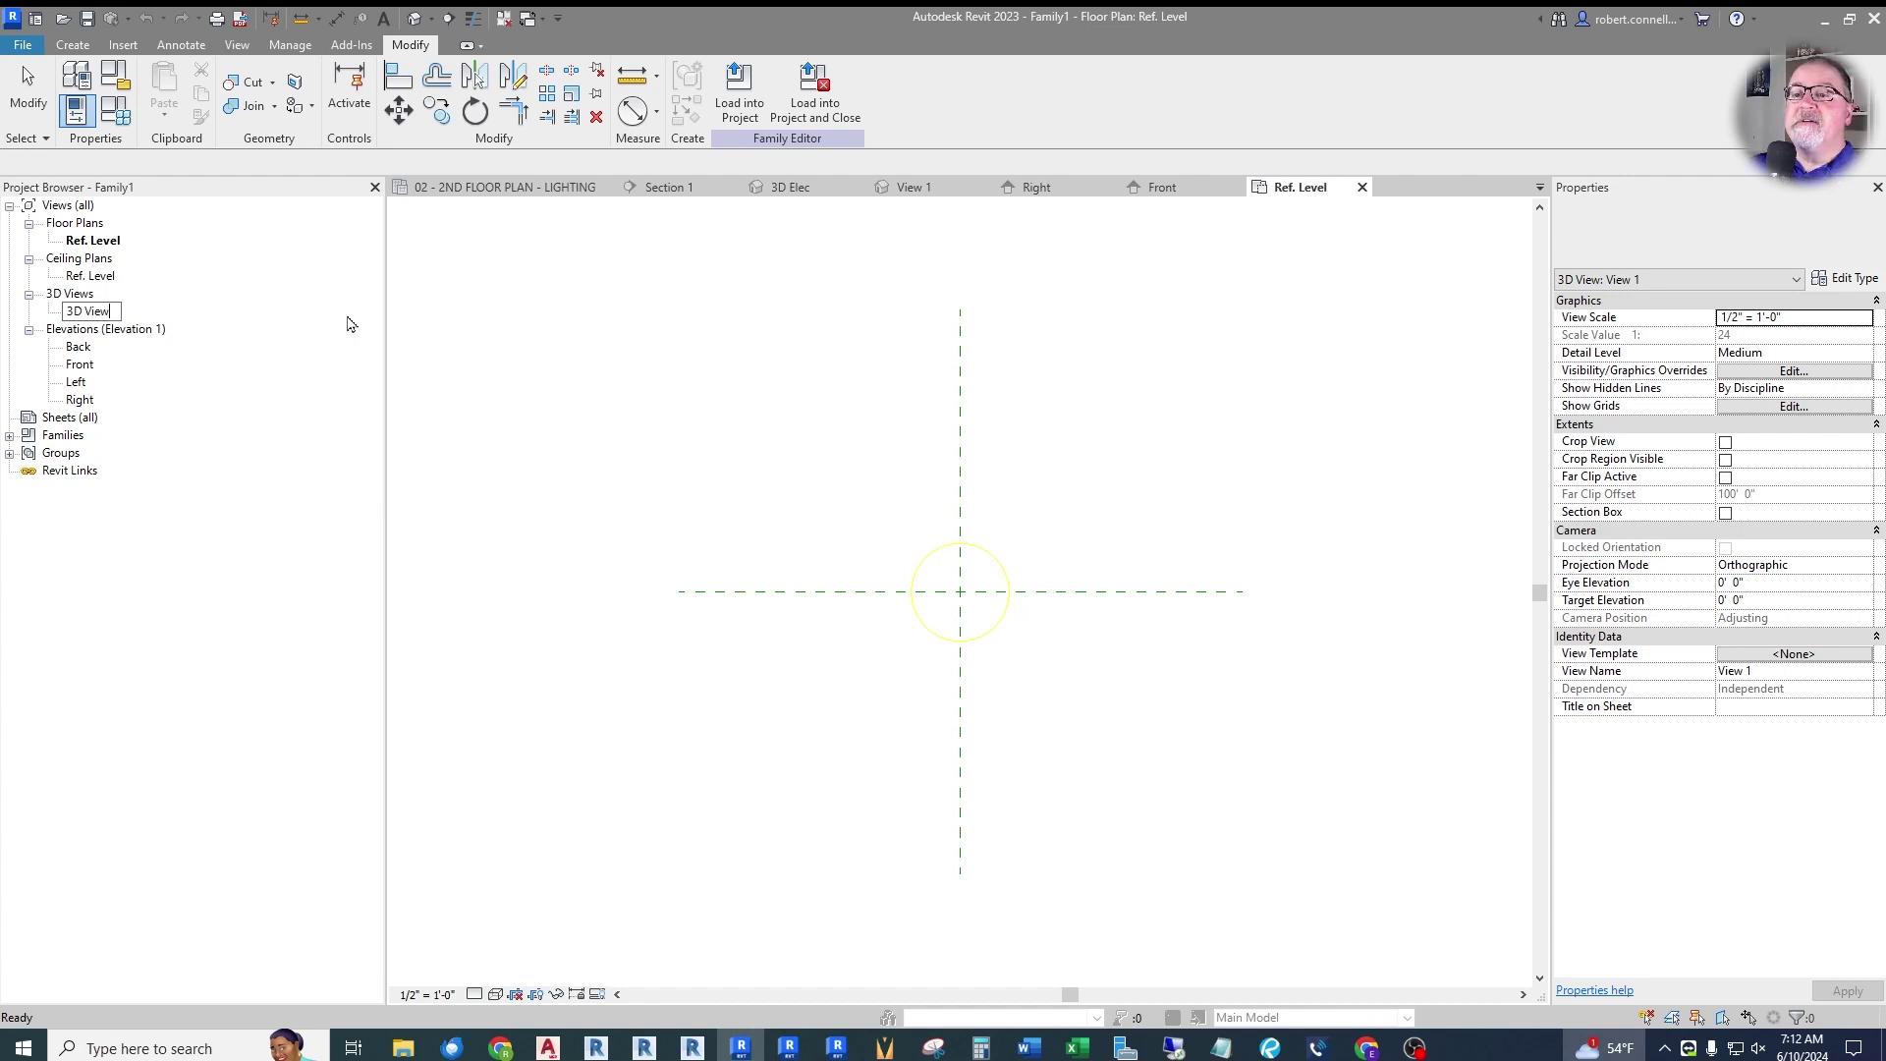
key("Return")
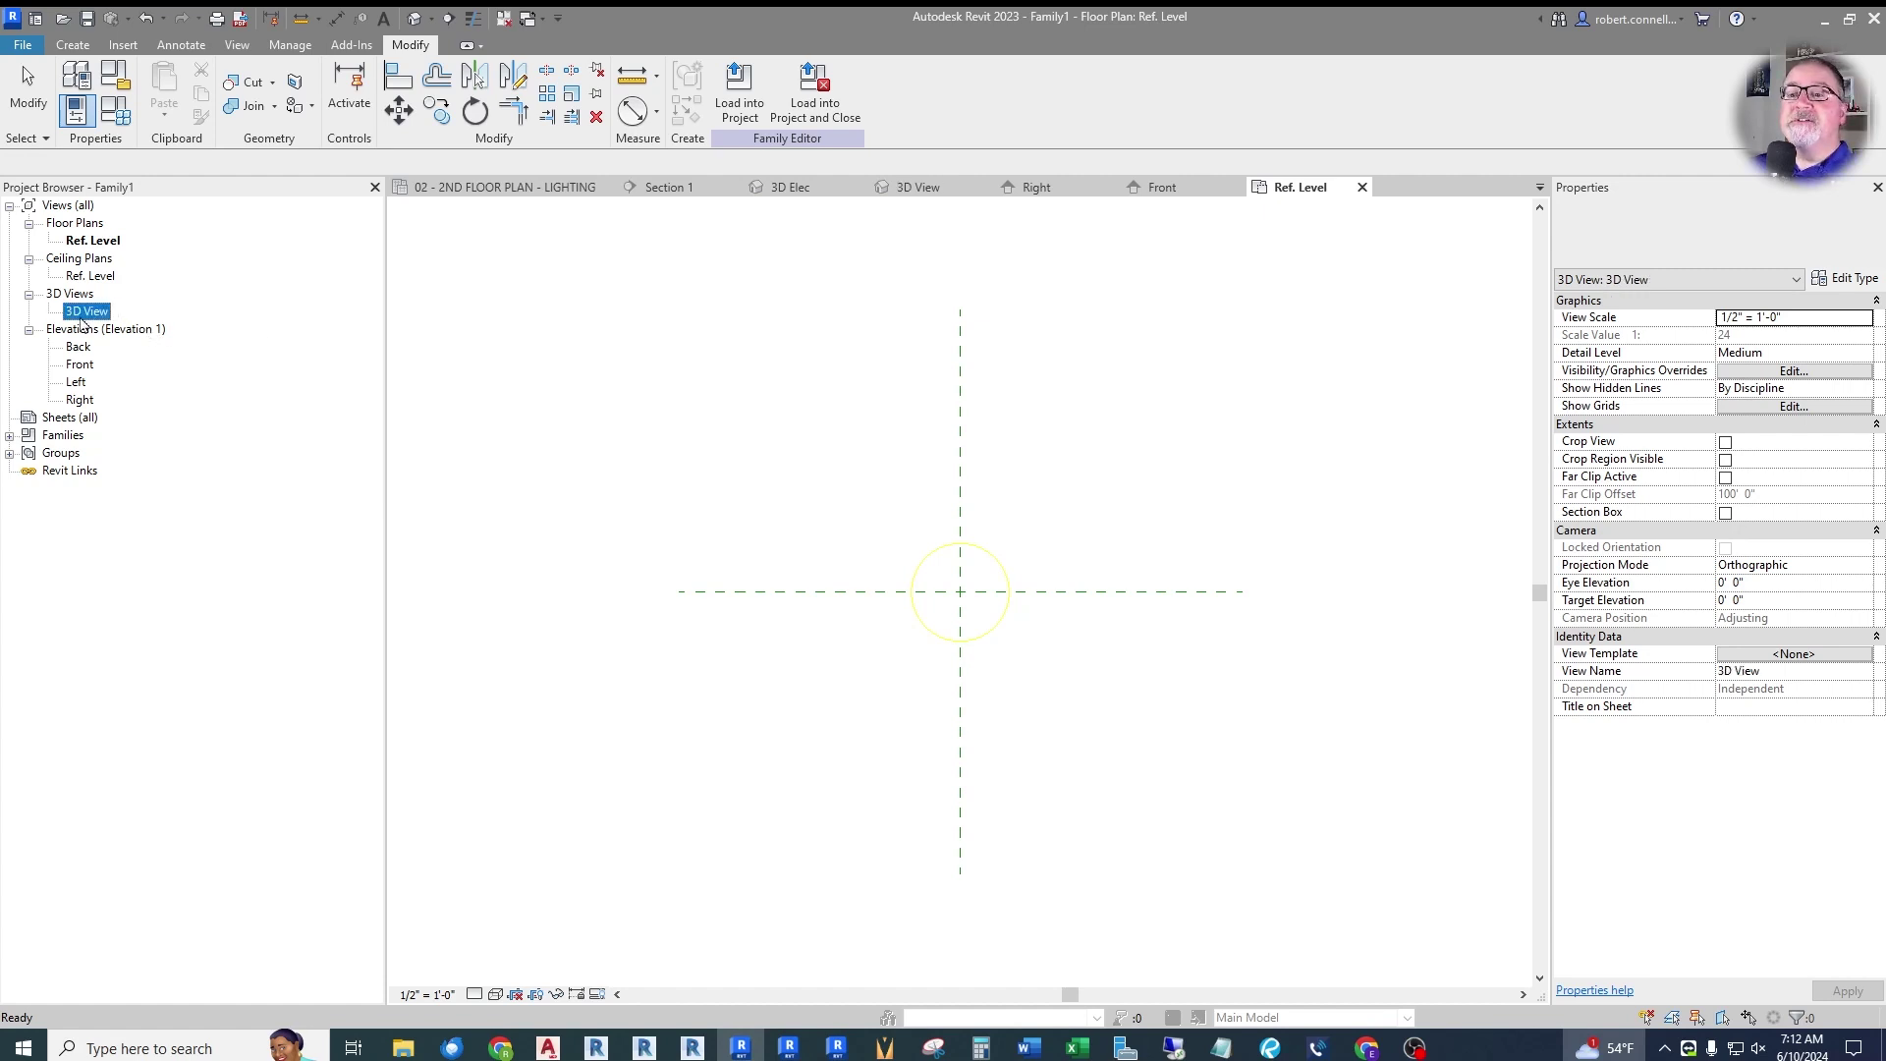
Set the light source's distribution to hemispherical from the 3D View.
double_click(83, 313)
scroll(674, 471, "down", 3)
left_click(1490, 244)
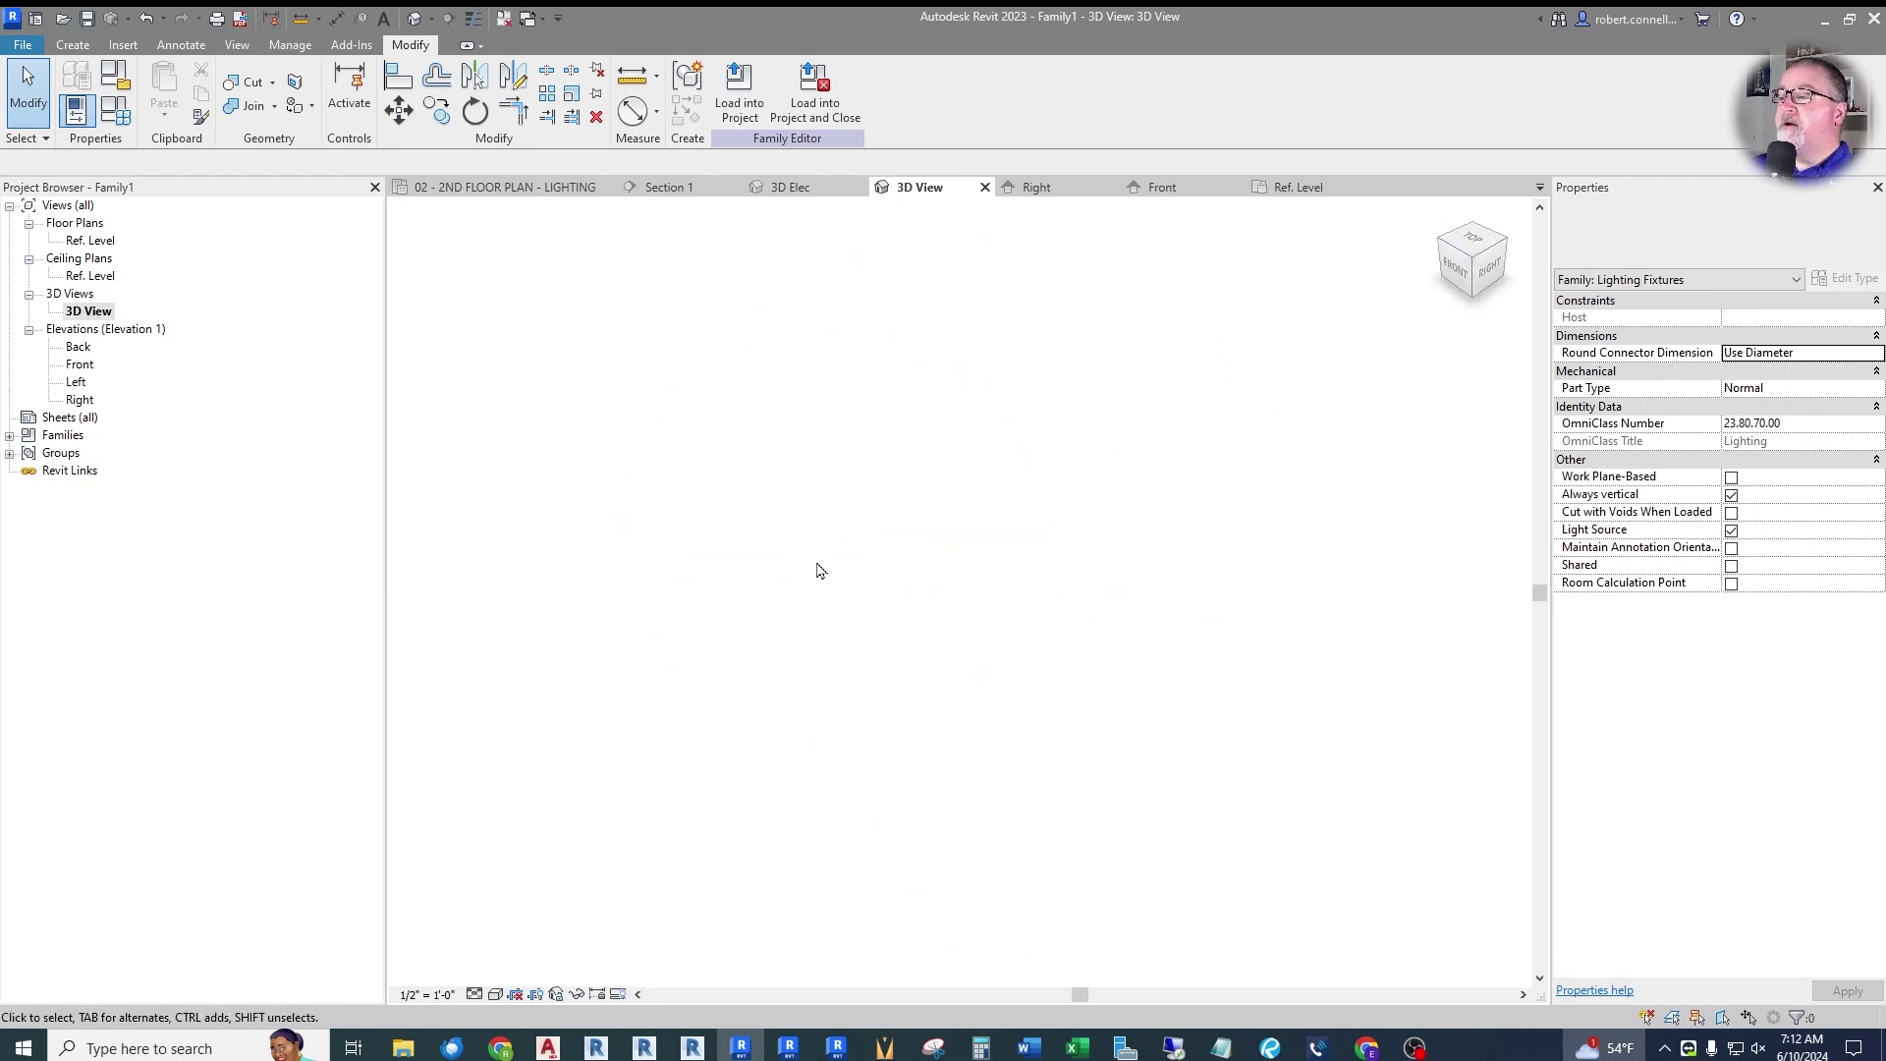
scroll(842, 589, "down", 4)
scroll(867, 581, "up", 2)
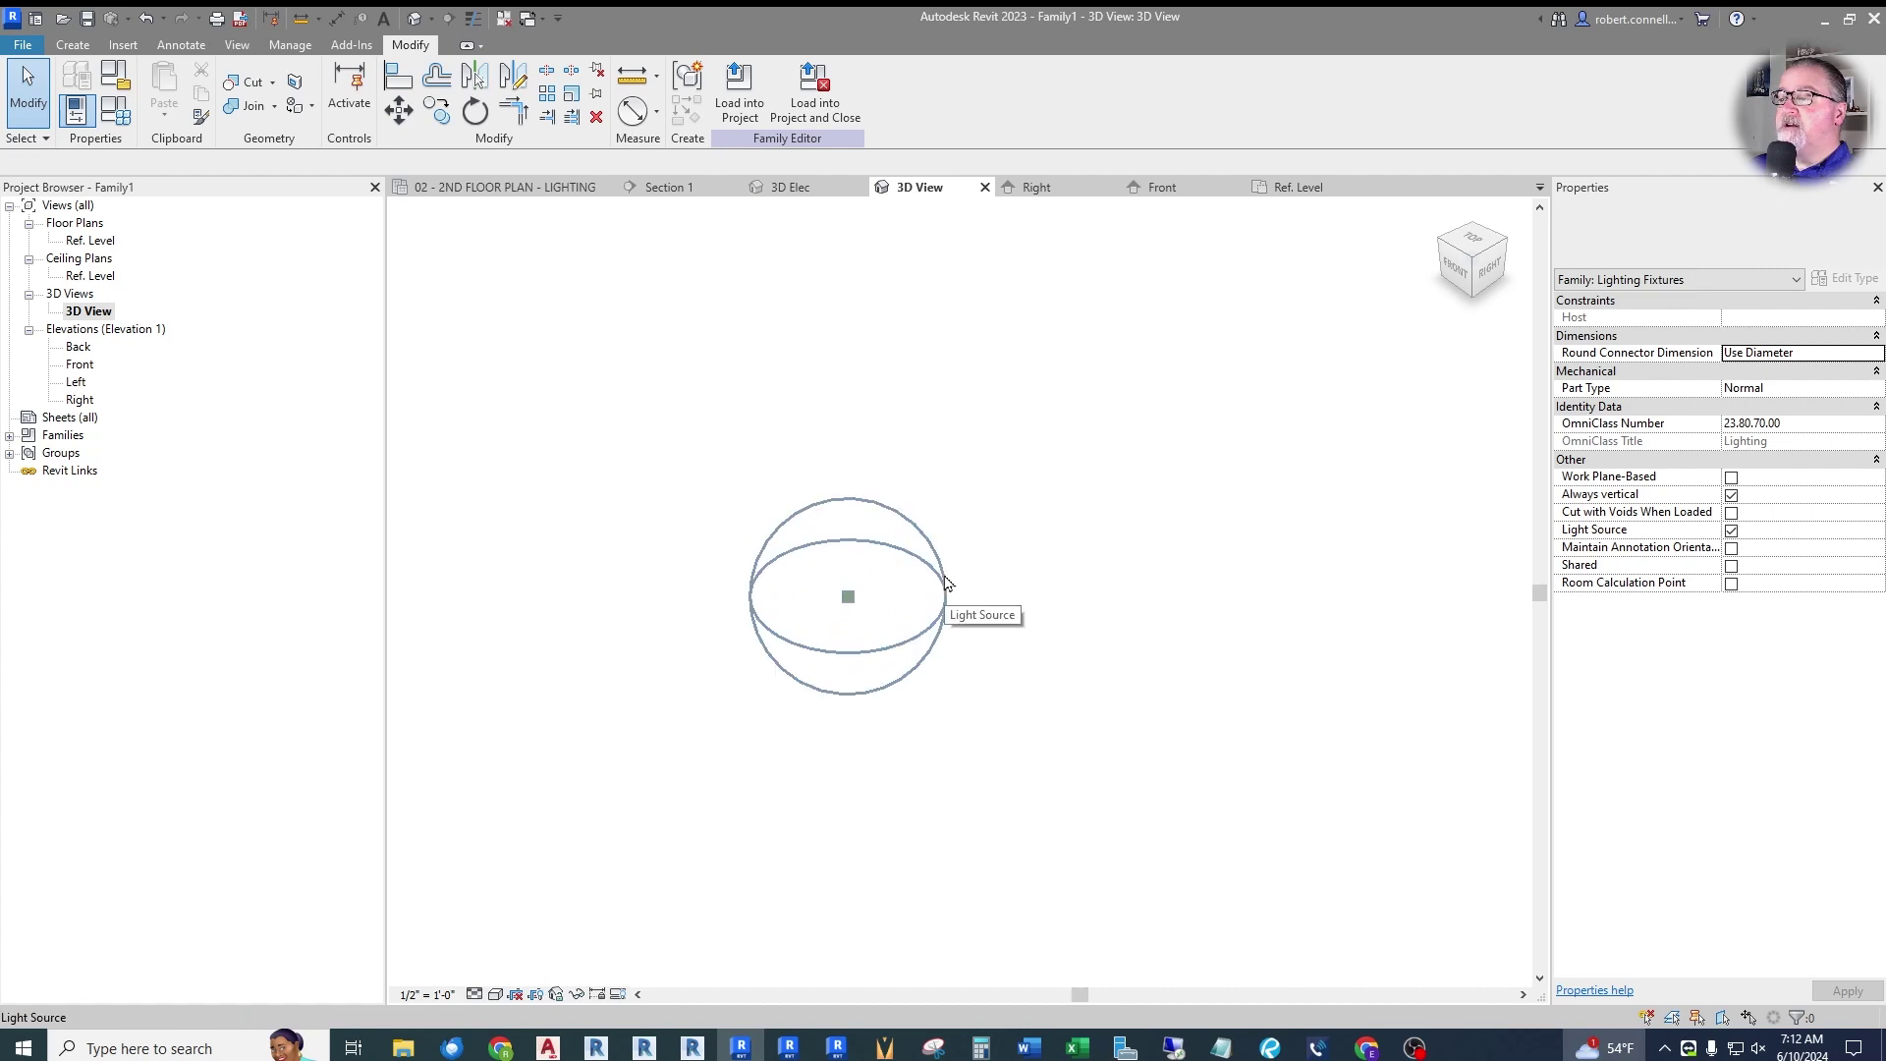
left_click(944, 584)
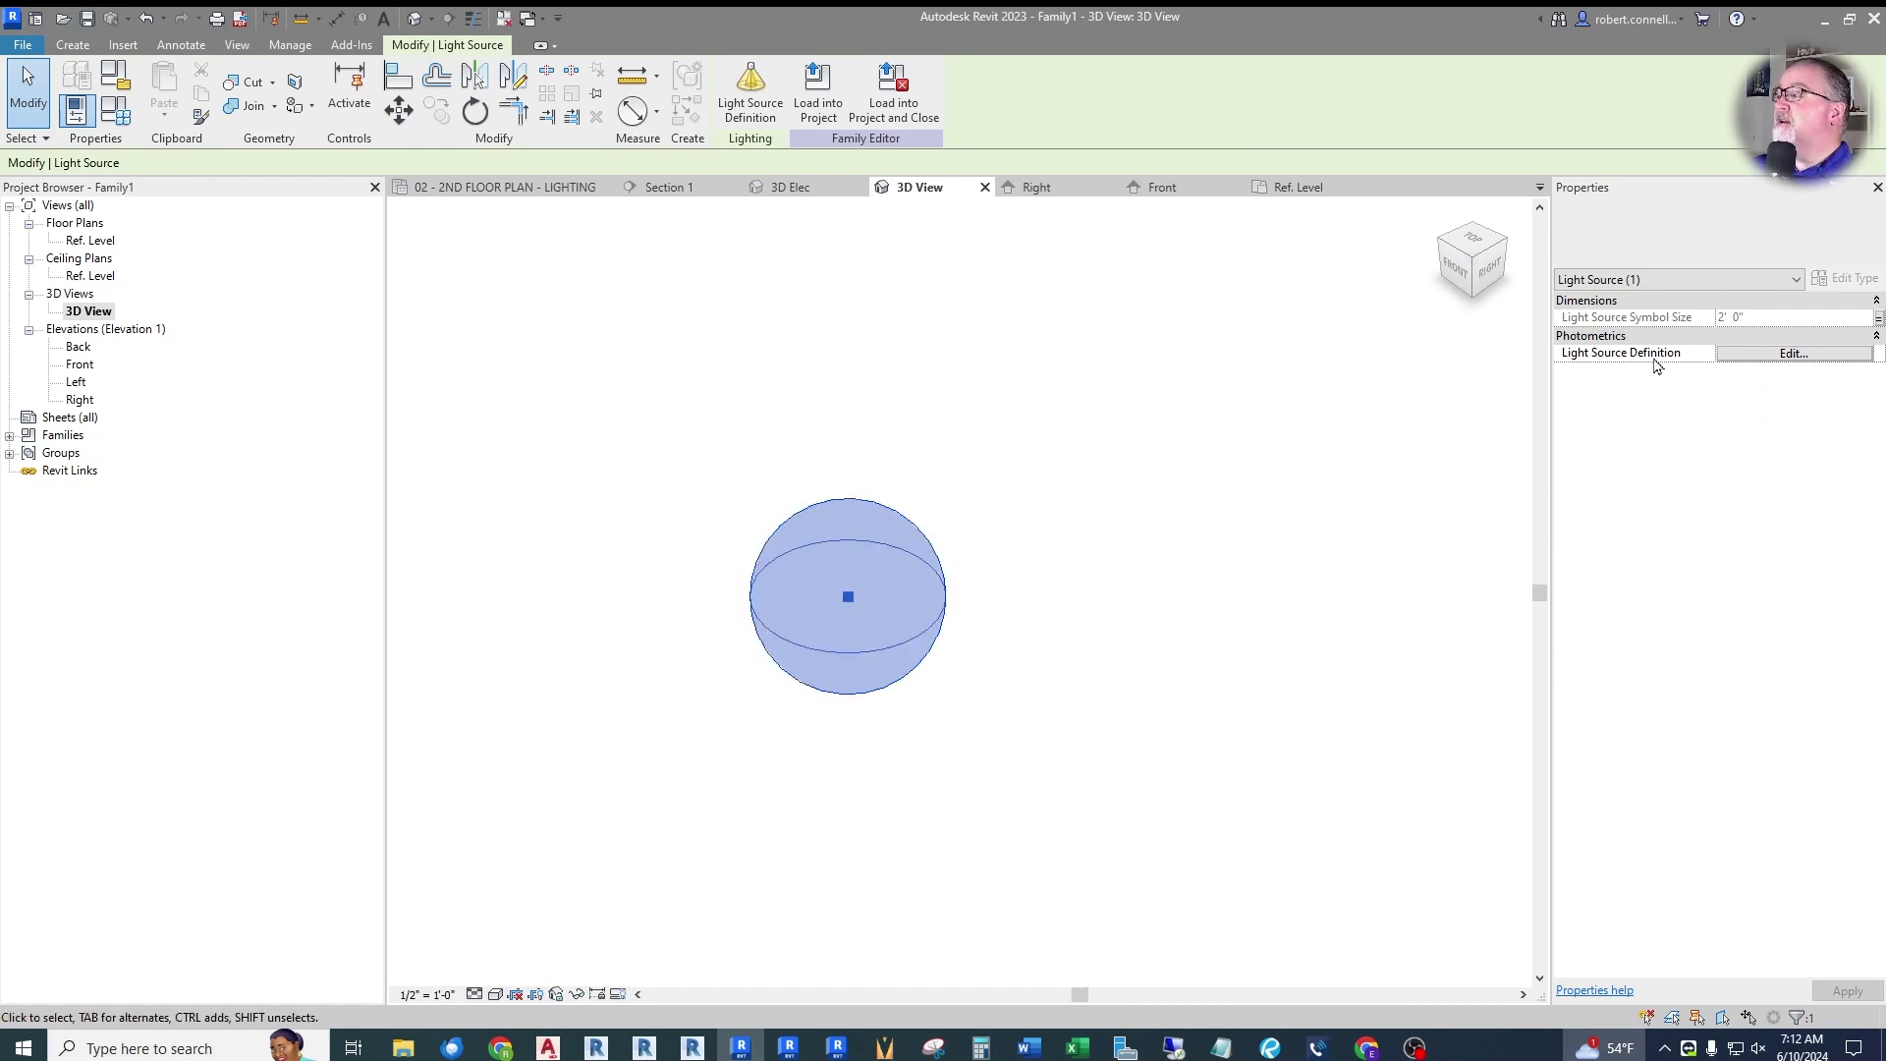
left_click(1776, 359)
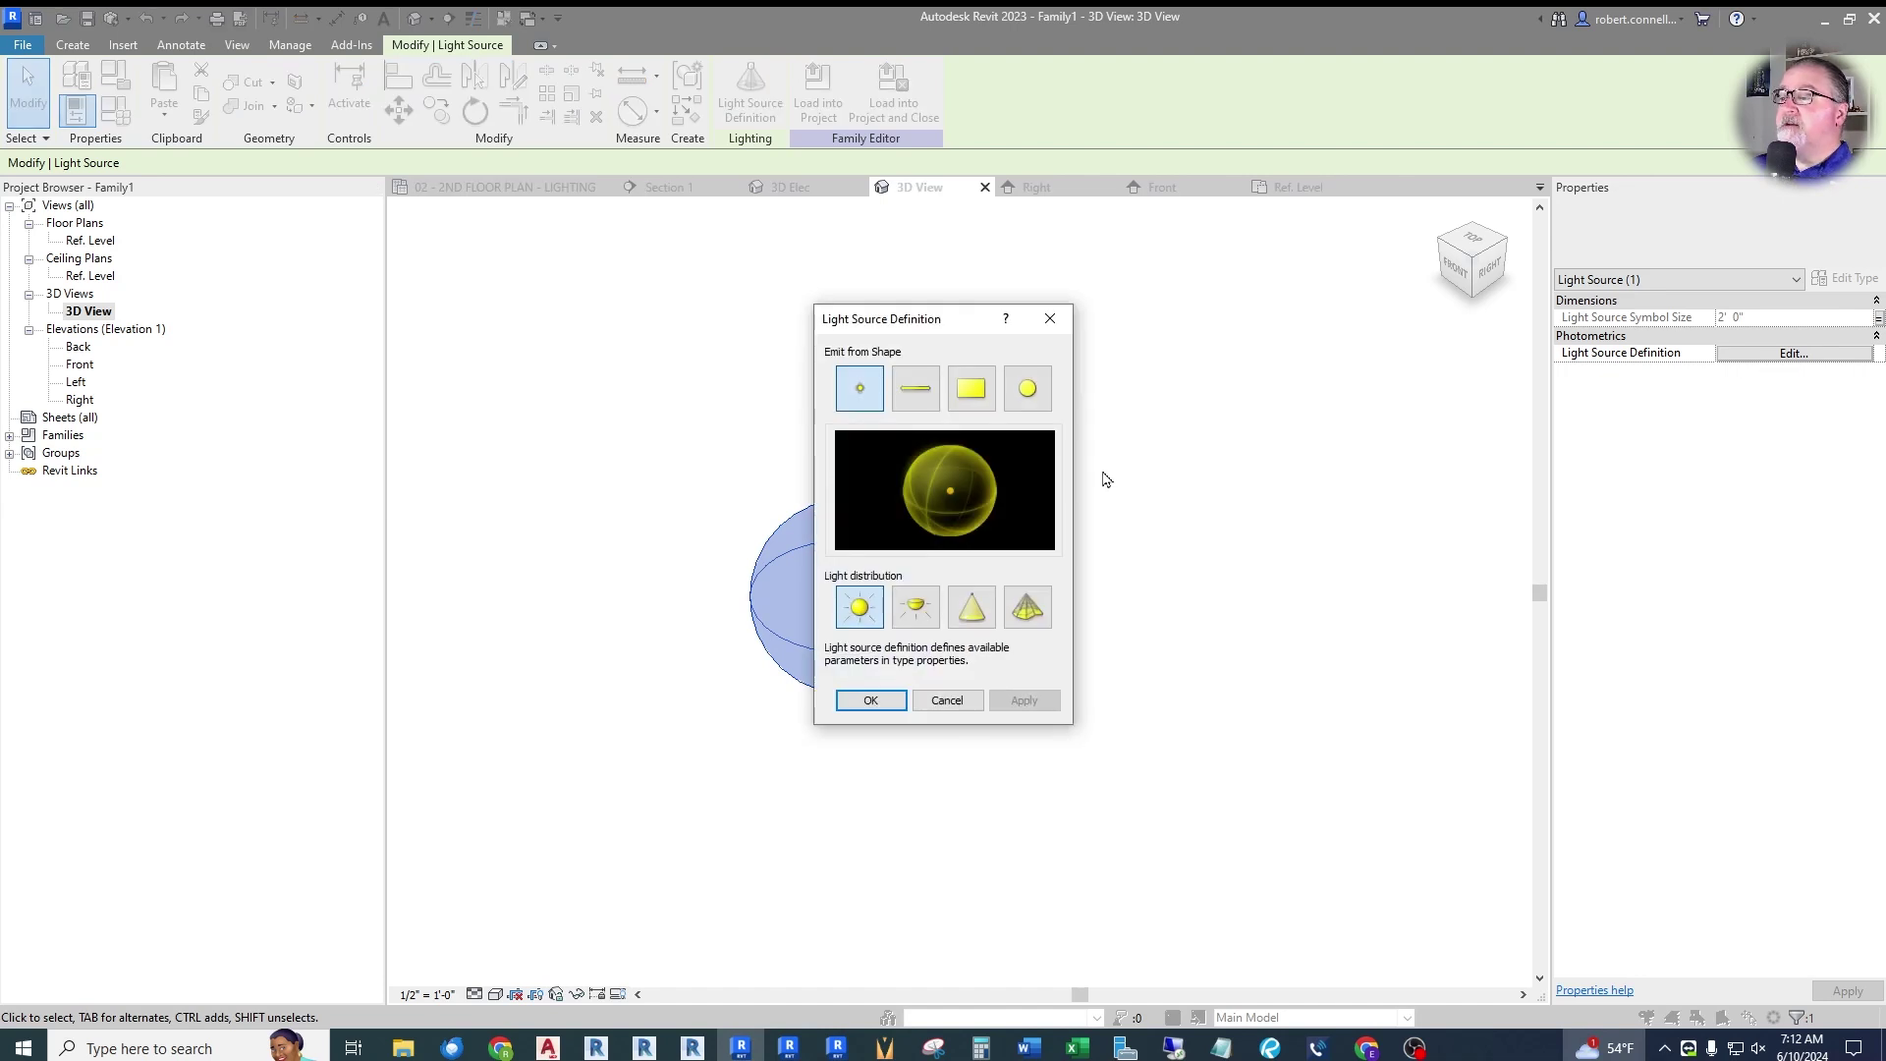
left_click(916, 607)
left_click(871, 700)
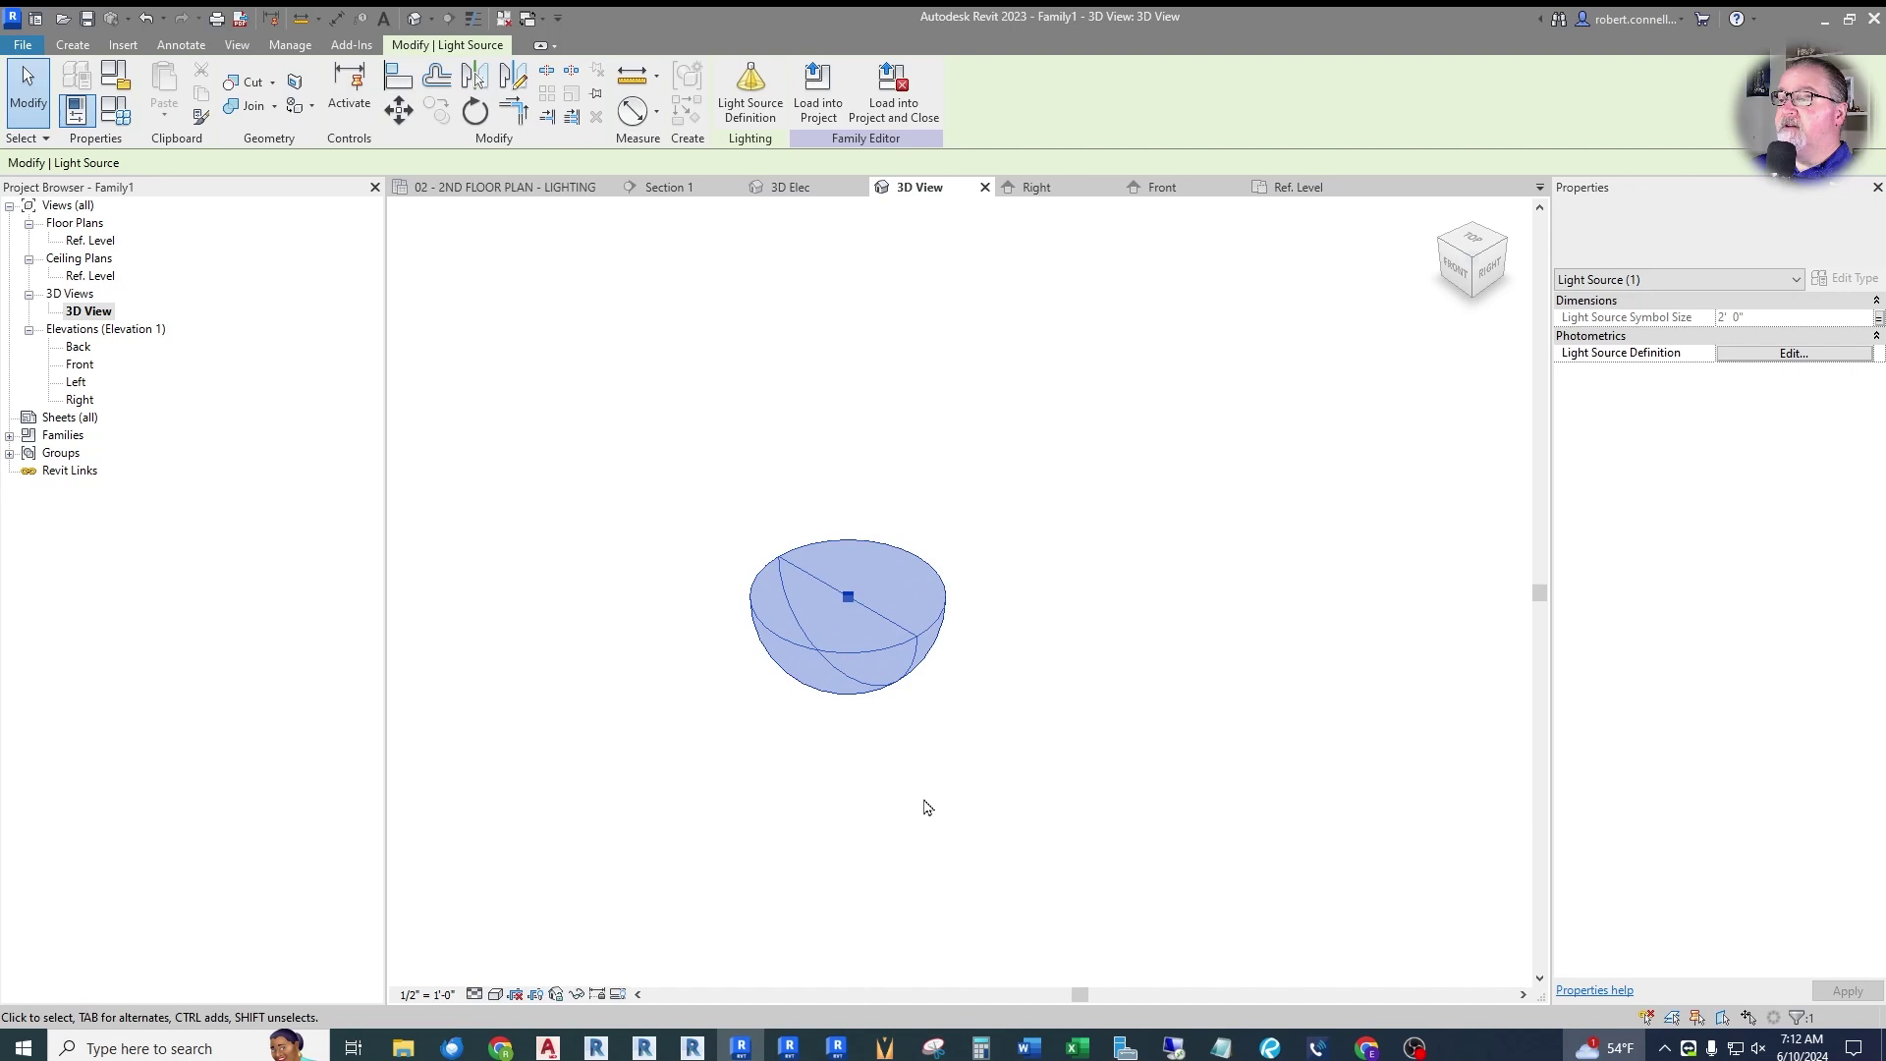
left_click(909, 688)
Move the Light Source Elevation reference plane to just below Ref. Level in the Front elevation, and check the light source in plan.
key("ctrl+Tab")
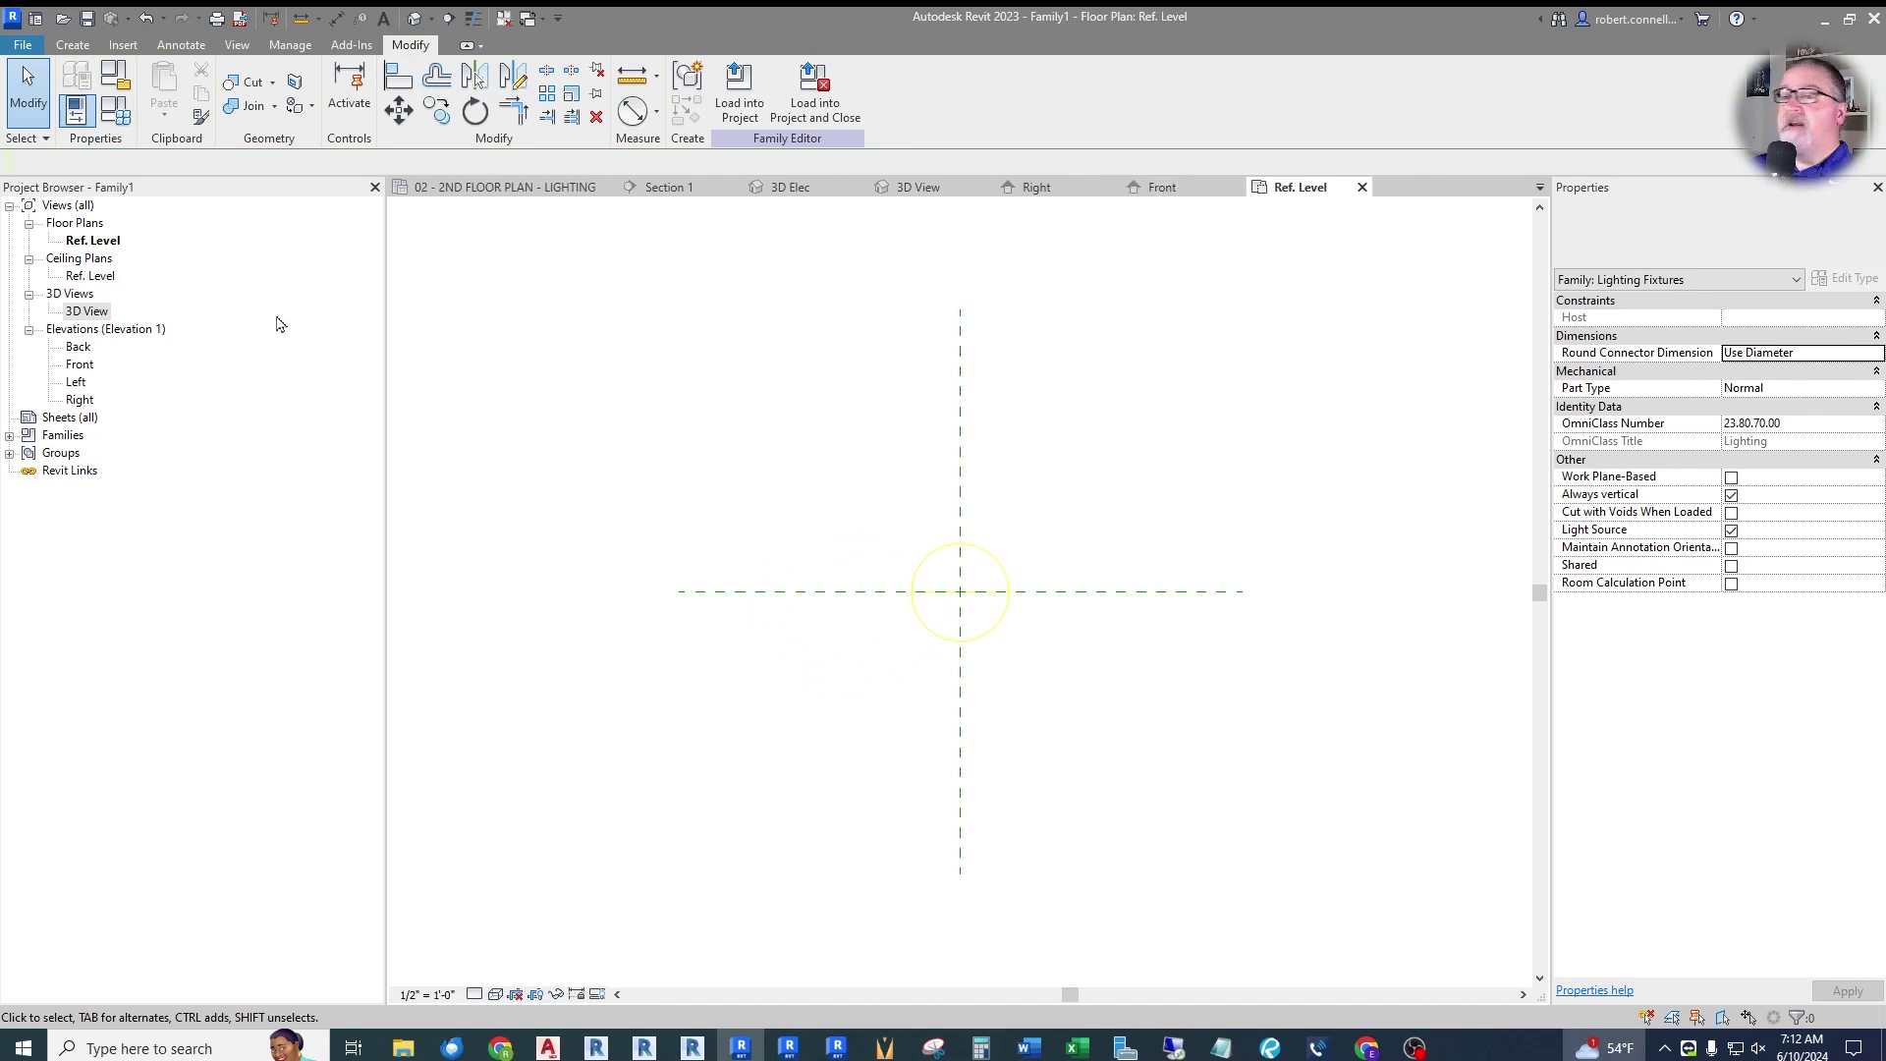
double_click(81, 367)
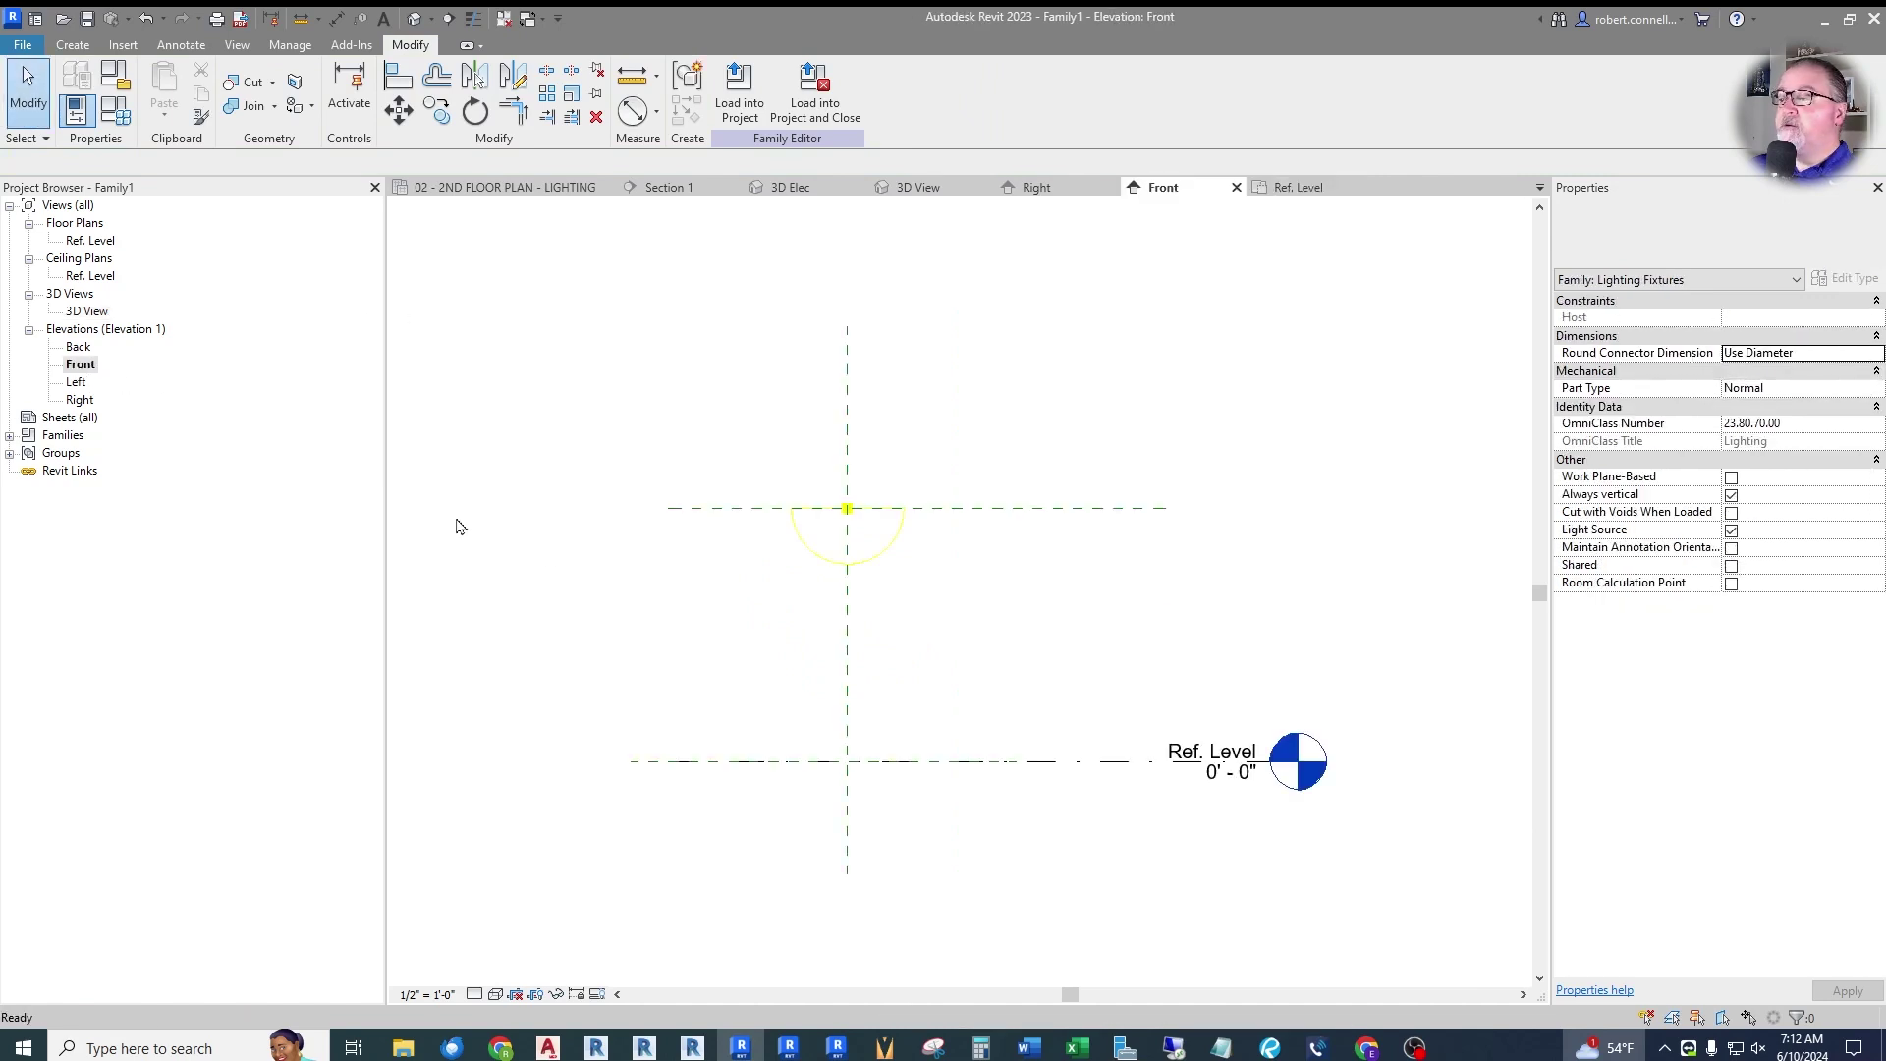
scroll(473, 604, "up", 1)
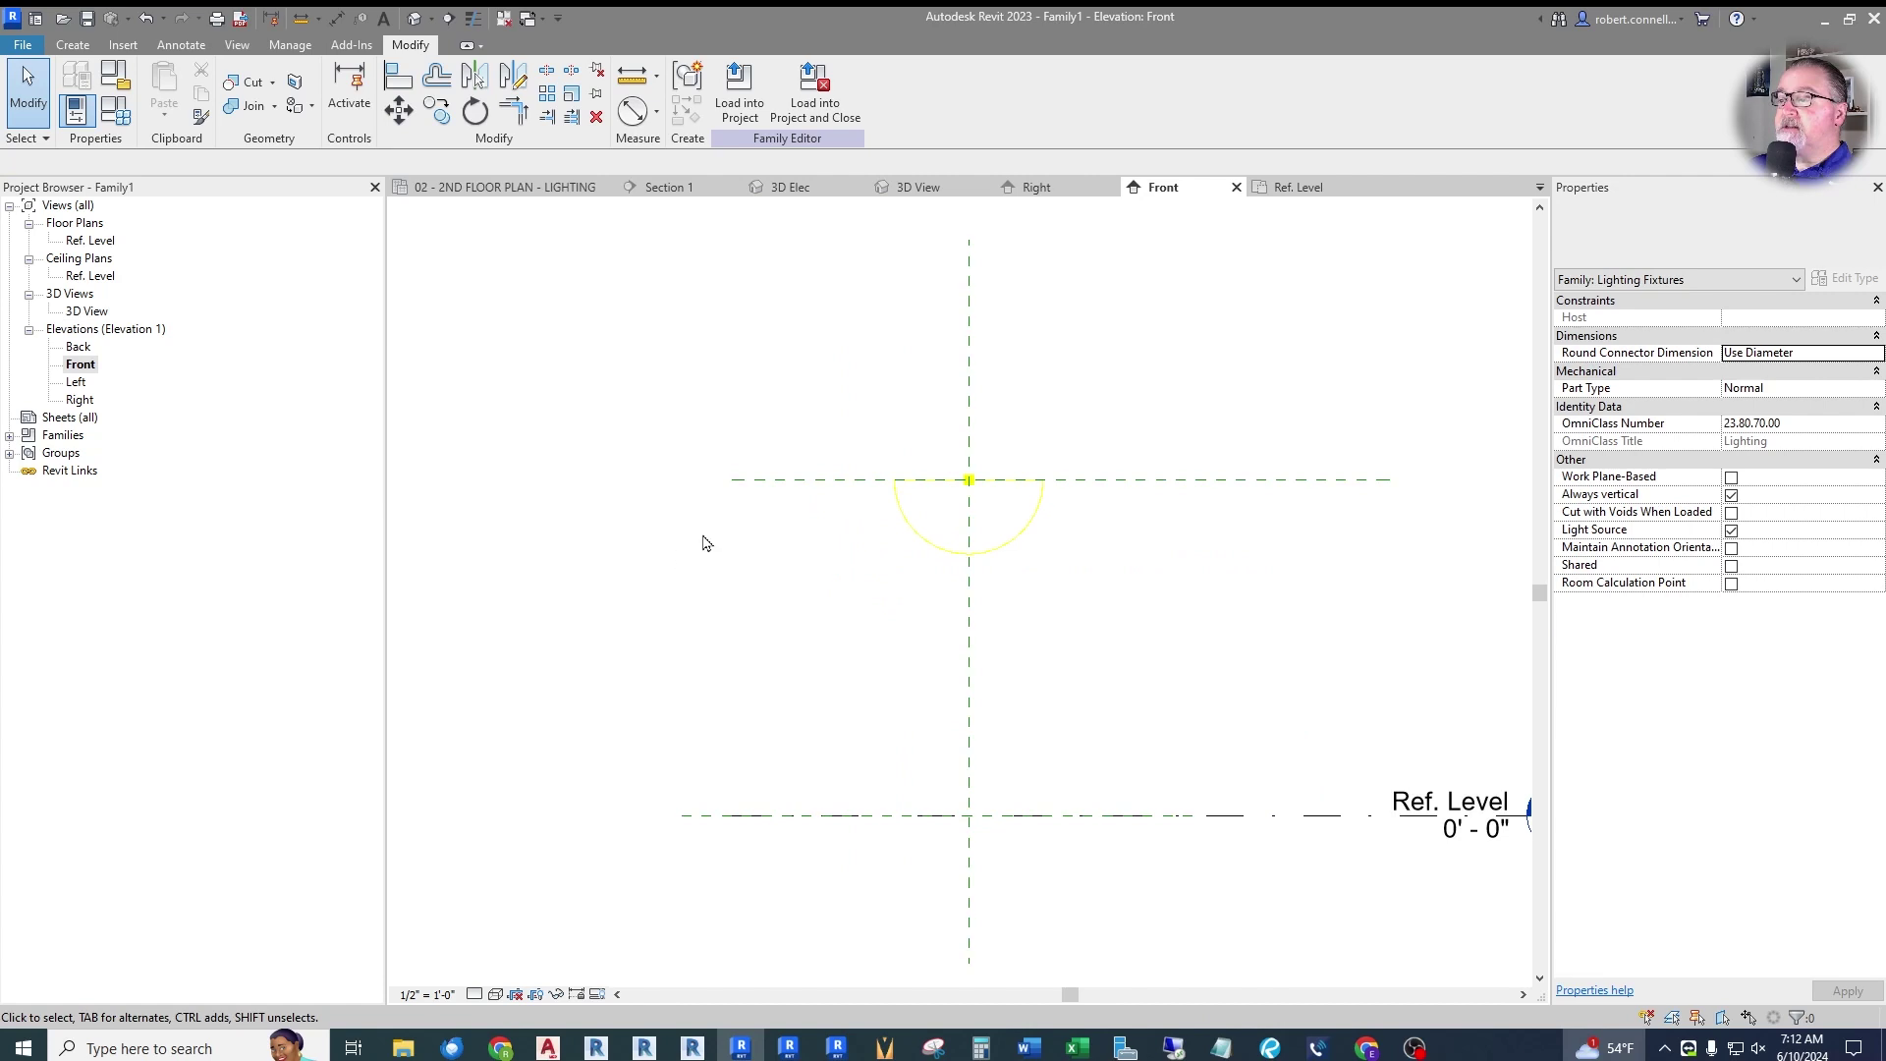
scroll(638, 520, "down", 1)
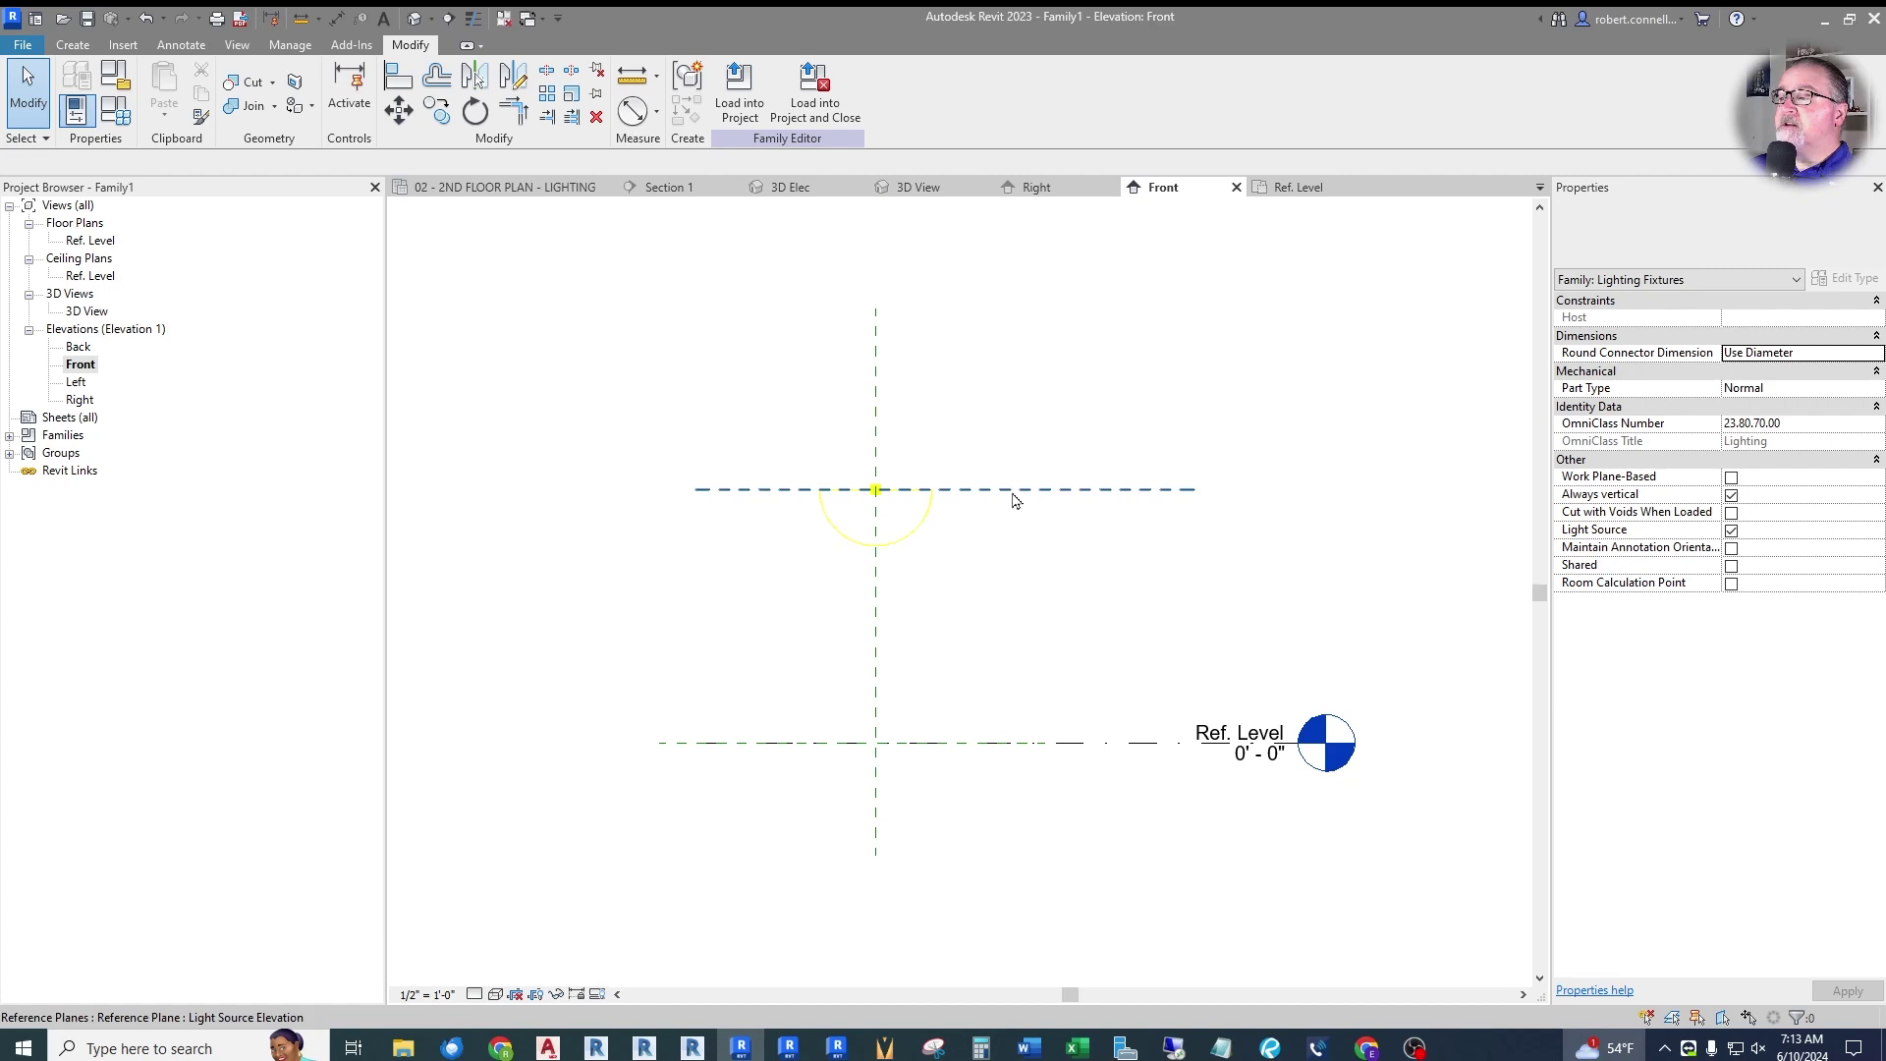
left_click_drag(1014, 500, 1022, 794, "ctrl")
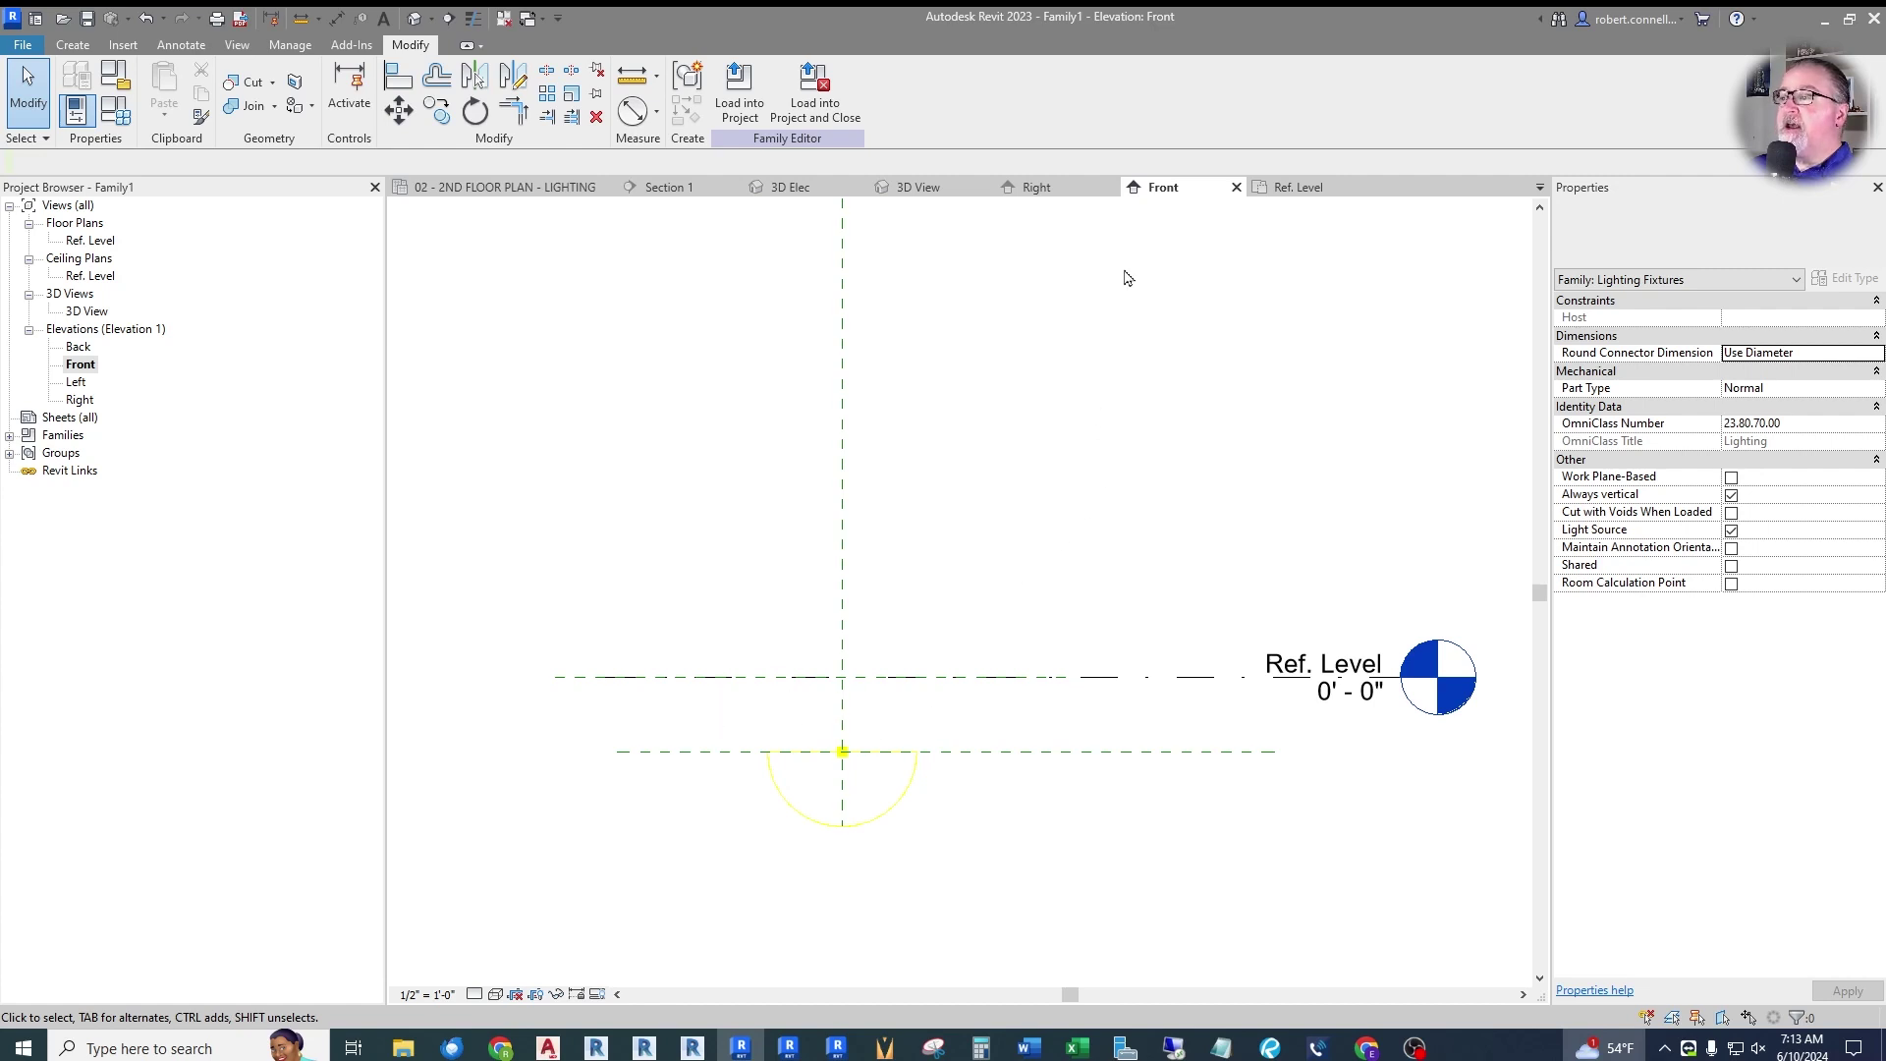
left_click(1299, 187)
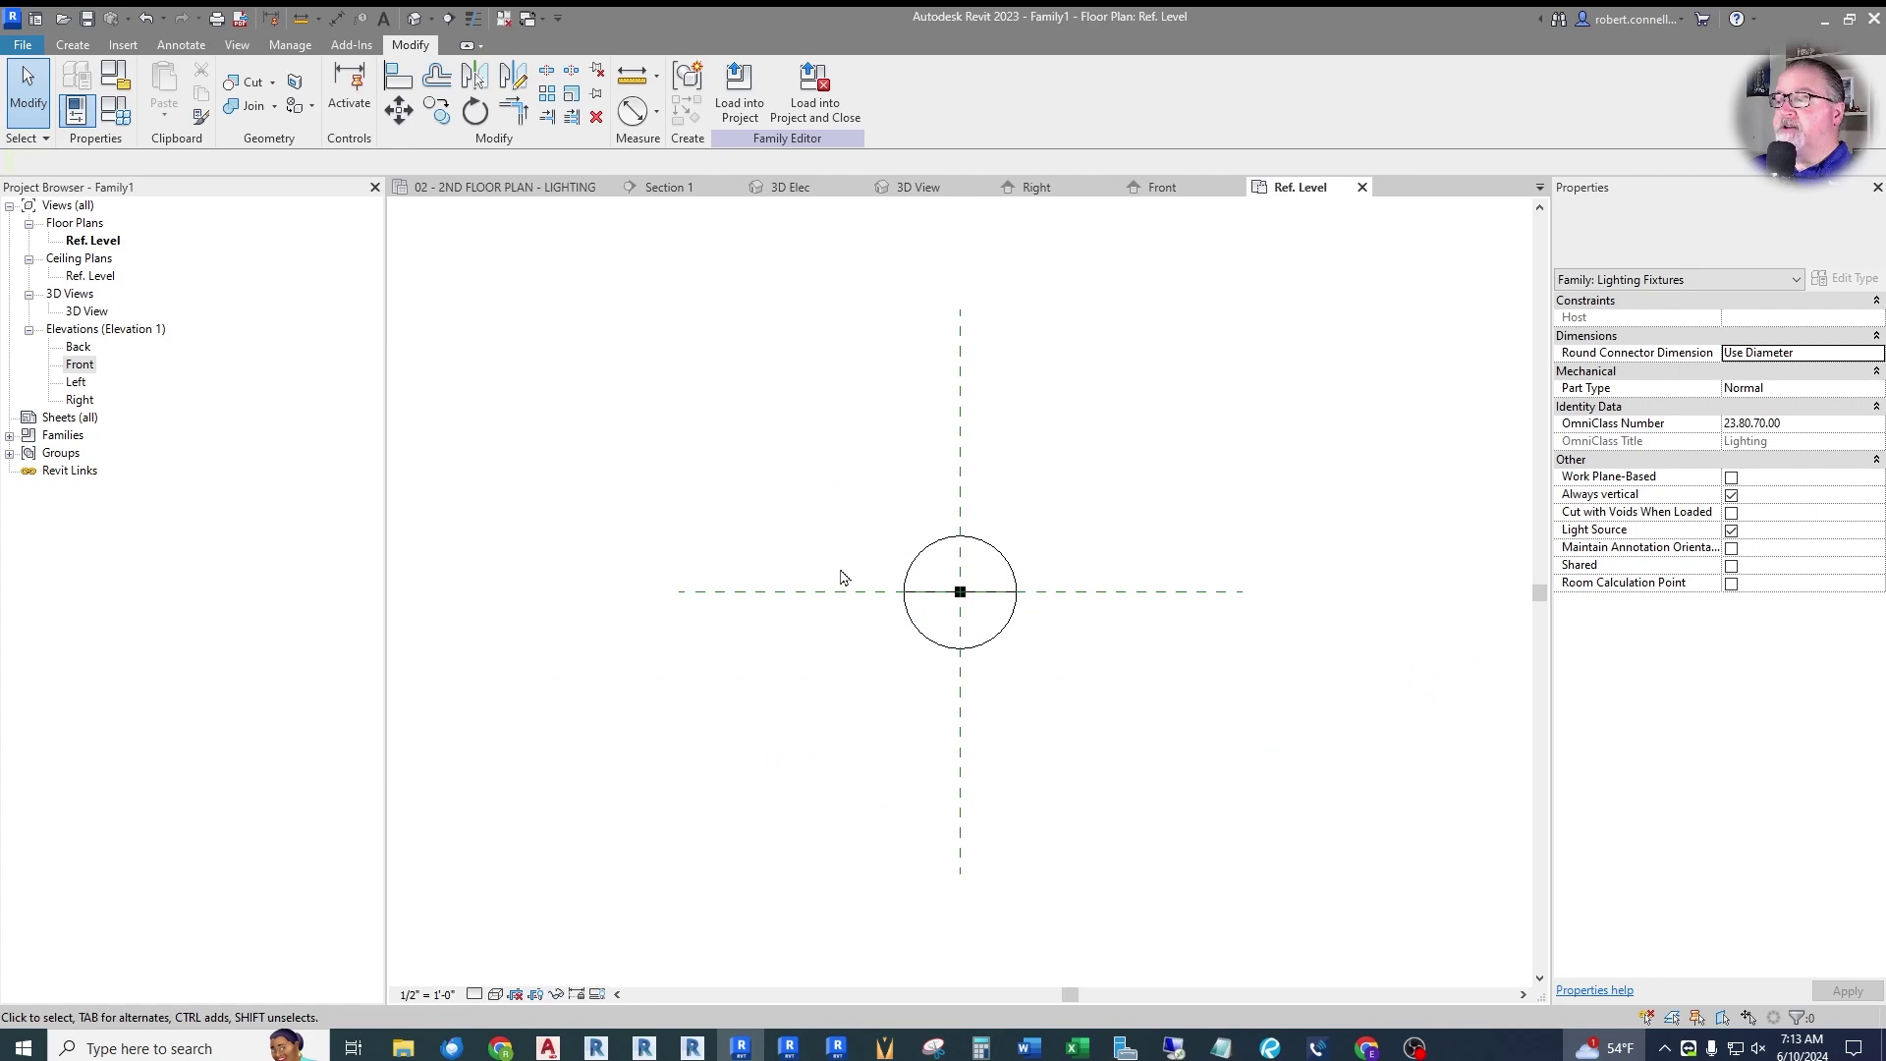
left_click(1183, 196)
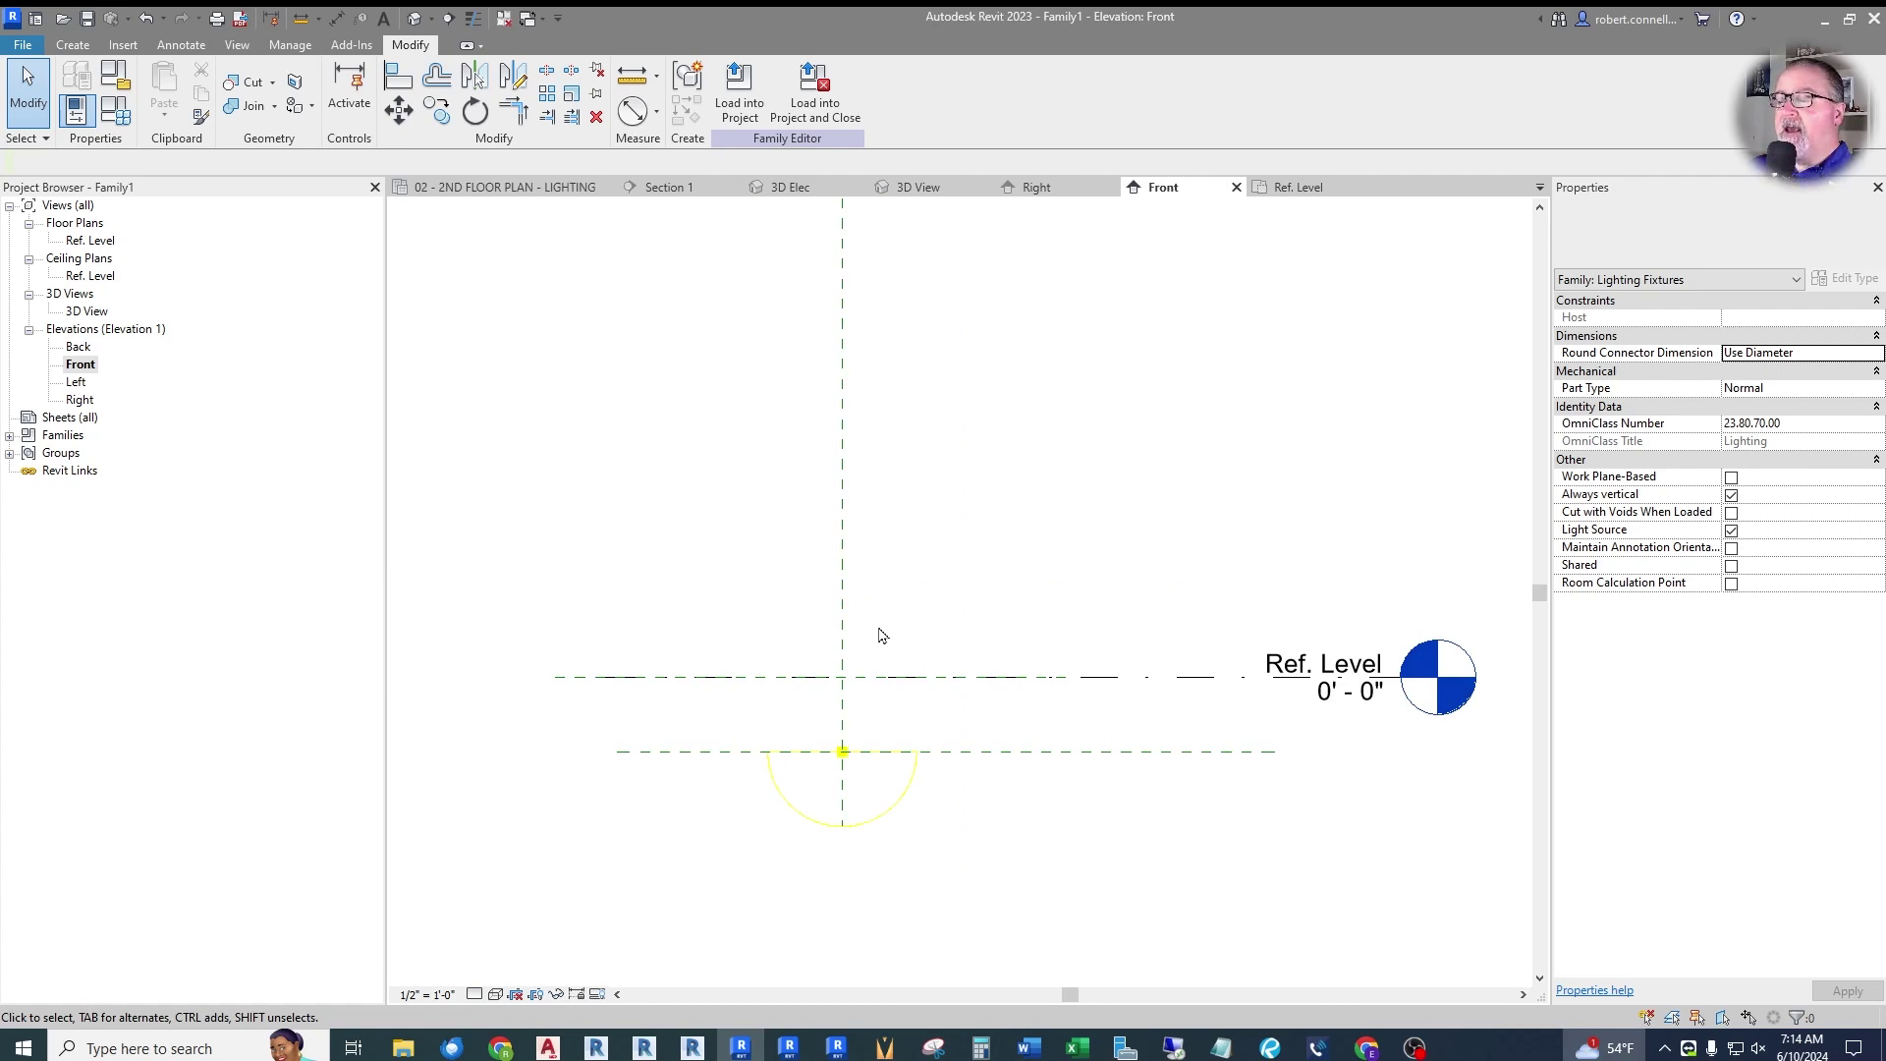
Draw a reference line about 3'-10" long at 20° above Ref. Level, starting where Ref. Level meets the vertical light source axis.
left_click(73, 46)
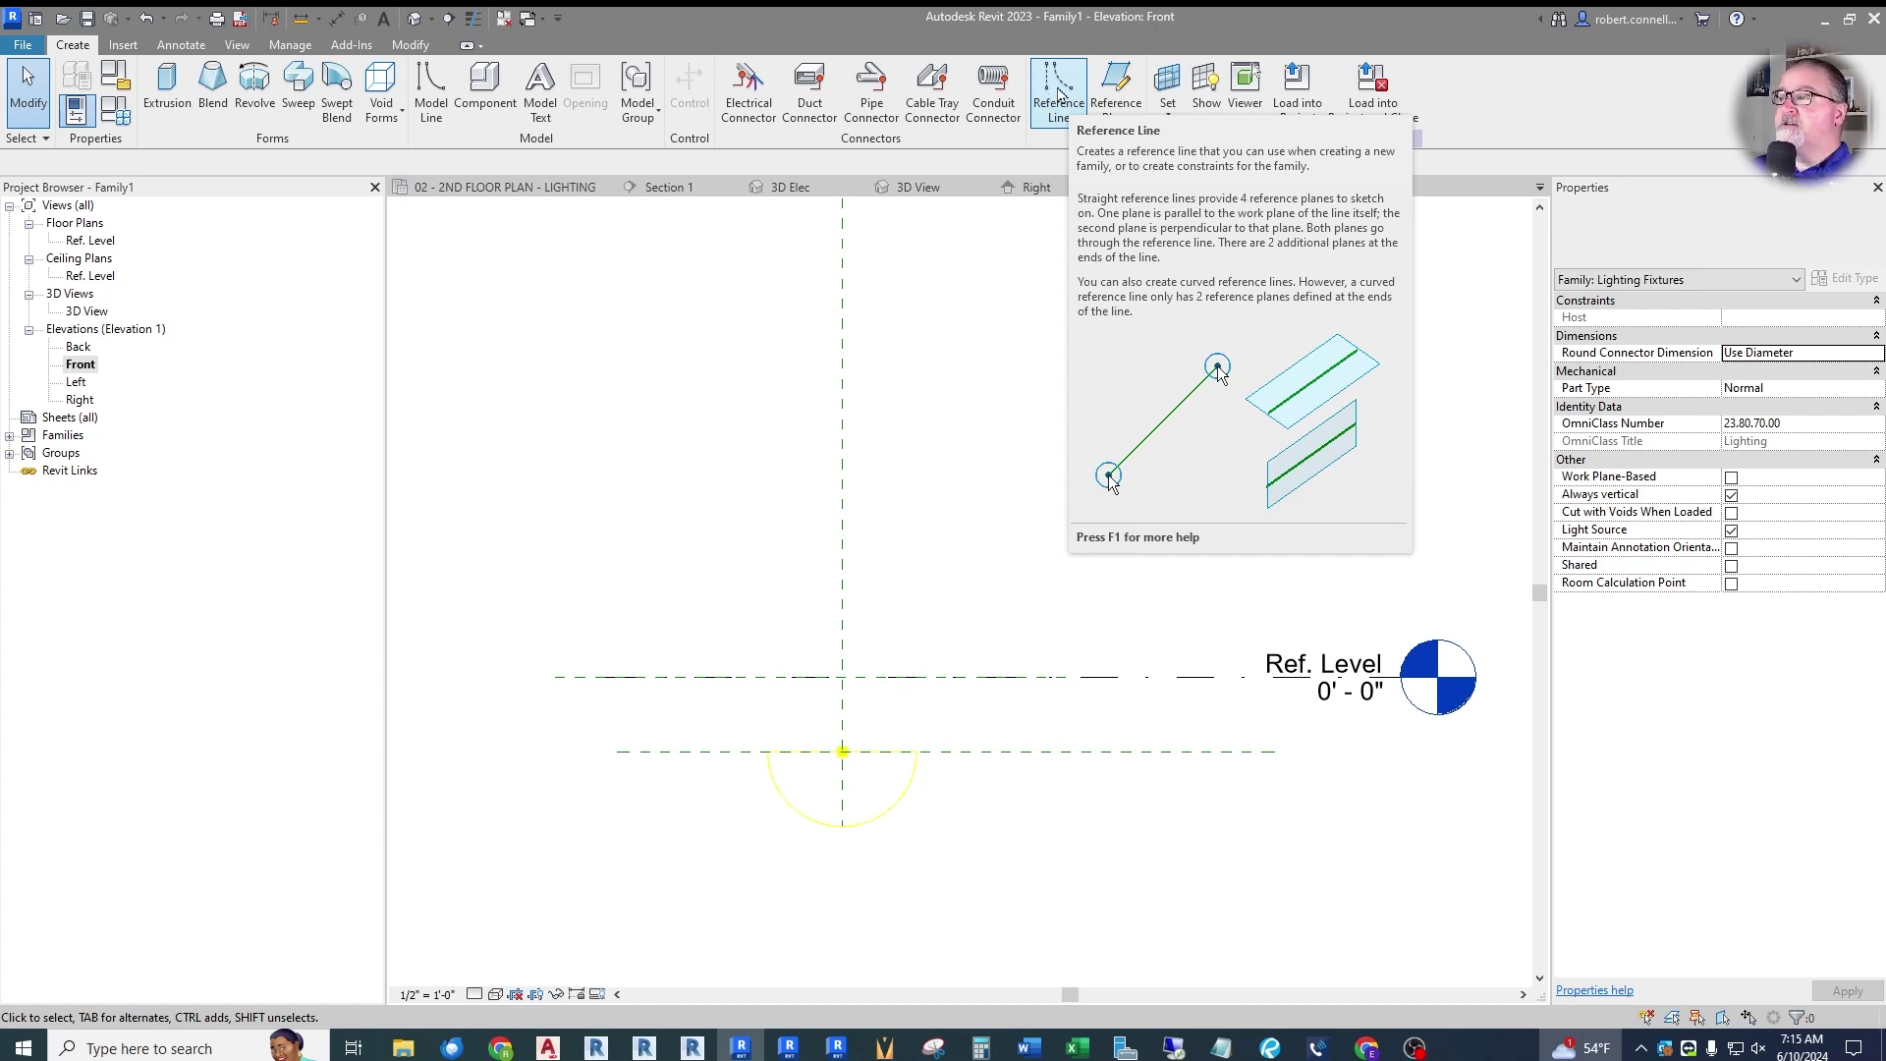
left_click(1060, 94)
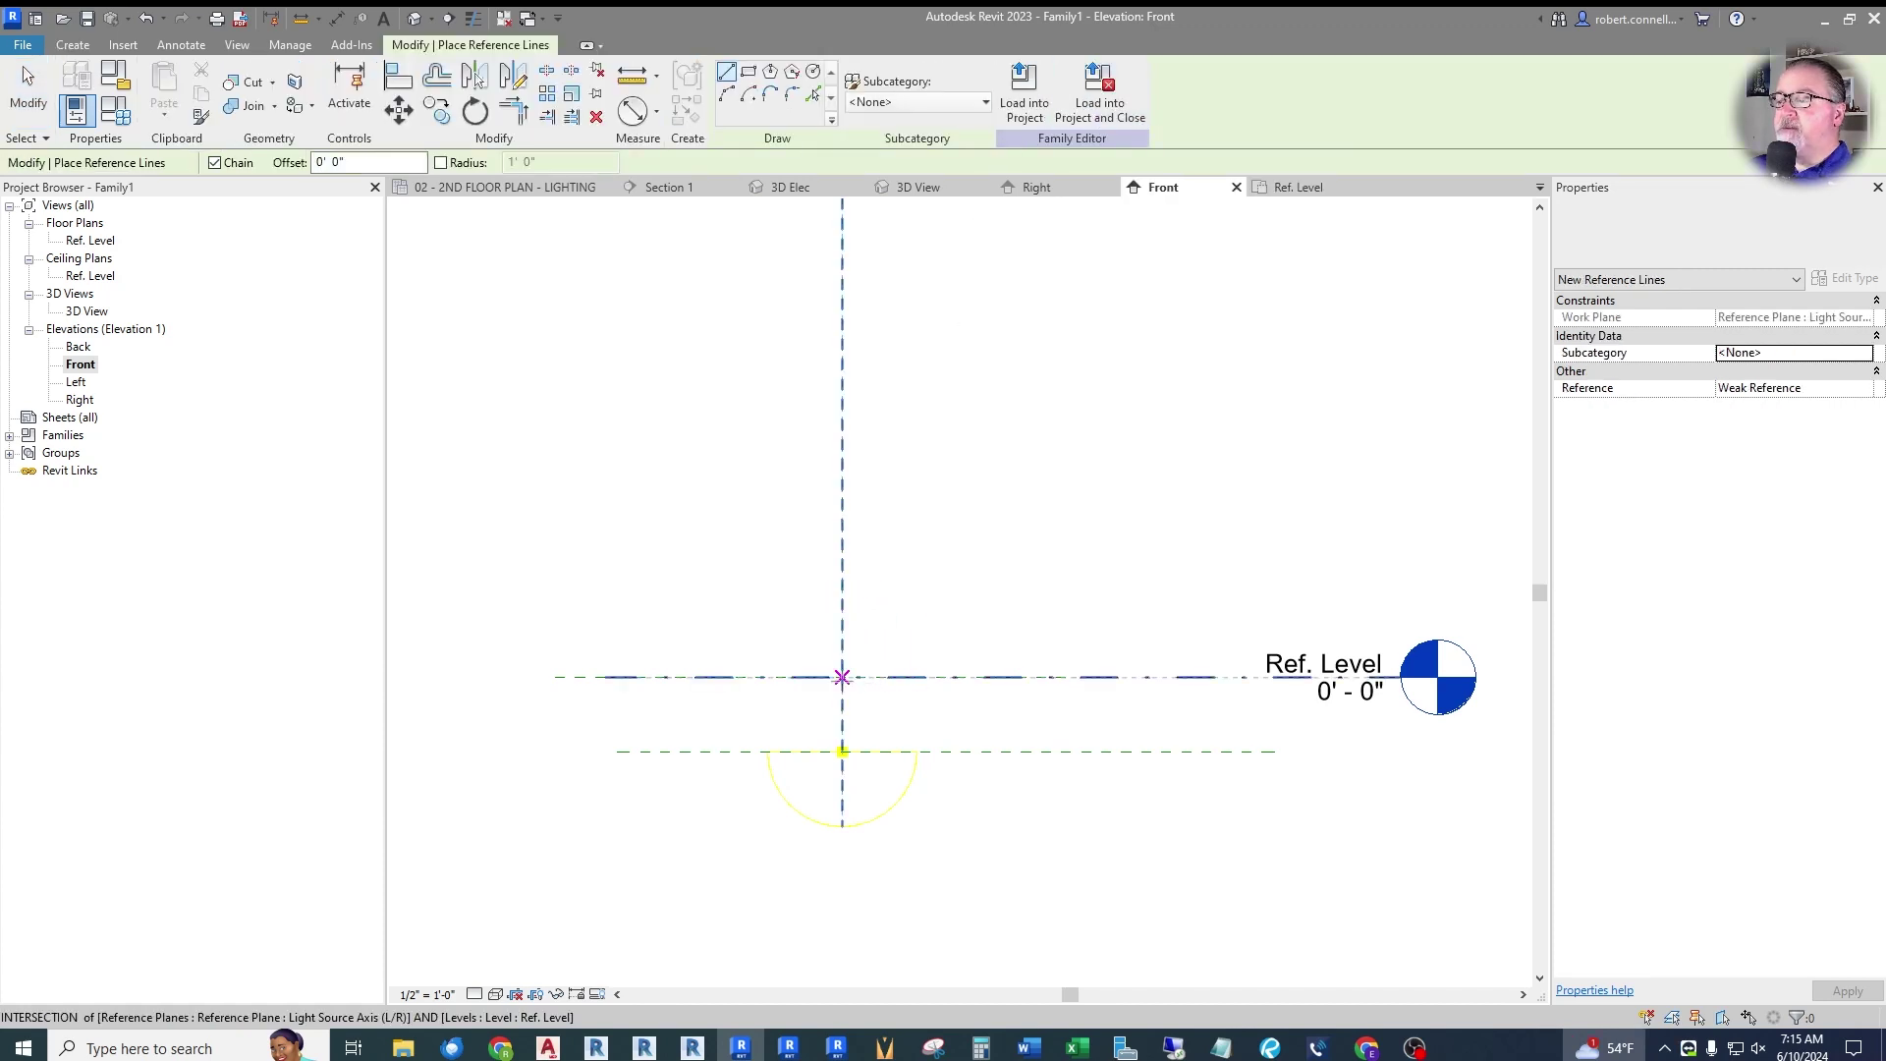
scroll(843, 650, "up", 3)
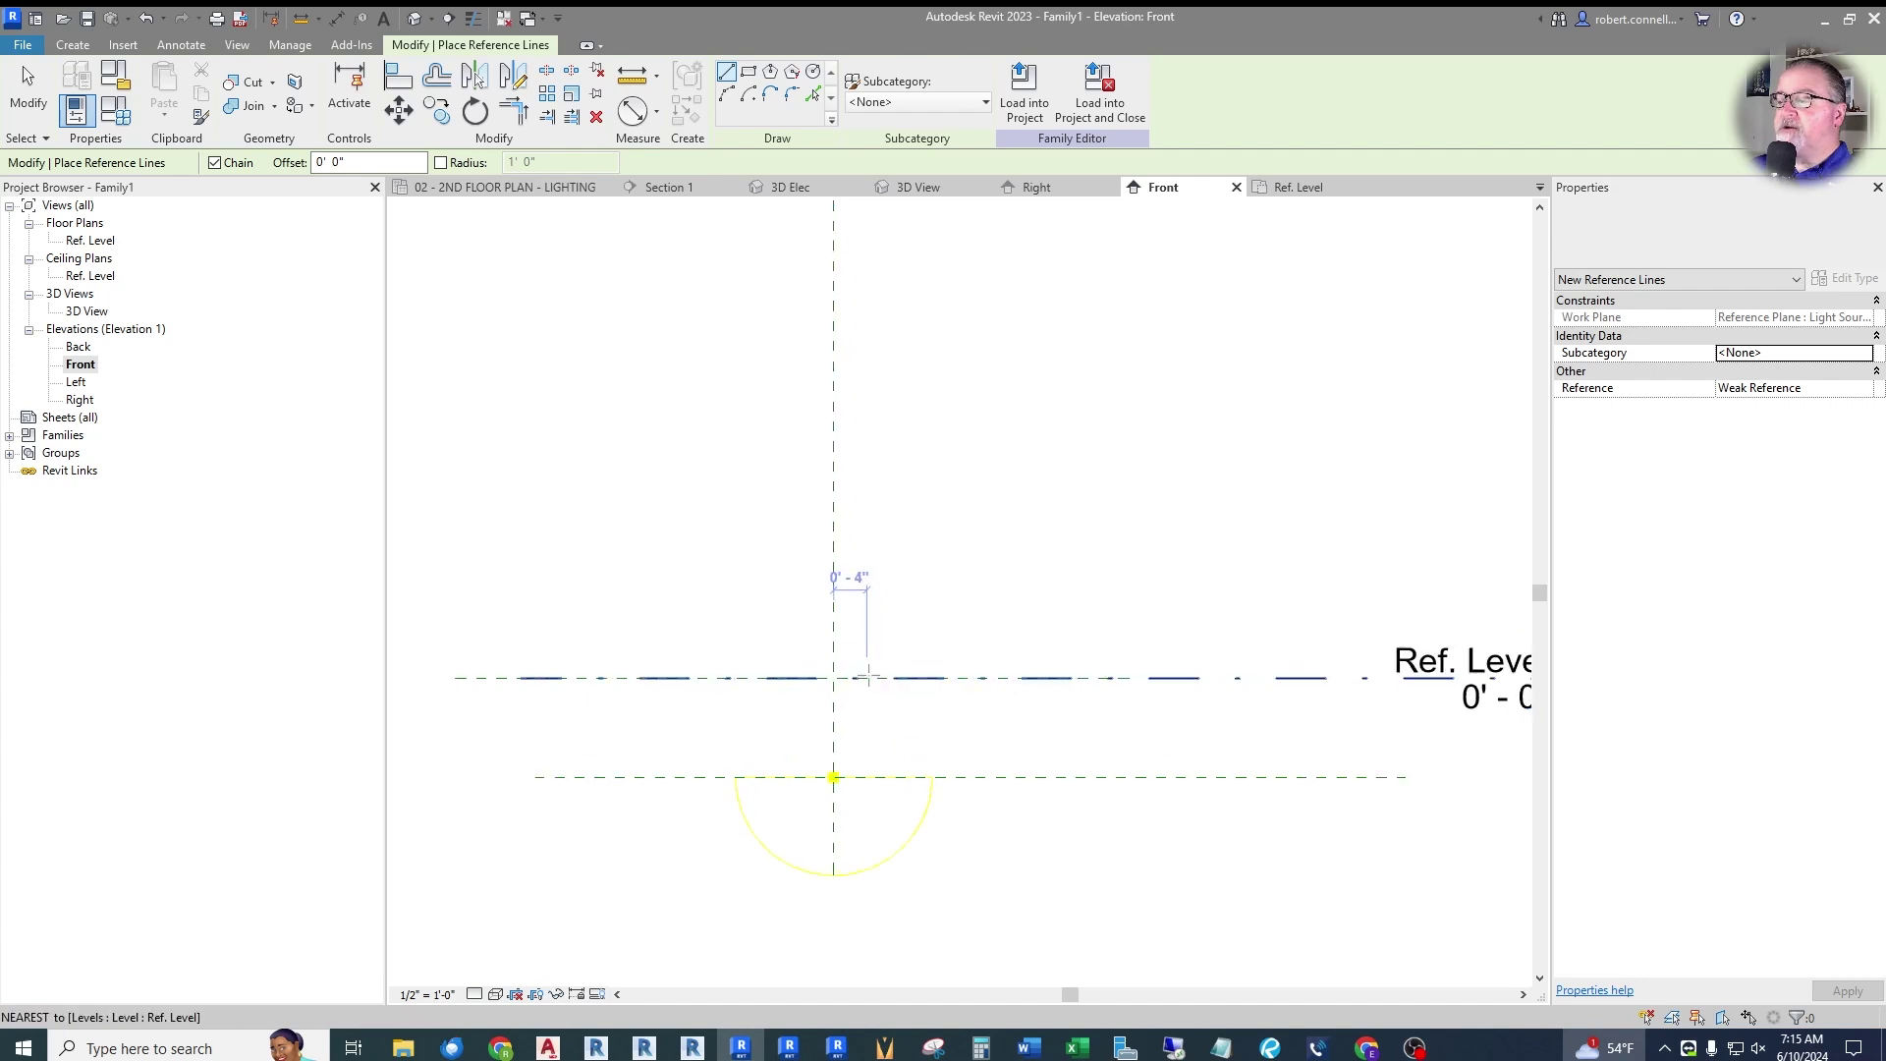
scroll(994, 757, "down", 1)
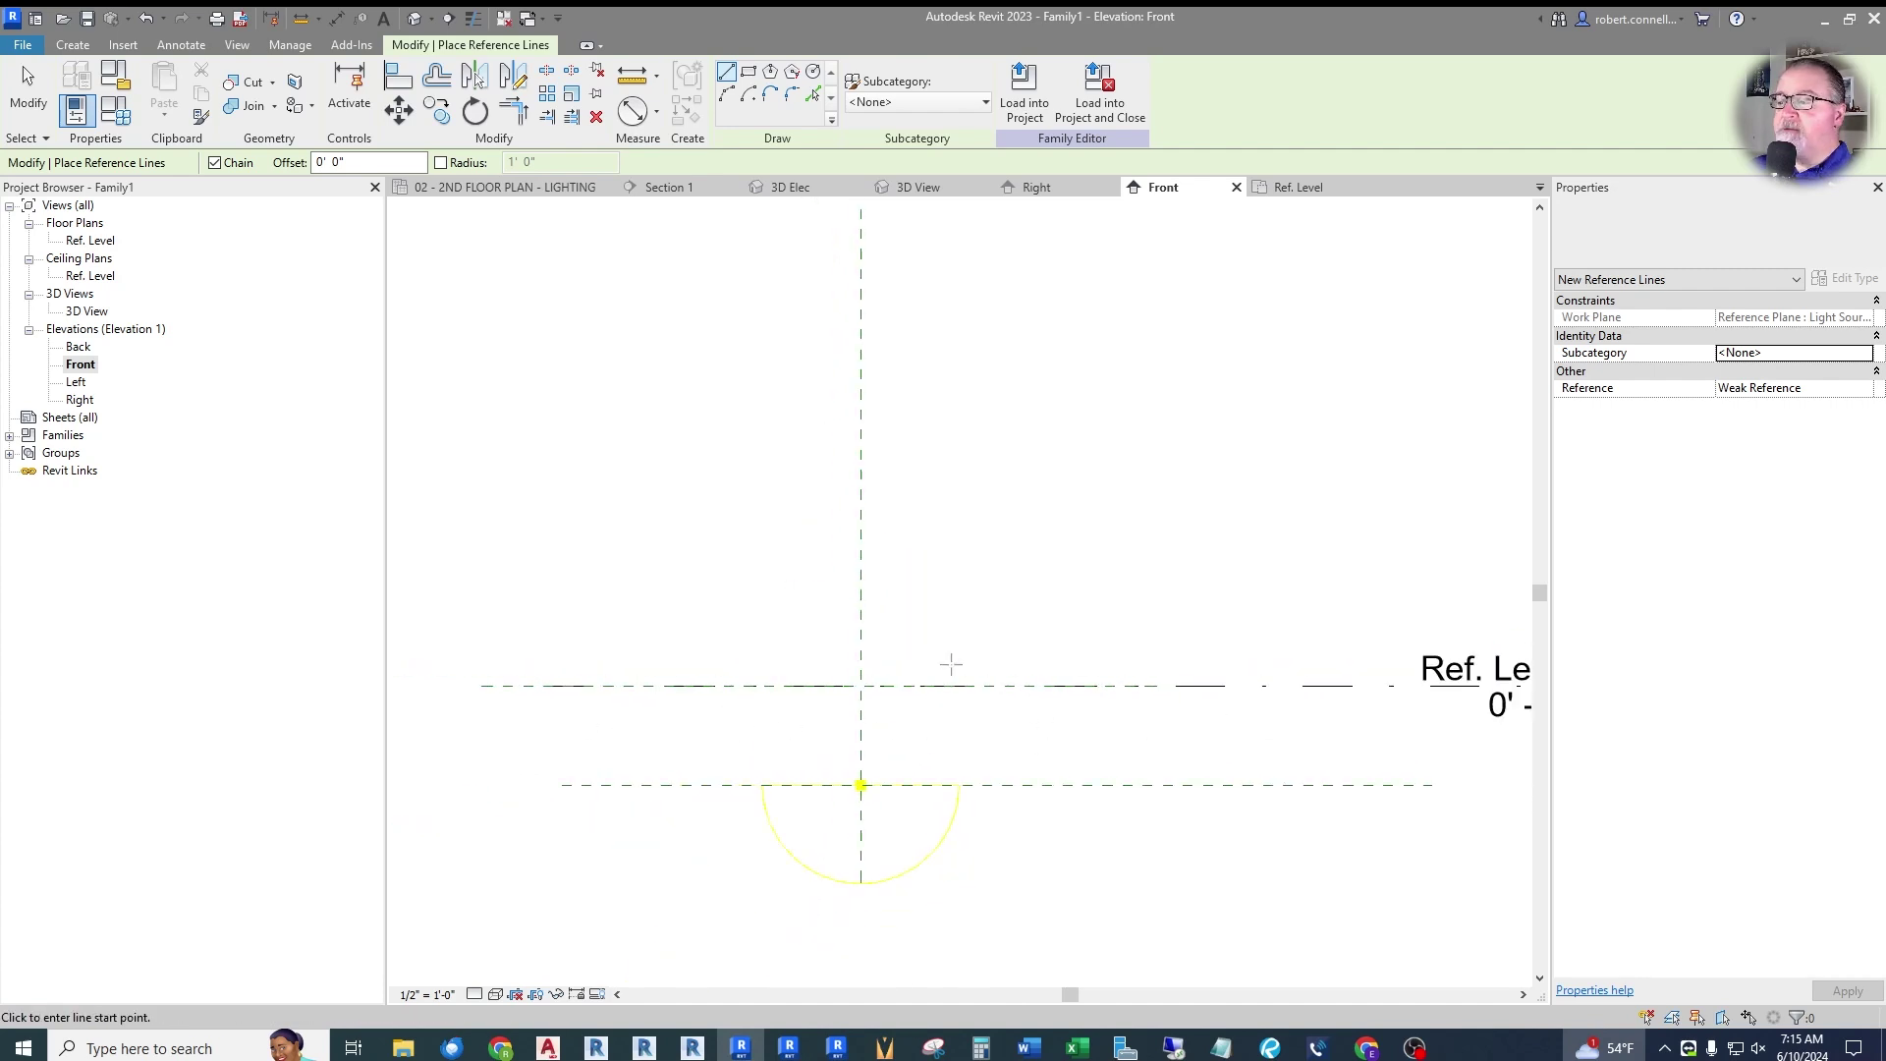
scroll(977, 656, "up", 2)
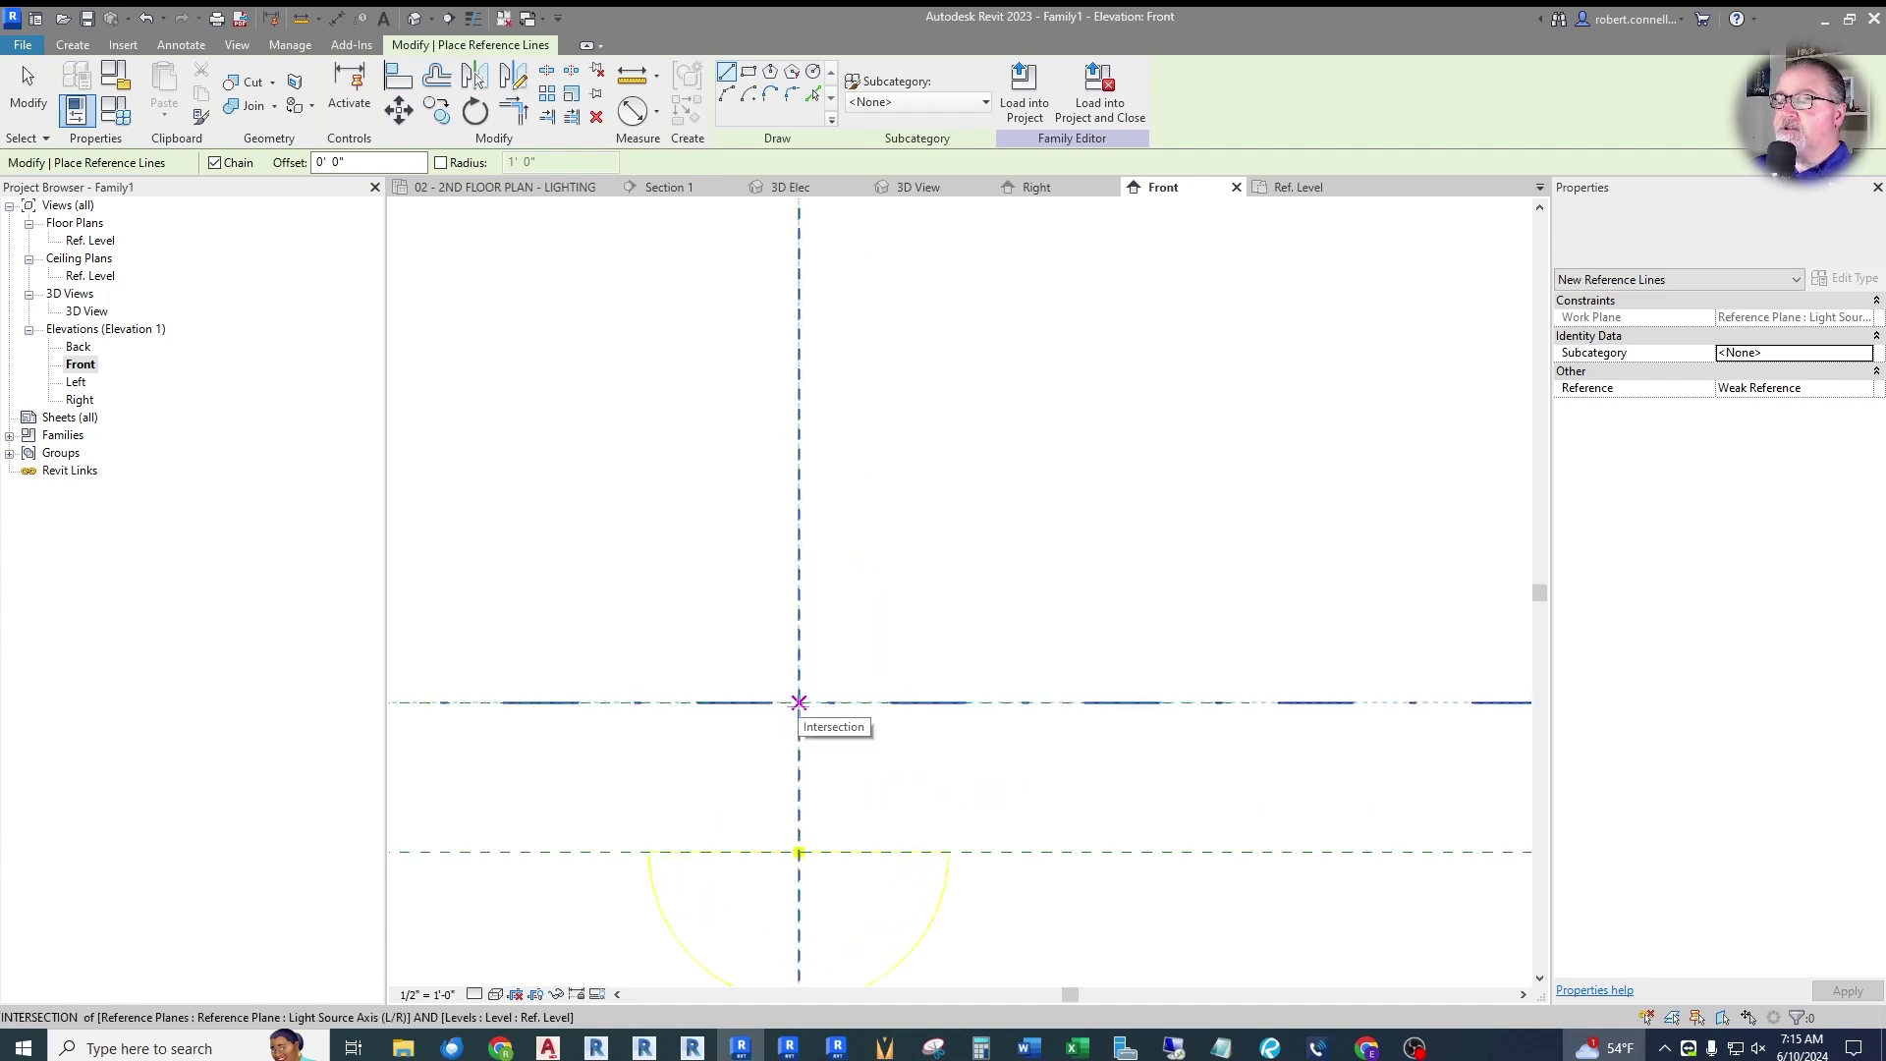
left_click(799, 701)
scroll(816, 692, "down", 1)
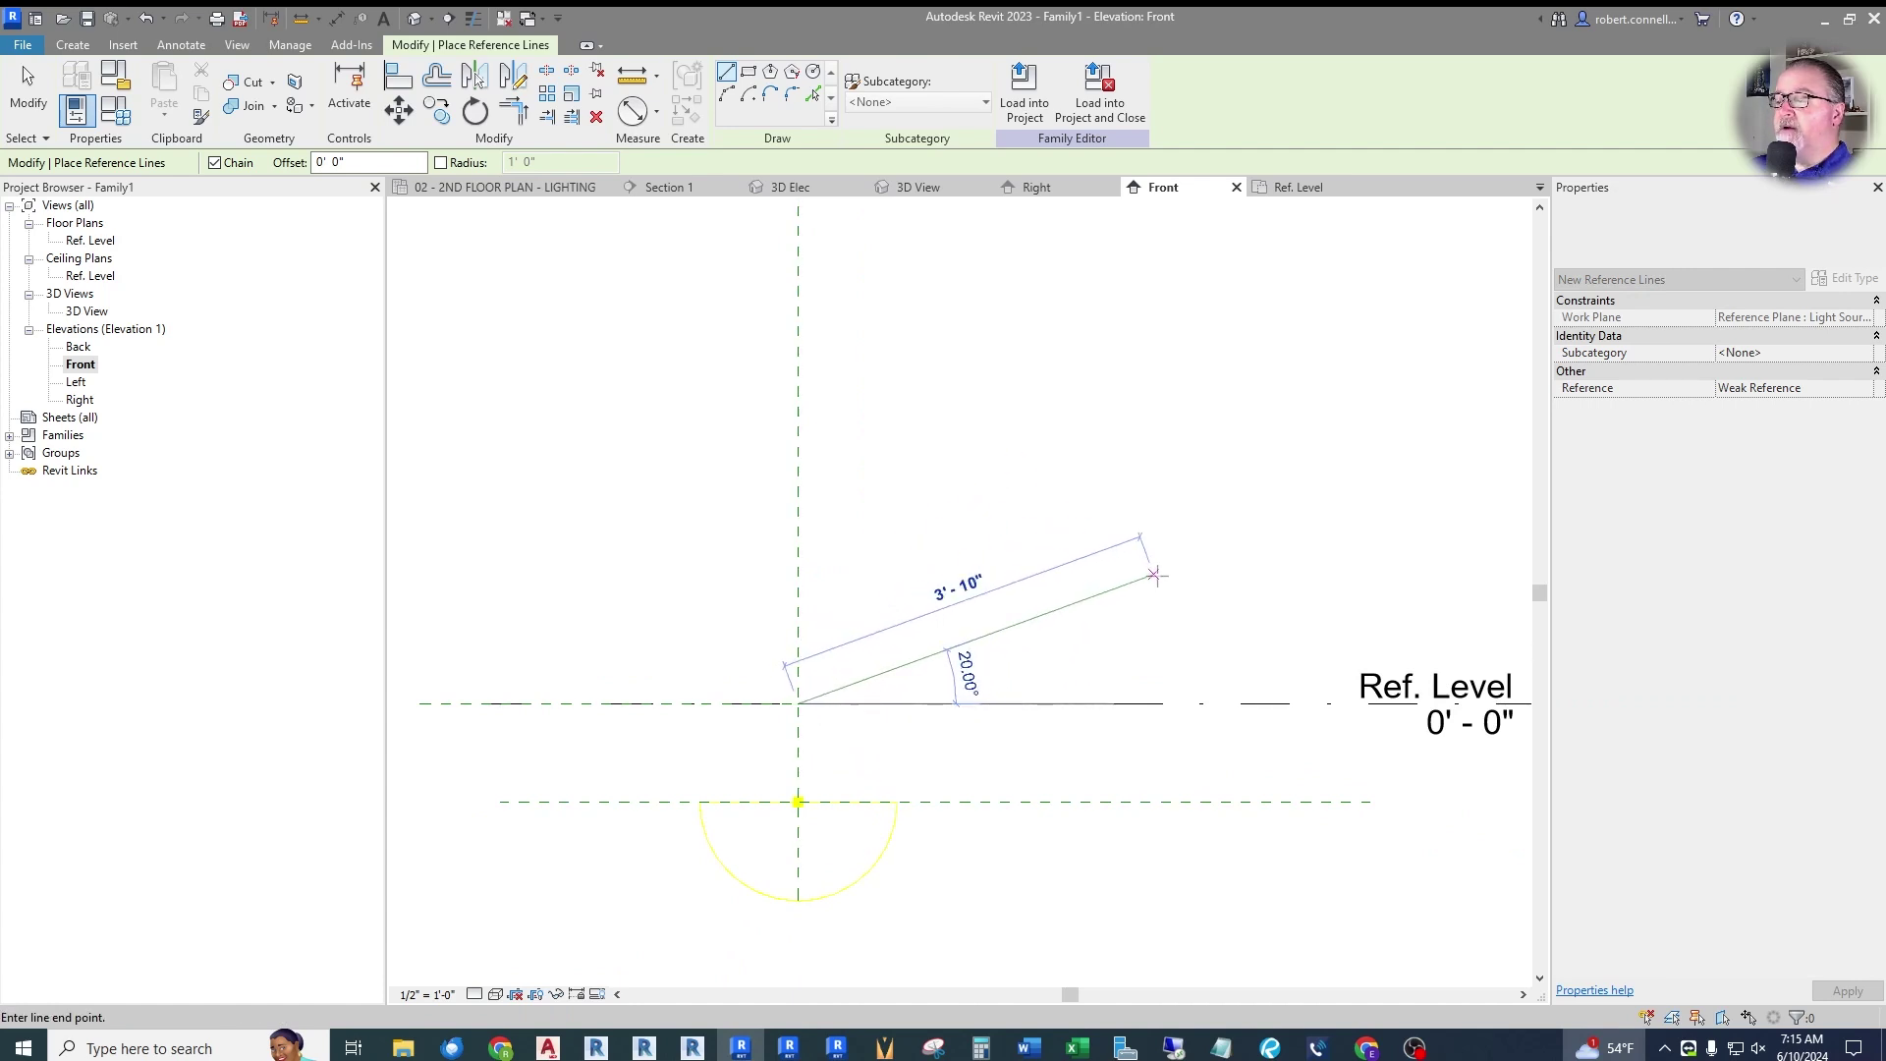
left_click(1156, 574)
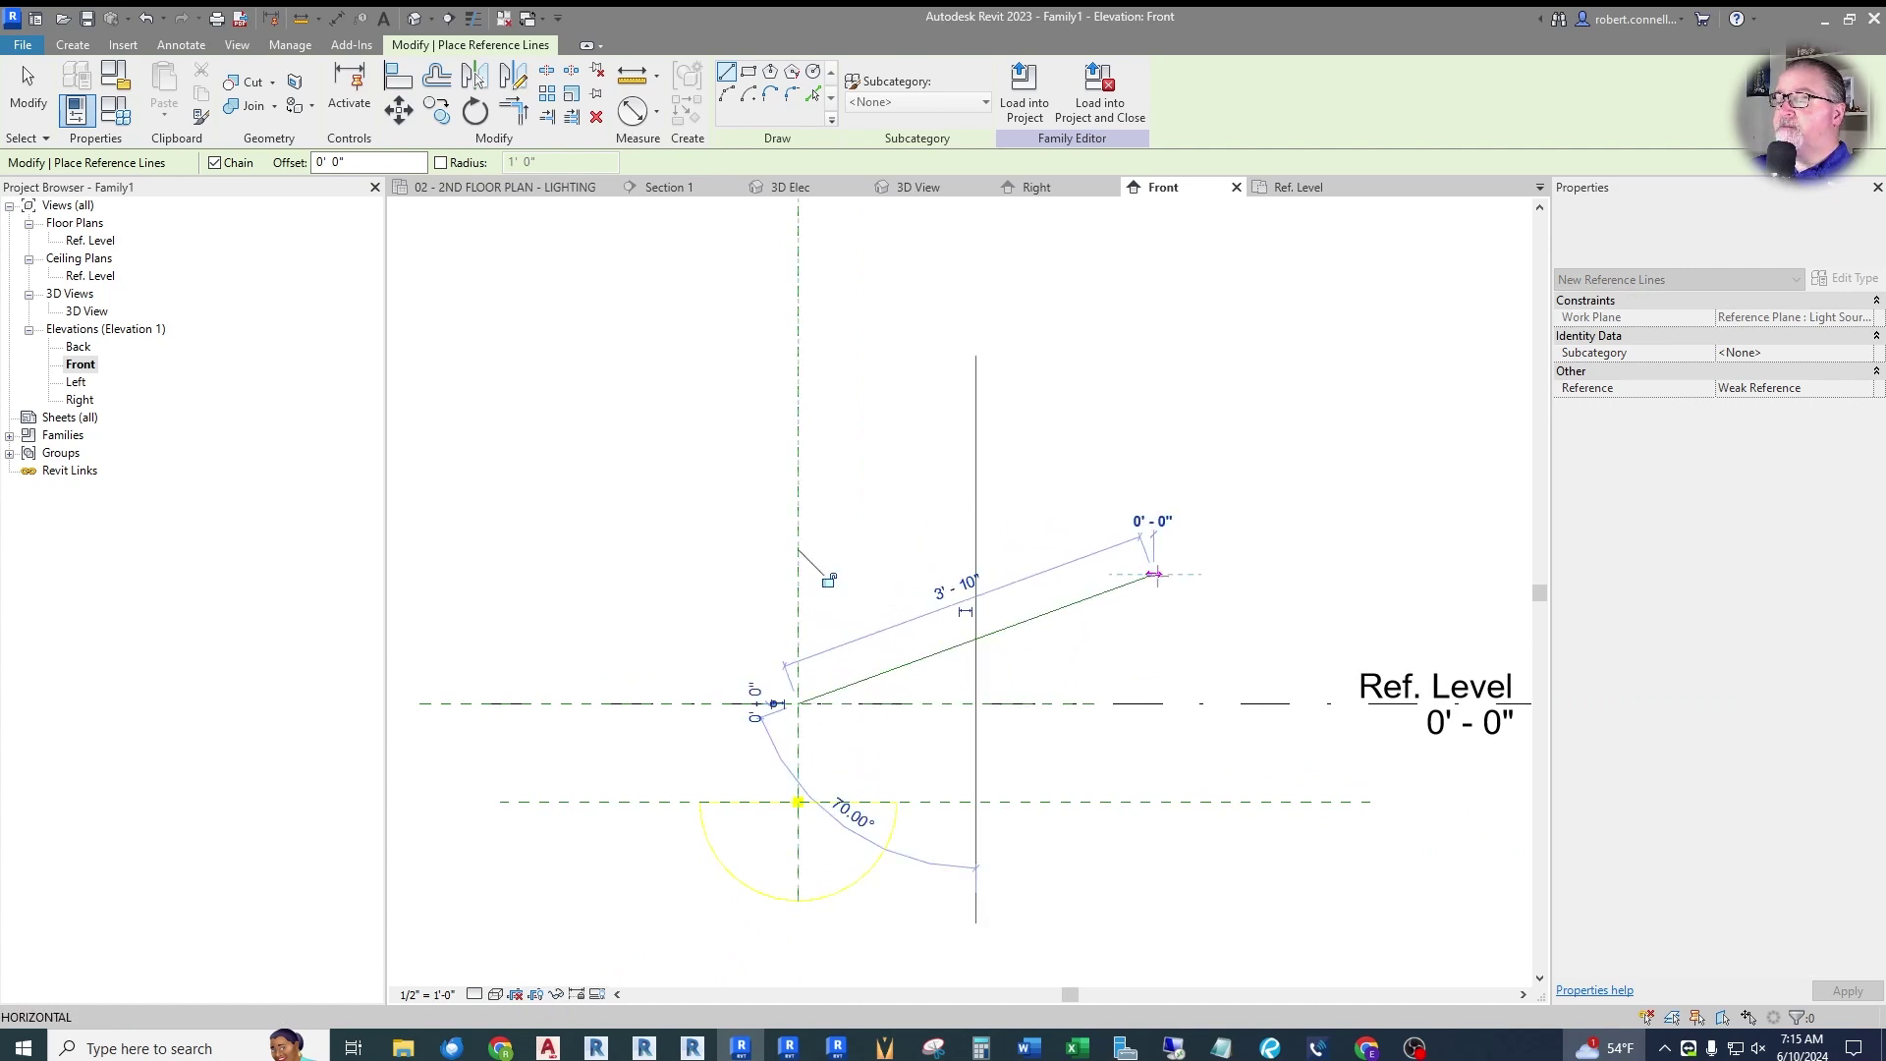
key("Escape")
key("Escape")
Examine the sloped reference line's built-in work planes in the 3D View and the Ref. Level plan.
left_click(943, 650)
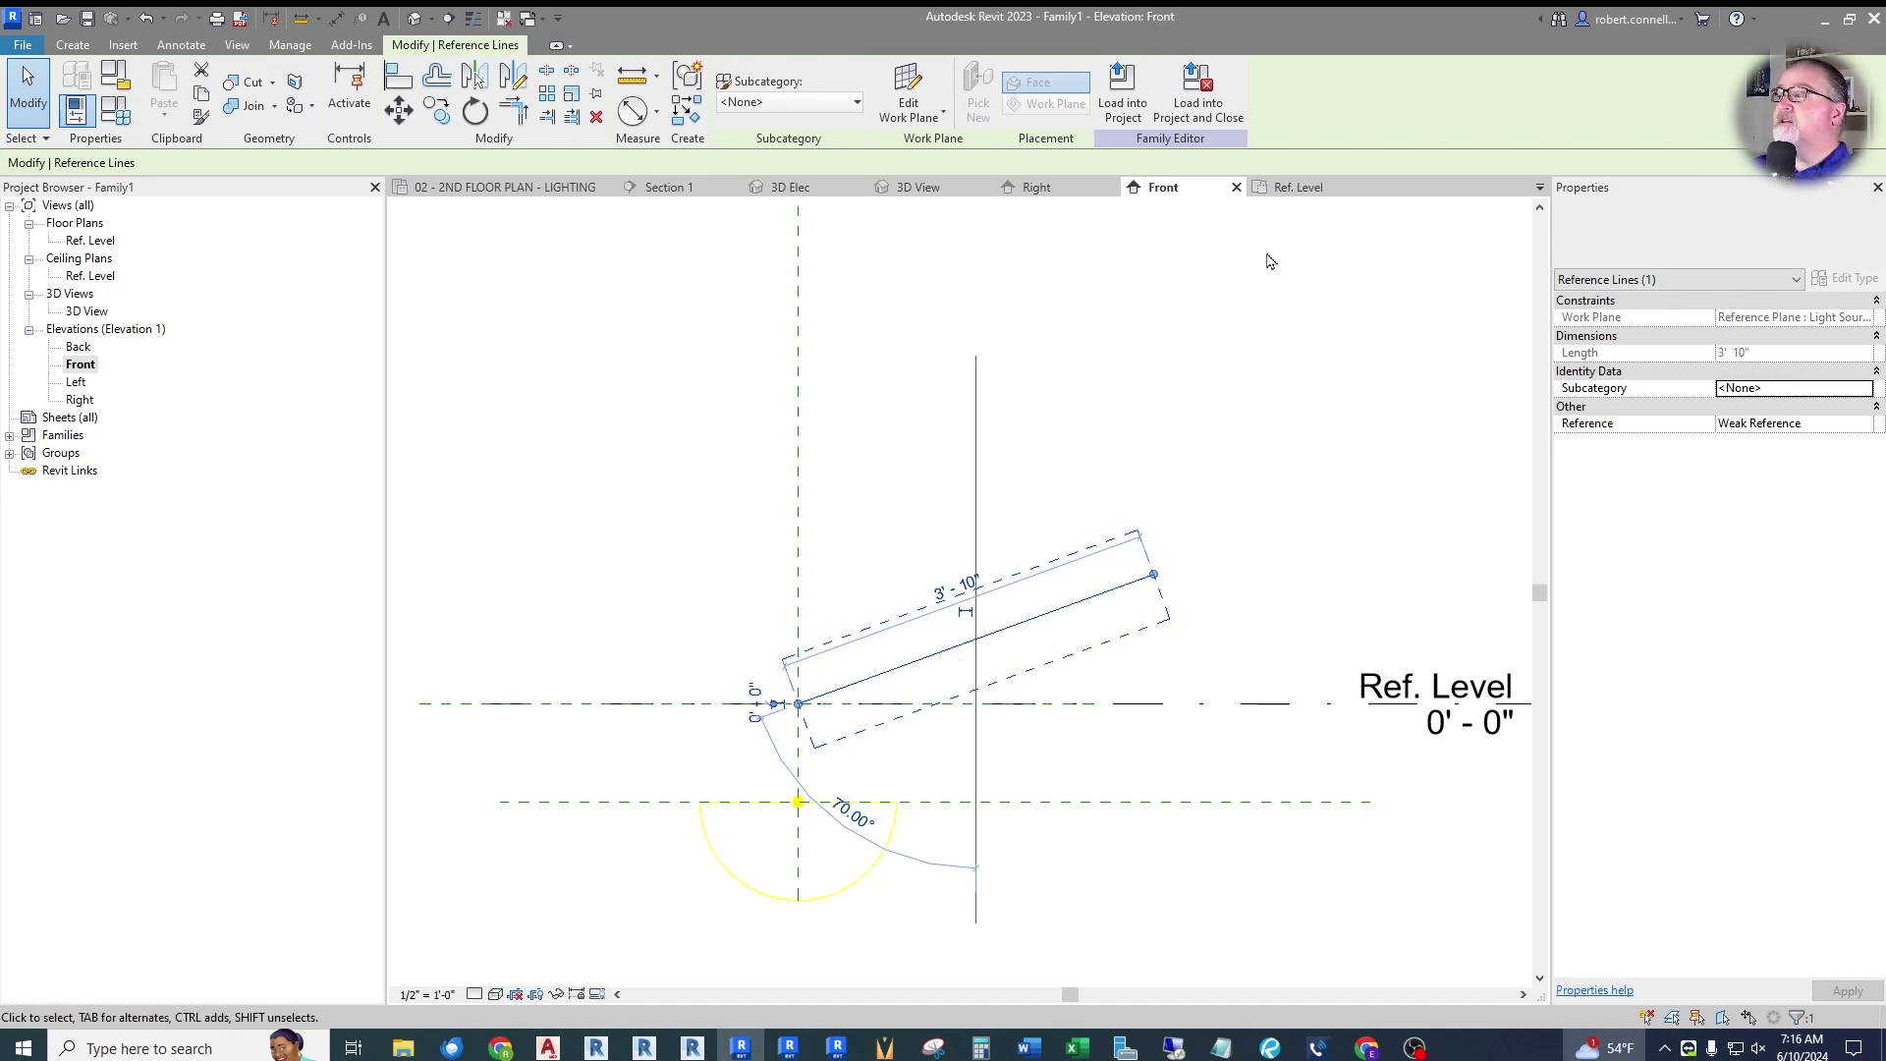
left_click(919, 188)
scroll(857, 338, "down", 3)
scroll(887, 742, "up", 6)
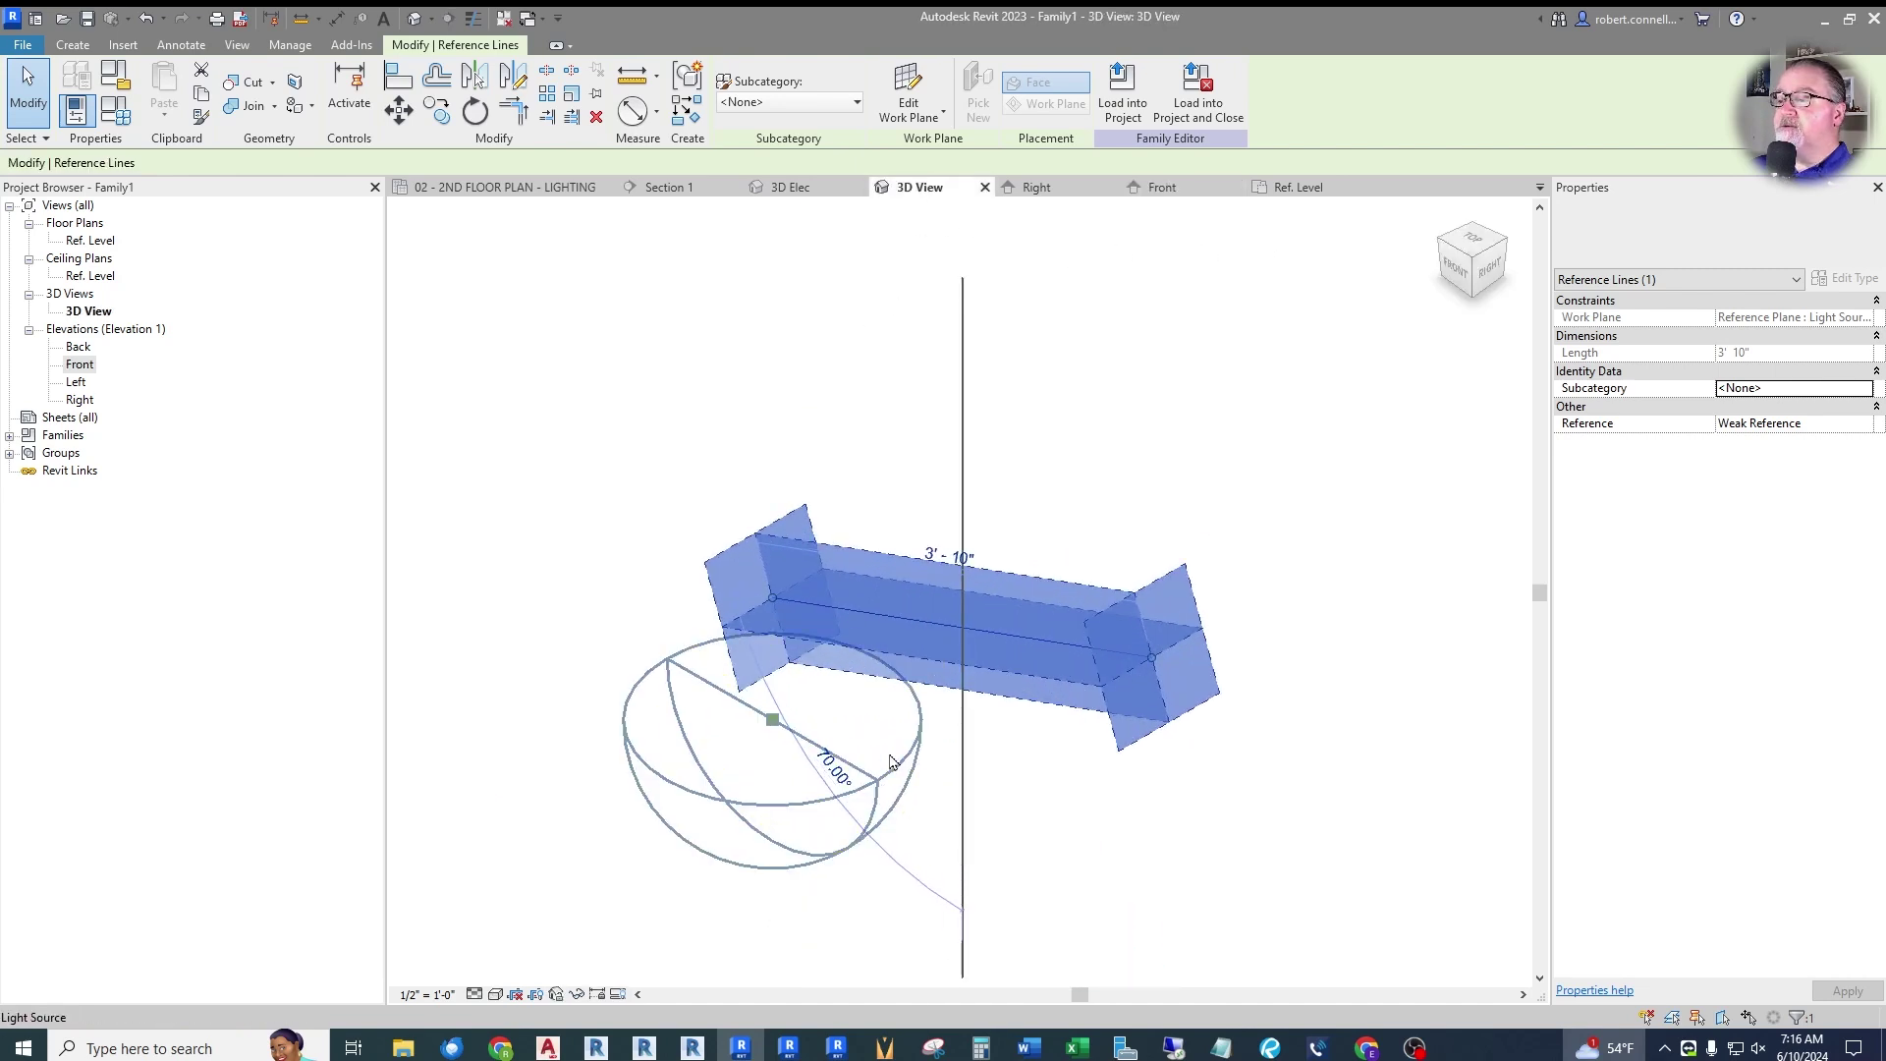
key("Escape")
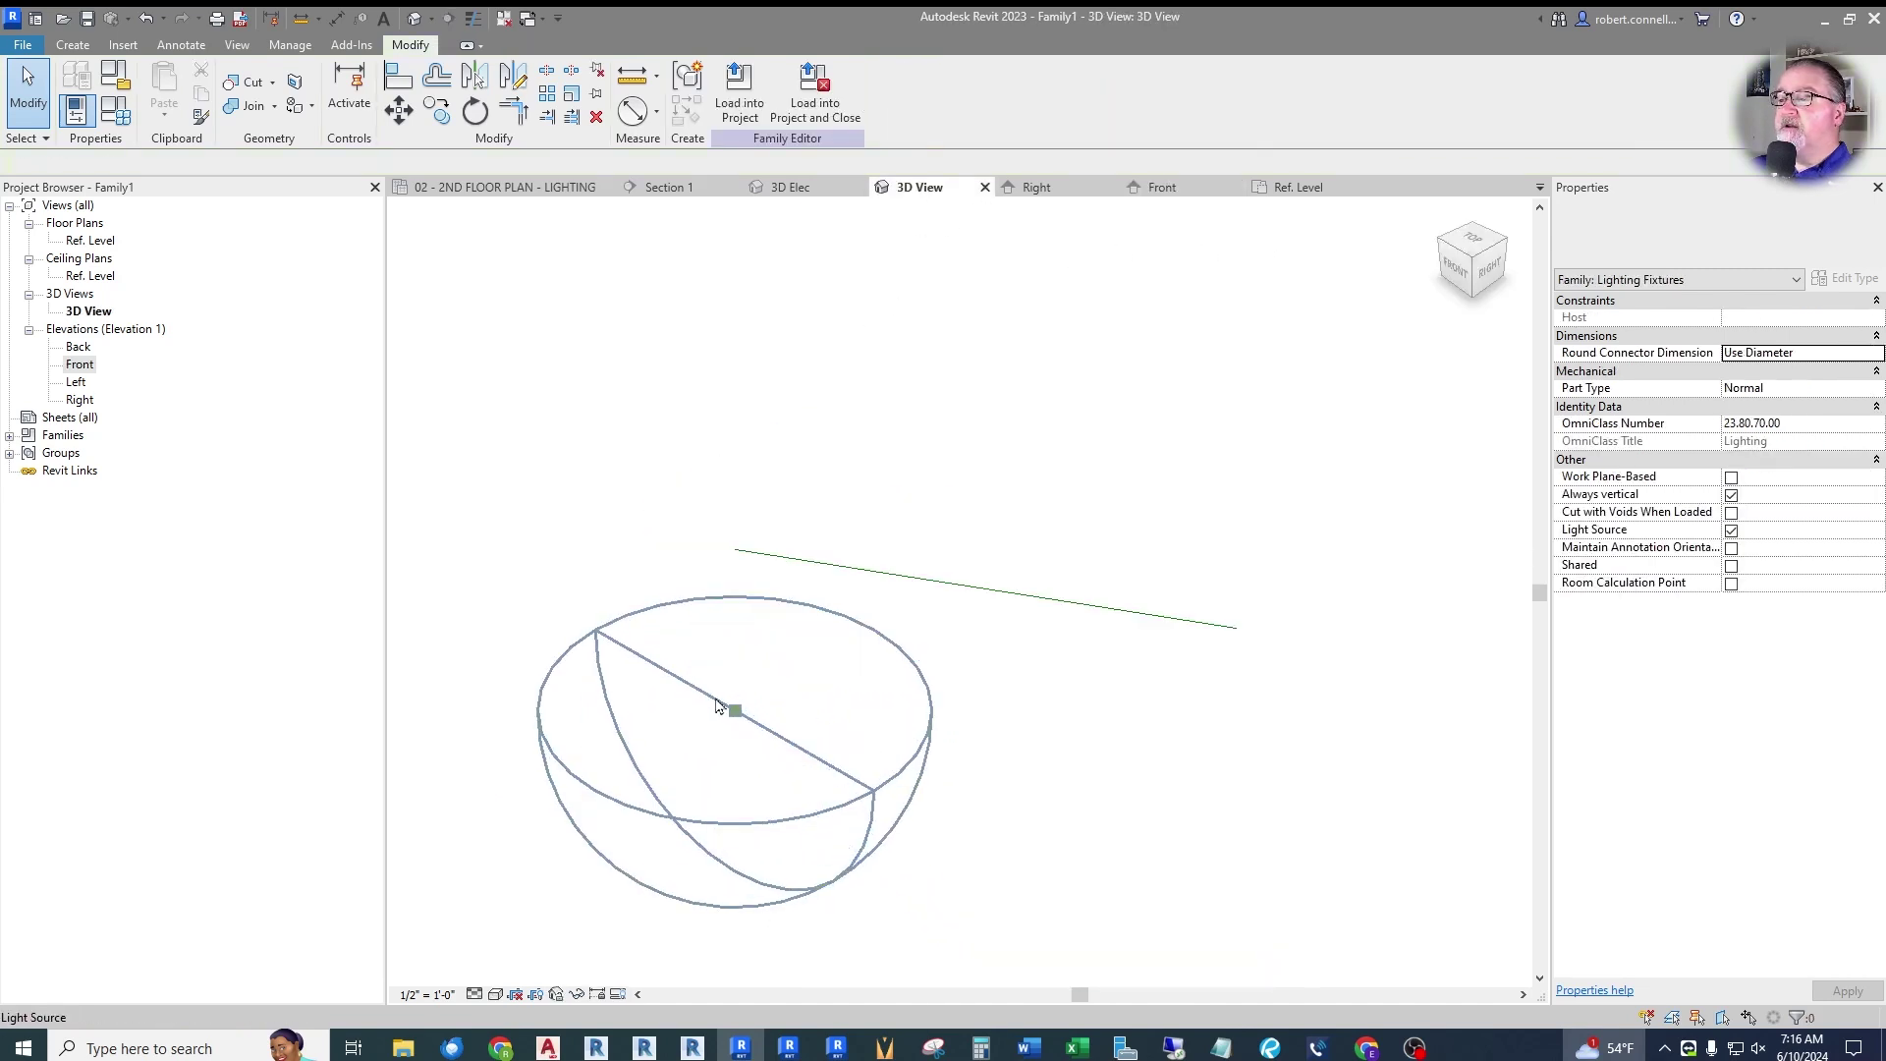
left_click(816, 562)
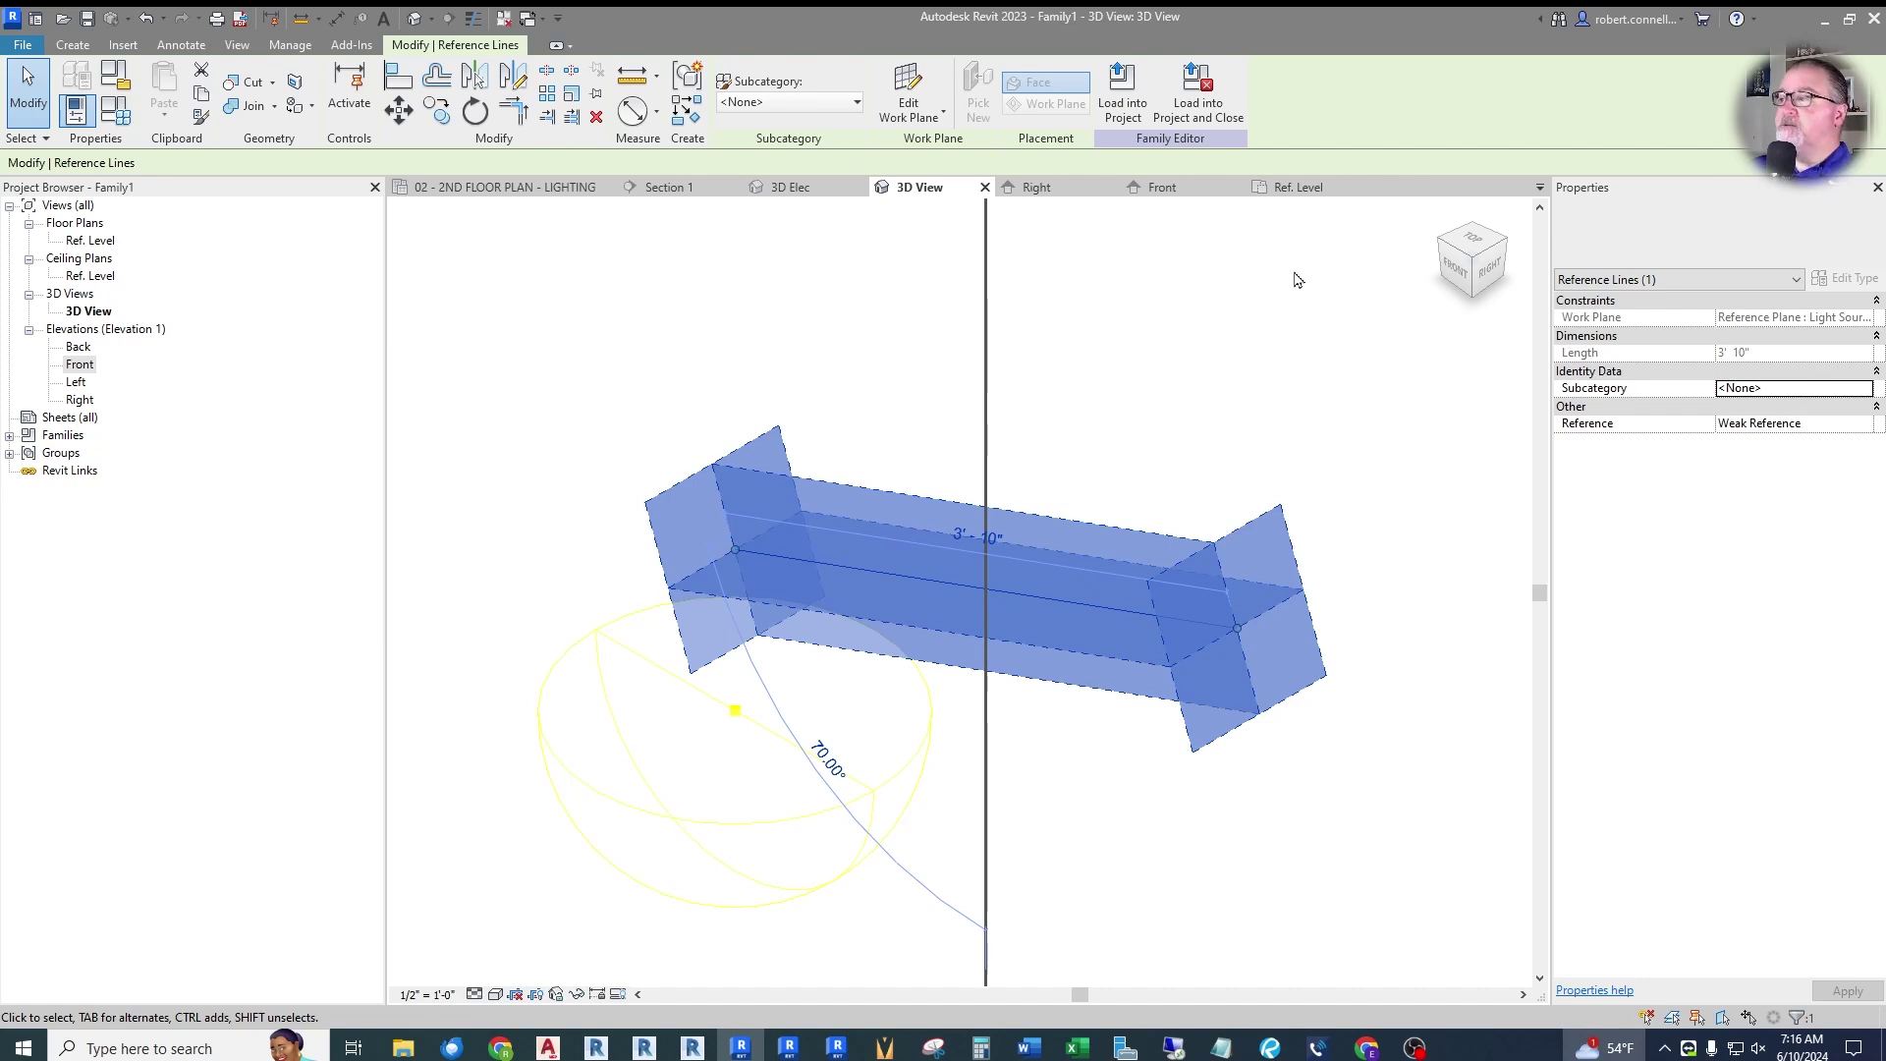
left_click(1298, 192)
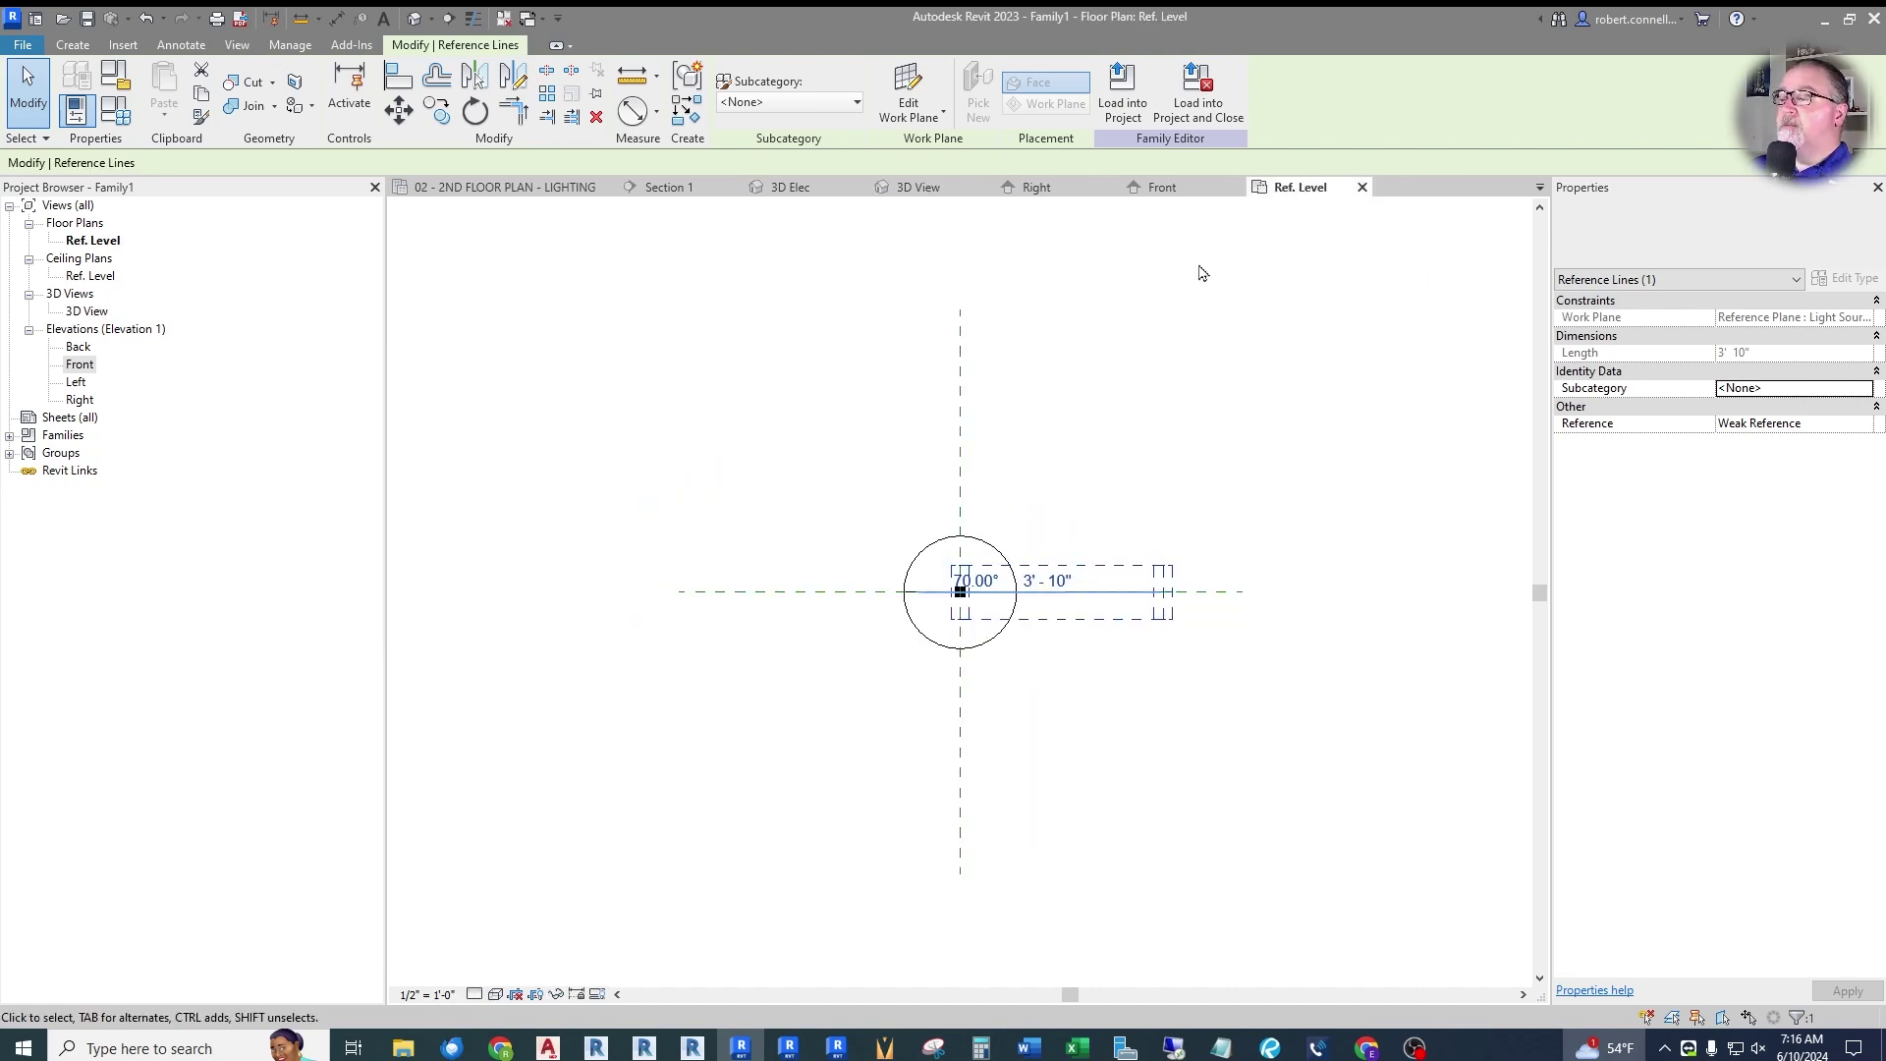
Examine the start point of the sloped reference line where it meets Ref. Level in the Front elevation.
left_click(1159, 188)
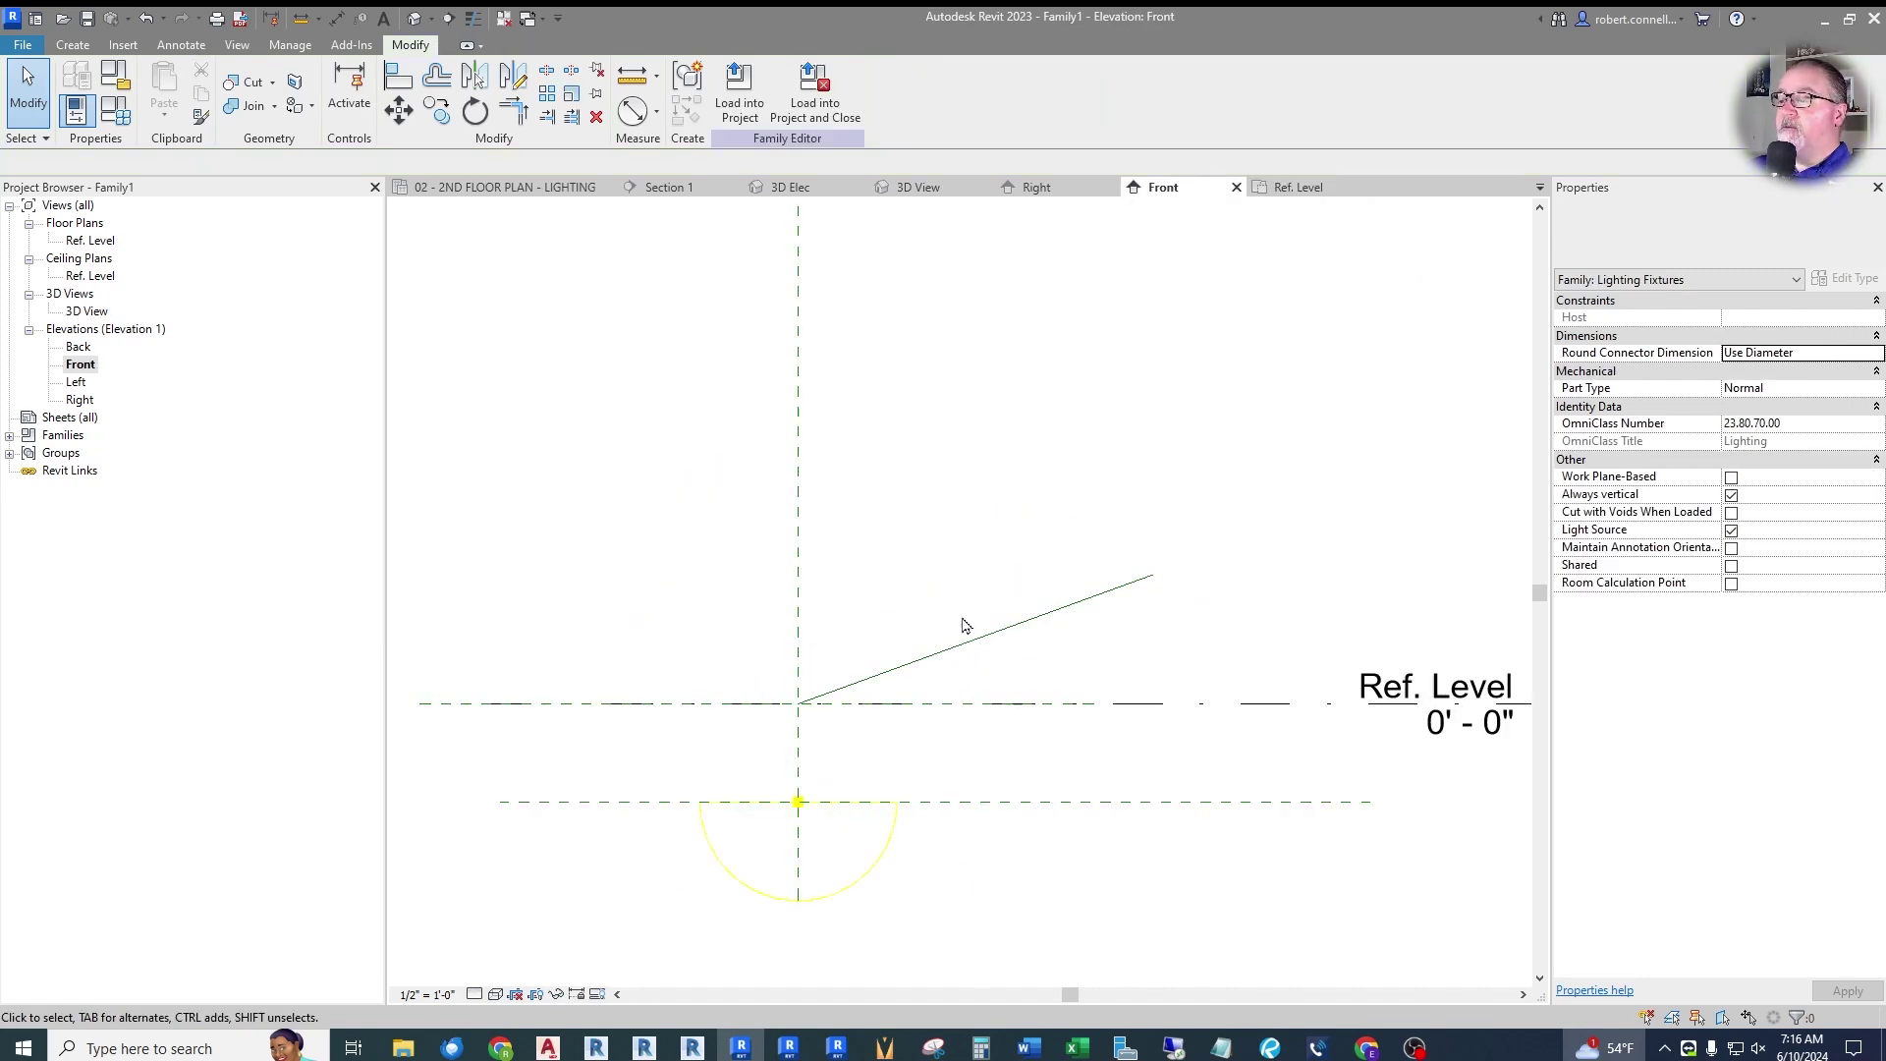
scroll(1080, 639, "up", 1)
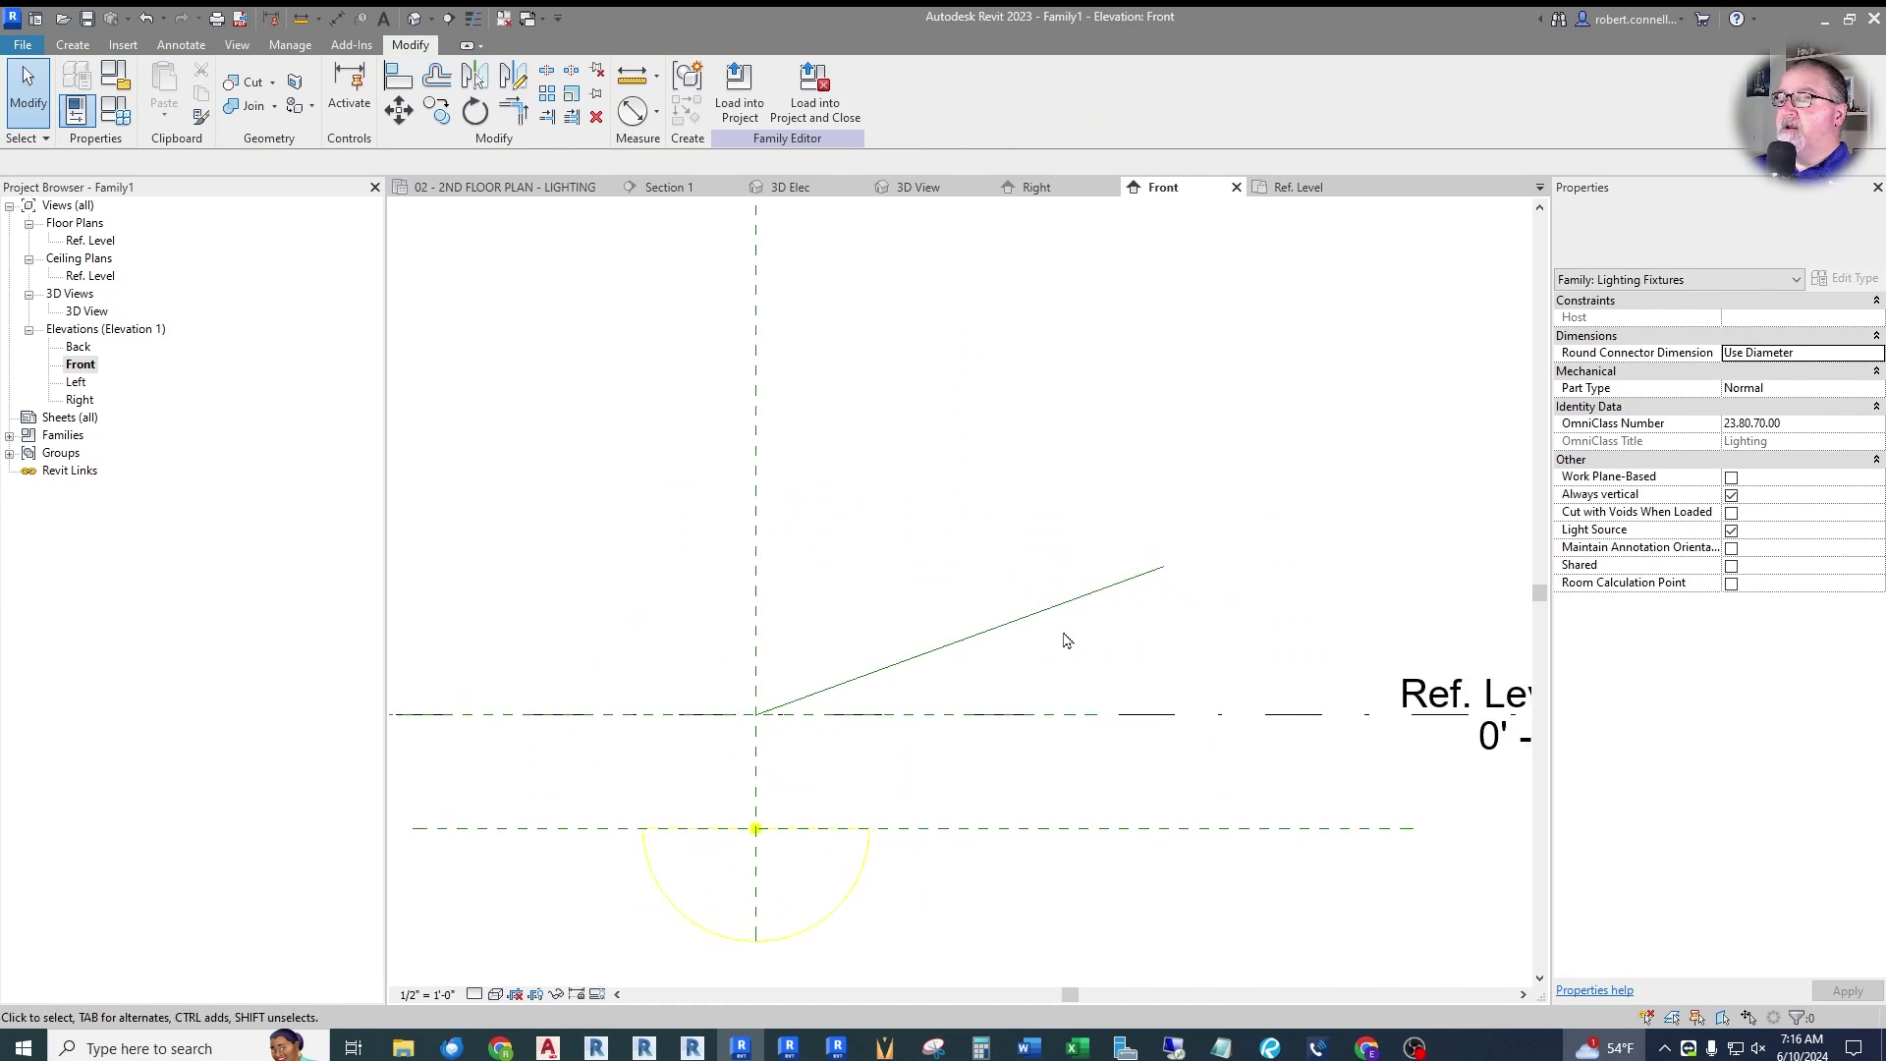
scroll(724, 758, "up", 3)
left_click(852, 671)
key("Escape")
scroll(762, 703, "up", 3)
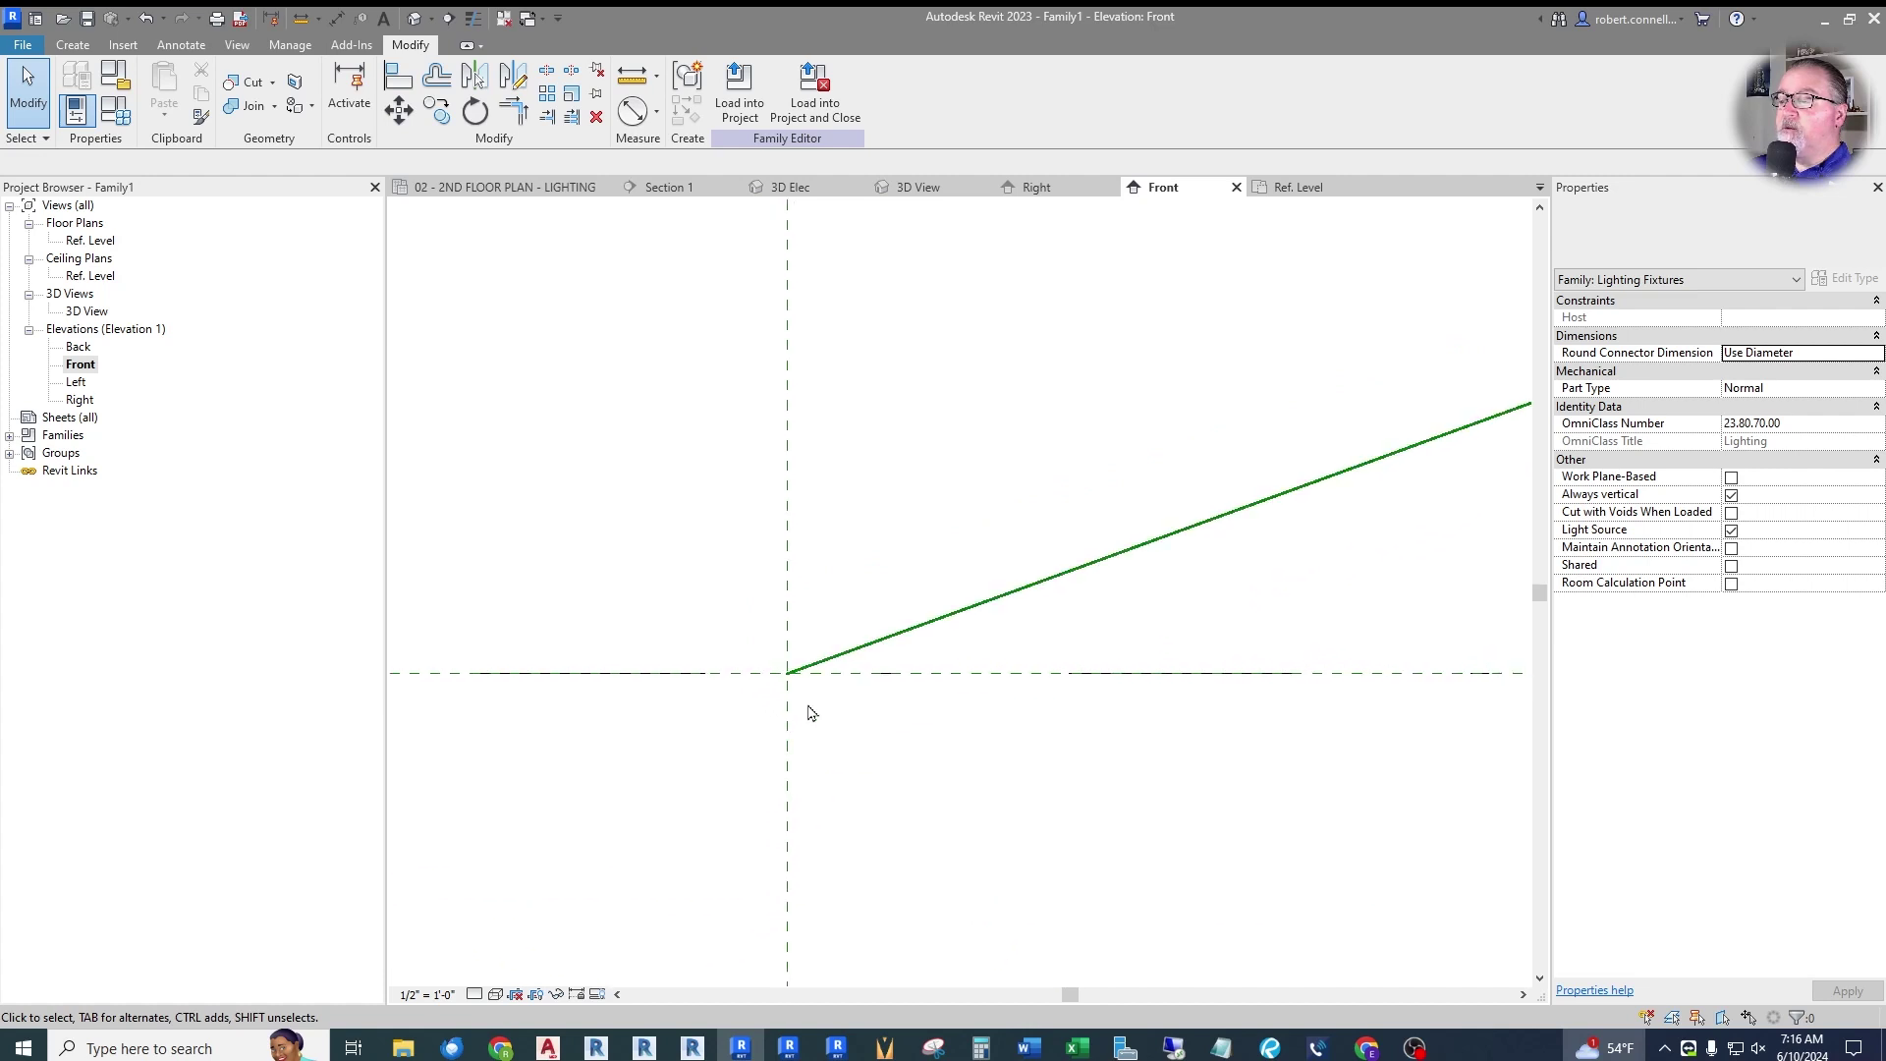
left_click(827, 660)
scroll(830, 668, "up", 3)
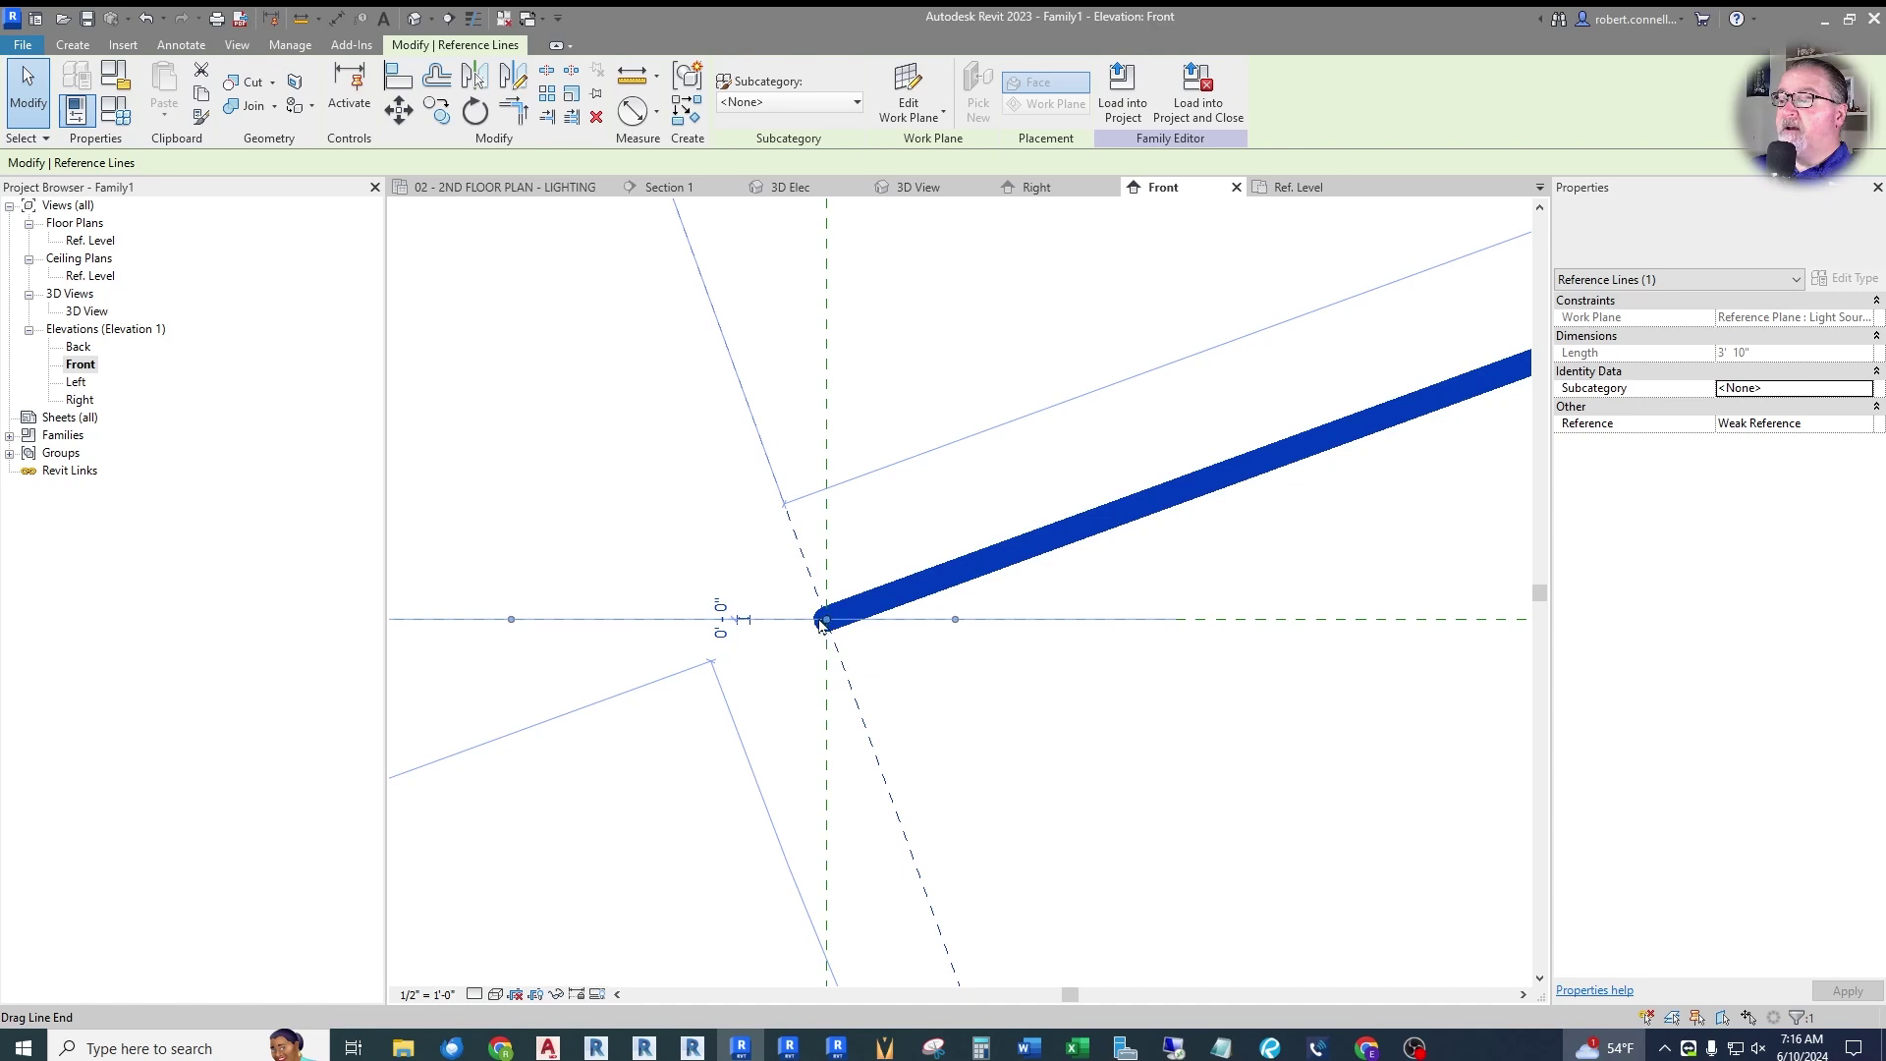
scroll(830, 621, "down", 2)
left_click(762, 623)
scroll(762, 620, "down", 3)
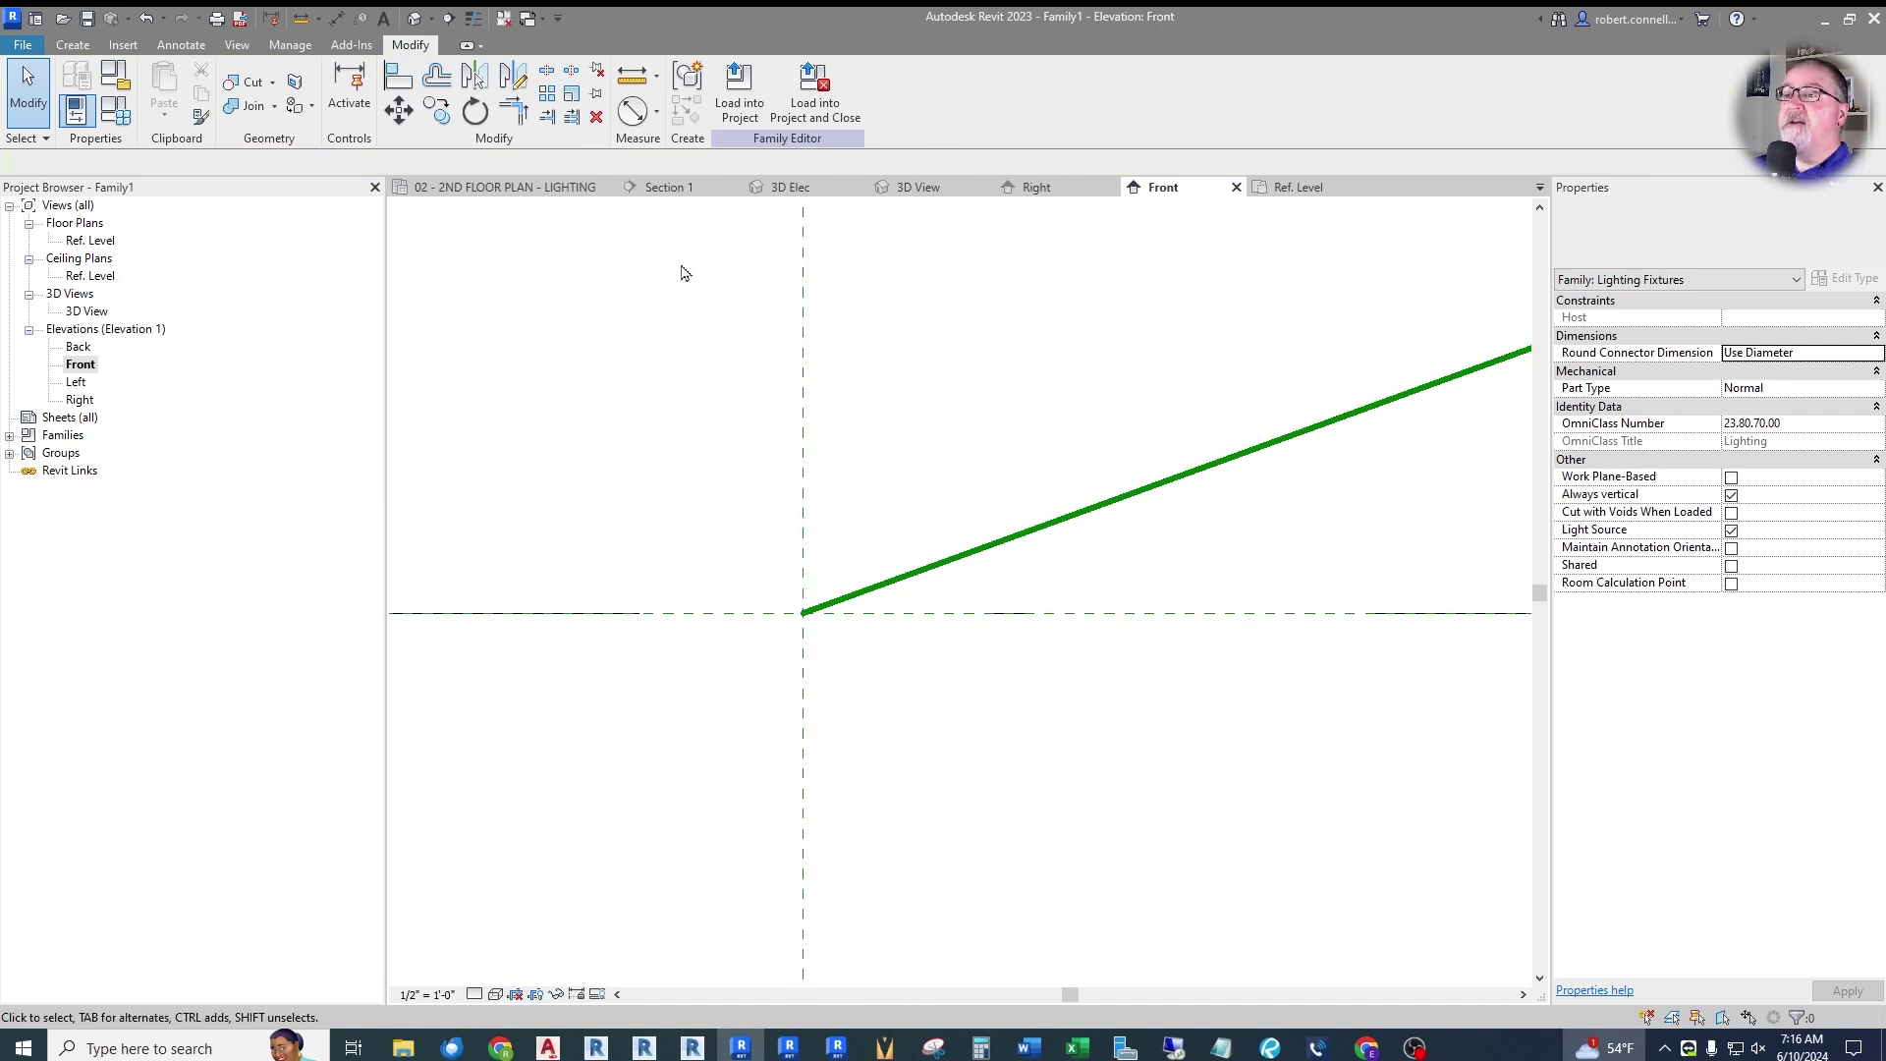
key("a")
key("l")
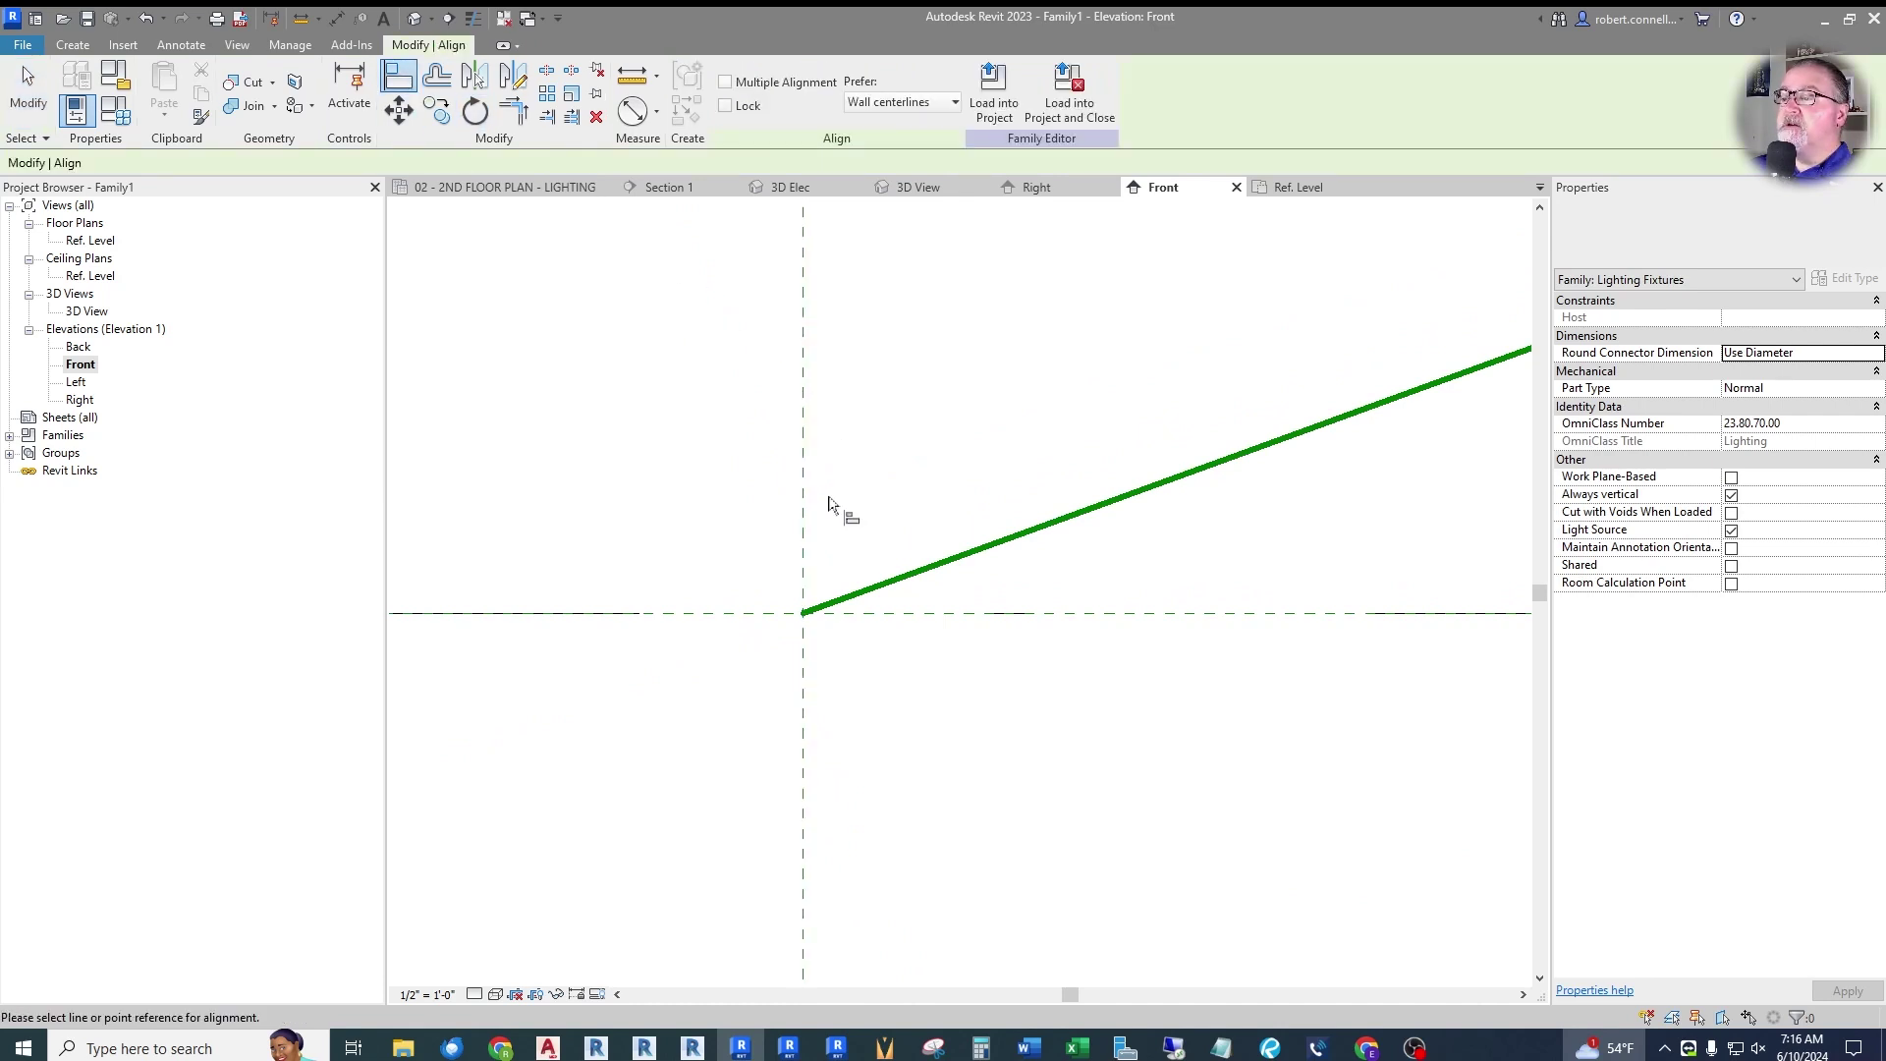
left_click(804, 451)
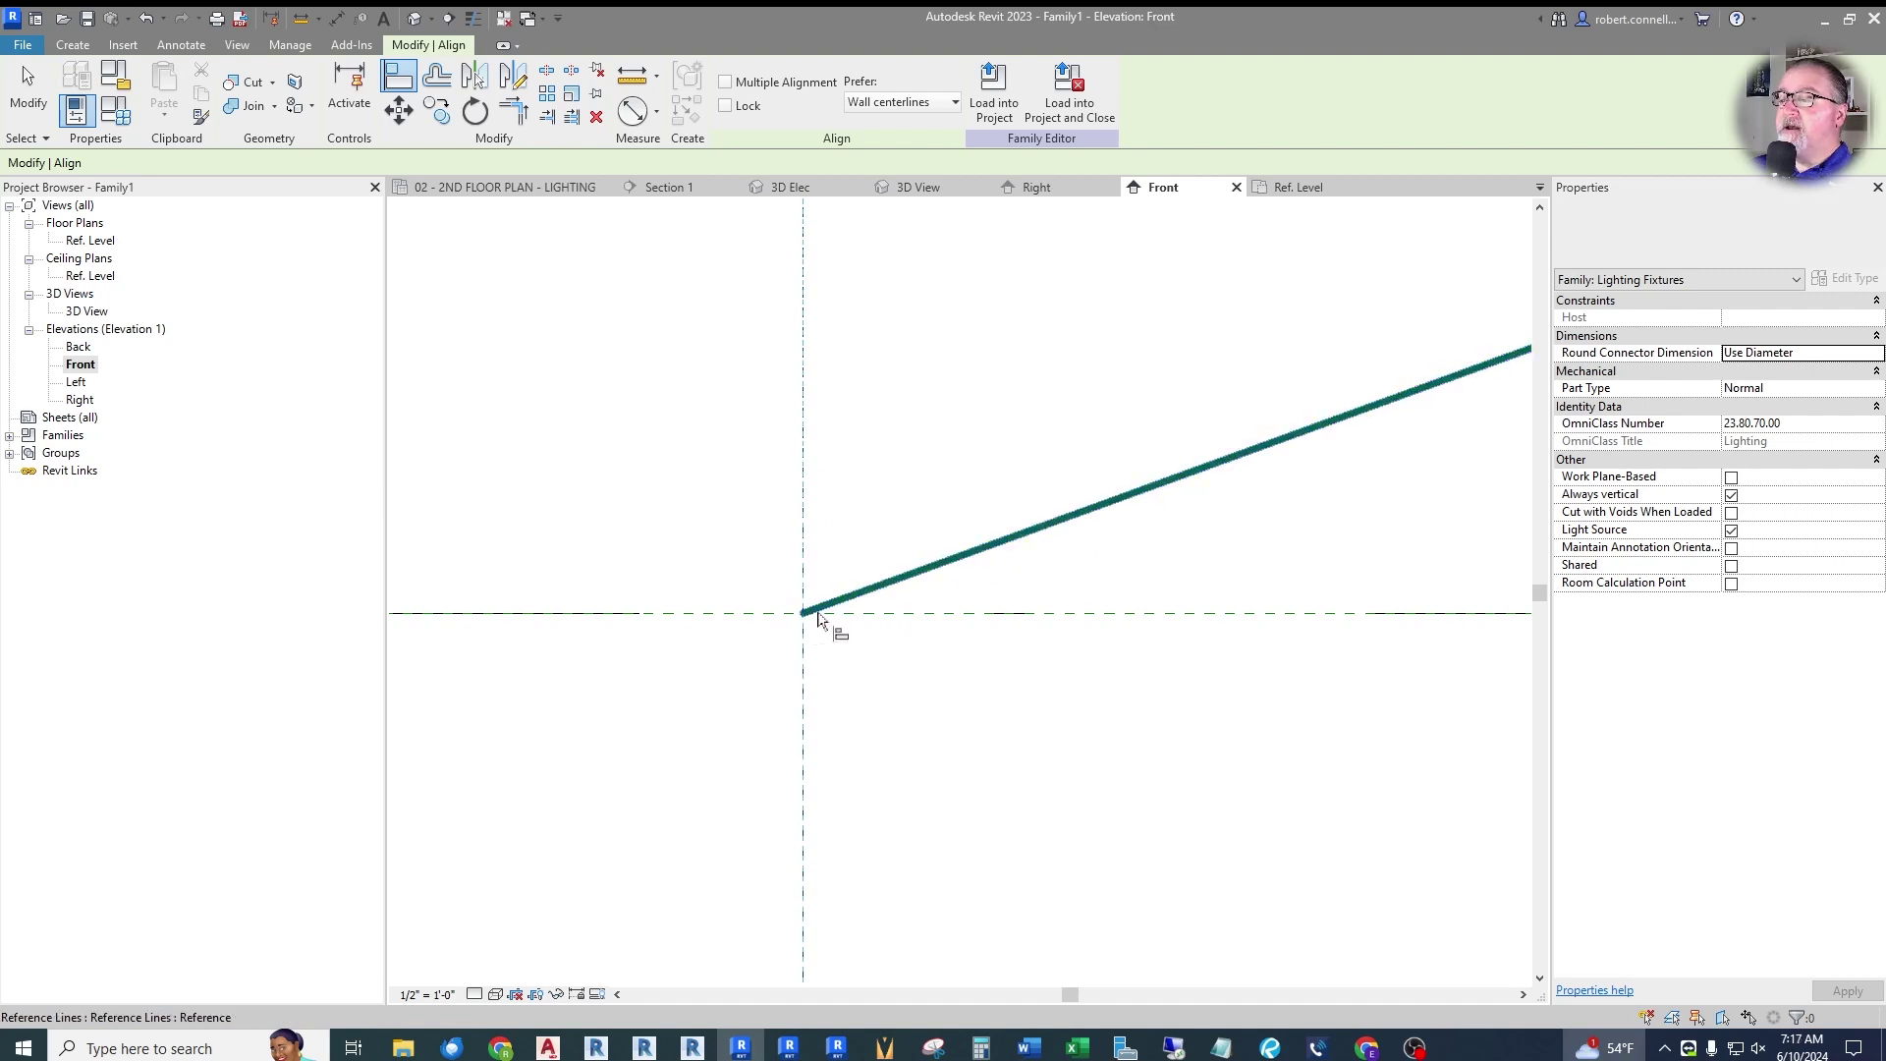
scroll(807, 616, "up", 3)
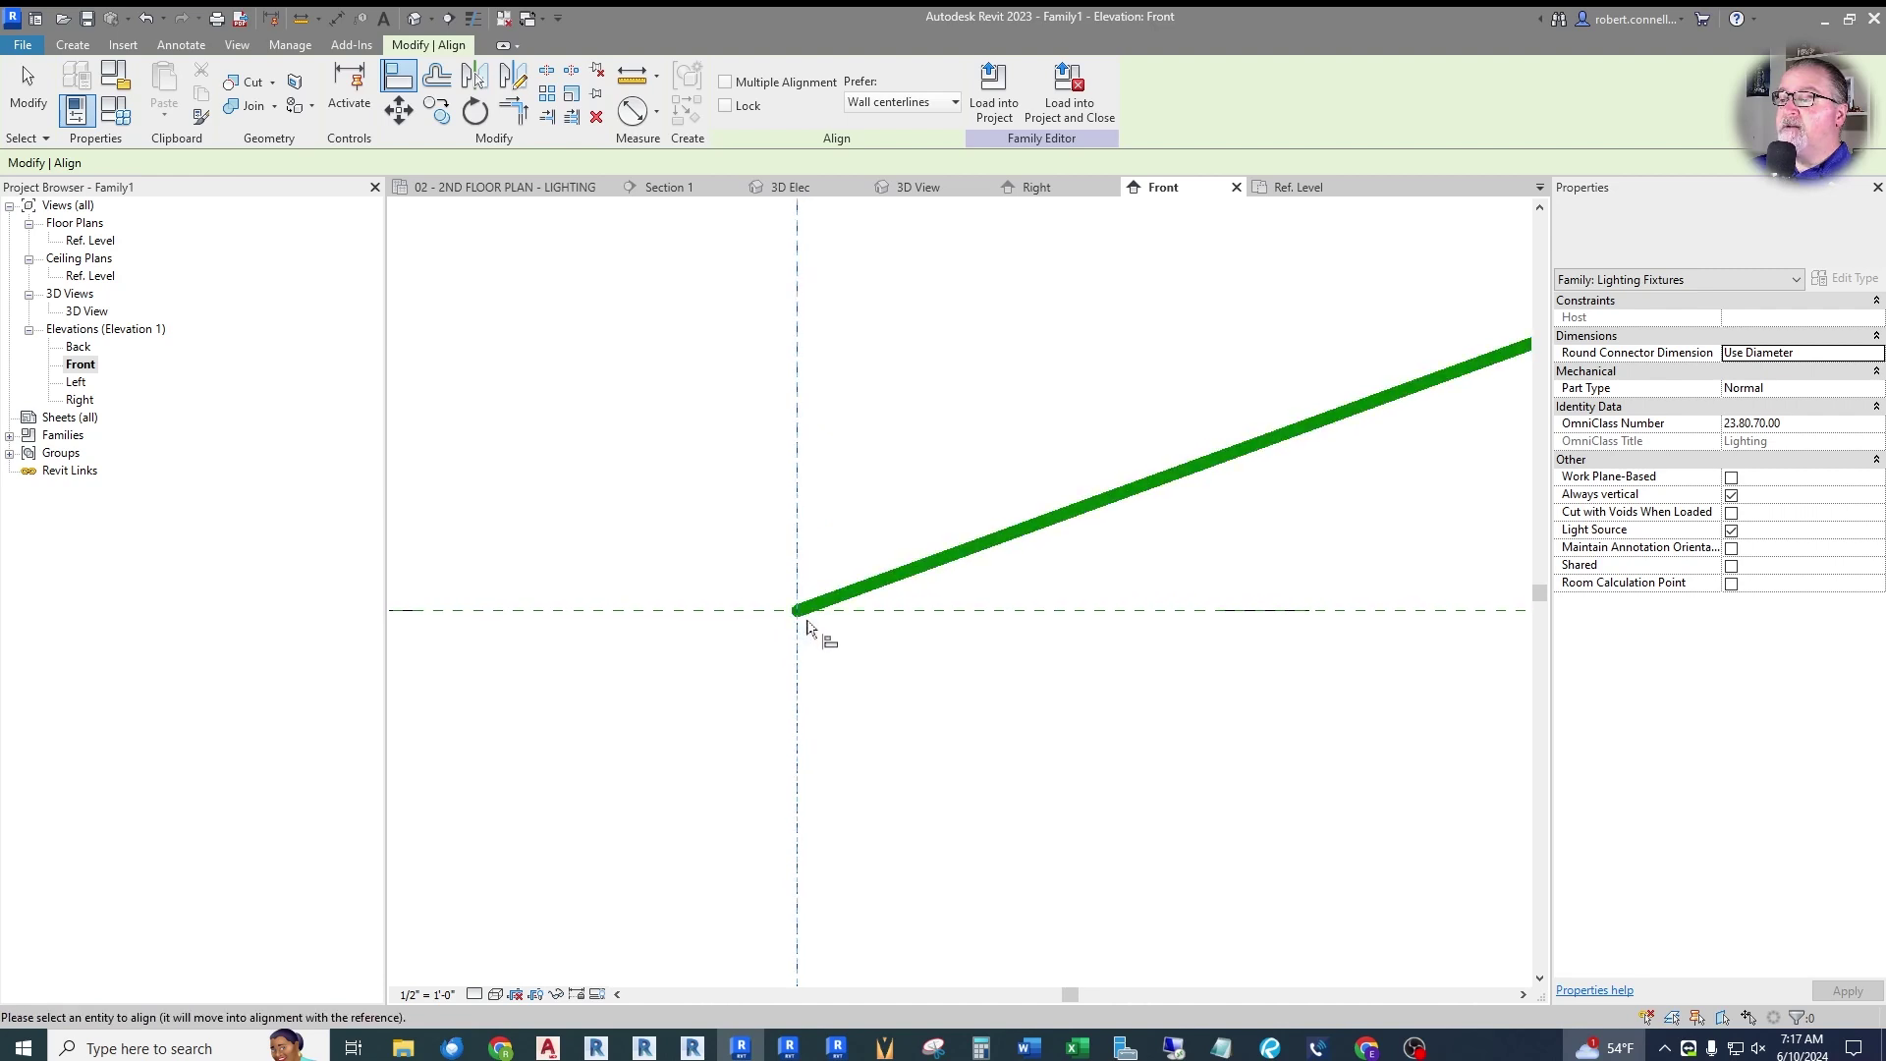
Turn on Thin Lines, and align and lock the sloped reference line's start endpoint to the vertical reference plane.
left_click(473, 17)
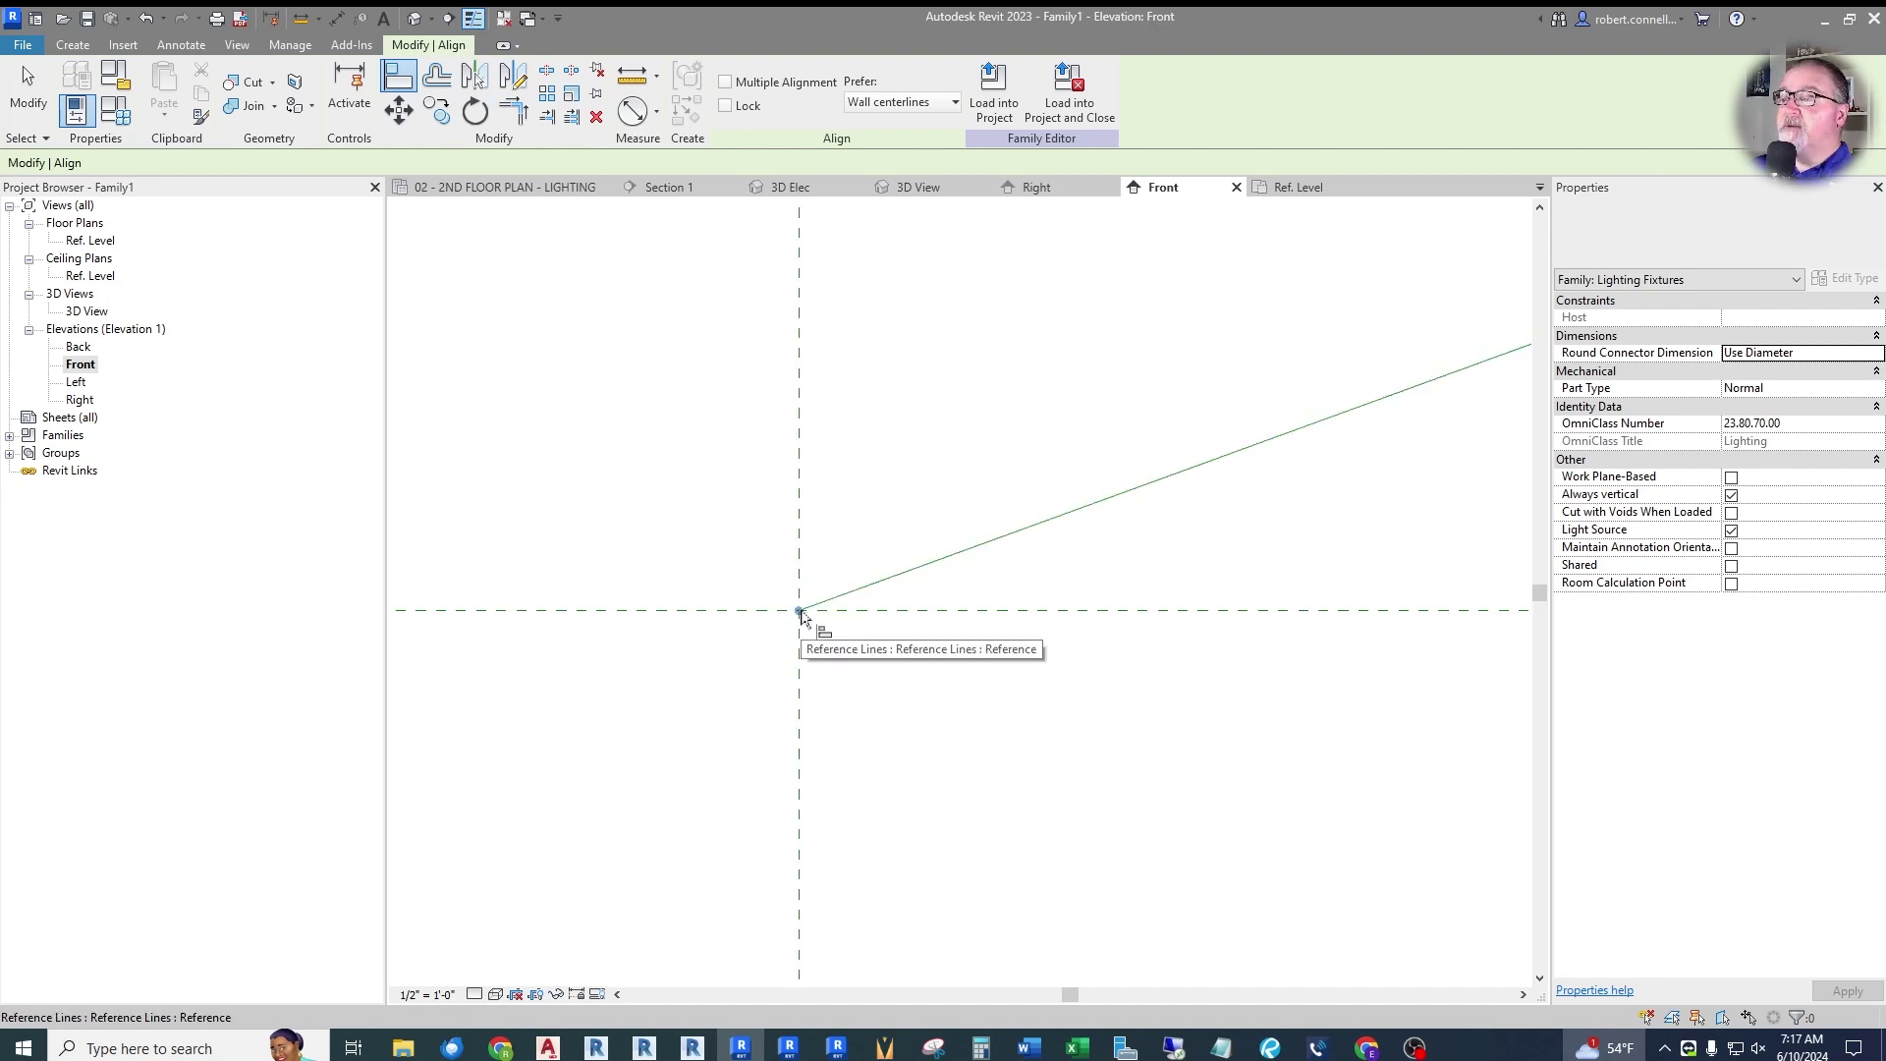
key("Escape")
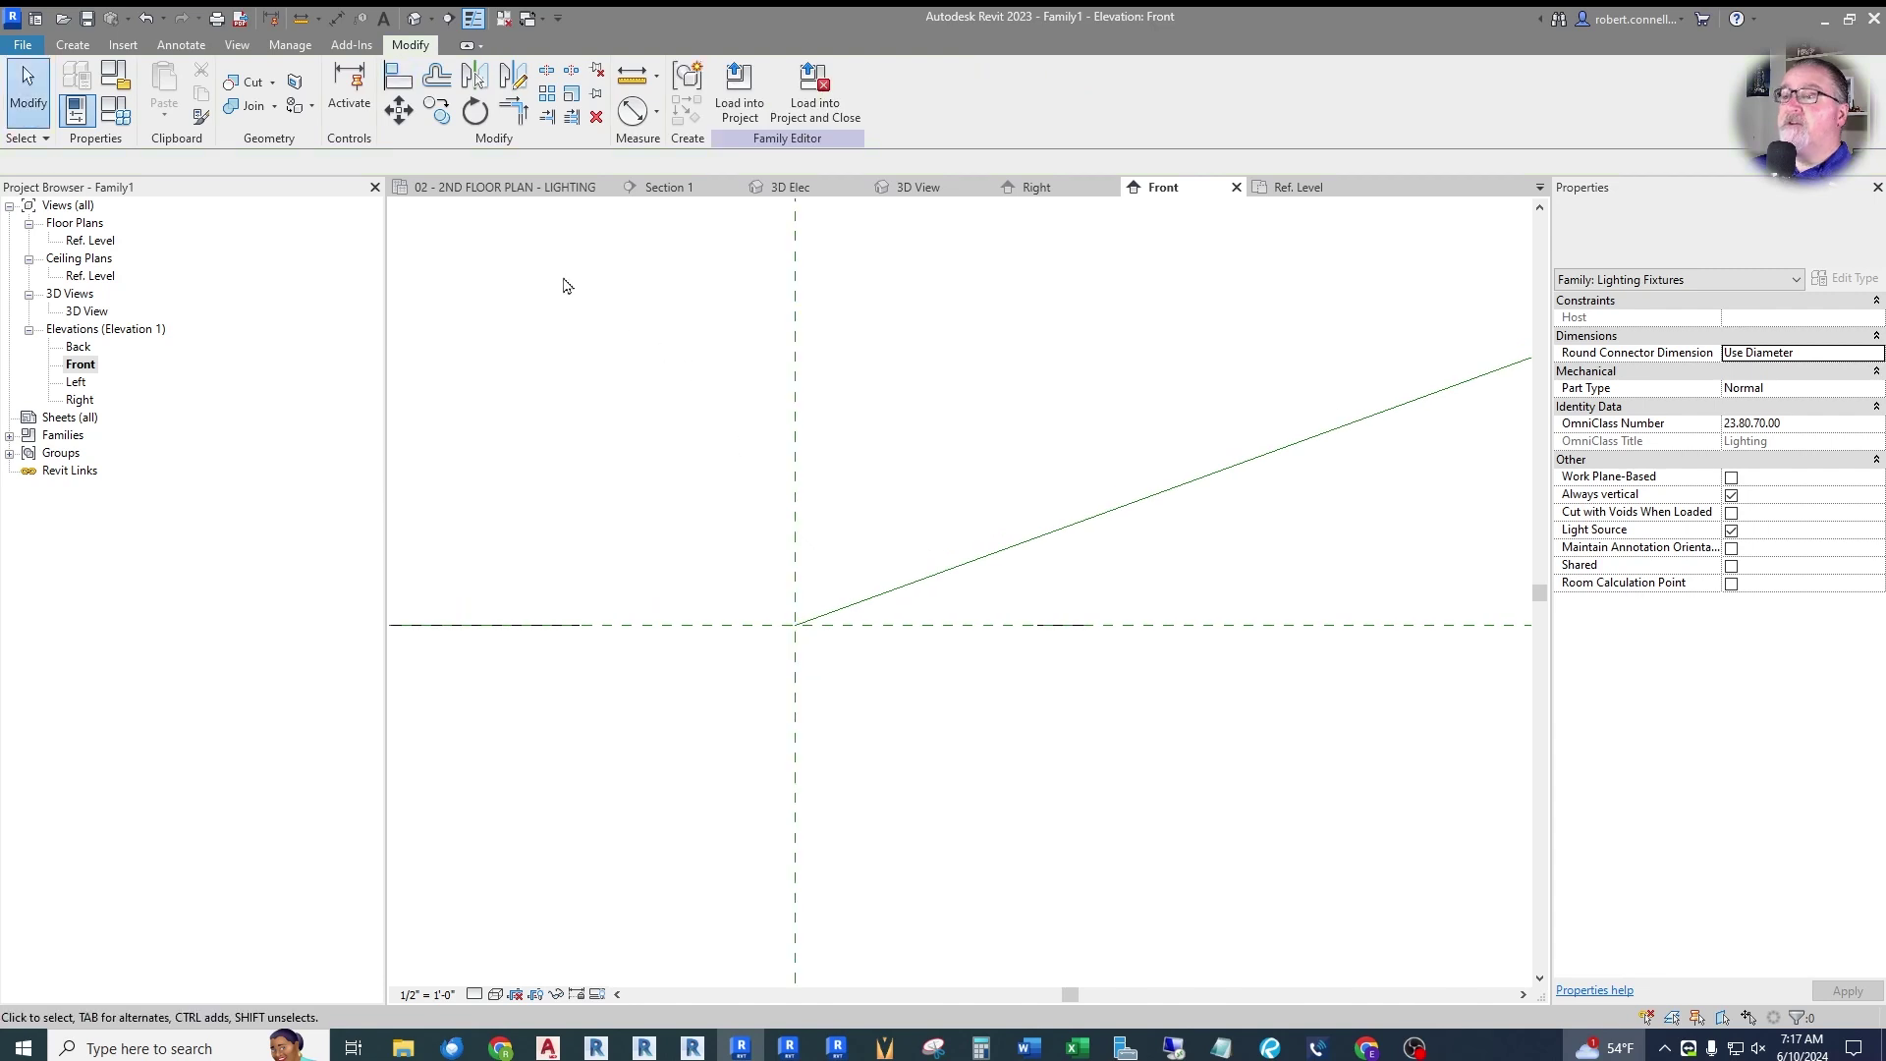
left_click(398, 76)
scroll(755, 570, "up", 2)
left_click(820, 576)
left_click(827, 655)
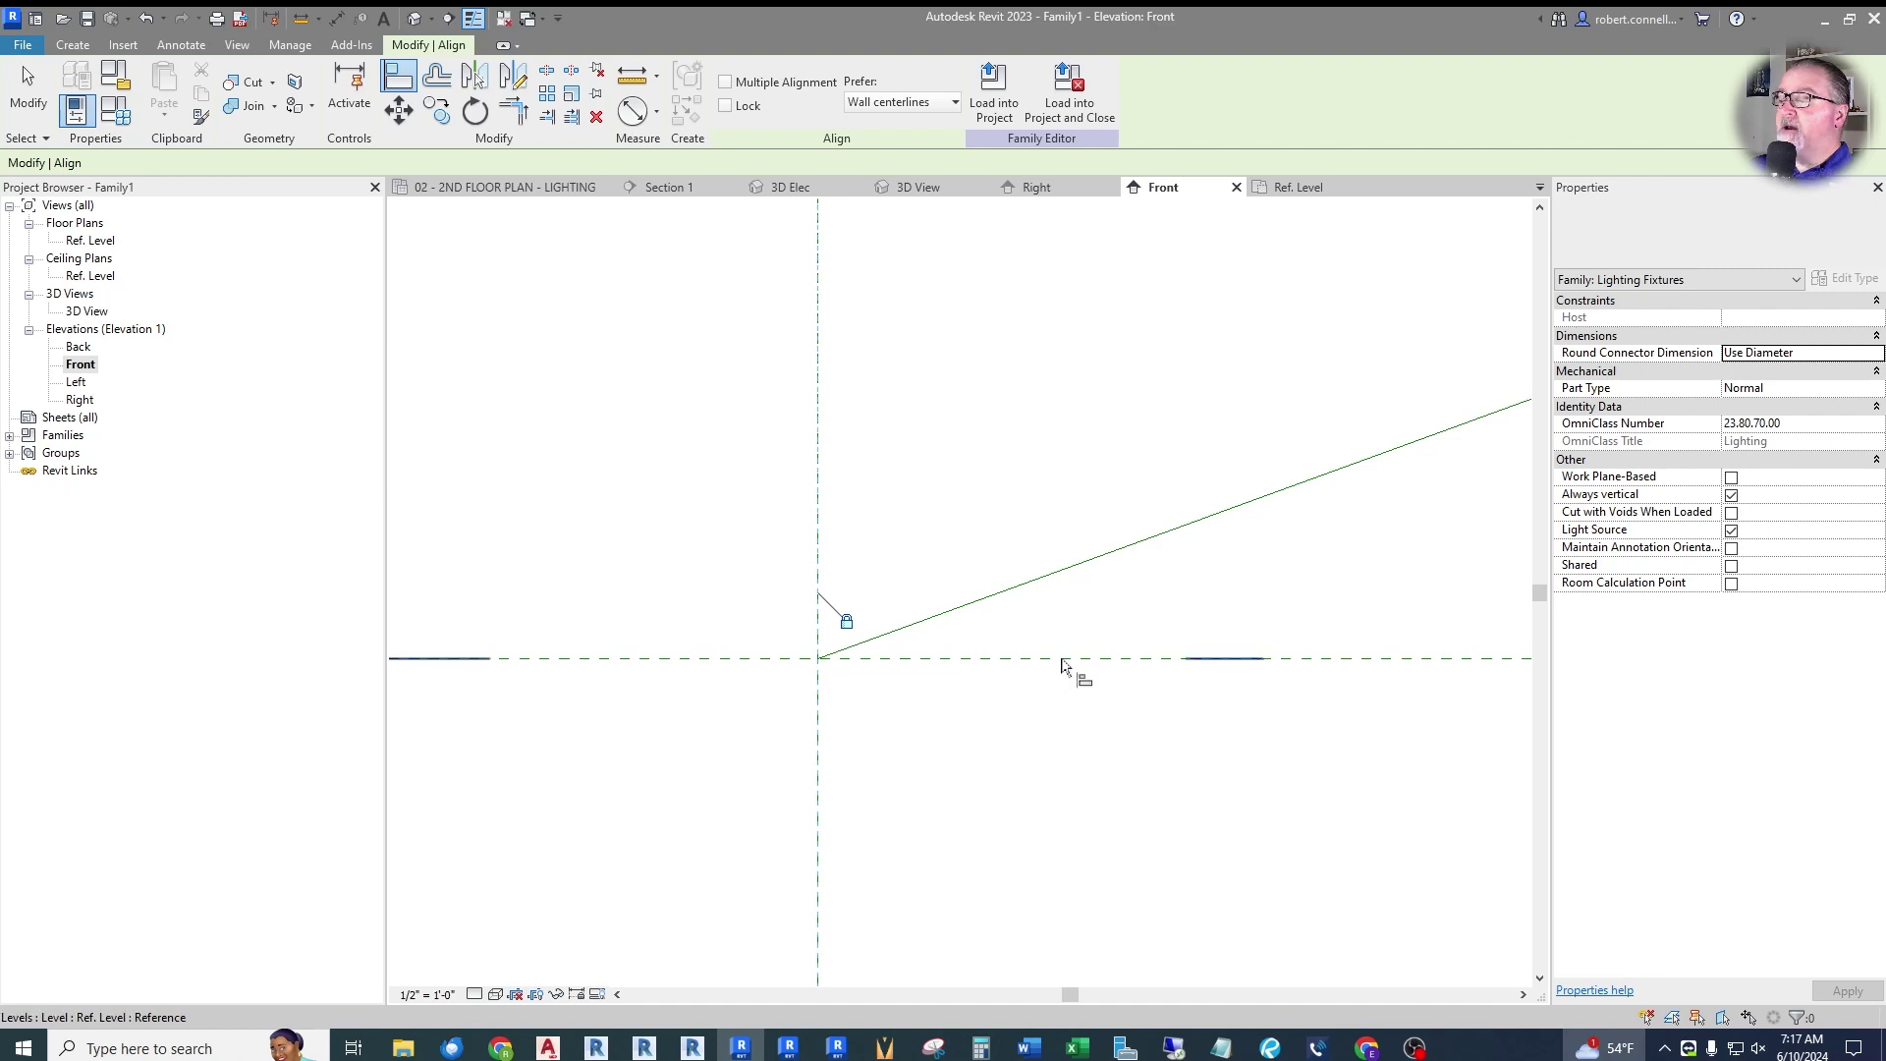
scroll(1041, 661, "down", 8)
scroll(1049, 678, "down", 4)
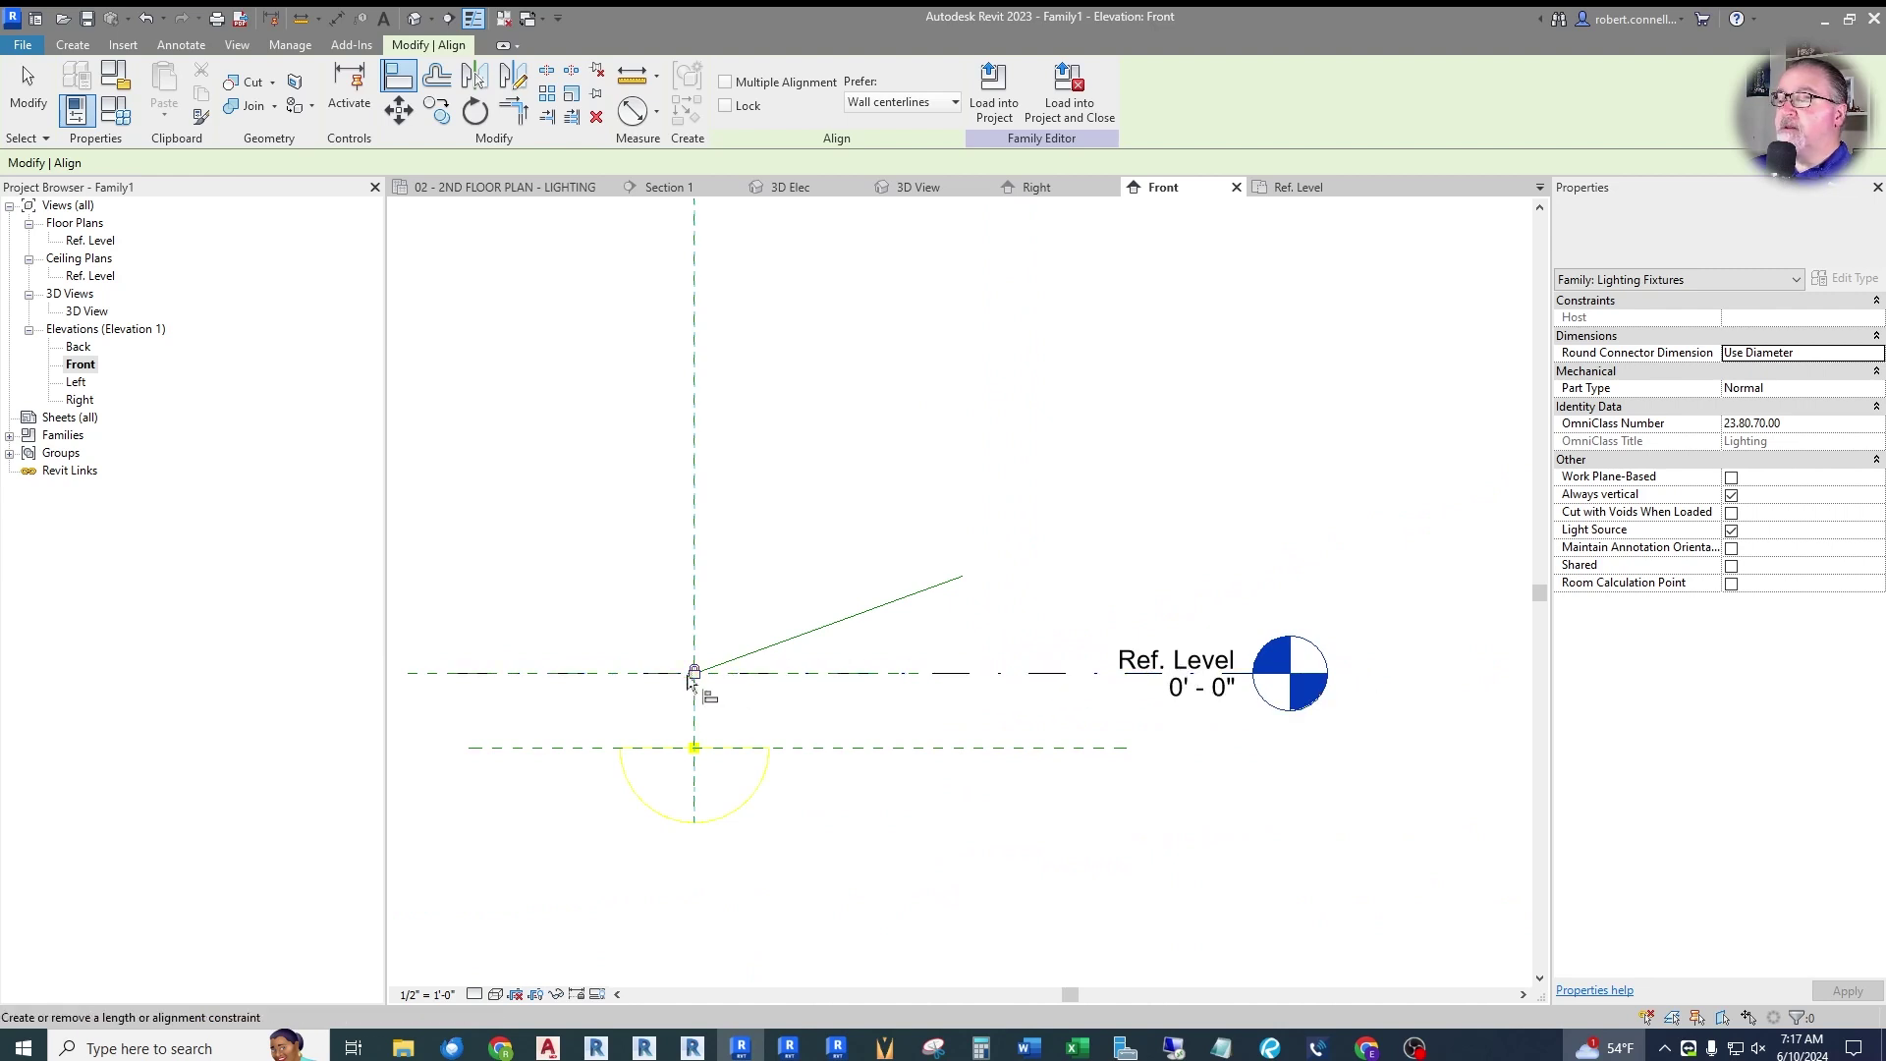
Align and lock the sloped reference line's start endpoint to the horizontal reference plane at Ref. Level.
scroll(675, 685, "up", 6)
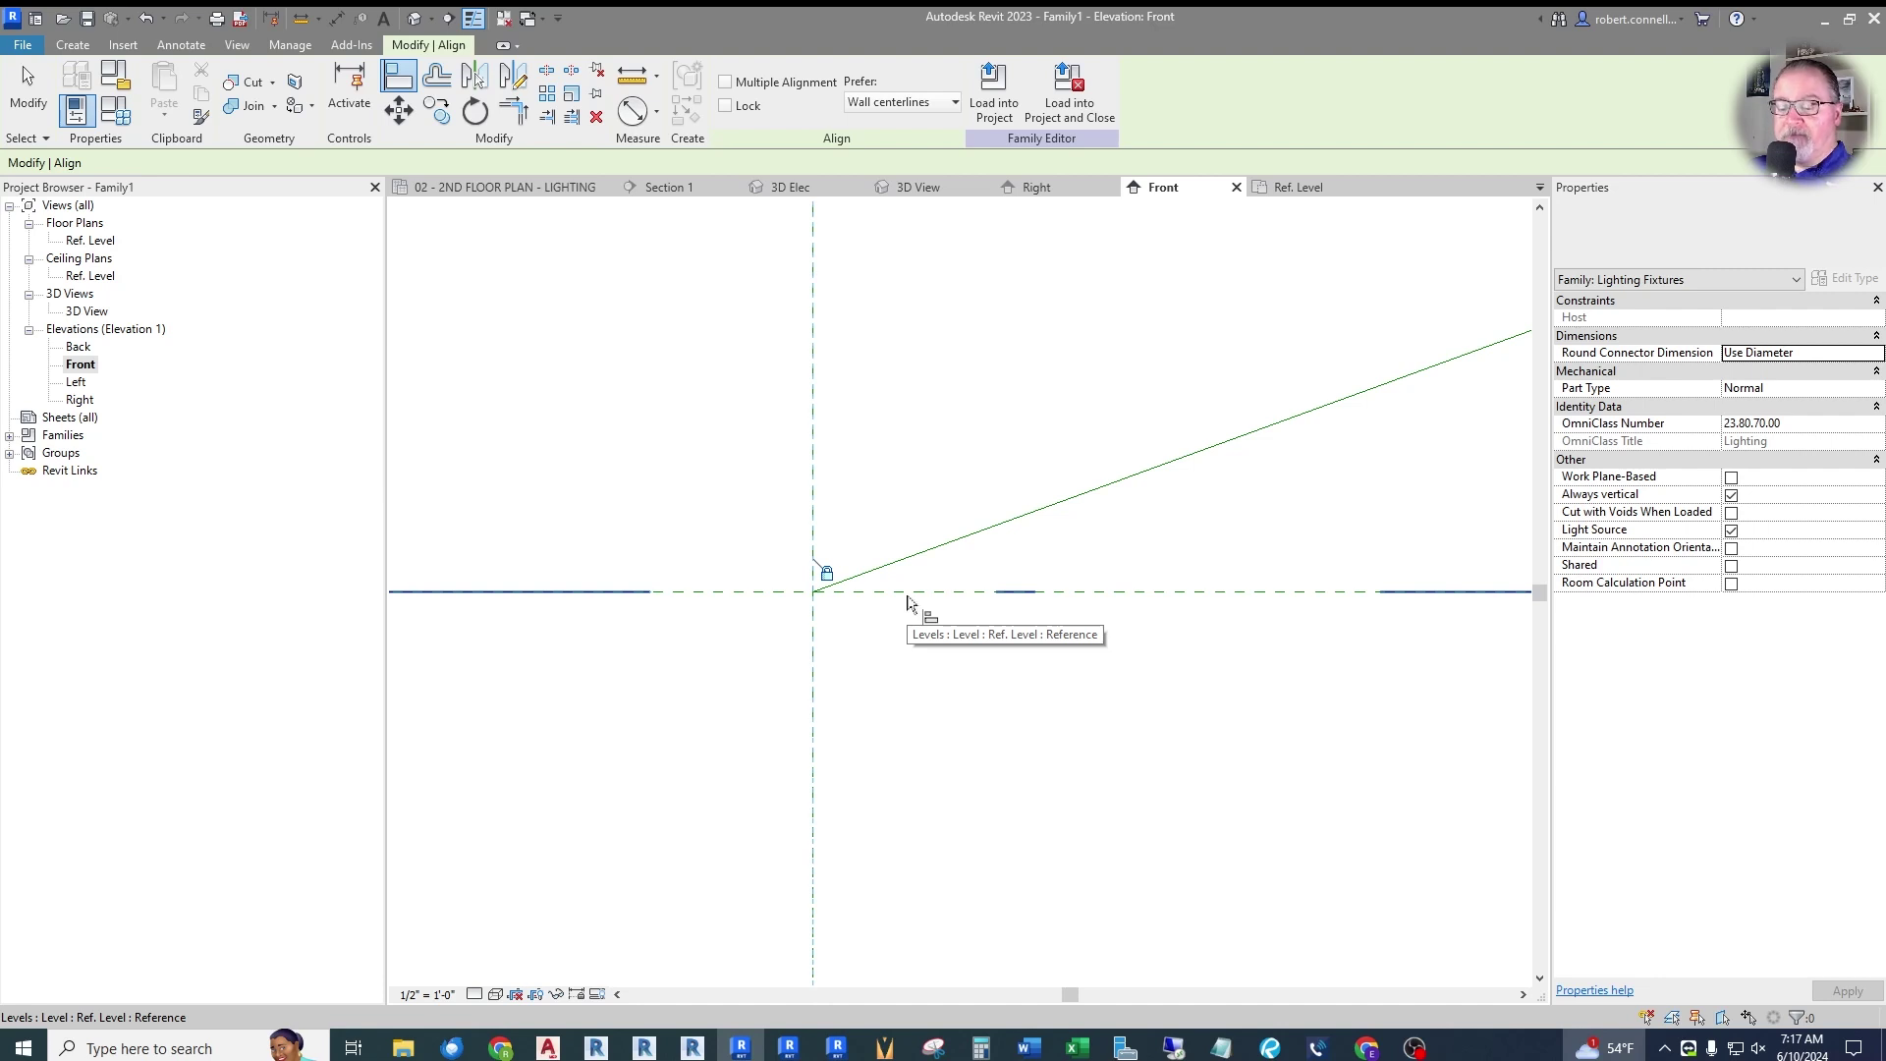
key("Tab")
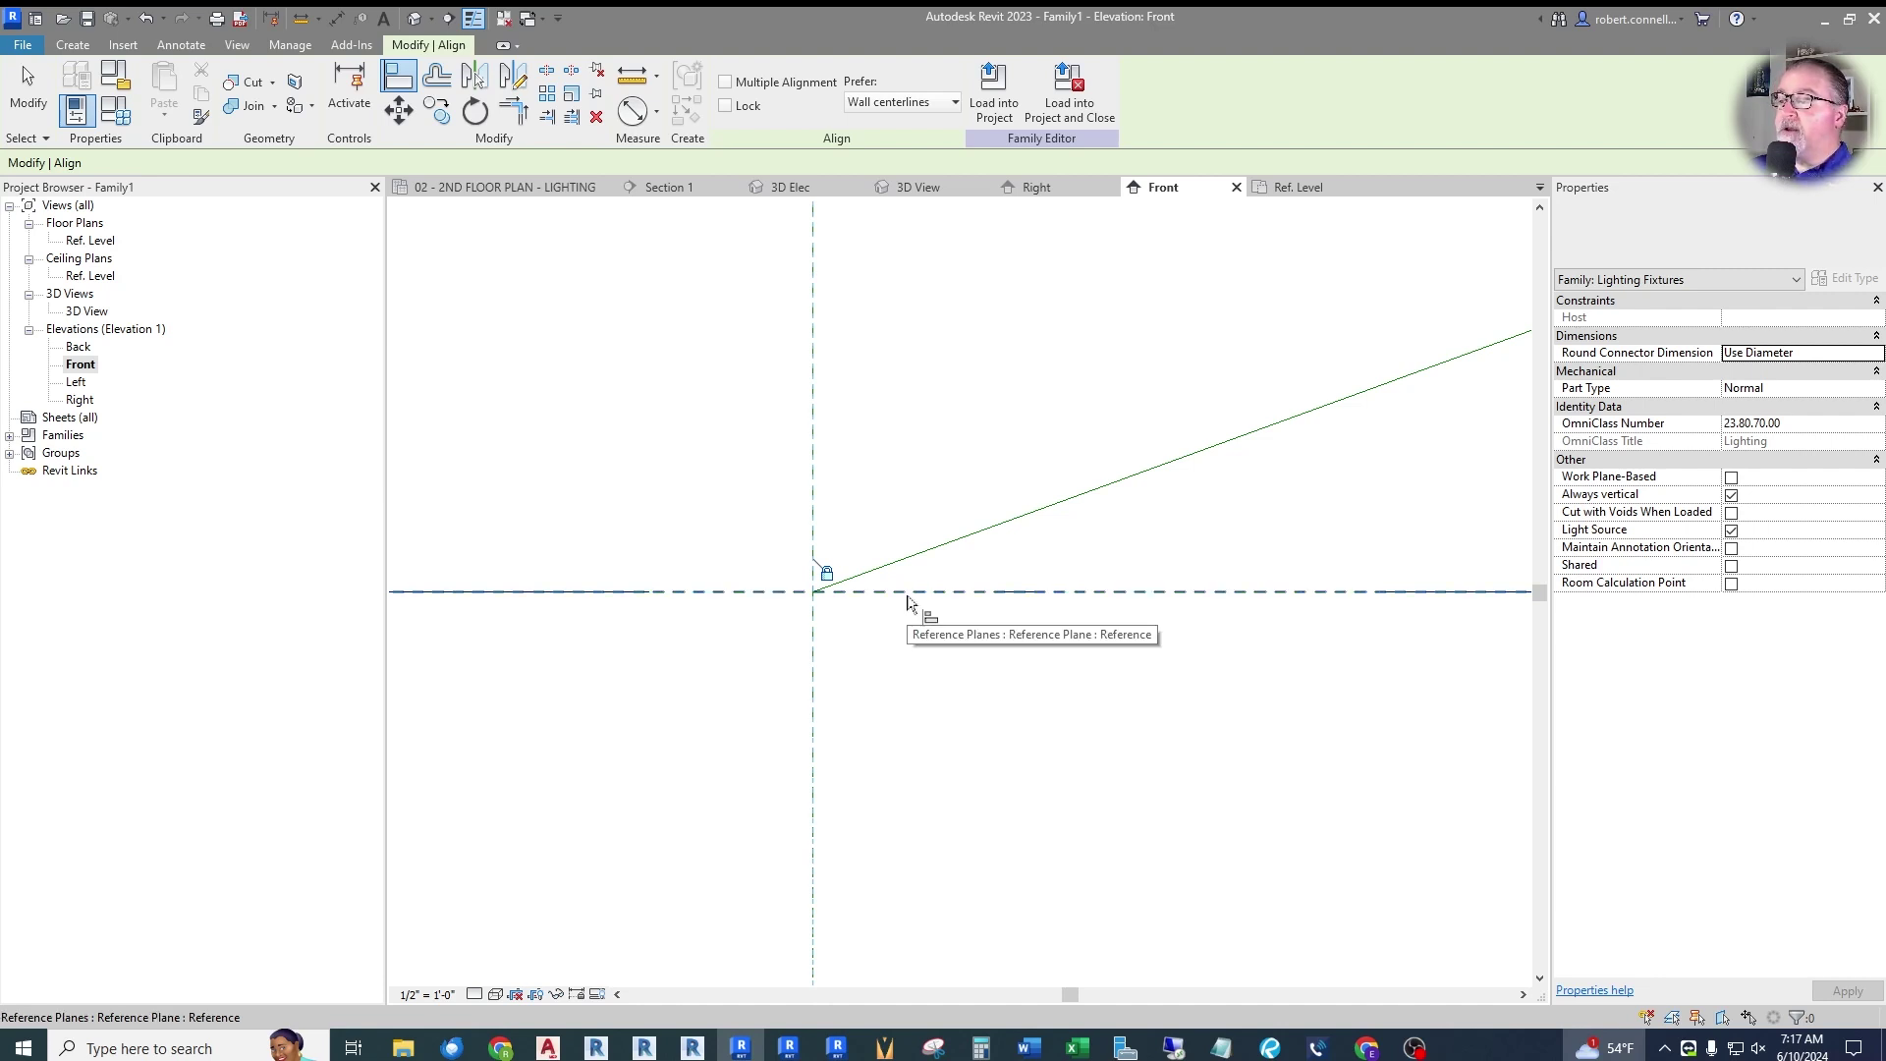
left_click(907, 603)
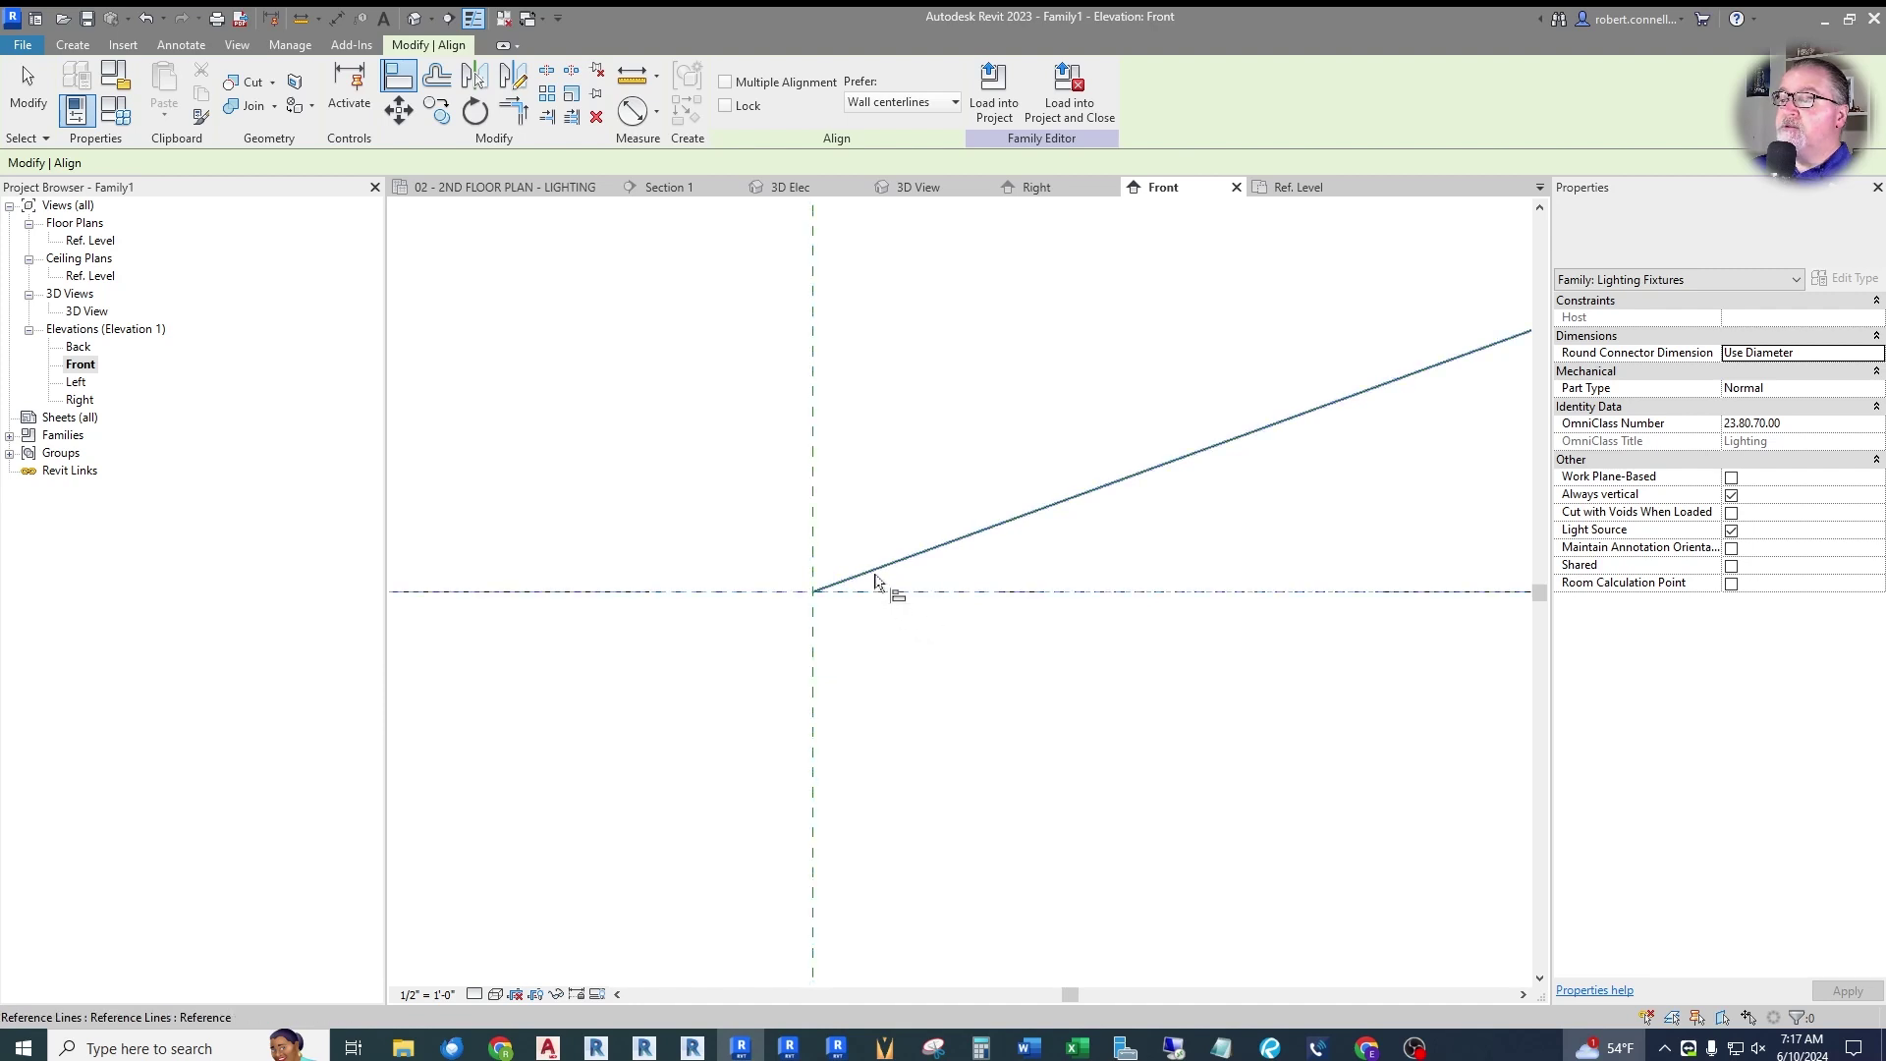
left_click(815, 590)
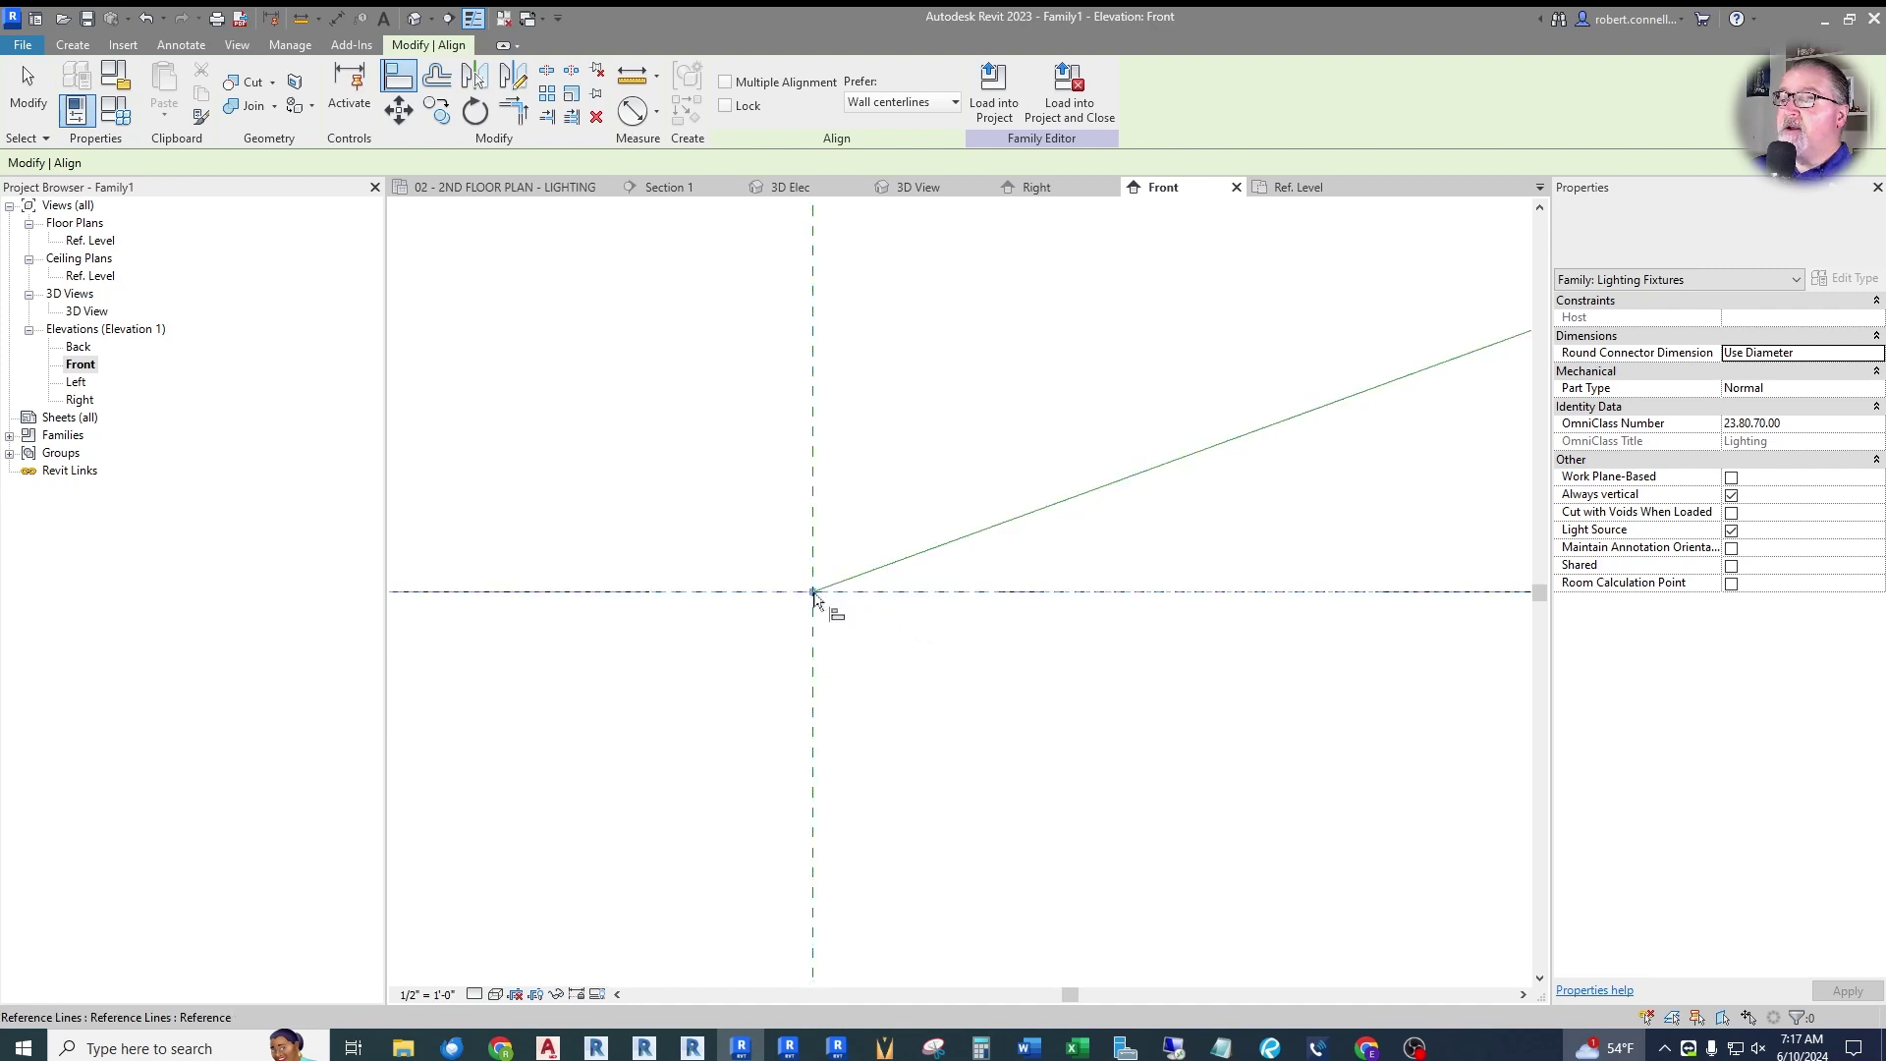
left_click(989, 564)
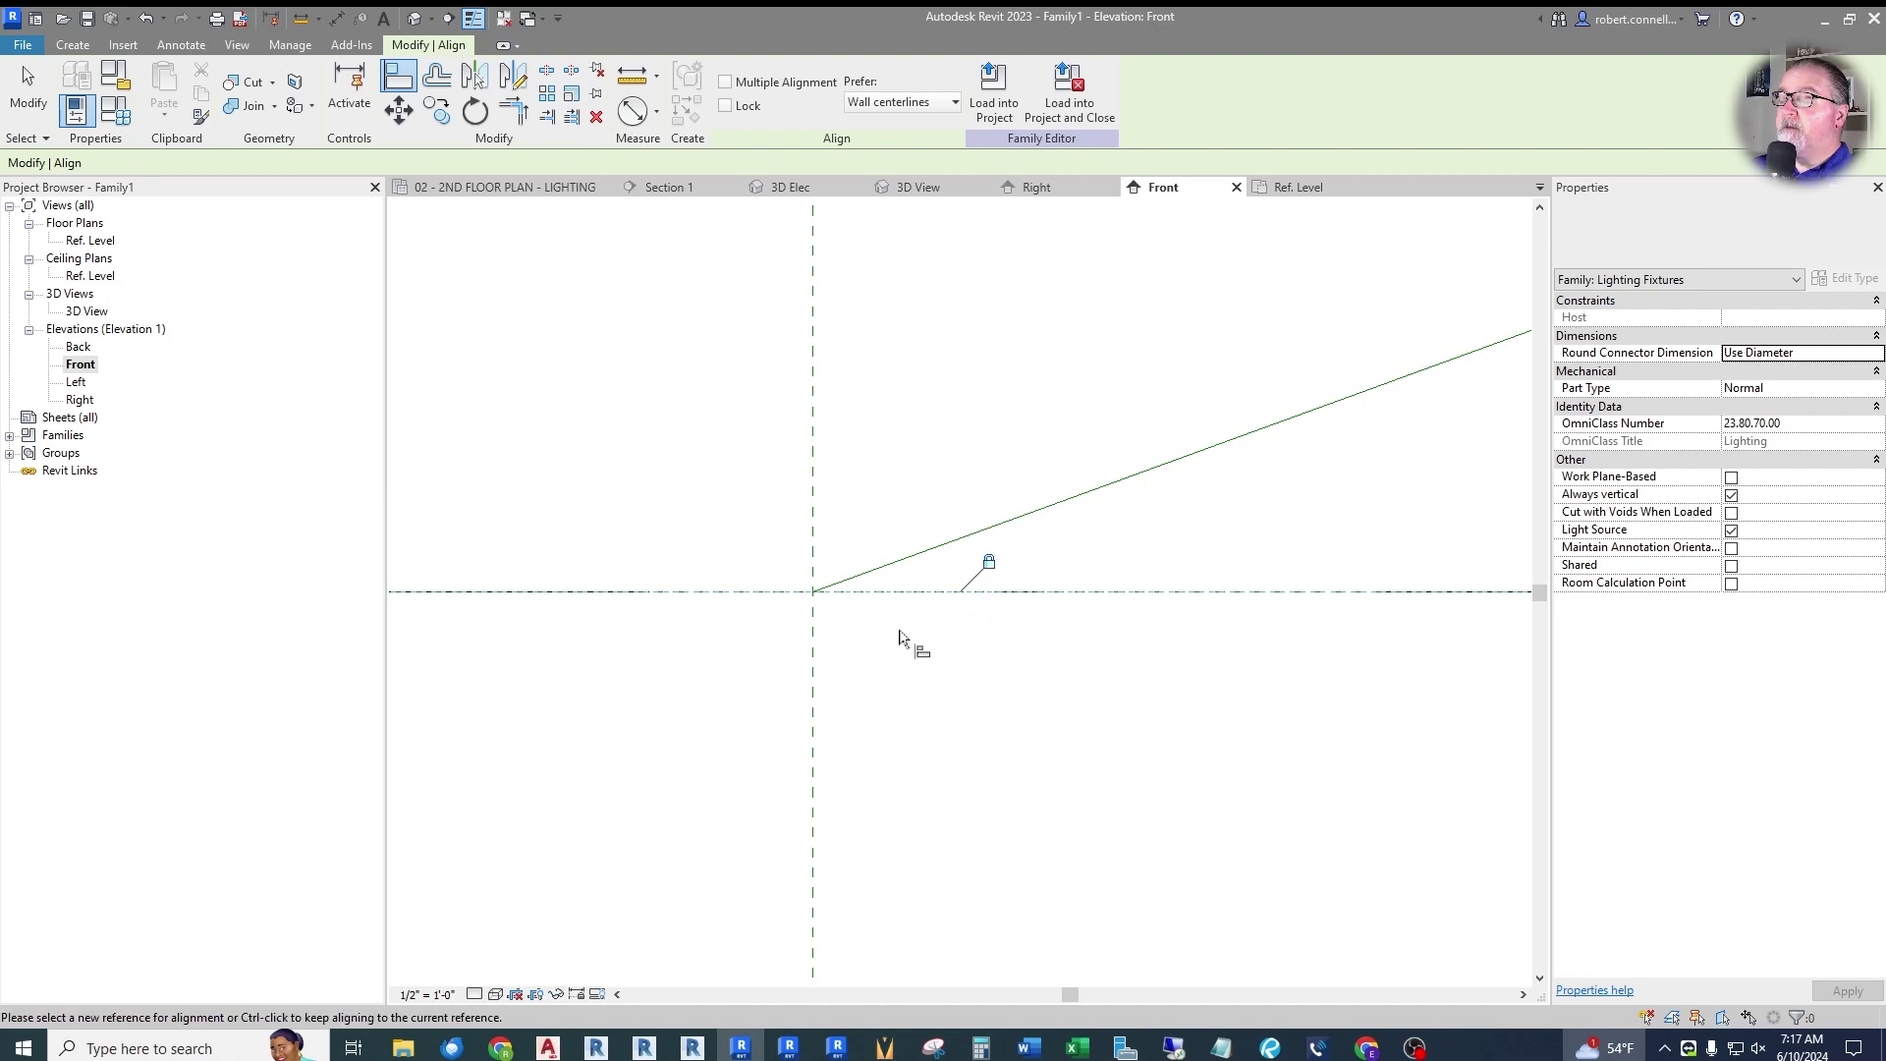
key("Escape")
key("Escape")
Place an angular dimension between the horizontal reference plane at Ref. Level and the sloped reference line, just beyond the line's upper end.
scroll(709, 607, "down", 8)
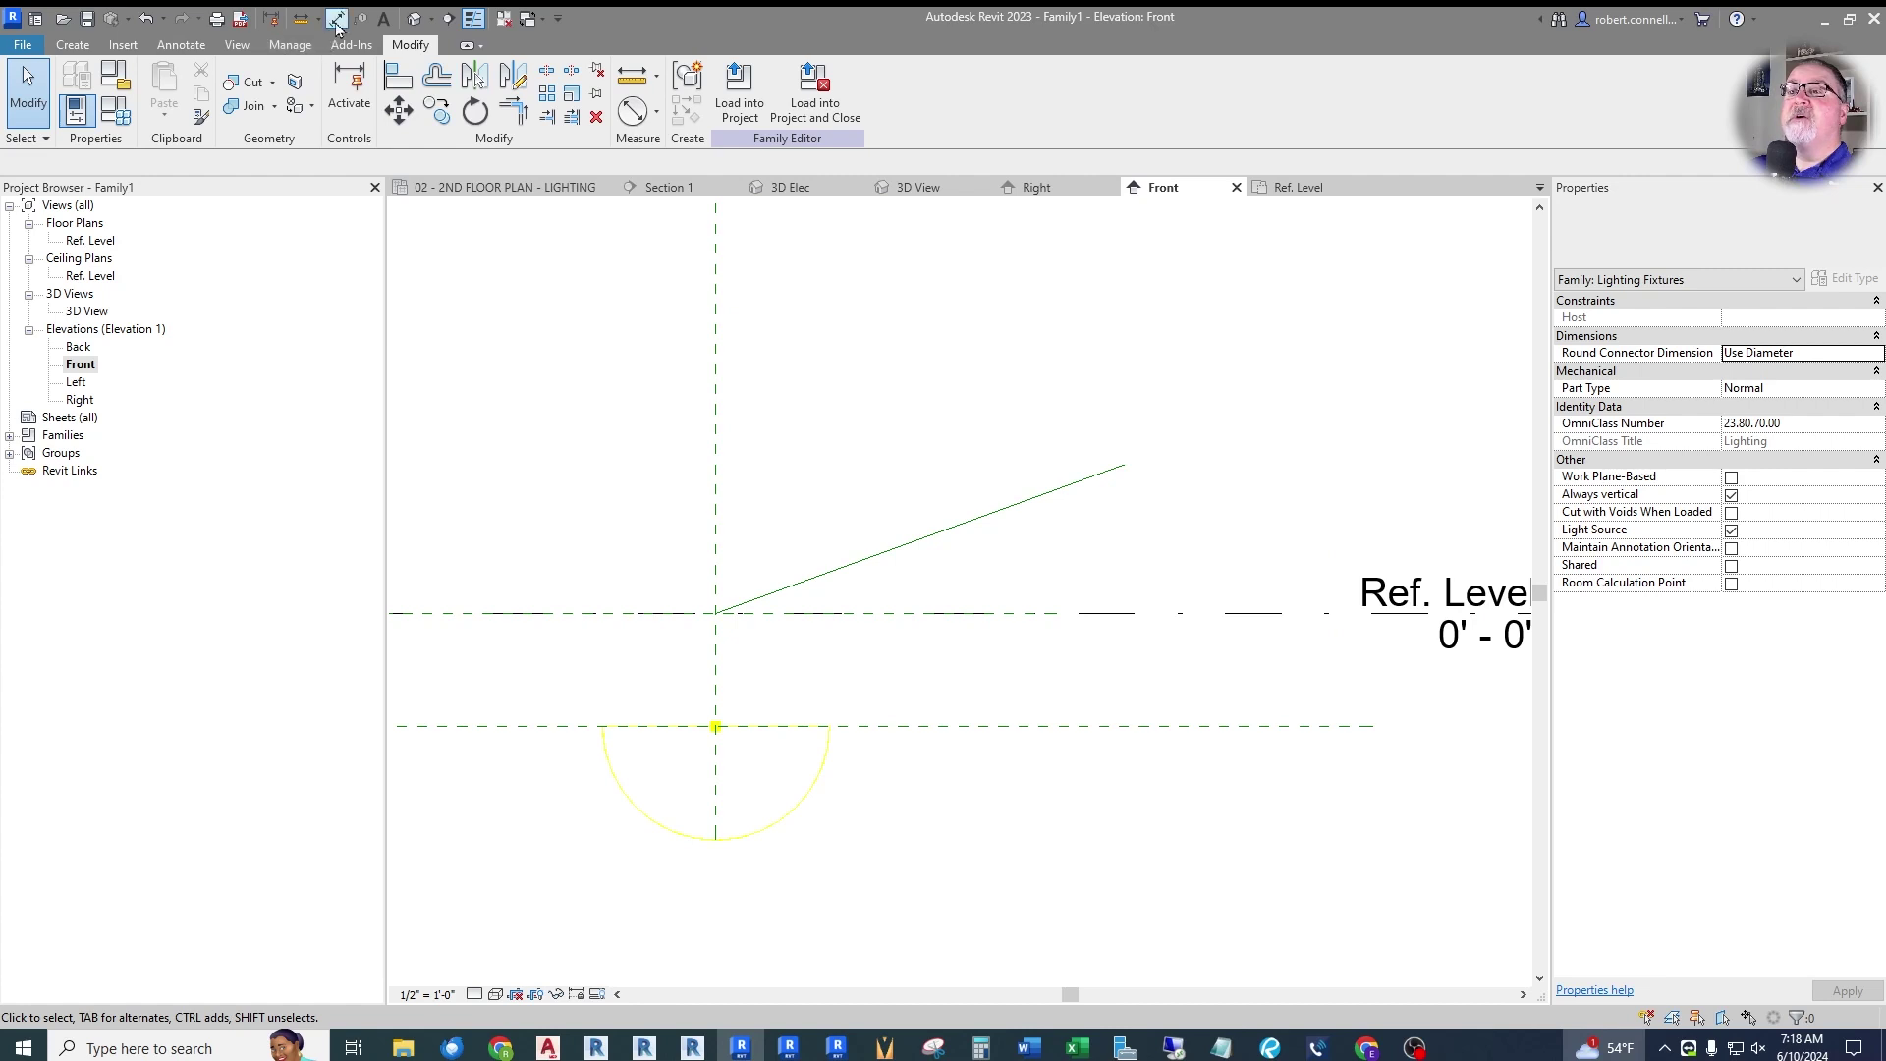
left_click(195, 47)
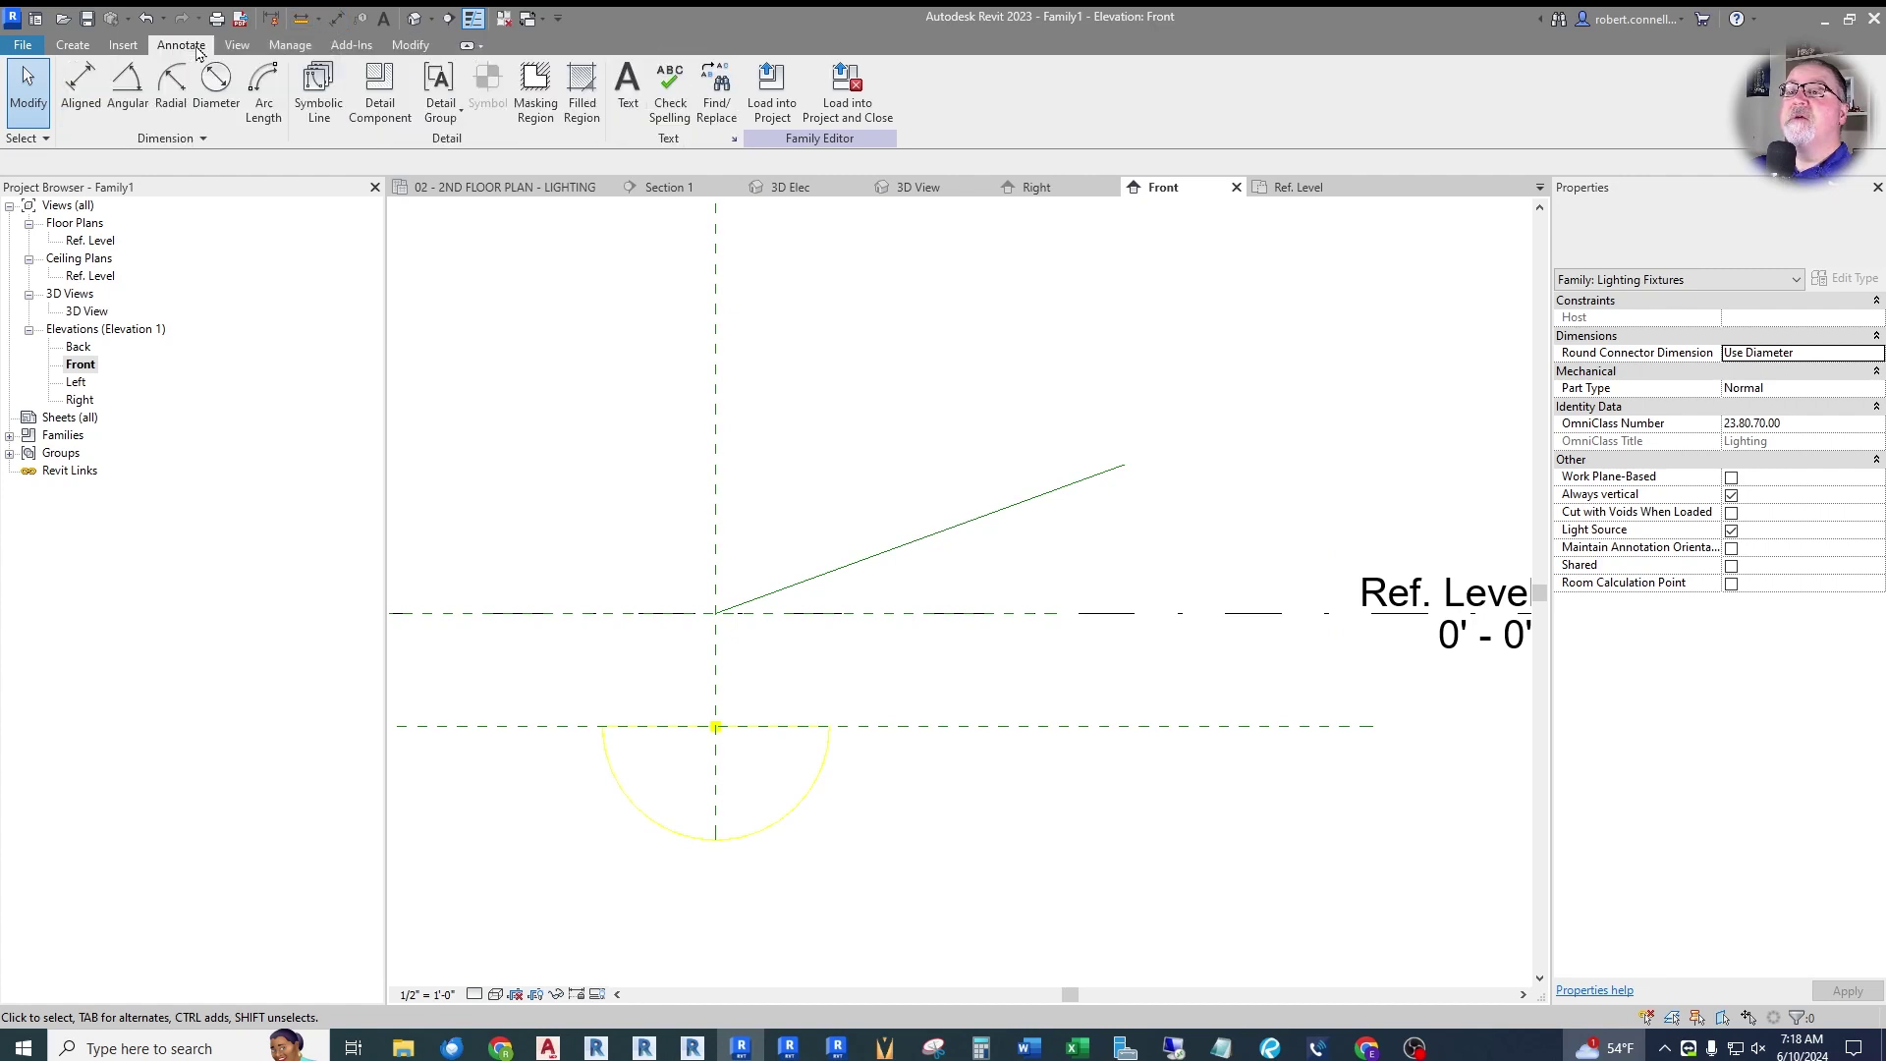
left_click(337, 20)
left_click(802, 94)
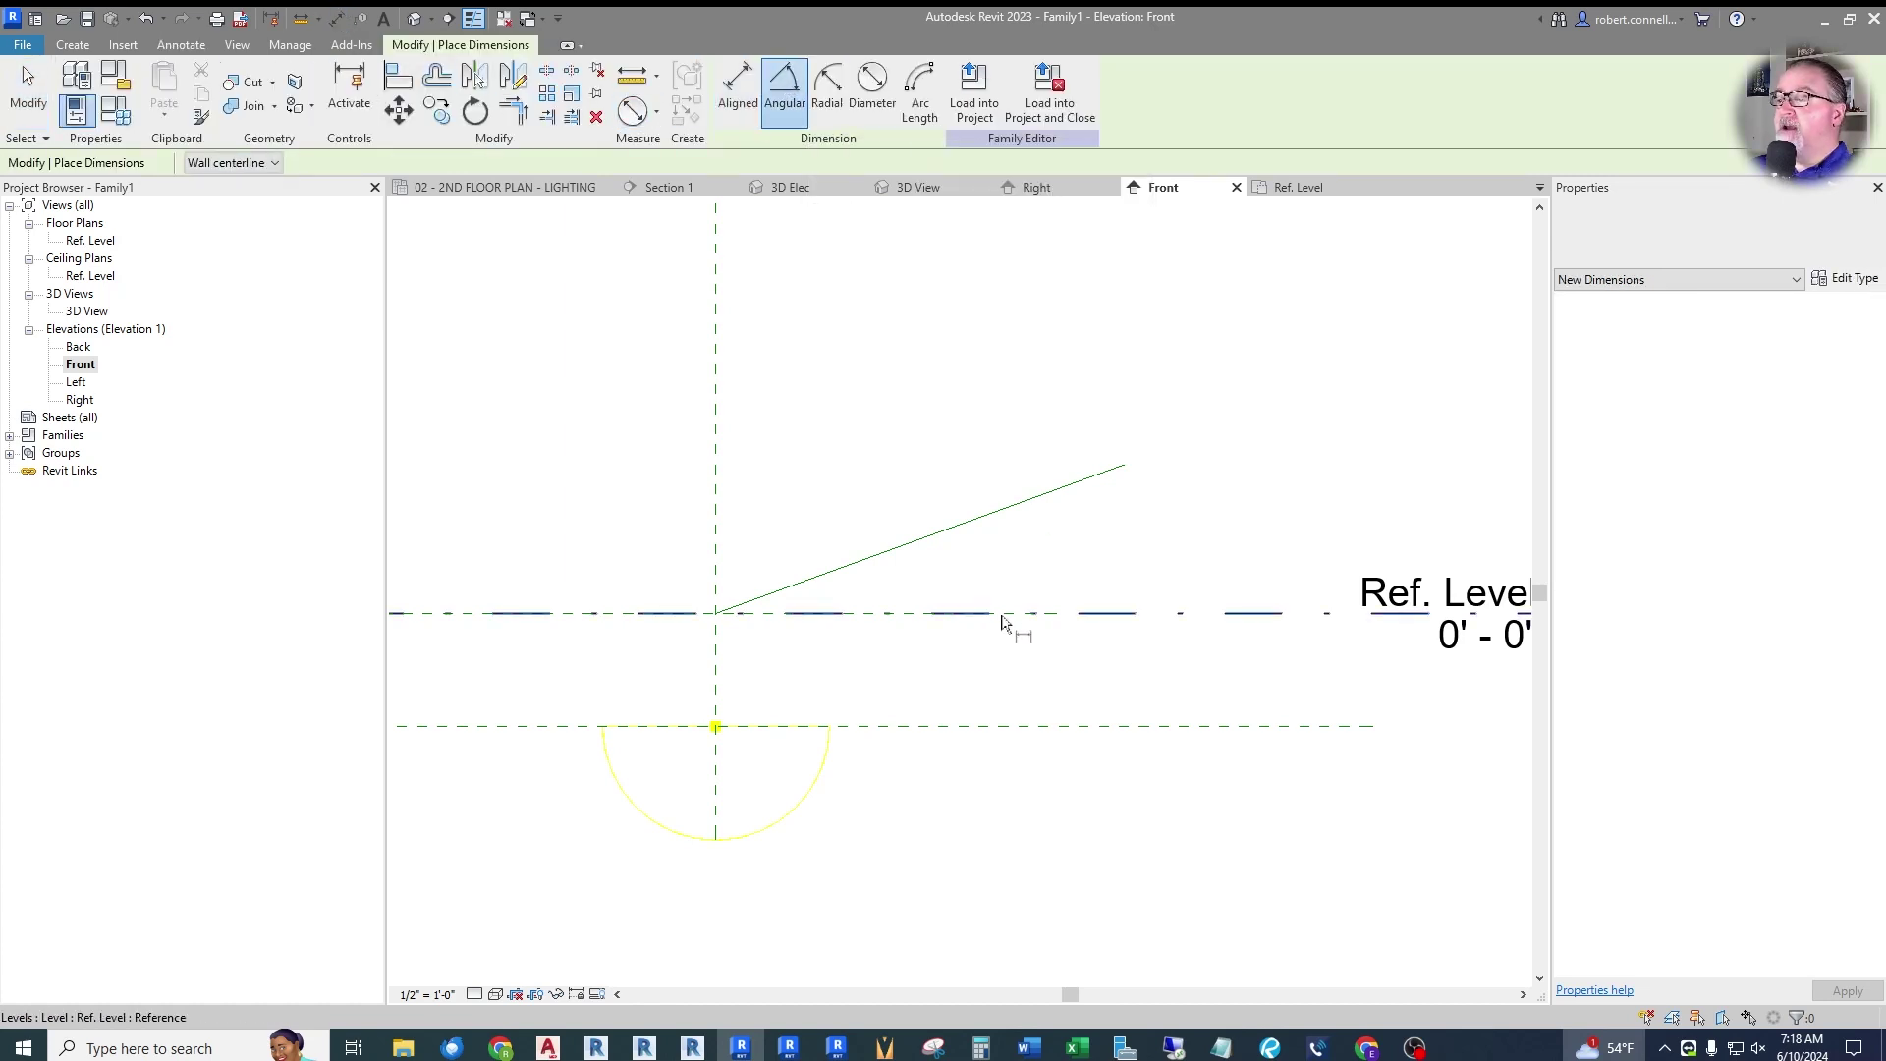
key("Tab")
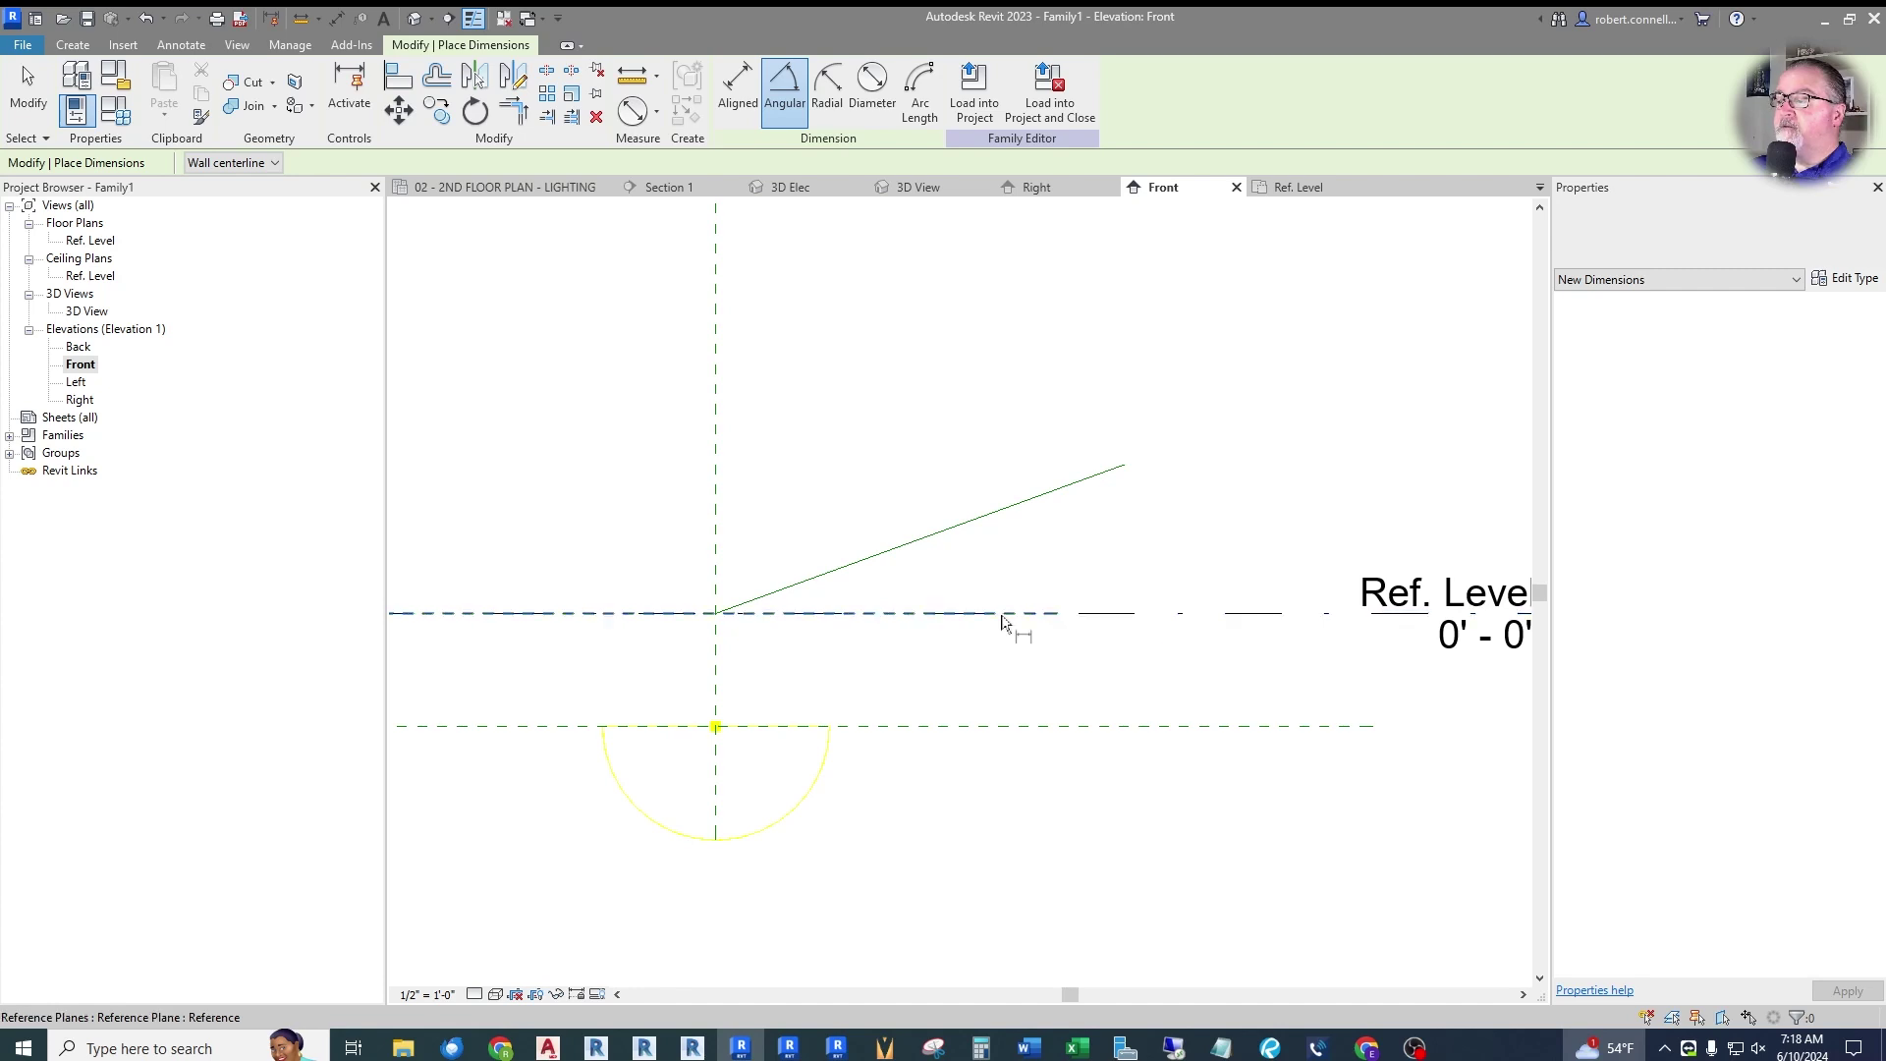
left_click(1002, 623)
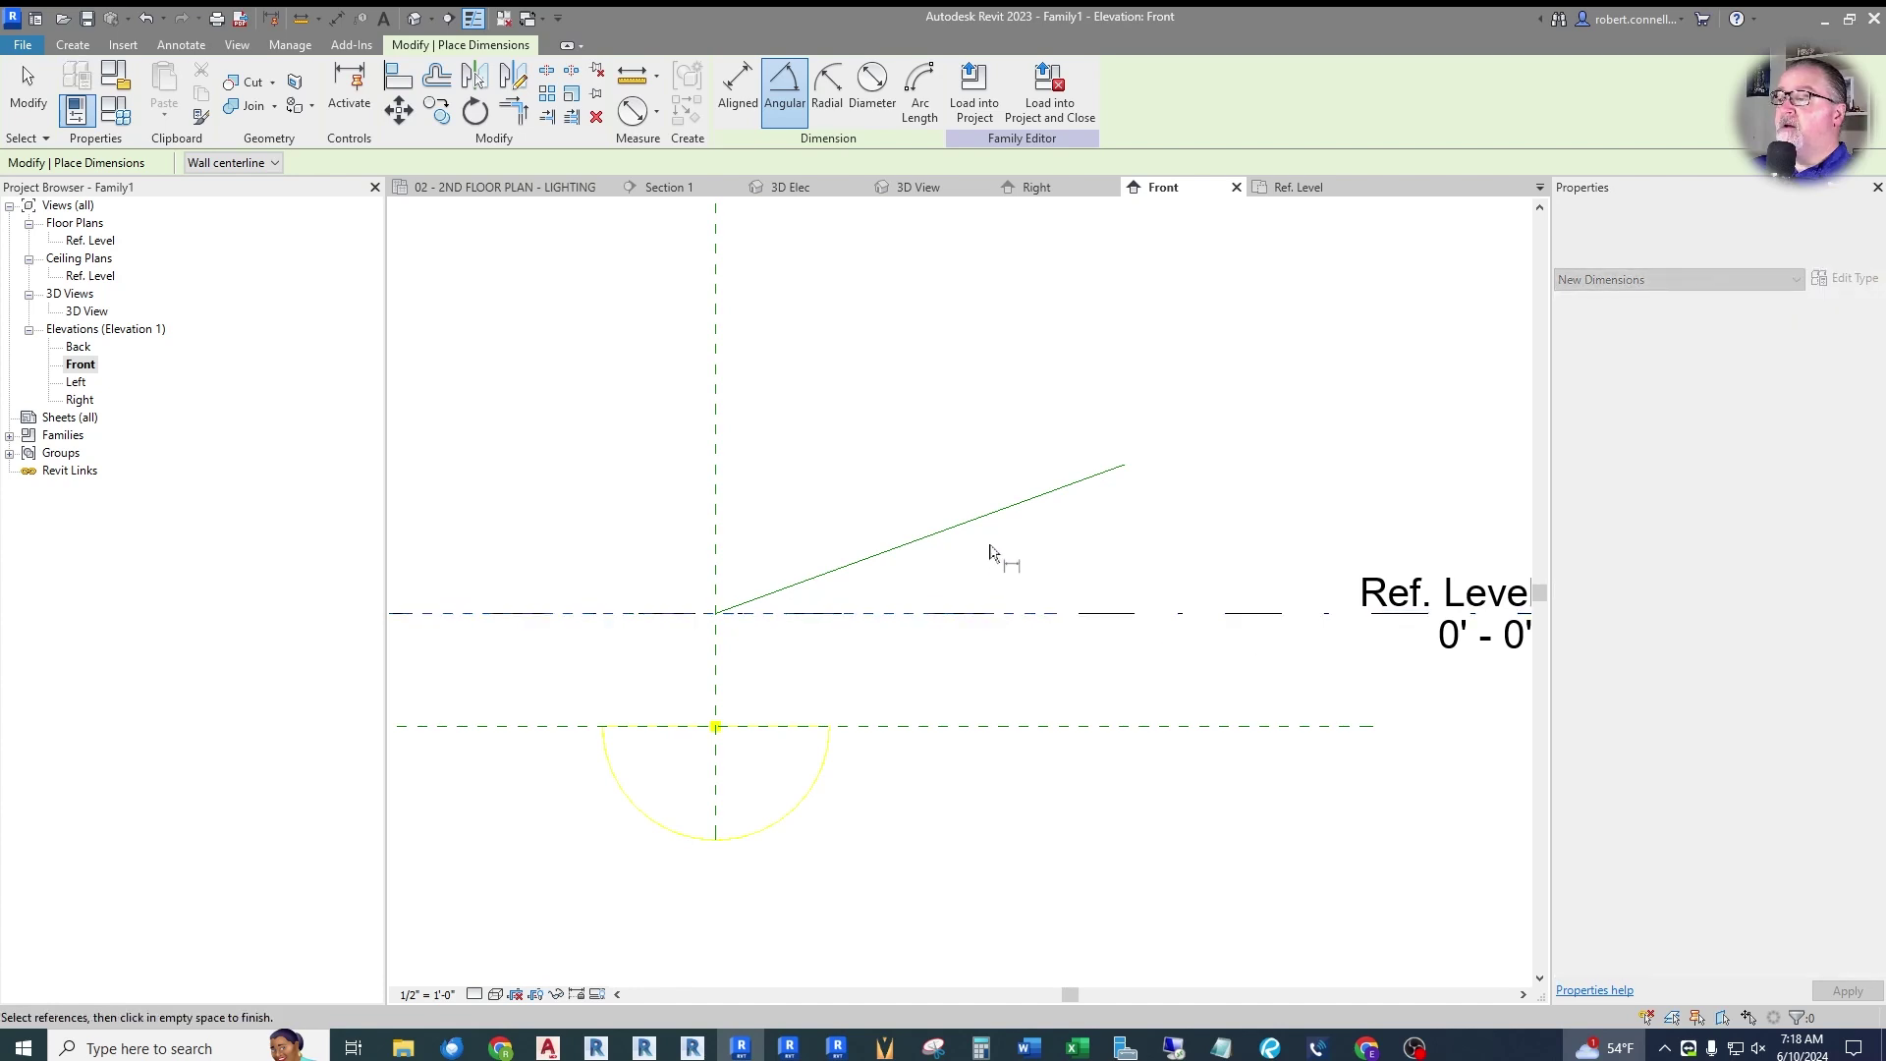
left_click(987, 524)
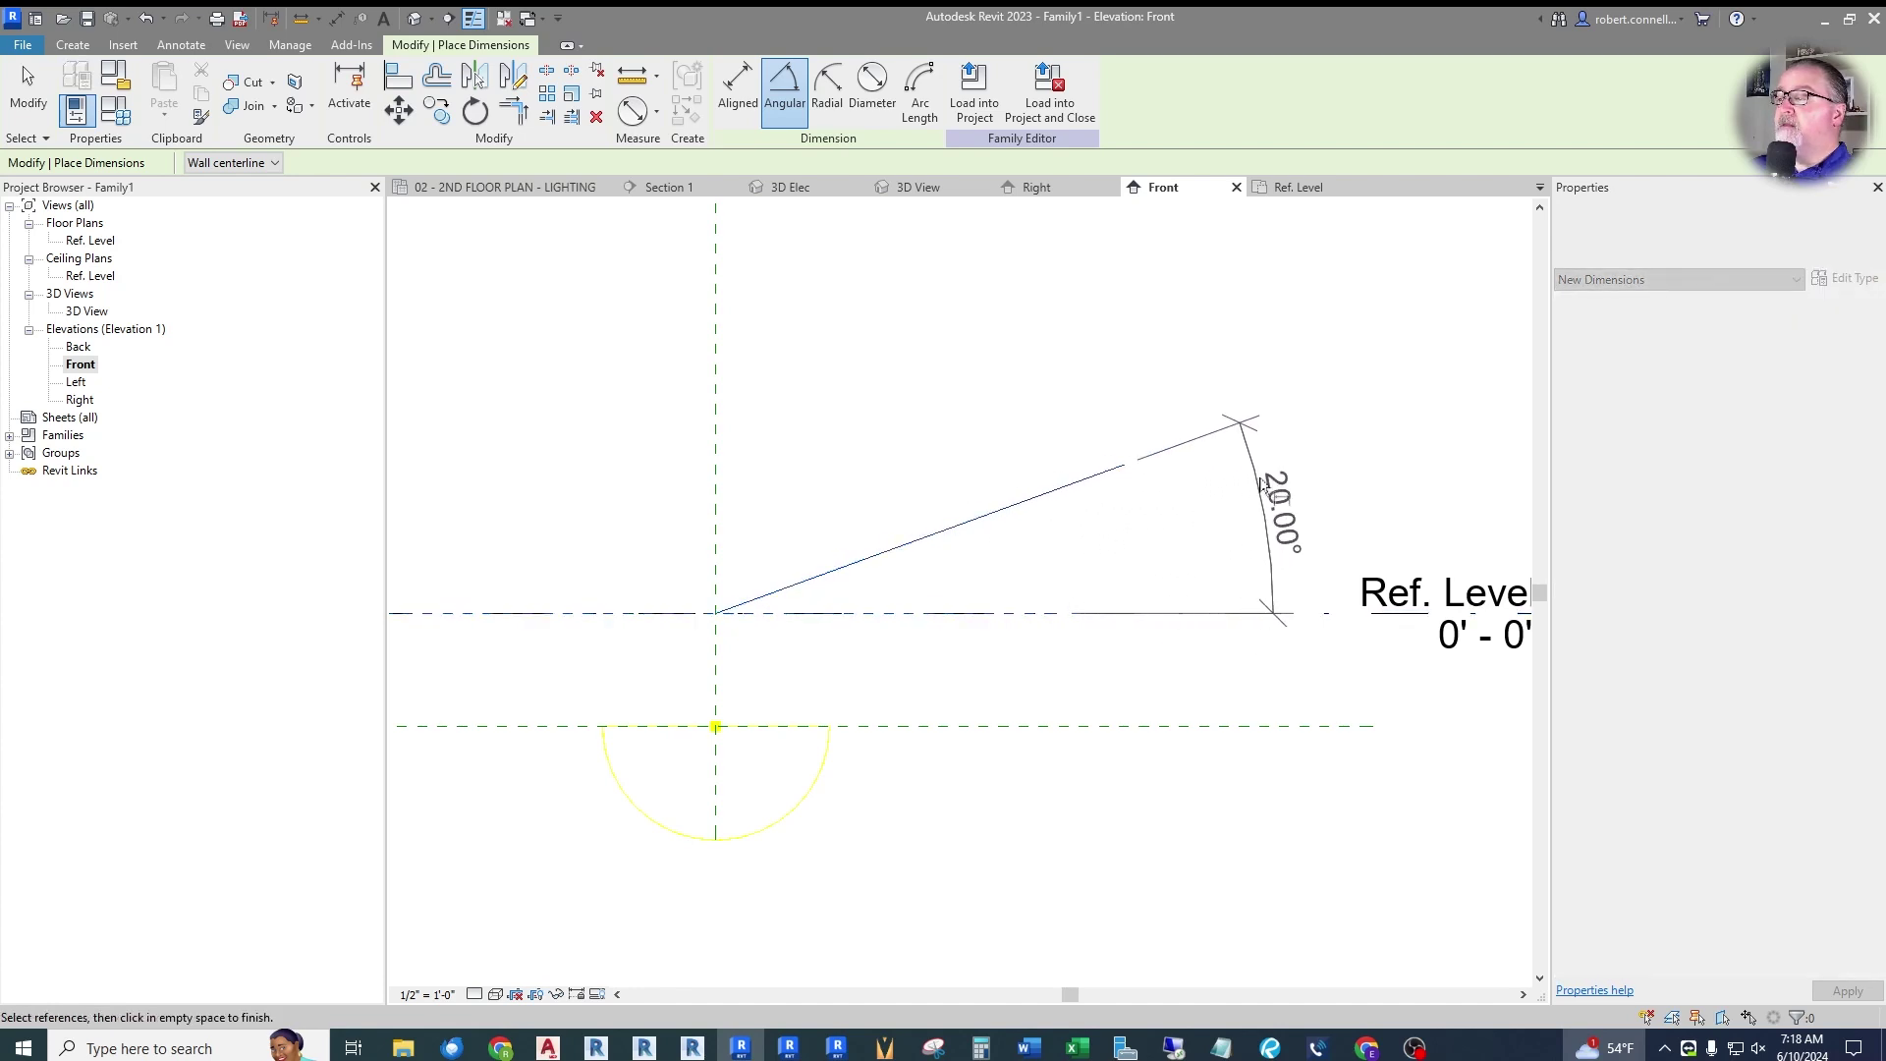
left_click(1293, 457)
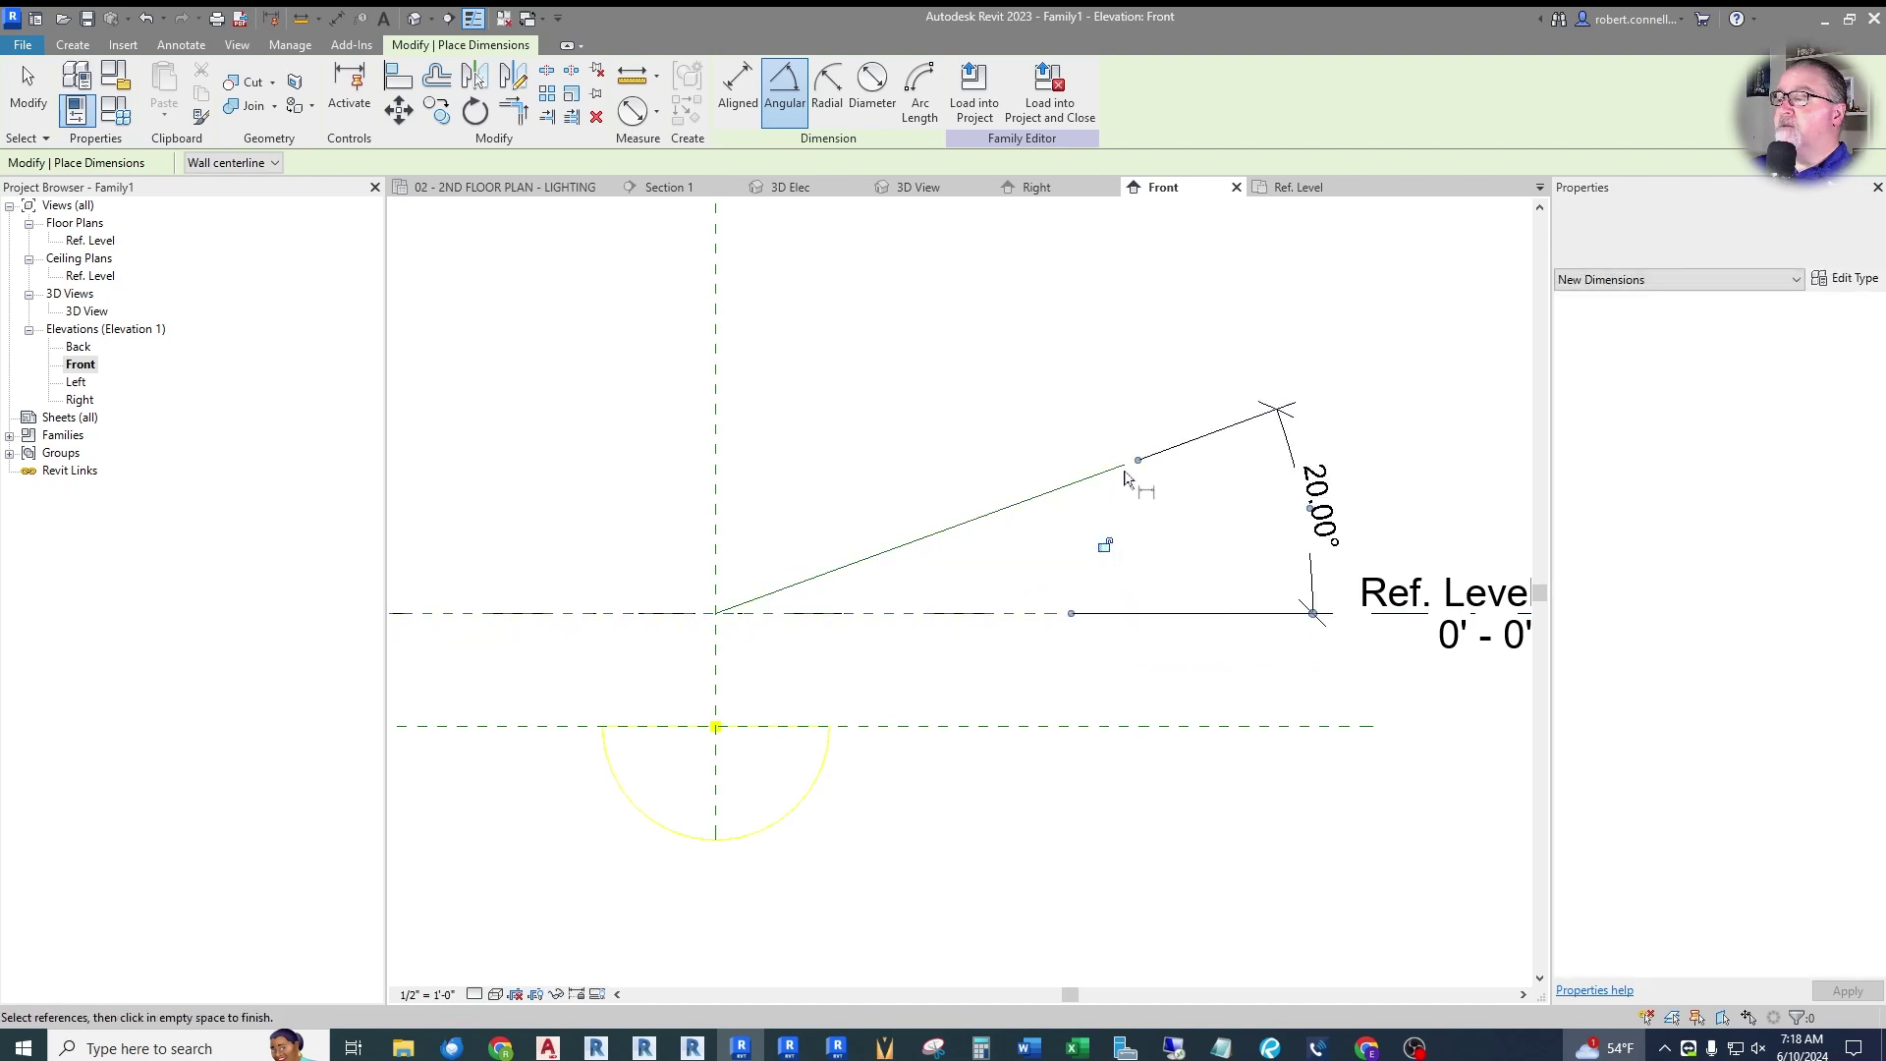
key("Escape")
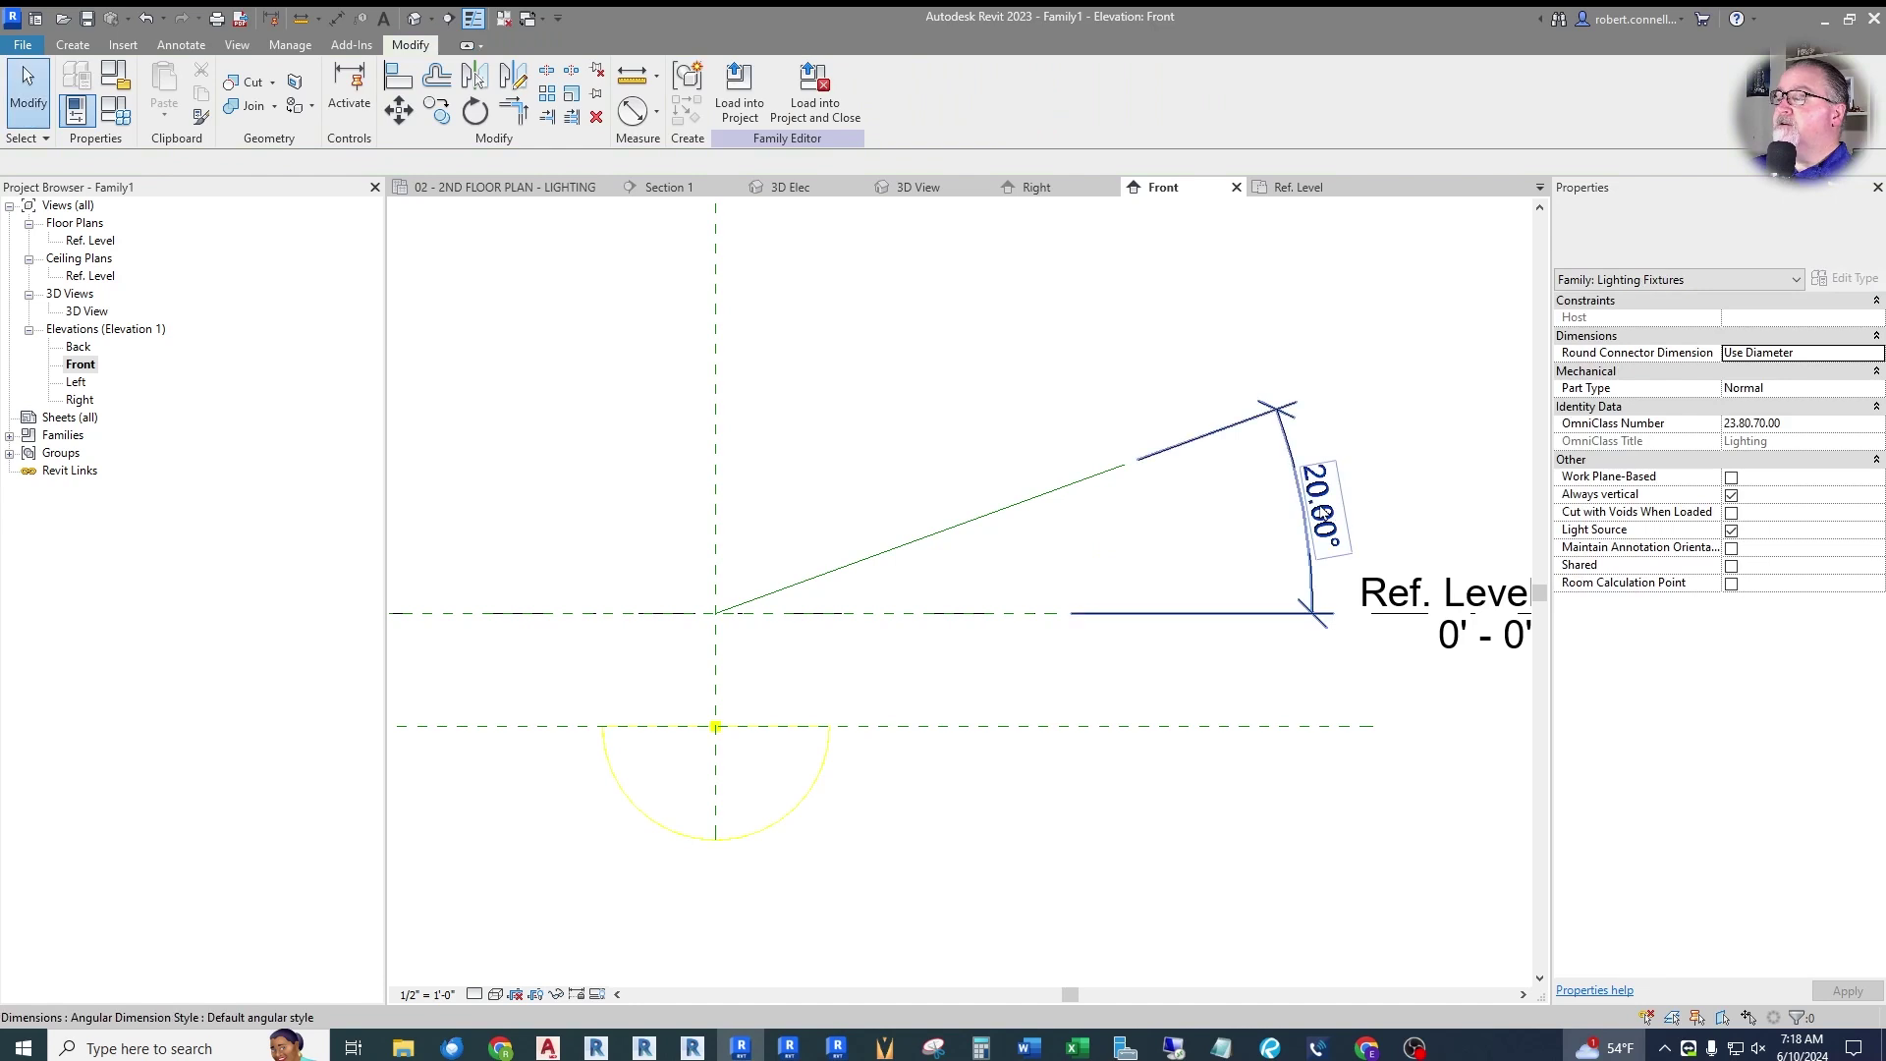
Label the angular dimension with a new instance family parameter named "Angle from Horiz", grouped under Dimensions.
left_click(1324, 512)
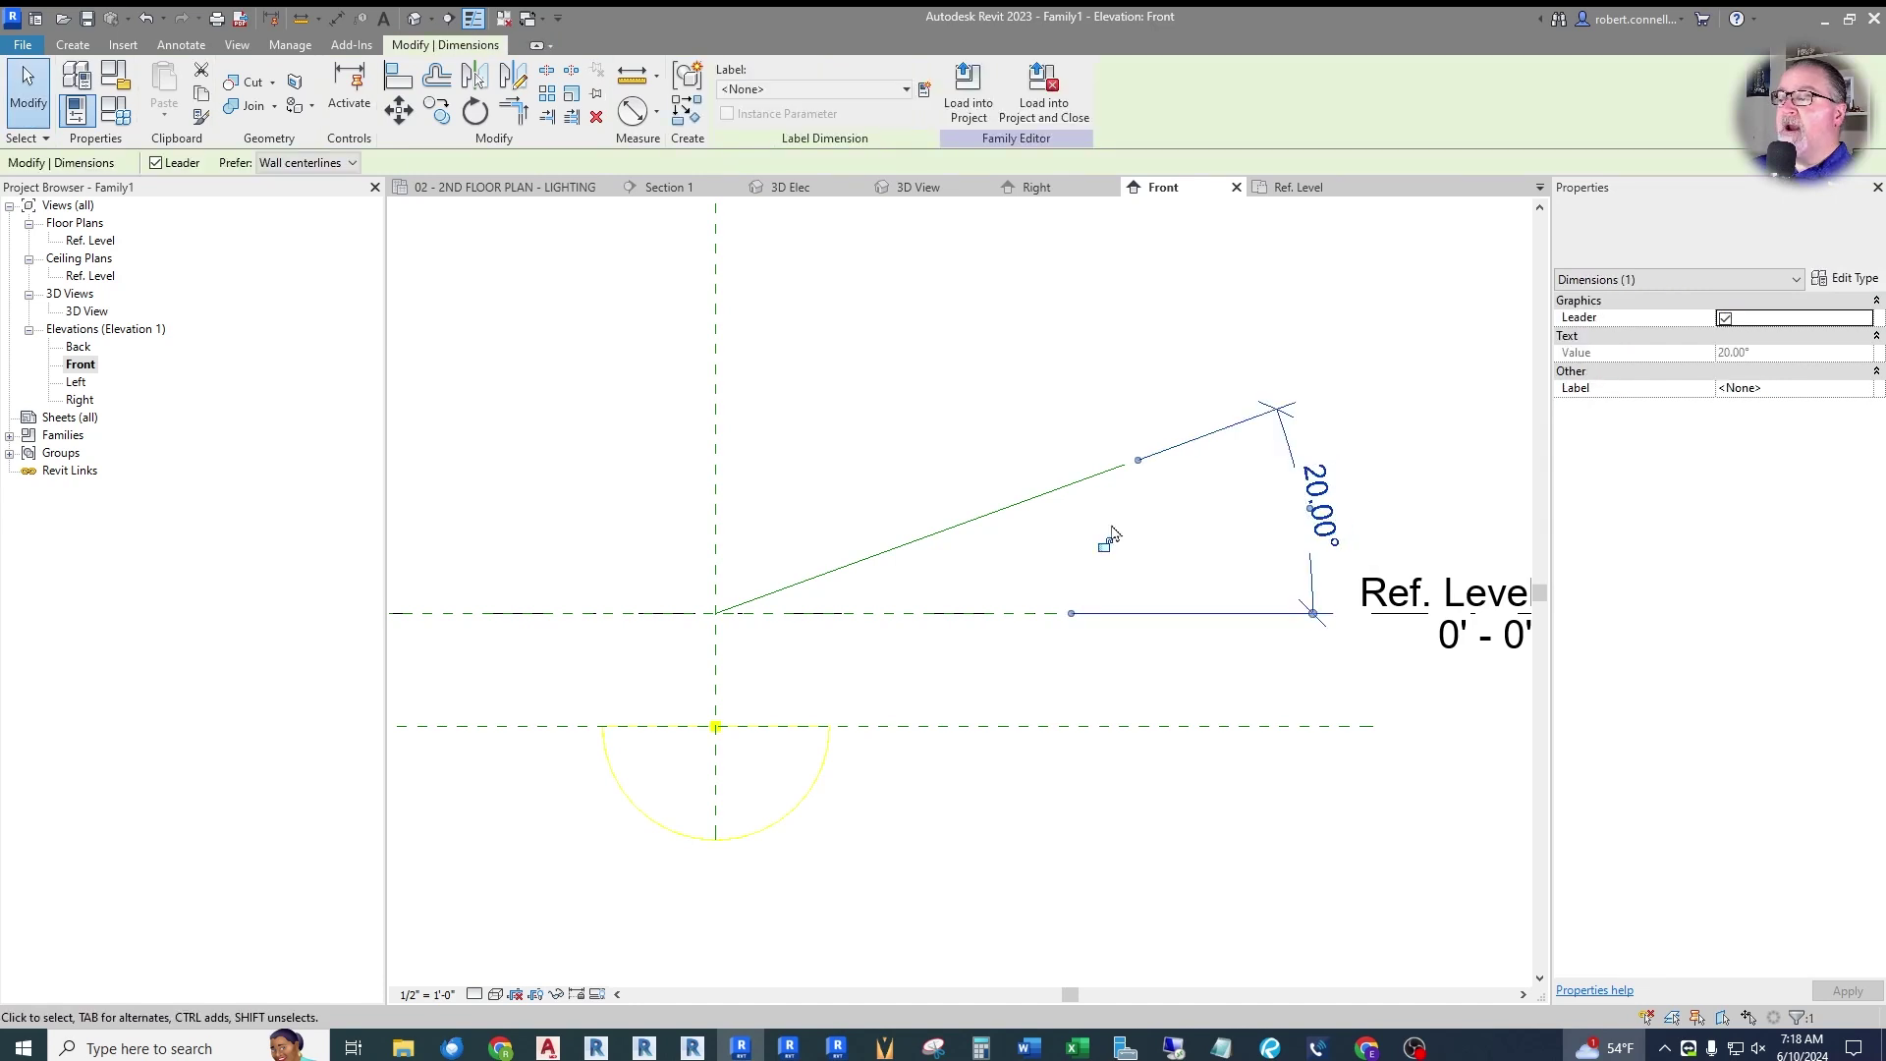
left_click(924, 89)
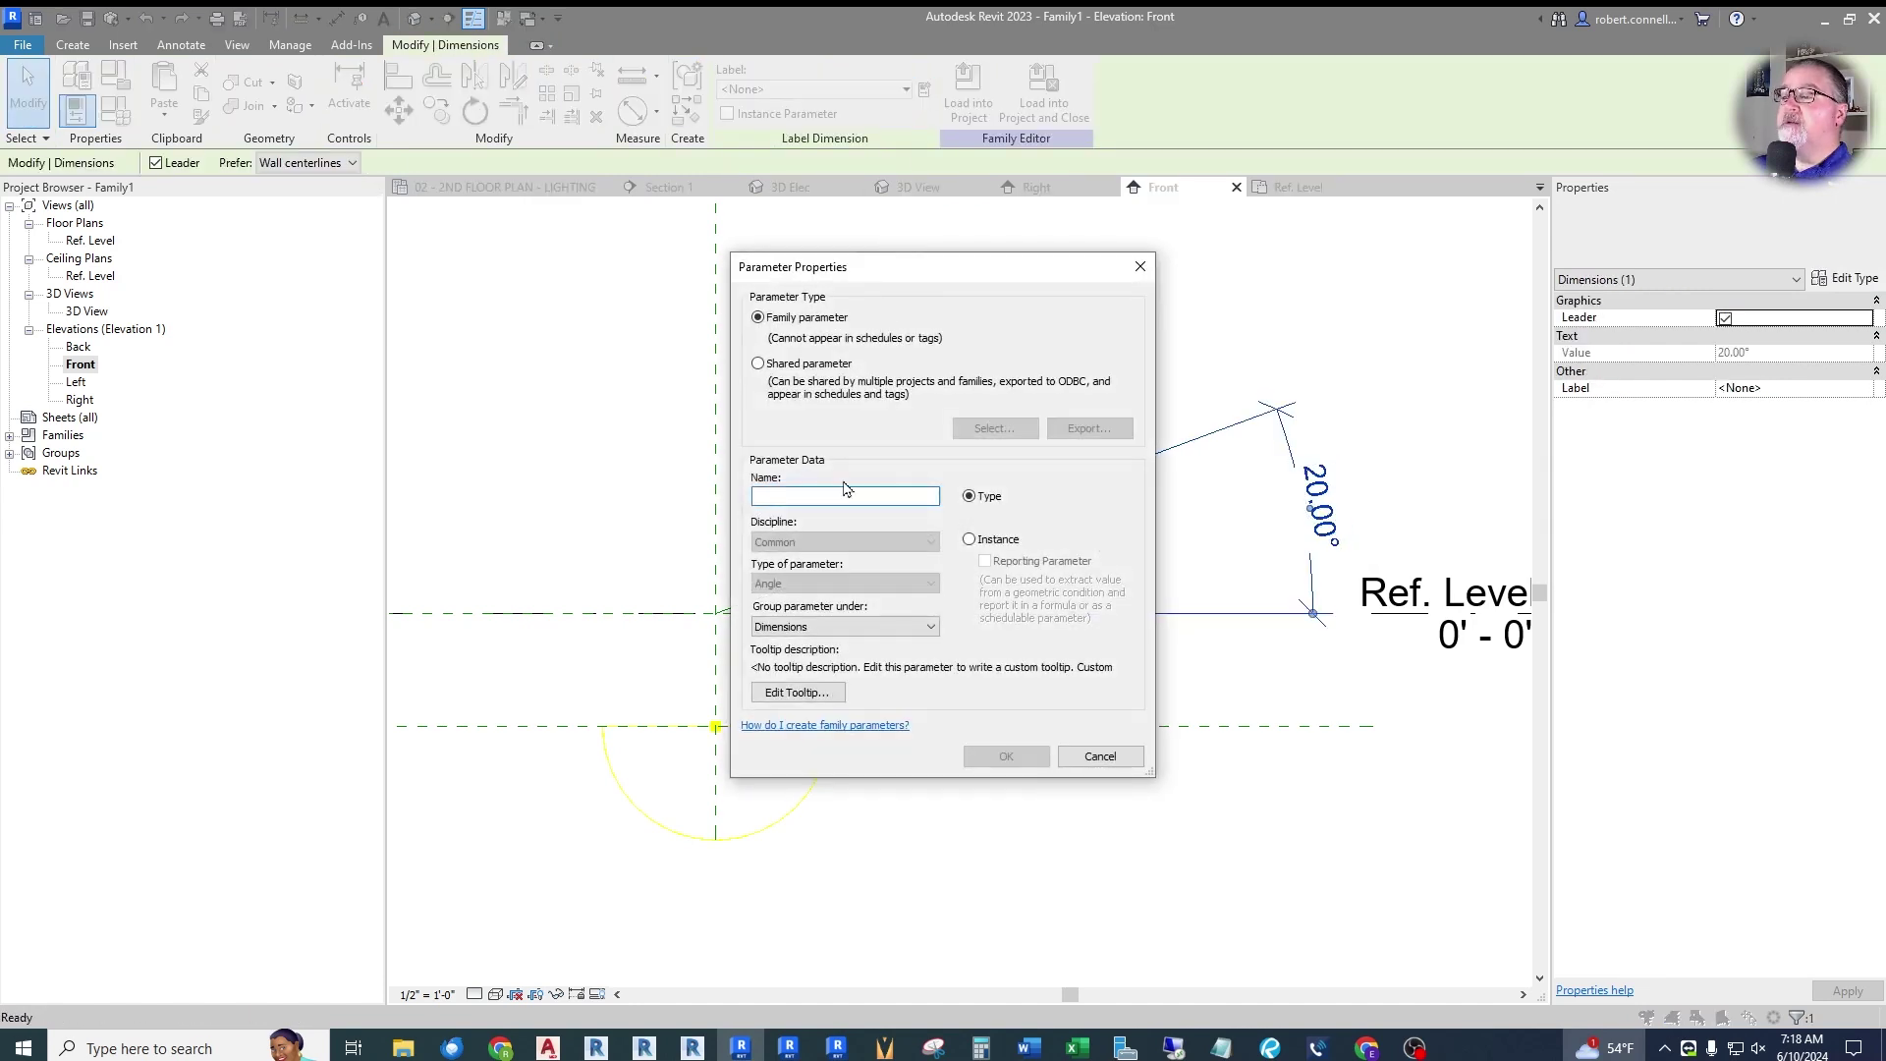
type("Angle from Horiz")
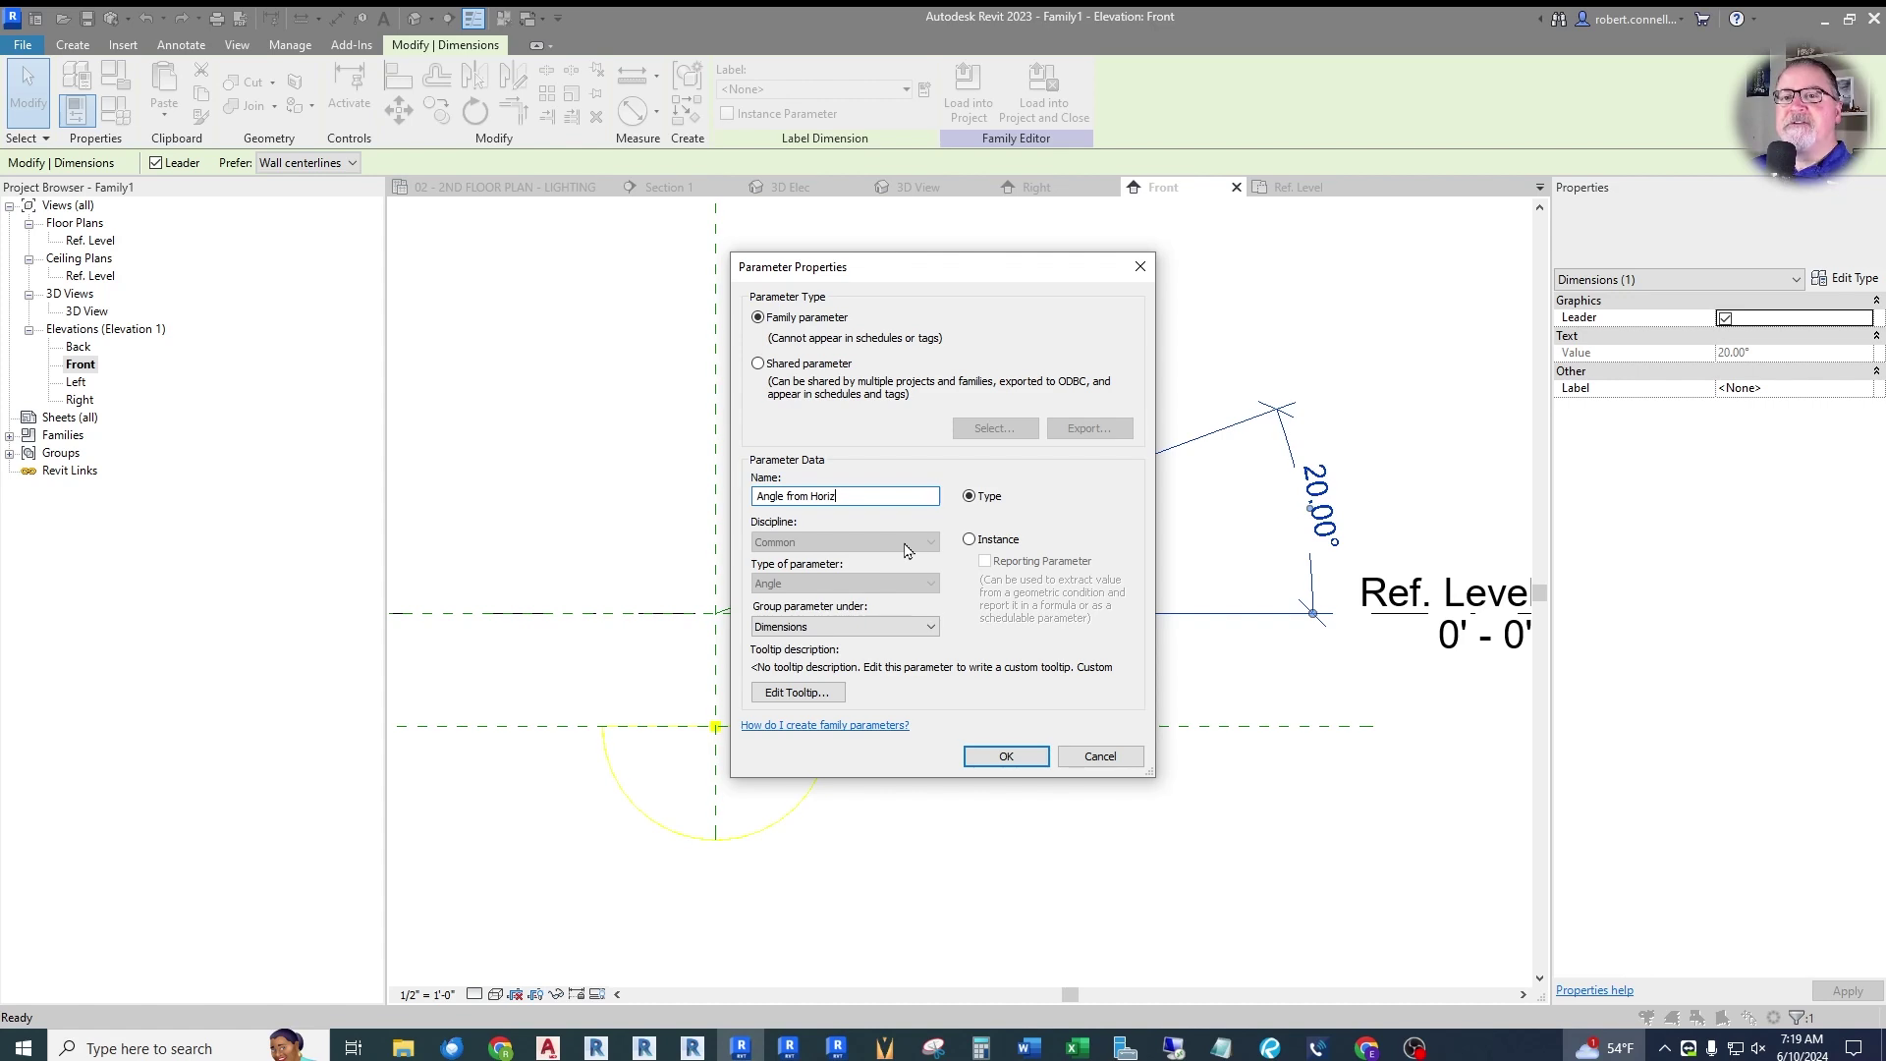
left_click(968, 542)
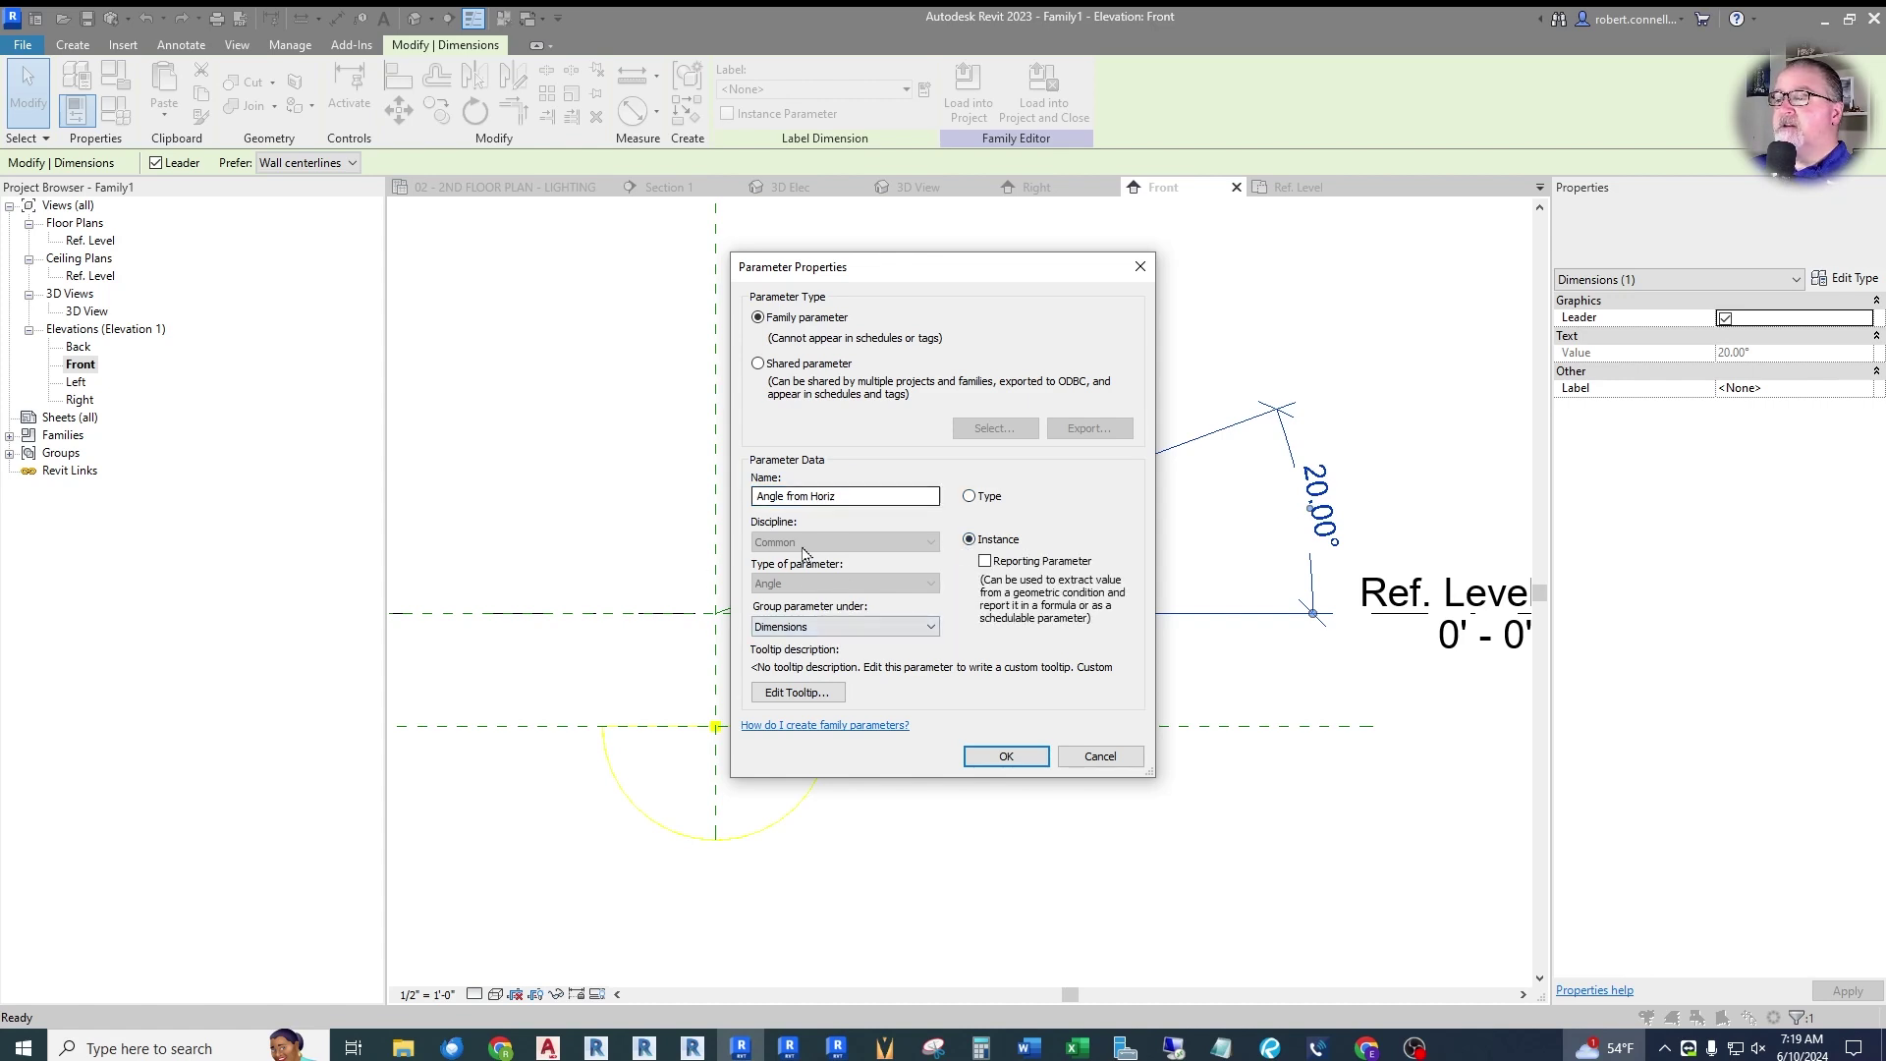
left_click(995, 758)
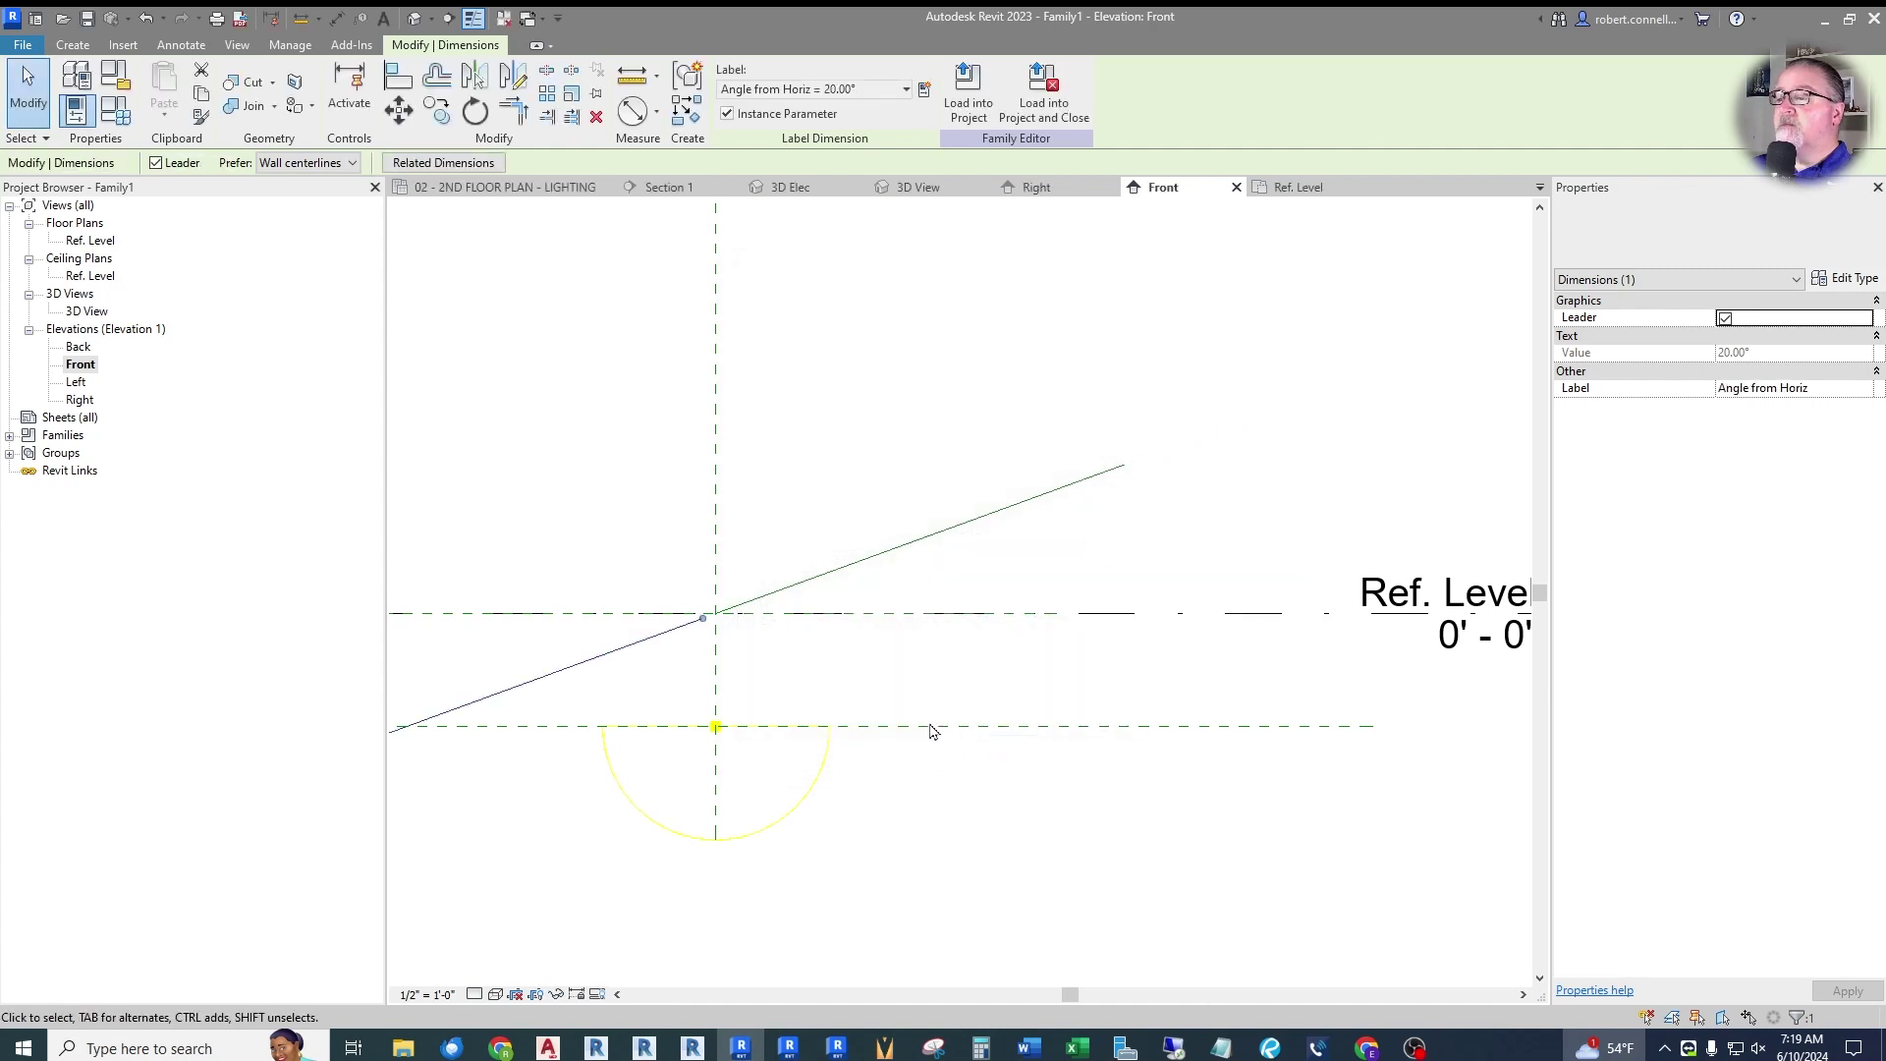
scroll(1018, 535, "down", 2)
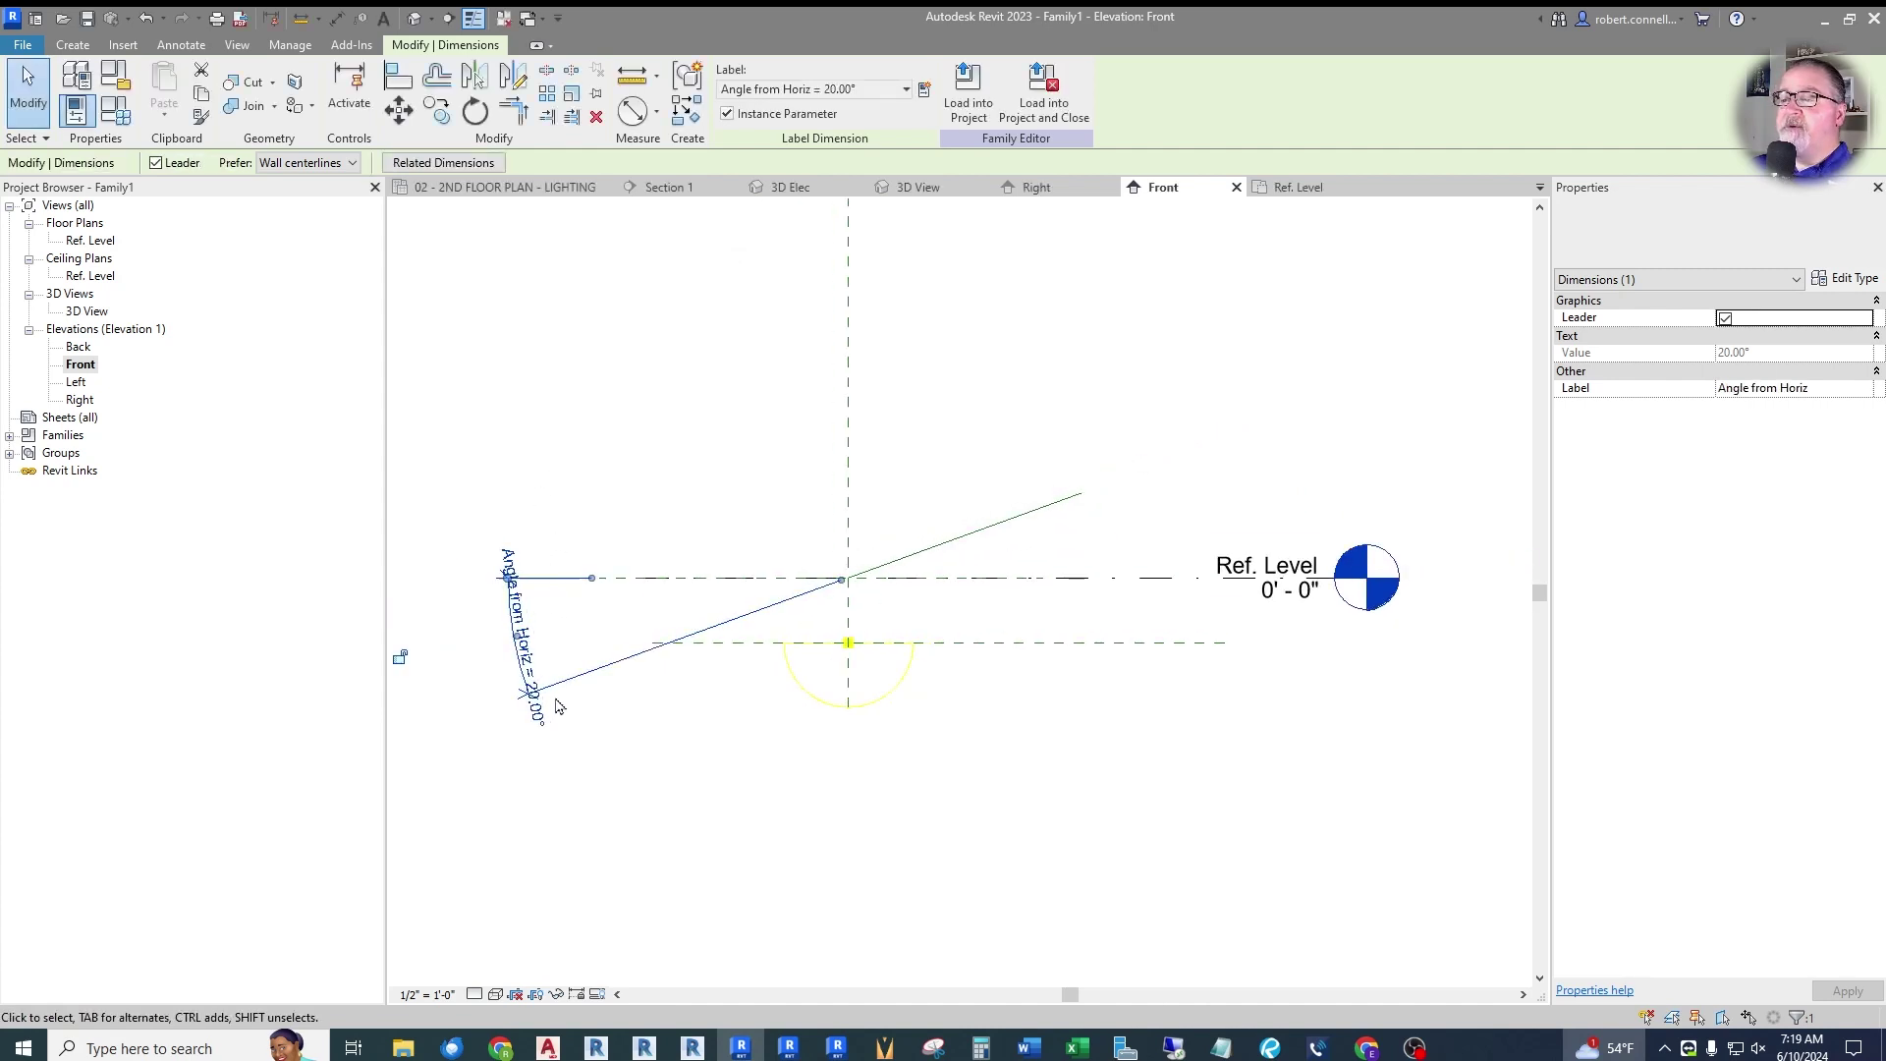
key("Escape")
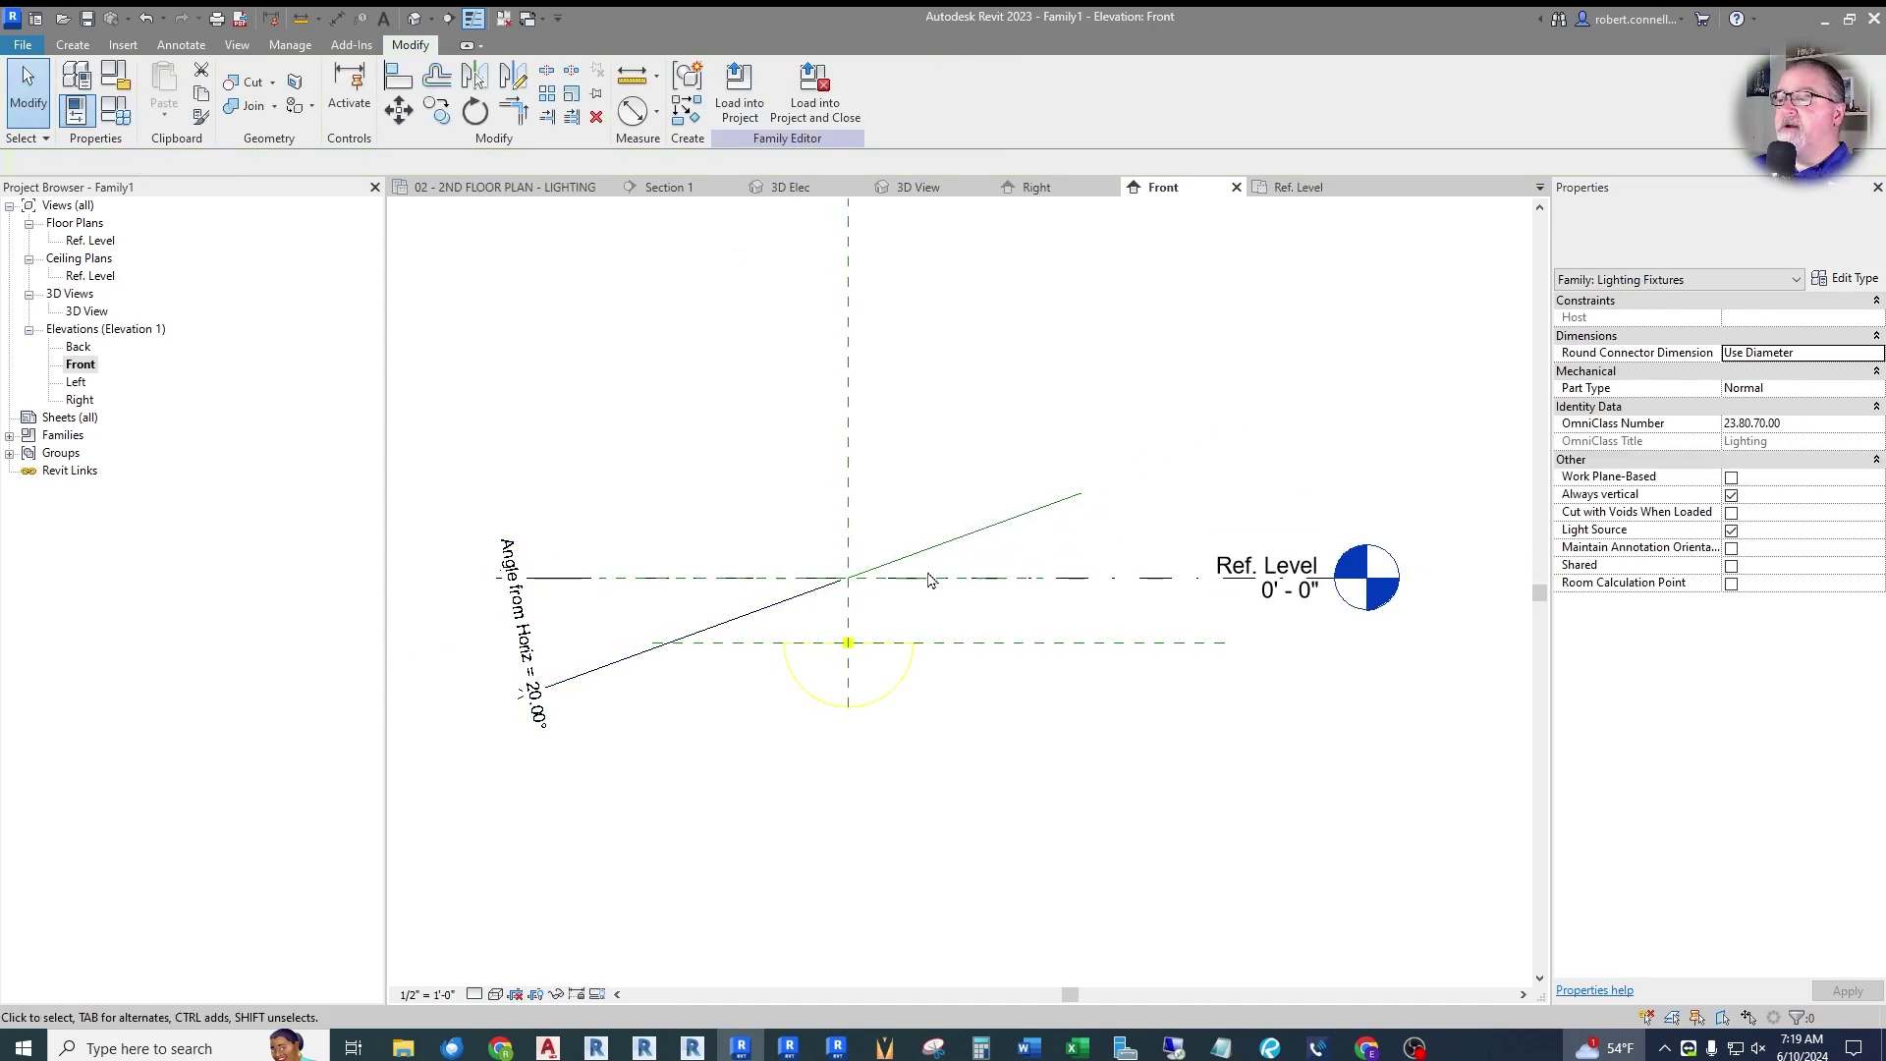
Review the Angle from Horiz parameter among the family type parameters in the Family Types dialog.
scroll(931, 579, "up", 2)
scroll(934, 576, "down", 1)
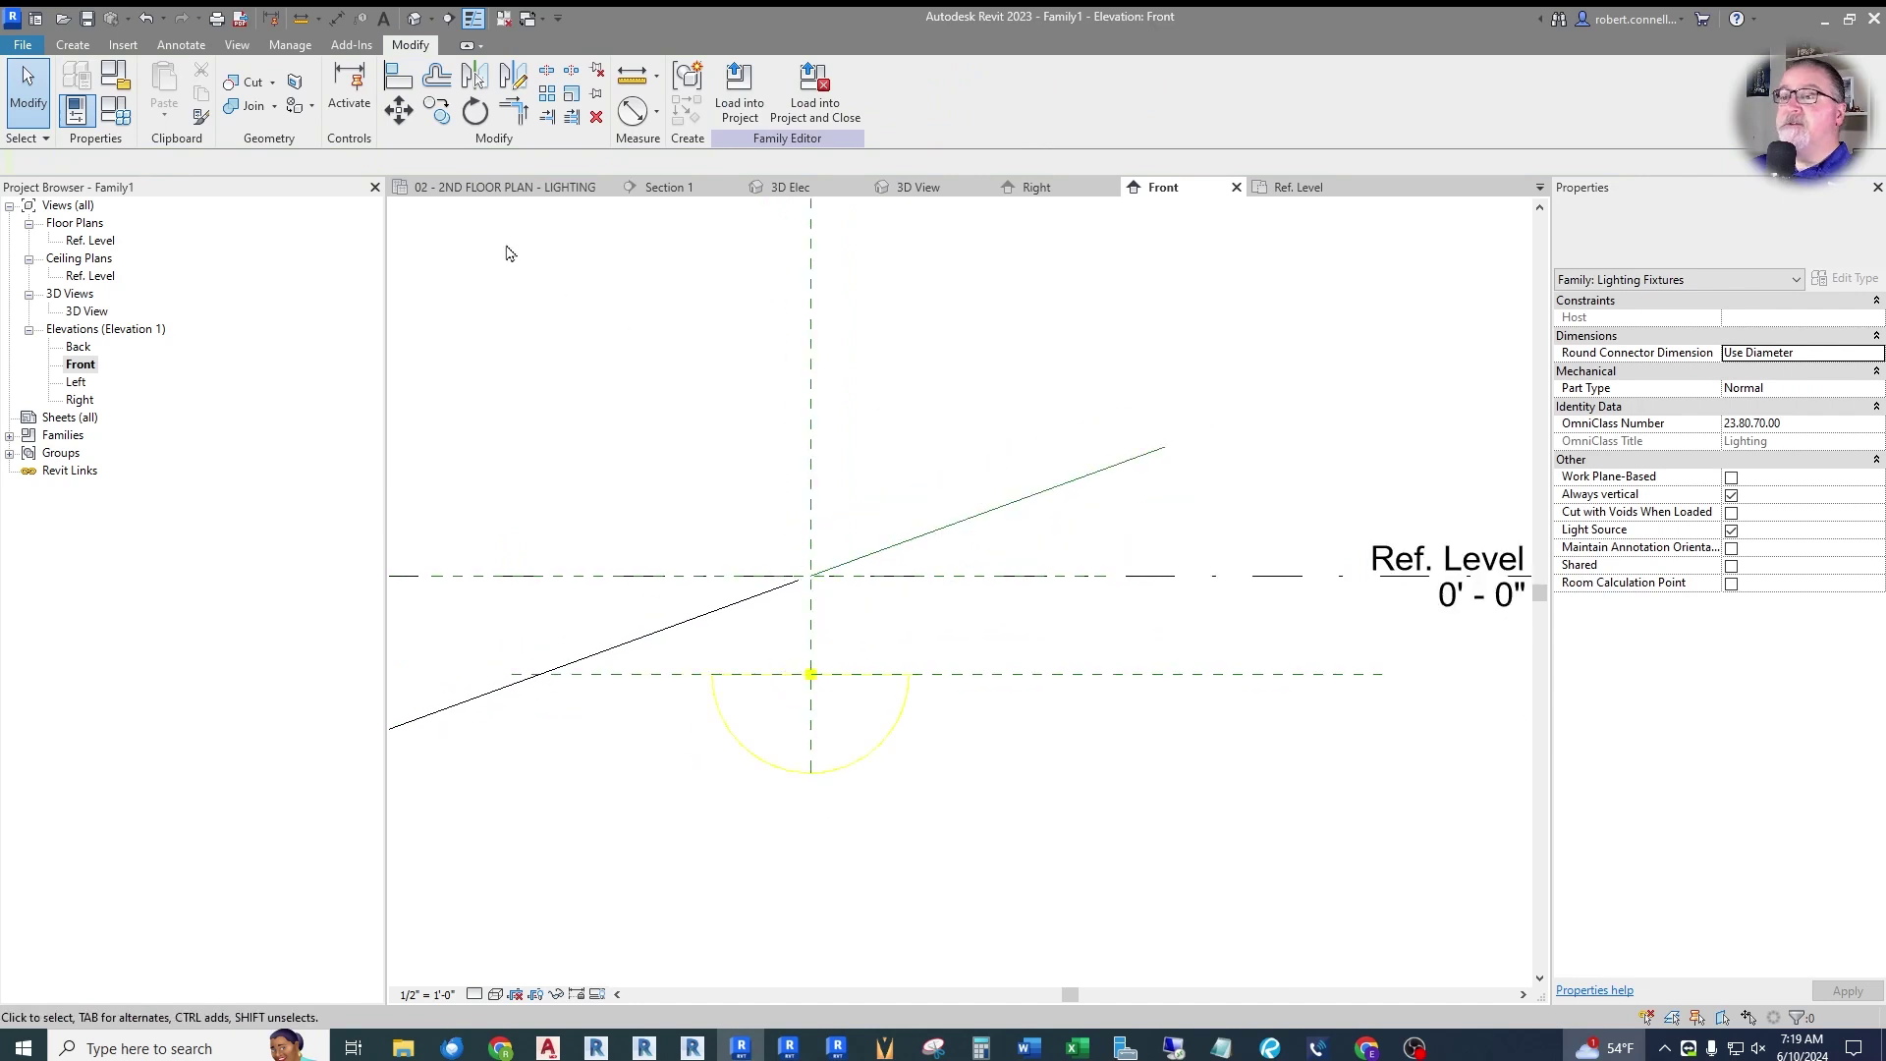
left_click(116, 114)
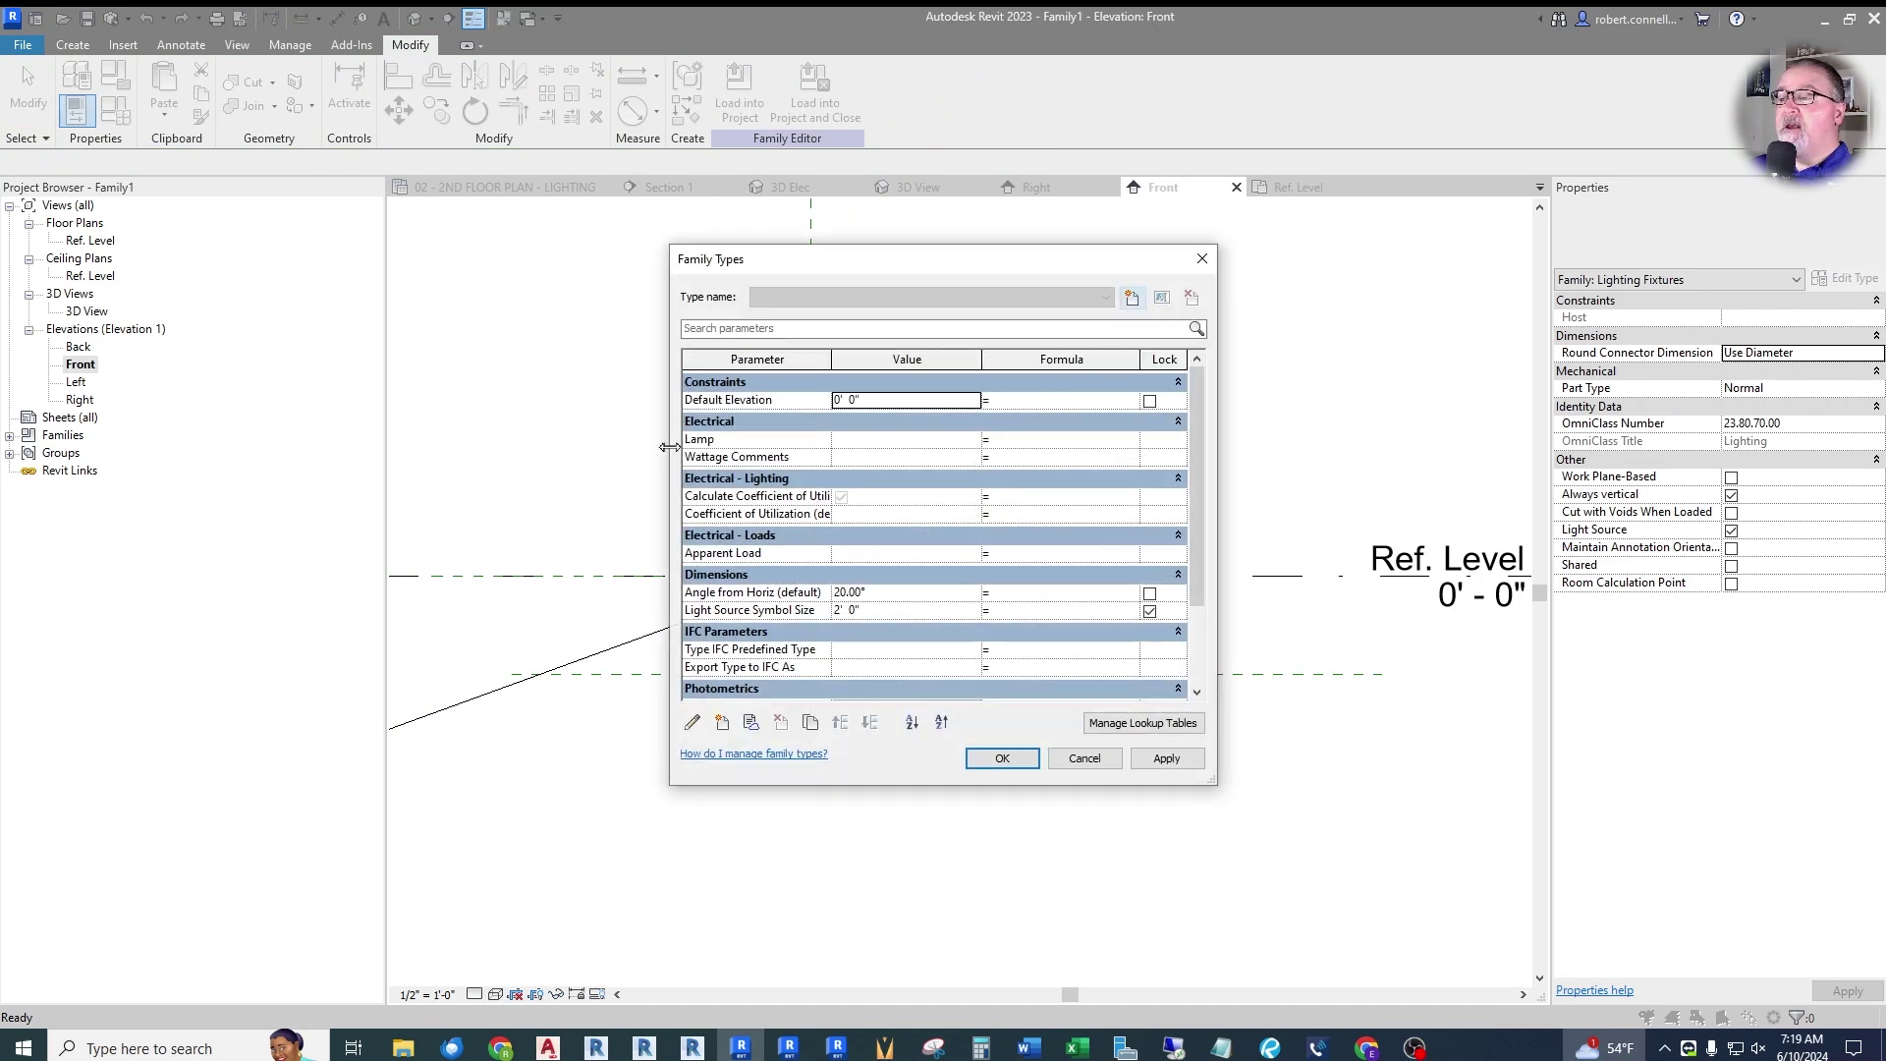
left_click(1202, 258)
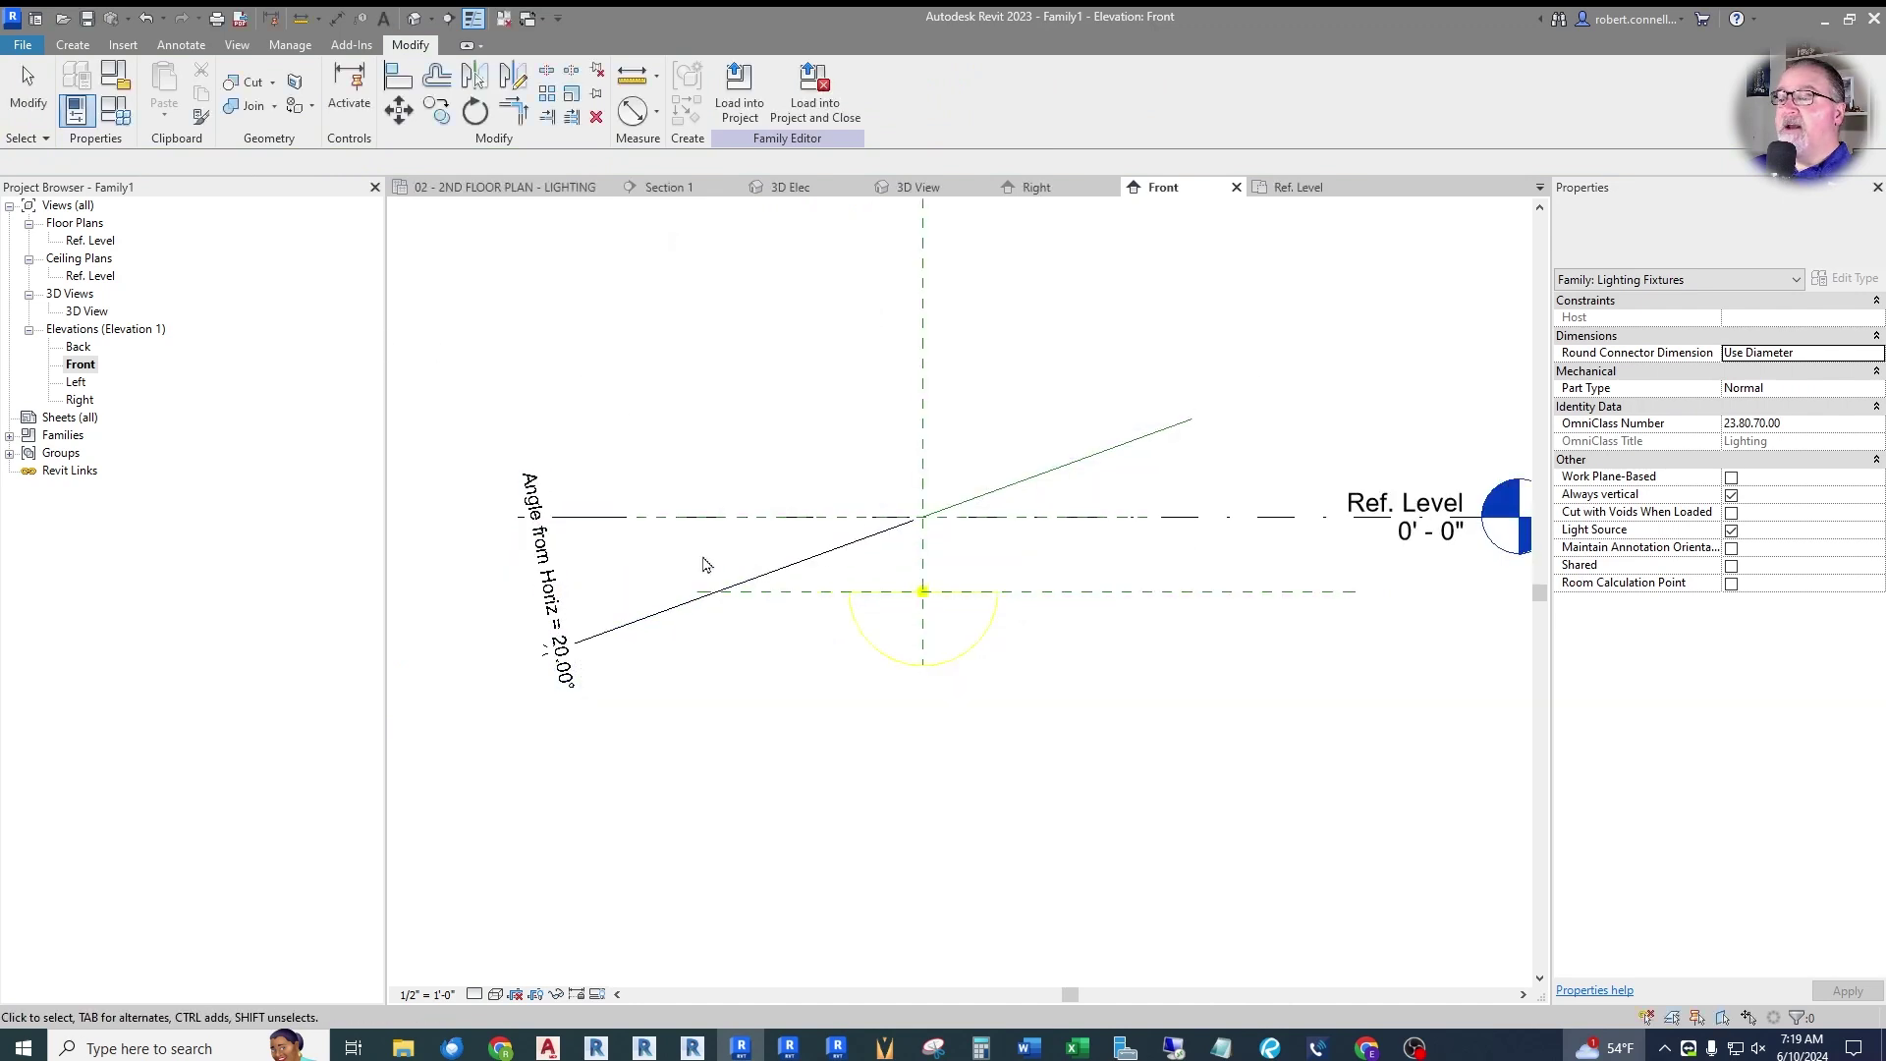
Flex the reference line by setting the Angle from Horiz dimension to 15°, 10° and finally 0°.
double_click(555, 586)
type("15")
key("Return")
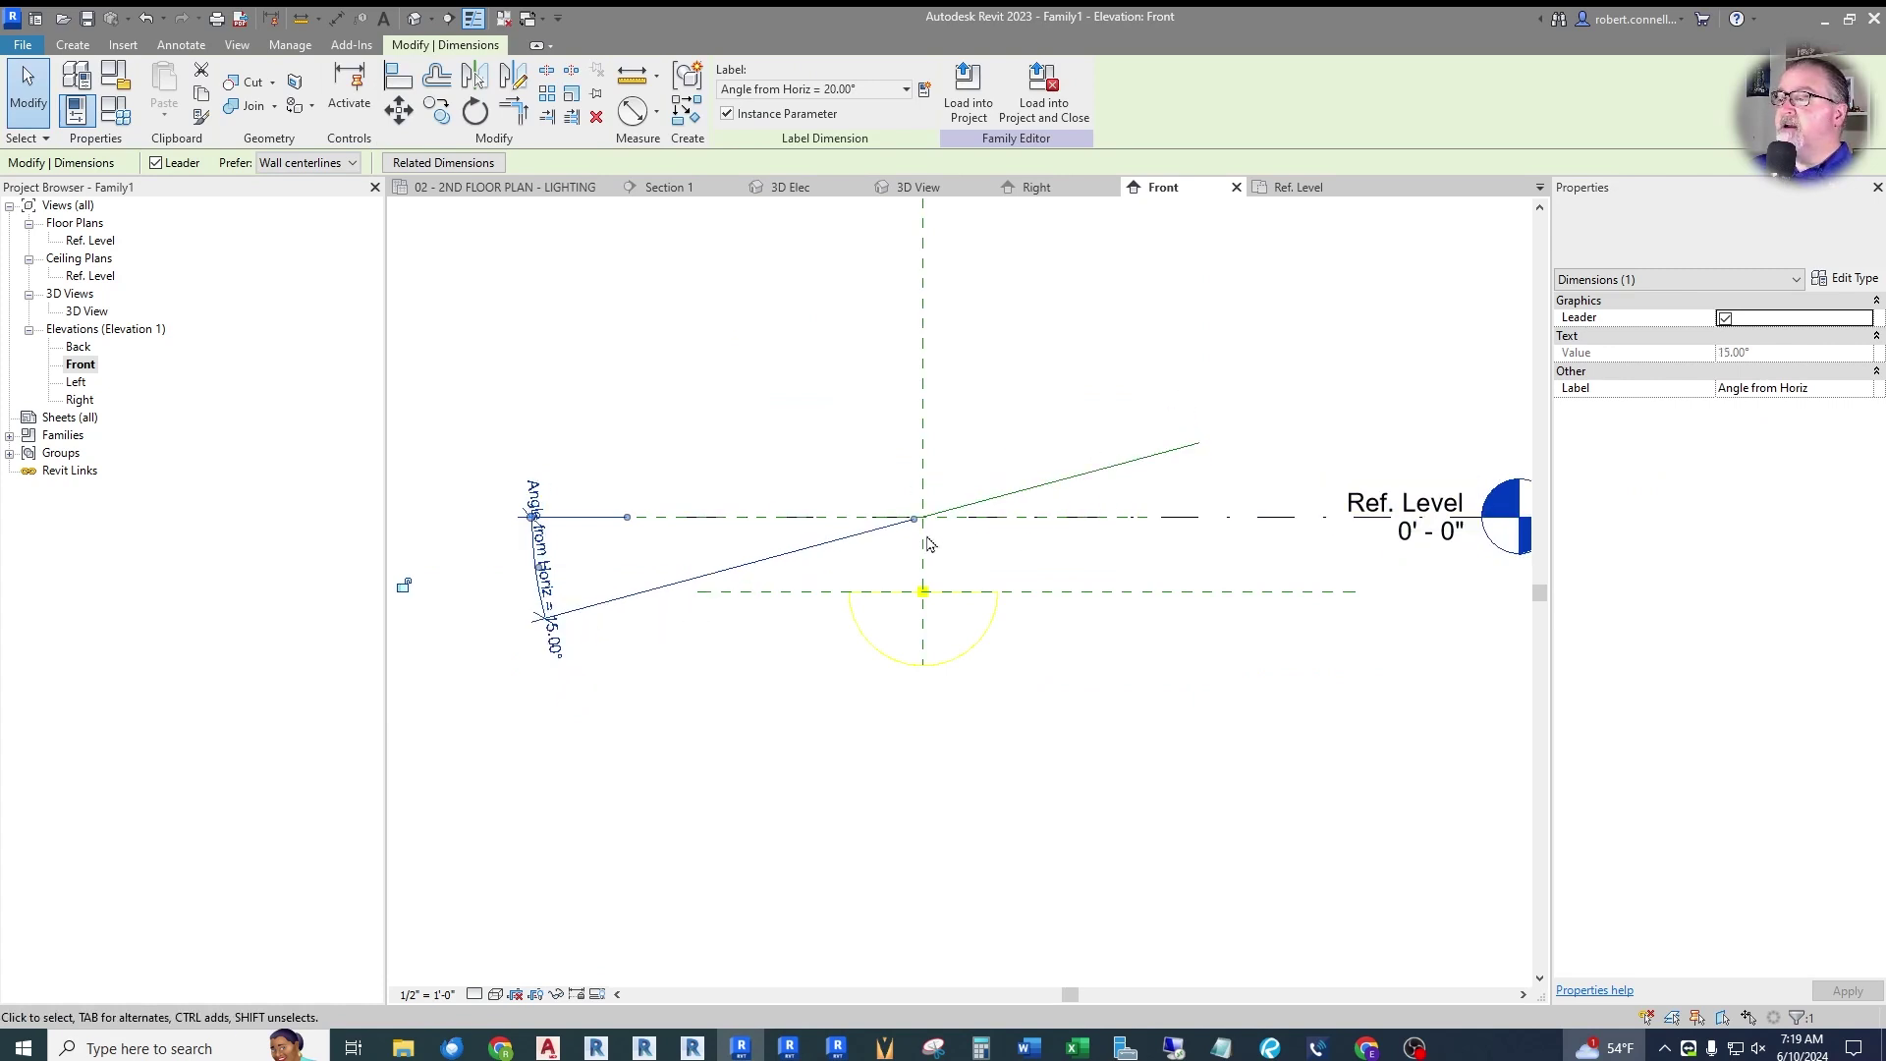
left_click(556, 639)
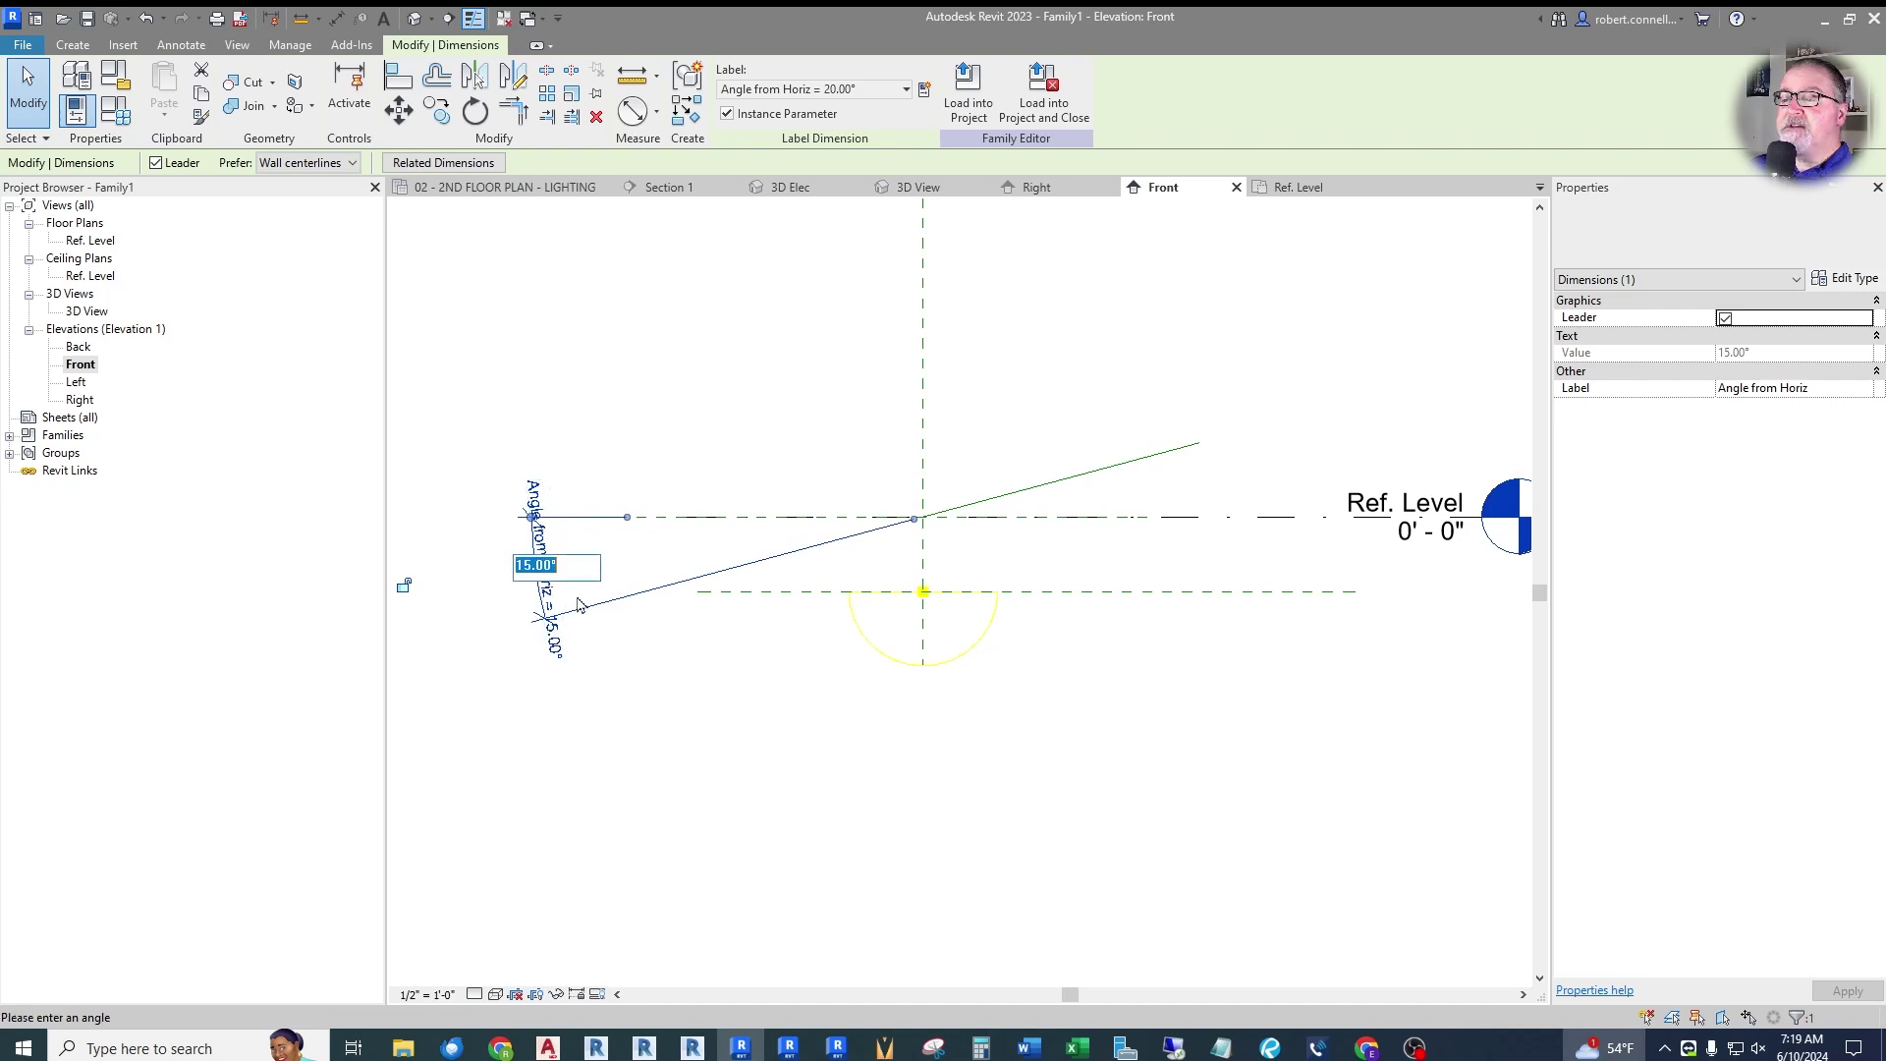
type("10")
key("Return")
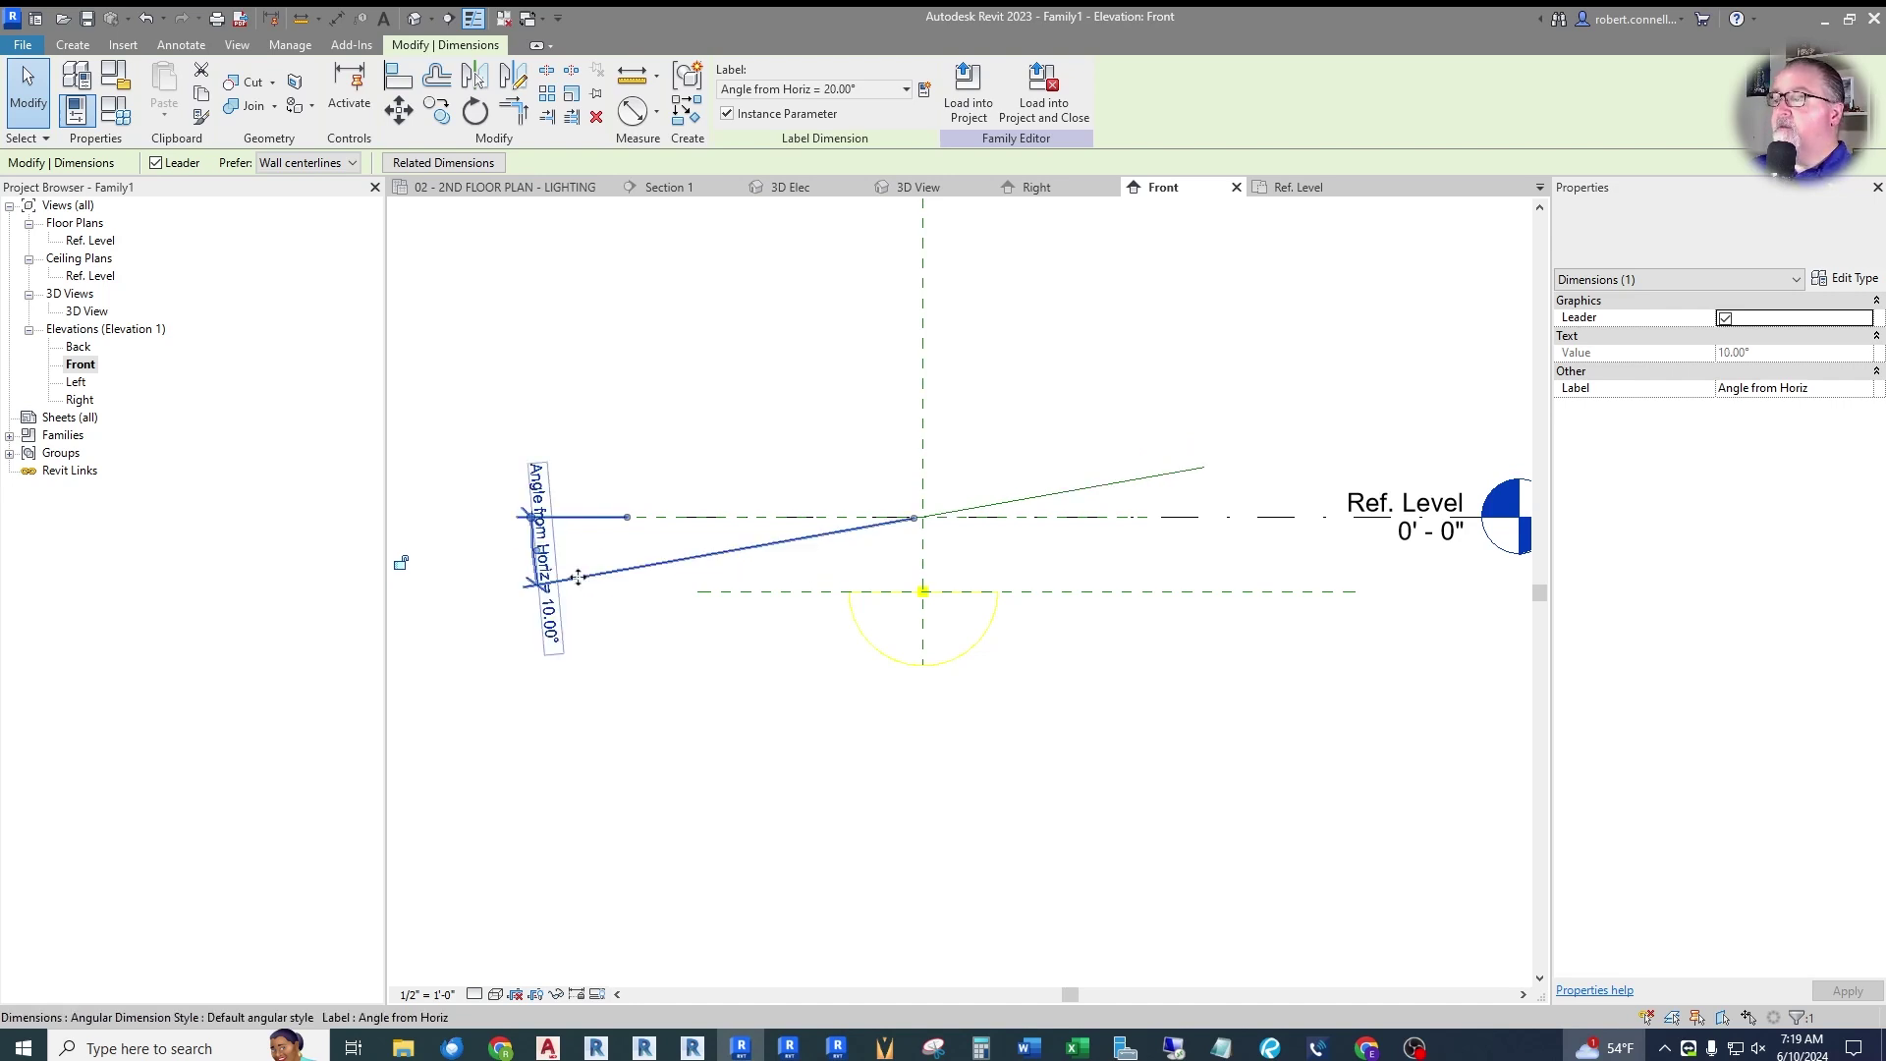
left_click(548, 629)
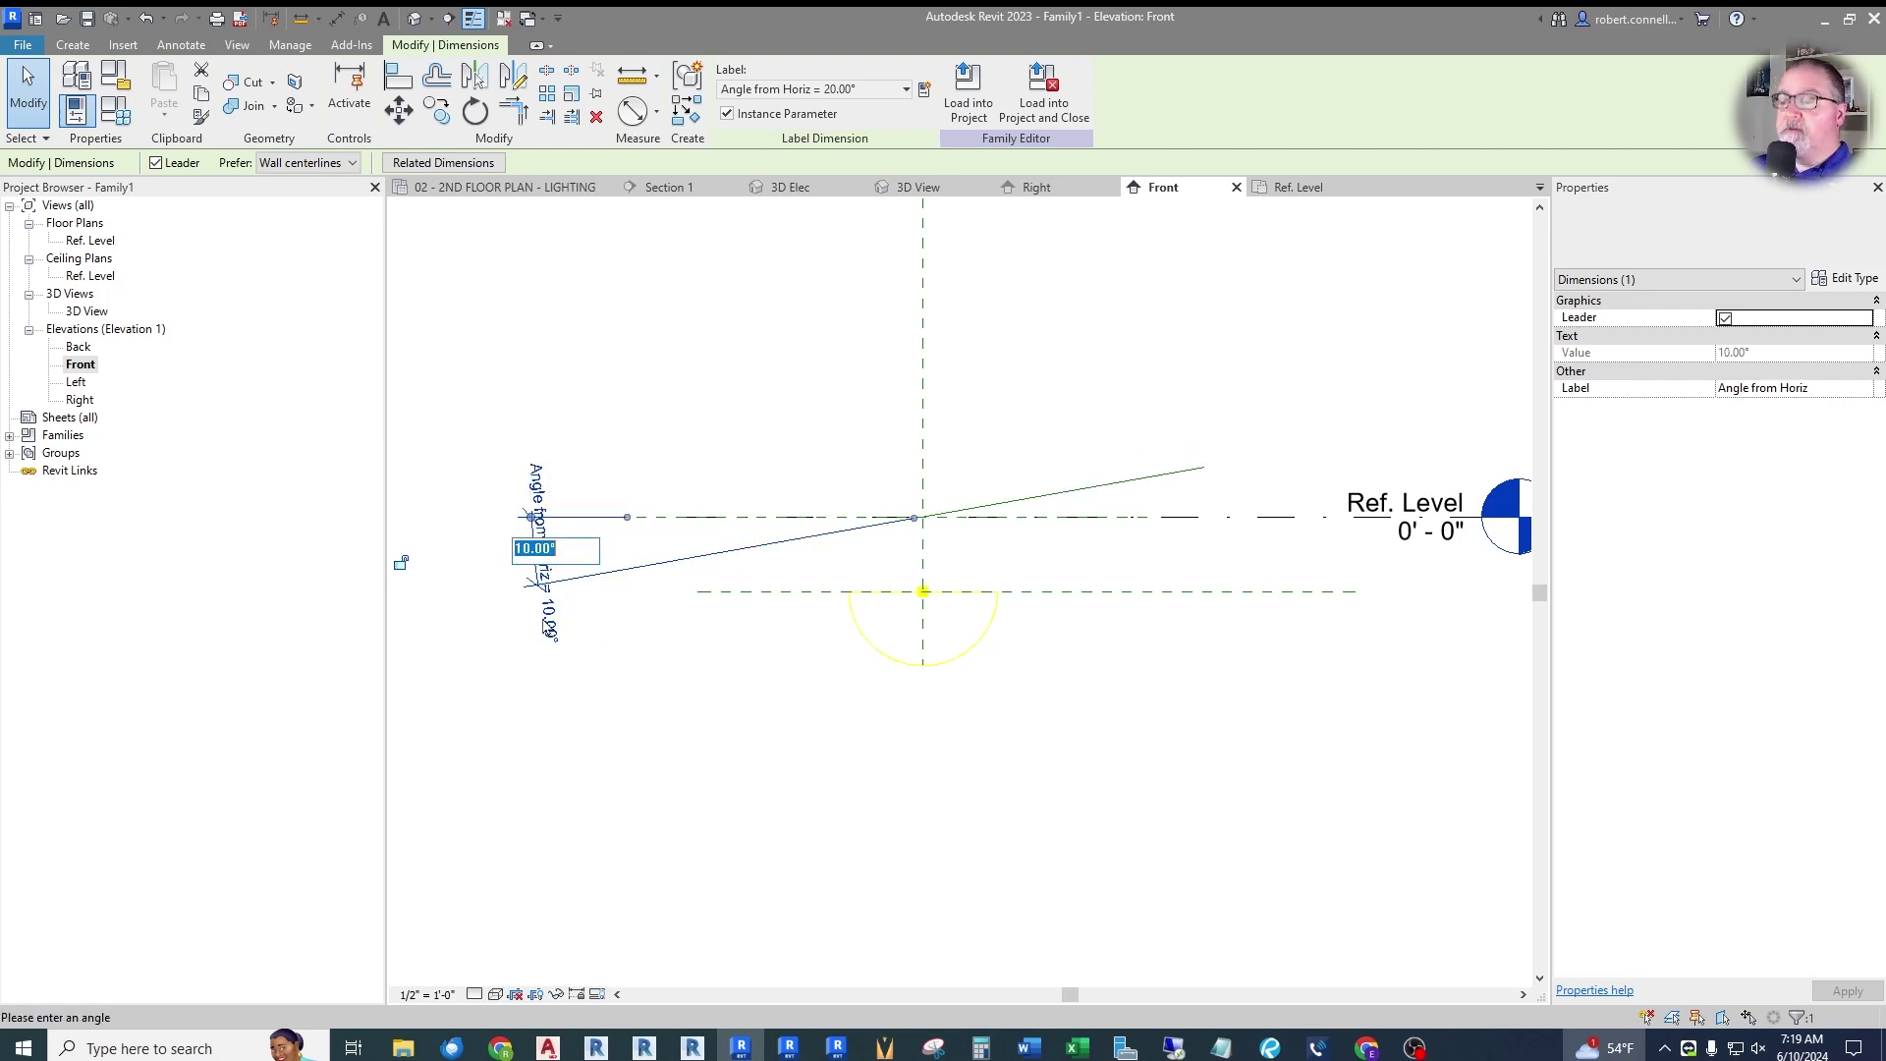
type("0")
key("Return")
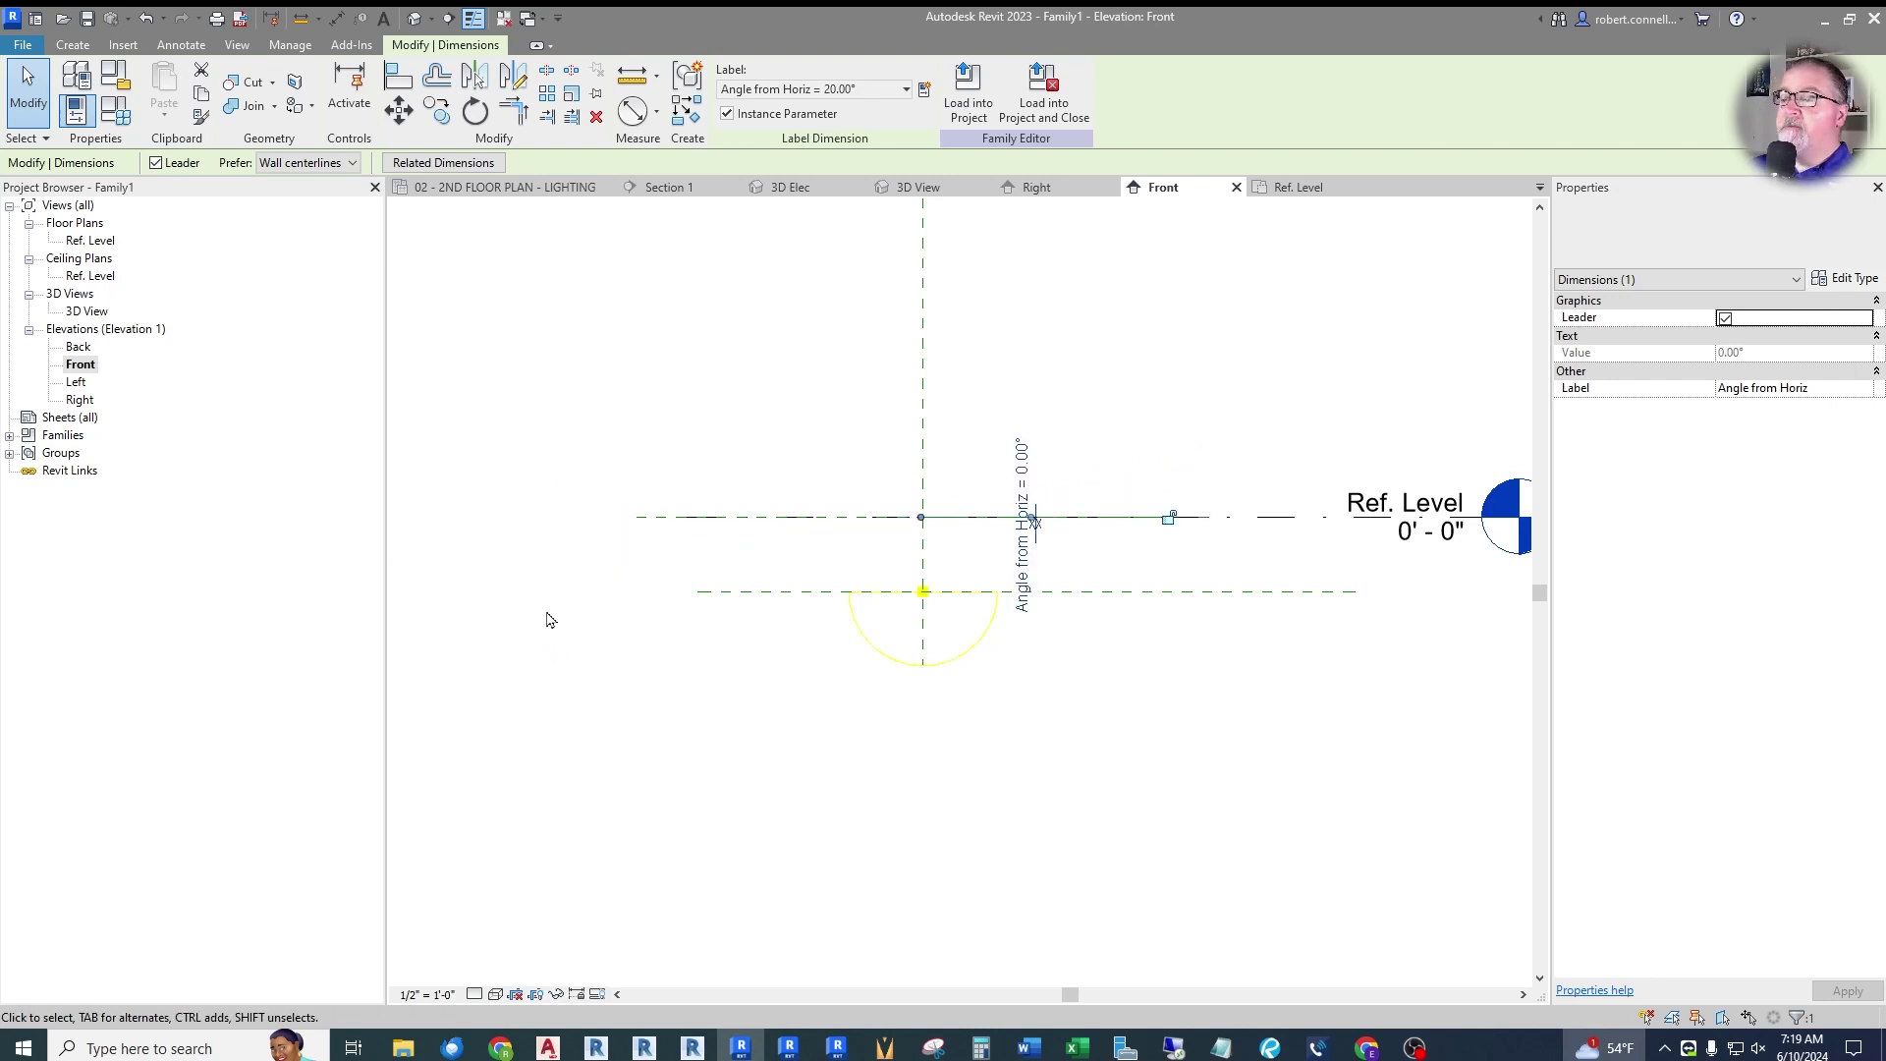
left_click(1169, 542)
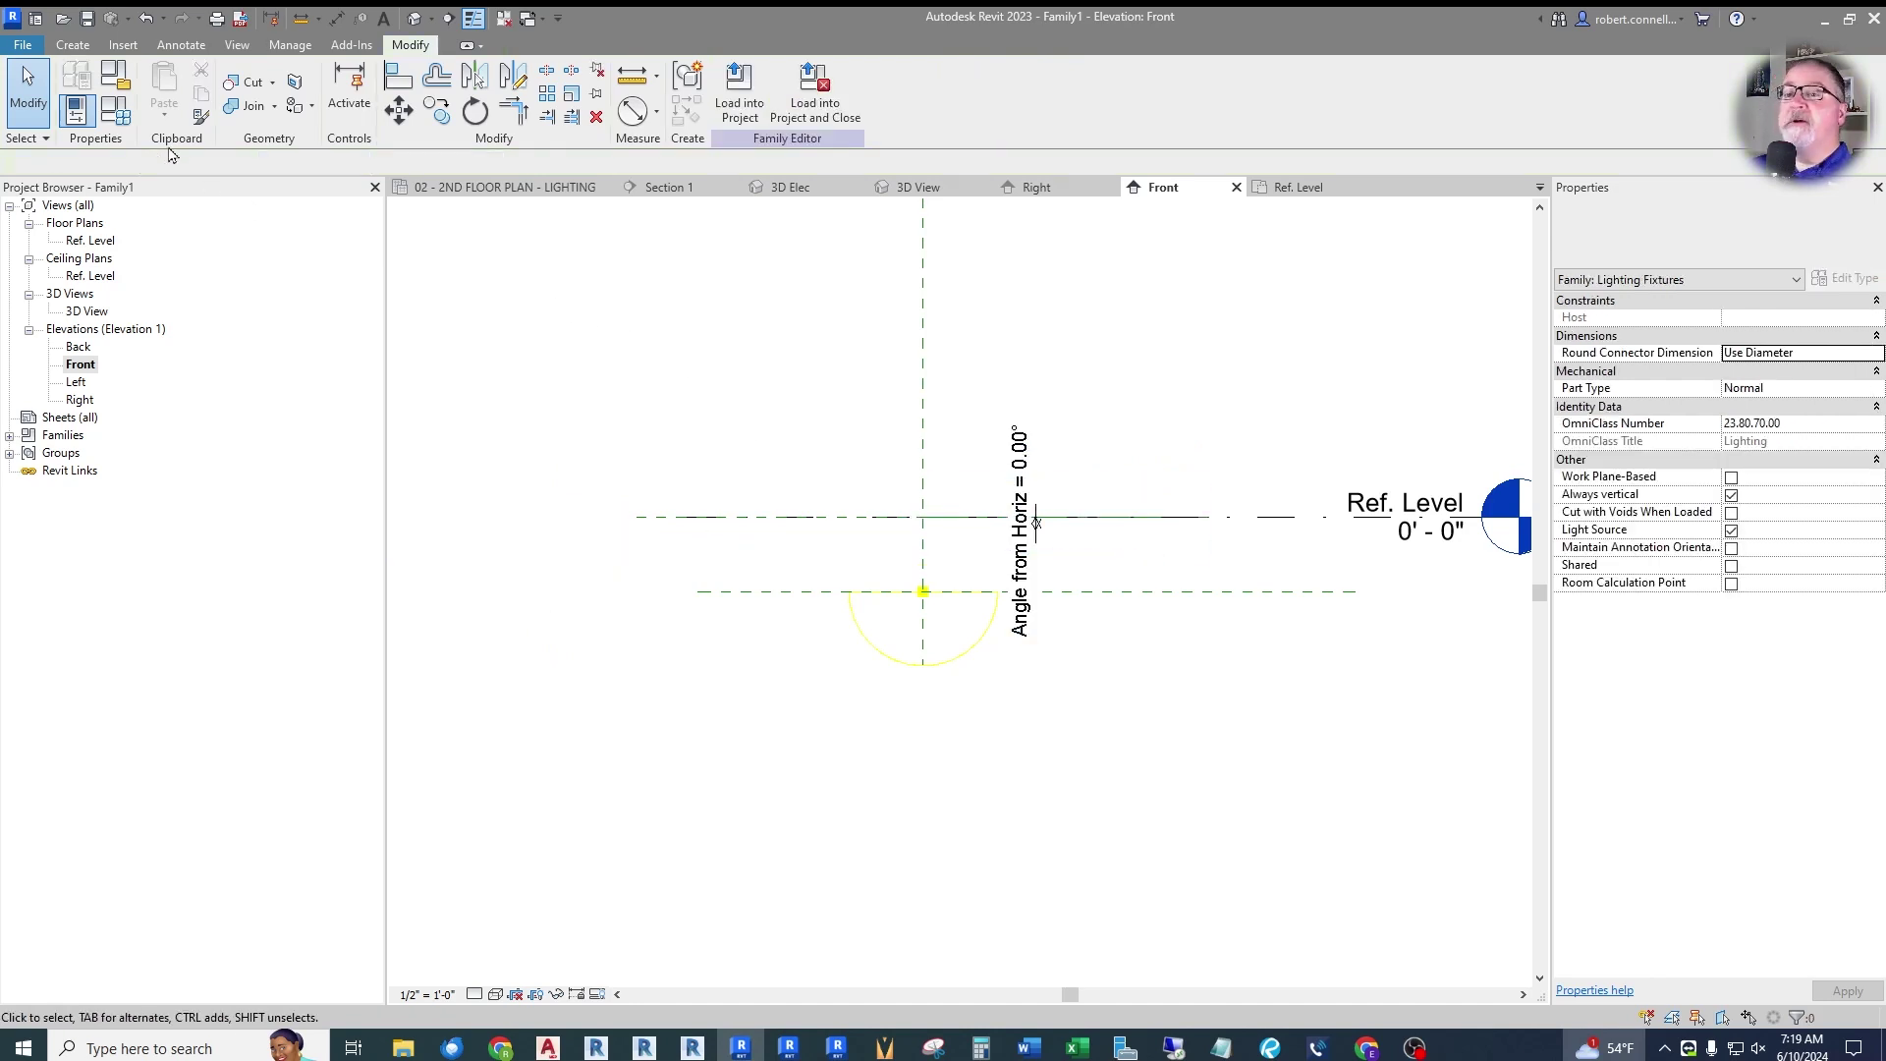
Check the Angle from Horiz value among the family type parameters and inspect the reference line in the front elevation.
left_click(115, 110)
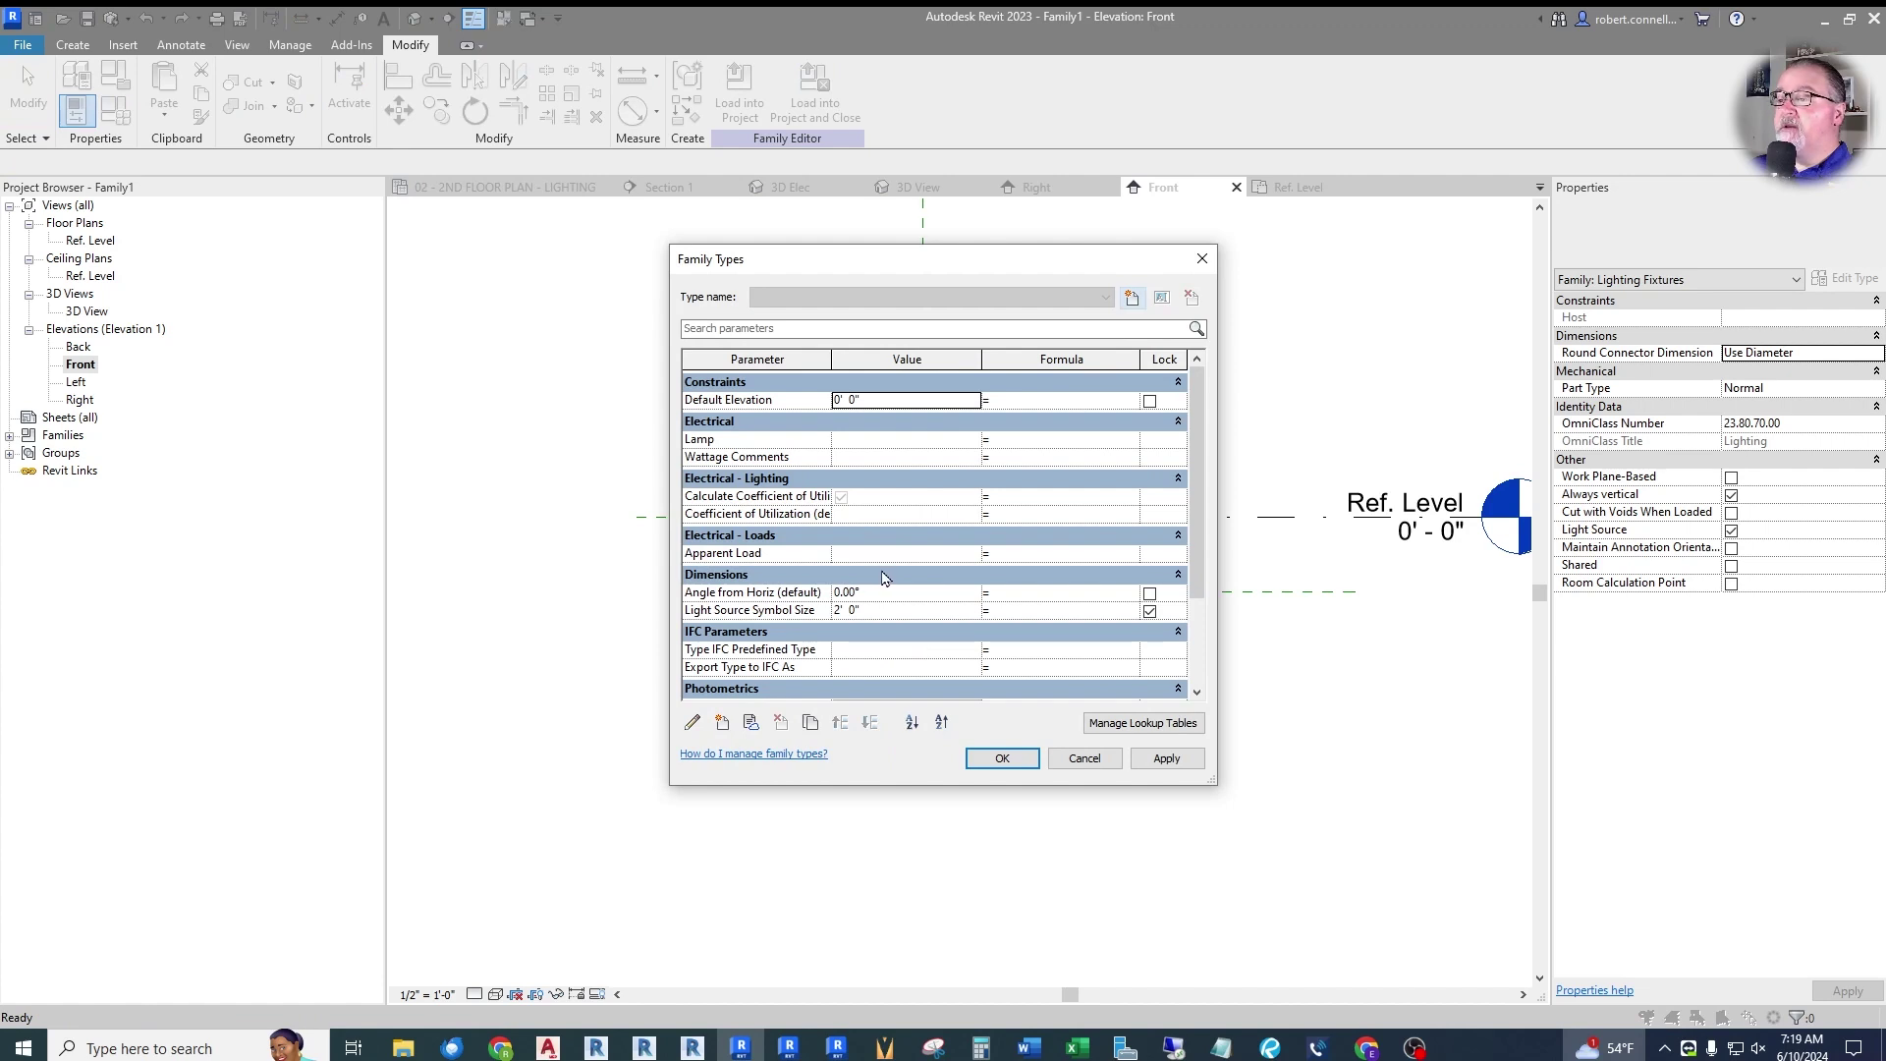
key("Escape")
scroll(1089, 514, "up", 1)
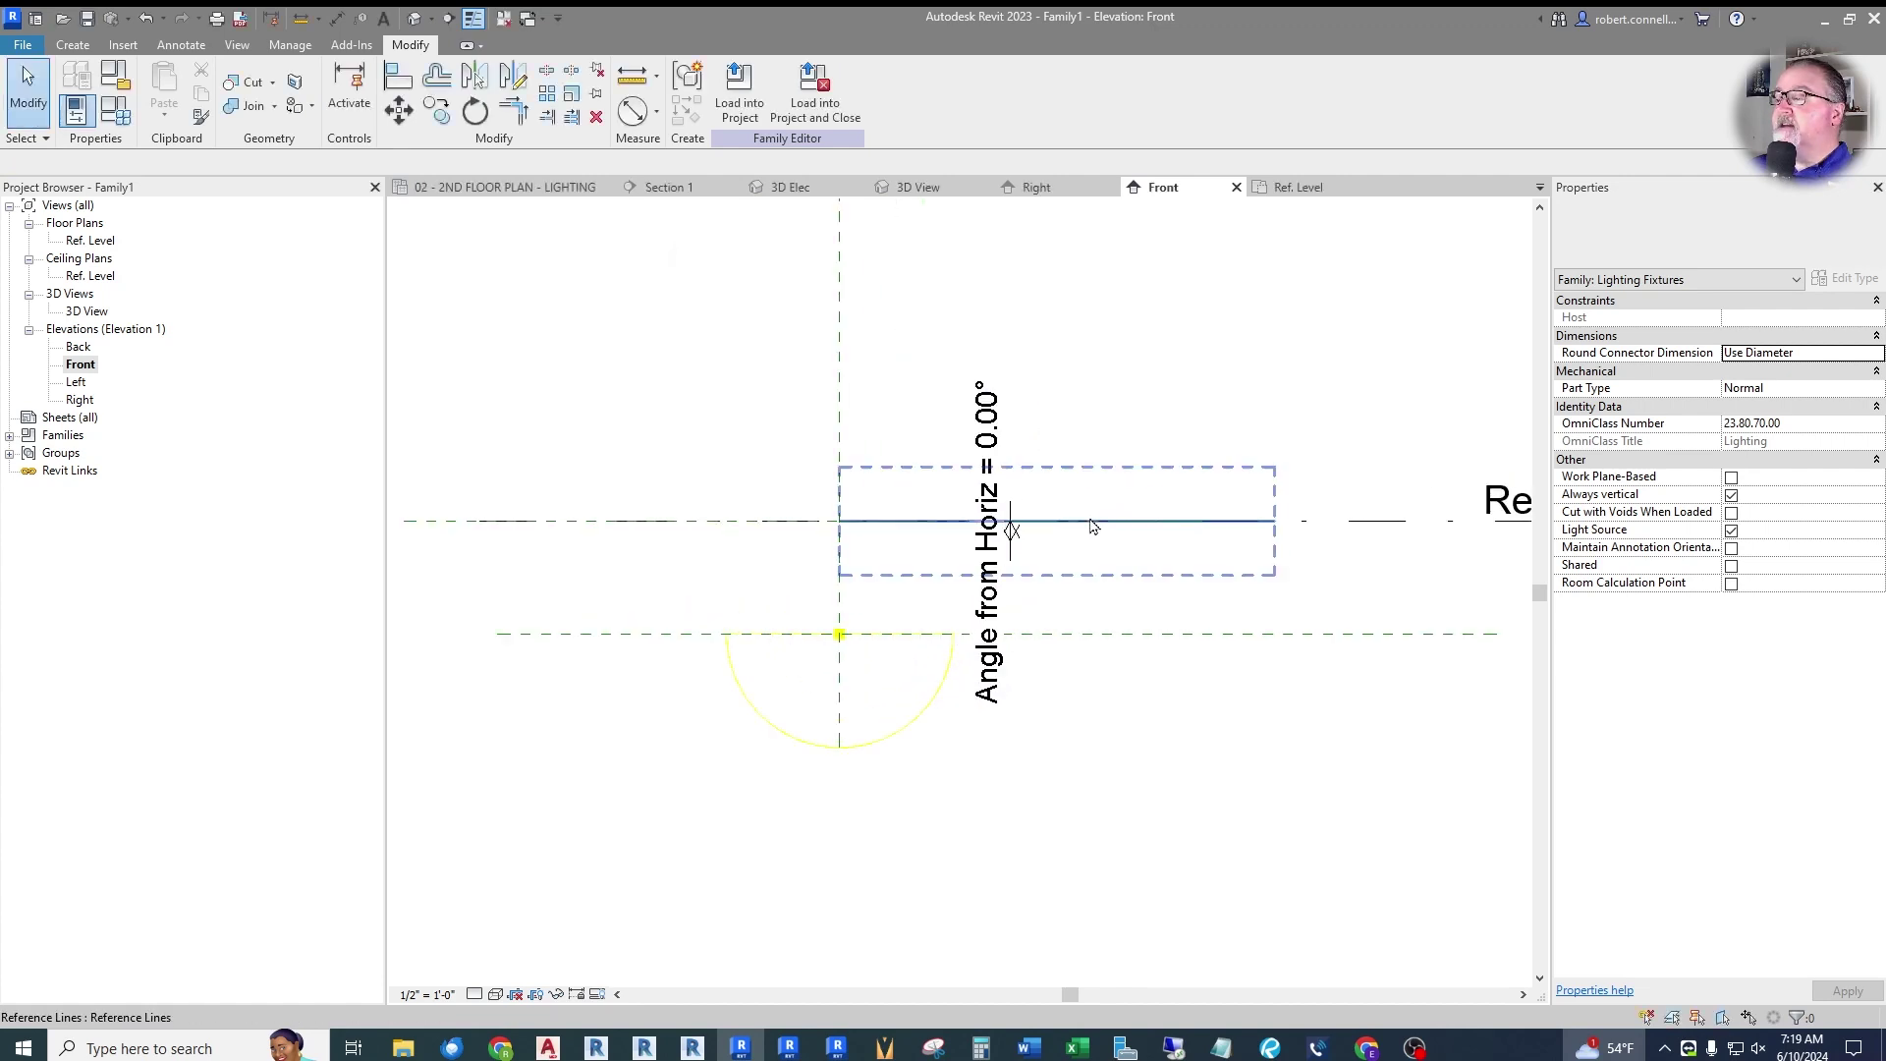
scroll(884, 601, "down", 1)
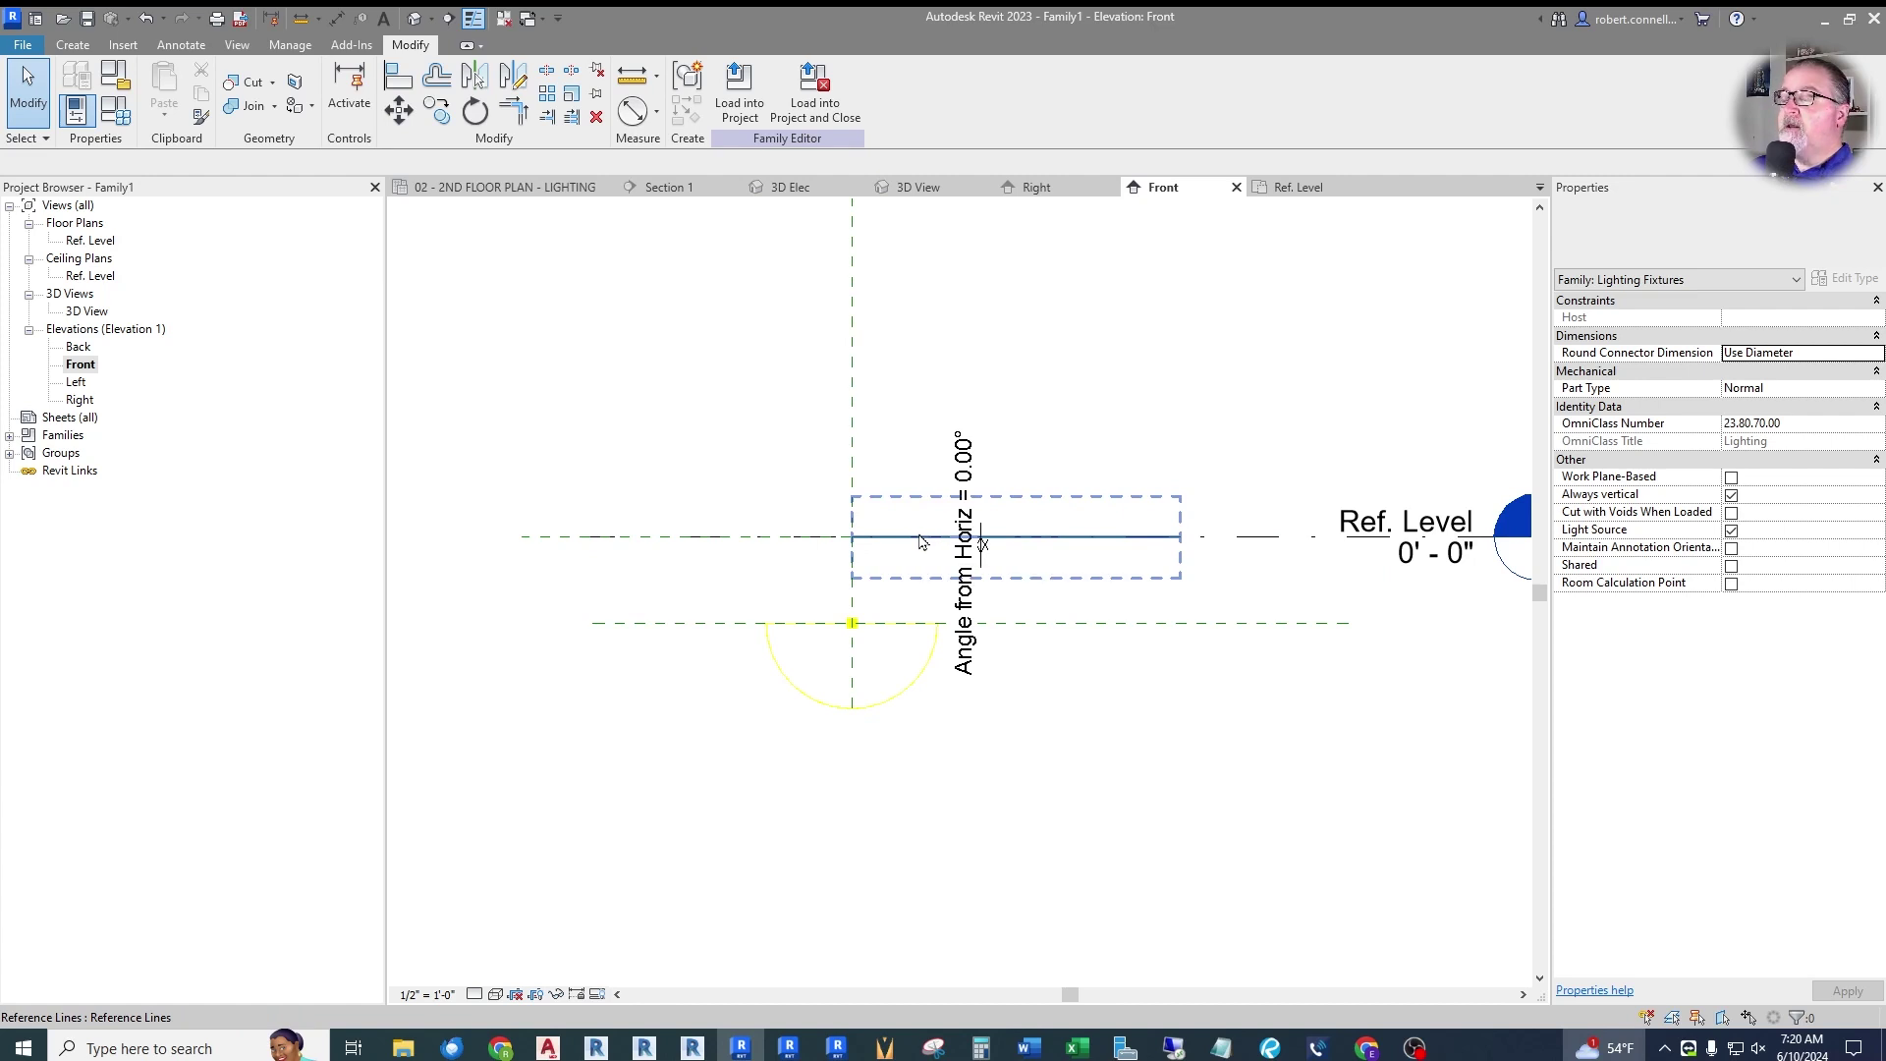
scroll(835, 540, "down", 1)
scroll(847, 538, "up", 2)
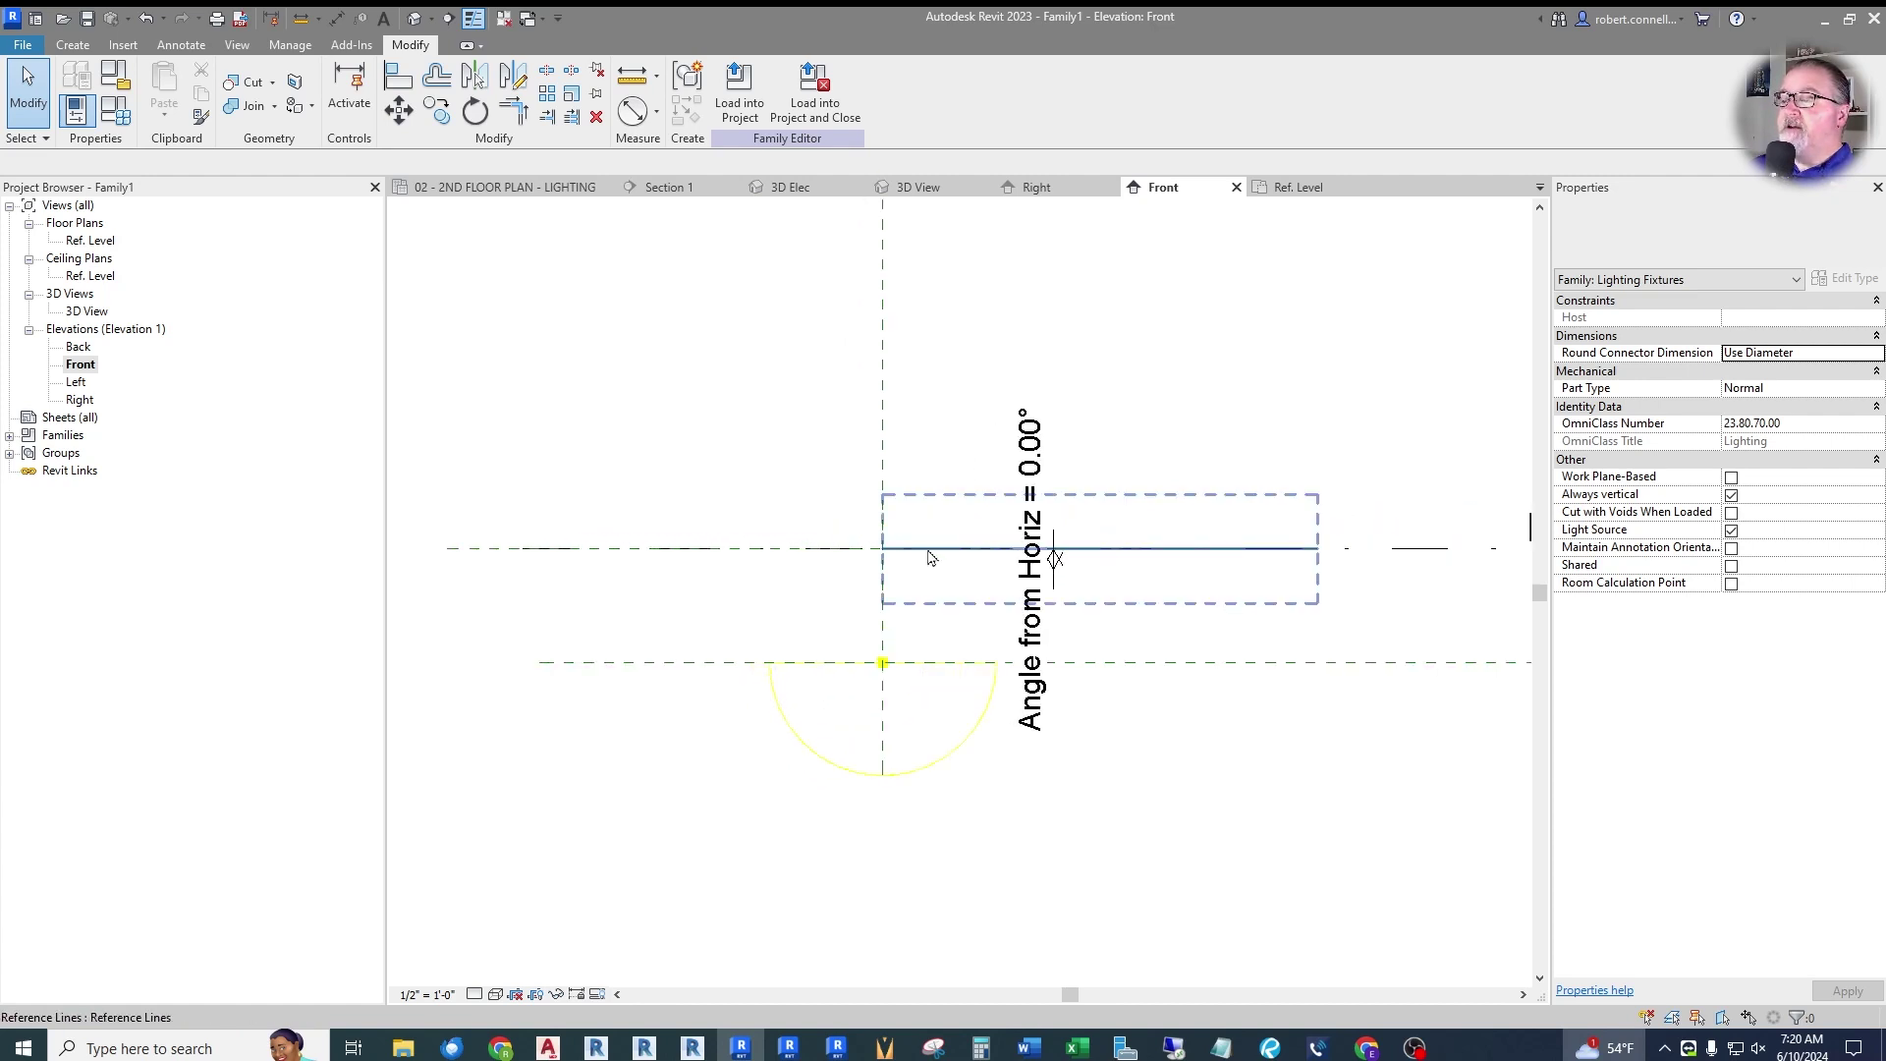
scroll(912, 552, "down", 1)
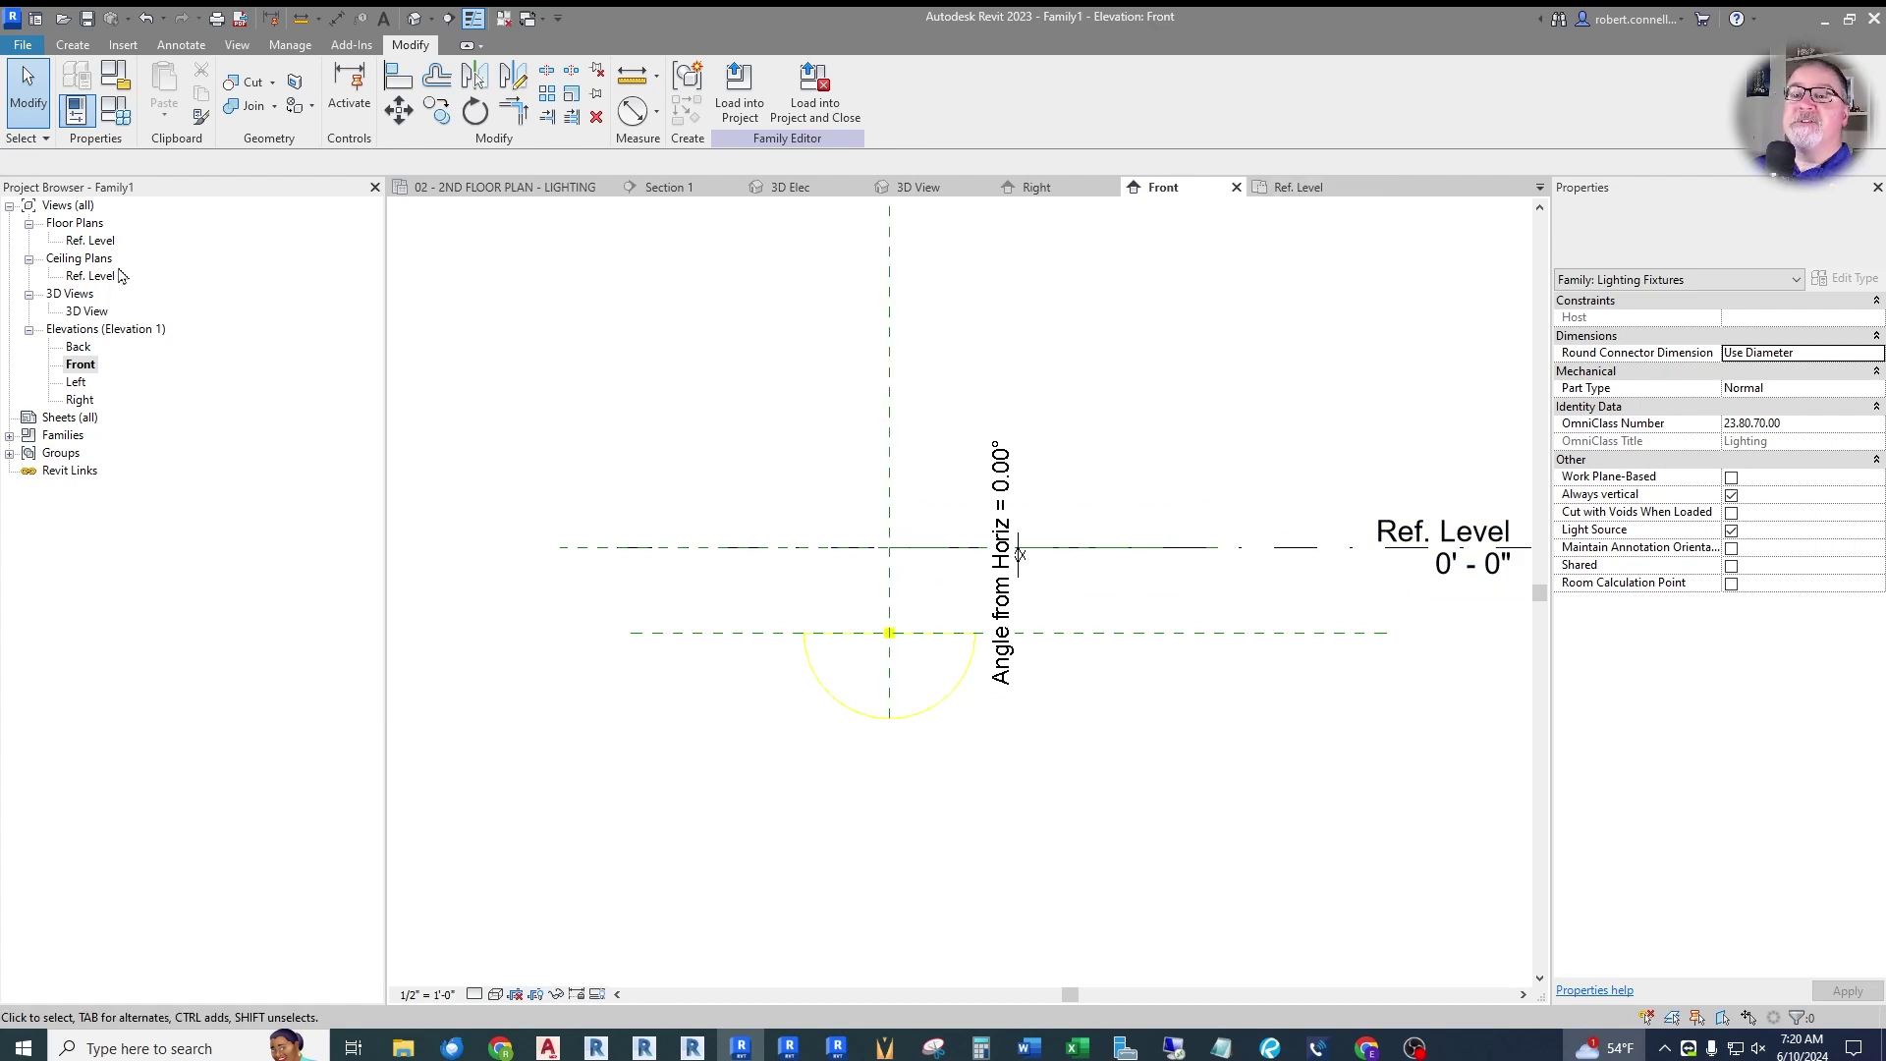
Rename the Ref. Level floor plan view as "Top View" without renaming the ceiling plan, and open it.
left_click(101, 242)
key("F2")
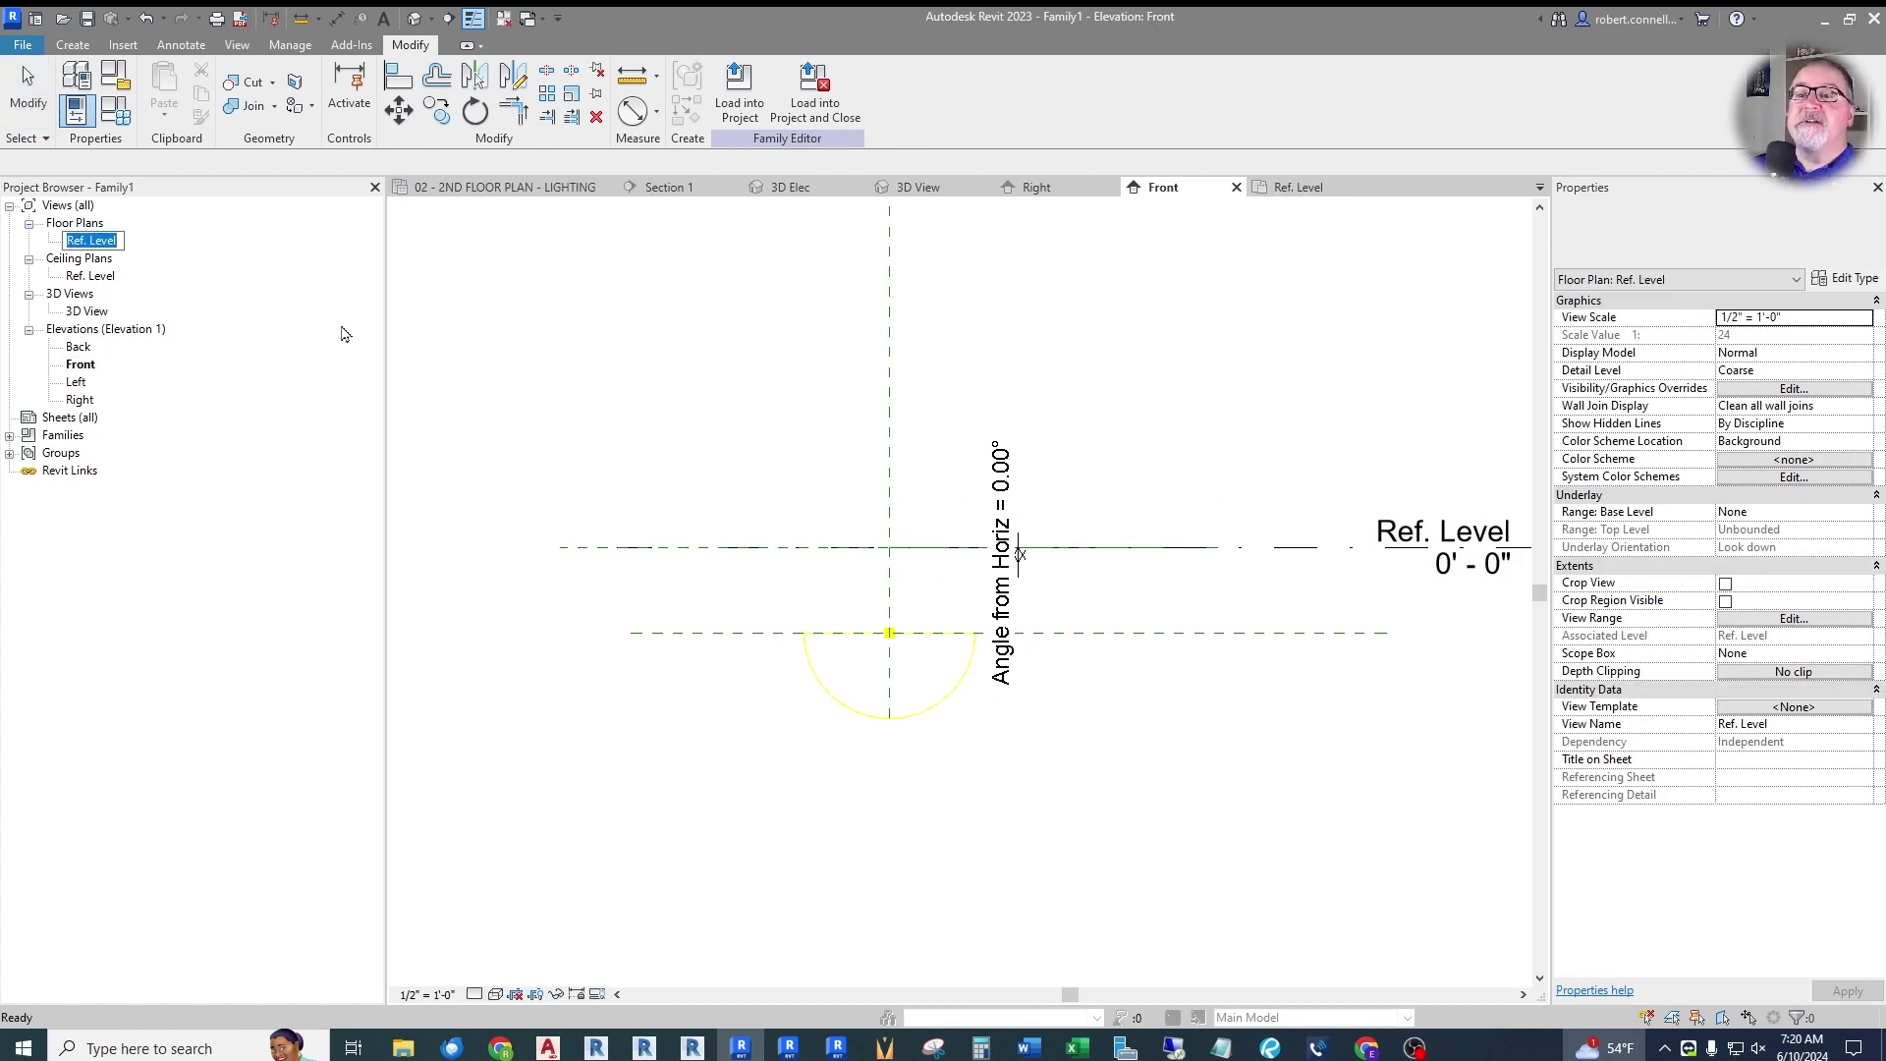
type("Top View")
key("Return")
left_click(1087, 544)
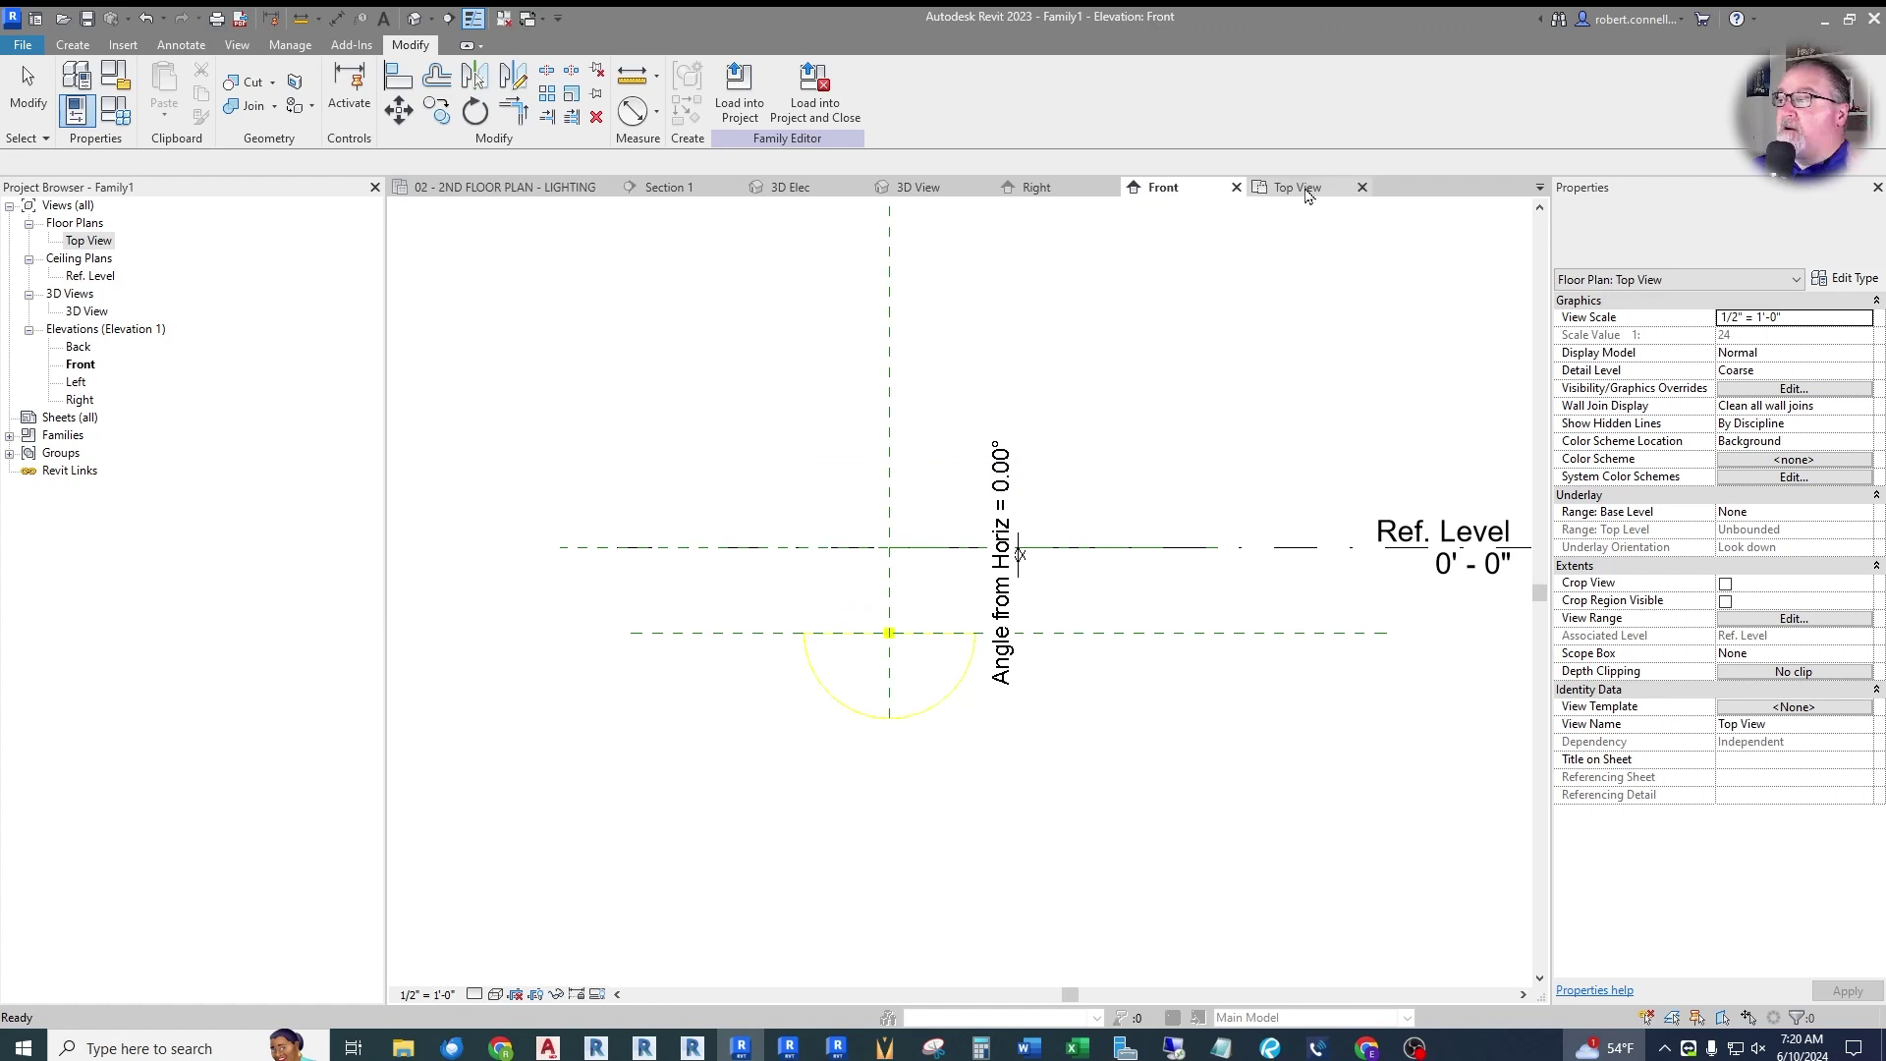
left_click(1296, 187)
scroll(1065, 614, "up", 2)
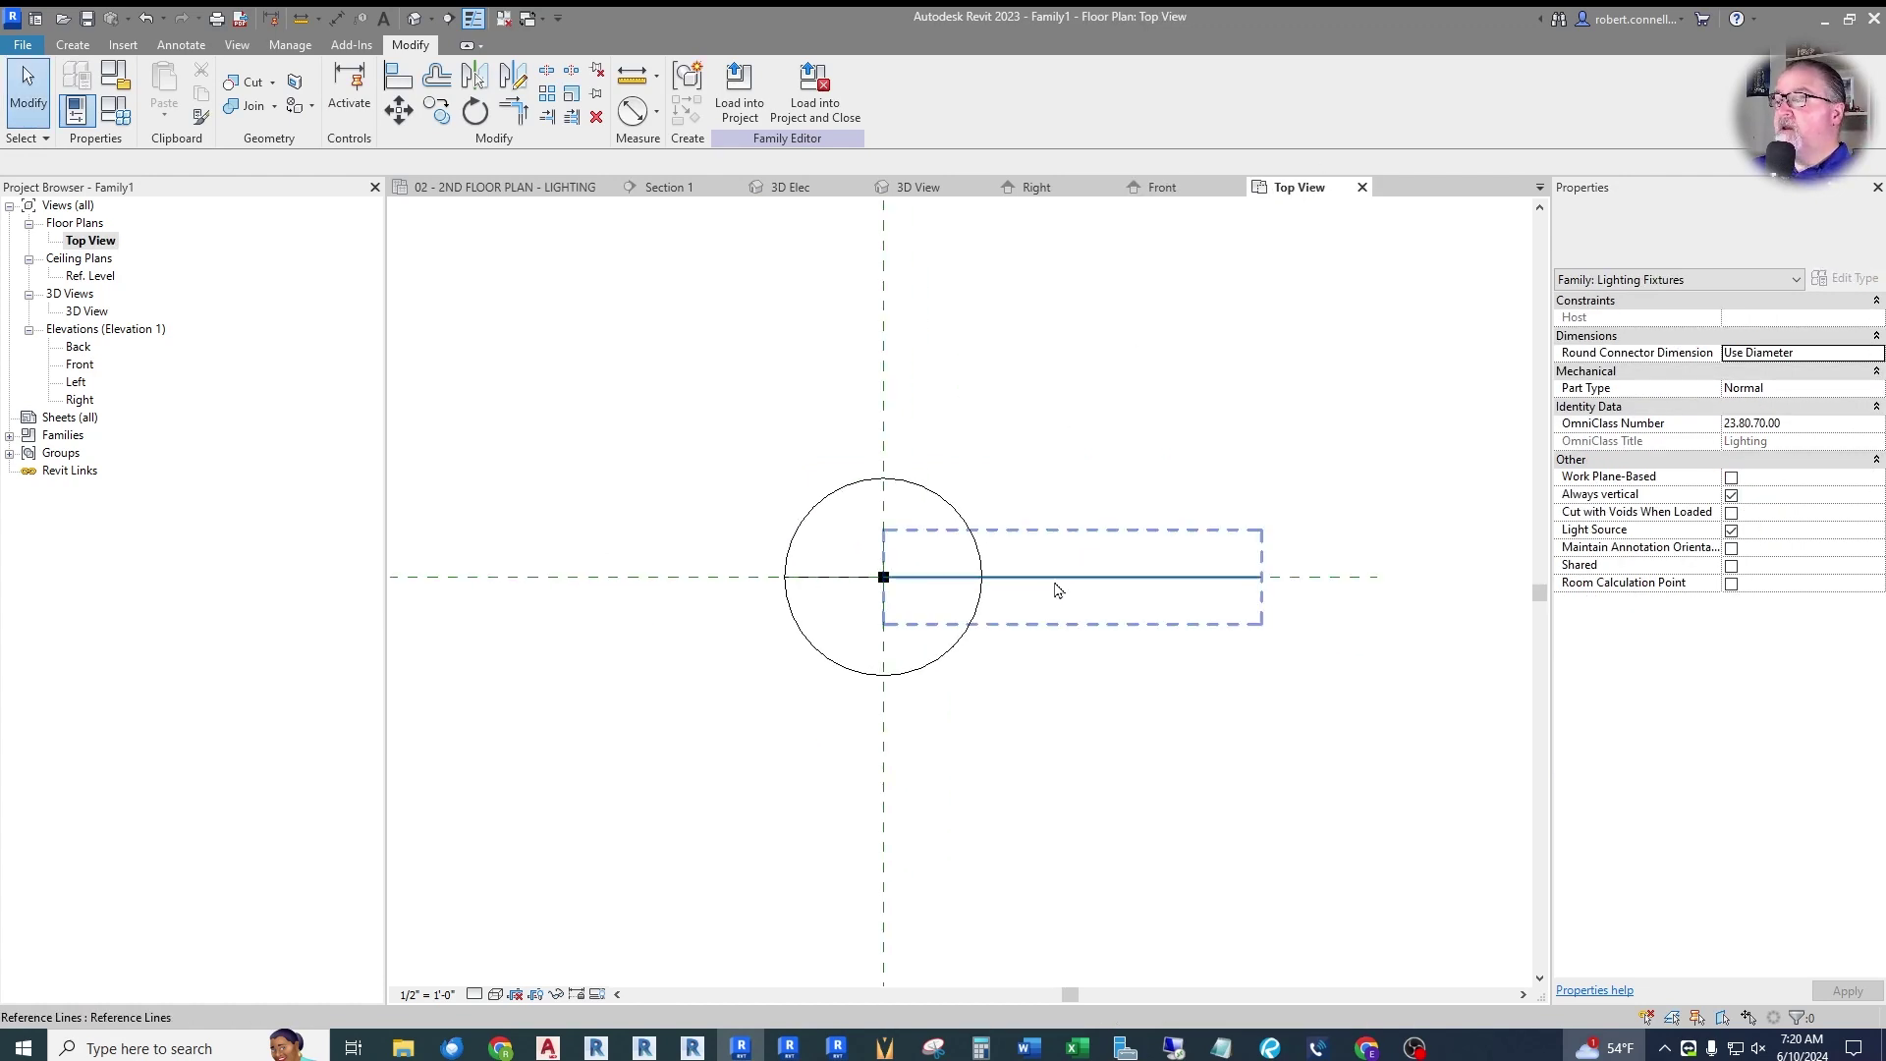
scroll(915, 791, "down", 1)
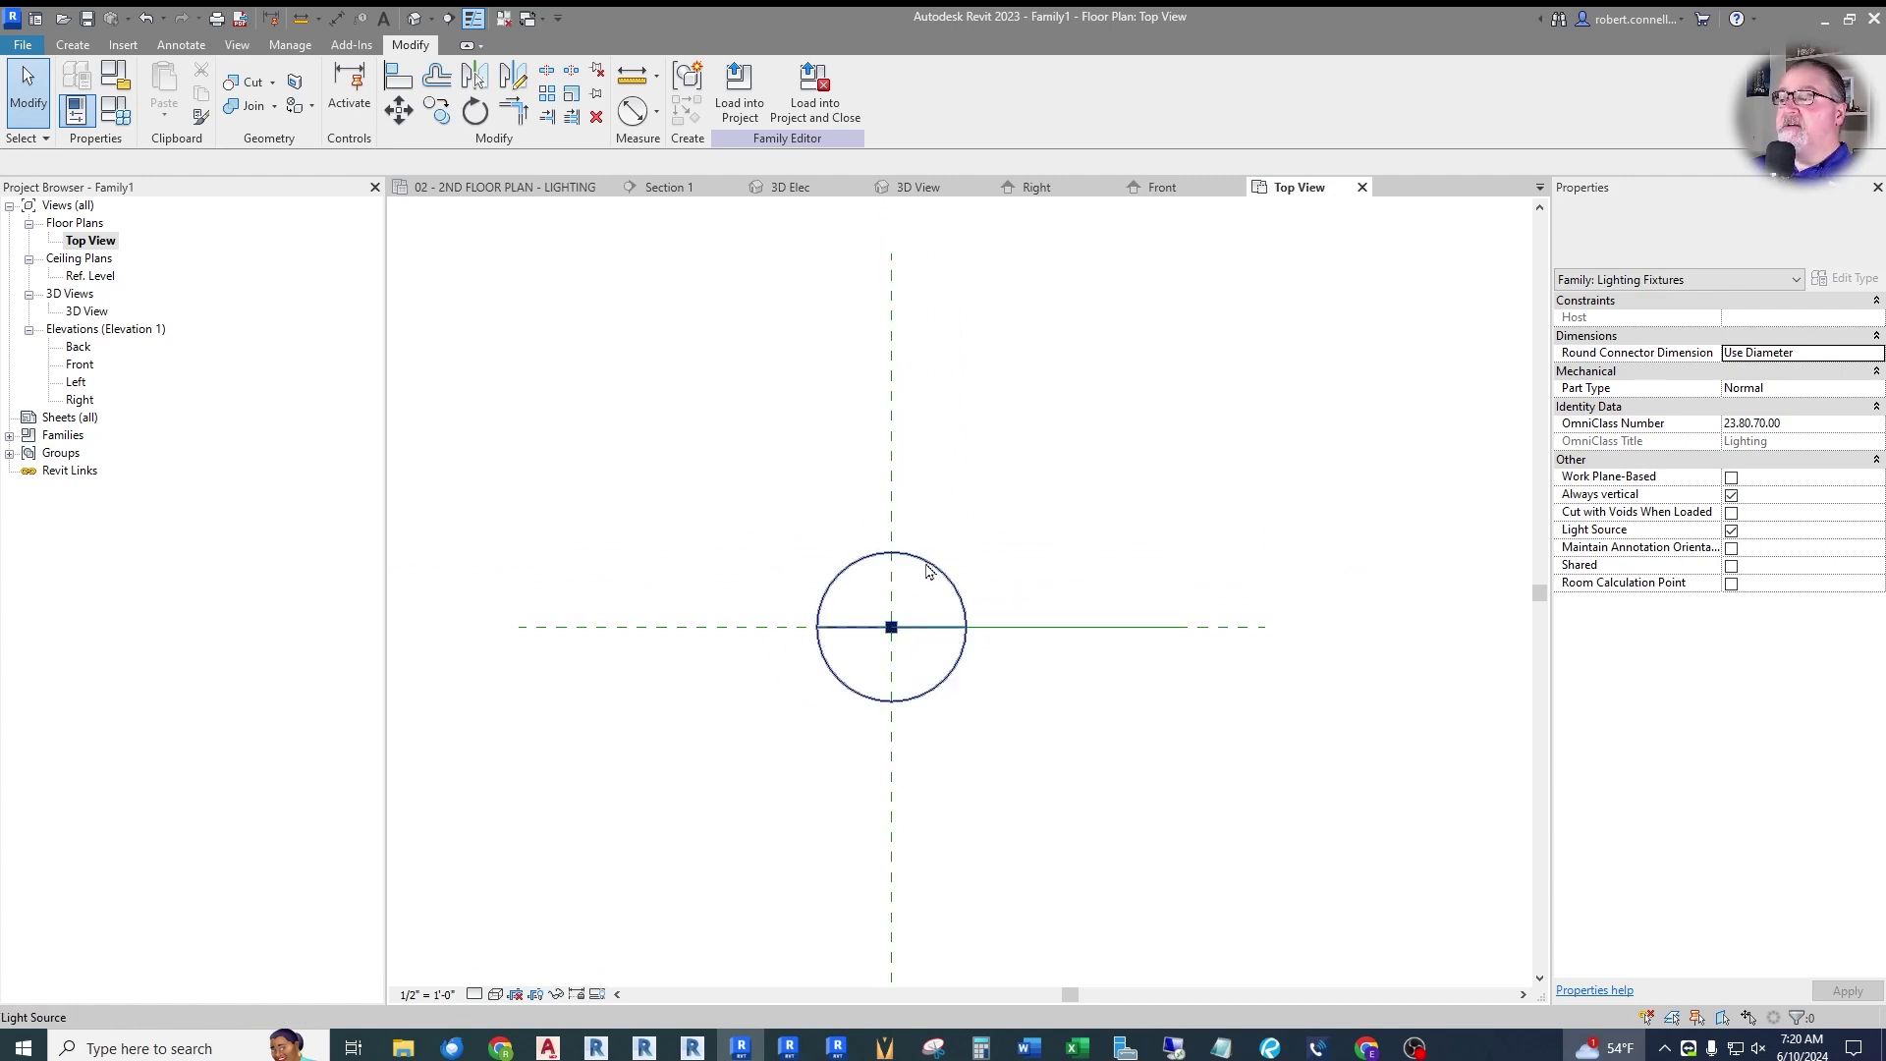
Draw a circular reference line with a radius of about 1'-11" centered on the intersection of the two reference planes.
left_click(81, 46)
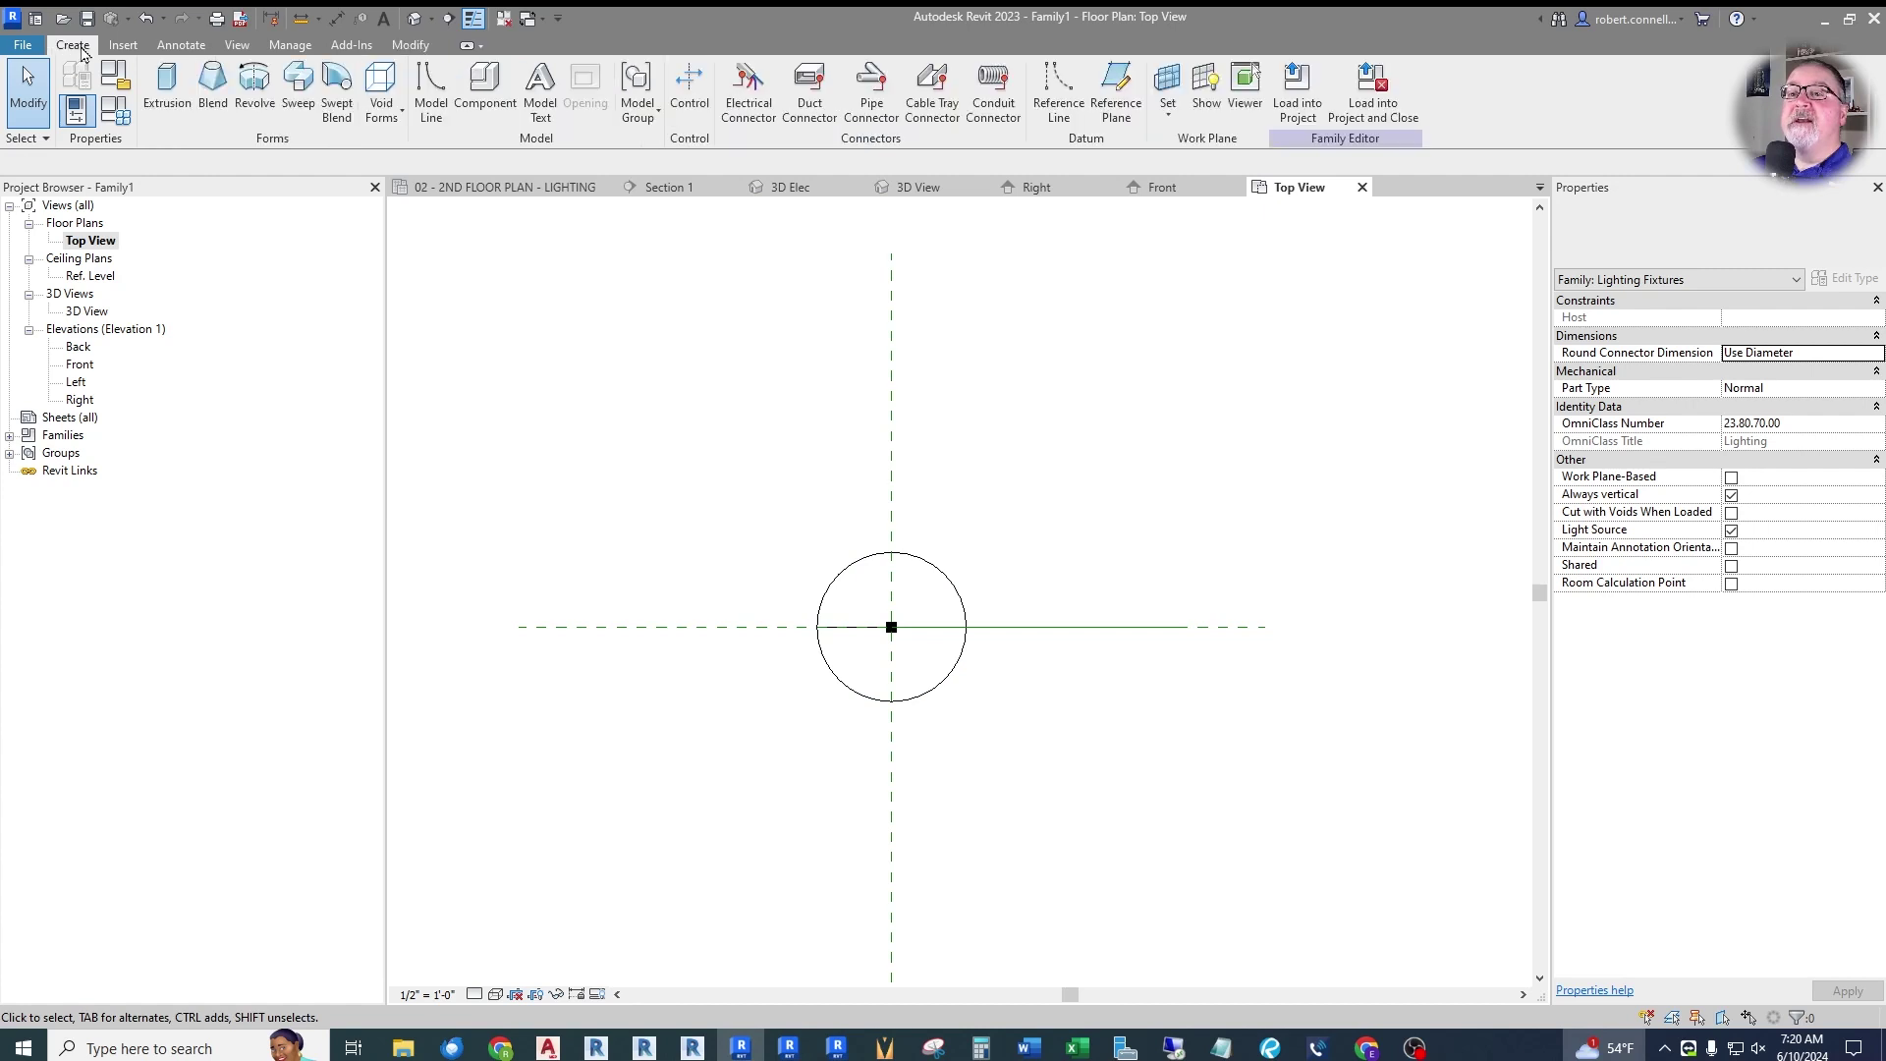
left_click(1117, 93)
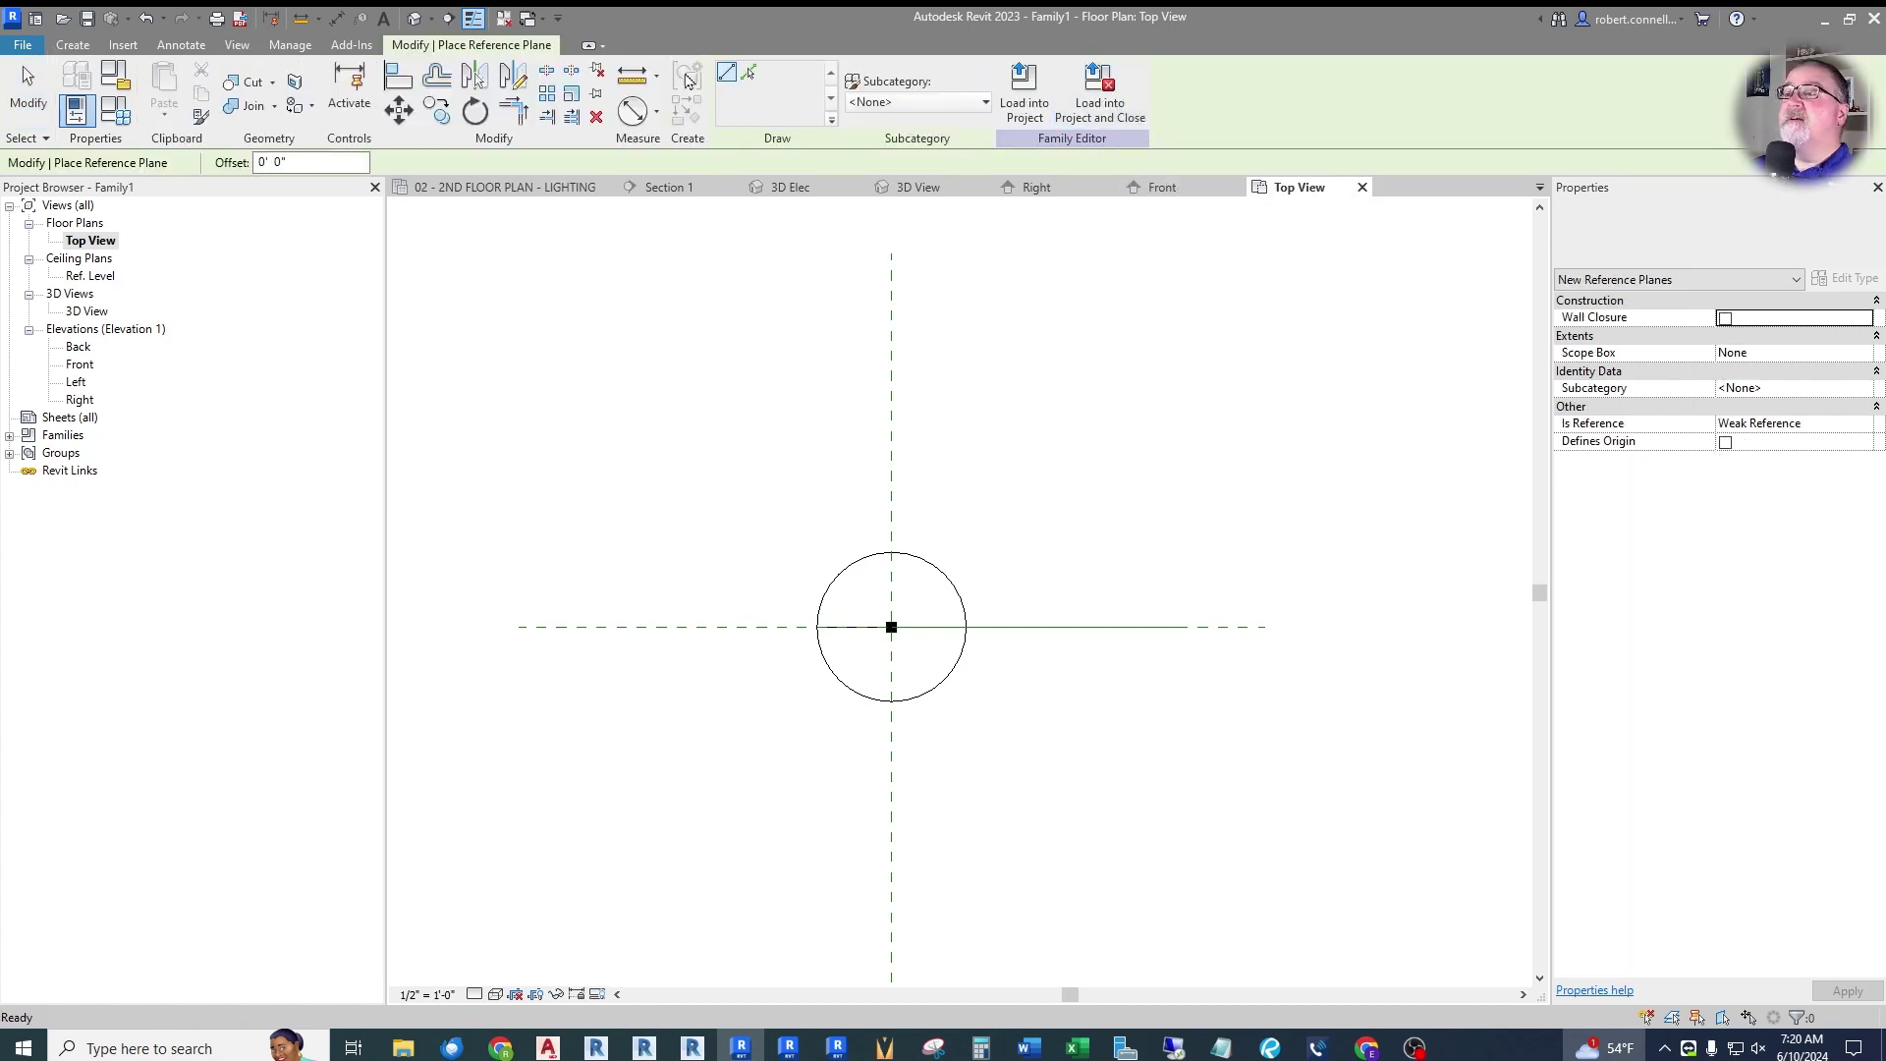
left_click(73, 45)
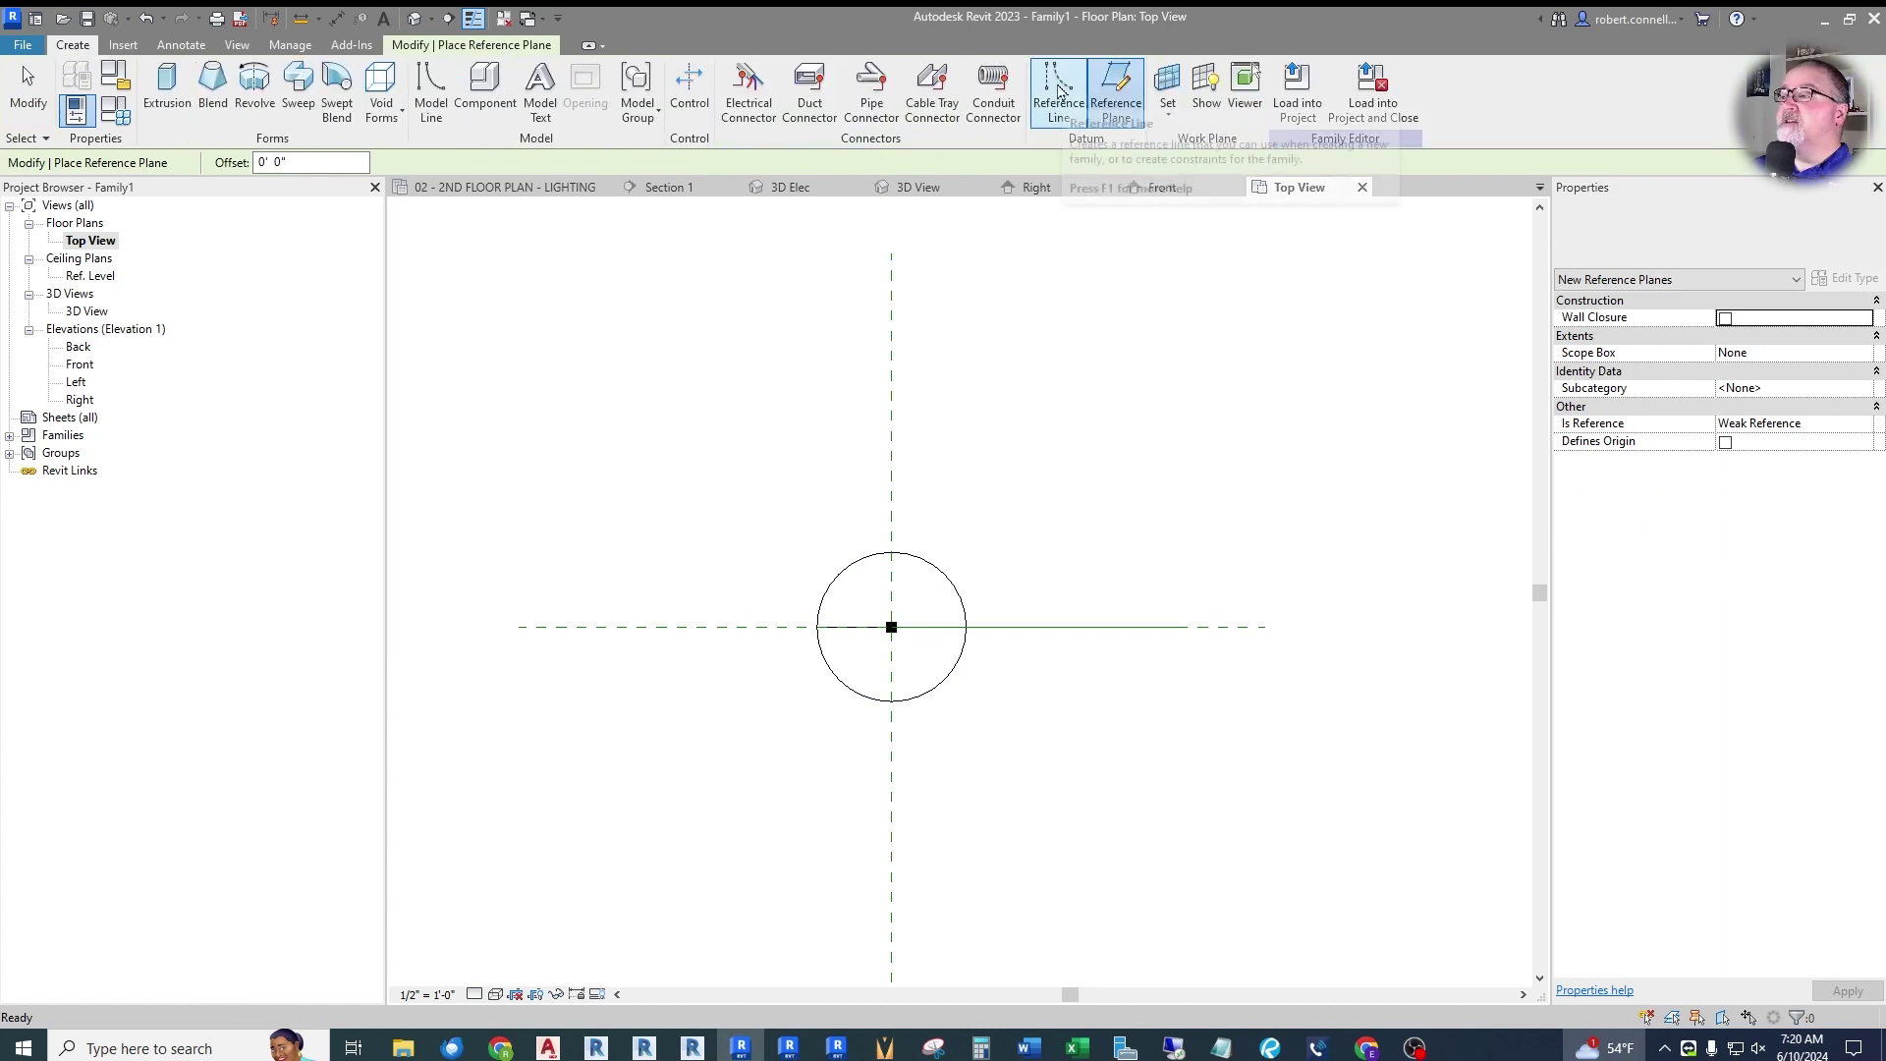
left_click(1049, 103)
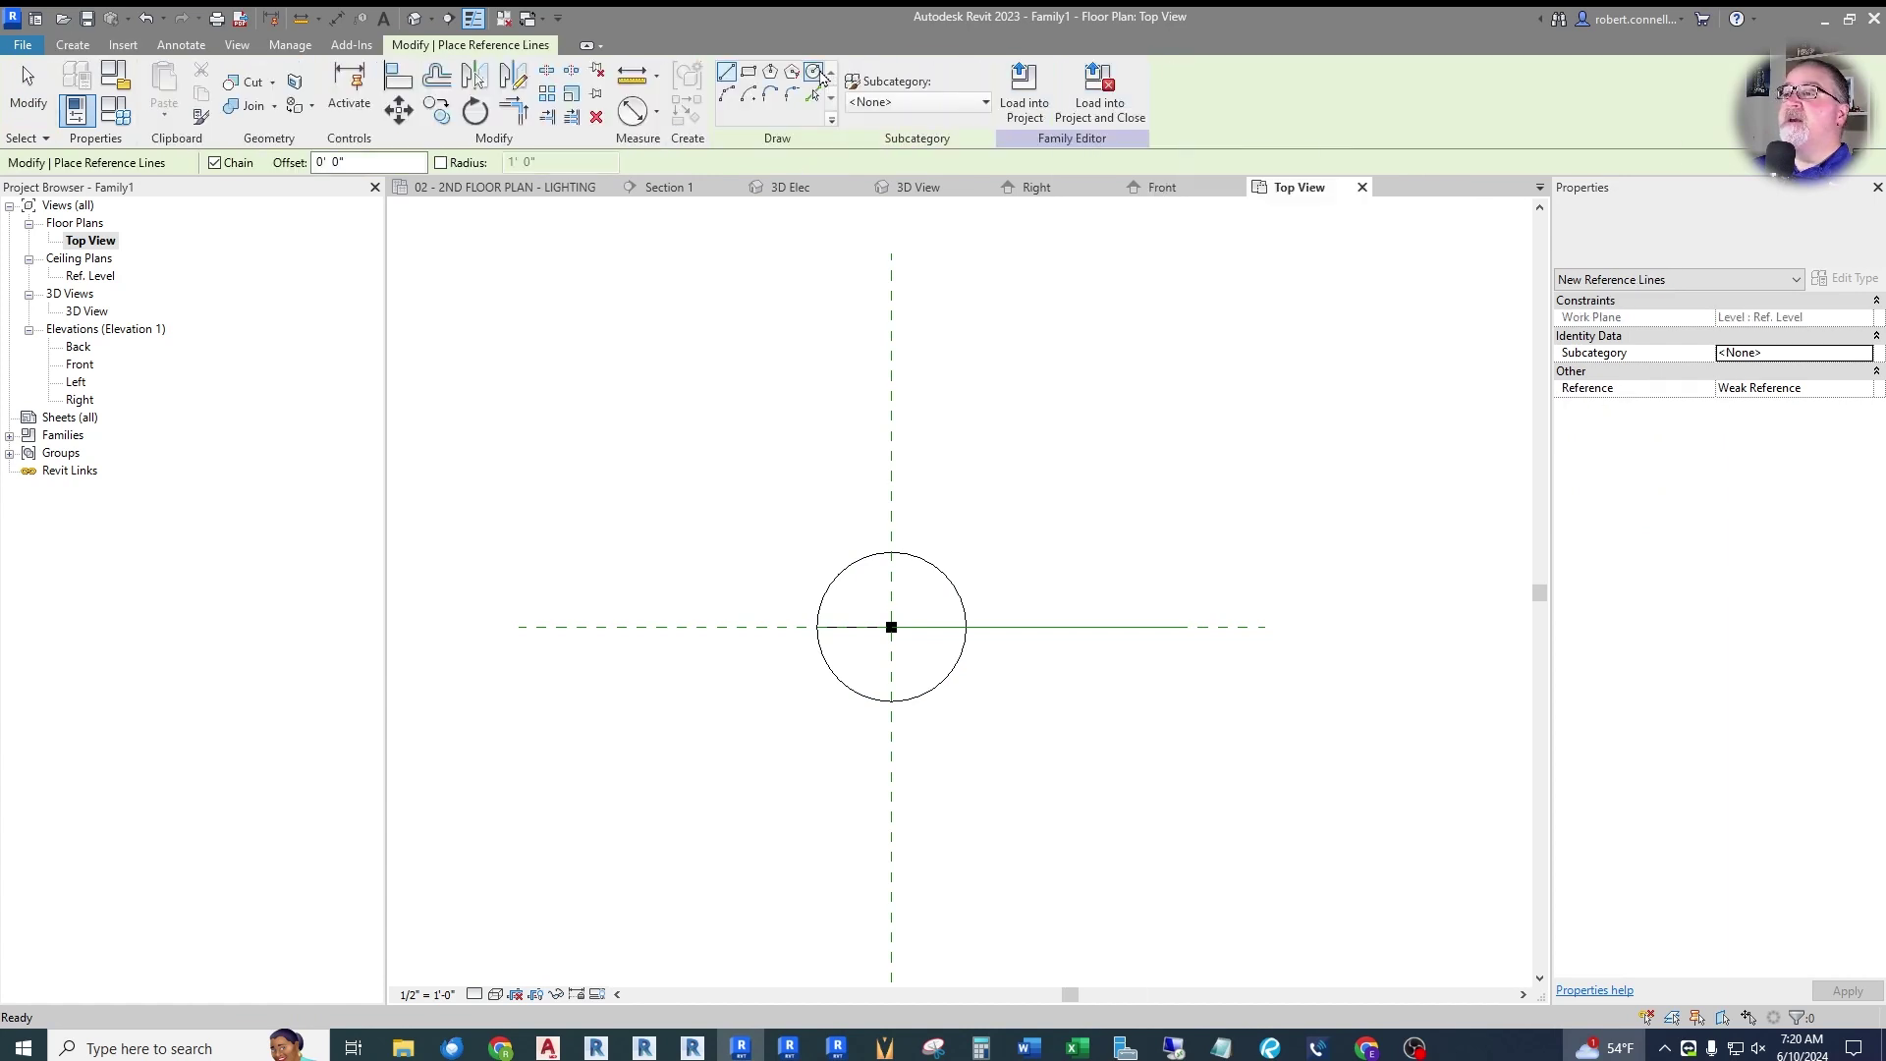
left_click(814, 73)
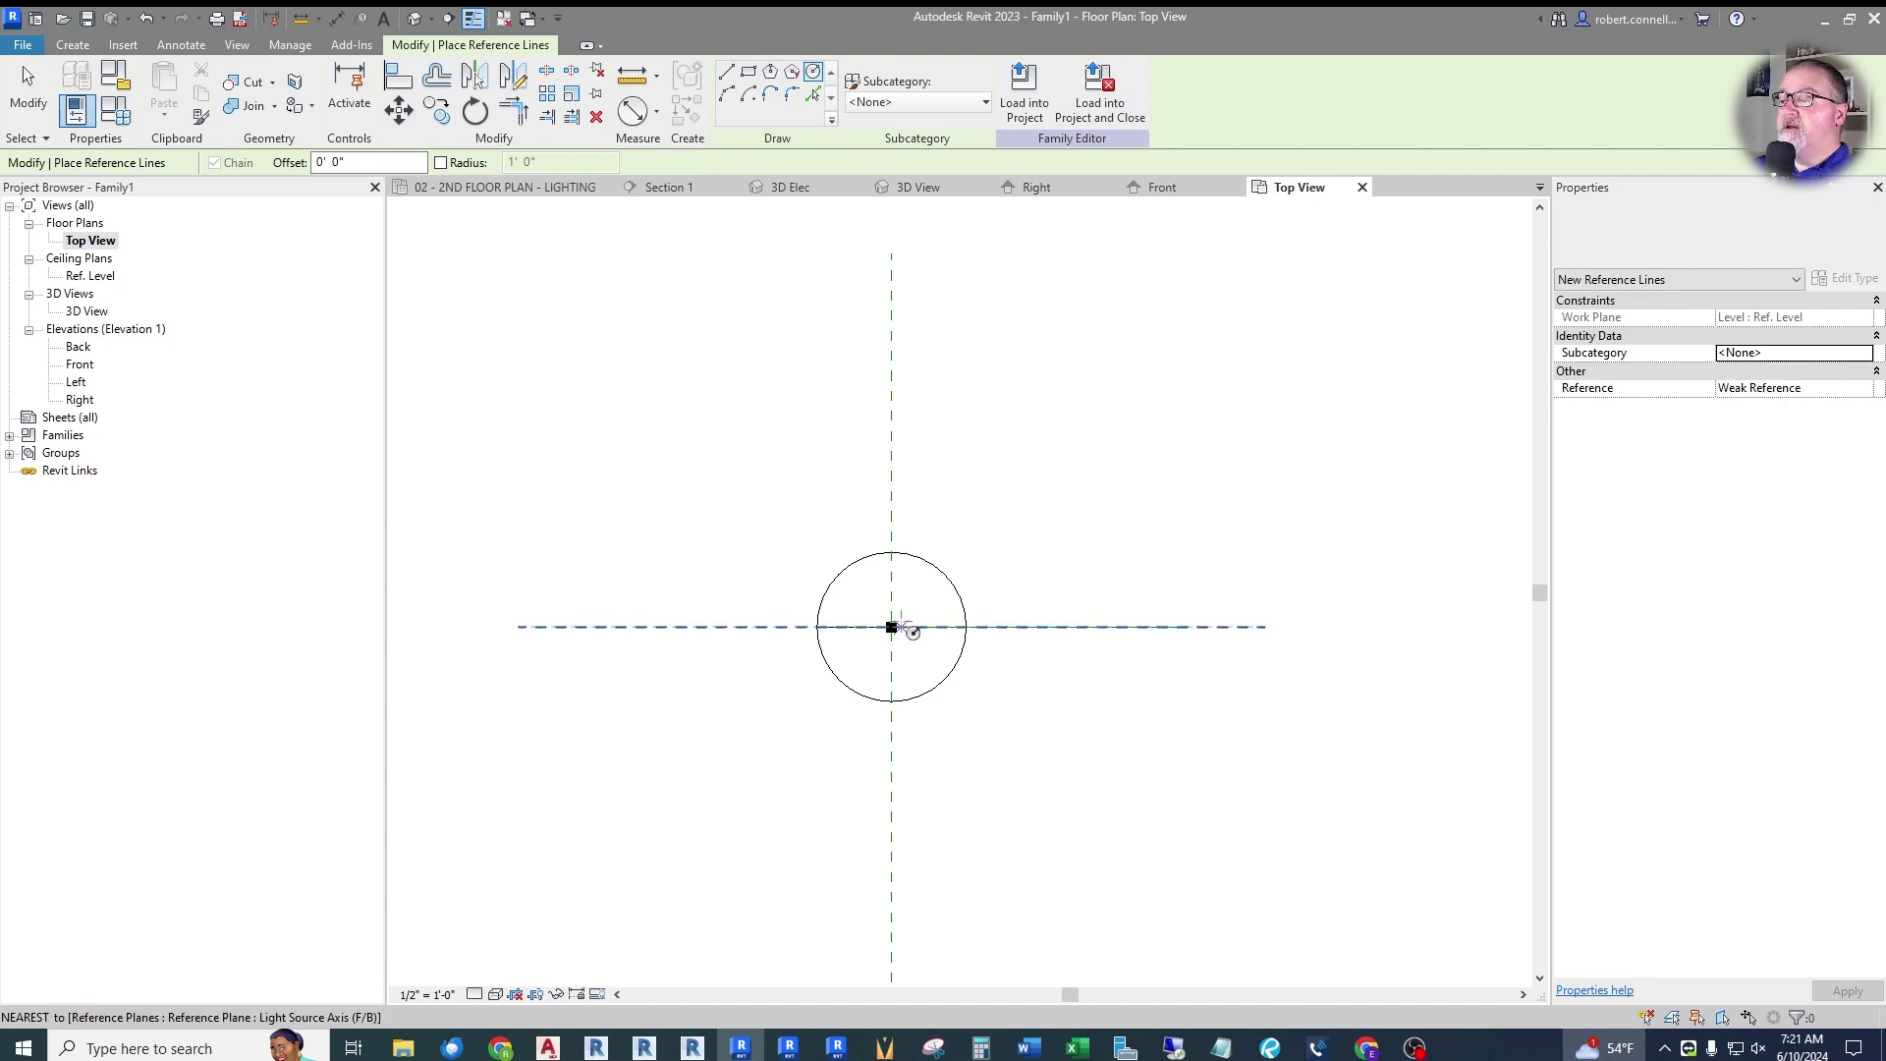
left_click(891, 627)
left_click(1044, 666)
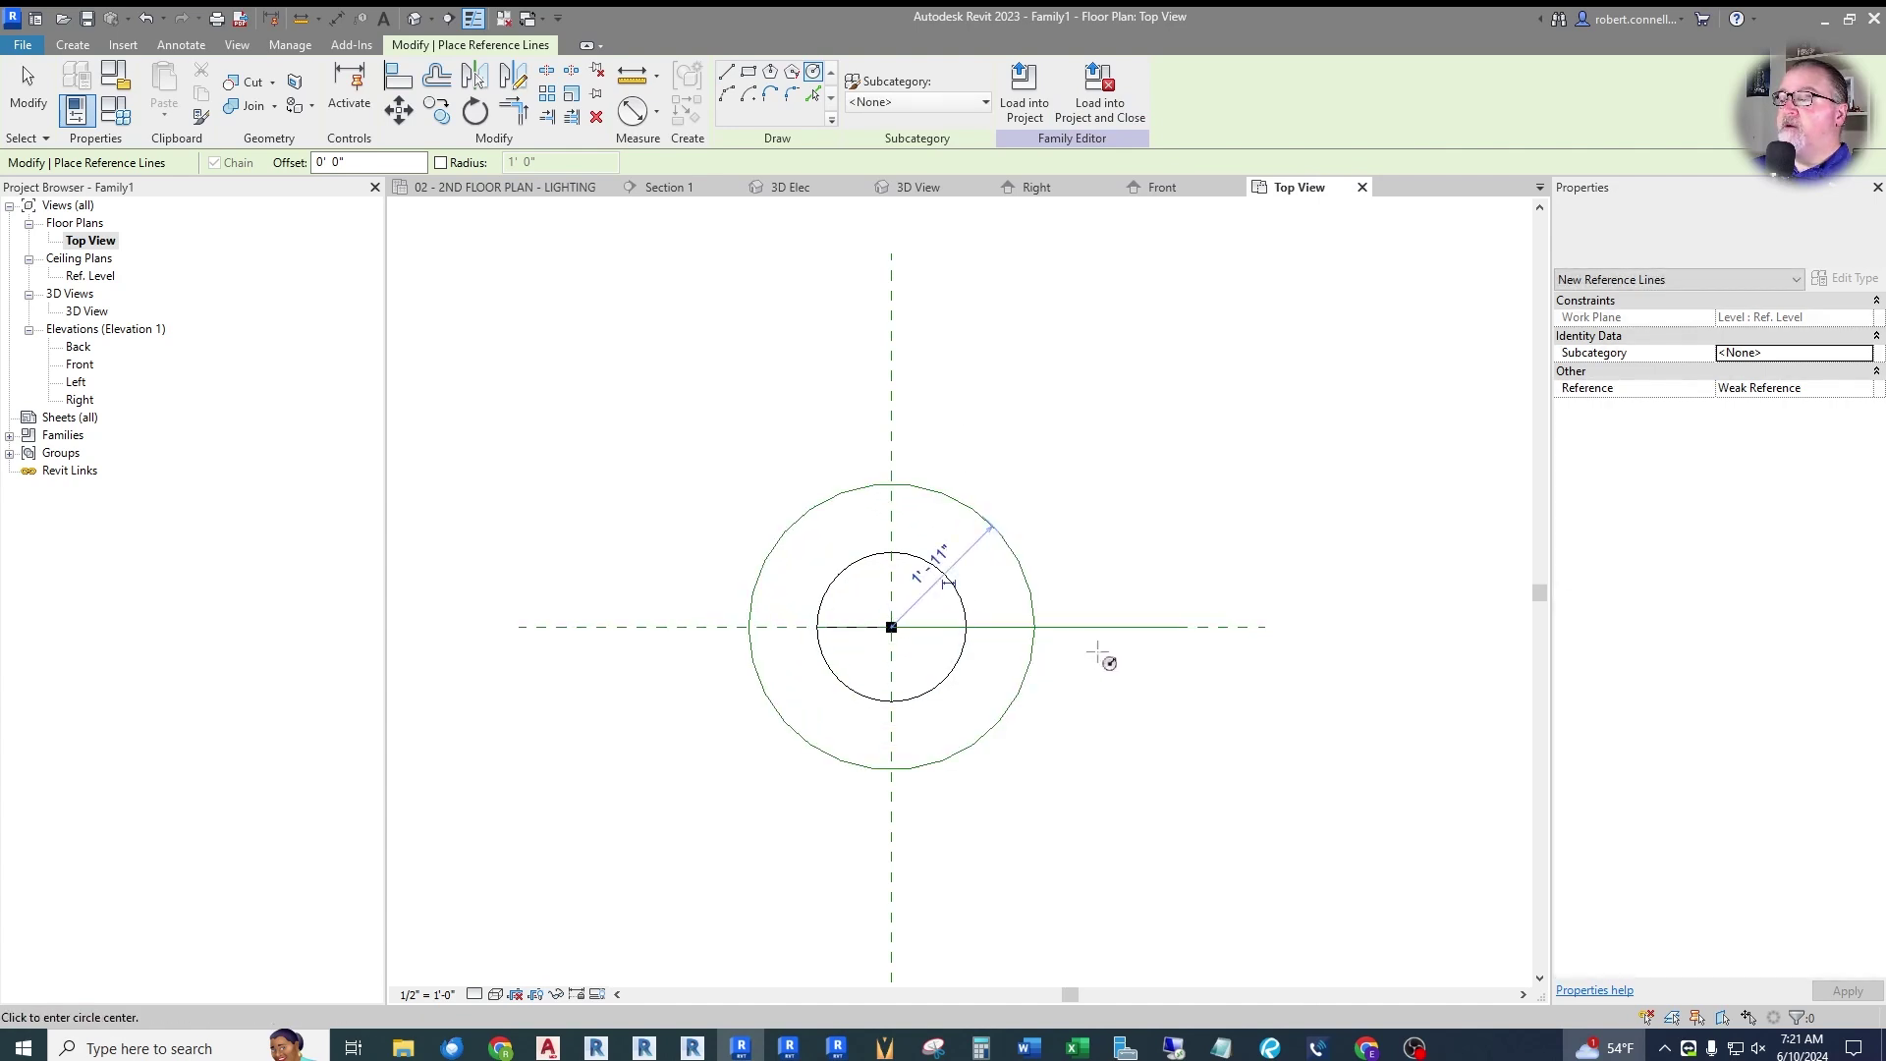
key("Escape")
key("Escape")
Make the center mark of the outer reference circle visible.
scroll(976, 546, "up", 1)
scroll(982, 511, "up", 1)
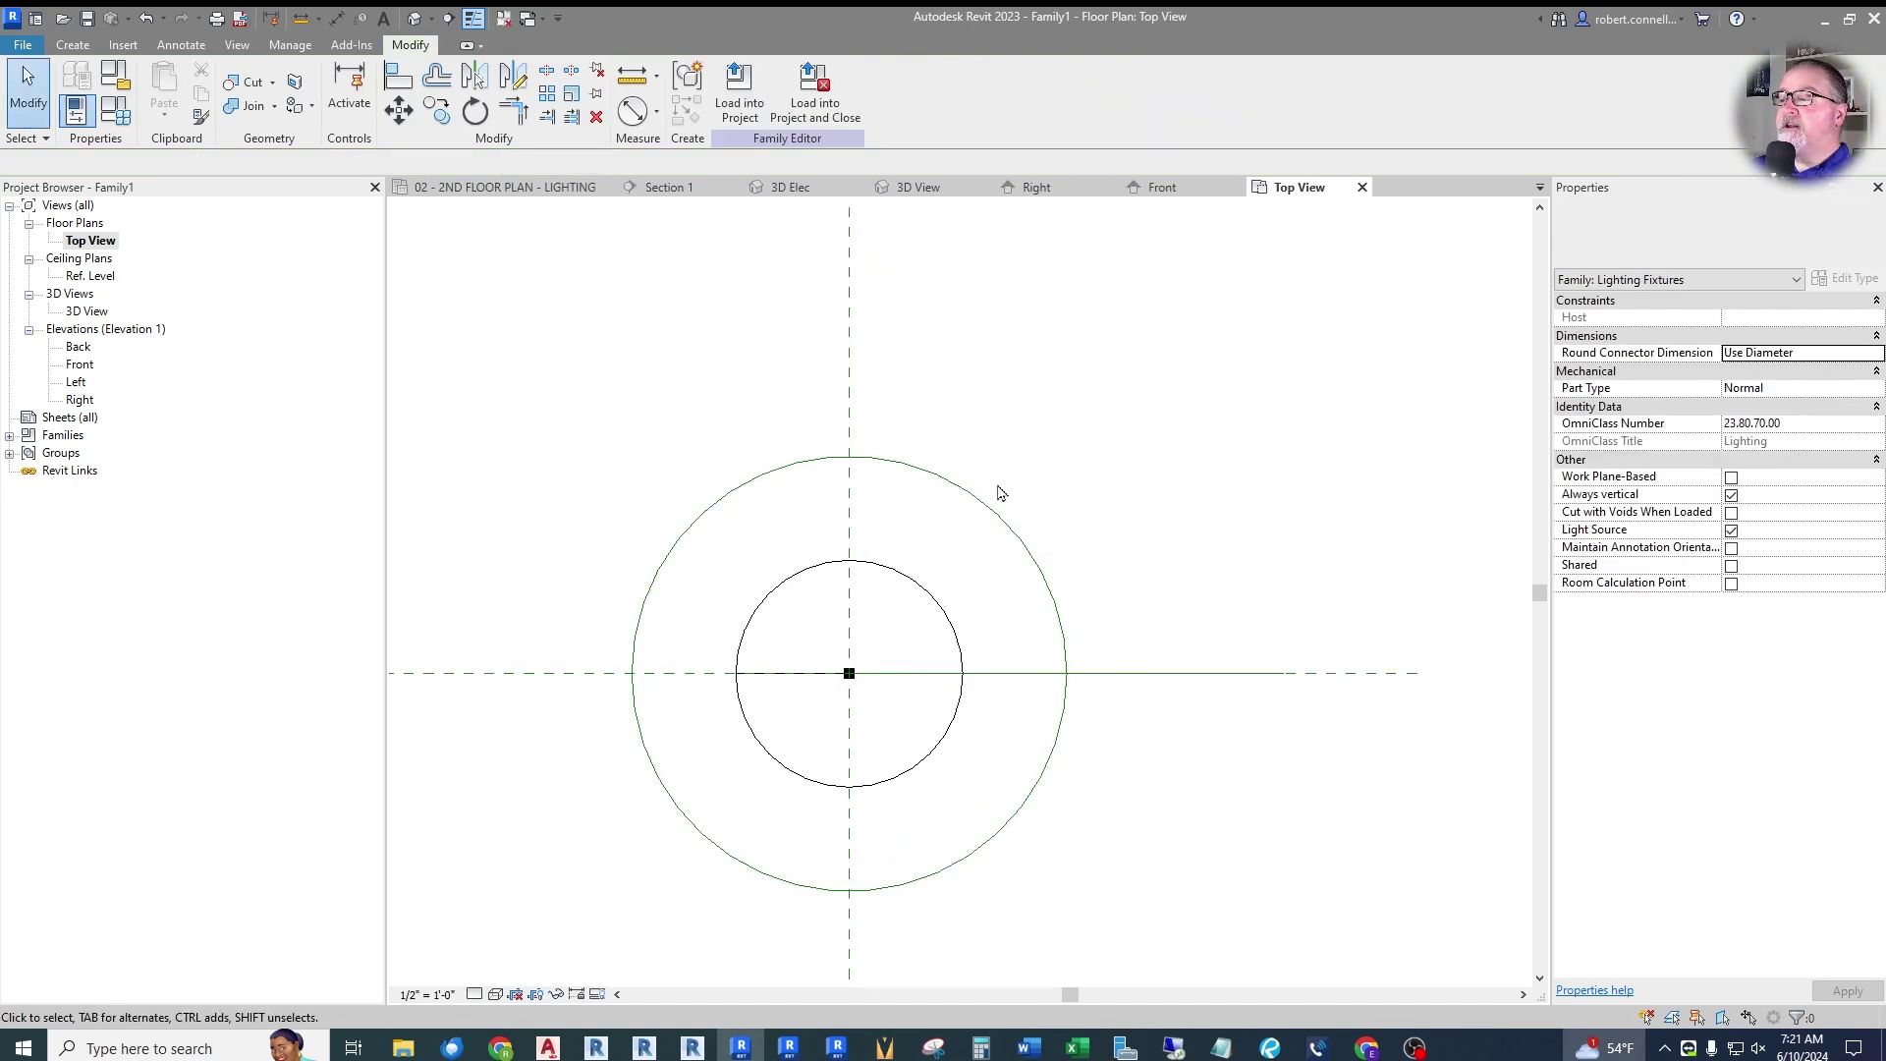
left_click(879, 658)
key("Escape")
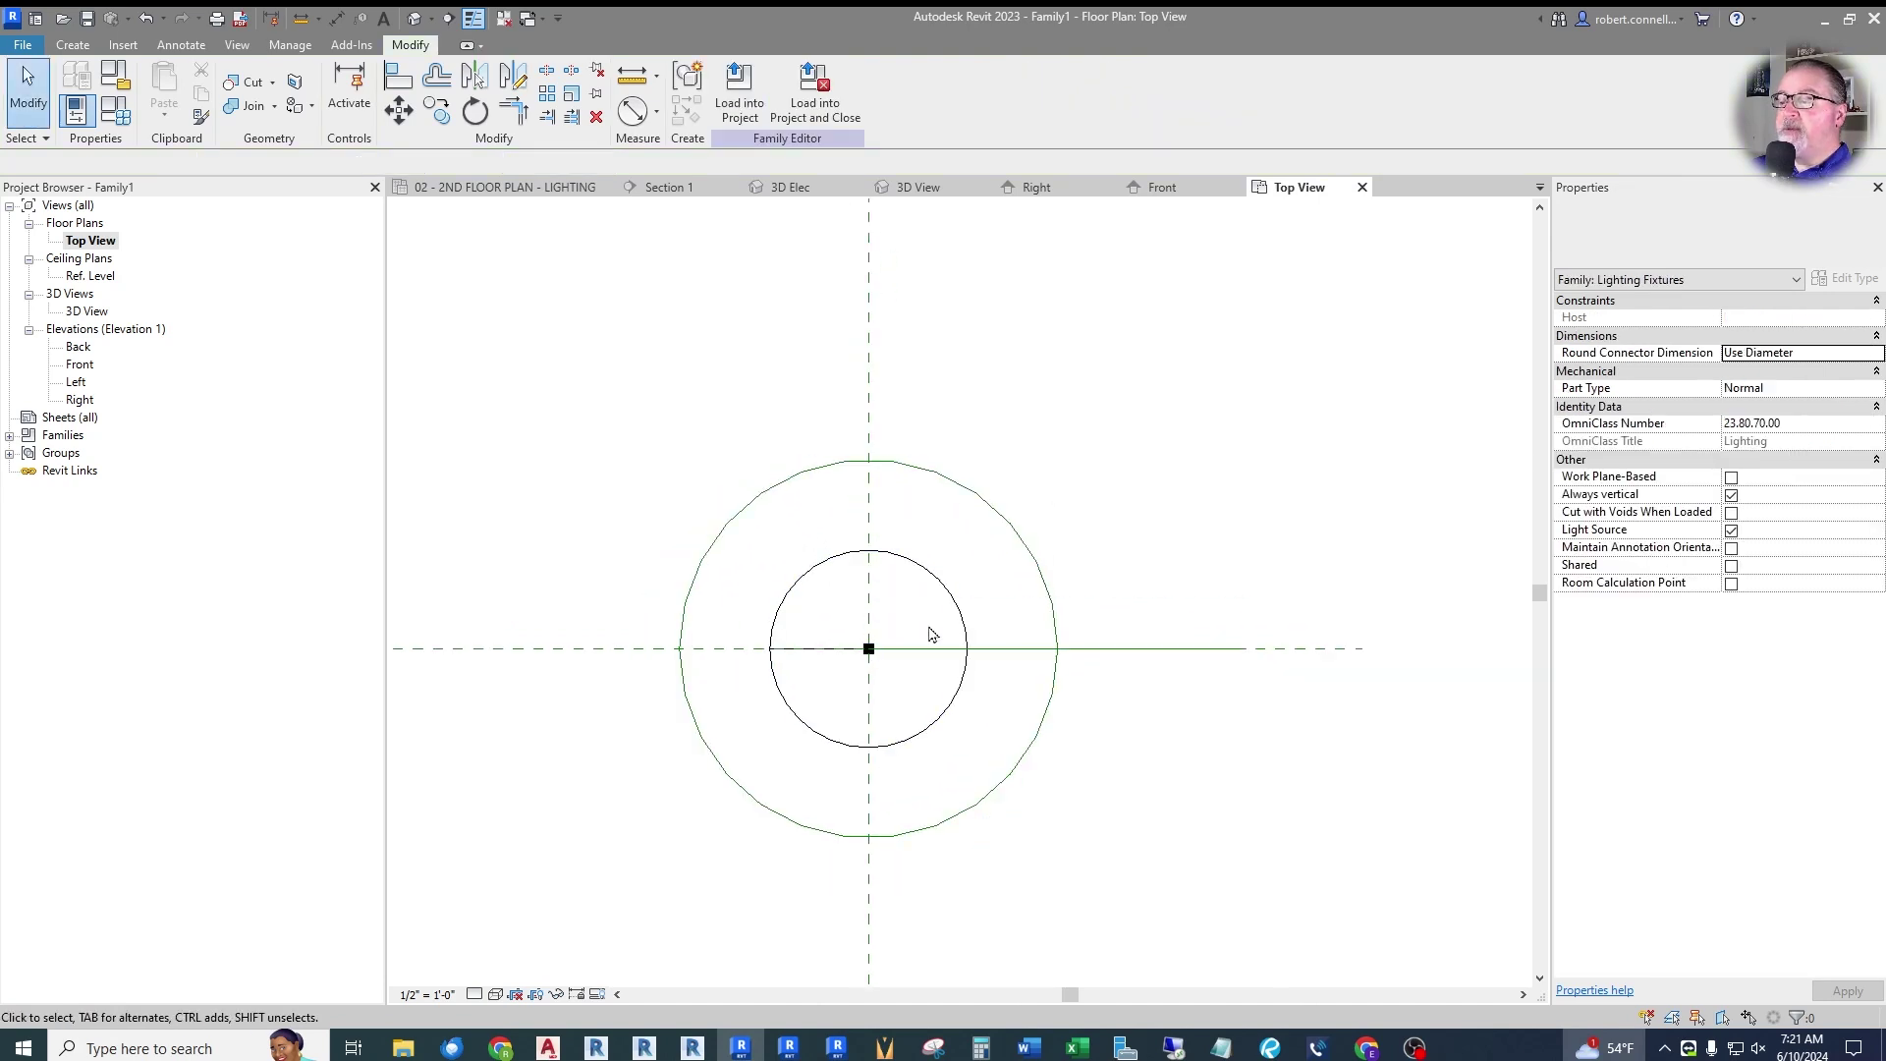
left_click(1006, 528)
left_click(1721, 354)
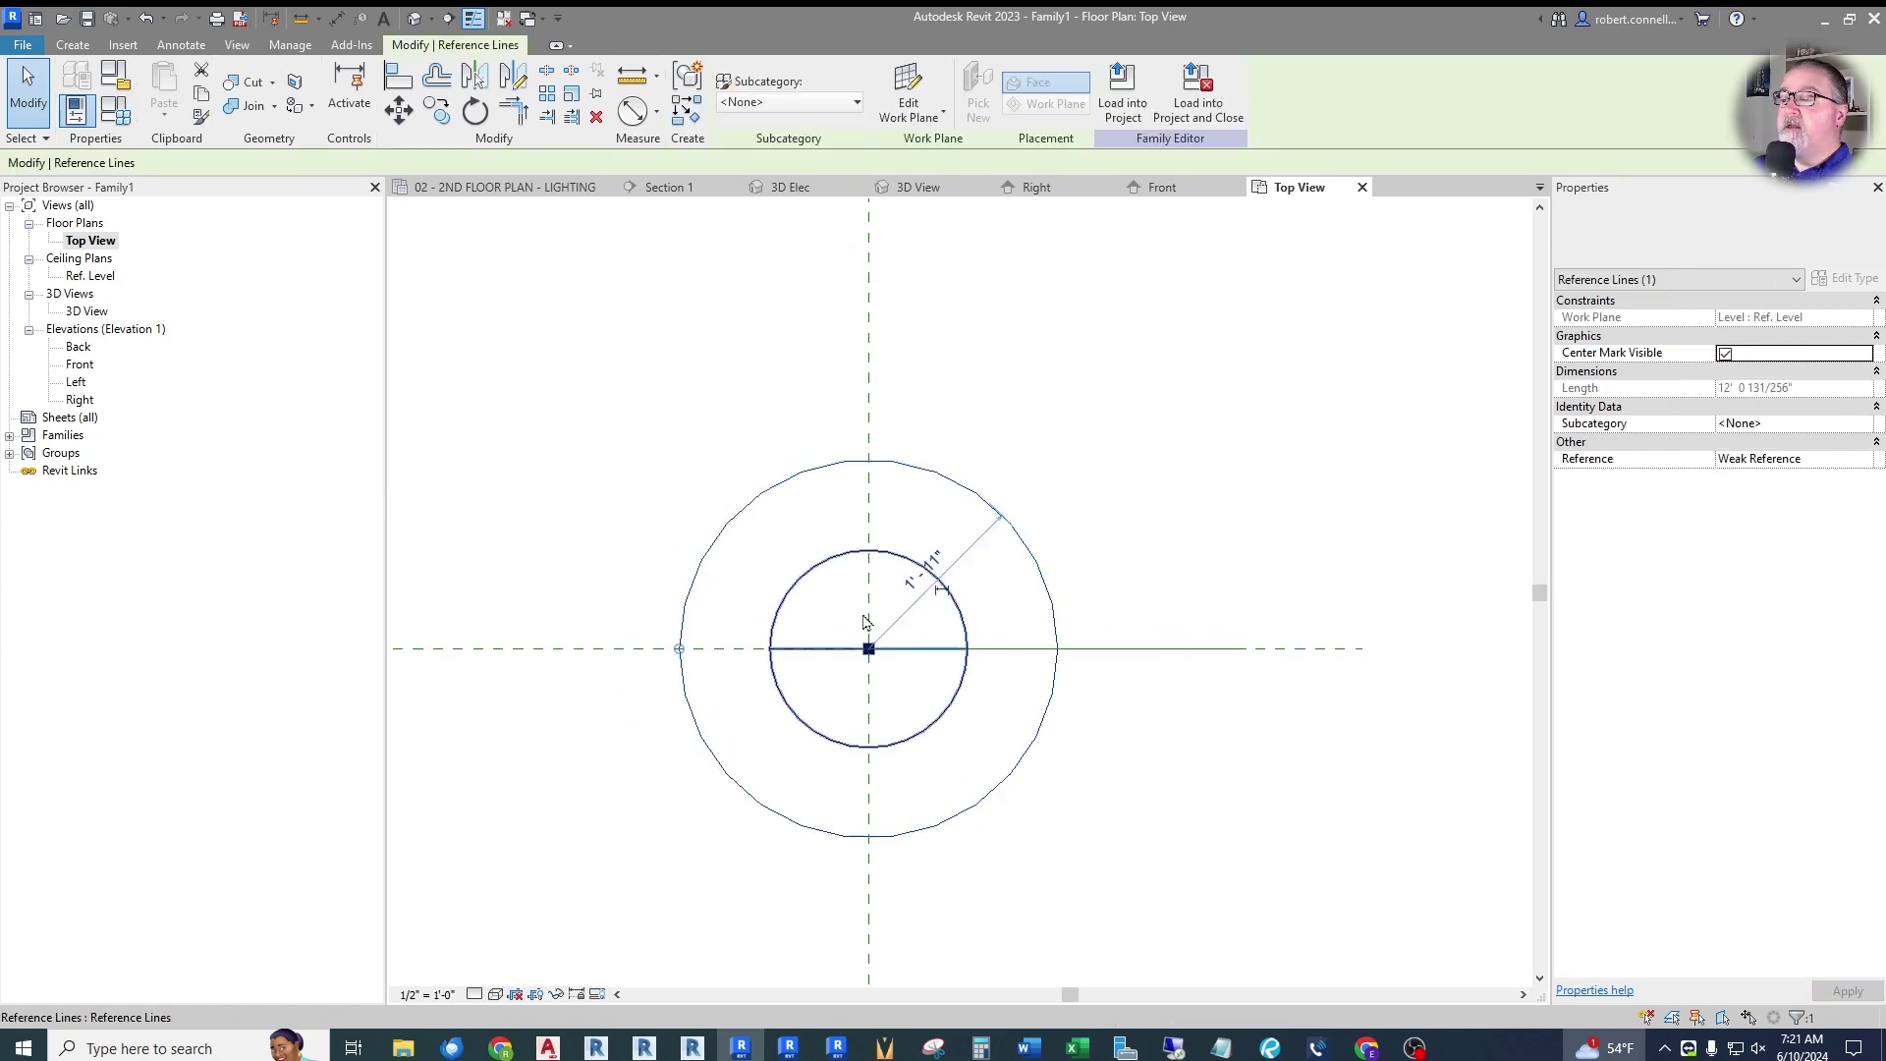
scroll(872, 666, "up", 3)
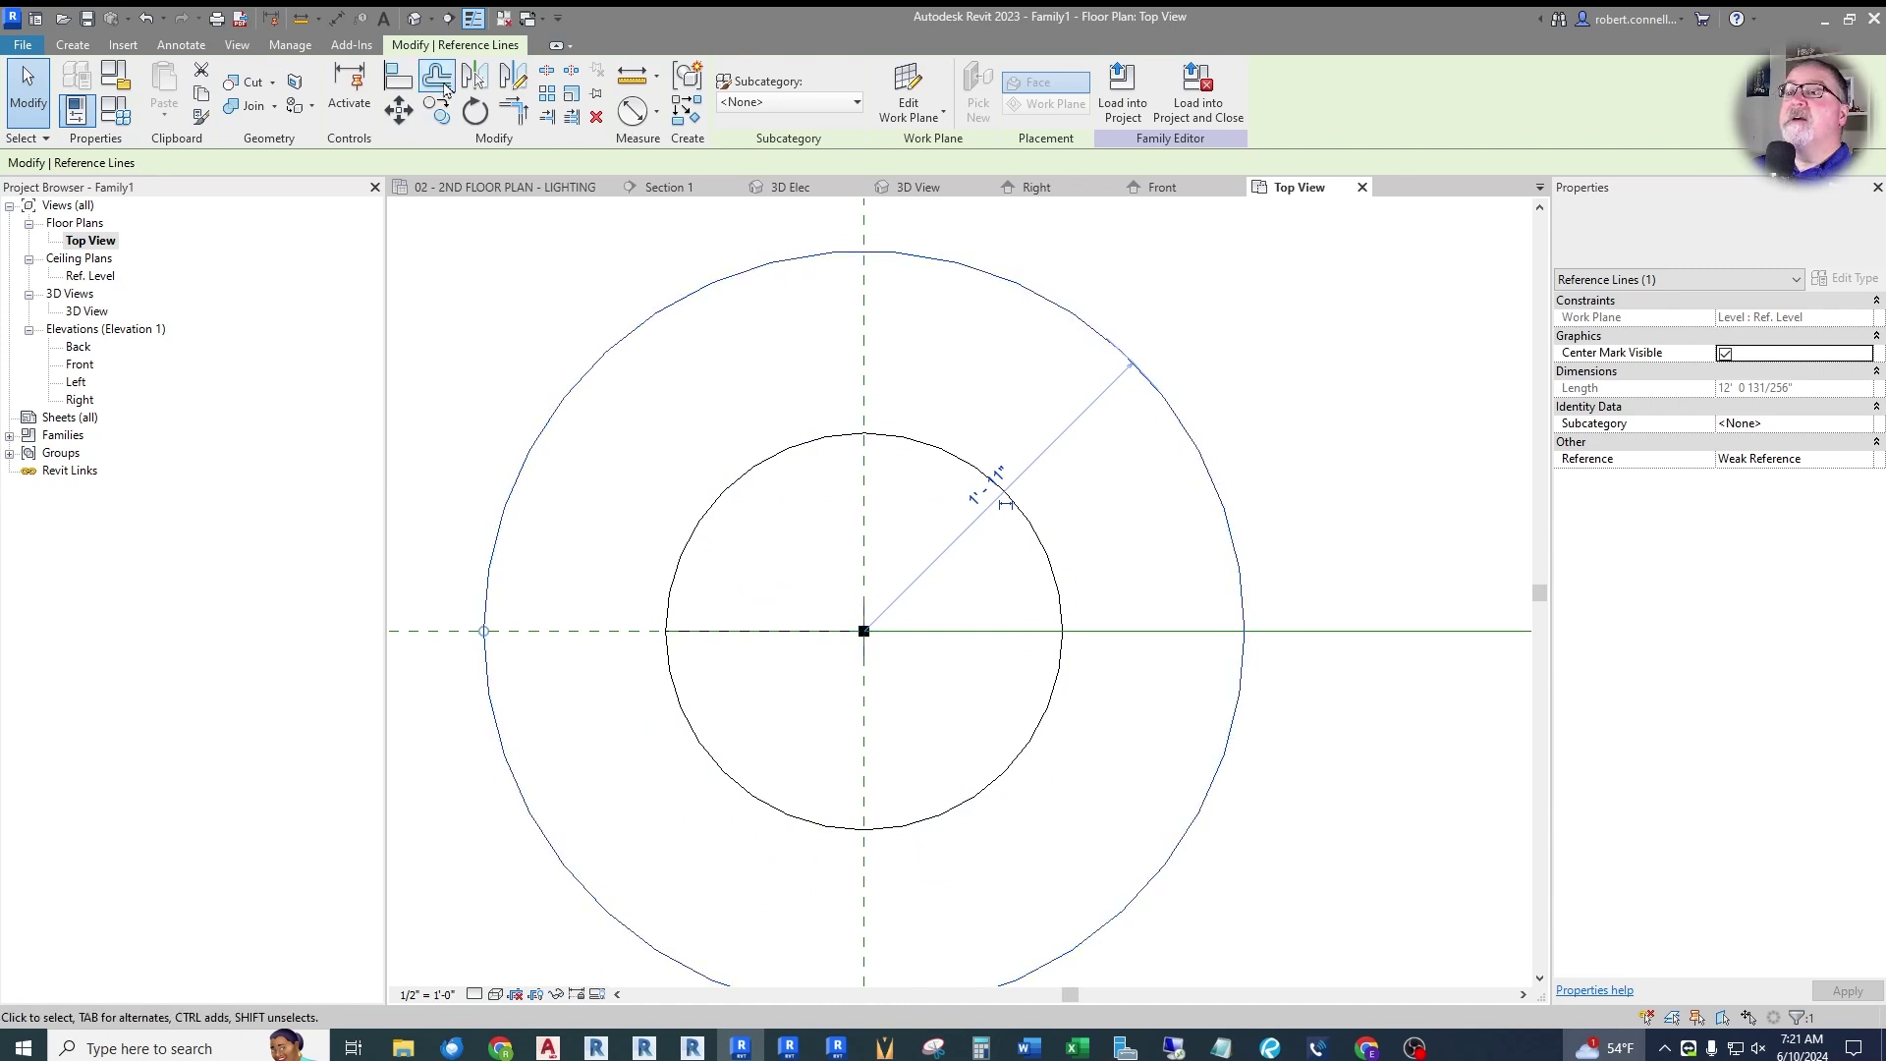
key("Escape")
Align and lock the reference circle's center to the vertical and horizontal reference planes, and test the locks by moving the circle.
key("a")
key("l")
scroll(1031, 500, "down", 2)
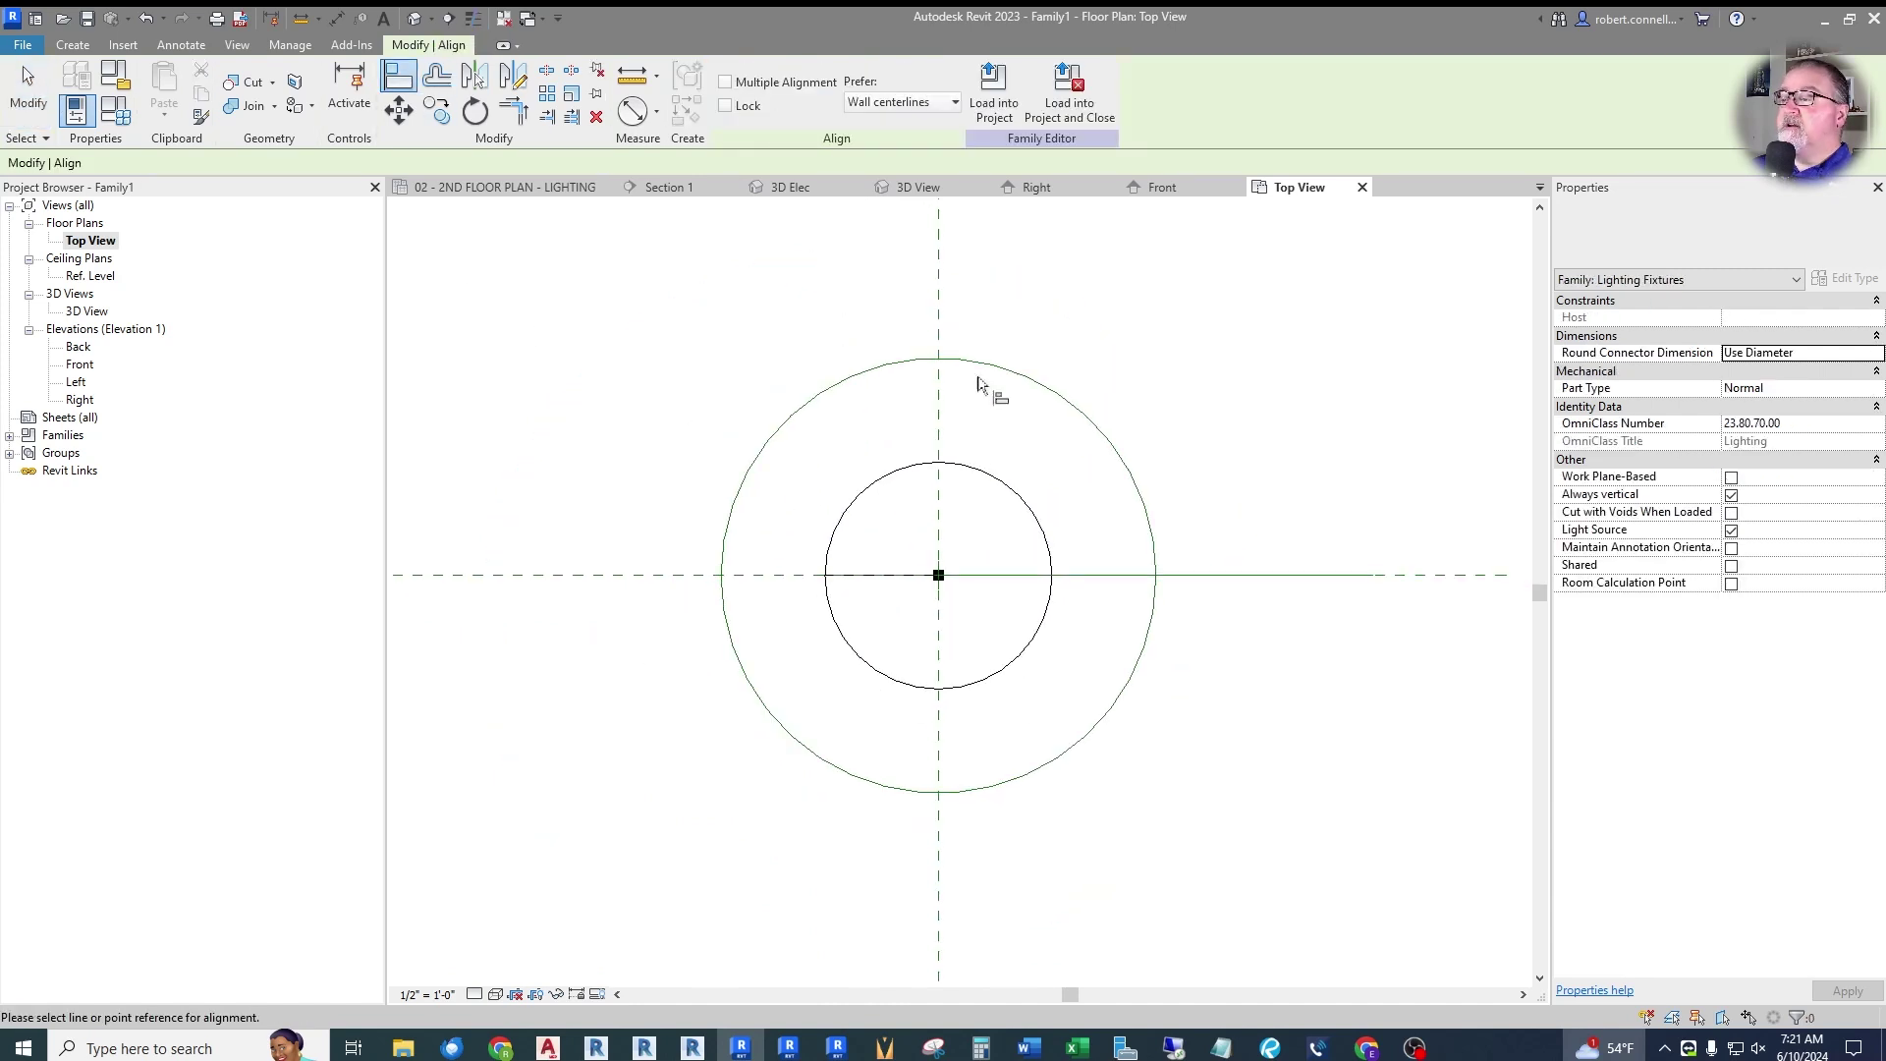
scroll(1047, 312, "up", 1)
left_click(905, 338)
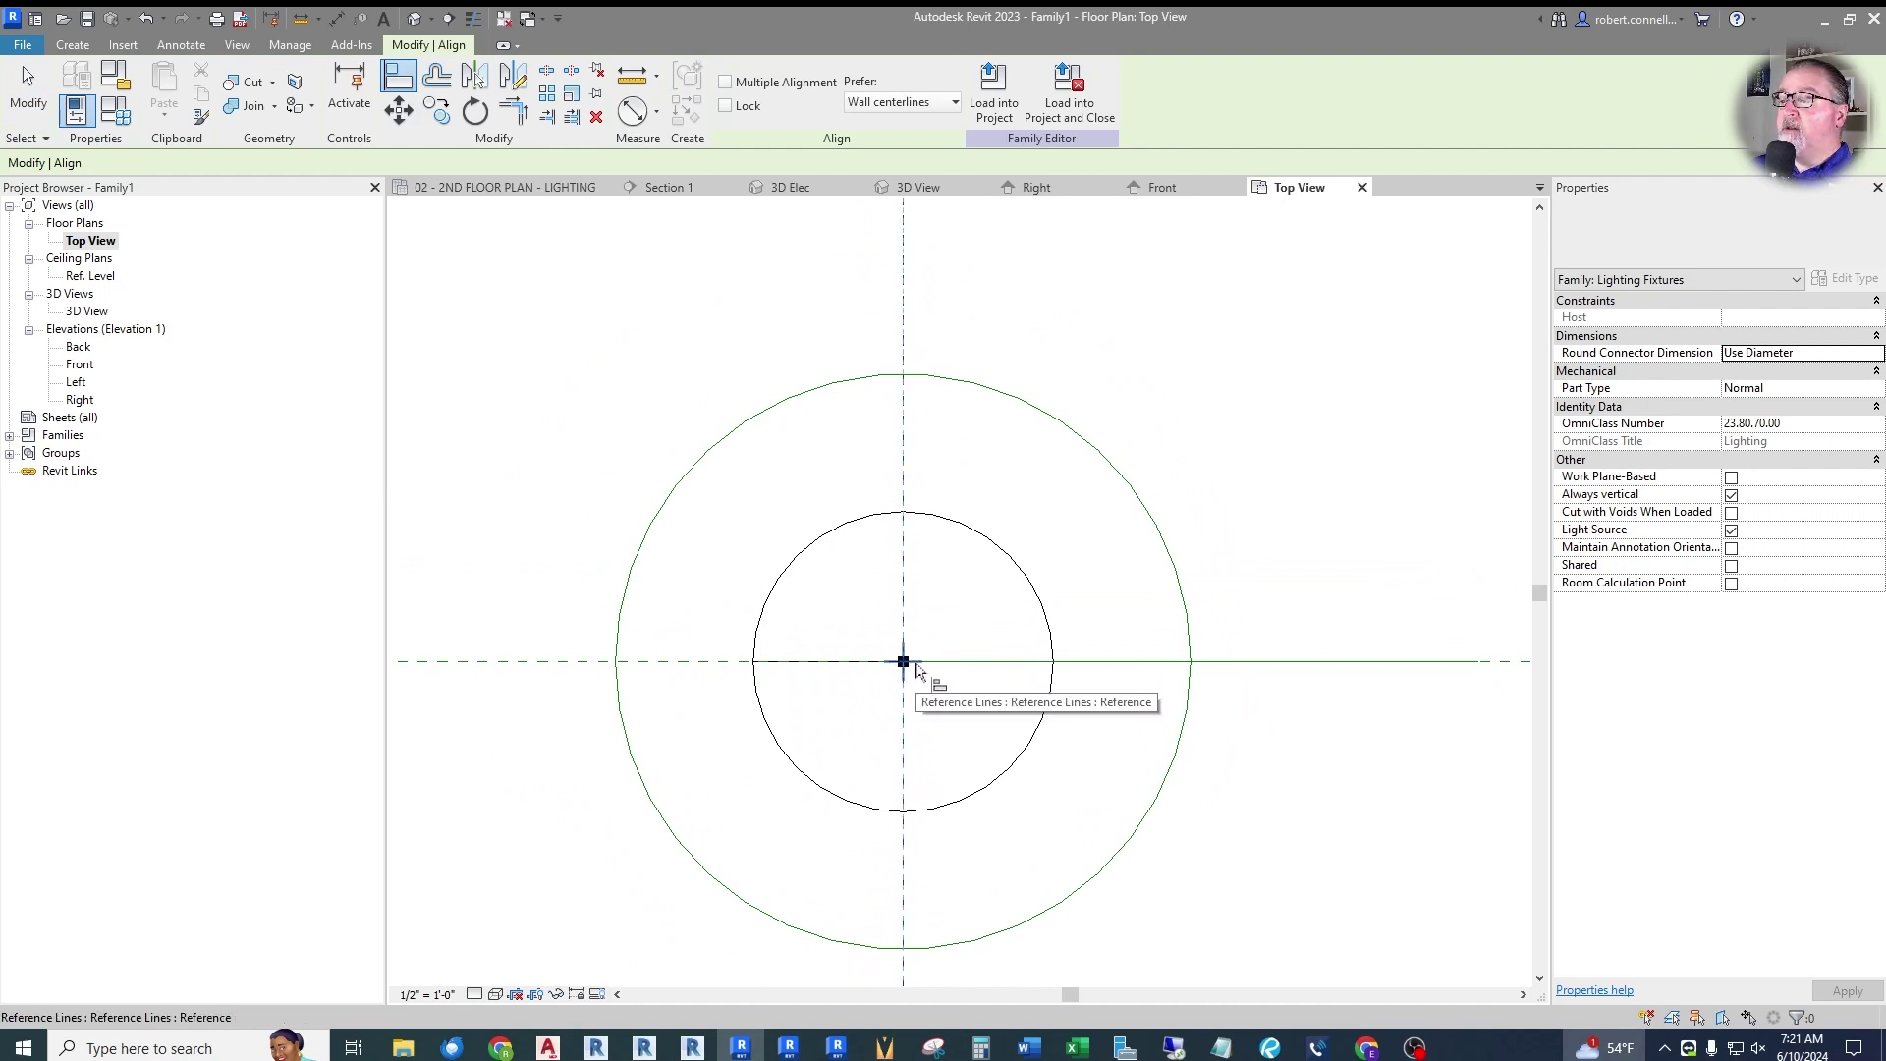
left_click(917, 670)
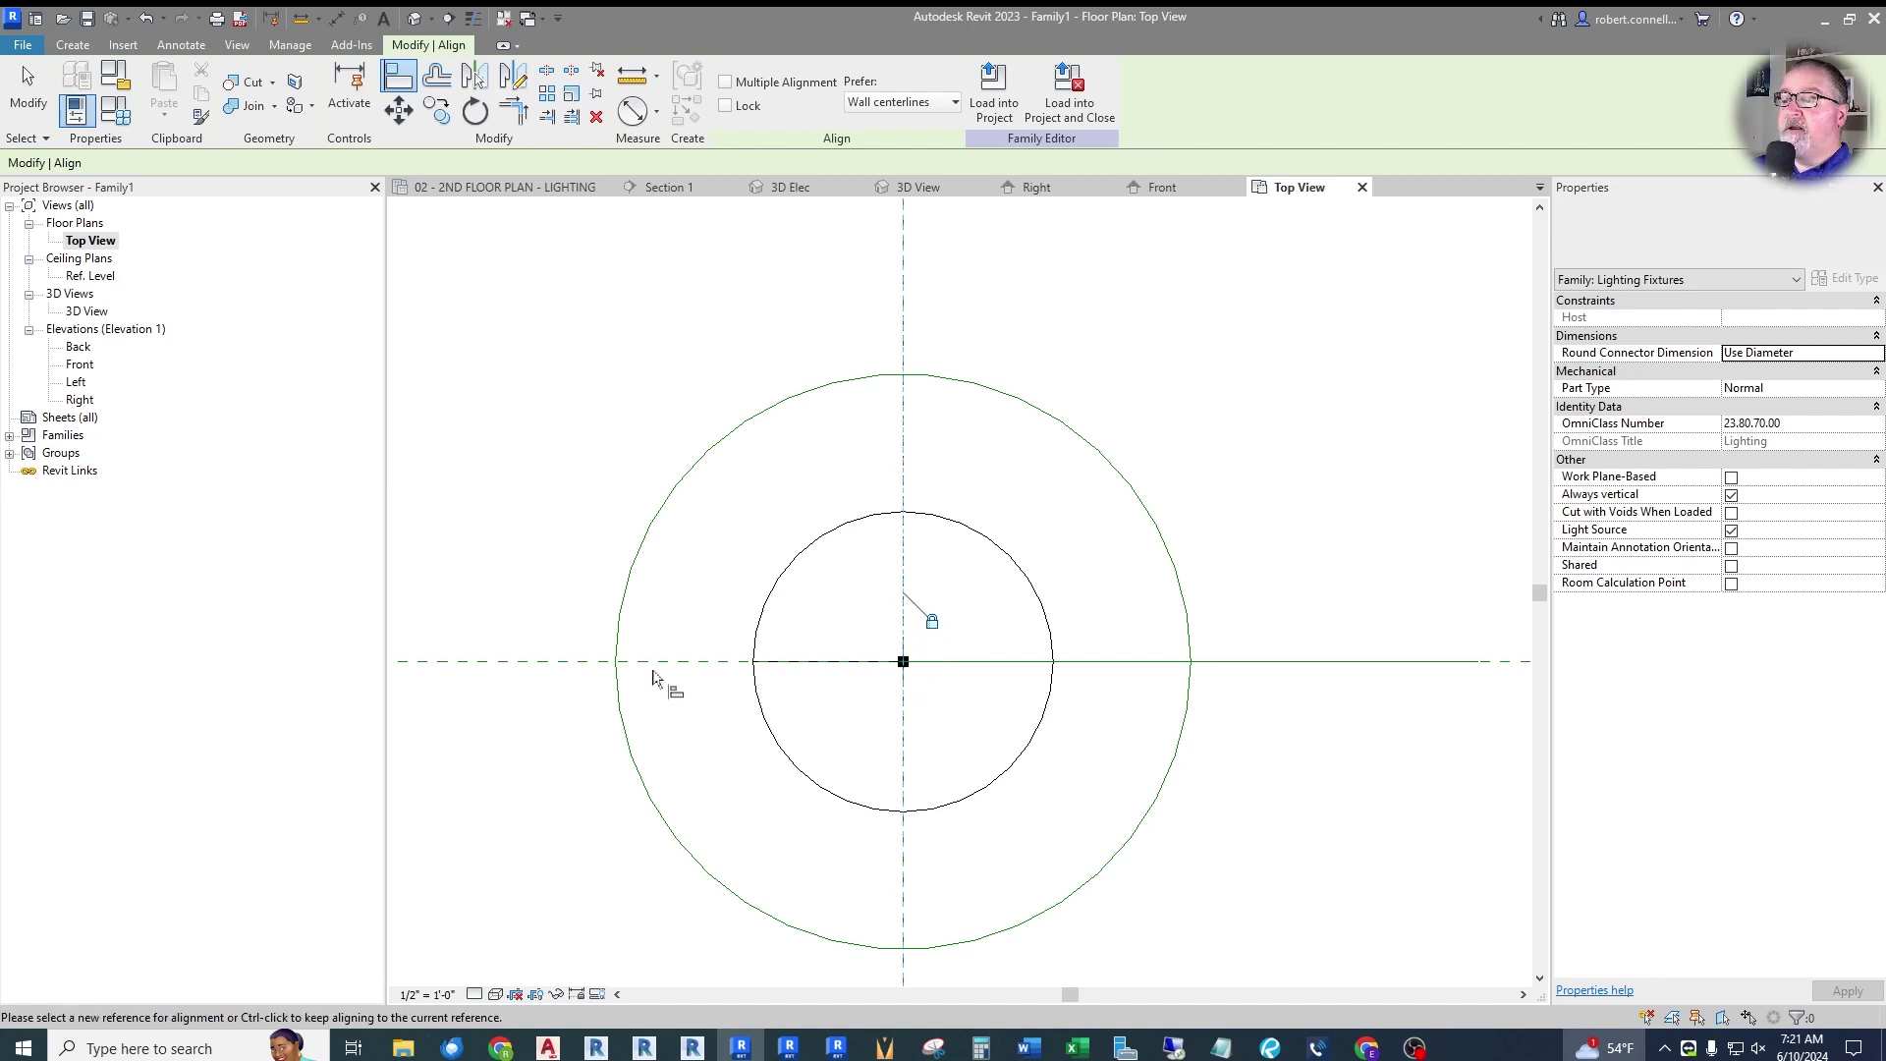
left_click(652, 668)
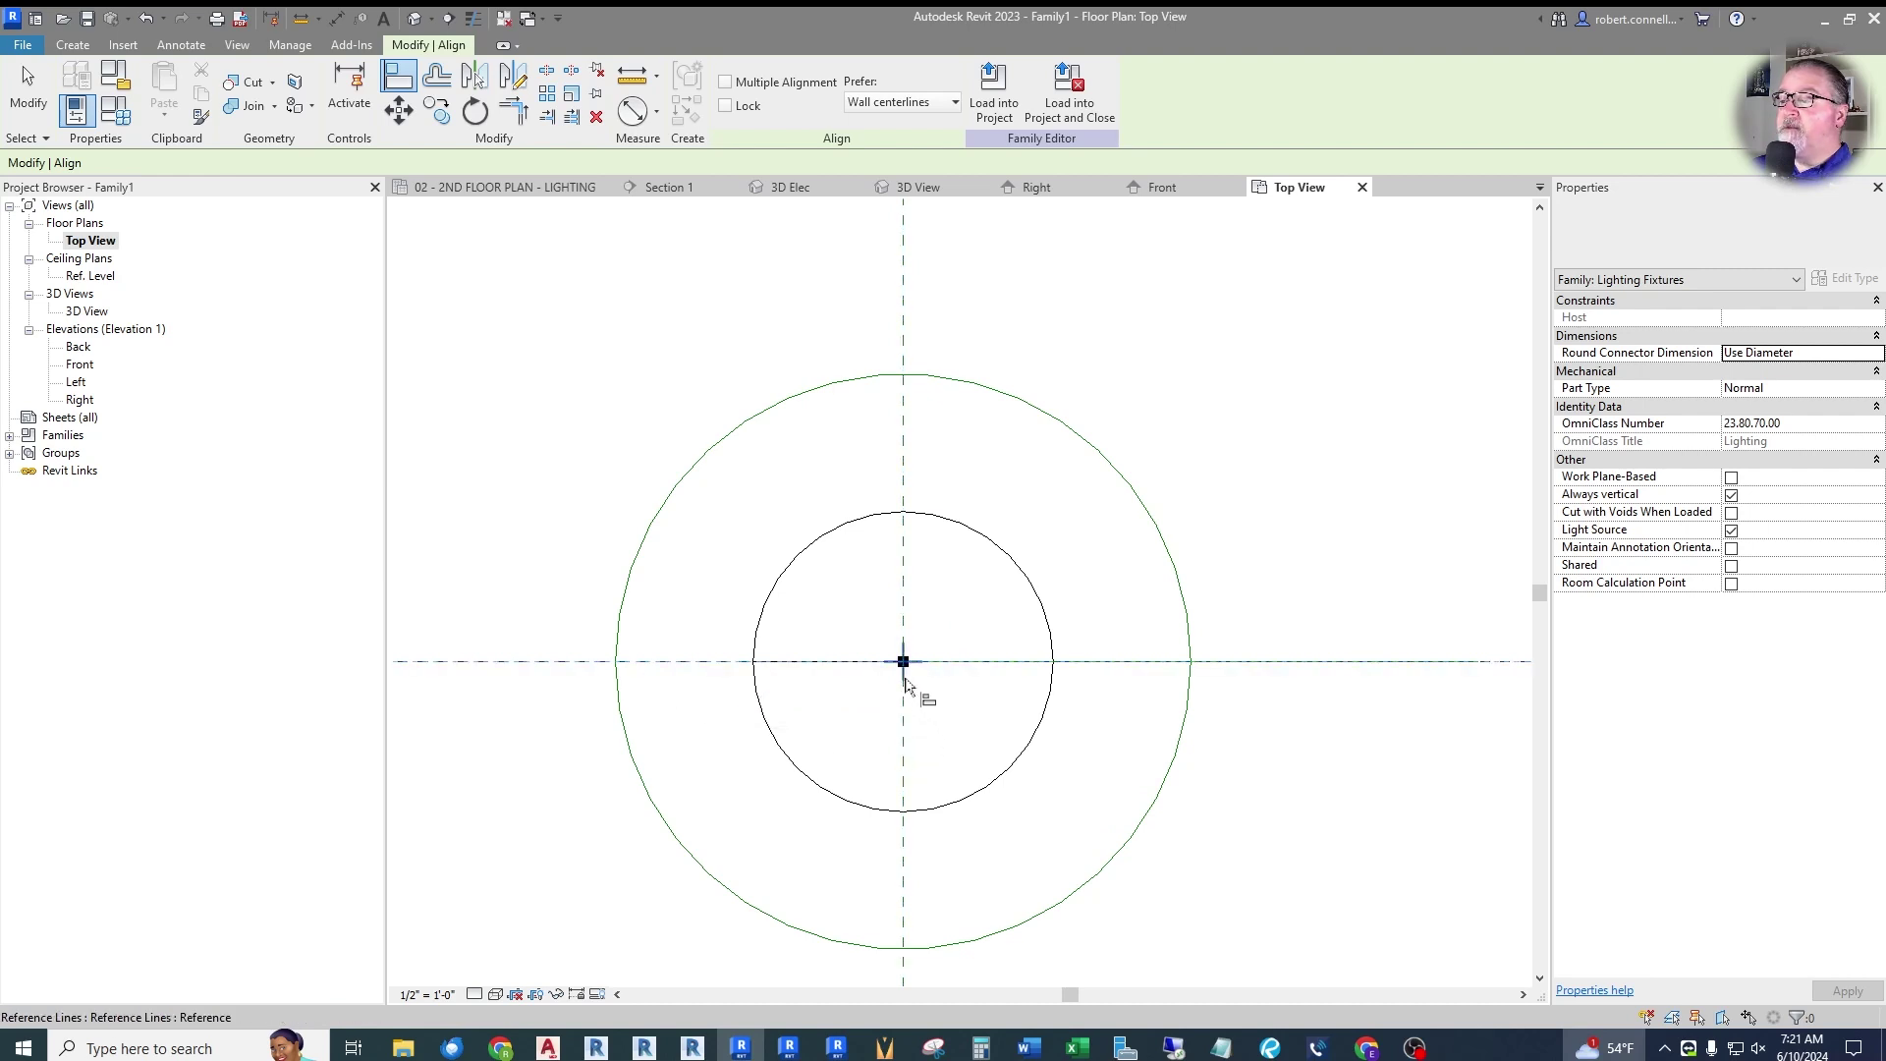
left_click(923, 696)
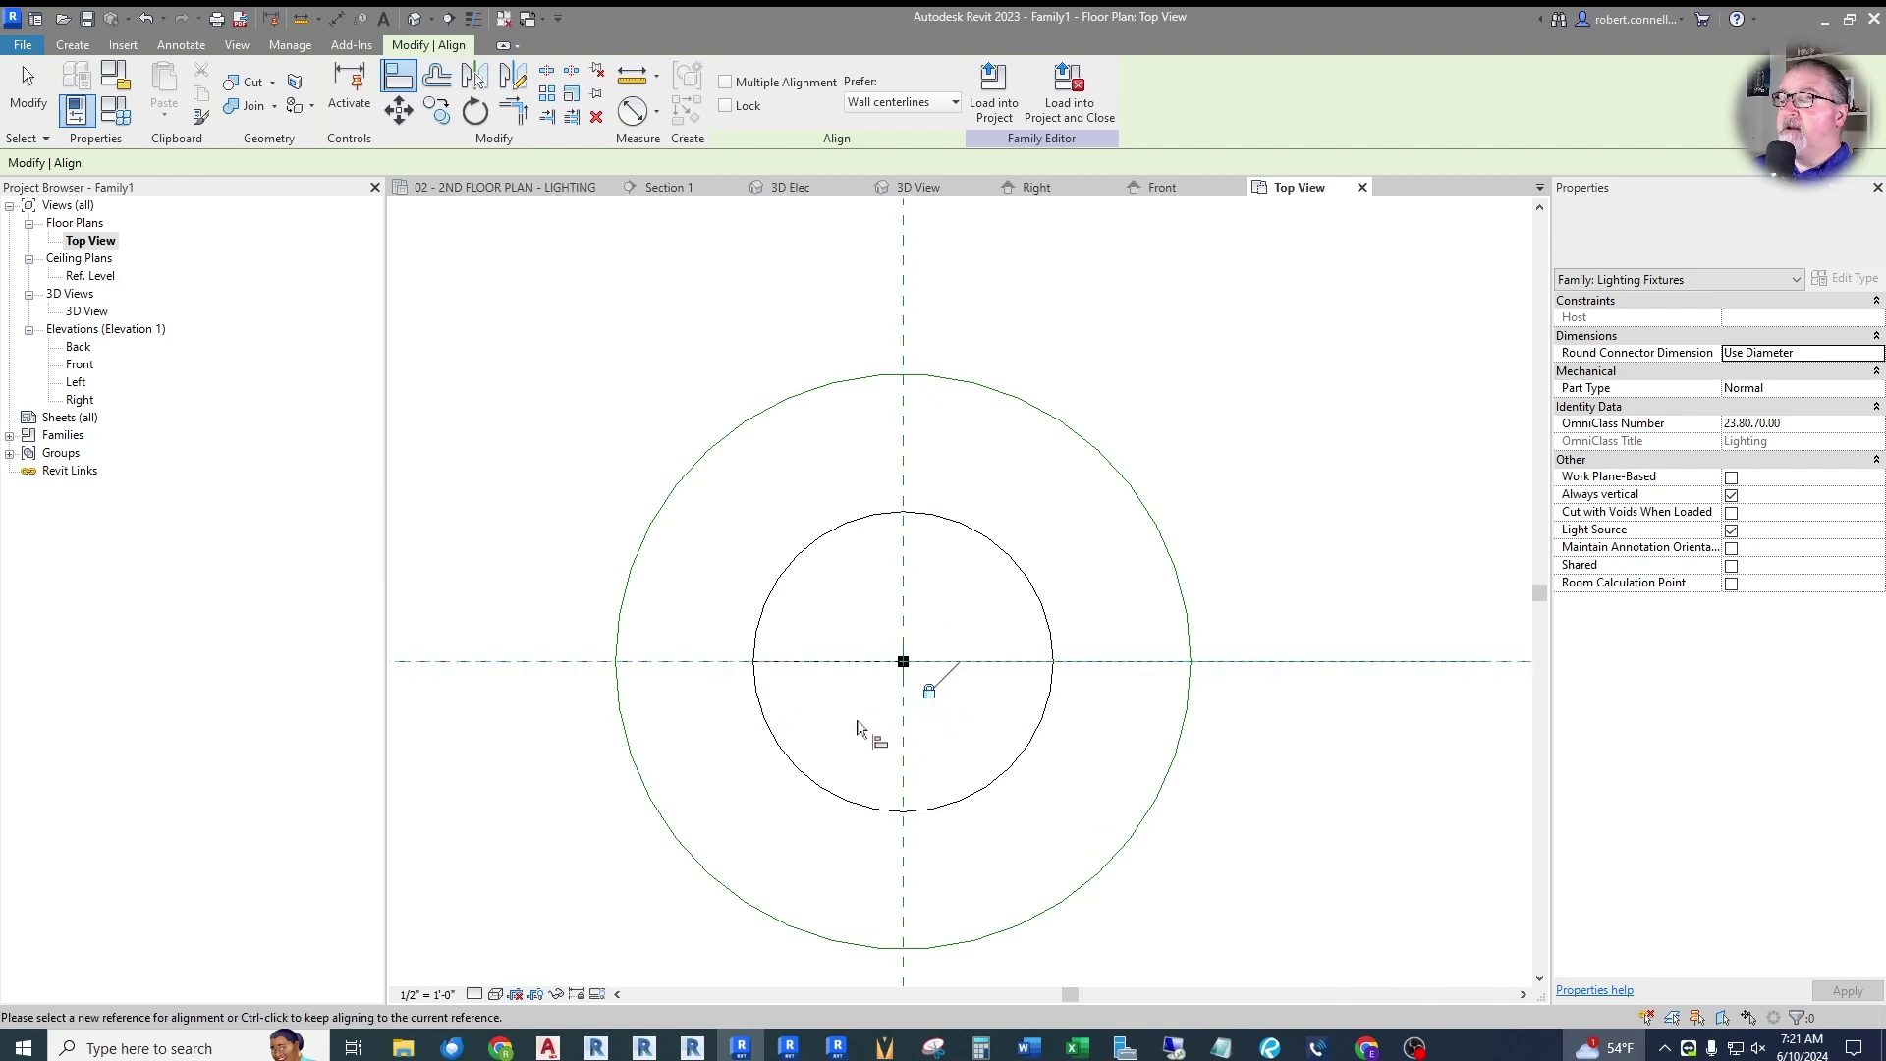
key("Escape")
left_click_drag(1052, 425, 1204, 327)
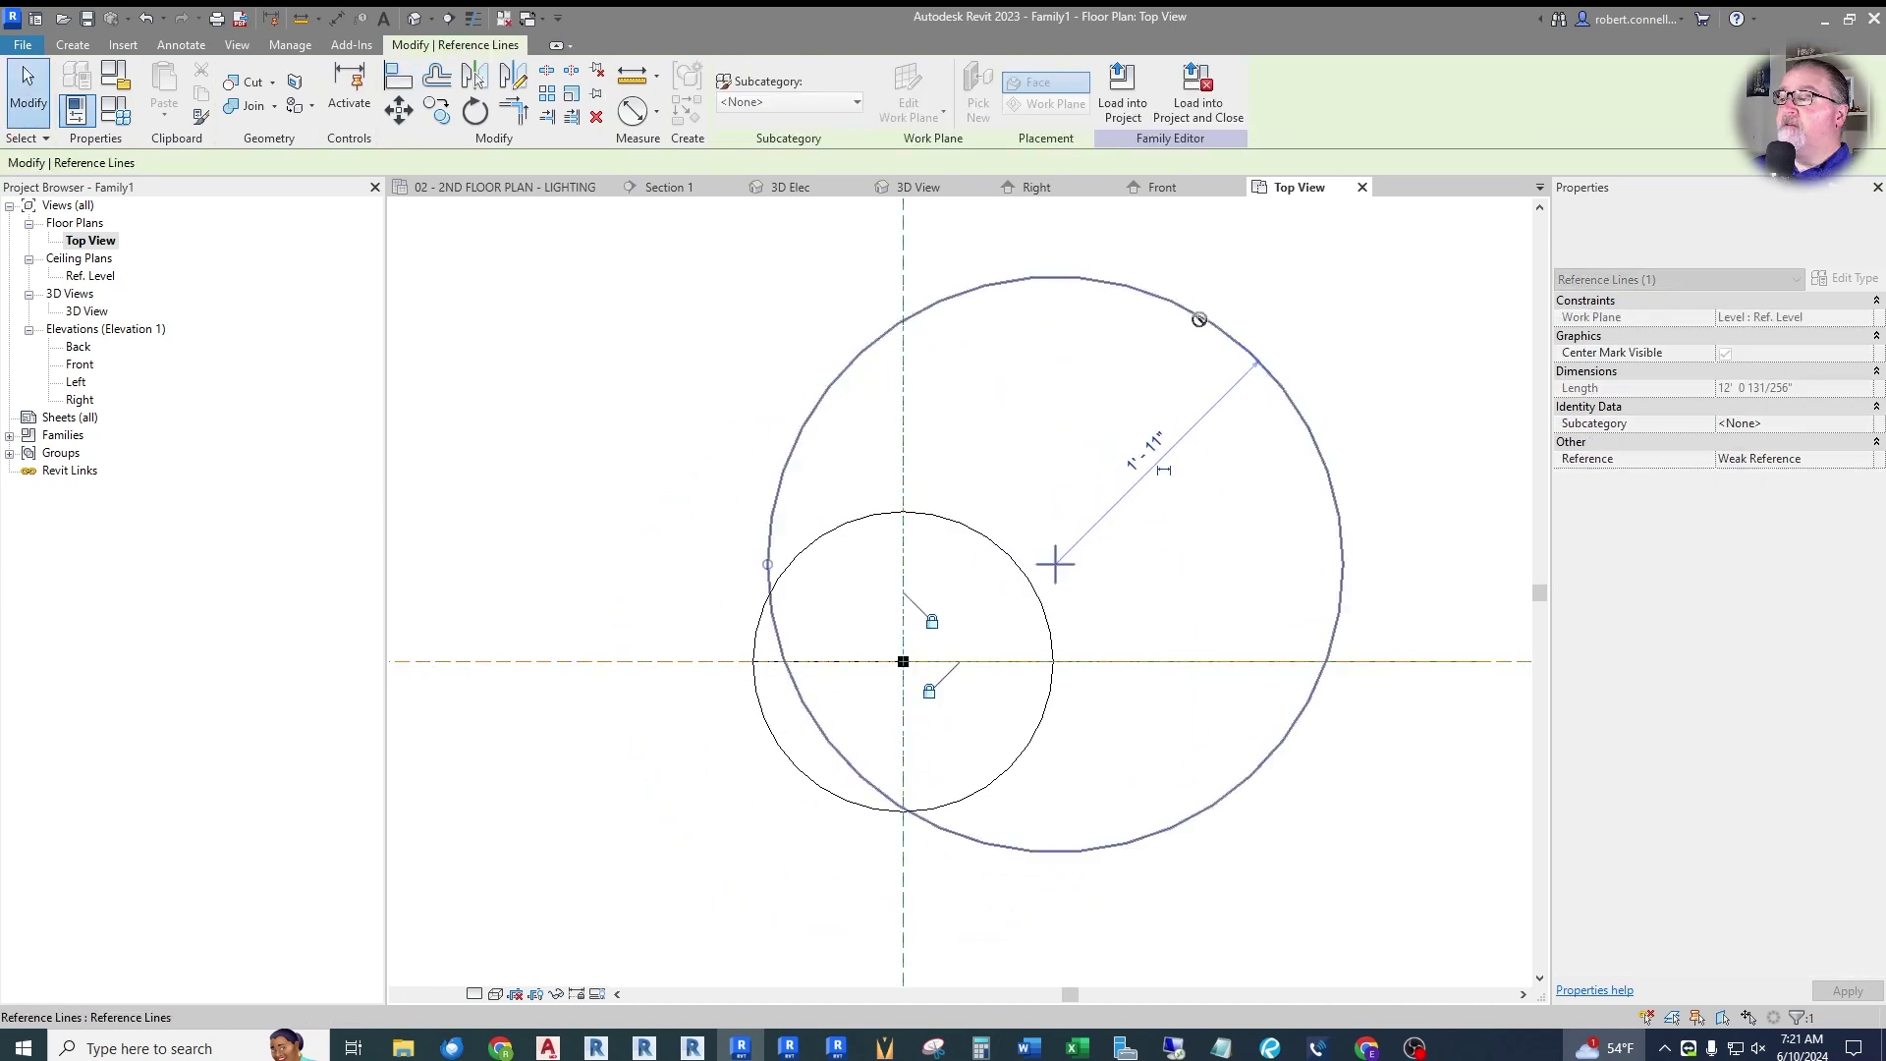
left_click(1826, 1003)
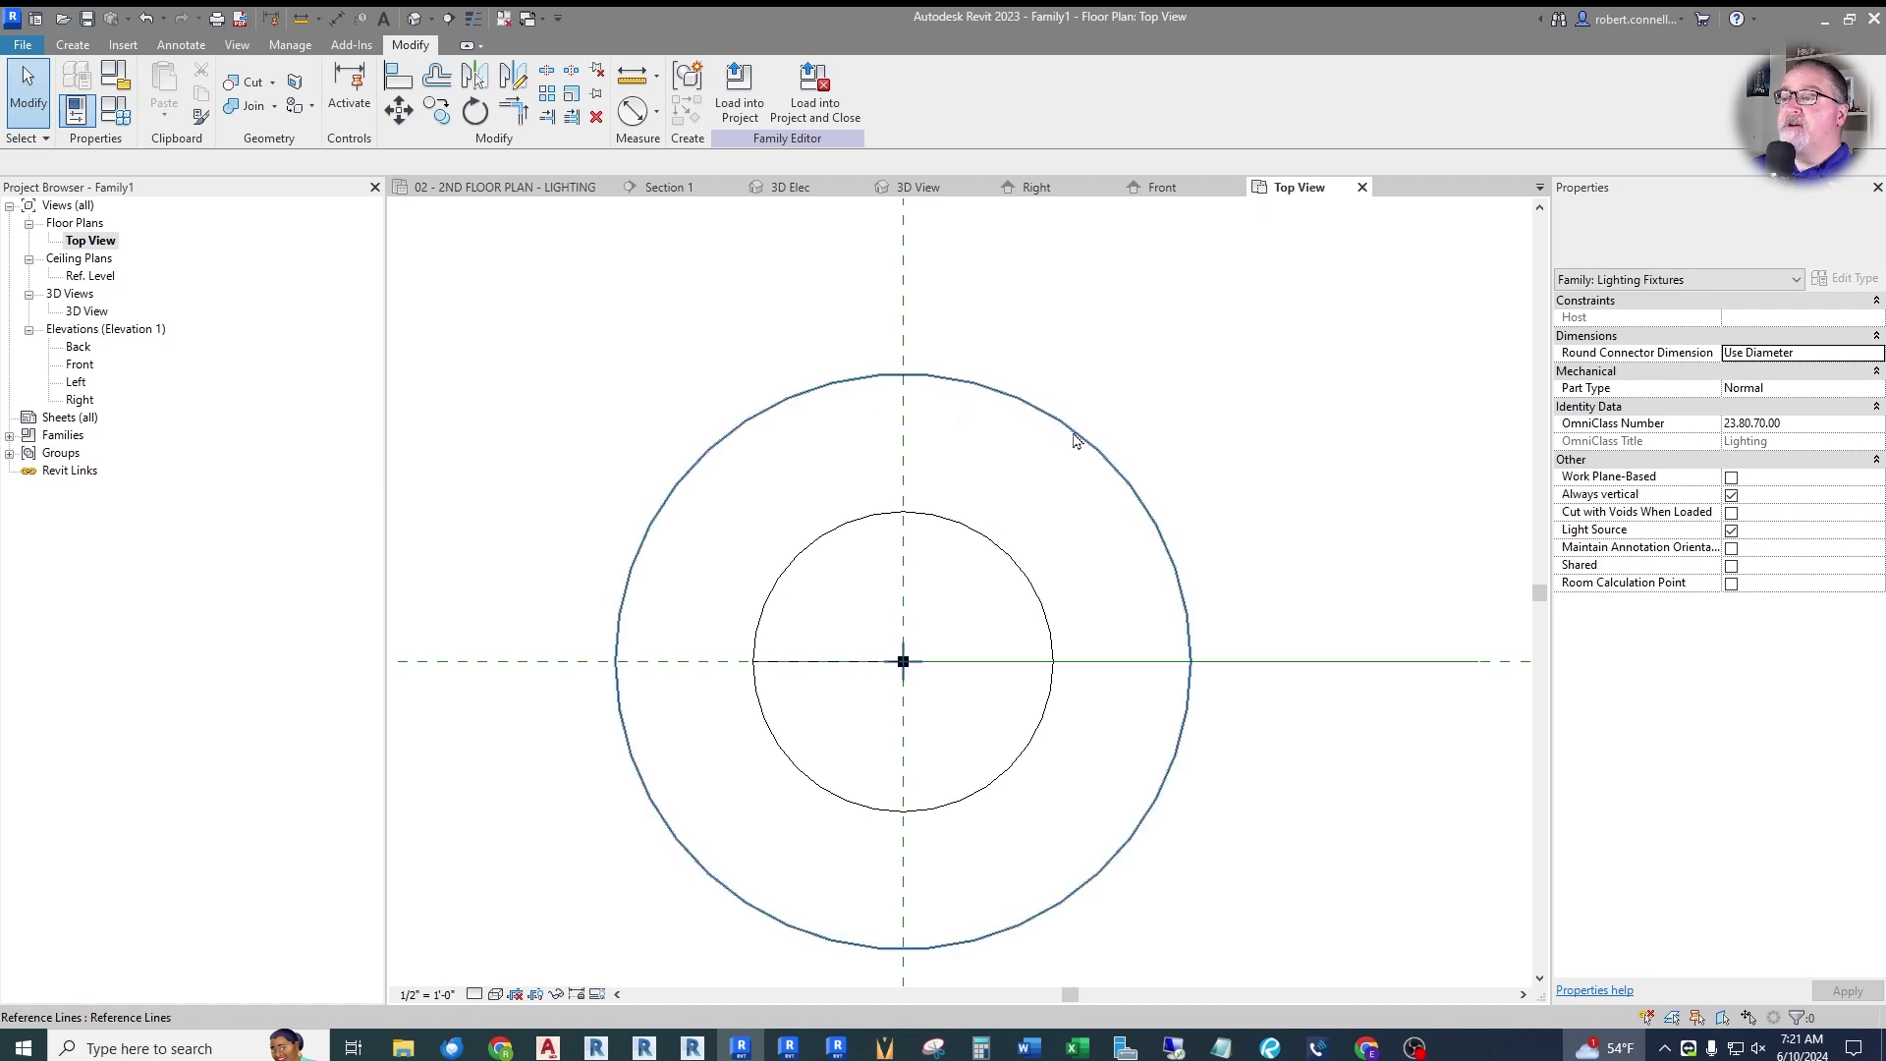
Place a diameter dimension on the outer reference circle.
left_click(336, 17)
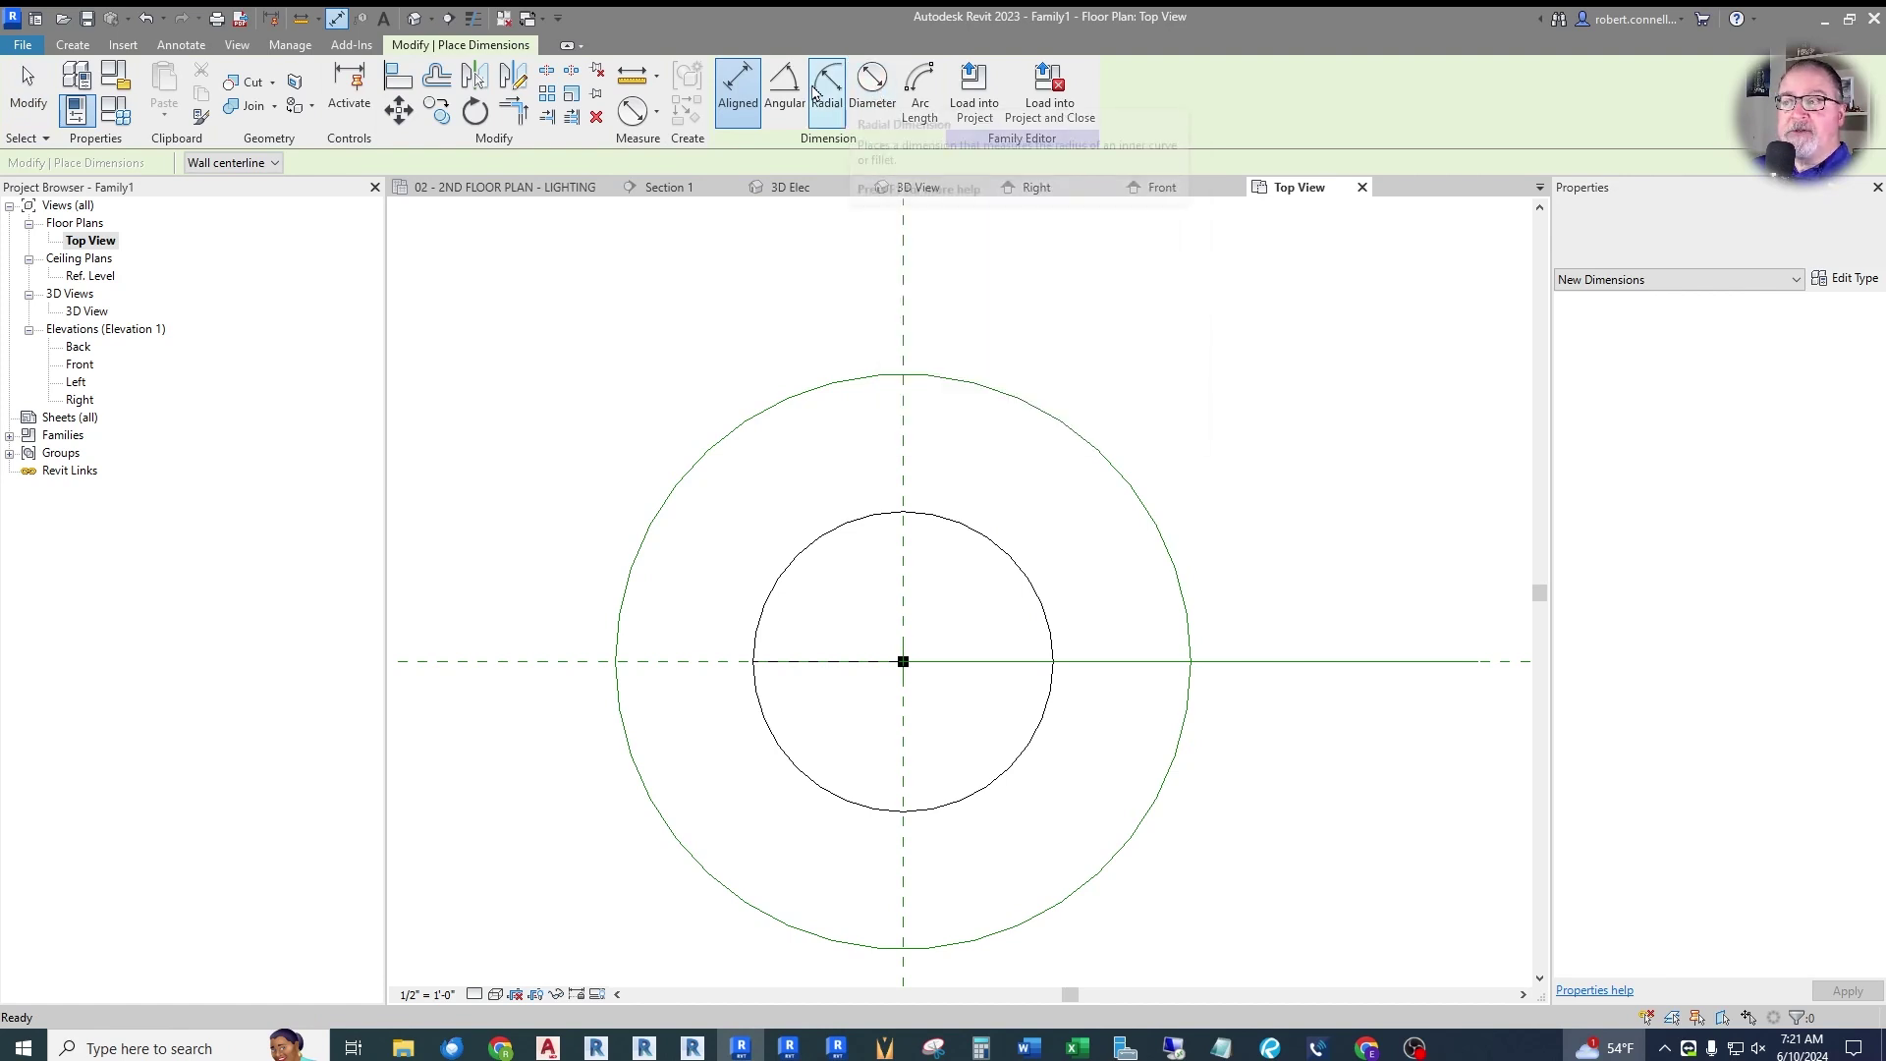
left_click(872, 87)
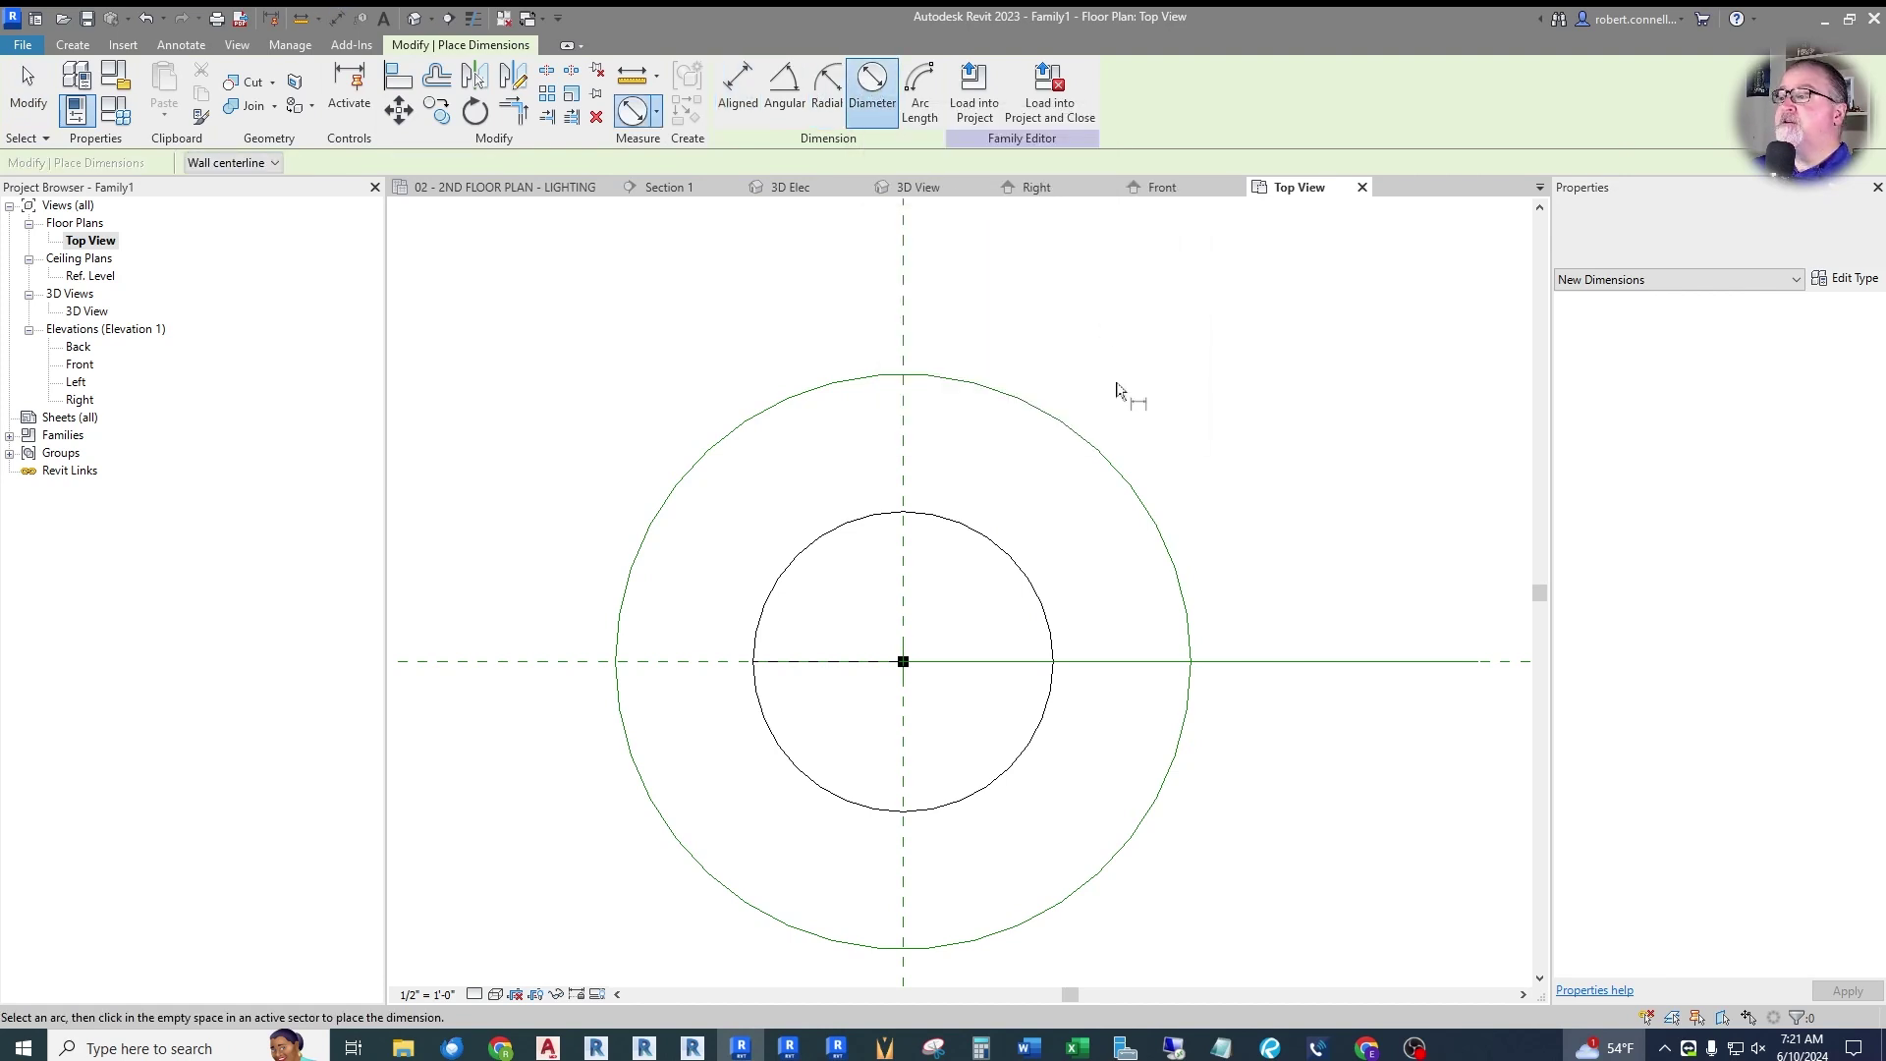
left_click(1071, 428)
scroll(1022, 493, "down", 1)
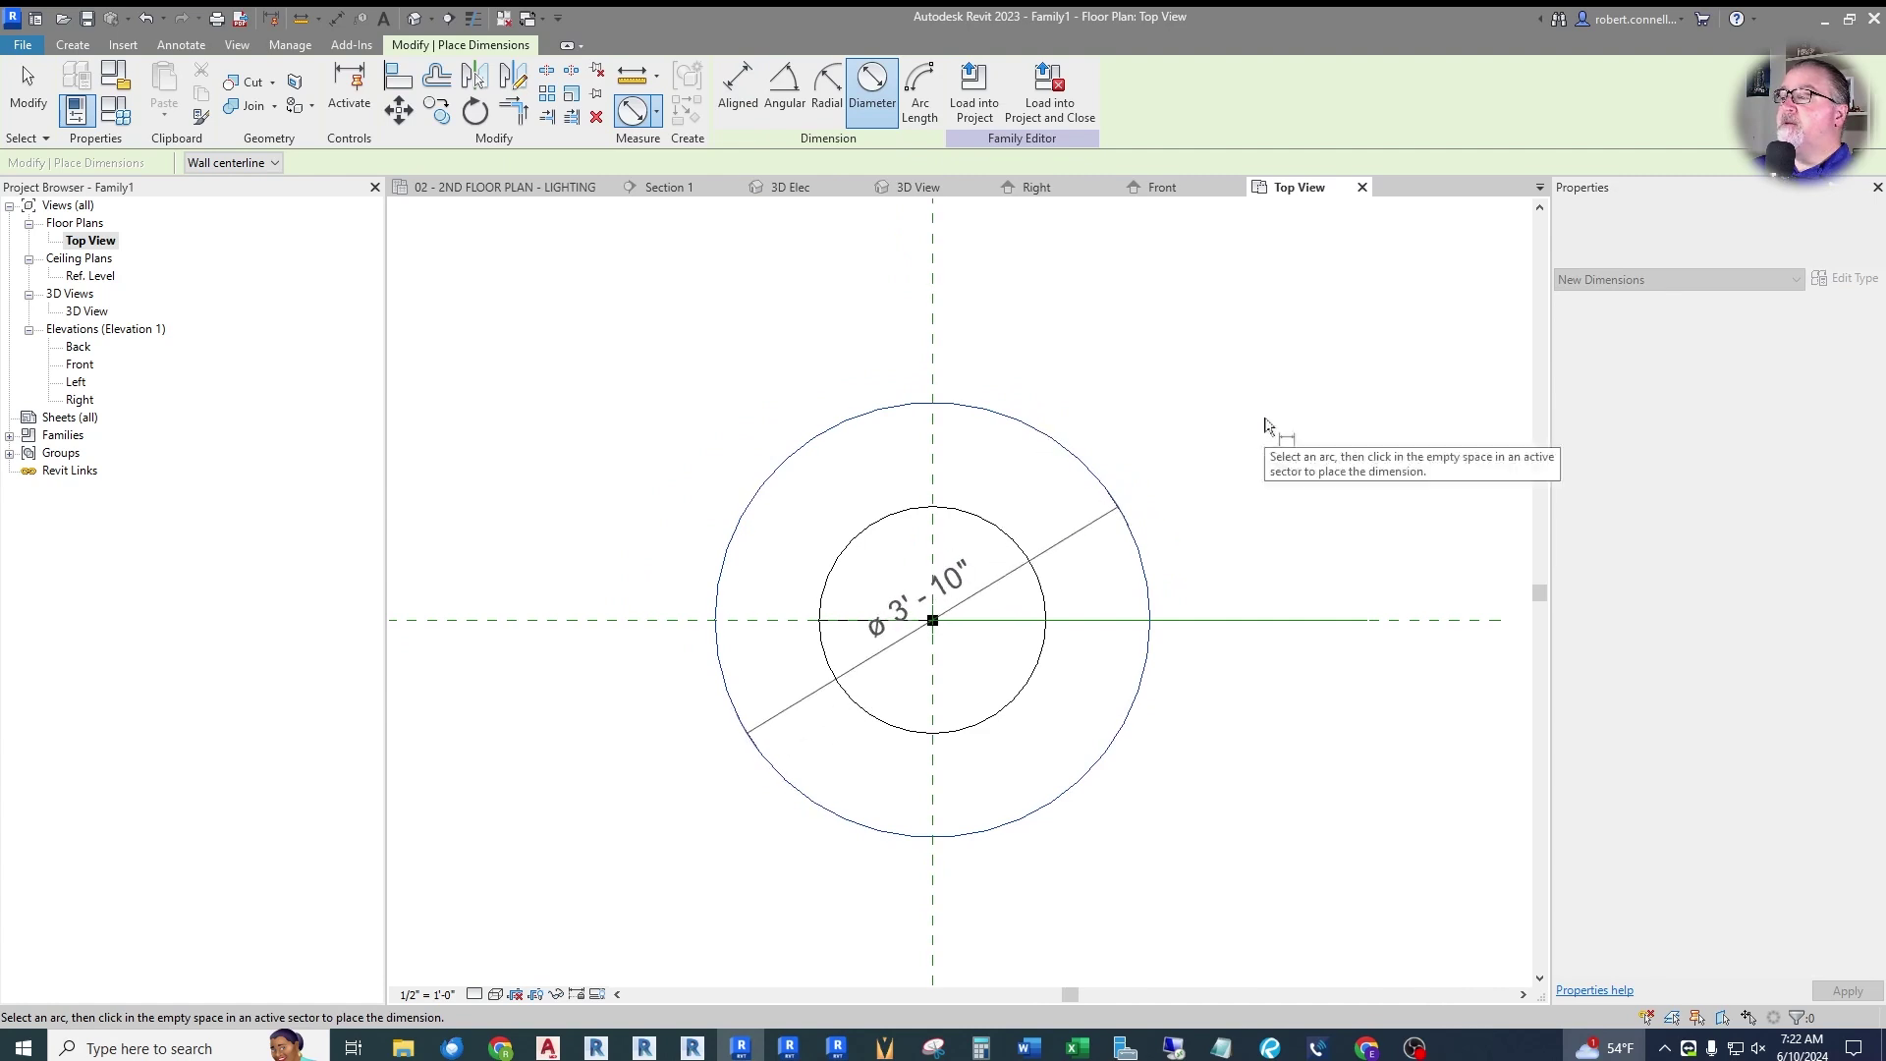
left_click(1263, 420)
key("Escape")
Set the Top View scale to 1" = 1'-0" to shrink the dimension text.
left_click(426, 994)
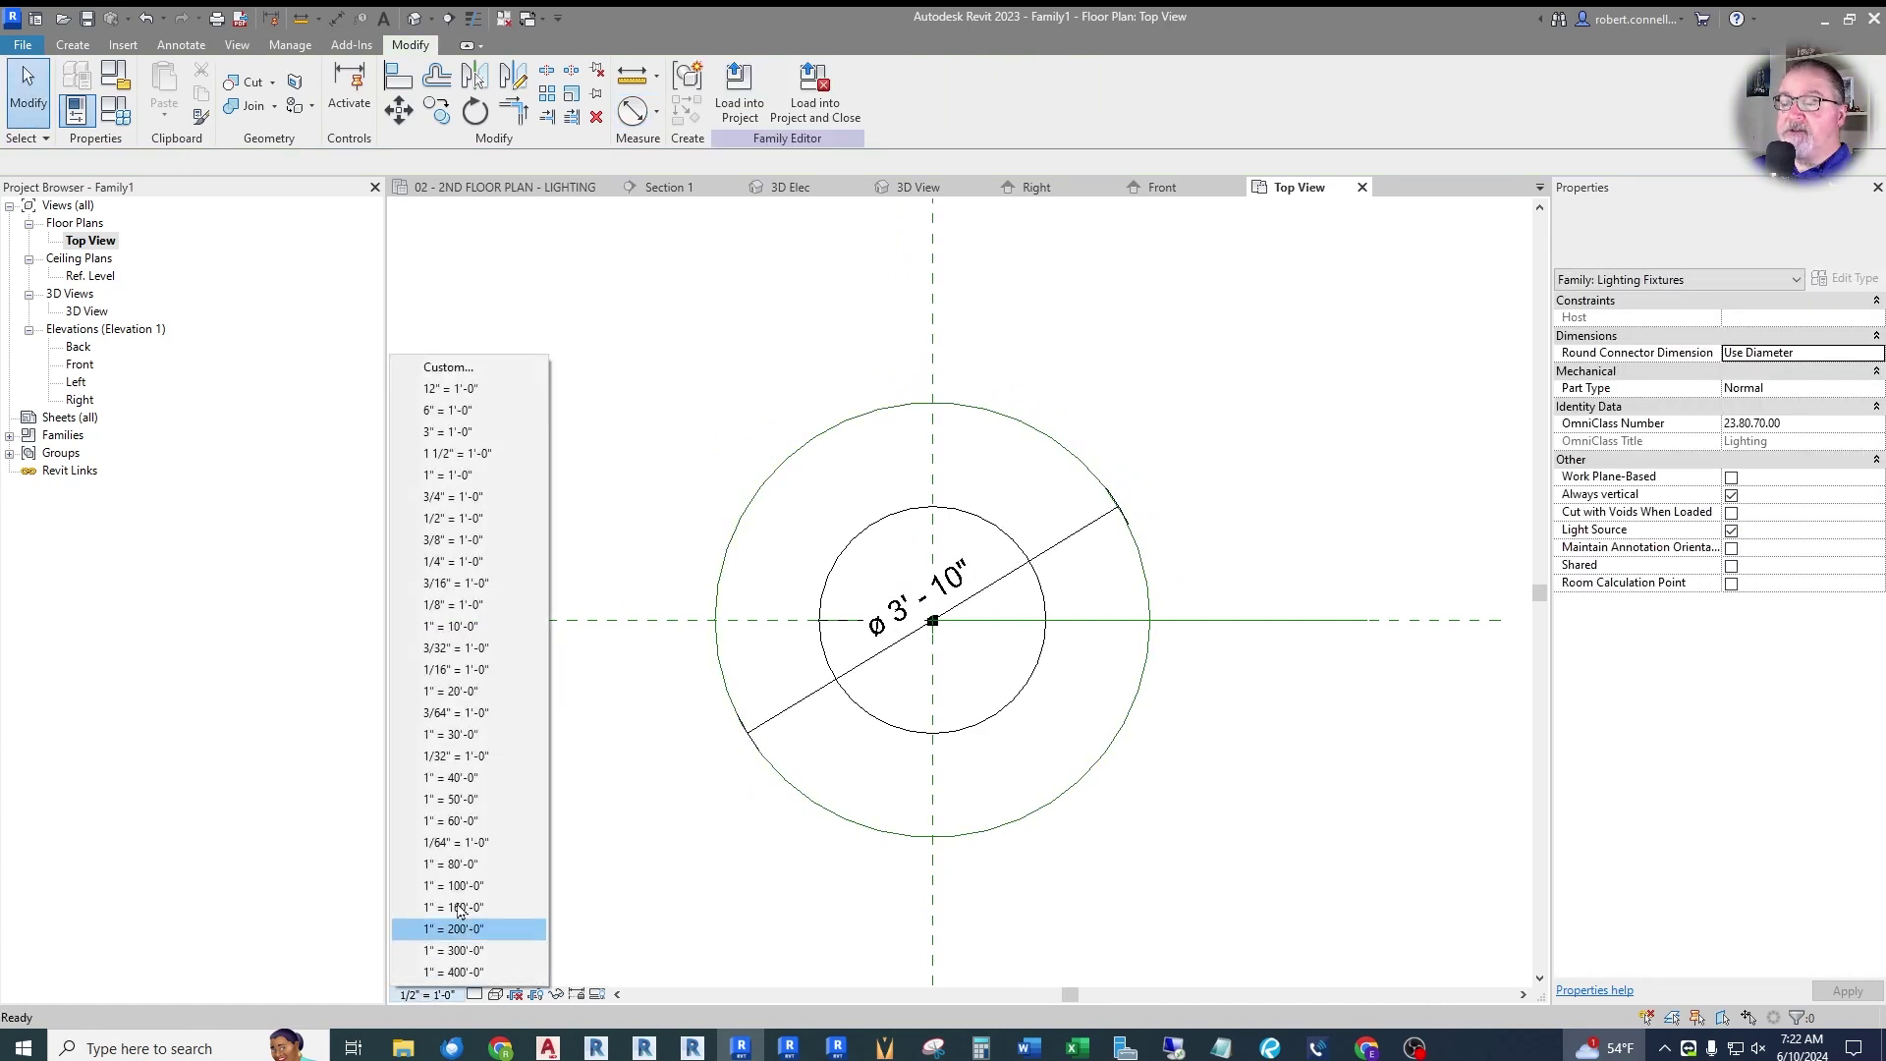
left_click(454, 499)
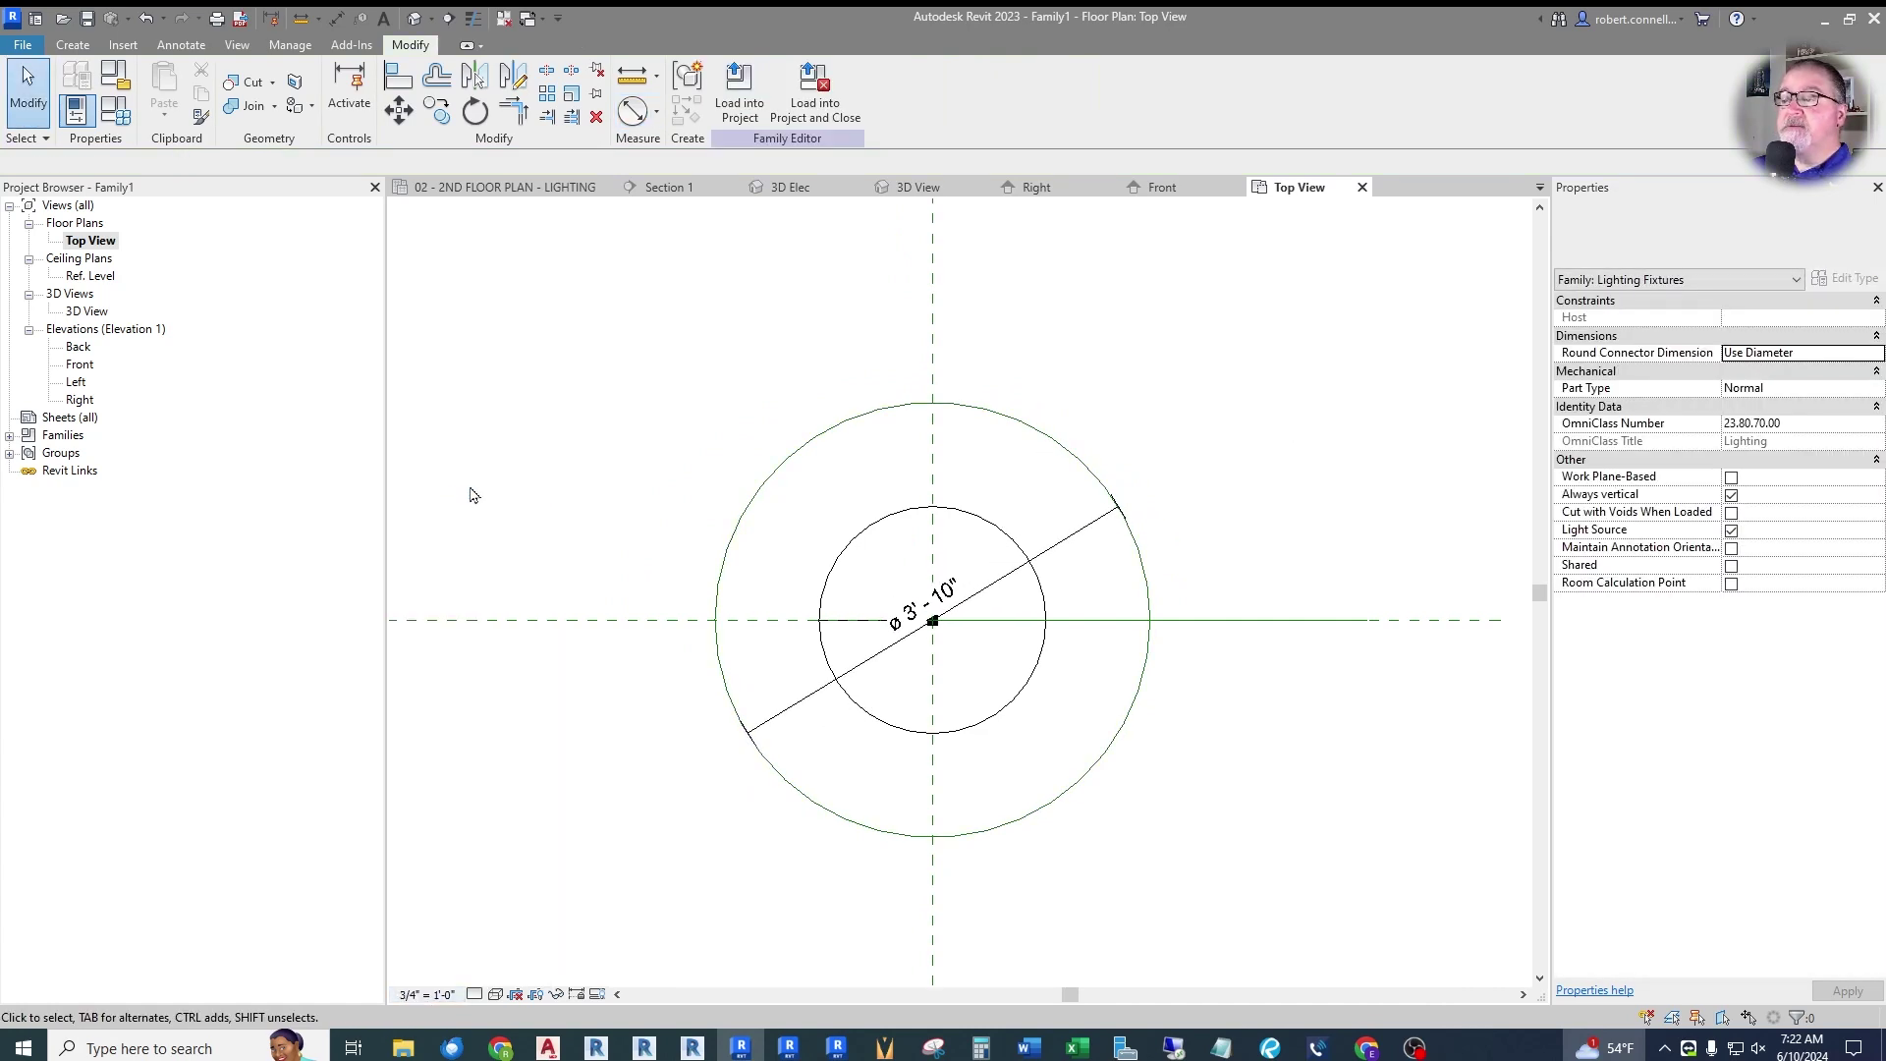
left_click(425, 994)
left_click(458, 488)
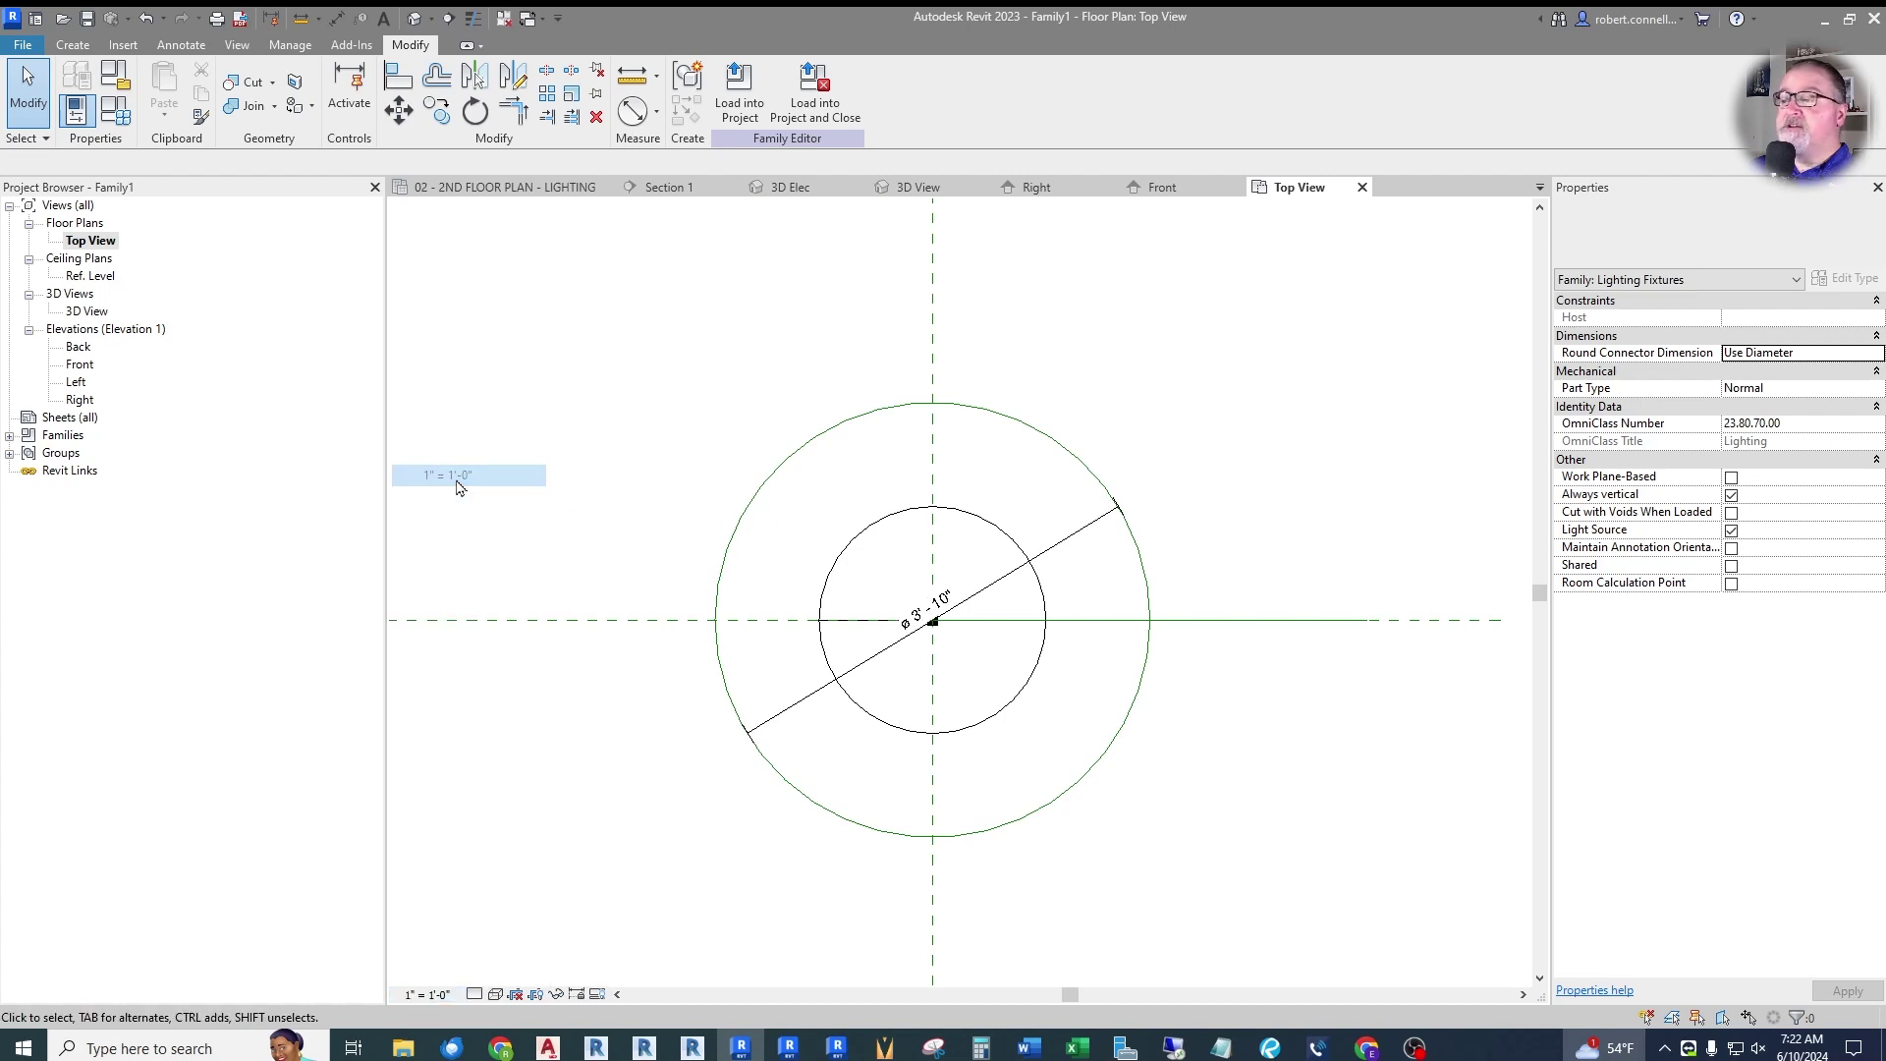
Move the diameter dimension's text outside the outer reference circle, up and away from the center, keeping its leader.
left_click(938, 626)
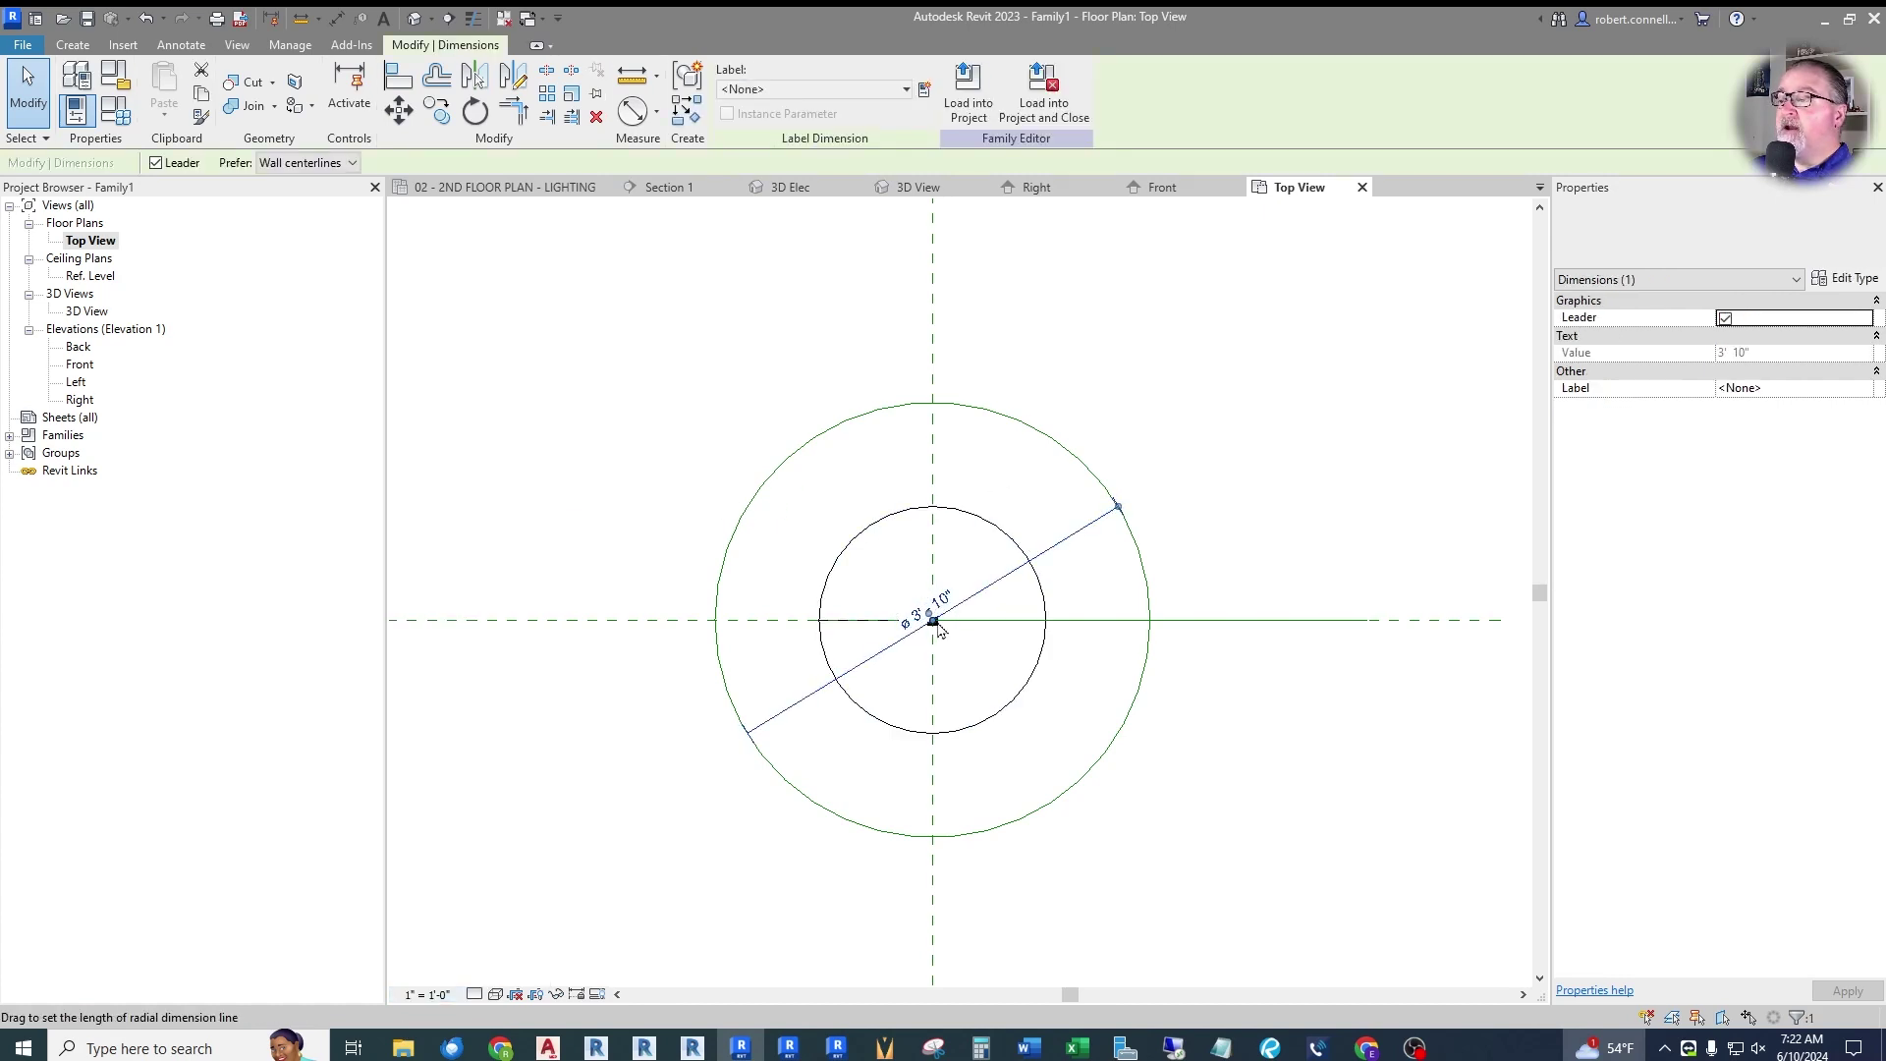
left_click_drag(930, 619, 980, 448)
scroll(951, 591, "up", 3)
left_click(914, 636)
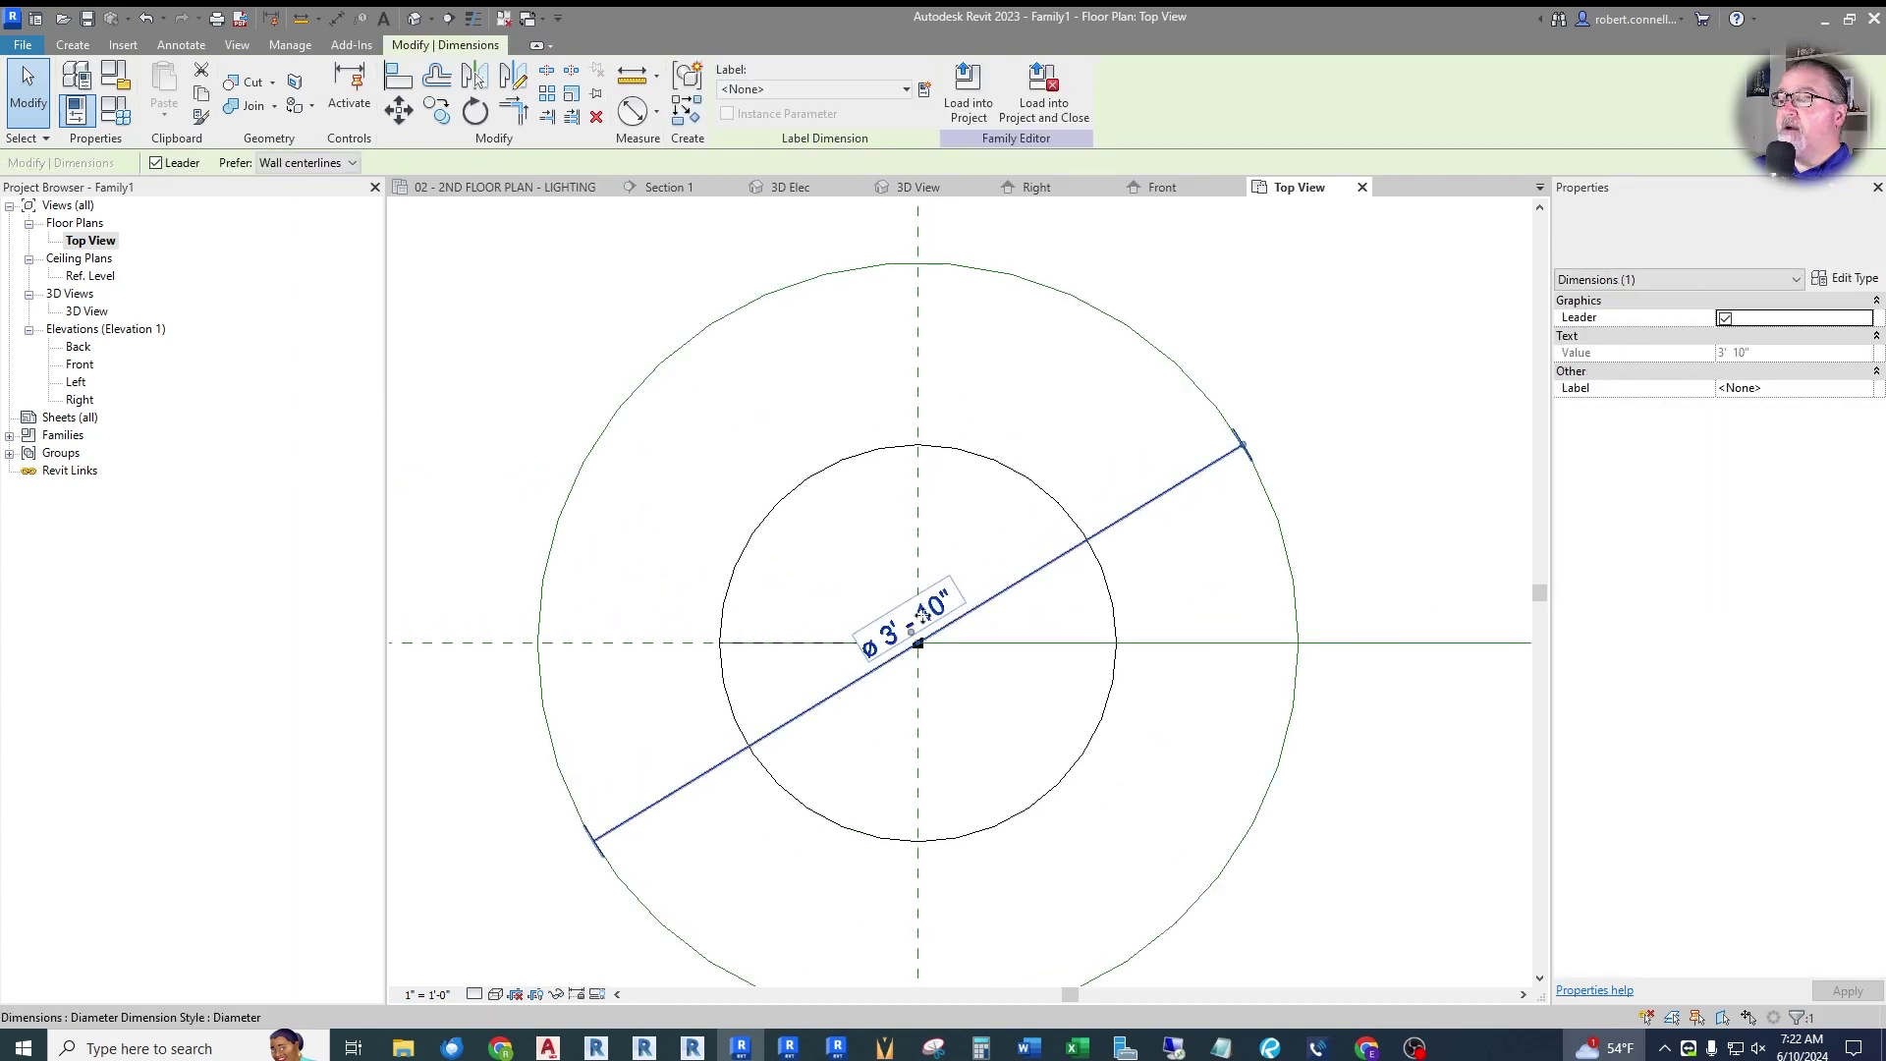
left_click_drag(915, 640, 1269, 251)
scroll(795, 721, "down", 3)
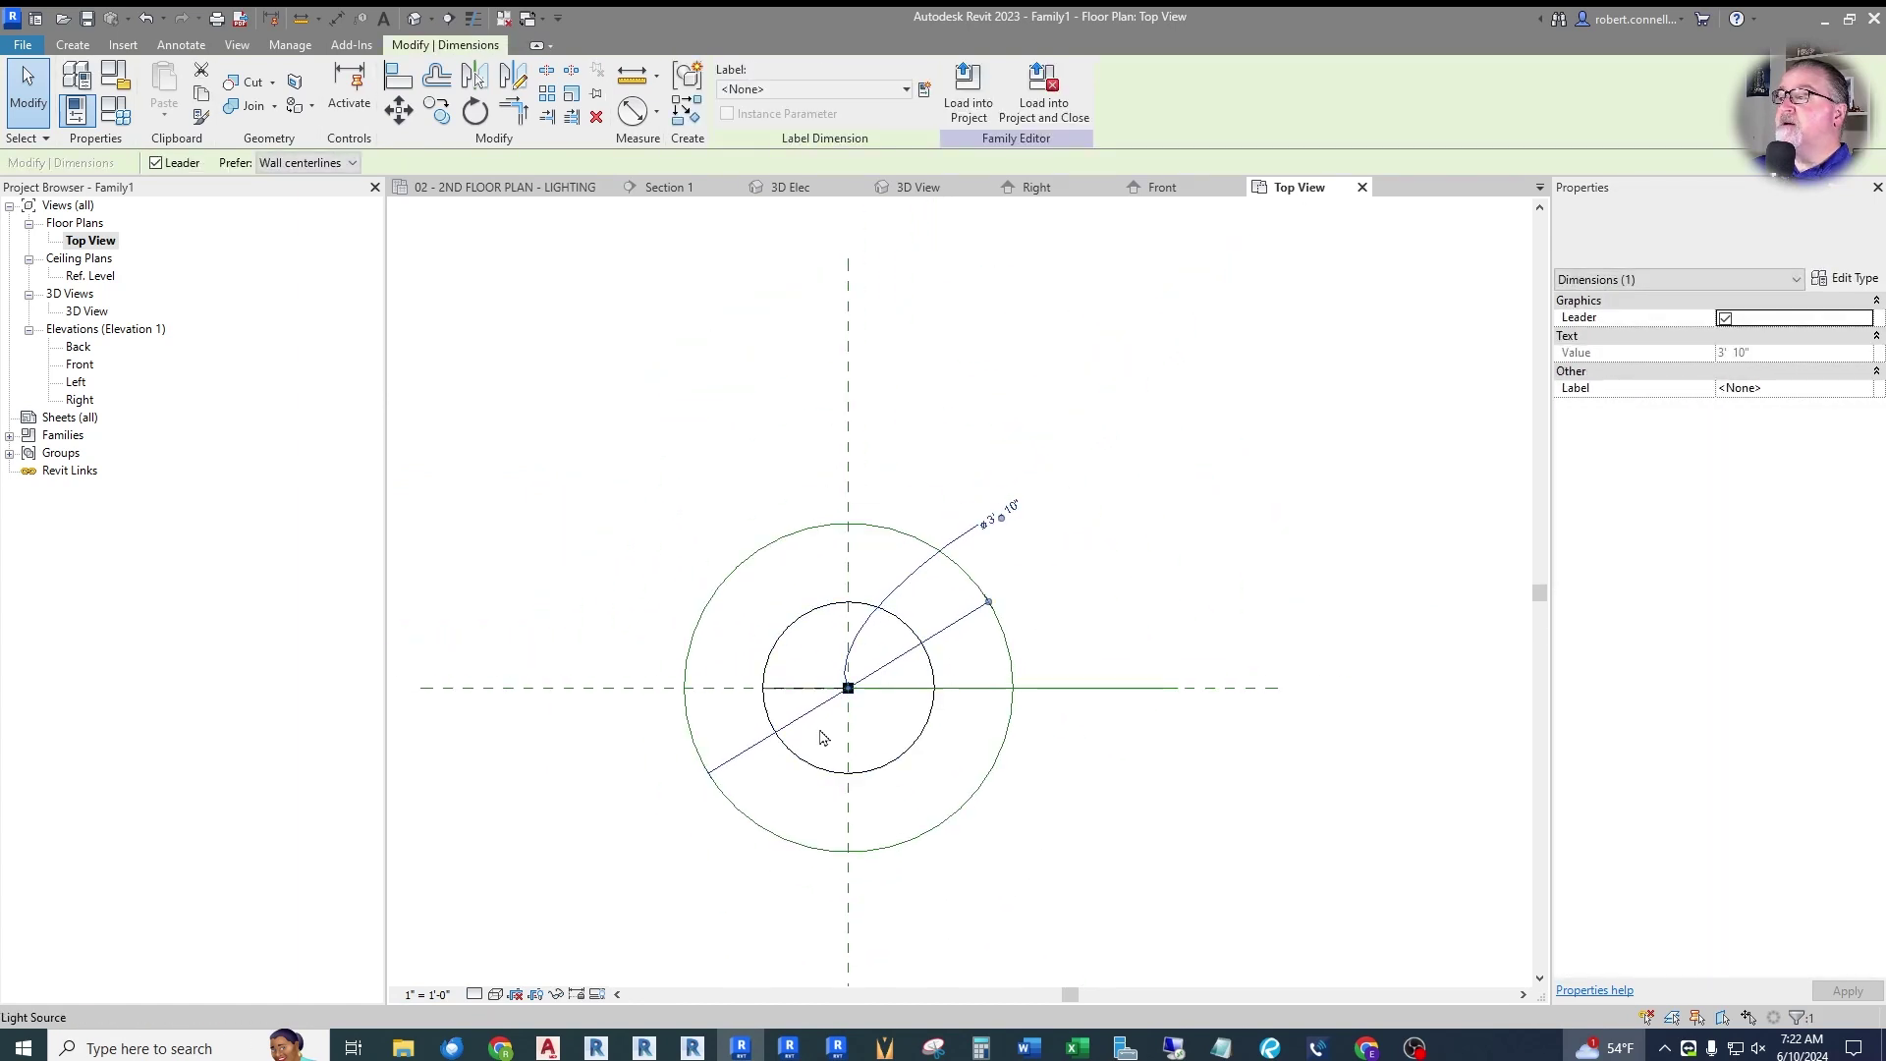
left_click_drag(1002, 519, 1049, 419)
left_click(1053, 451)
scroll(1047, 462, "up", 3)
scroll(1049, 501, "down", 2)
left_click(1043, 437)
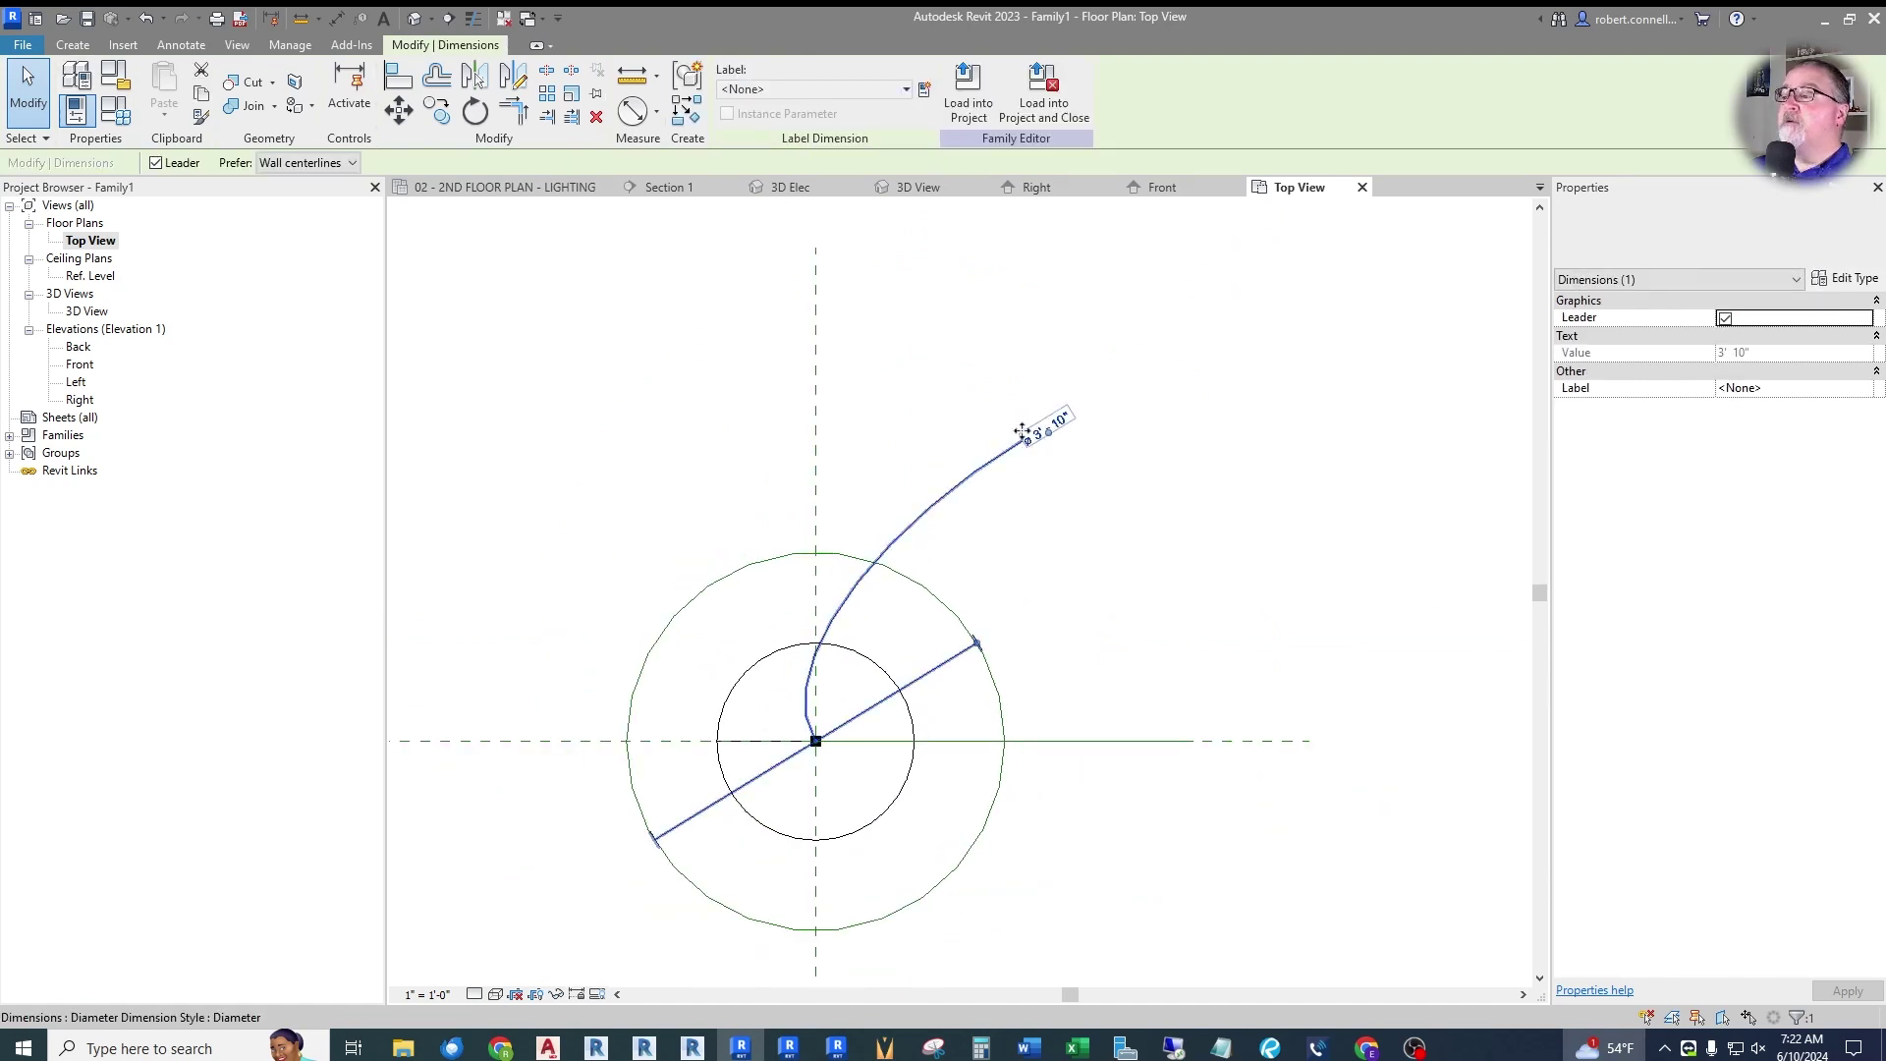
Label the diameter dimension with a new type-based family parameter named "Fixture Diameter", grouped under Dimensions.
left_click(924, 89)
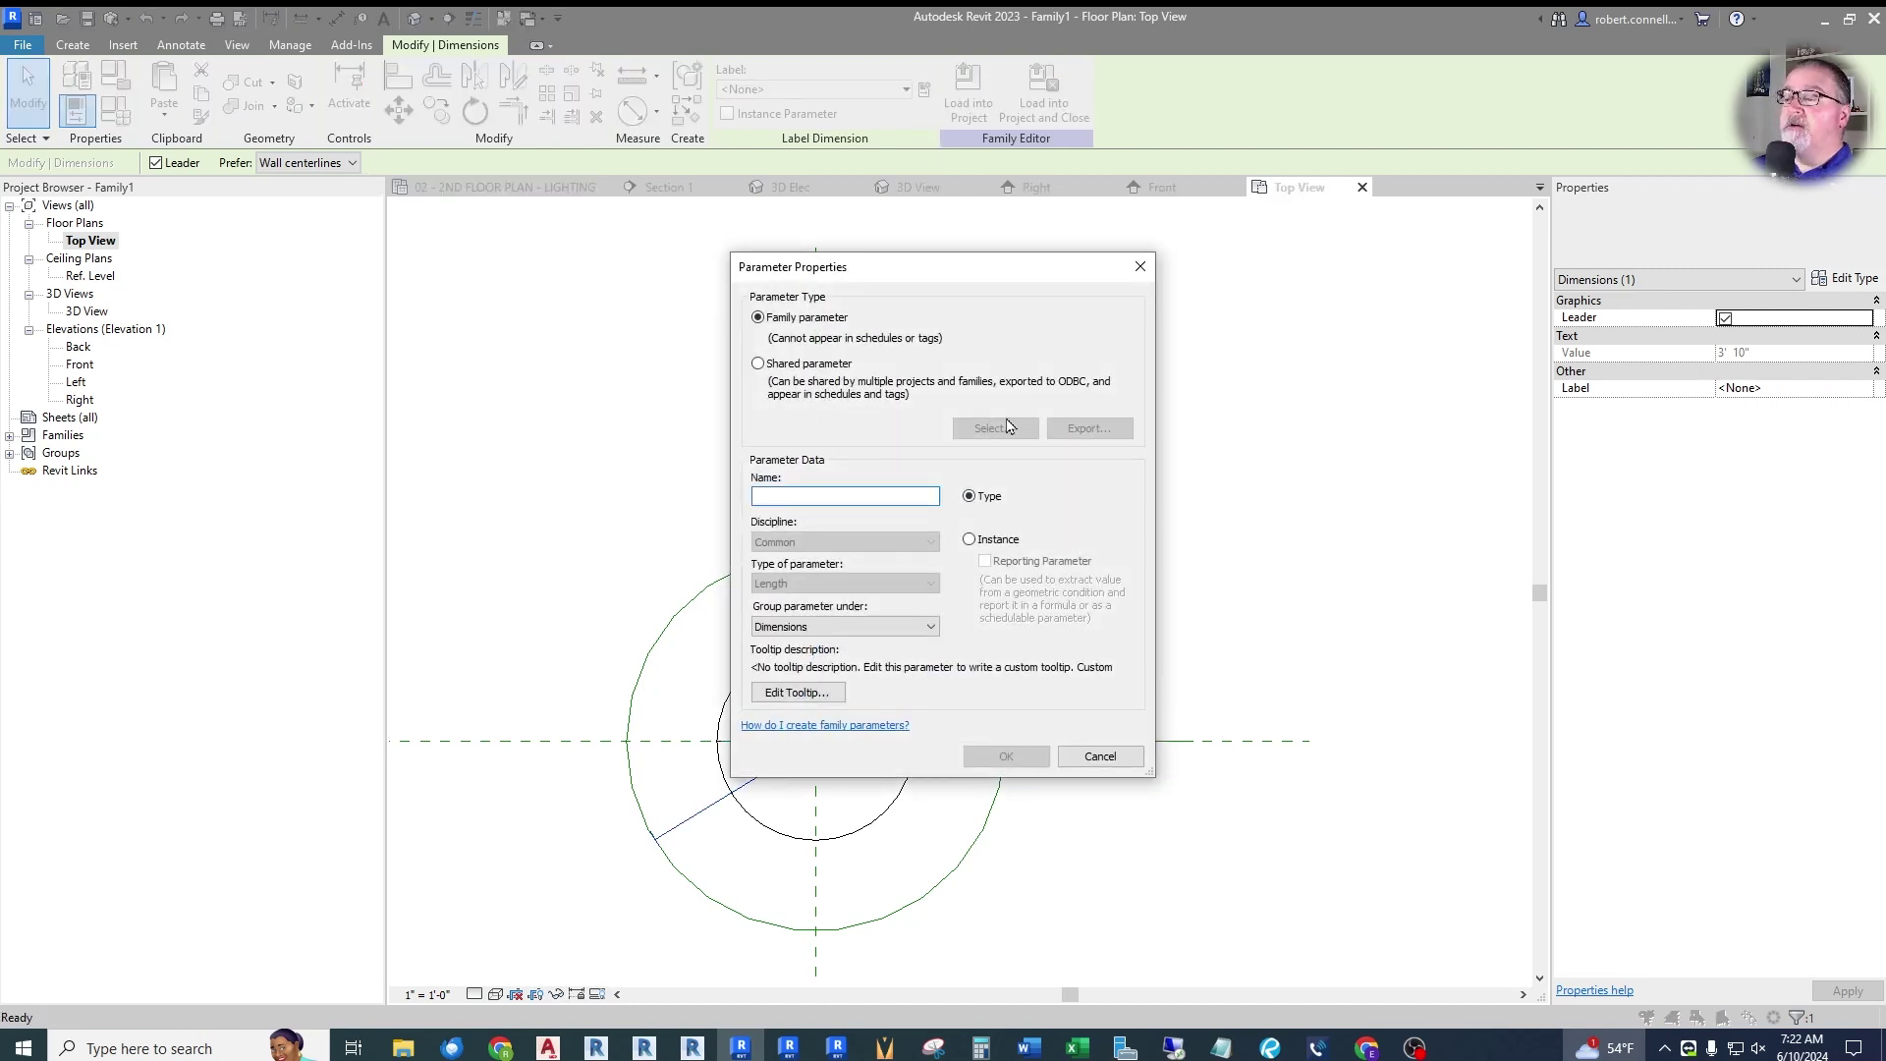
type("Fixture Diameter")
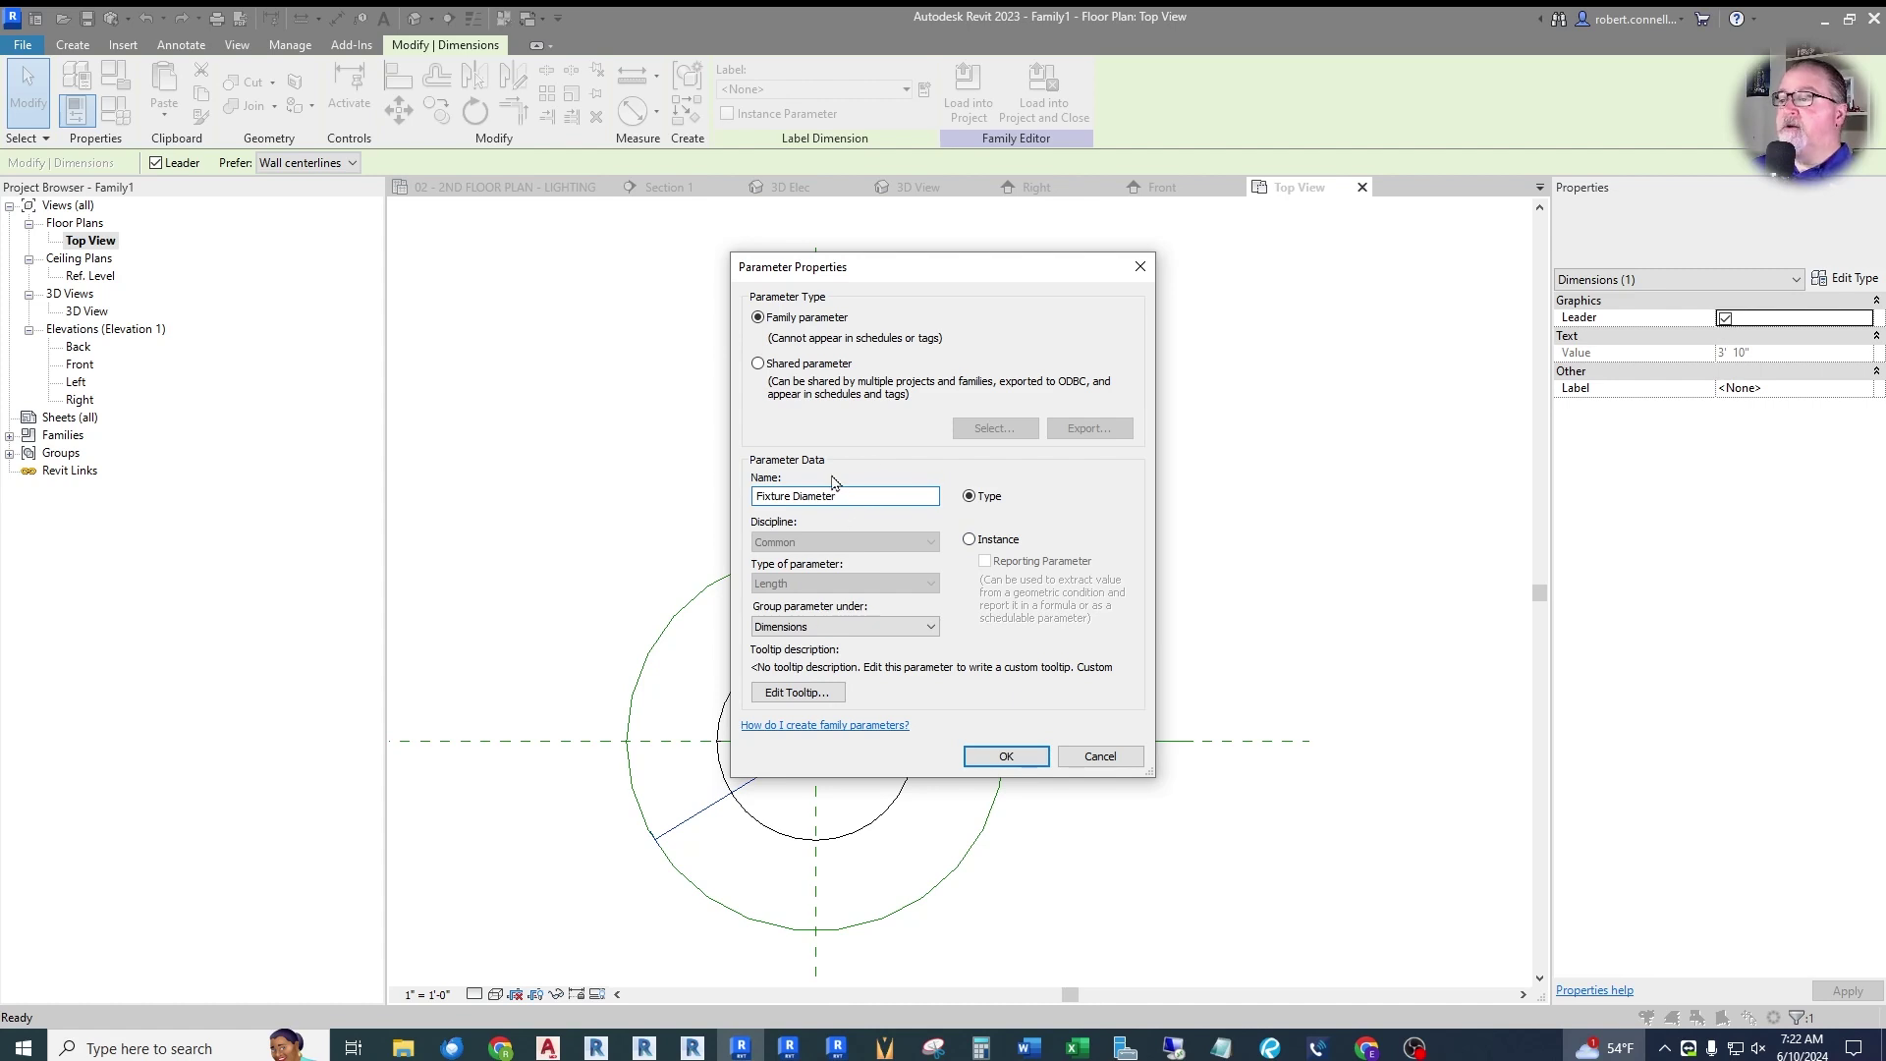
left_click(1002, 757)
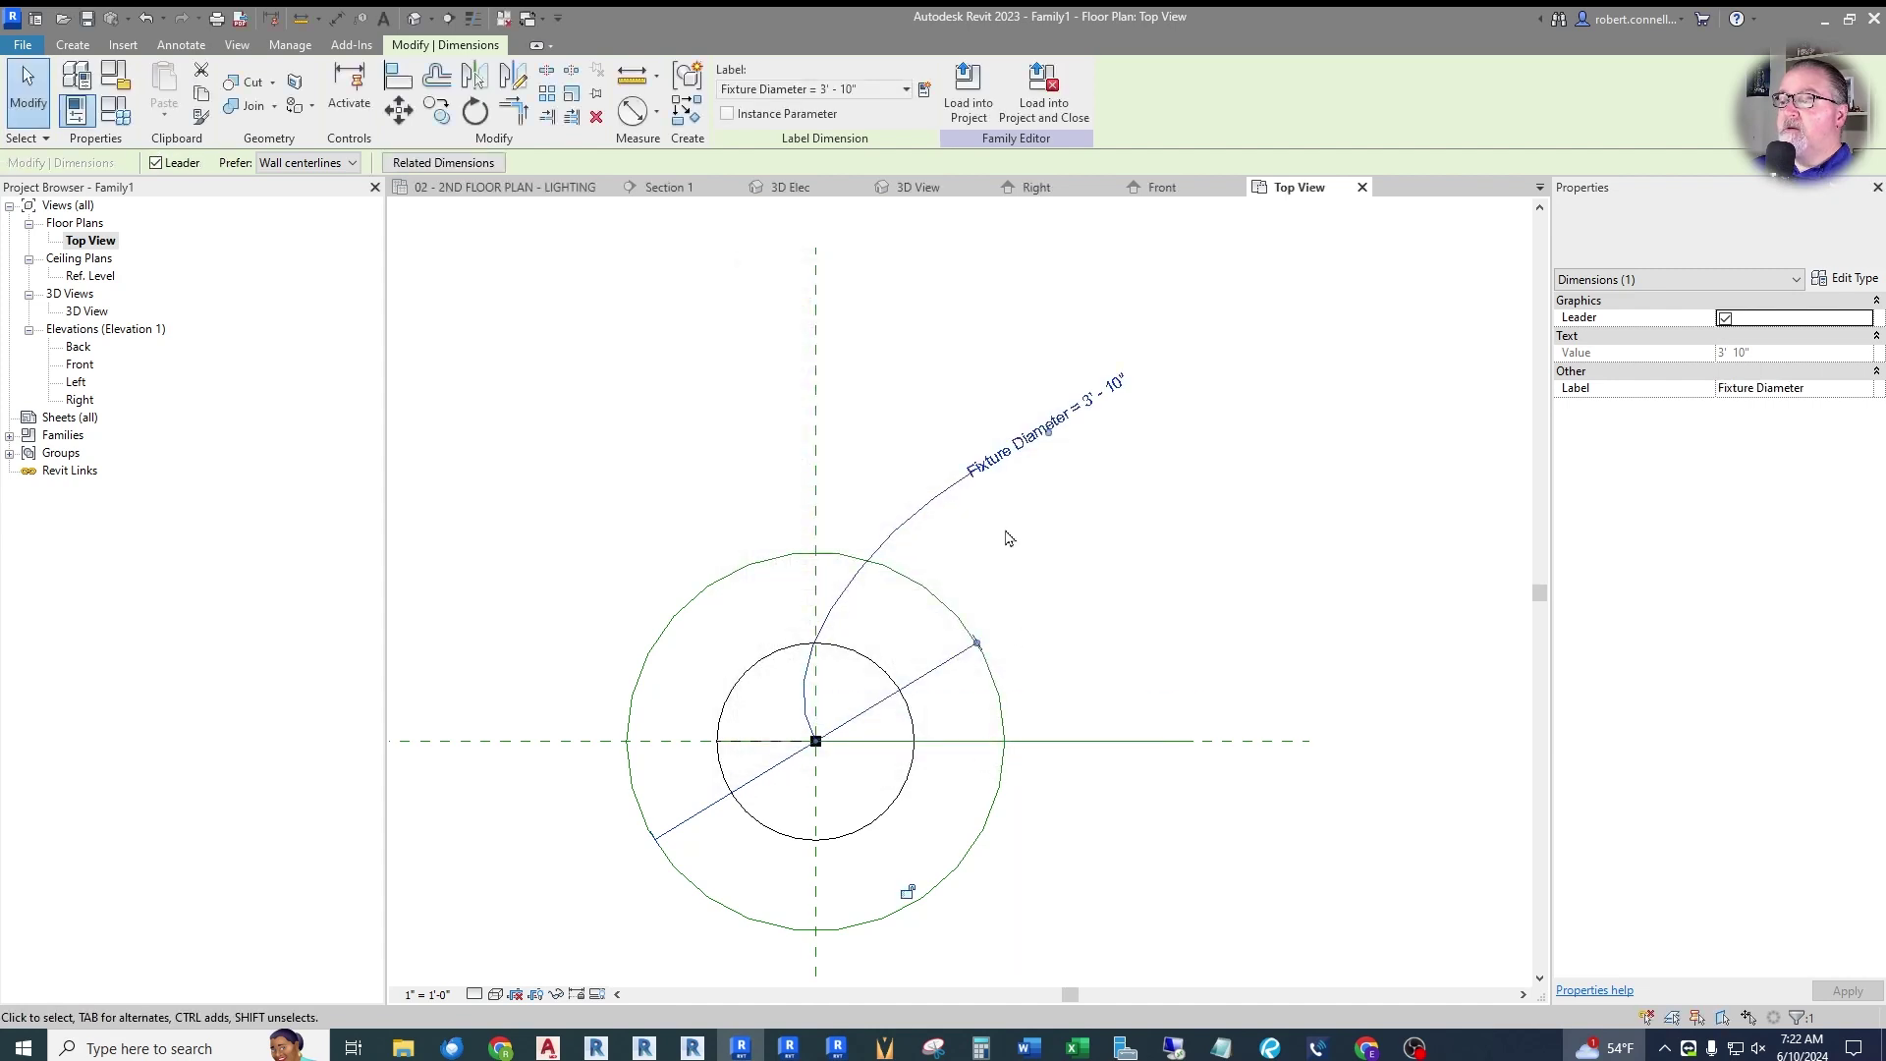
left_click(713, 830)
Start a solid extrusion and sketch a circle with a radius of about 2'-8" from the reference circle's center.
scroll(713, 830, "up", 2)
scroll(808, 470, "down", 1)
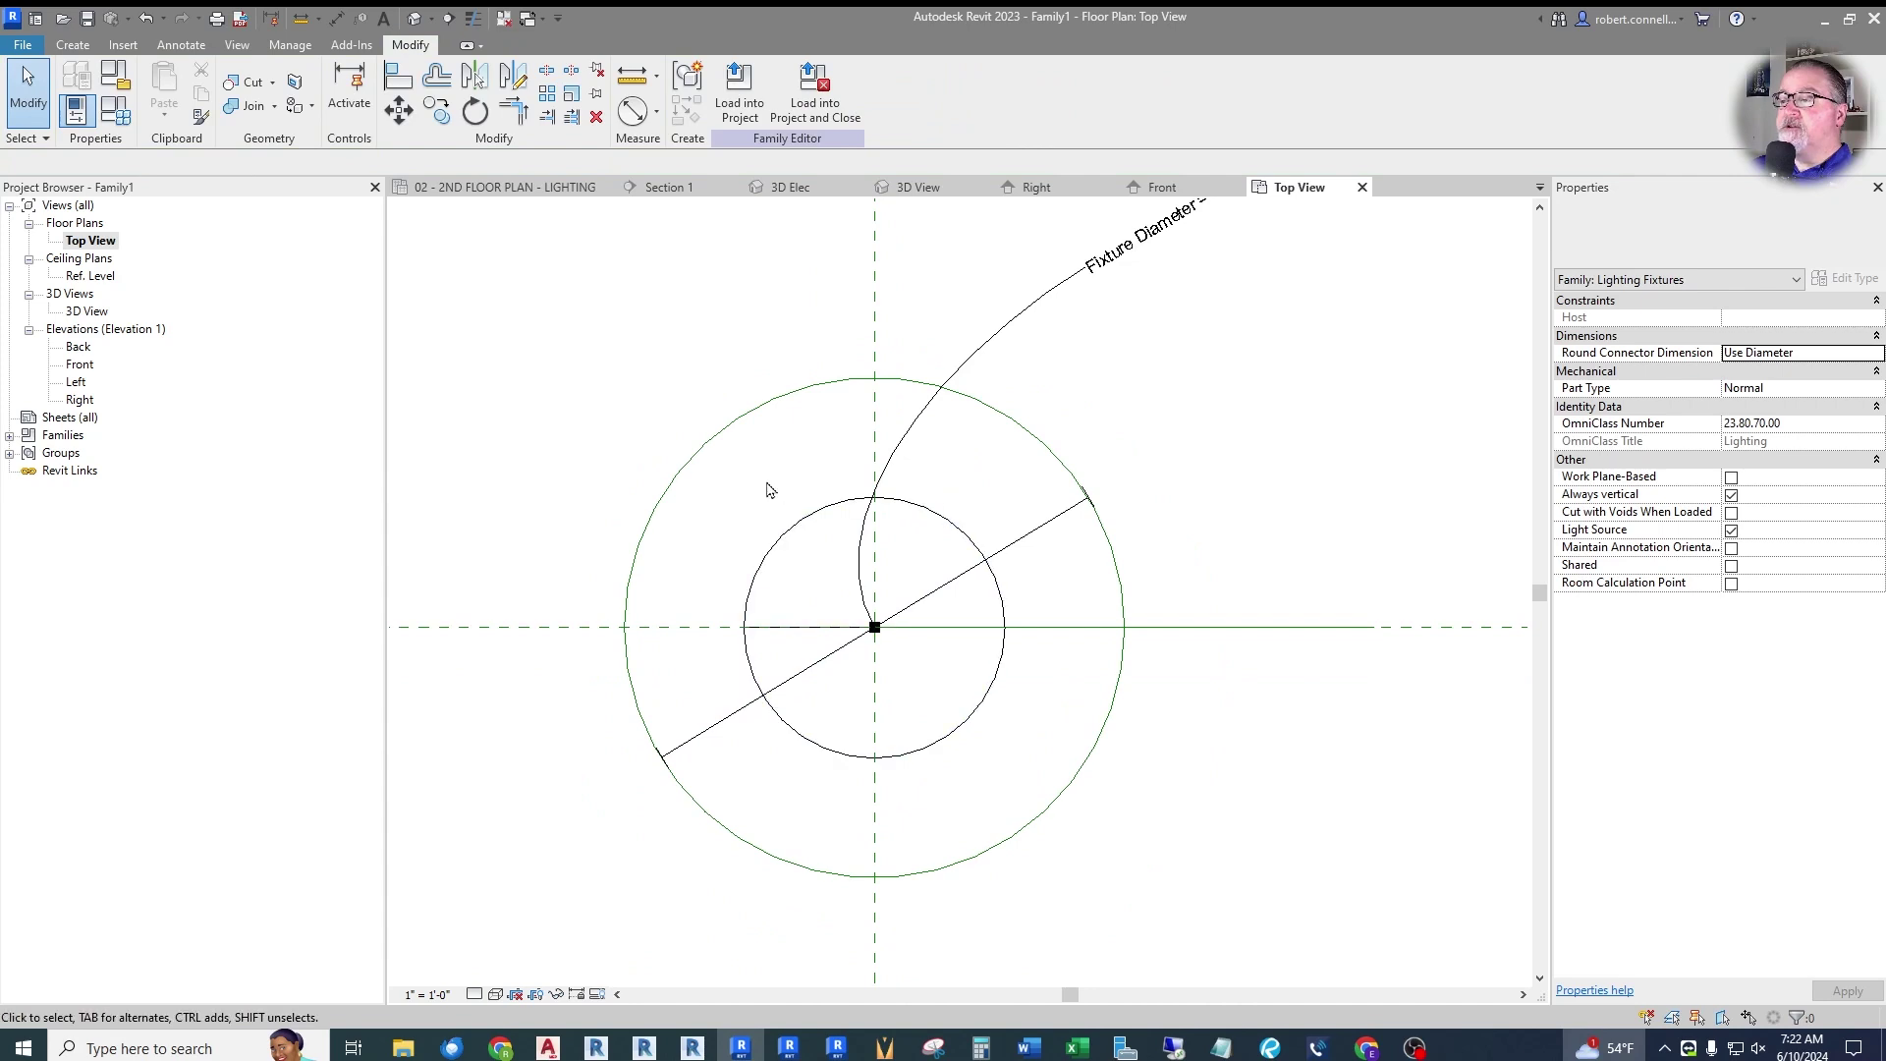
scroll(1007, 496, "down", 1)
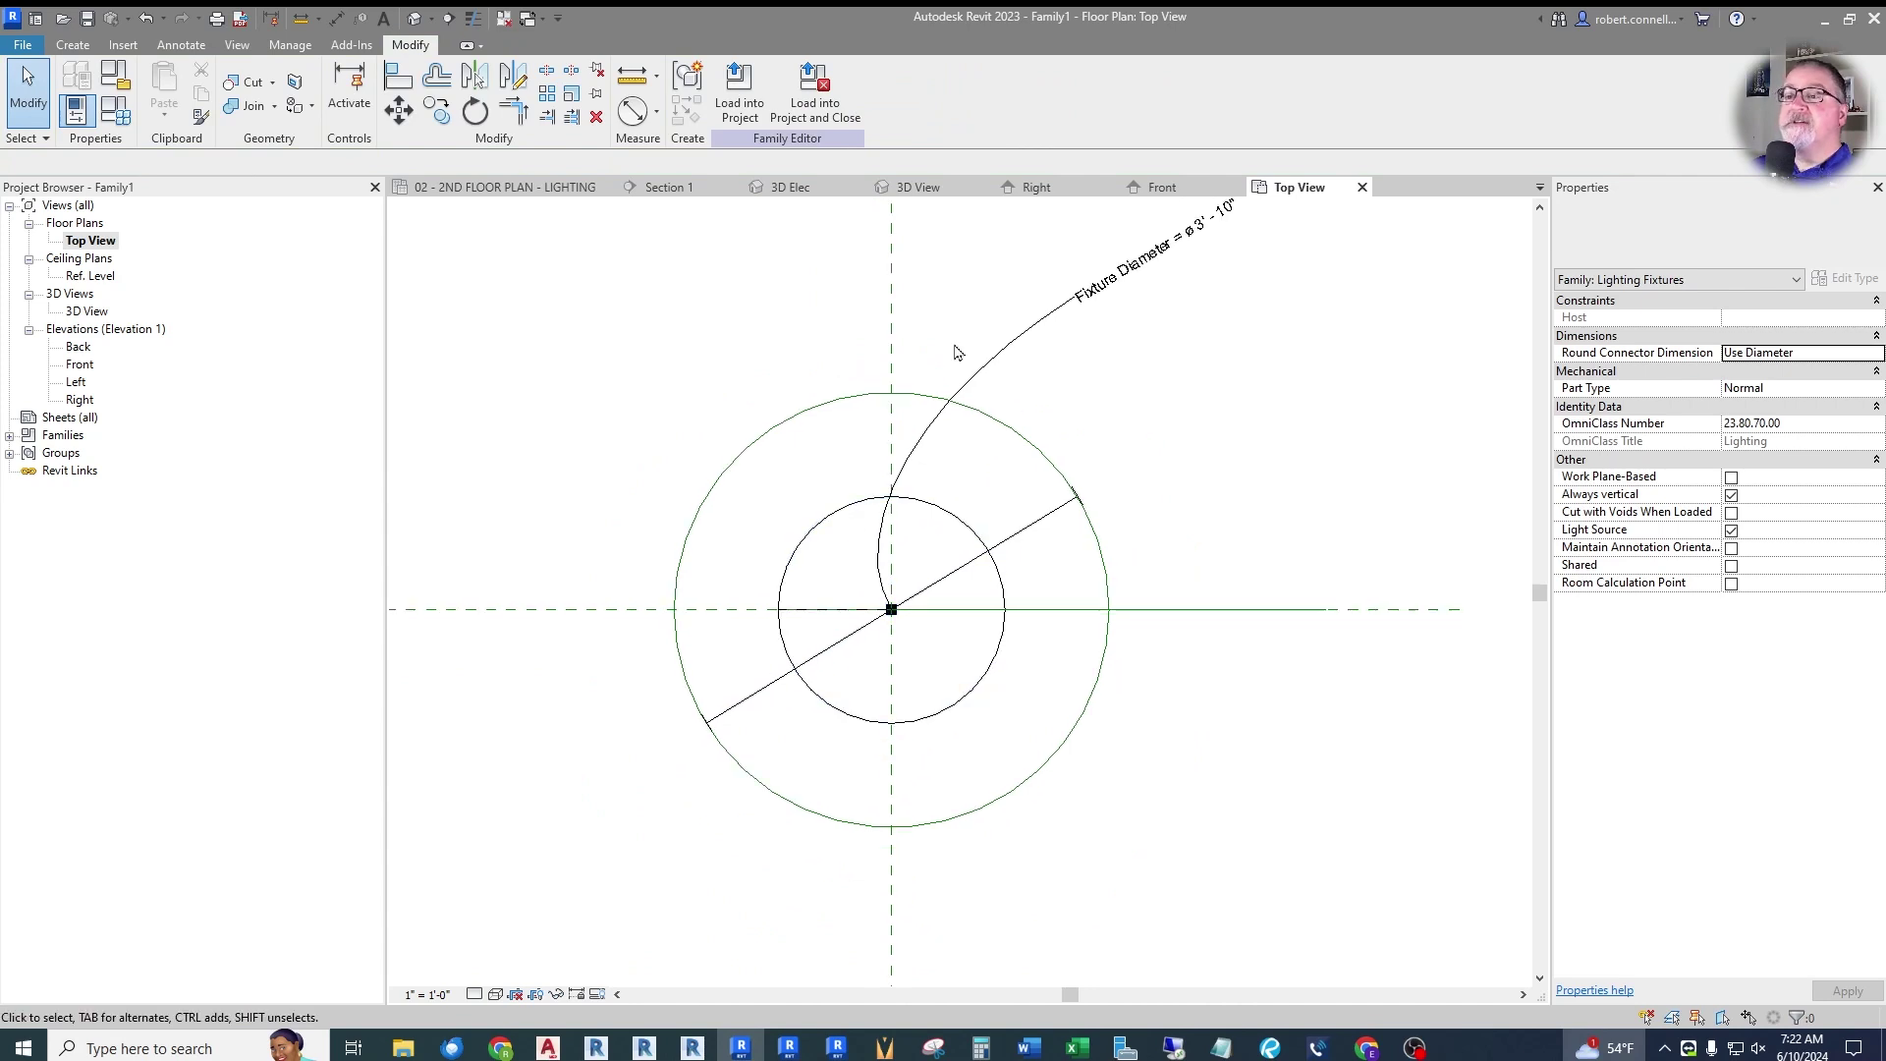
left_click(73, 44)
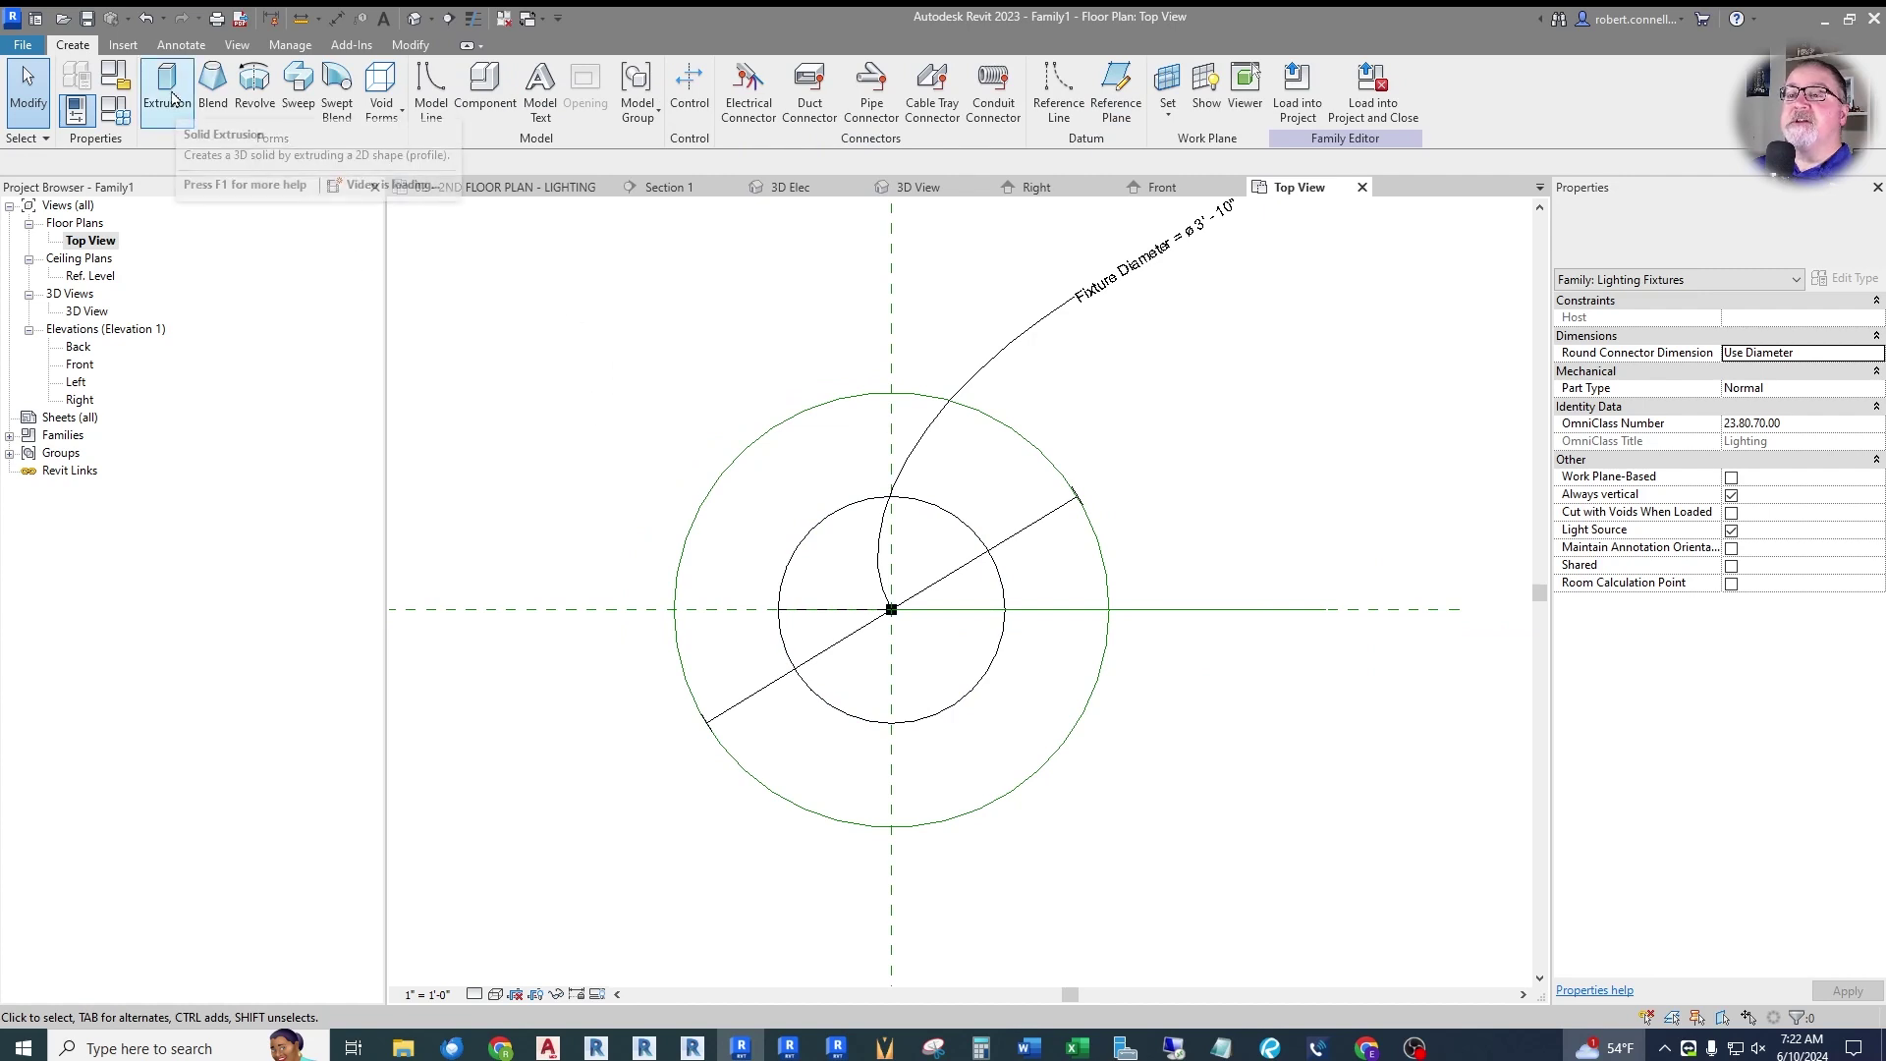
left_click(167, 96)
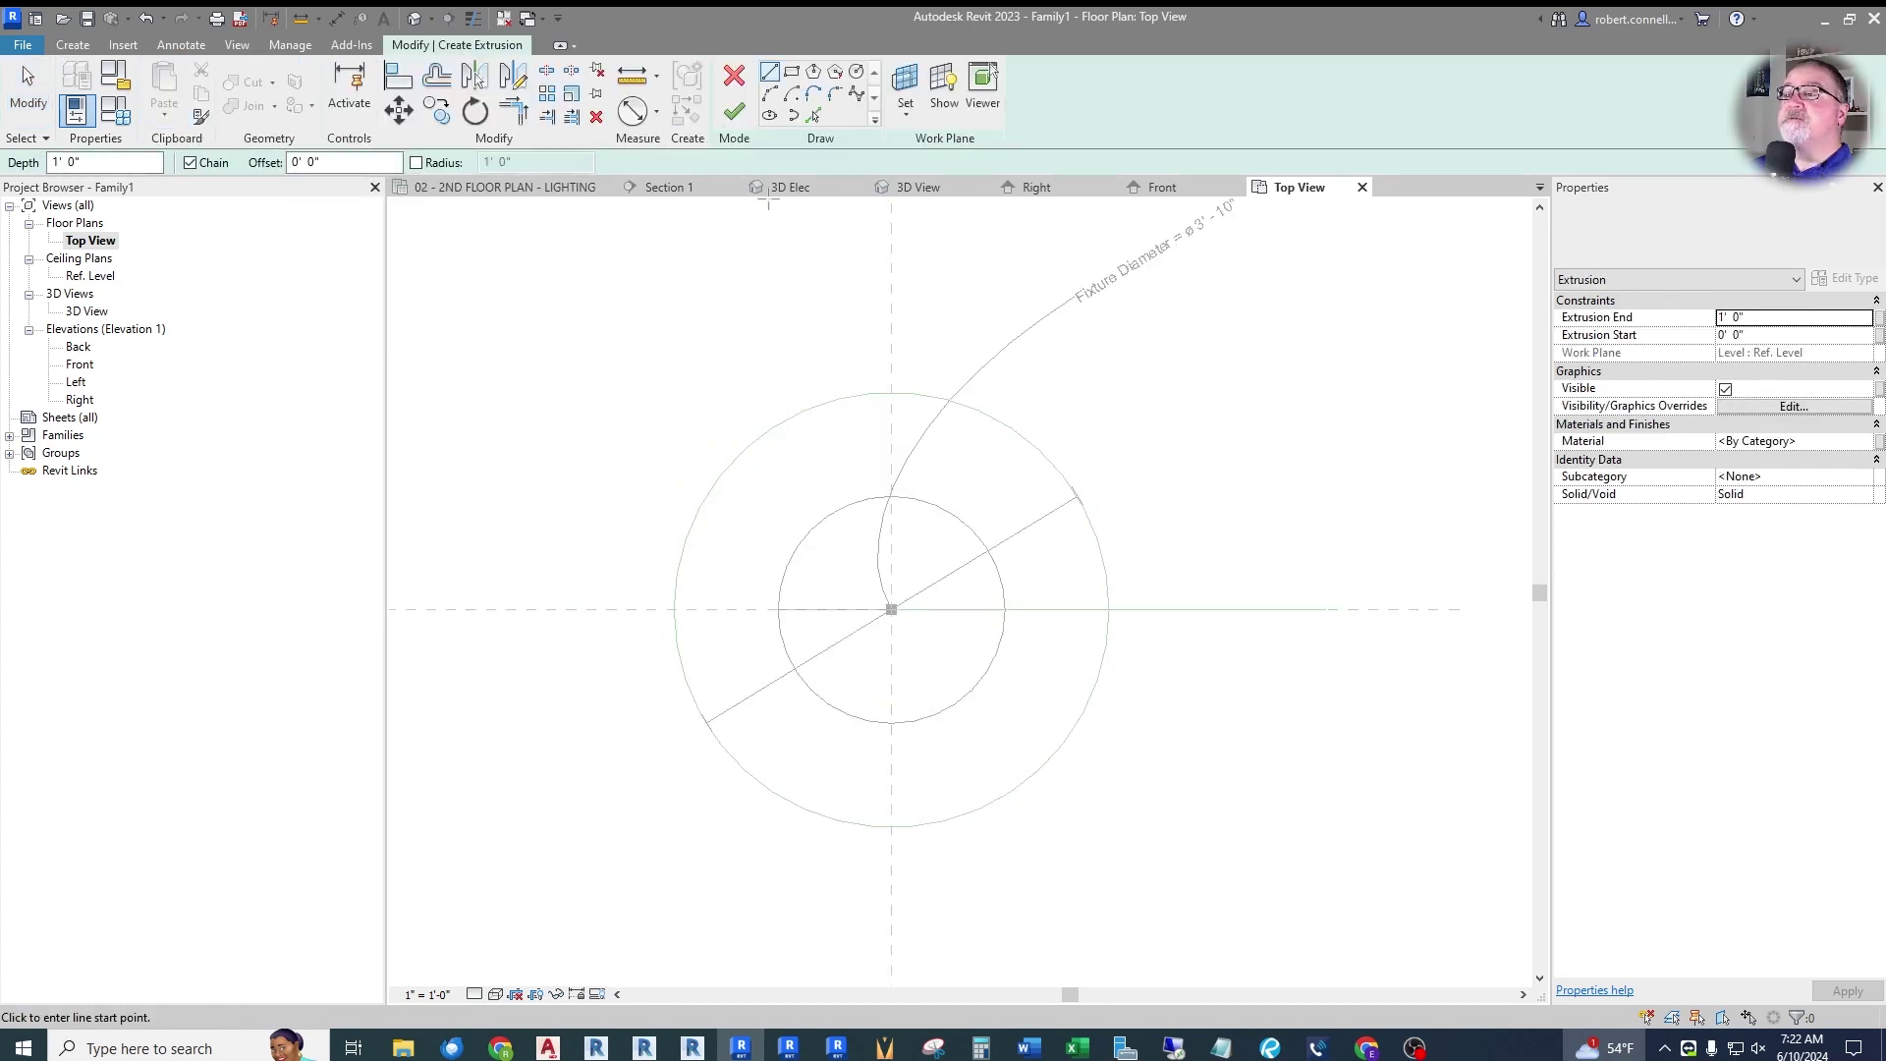
left_click(855, 71)
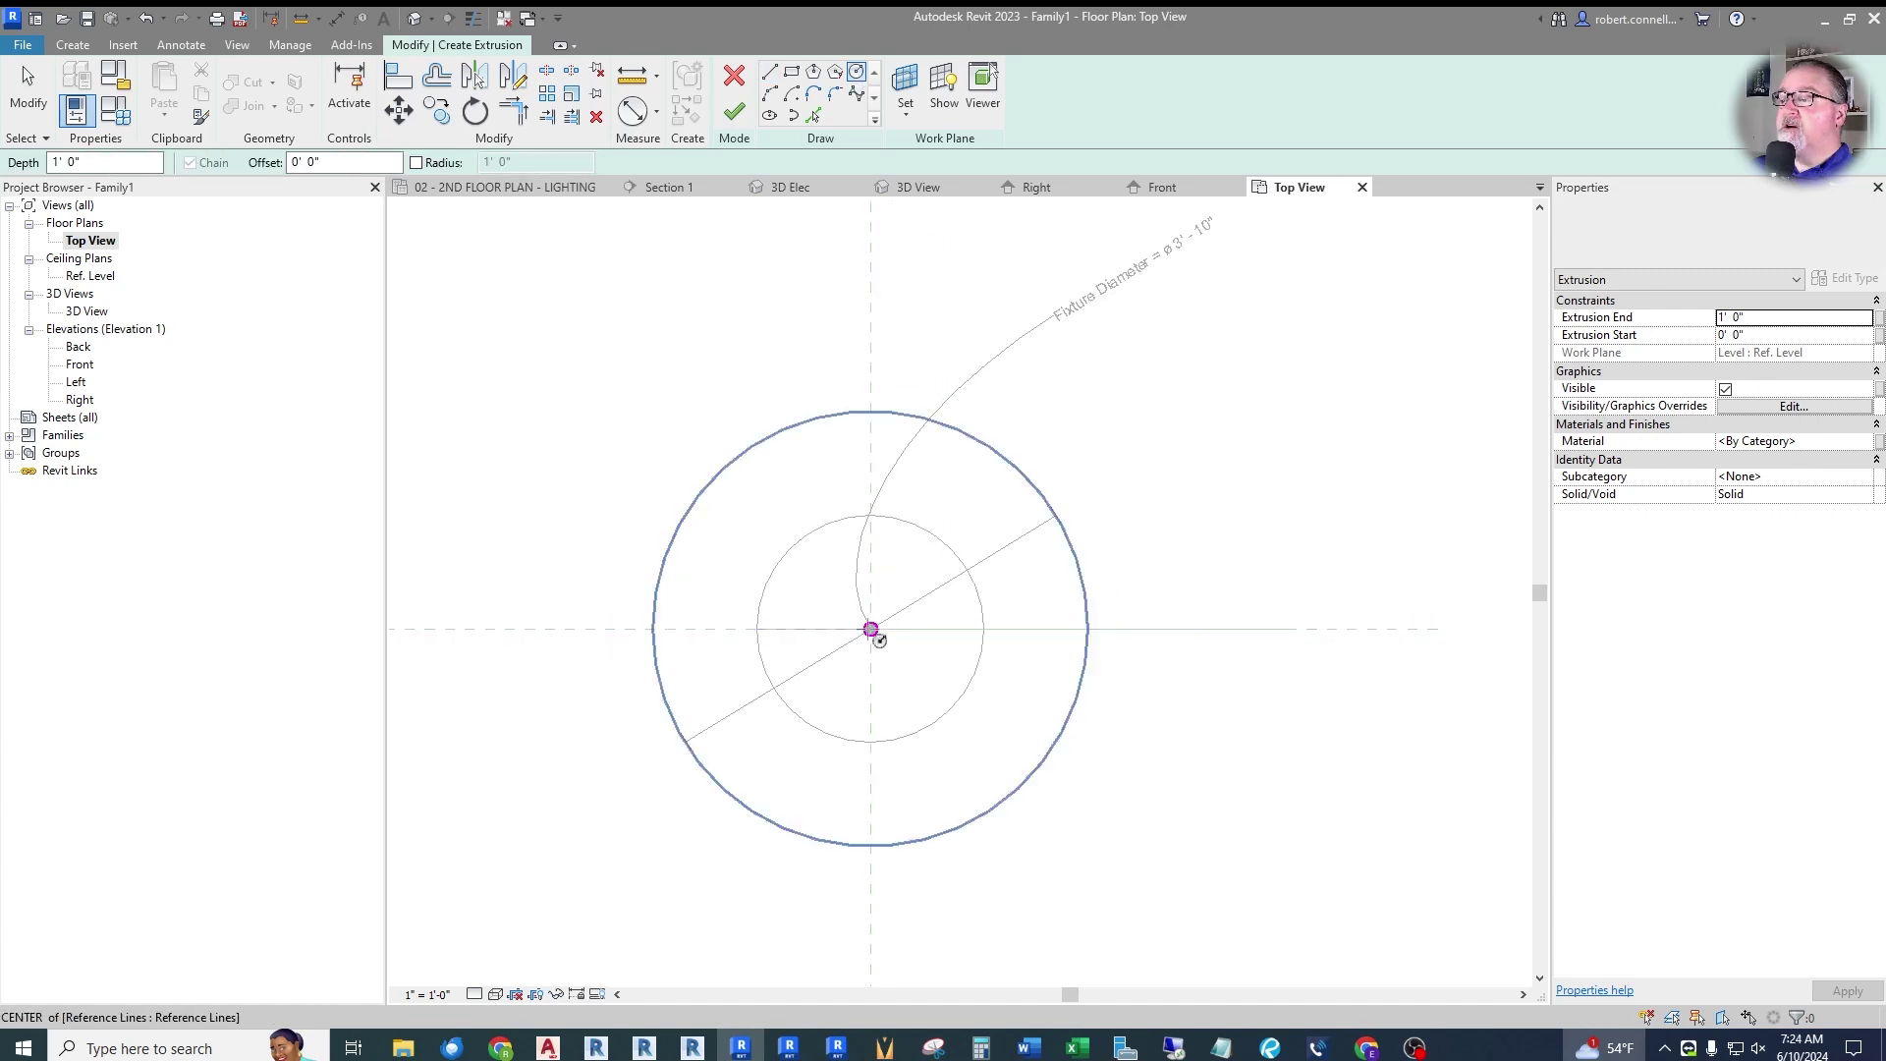
left_click(871, 628)
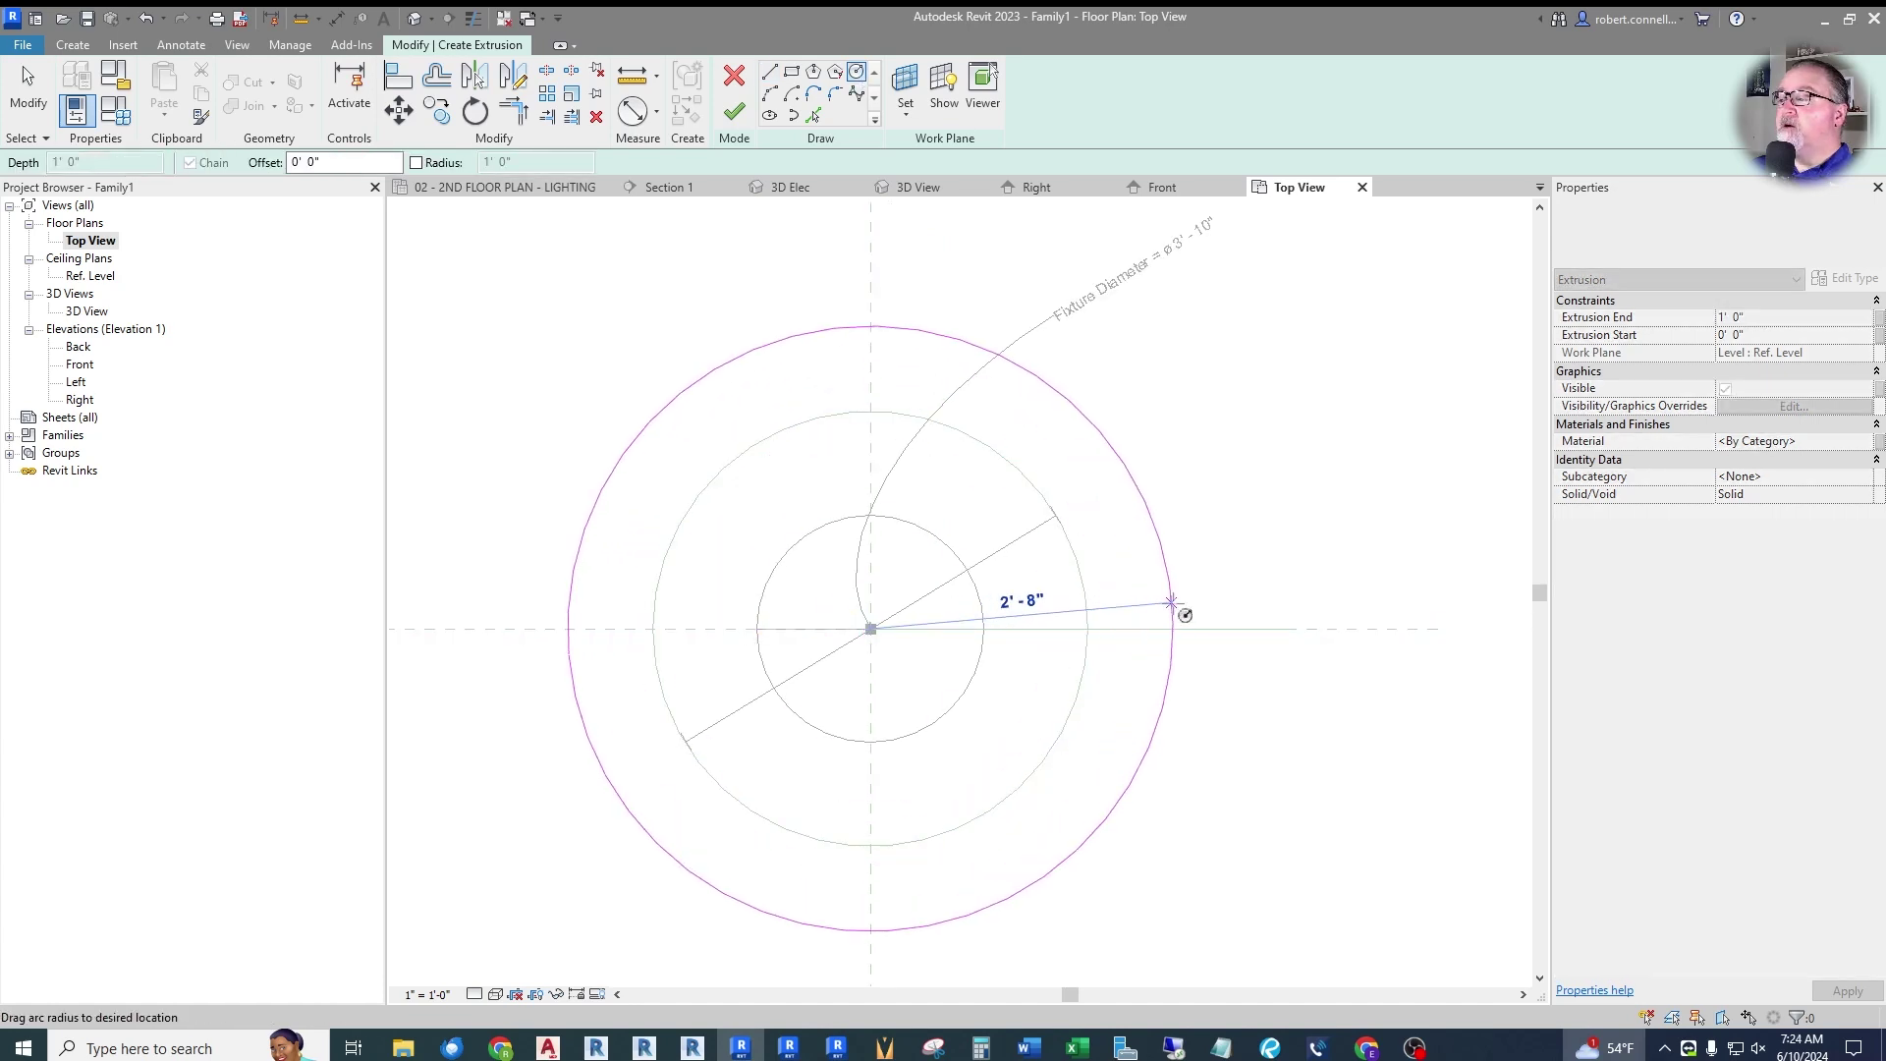
left_click(1173, 618)
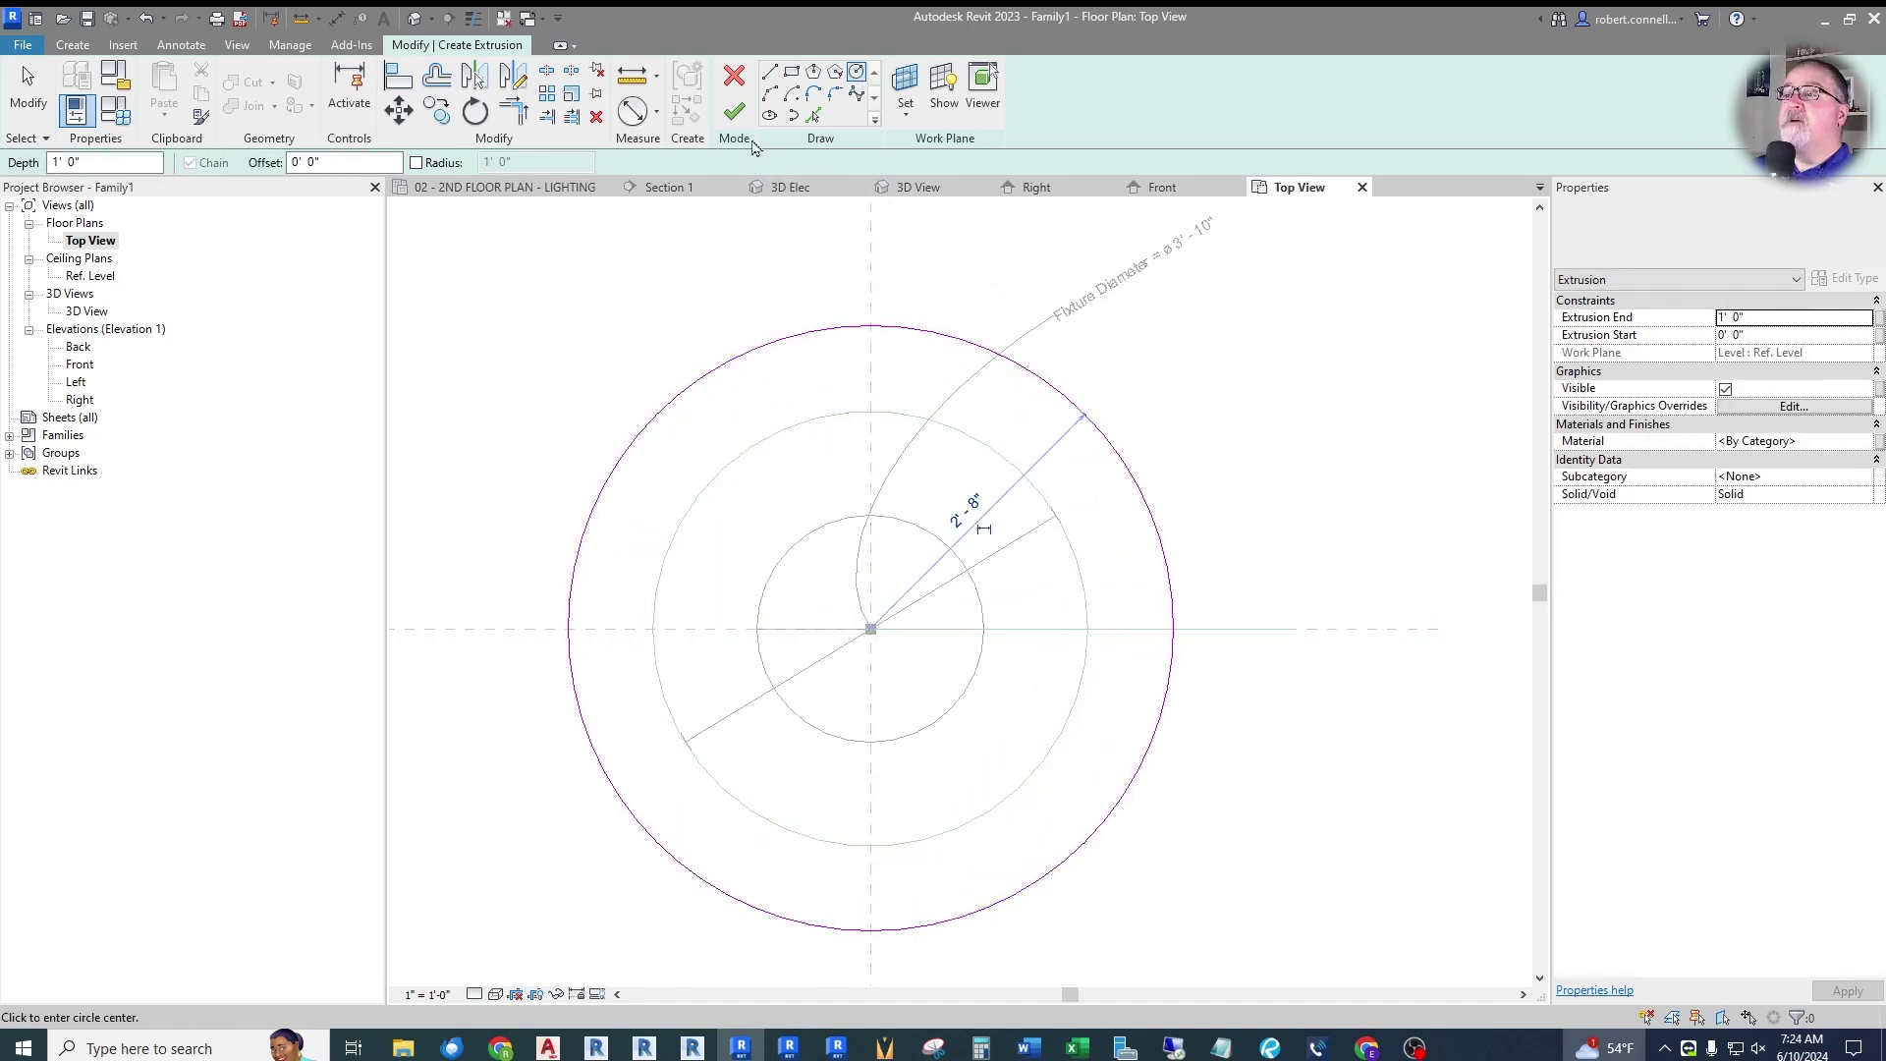
Align and lock the extrusion's sketch circle to the outer reference circle, and finish the extrusion.
key("a")
key("l")
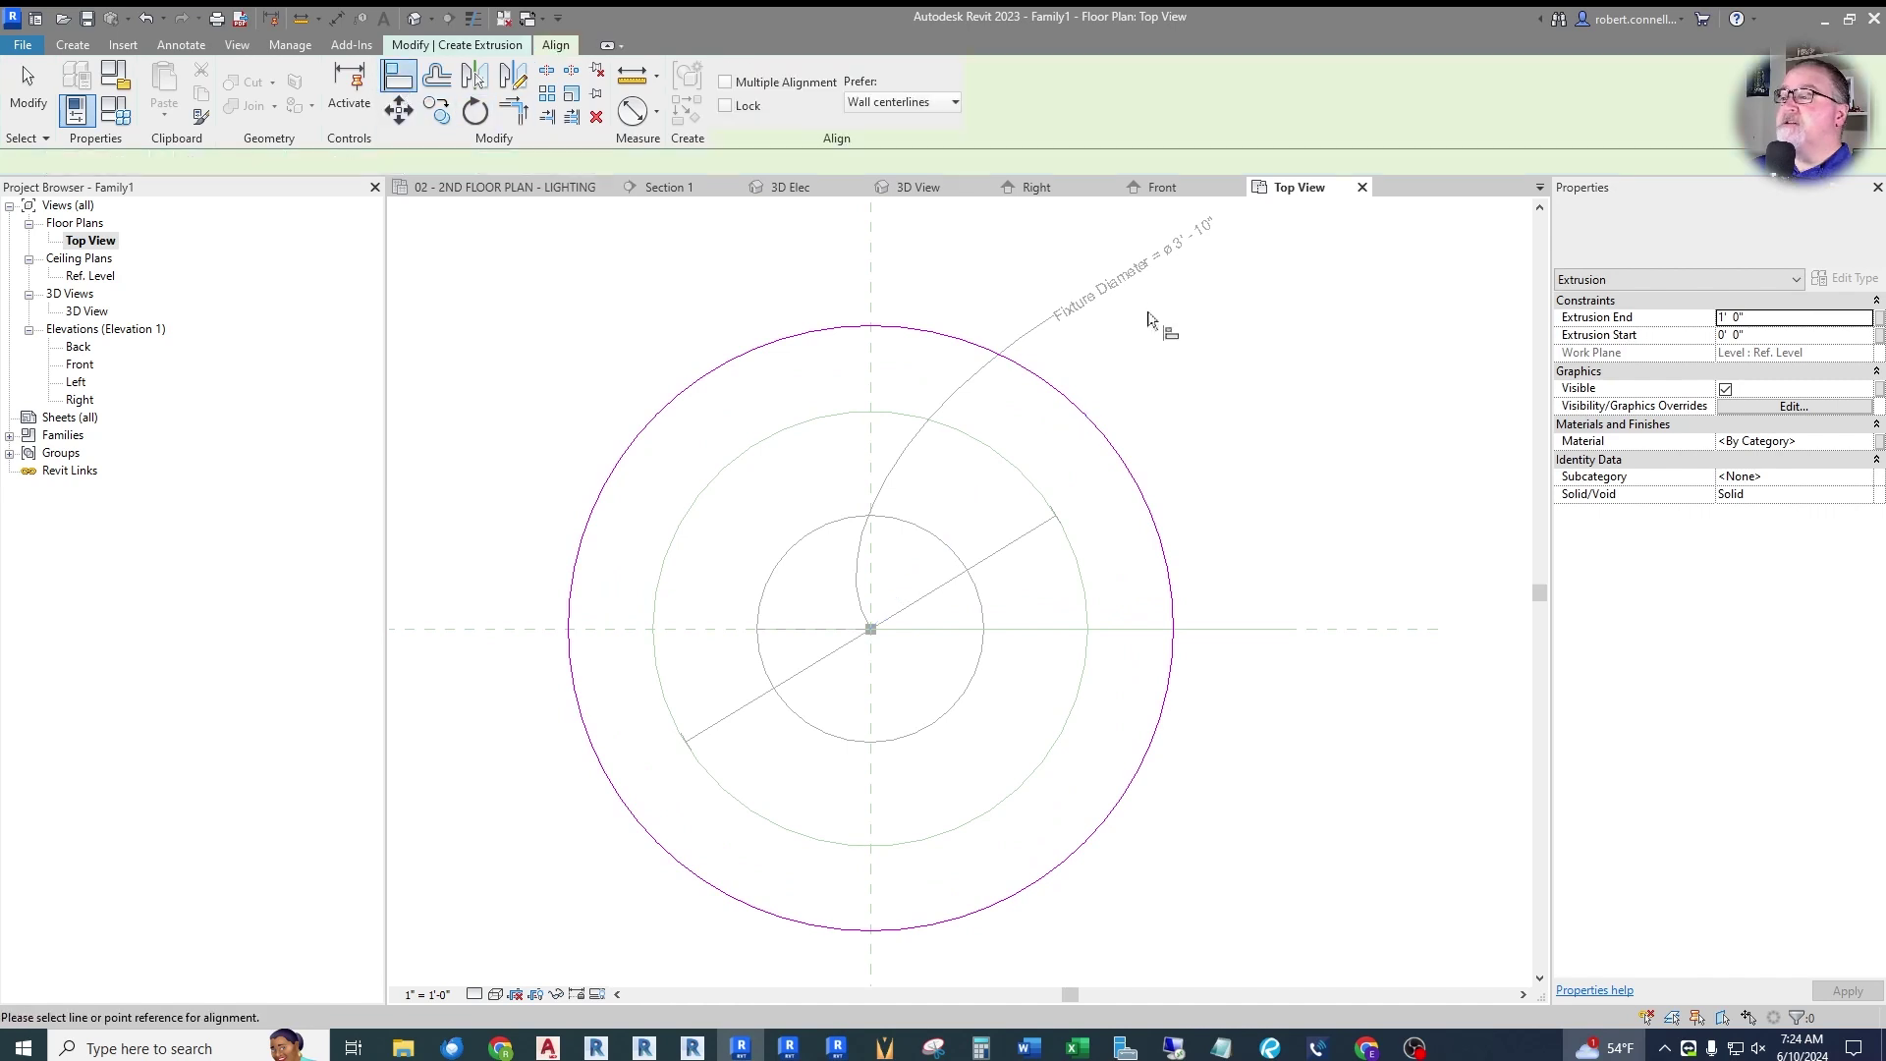
left_click(976, 442)
left_click(1075, 409)
left_click(1106, 523)
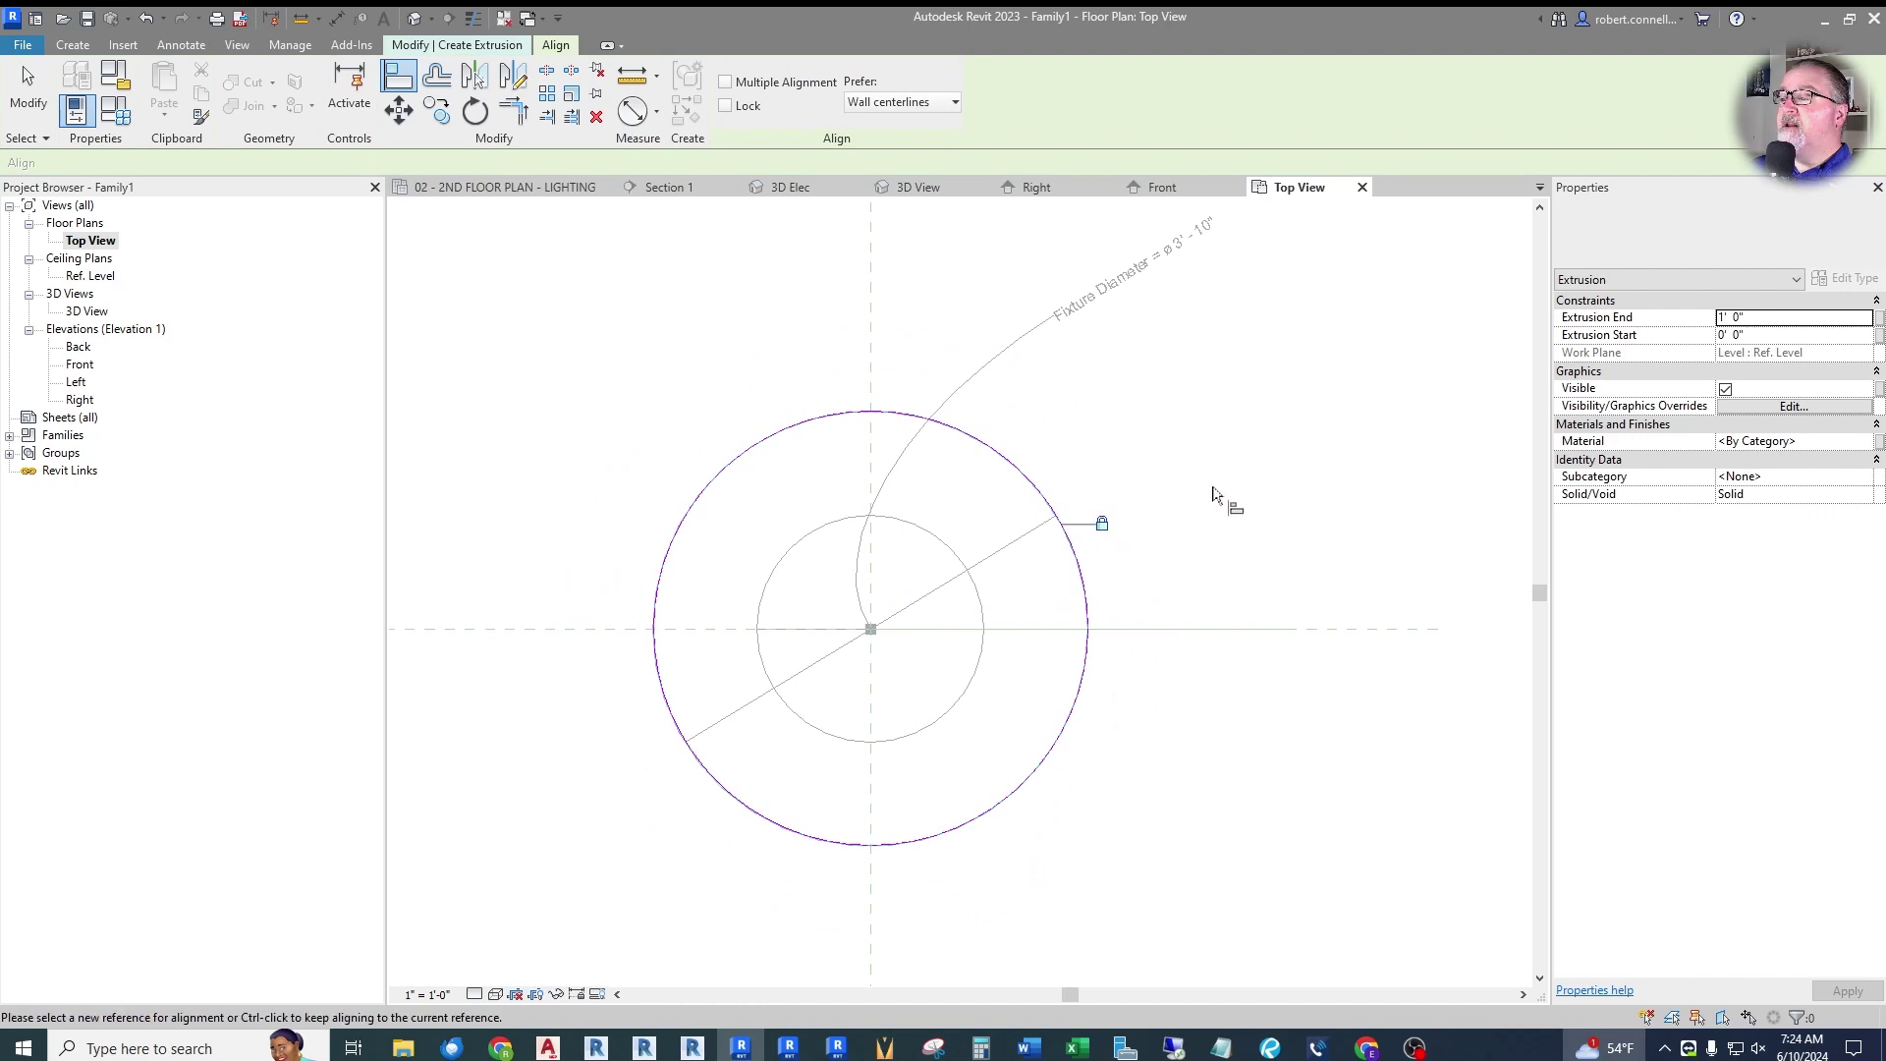
left_click(480, 46)
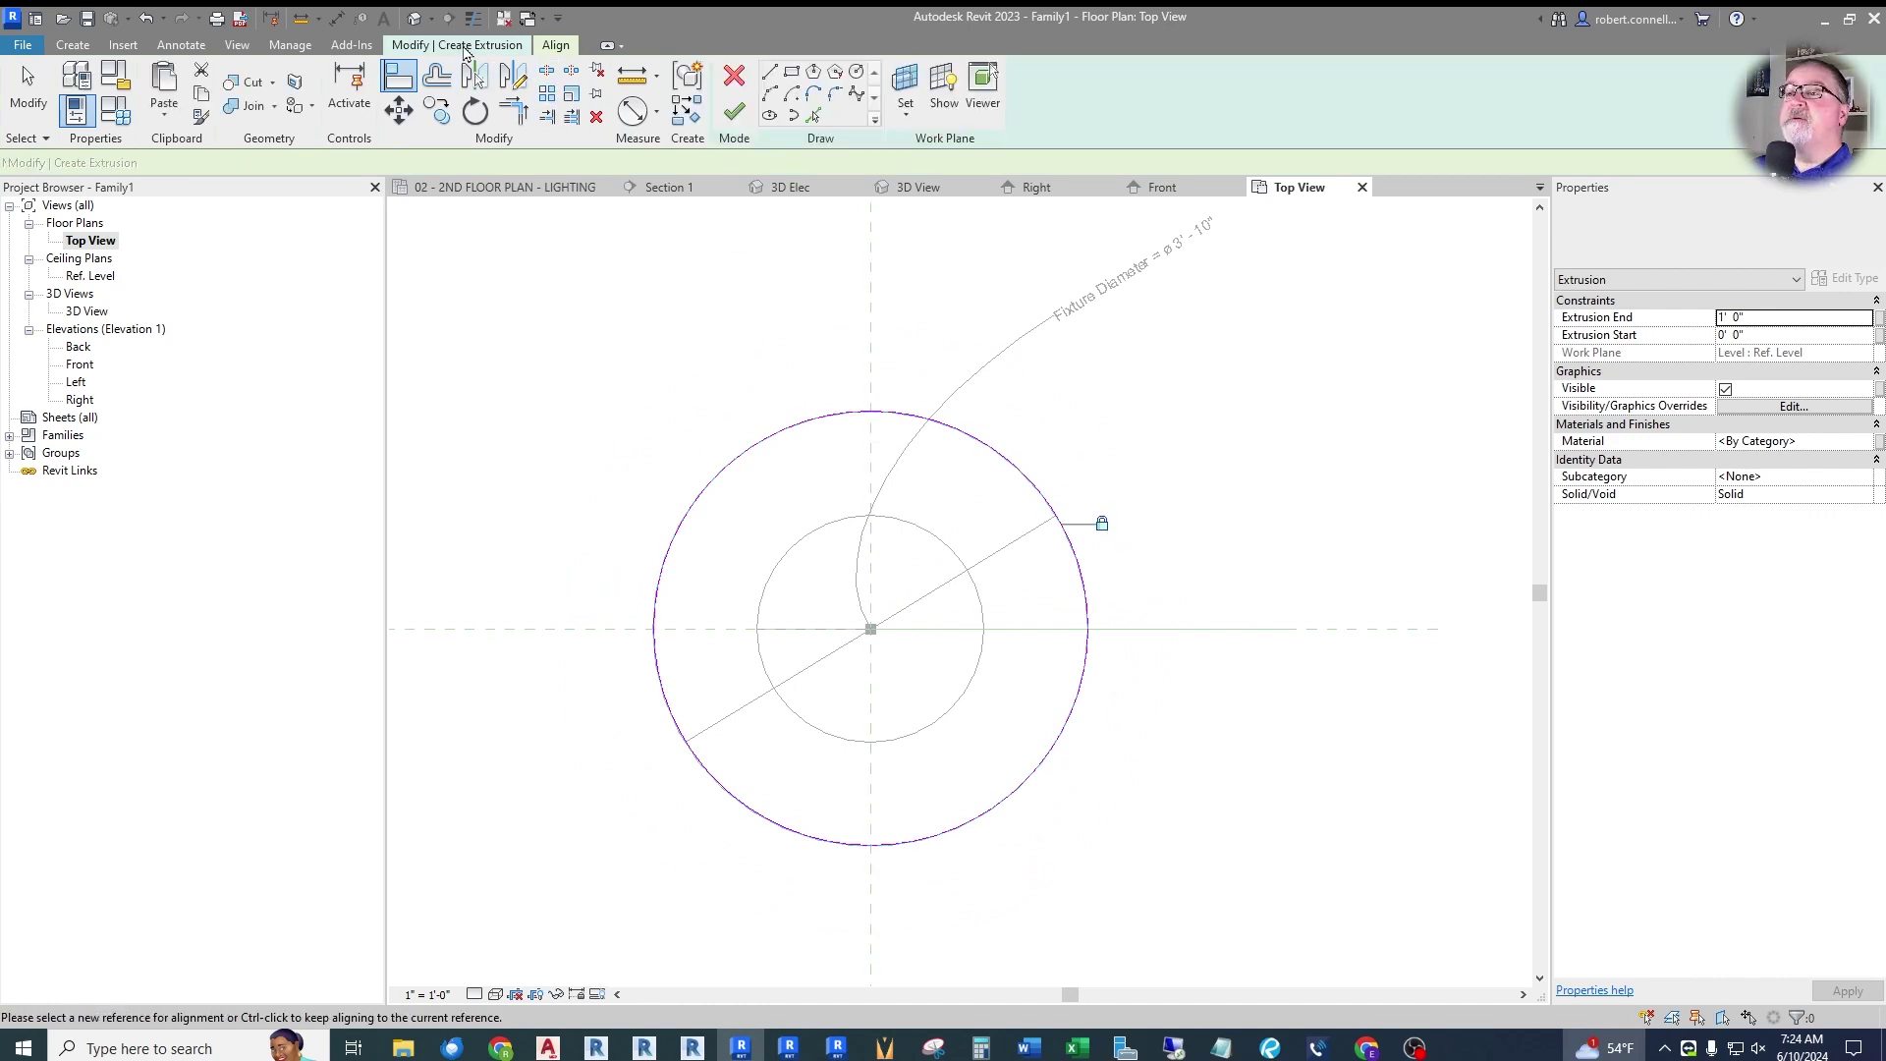
left_click(729, 110)
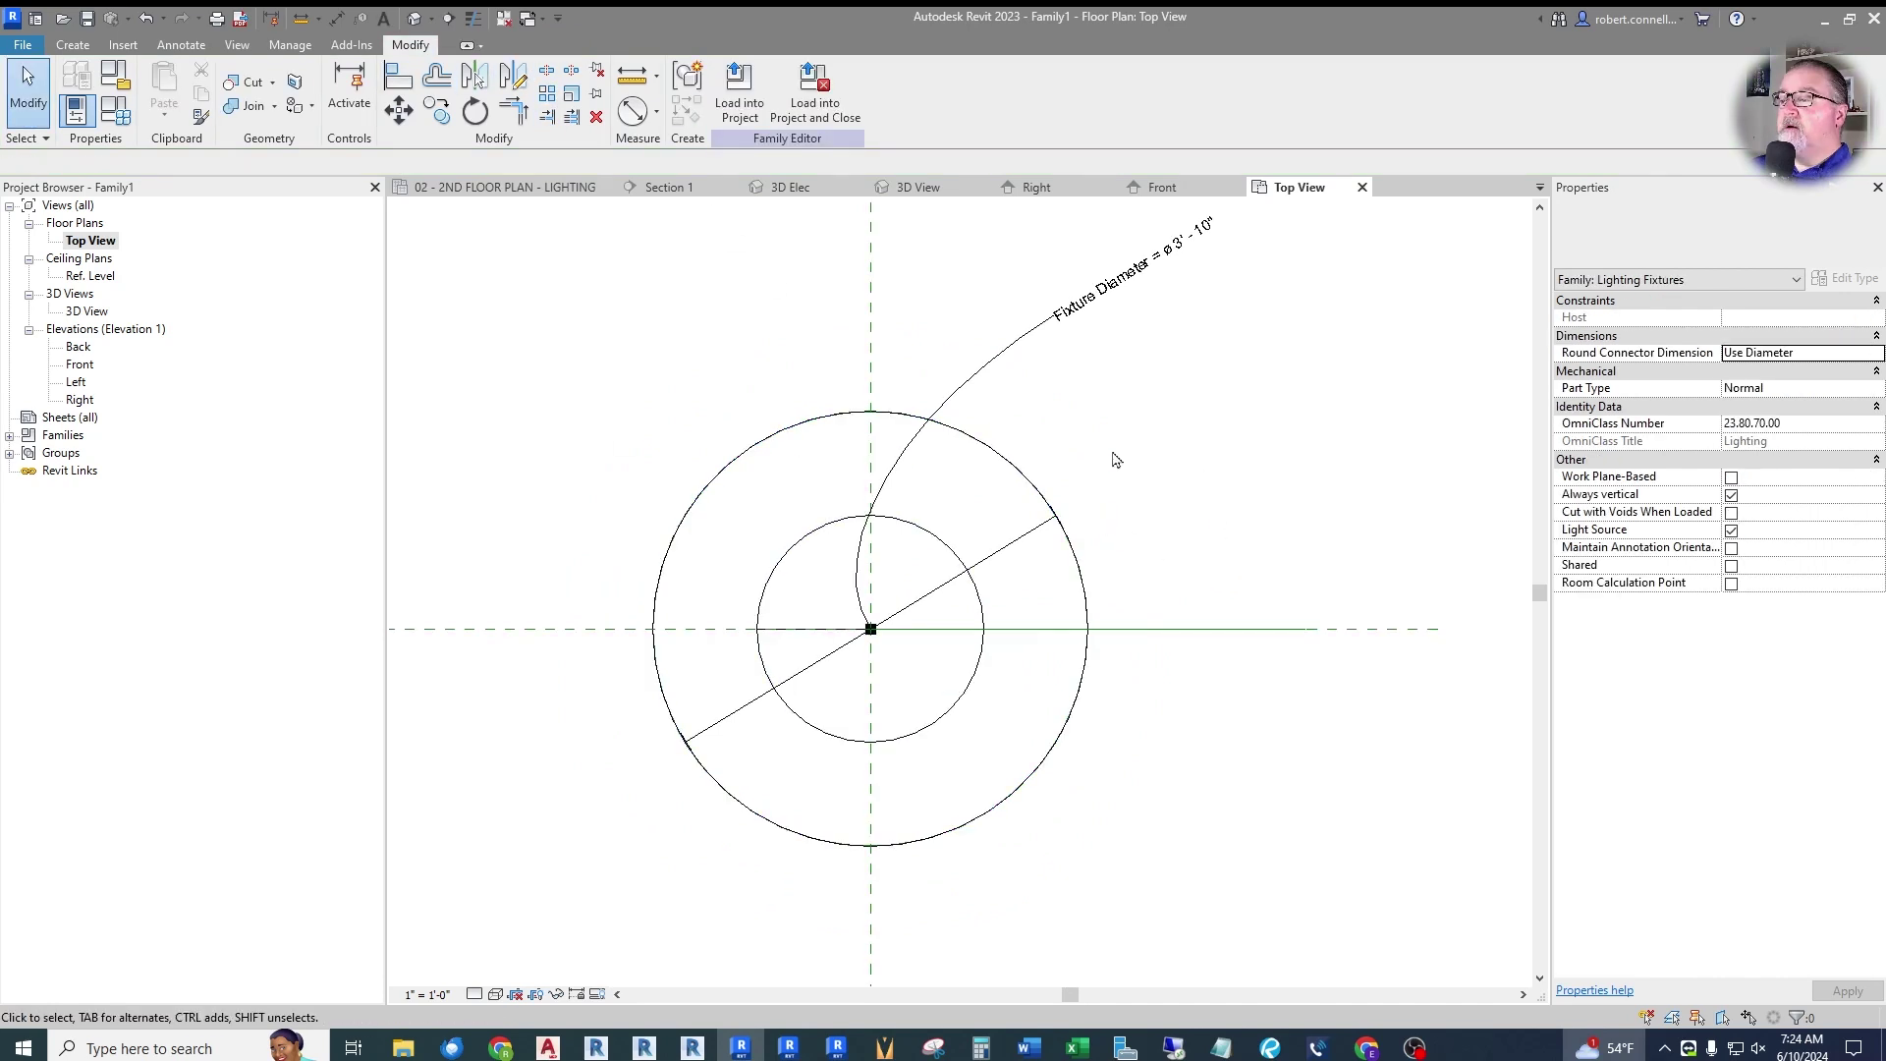
In the Front elevation, stretch the extrusion's end down to about 5 9/16" below the Ref. Level.
left_click(1162, 187)
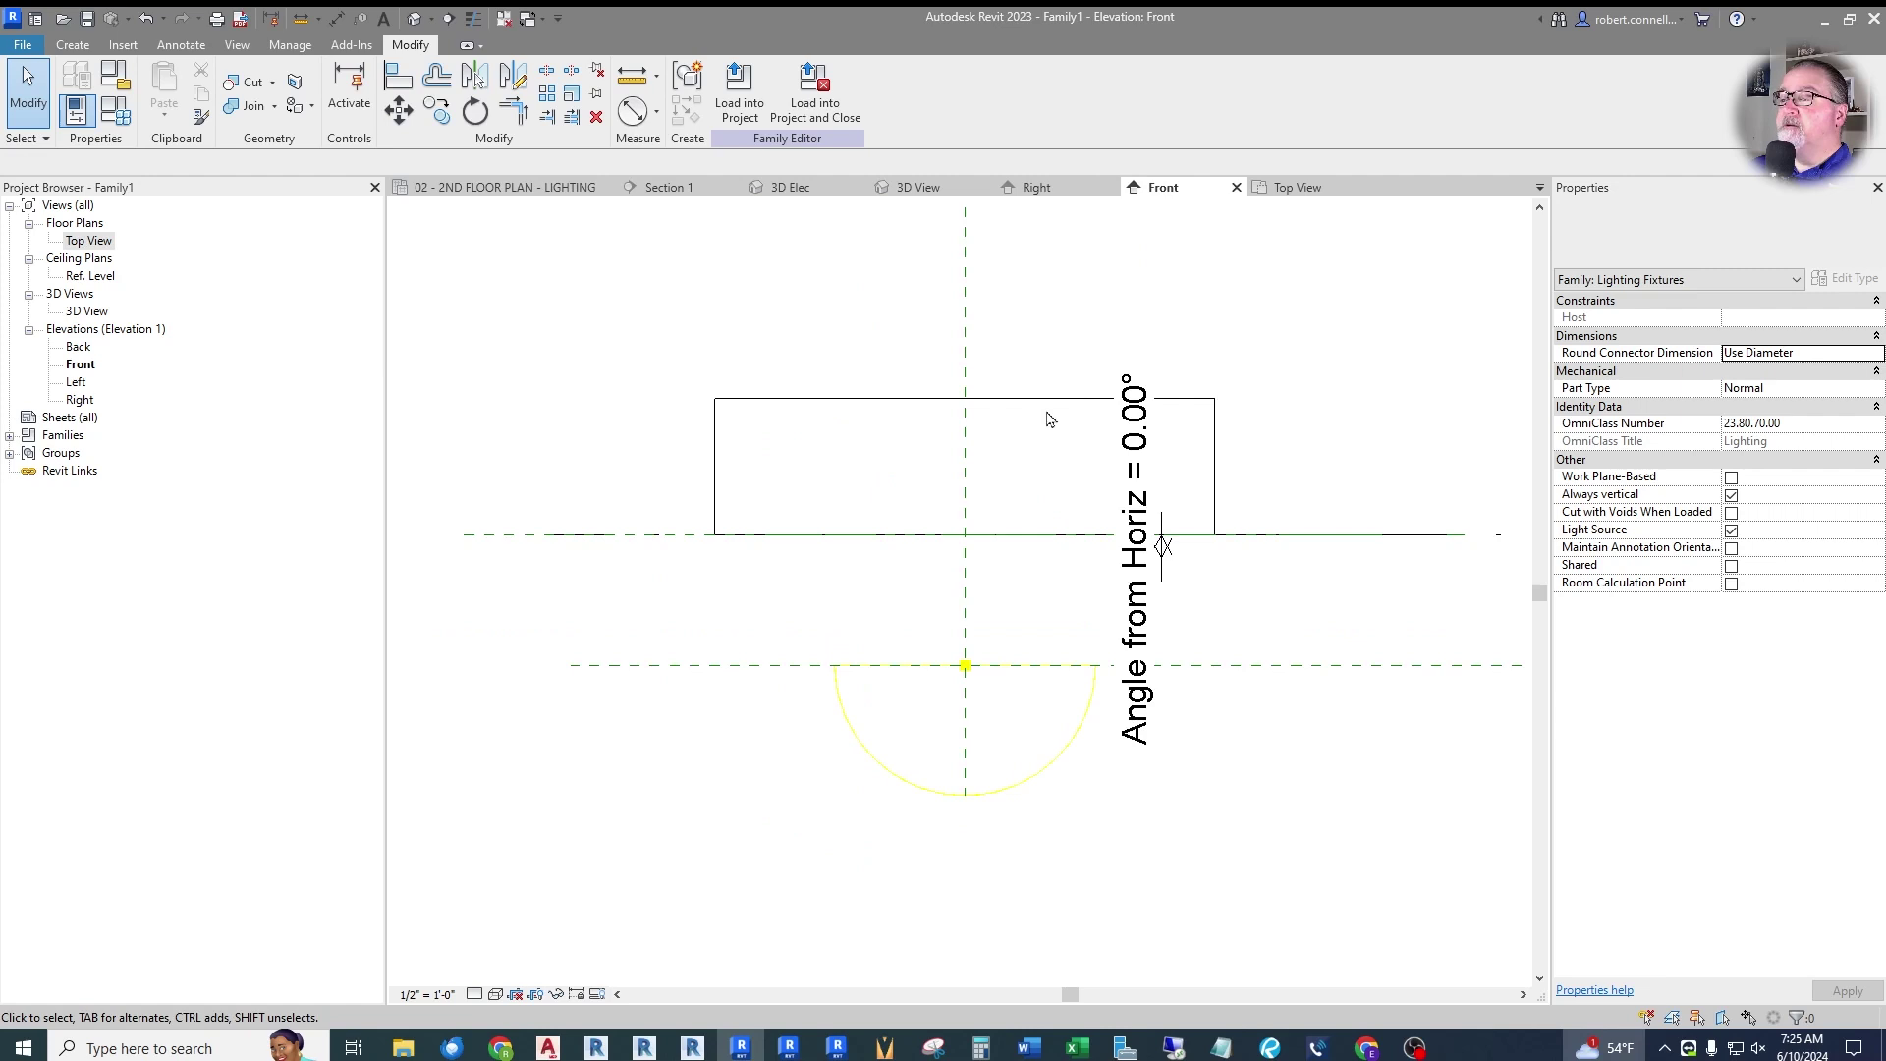
left_click(920, 414)
left_click_drag(920, 414, 868, 587)
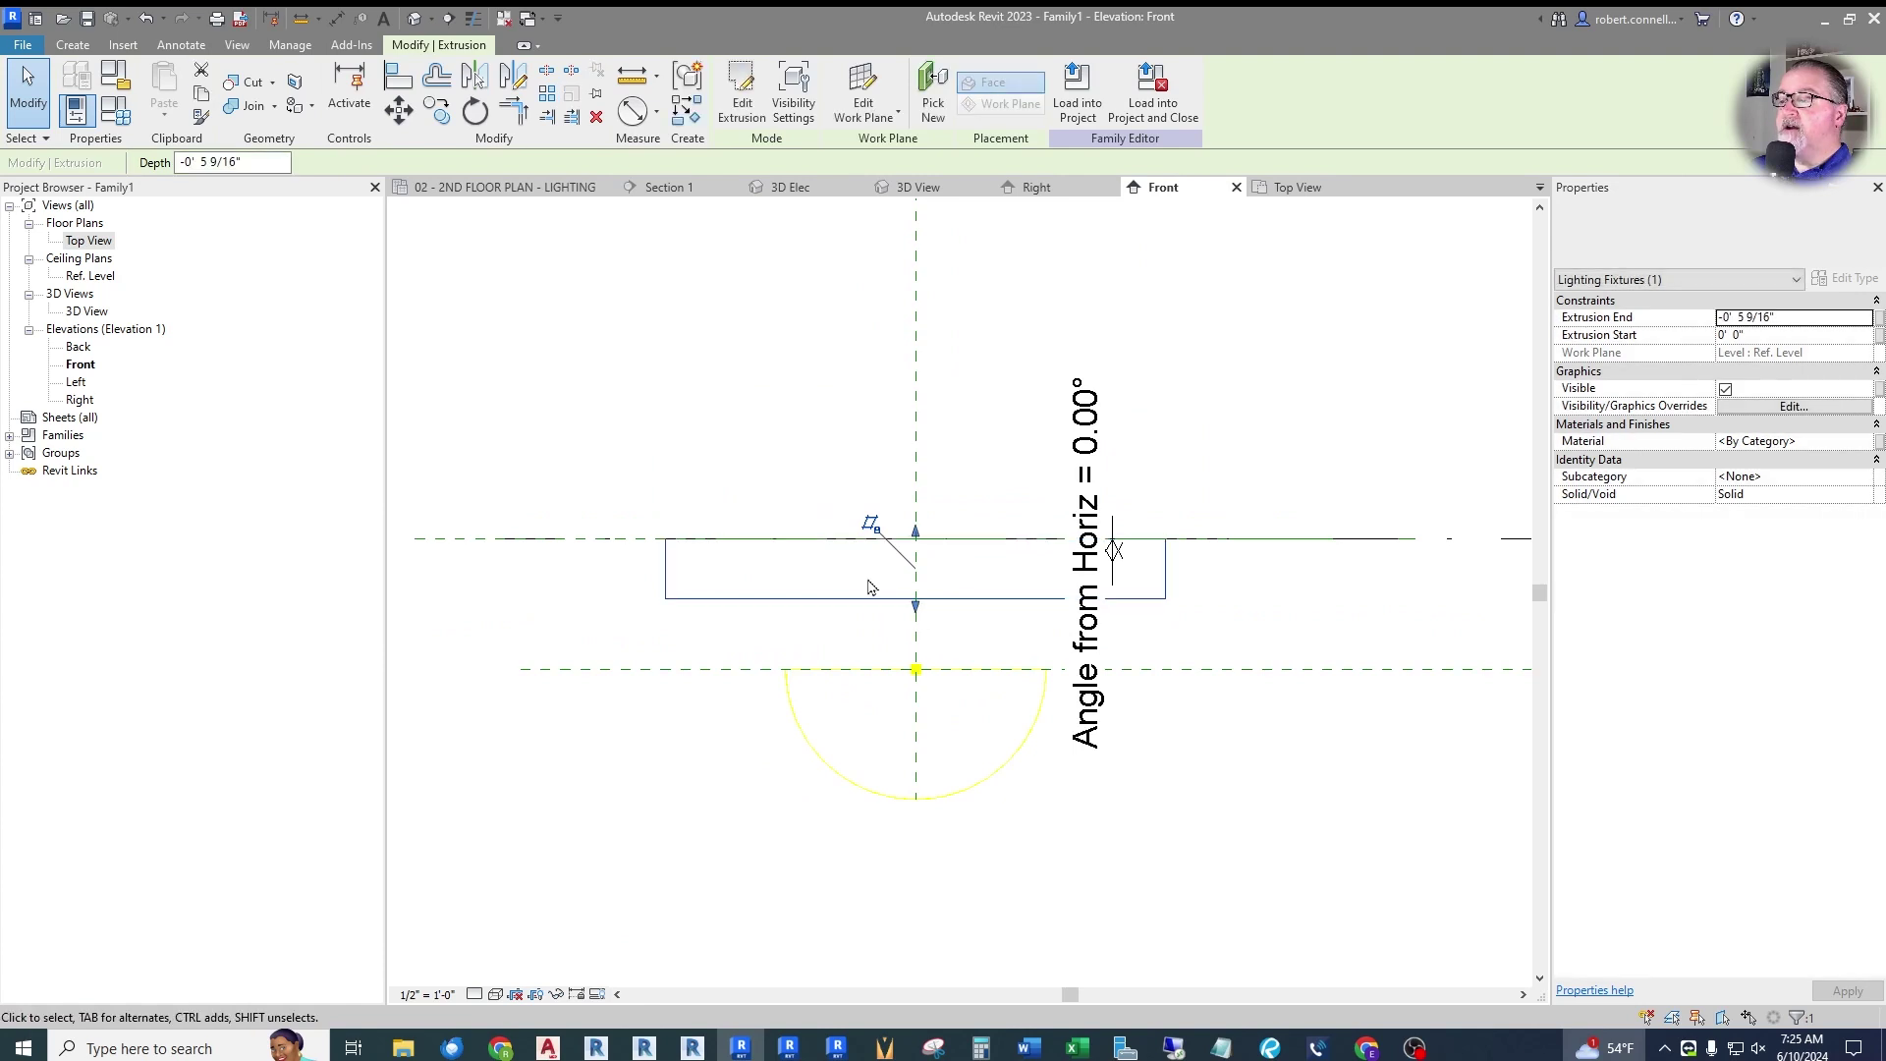
key("Escape")
Set the Angle from Horiz parameter to 15° in Family Types to test whether the extrusion tilts with the reference line.
scroll(746, 424, "down", 1)
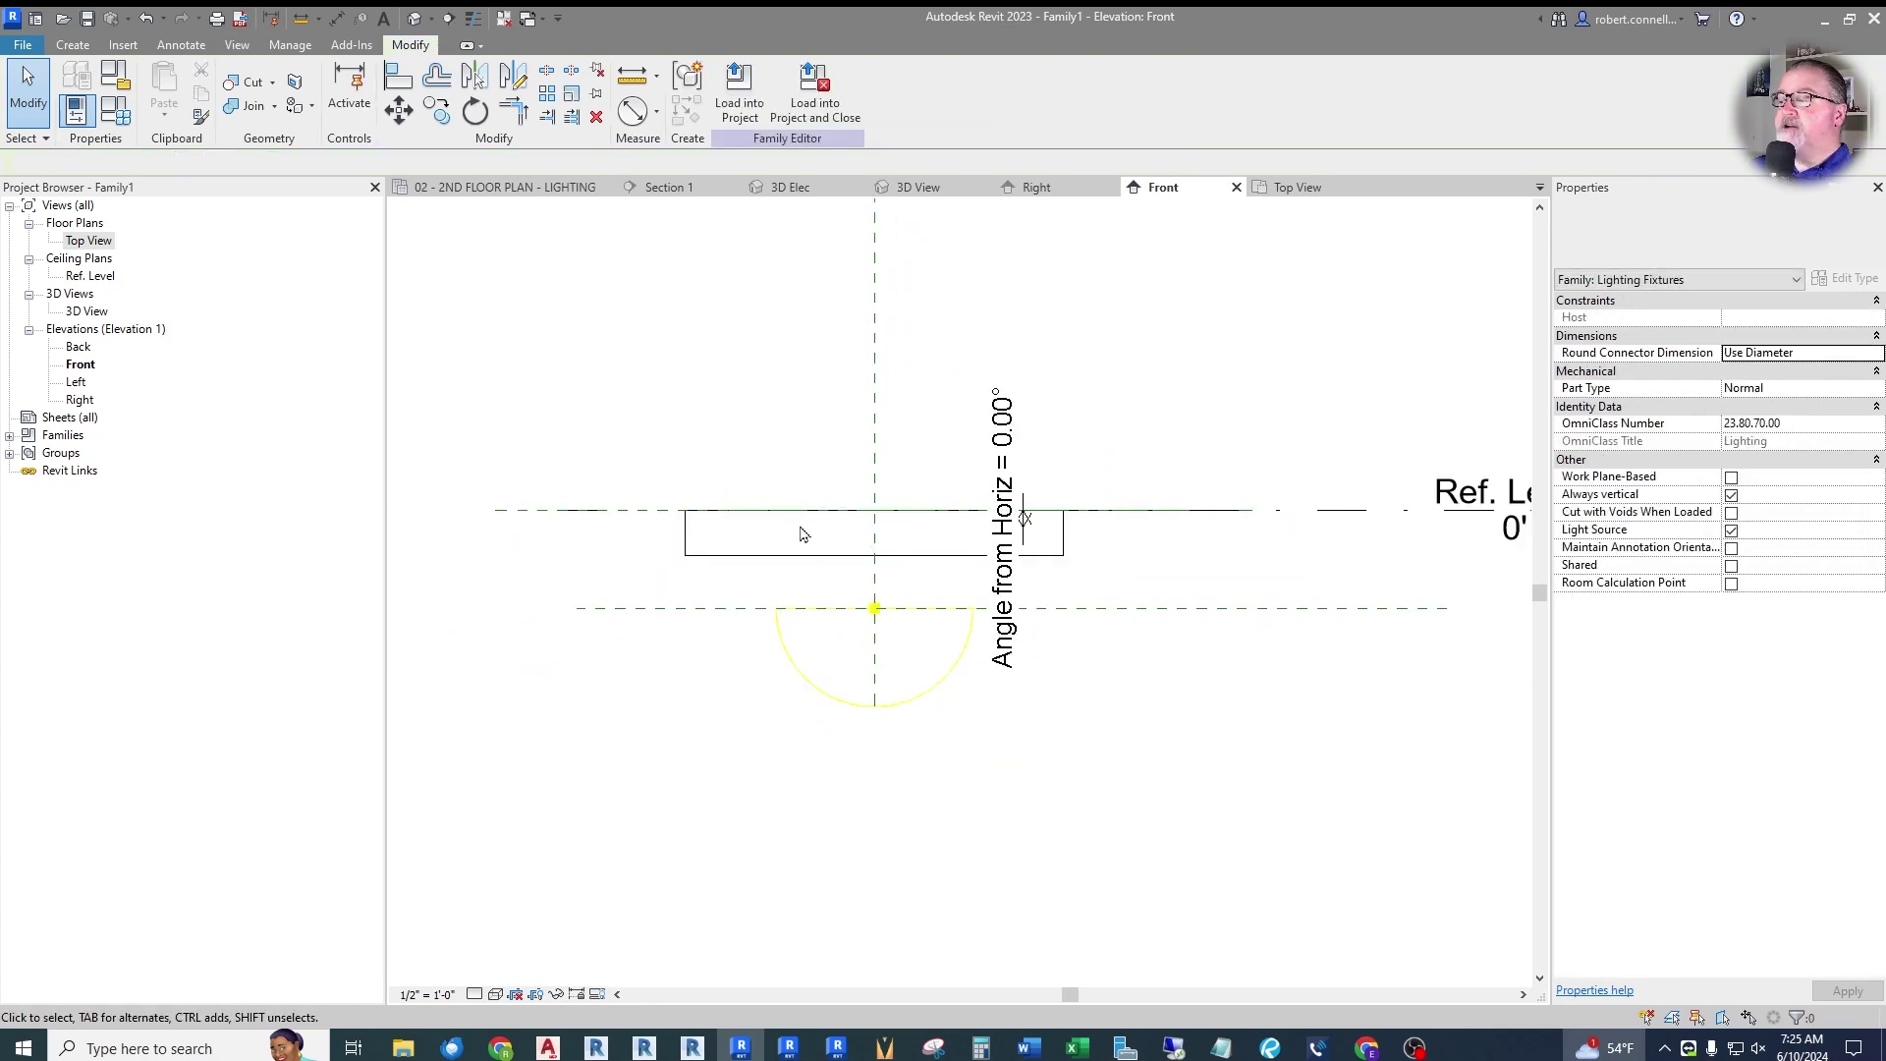
scroll(855, 619, "up", 2)
scroll(854, 619, "down", 2)
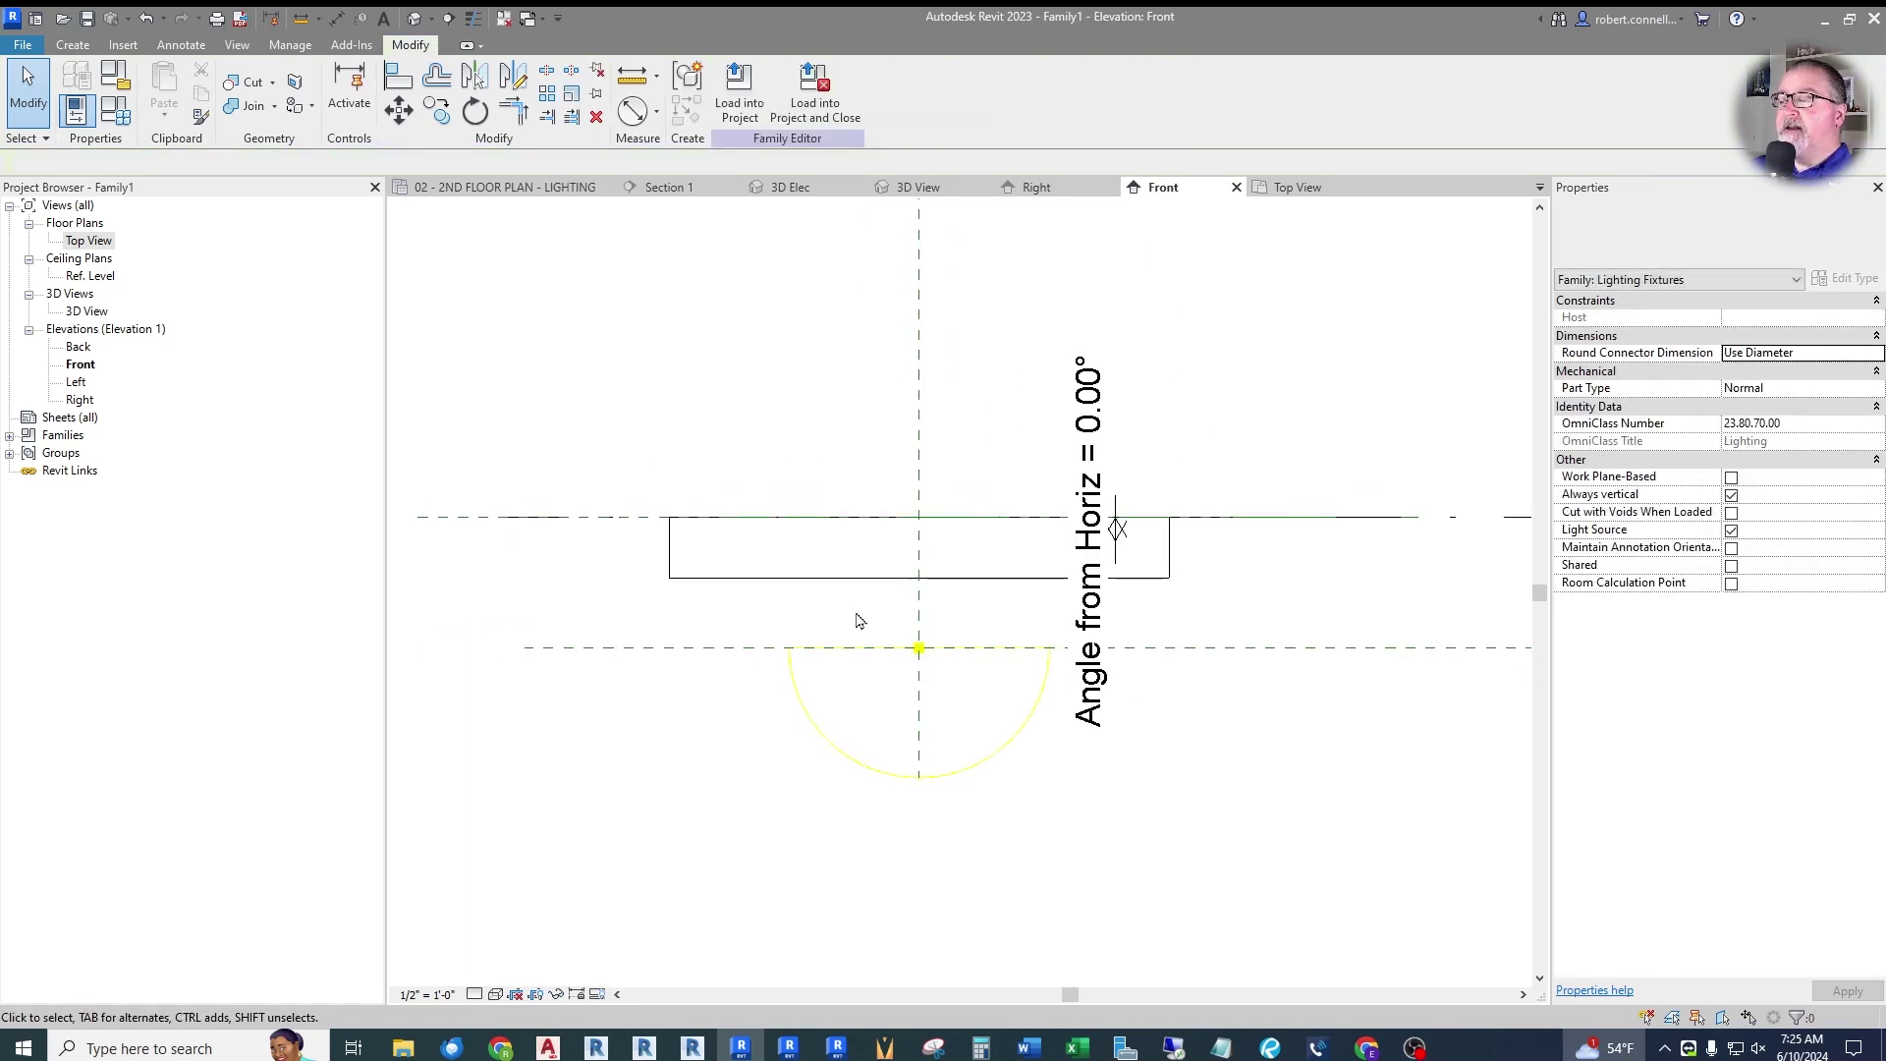
scroll(842, 524, "up", 1)
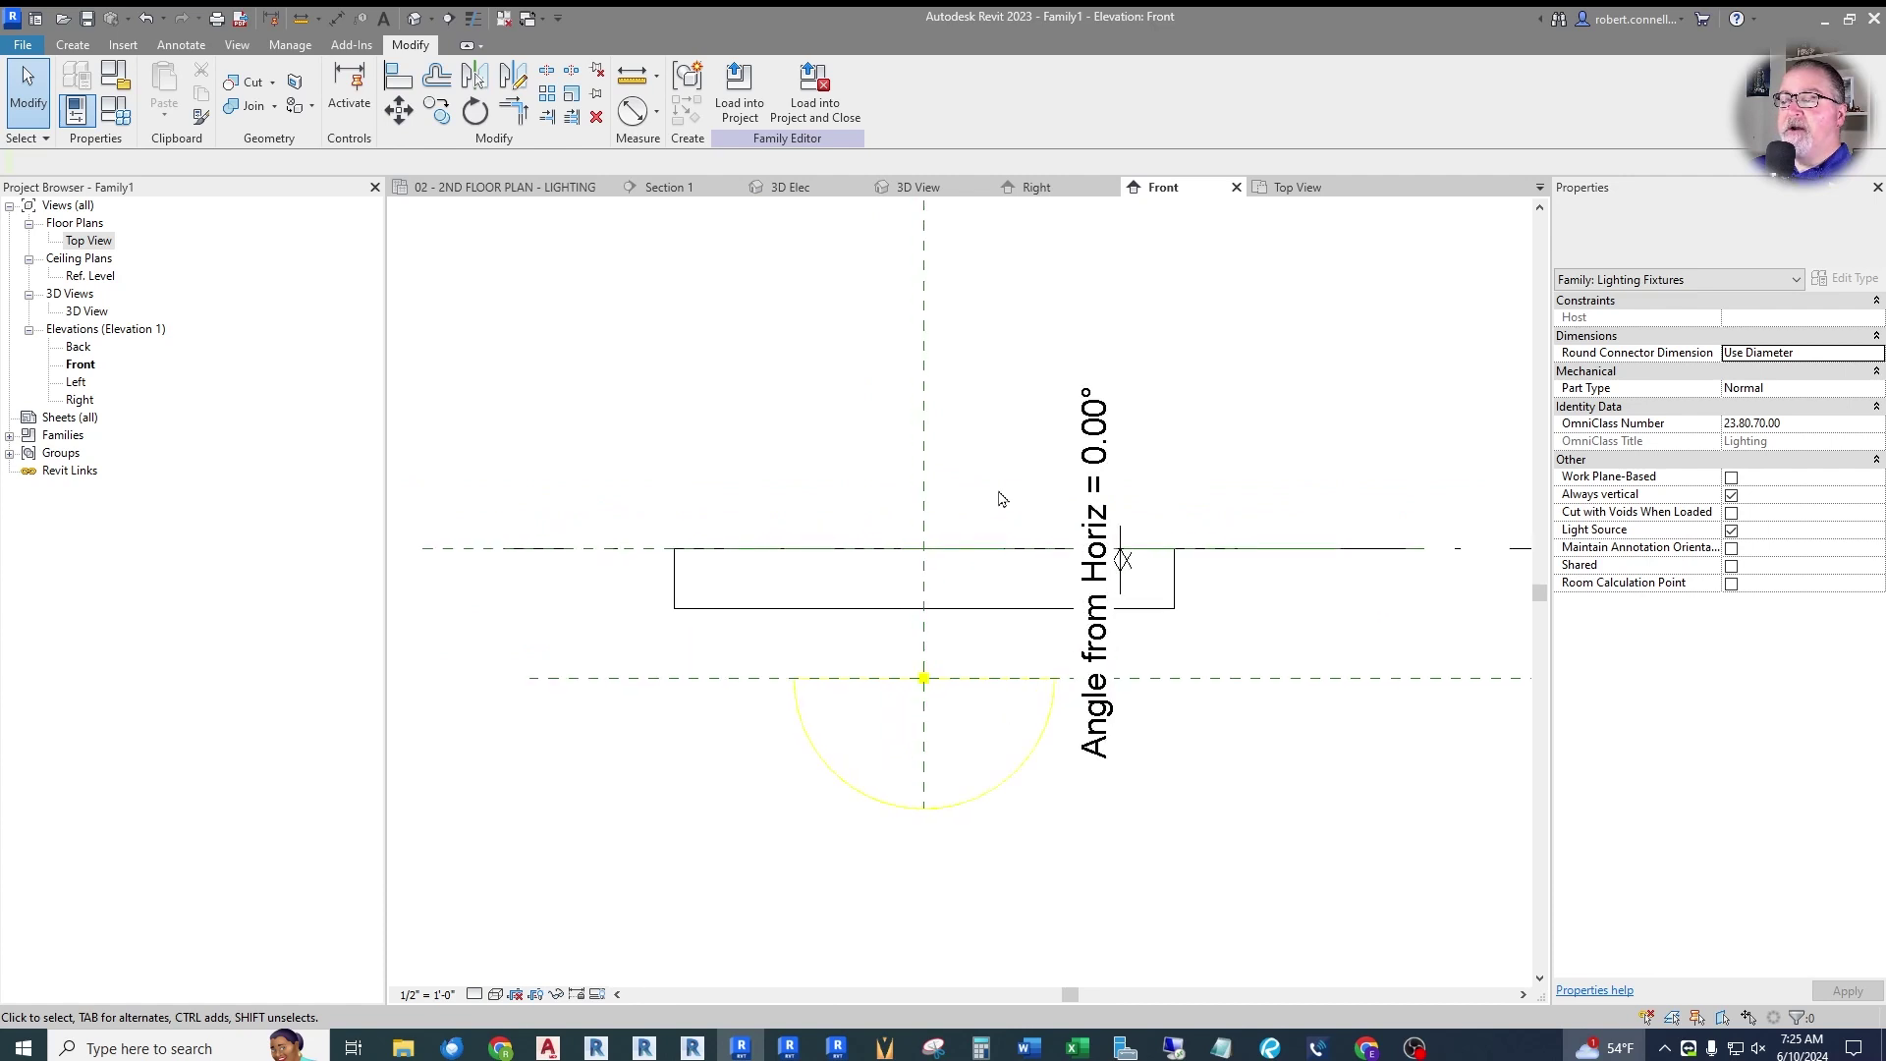
left_click(115, 110)
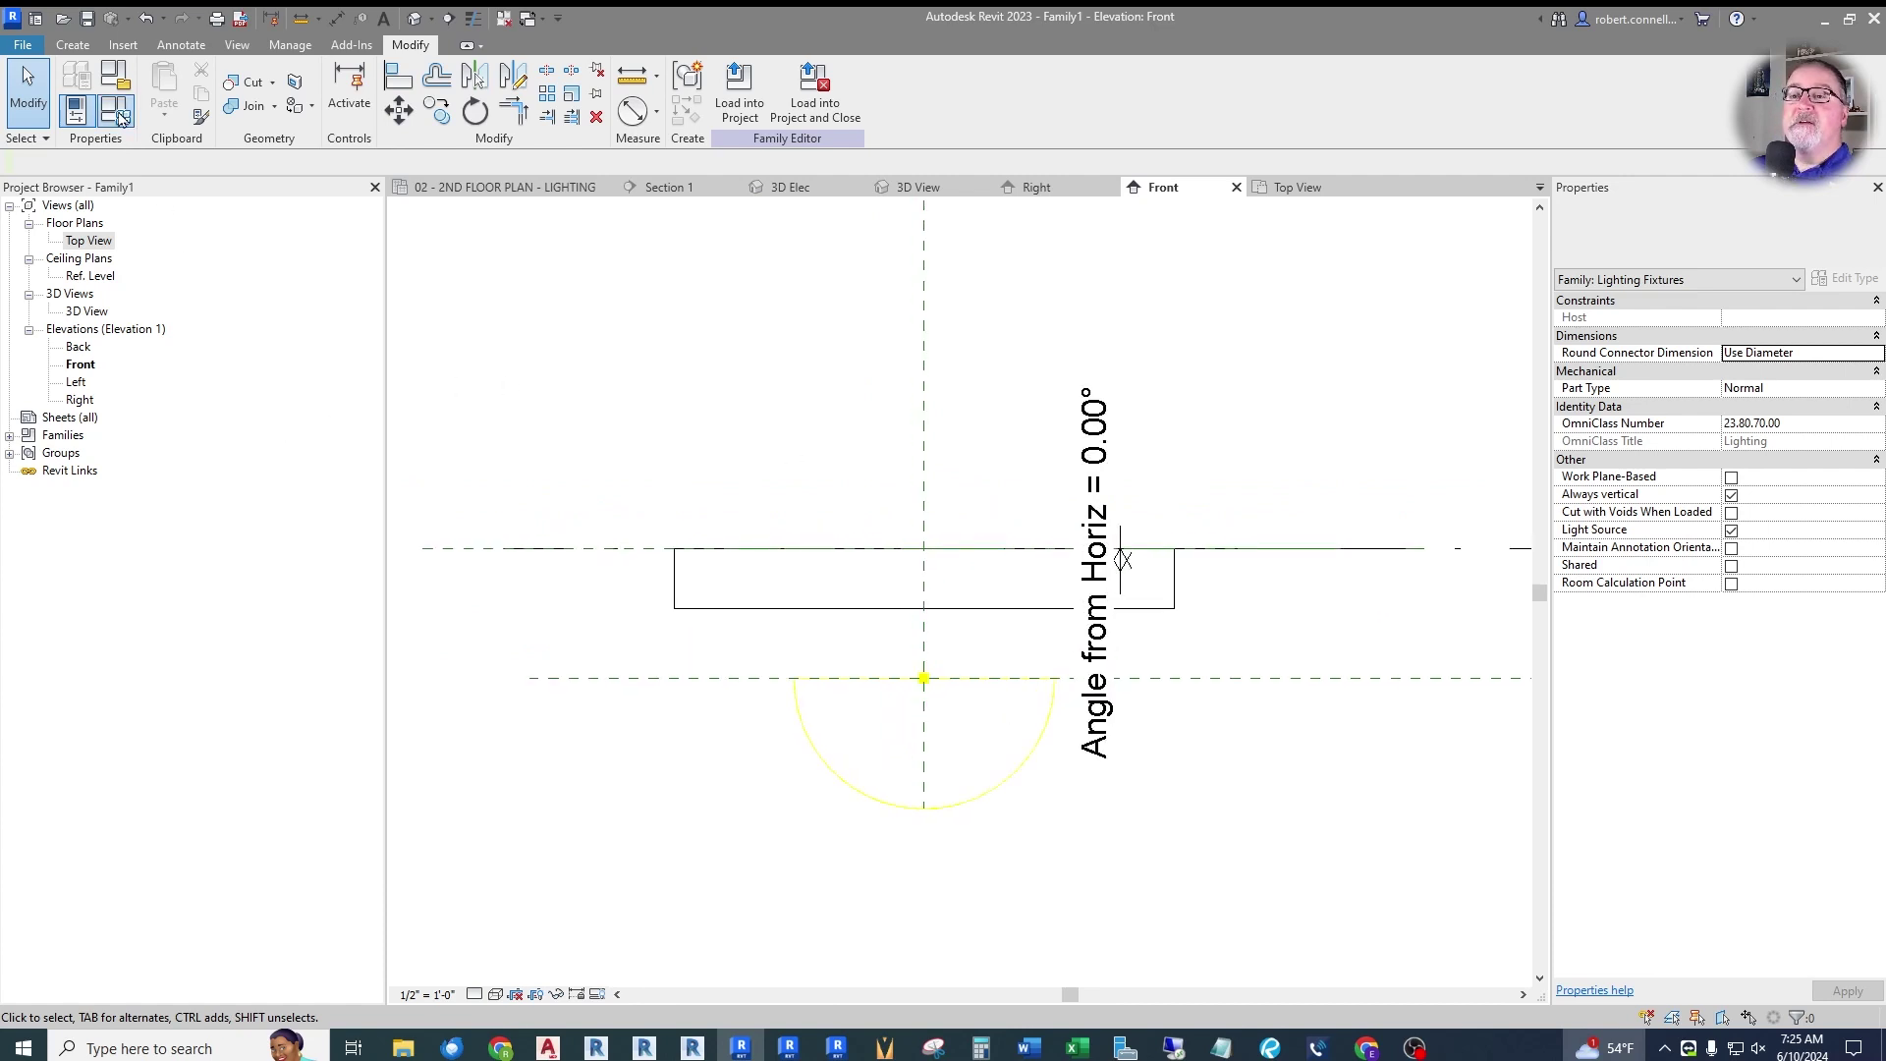
left_click(941, 592)
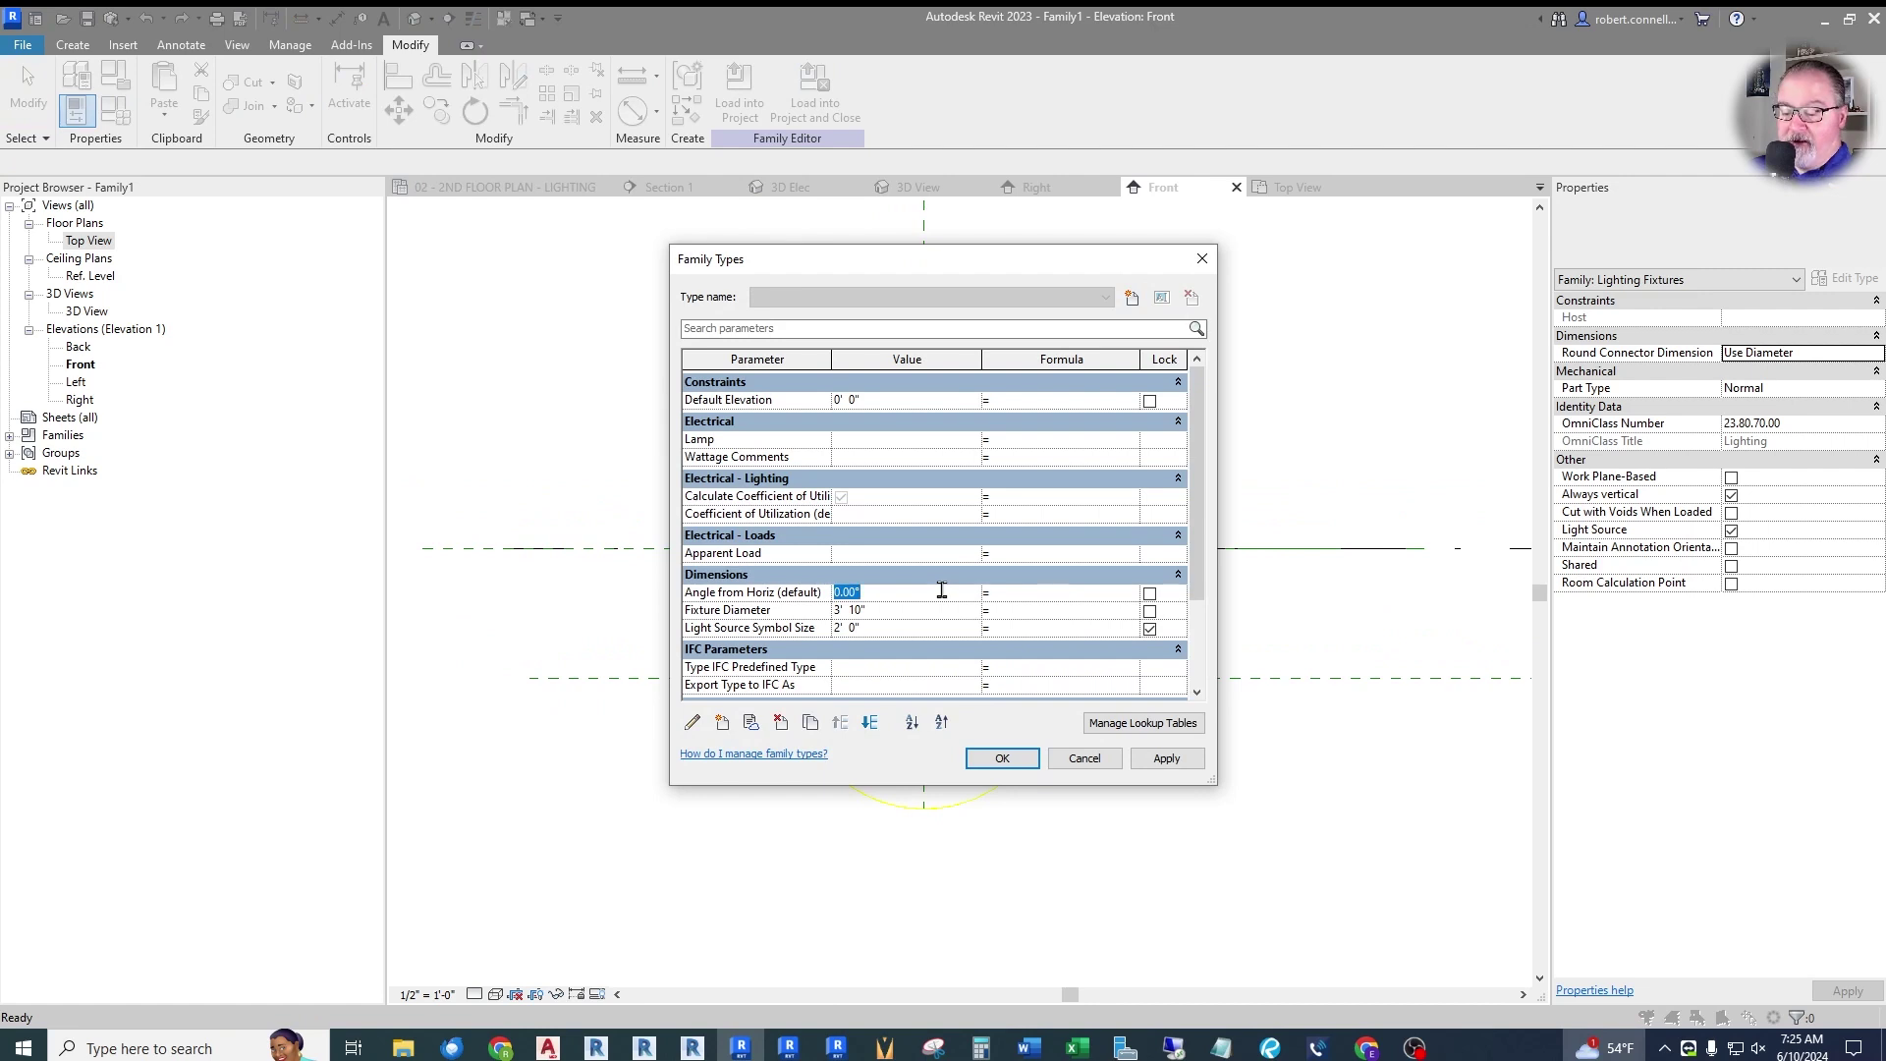
type("15")
key("Tab")
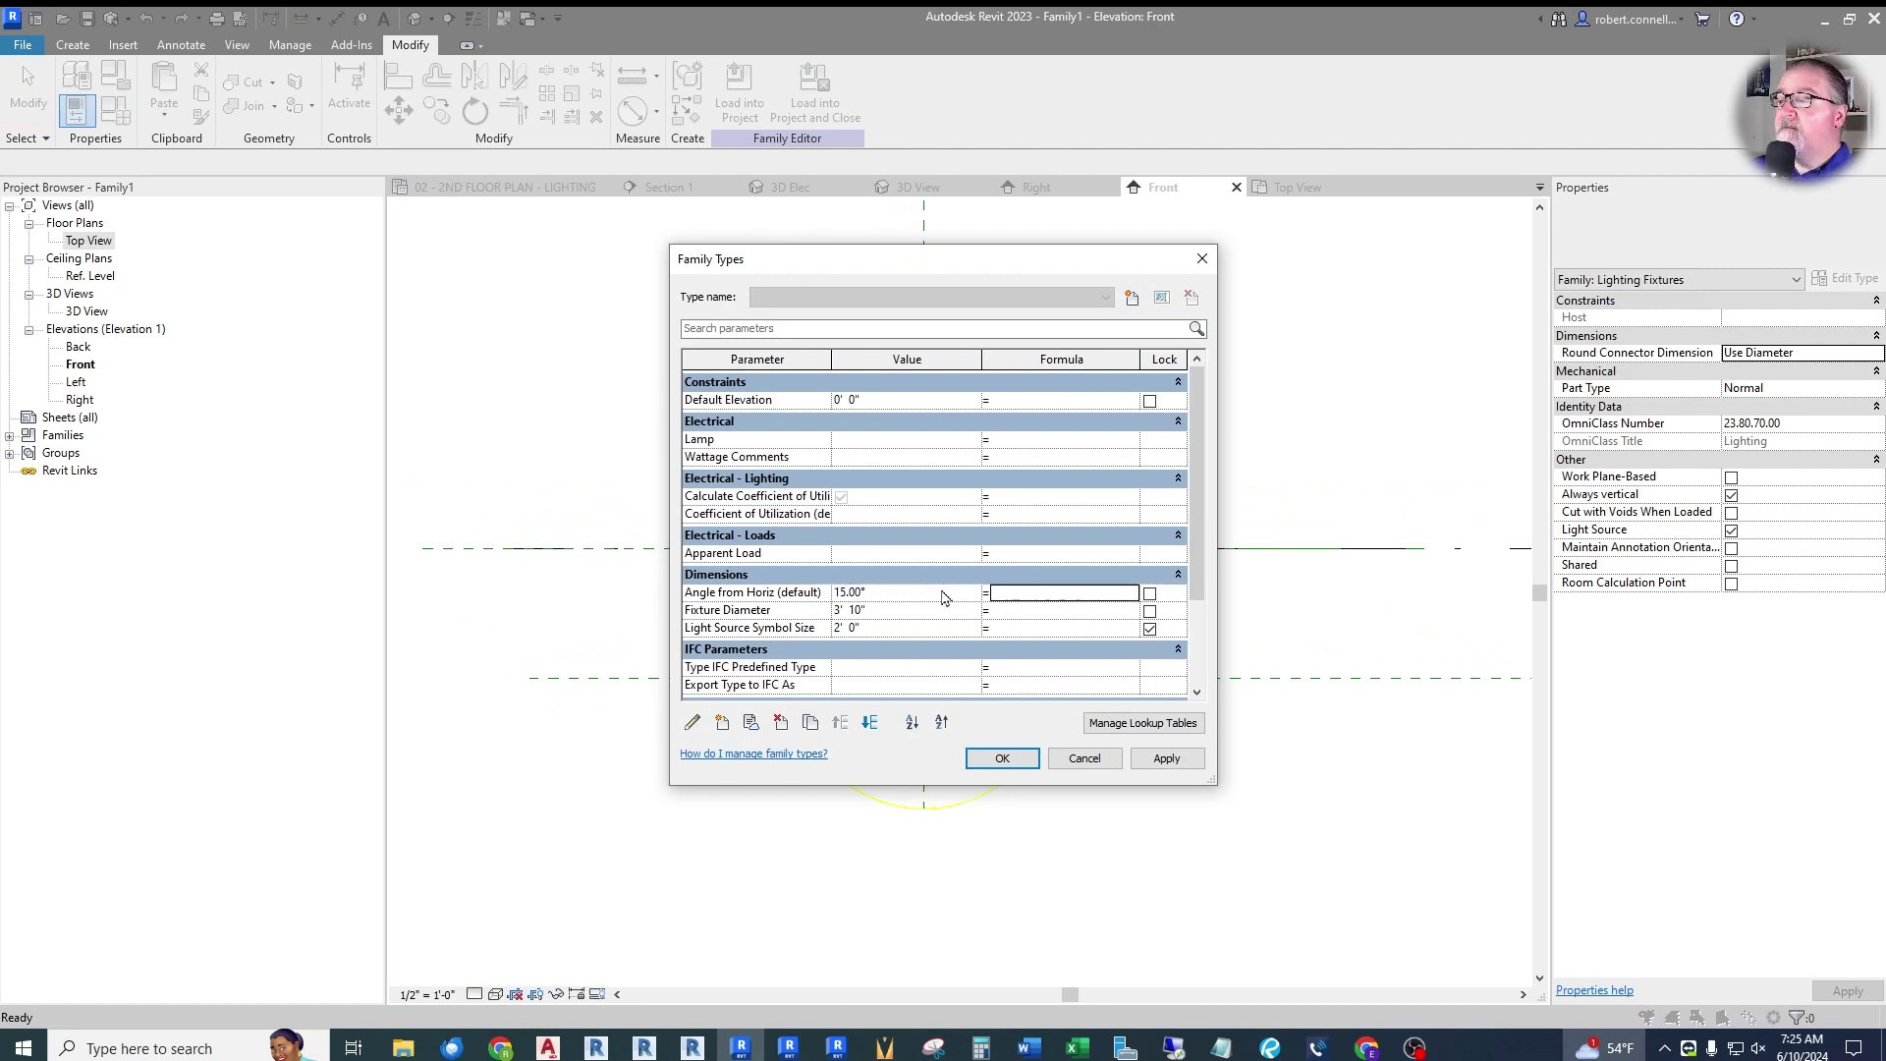
left_click(1004, 748)
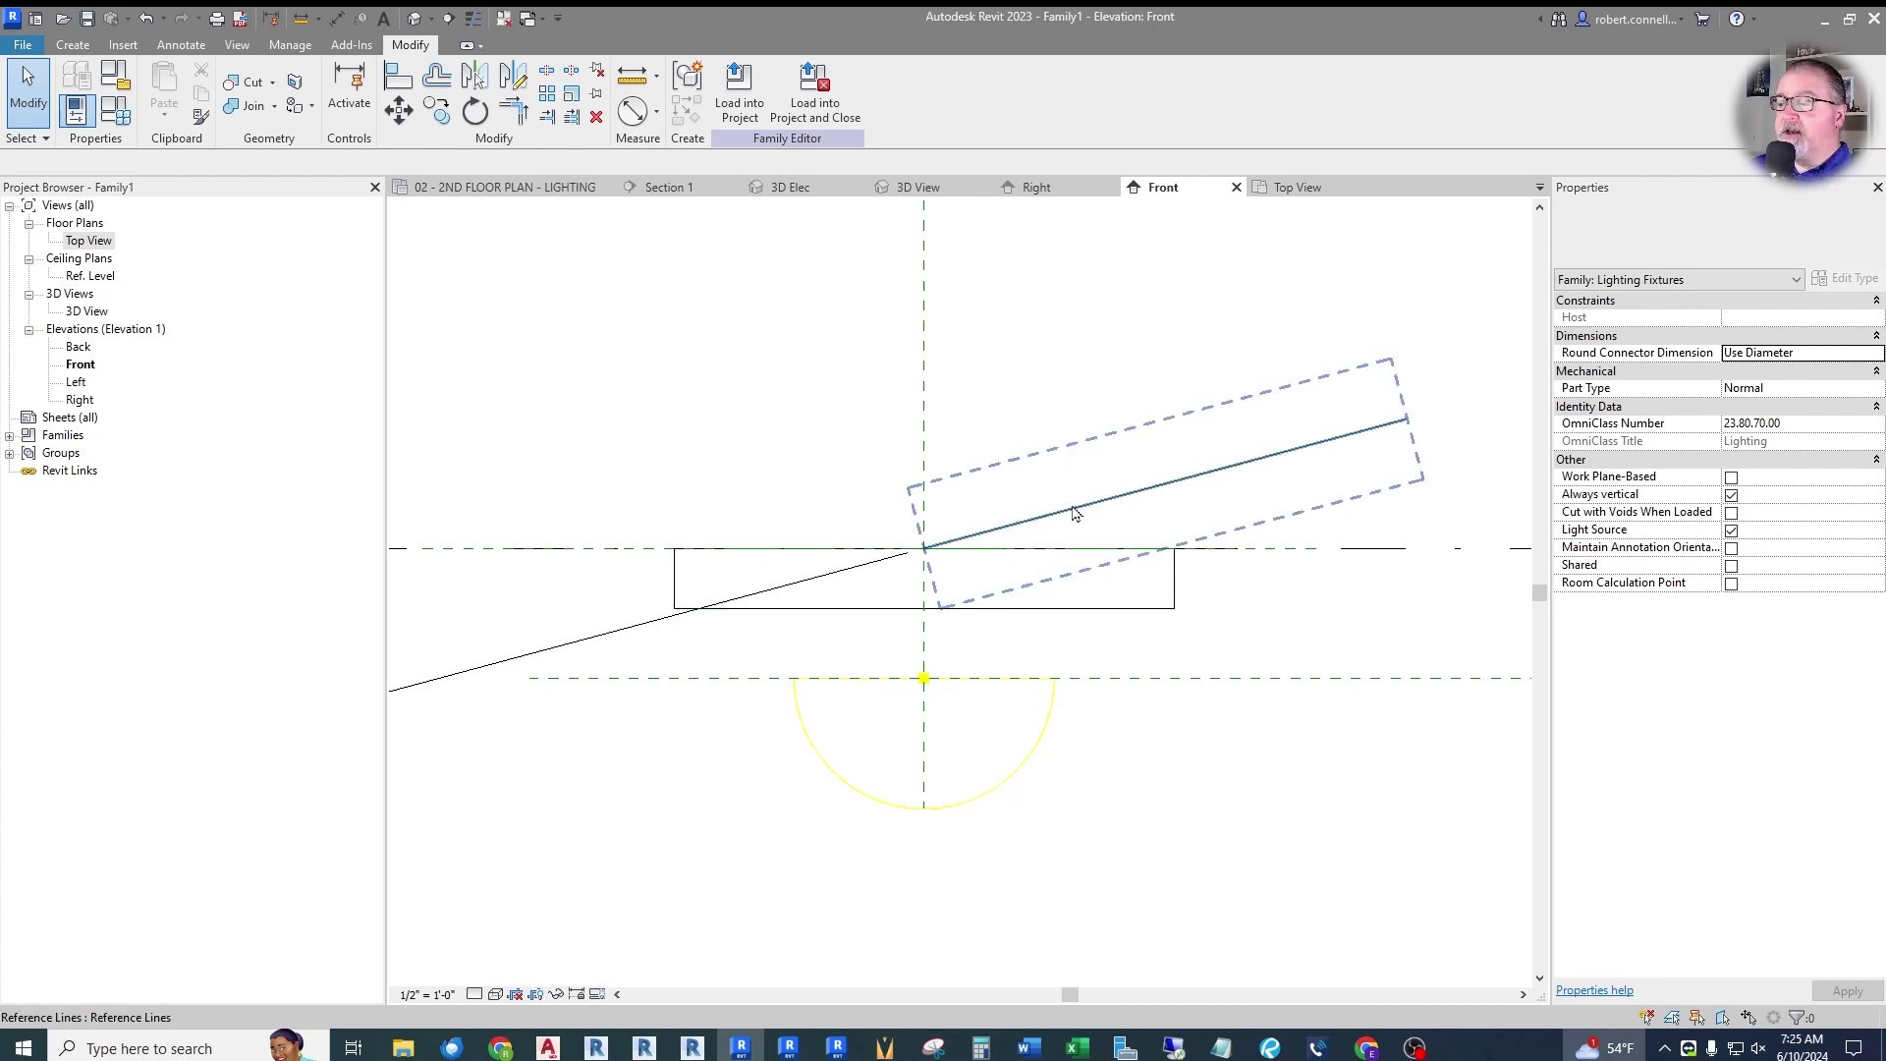
In the Top View, delete the extrusion and the outer reference circle with its diameter dimension.
left_click(1299, 188)
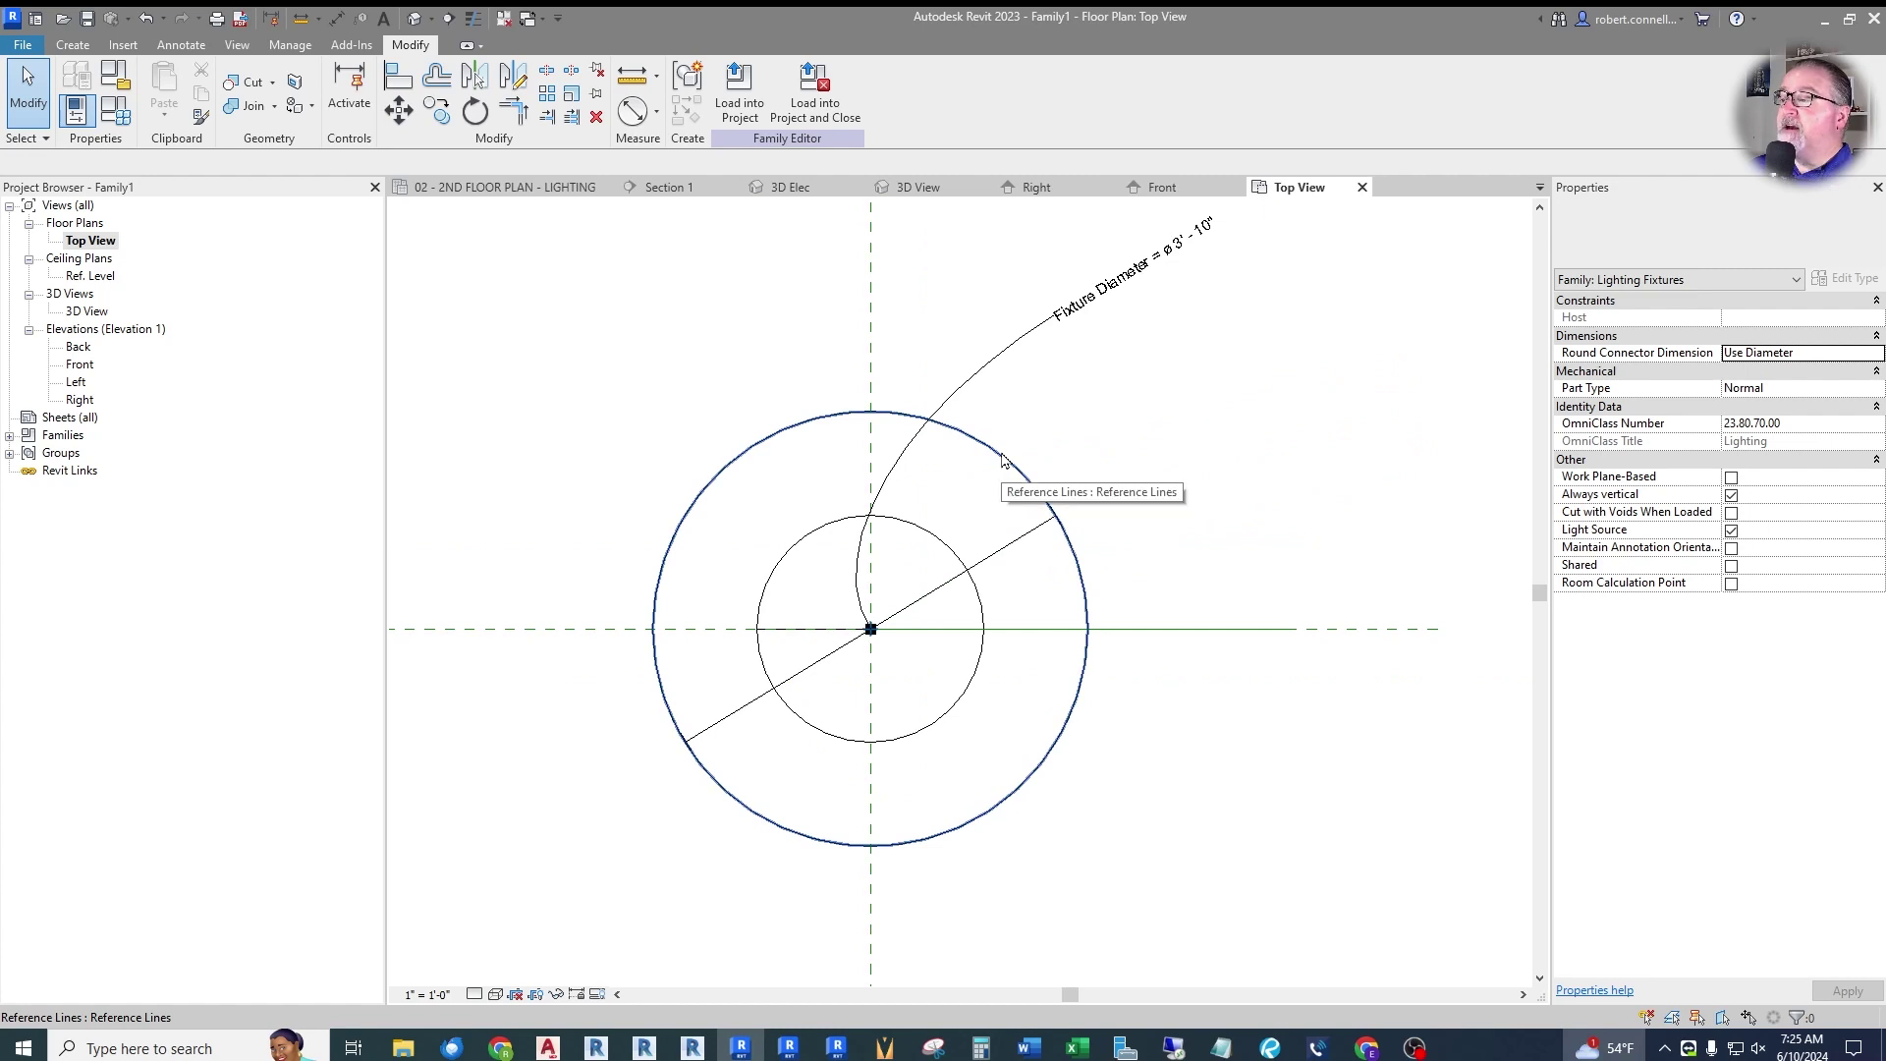
left_click(1003, 460)
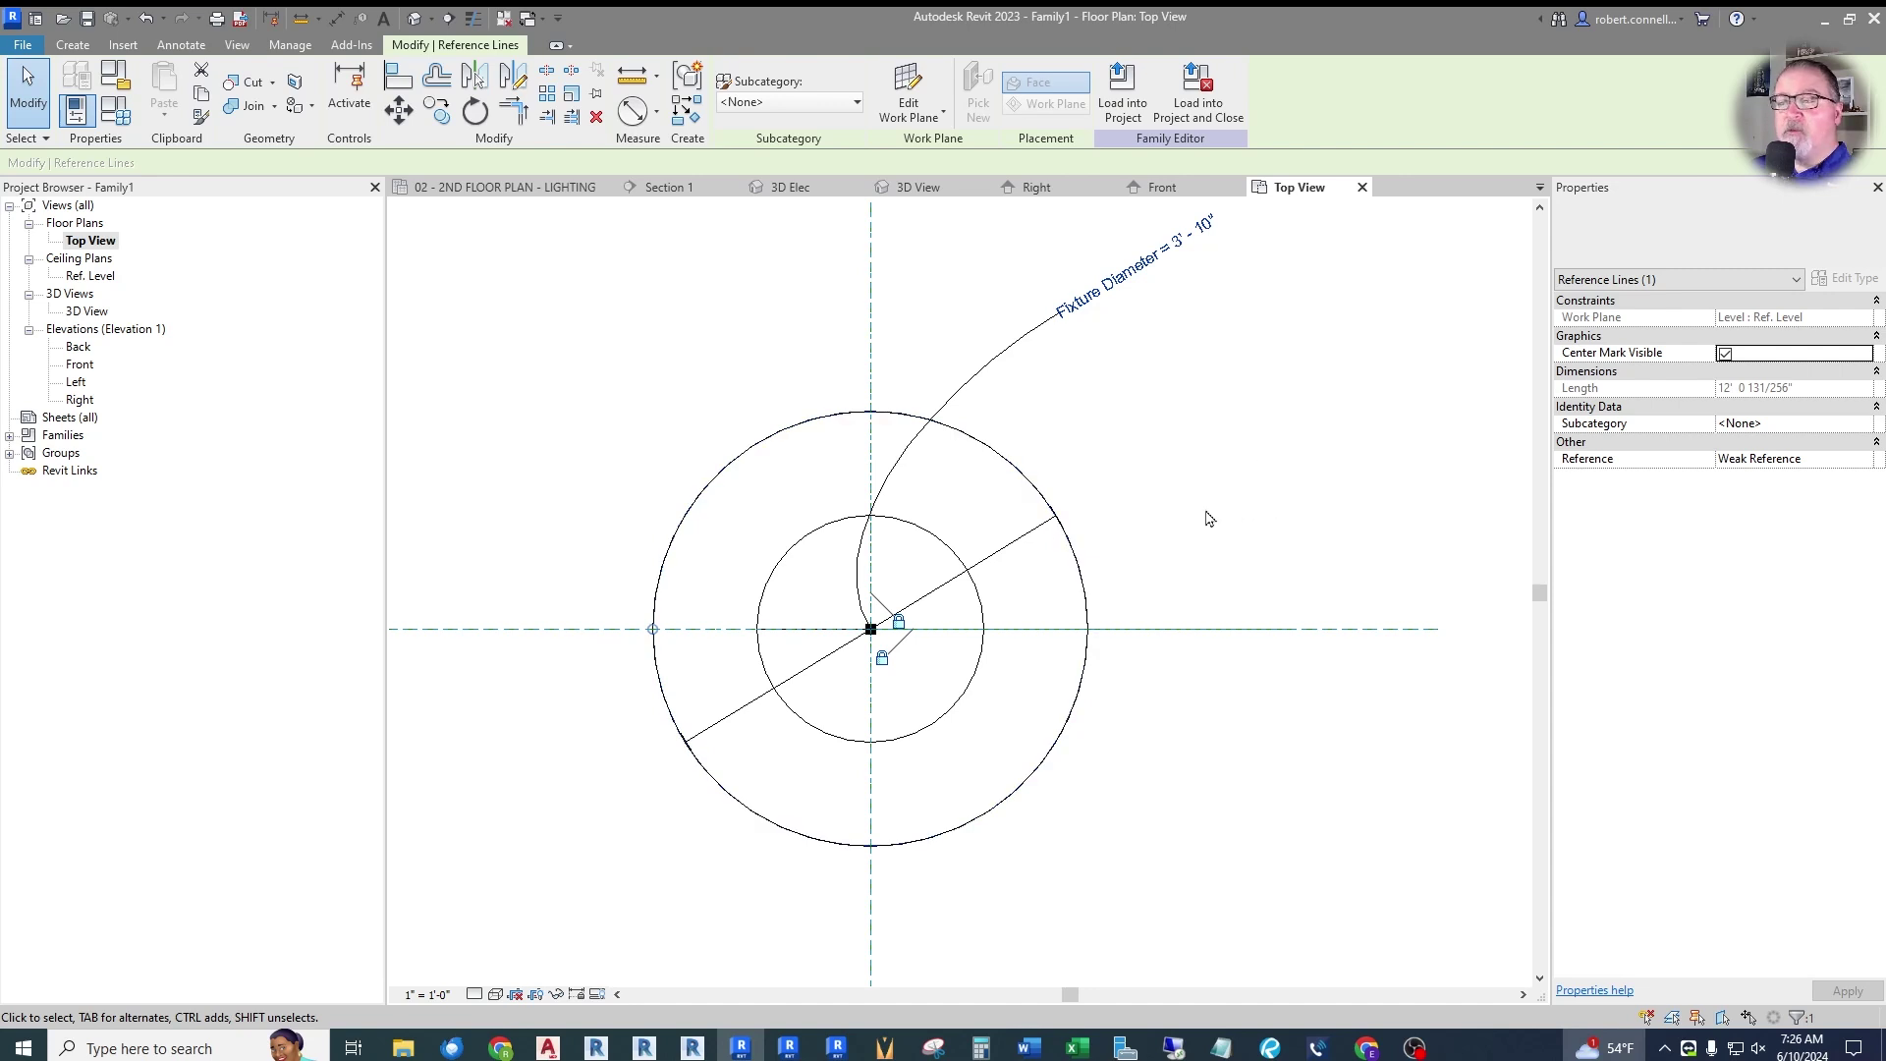
left_click(1096, 461)
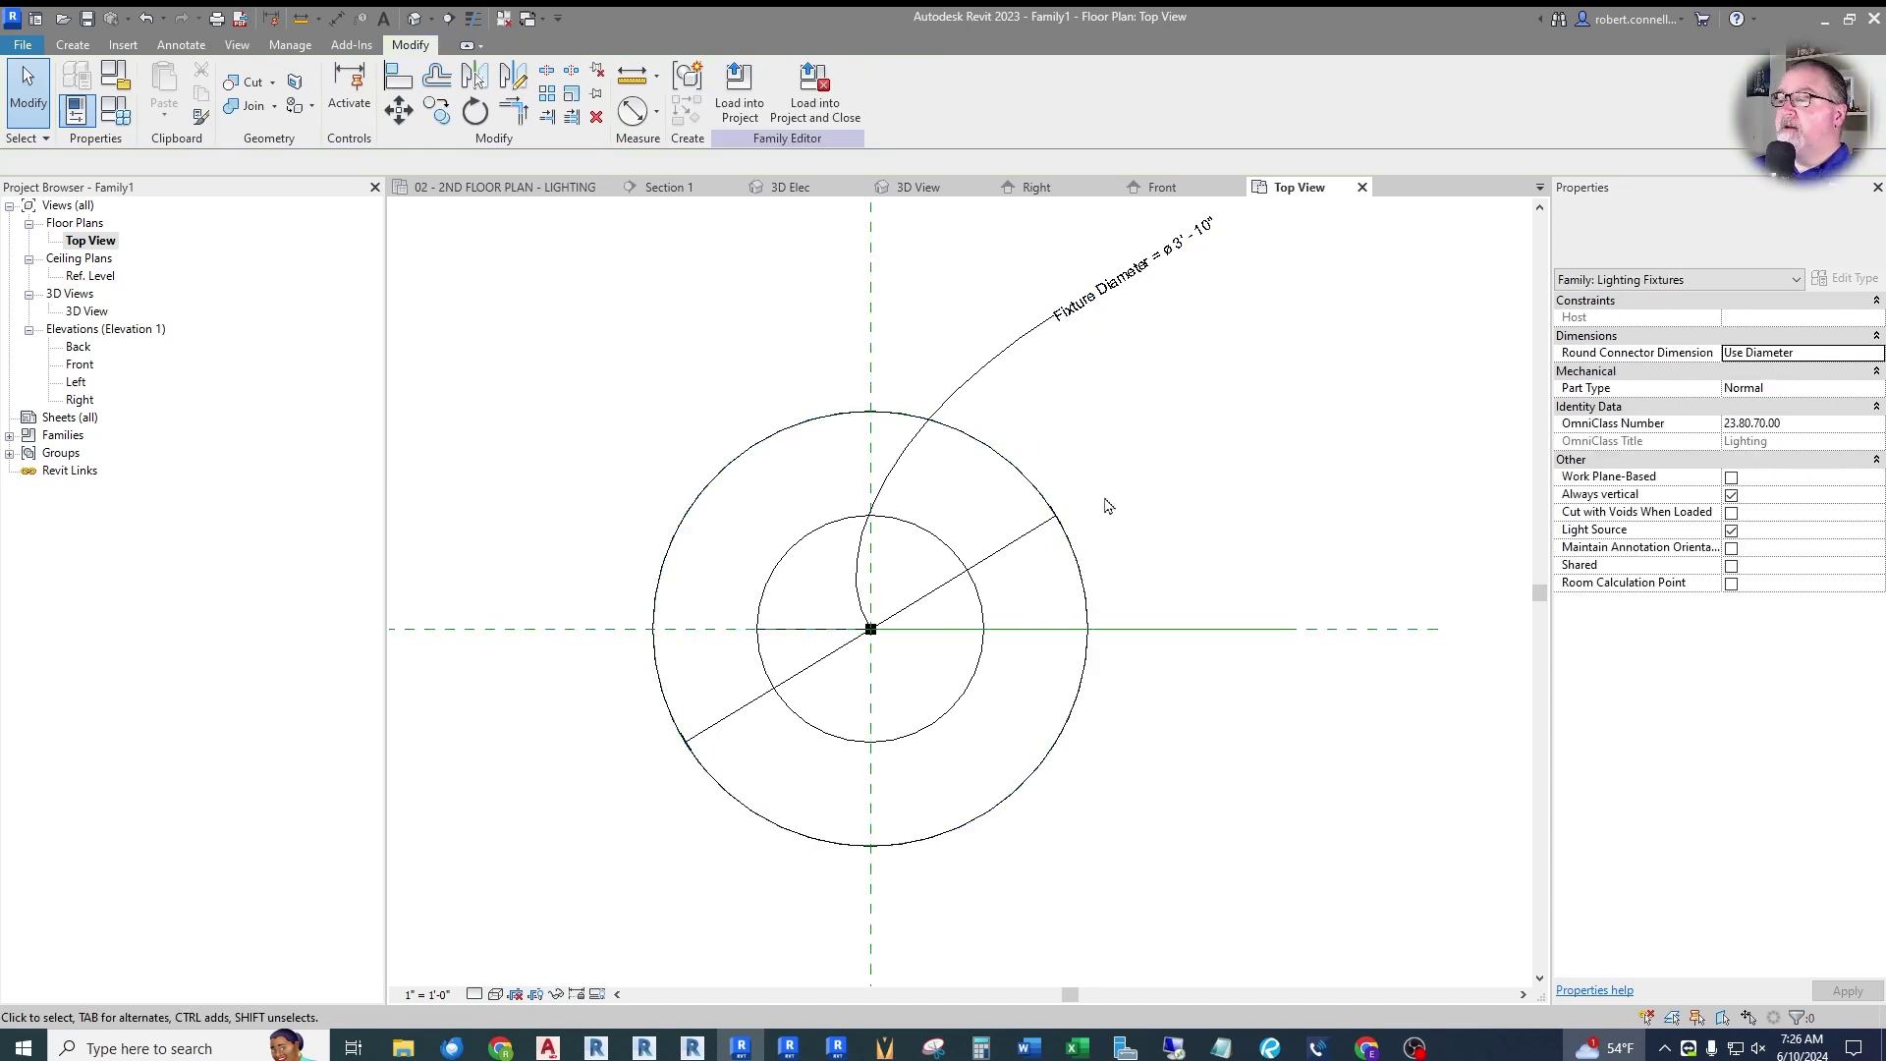
left_click(996, 464)
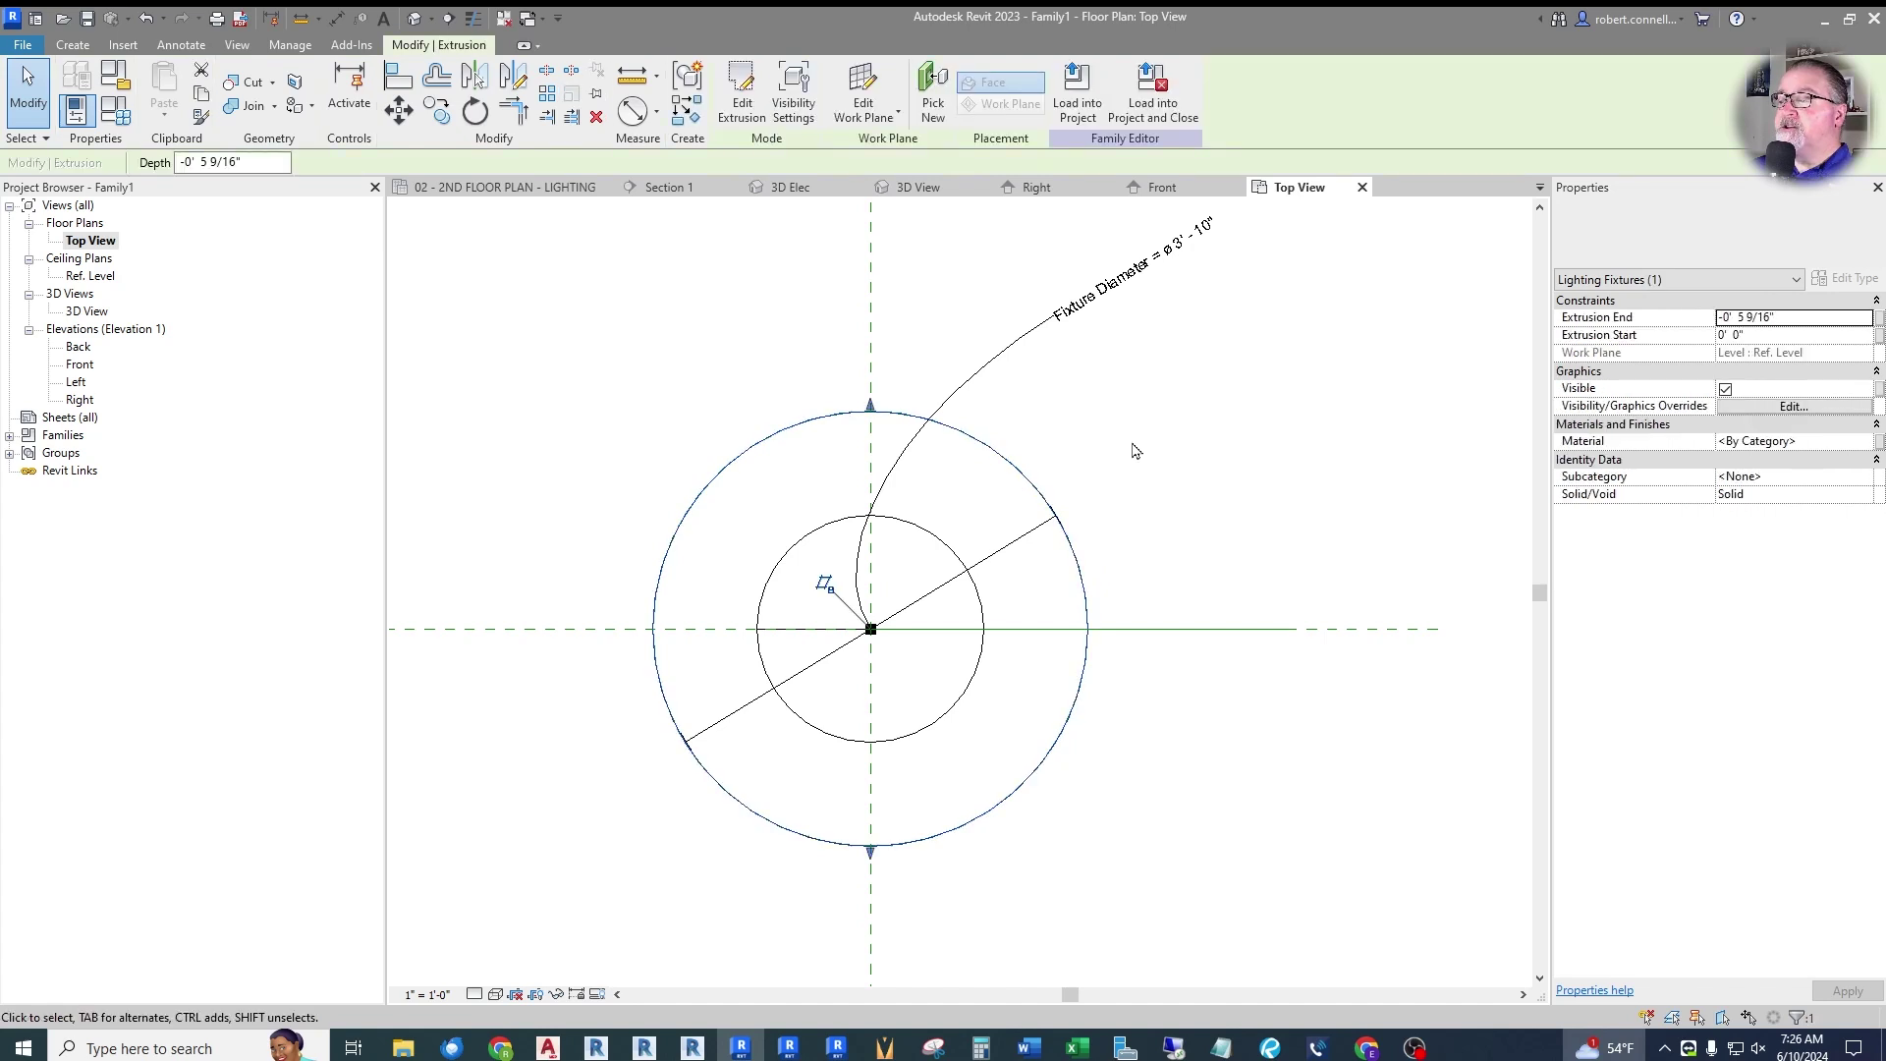
left_click(1135, 450)
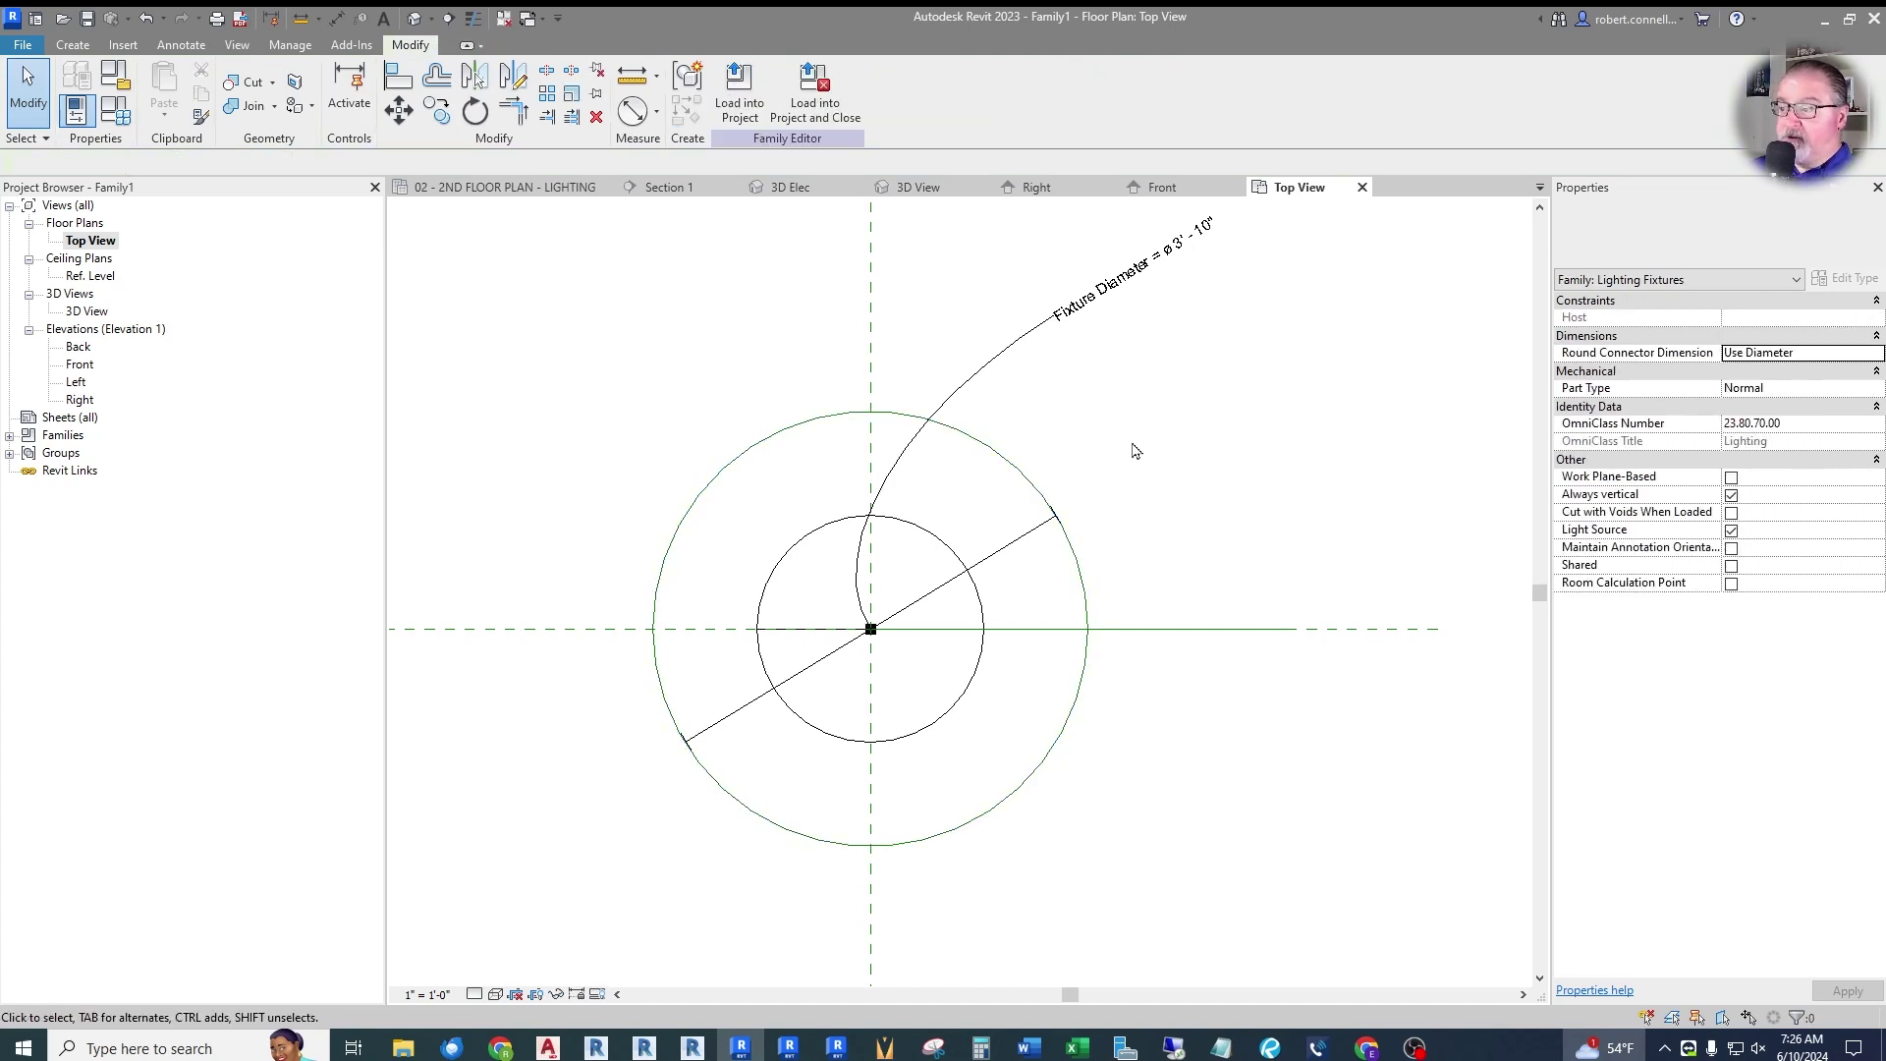
left_click(973, 447)
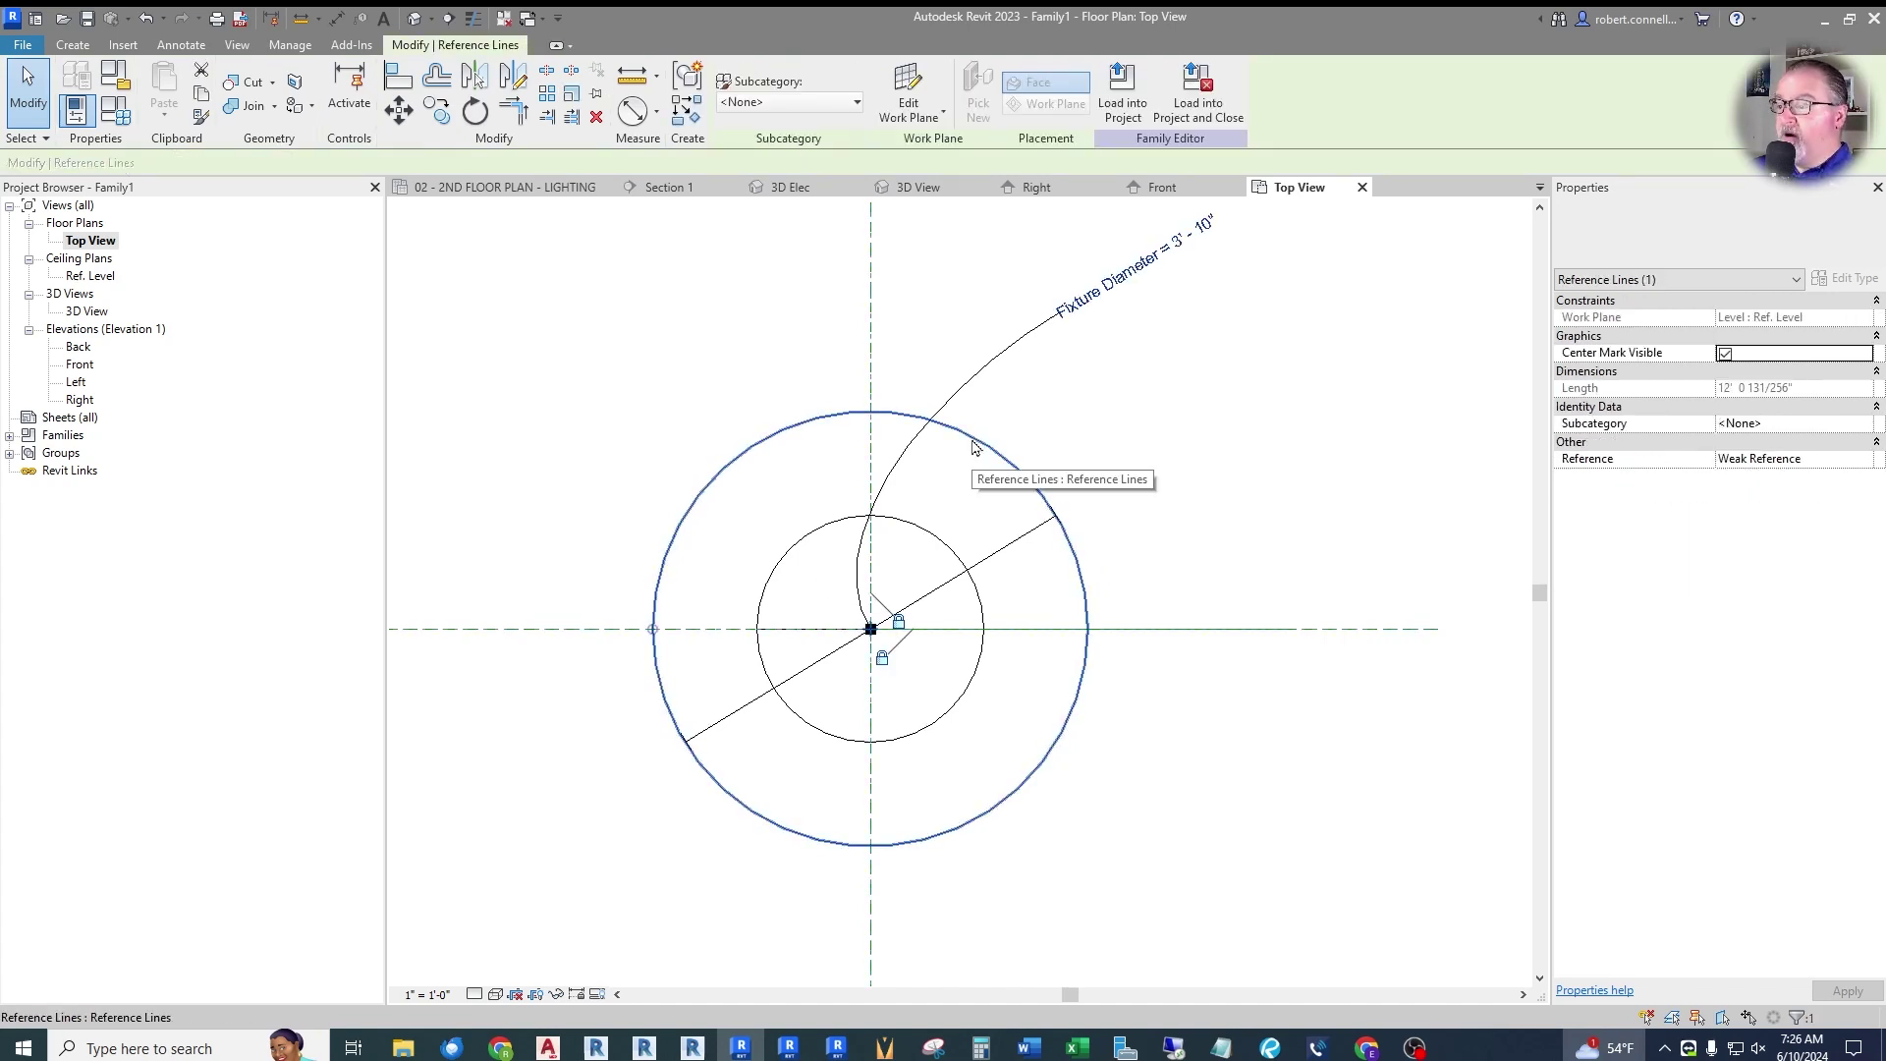
key("Delete")
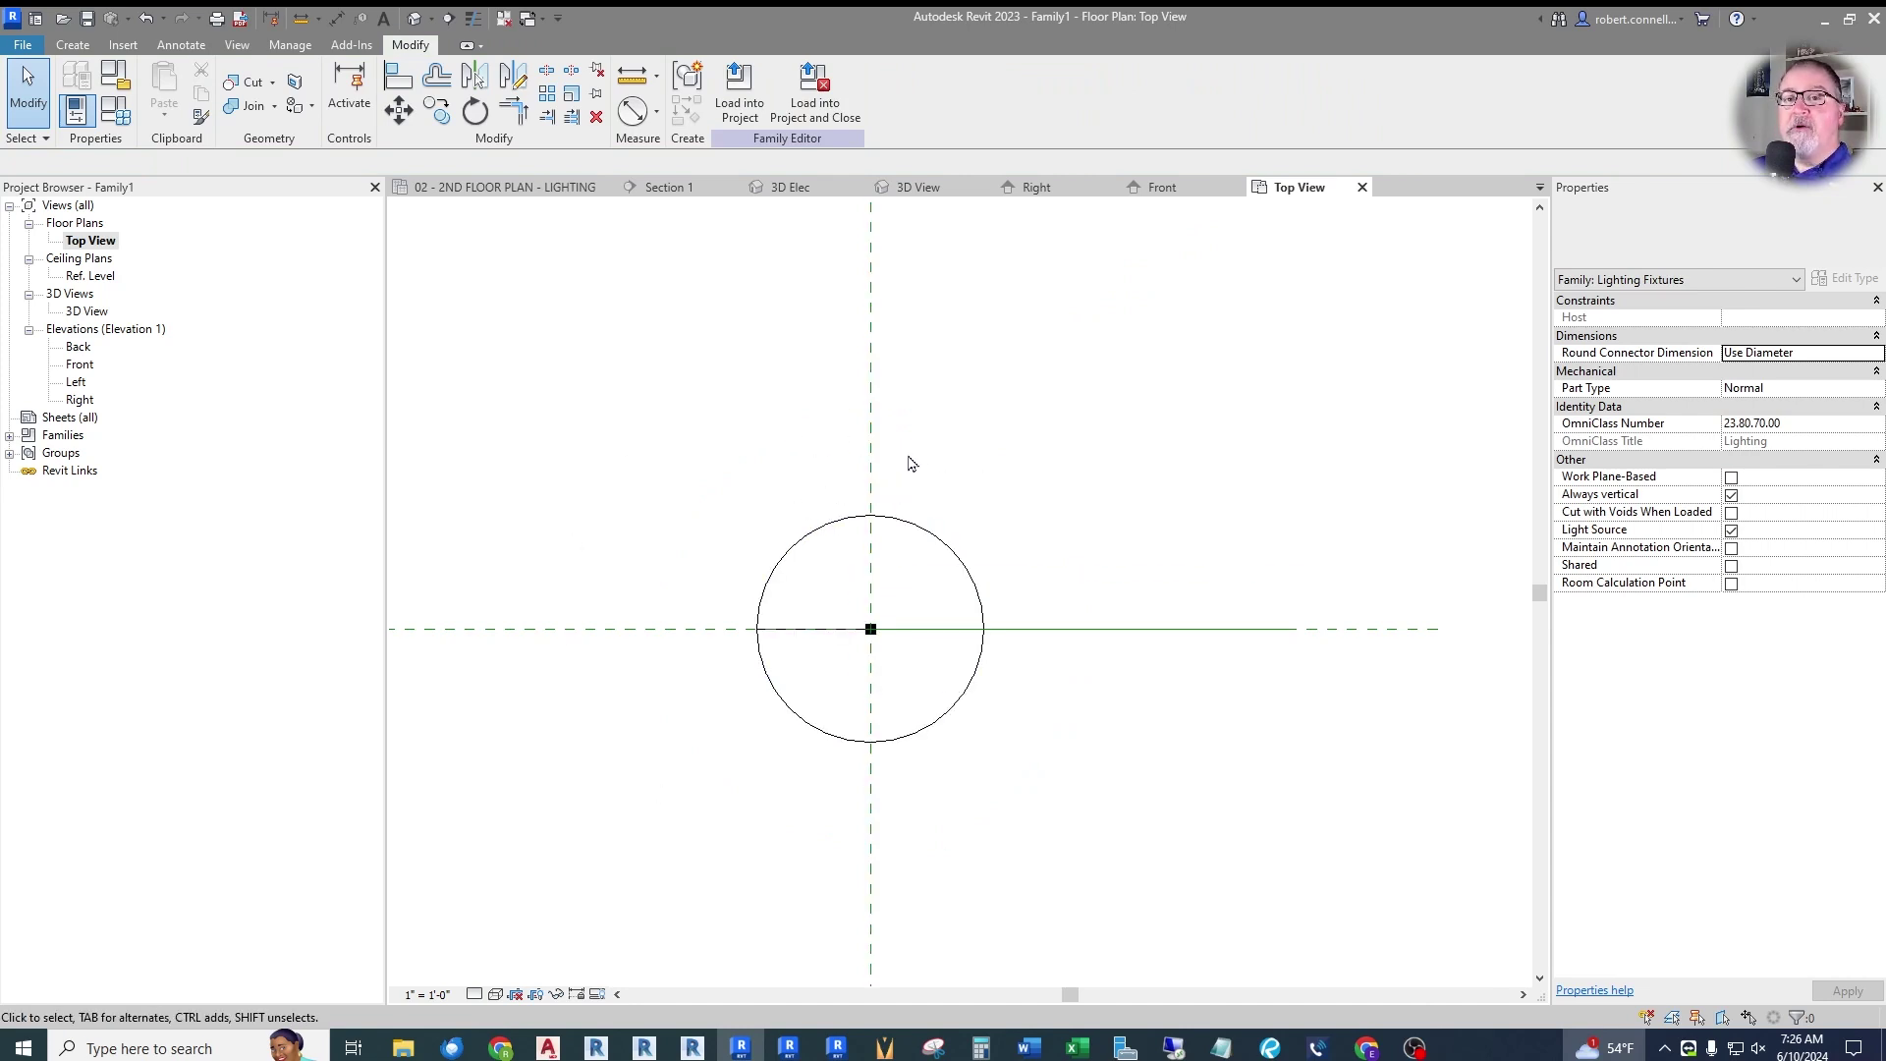
Set the work plane by picking the plane of the angled reference line.
key("r")
key("l")
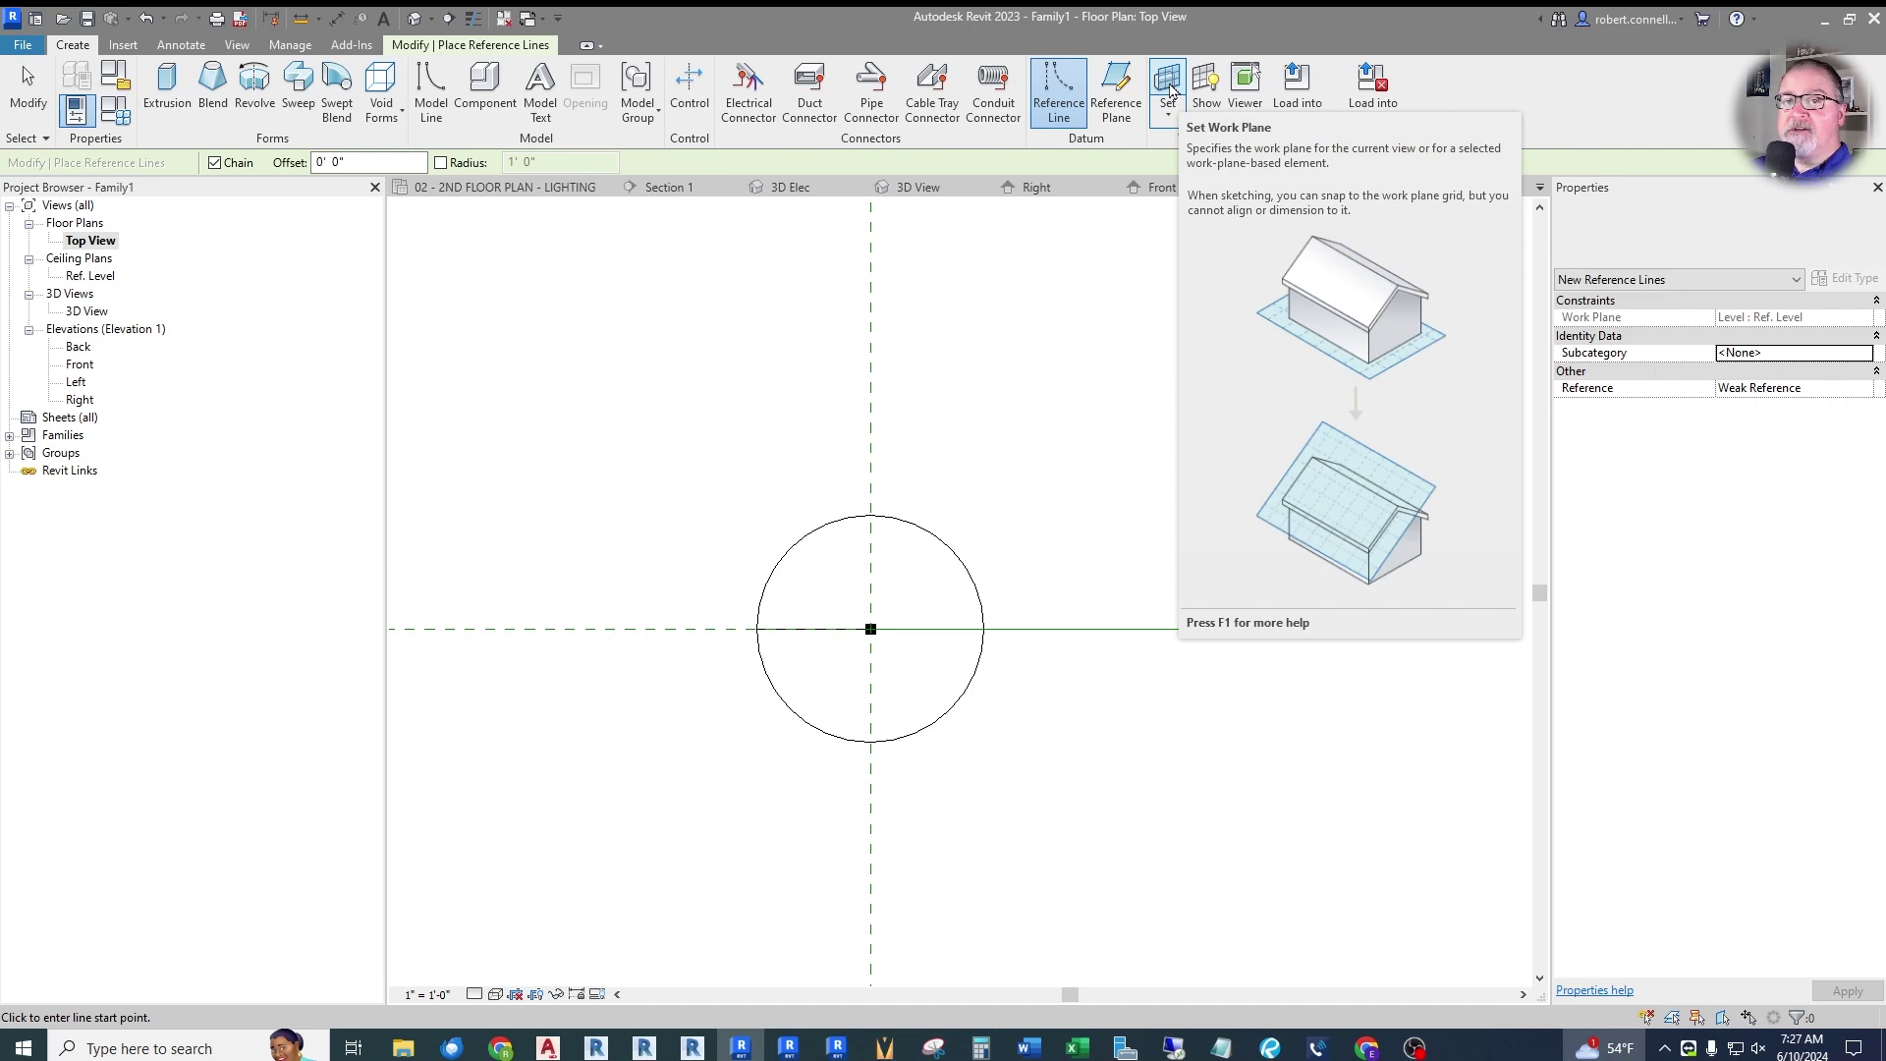
left_click(1168, 86)
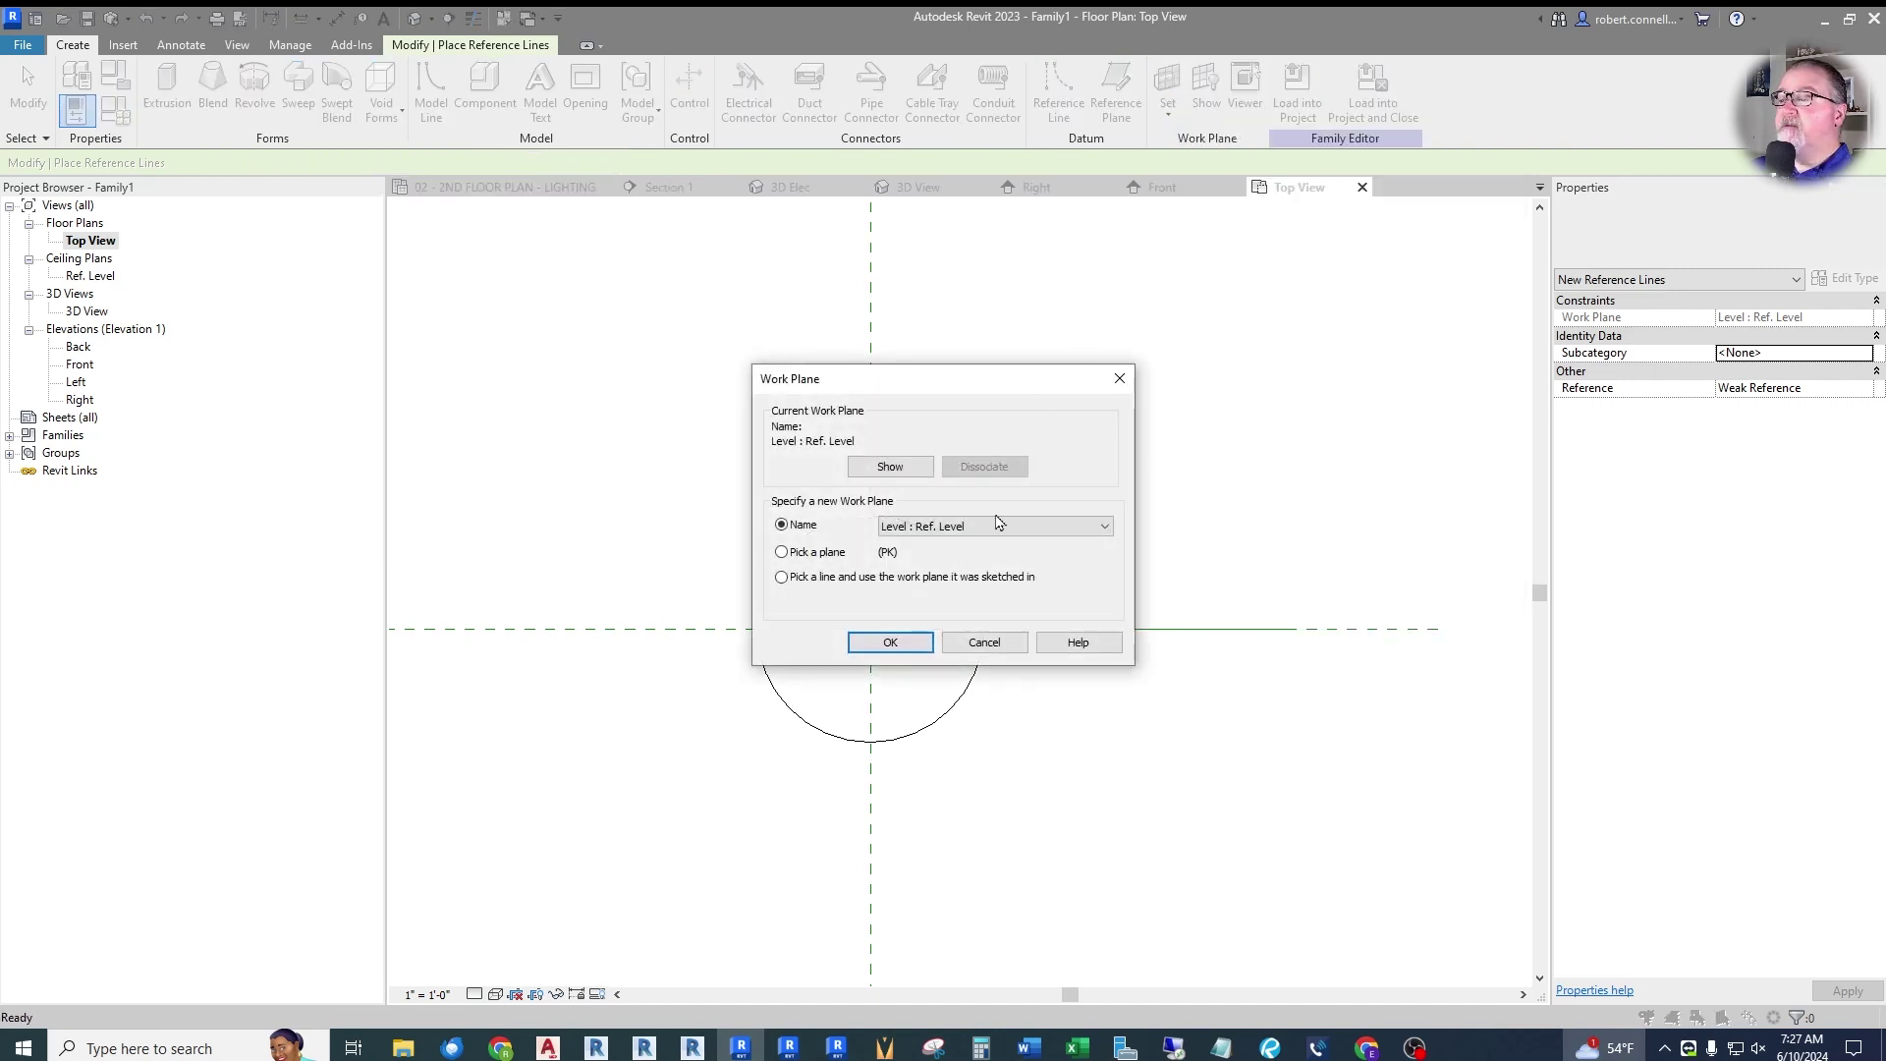
left_click(1099, 532)
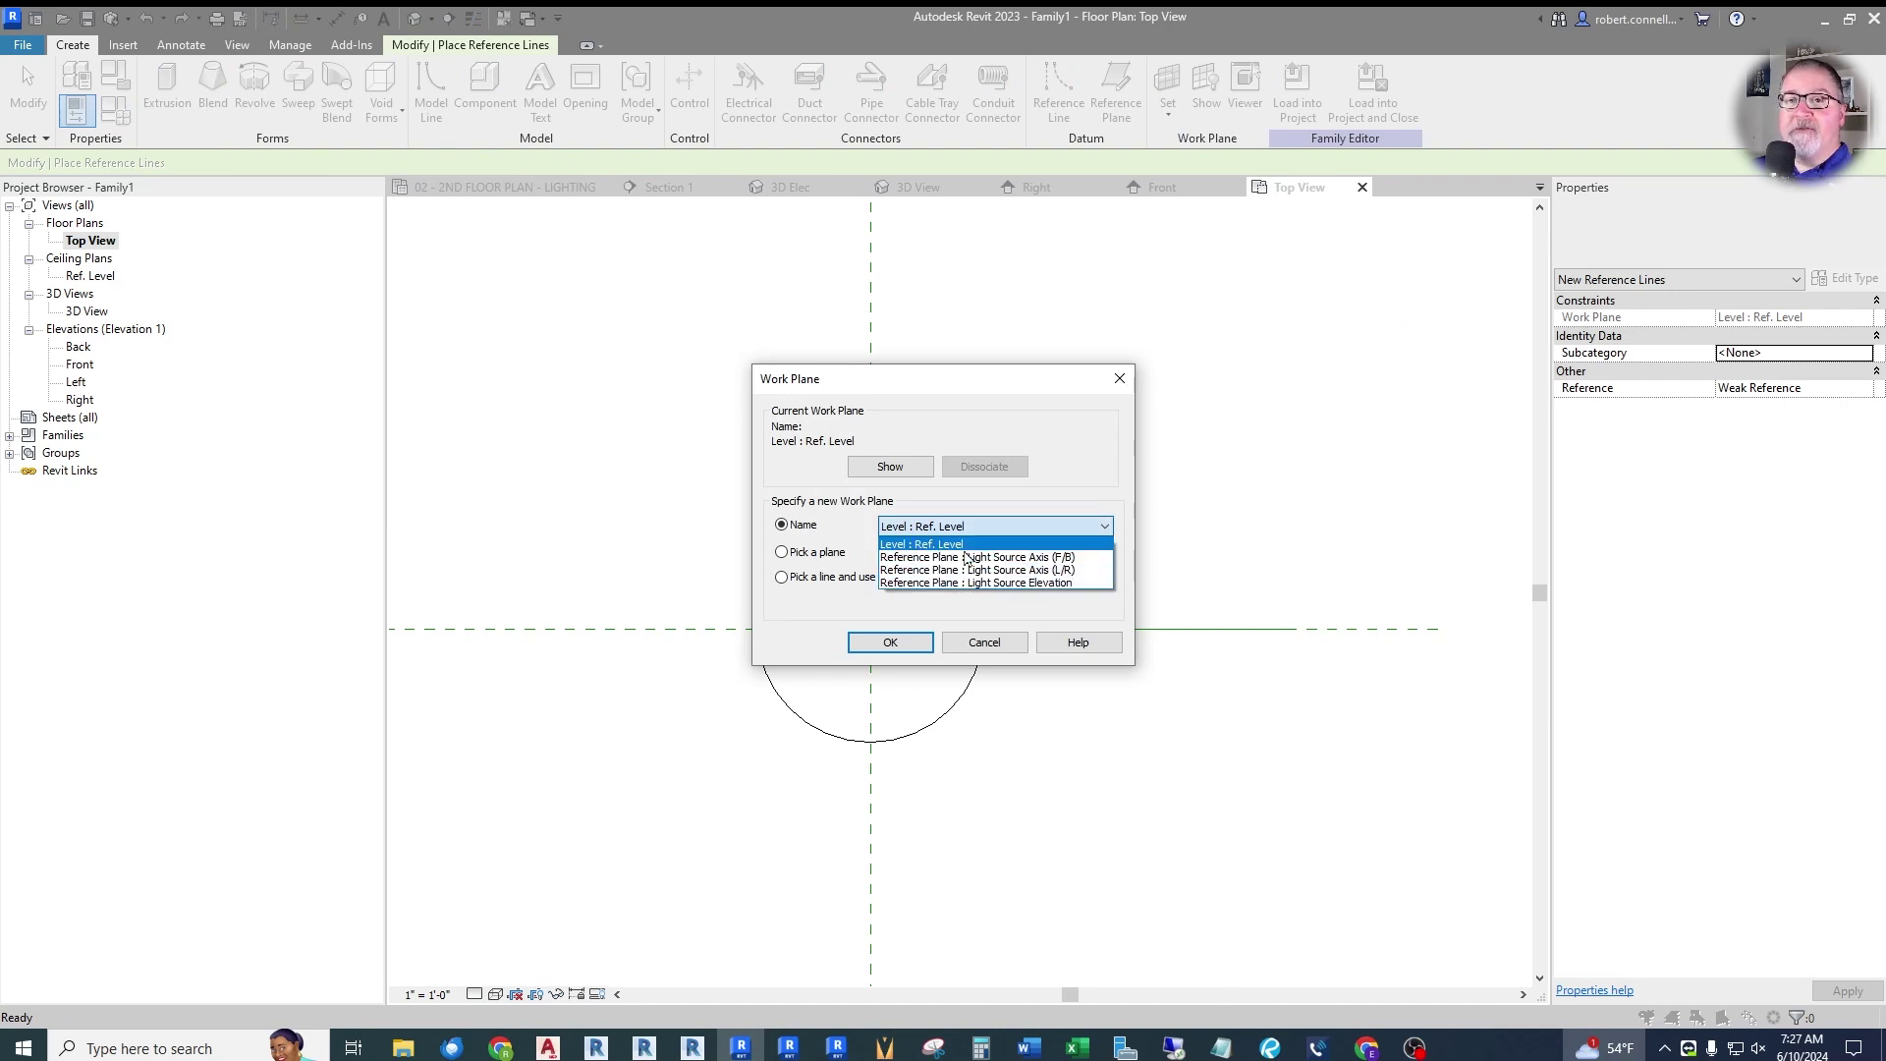
left_click(1097, 532)
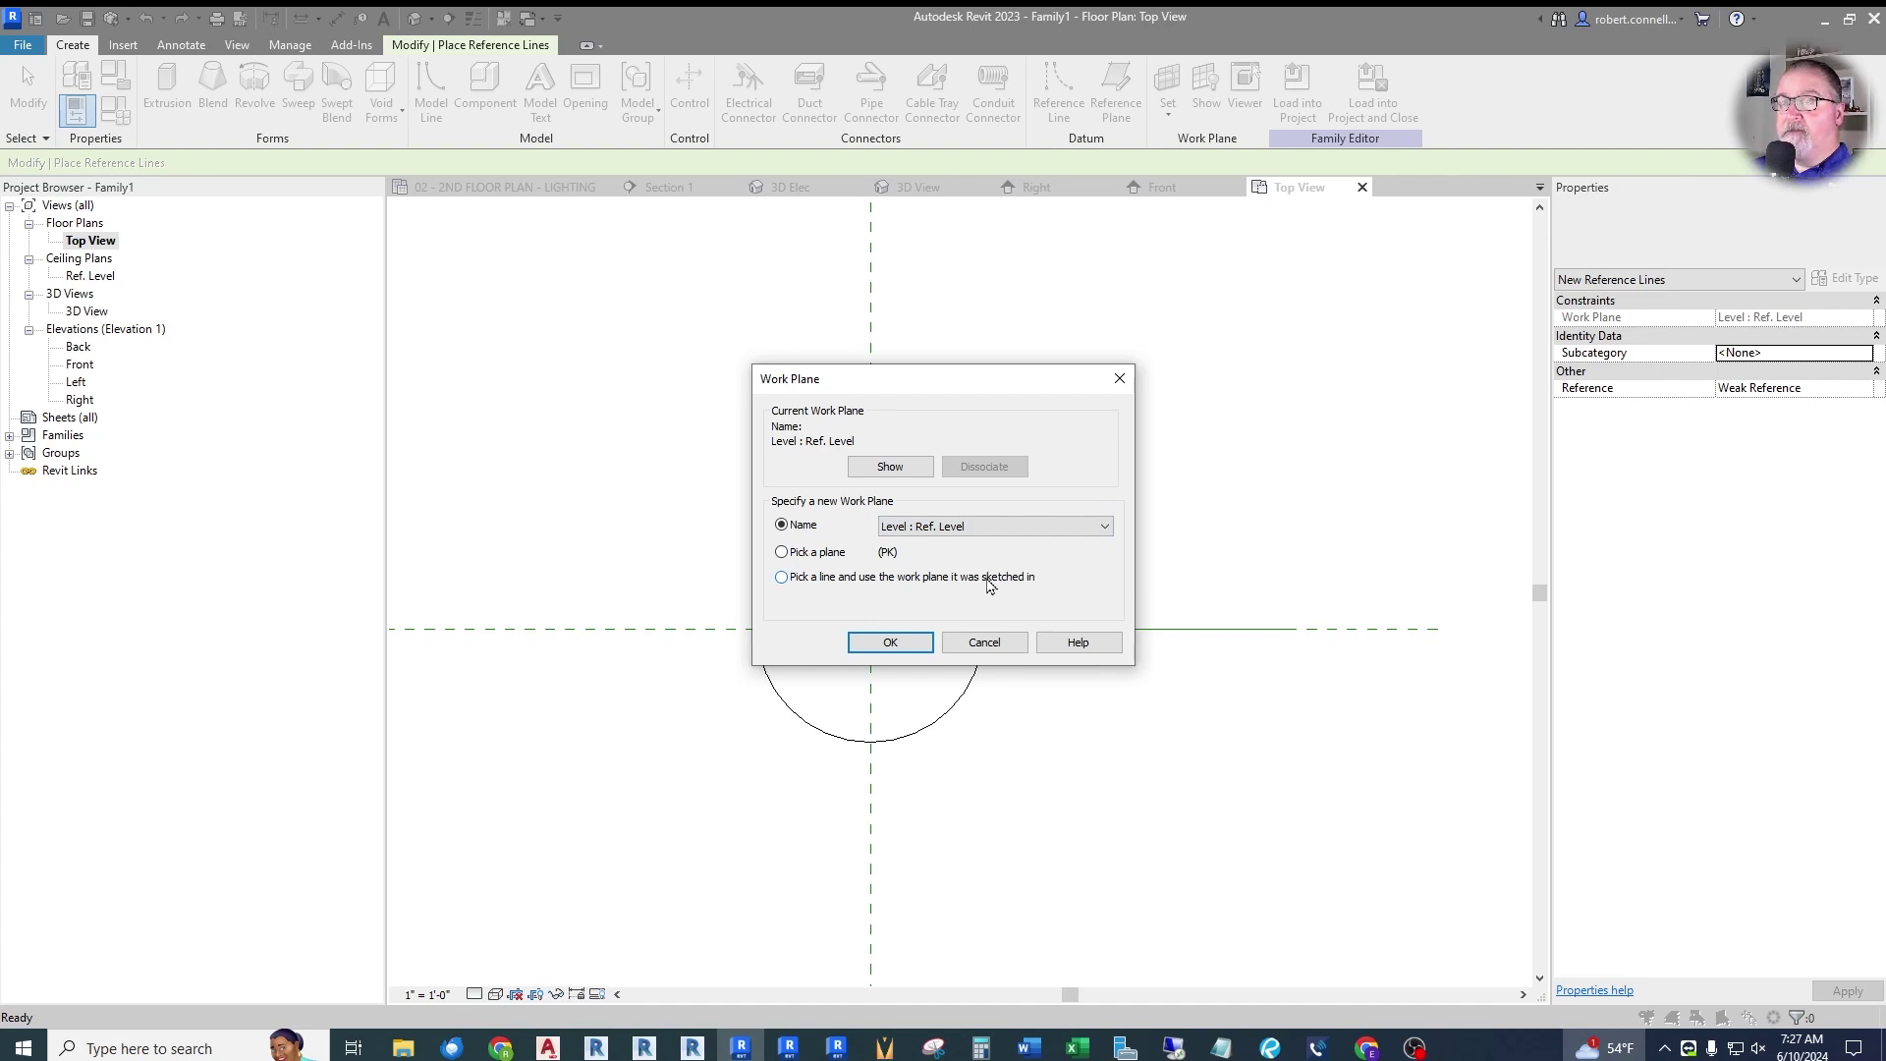
left_click(782, 554)
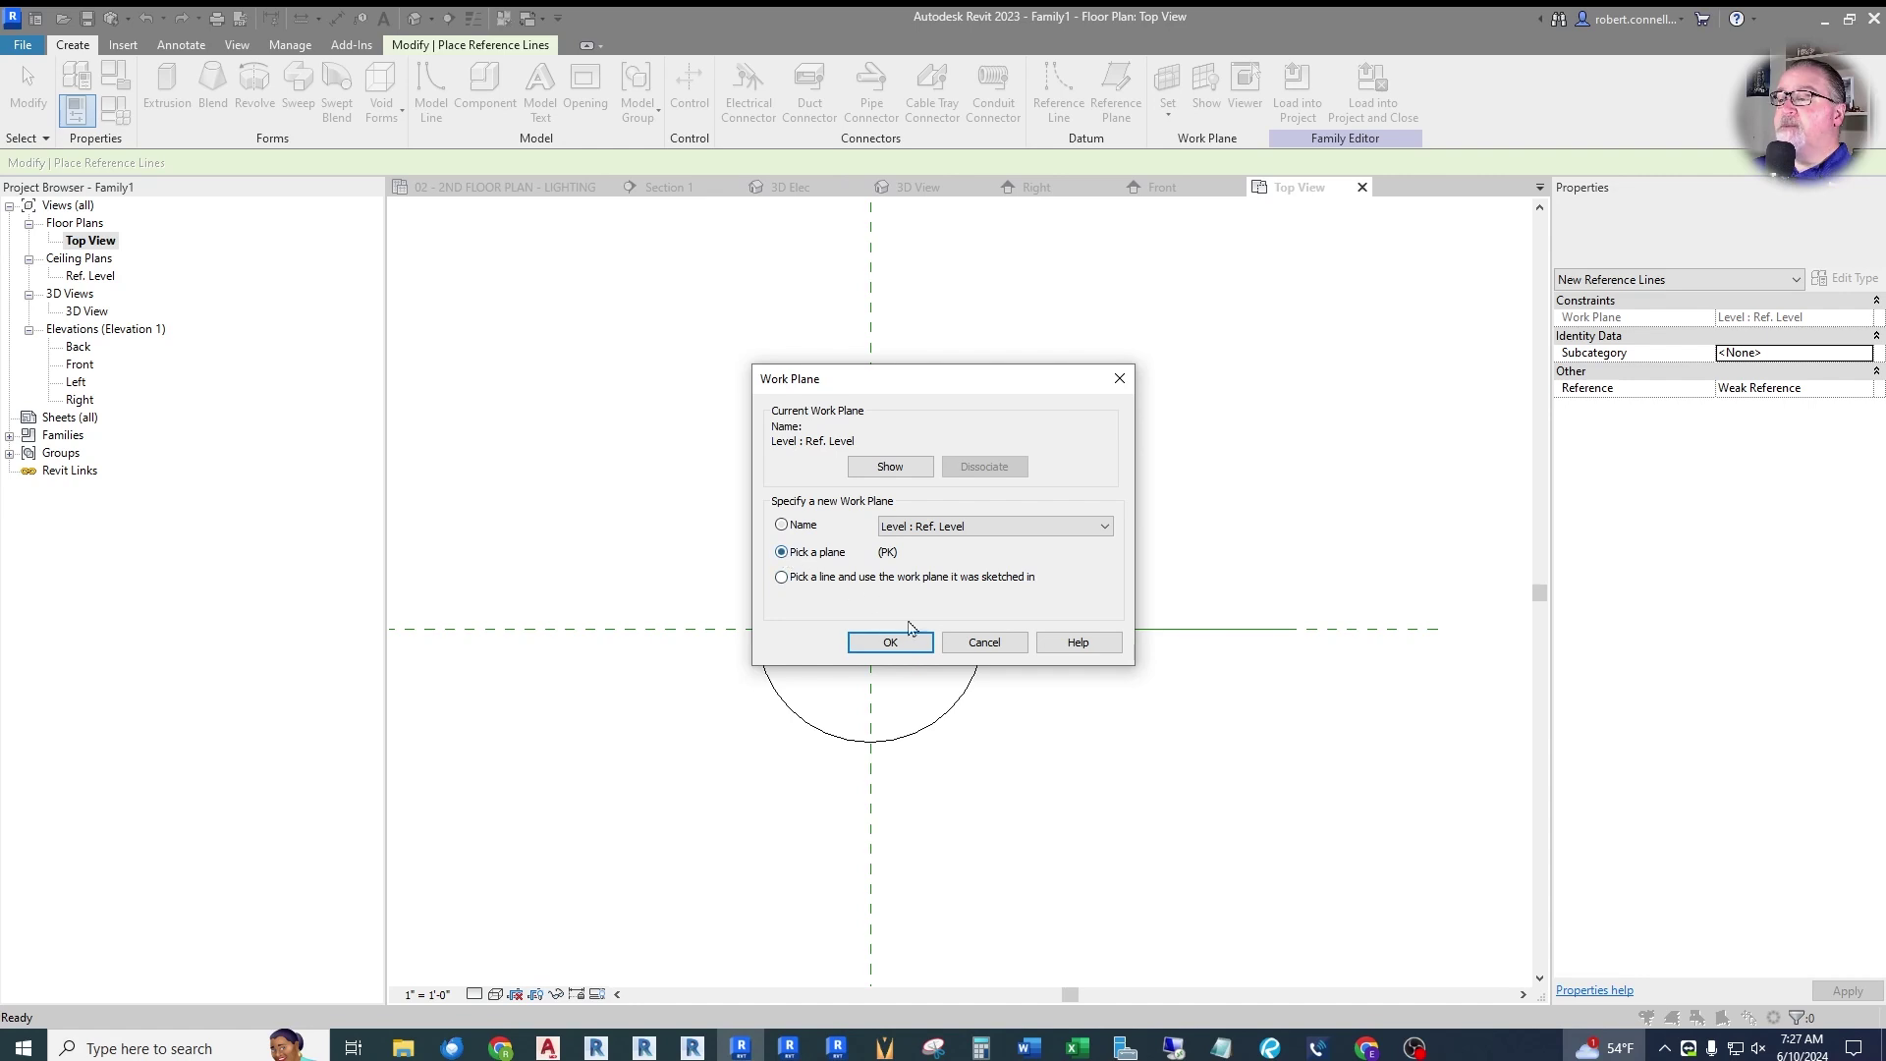
left_click(897, 641)
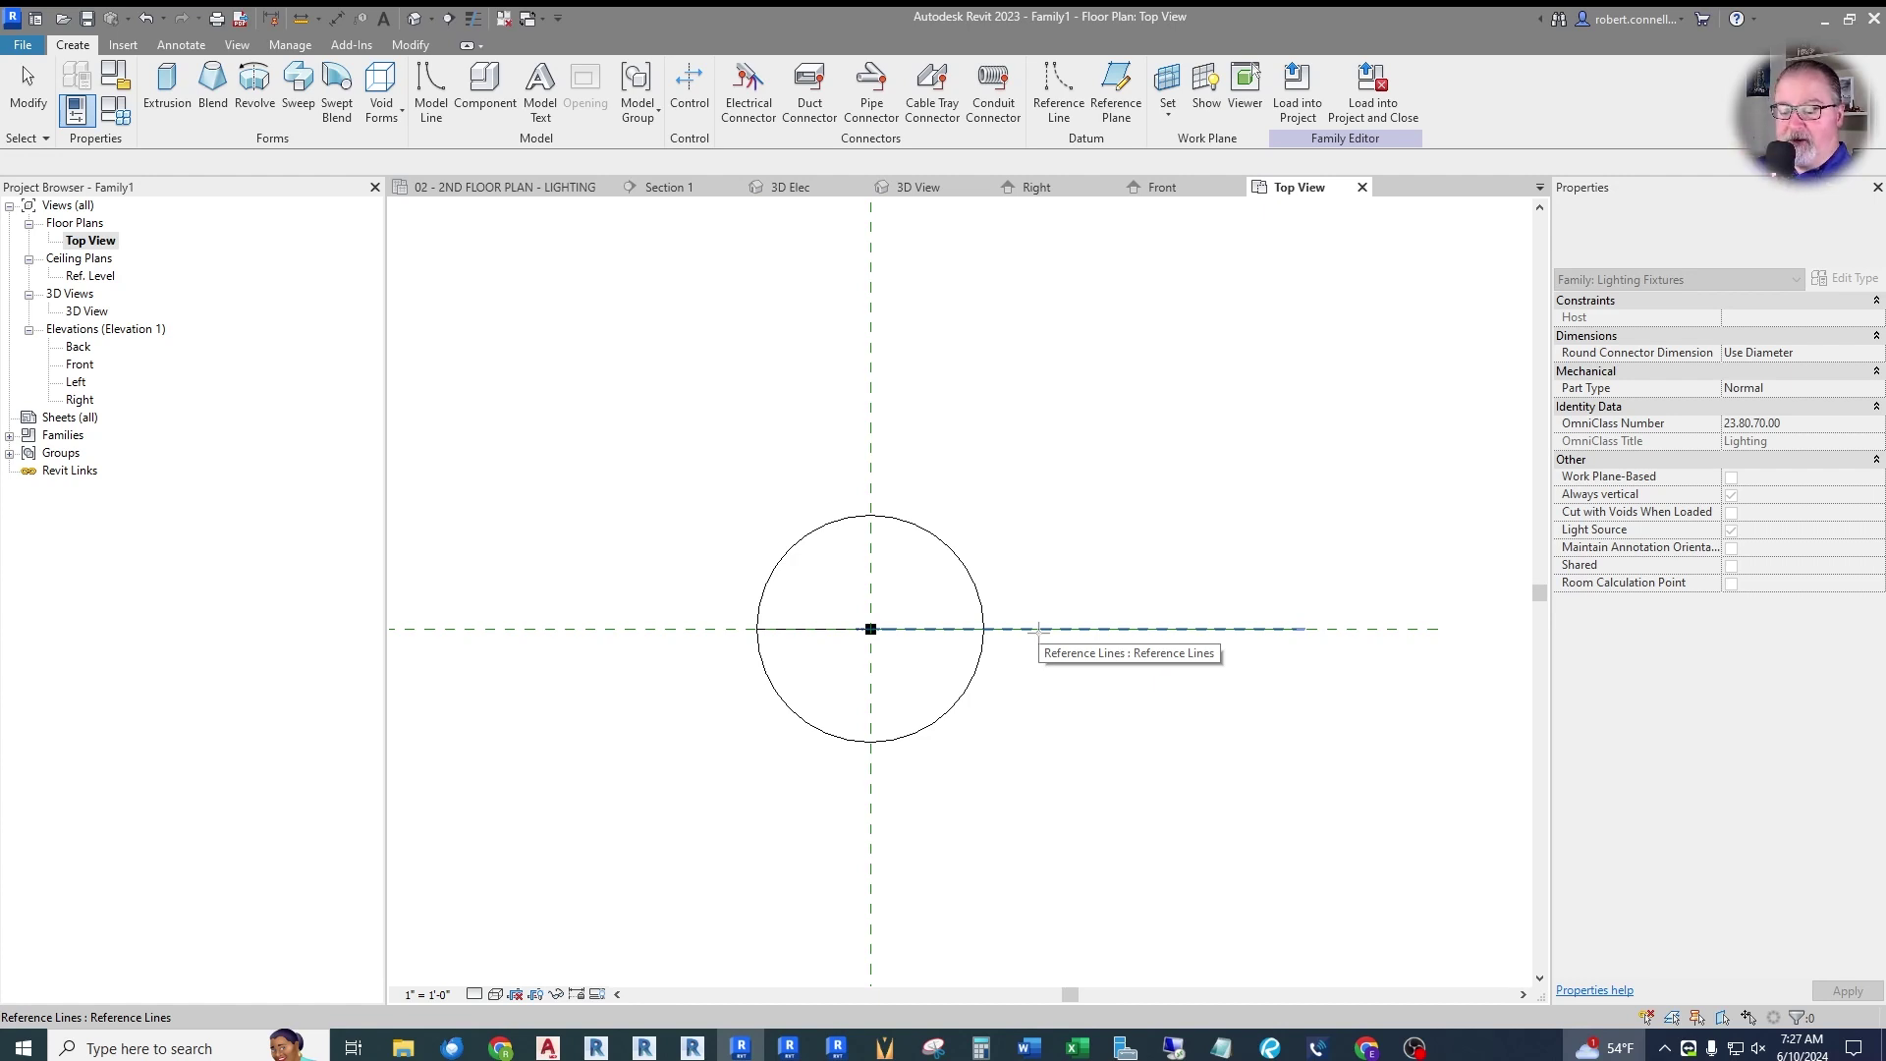
left_click(1038, 632)
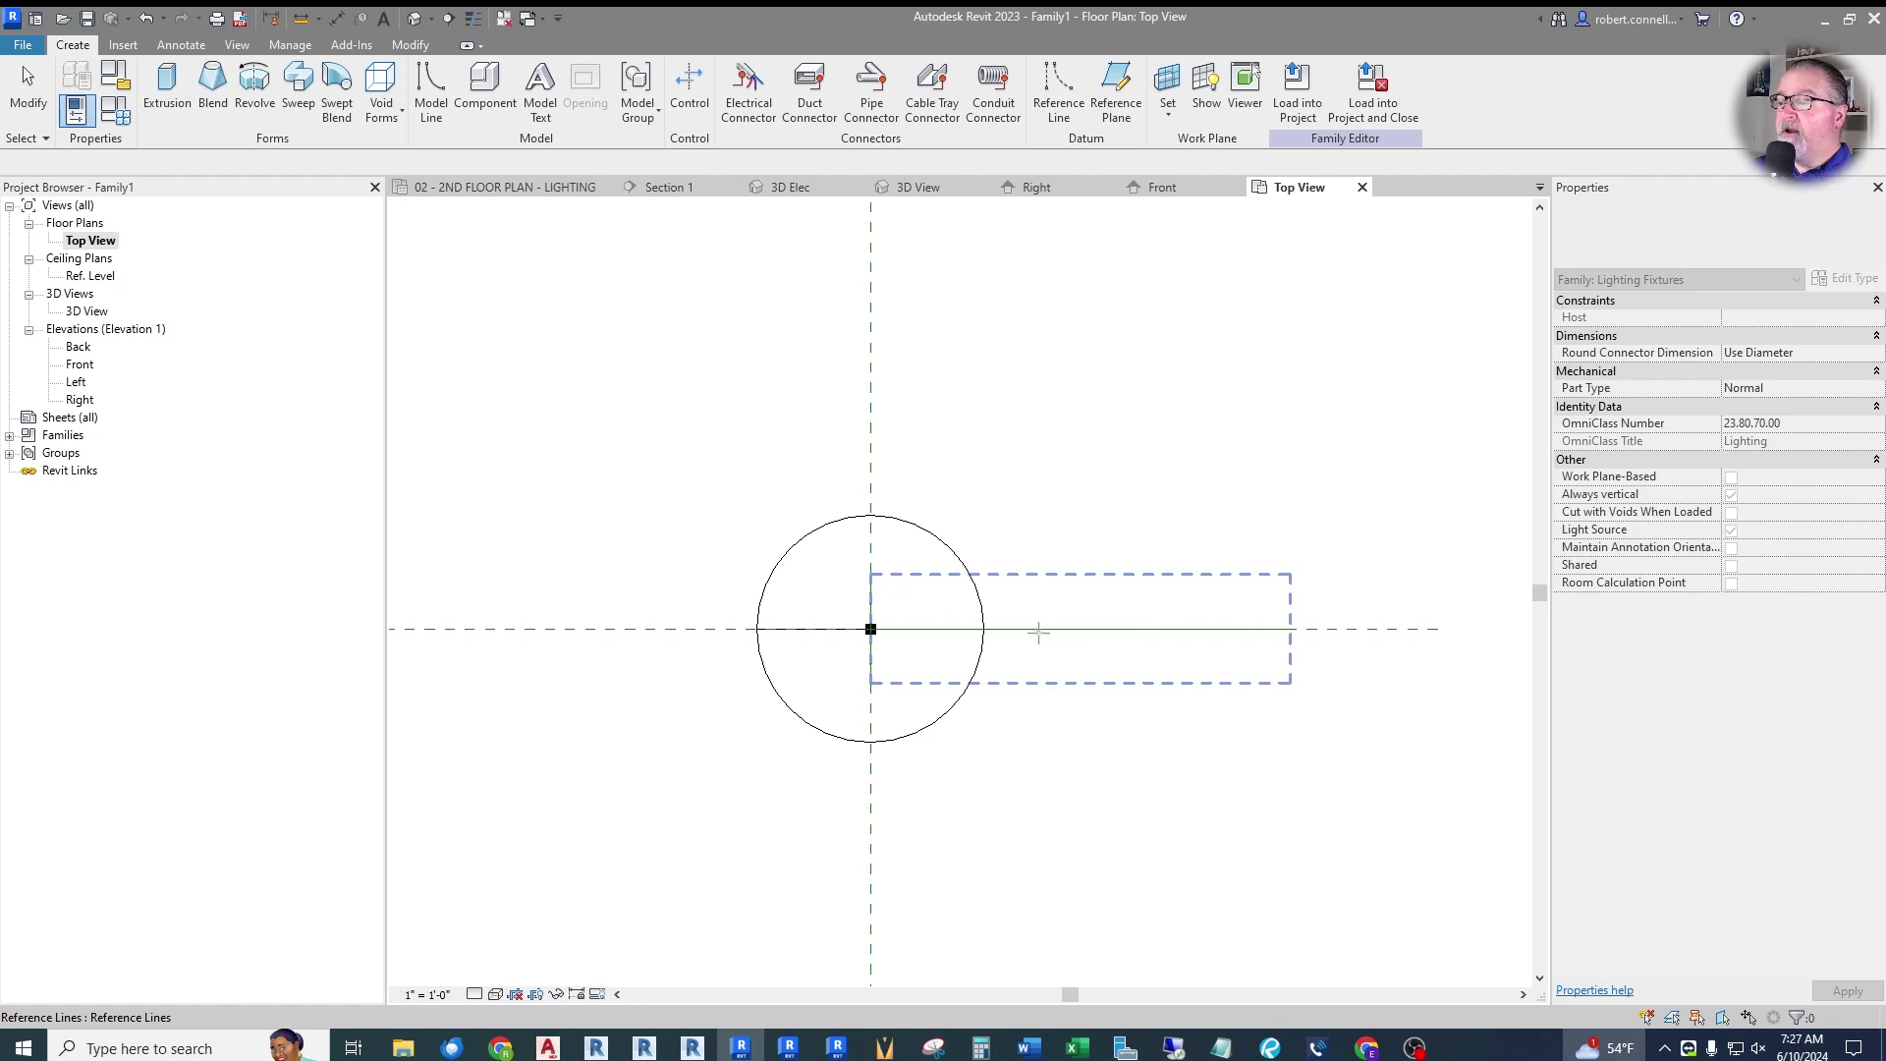
key("Escape")
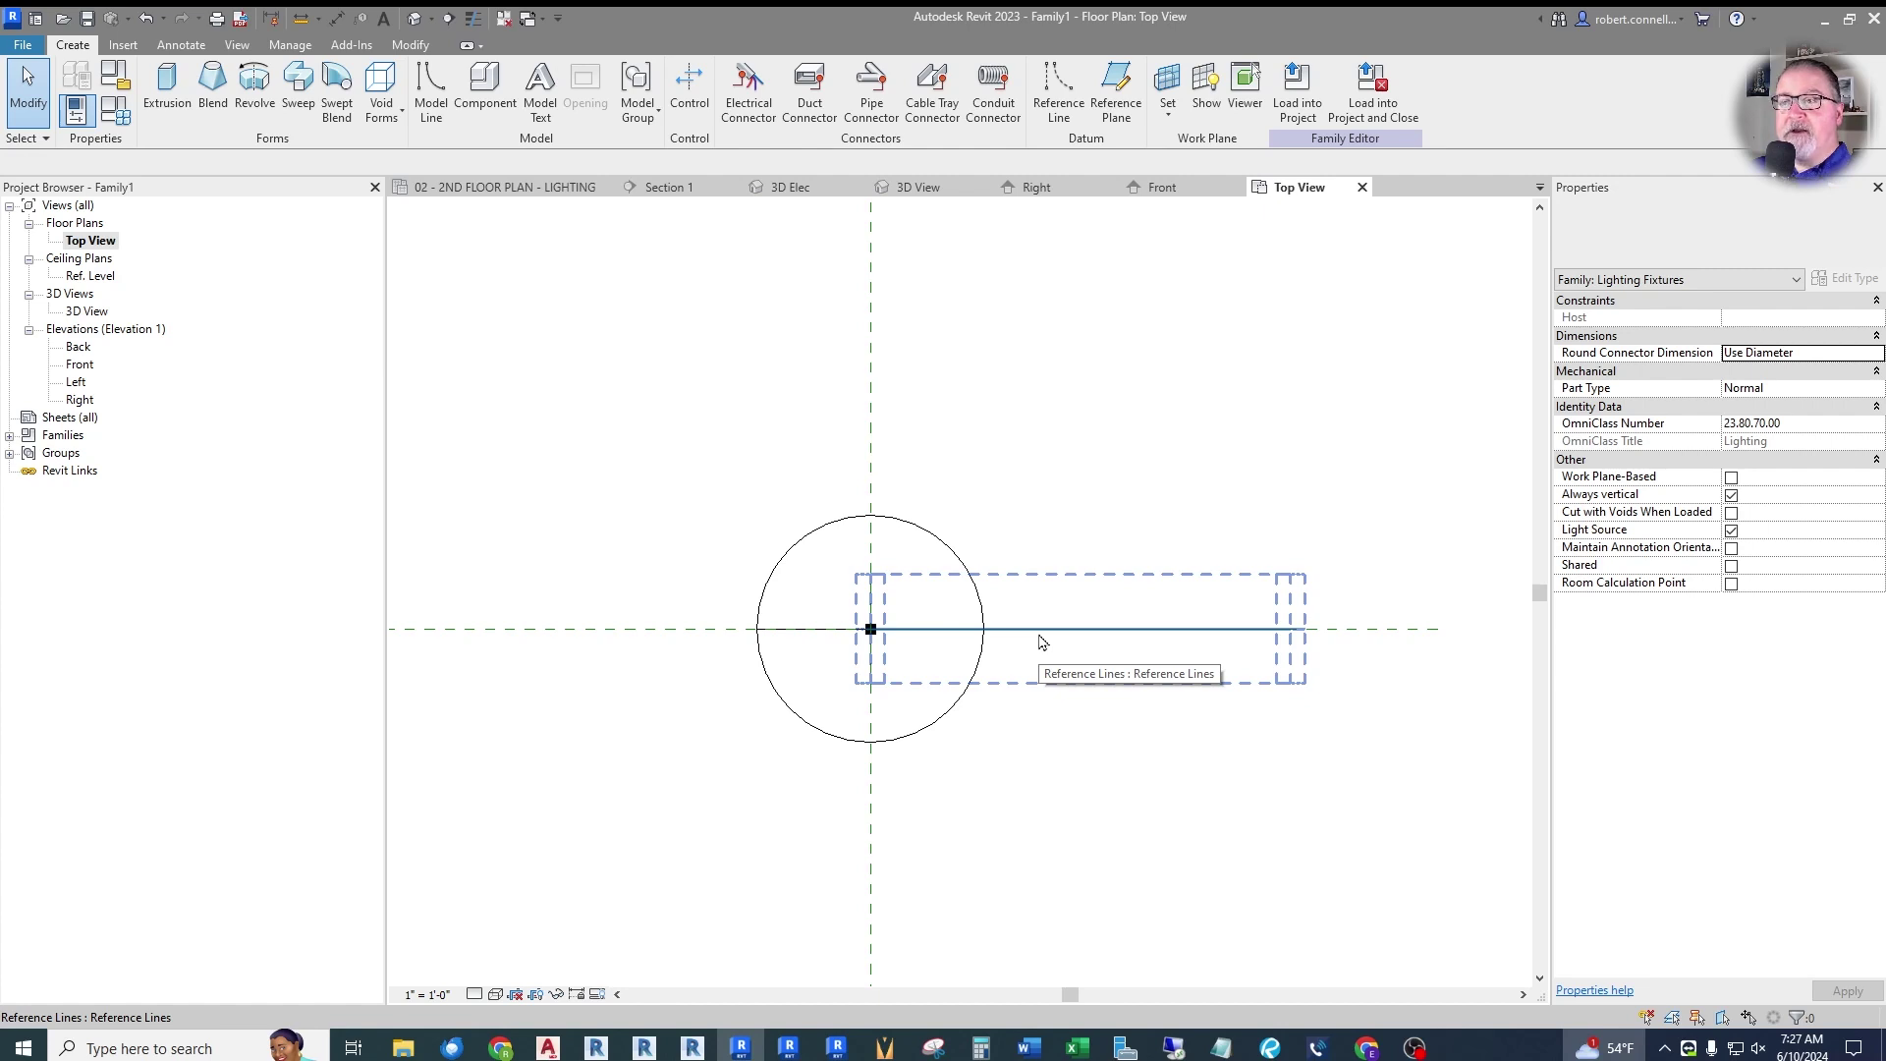
Draw a reference-line circle with a radius of about 2'-5" centered on the light source axes' intersection.
left_click(1059, 91)
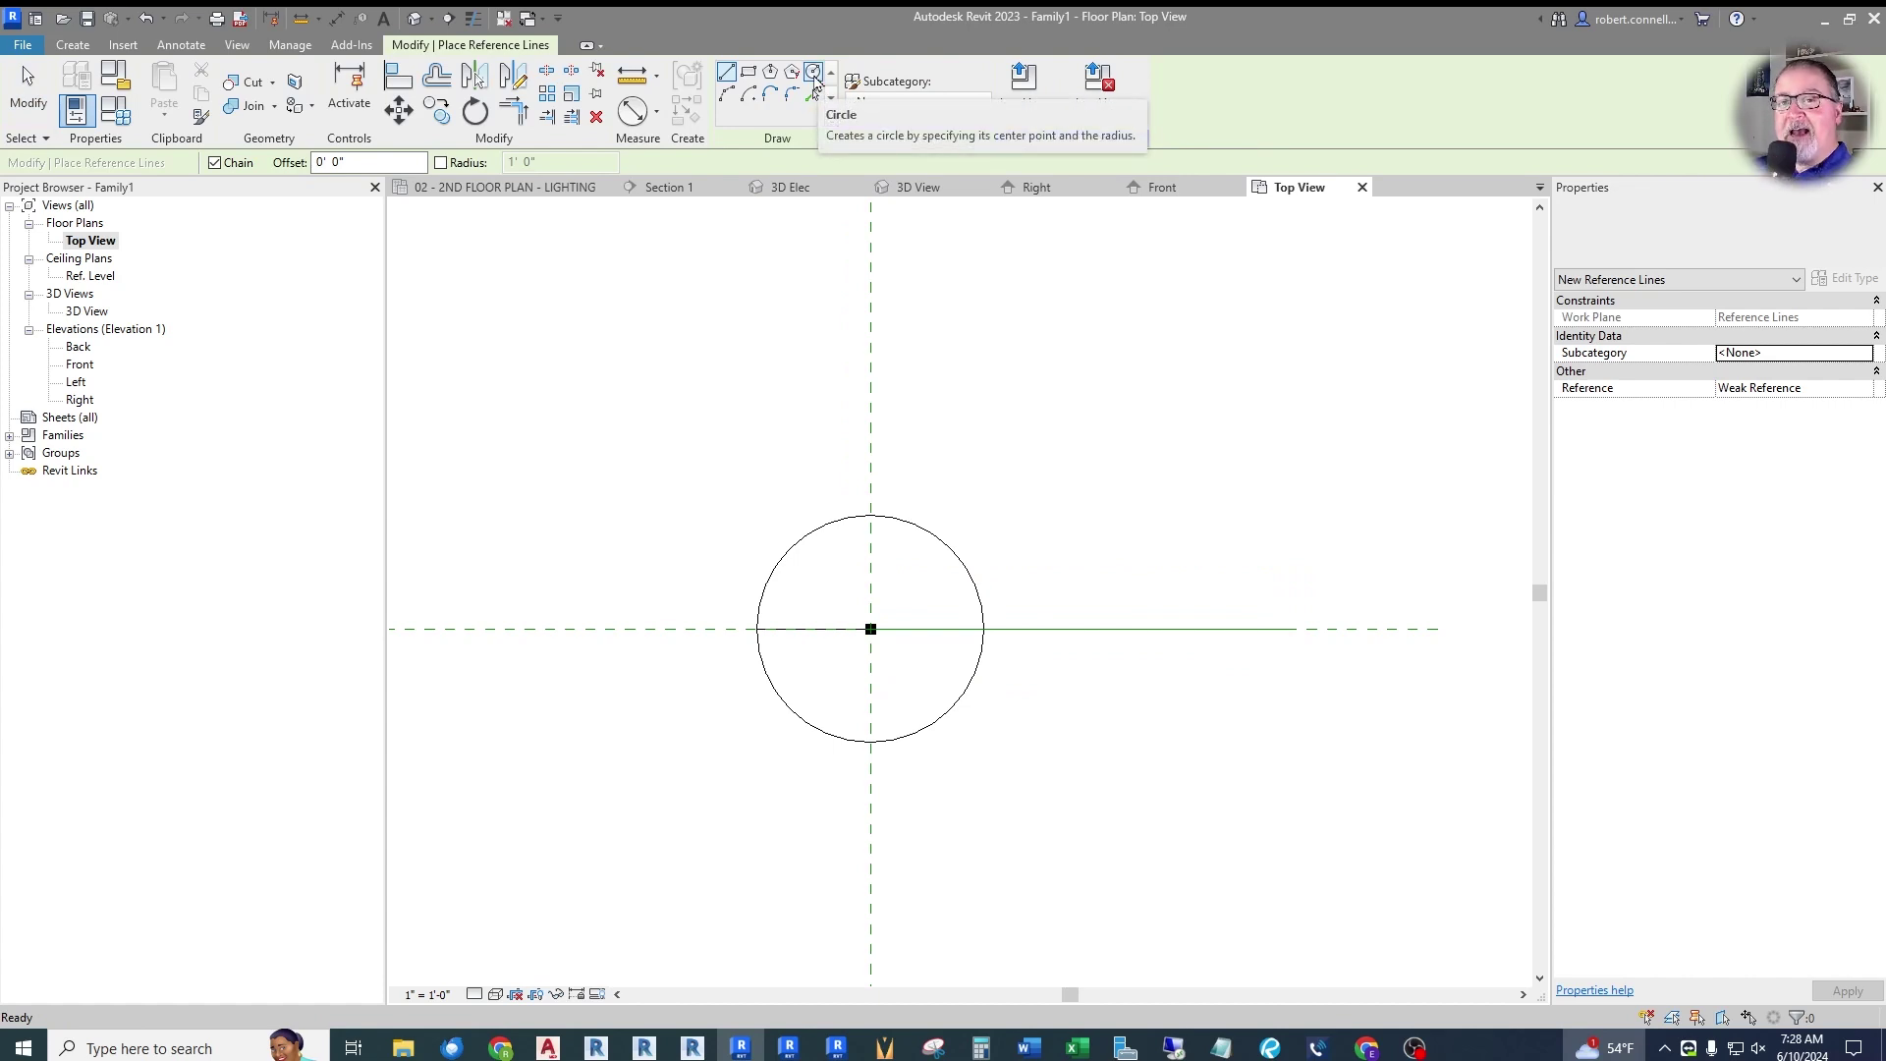
left_click(814, 77)
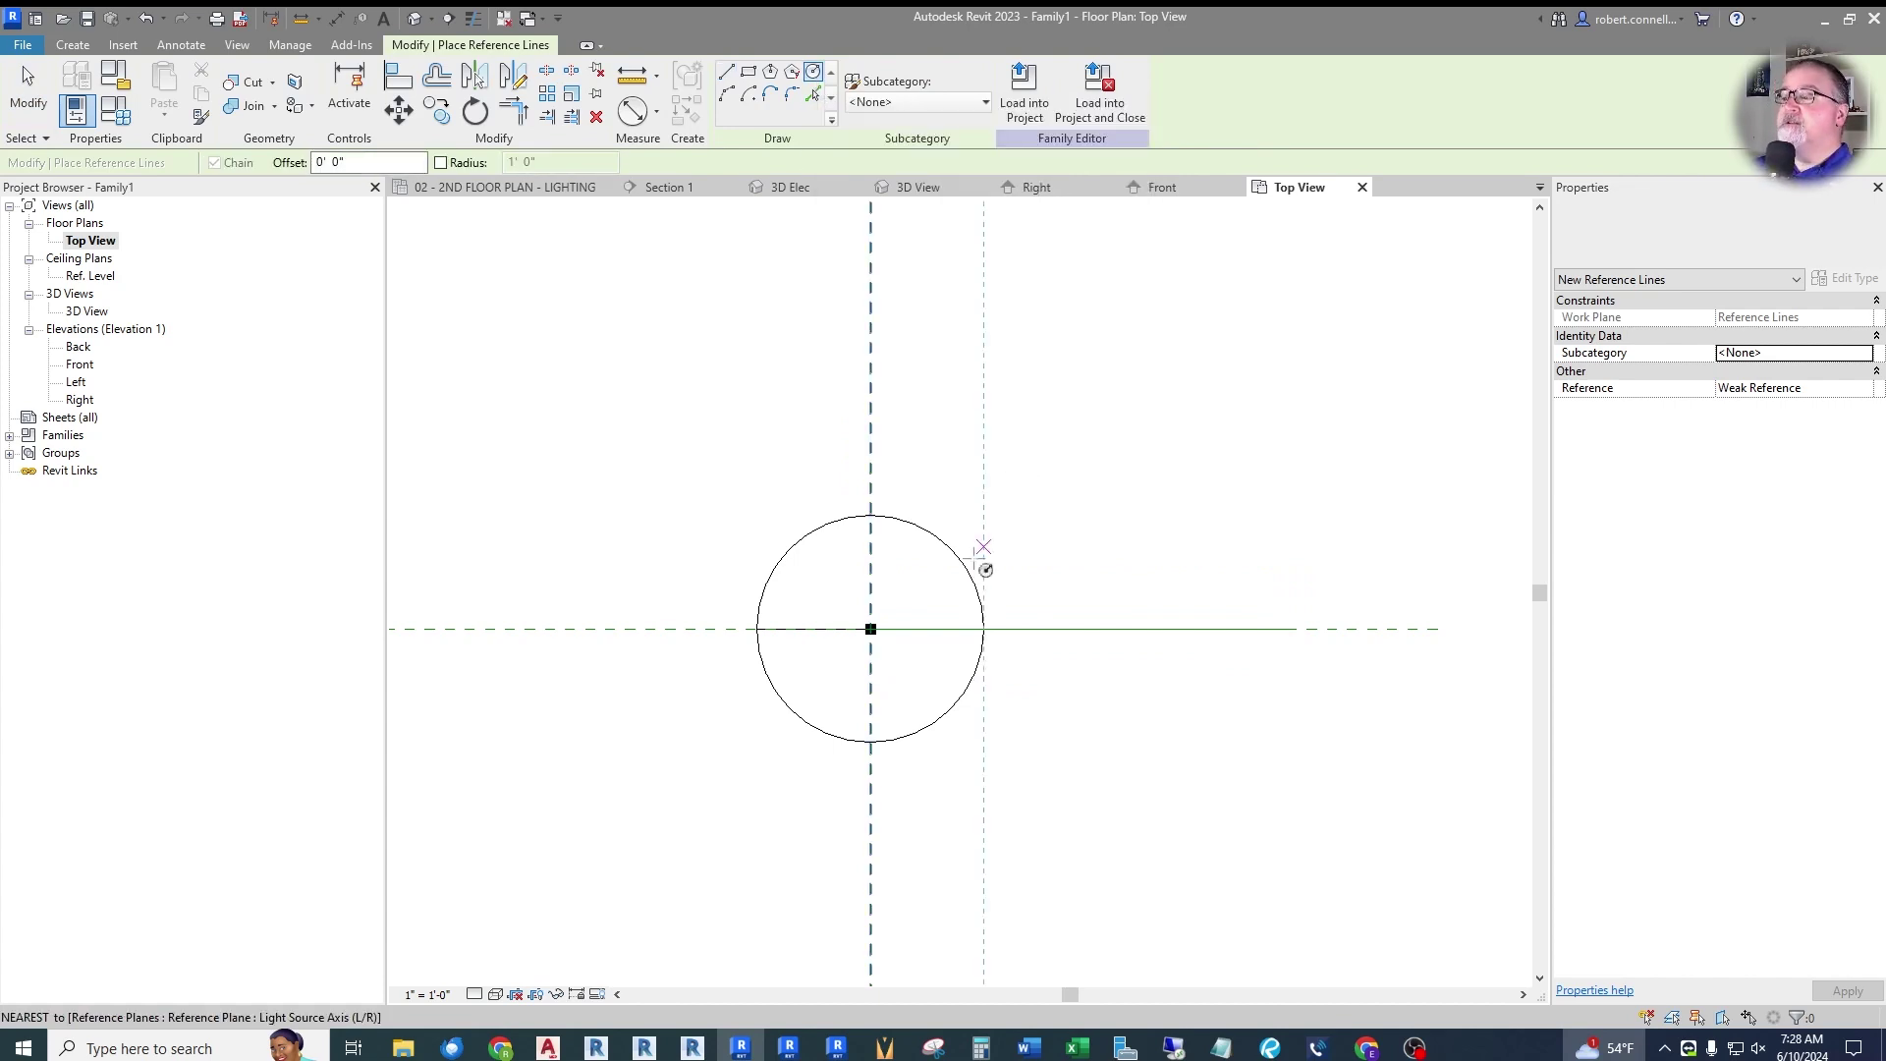
left_click(871, 629)
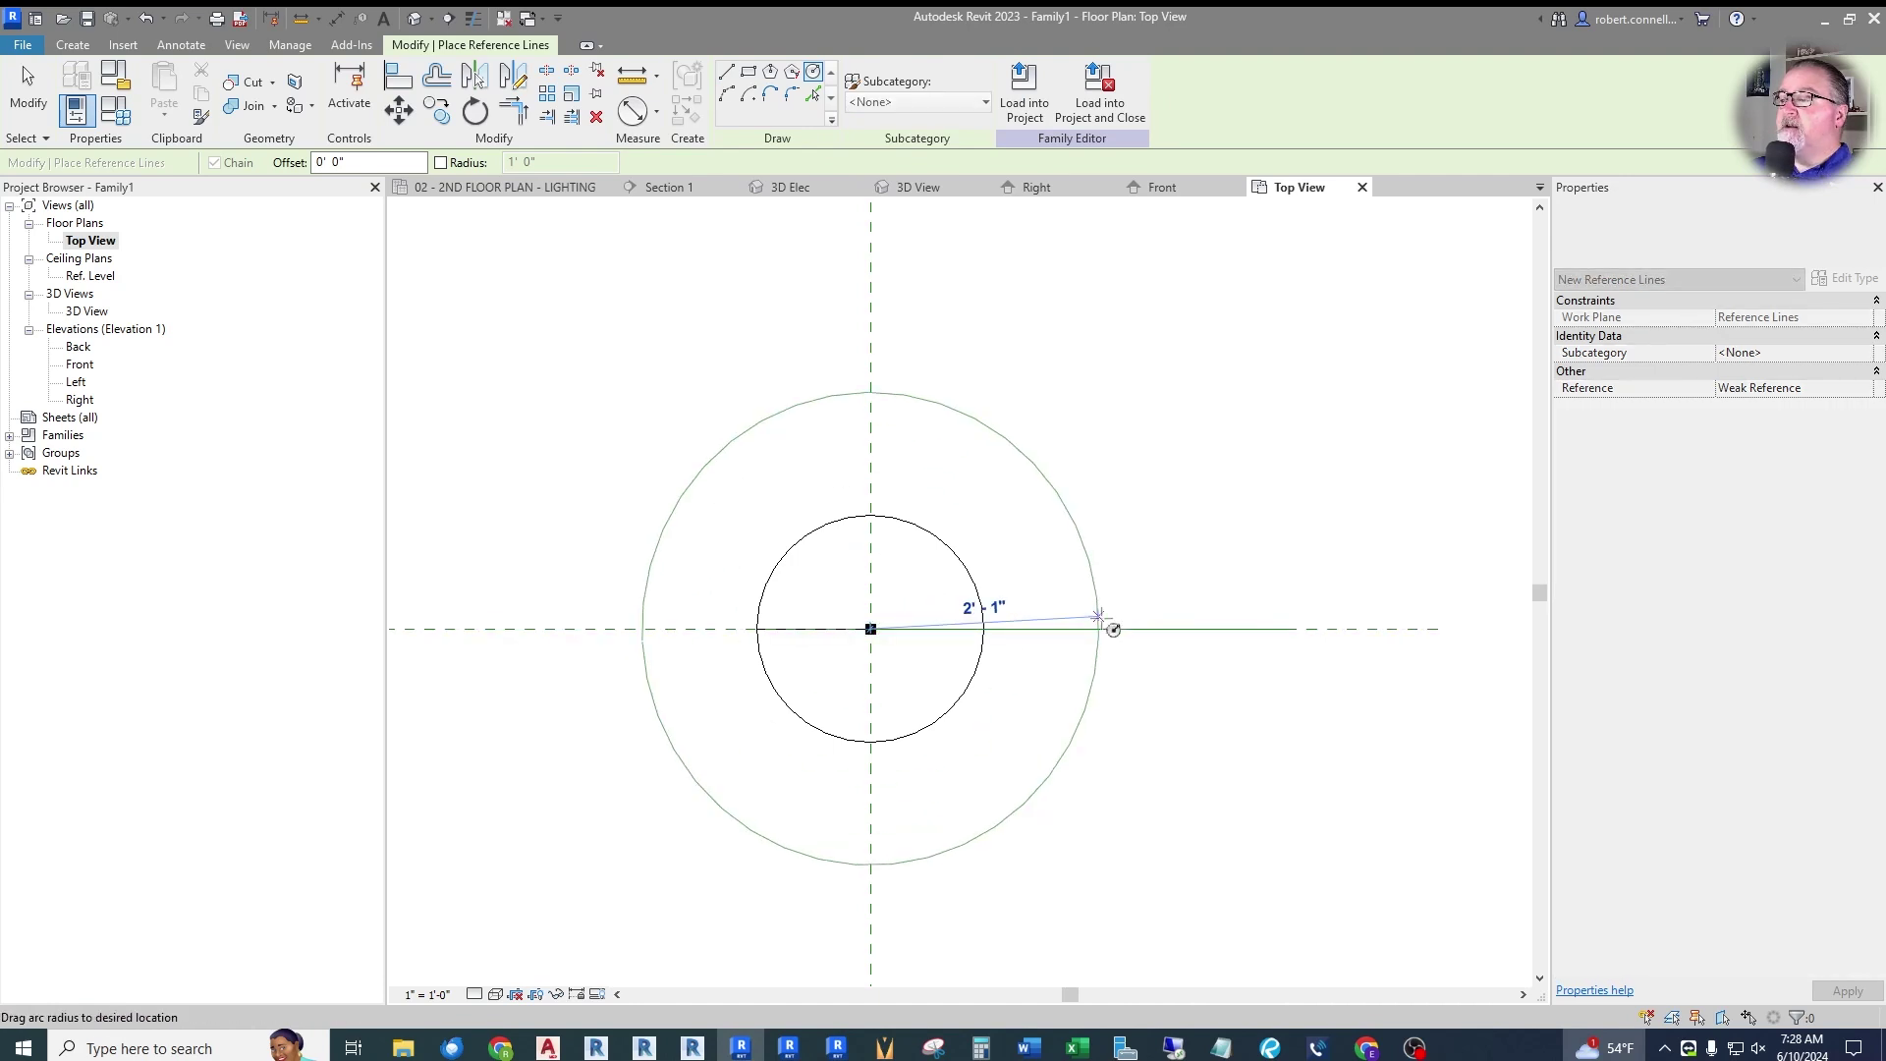
left_click(1128, 548)
key("Escape")
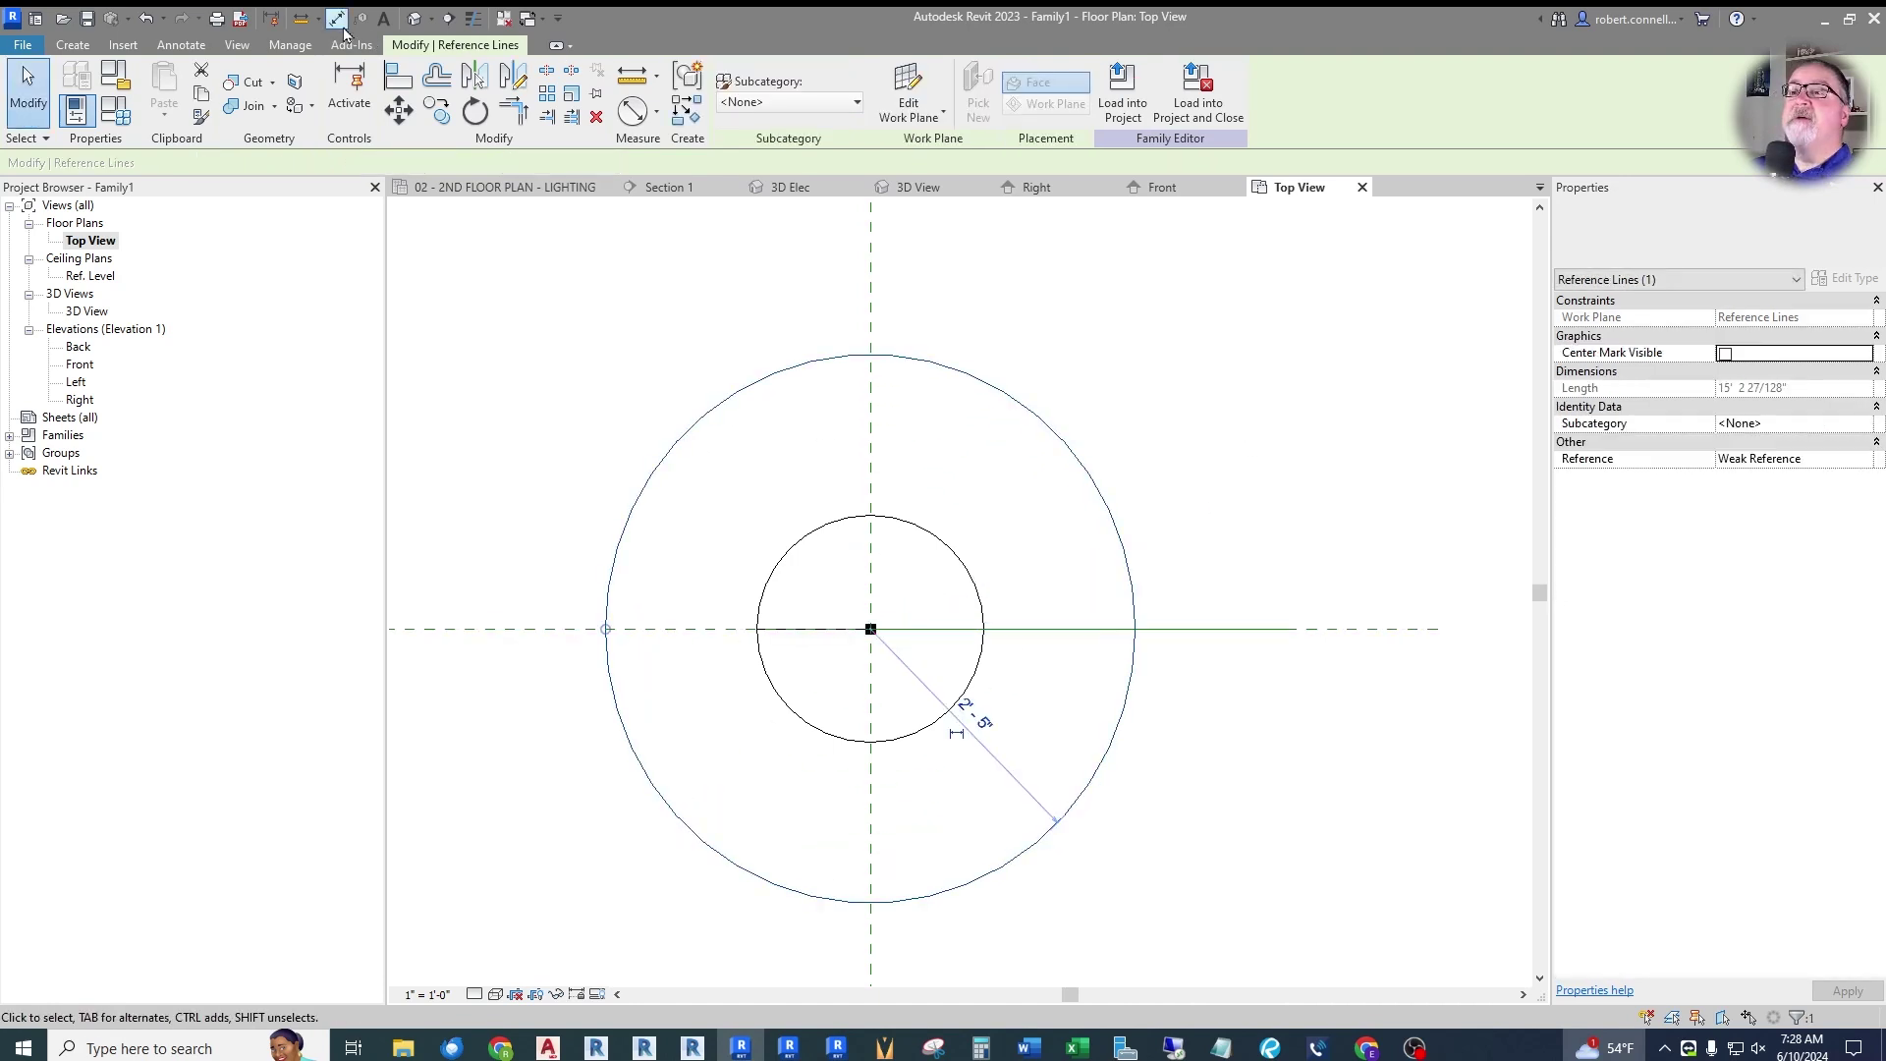
left_click(340, 22)
left_click(872, 84)
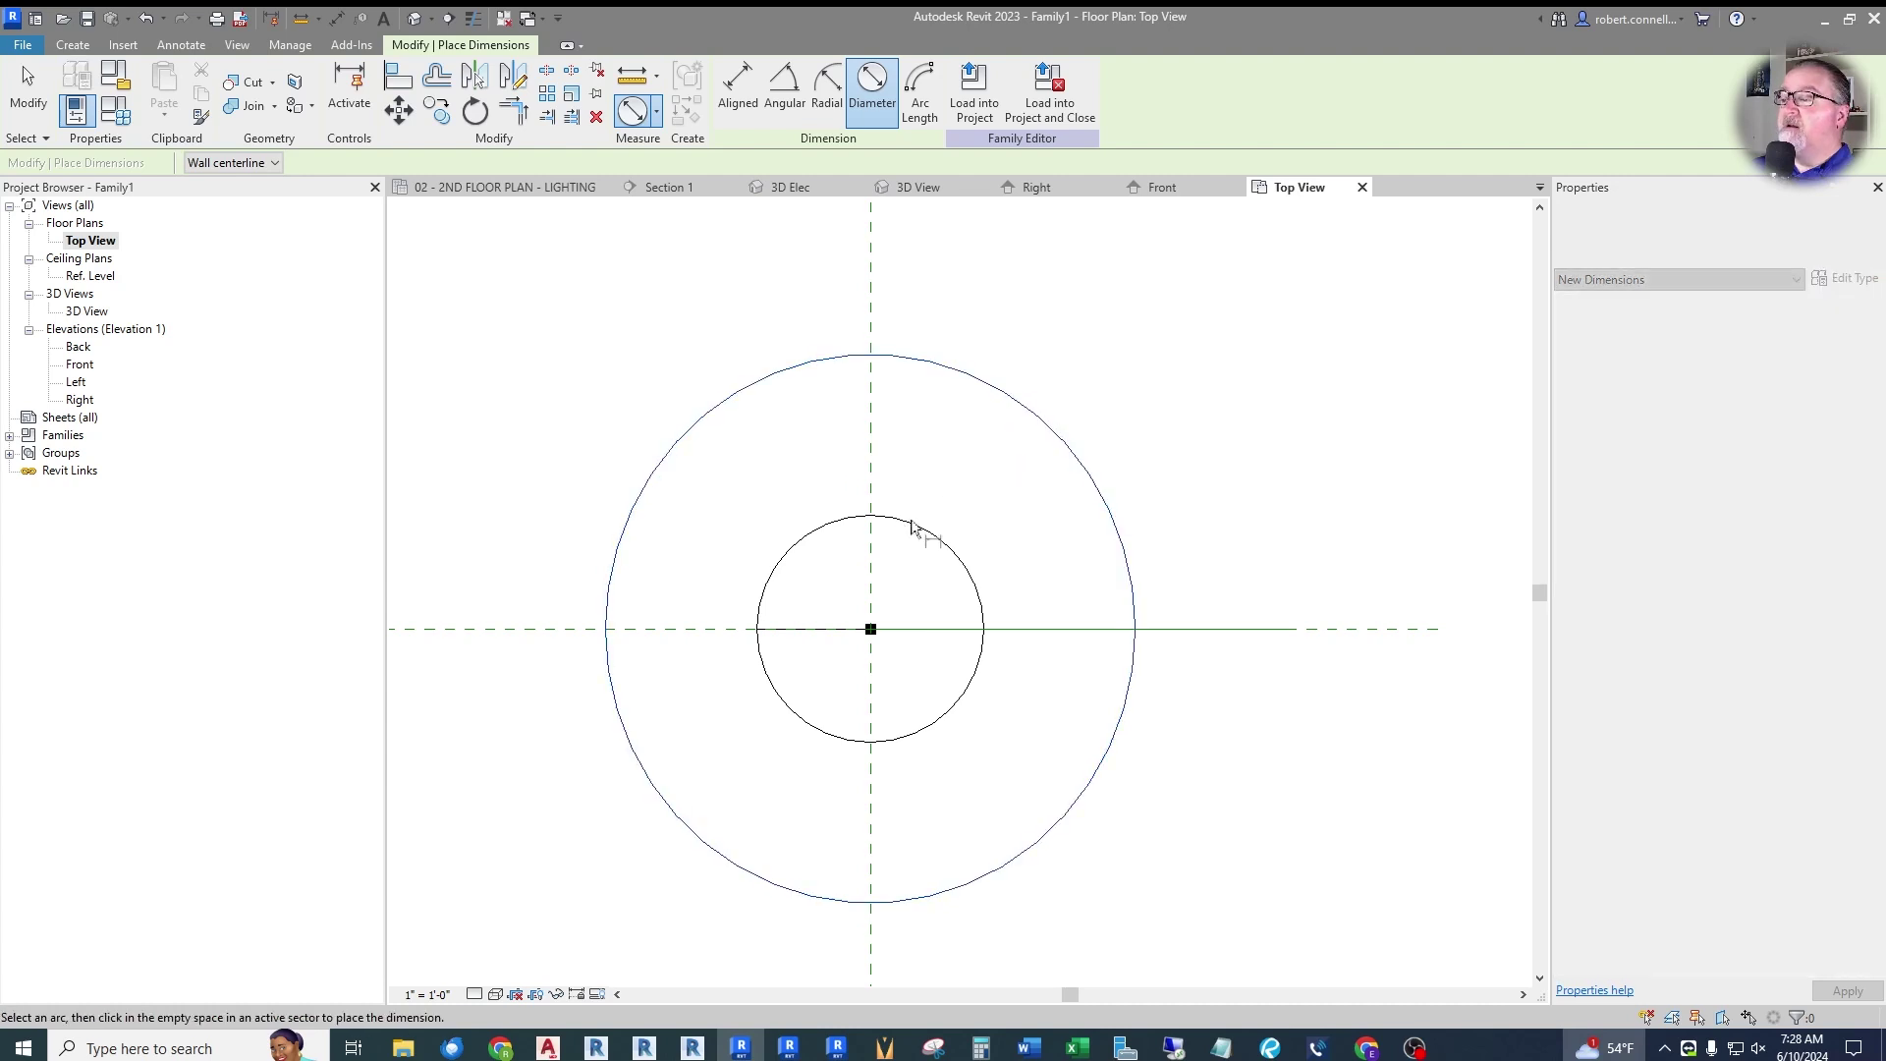
left_click(1160, 187)
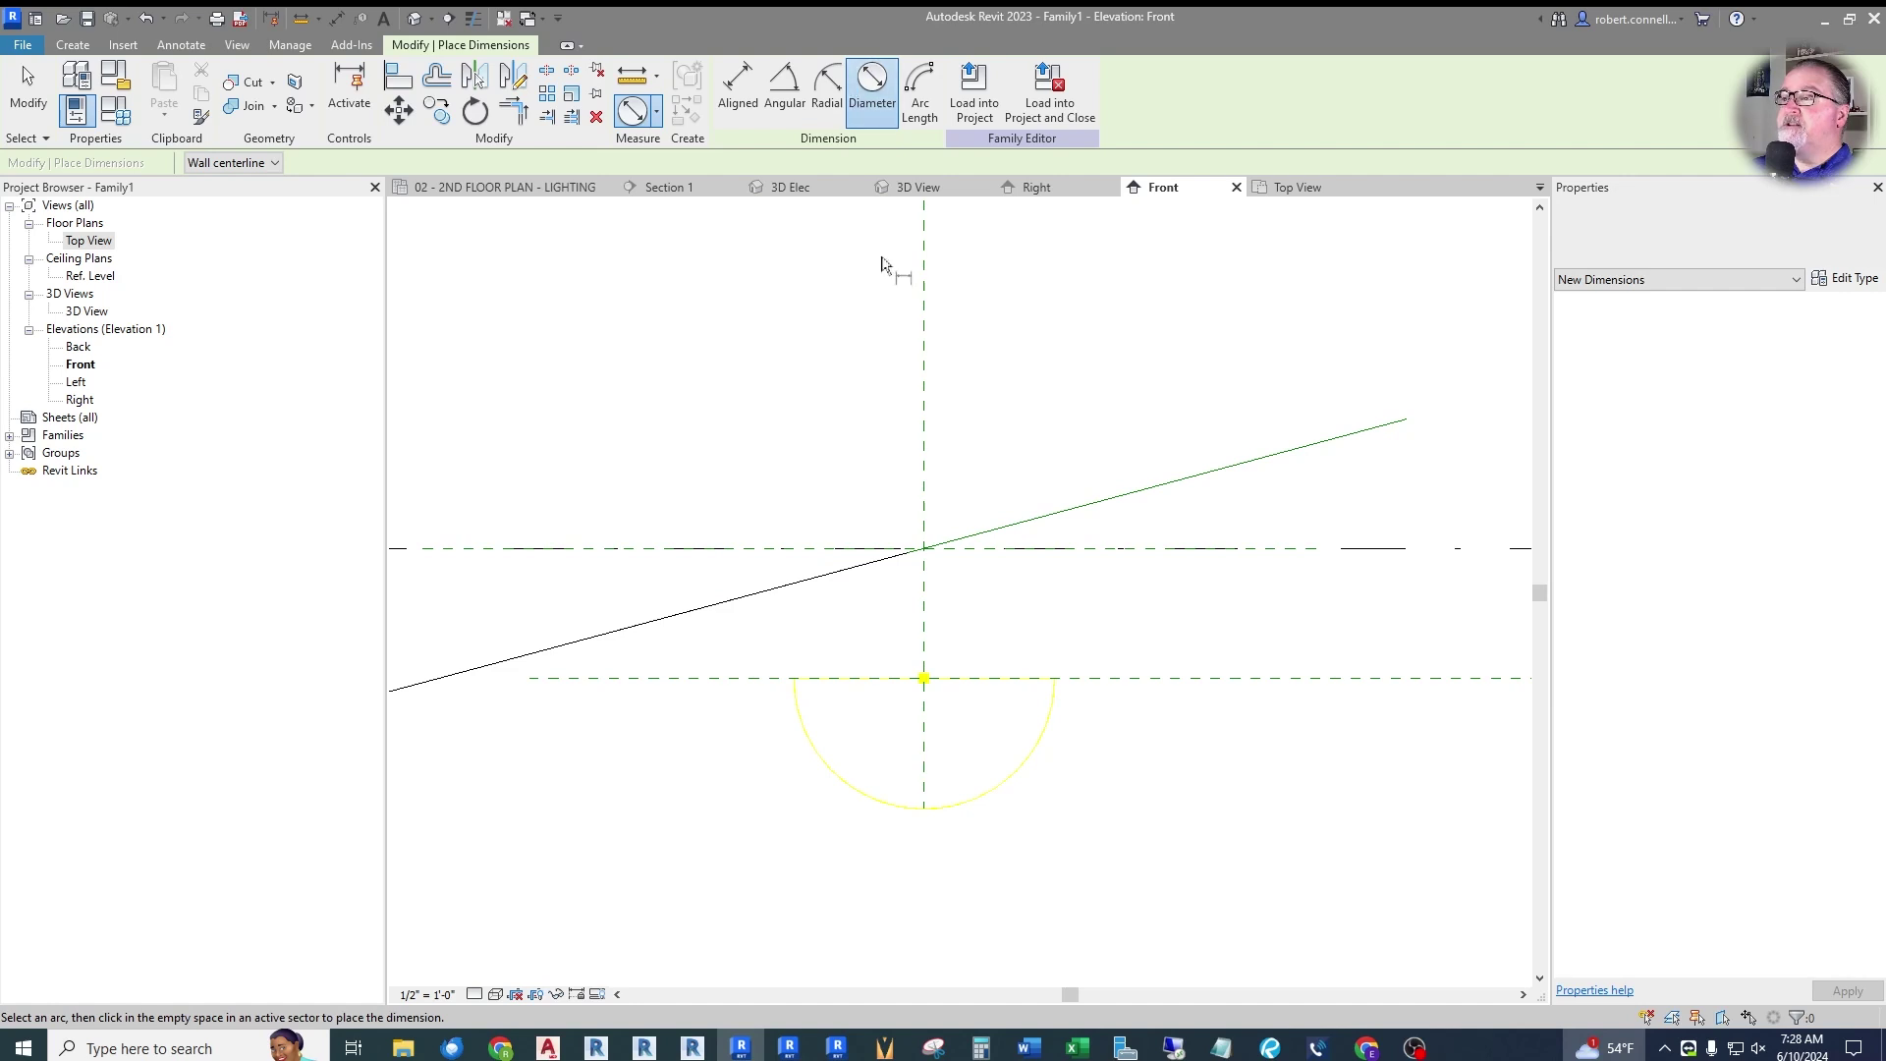
key("Escape")
key("Escape")
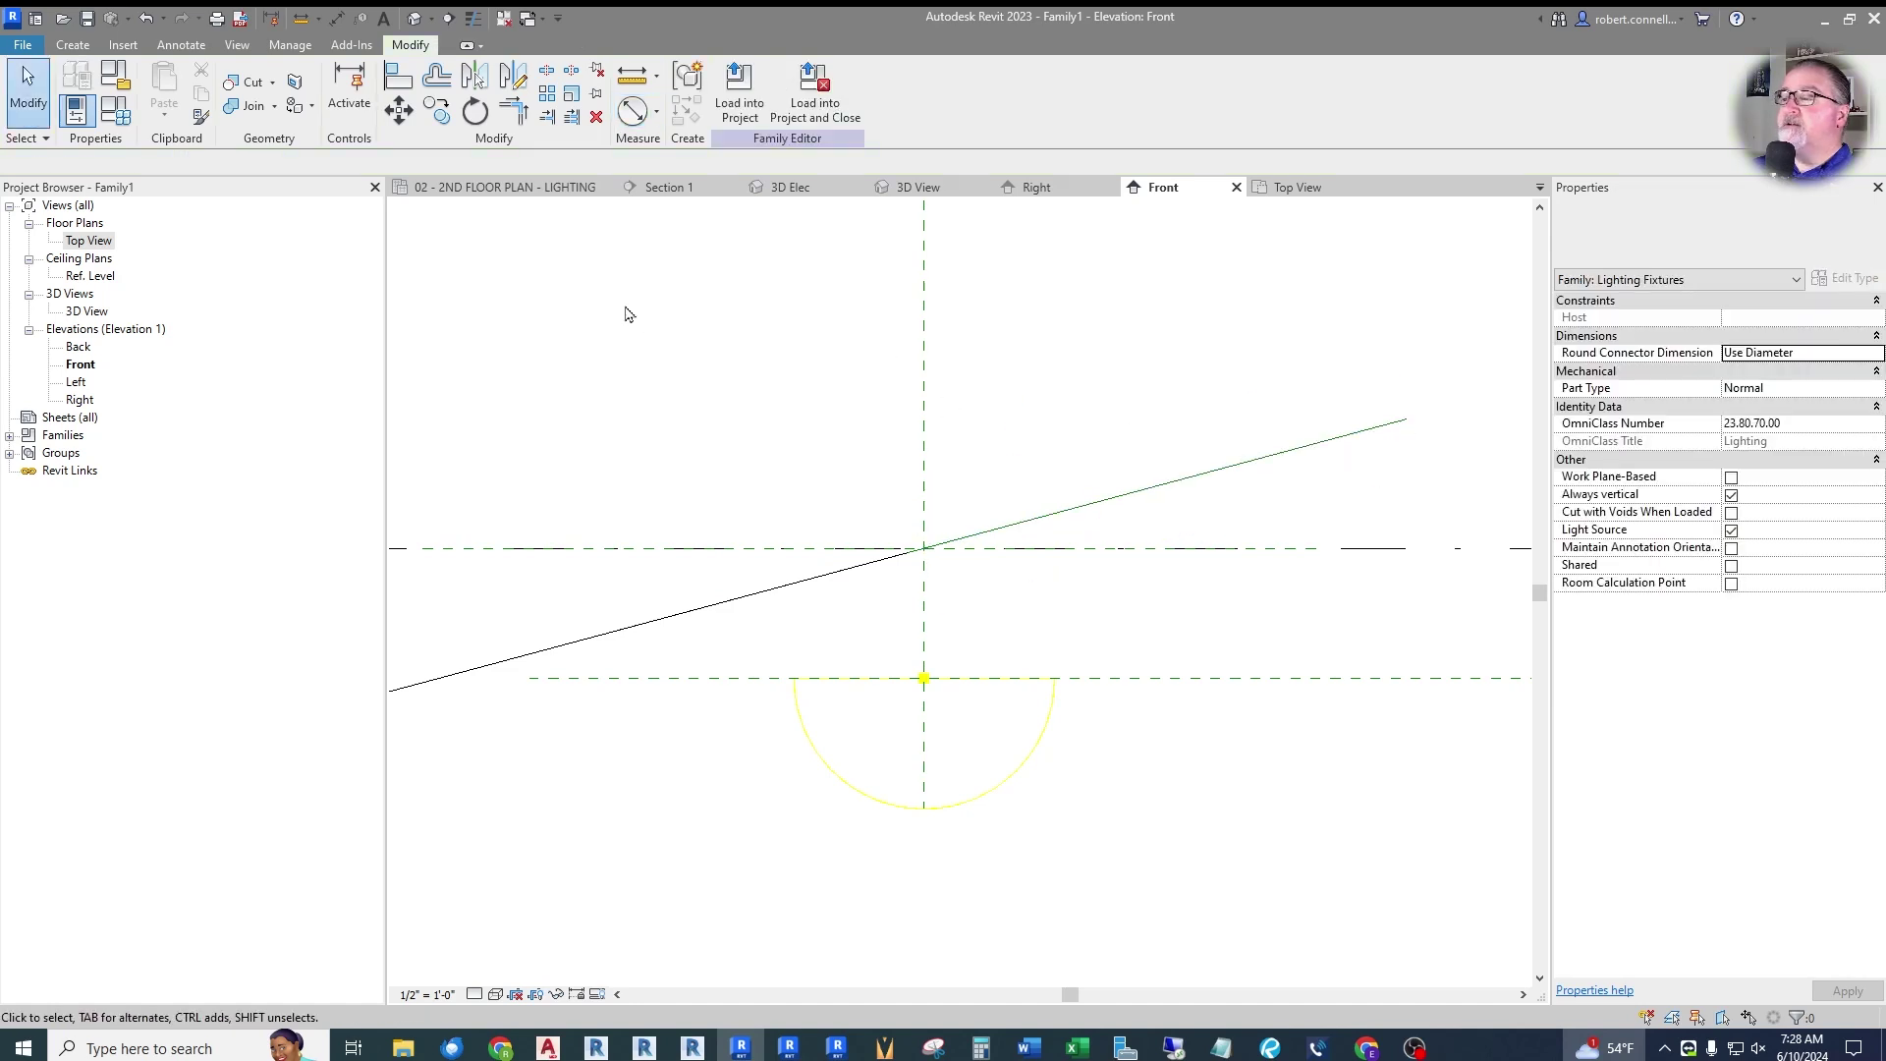
Set the Angle from Horiz parameter to 0° in Family Types.
left_click(77, 110)
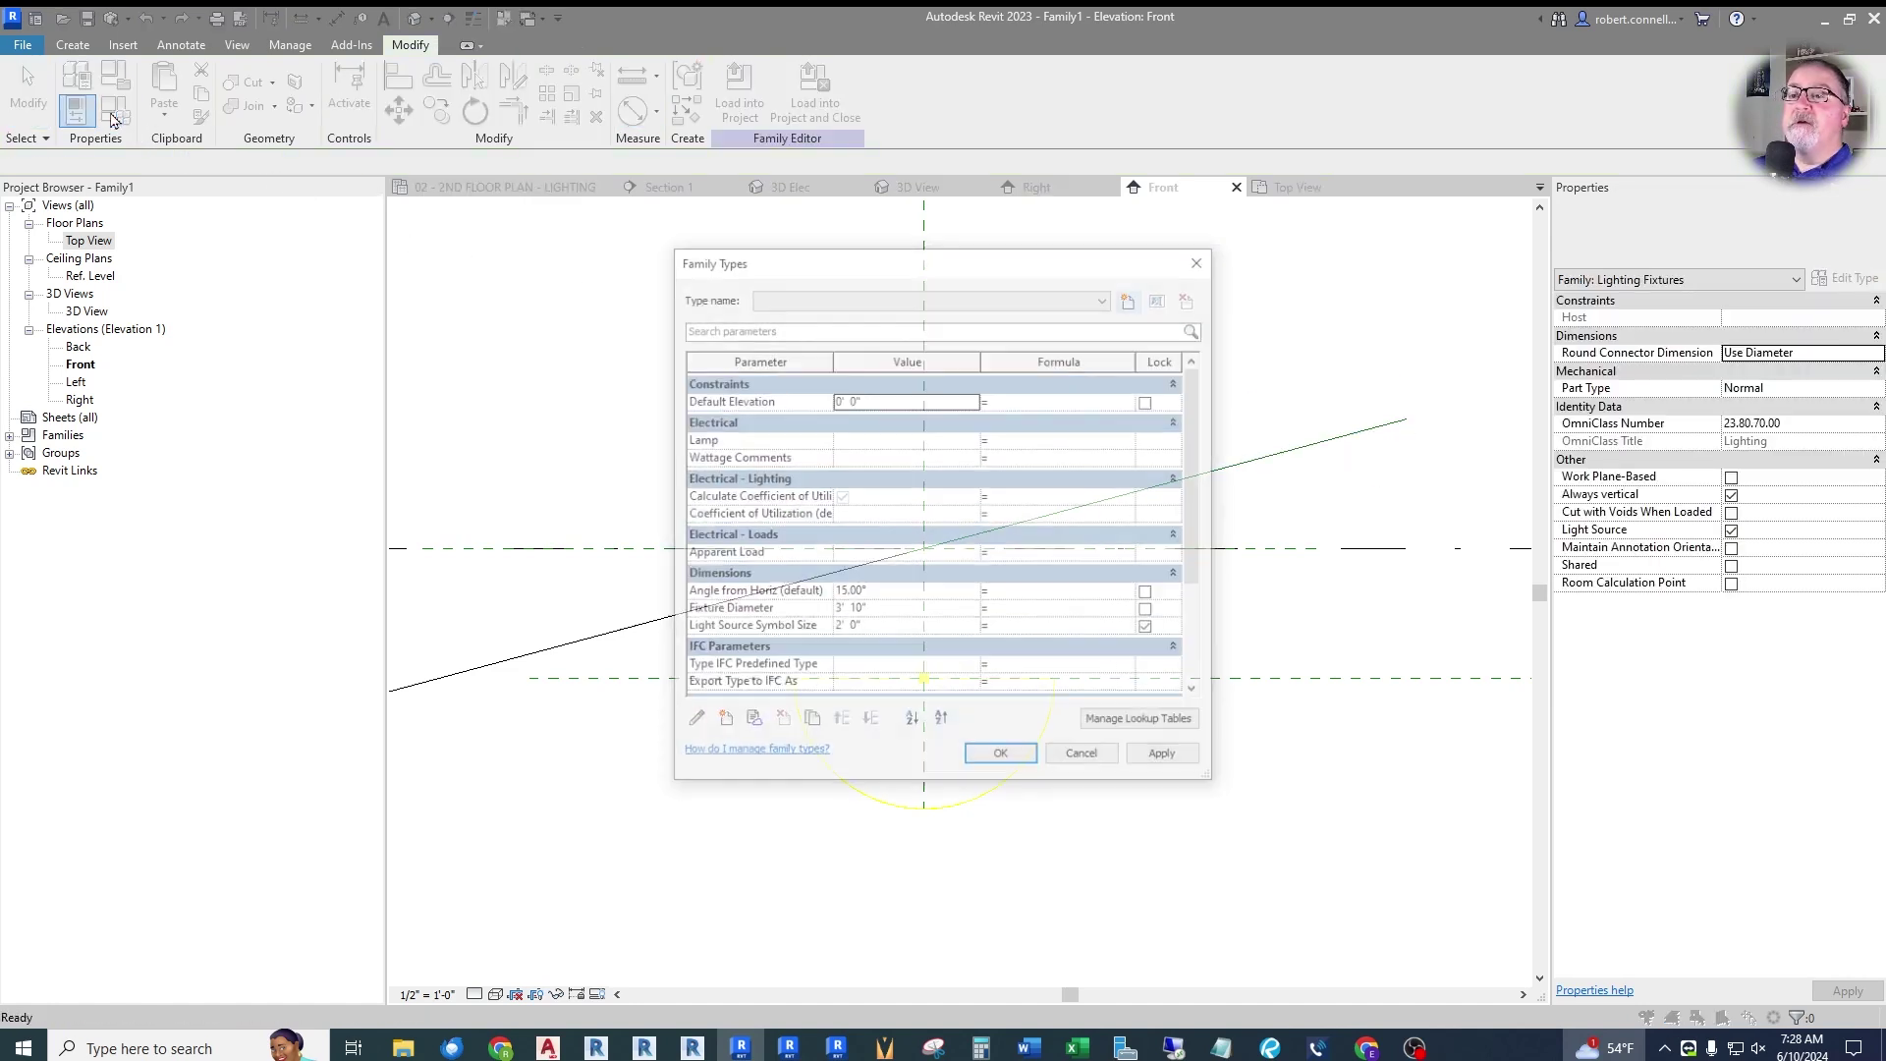
left_click(901, 590)
type("0")
key("Tab")
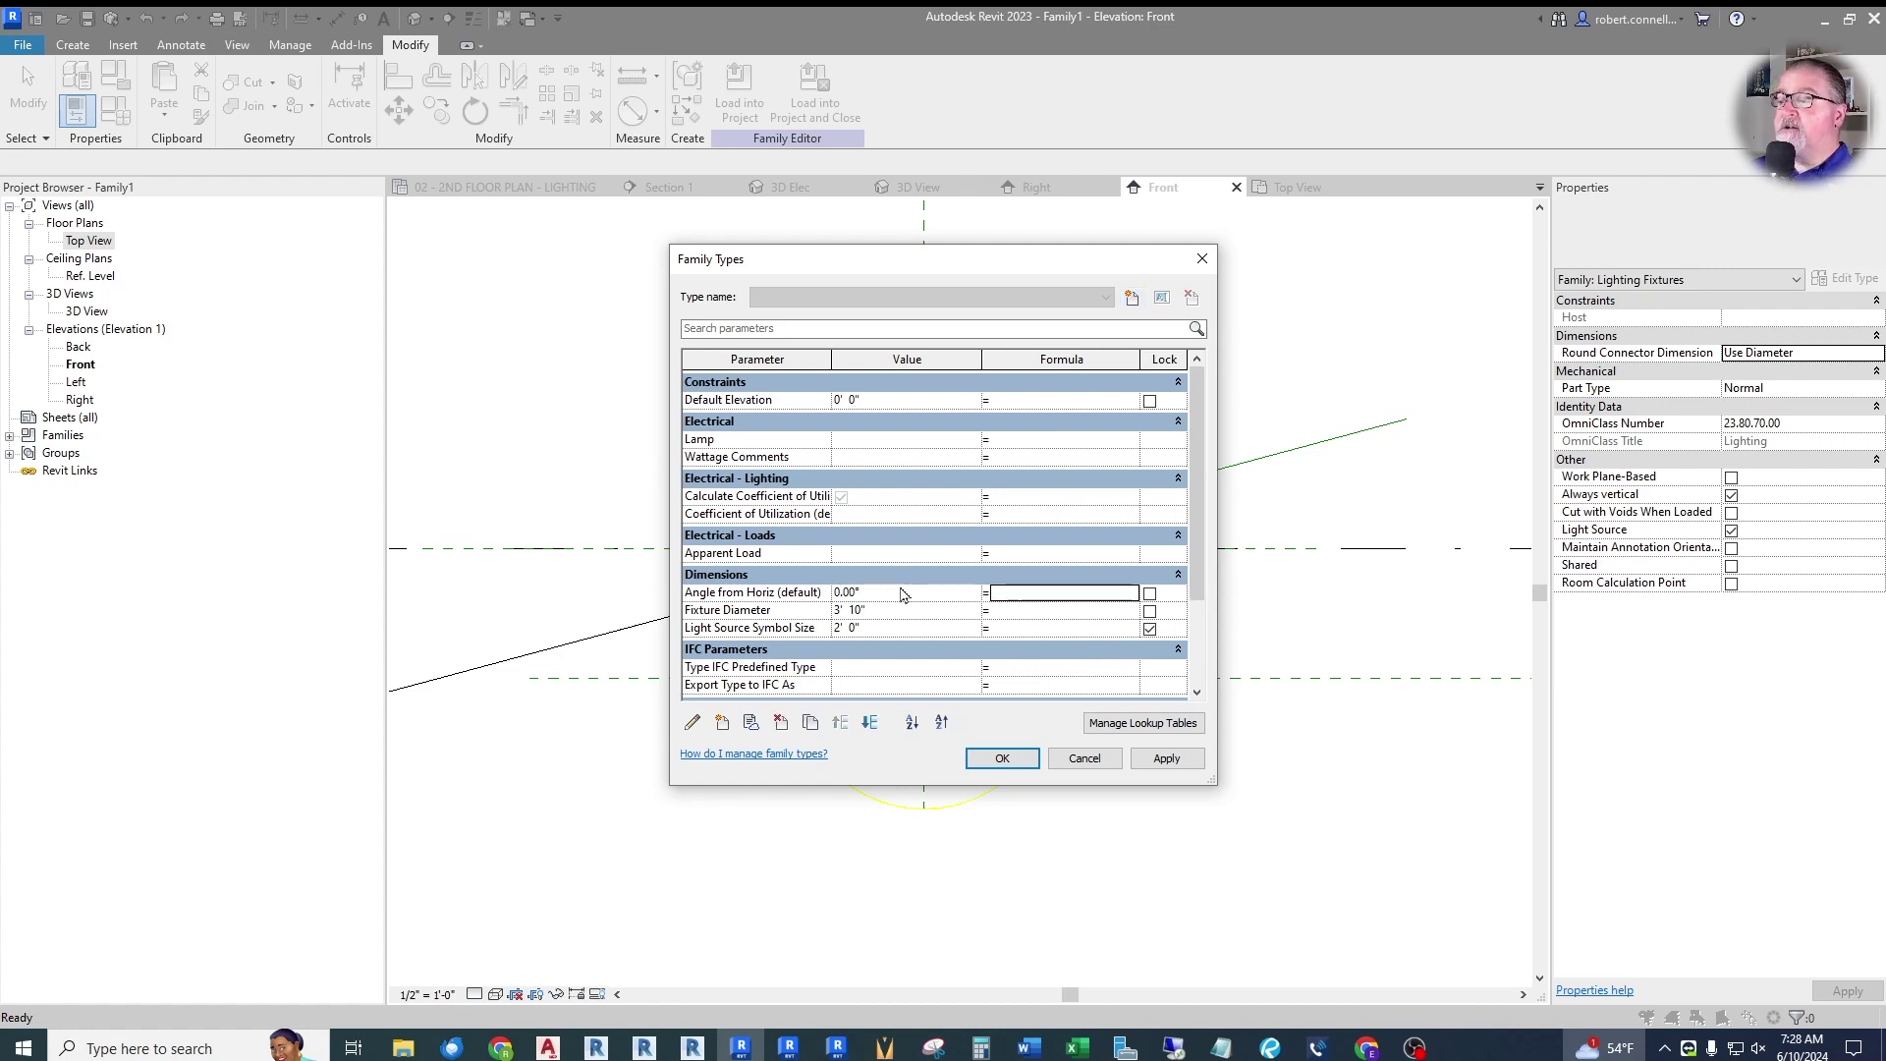
left_click(978, 754)
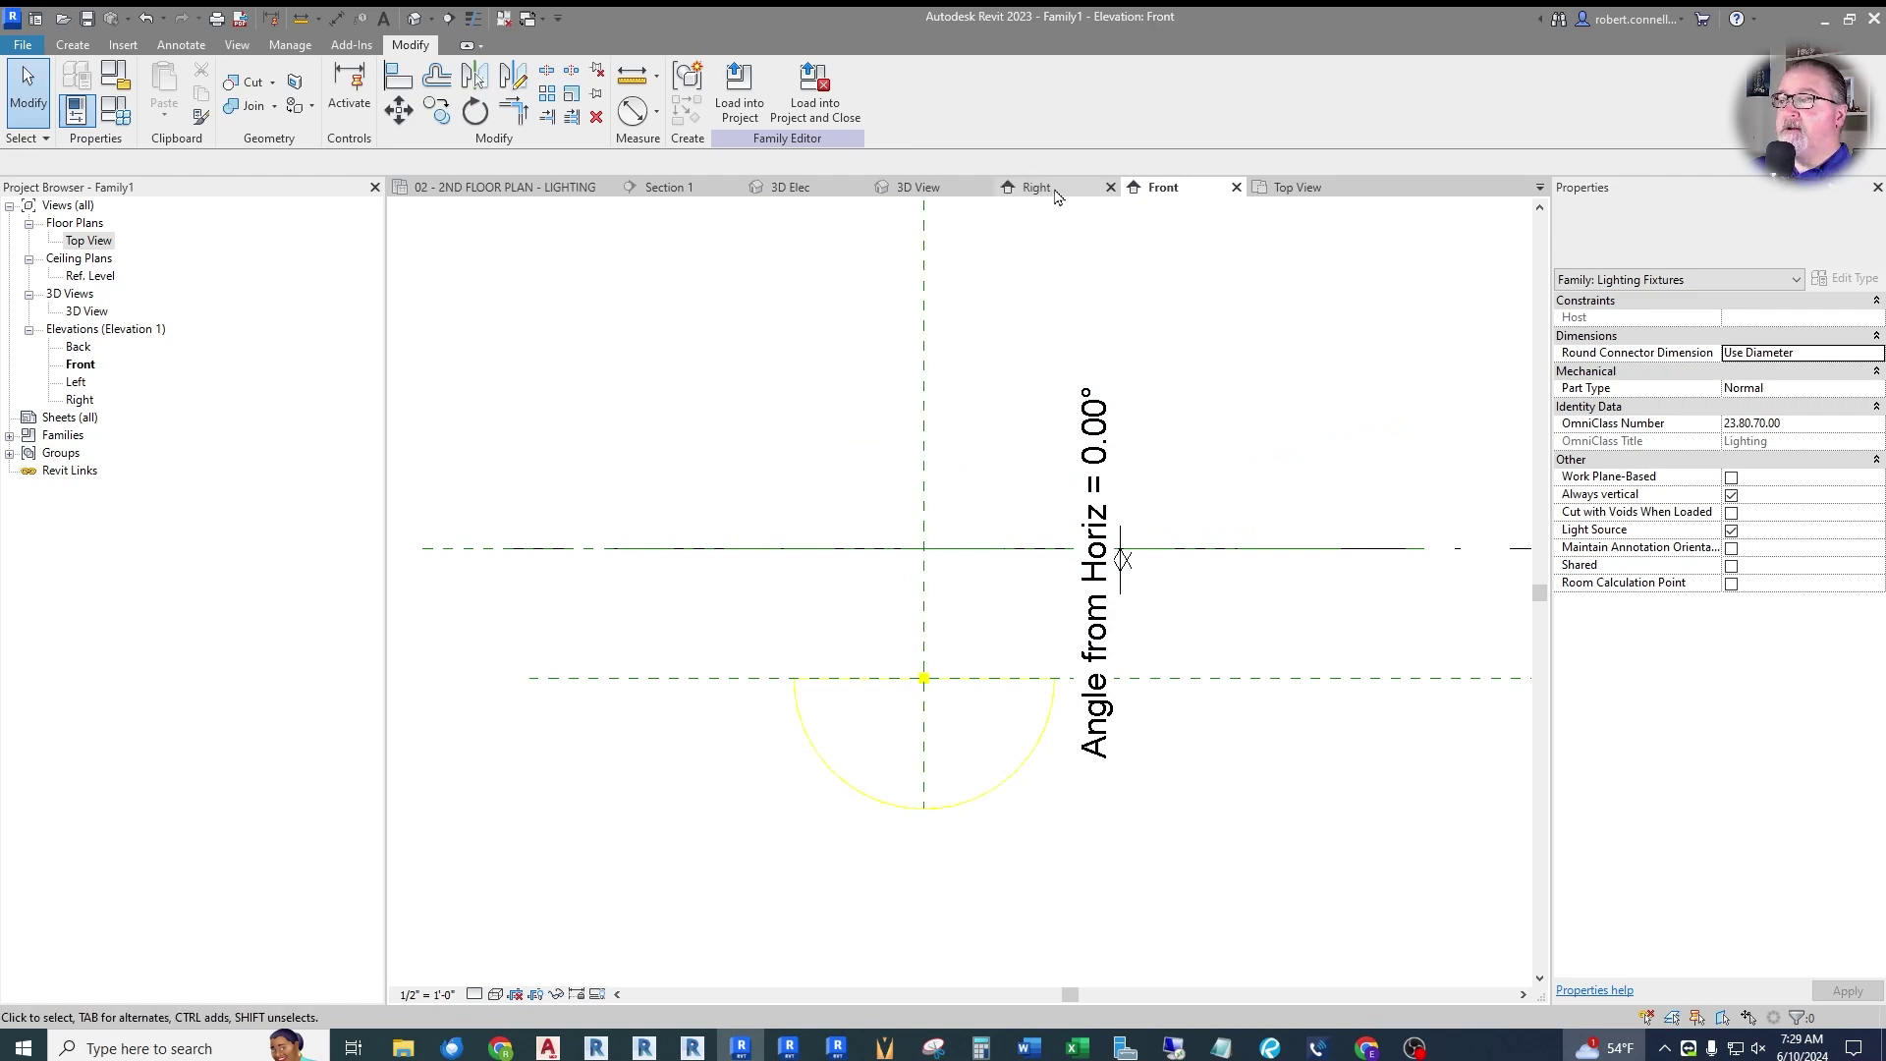
In the Top View, place a diameter dimension on the outer reference circle.
left_click(1295, 188)
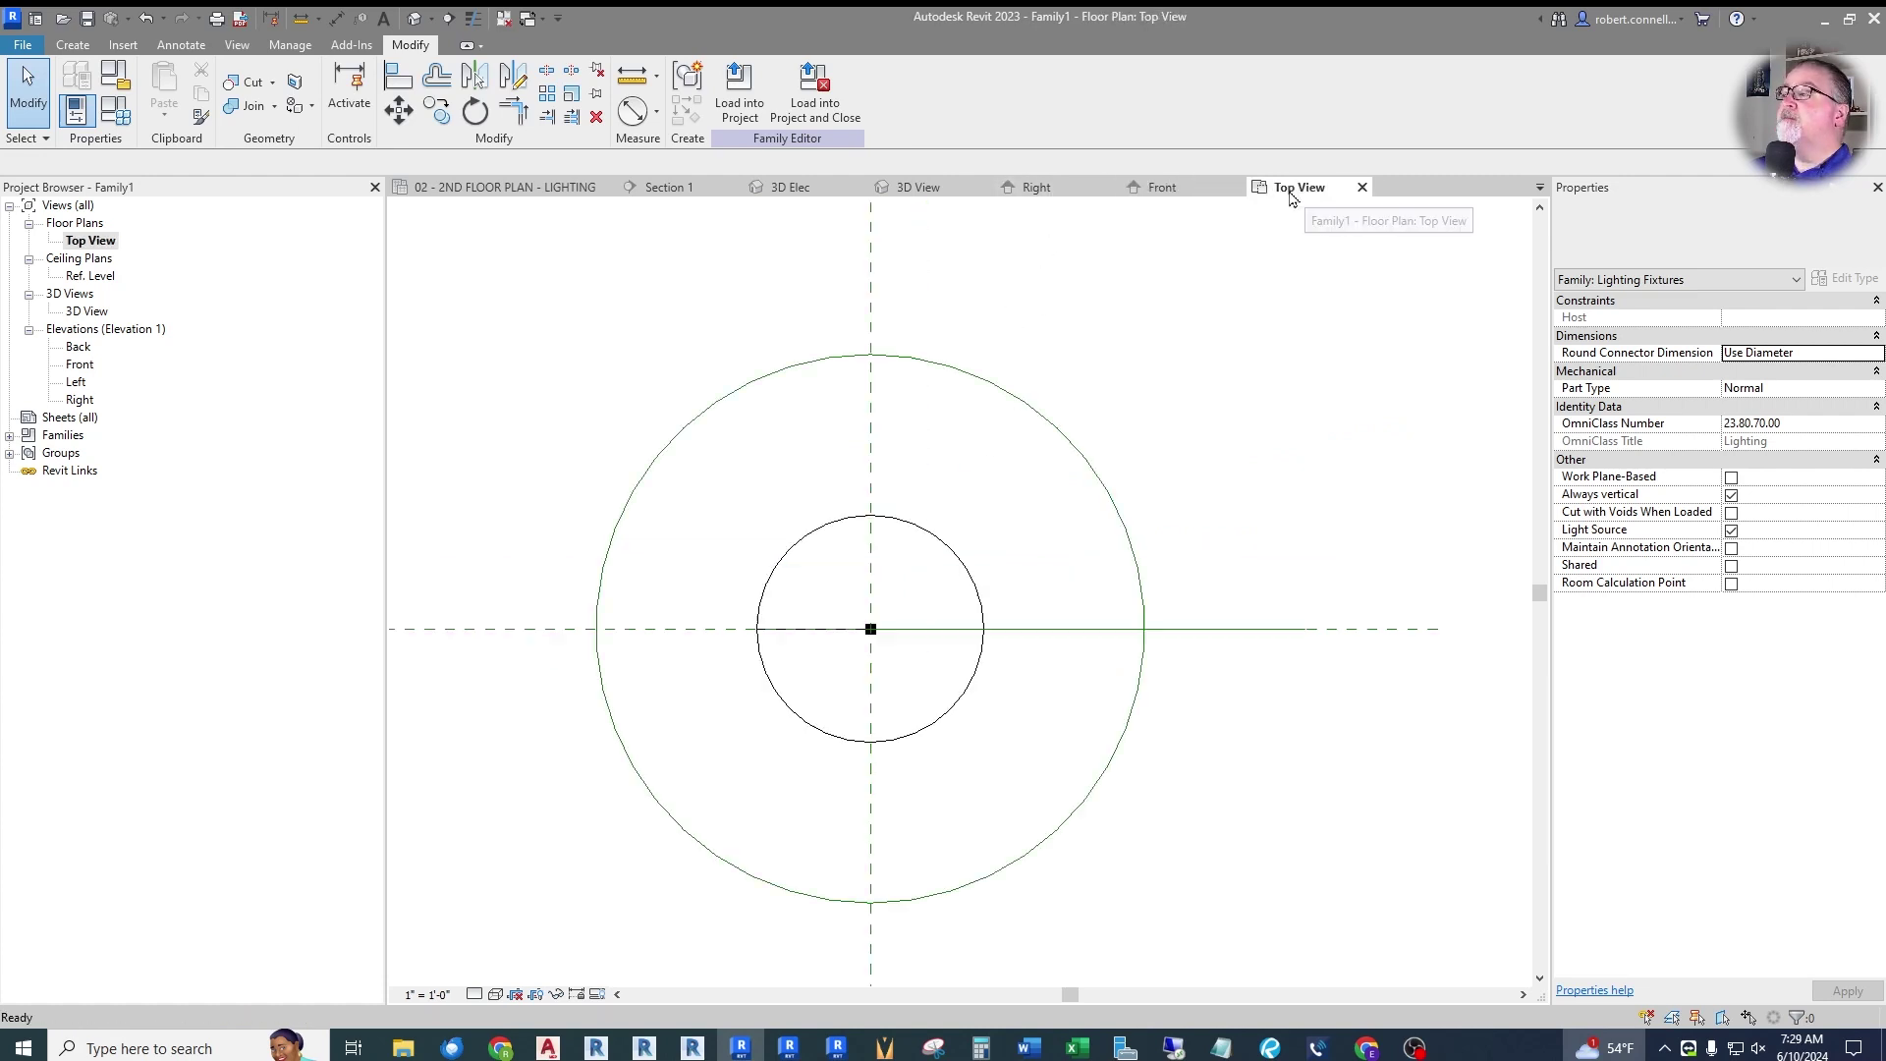
left_click(1063, 441)
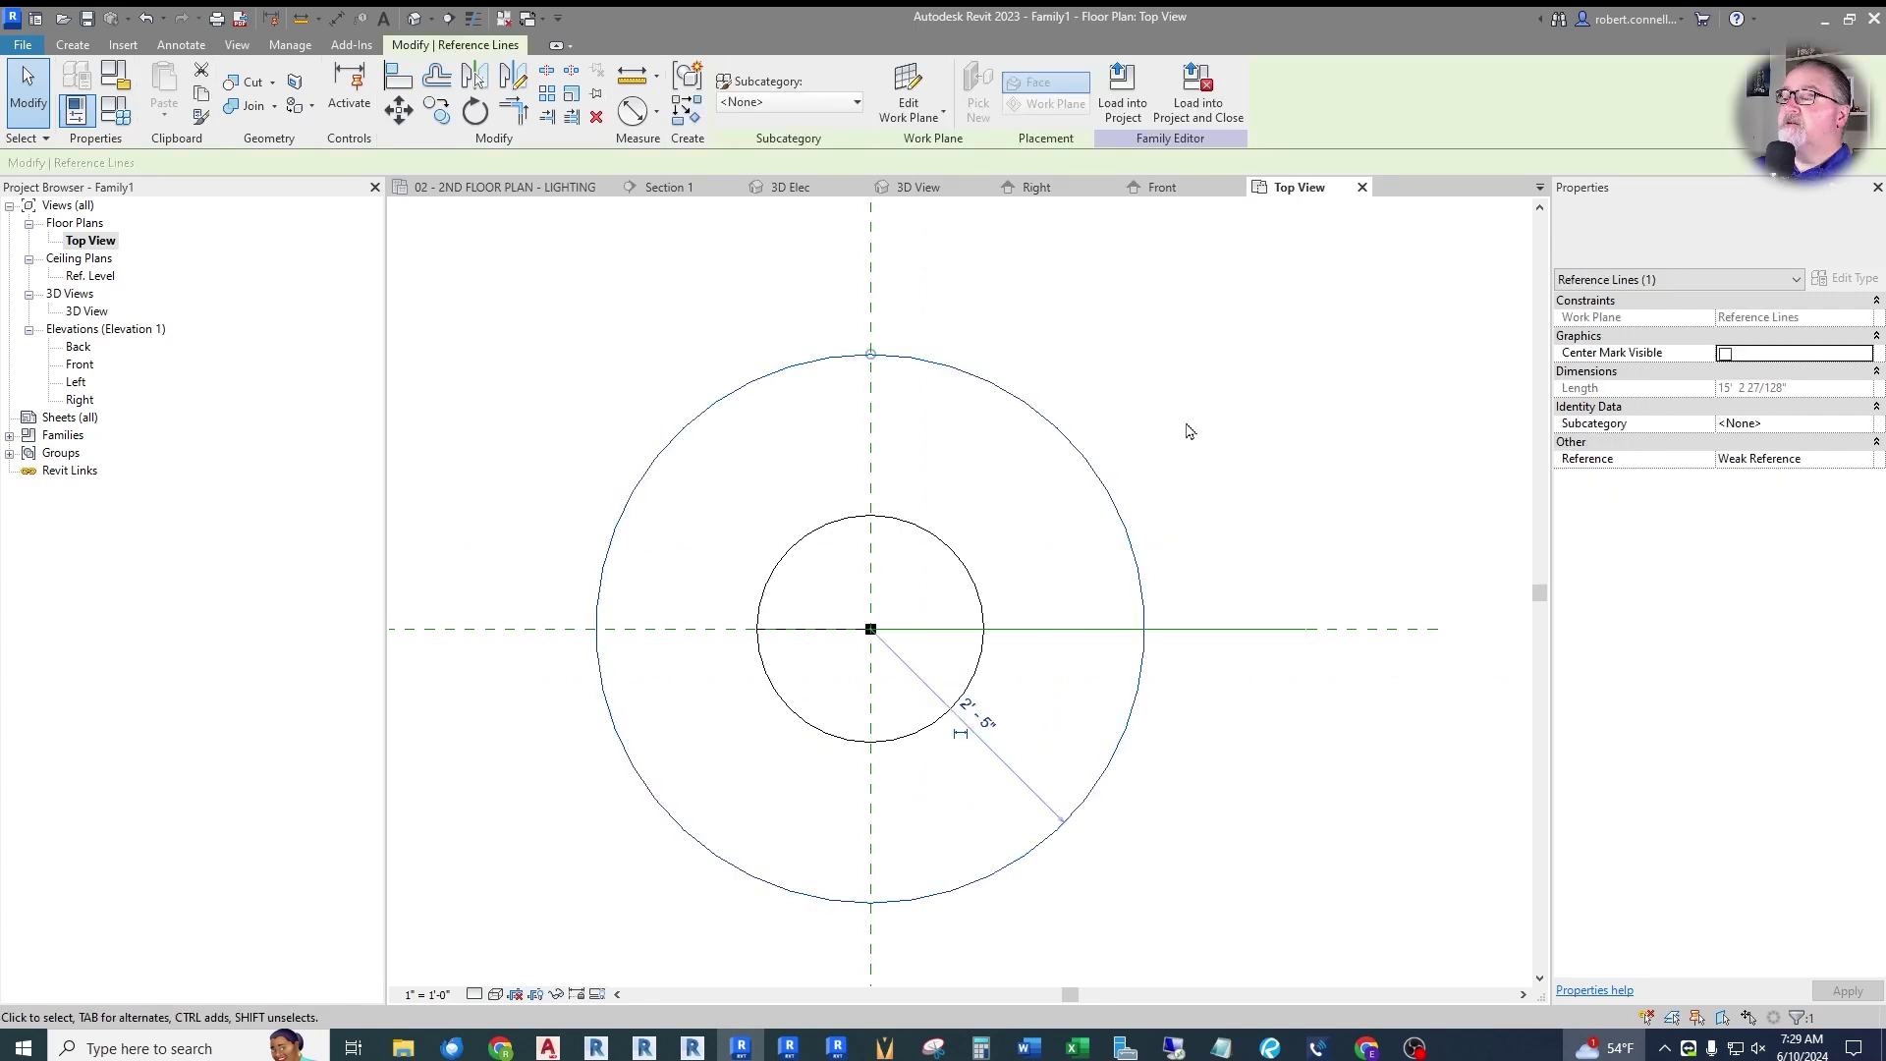
key("Escape")
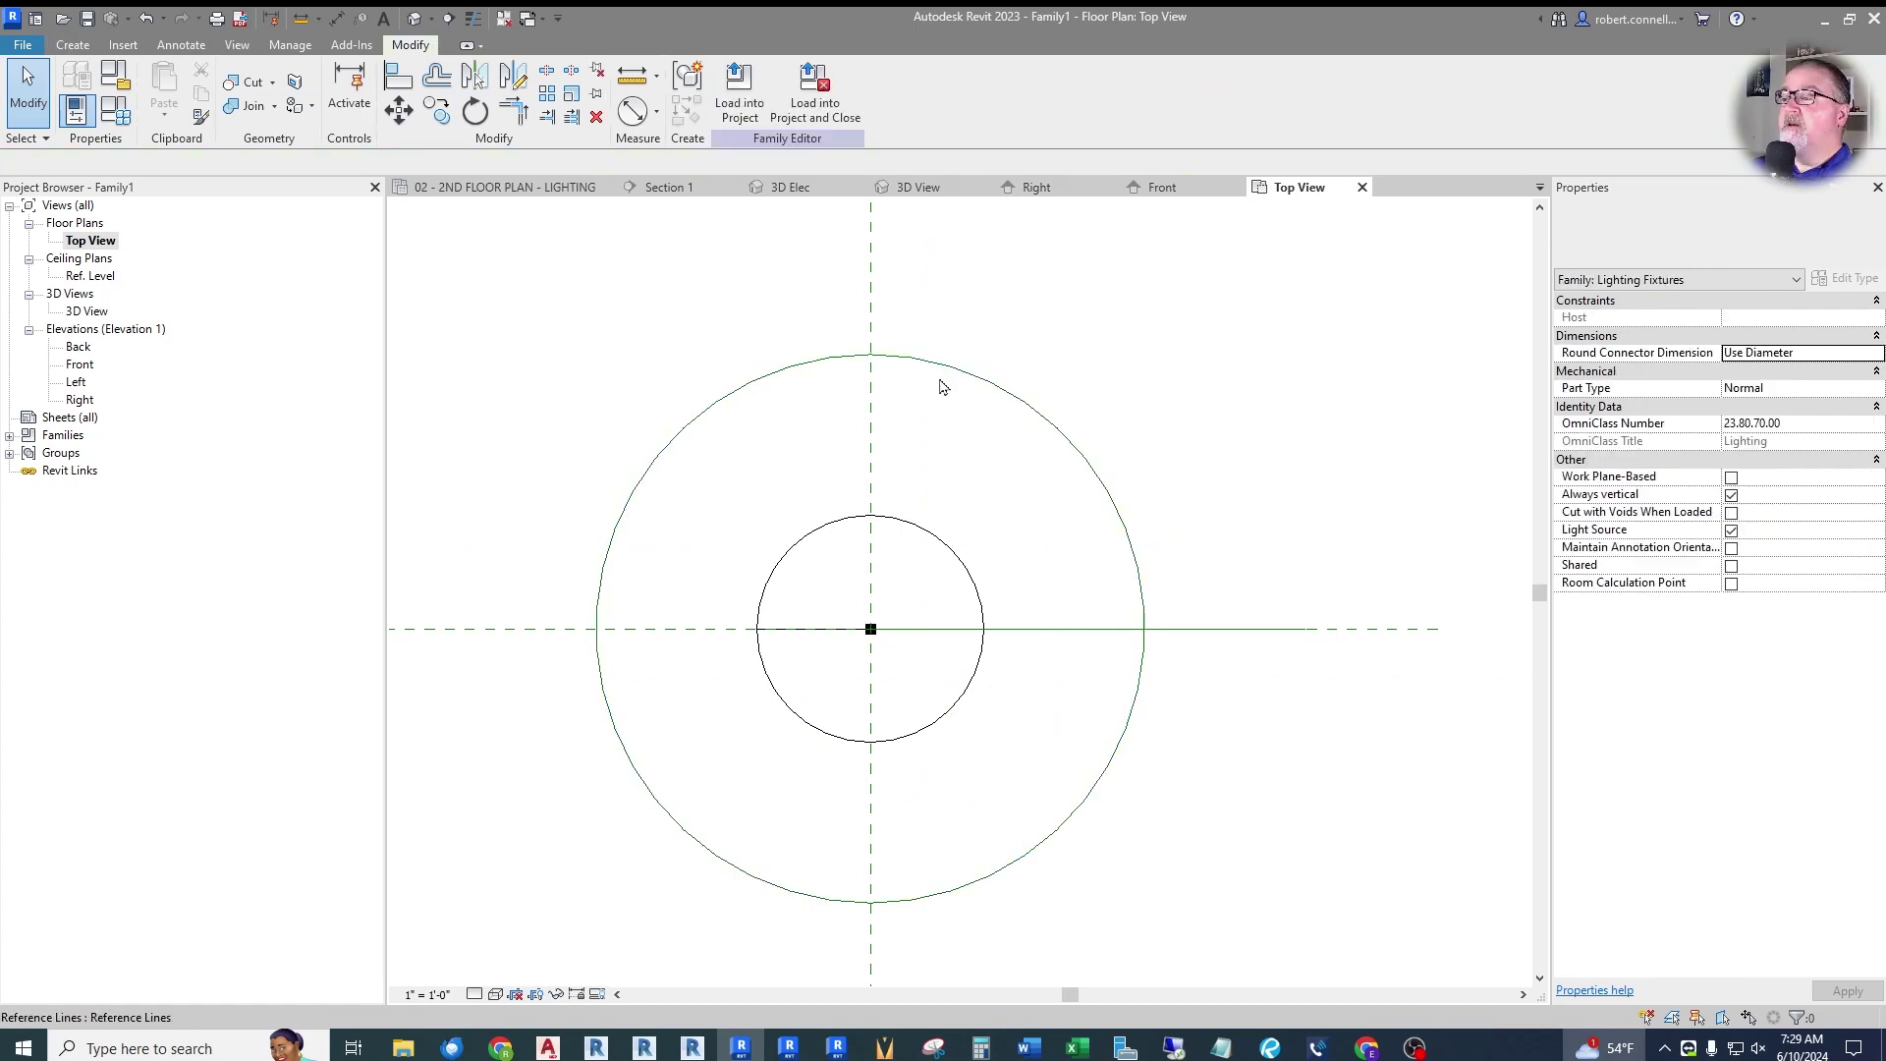
key("d")
key("i")
left_click(871, 84)
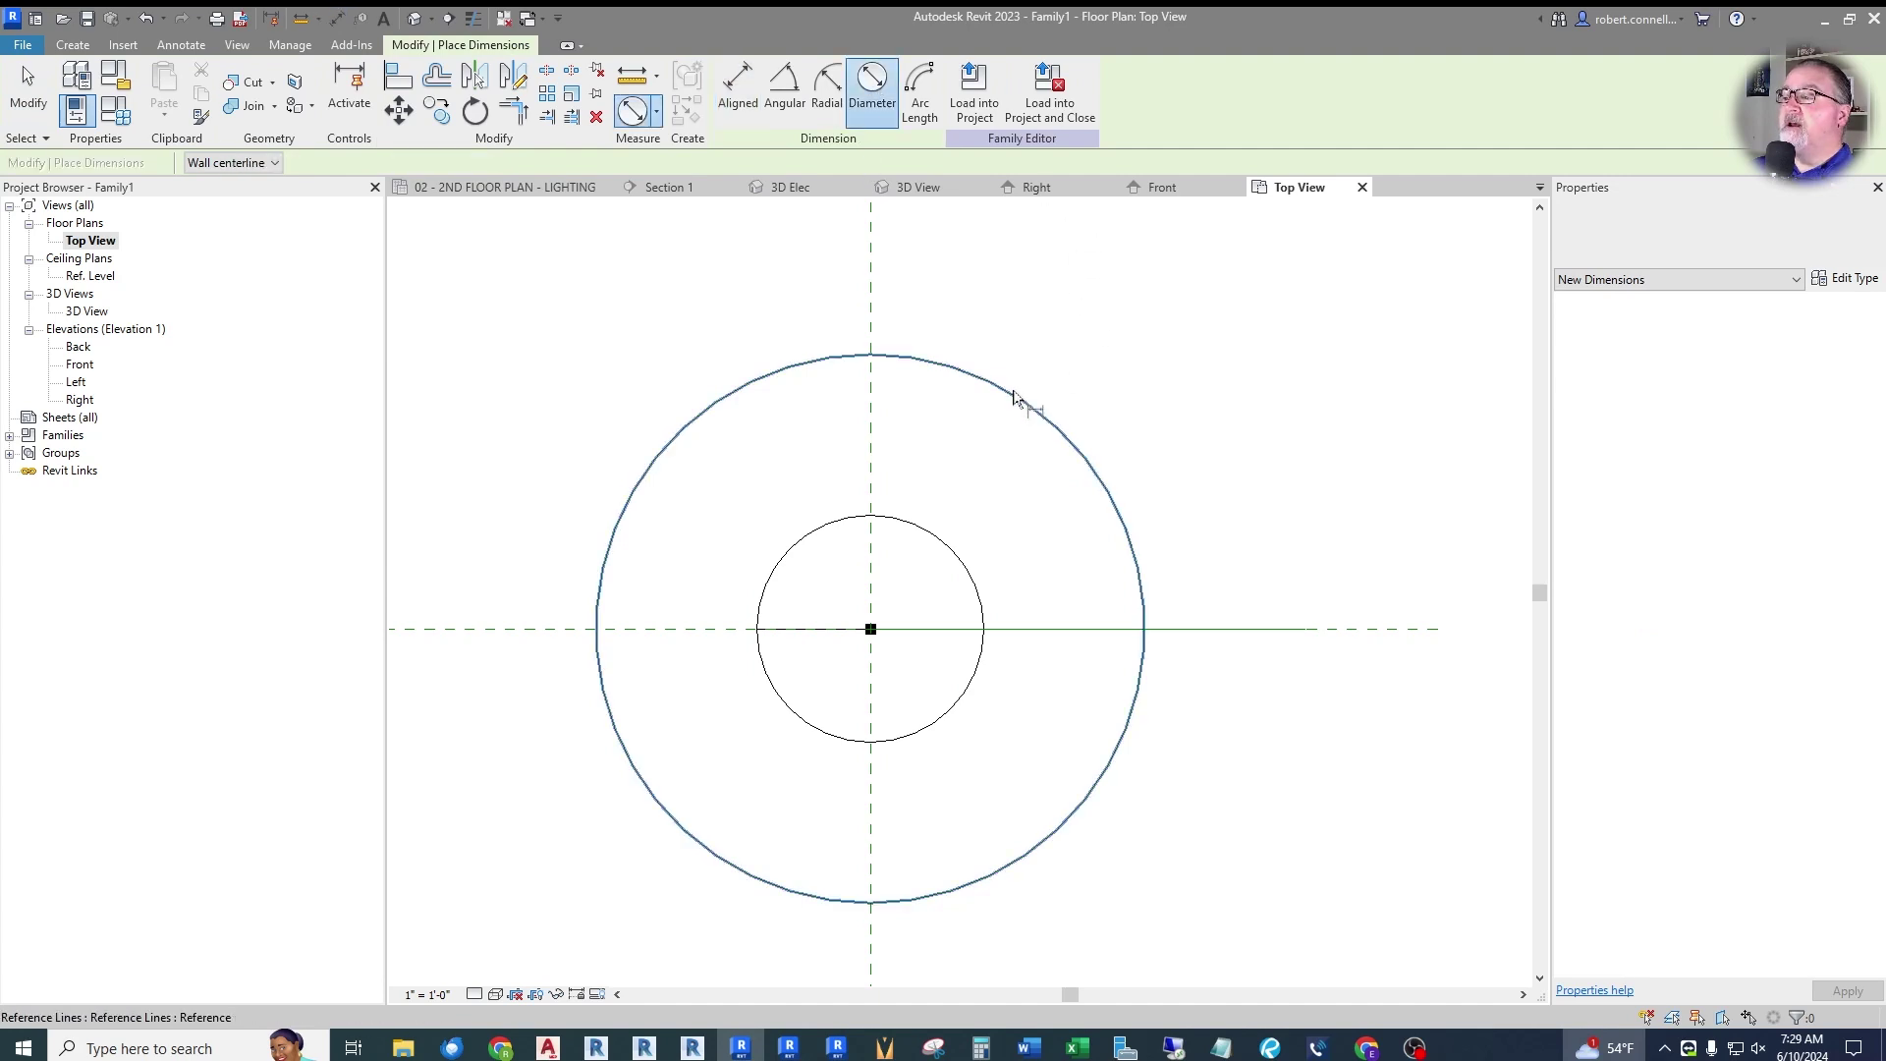
left_click(1015, 398)
left_click(1237, 408)
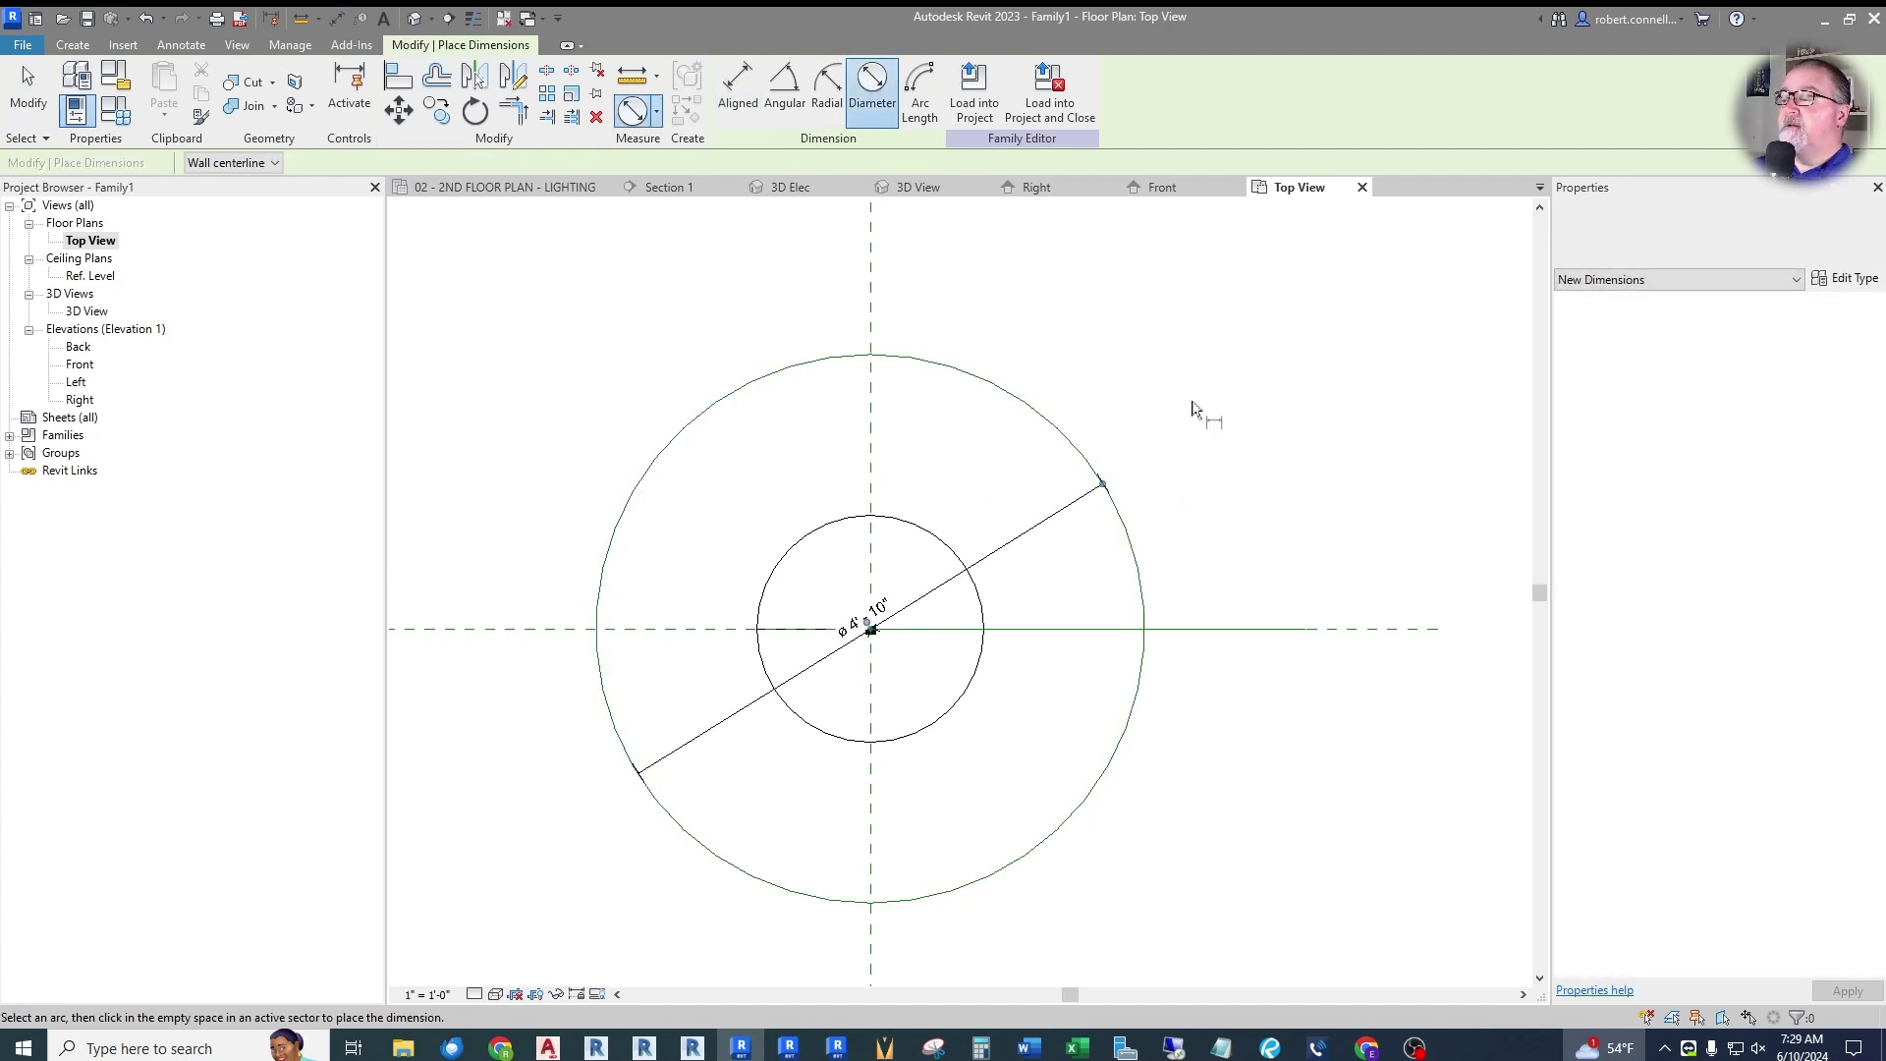
key("Escape")
Move the diameter dimension's text away from the center to a clear spot outside the circle's upper-right edge.
left_click(872, 629)
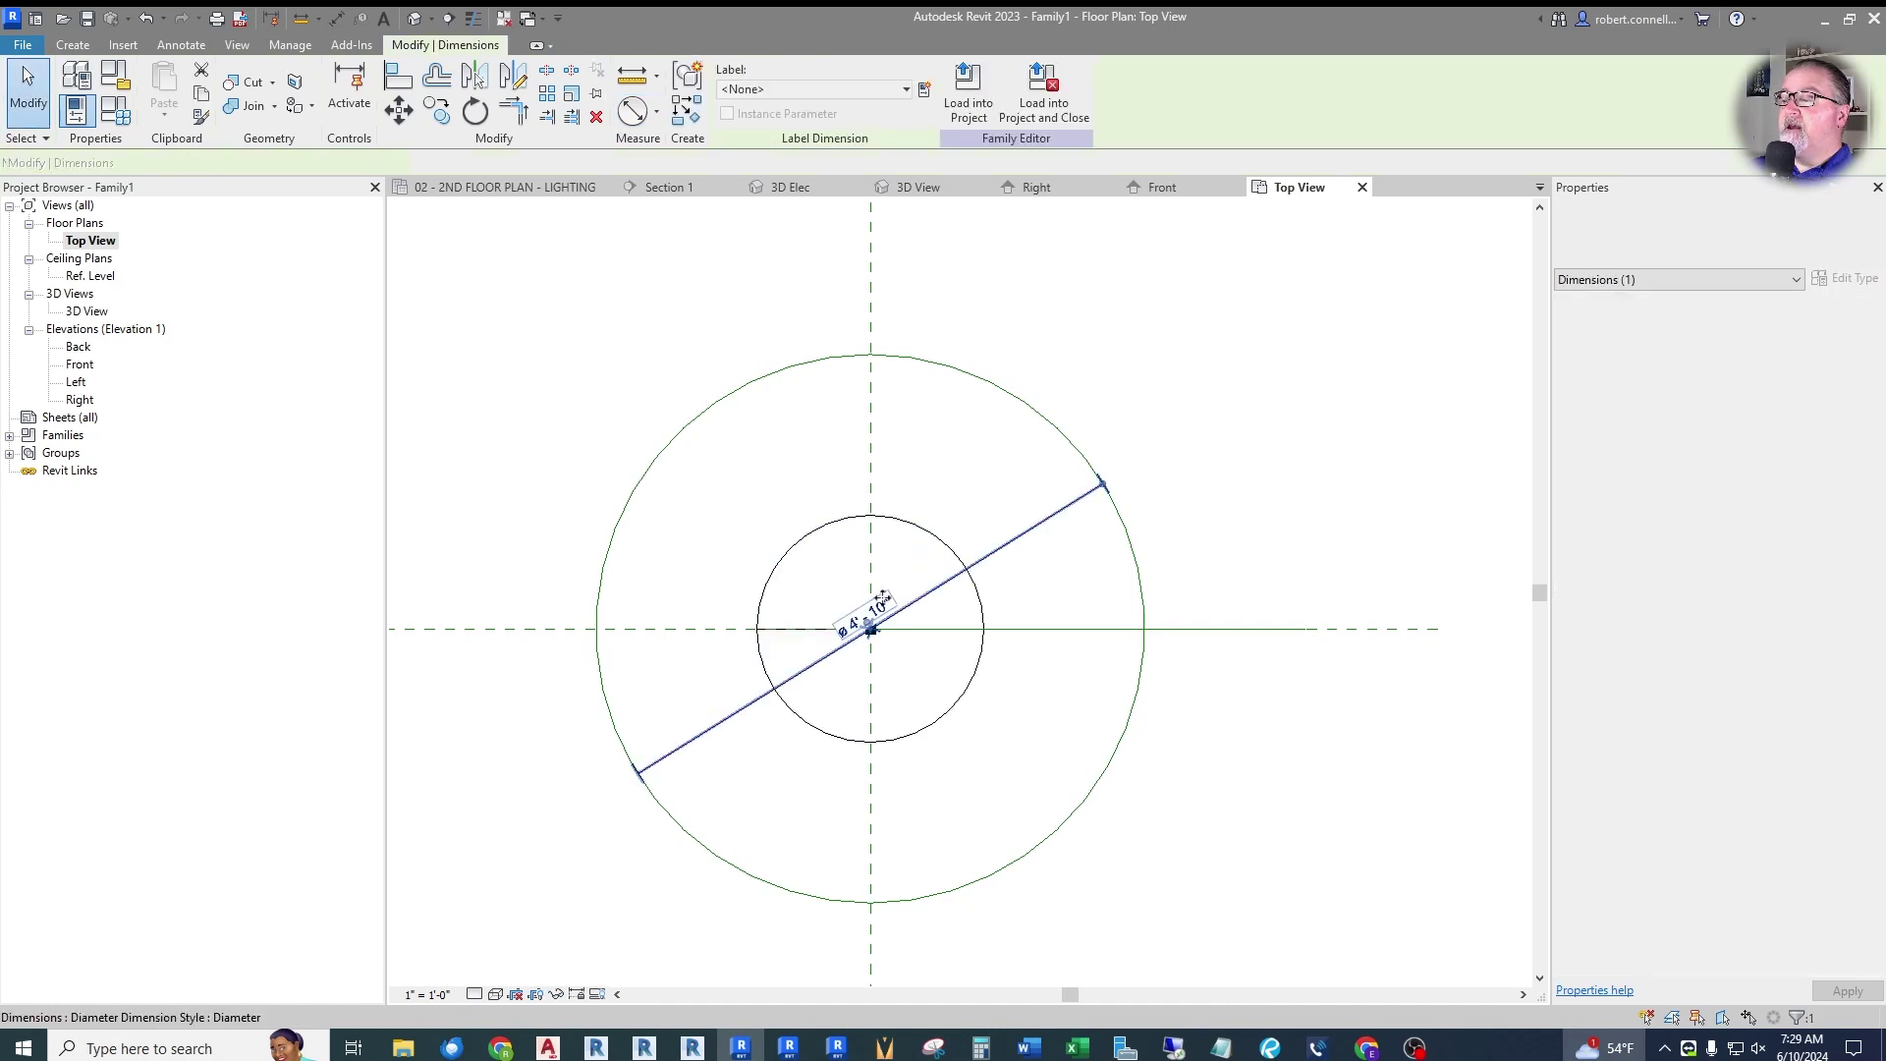
left_click(978, 471)
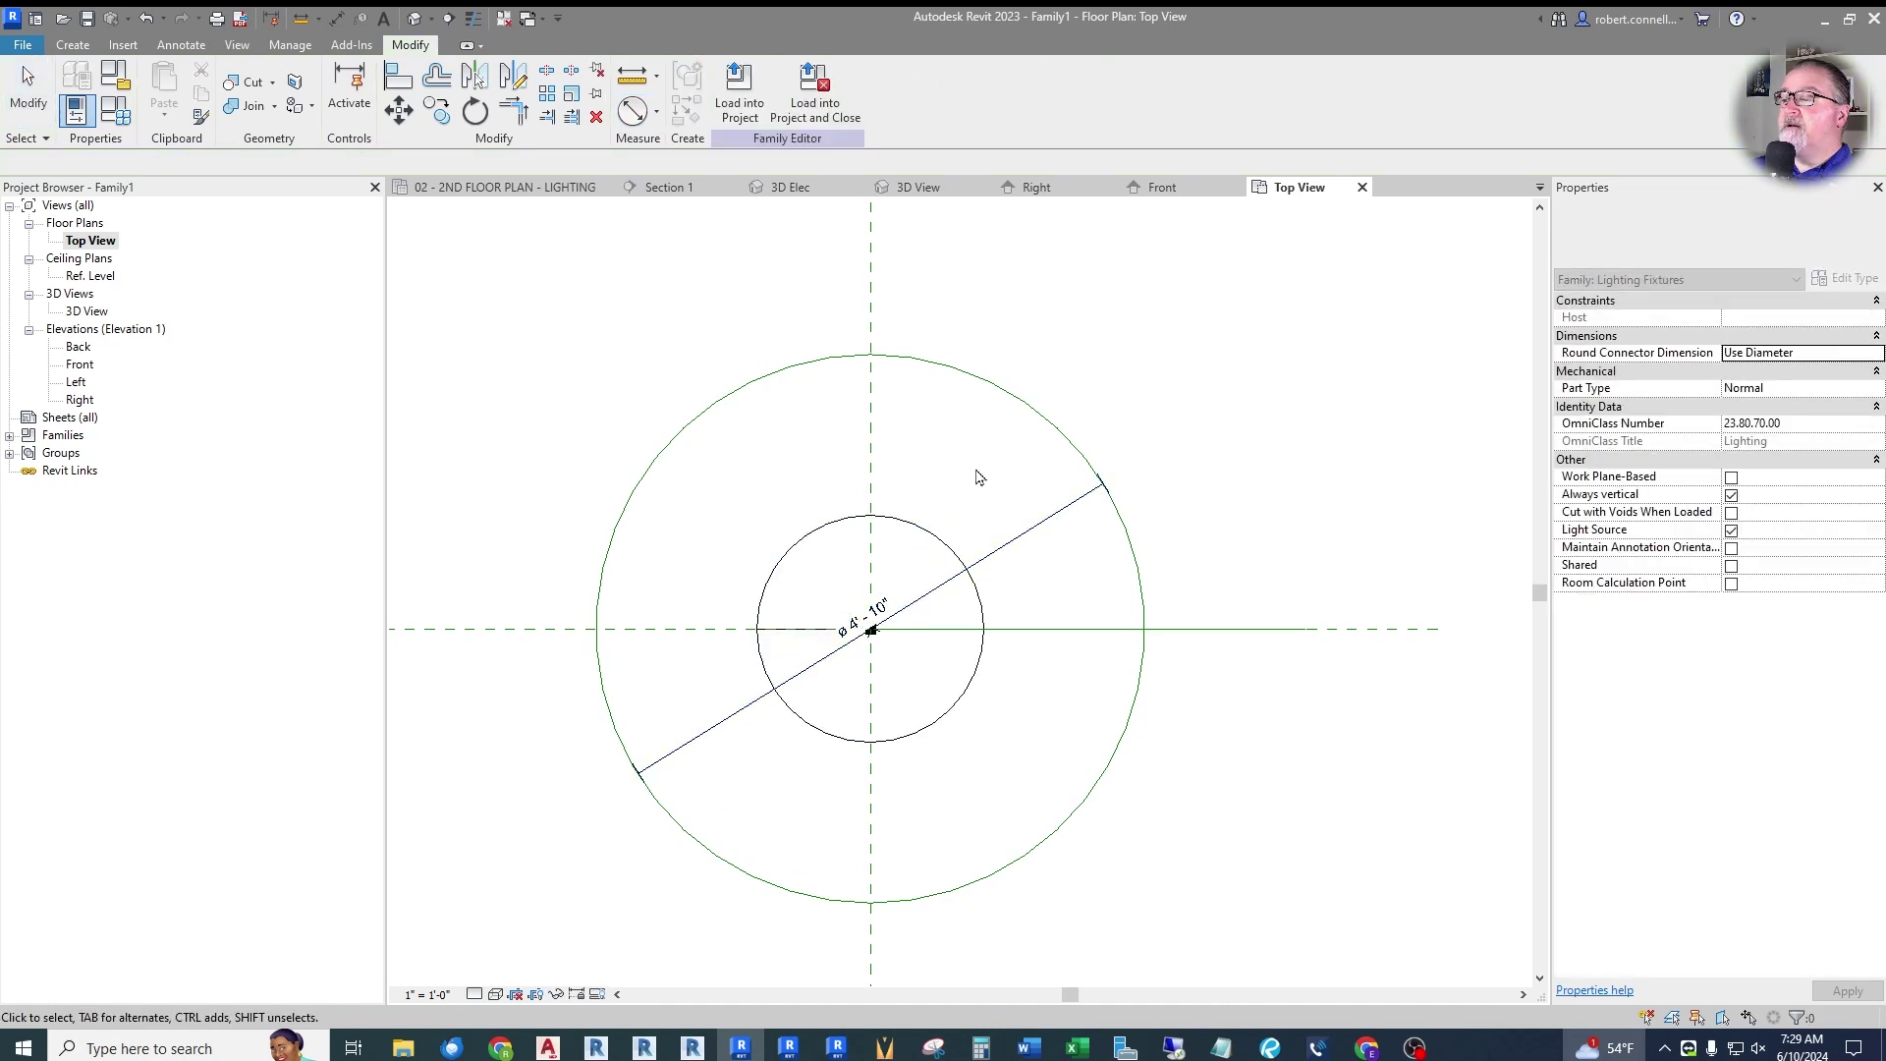
scroll(870, 629, "up", 2)
left_click(869, 628)
left_click_drag(854, 637, 1343, 286)
scroll(989, 625, "down", 3)
left_click_drag(1108, 518, 1179, 378)
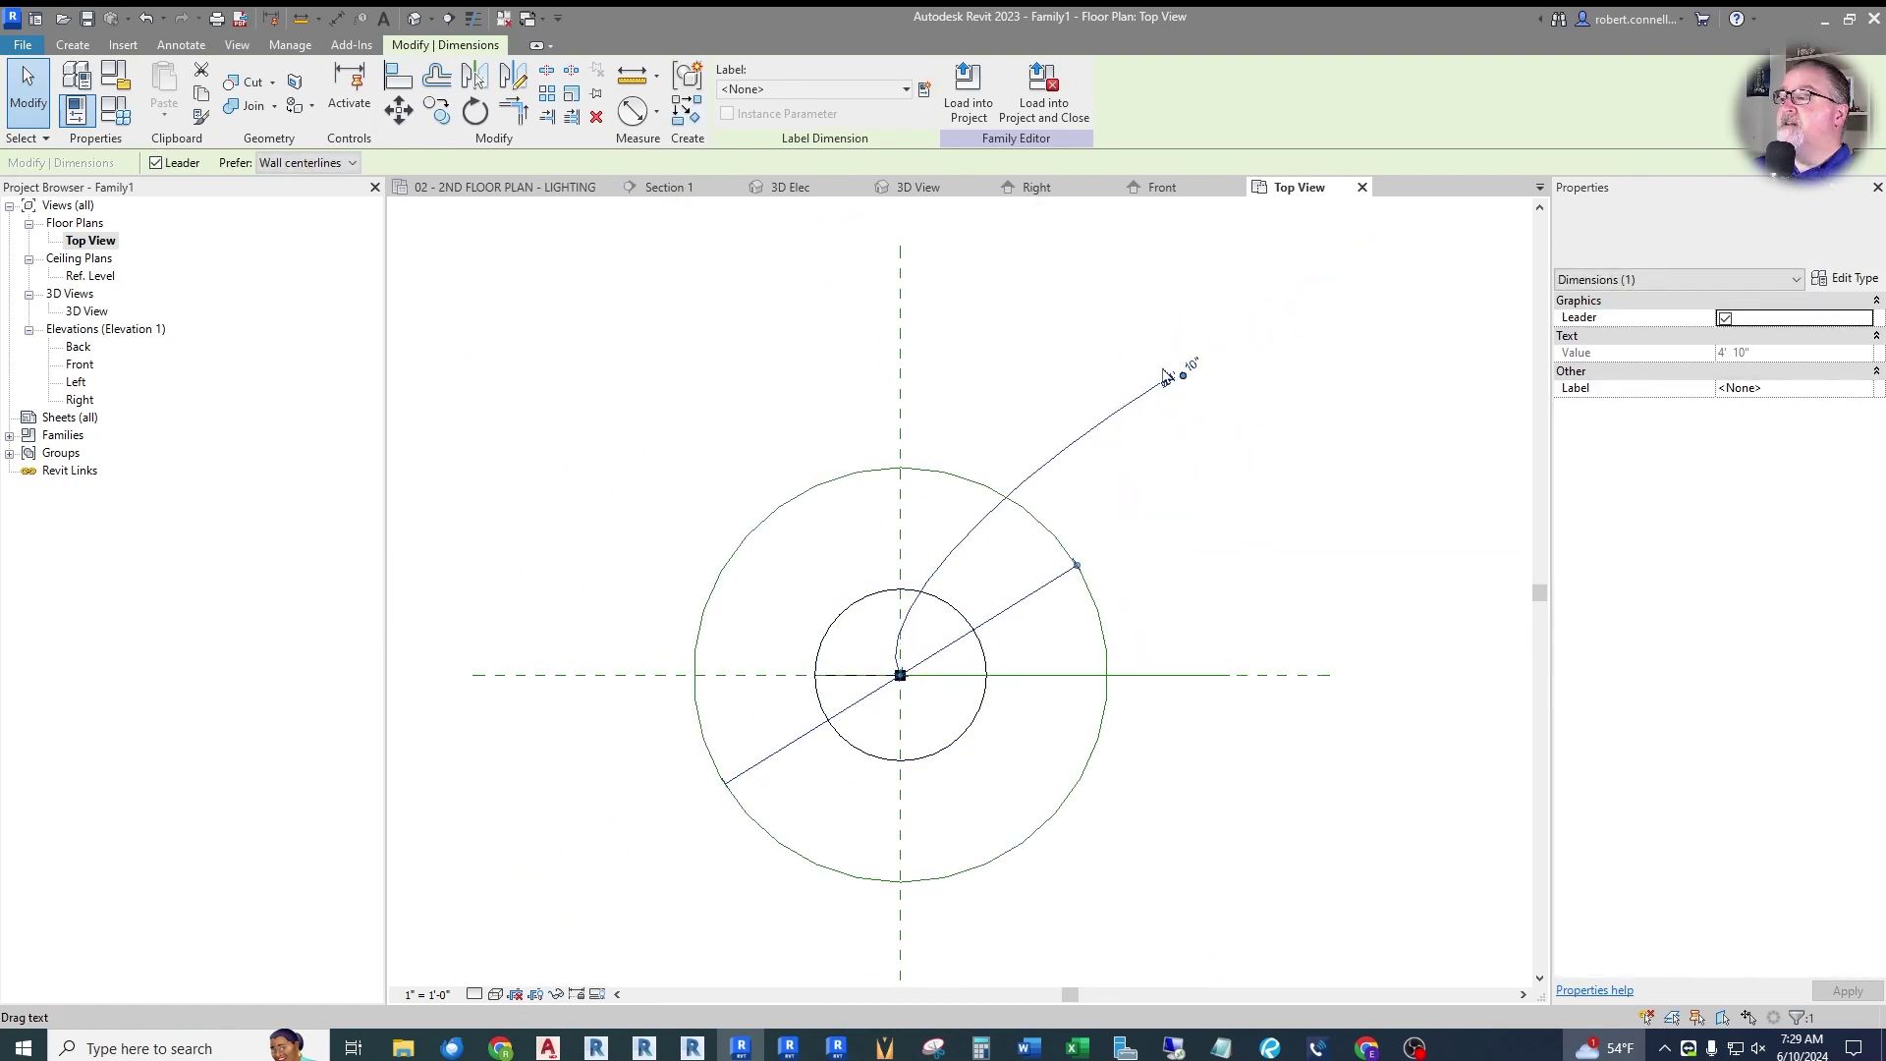
Label the diameter dimension with the existing Fixture Diameter parameter.
left_click(905, 90)
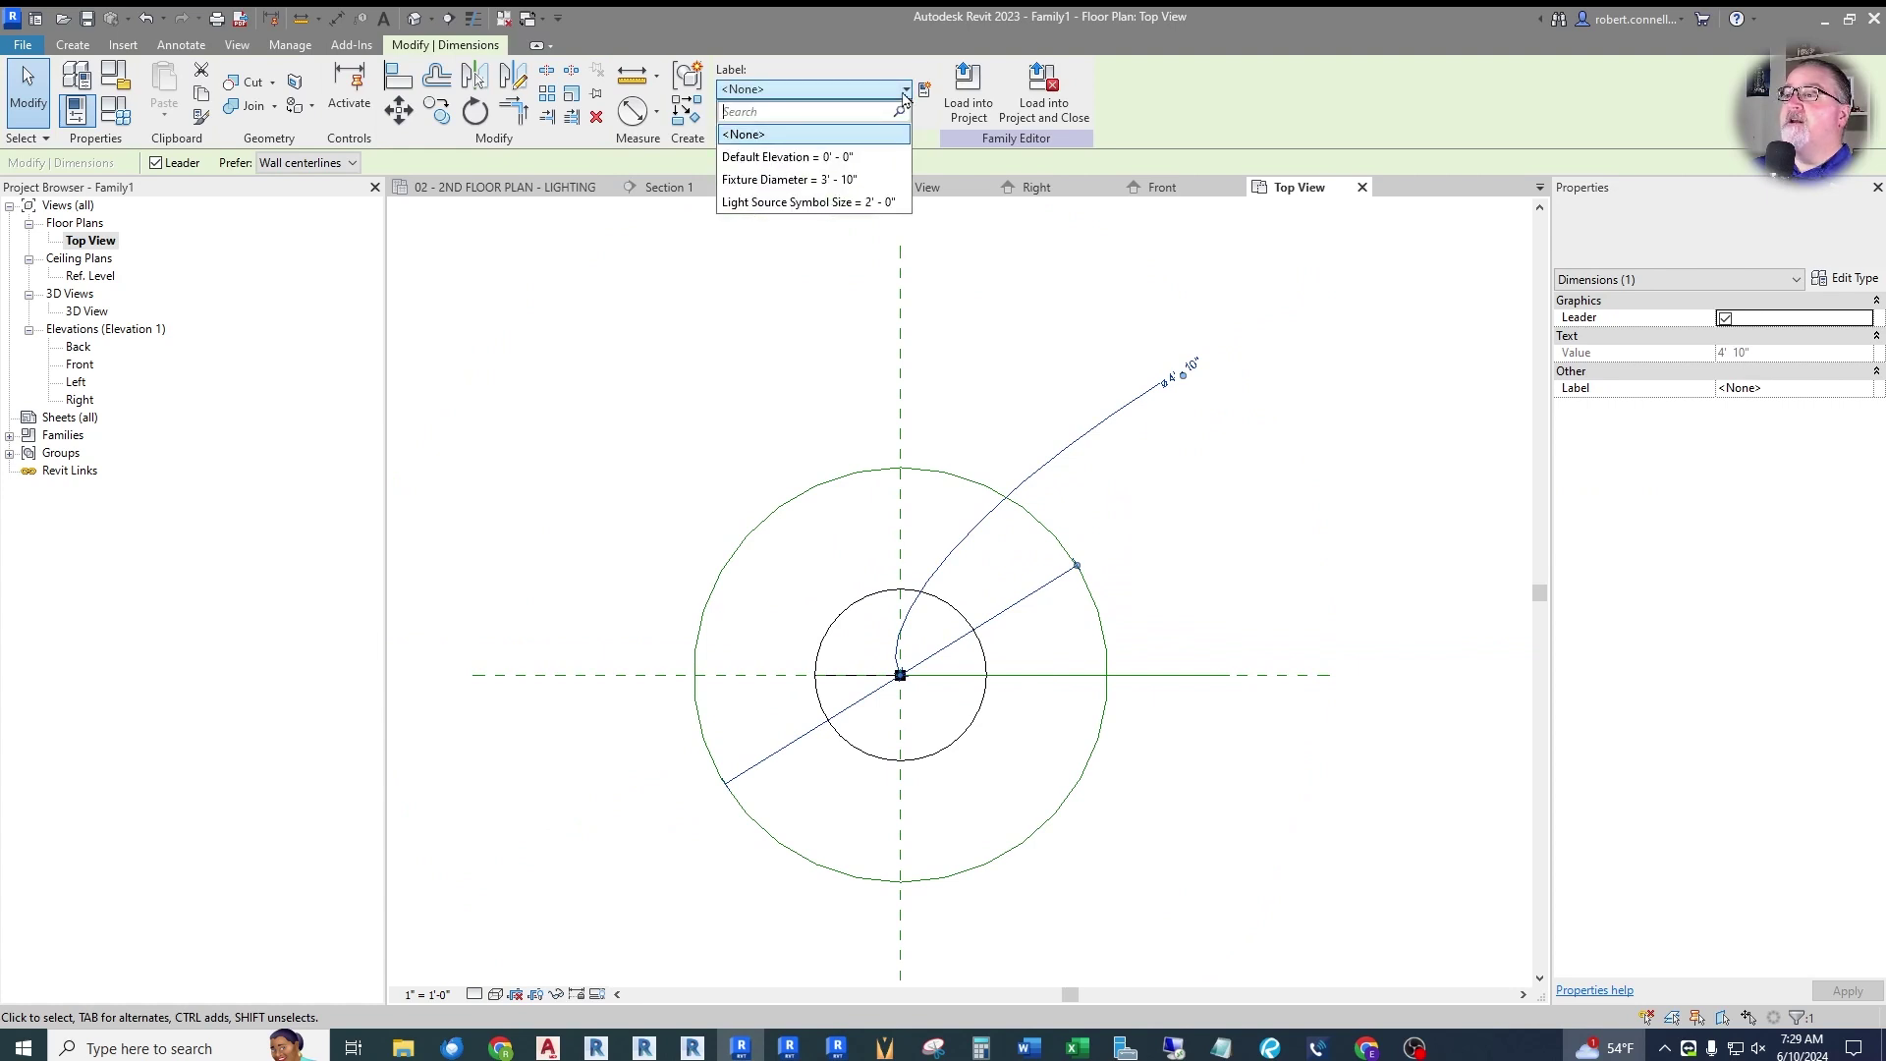
left_click(783, 181)
left_click(668, 472)
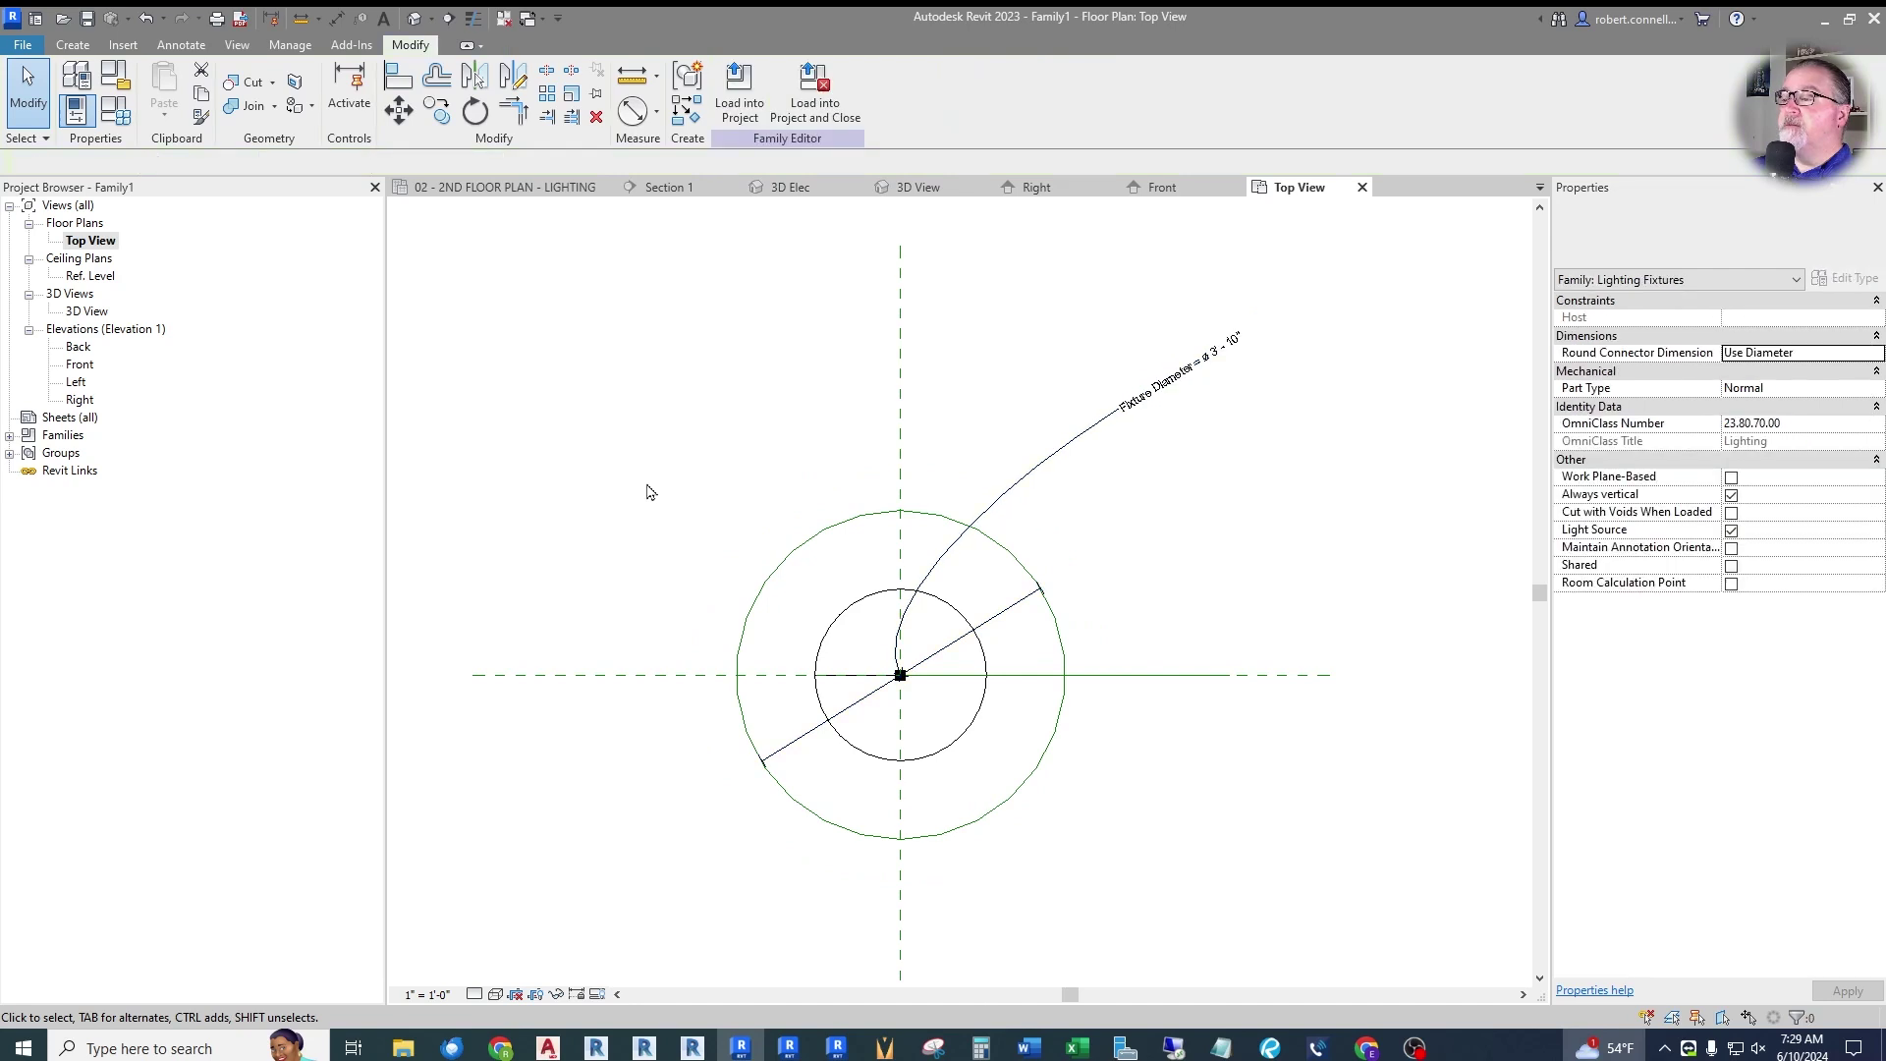
scroll(963, 771, "up", 2)
scroll(1007, 633, "down", 2)
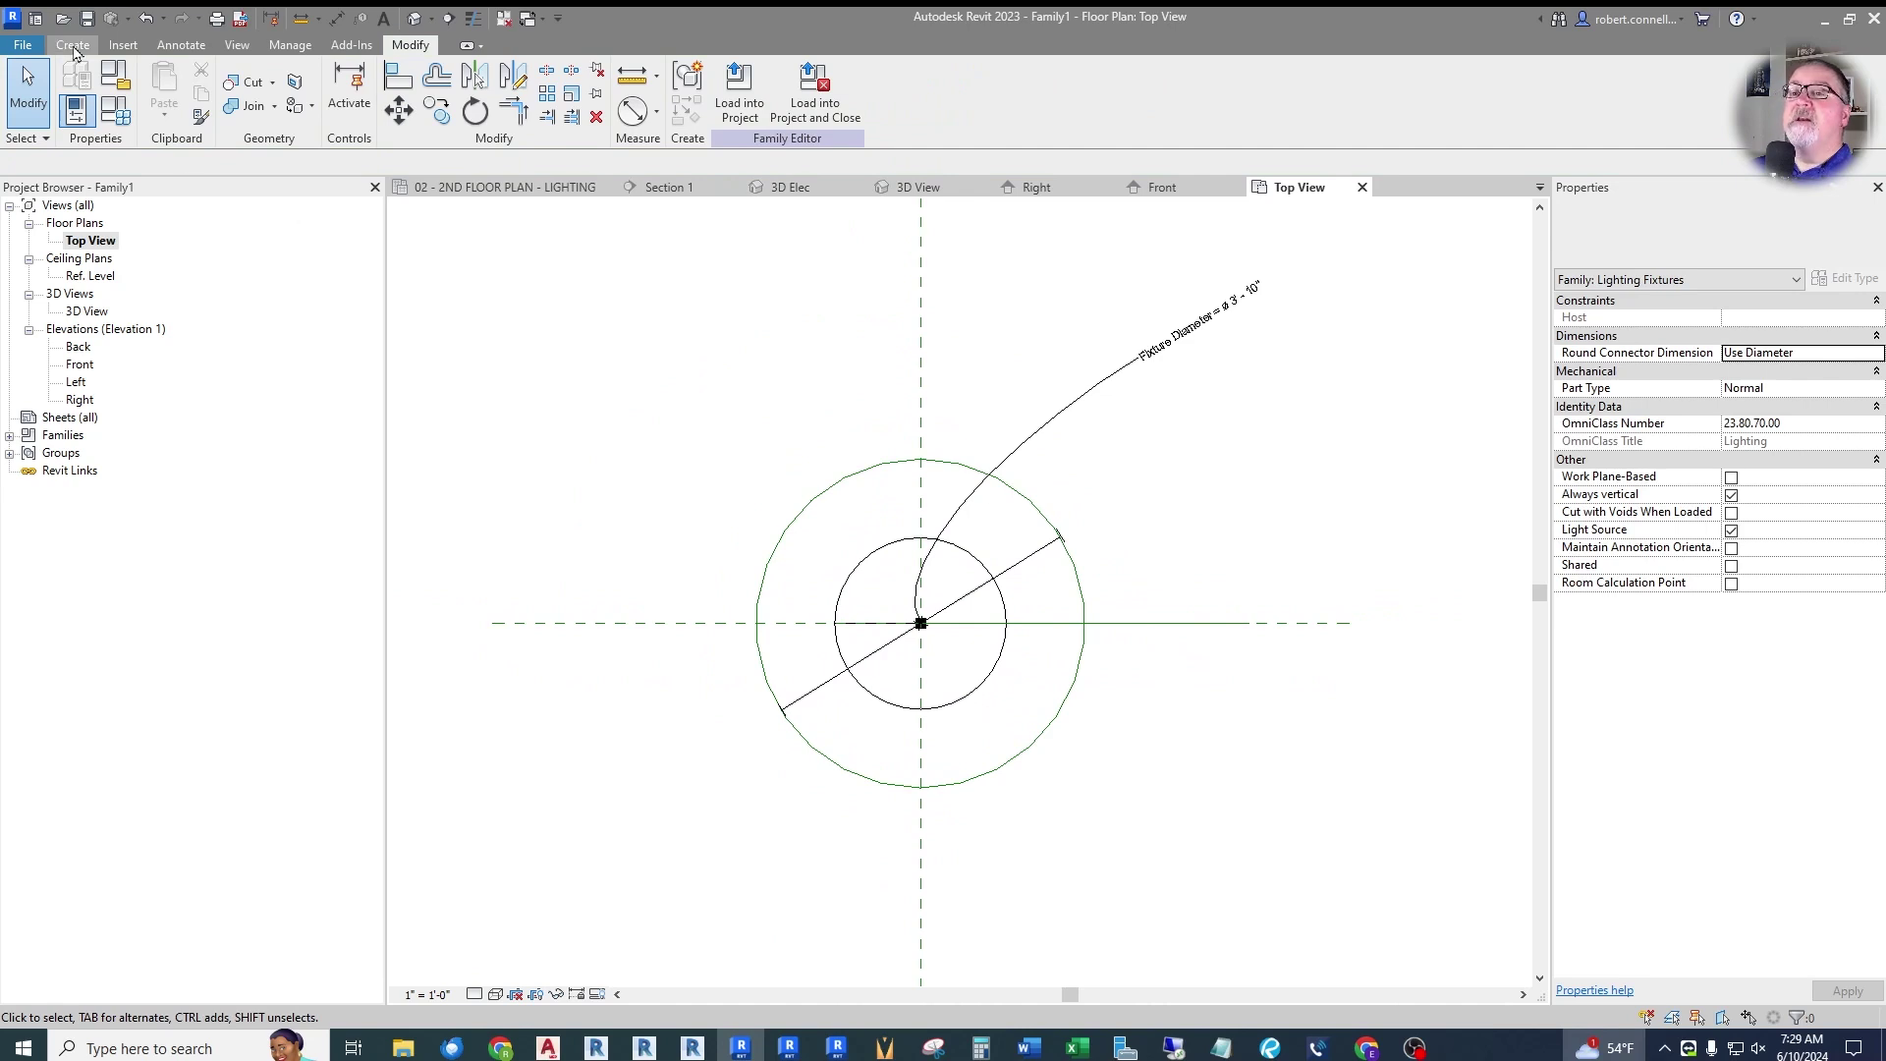
Display the active work plane in the top view to check its orientation, and hide it again.
left_click(73, 46)
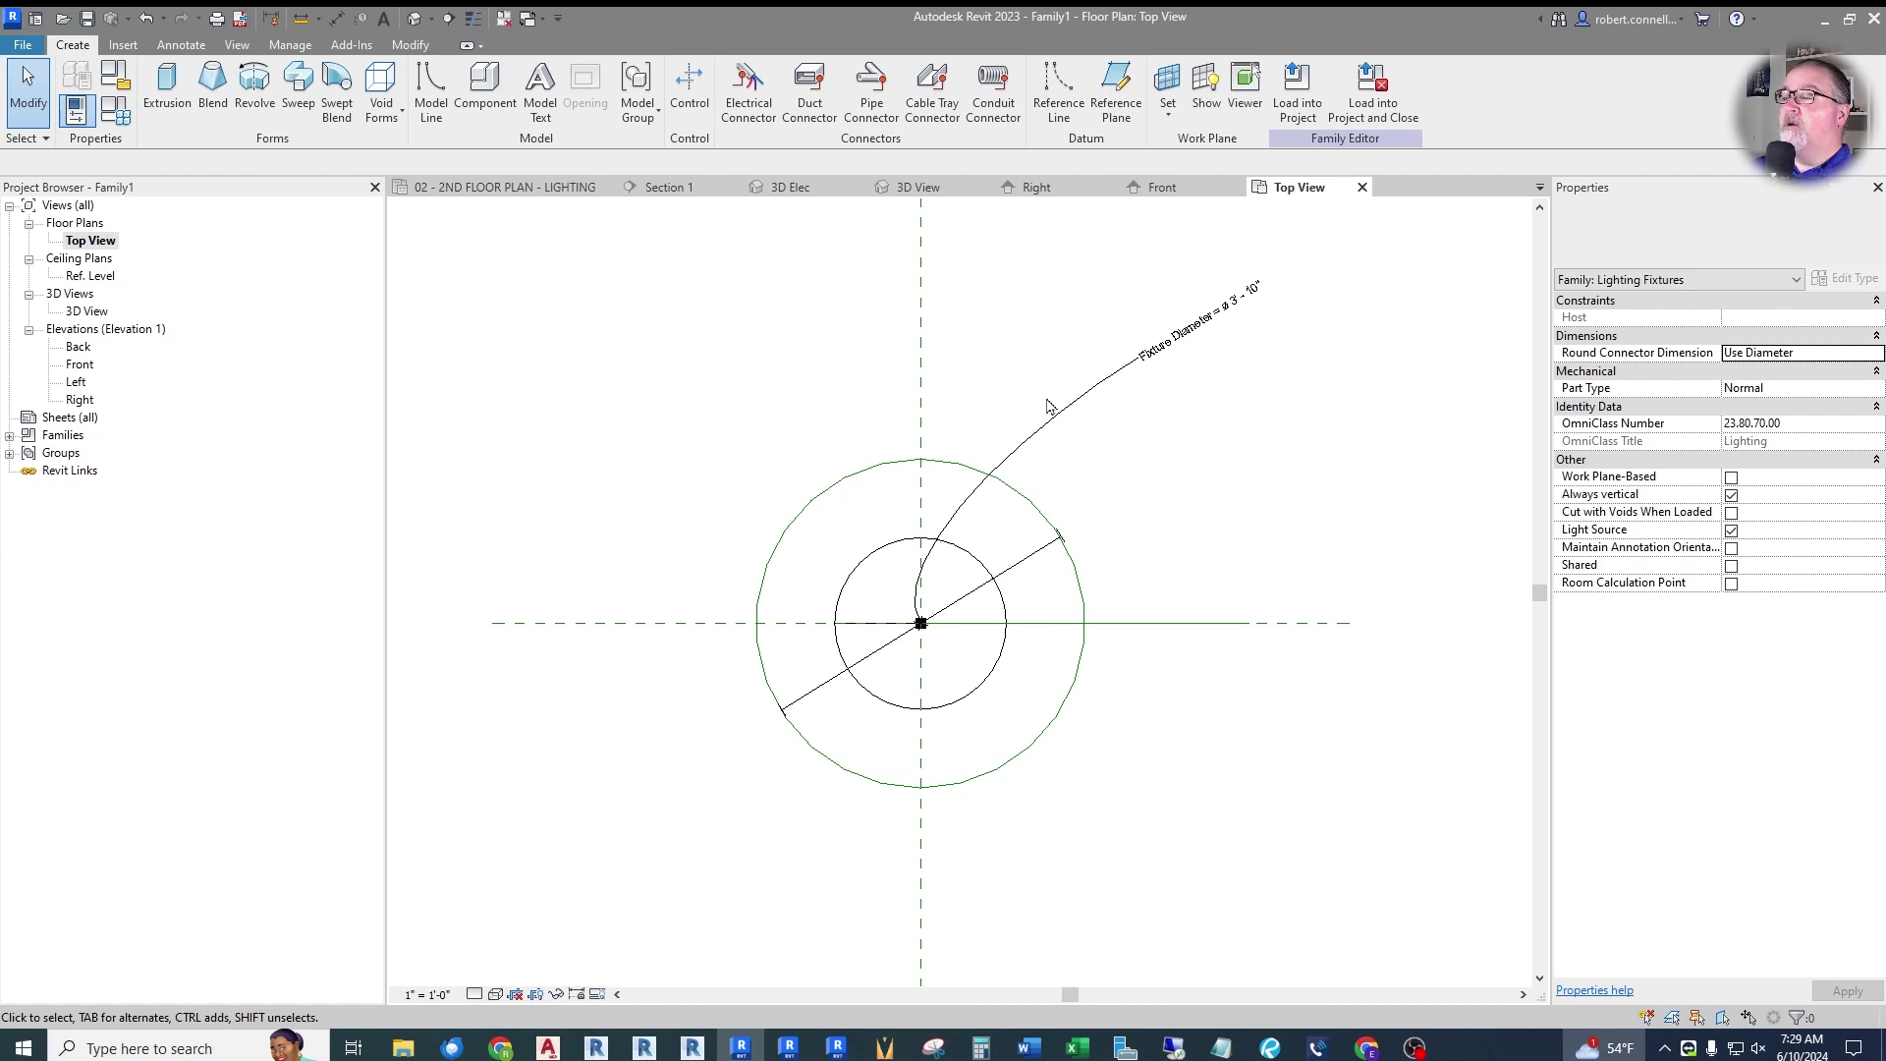
left_click(1206, 88)
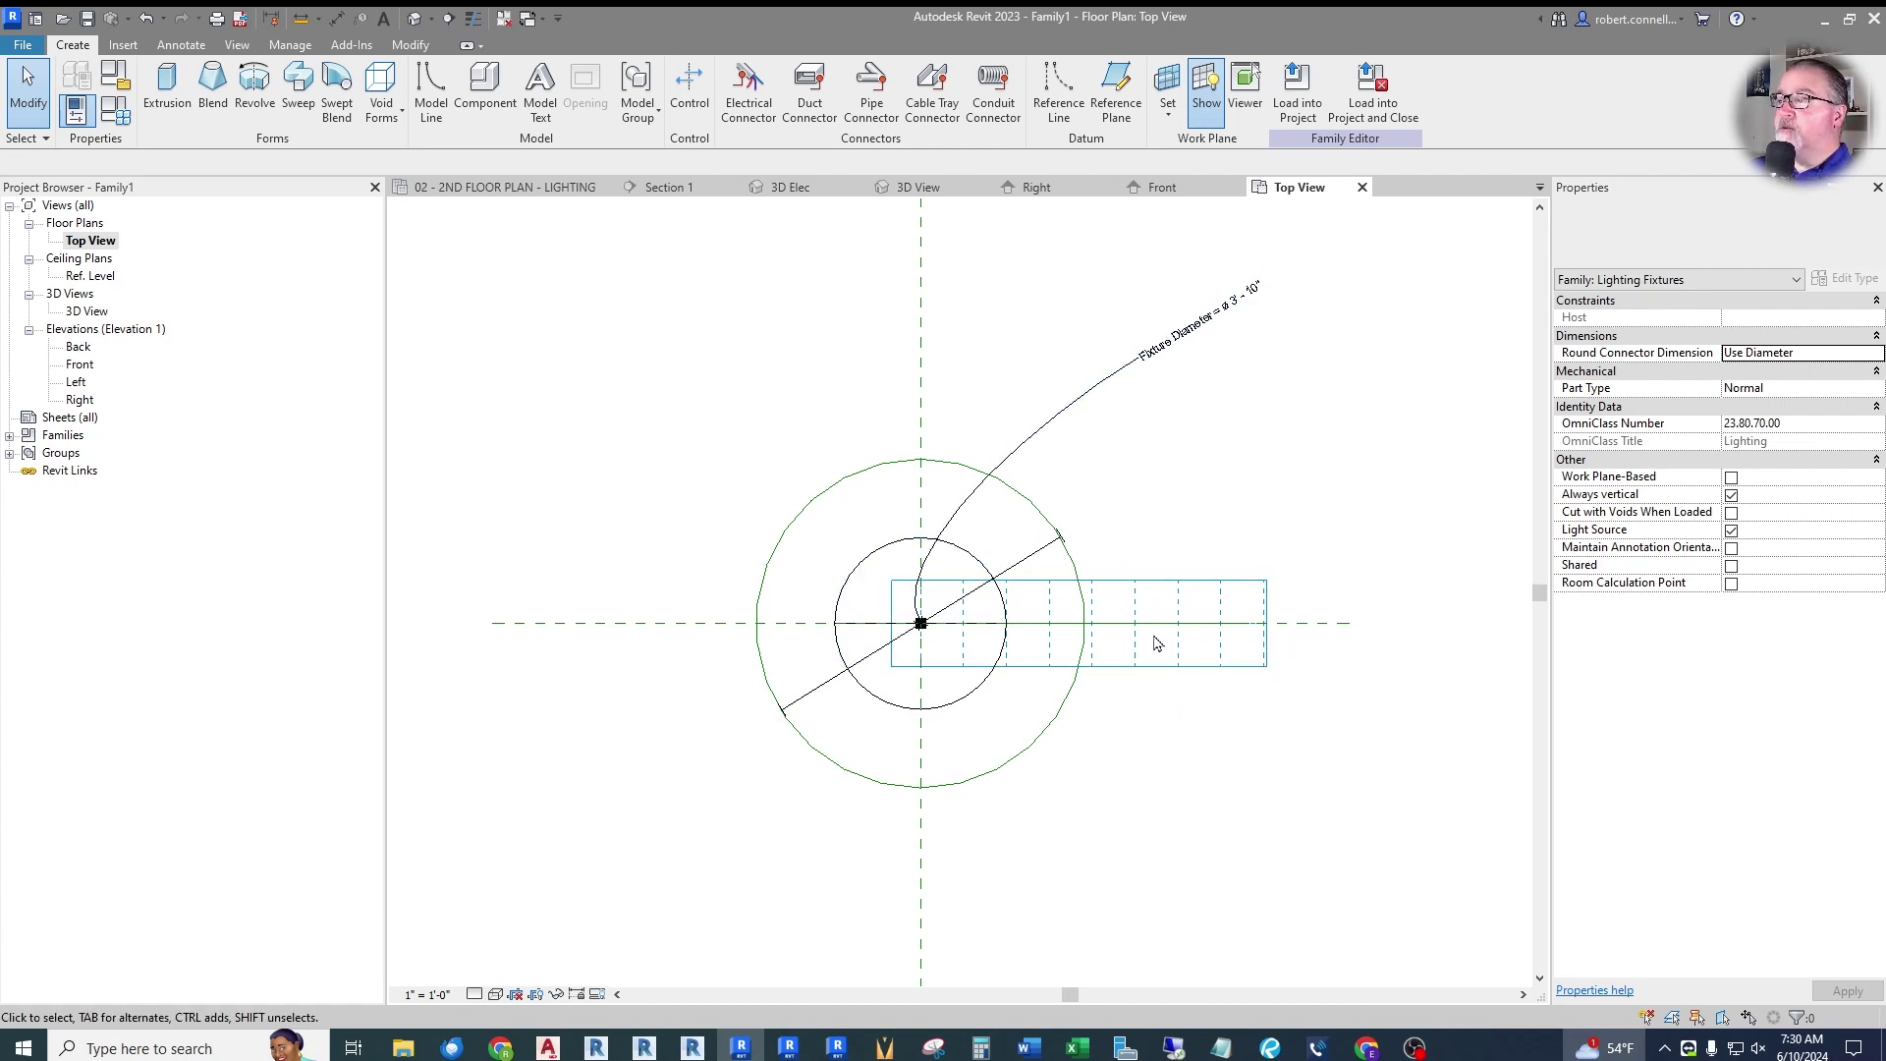
left_click(1208, 94)
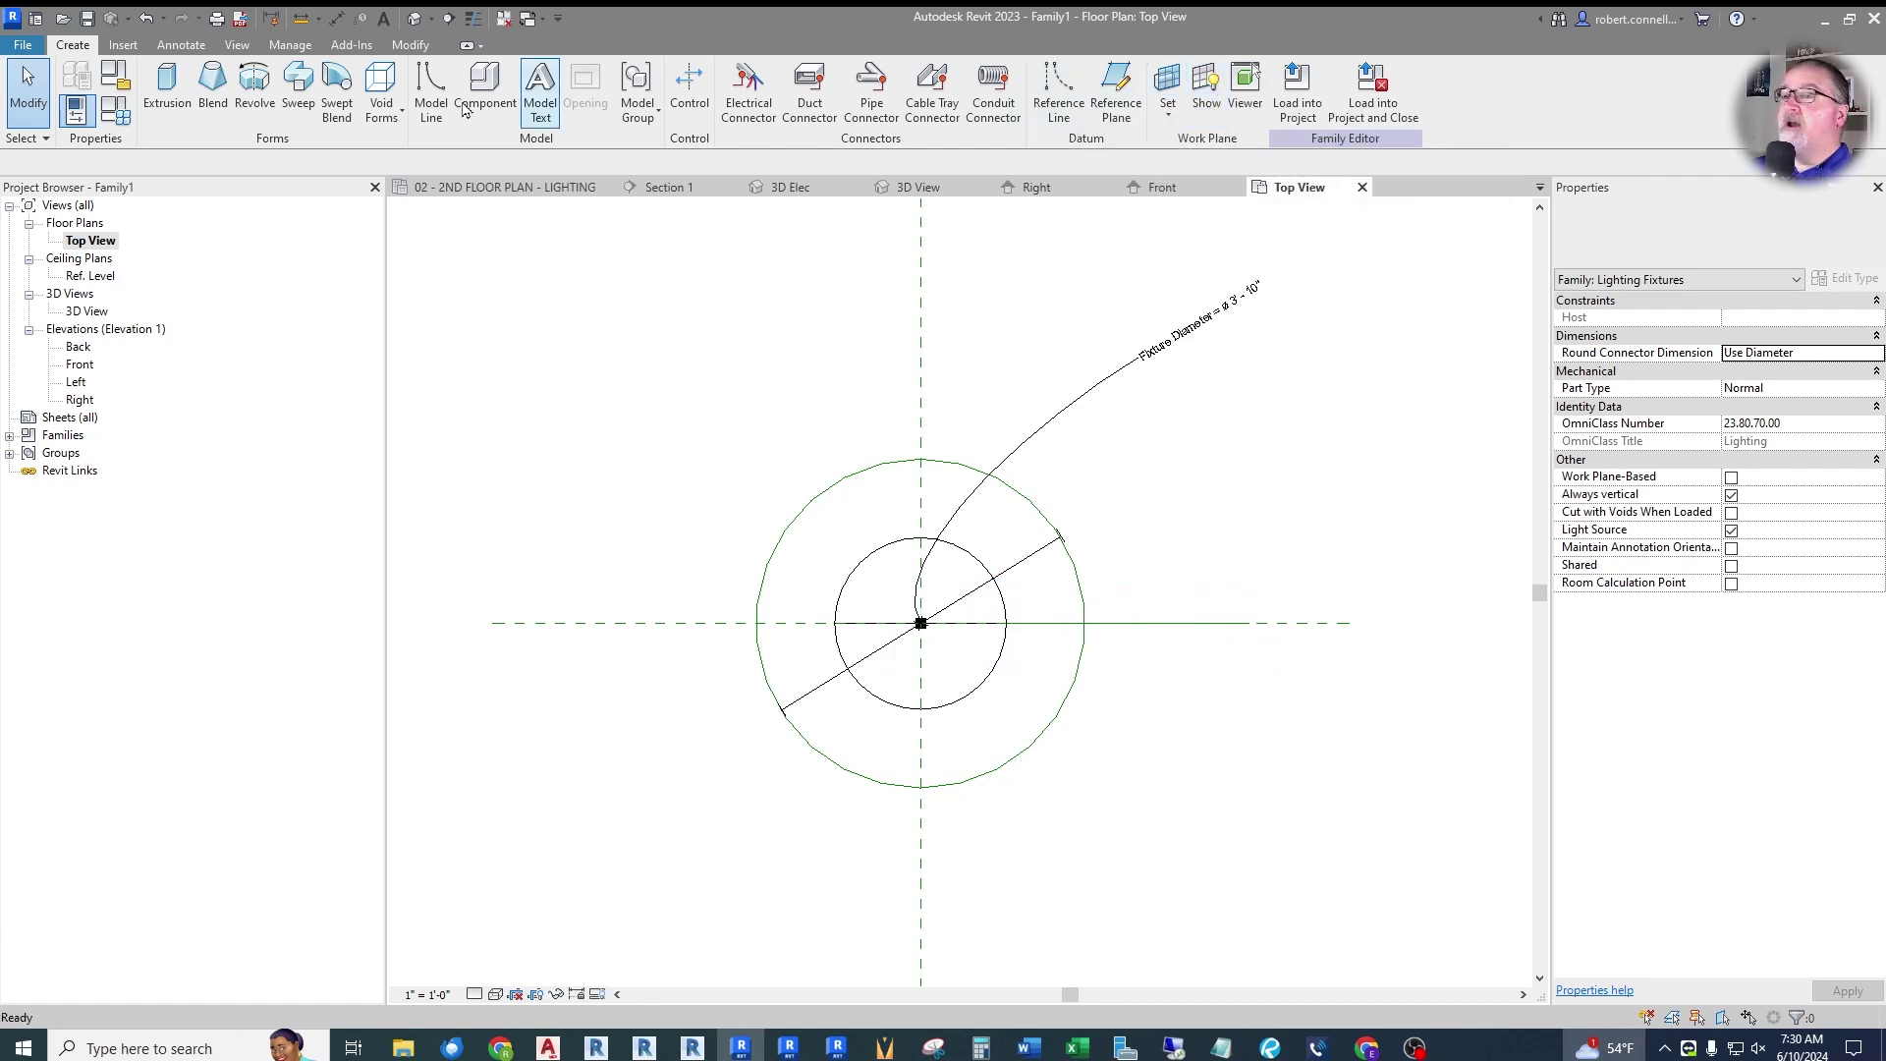
Start an extrusion and sketch a circle of about 2'-10" radius centred on the intersection of the reference planes.
left_click(167, 91)
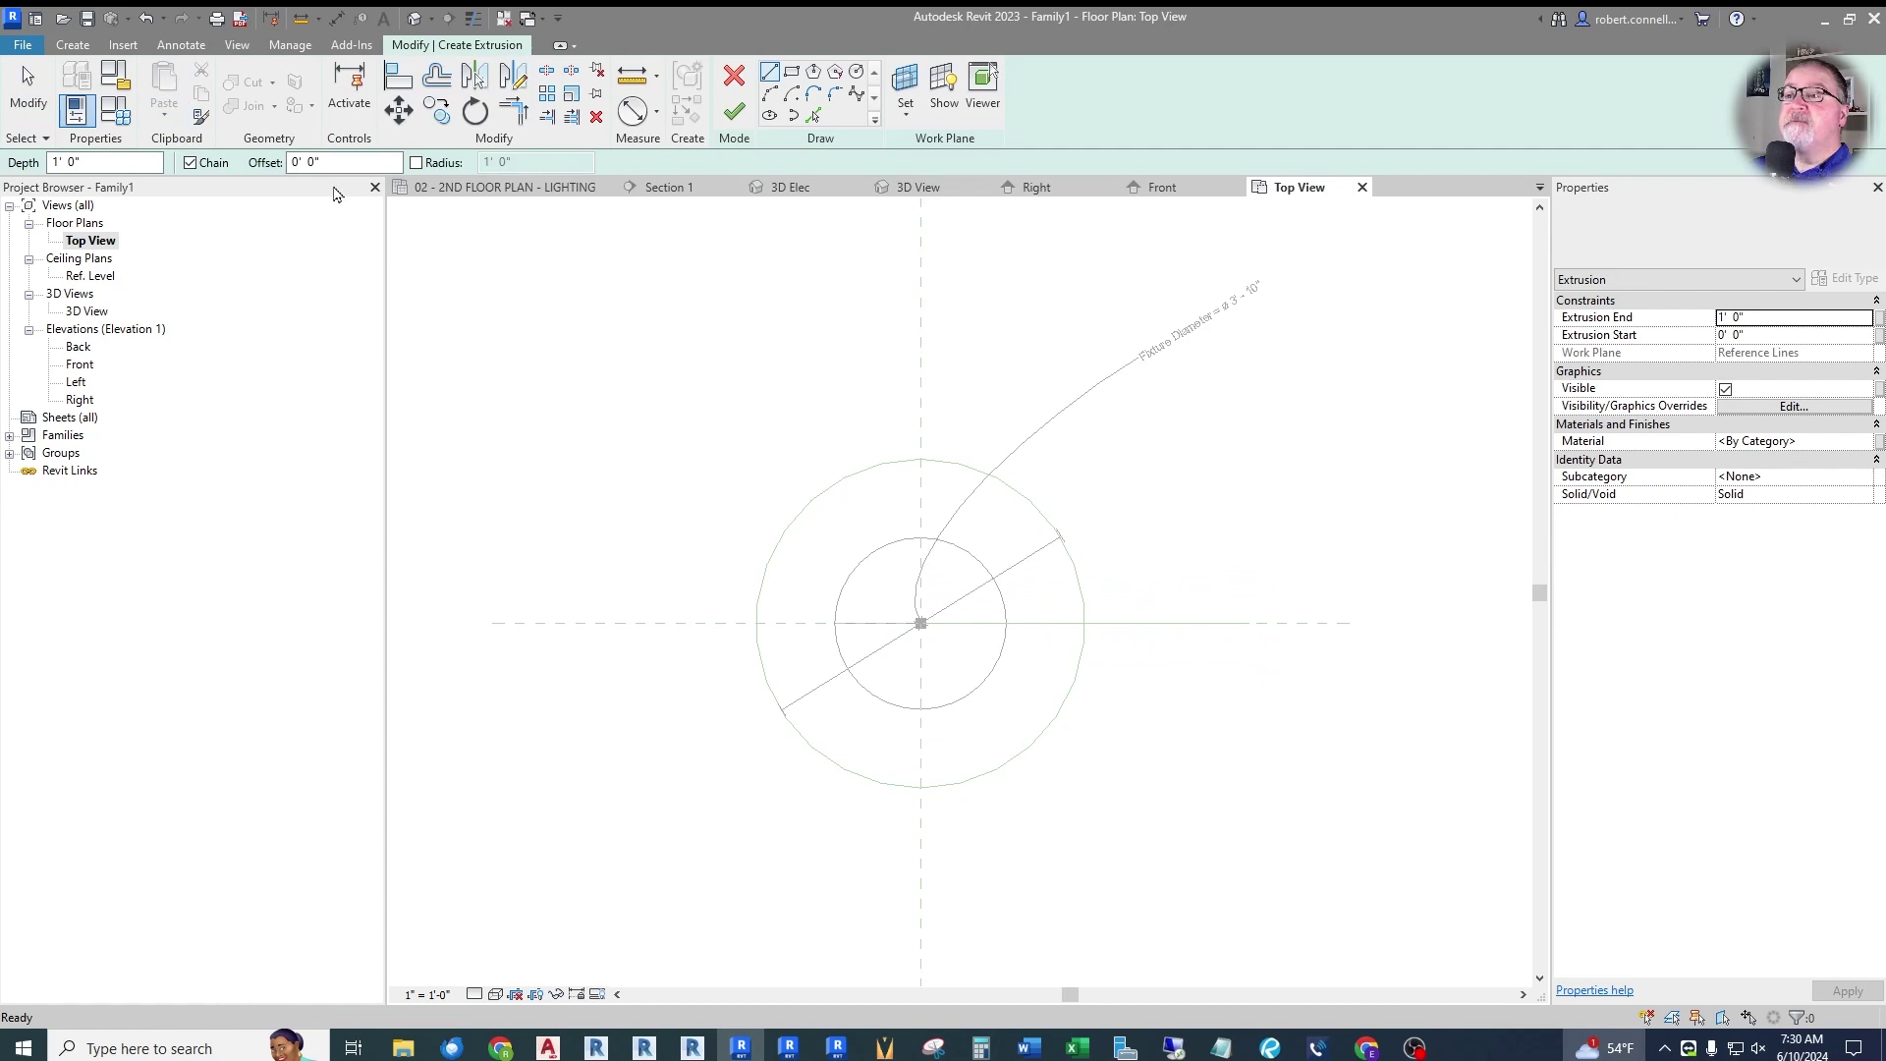
left_click(857, 71)
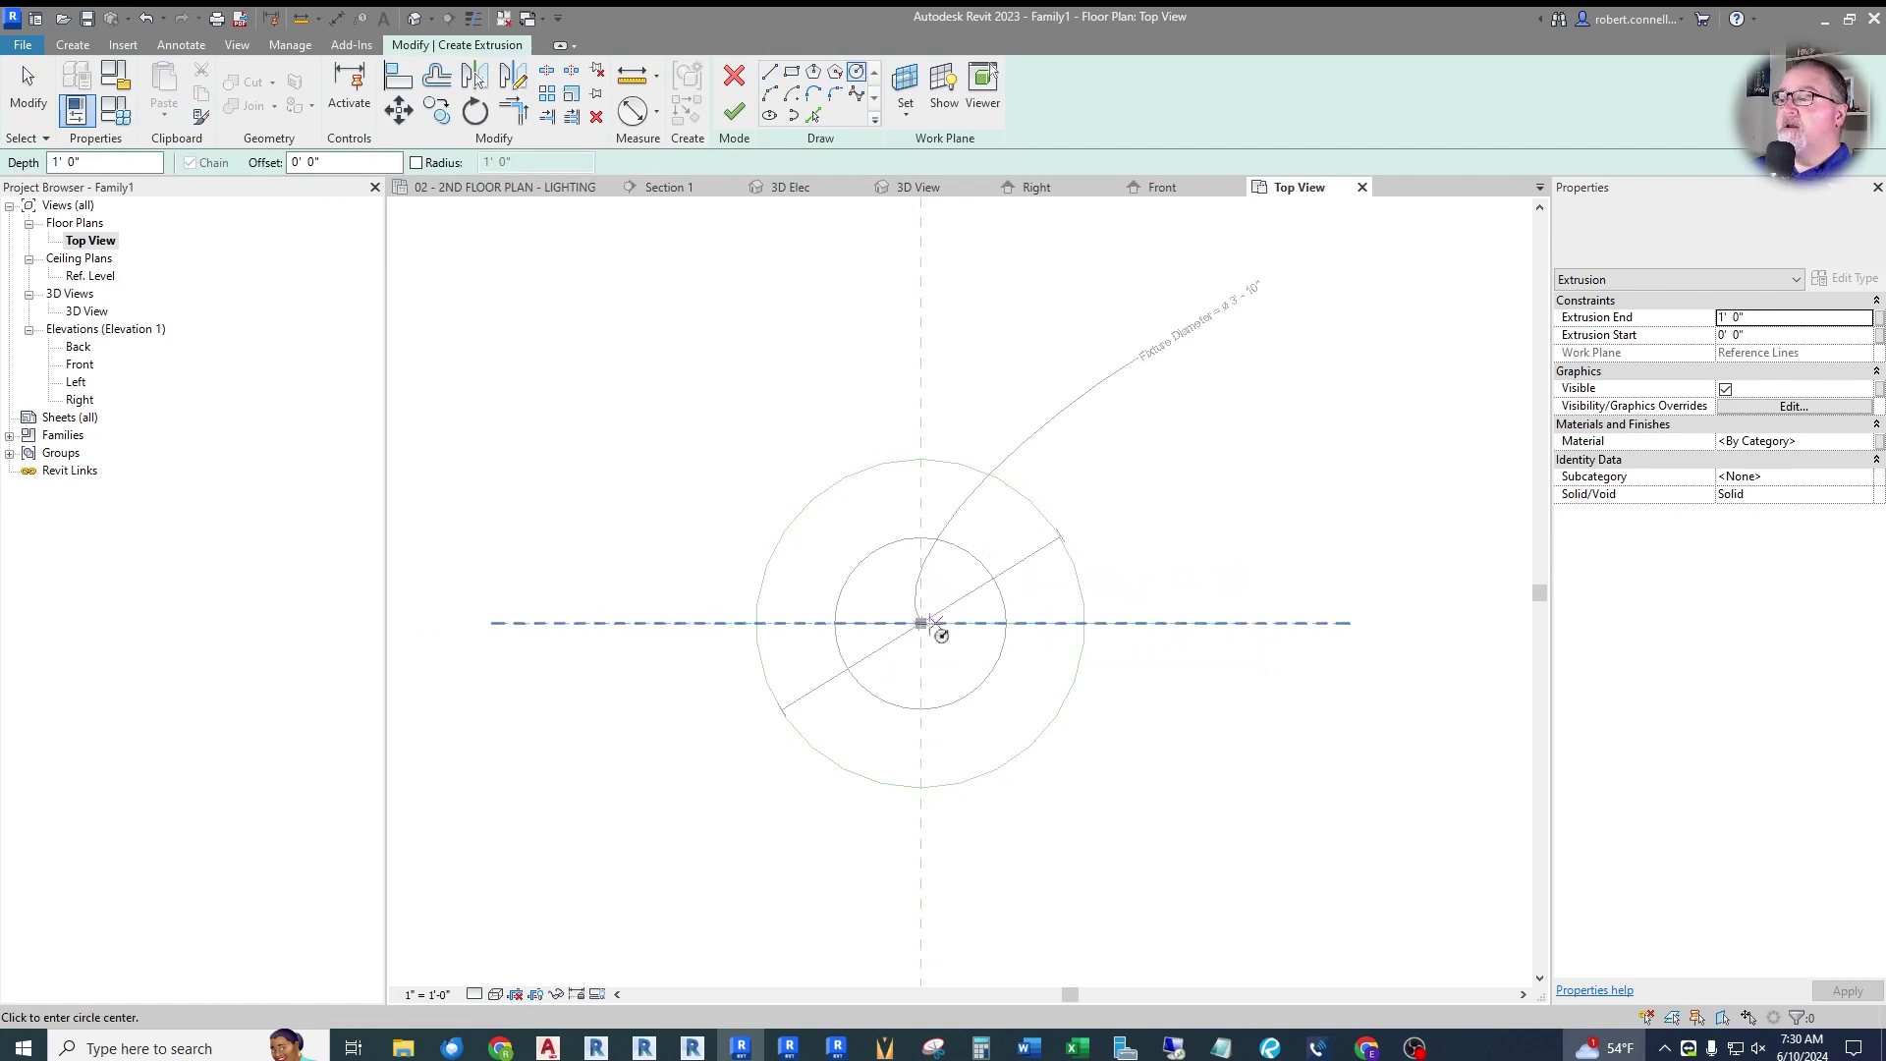
left_click(921, 622)
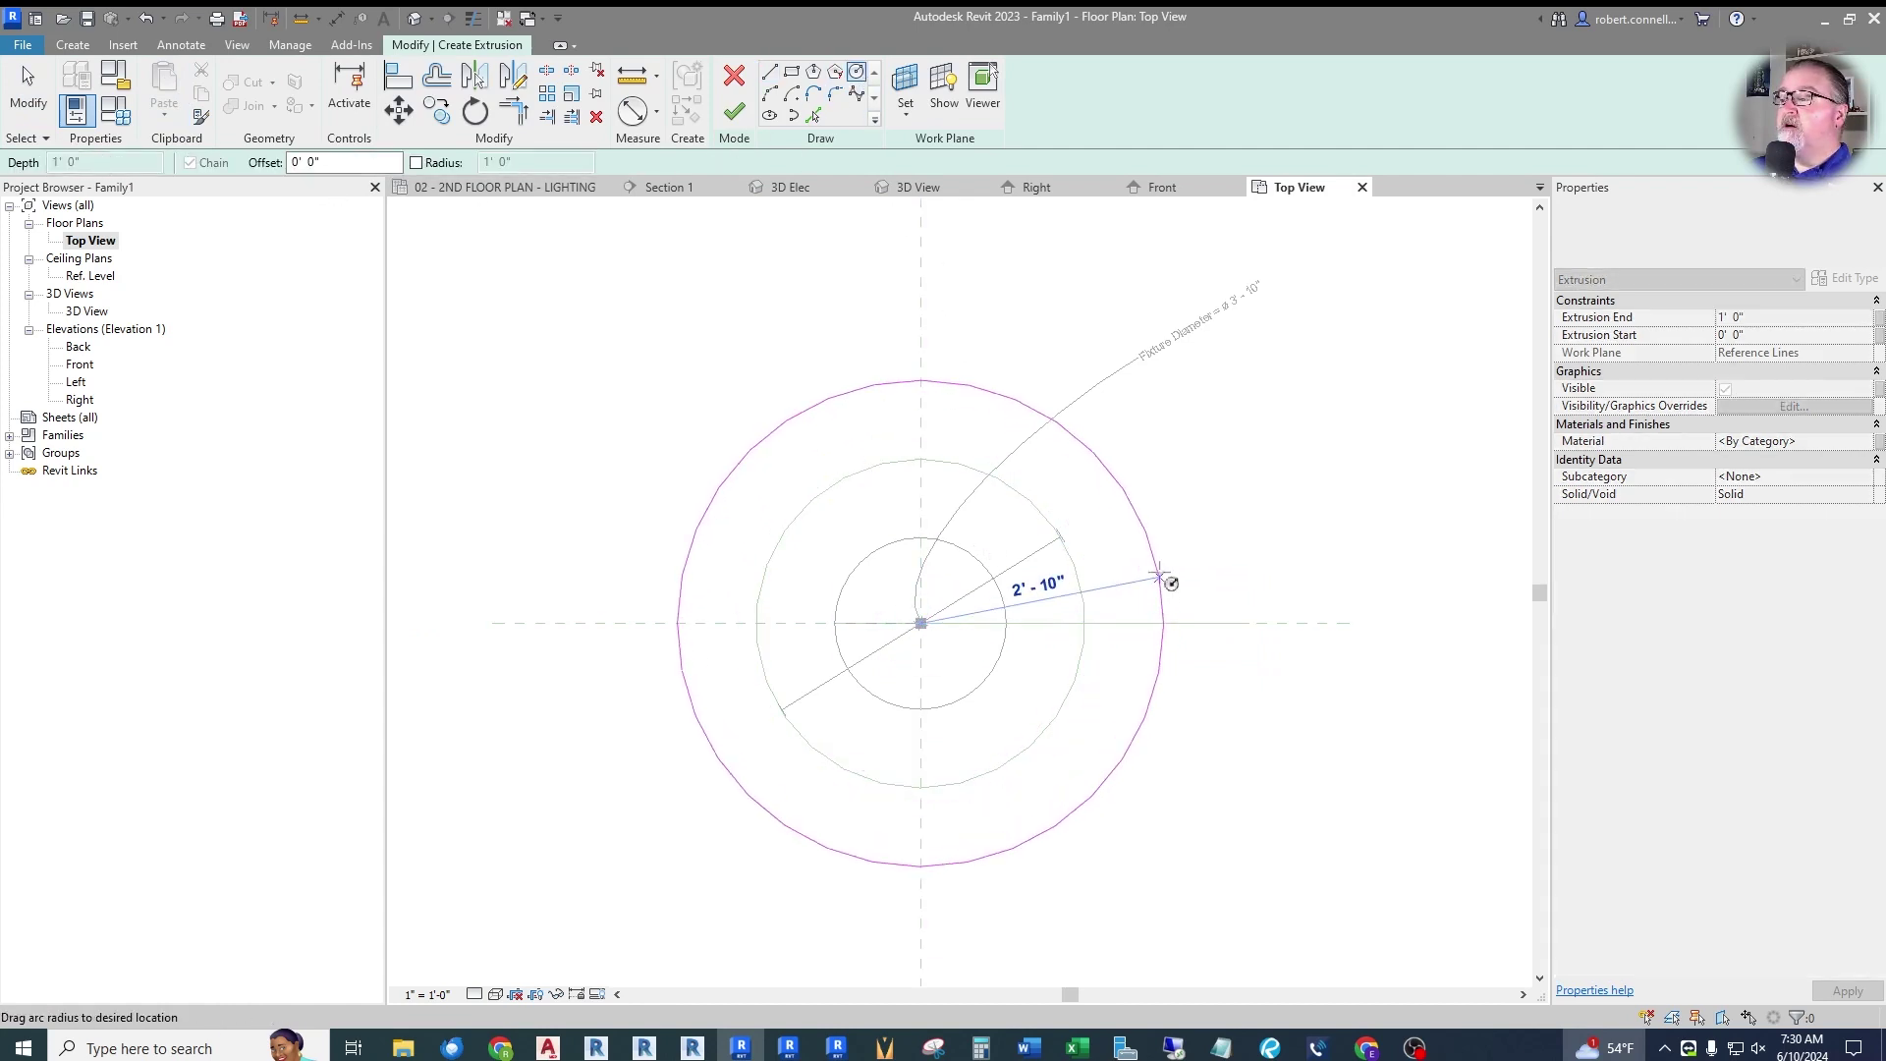
left_click(1165, 589)
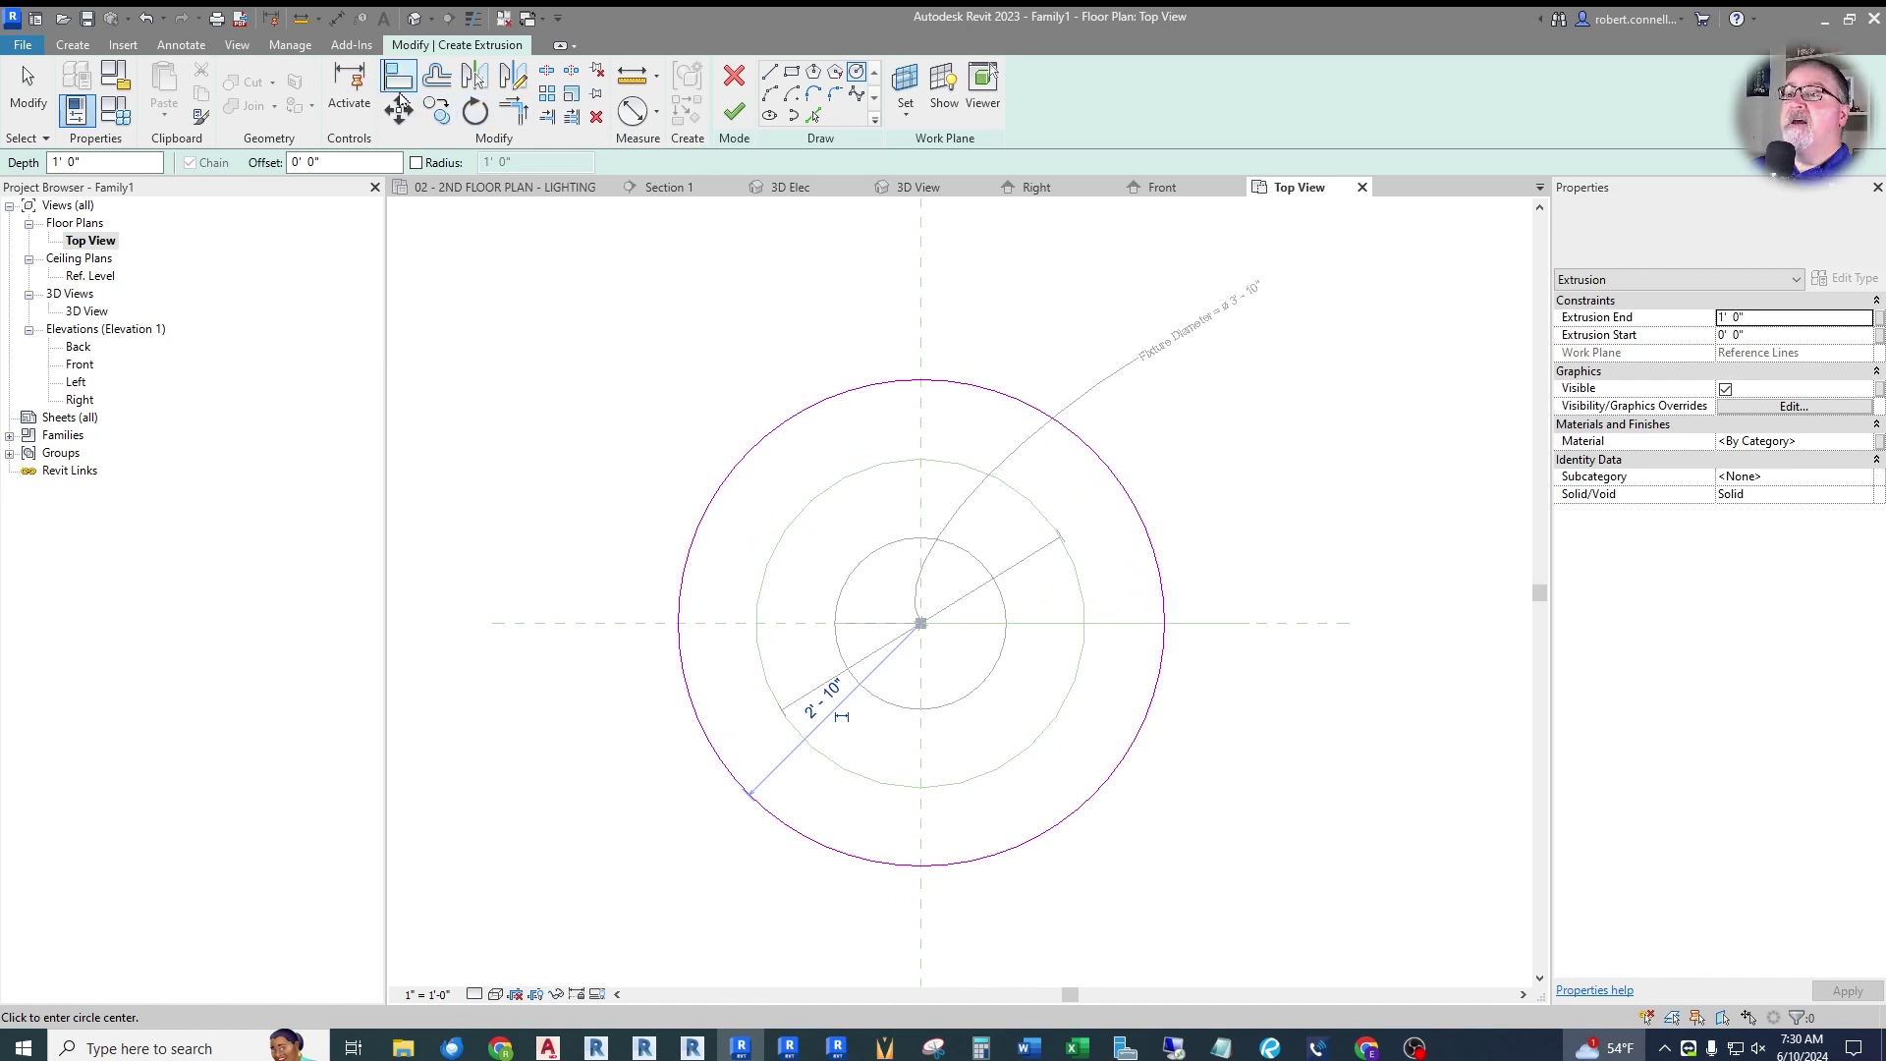
Align and lock the sketched circle to the Fixture Diameter reference circle, and finish the extrusion.
left_click(399, 86)
left_click(1033, 505)
left_click(1090, 454)
left_click(798, 768)
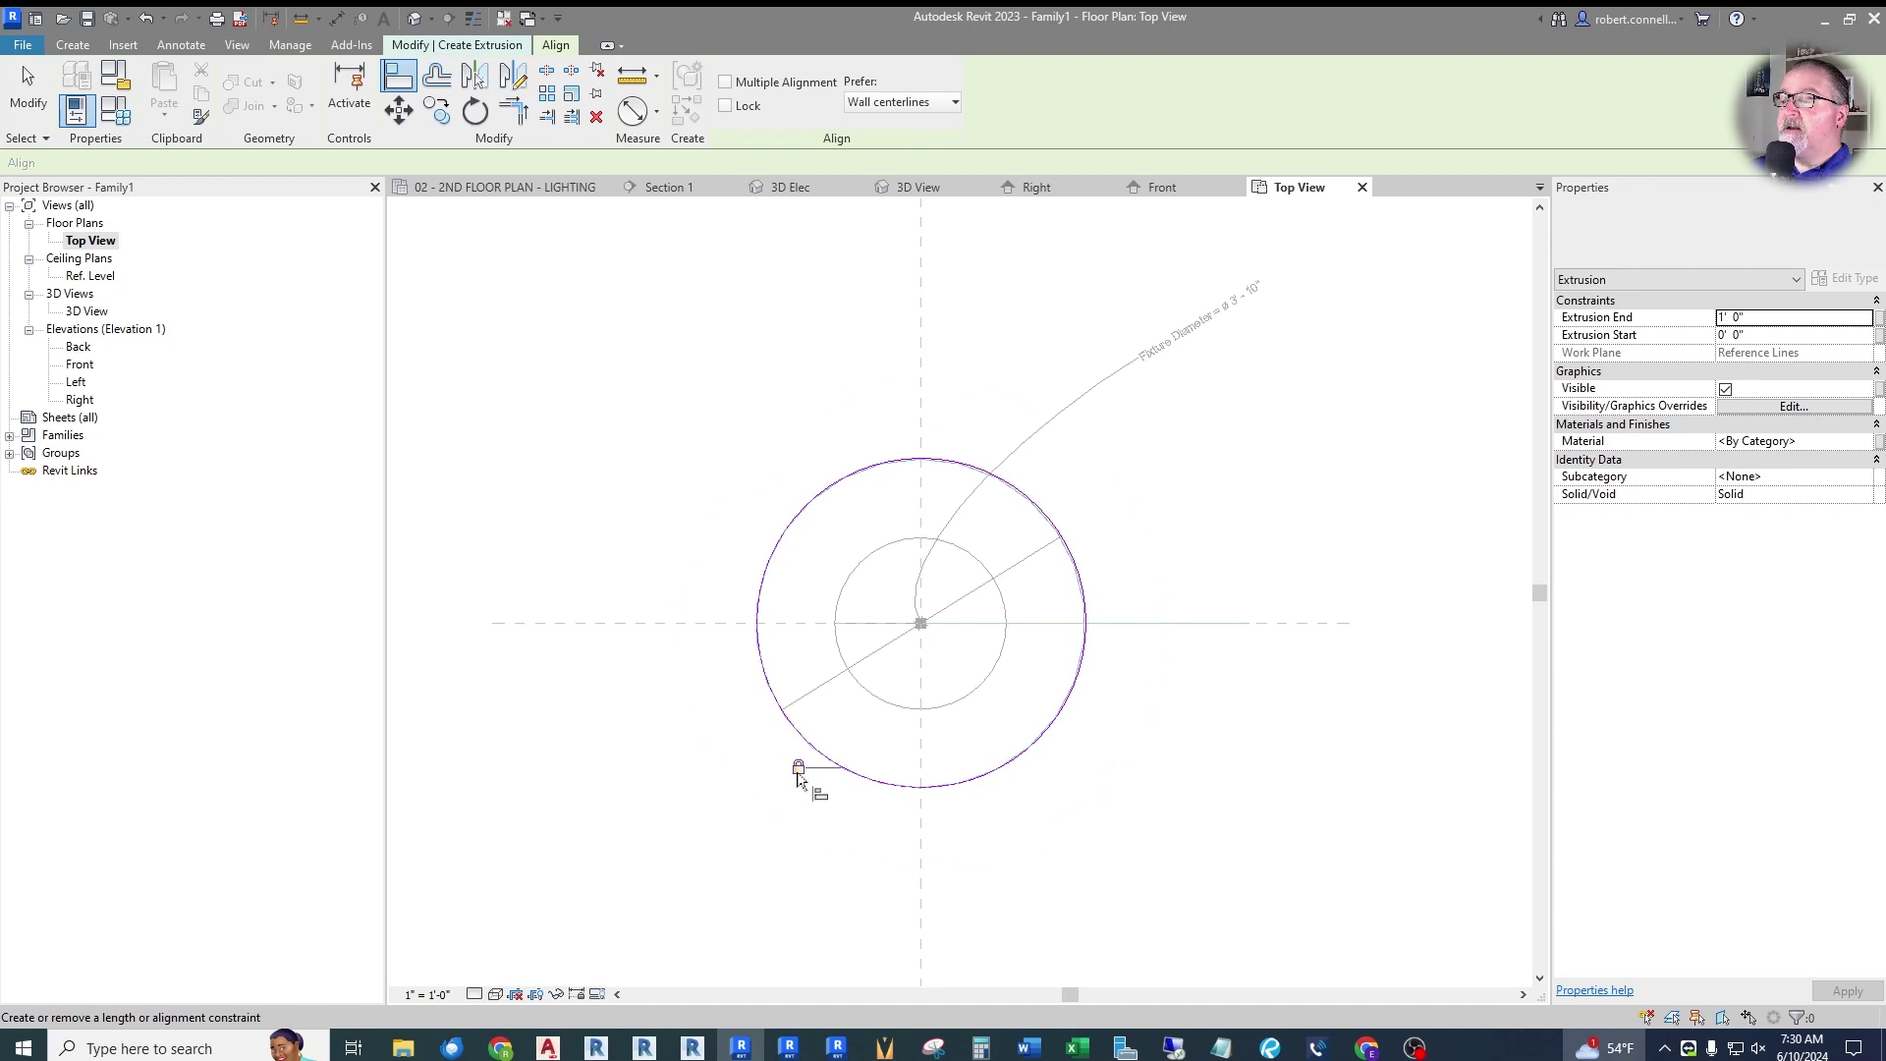
key("Escape")
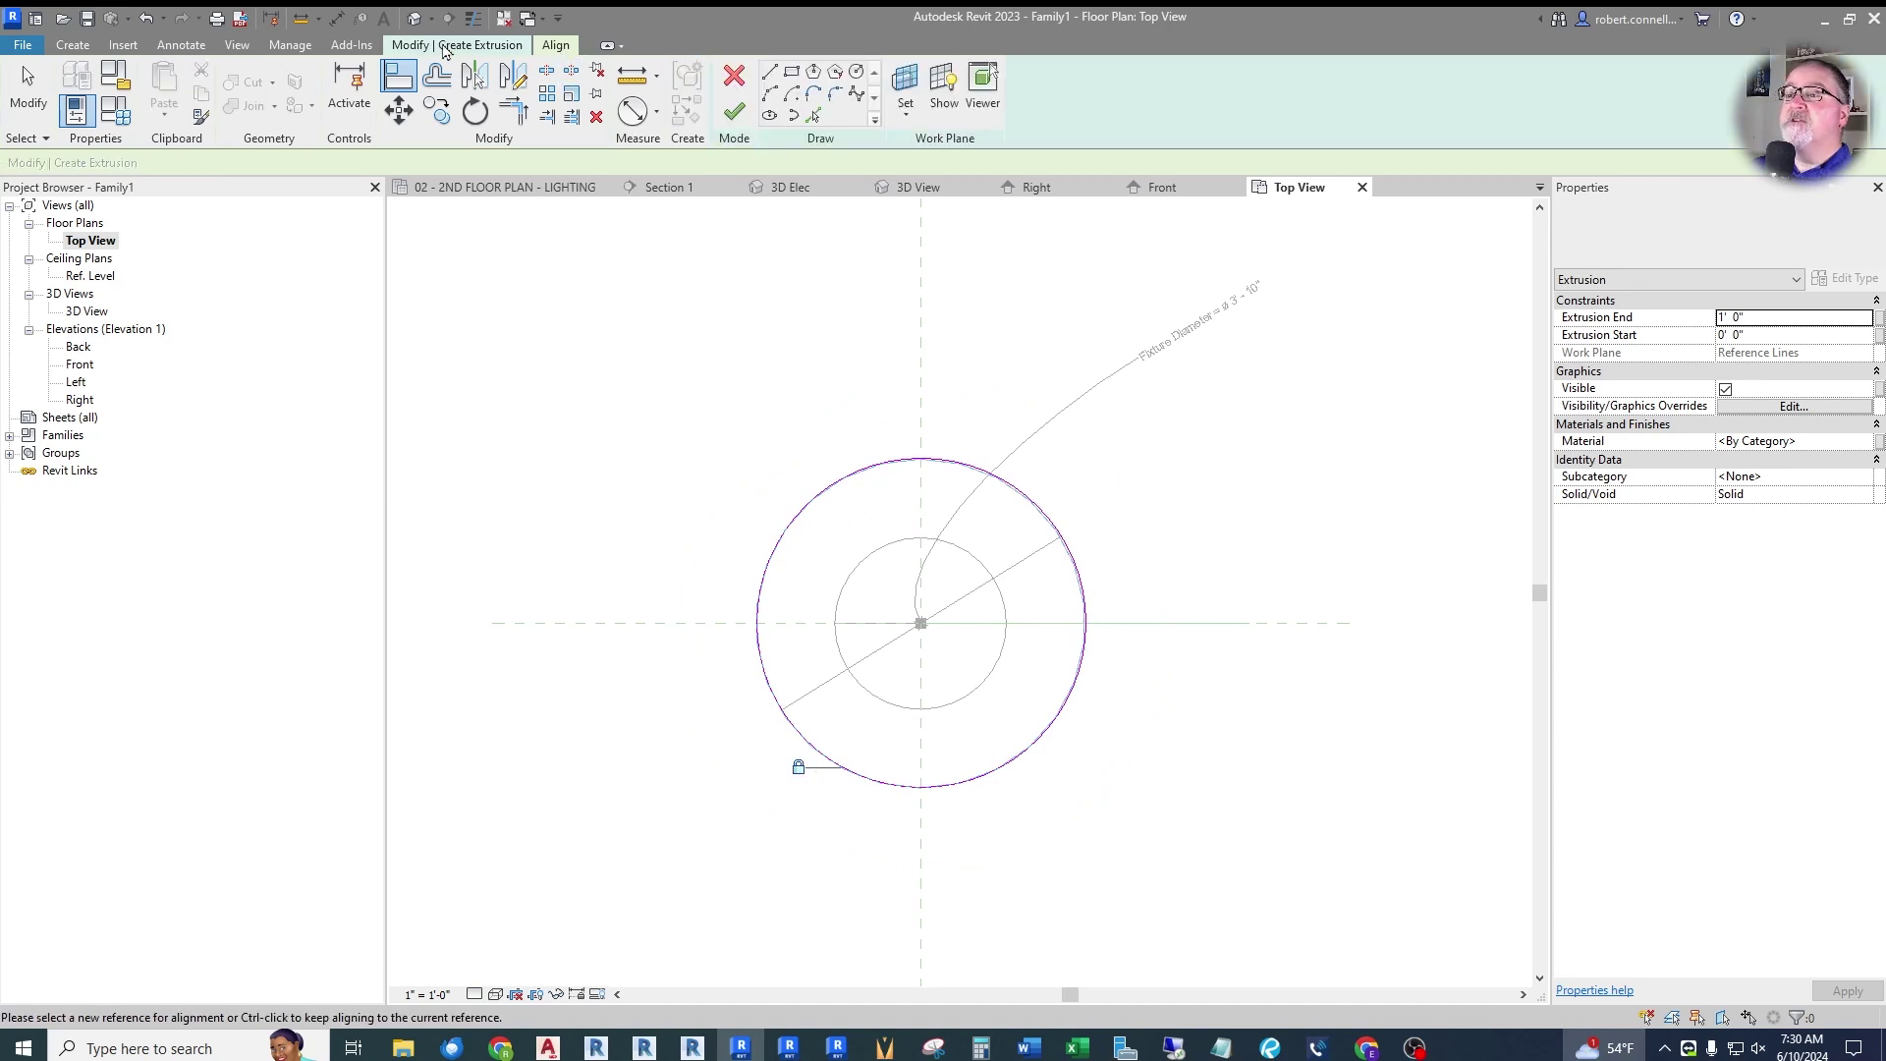
left_click(734, 111)
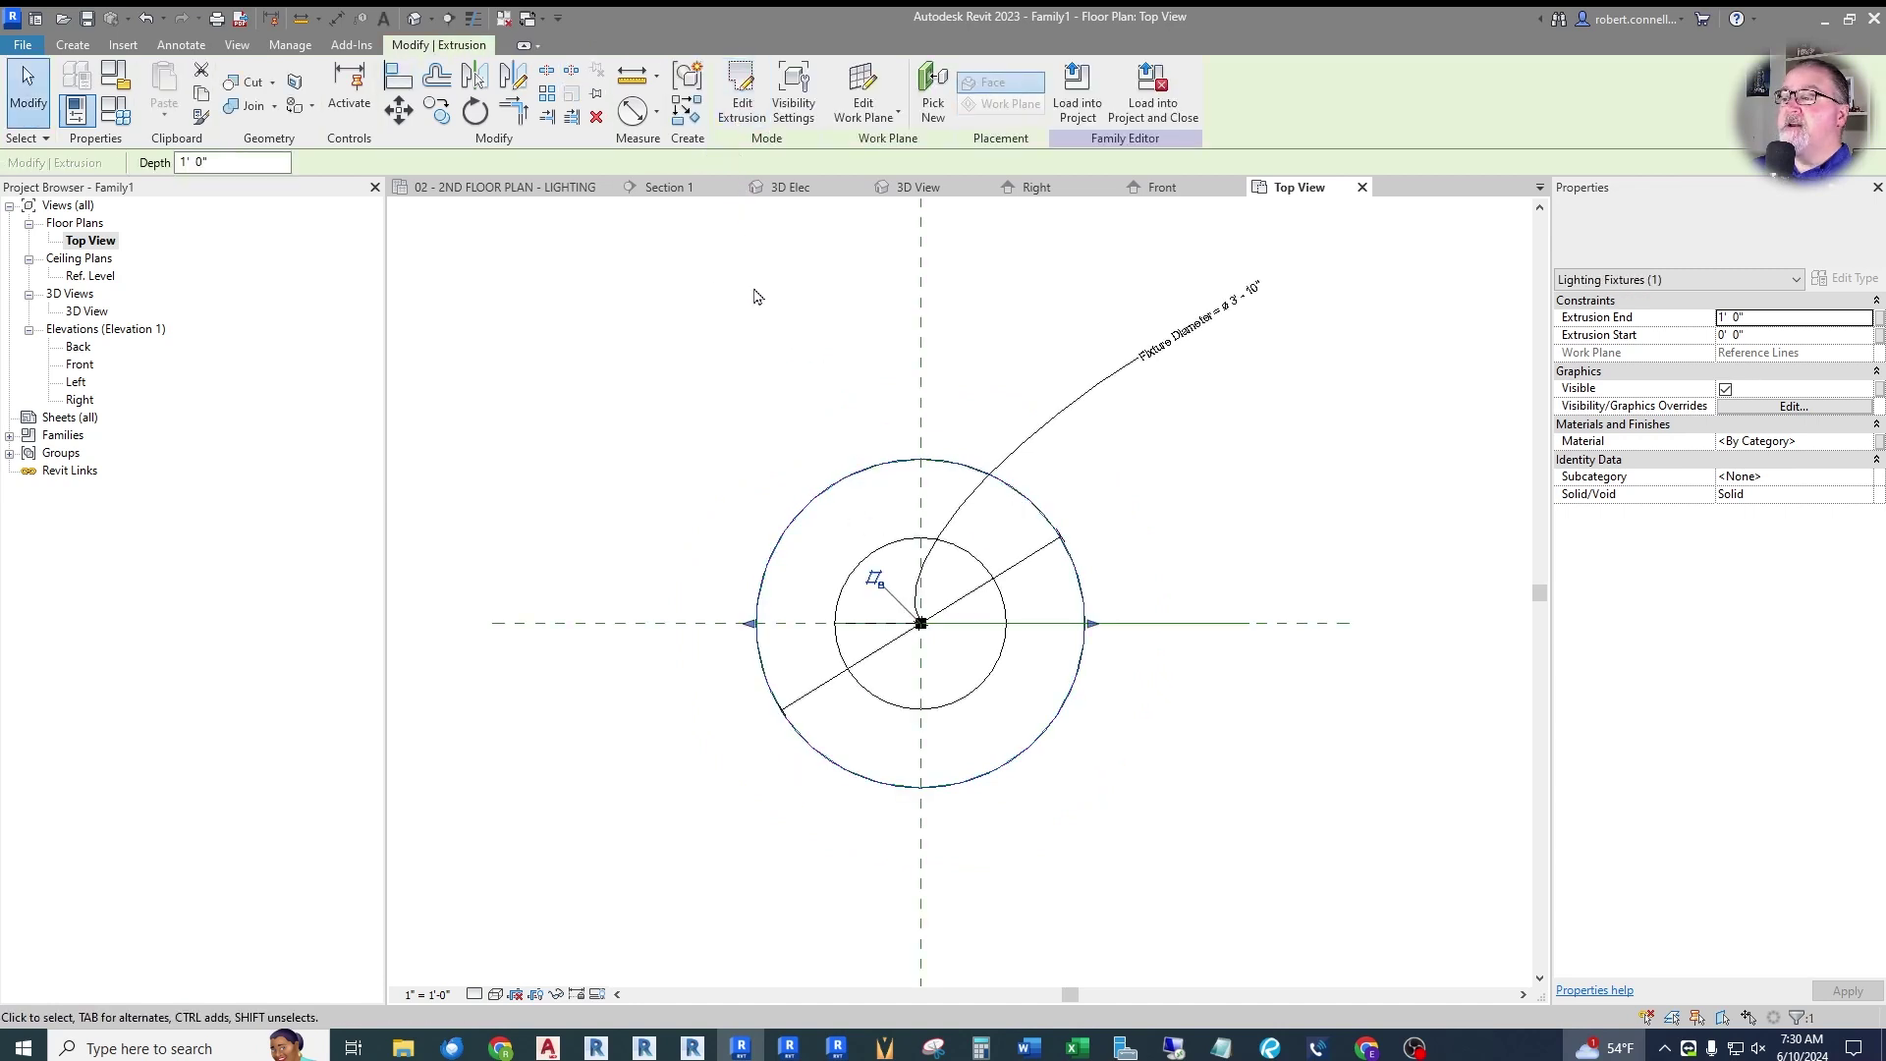
left_click(974, 384)
In the Front elevation, move the light source's horizontal reference plane down below the extrusion.
left_click(1162, 187)
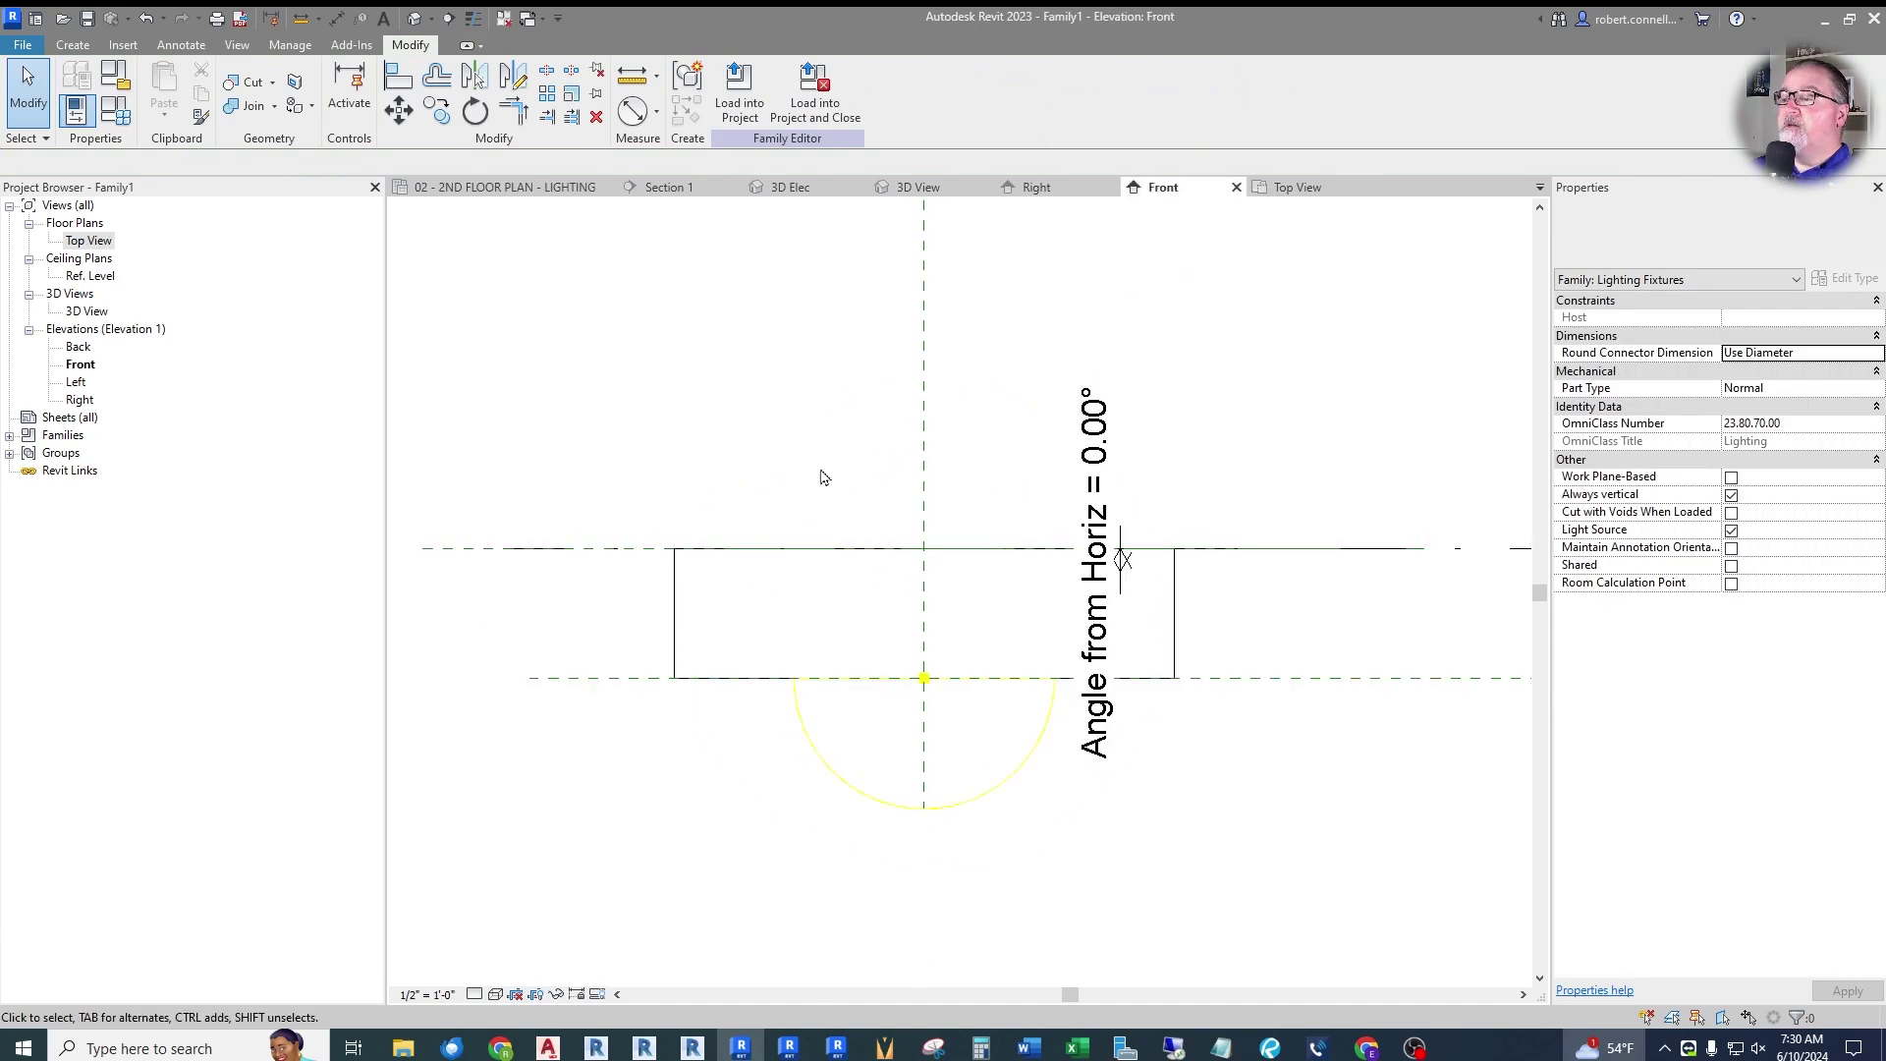
scroll(850, 596, "up", 1)
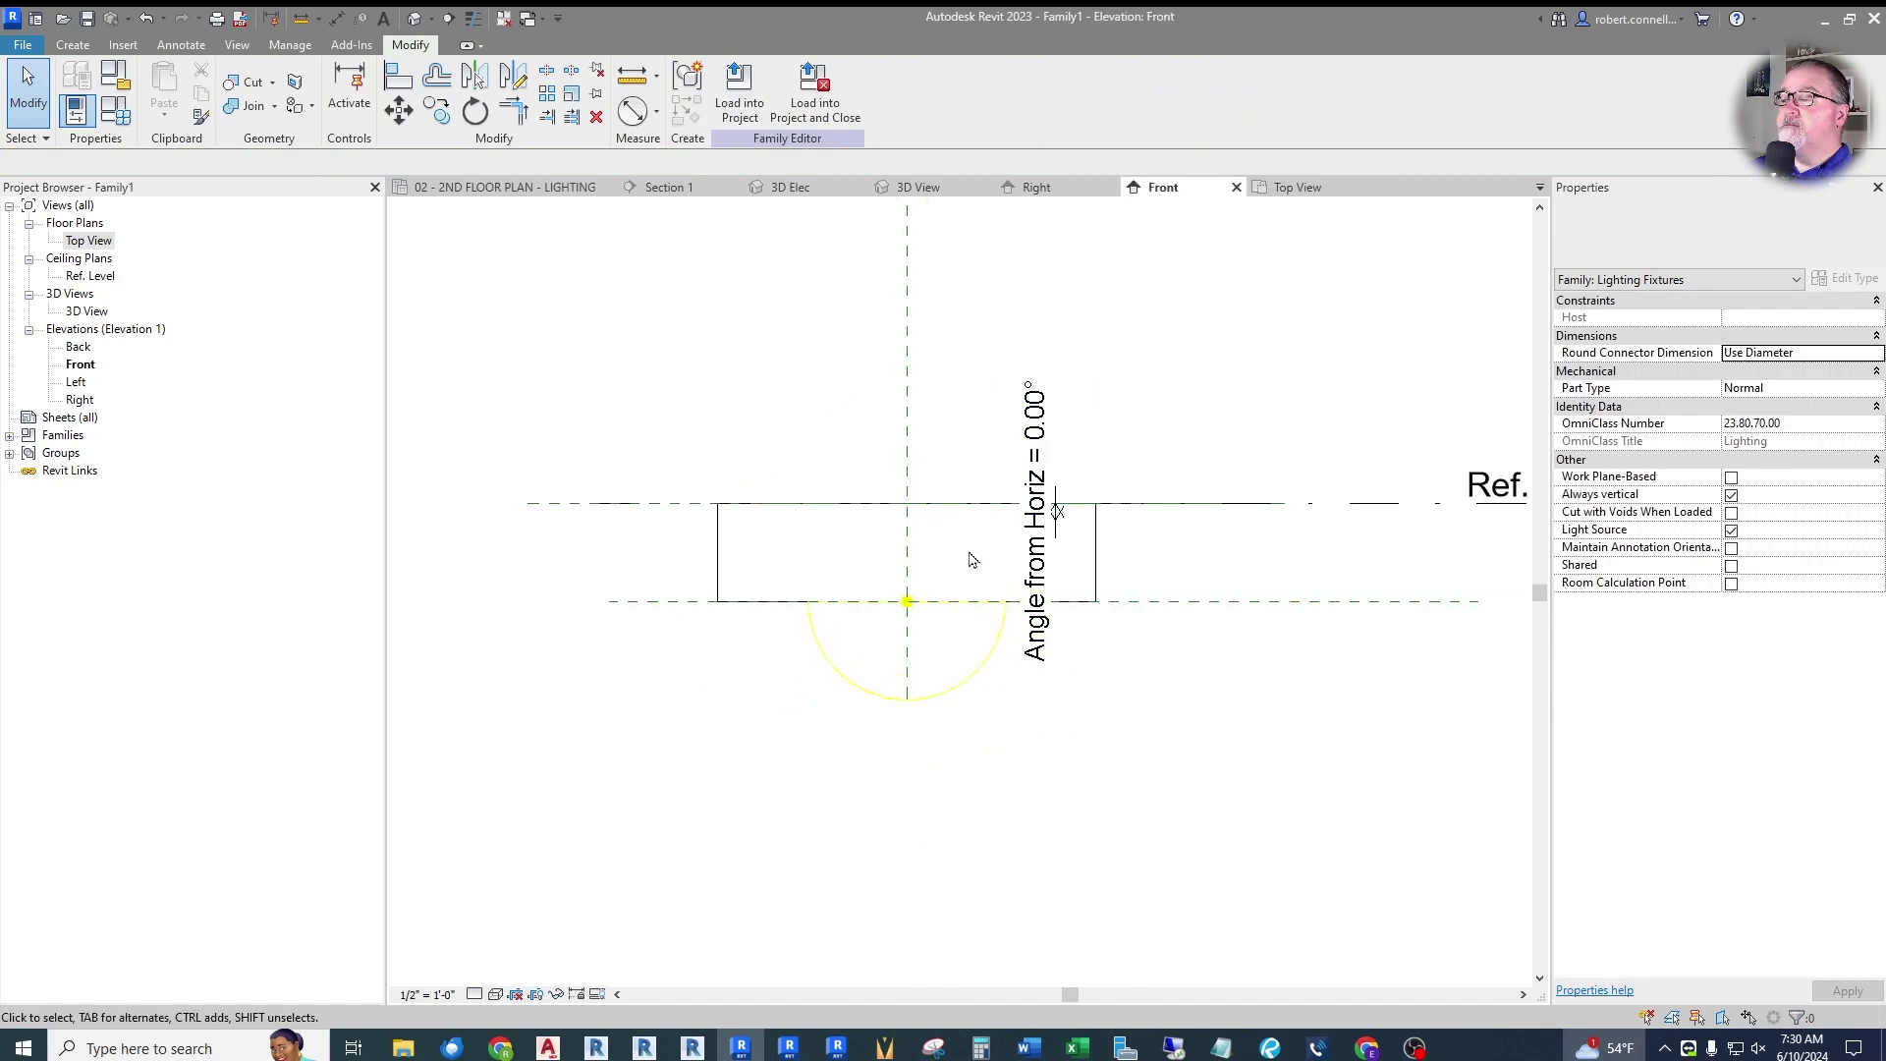
scroll(1098, 558, "up", 1)
scroll(1094, 564, "down", 1)
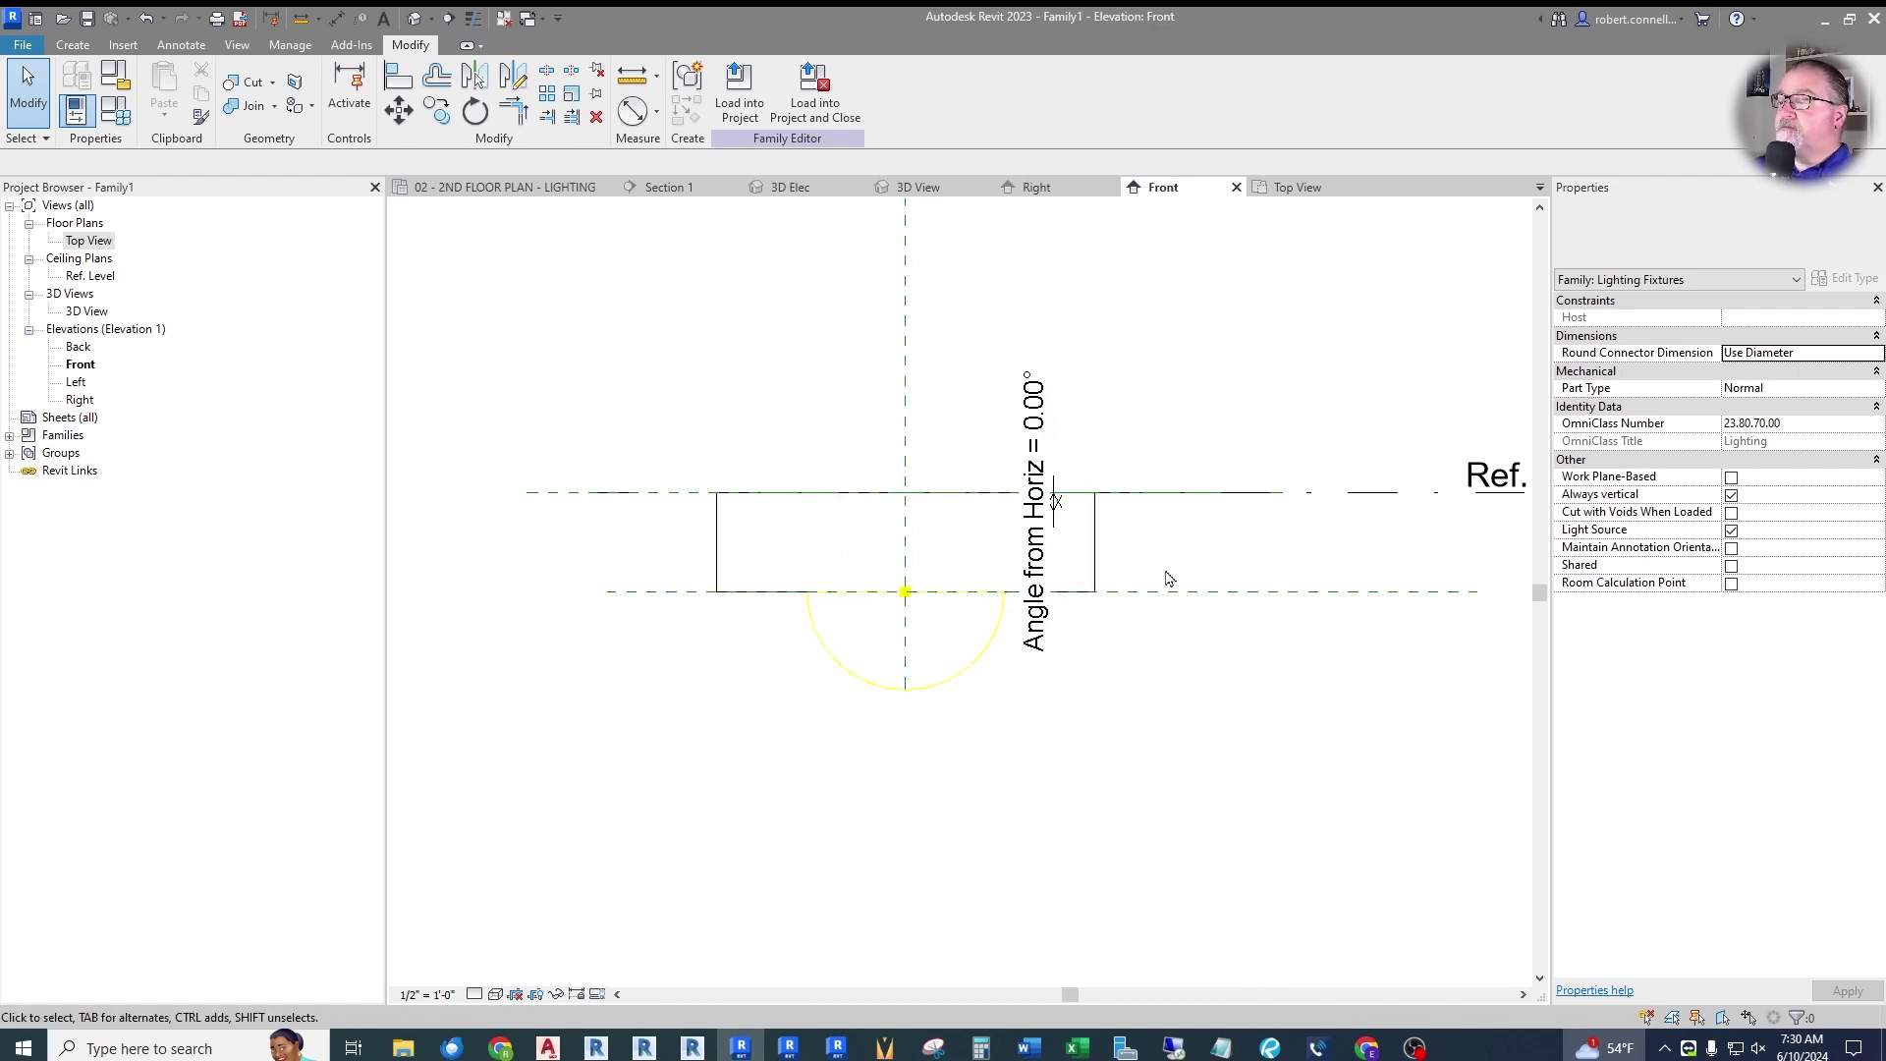
left_click_drag(1169, 593, 1164, 685)
left_click(1074, 695)
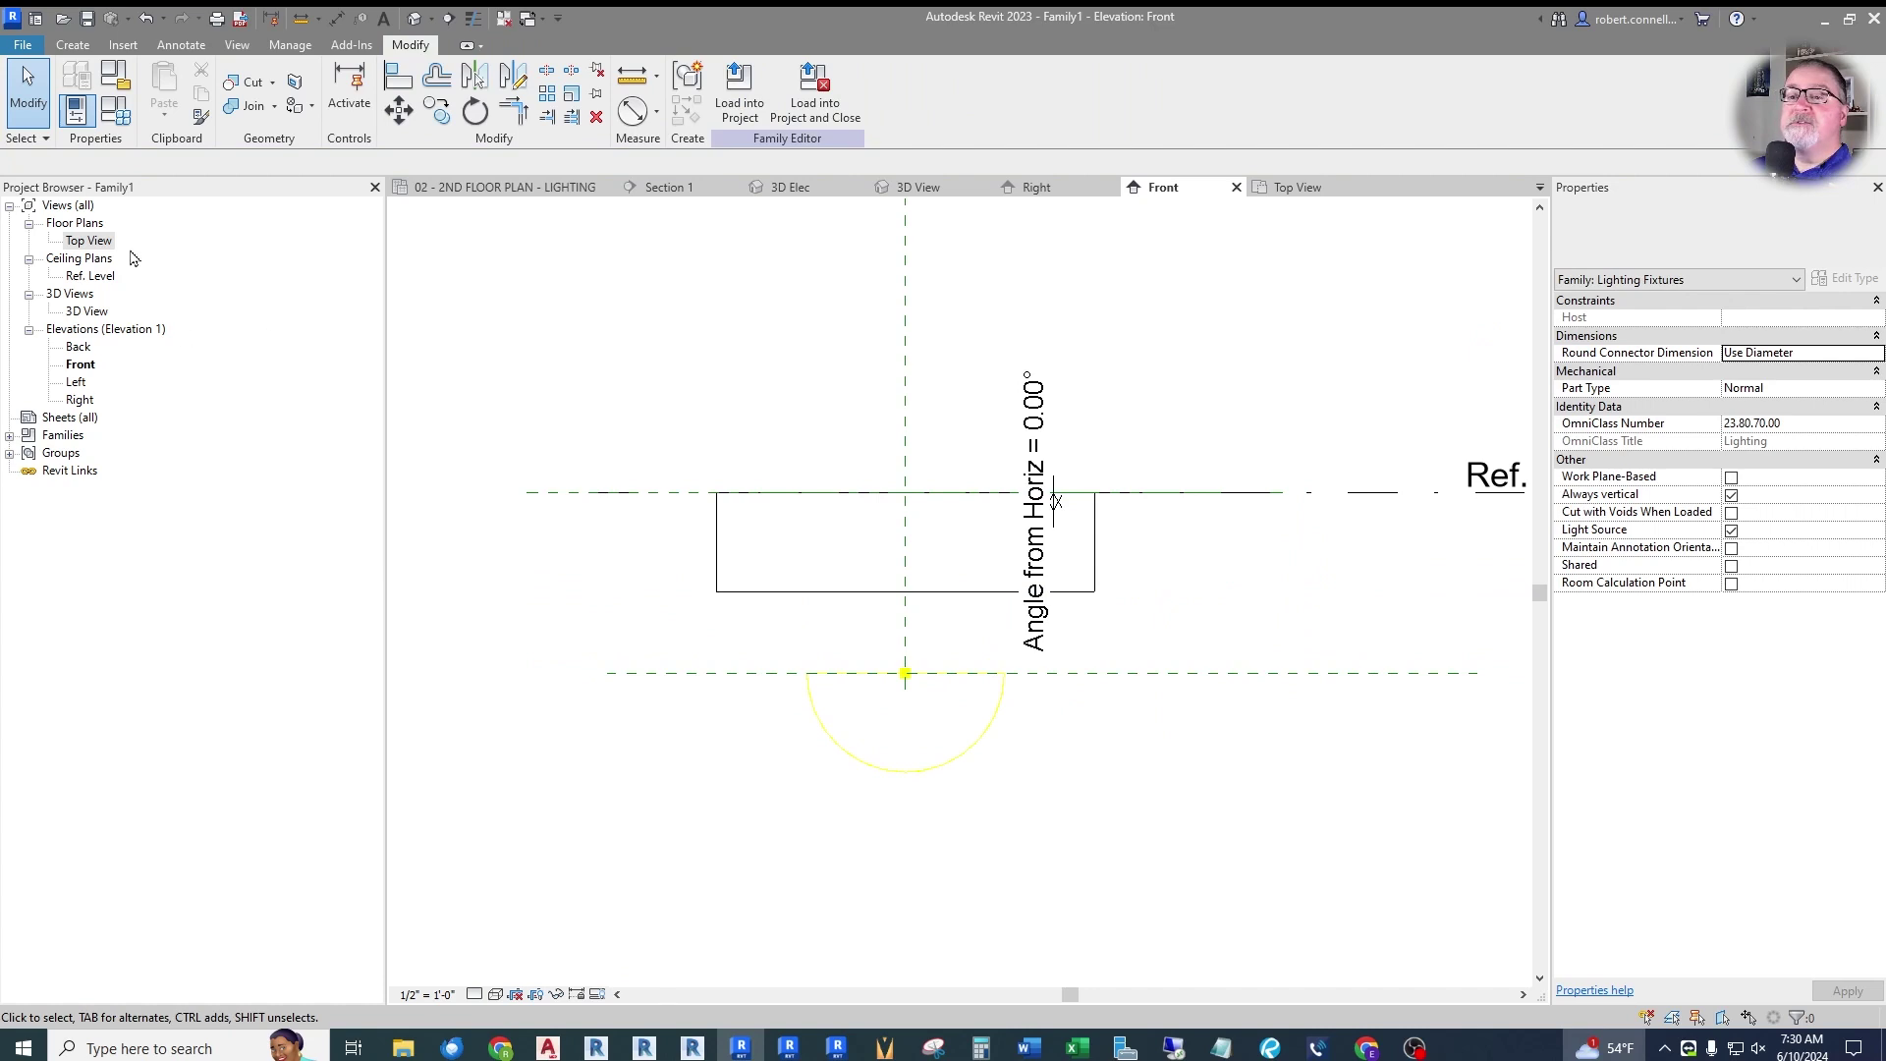
Set the Angle from Horiz parameter to 15° in the family types.
left_click(116, 110)
left_click(901, 596)
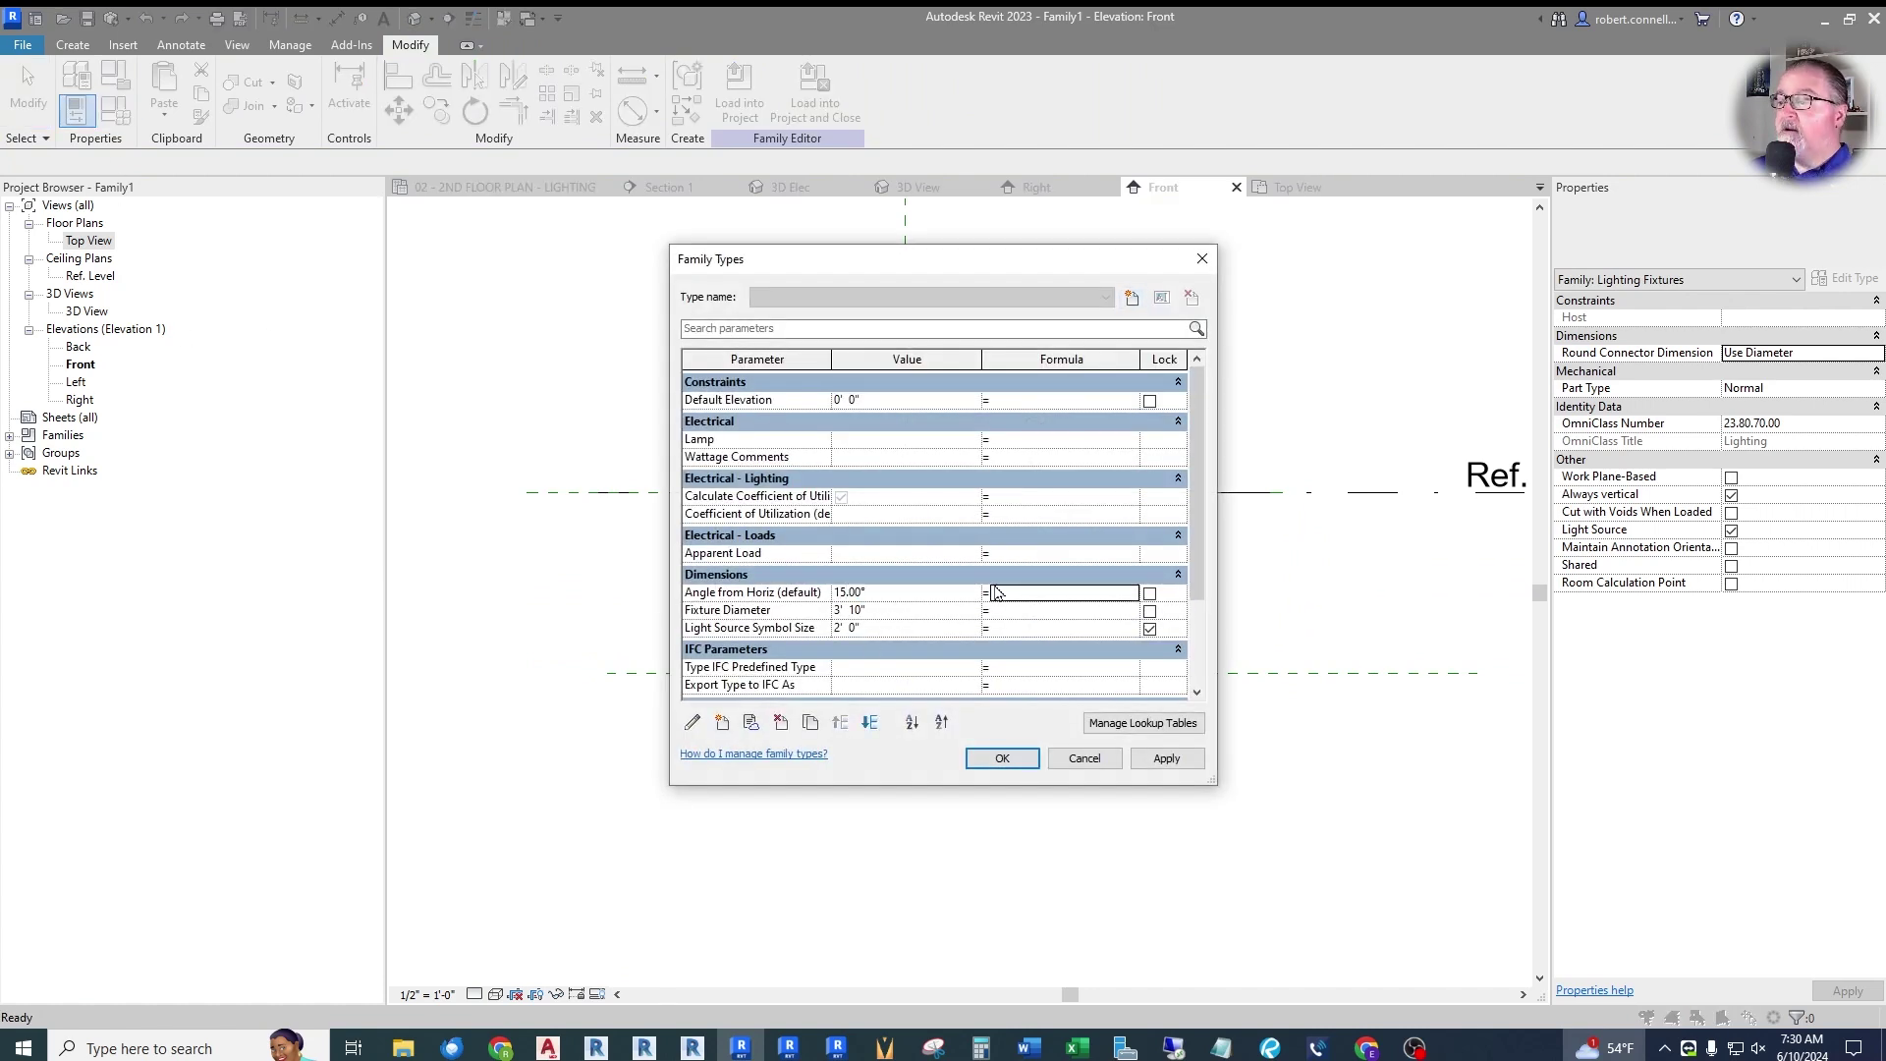
left_click(1001, 758)
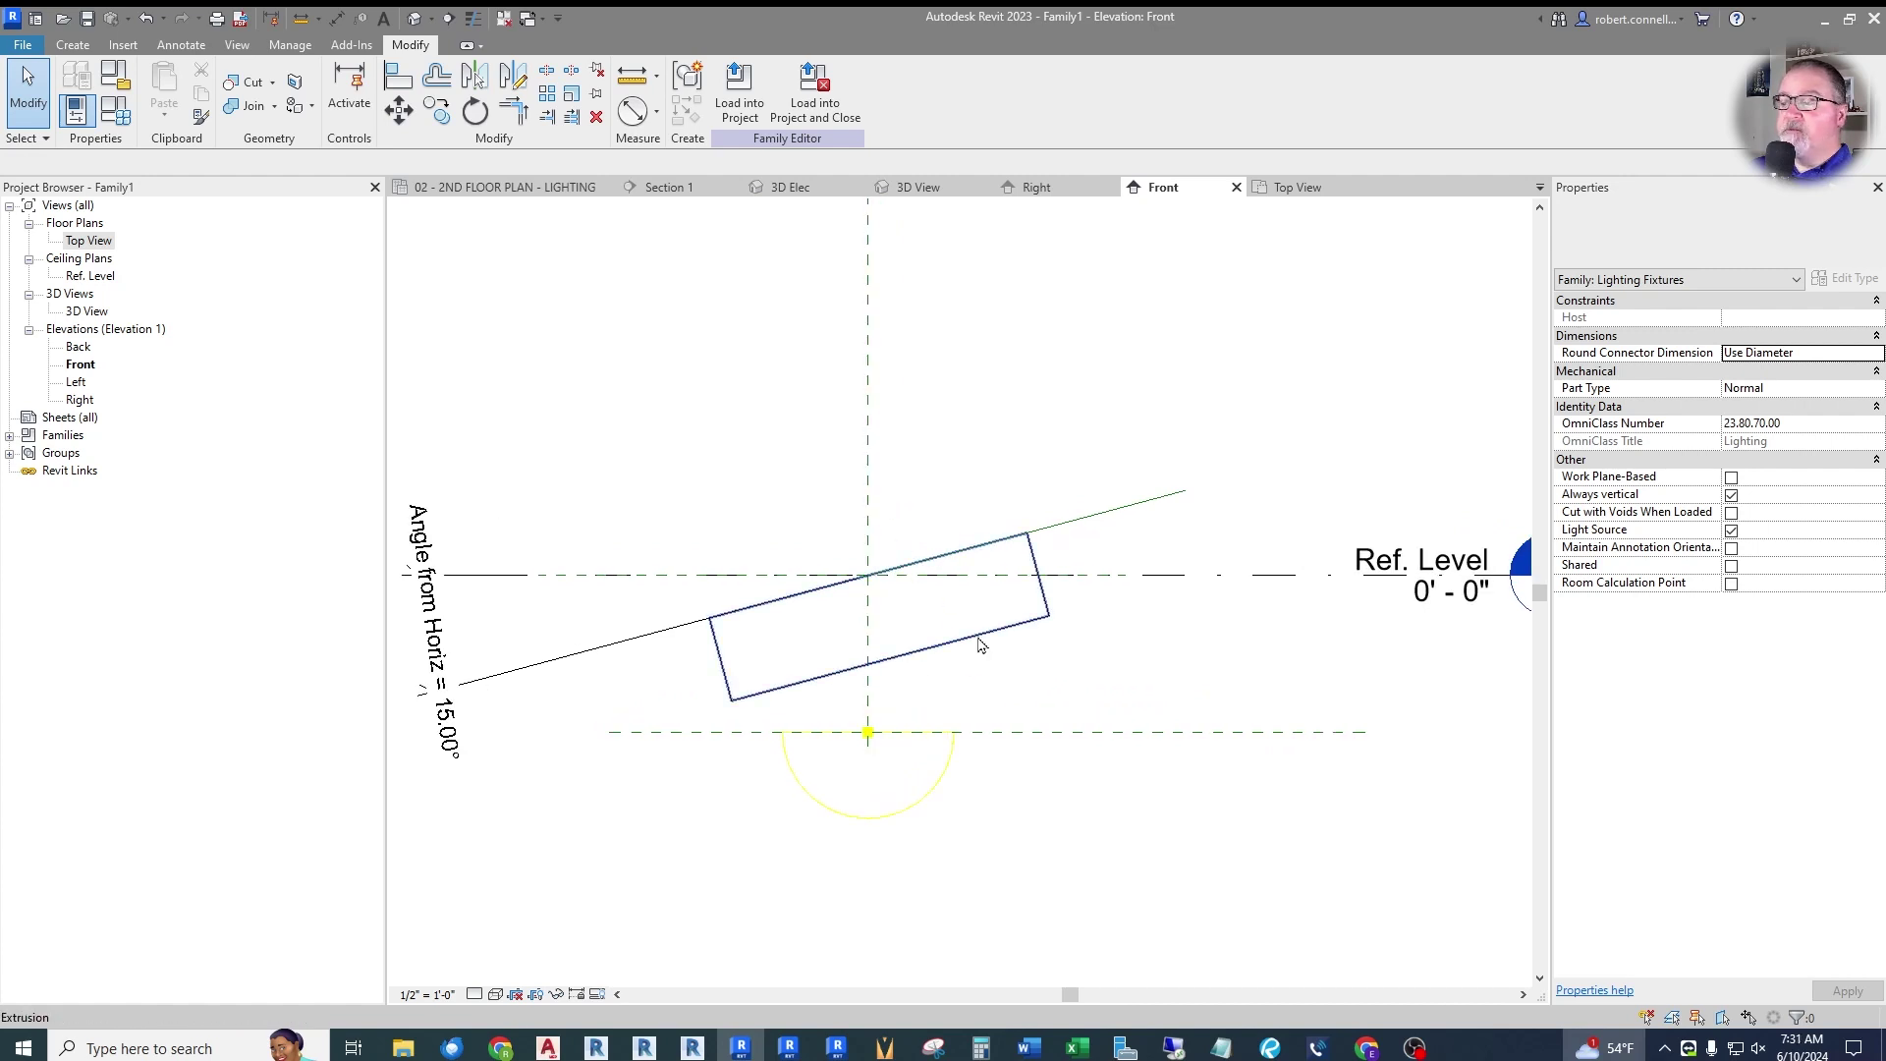
scroll(838, 596, "down", 1)
scroll(709, 620, "up", 4)
scroll(957, 603, "down", 3)
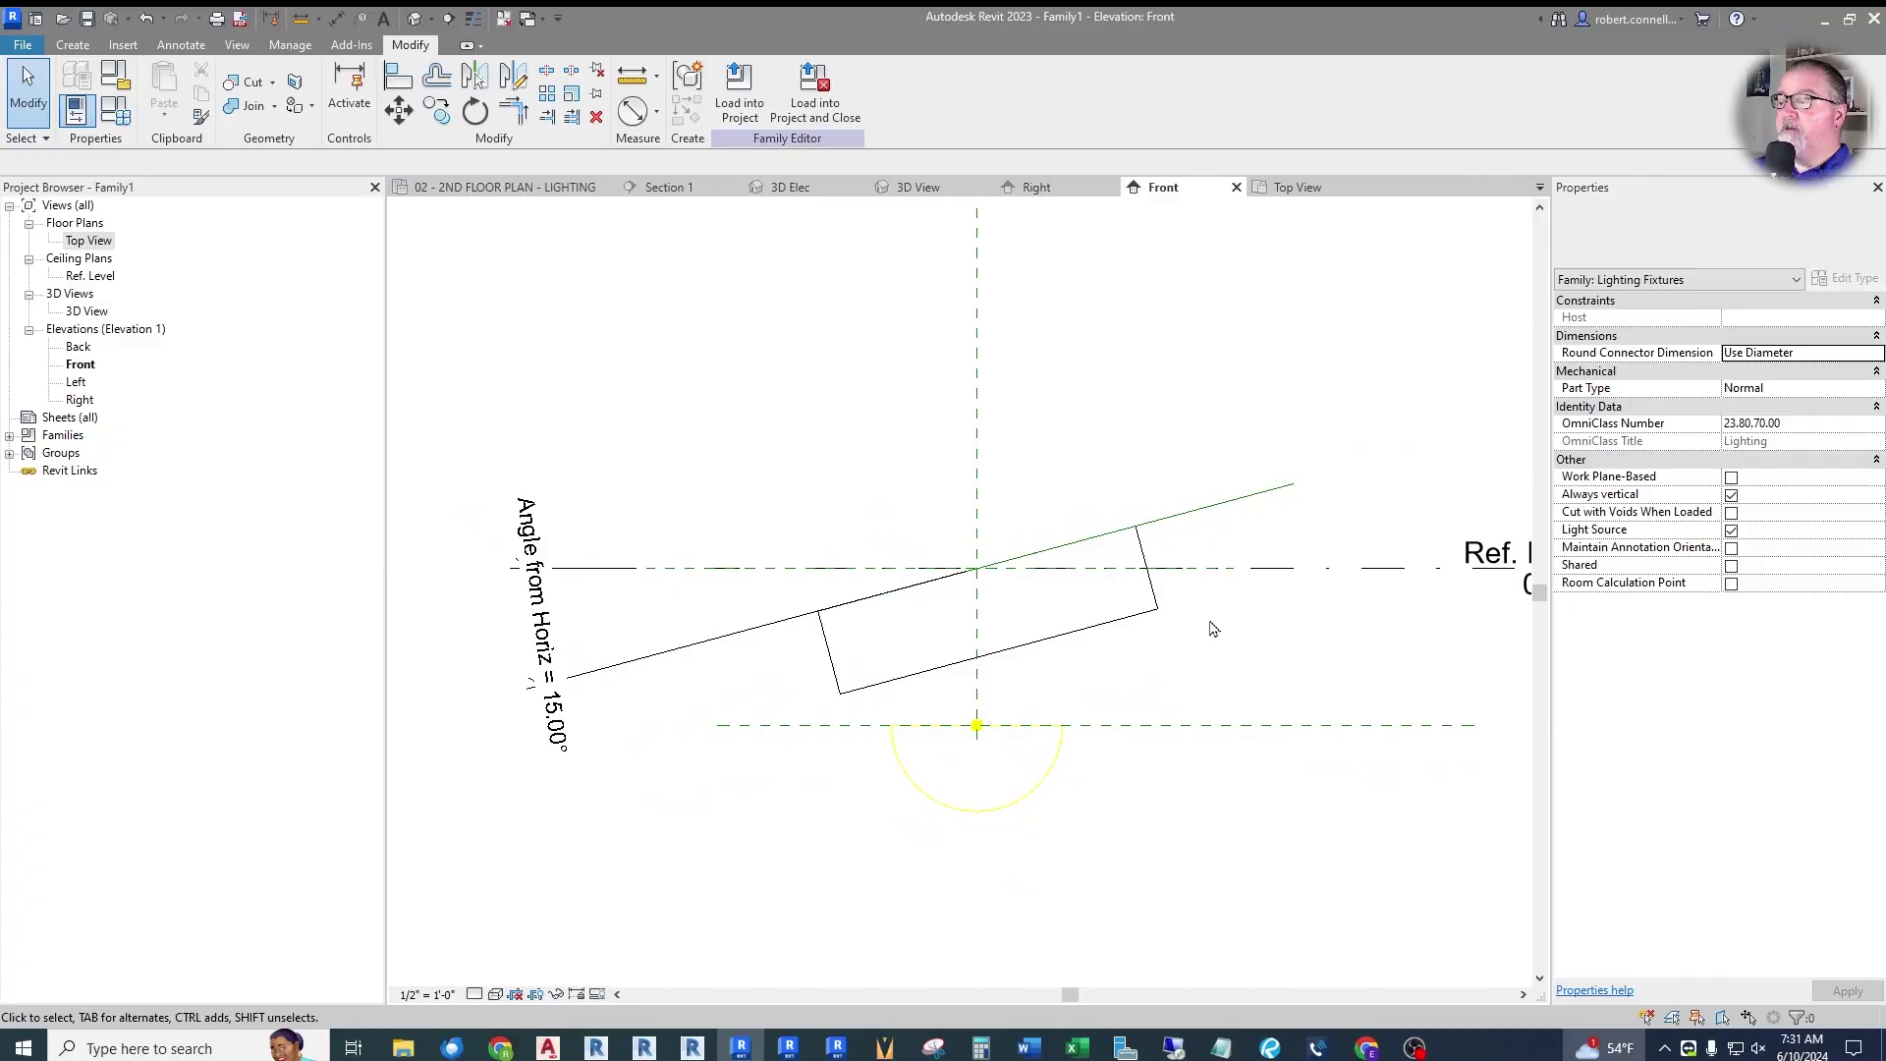
scroll(1214, 628, "up", 1)
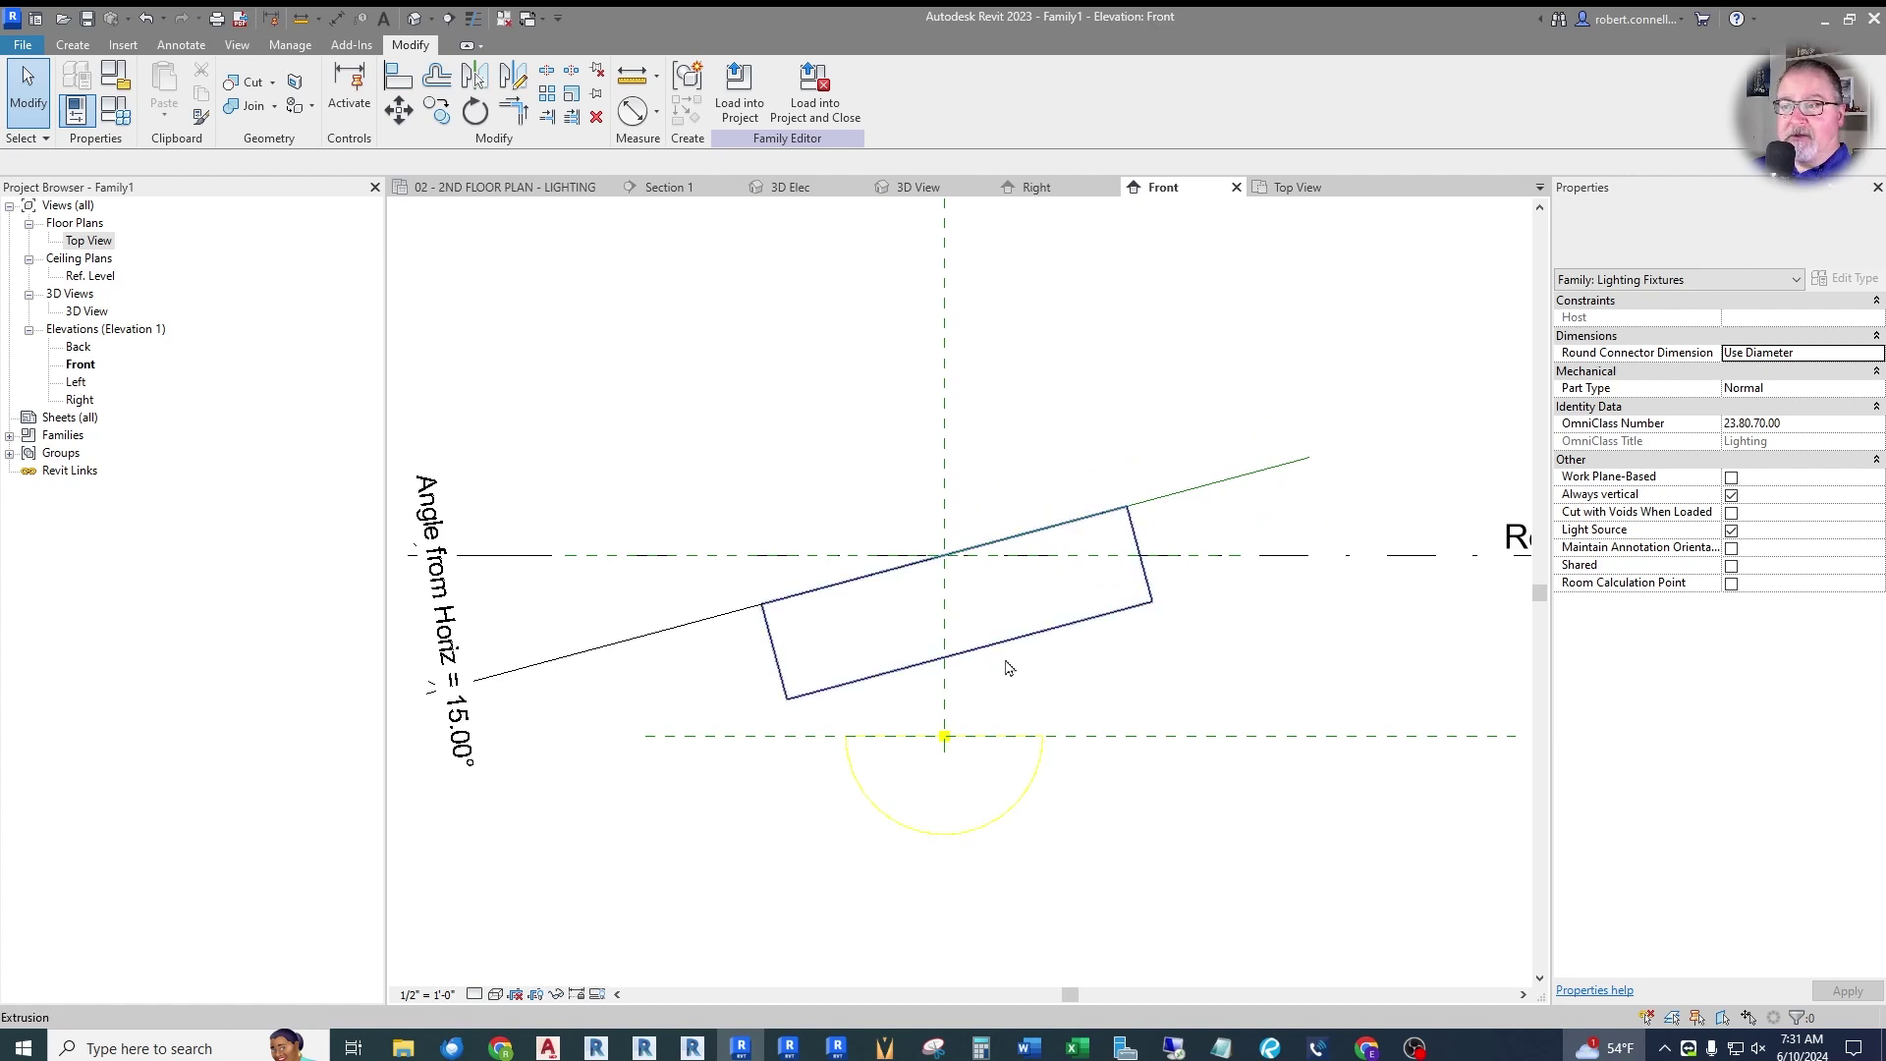
Draw a reference line along the extrusion's lower edge, from its lower-left corner to beyond its right end.
left_click(72, 45)
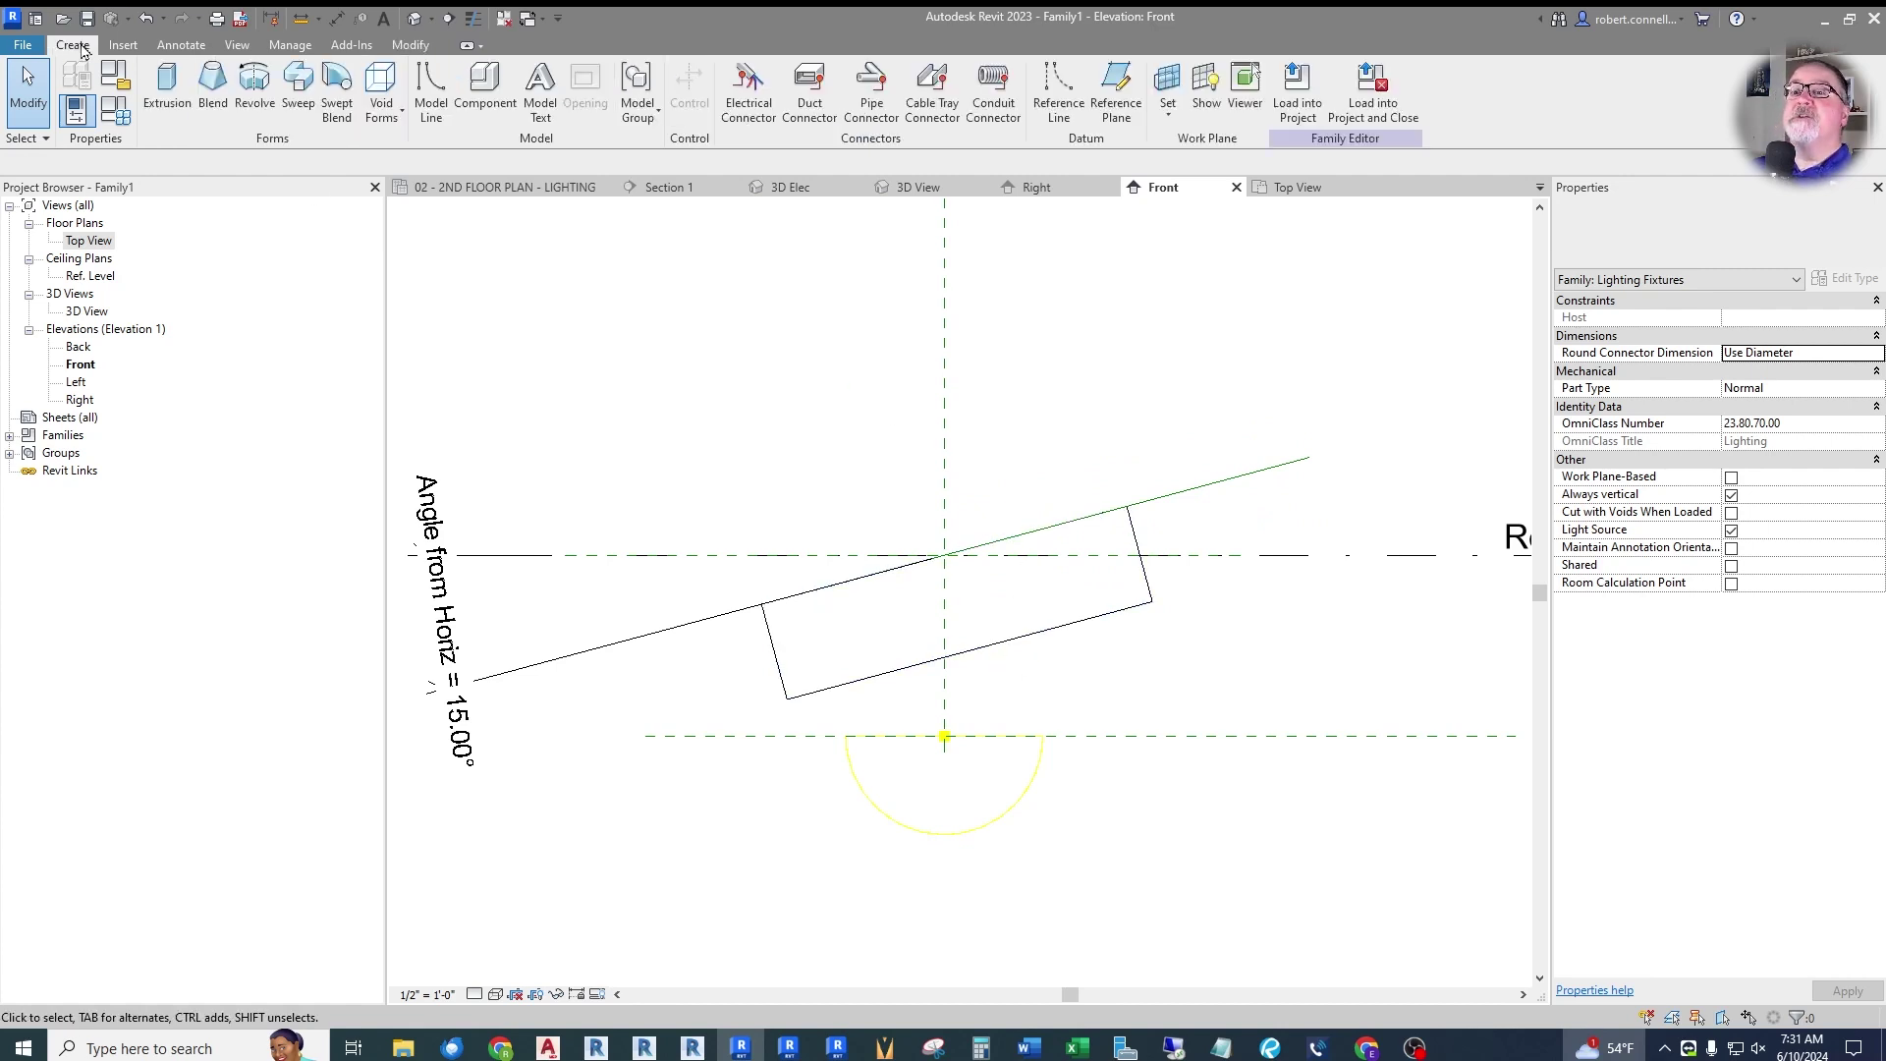
left_click(1059, 93)
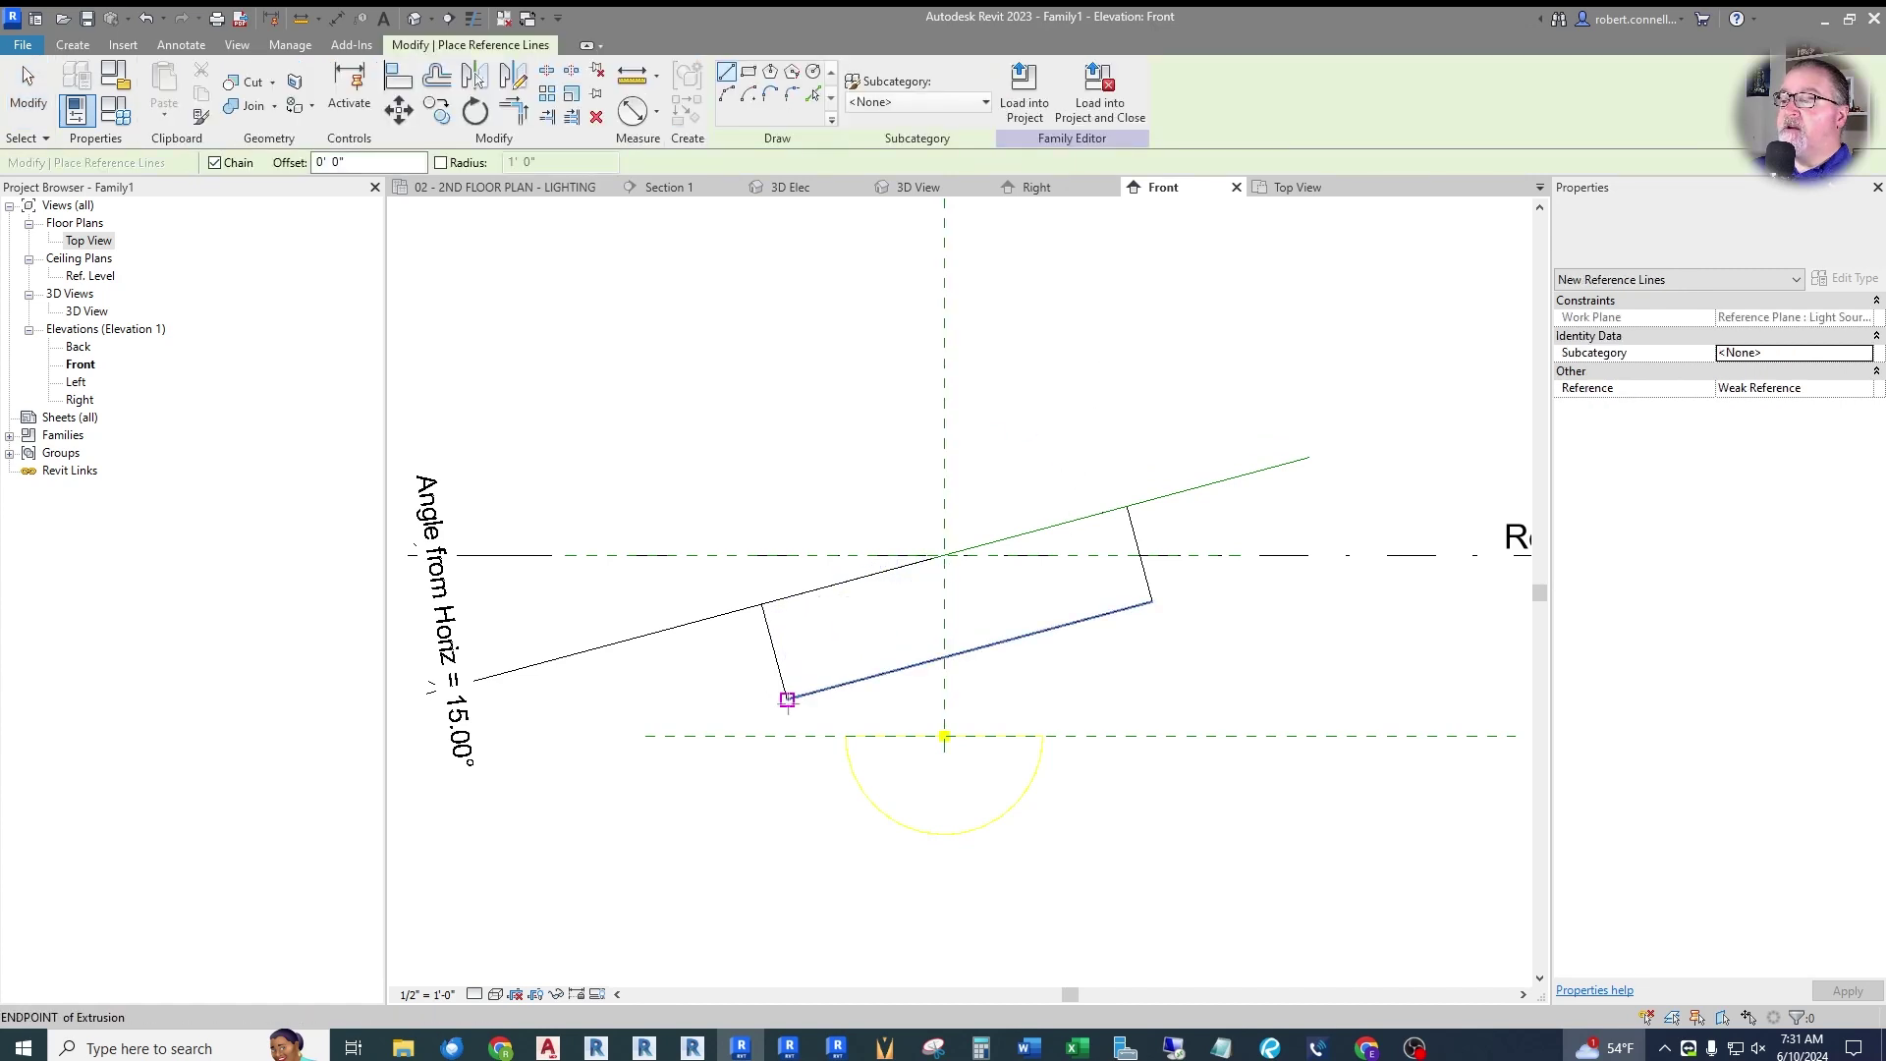
left_click(786, 700)
left_click(1295, 562)
key("Escape")
key("Escape")
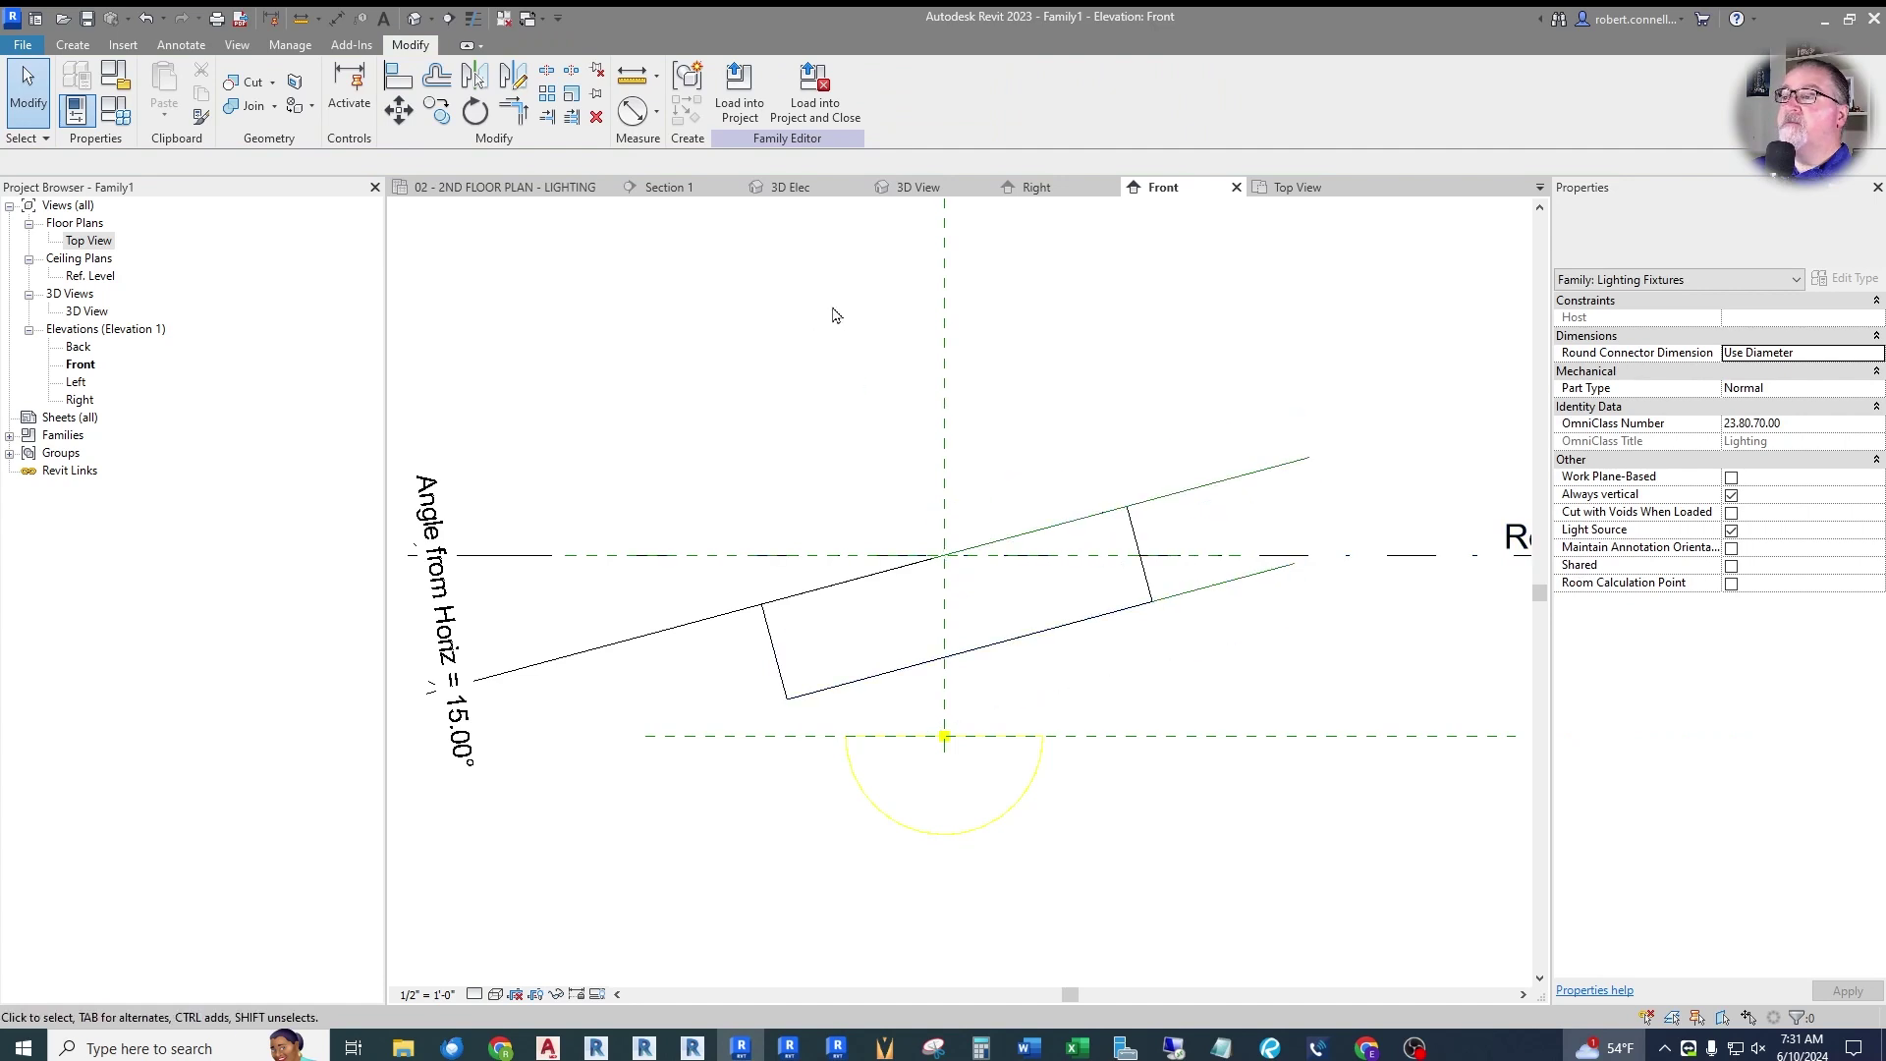
Flex the family with Angle from Horiz at 10° to test the lower reference line, and undo the change.
left_click(118, 111)
left_click(884, 591)
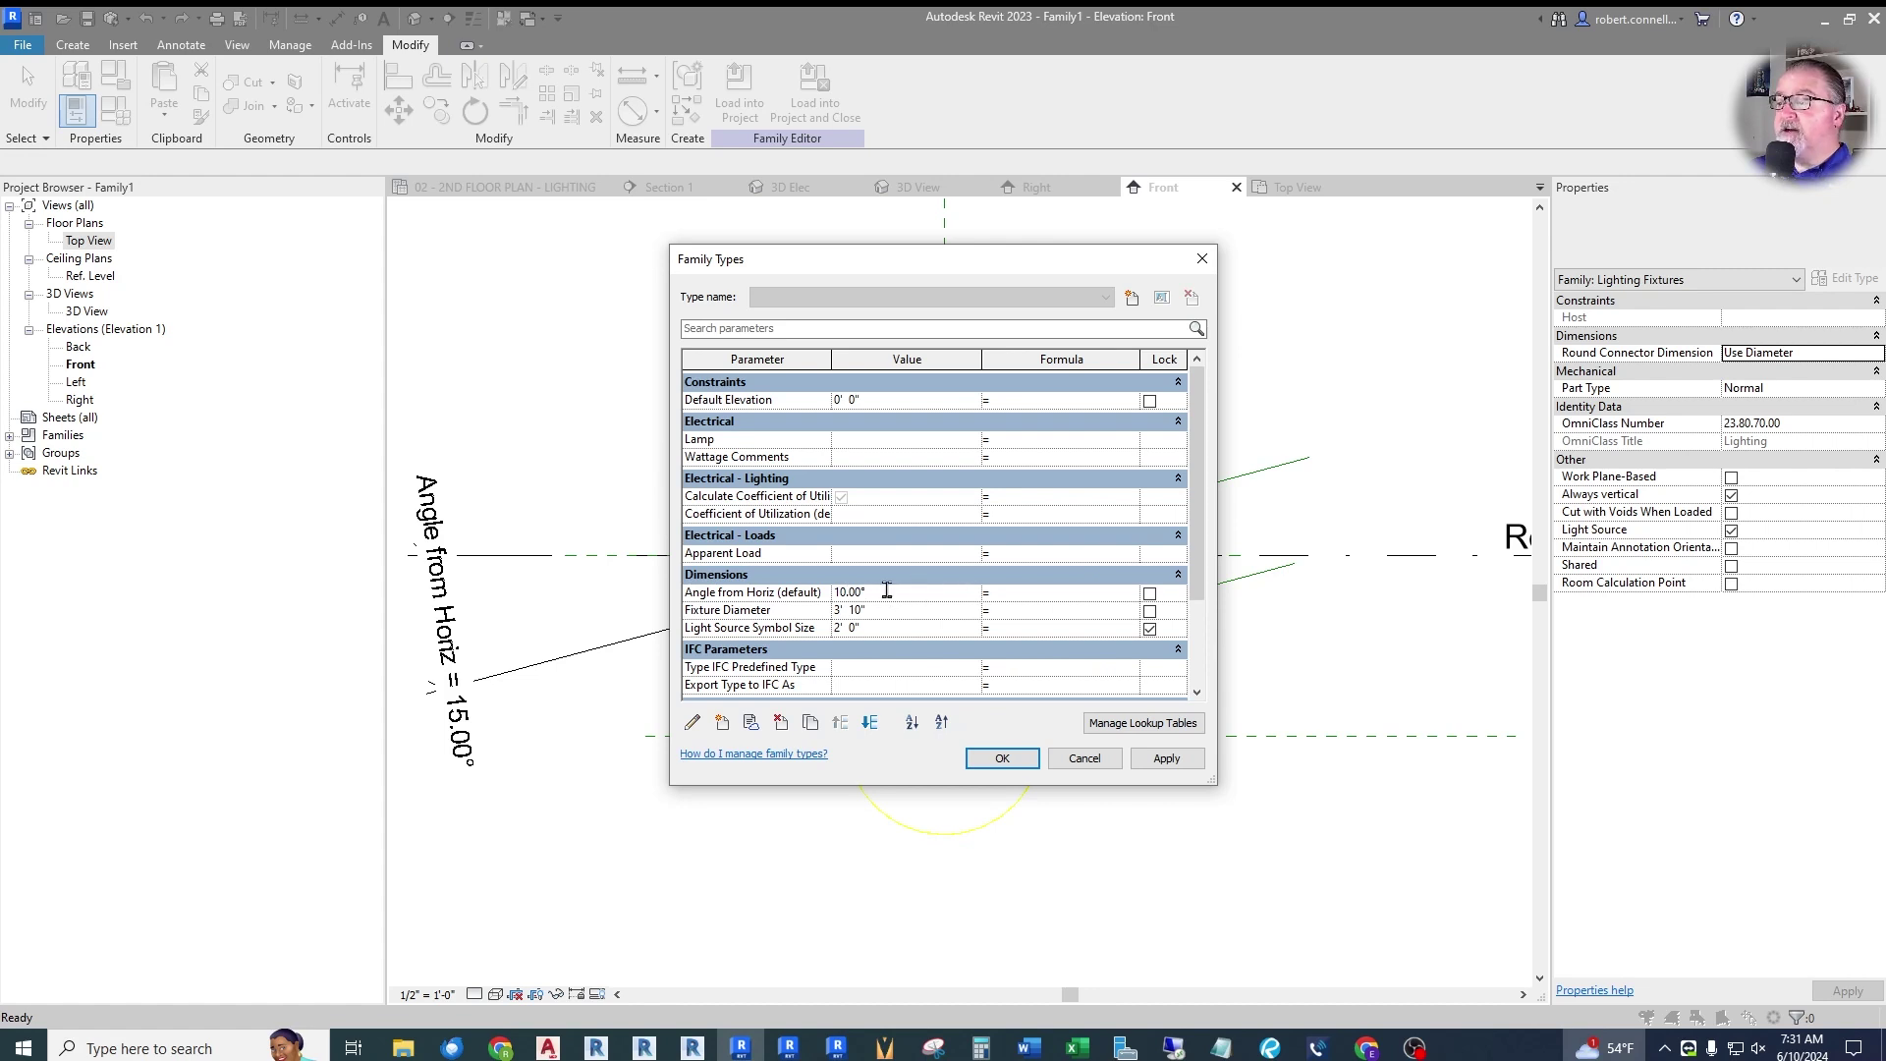
left_click(1002, 758)
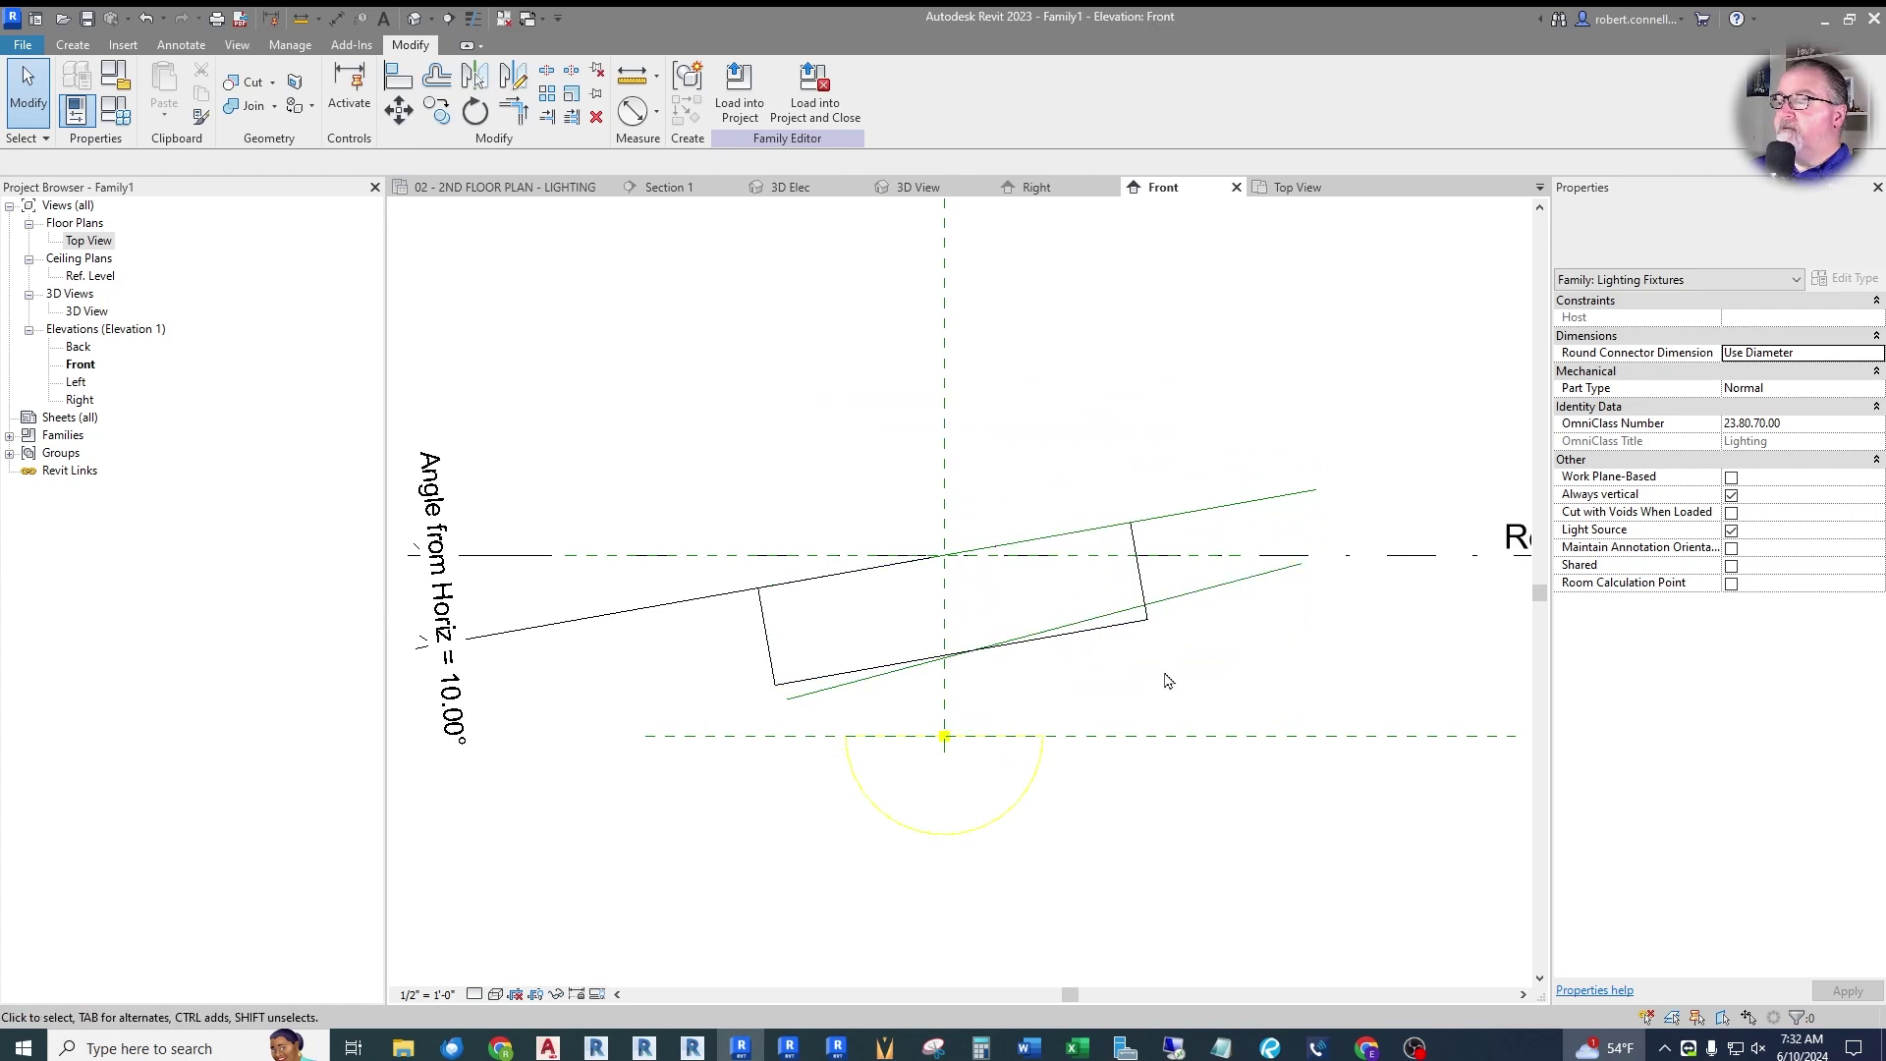
left_click(146, 20)
Stretch the lower reference line's right end until it is square with the end of the upper angled reference line.
scroll(1256, 494, "up", 1)
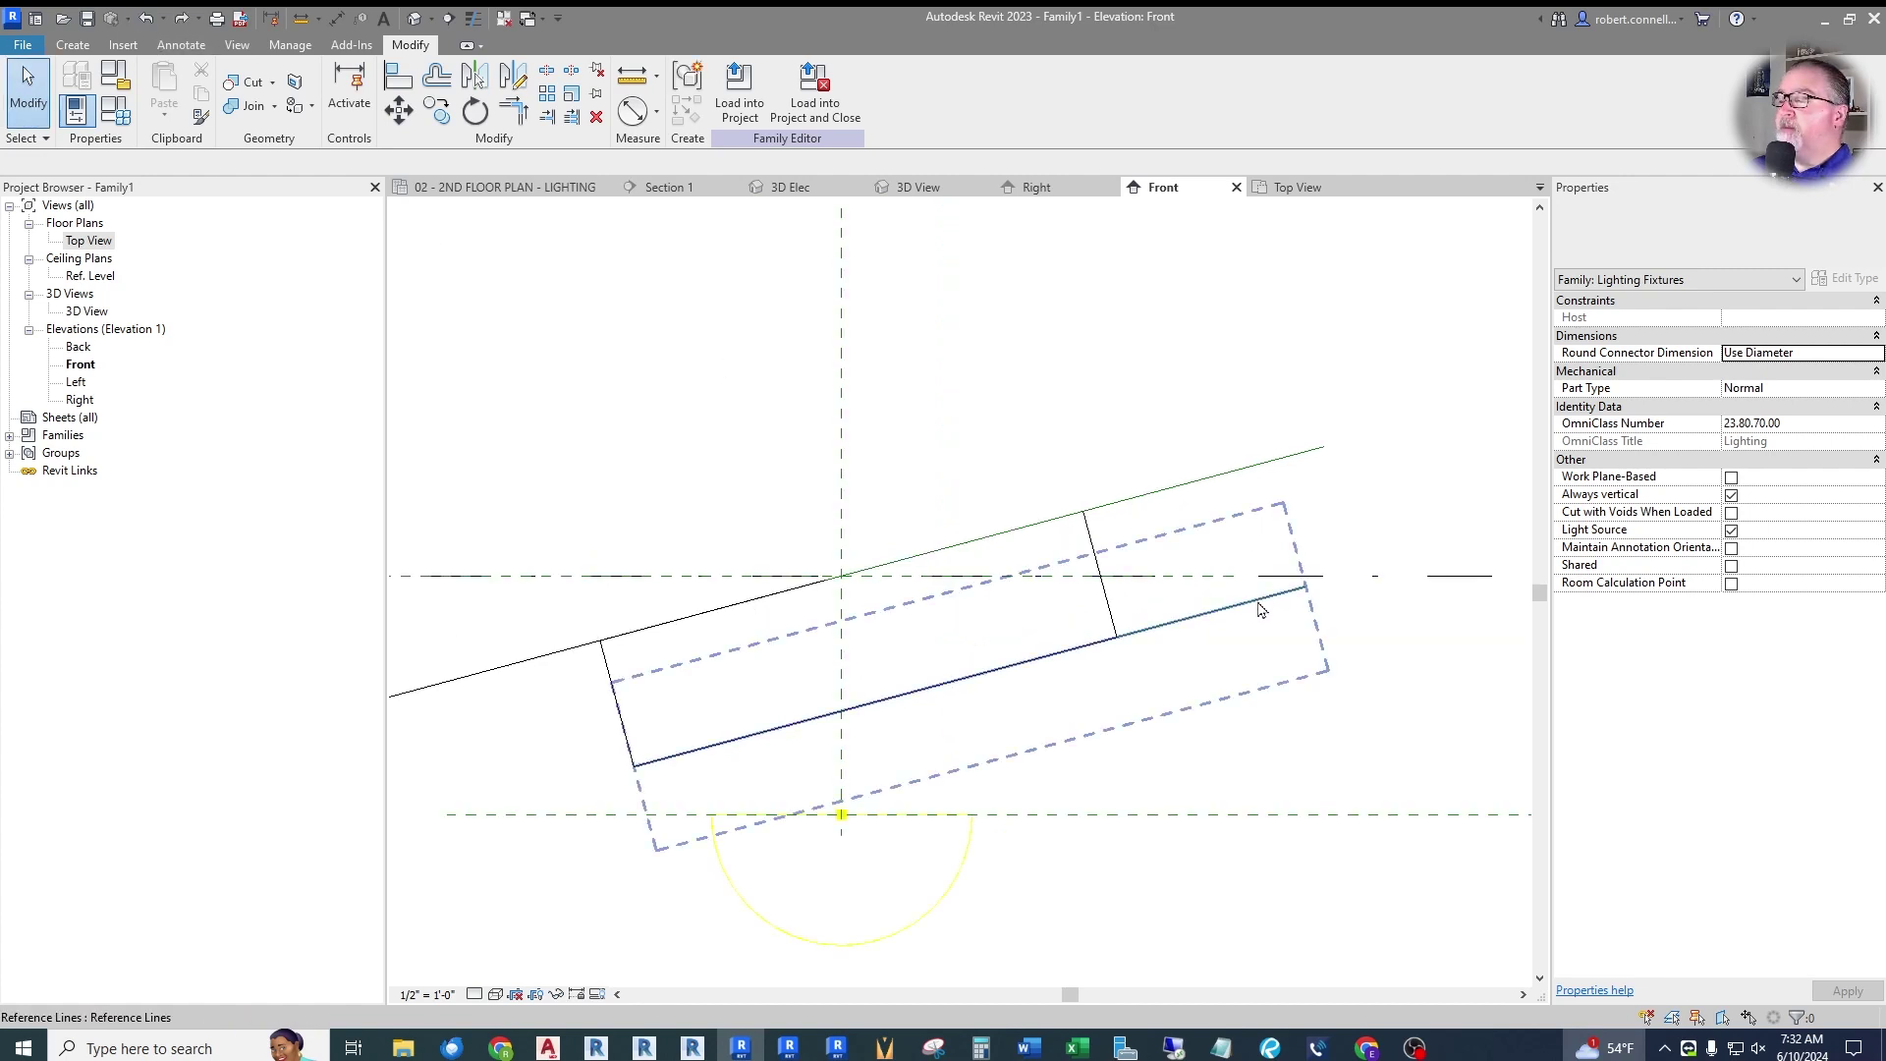
left_click(1302, 595)
left_click_drag(1307, 590, 1359, 572)
left_click(1440, 592)
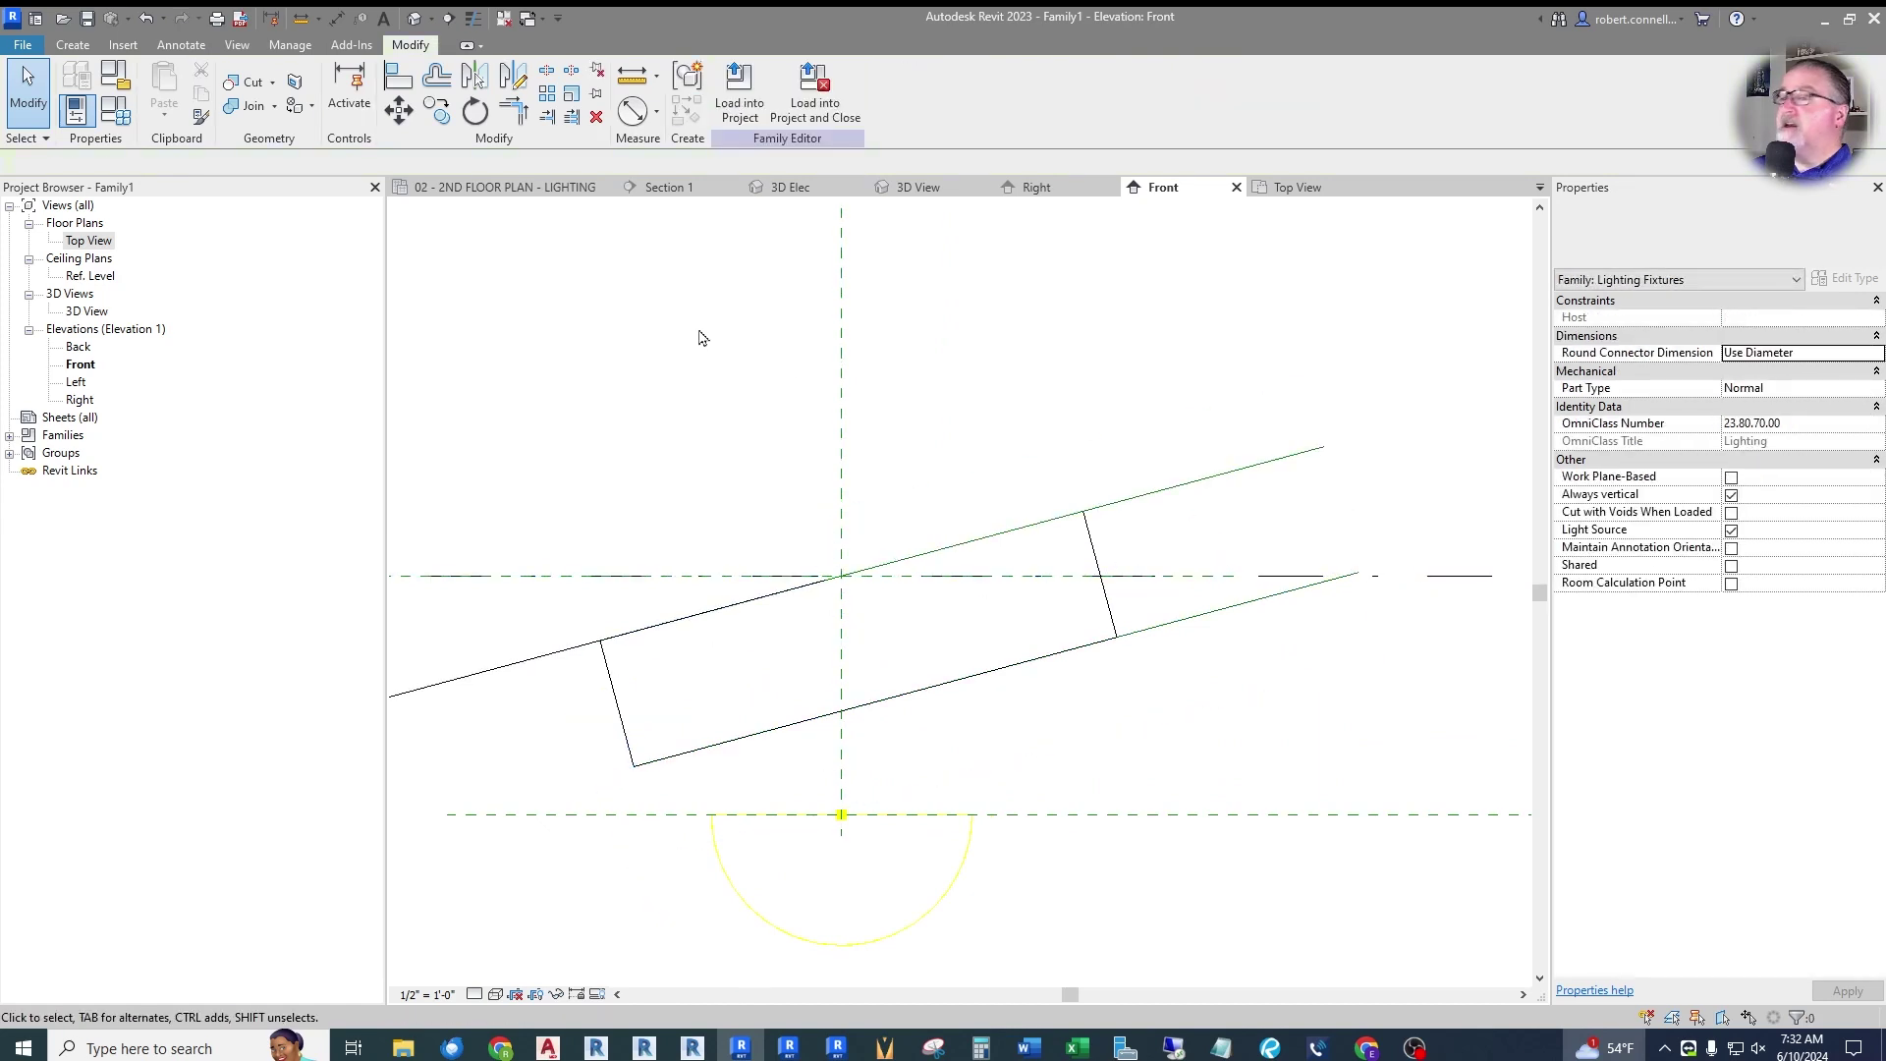
Draw a perpendicular reference line joining the right ends of the upper and lower angled reference lines.
left_click(71, 49)
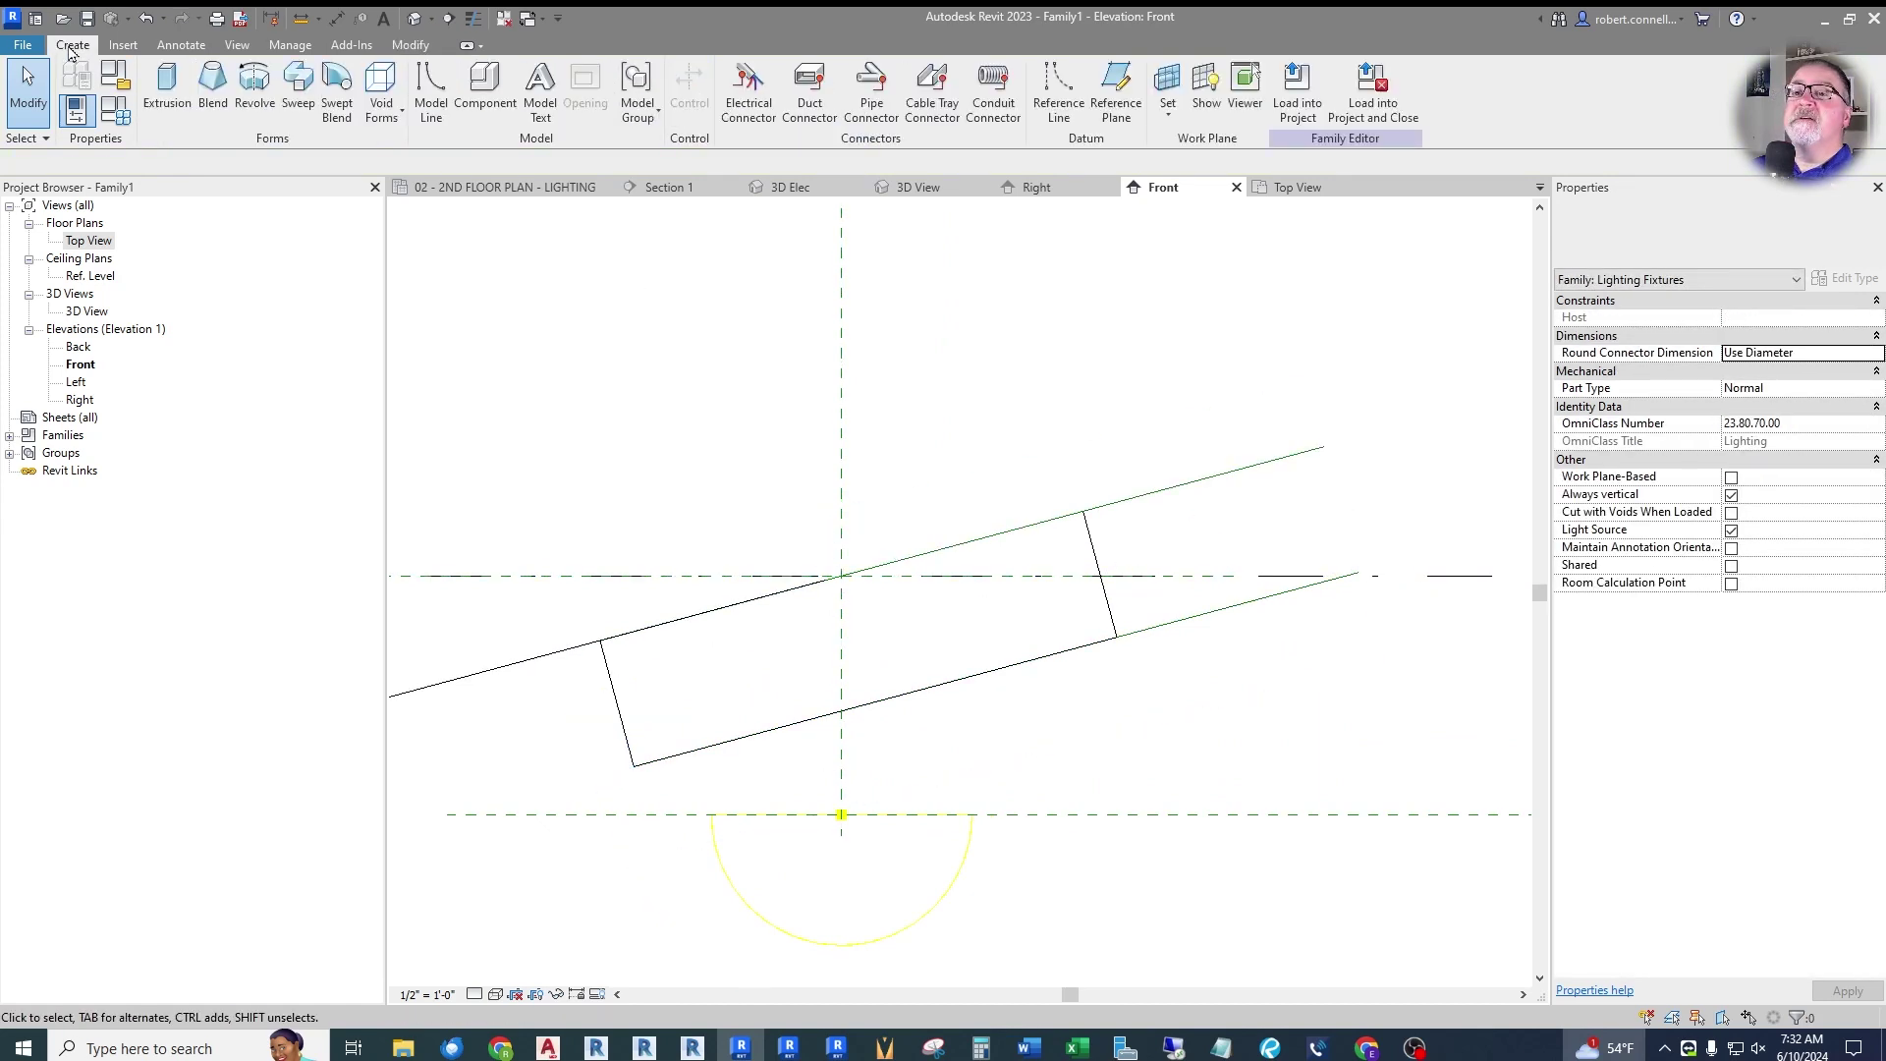
left_click(1058, 90)
left_click(1324, 447)
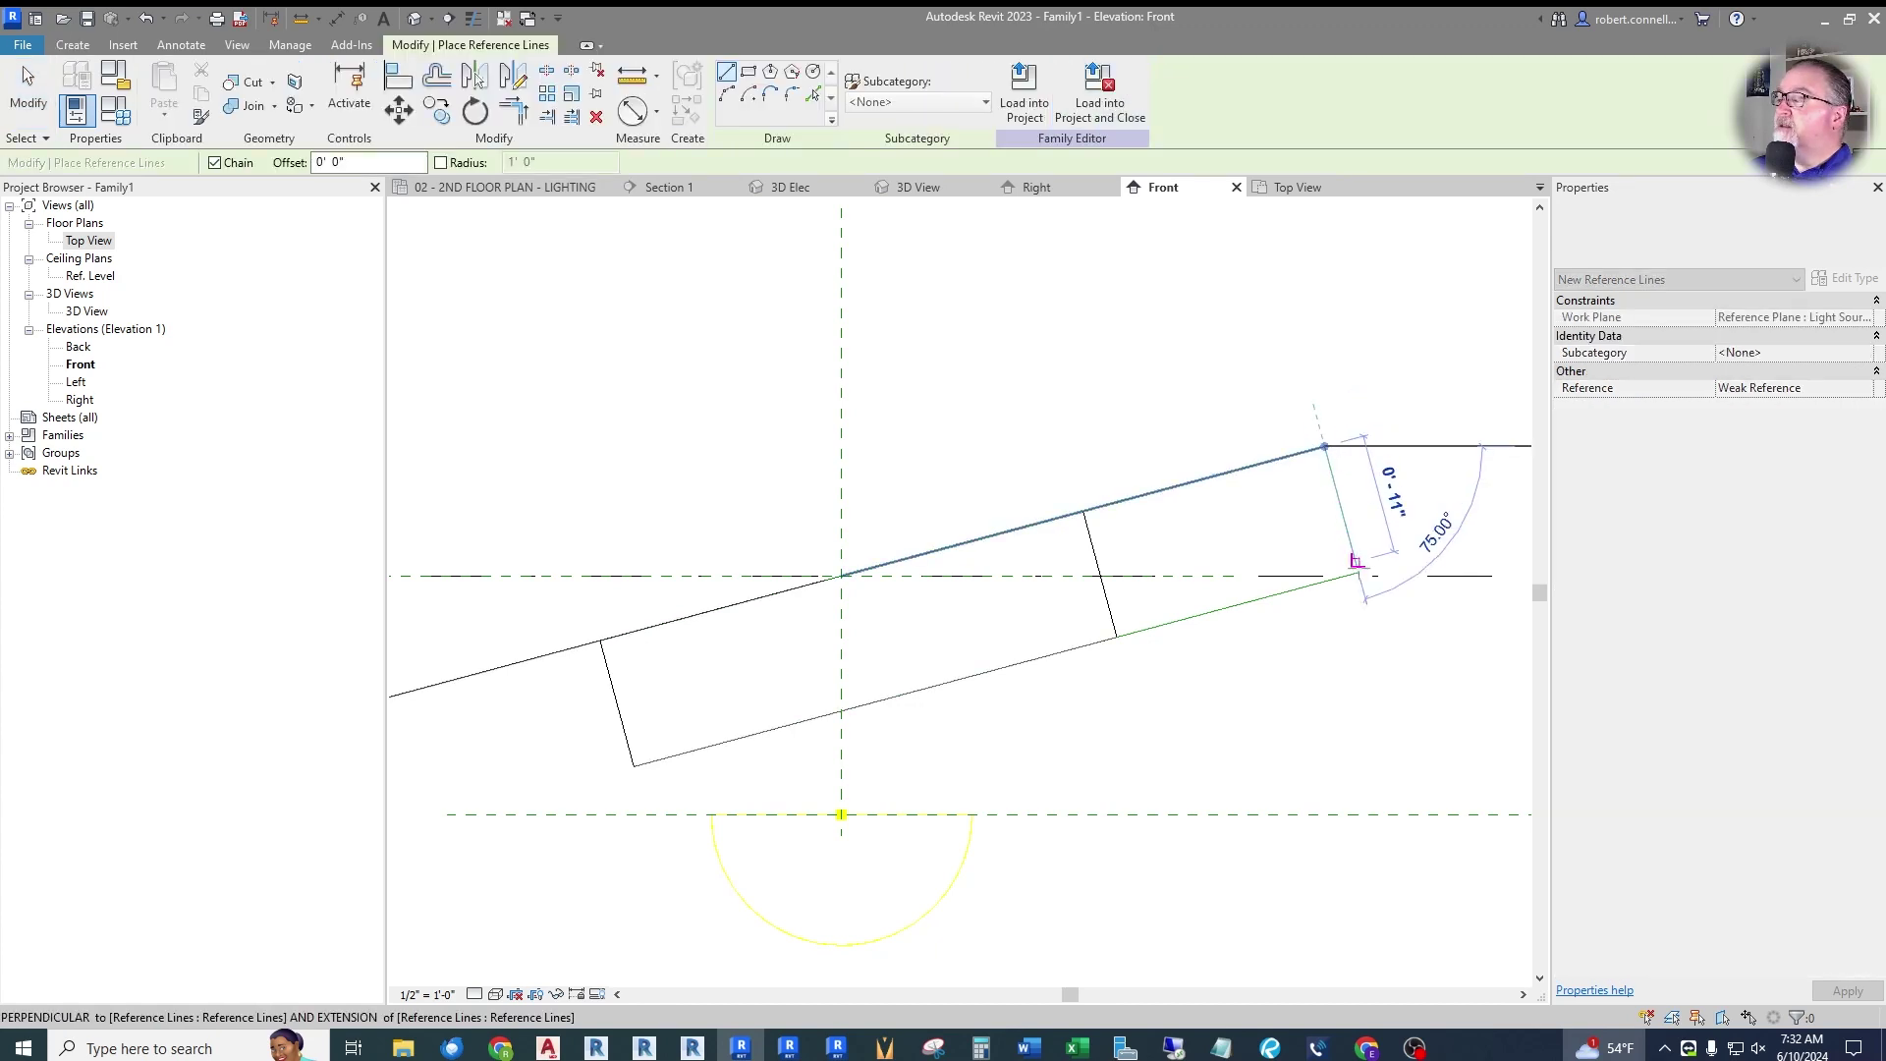
left_click(1359, 573)
key("Escape")
key("Escape")
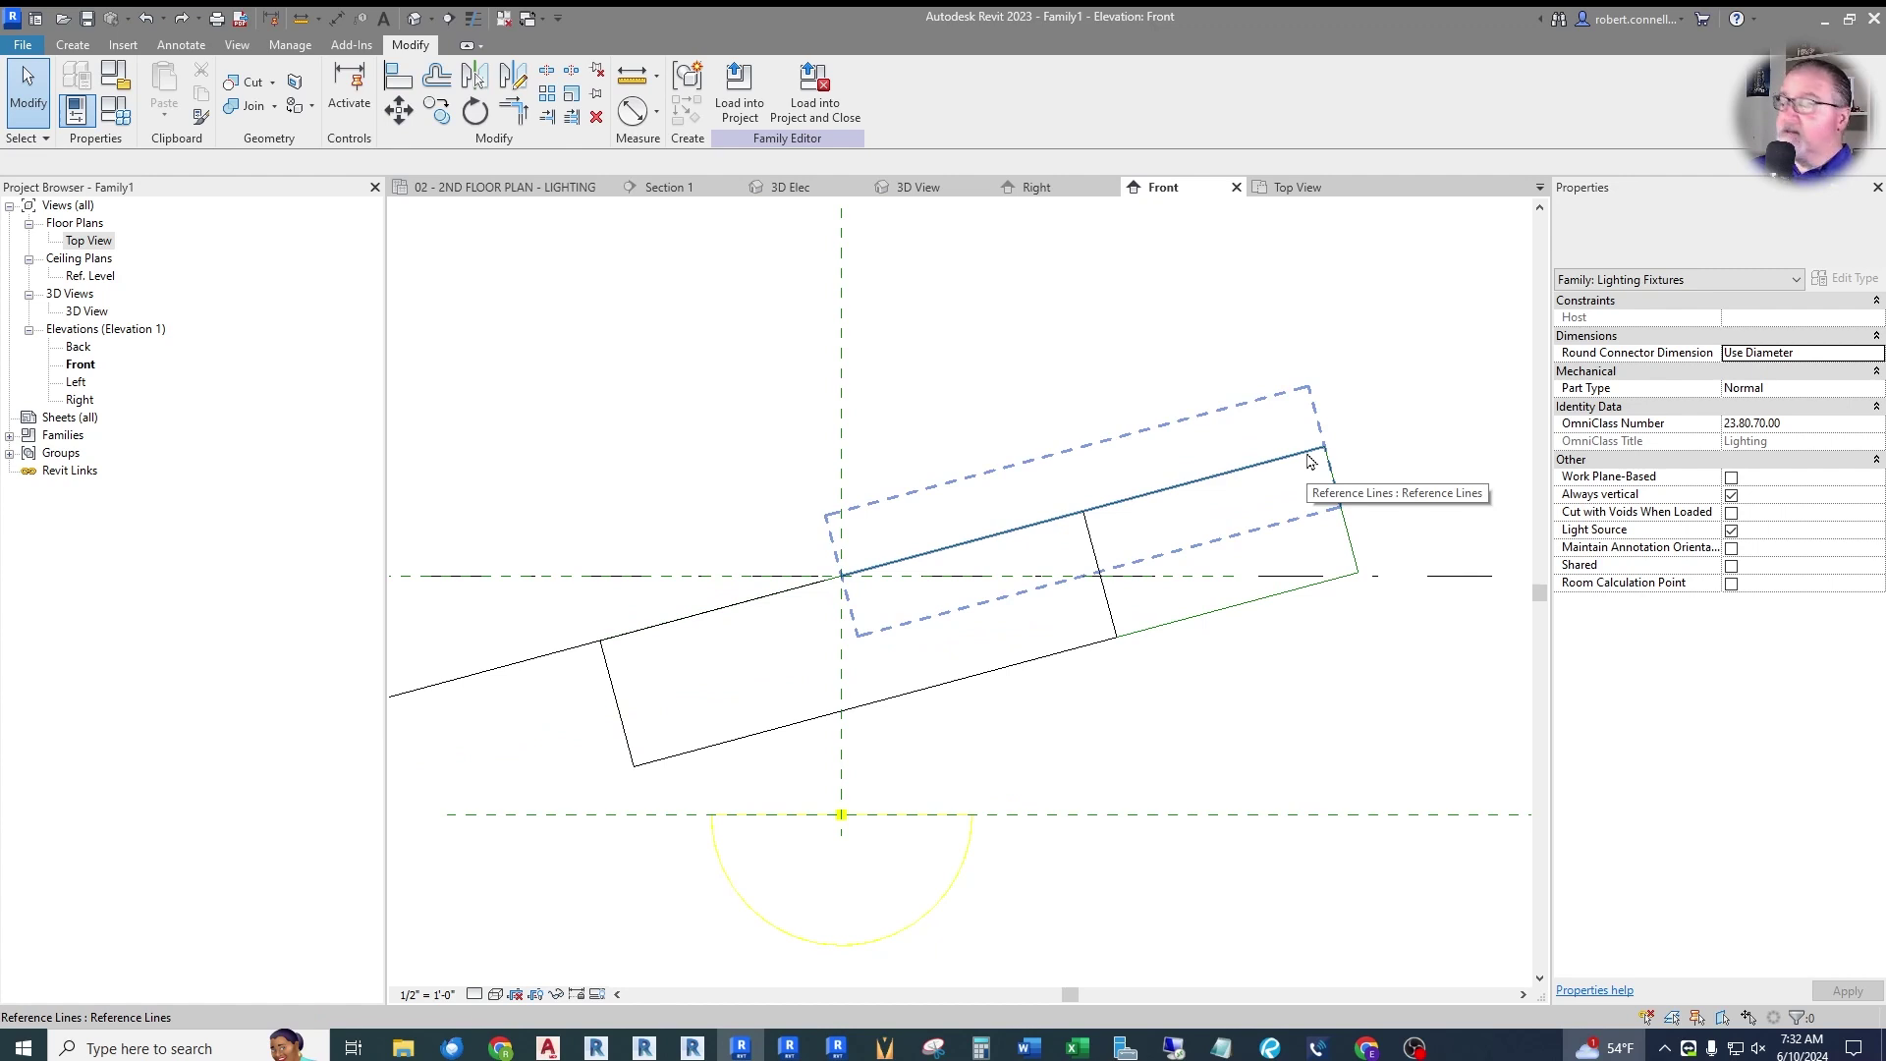
Highlight the chain of angled reference lines to check that the three are connected.
key("Tab")
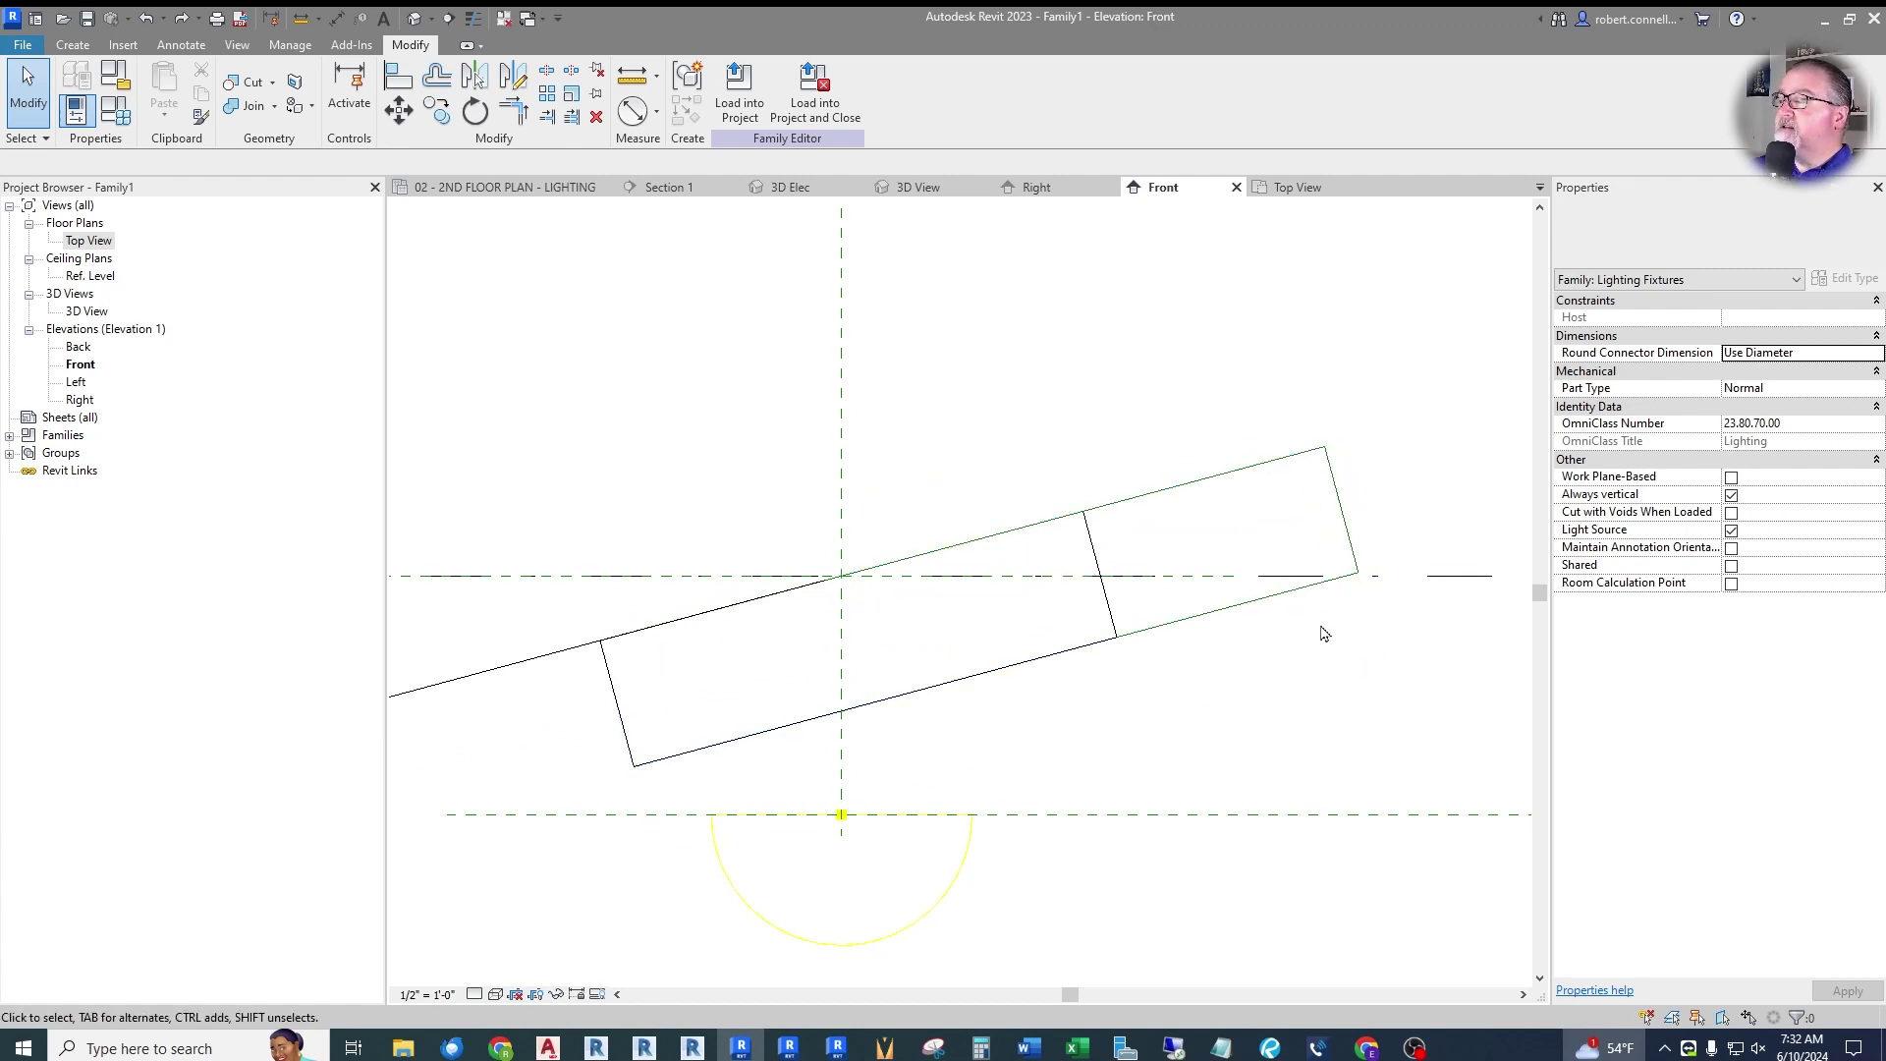
key("Tab")
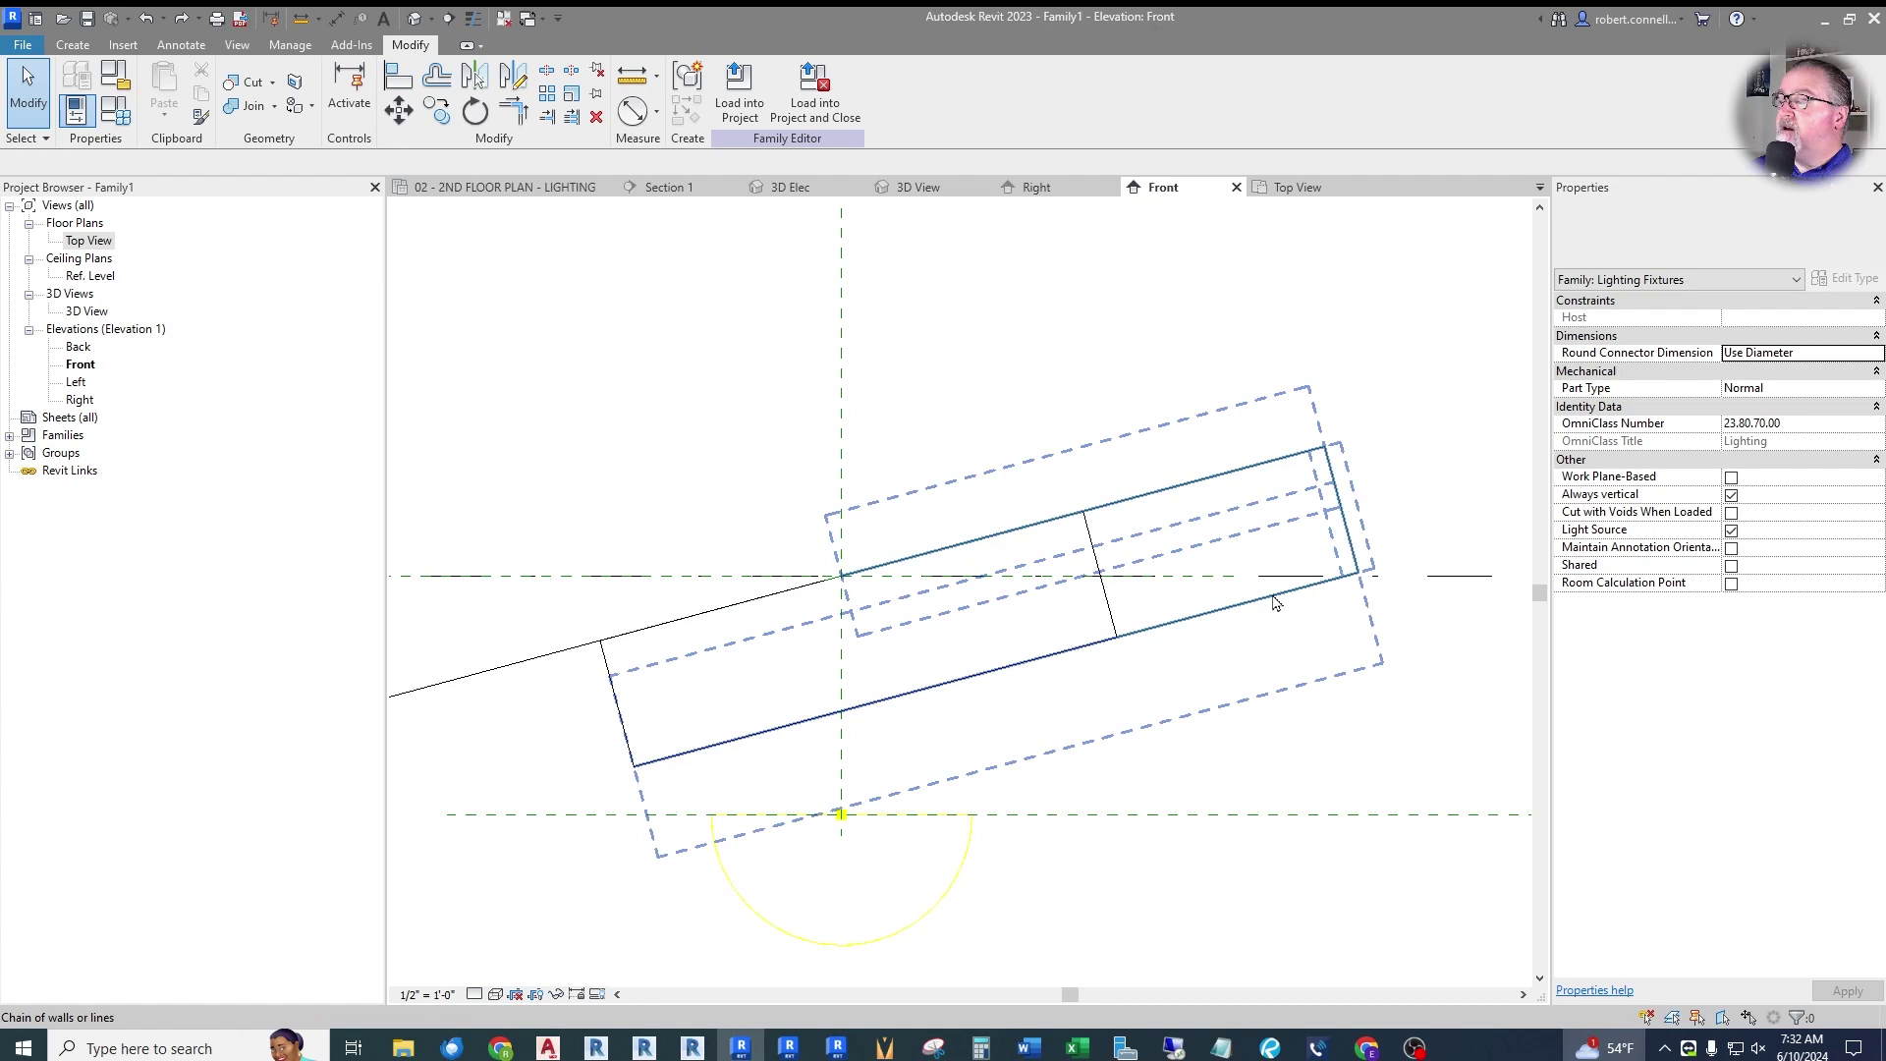
left_click(1271, 481)
key("Escape")
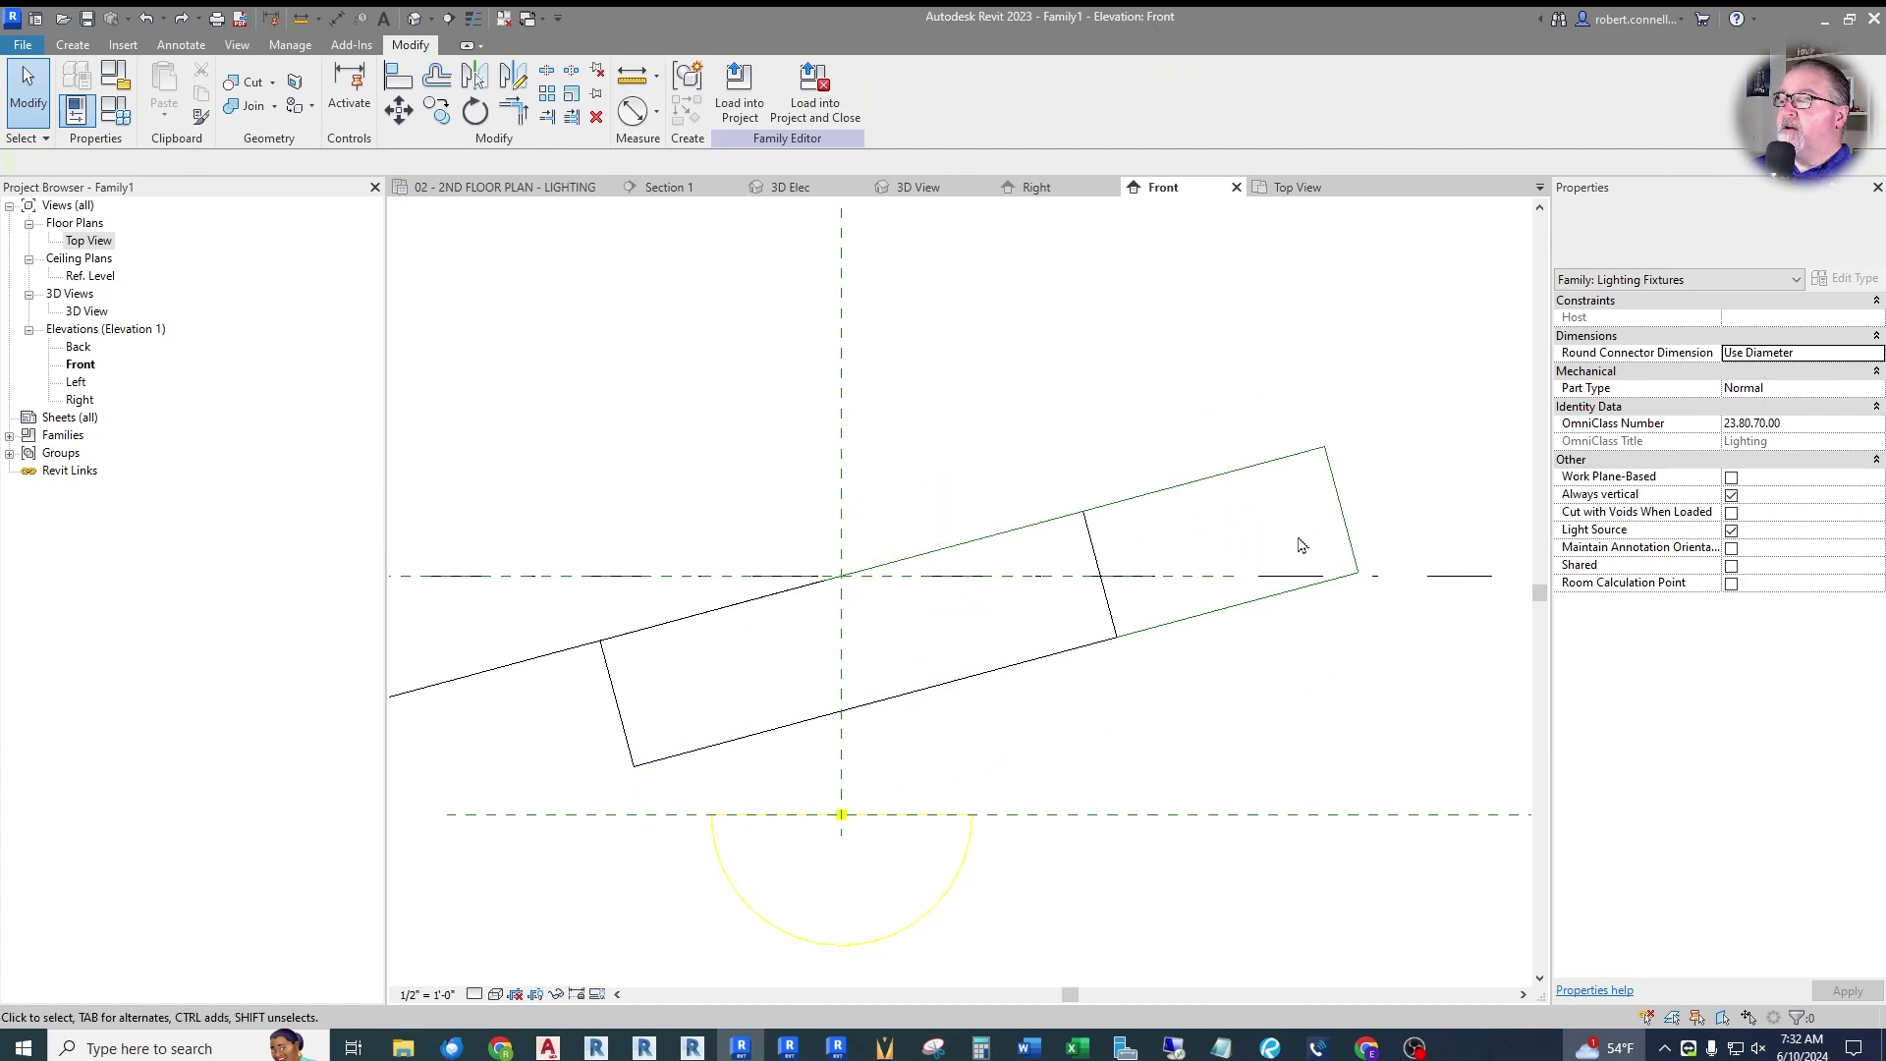
Flex the connected reference lines by setting the Angle from Horiz parameter to 10°.
left_click(118, 110)
left_click(904, 593)
type("10")
left_click(1012, 761)
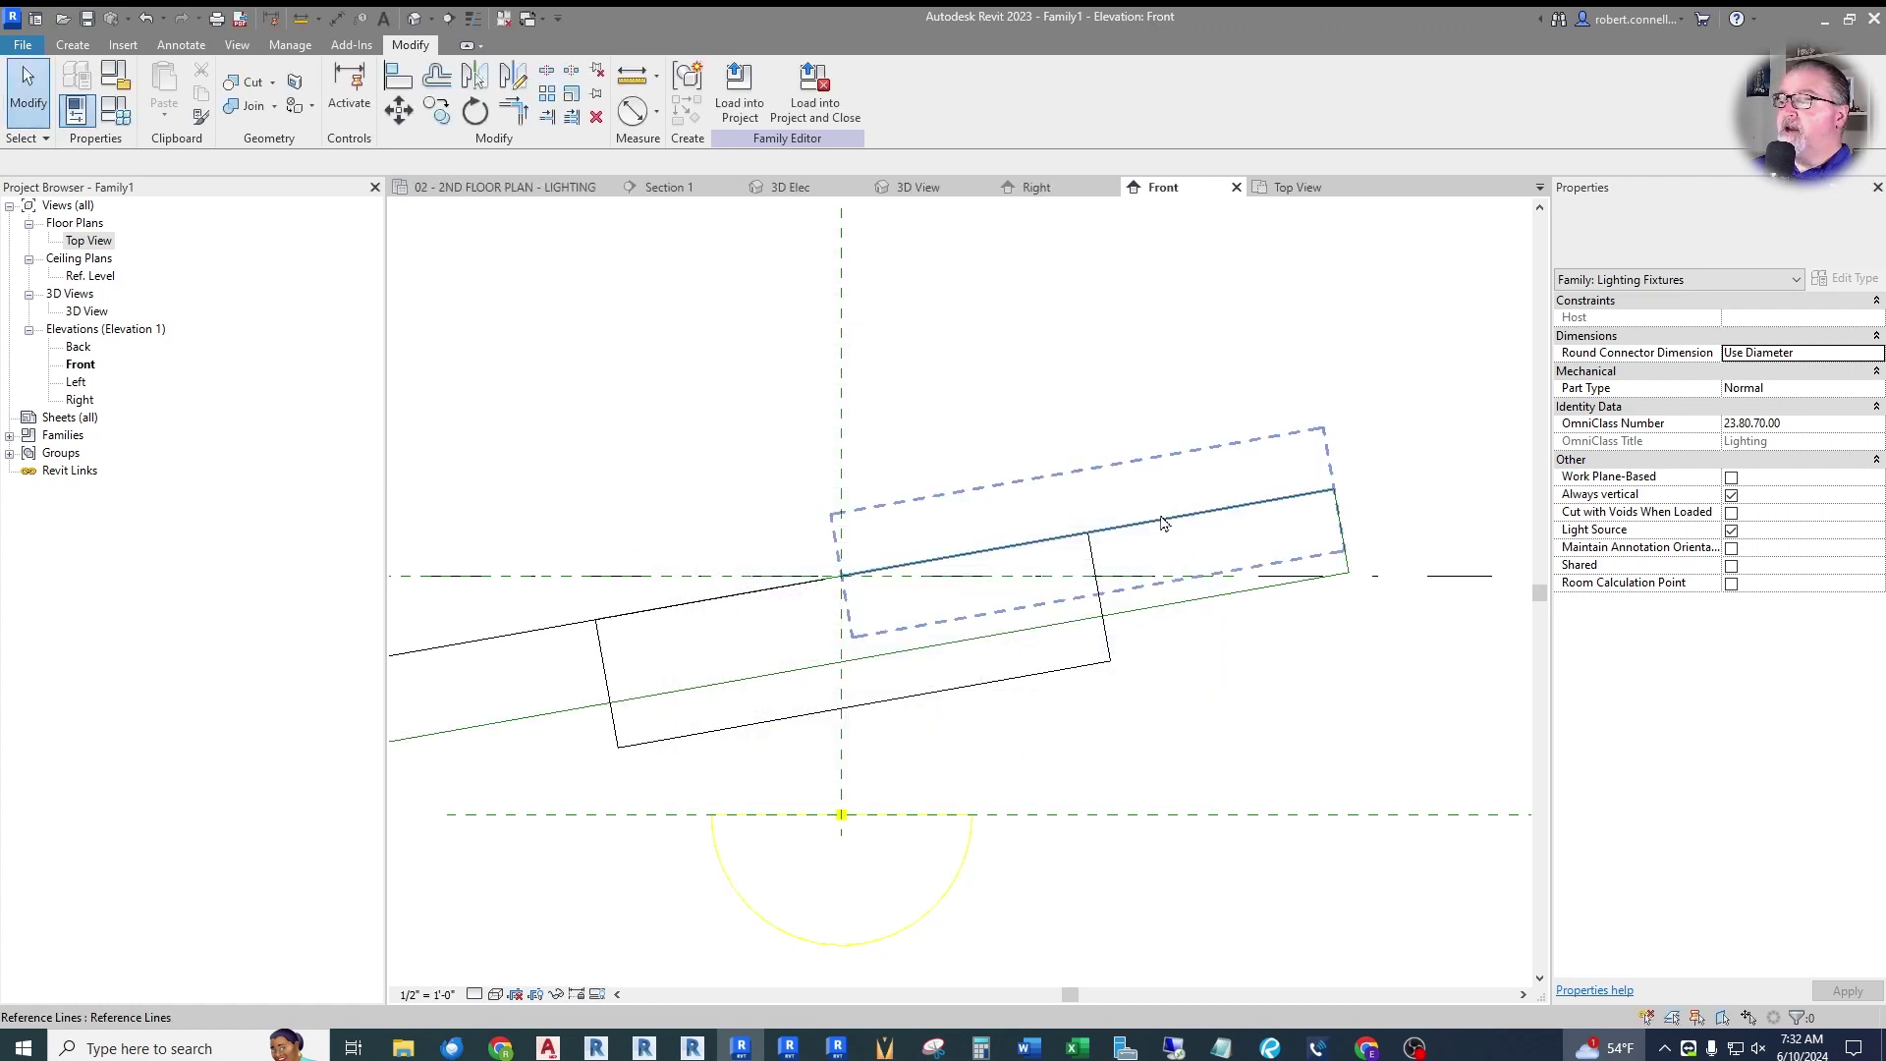
Set the Angle from Horiz parameter to 45° to flex the connected reference lines and extrusion.
left_click(115, 109)
left_click(923, 595)
type("45")
left_click(1078, 591)
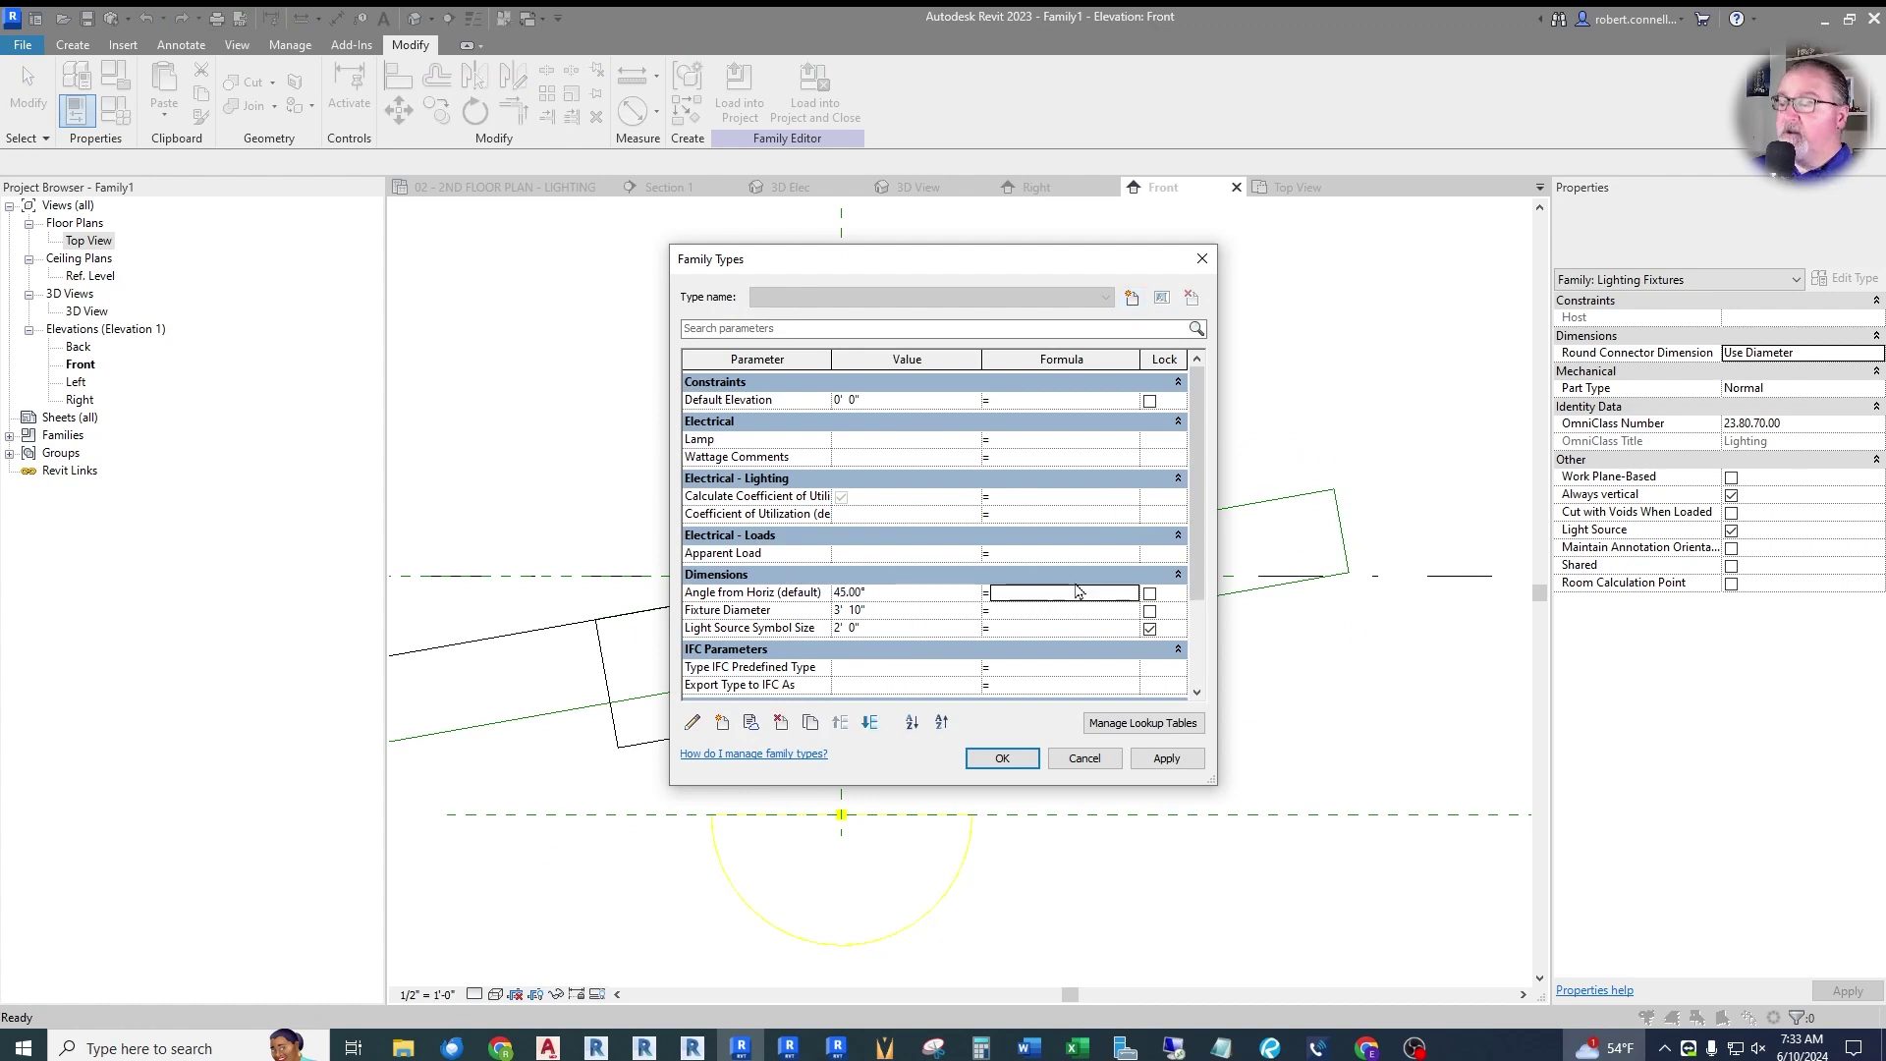
left_click_drag(985, 261, 1604, 268)
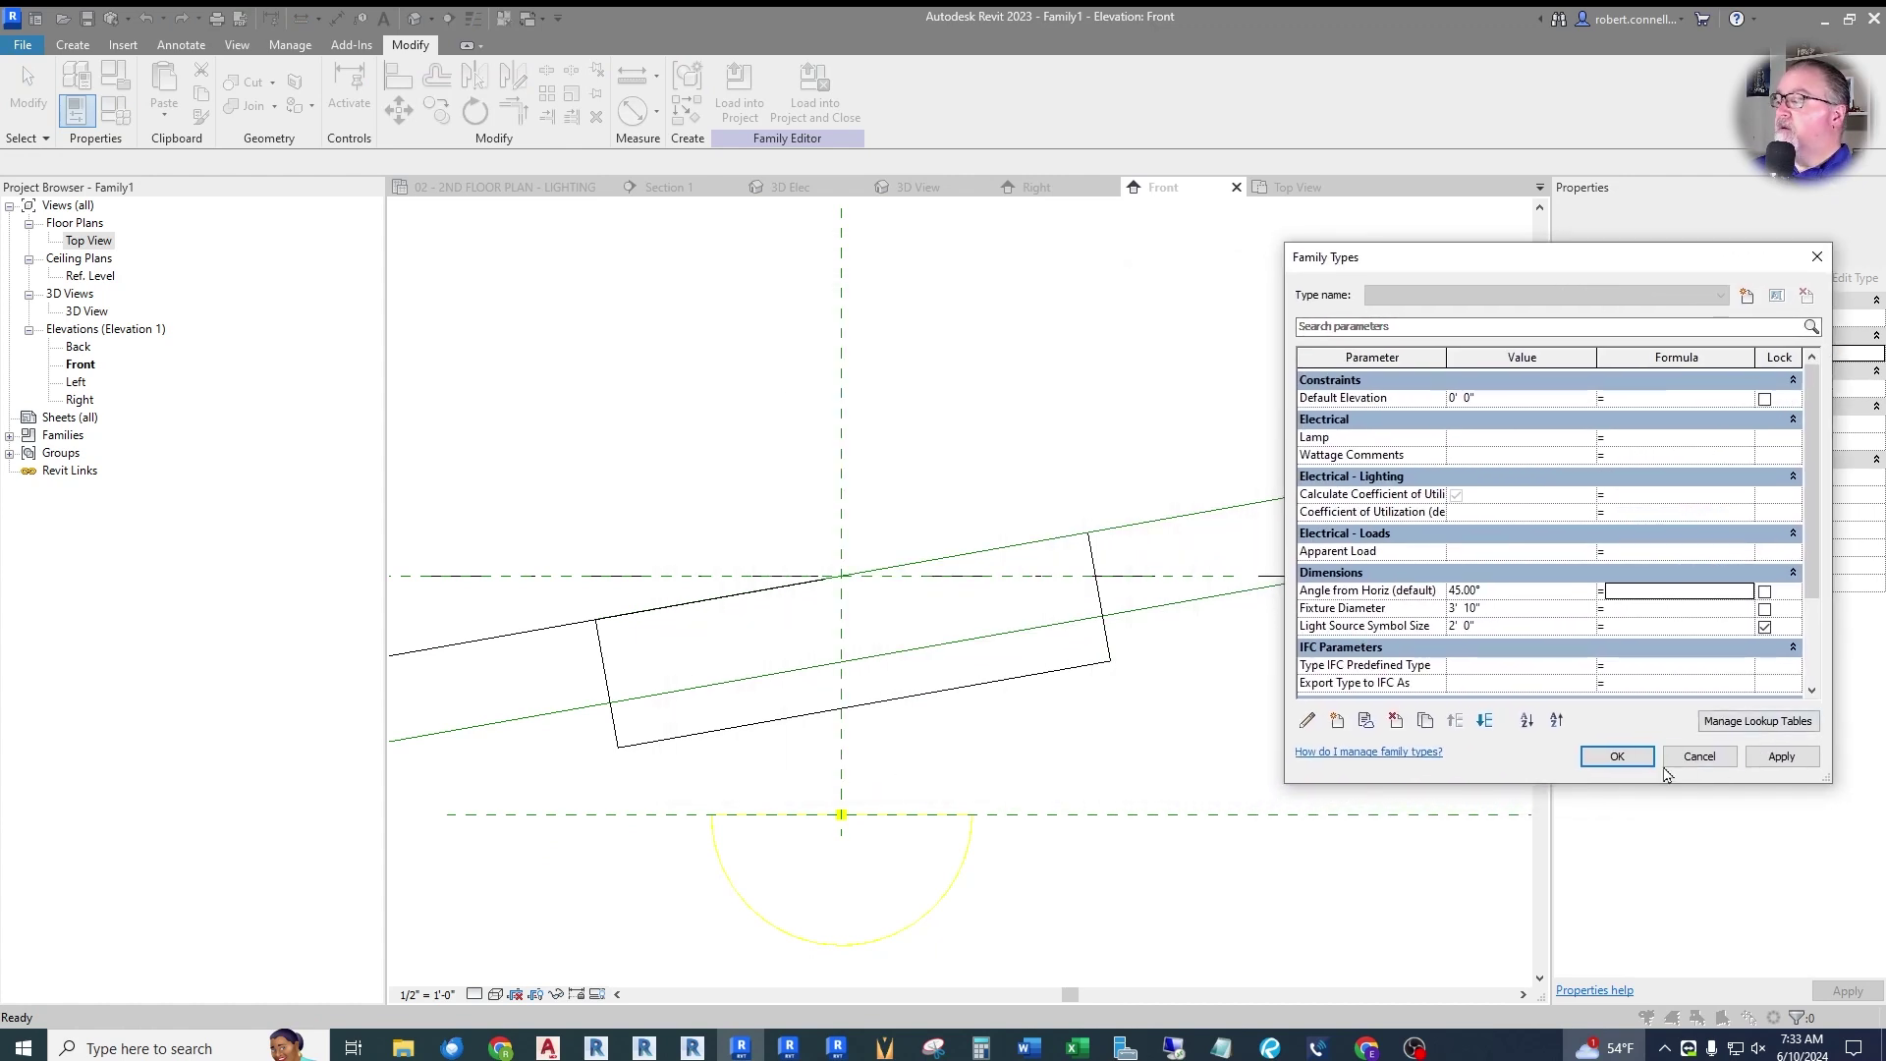
left_click(1616, 756)
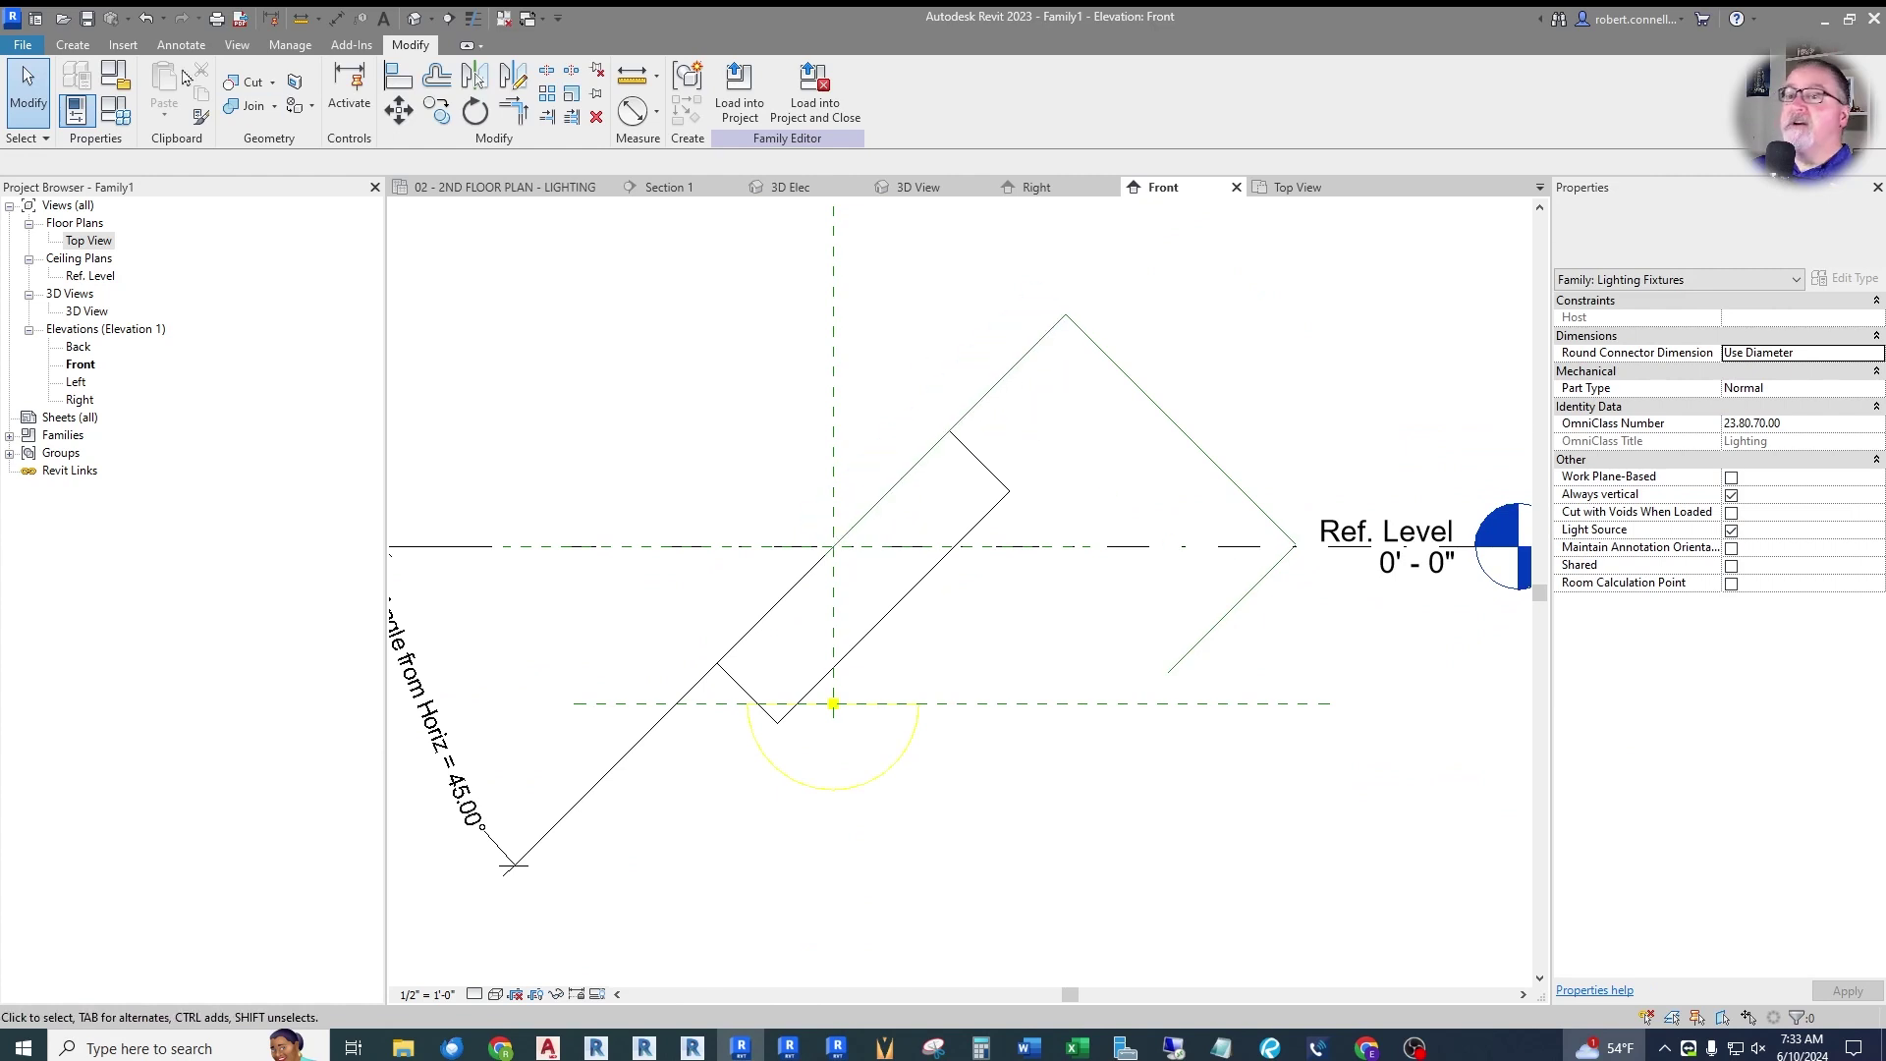
Undo the last angle change and place an aligned dimension between the upper and lower angled reference lines.
left_click(146, 18)
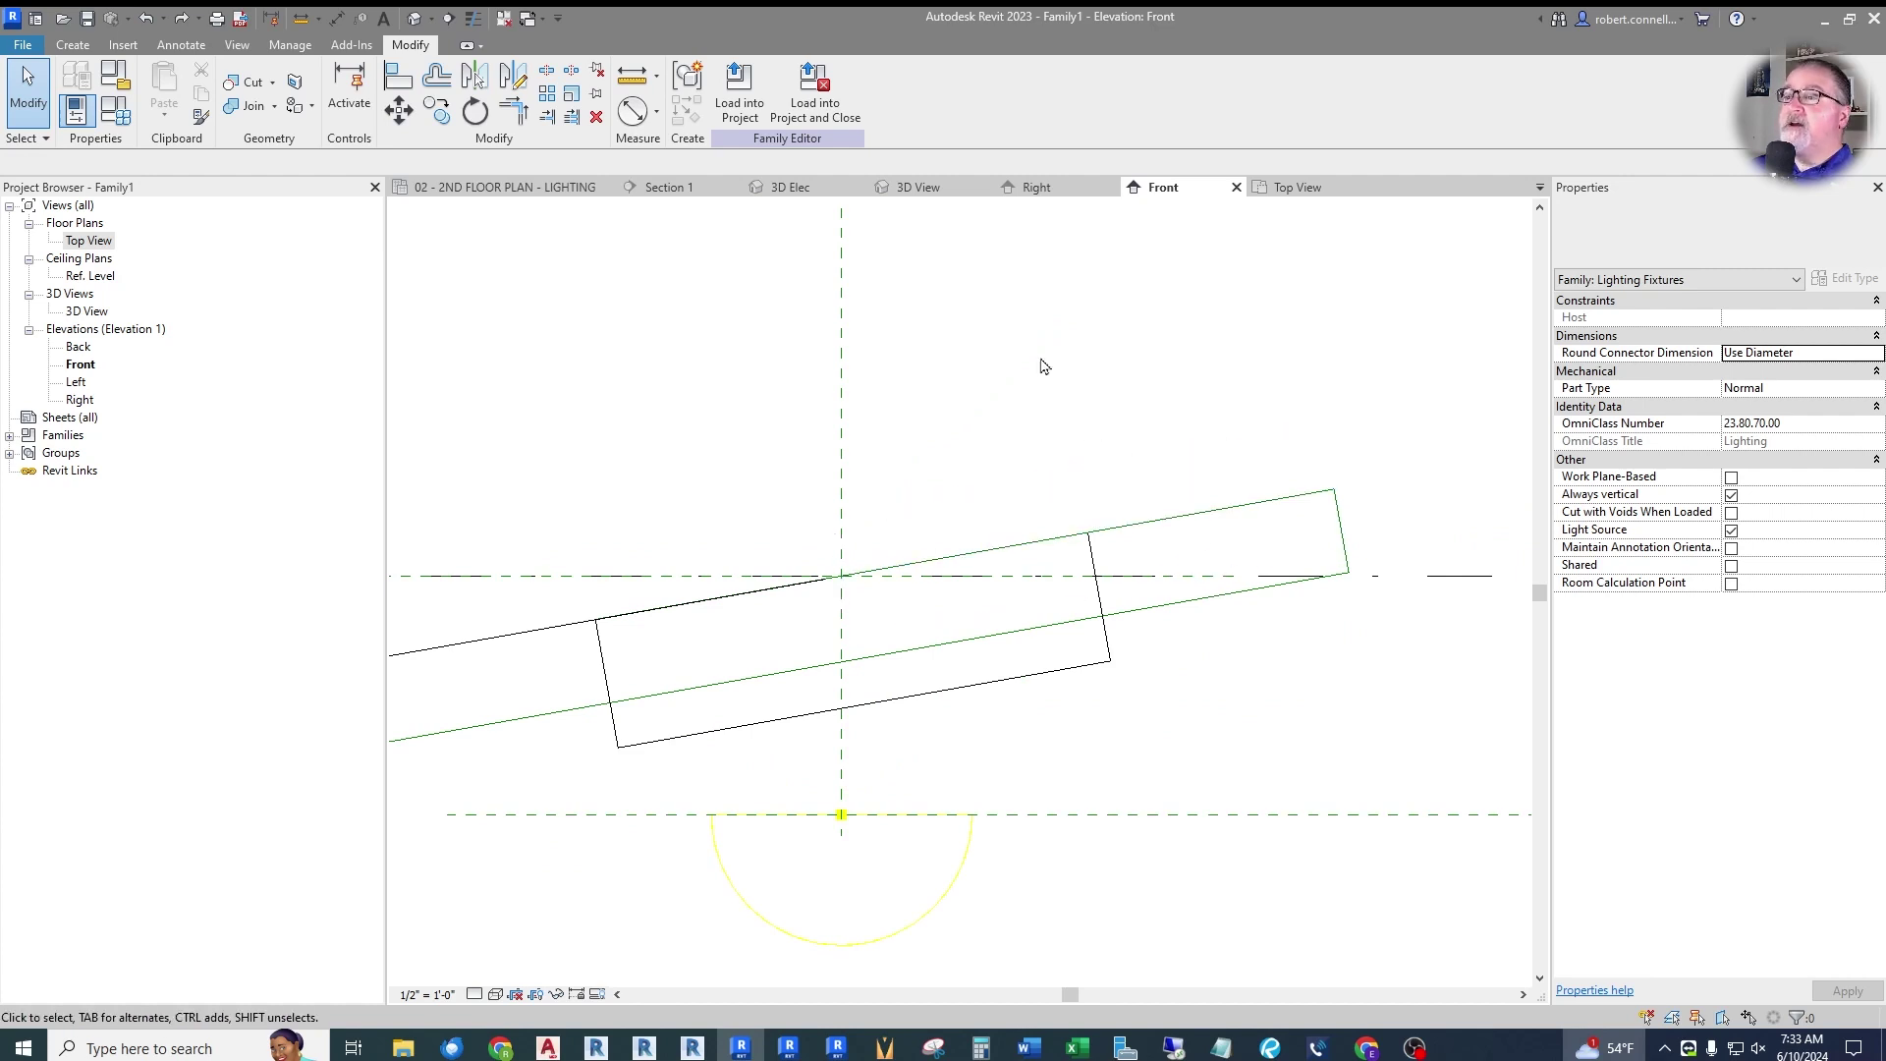
left_click(335, 20)
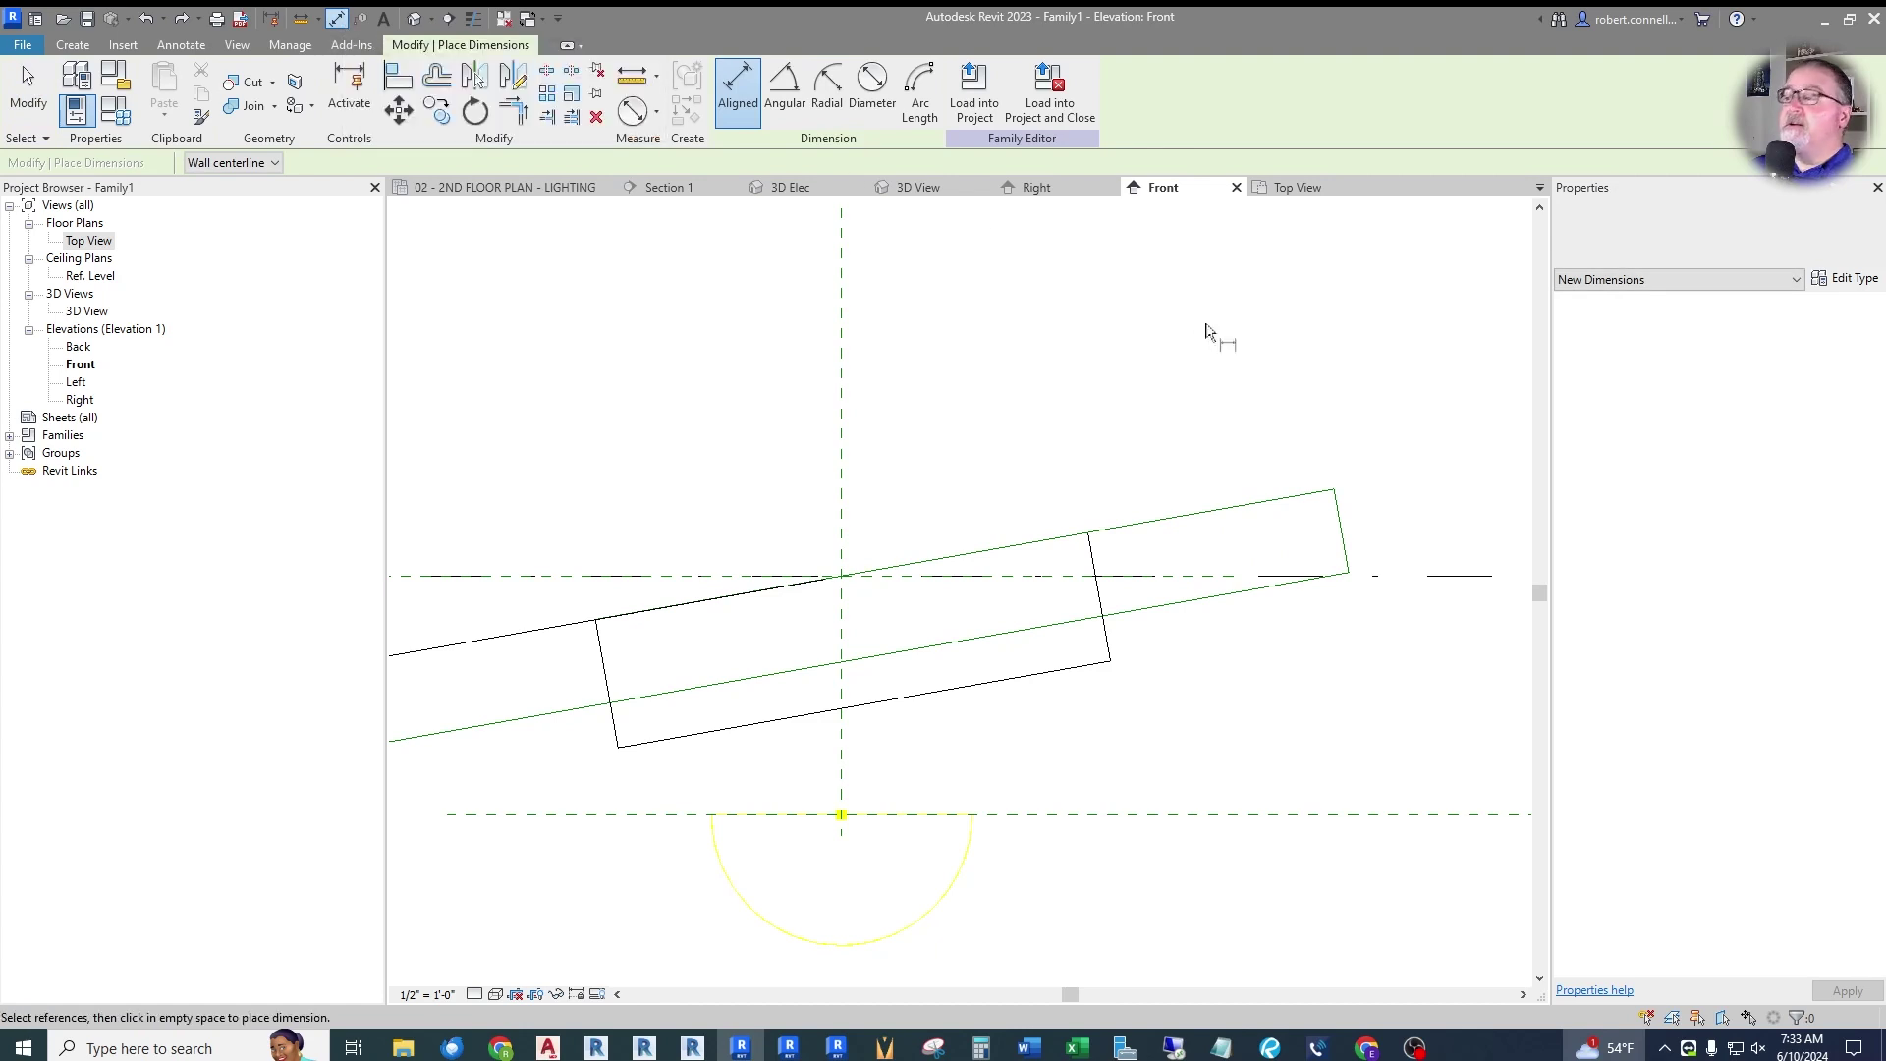
left_click(1158, 528)
left_click(1164, 603)
left_click(1252, 727)
key("Escape")
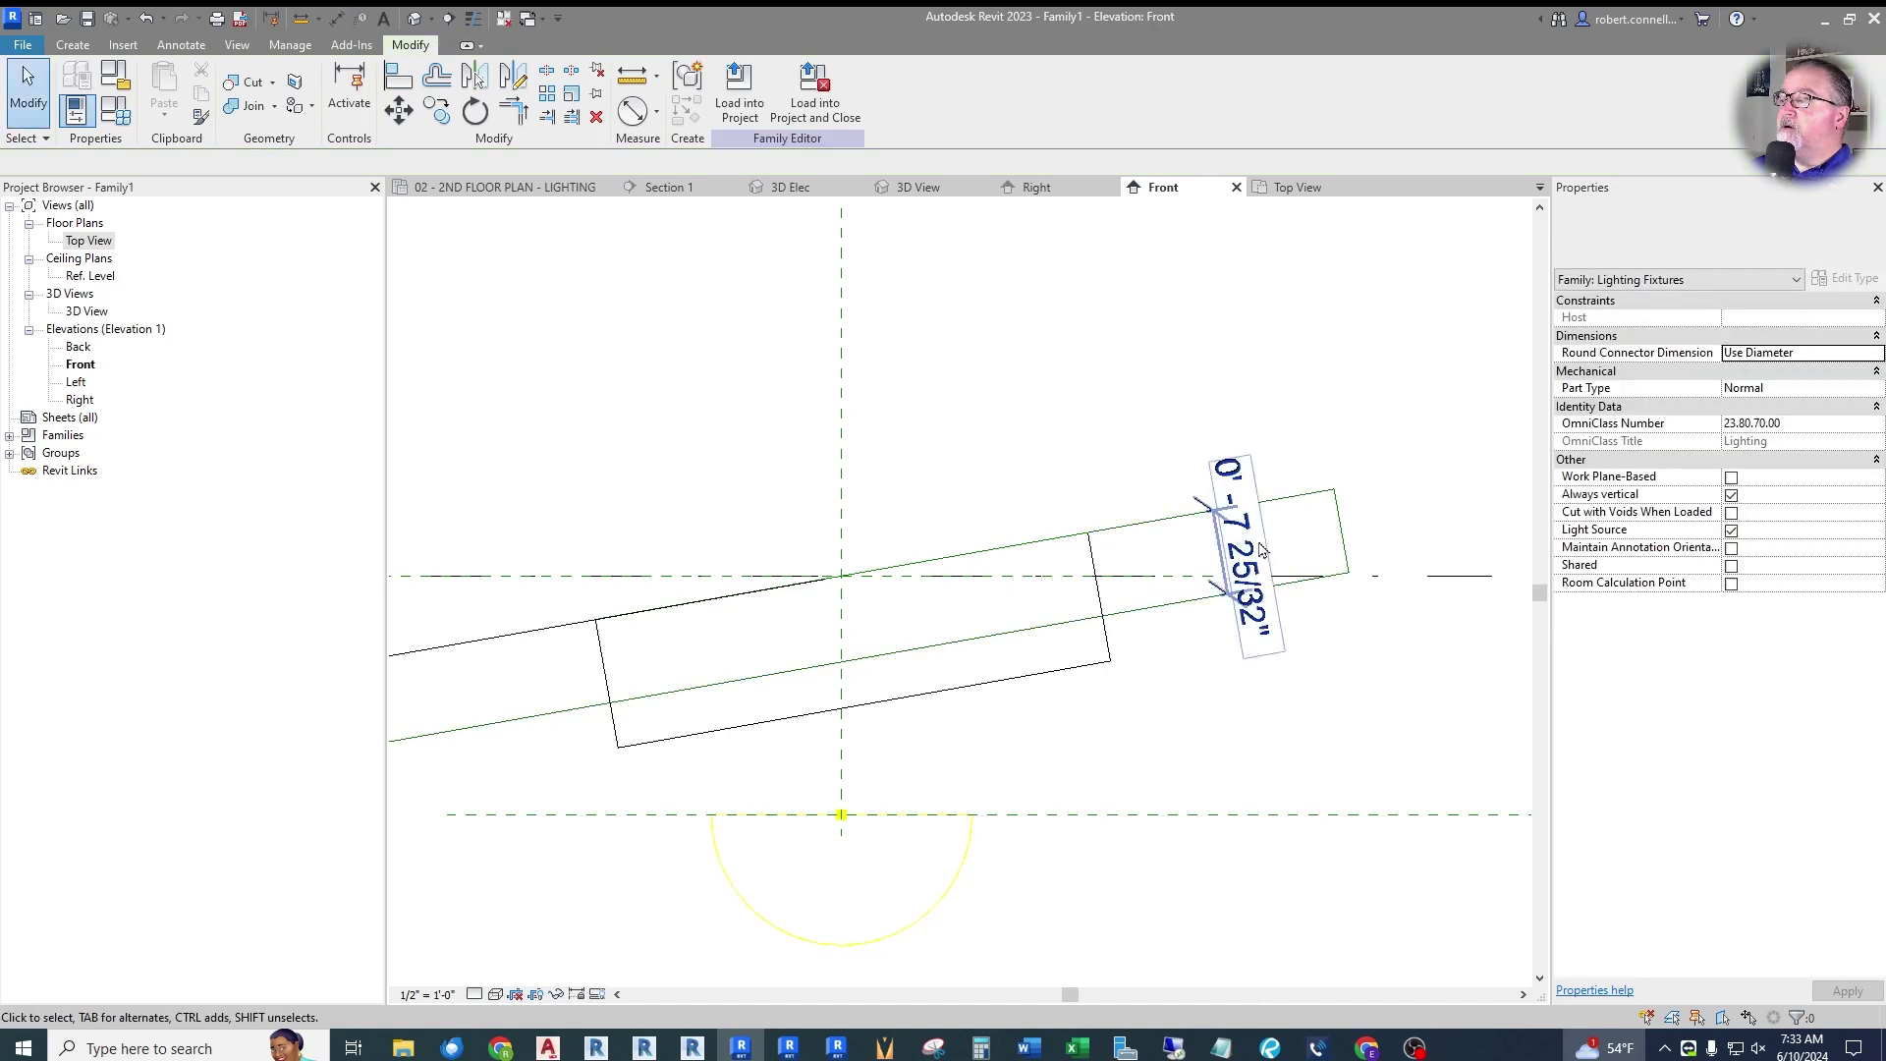
Label the dimension between the angled reference lines with a new type family parameter named Fixture Height.
left_click(923, 89)
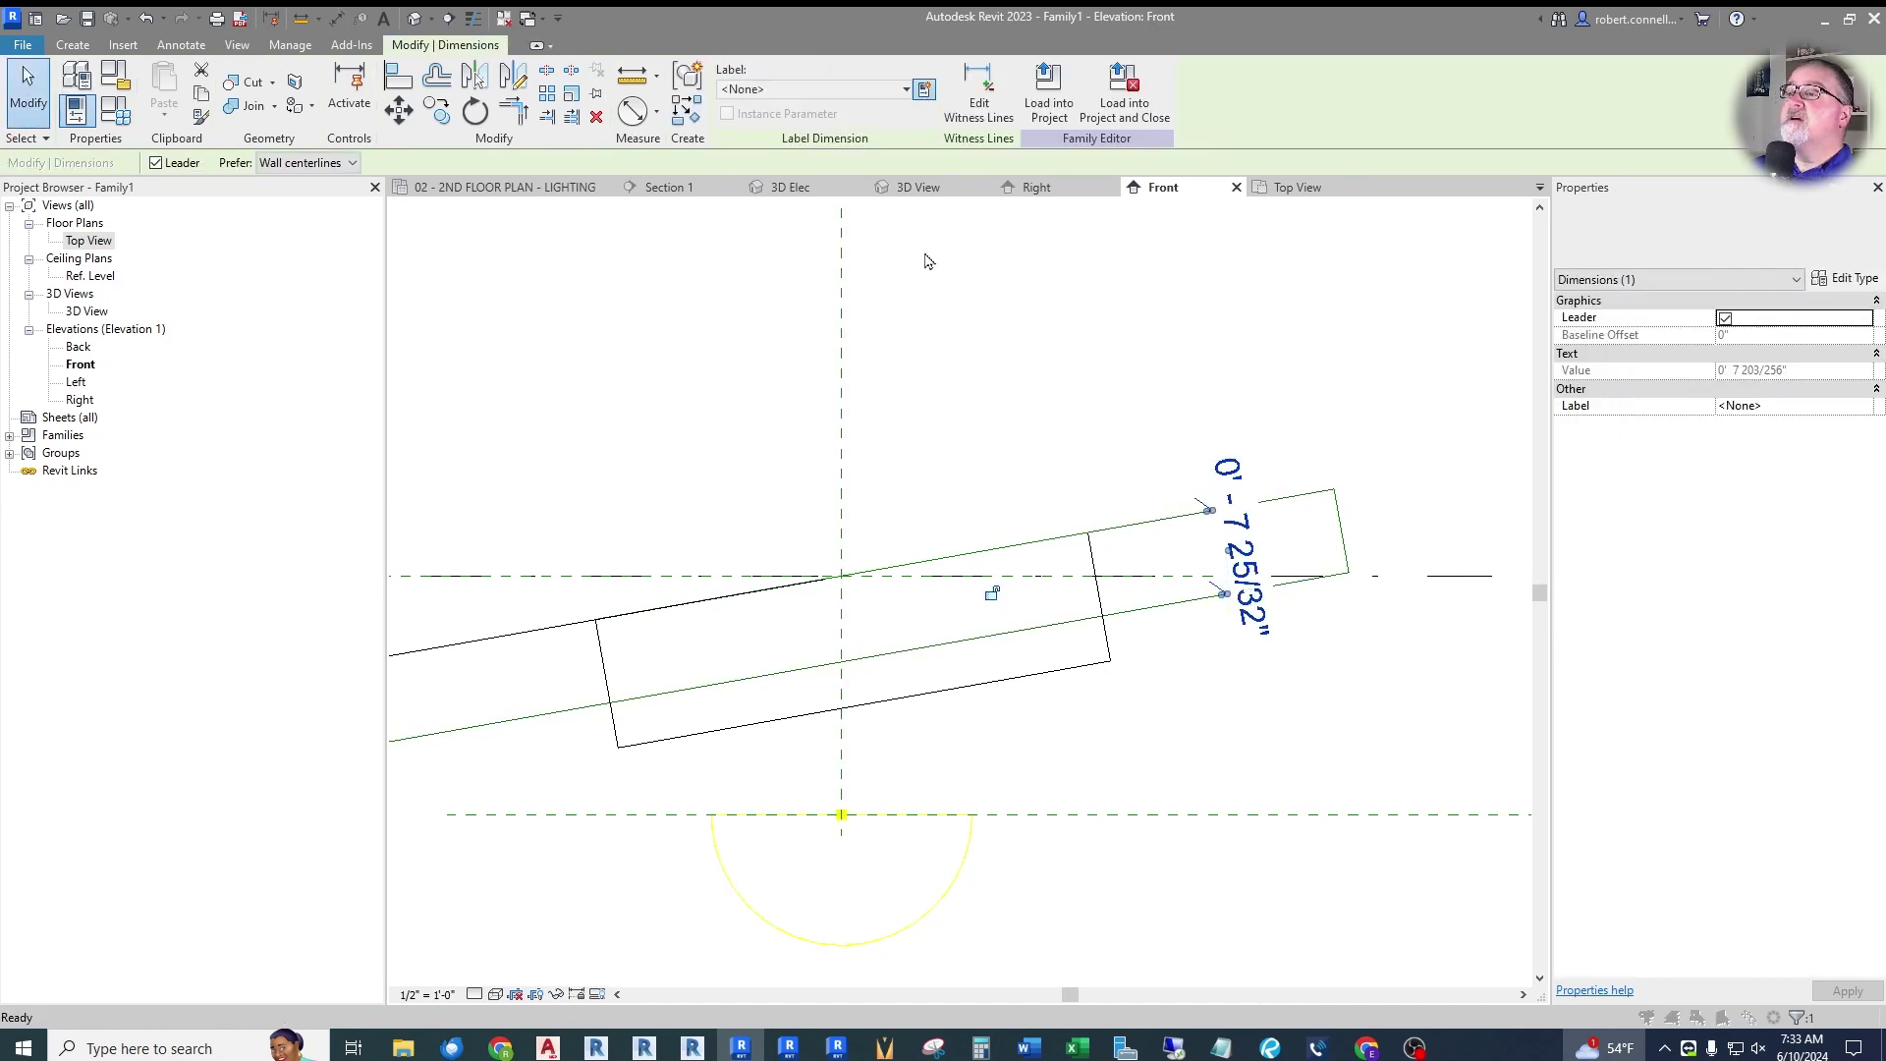
type("Fixture Height")
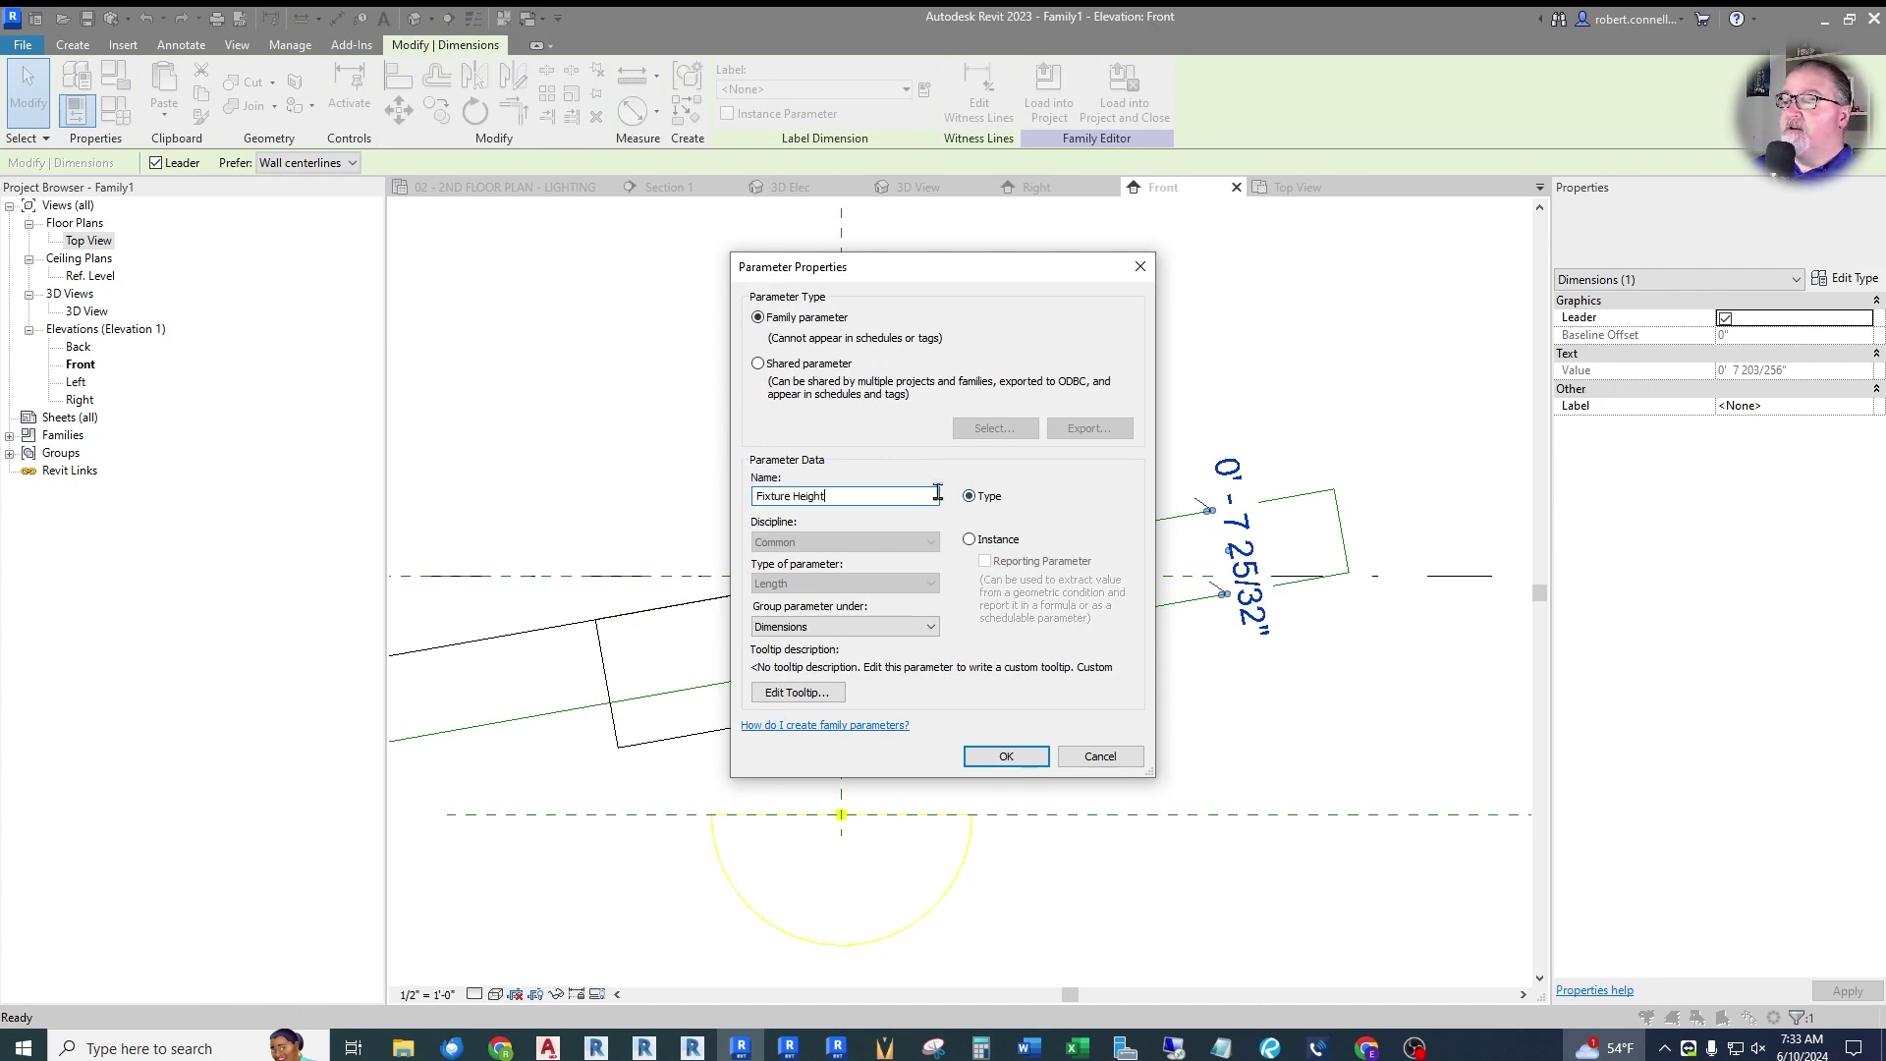
left_click(1004, 757)
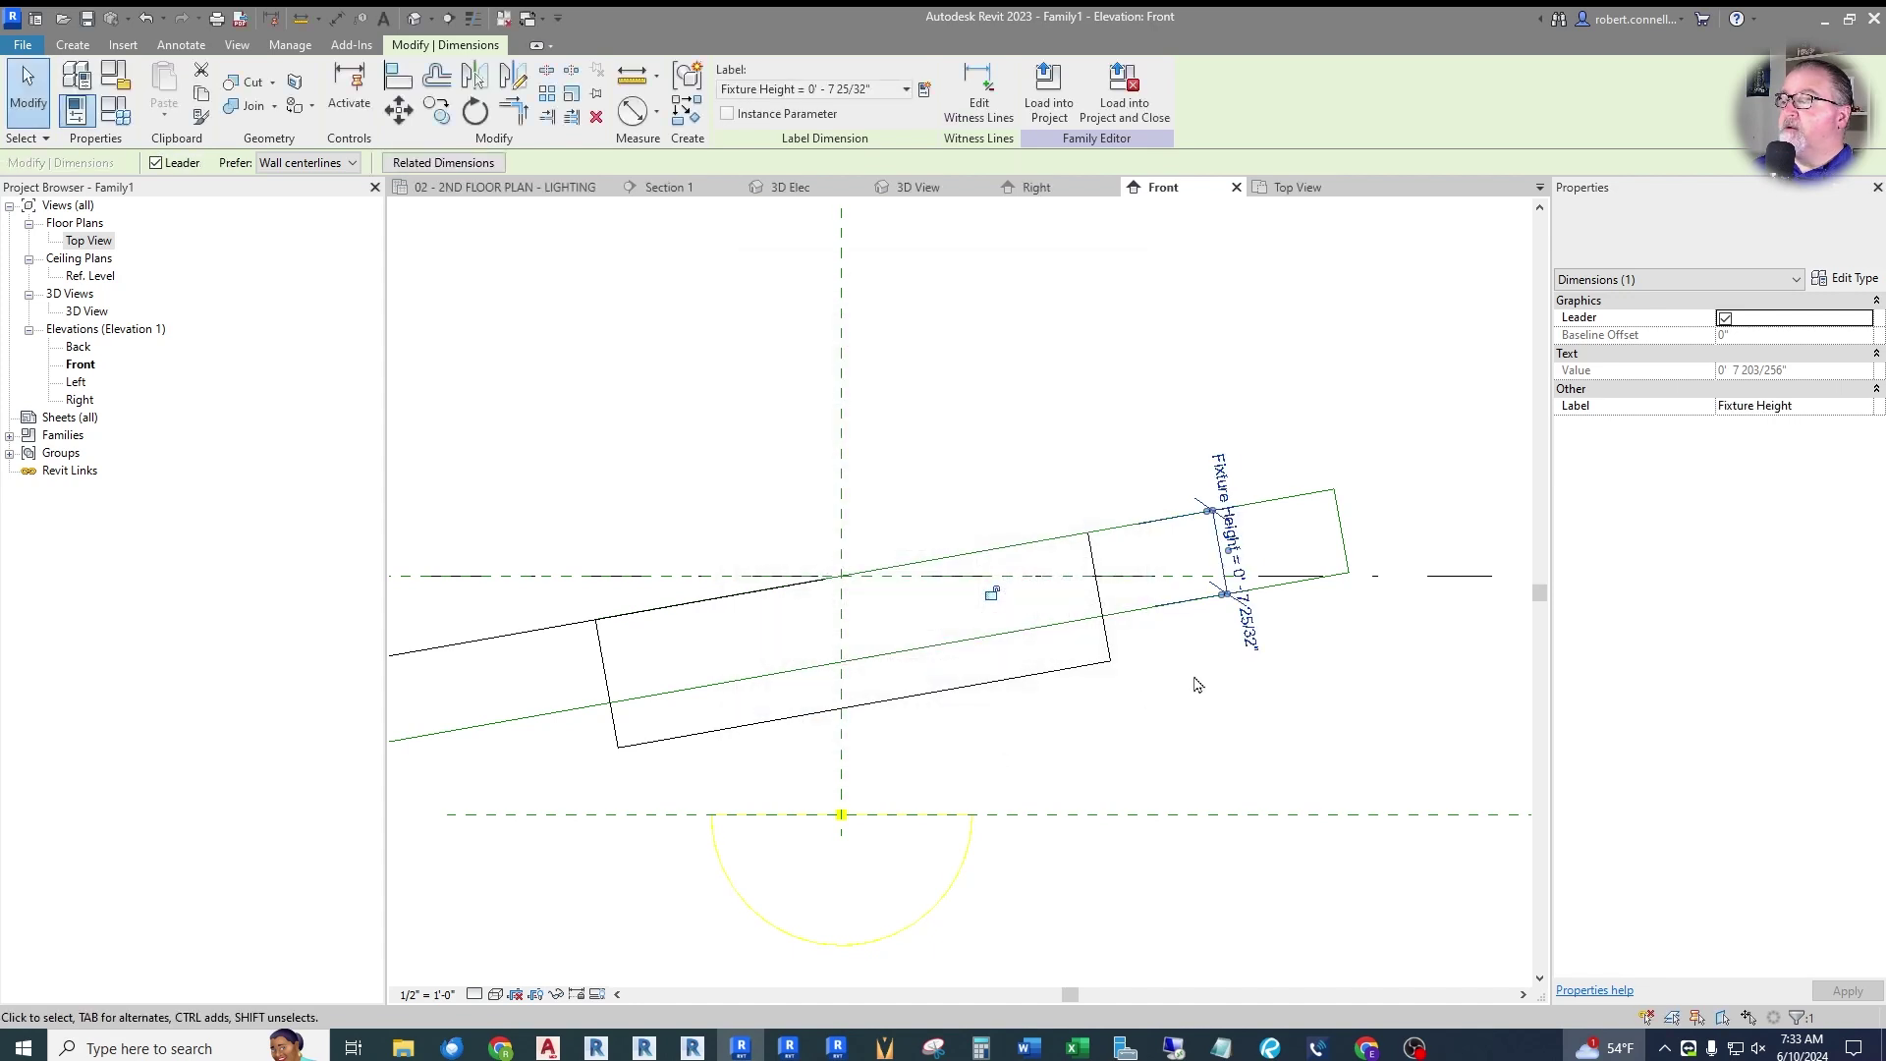
left_click(1298, 409)
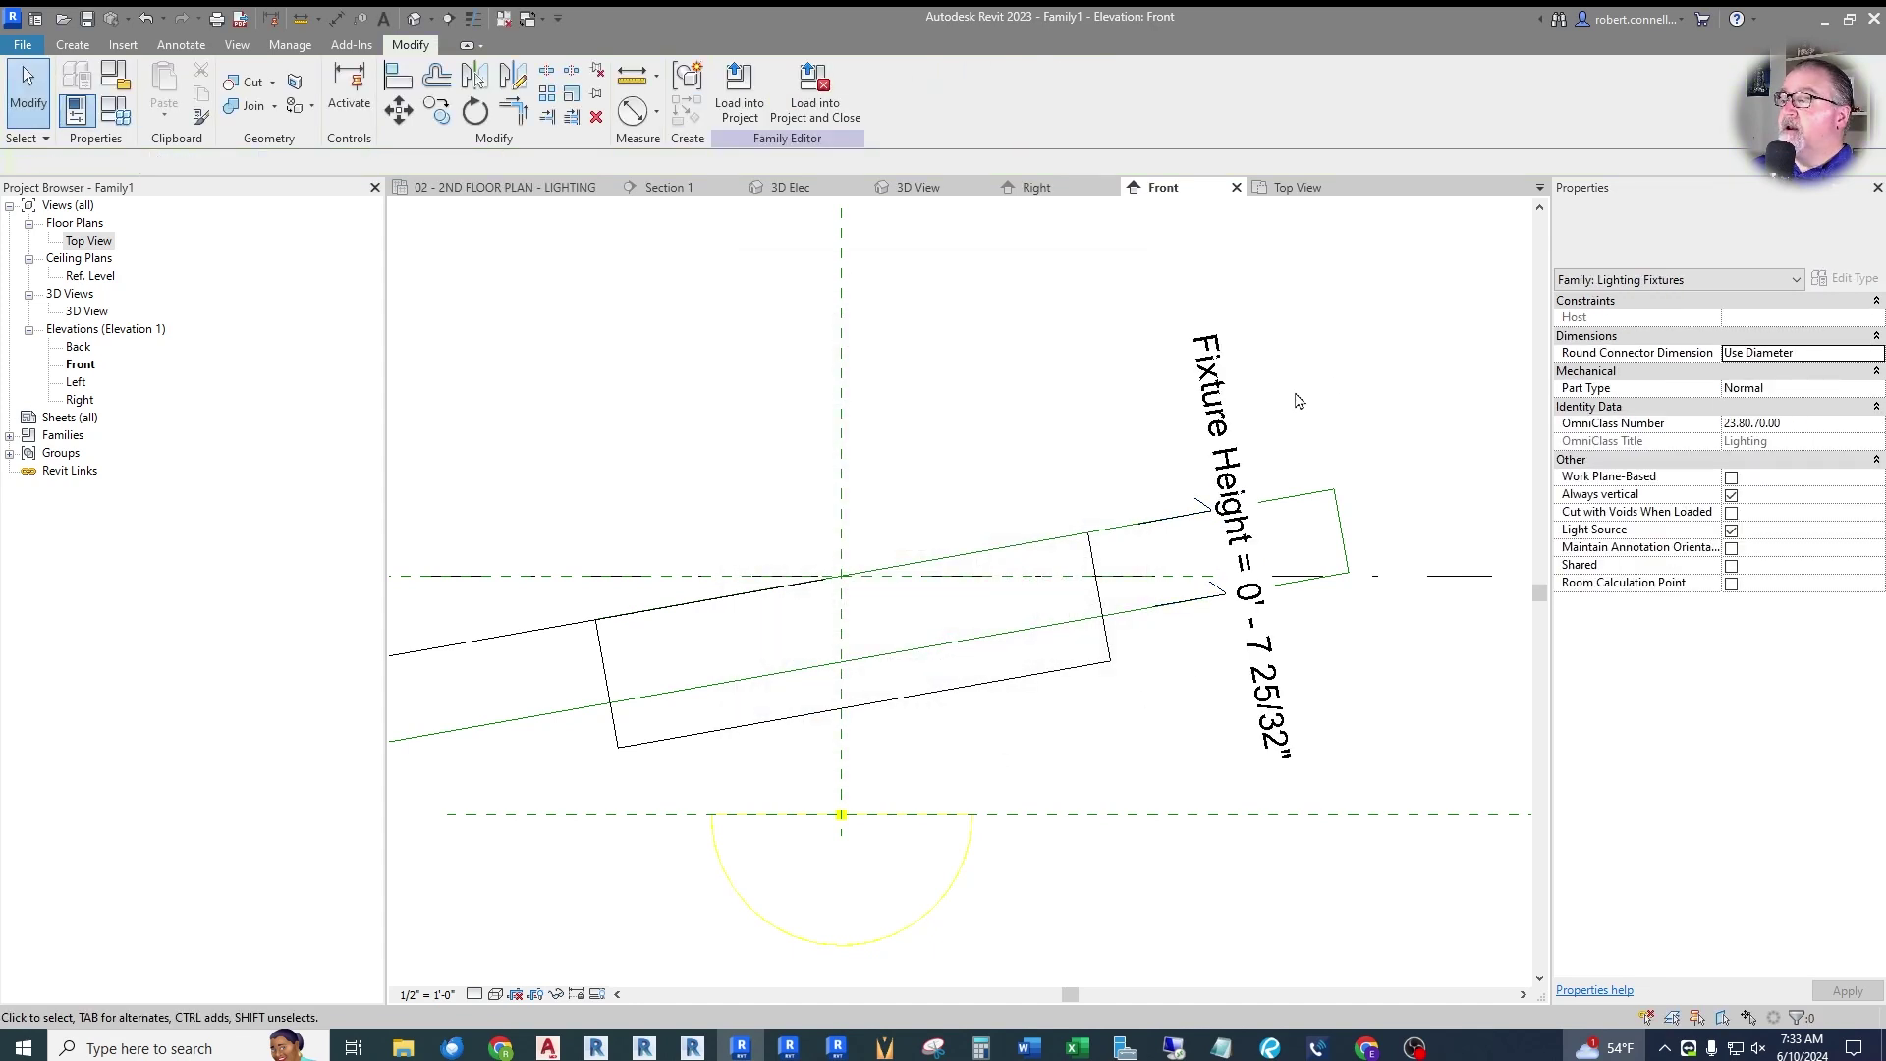
Set the Angle from Horiz parameter to 30° to flex the tilted body and dimensioned reference lines.
left_click(135, 126)
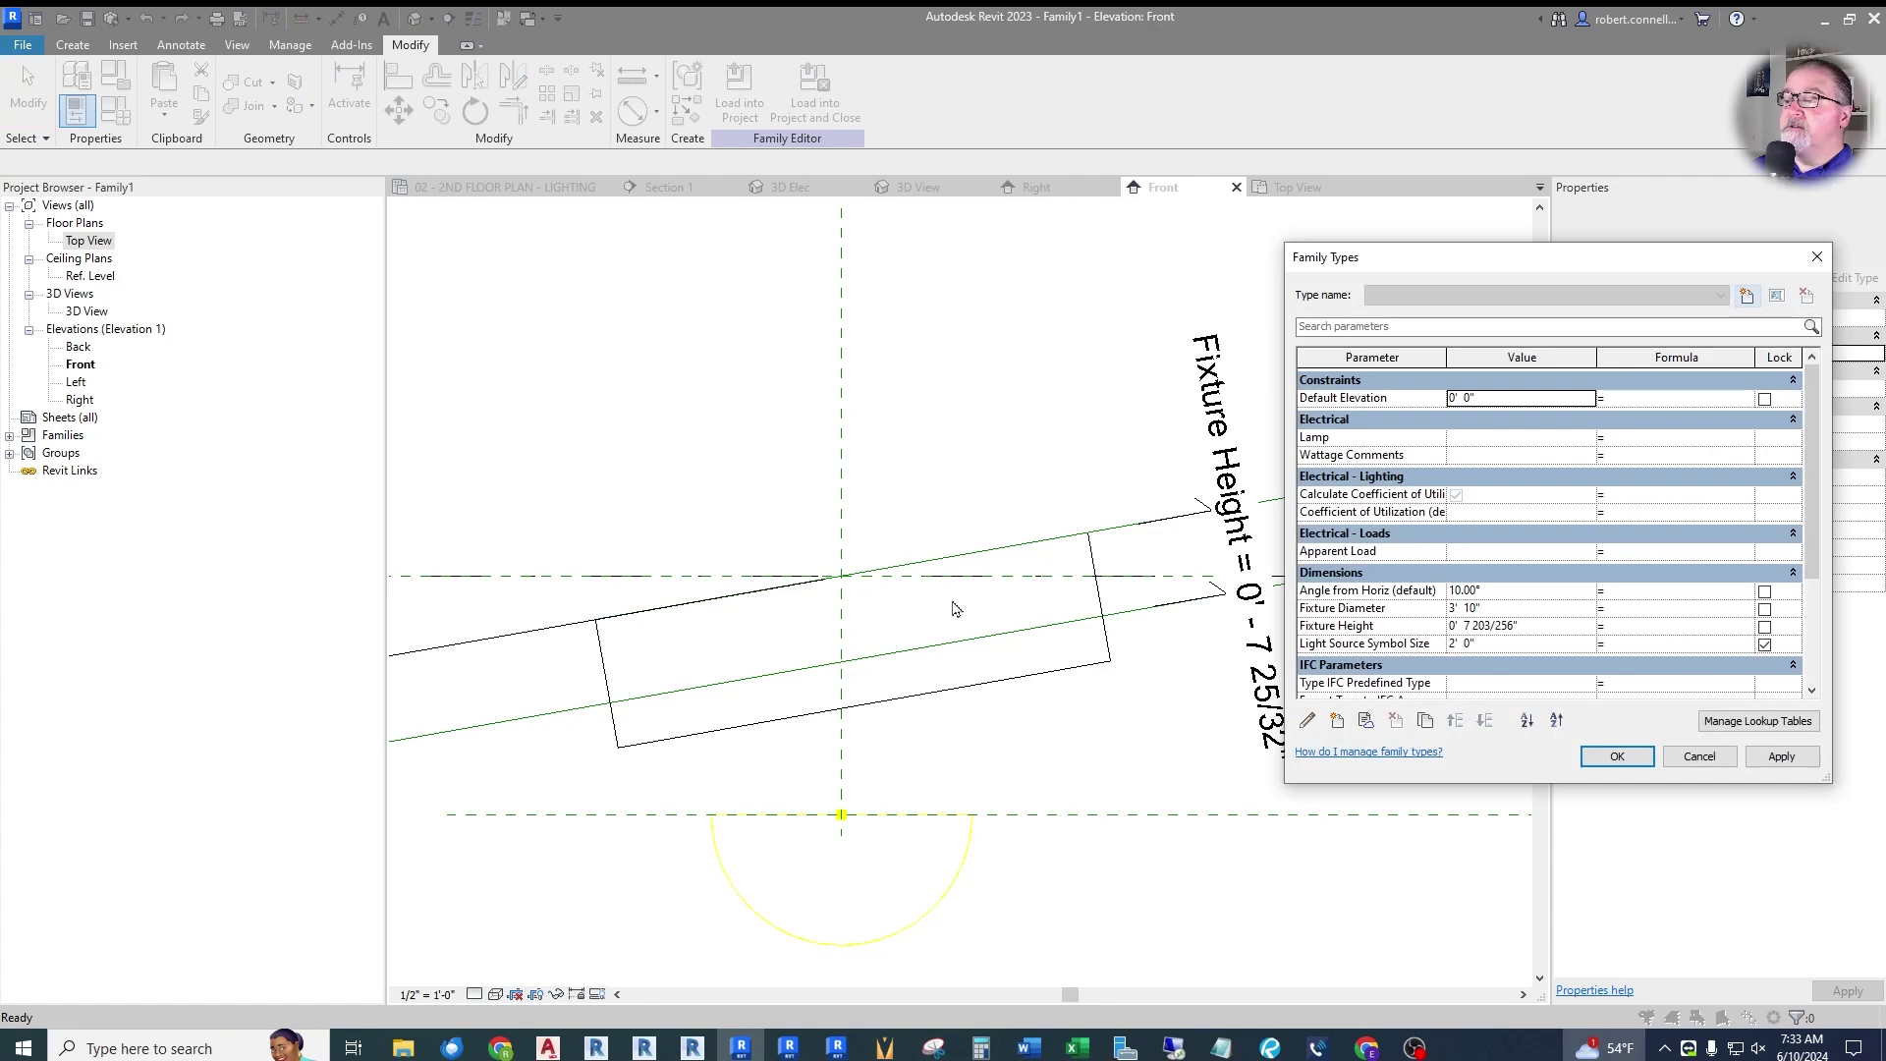
left_click(1525, 590)
type("3")
left_click(1617, 756)
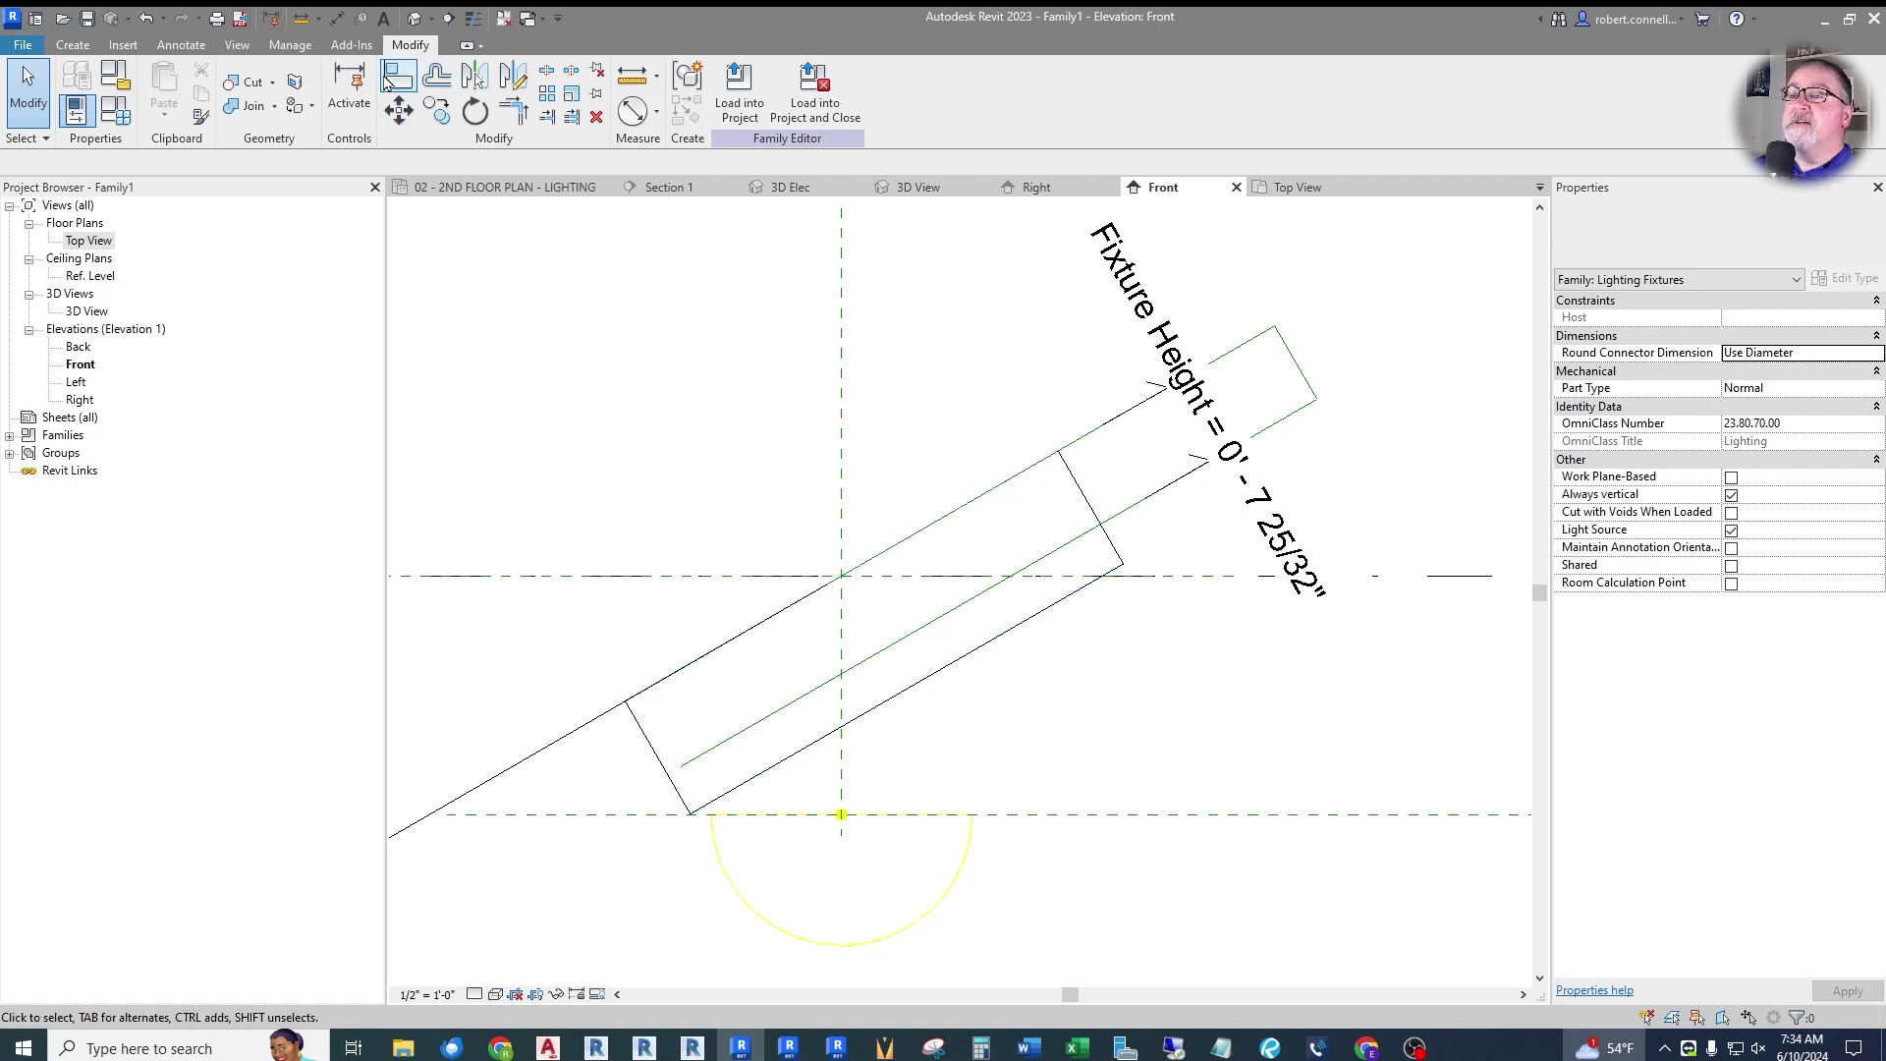
Align the bottom edge of the tilted extrusion to the lower angled reference line and lock it.
left_click(397, 77)
left_click(964, 605)
left_click(969, 652)
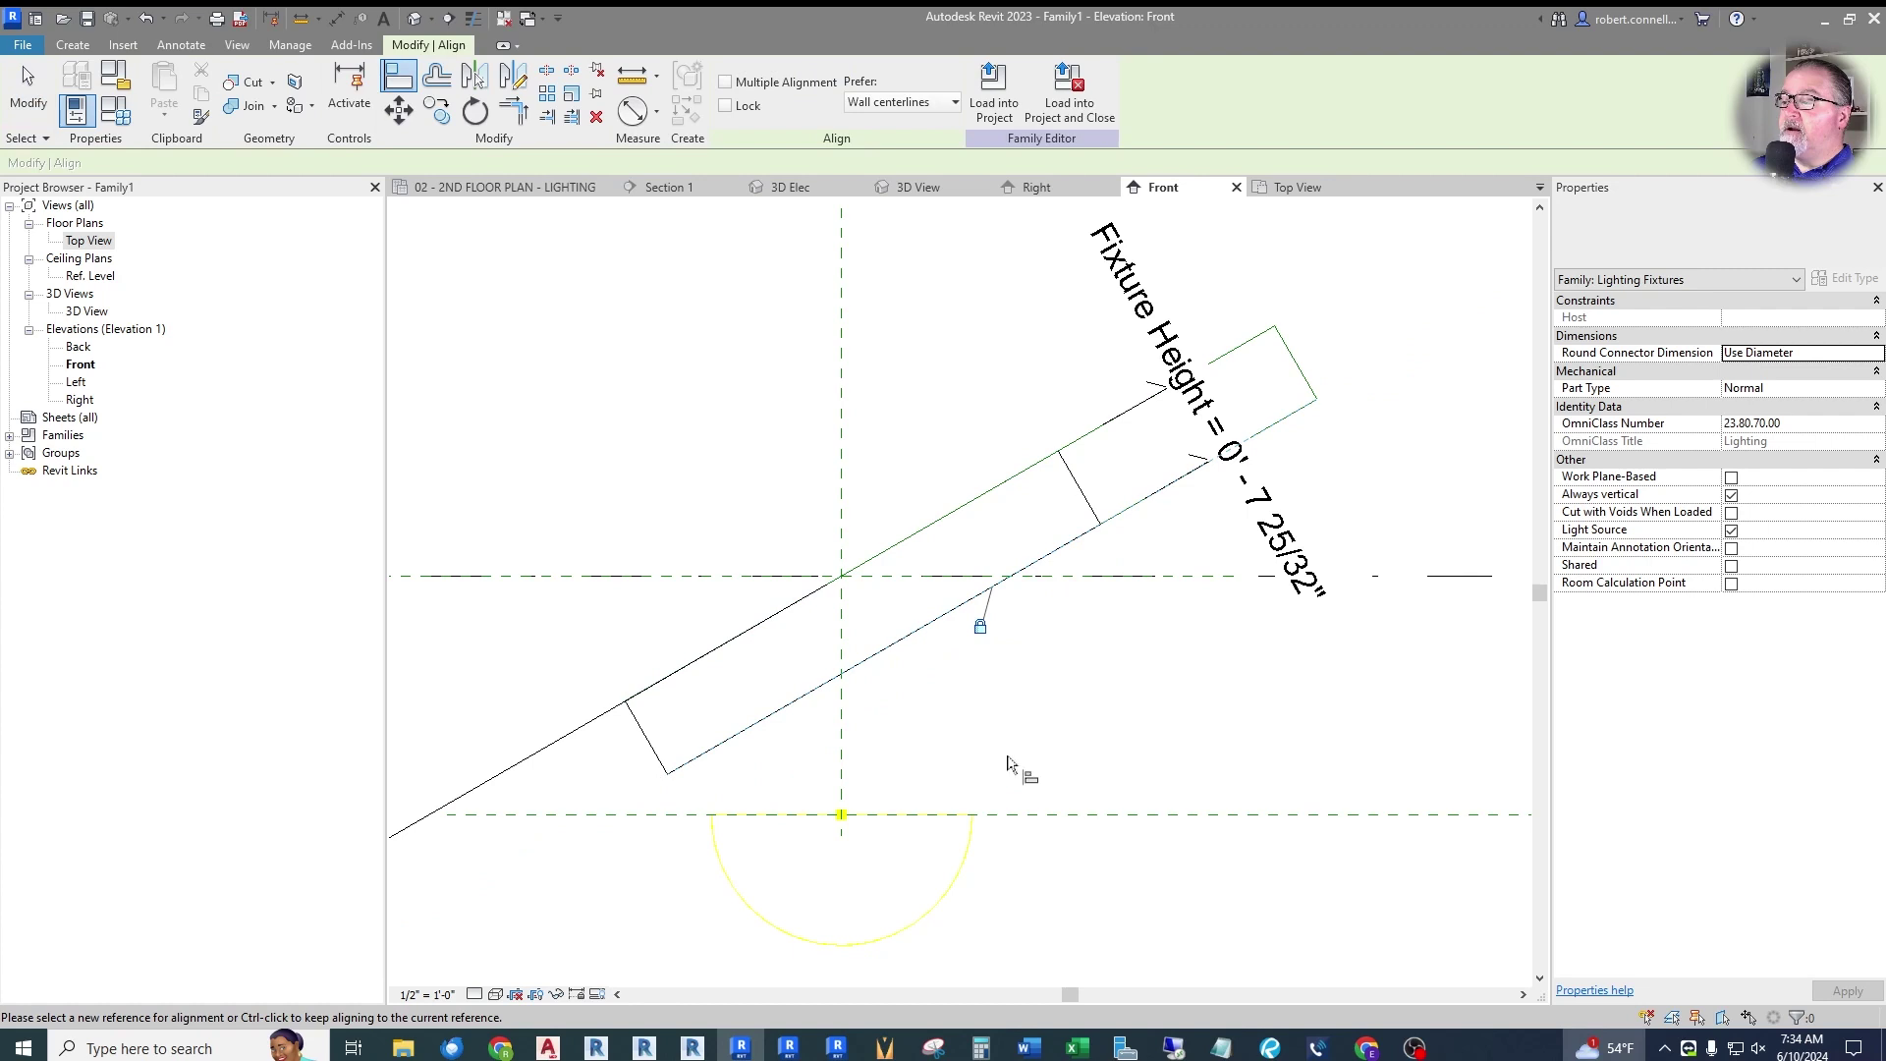
key("Escape")
key("Escape")
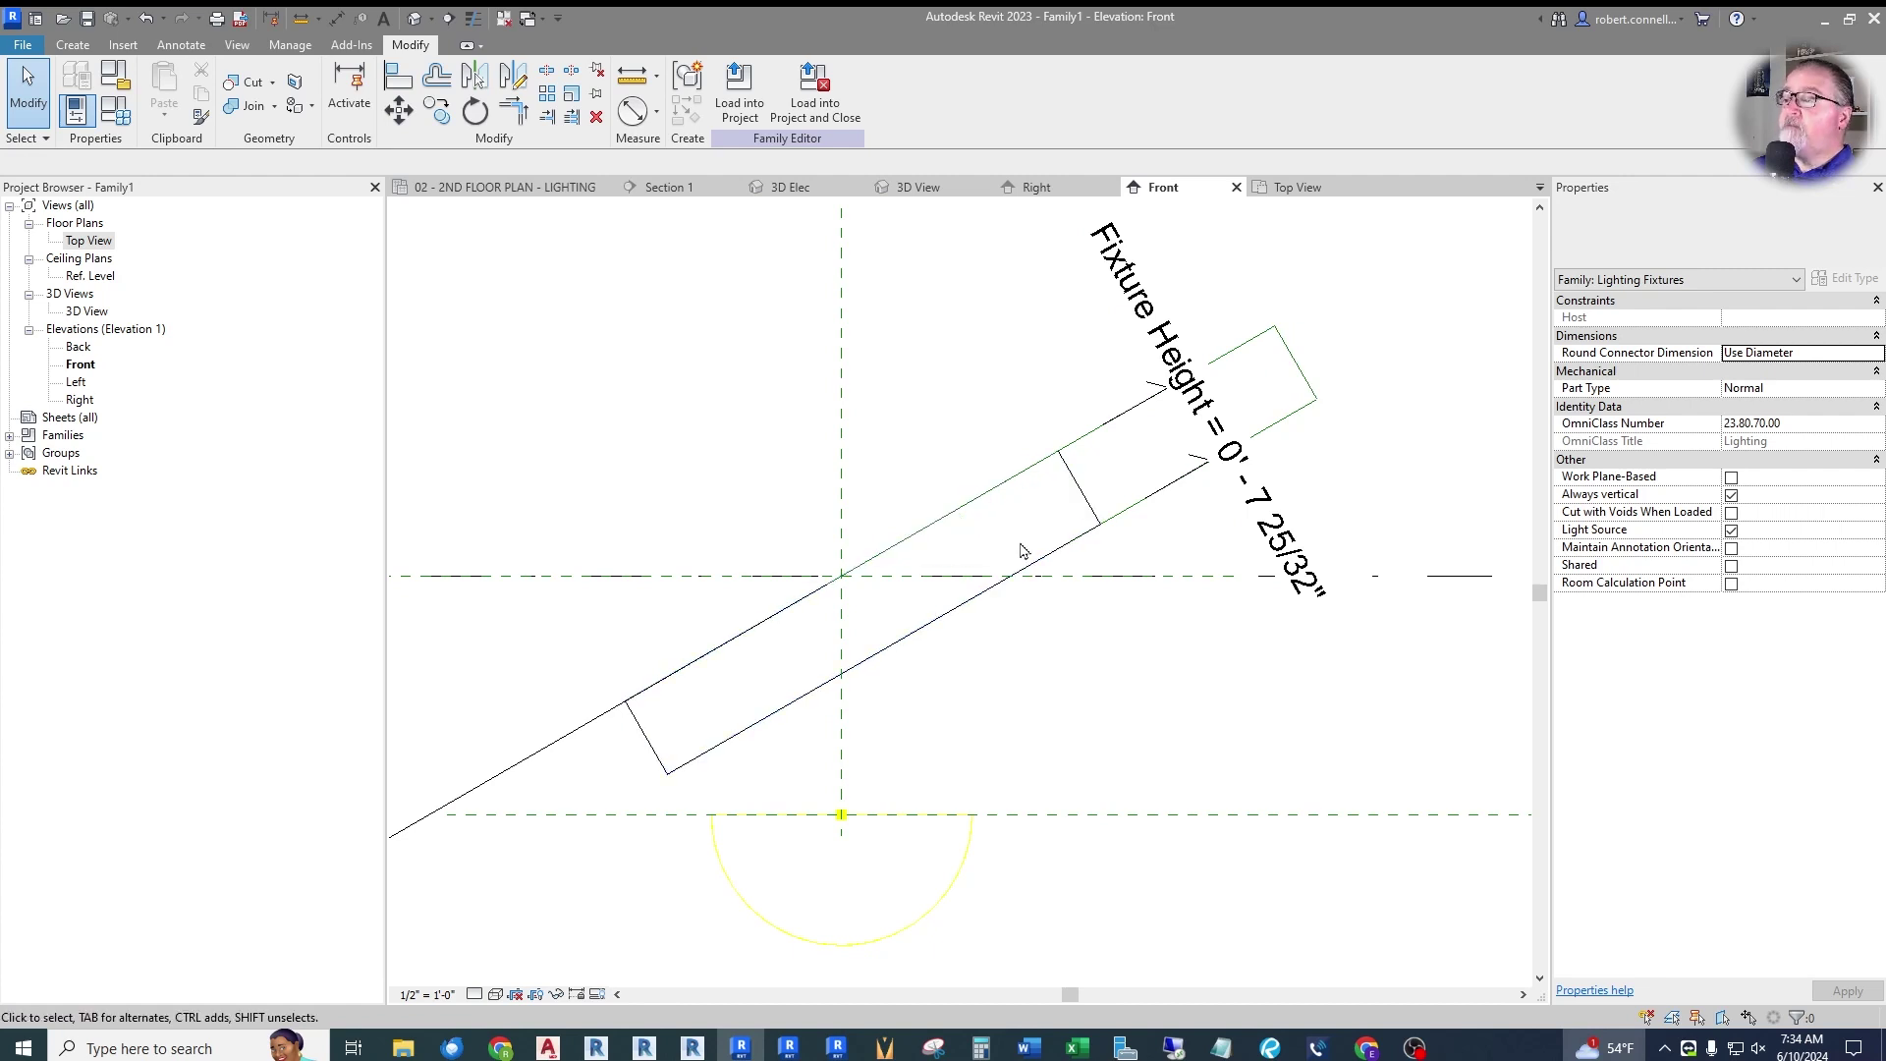
scroll(892, 467, "down", 1)
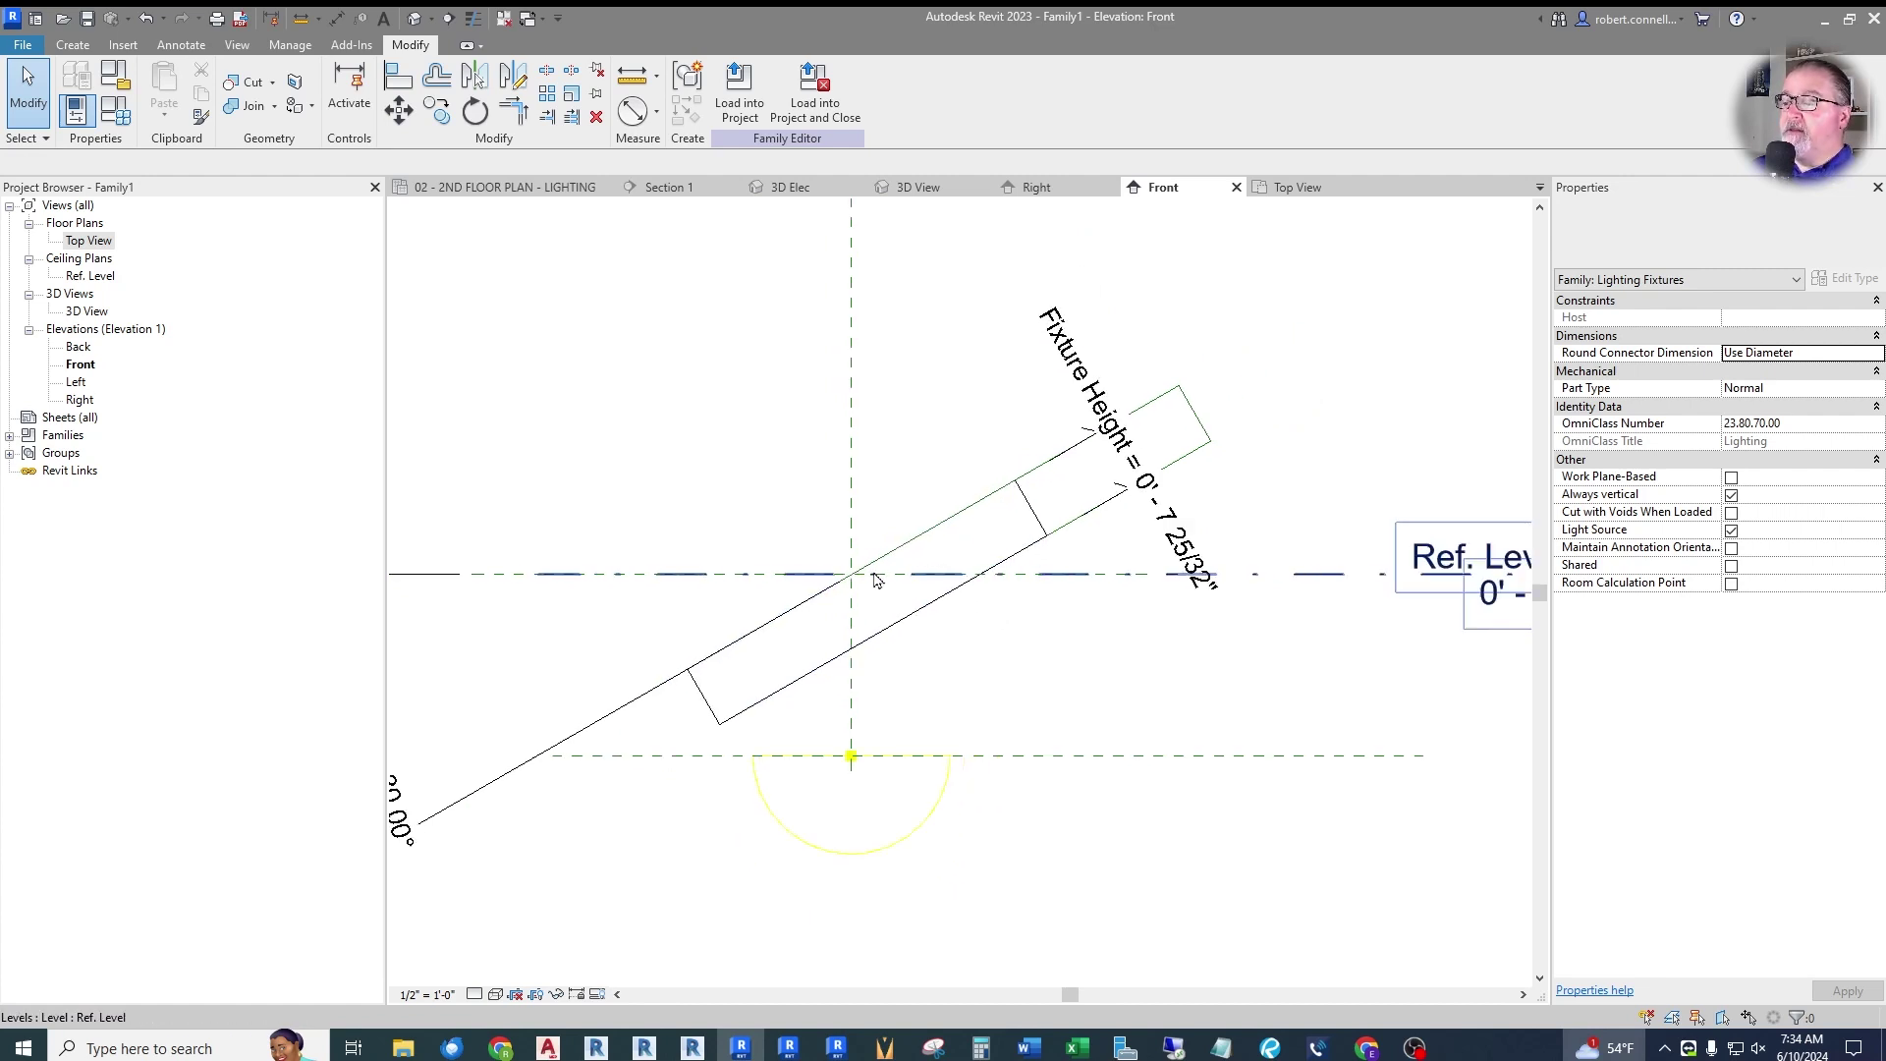
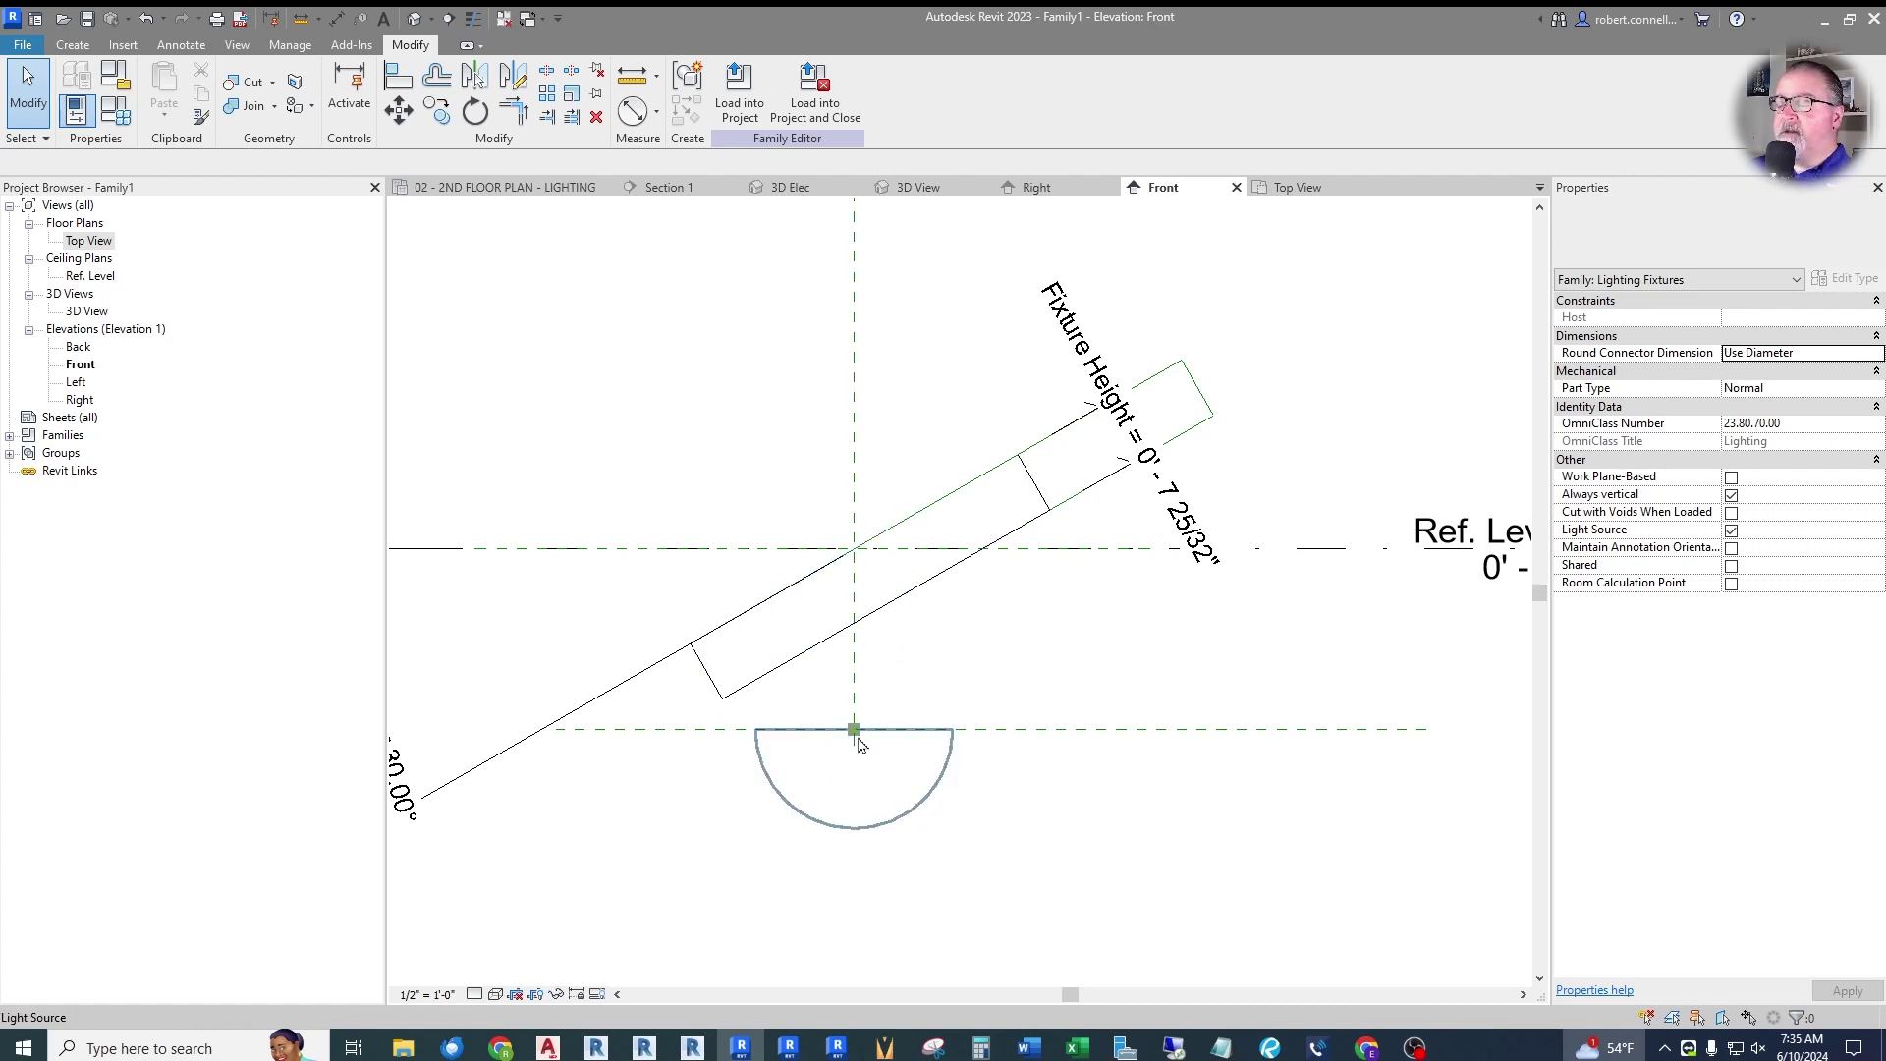
scroll(938, 674, "down", 2)
scroll(958, 677, "up", 2)
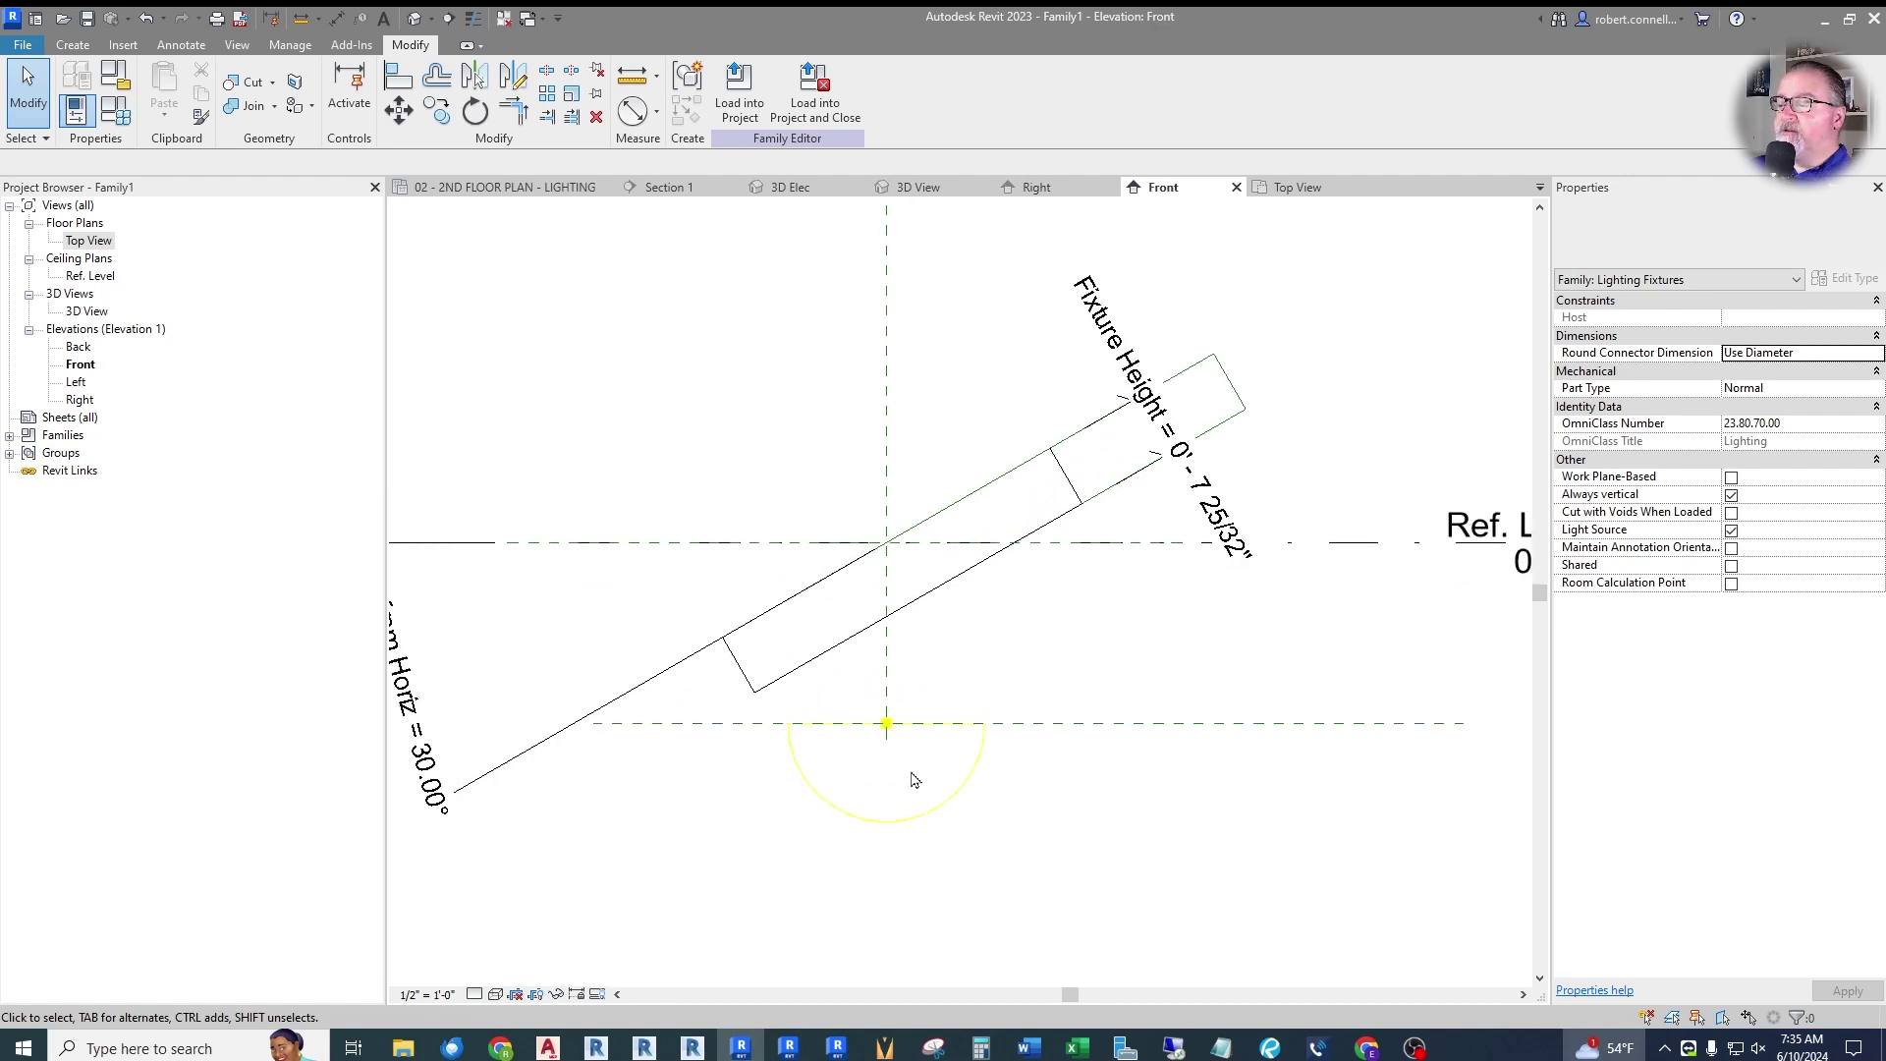
scroll(982, 678, "down", 1)
scroll(969, 654, "down", 1)
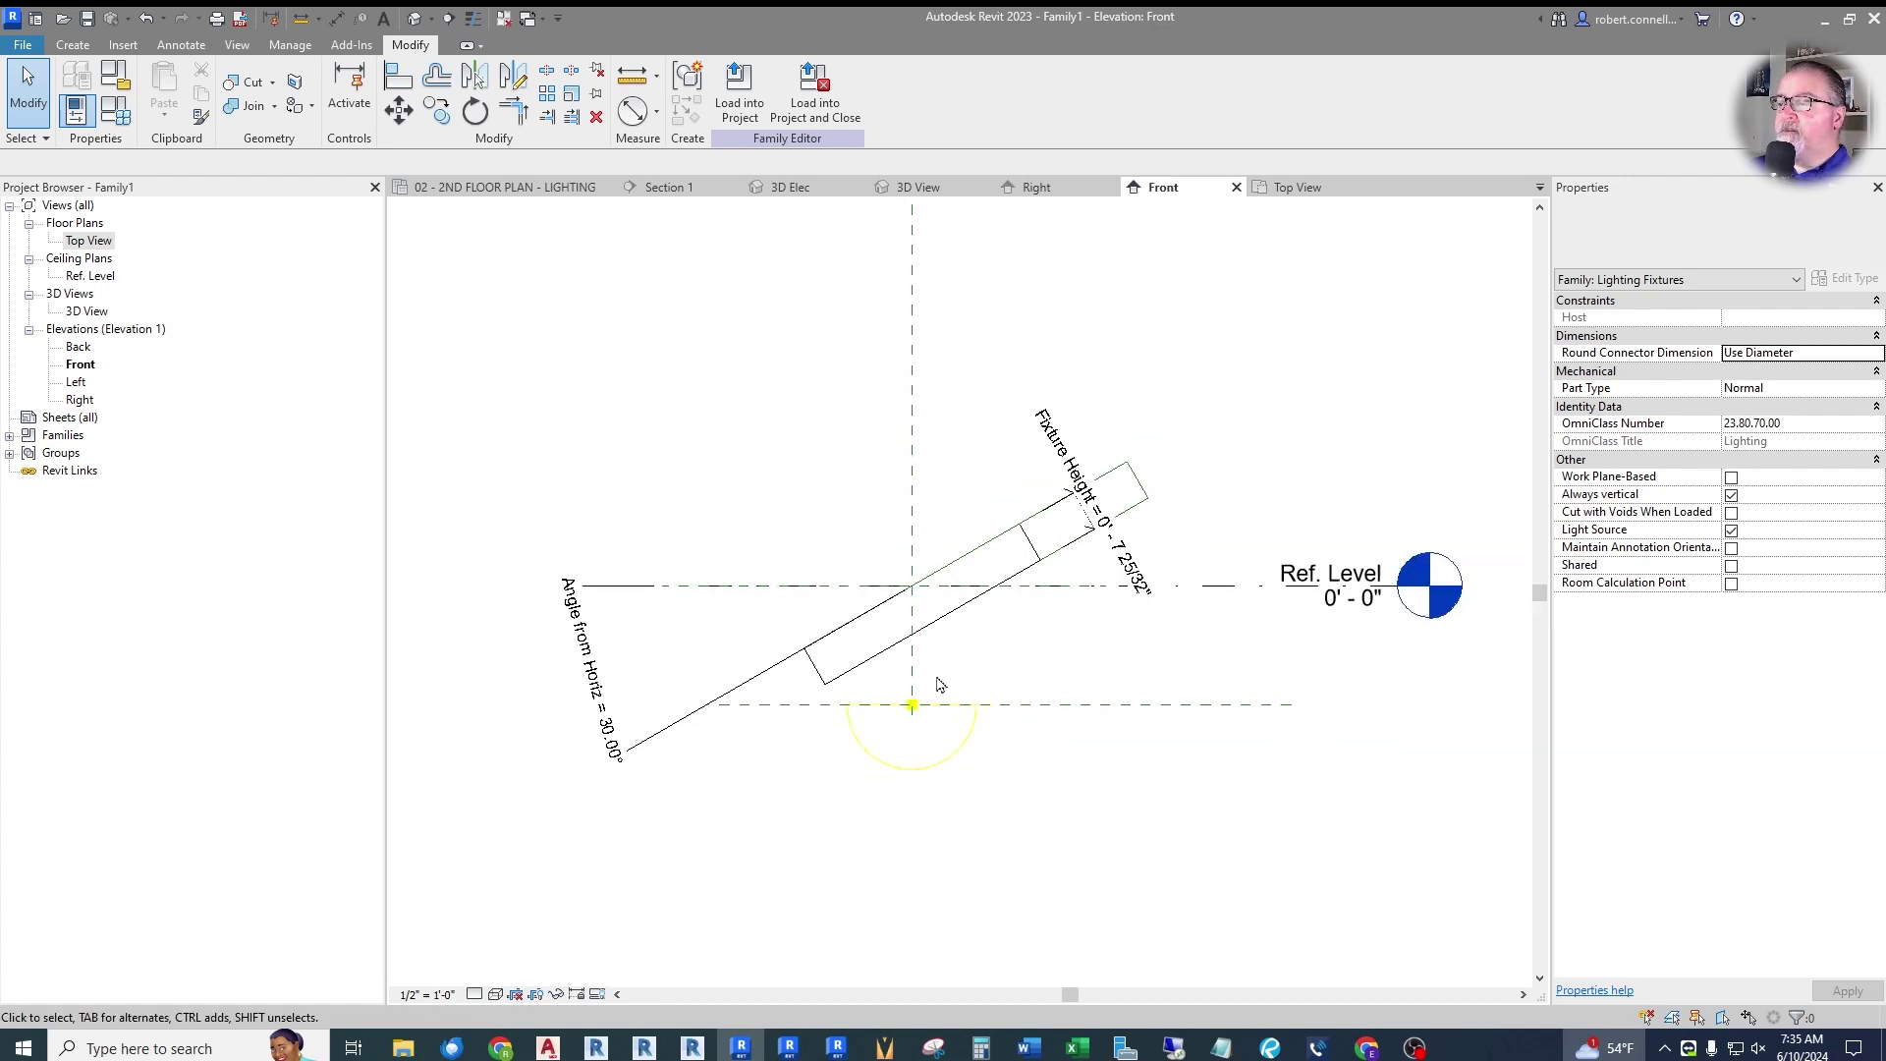
scroll(1021, 646, "up", 1)
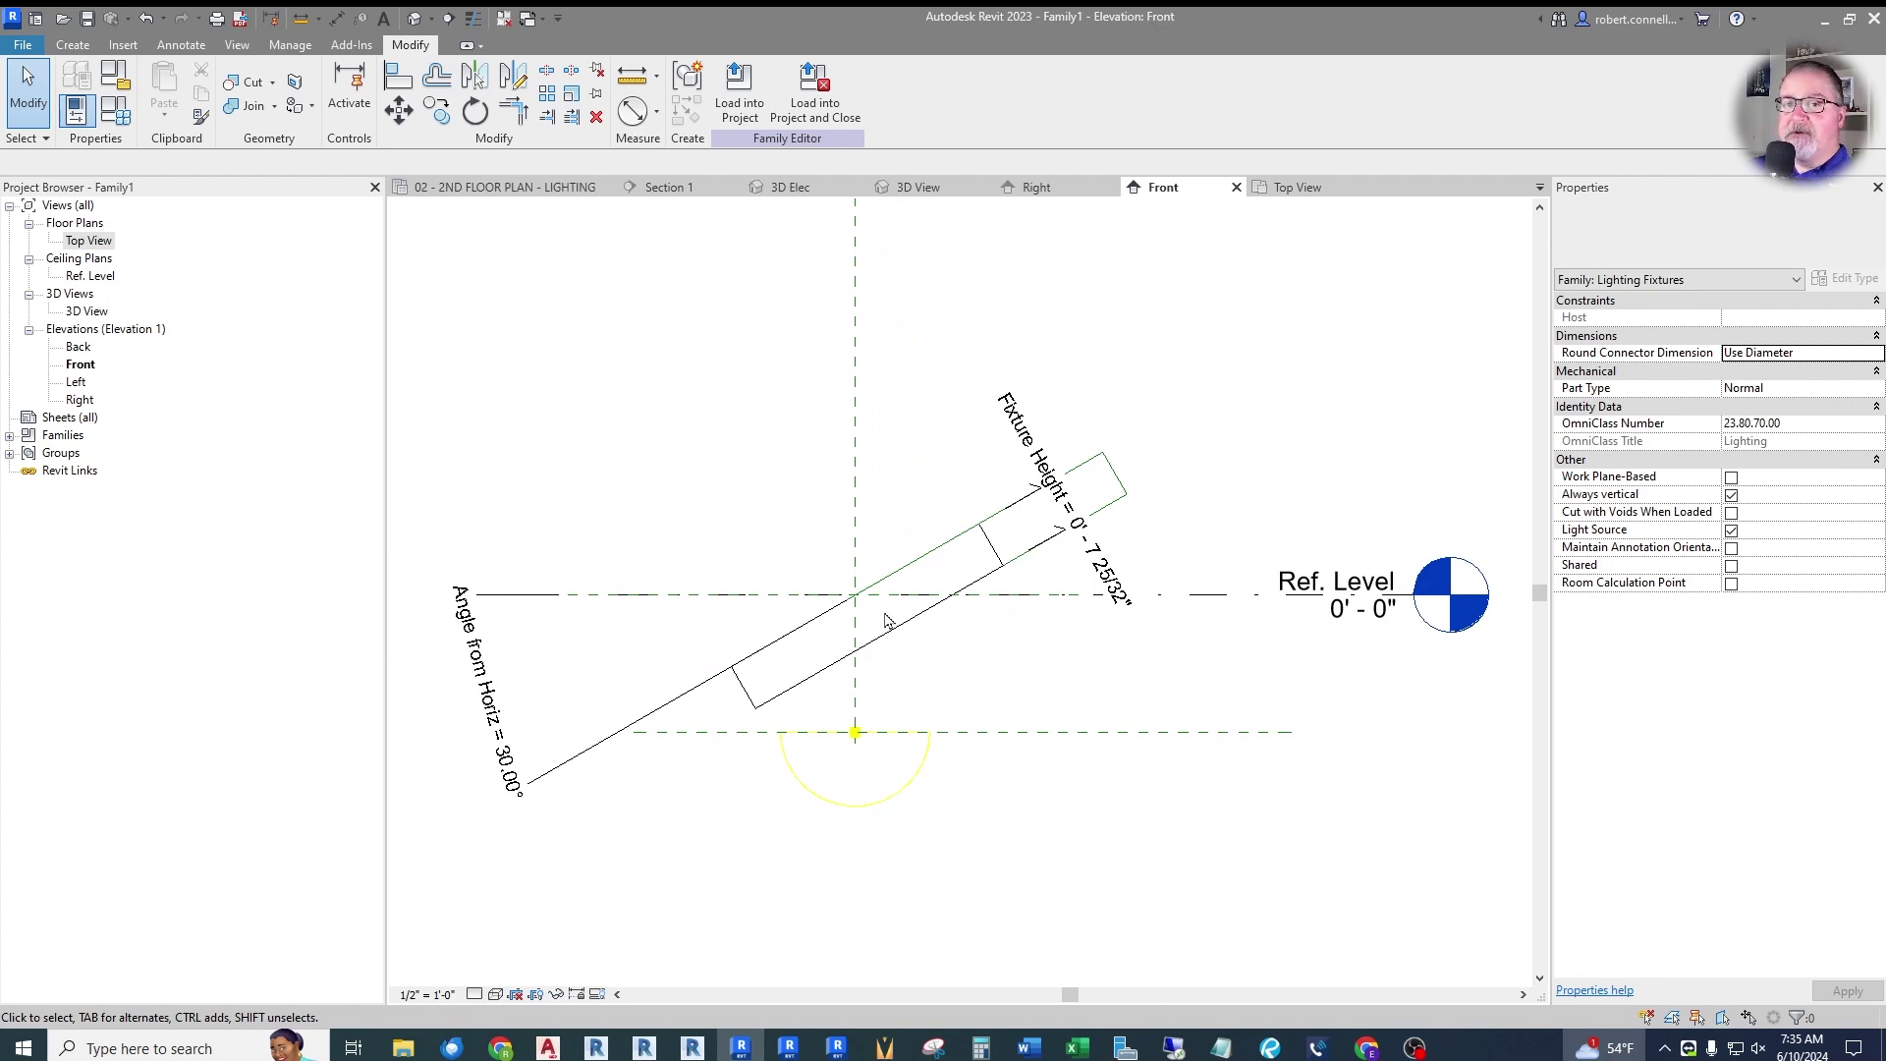
Switch to the Top View floor plan and examine the fixture and light source from above.
left_click(1302, 188)
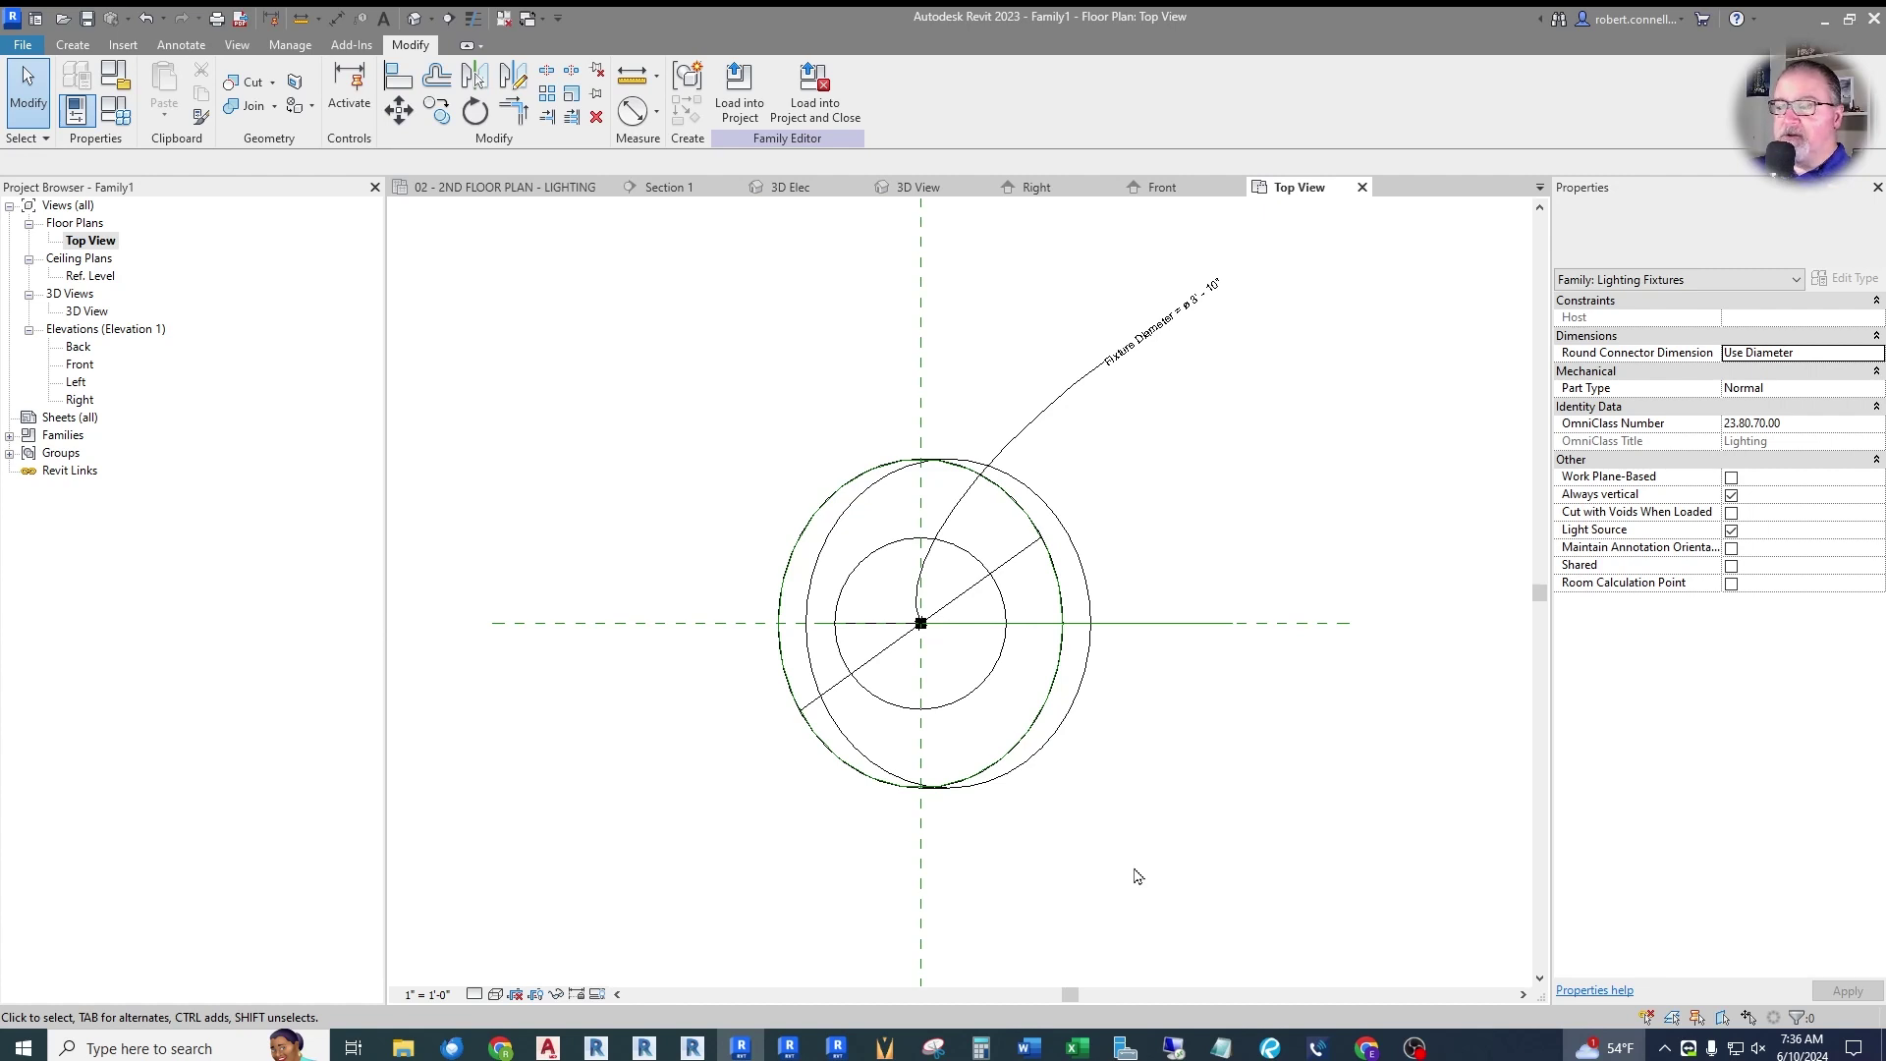
scroll(897, 728, "up", 1)
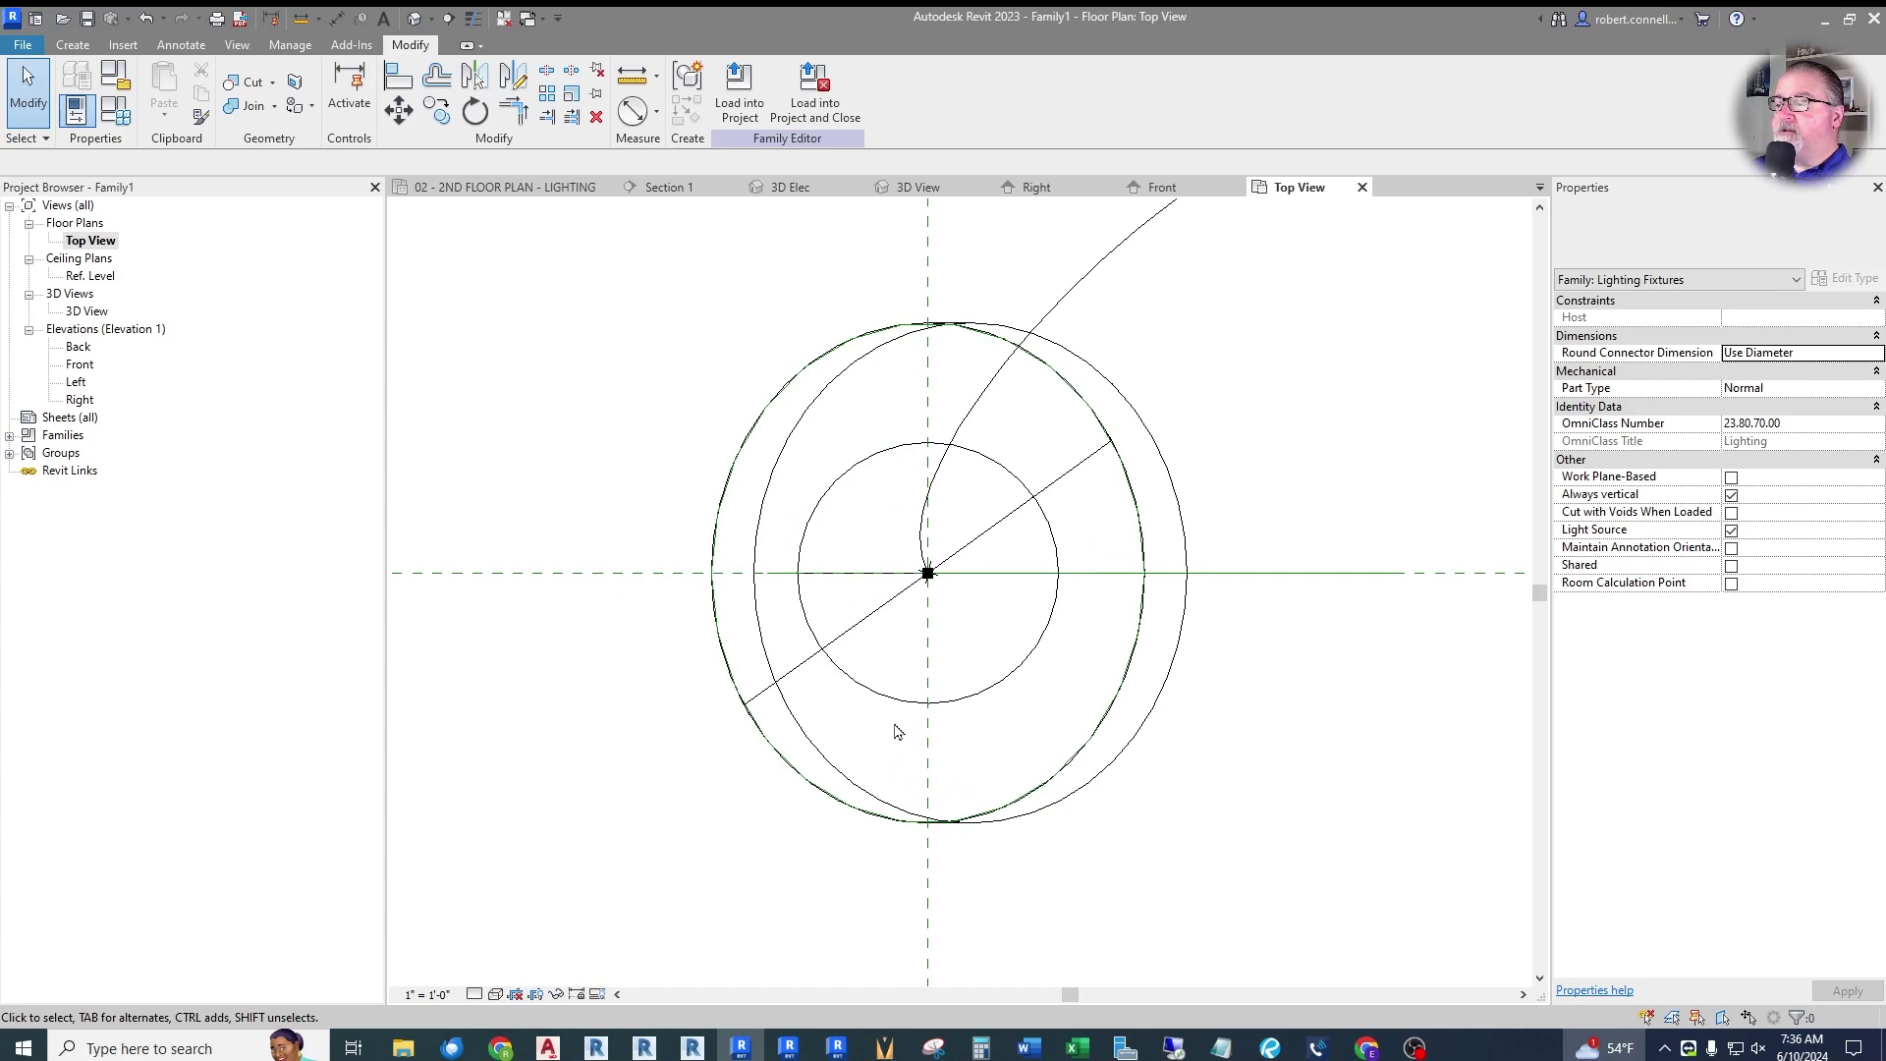
scroll(852, 738, "down", 1)
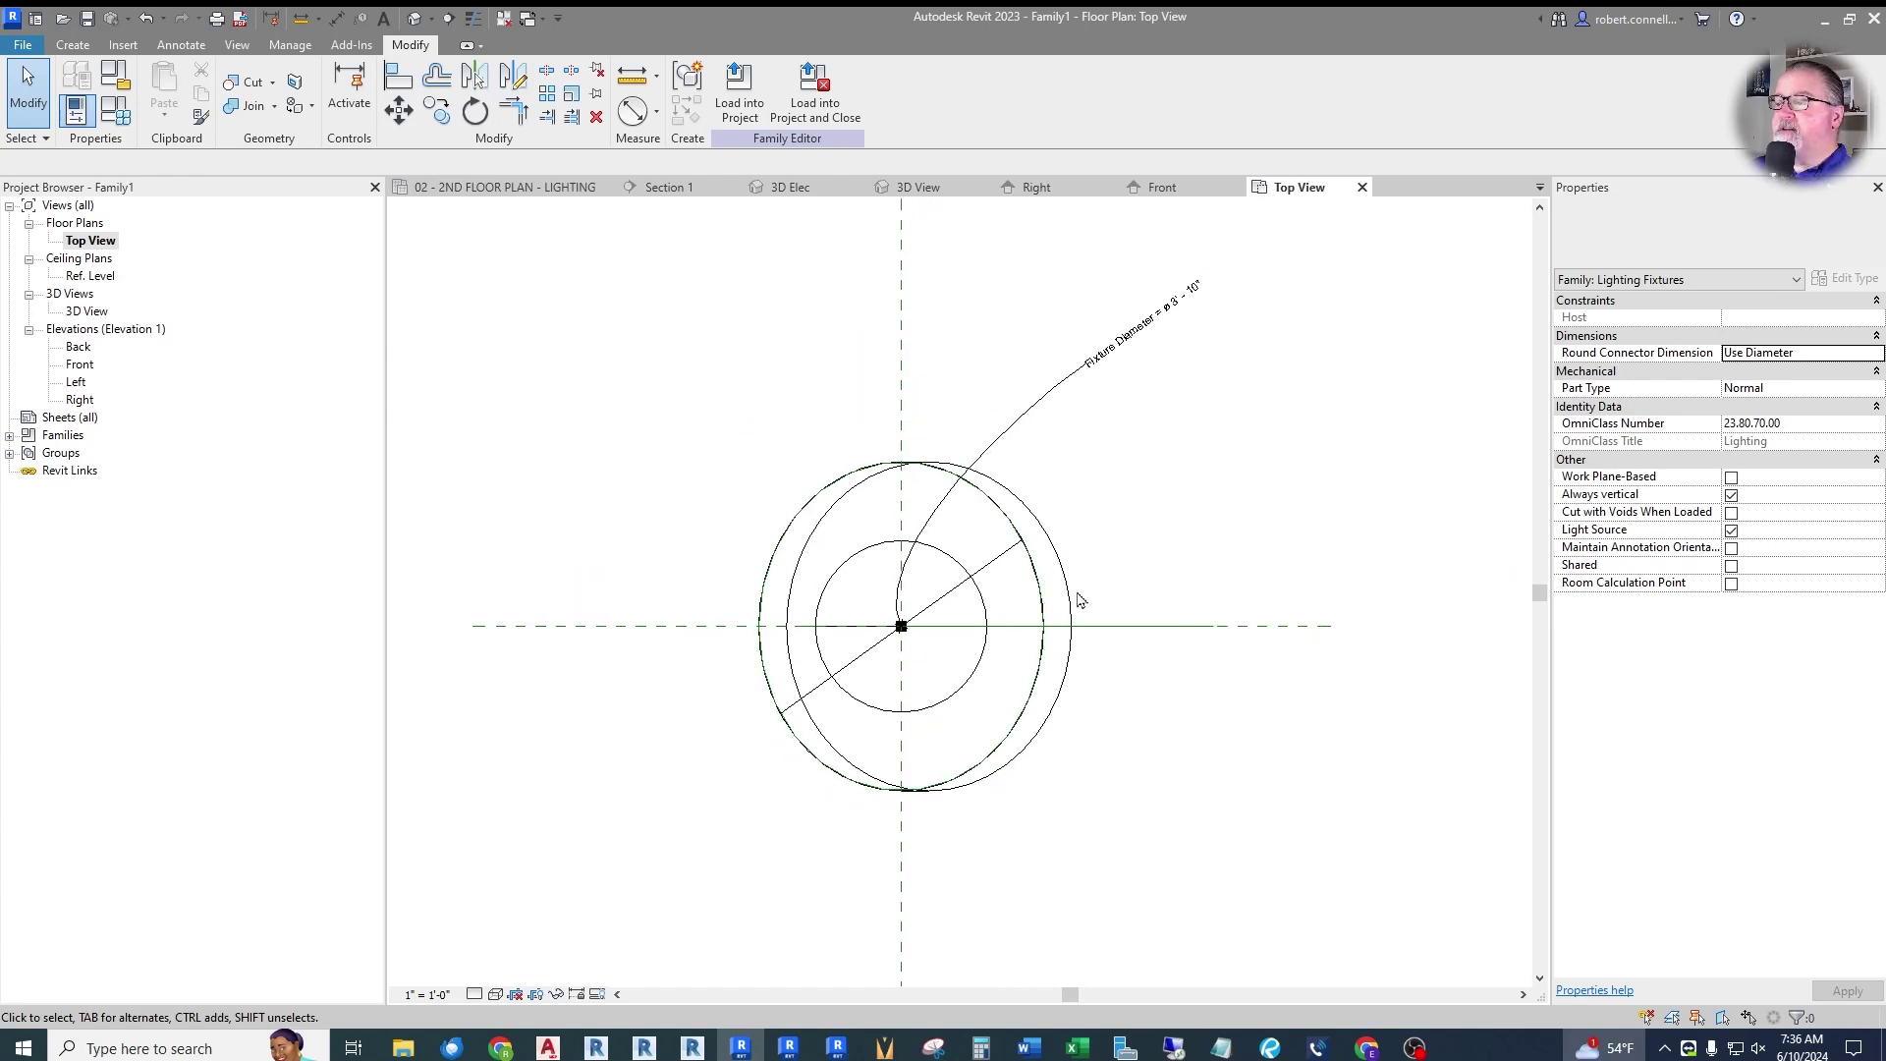
scroll(1172, 618, "up", 1)
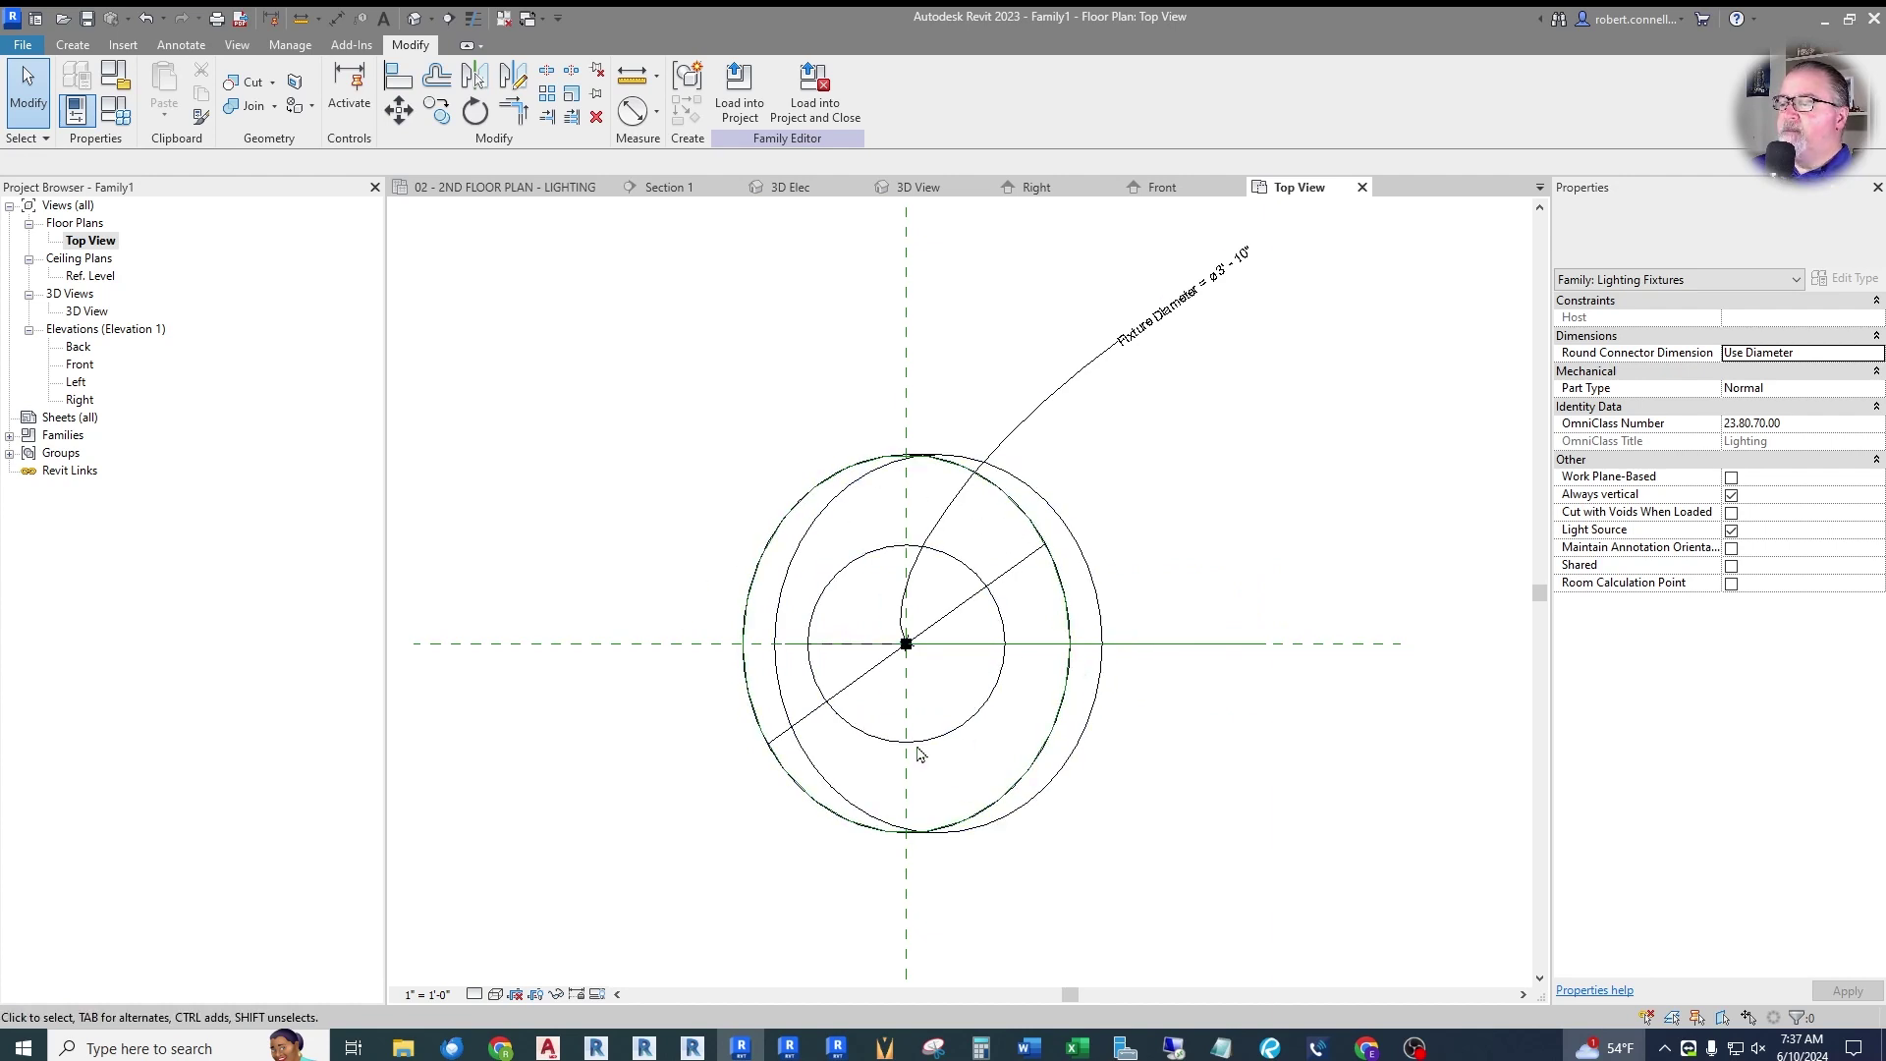
middle_click_drag(689, 480, 682, 469)
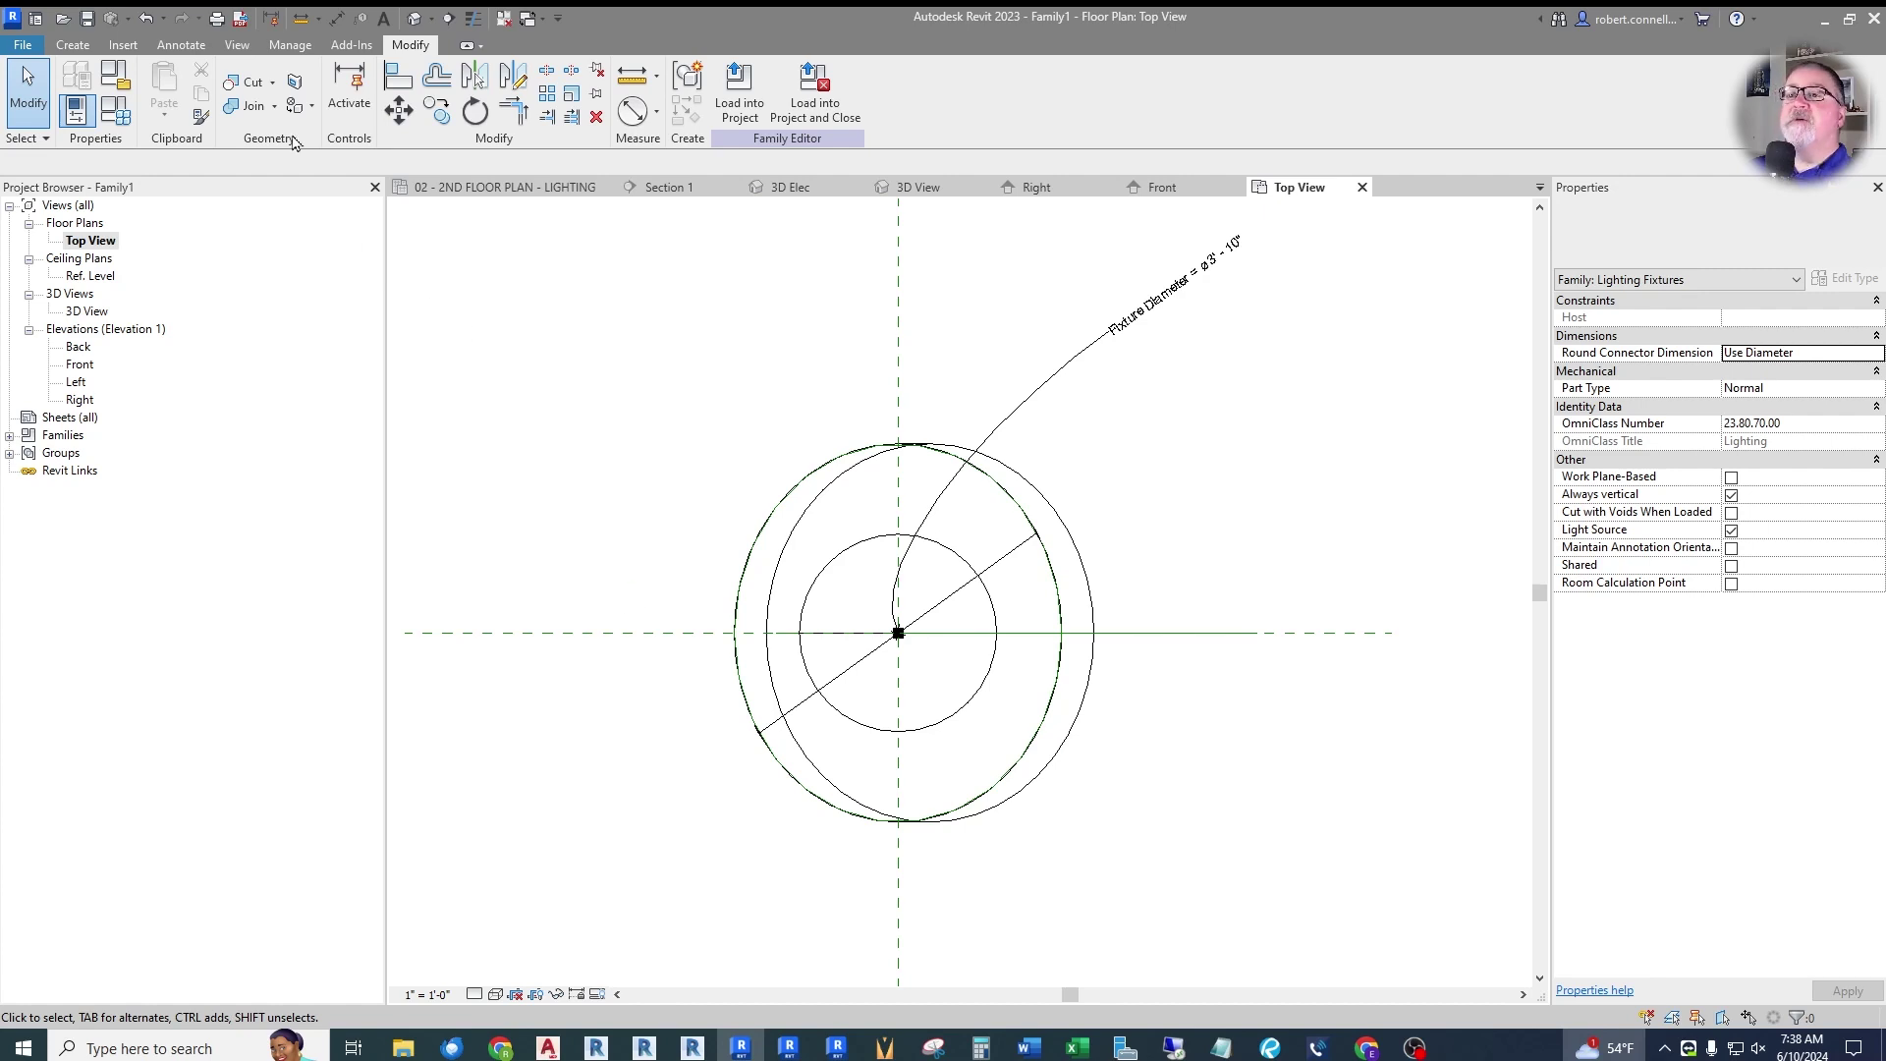
Start a reference line, display the active work plane, and set the work plane to Level : Ref. Level.
key("Escape")
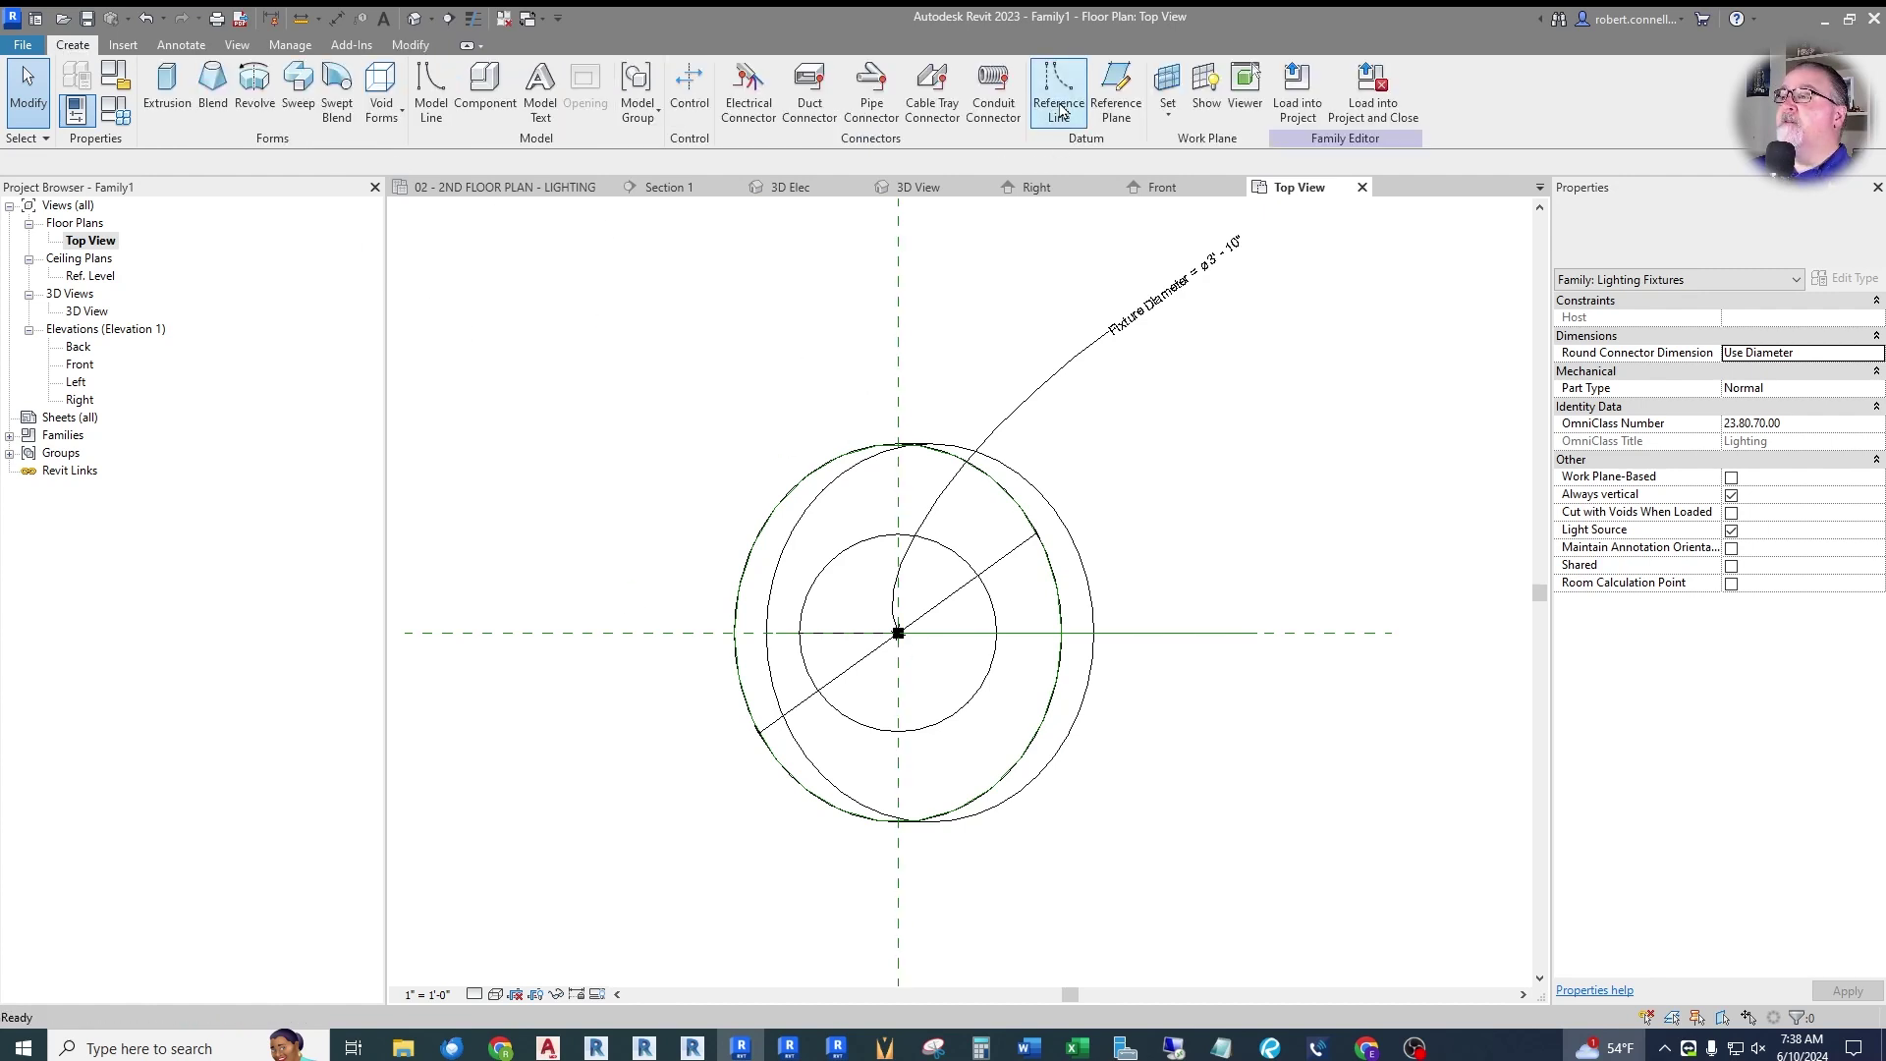
left_click(1060, 106)
left_click(75, 47)
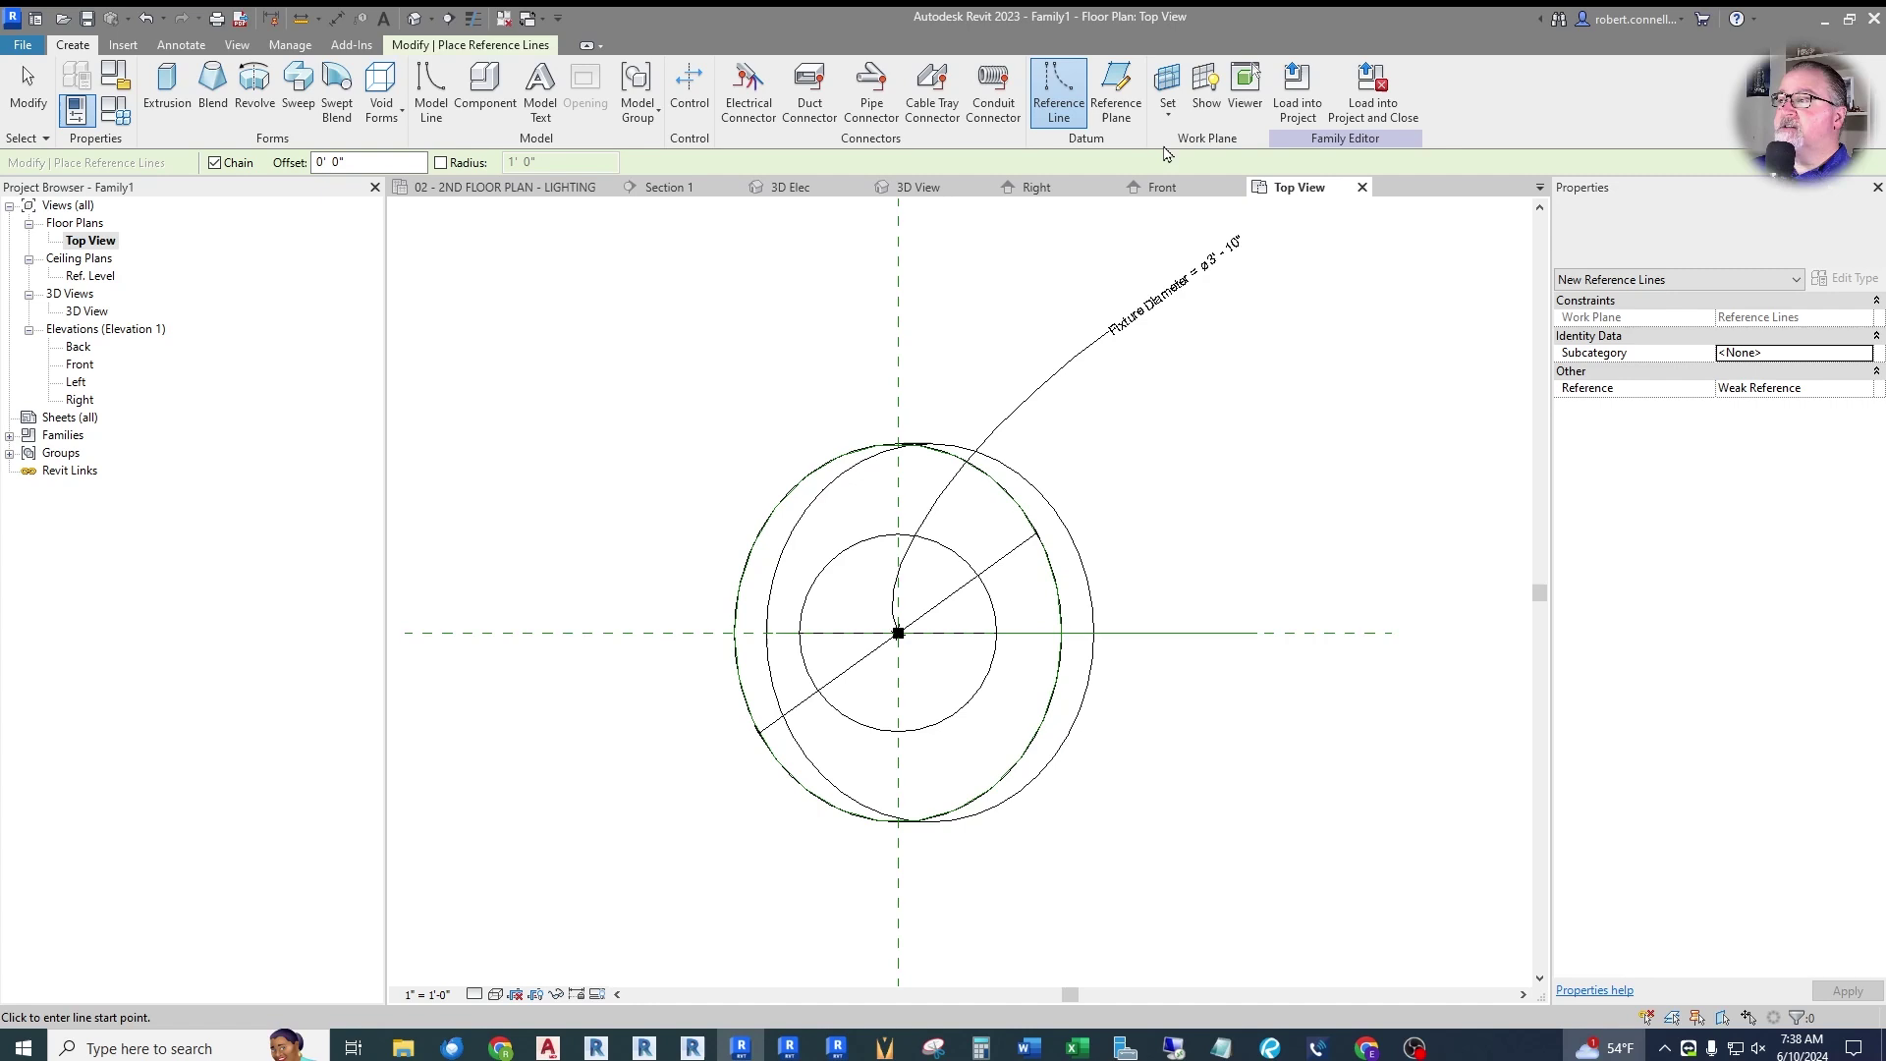
left_click(1206, 88)
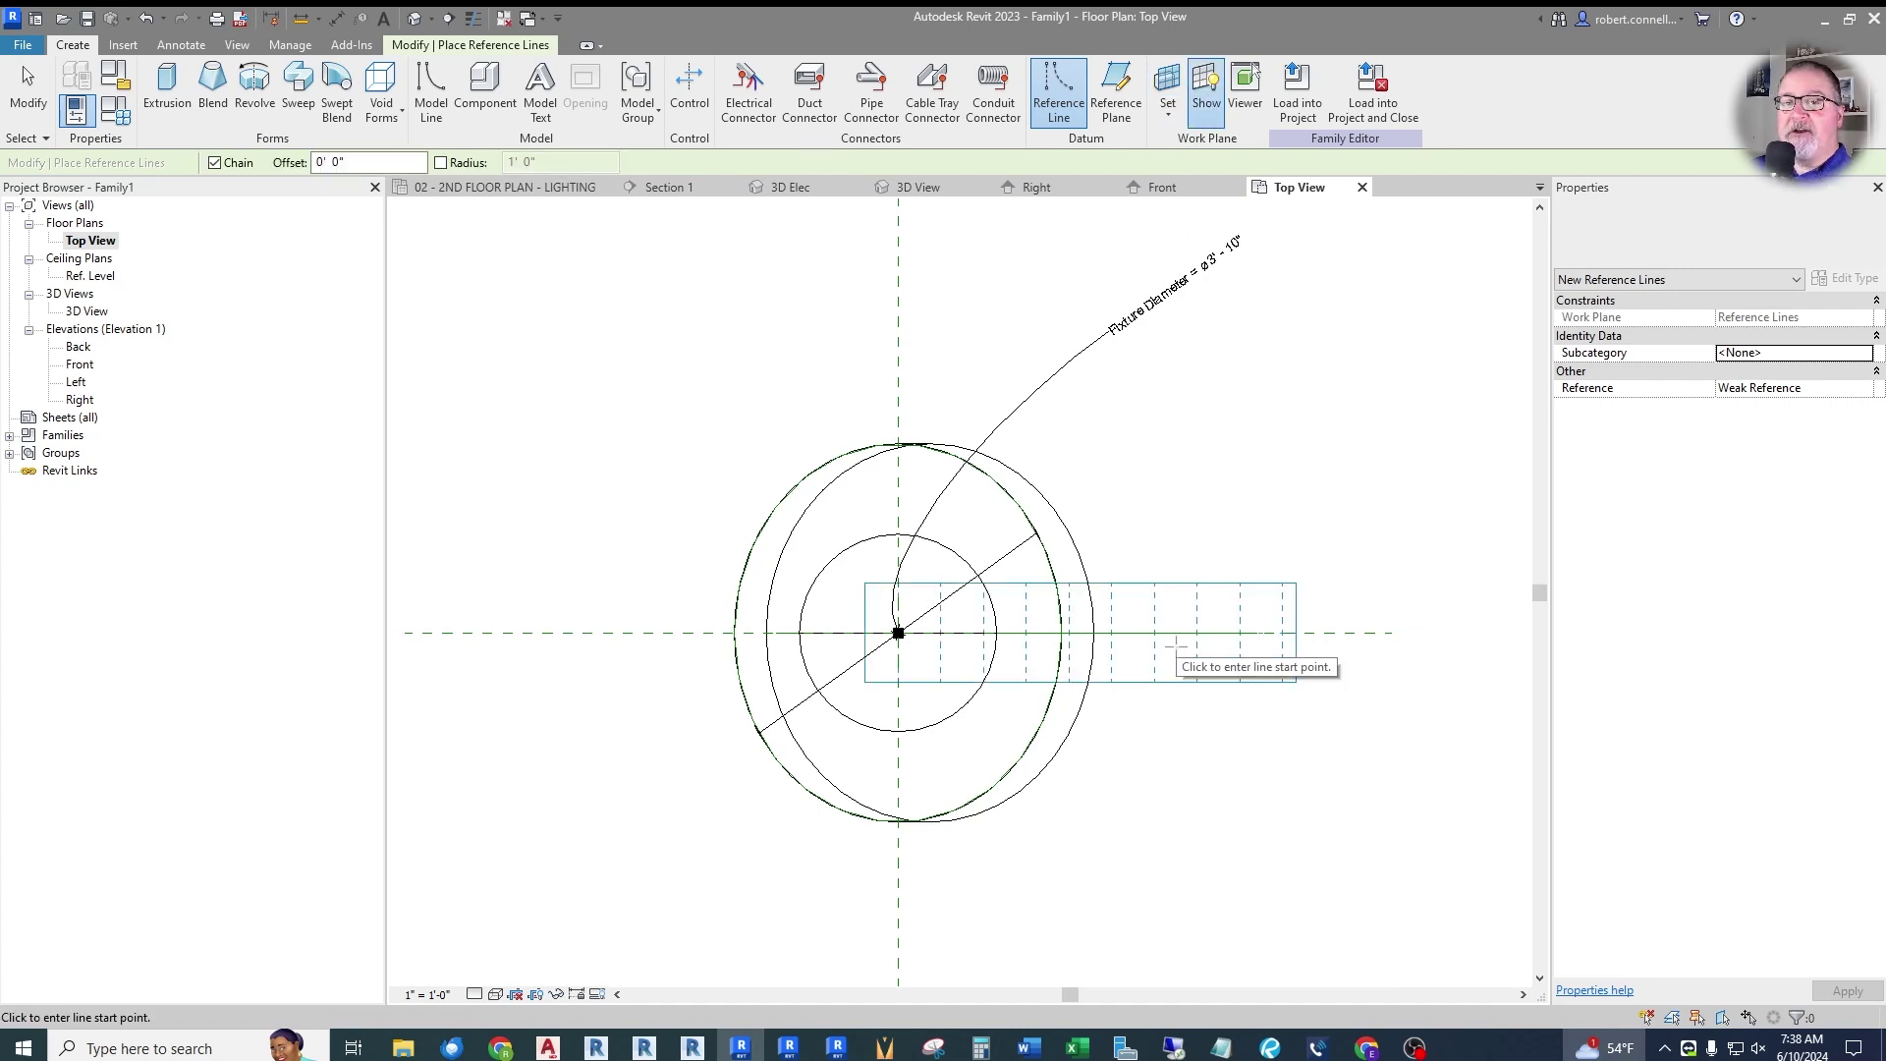
left_click(1167, 84)
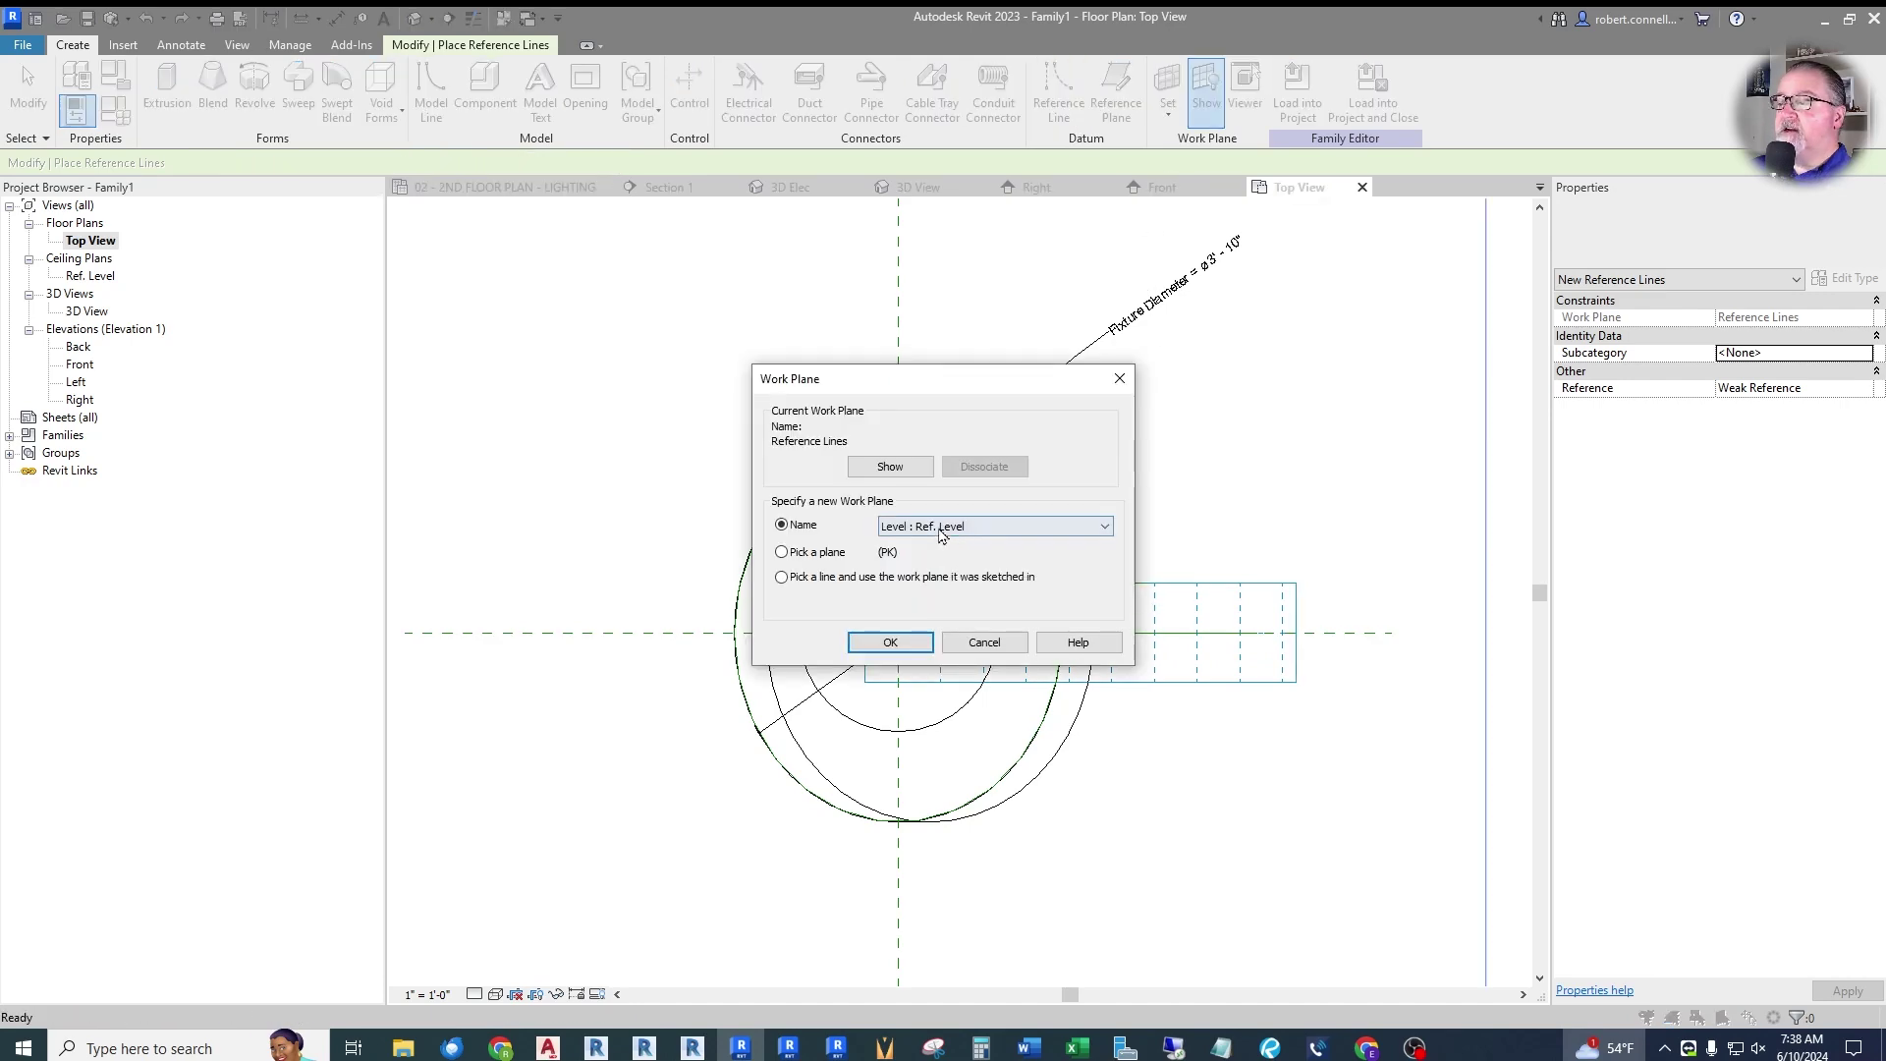
left_click(904, 644)
Check the extent of the Ref. Level work plane grid and turn its display off.
scroll(1042, 593, "down", 4)
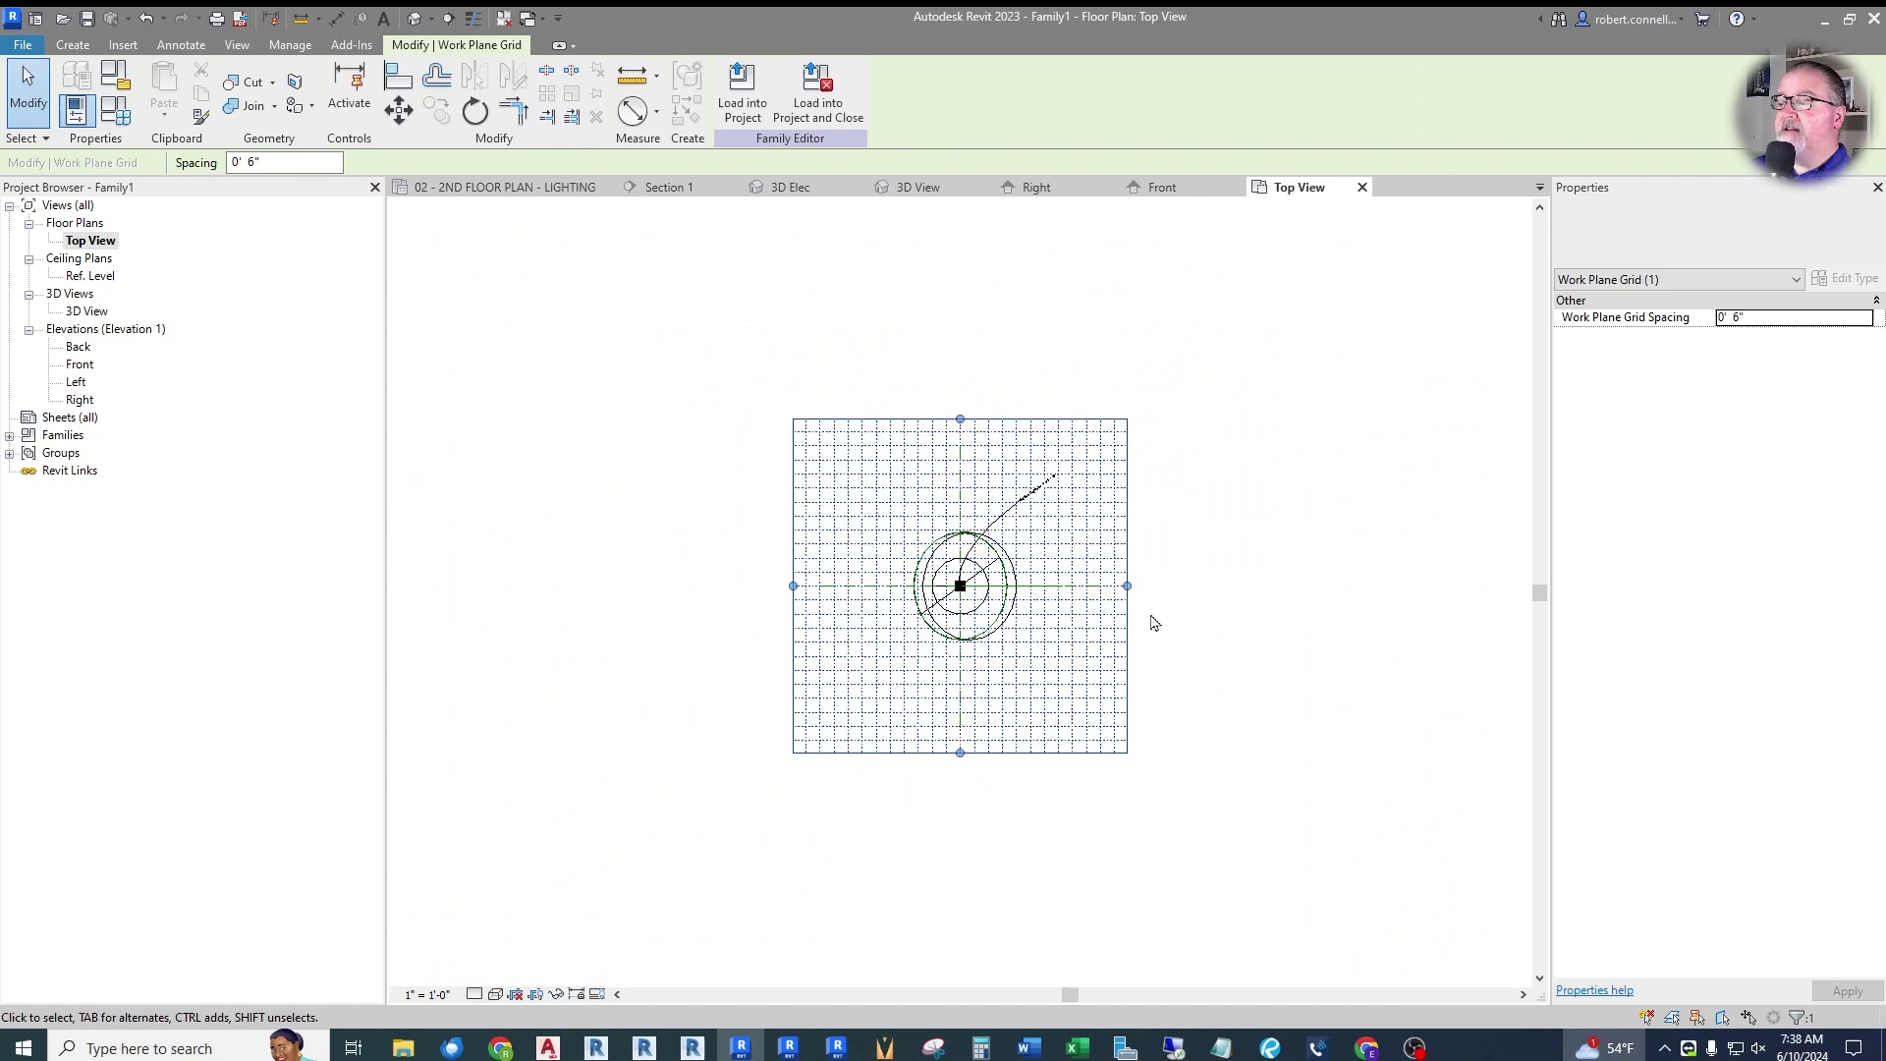
scroll(980, 668, "up", 2)
scroll(1078, 337, "up", 2)
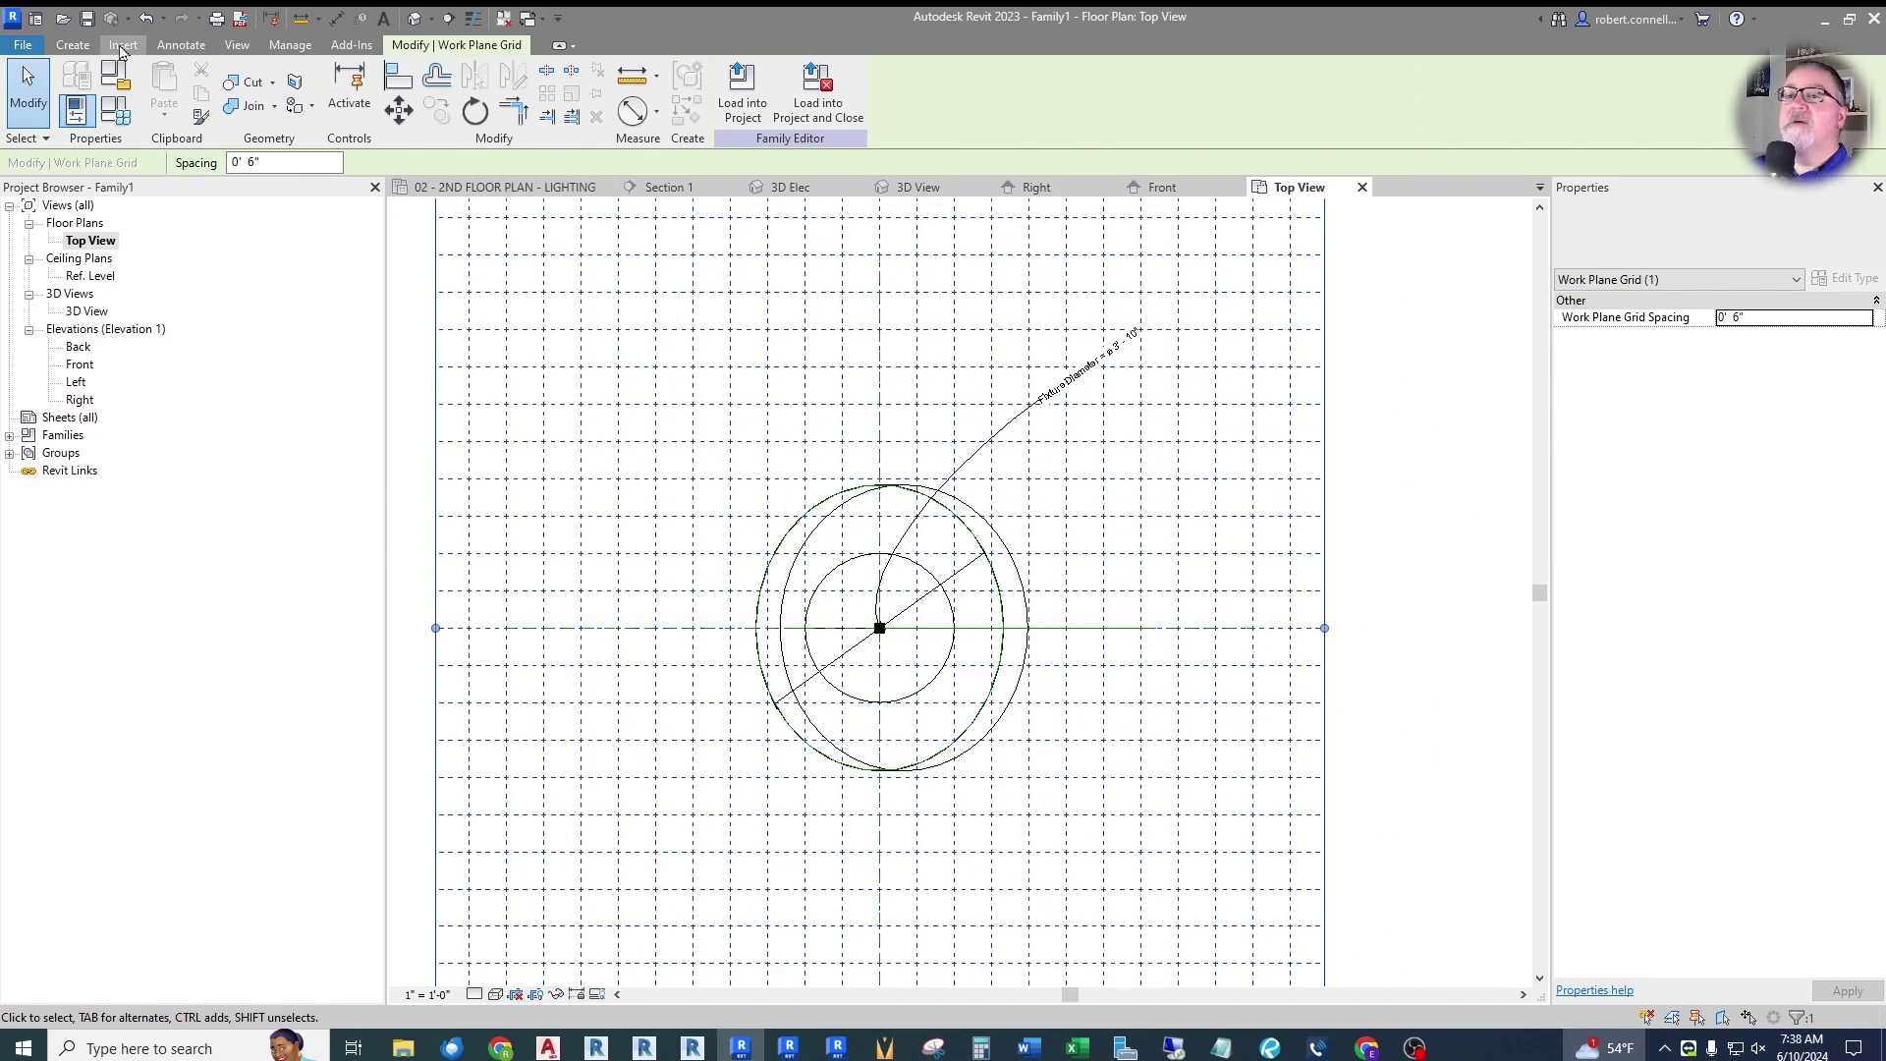
left_click(73, 45)
left_click(1192, 106)
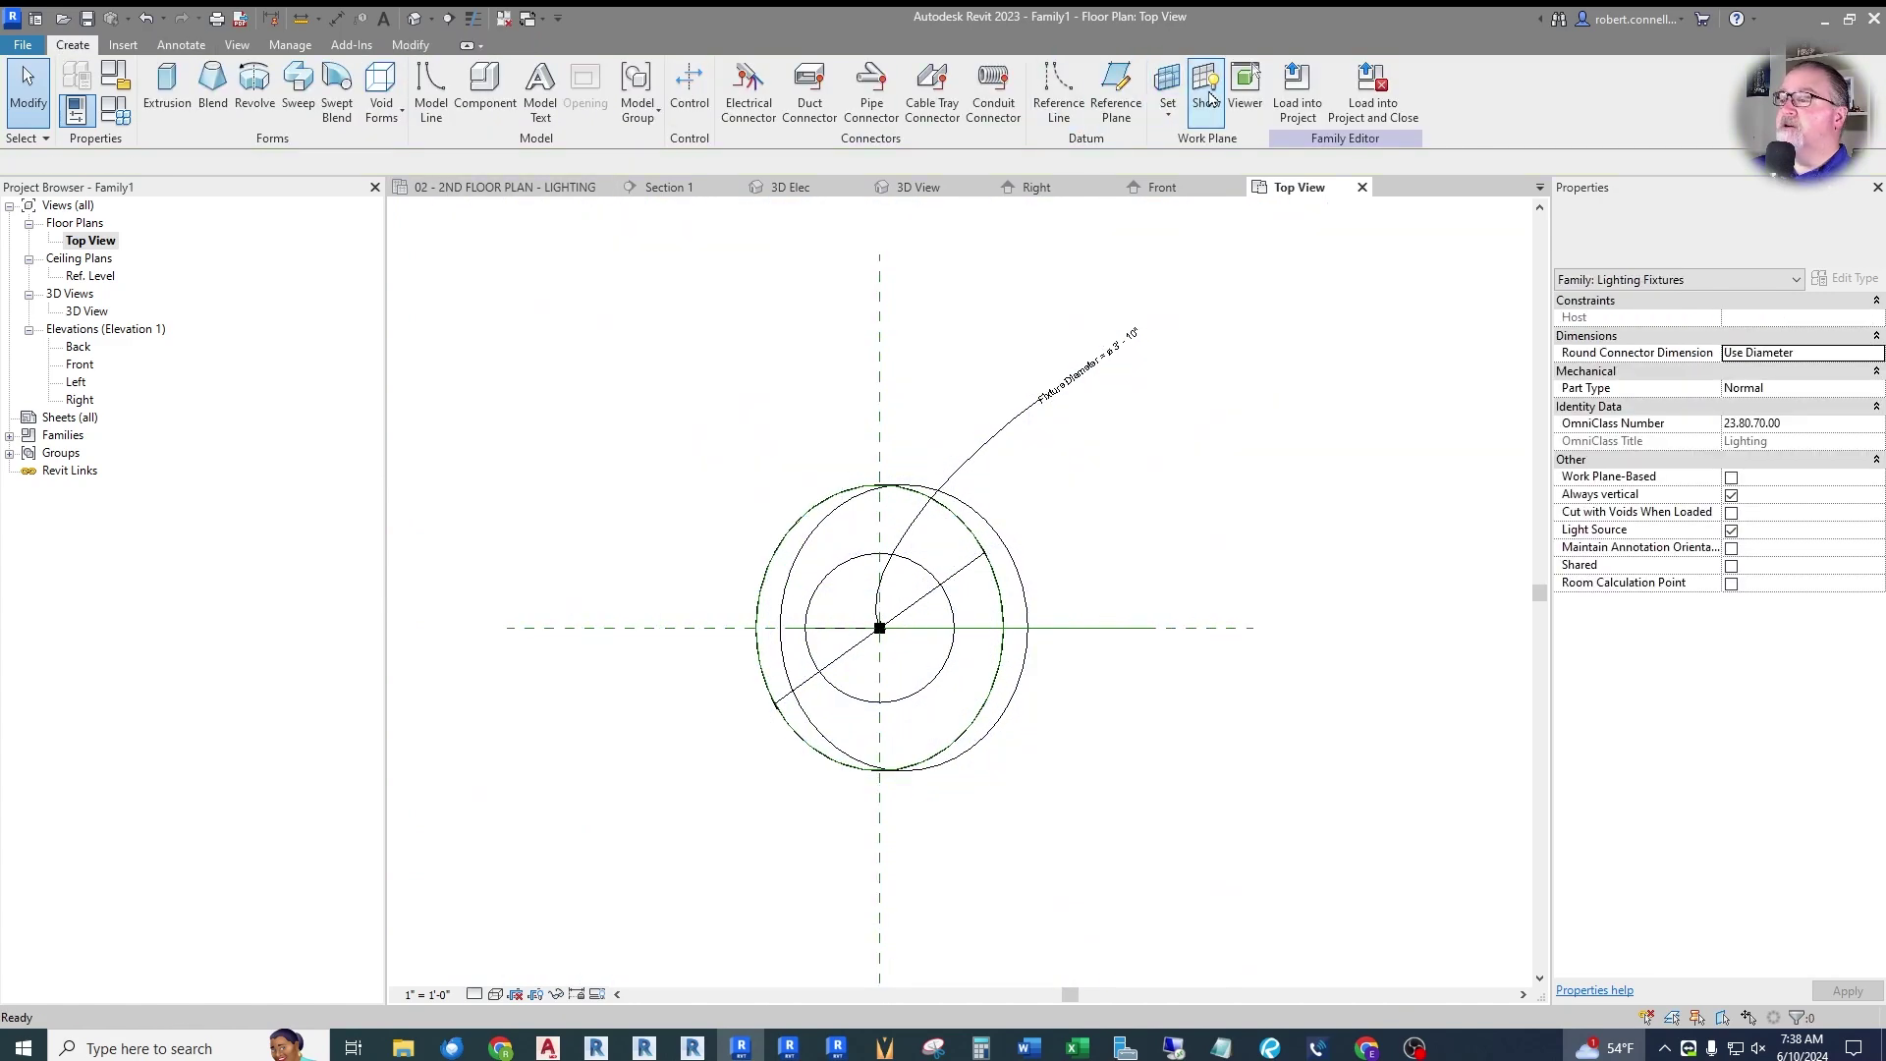
Draw a circular reference line with a 3'-0" radius centered on the intersection of the center reference planes.
left_click(1058, 93)
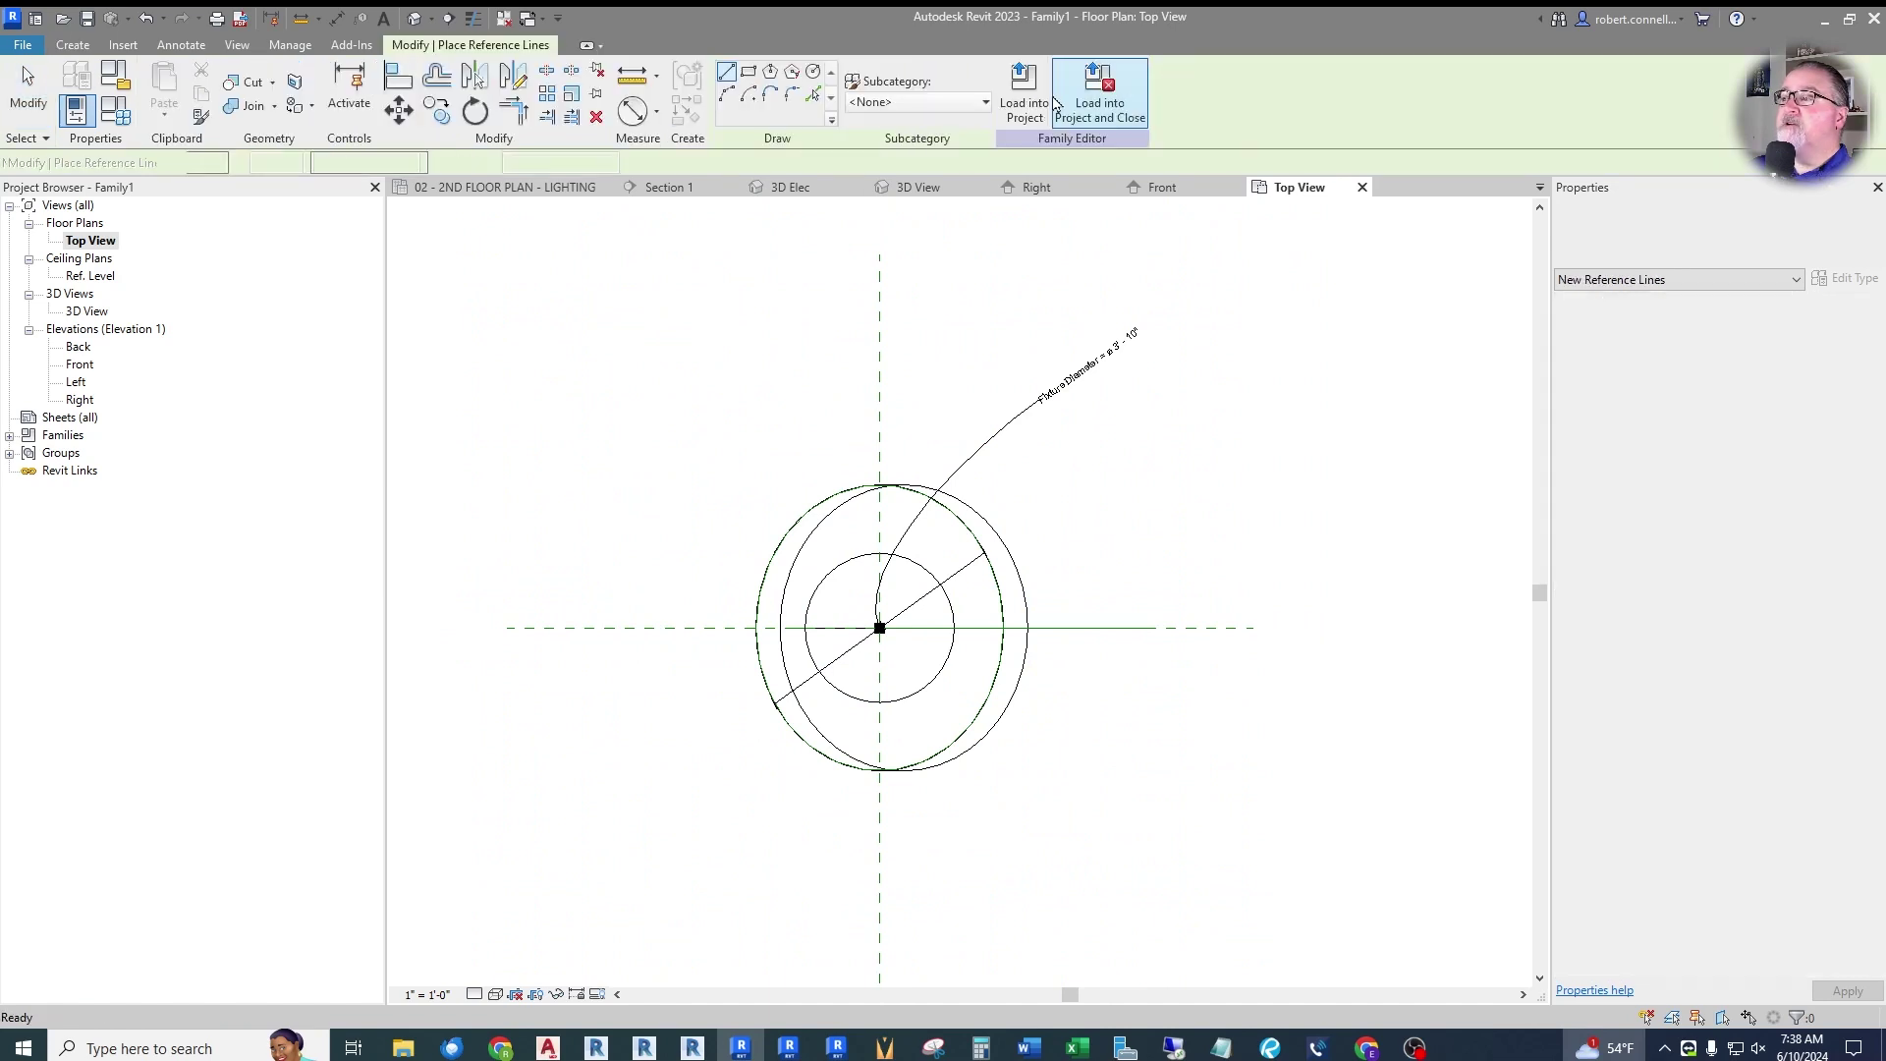
left_click(813, 72)
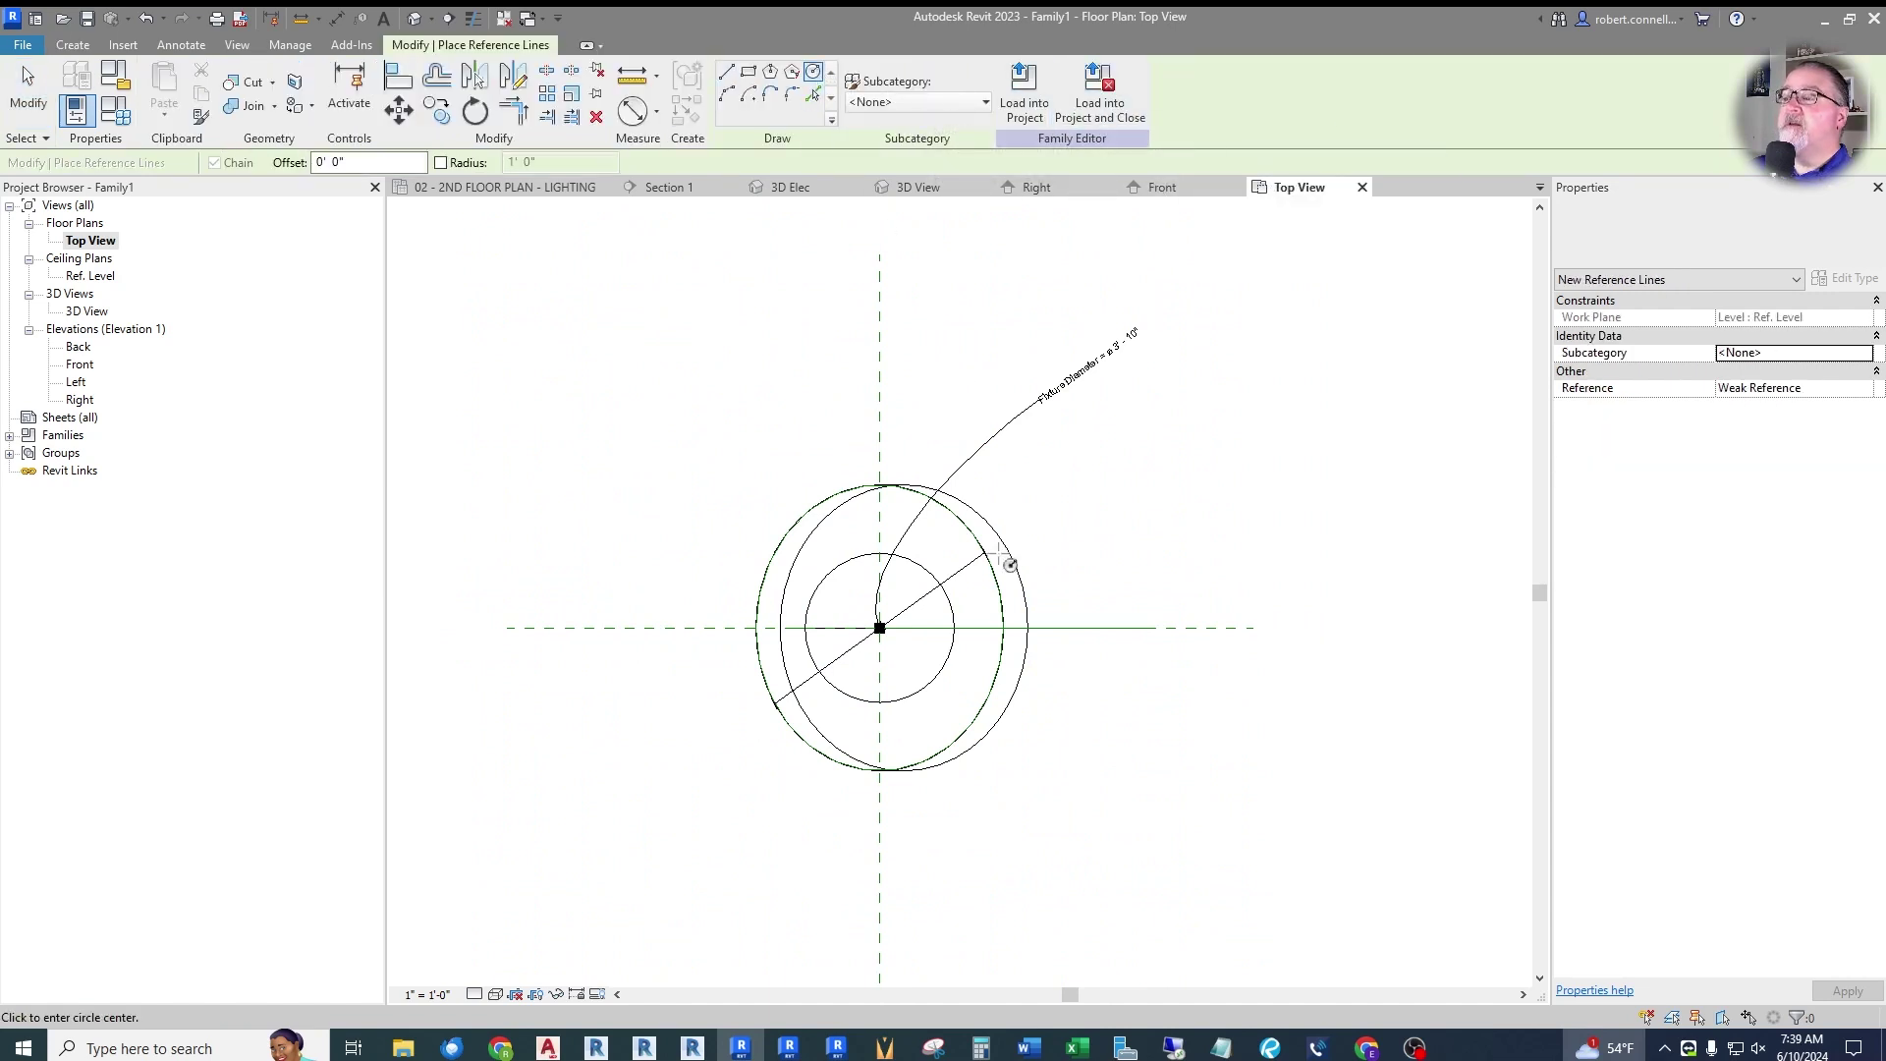
left_click(880, 629)
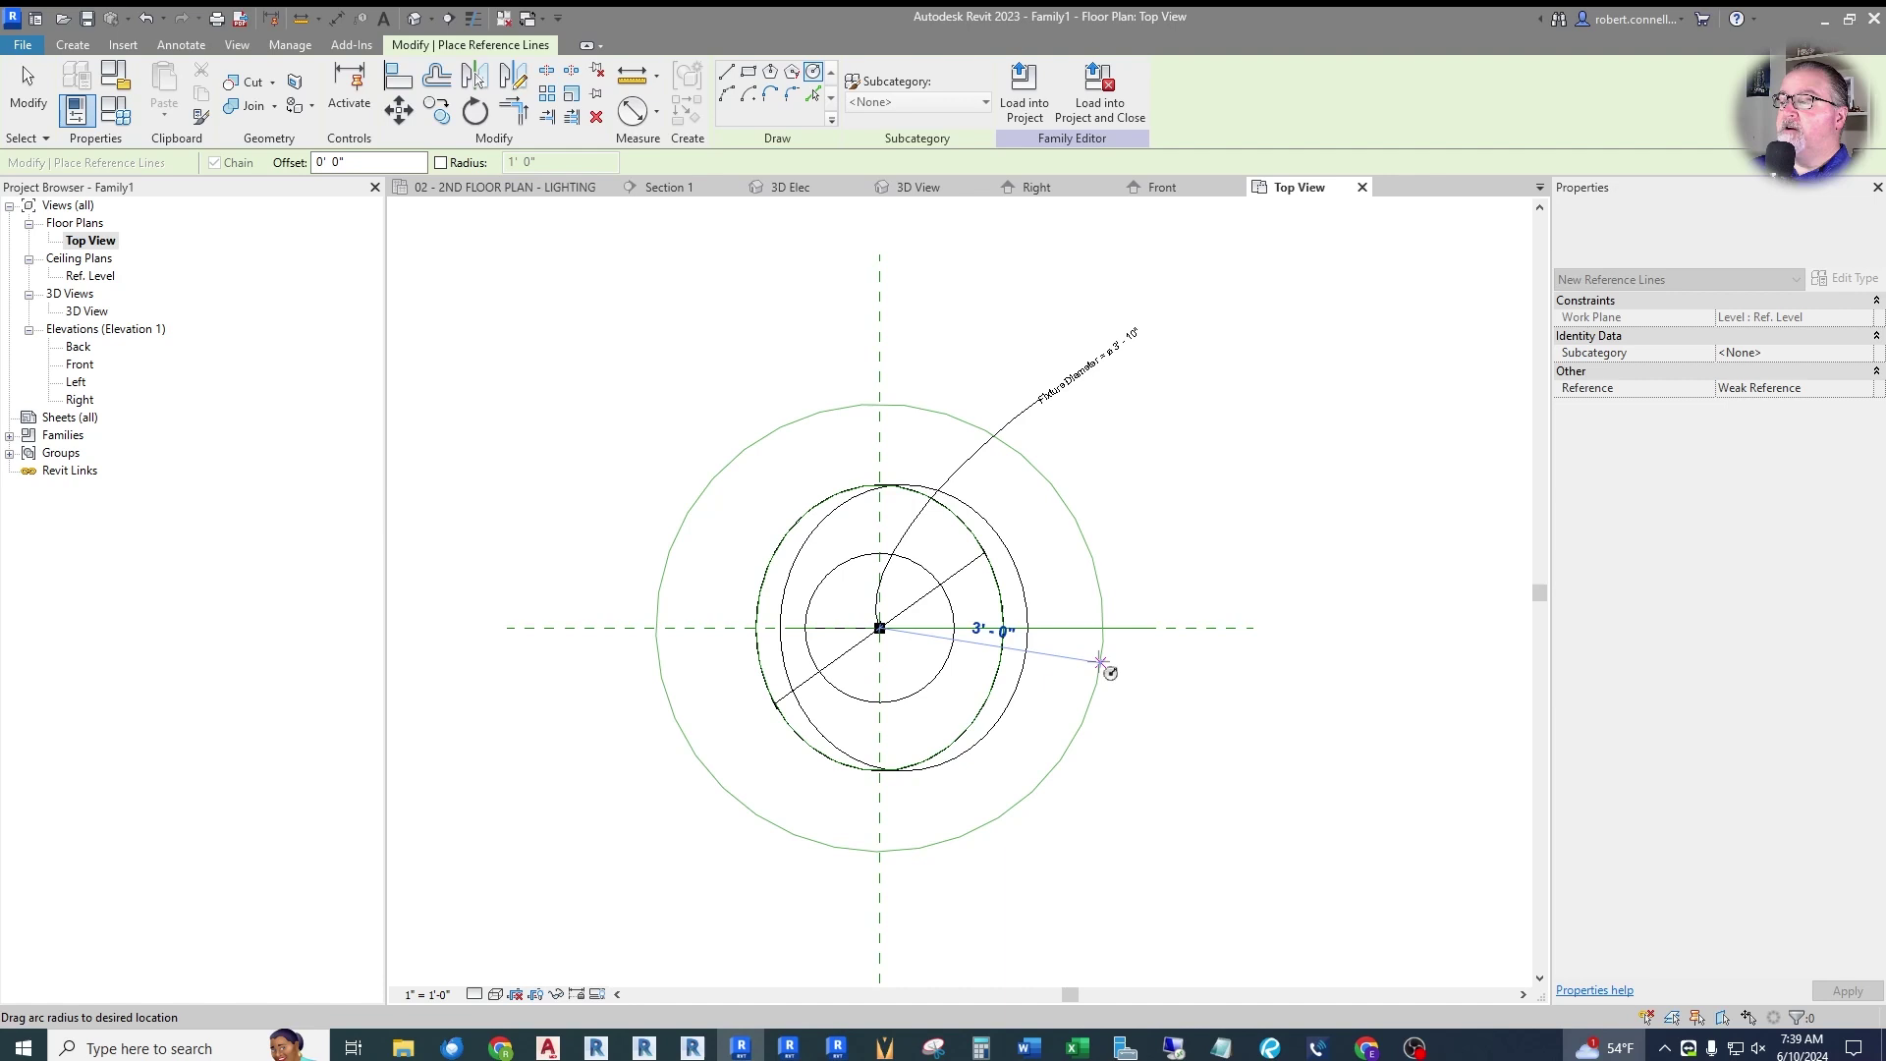
left_click(1104, 668)
key("Escape")
key("Escape")
scroll(1098, 741, "up", 2)
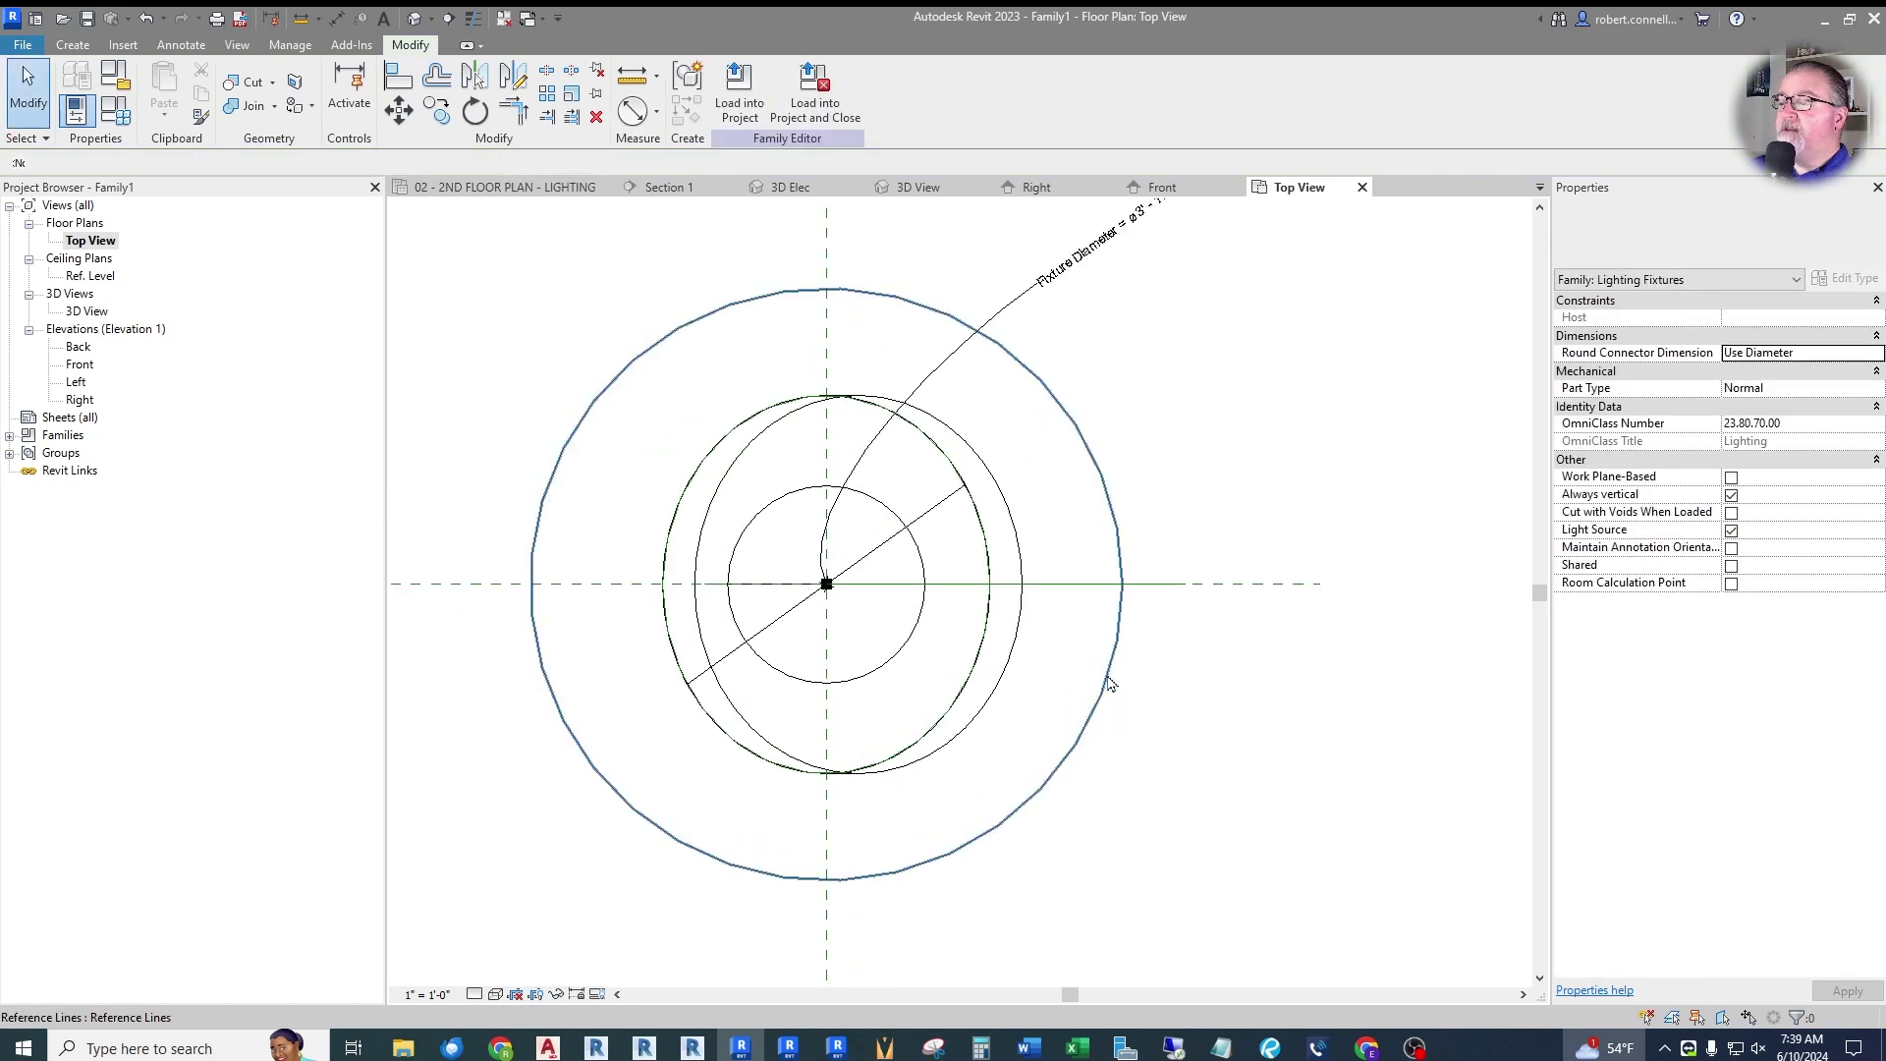
Make the center mark visible on the new circular reference line.
left_click(1109, 680)
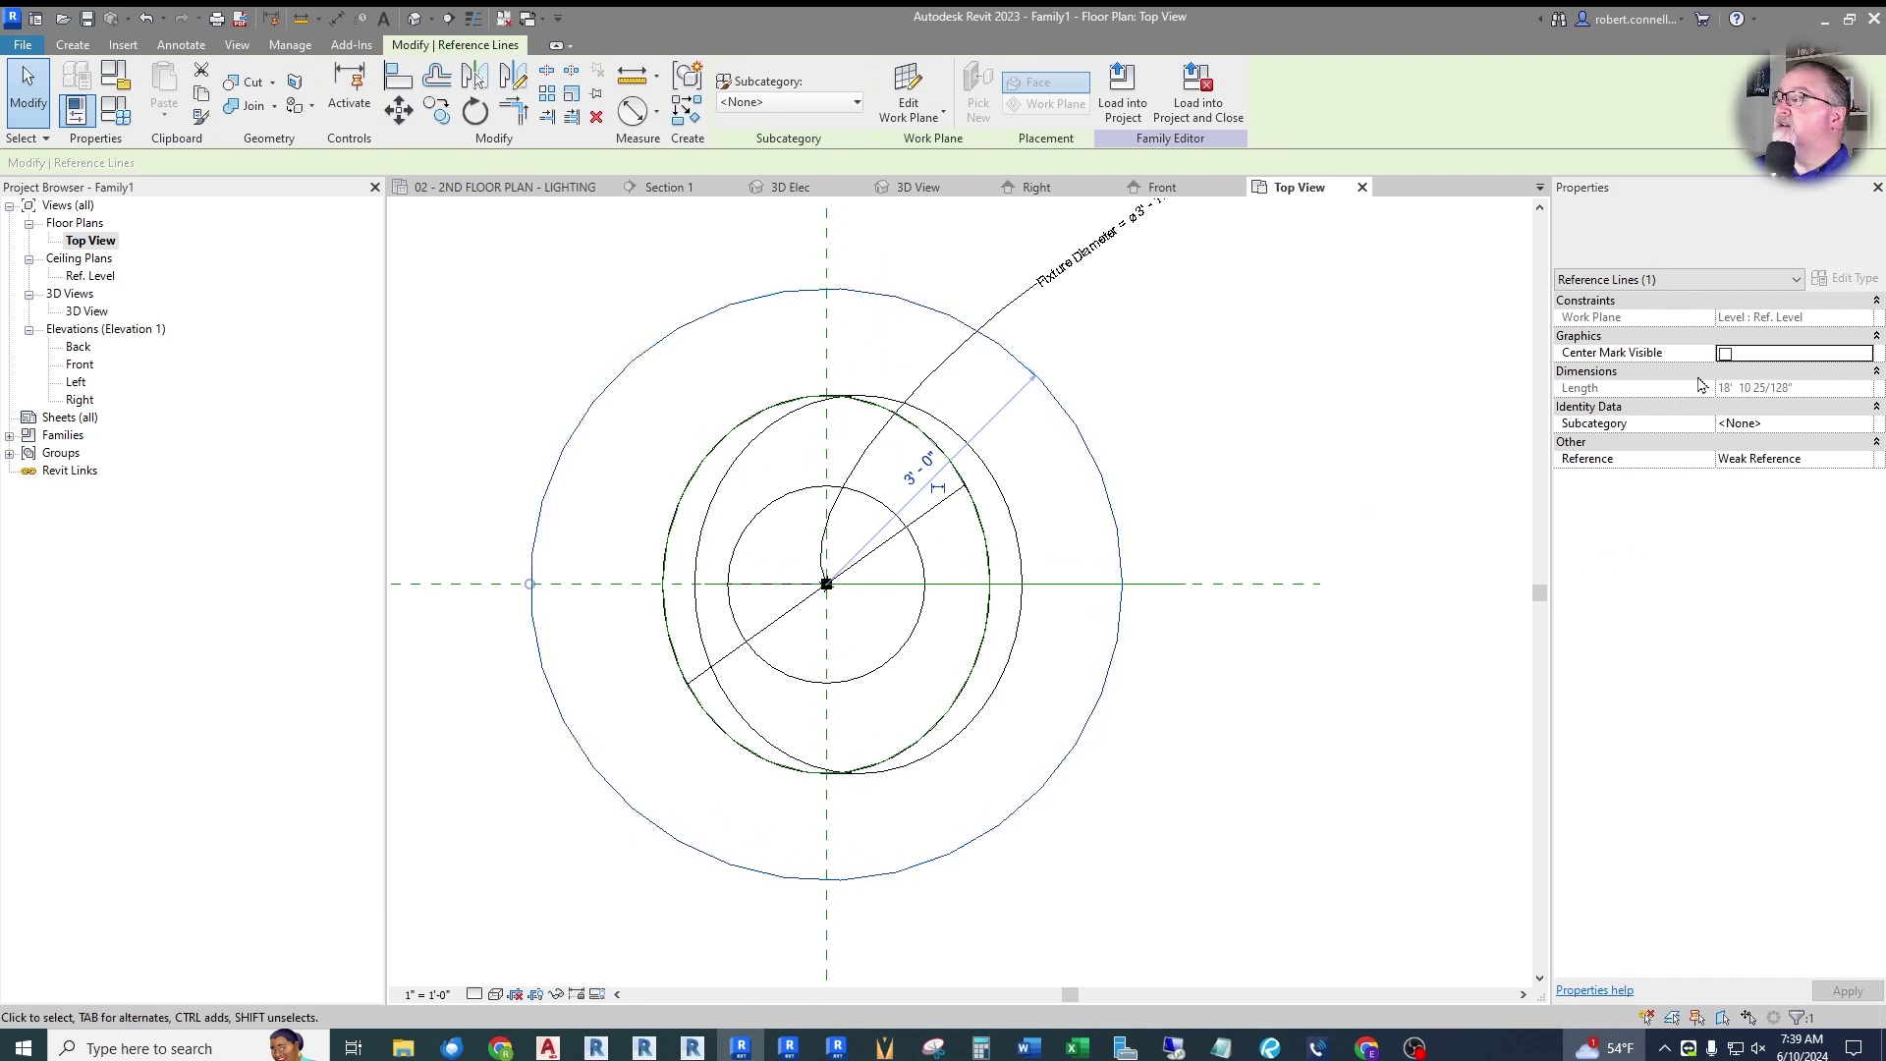
left_click(1725, 355)
scroll(800, 503, "up", 2)
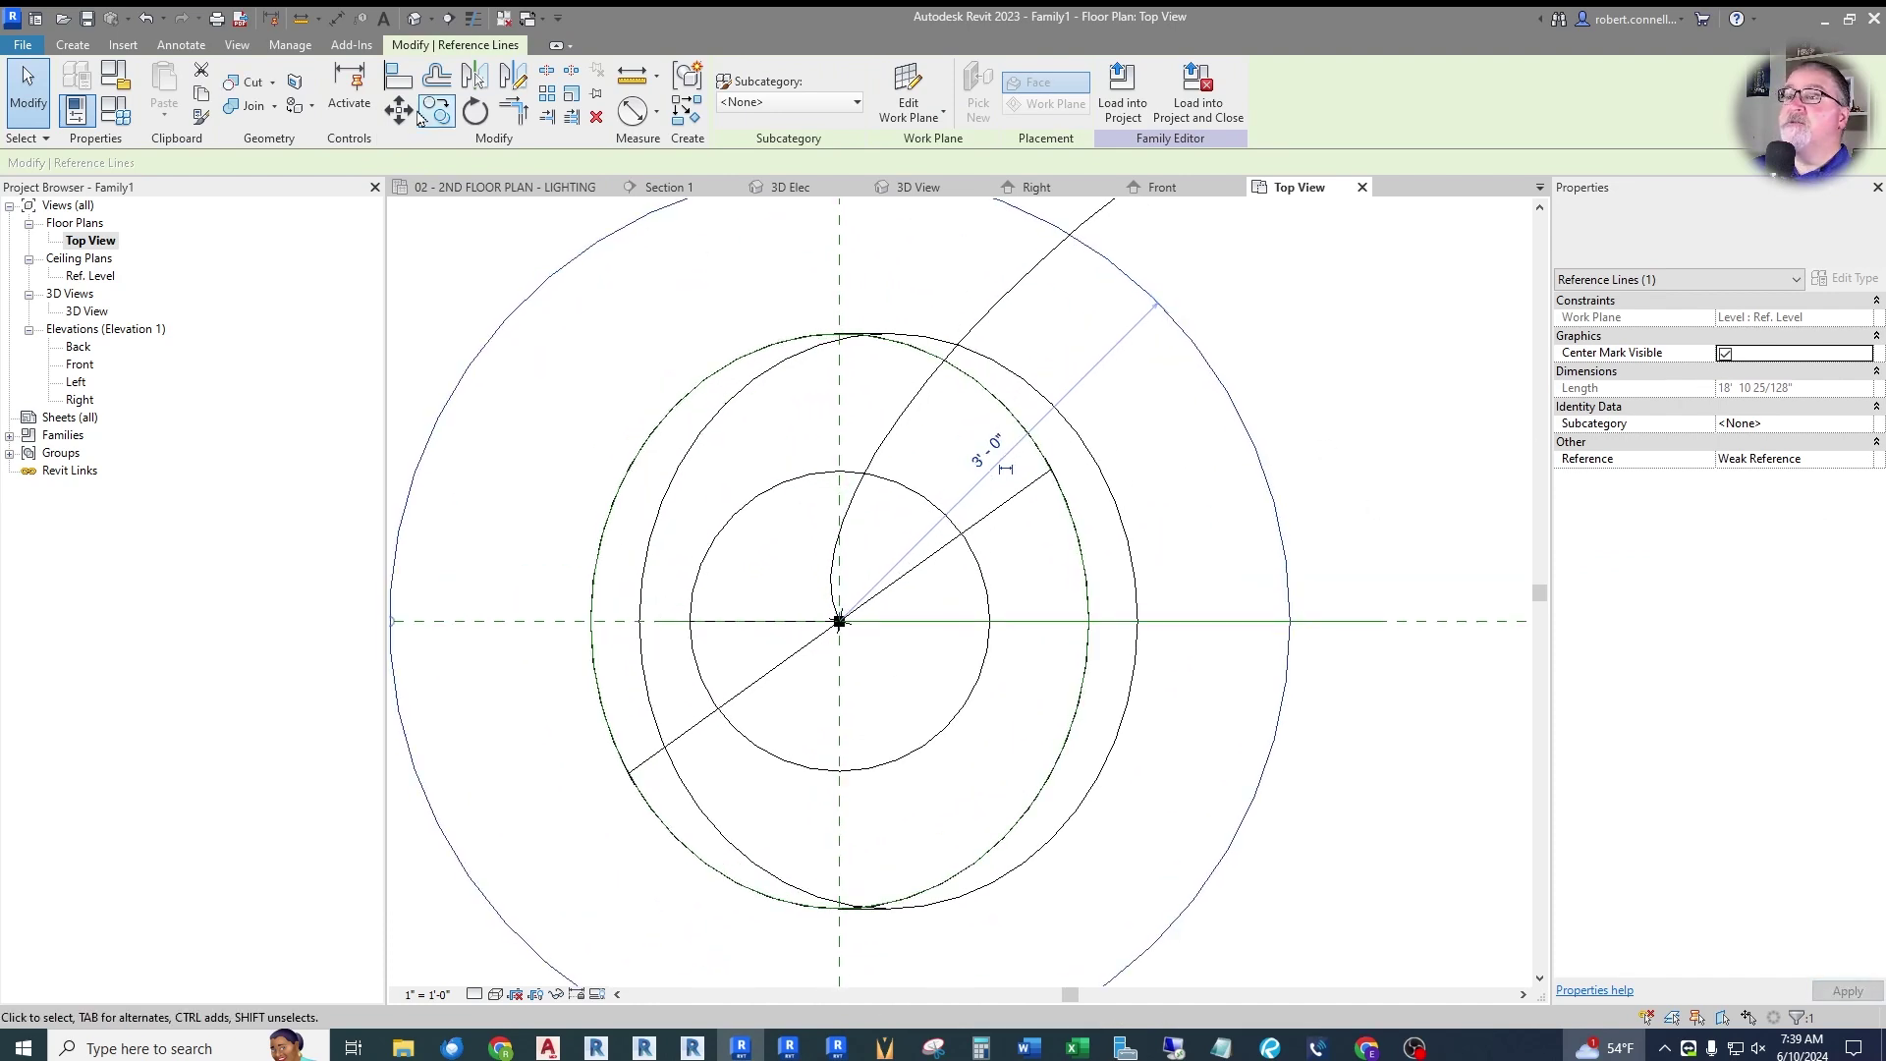
Align the circular reference line's center mark to both center reference planes and lock the alignments.
key("a")
key("l")
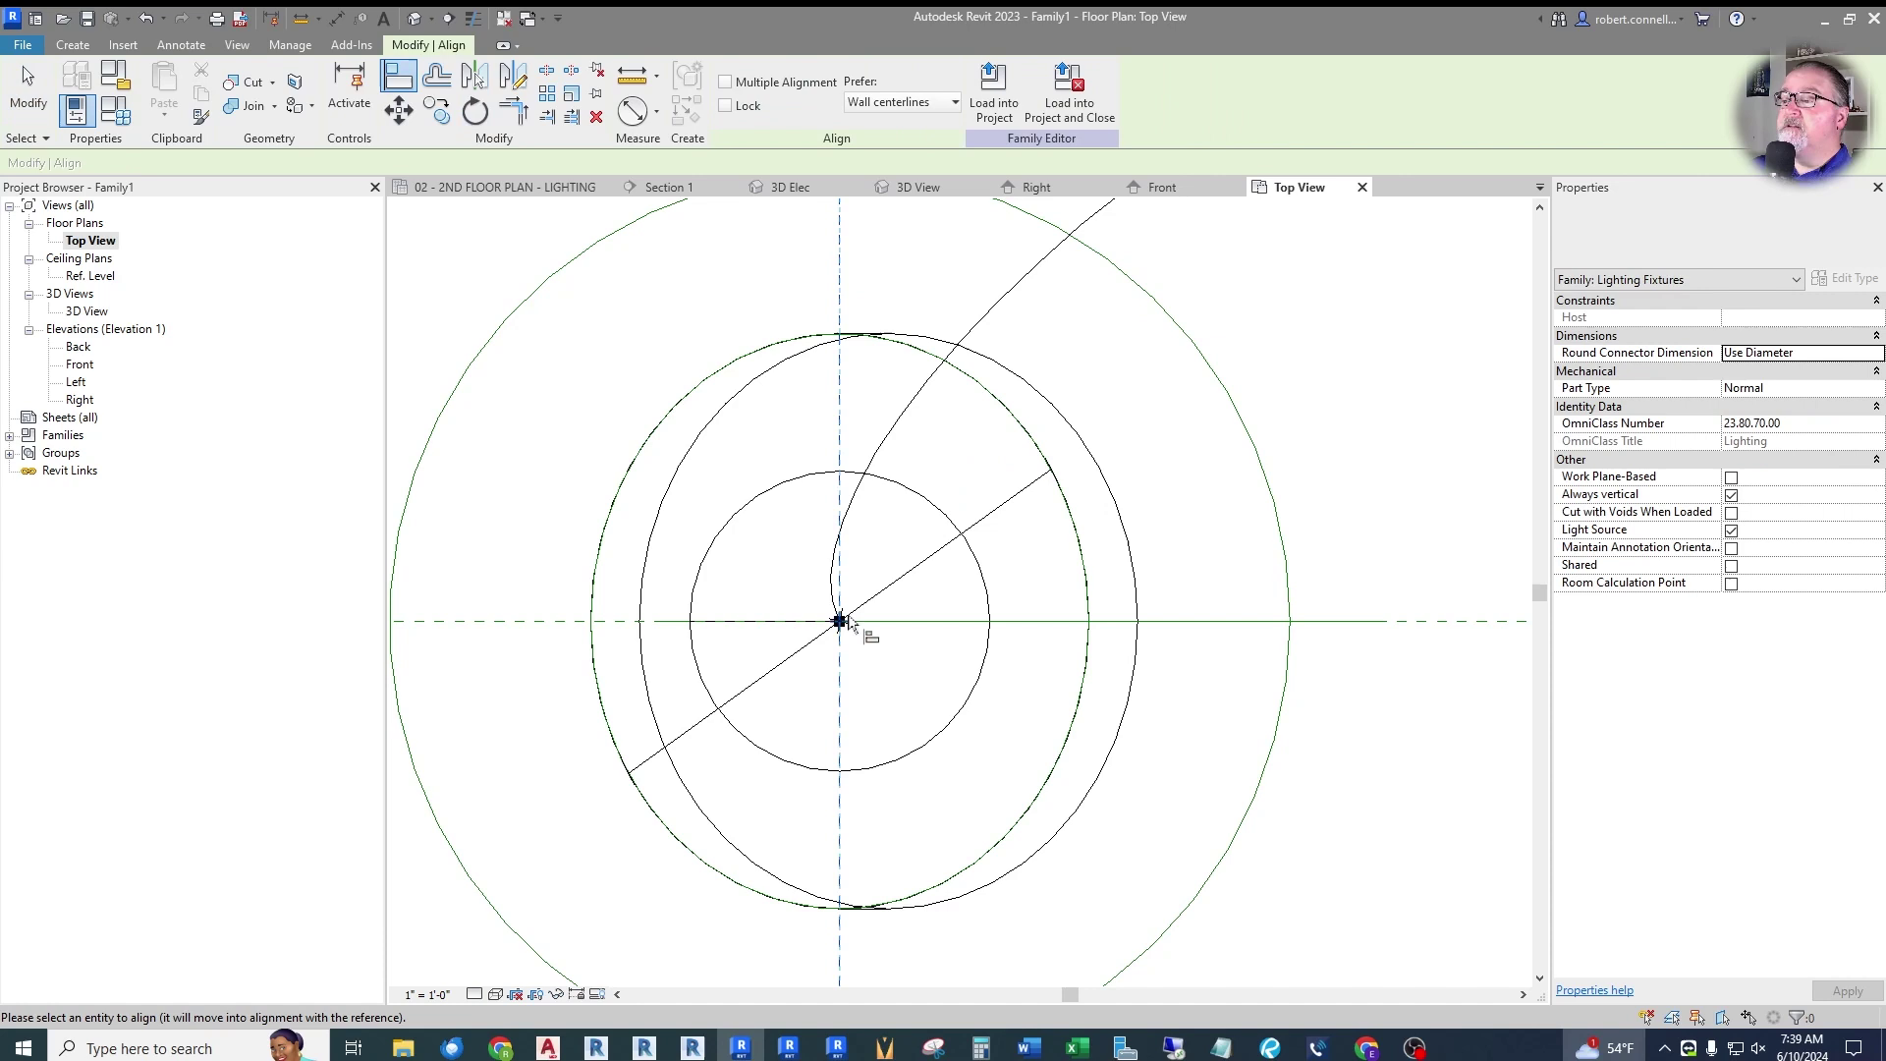
left_click(842, 622)
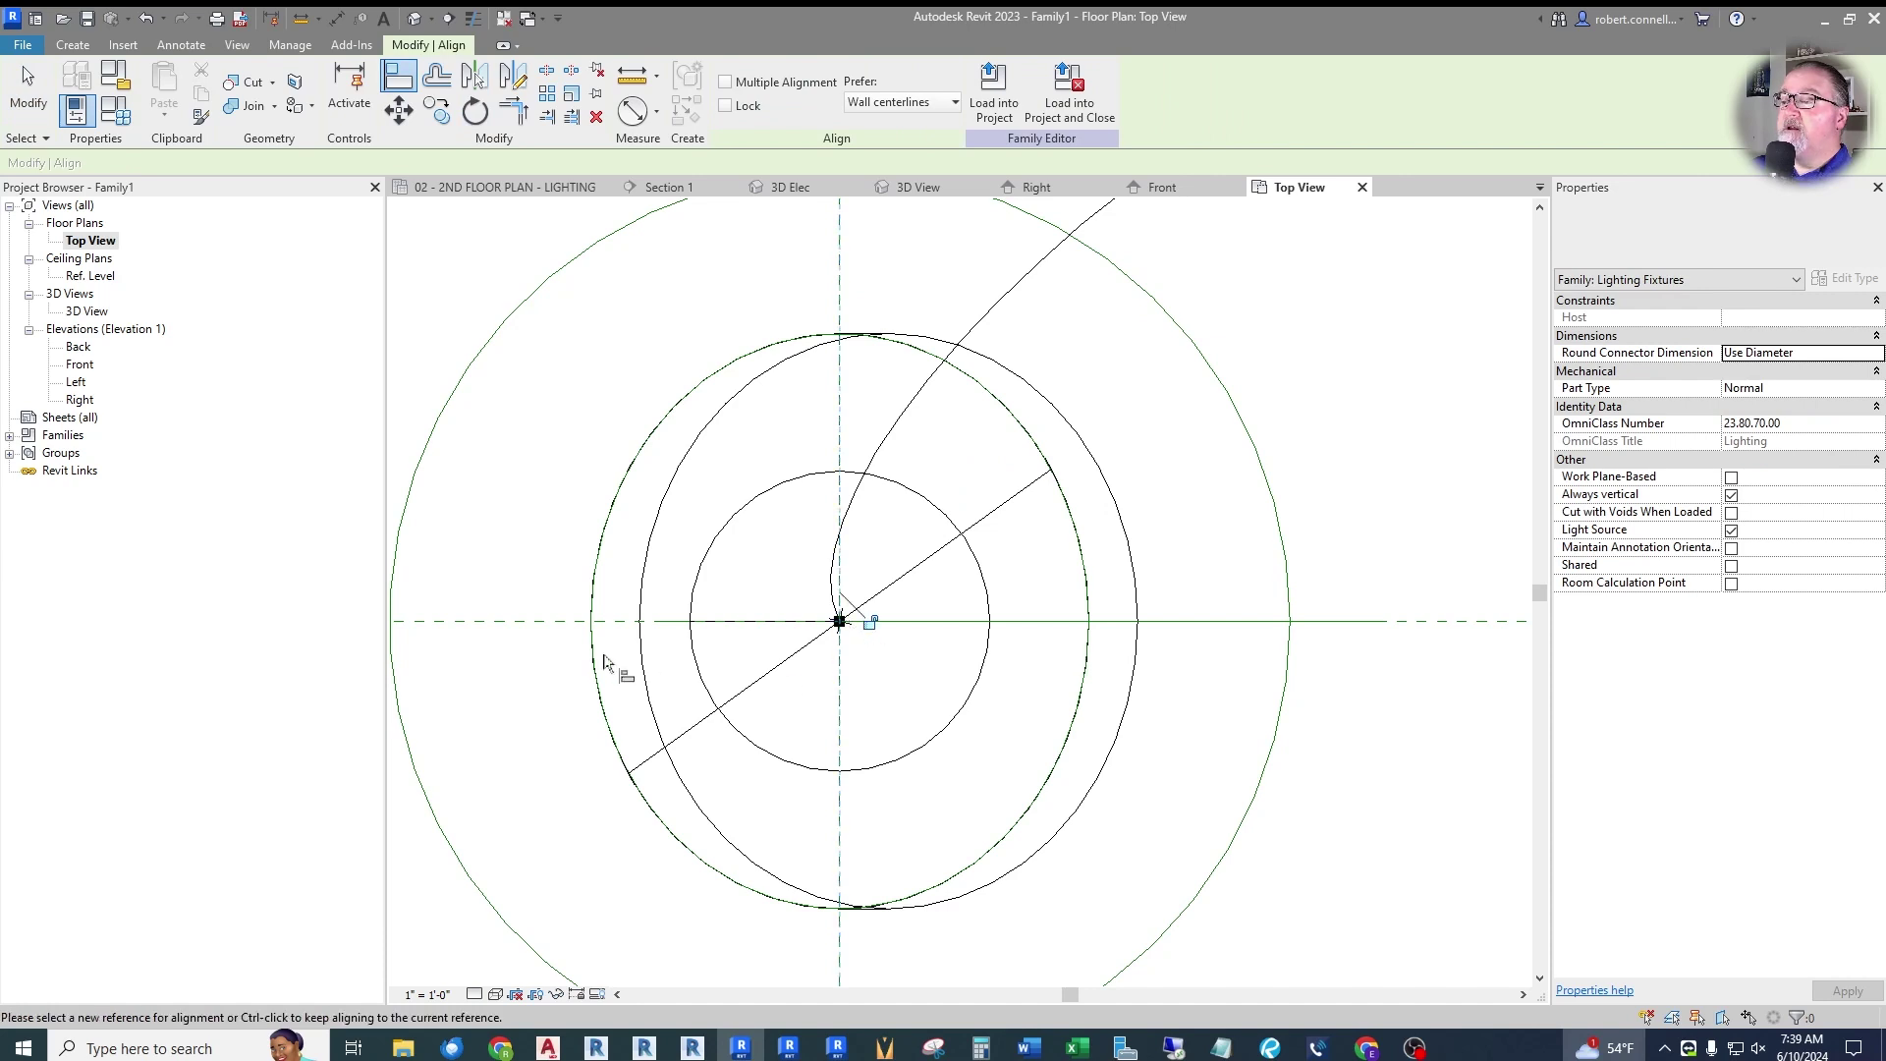
left_click(530, 623)
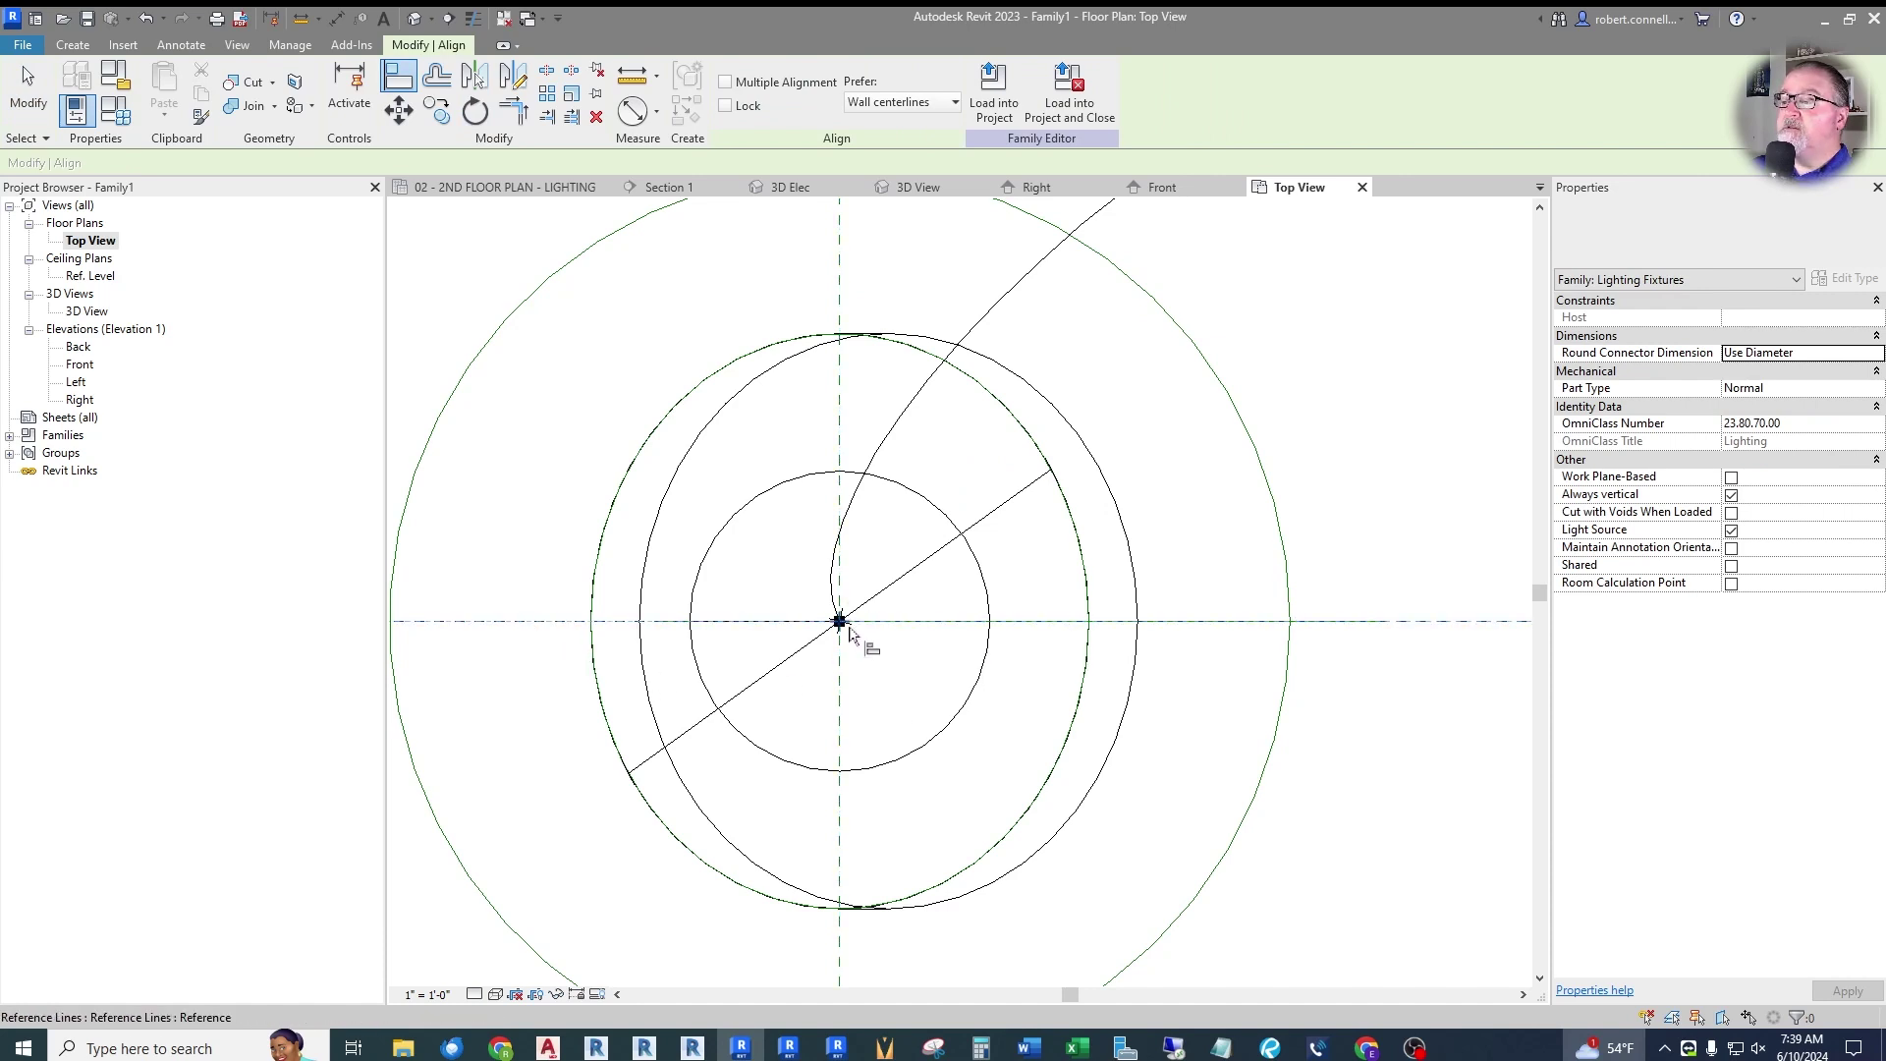
scroll(889, 658, "down", 2)
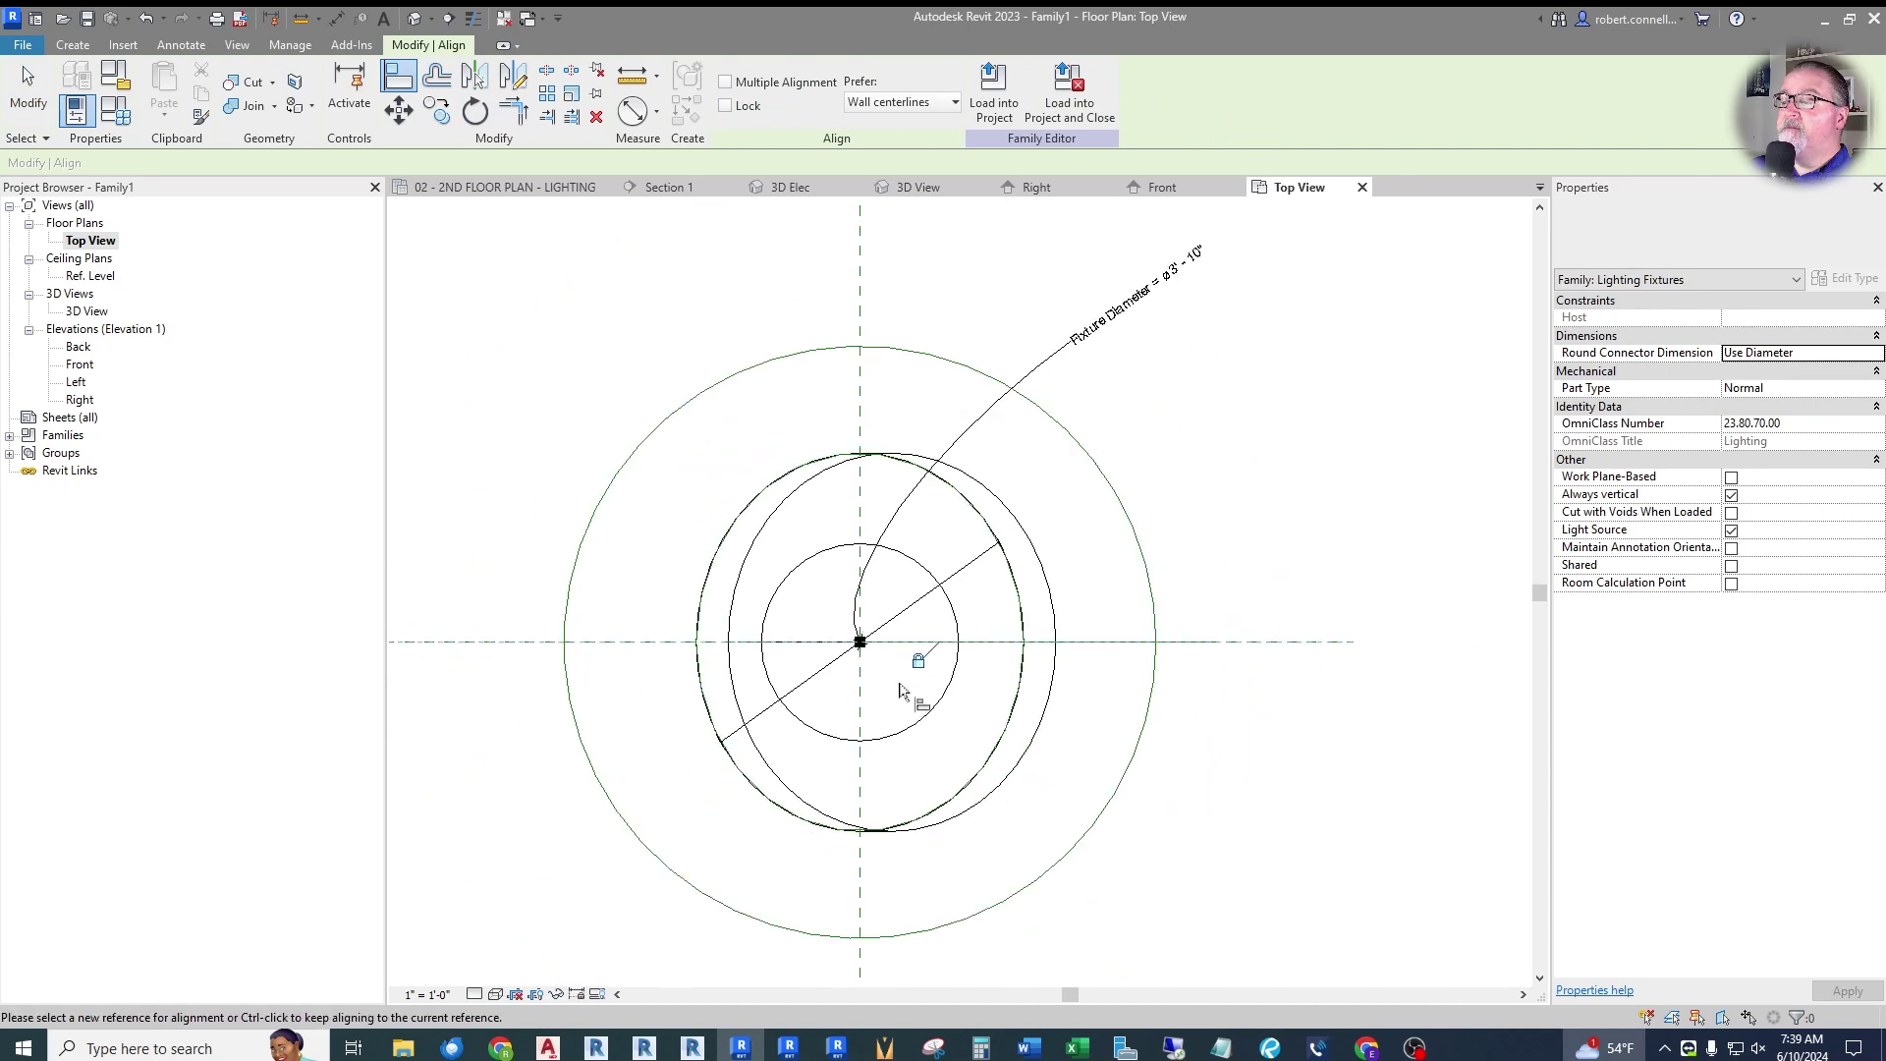
left_click(911, 667)
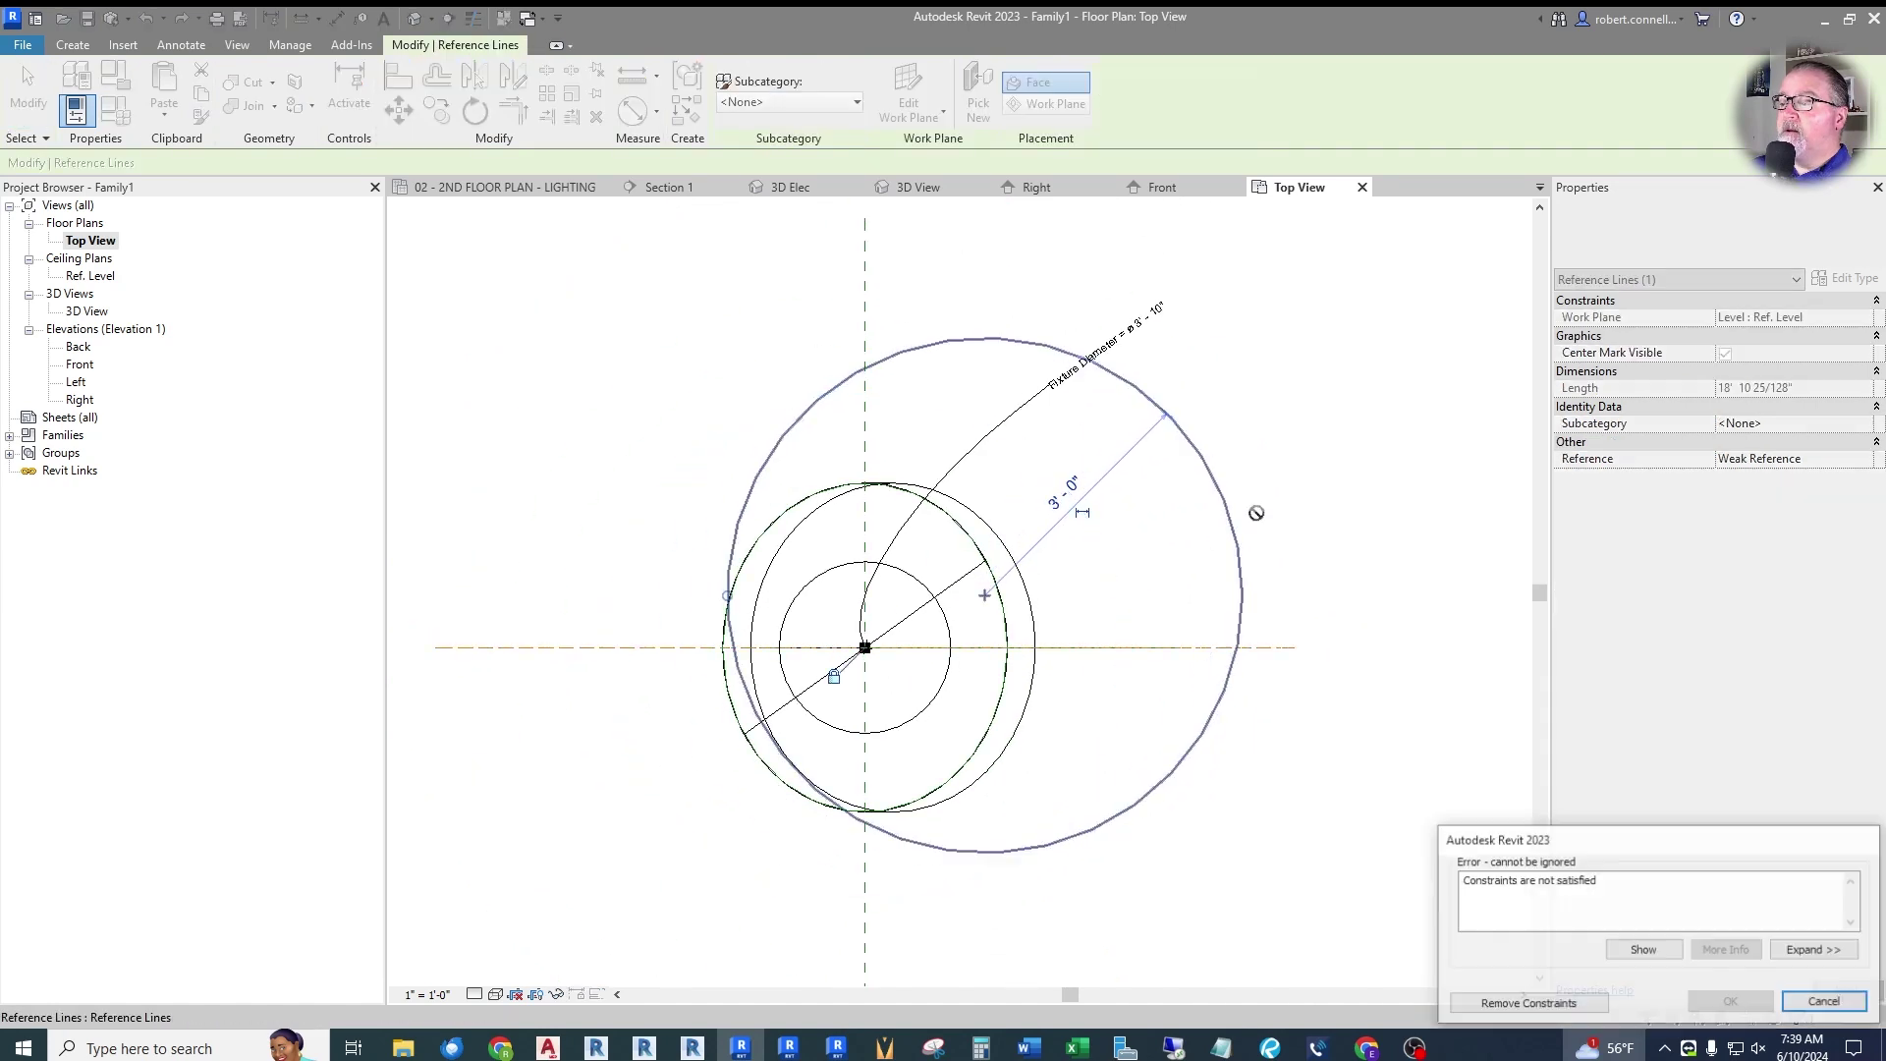
Try to move the circular reference line off its locked center, cancel the move, and inspect the circle.
left_click(1823, 1004)
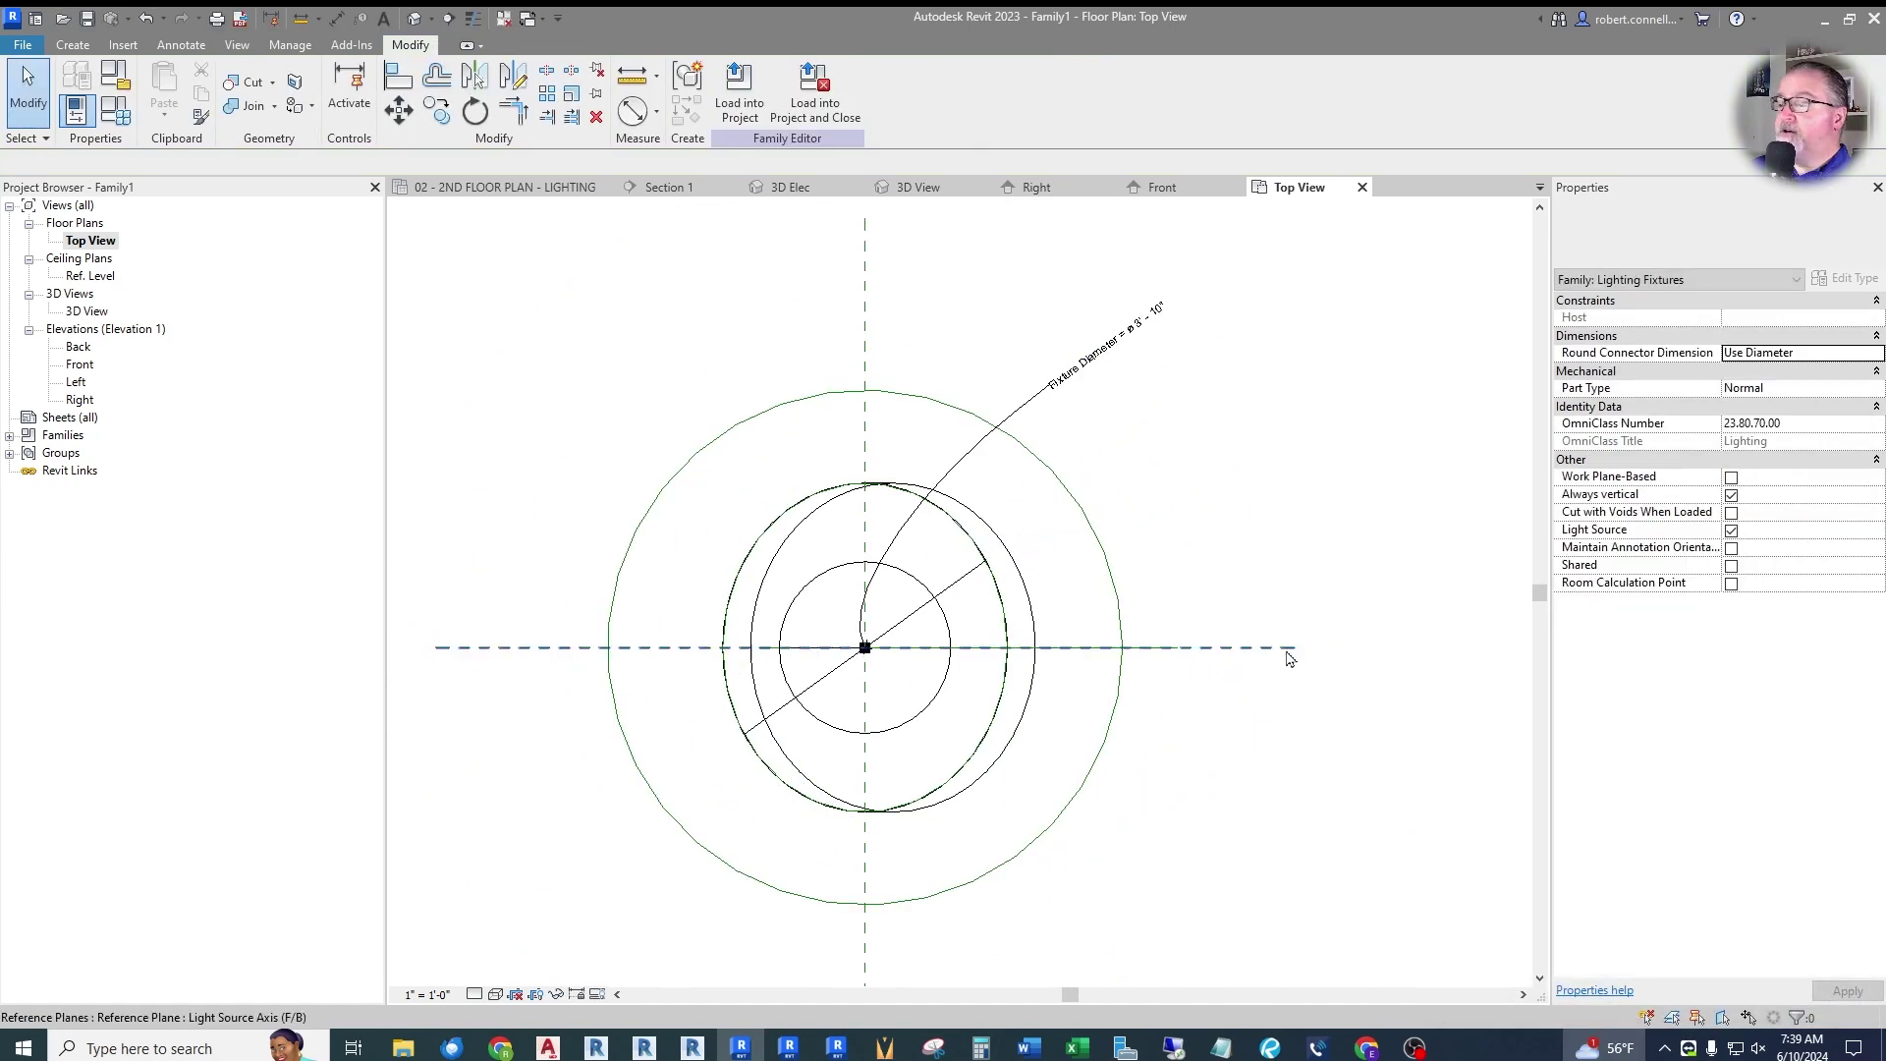
left_click(1052, 485)
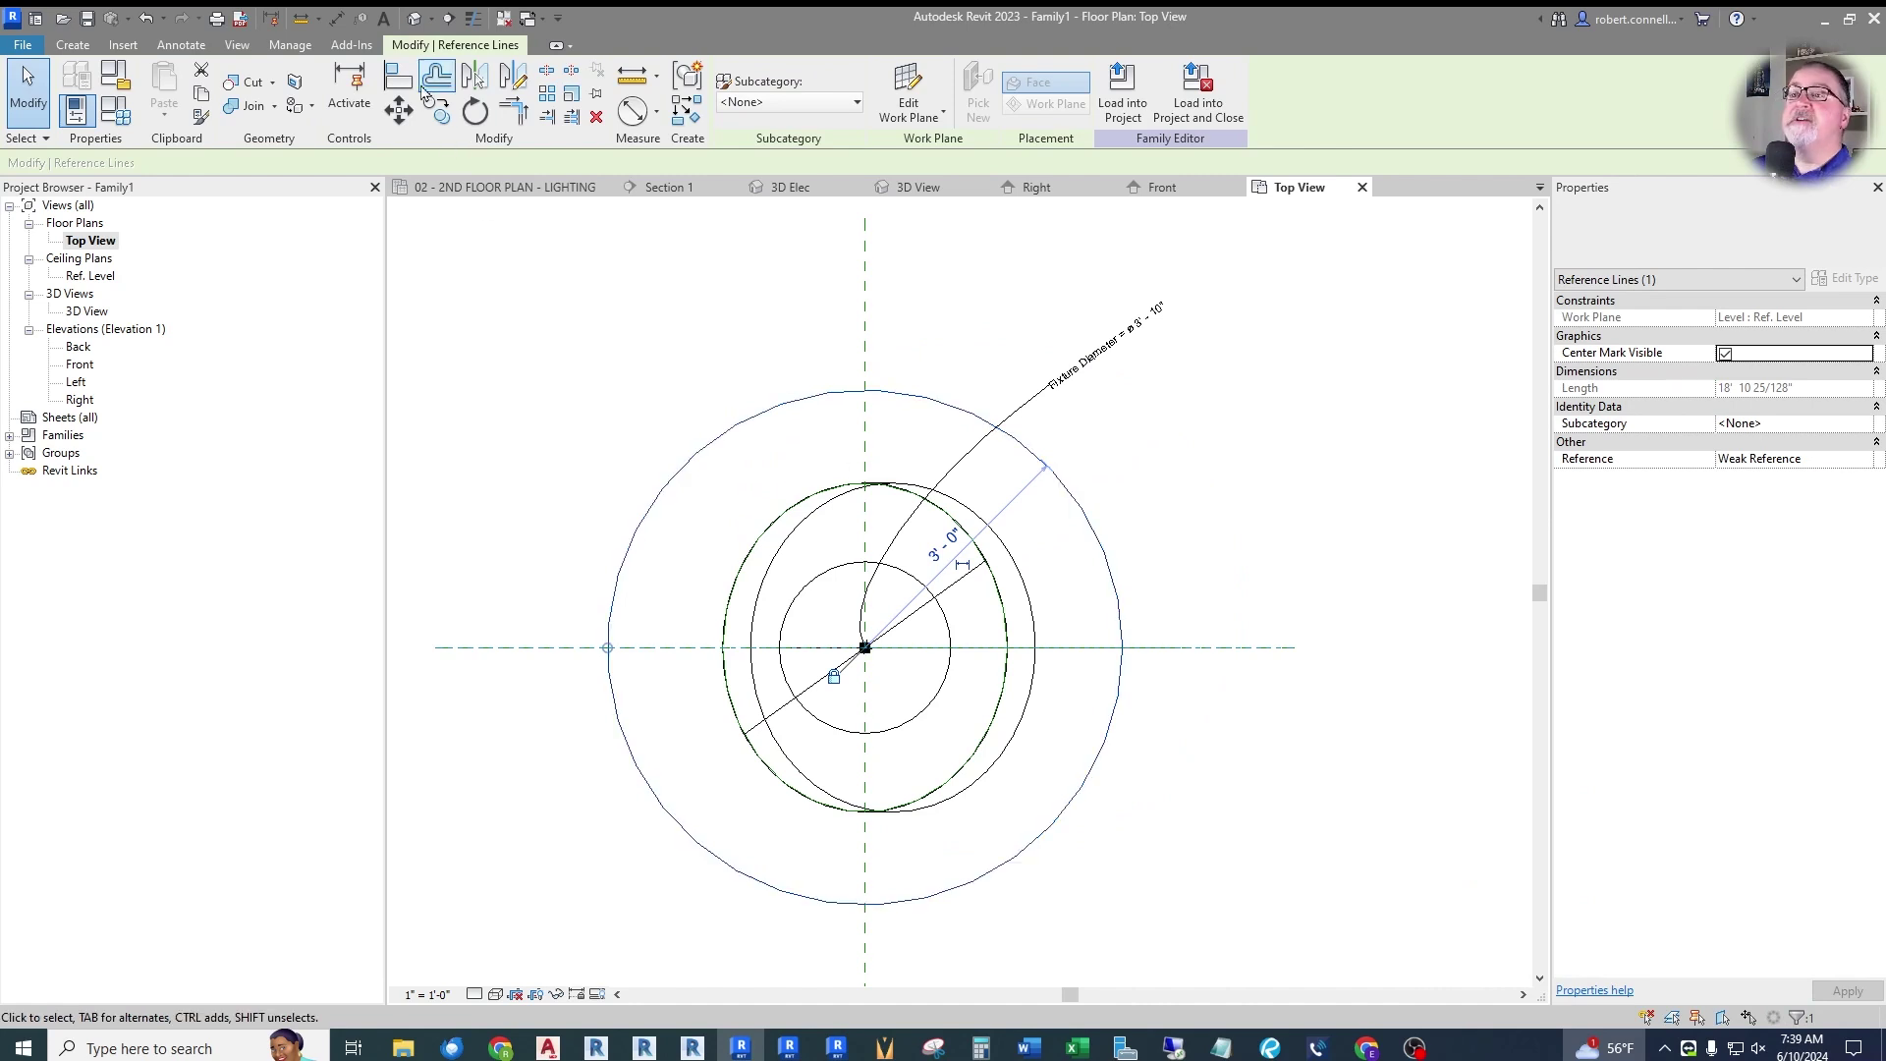
key("Escape")
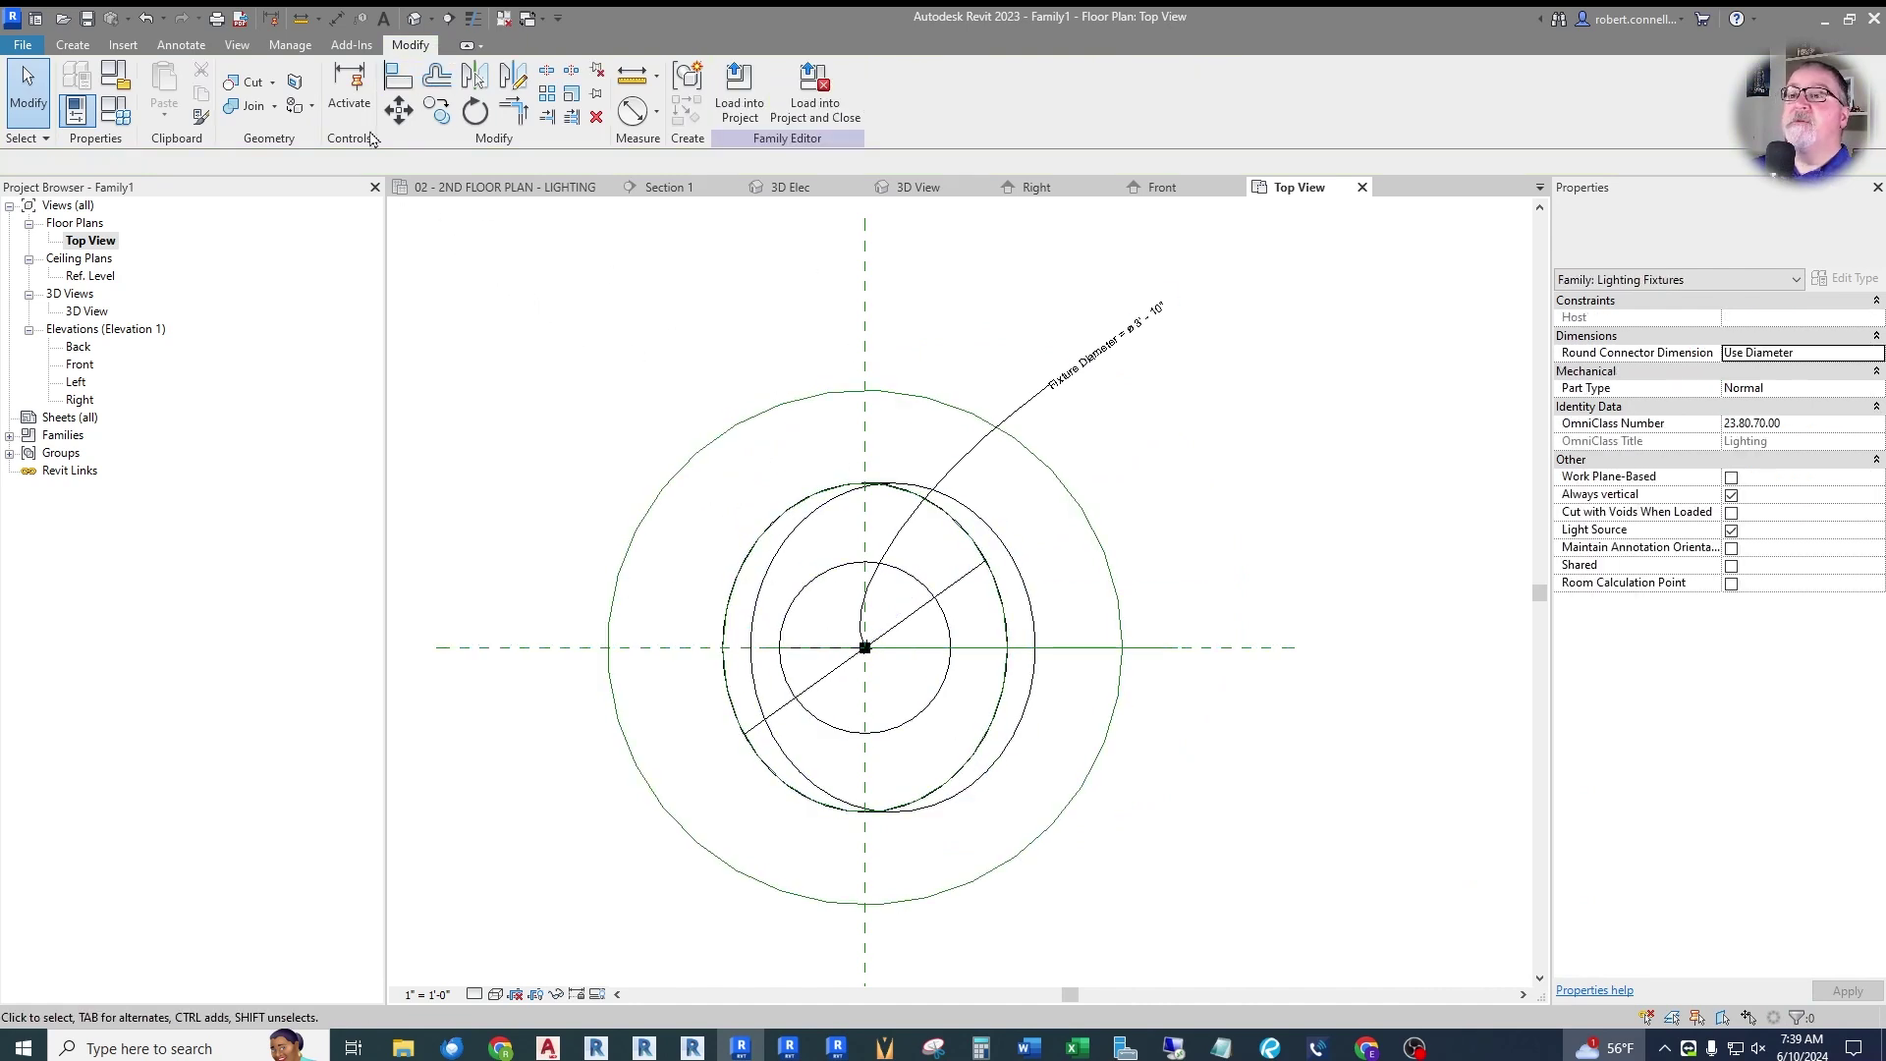
Add a diameter dimension to the circular reference line.
left_click(337, 17)
left_click(872, 86)
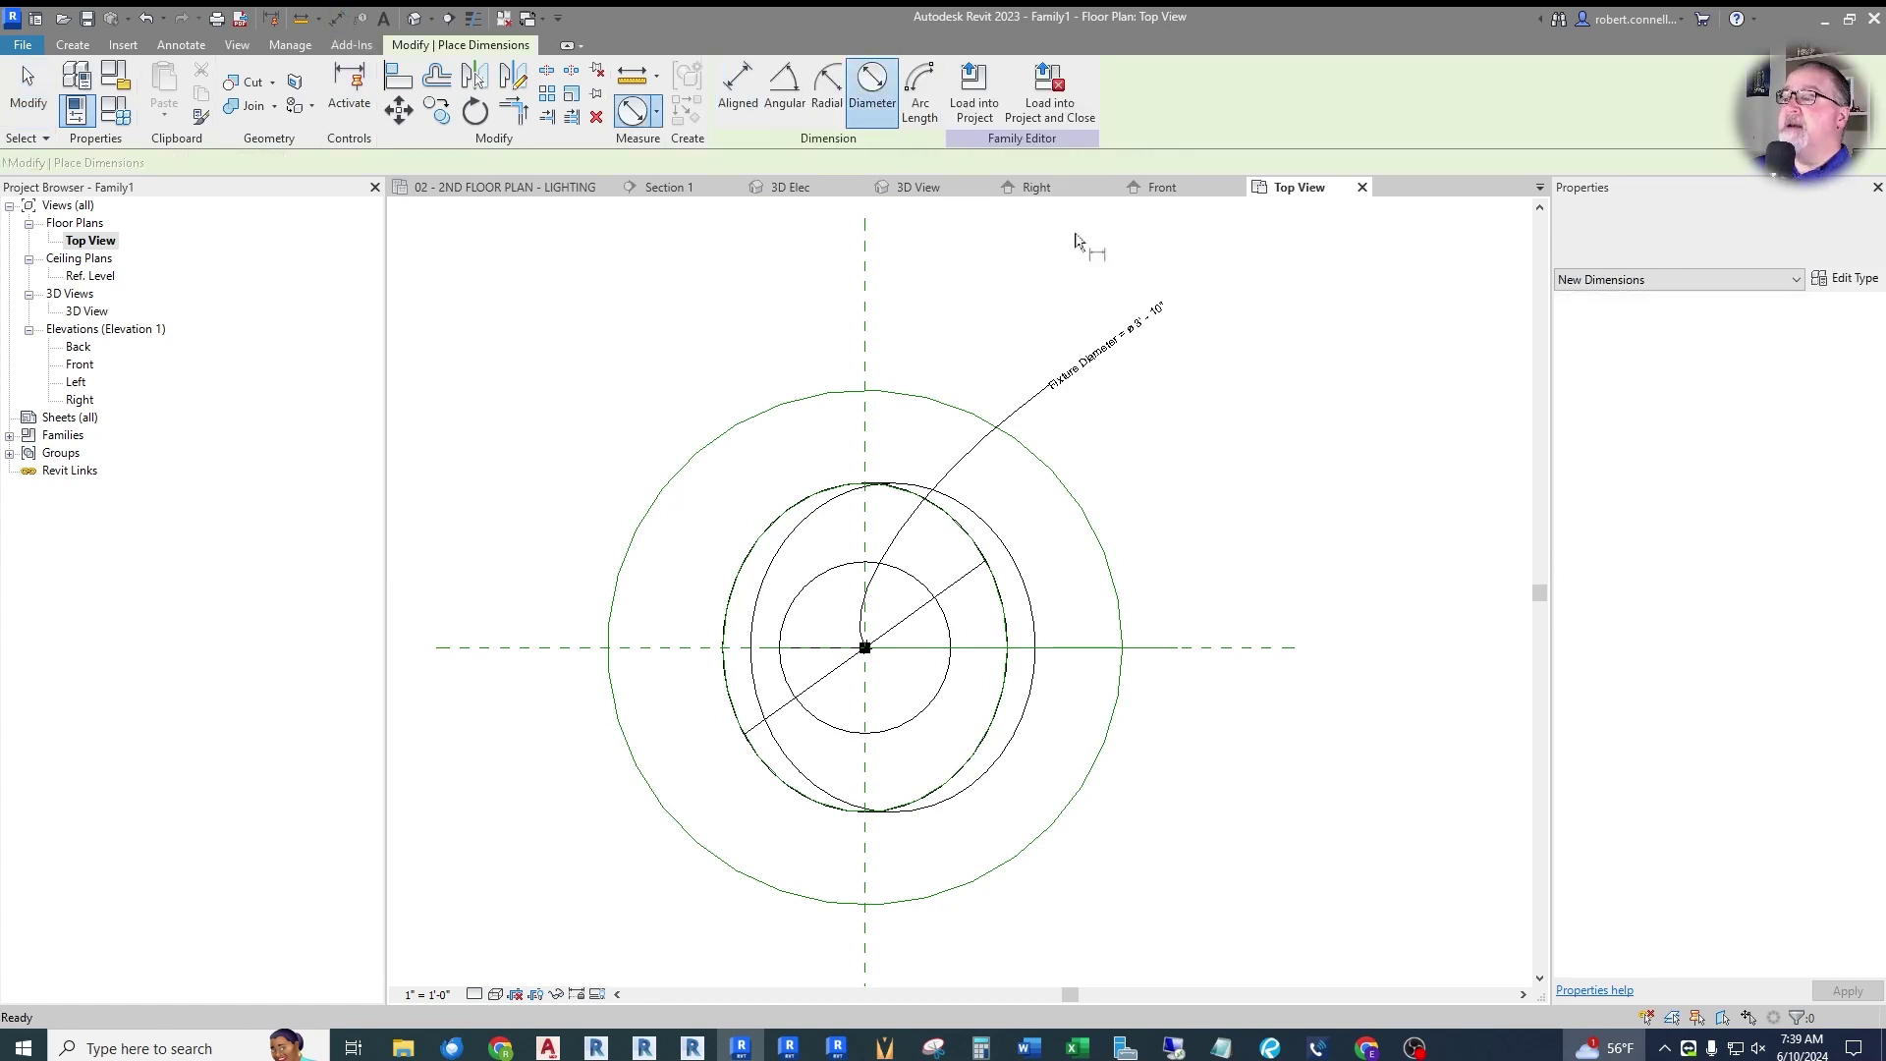
left_click(1058, 478)
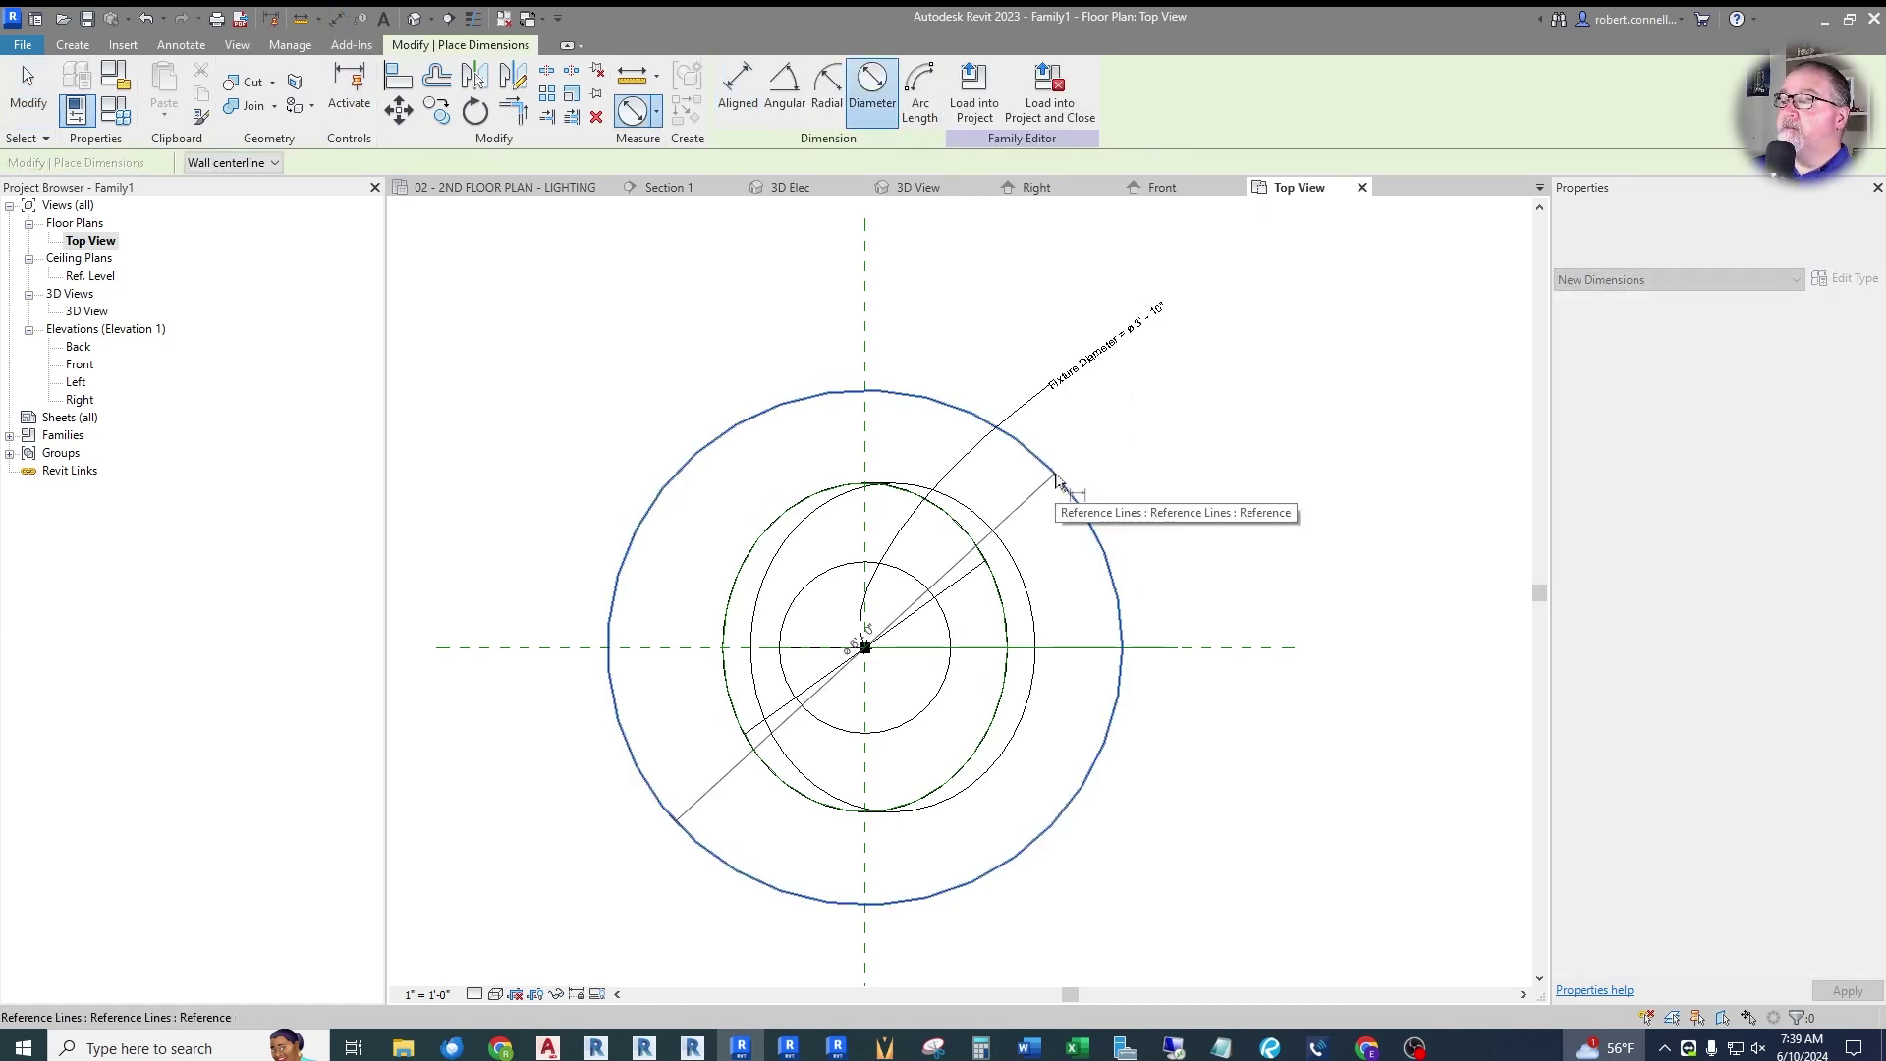
left_click(1316, 442)
key("Escape")
key("Escape")
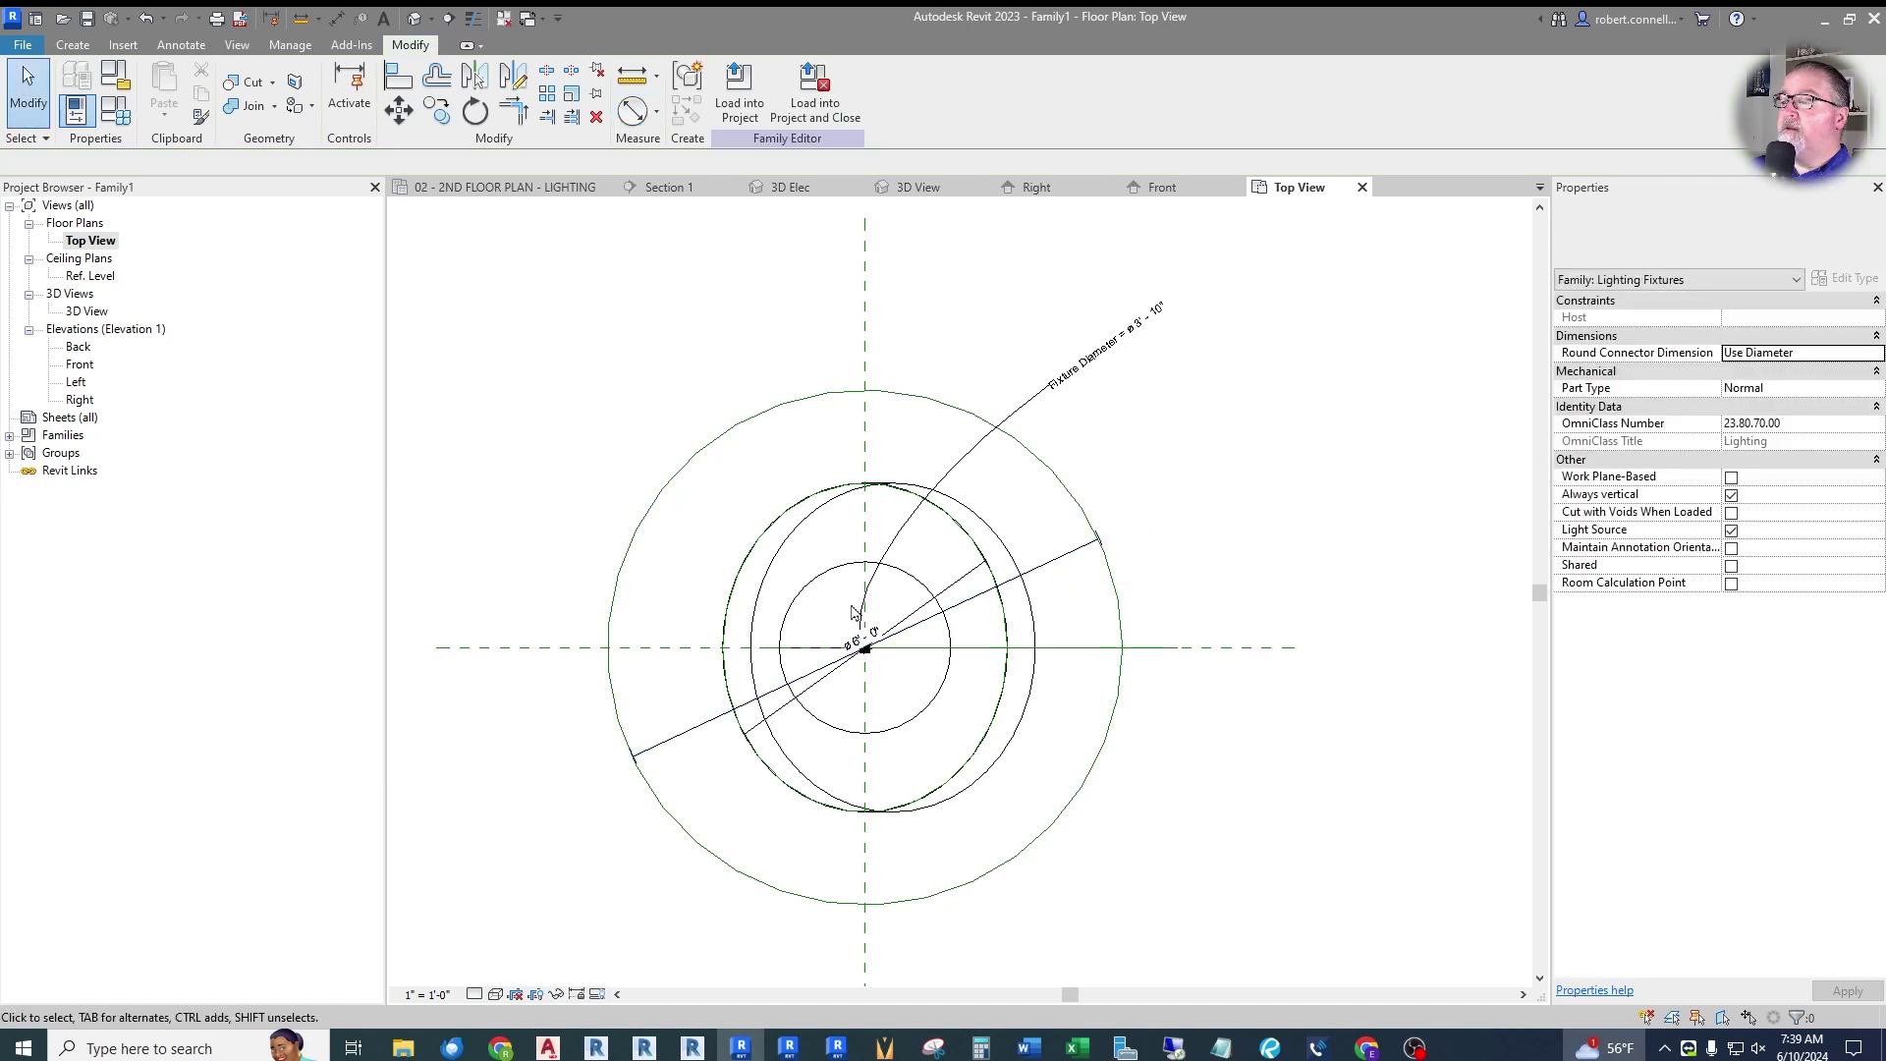
Label the circular reference line's diameter dimension with the Fixture Diameter parameter.
left_click(1062, 565)
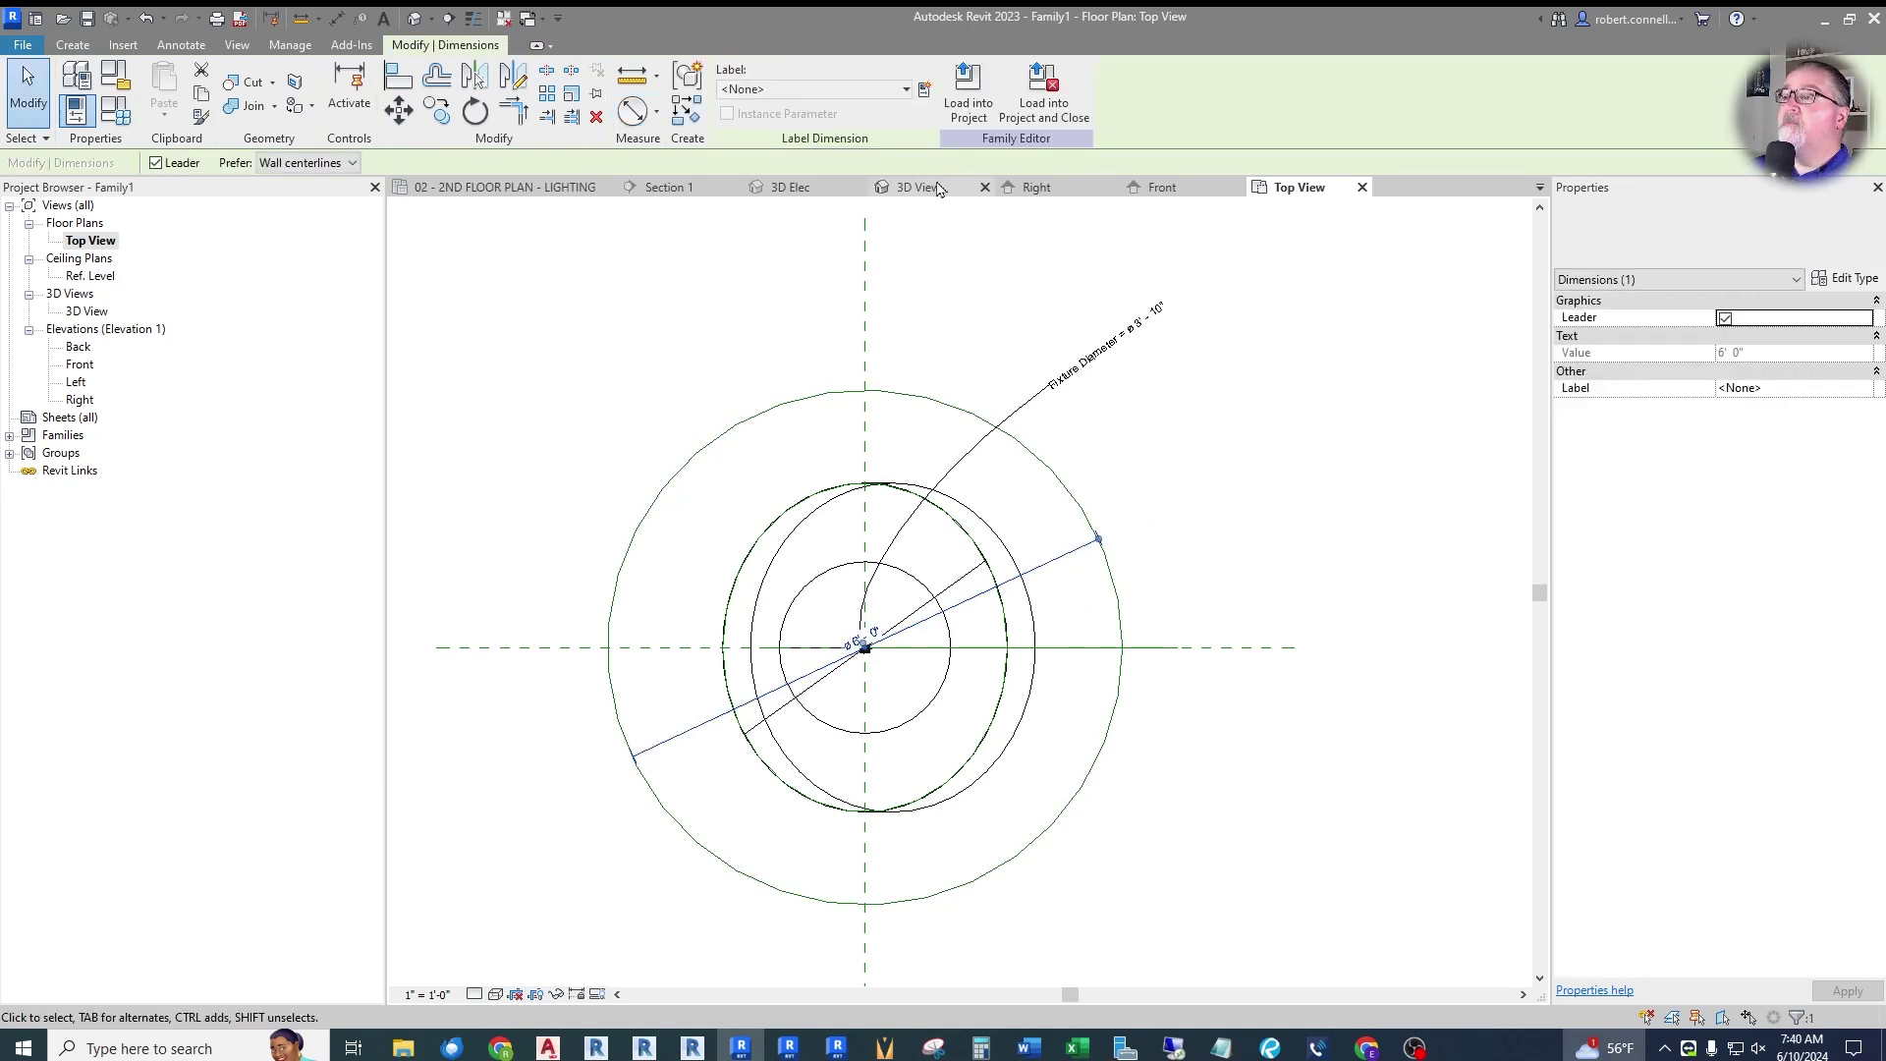
left_click(904, 90)
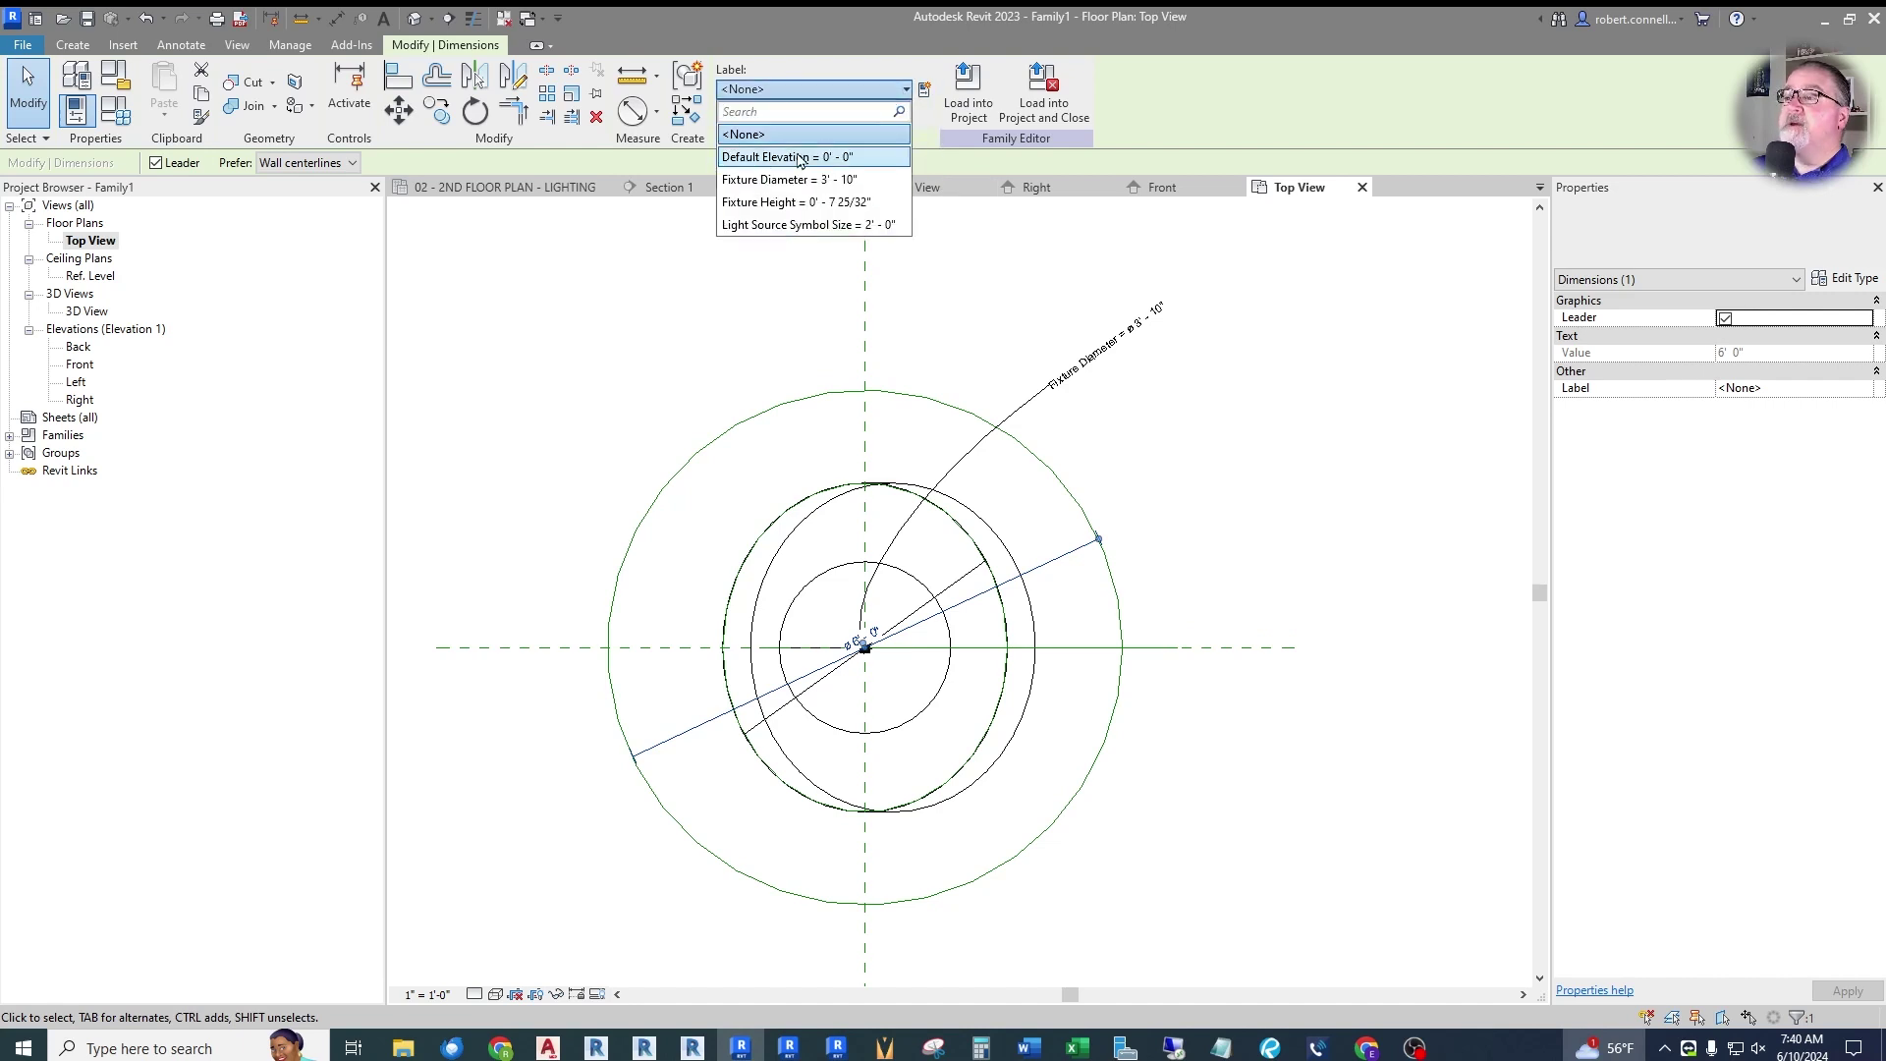
left_click(779, 179)
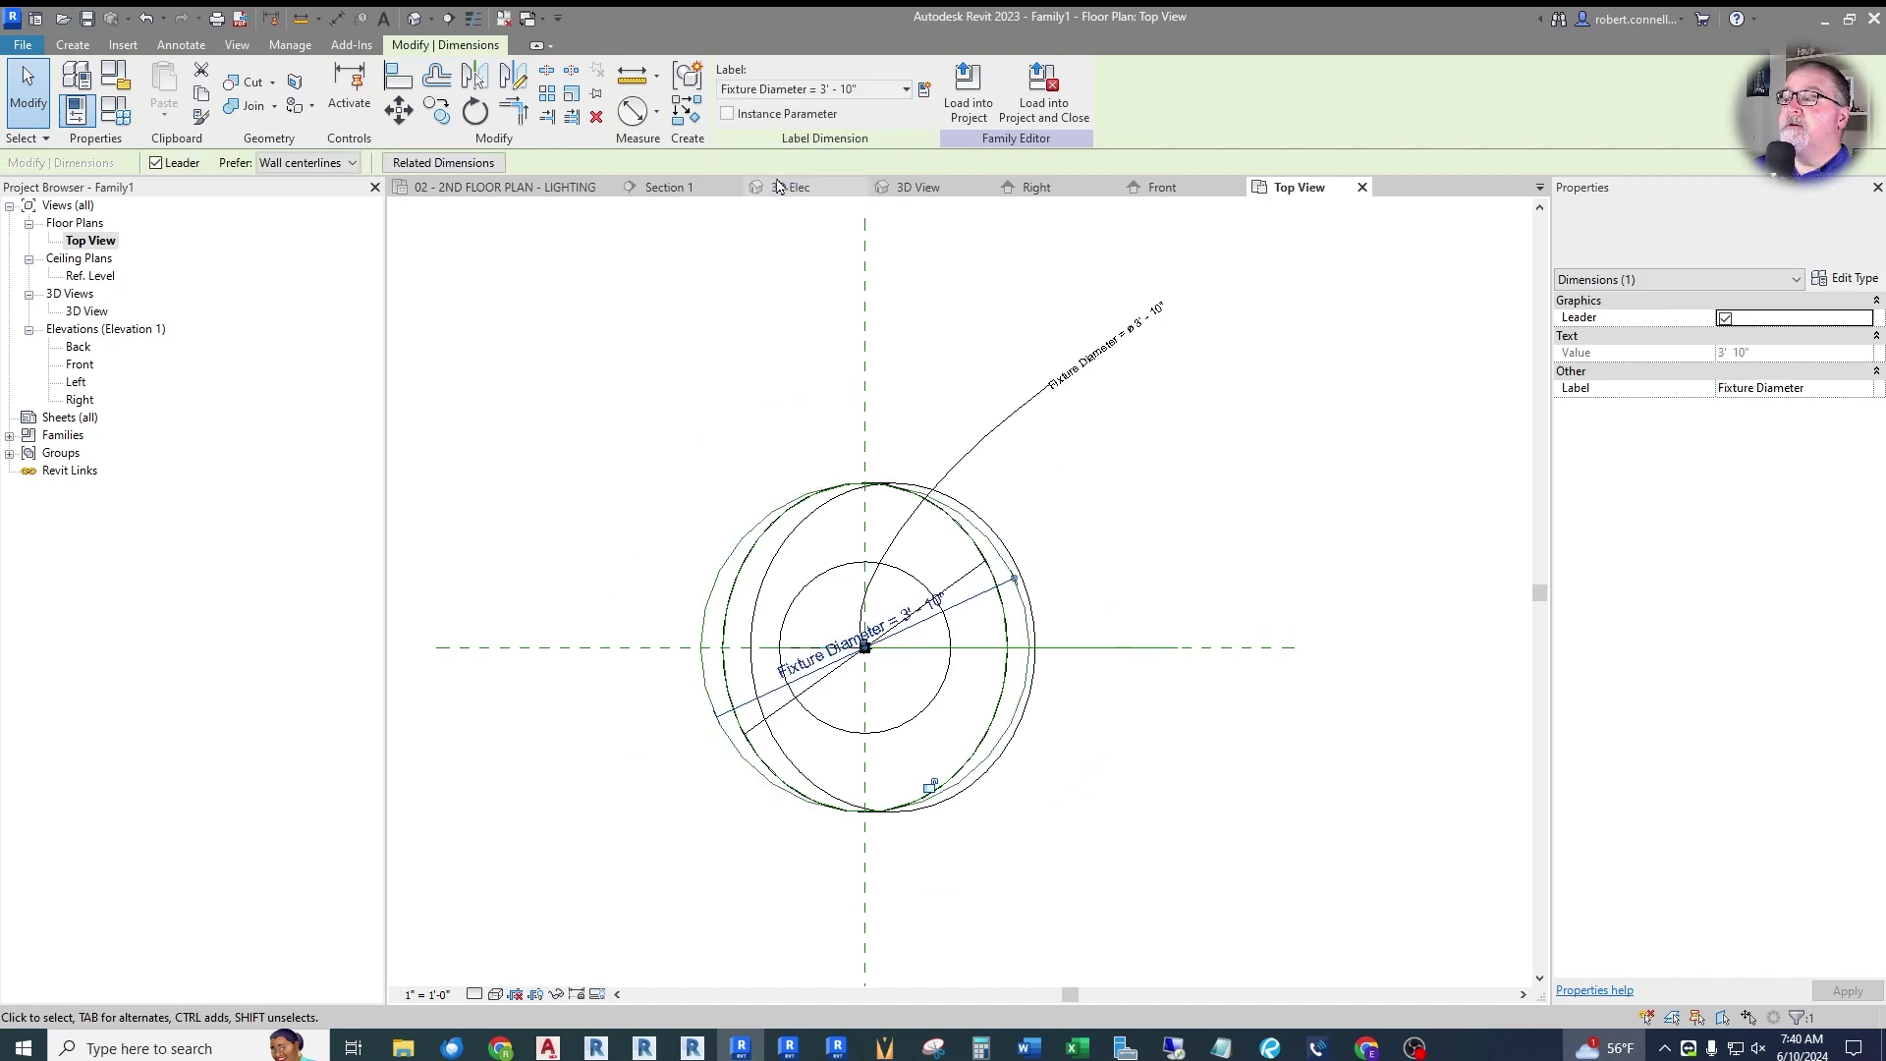
left_click(1162, 514)
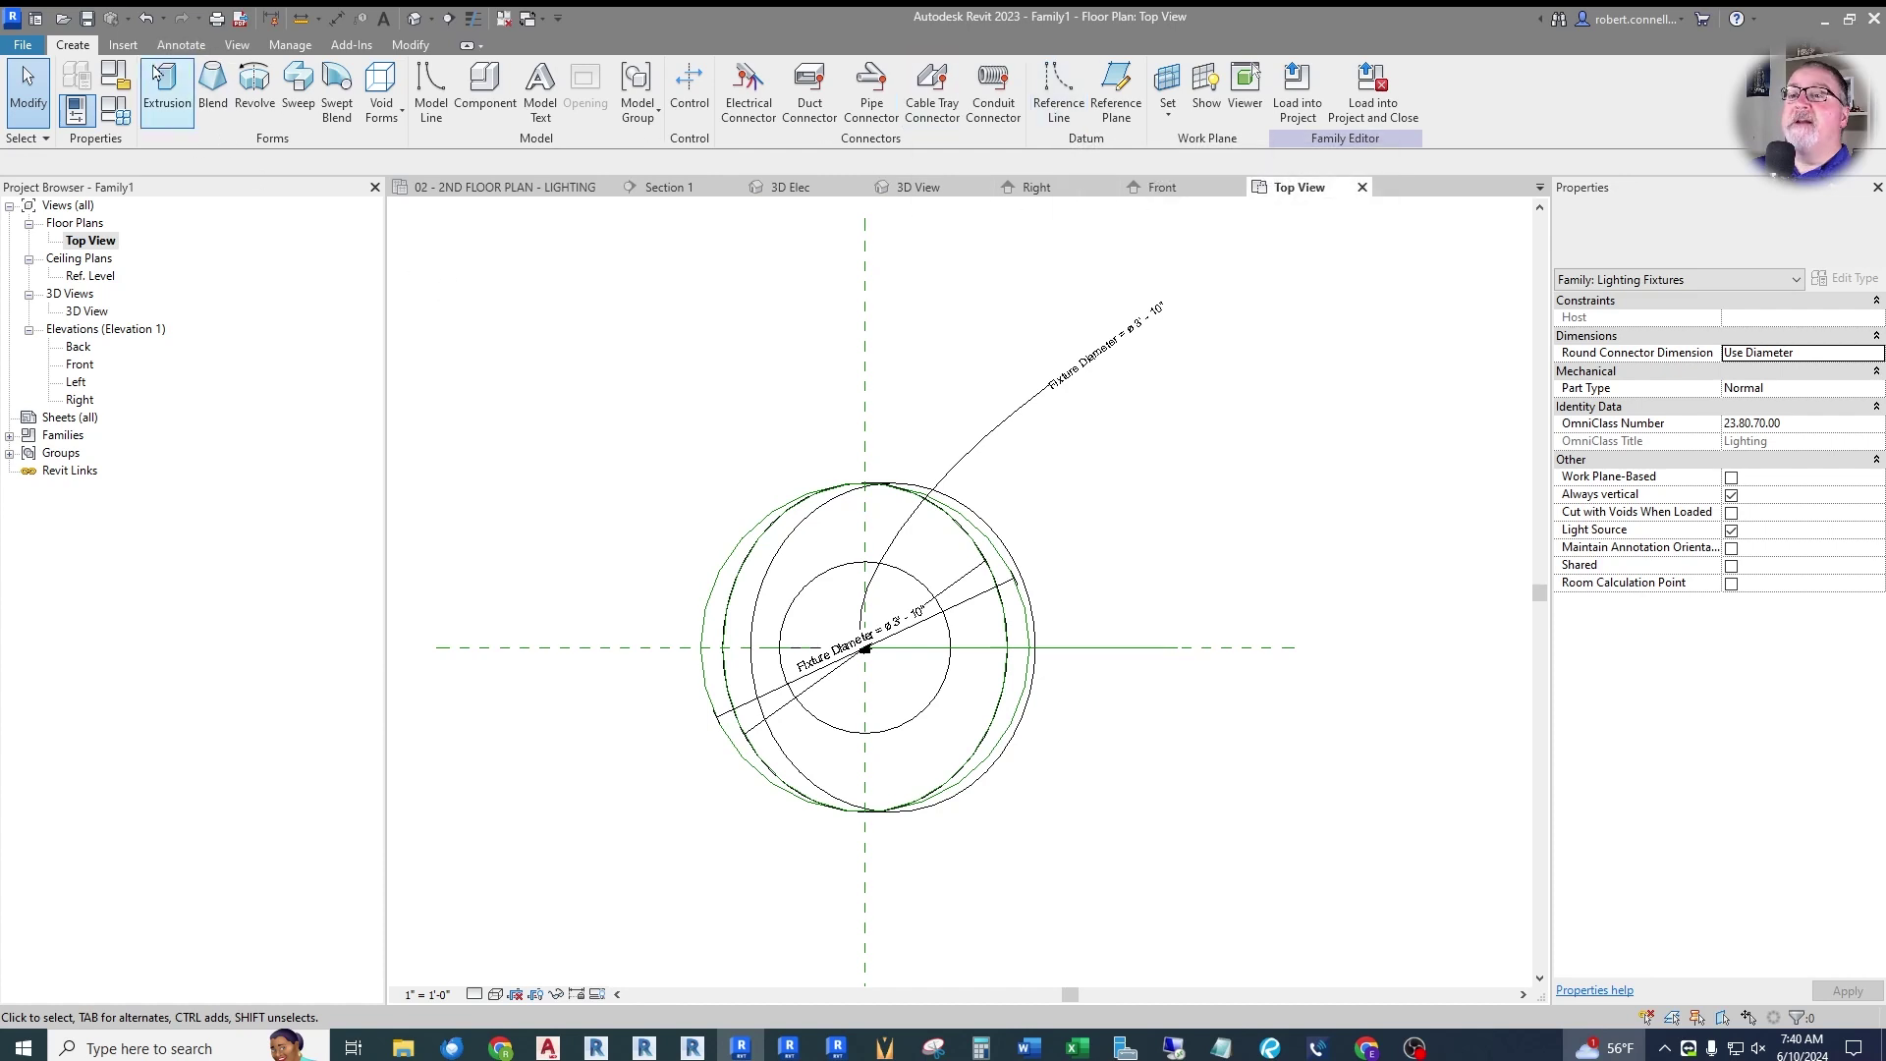
left_click(181, 45)
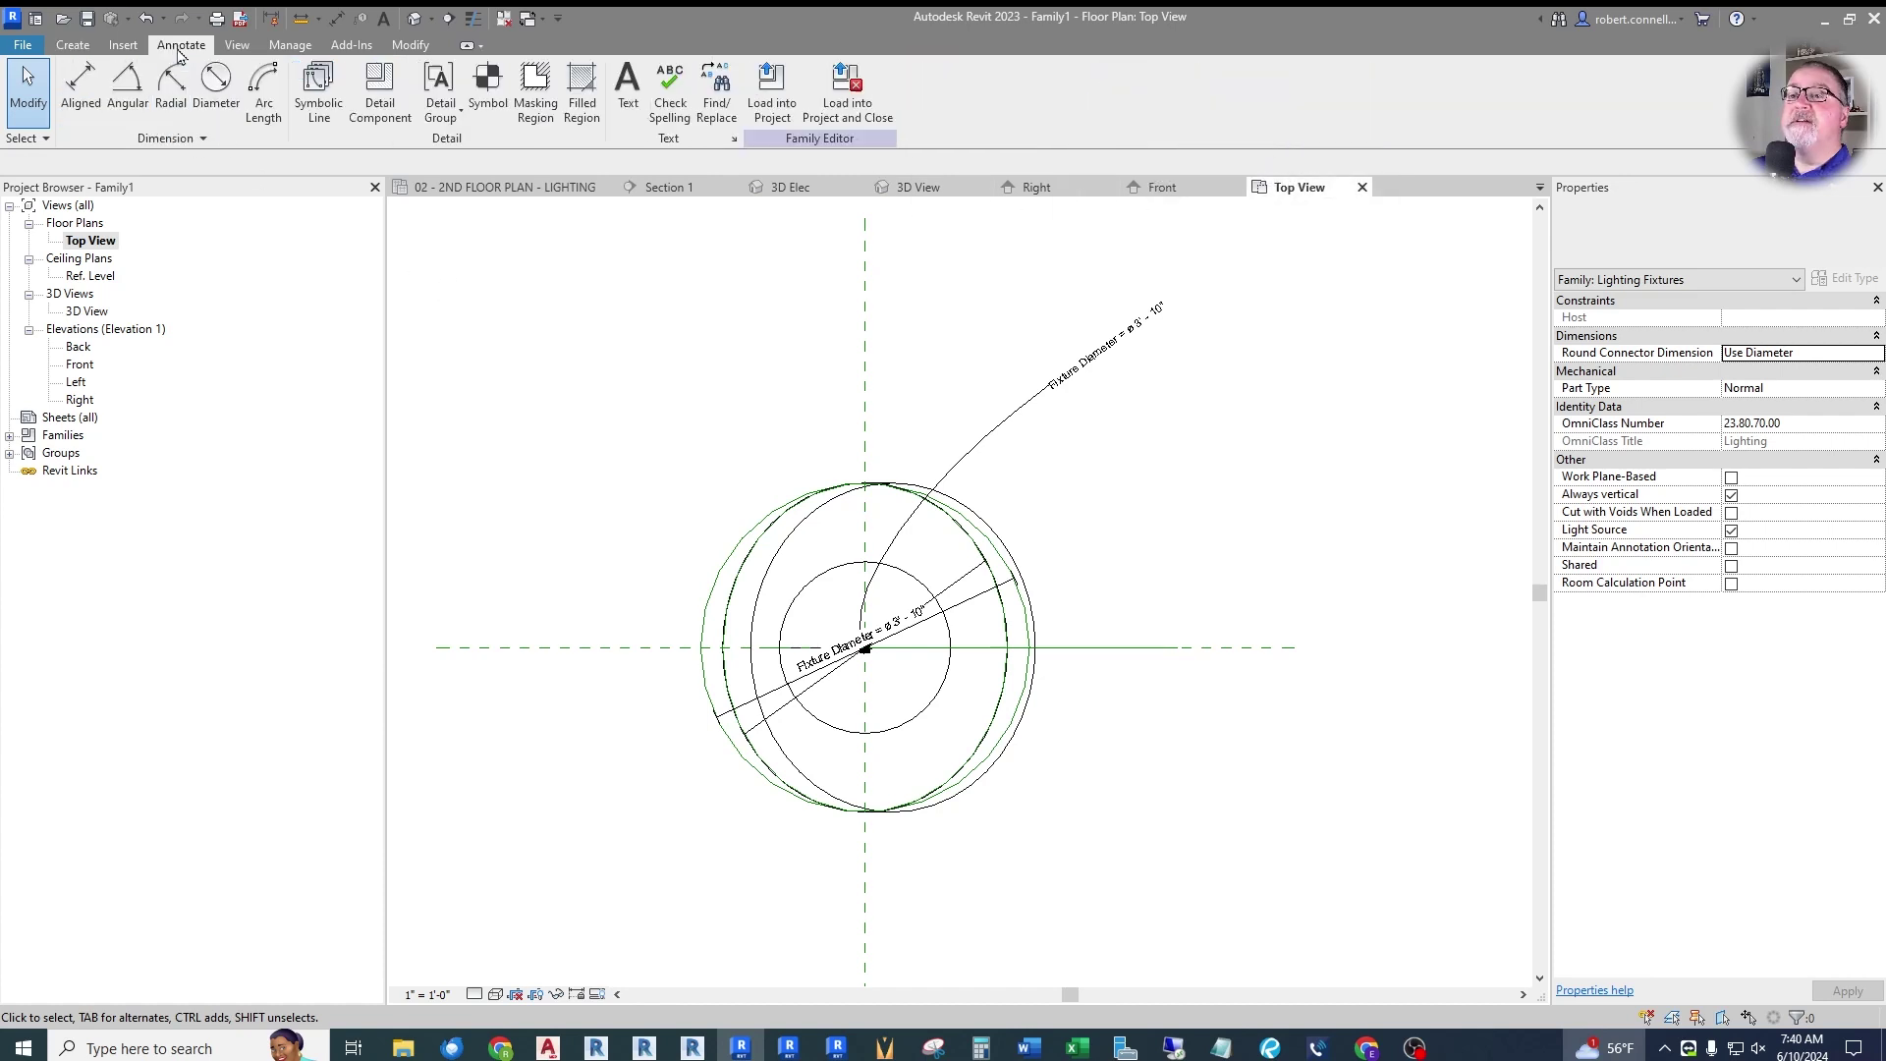
left_click(324, 101)
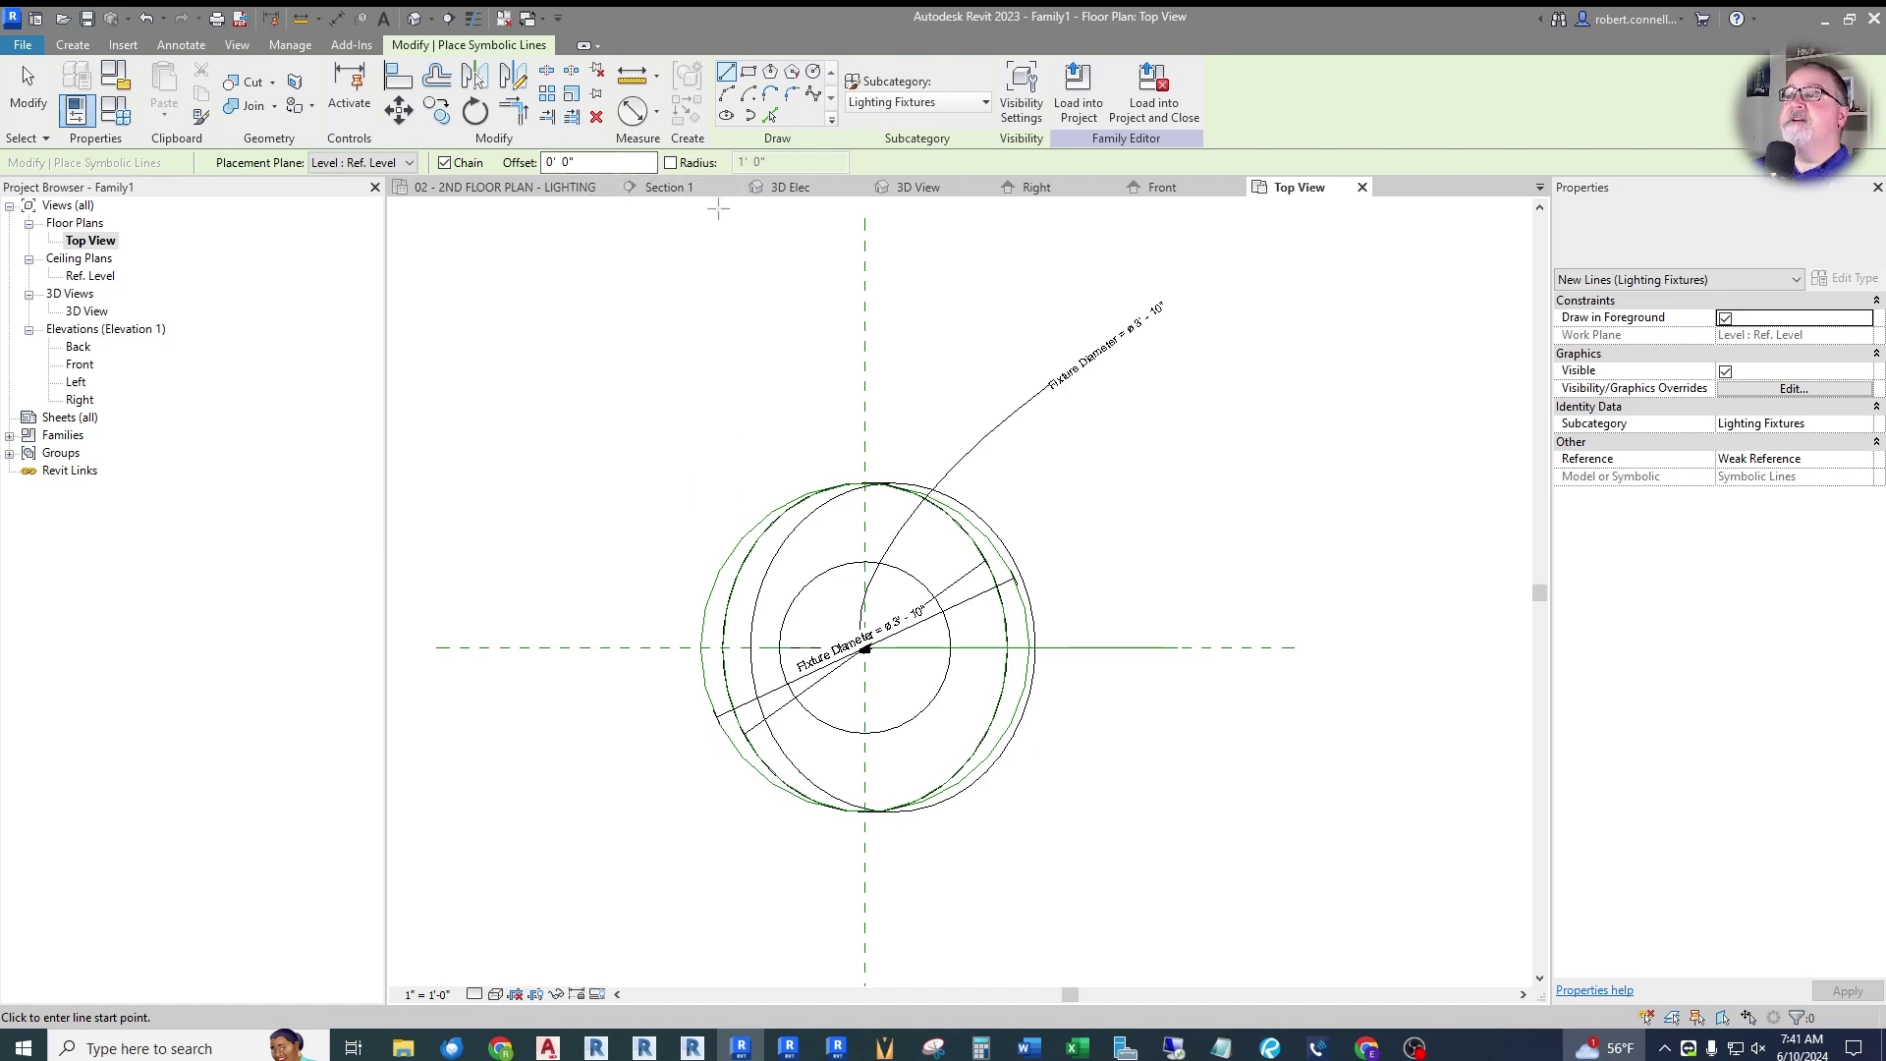
key("Escape")
key("Escape")
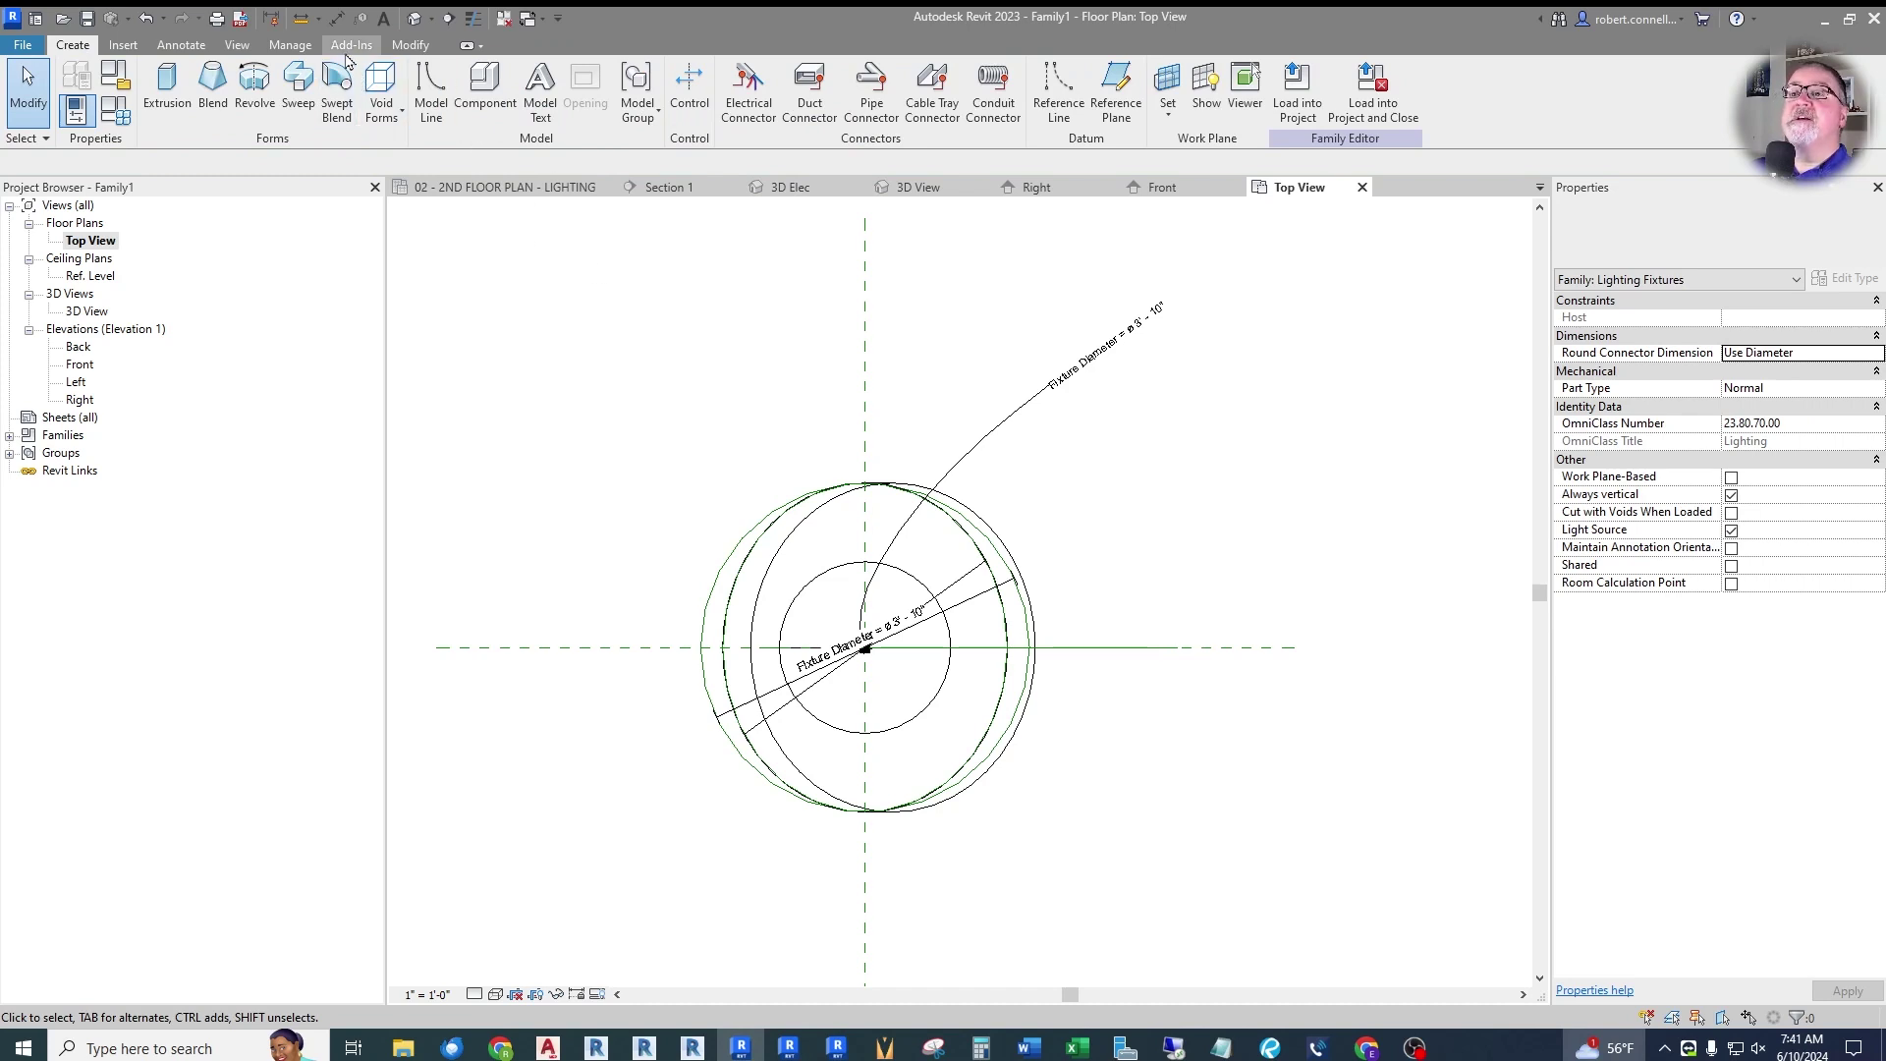
Create a subcategory named E-Annotation under Lighting Fixtures in the model object styles.
left_click(300, 49)
left_click(132, 89)
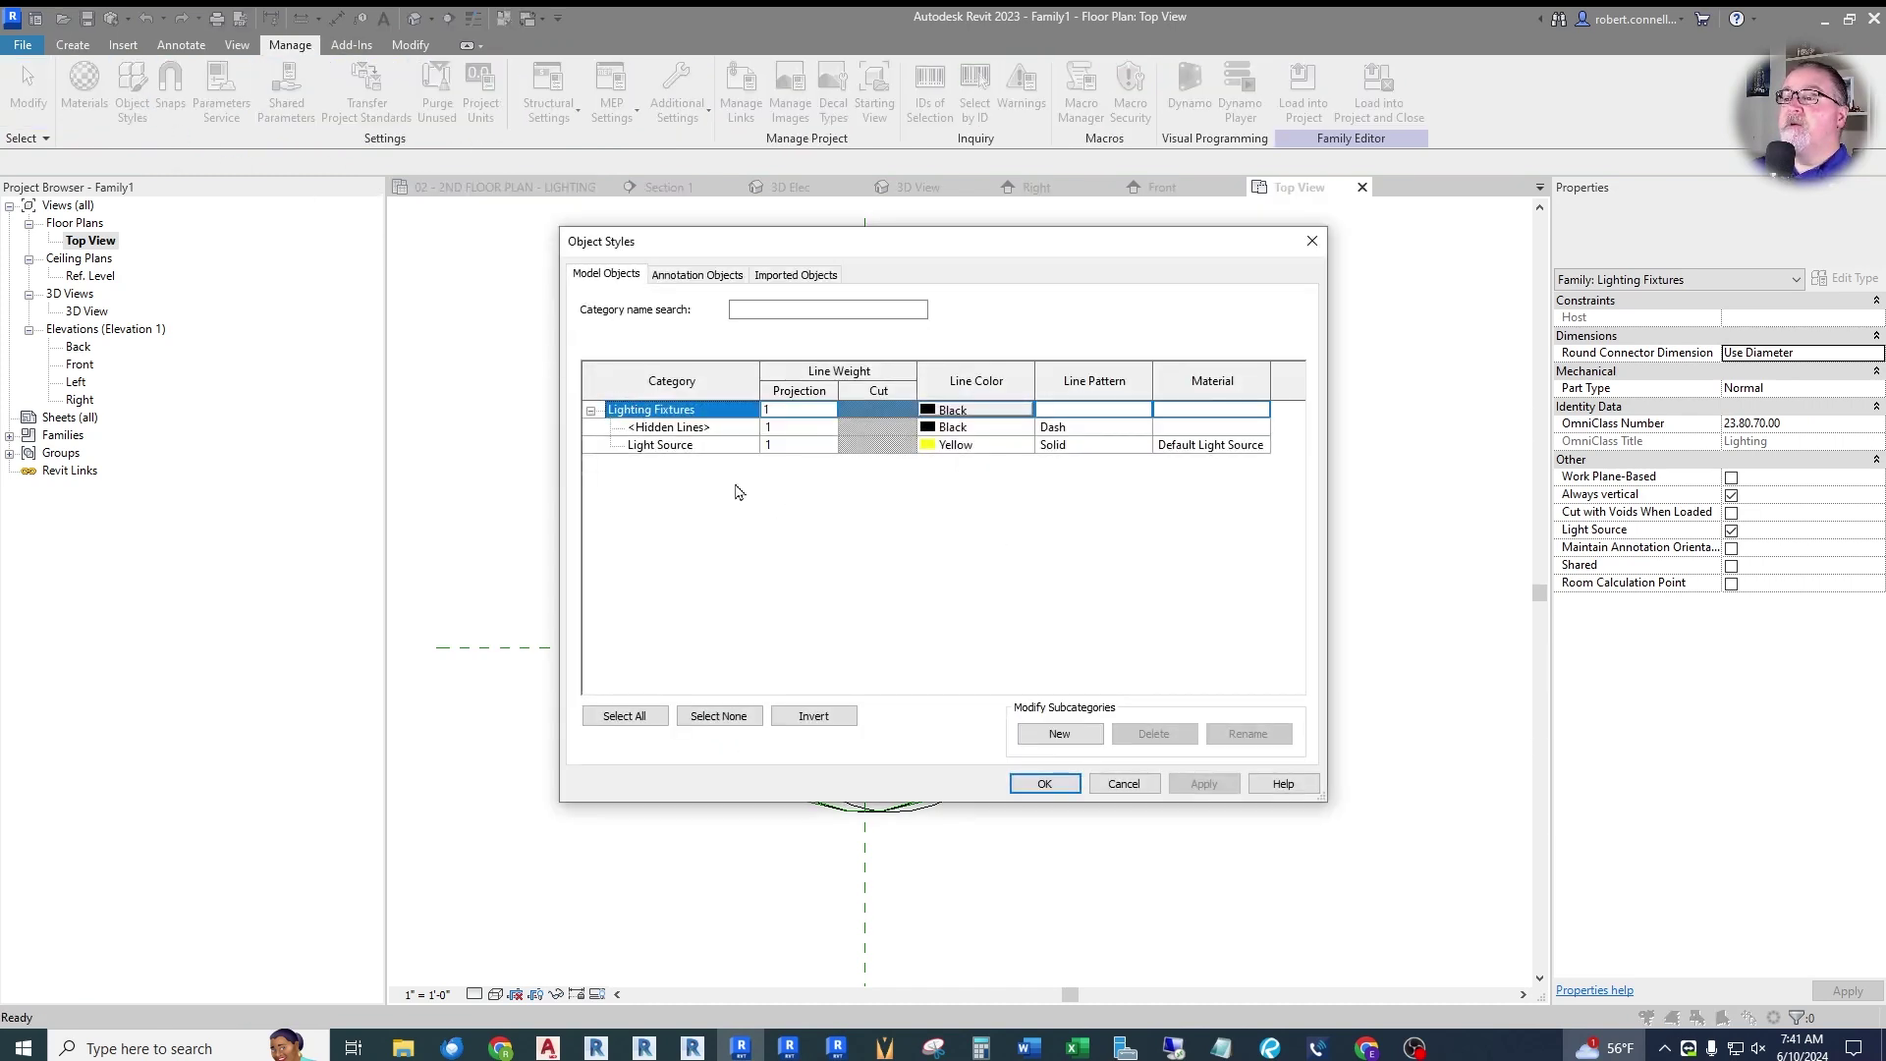
left_click(1057, 735)
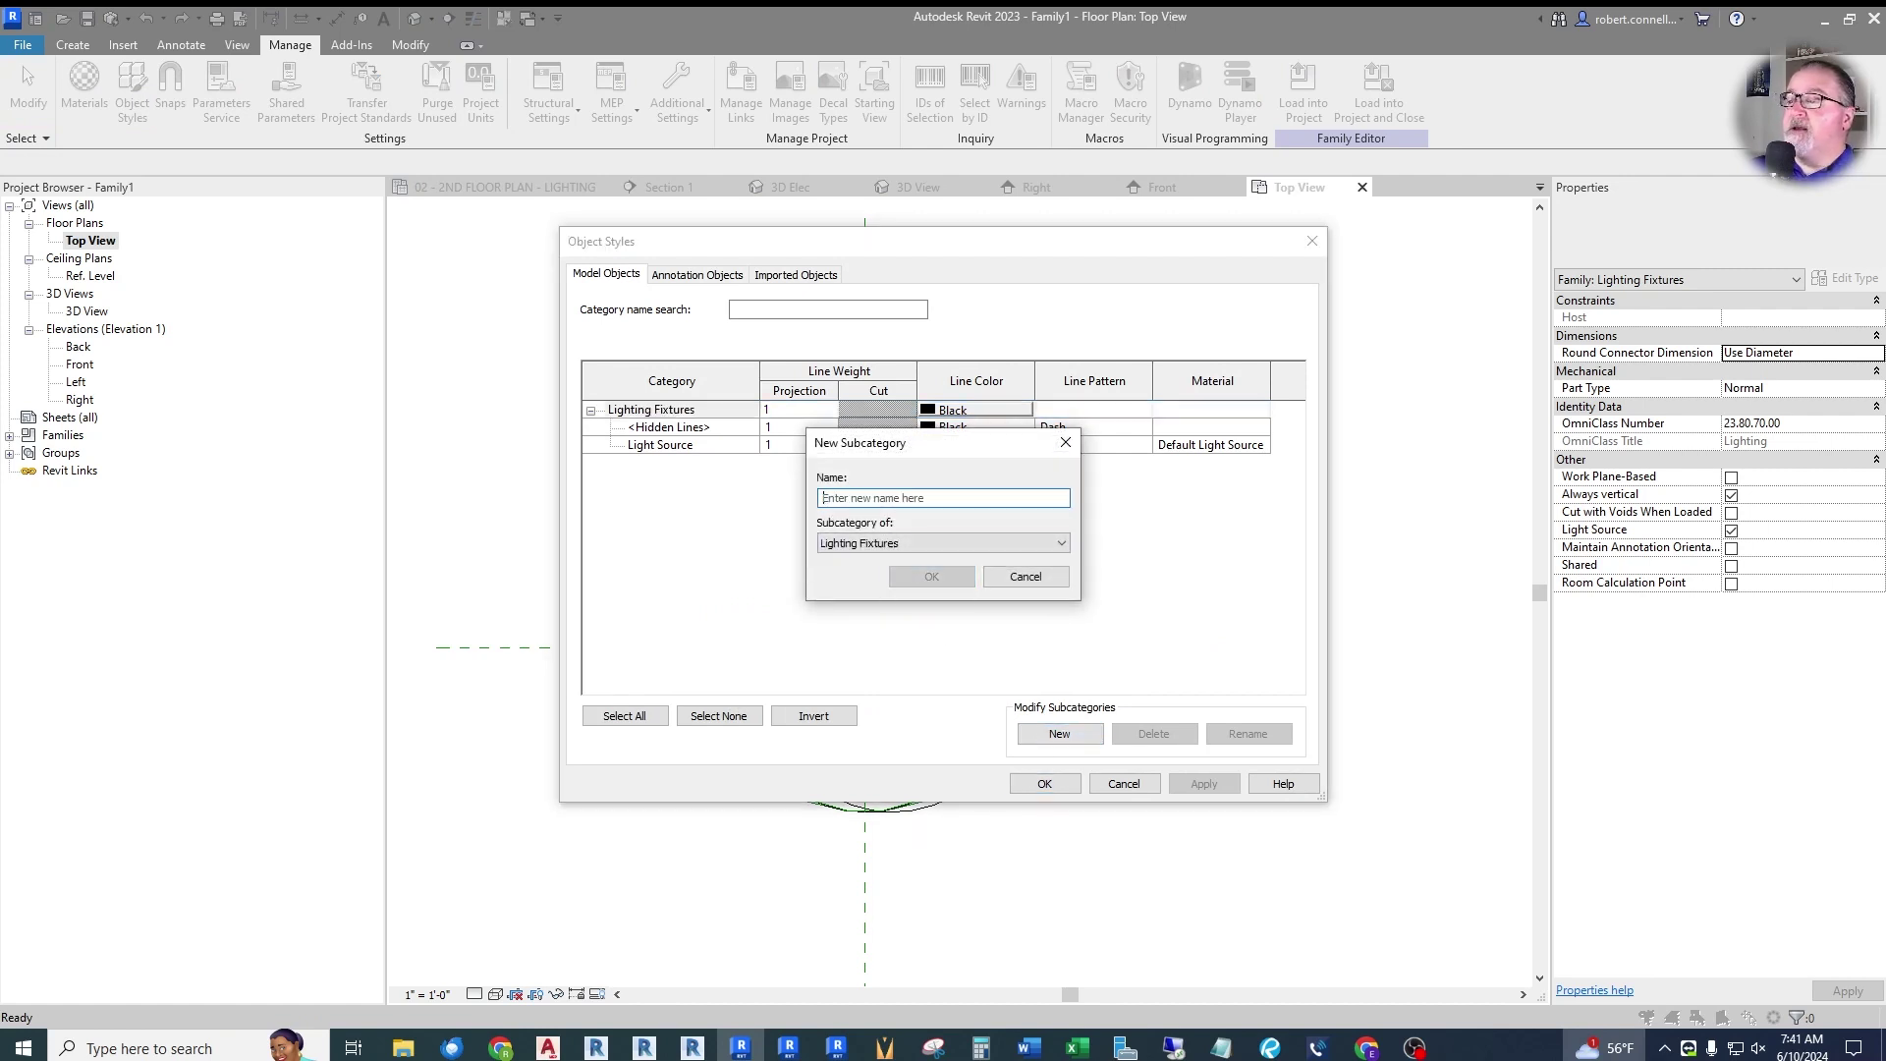
type("E-Annotation")
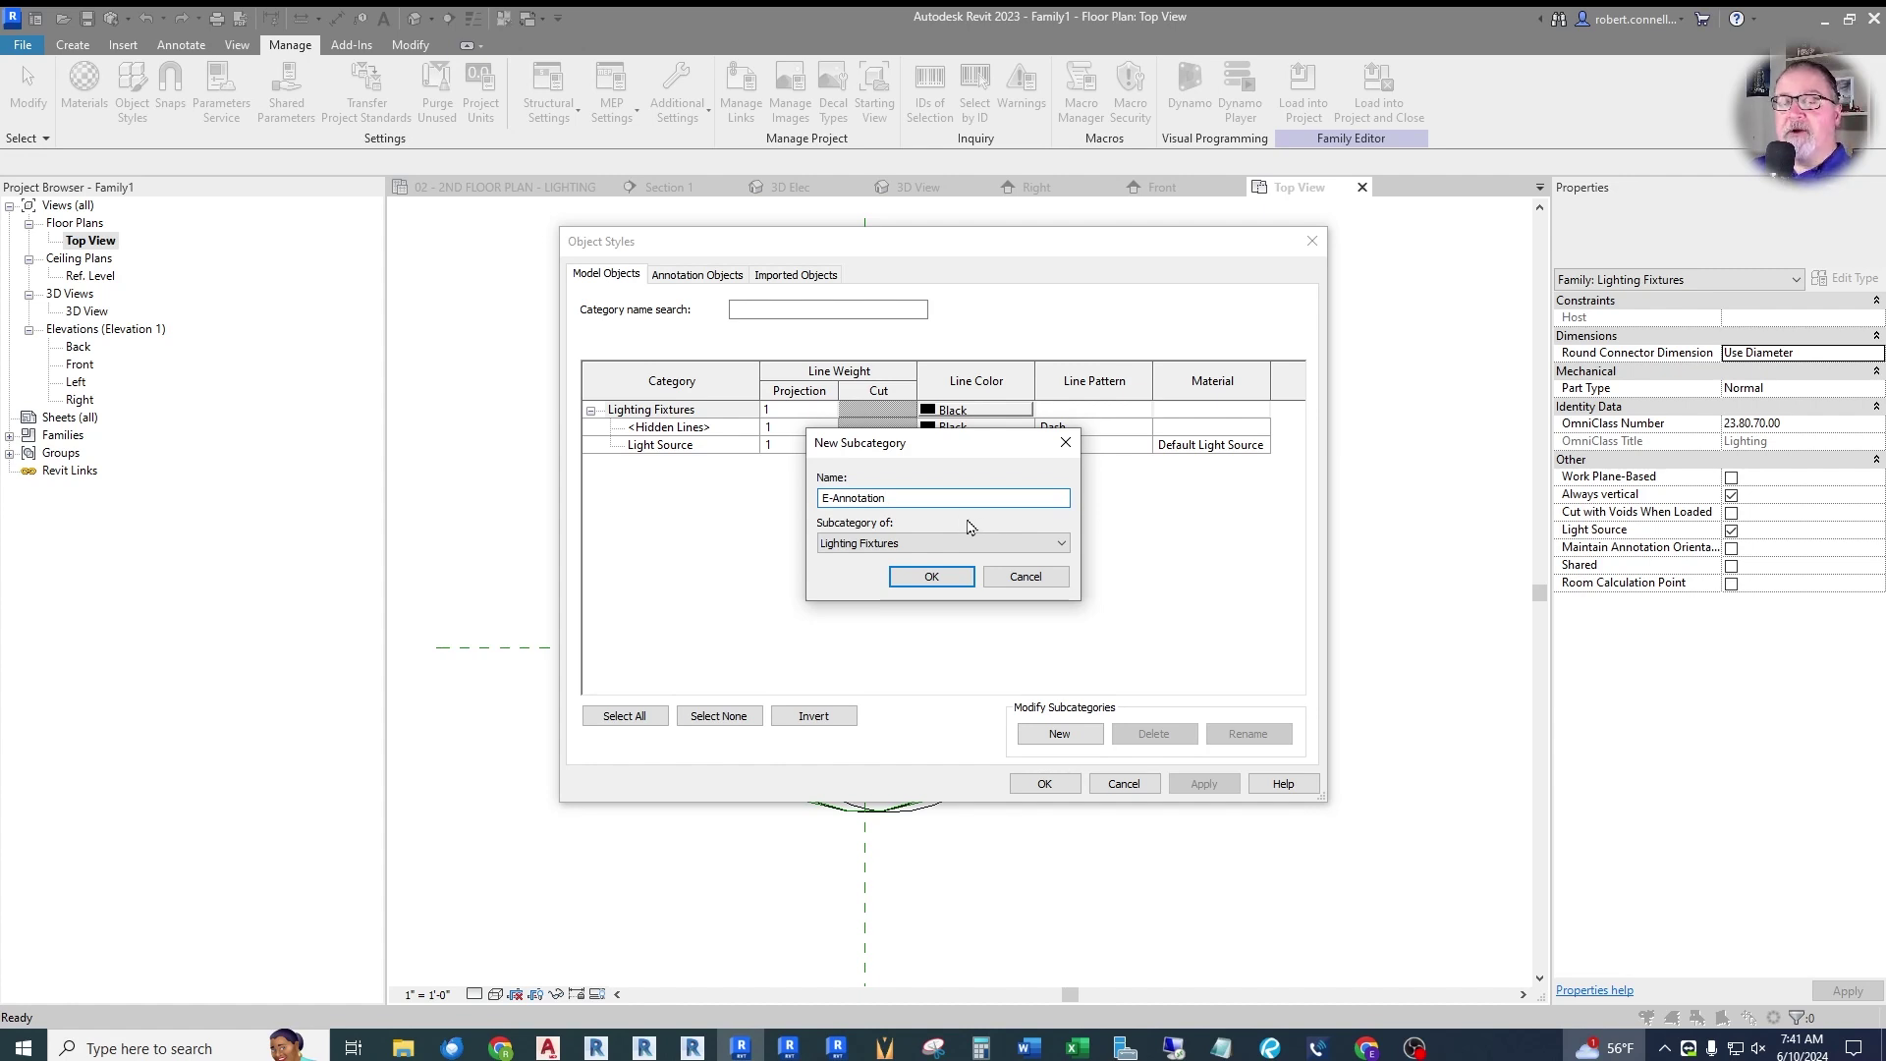
left_click(932, 578)
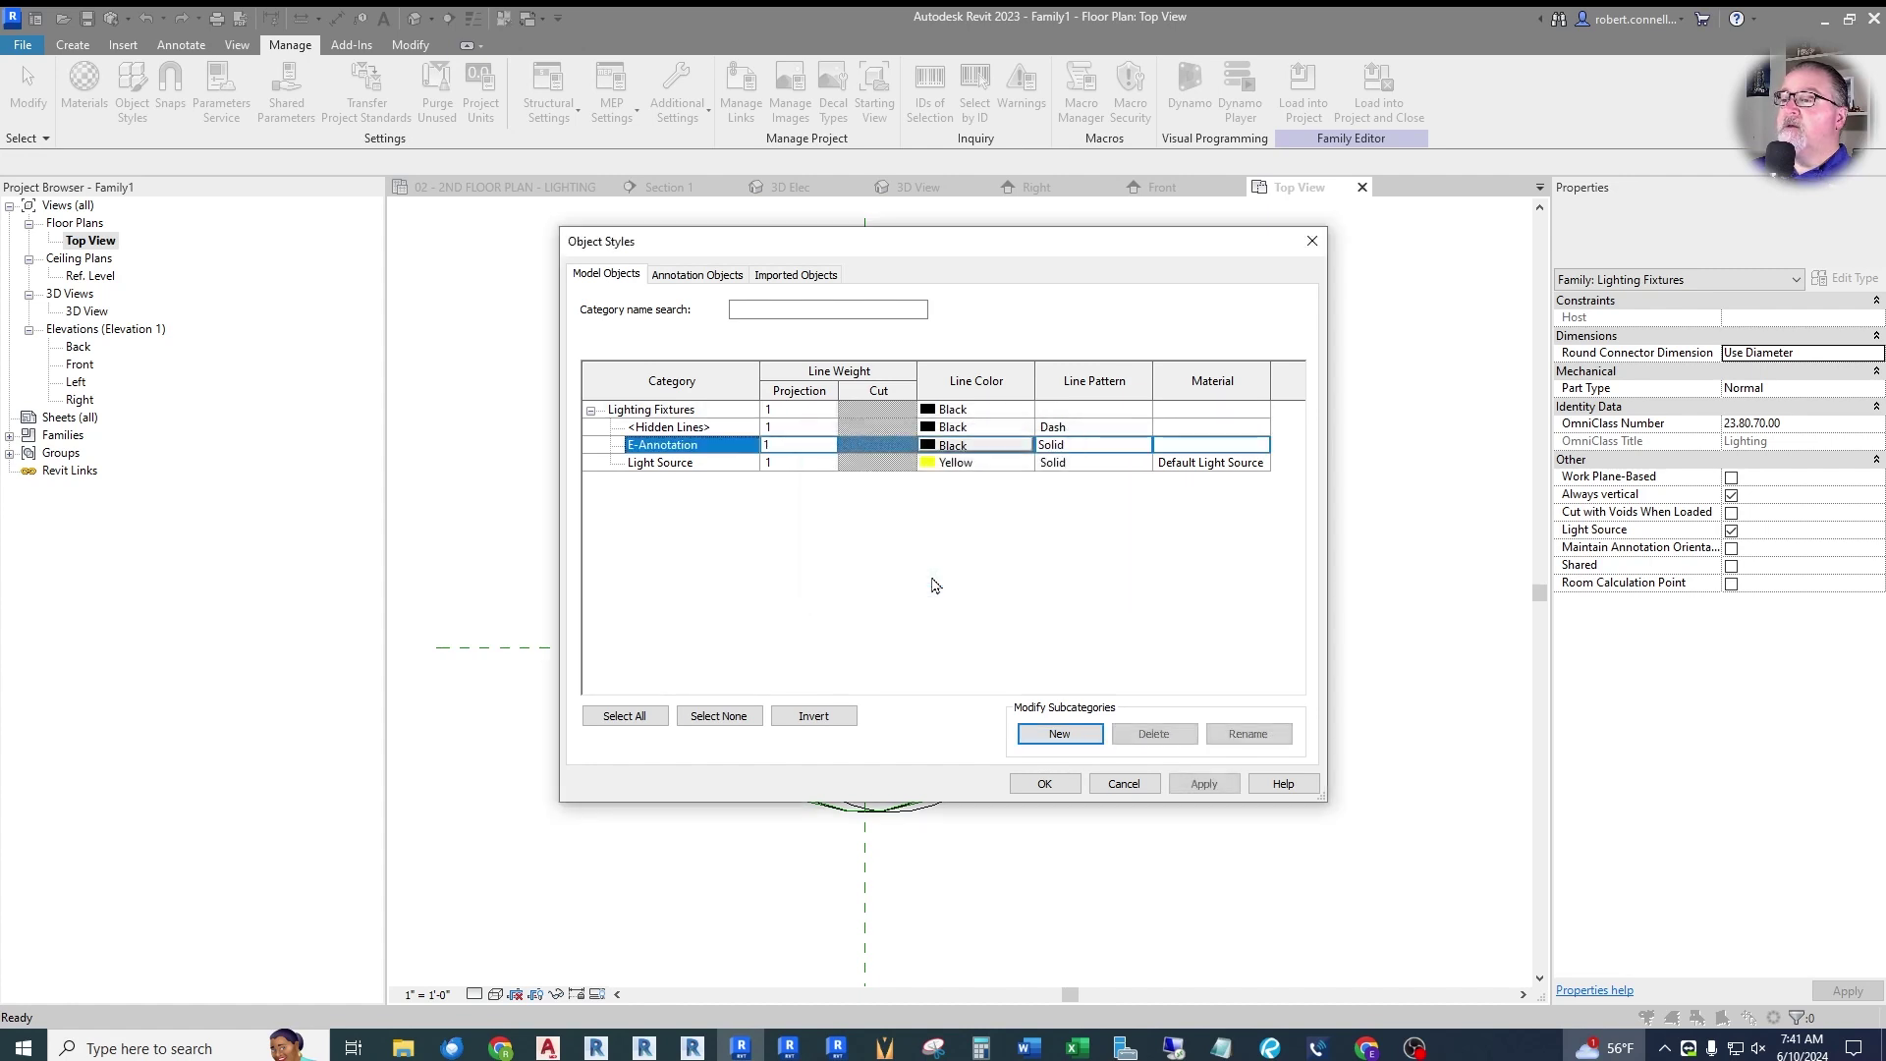
Set the E-Annotation subcategory's projection line weight to 4 and accept the object styles.
left_click(830, 447)
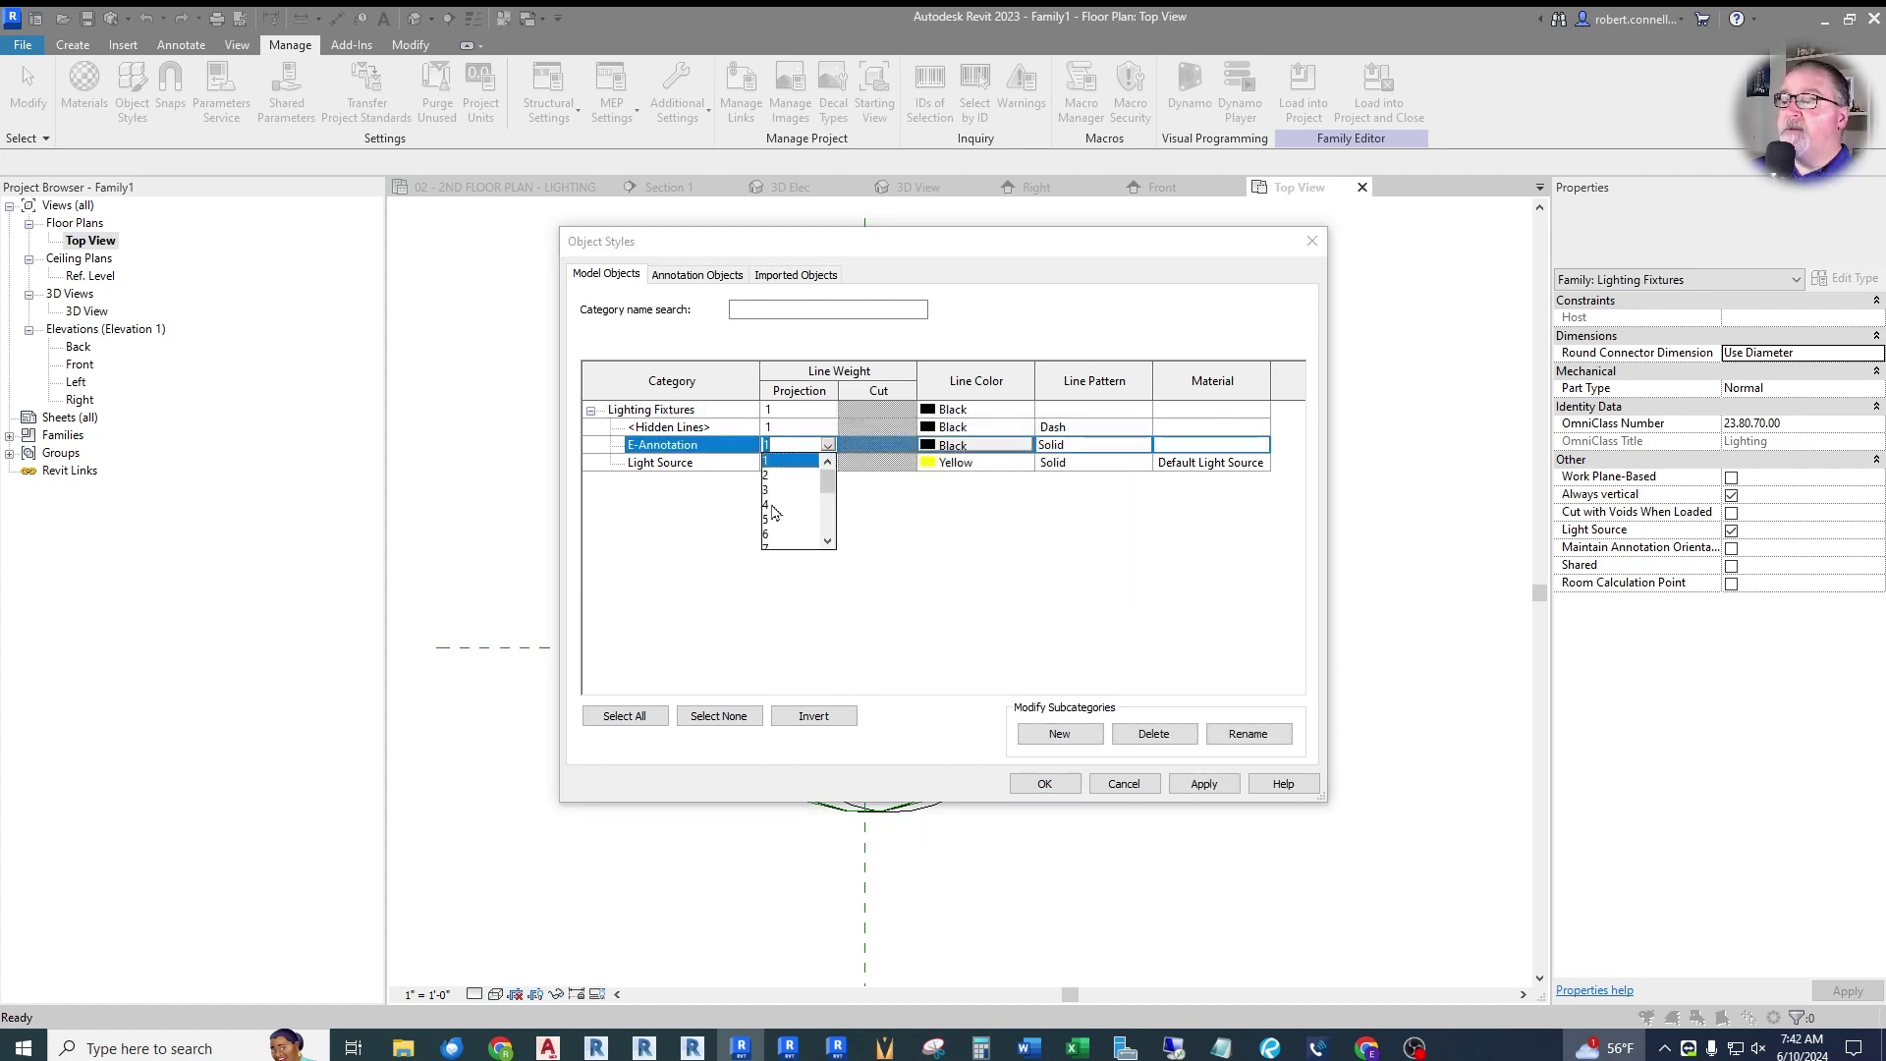
left_click(772, 506)
left_click(1204, 782)
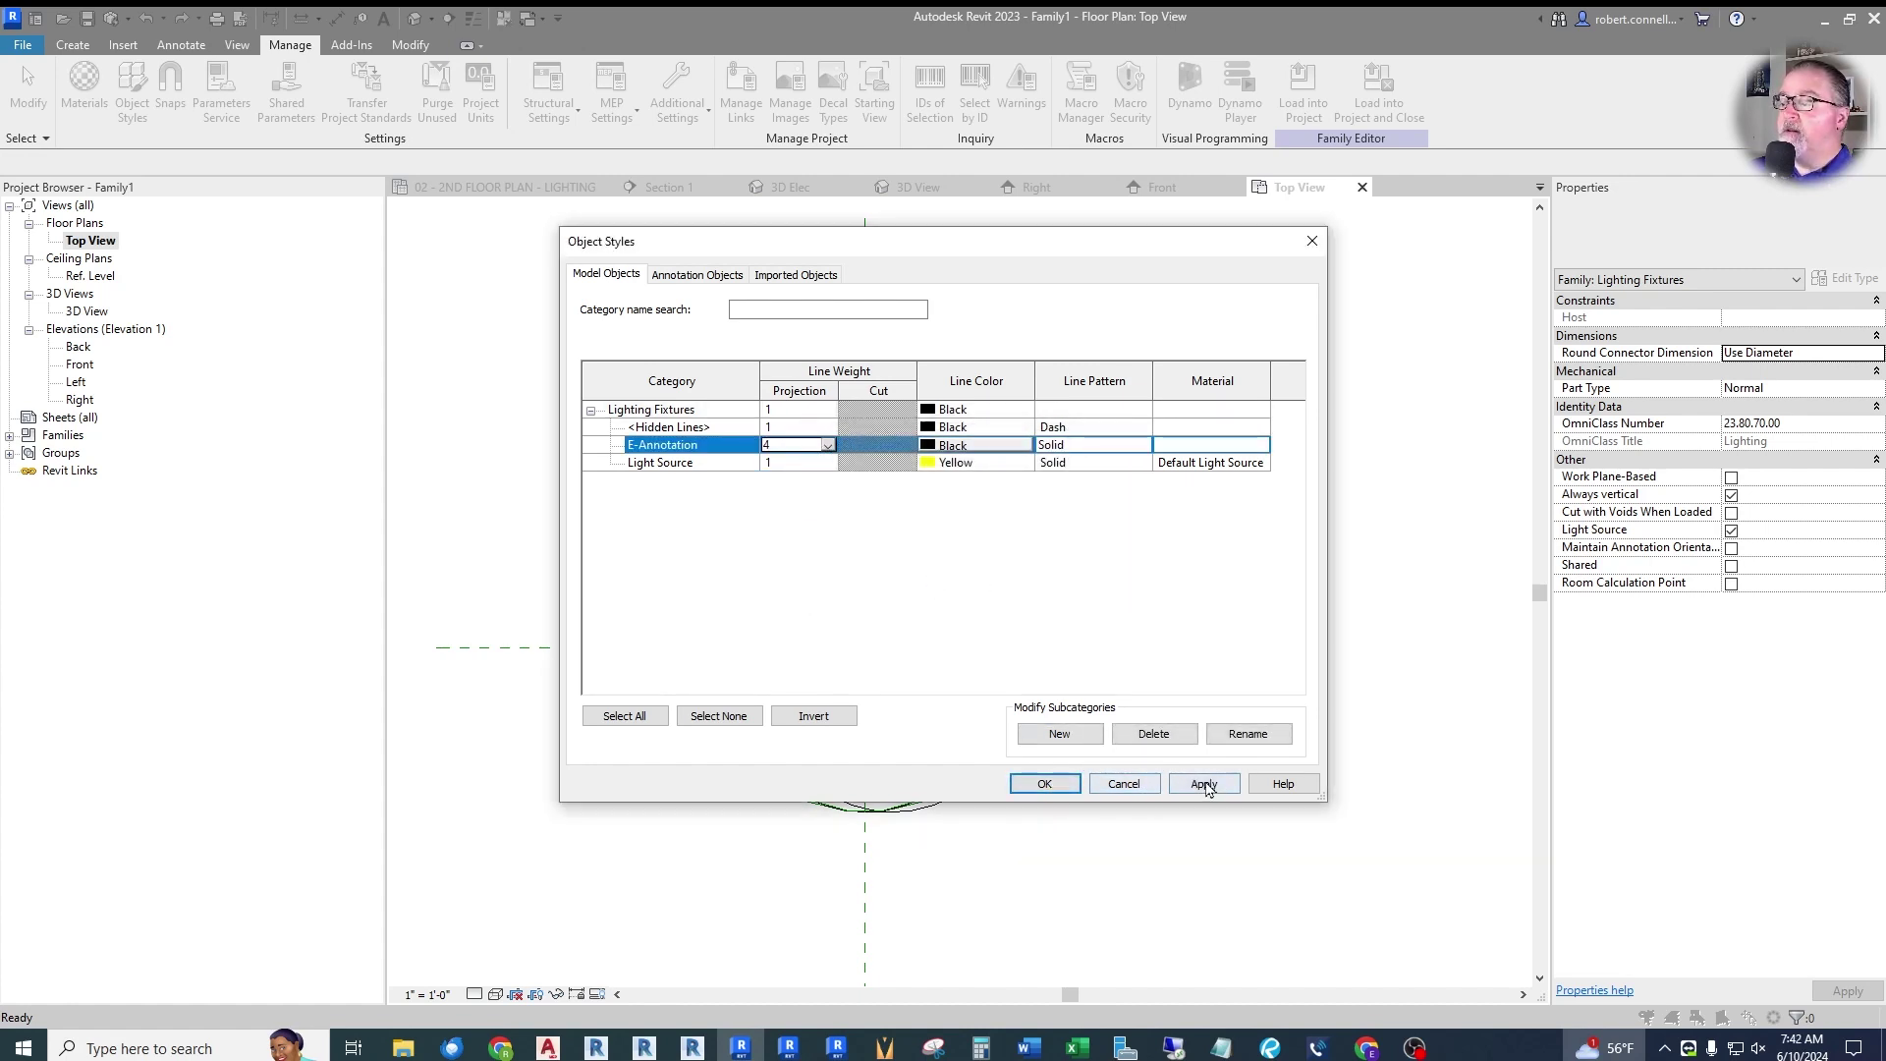
left_click(1044, 782)
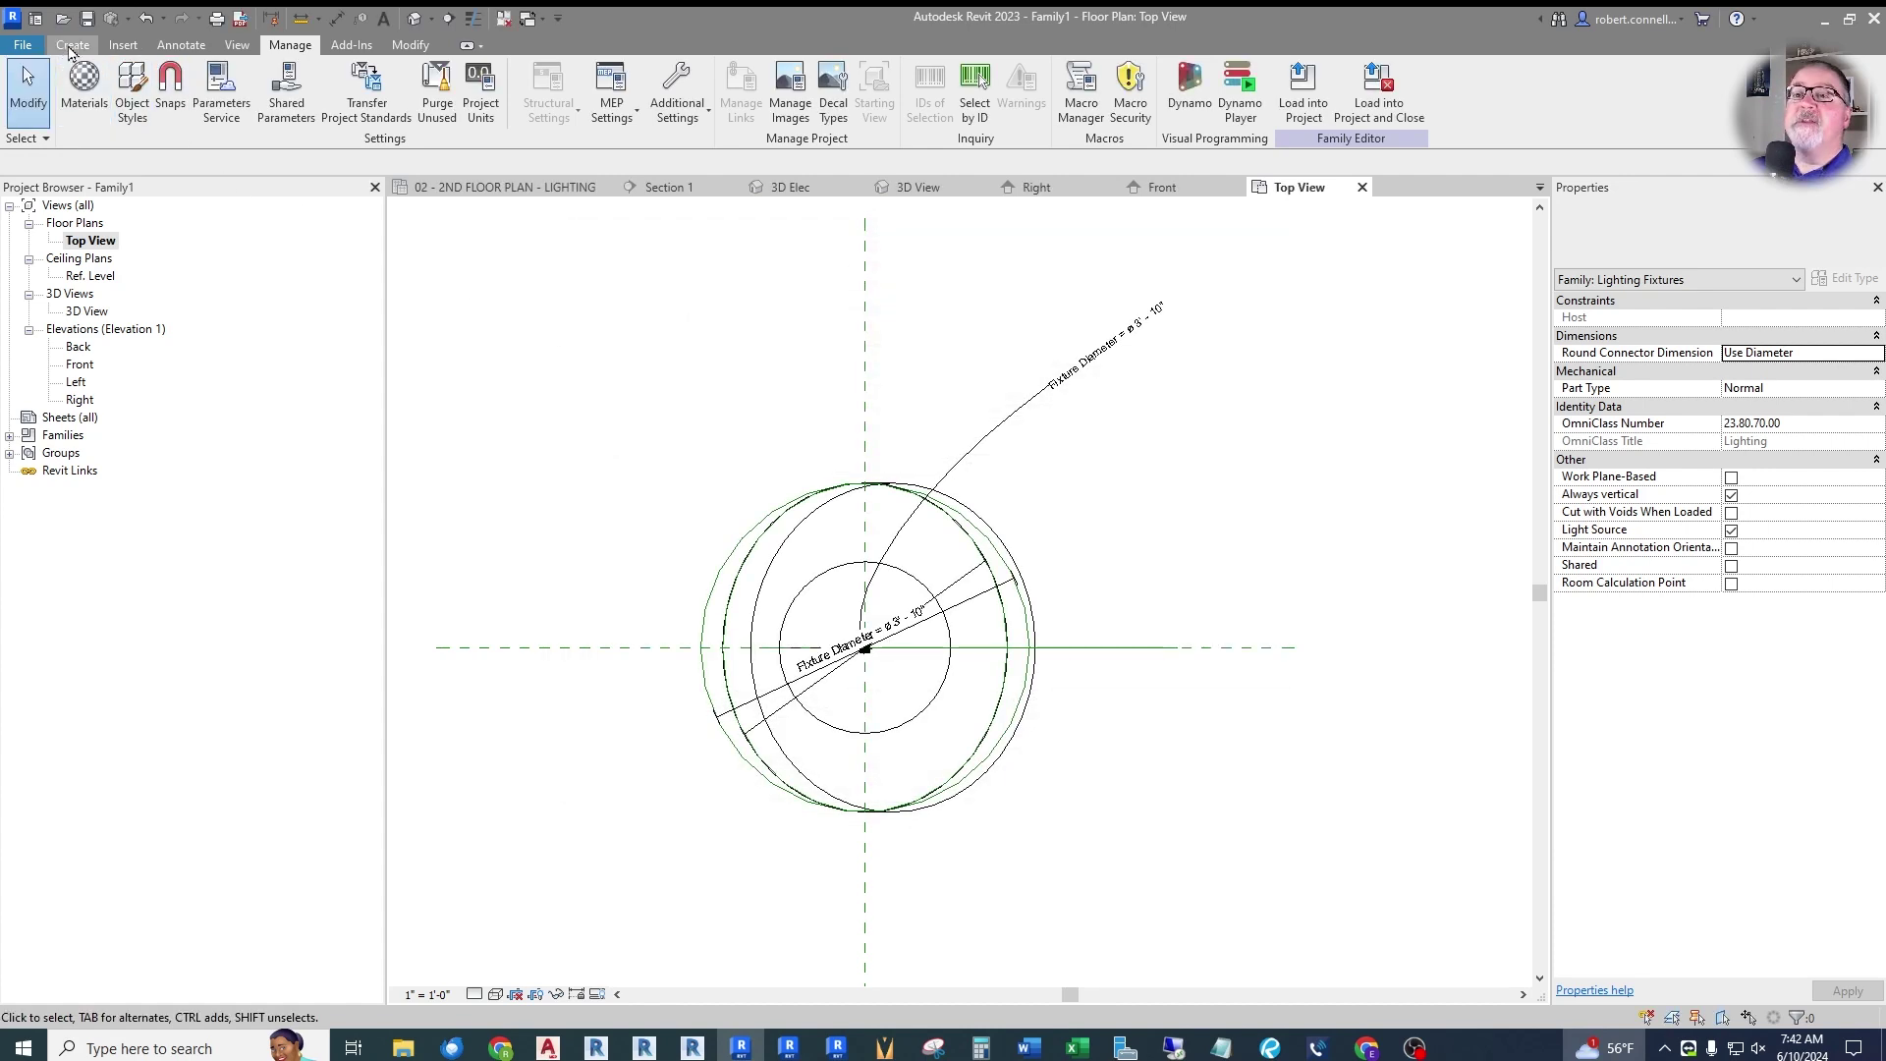
Draw a symbolic line circle of 3'-0" radius in the E-Annotation subcategory, centered on the circular reference line's center.
left_click(182, 45)
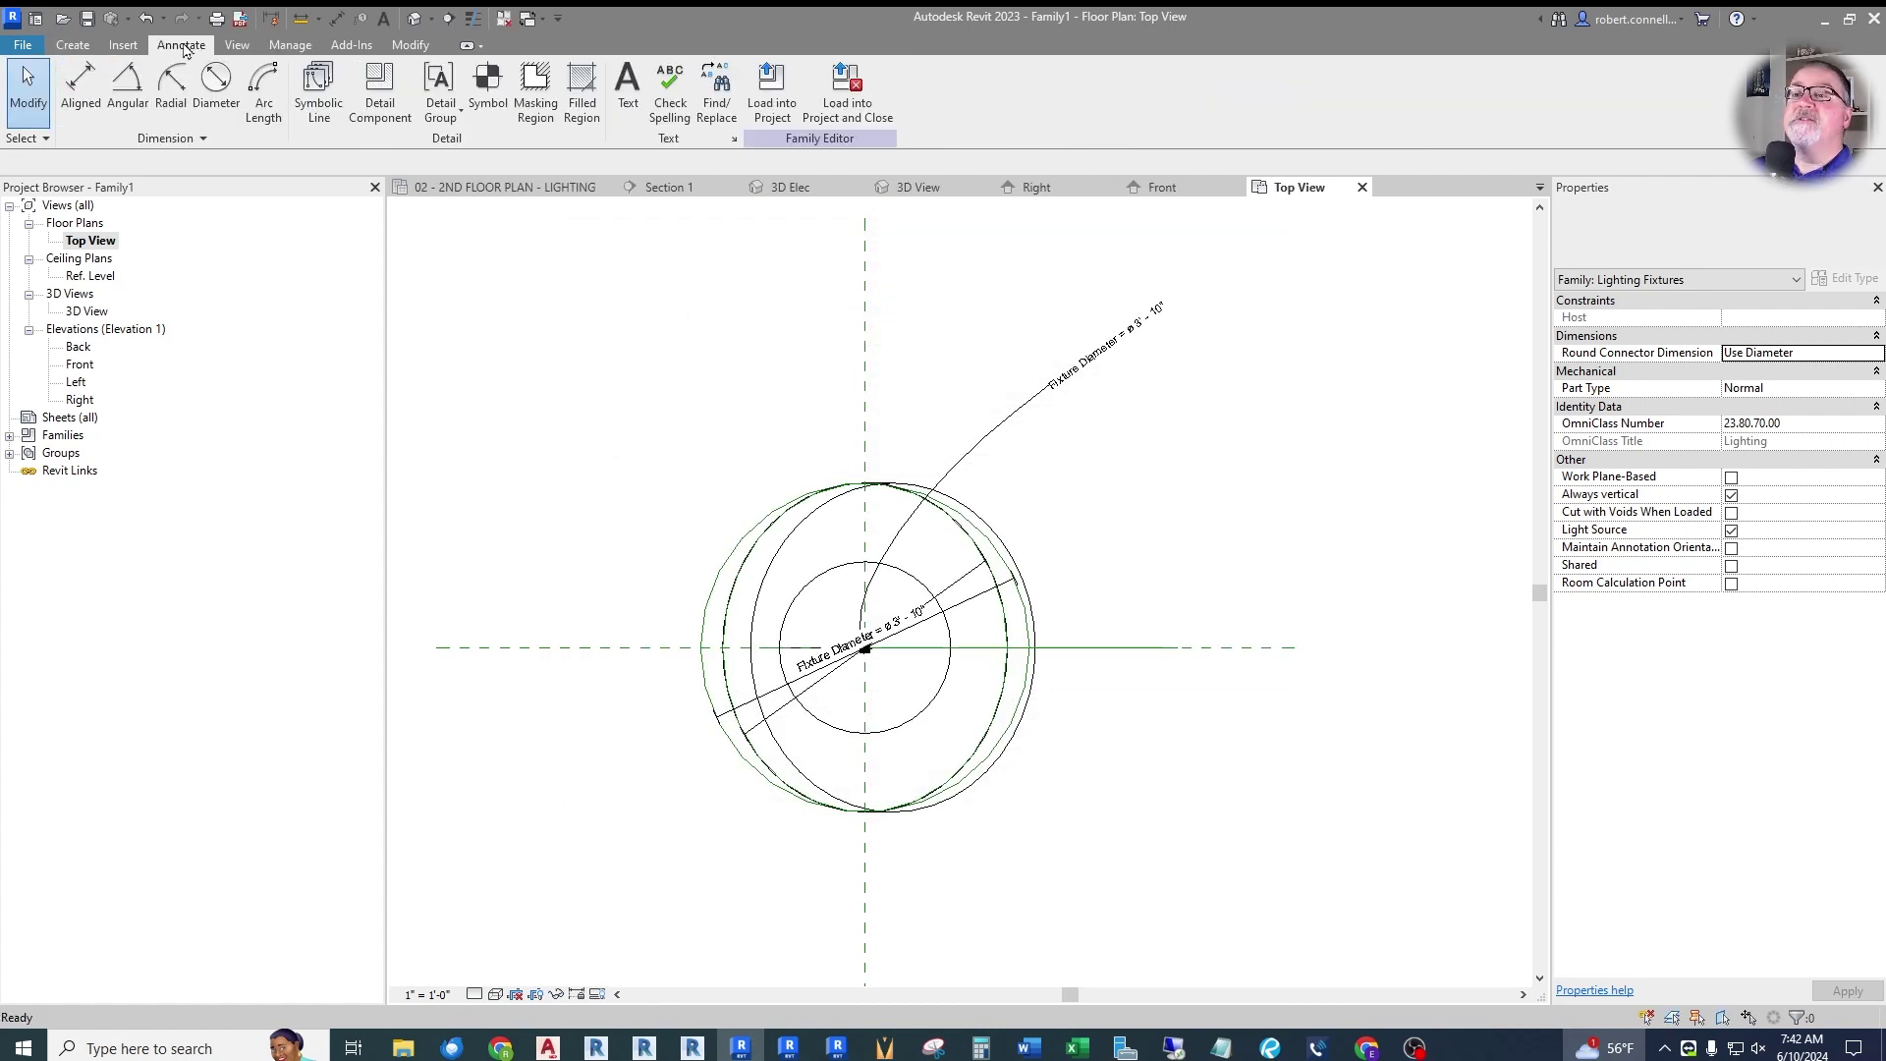
left_click(316, 91)
left_click(1071, 603)
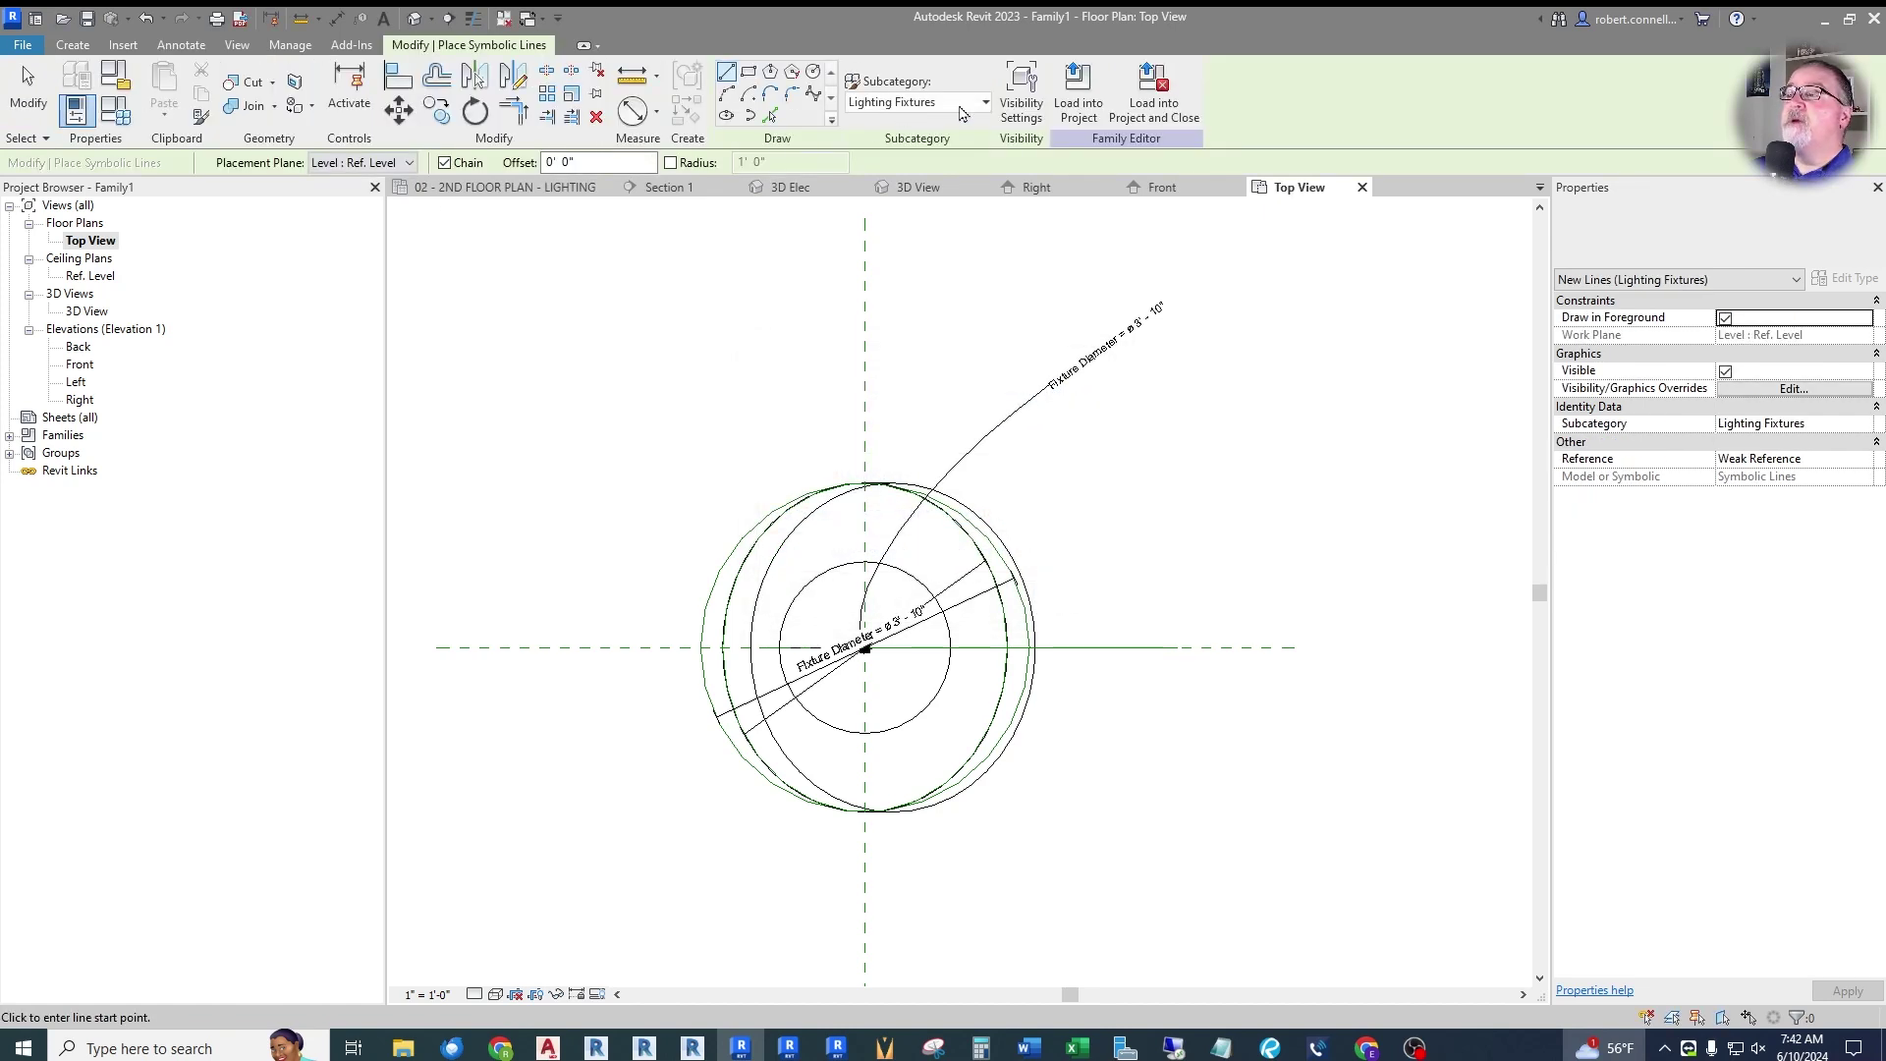
left_click(986, 104)
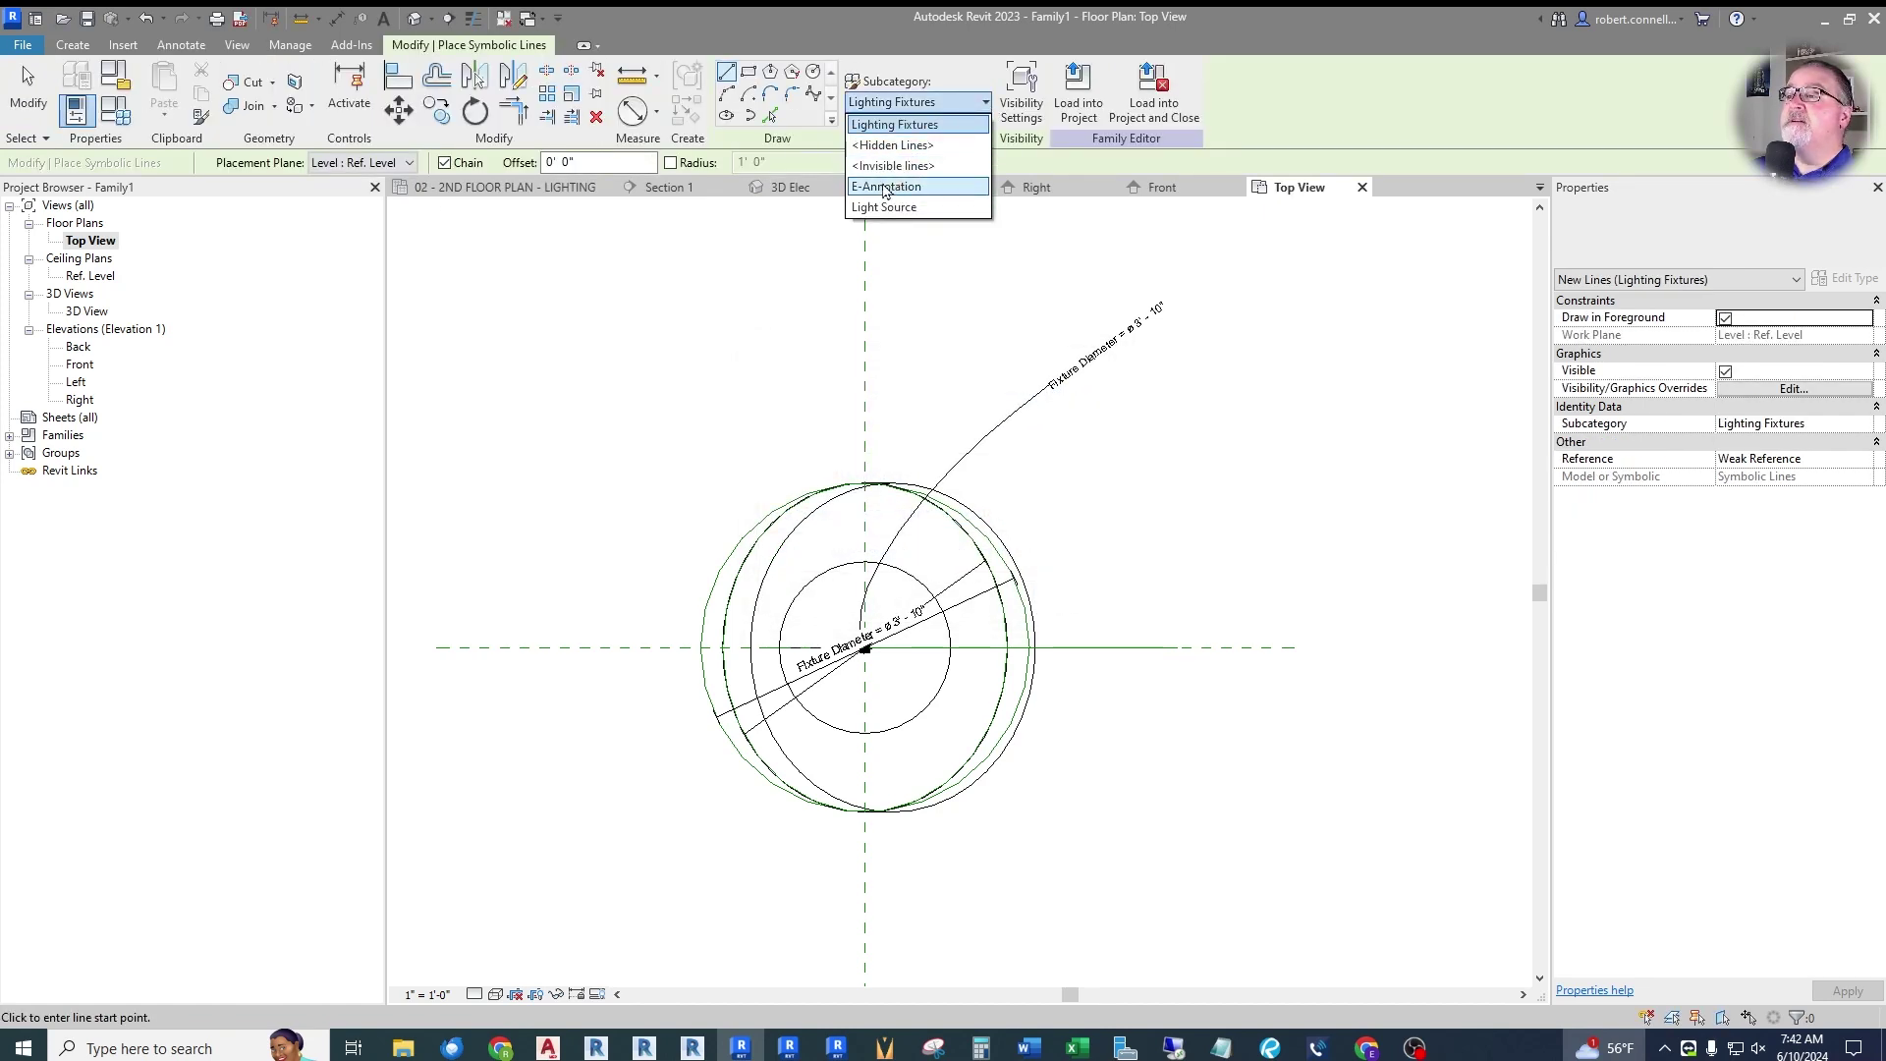
left_click(886, 188)
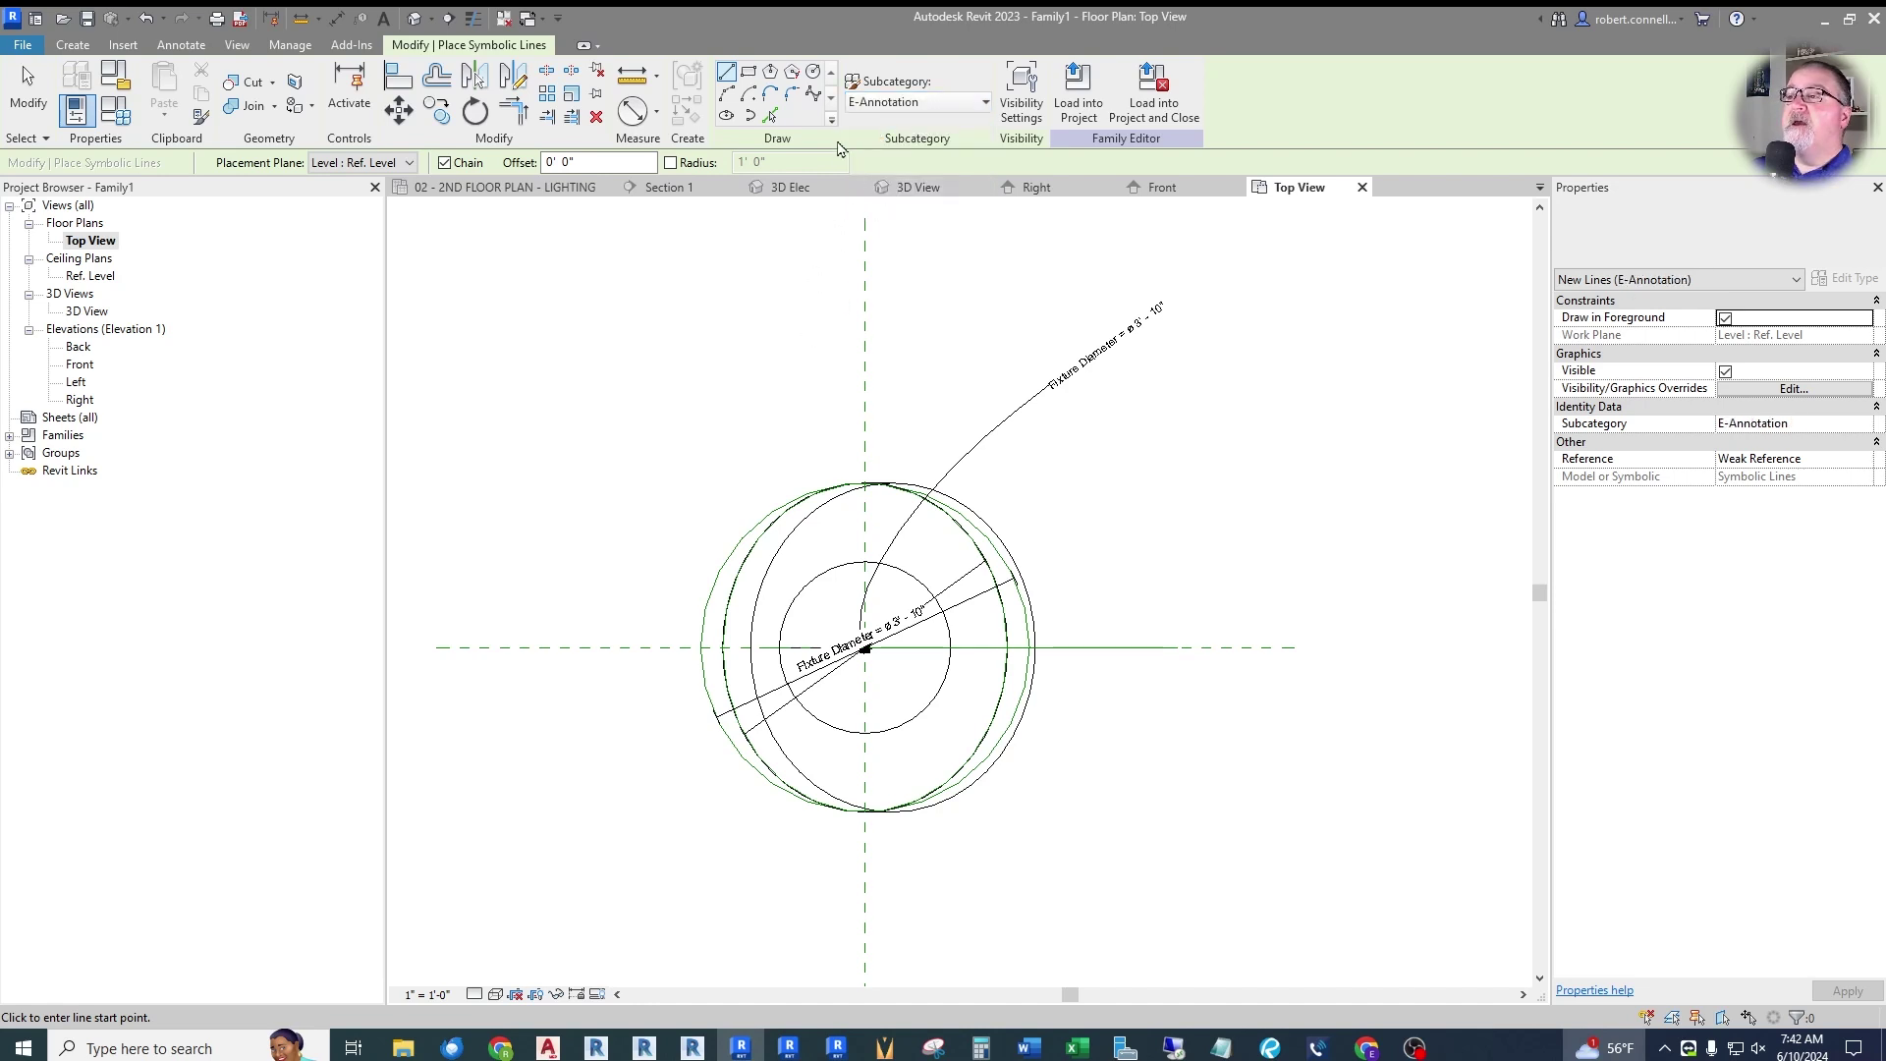
left_click(813, 71)
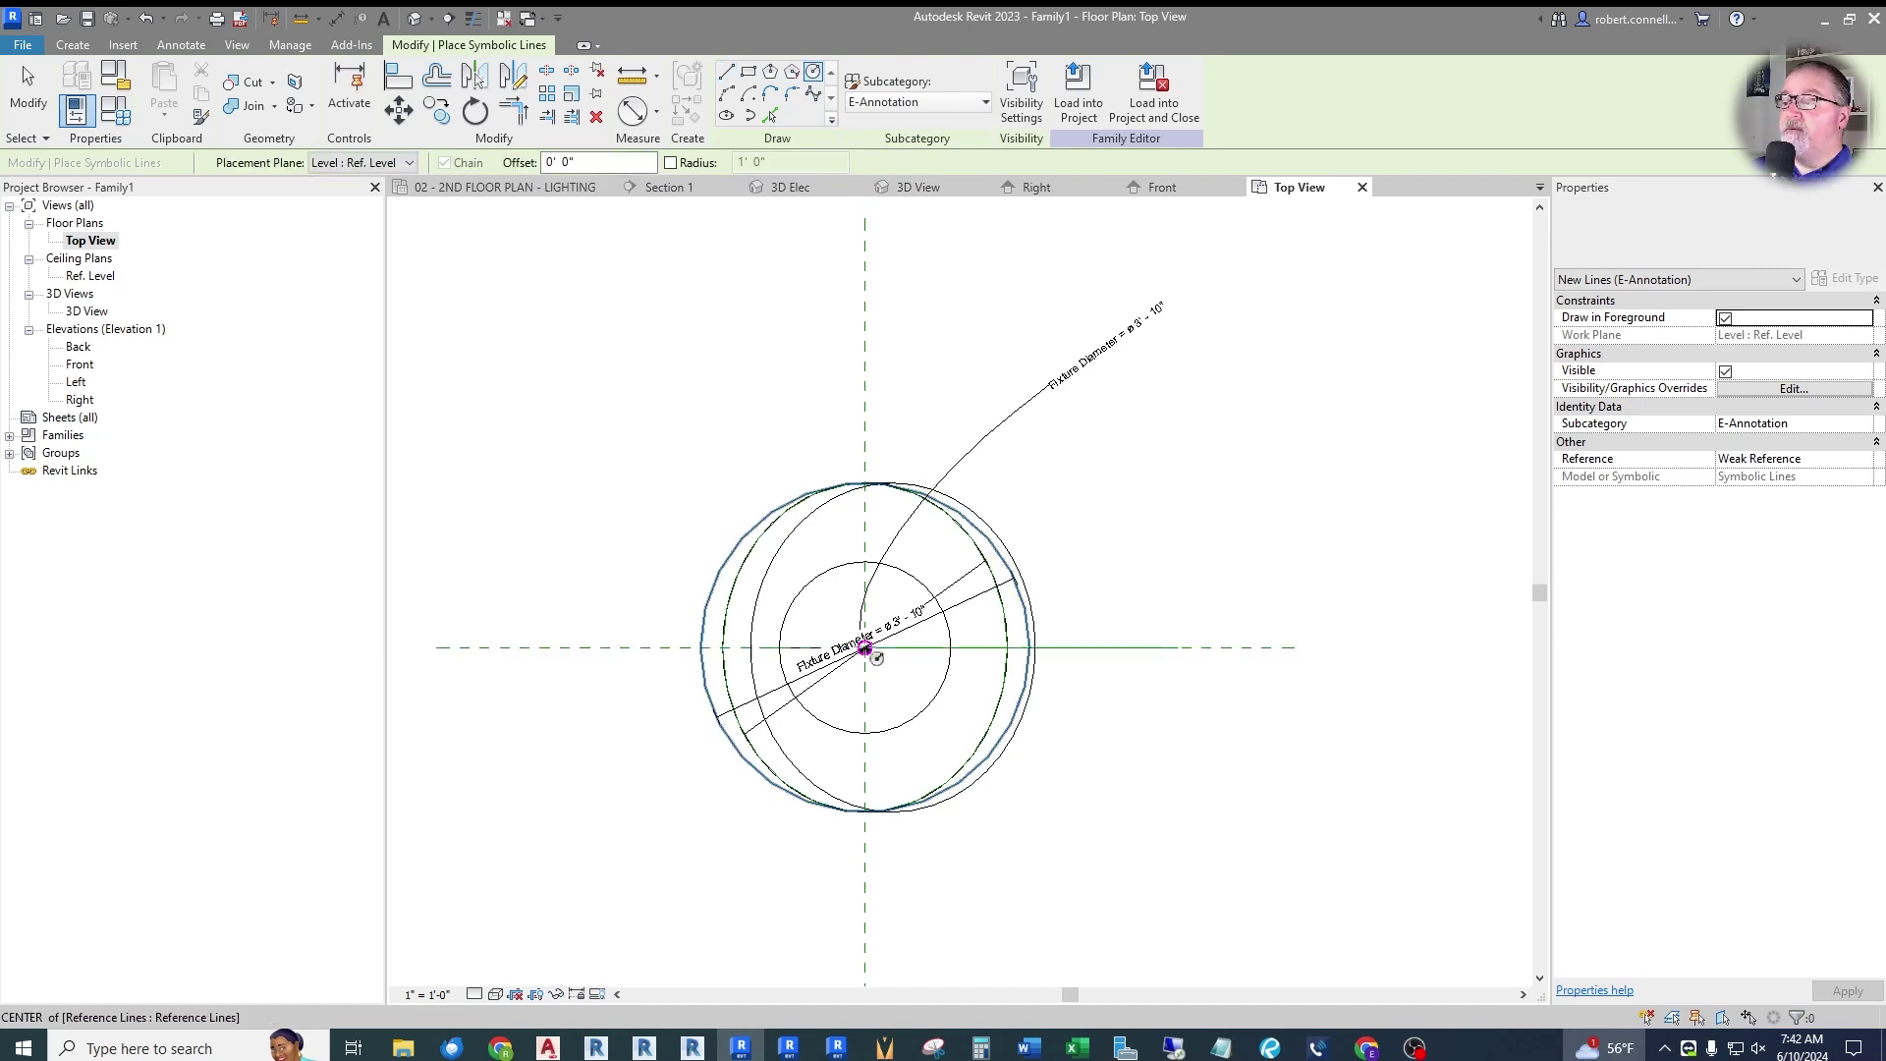
left_click(864, 648)
left_click(1046, 468)
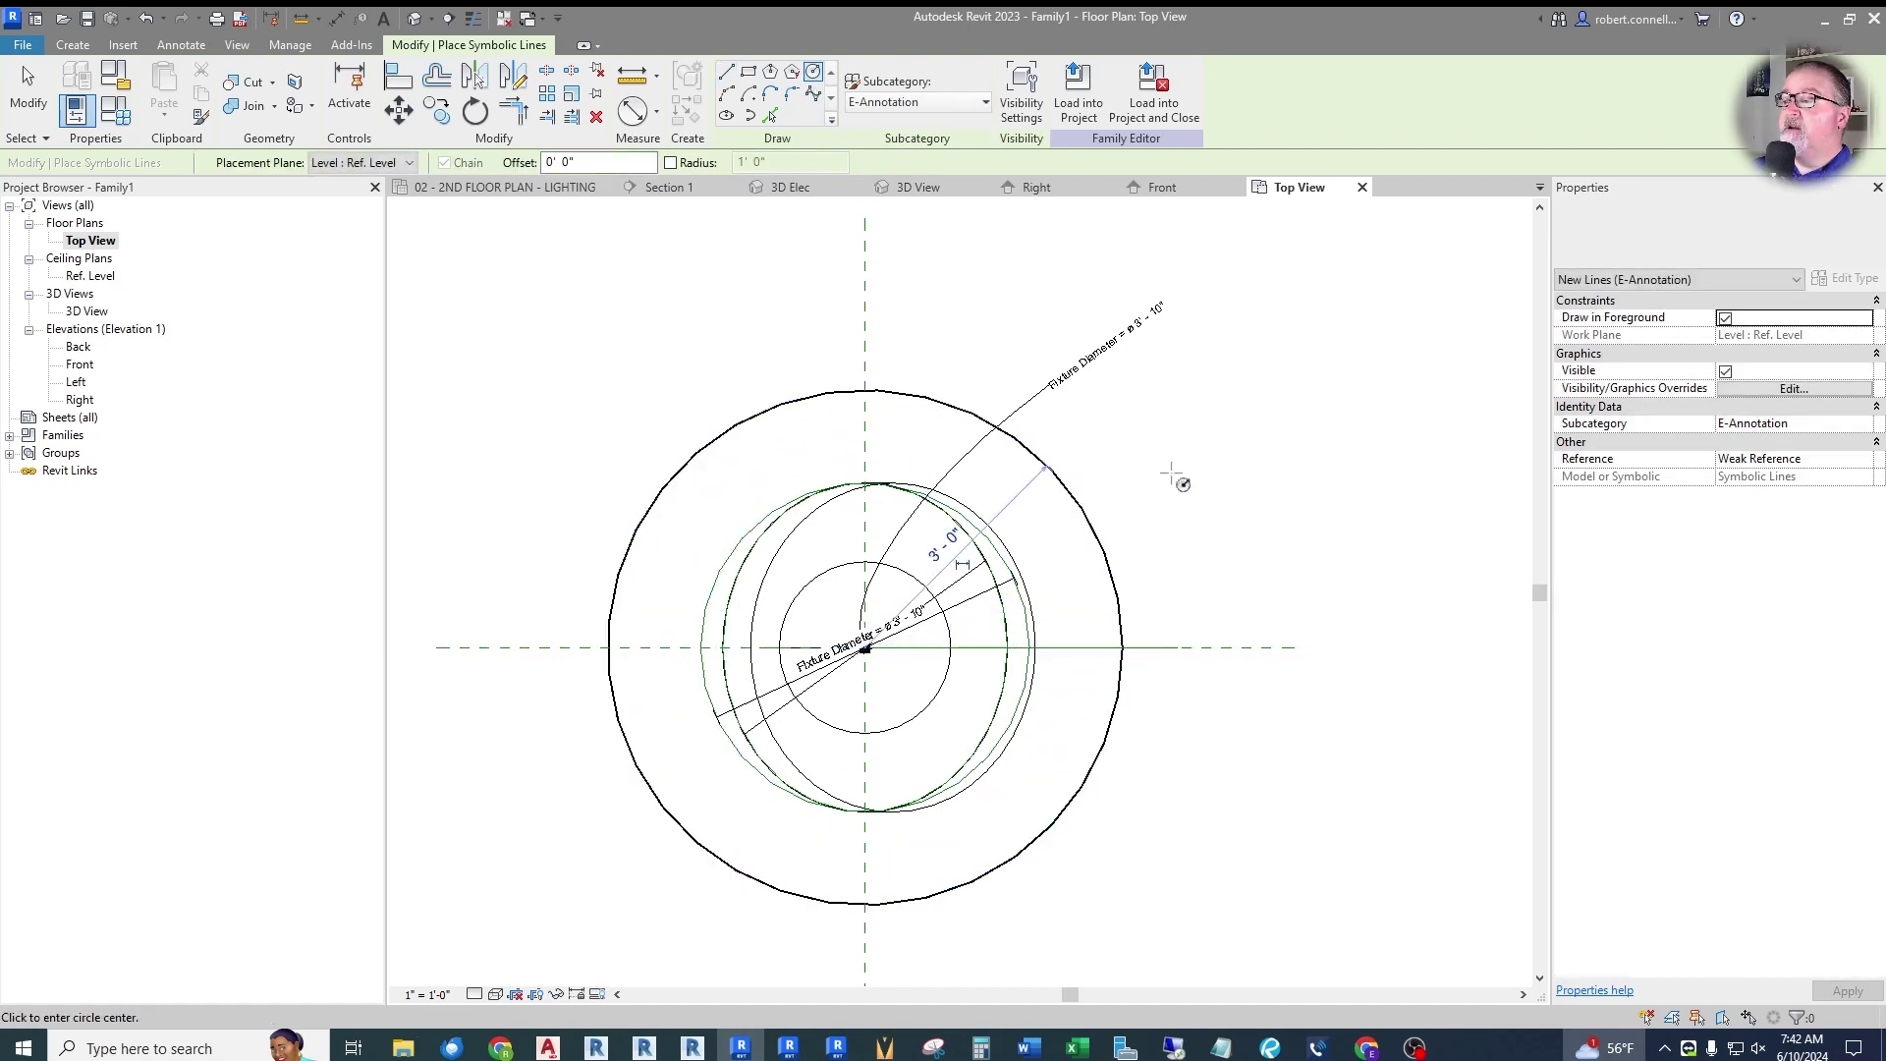
Align the symbolic line circle to the Fixture Diameter circular reference line and lock it.
left_click(397, 75)
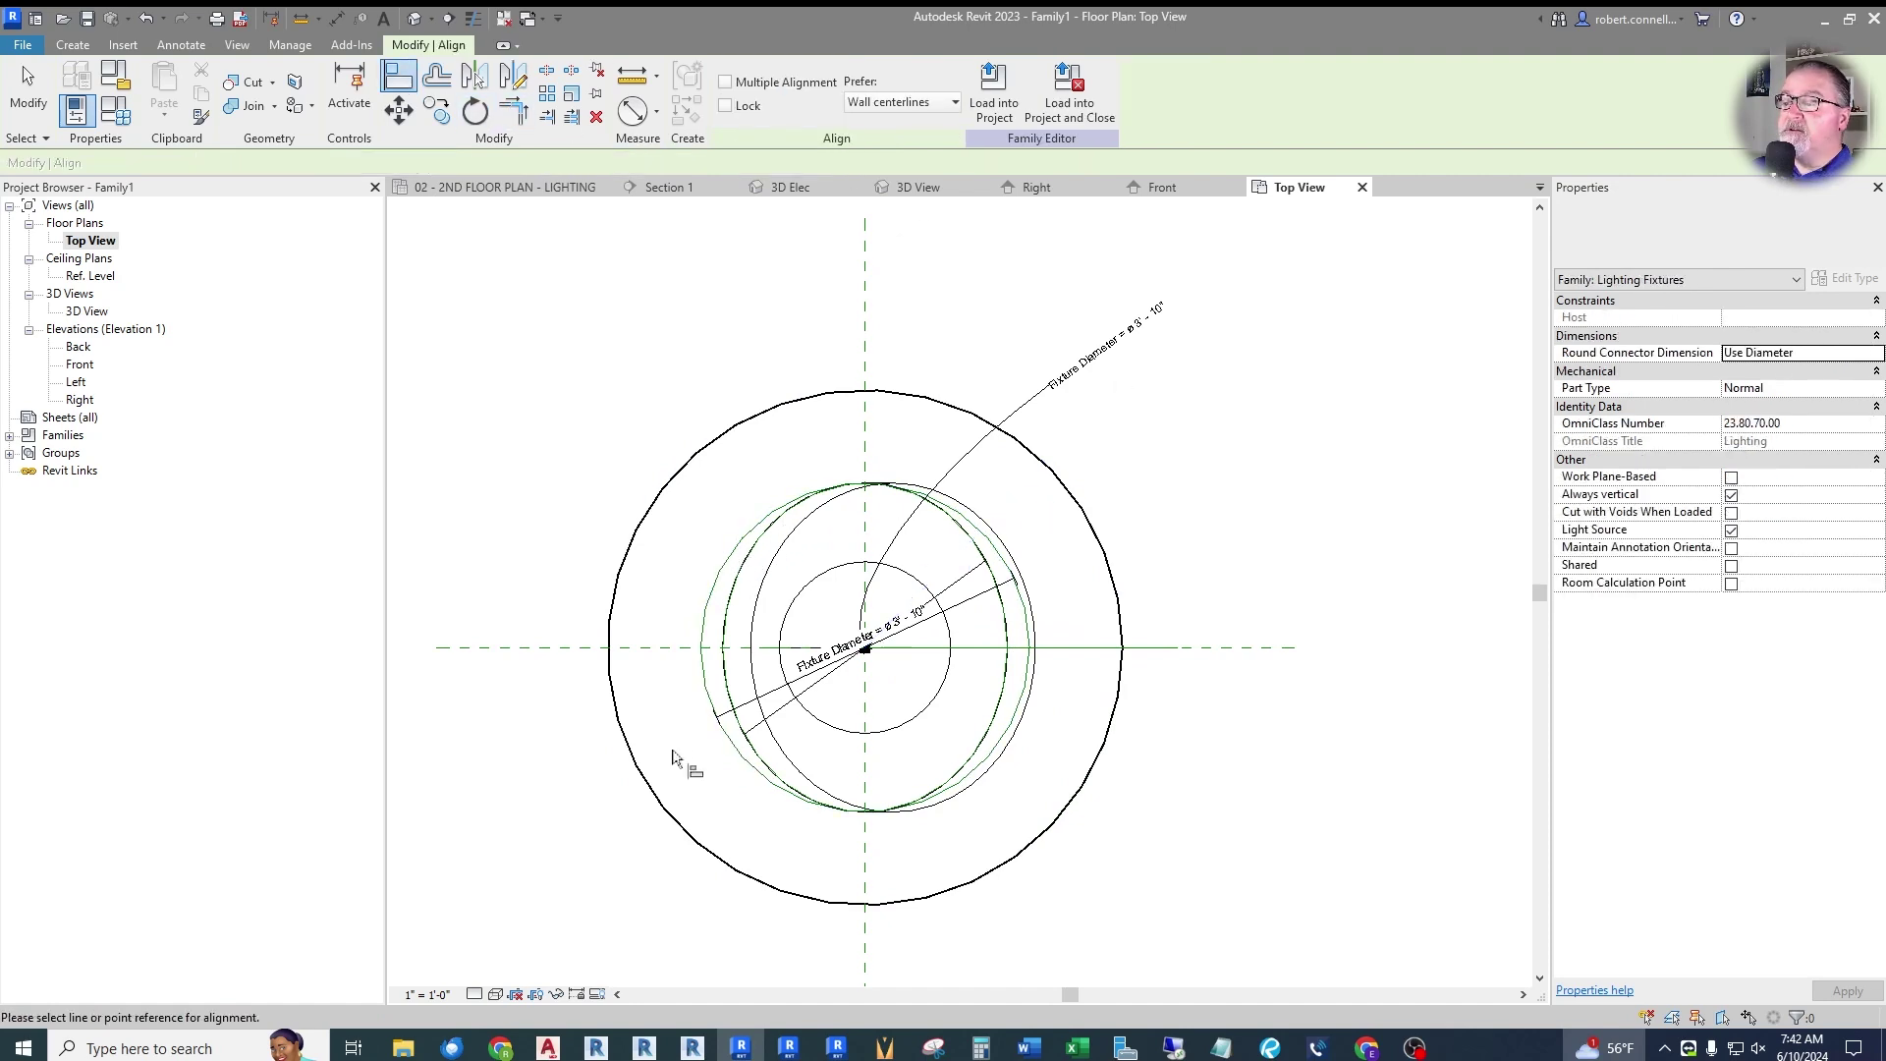
left_click(701, 678)
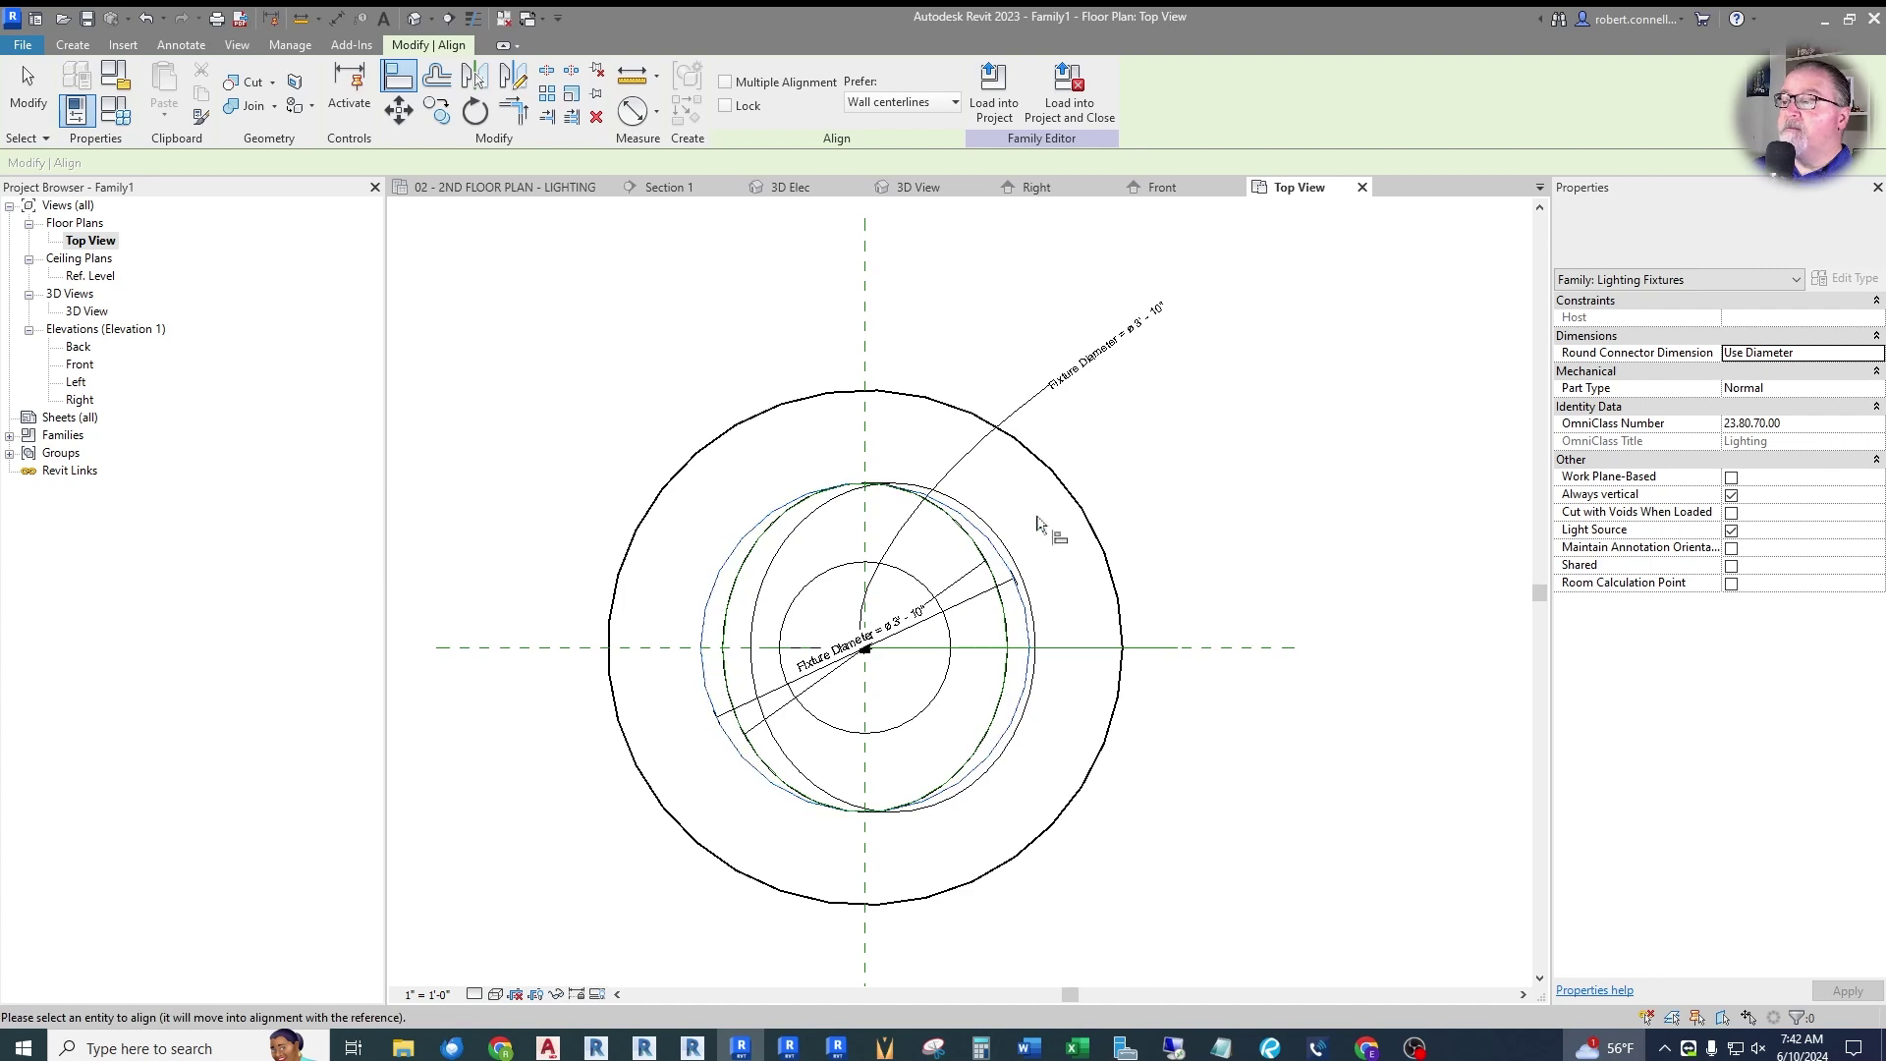
left_click(1053, 485)
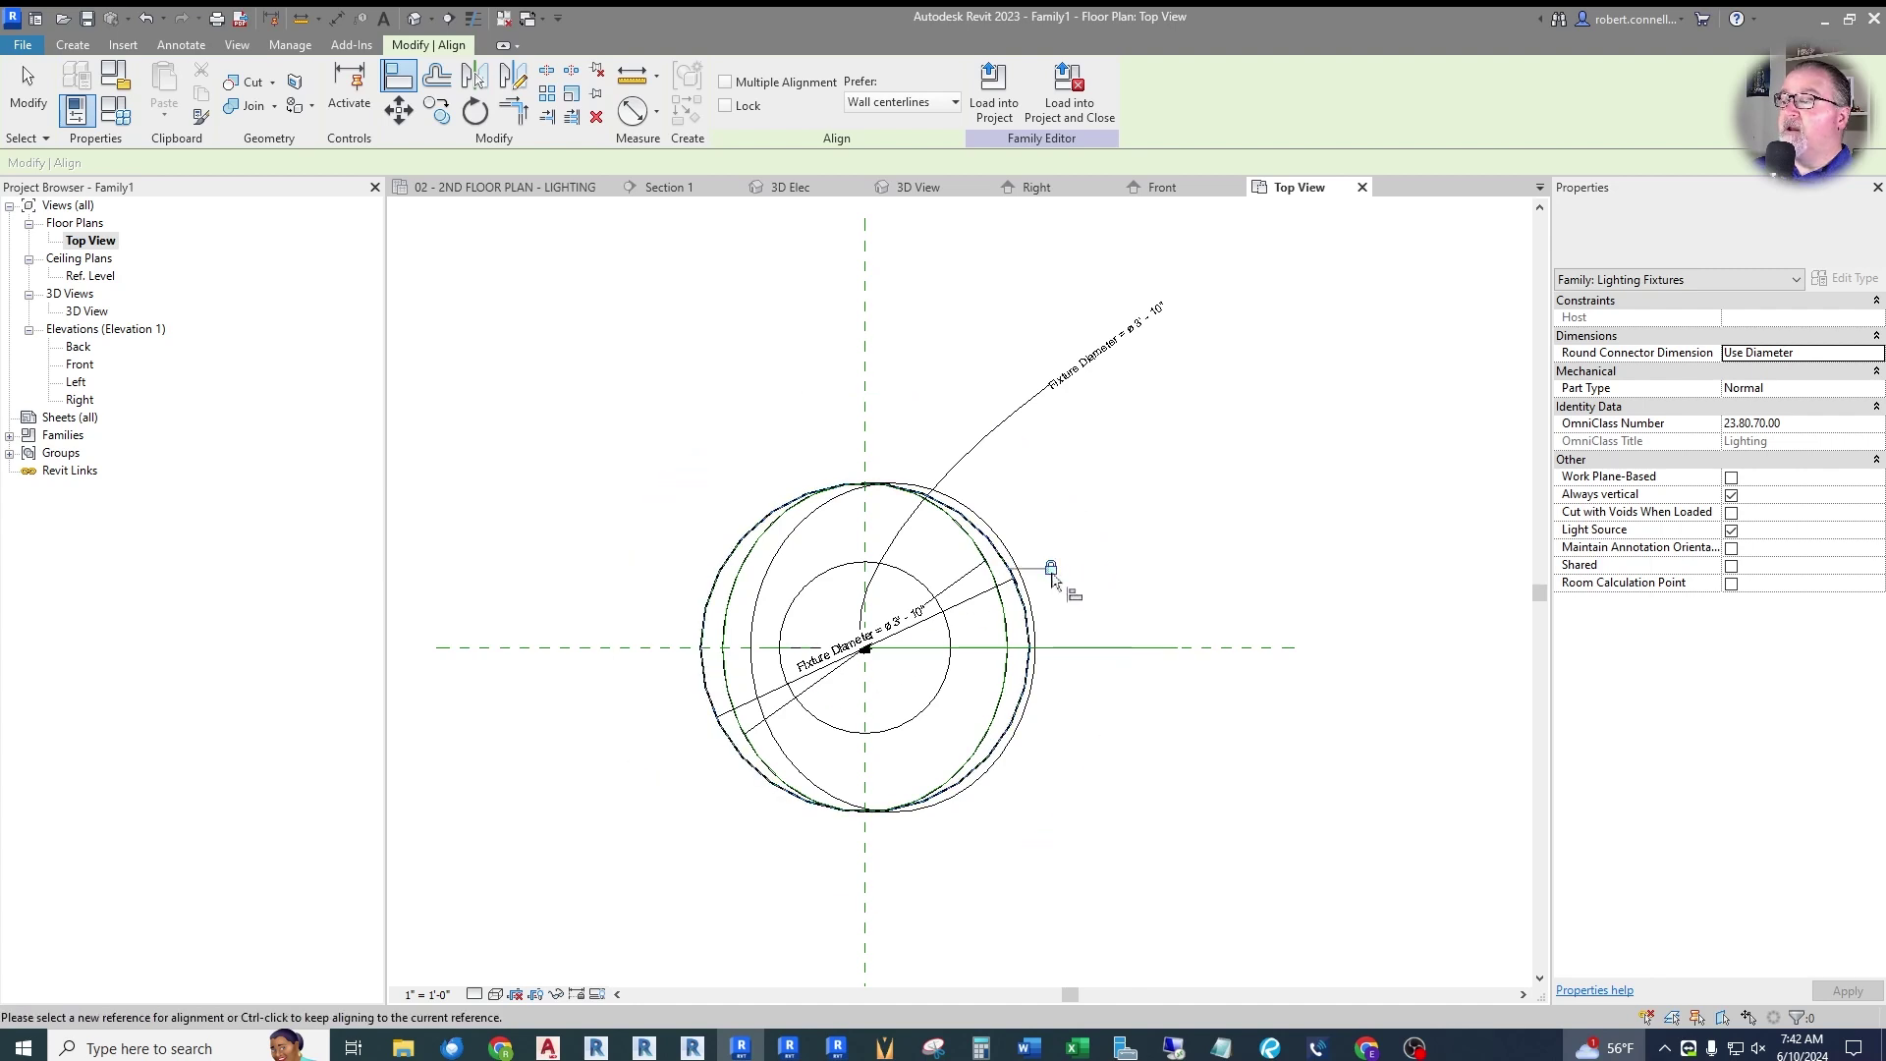
key("Escape")
key("Escape")
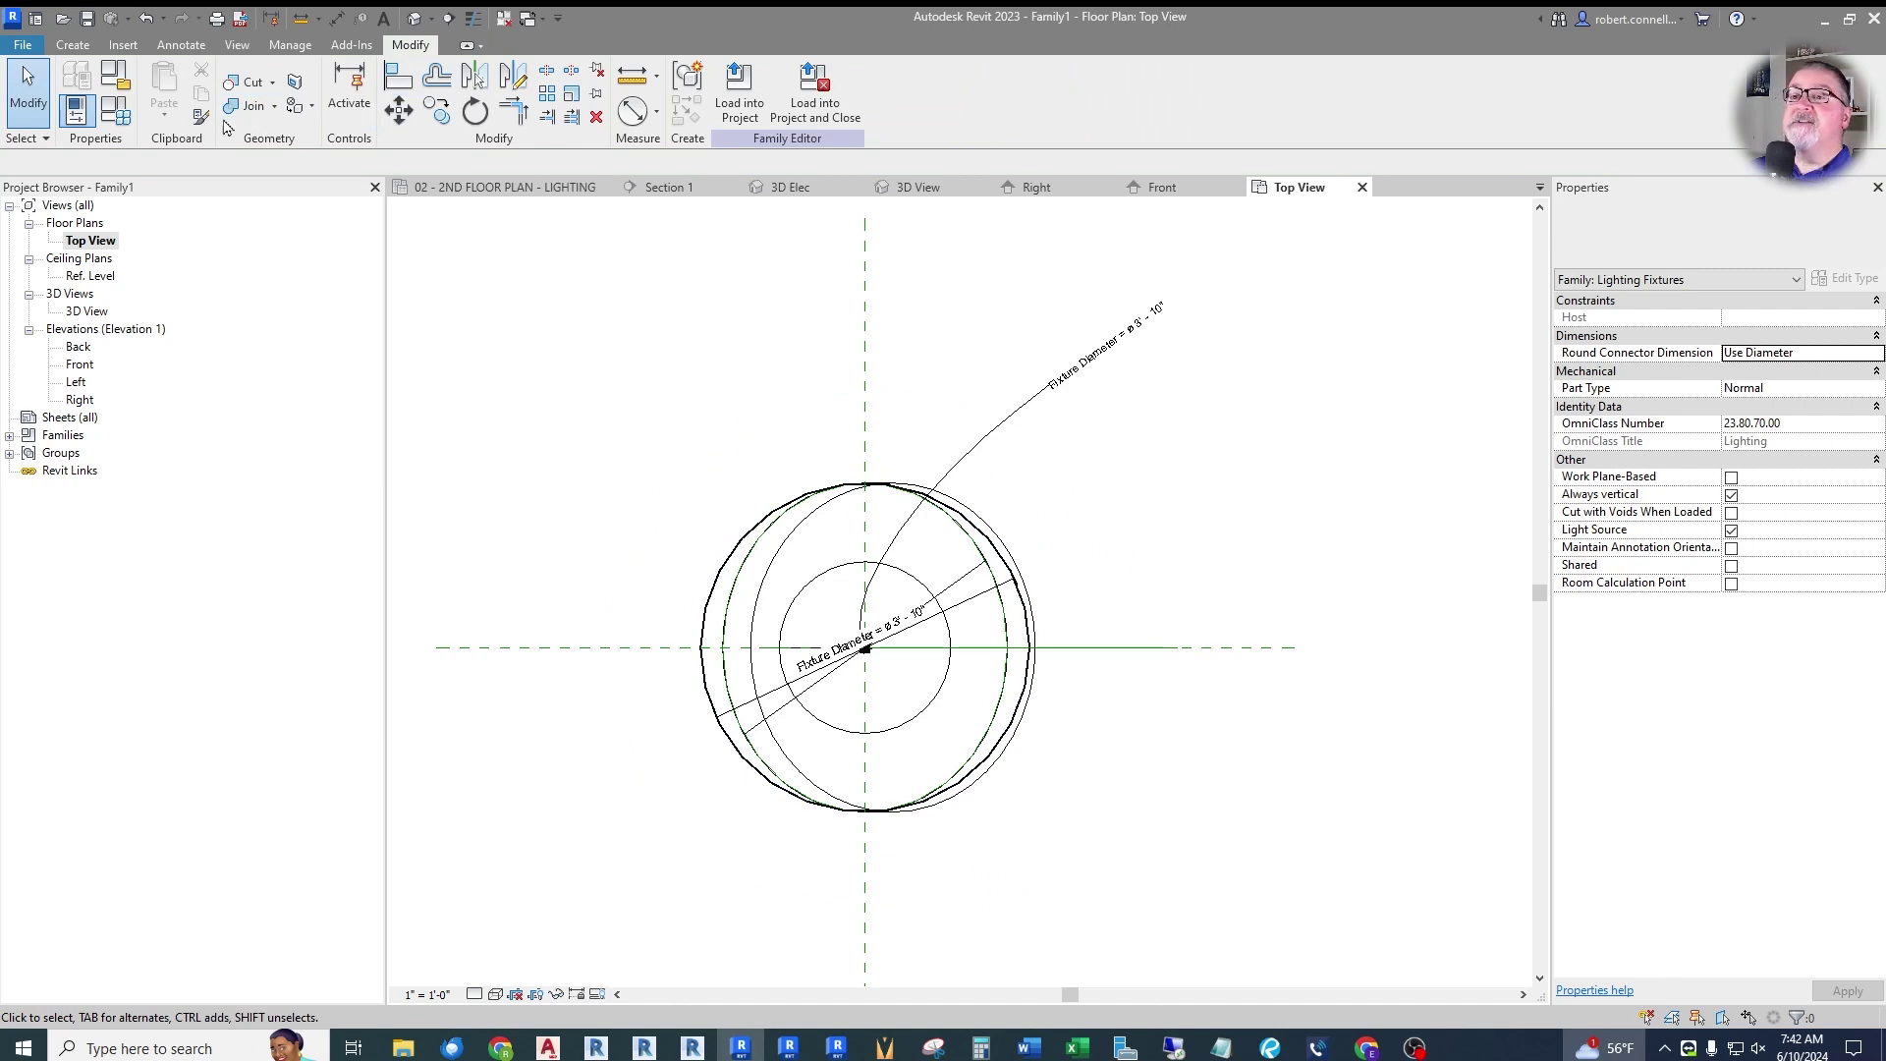
Set the Fixture Diameter to 1'-0" in the family types and check how the fixture and symbol circle resize in plan.
left_click(124, 118)
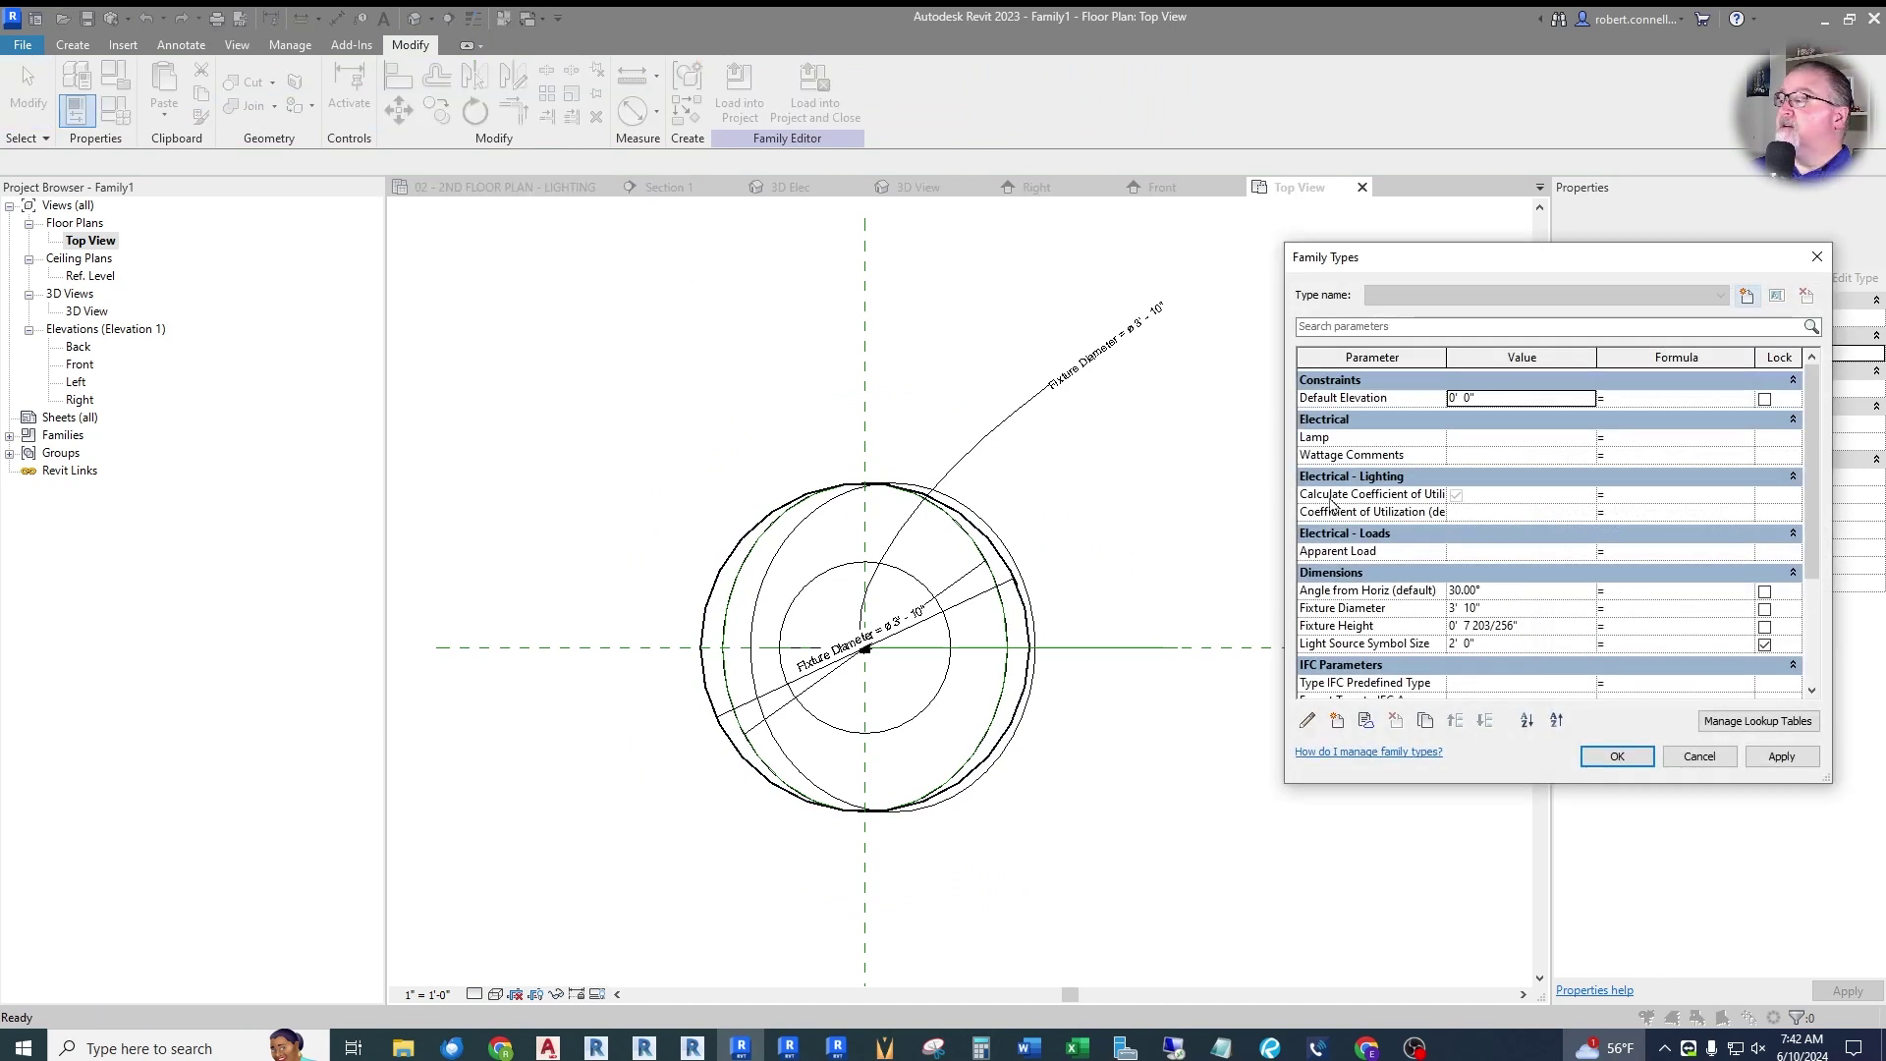
left_click(1520, 610)
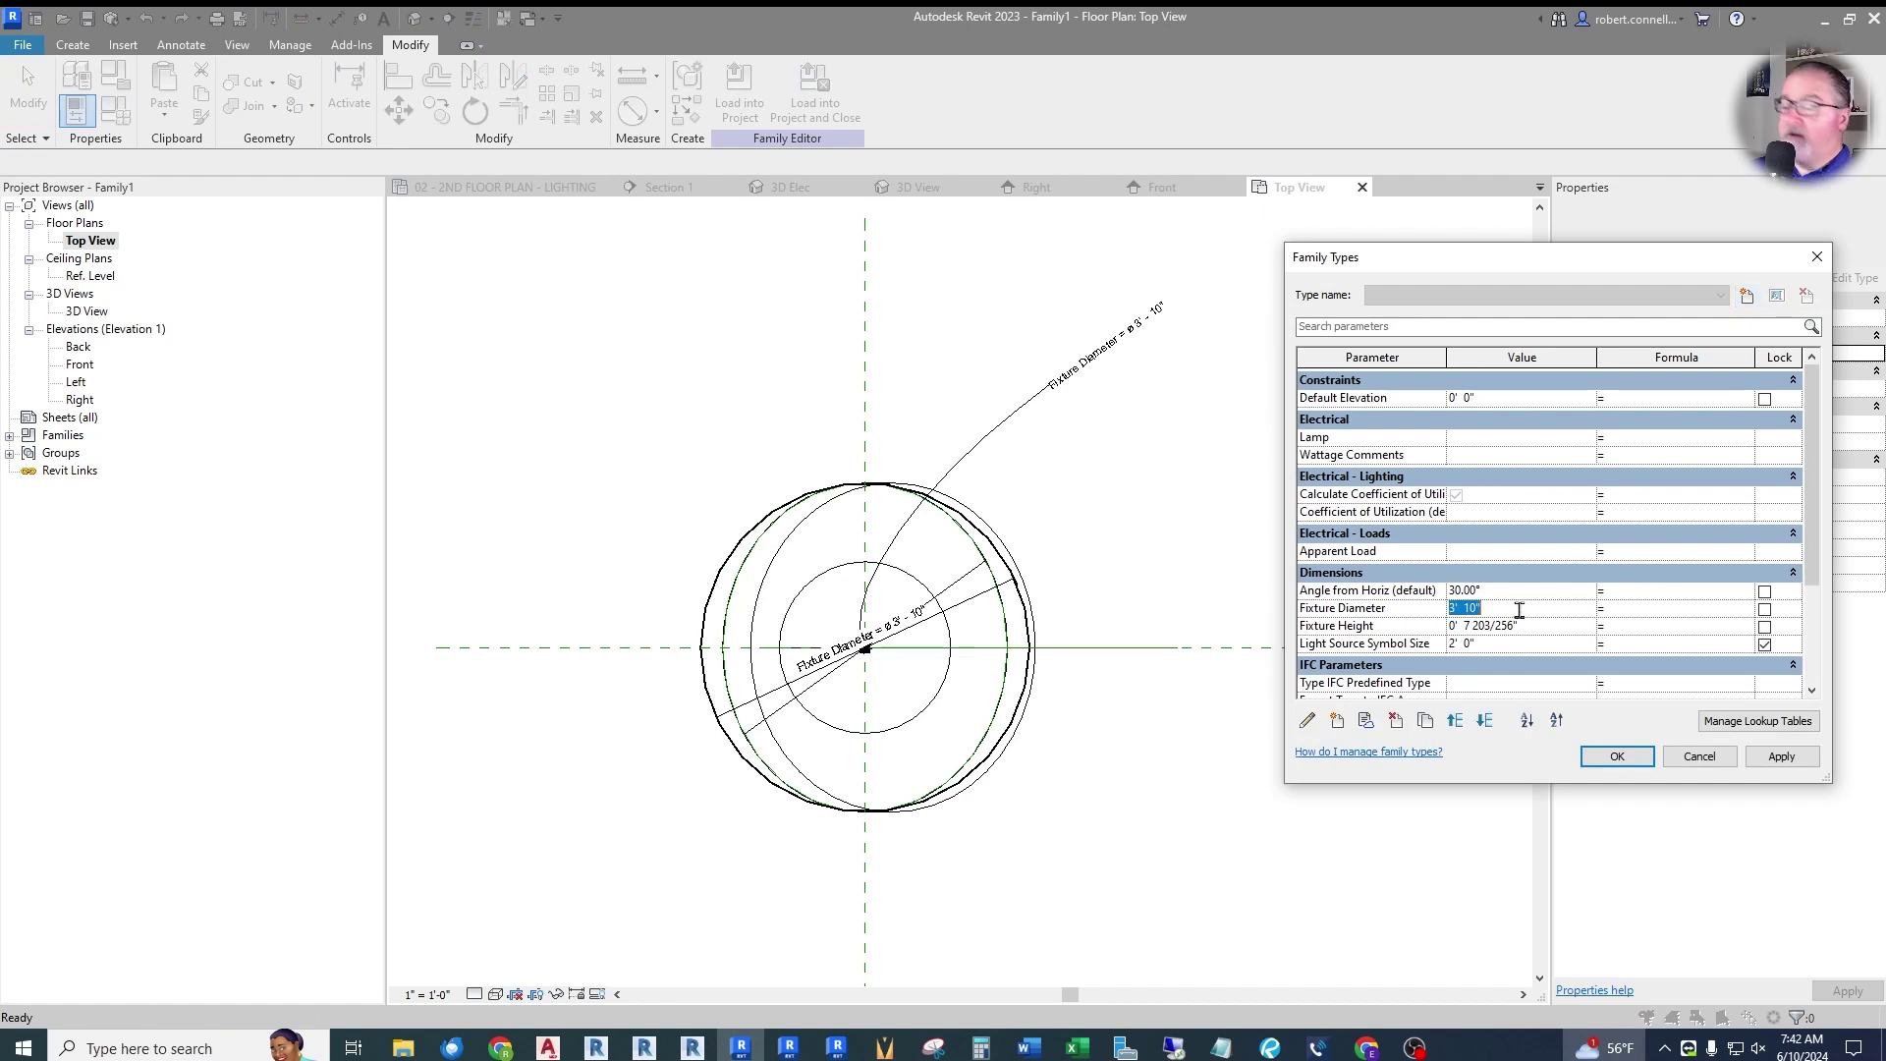
type("1")
key("Tab")
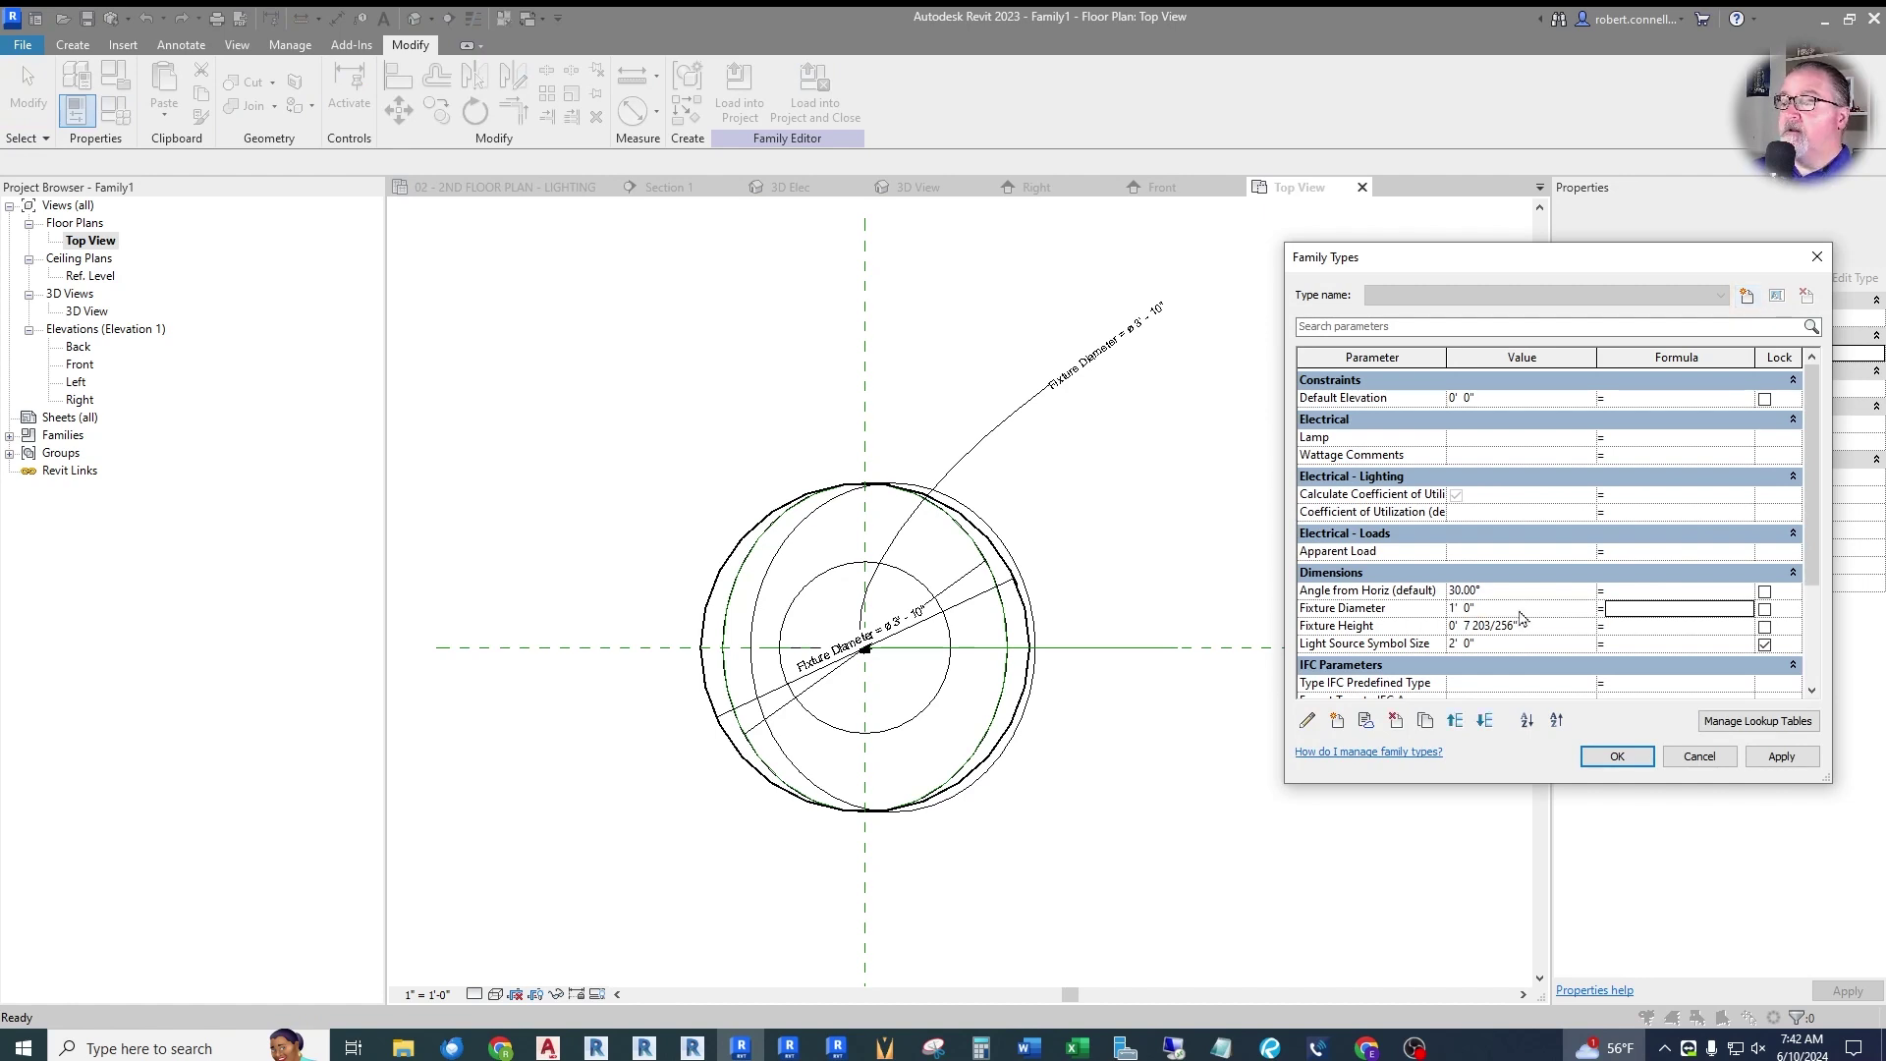
left_click(1617, 757)
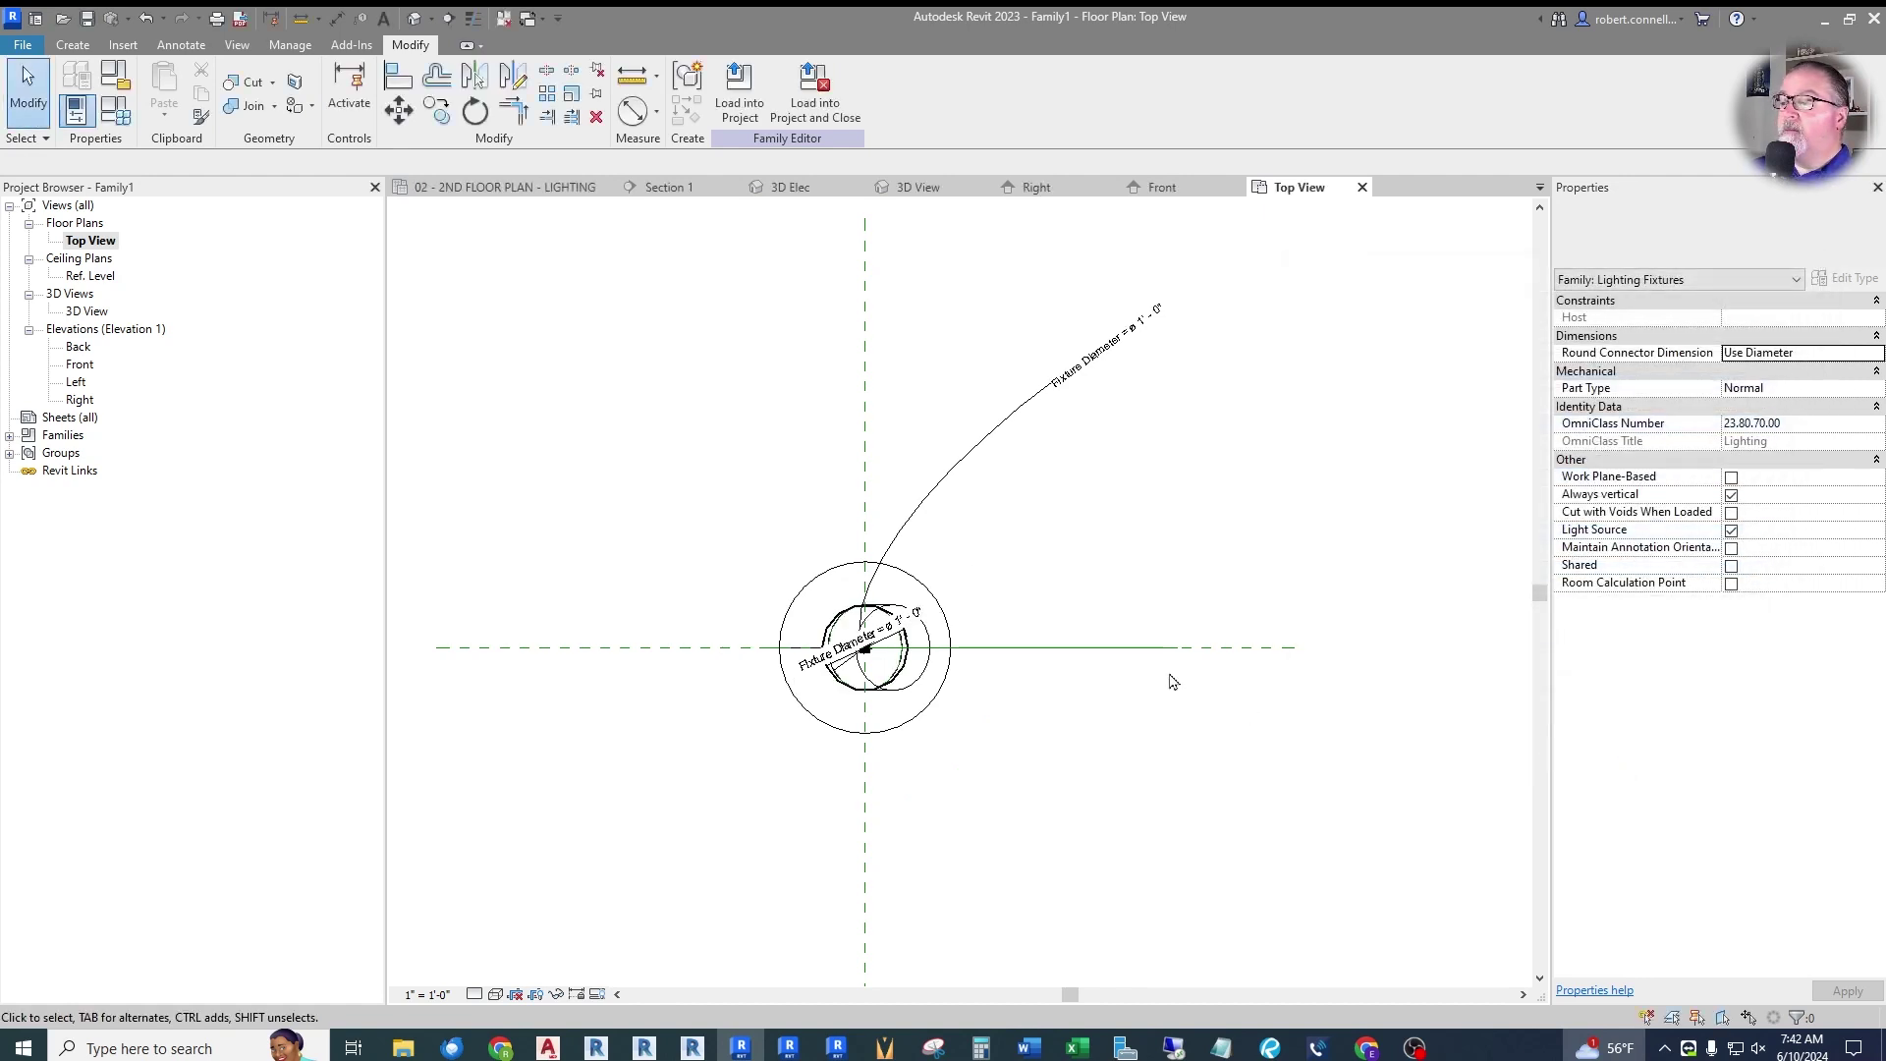
scroll(916, 660, "up", 4)
scroll(1021, 565, "down", 2)
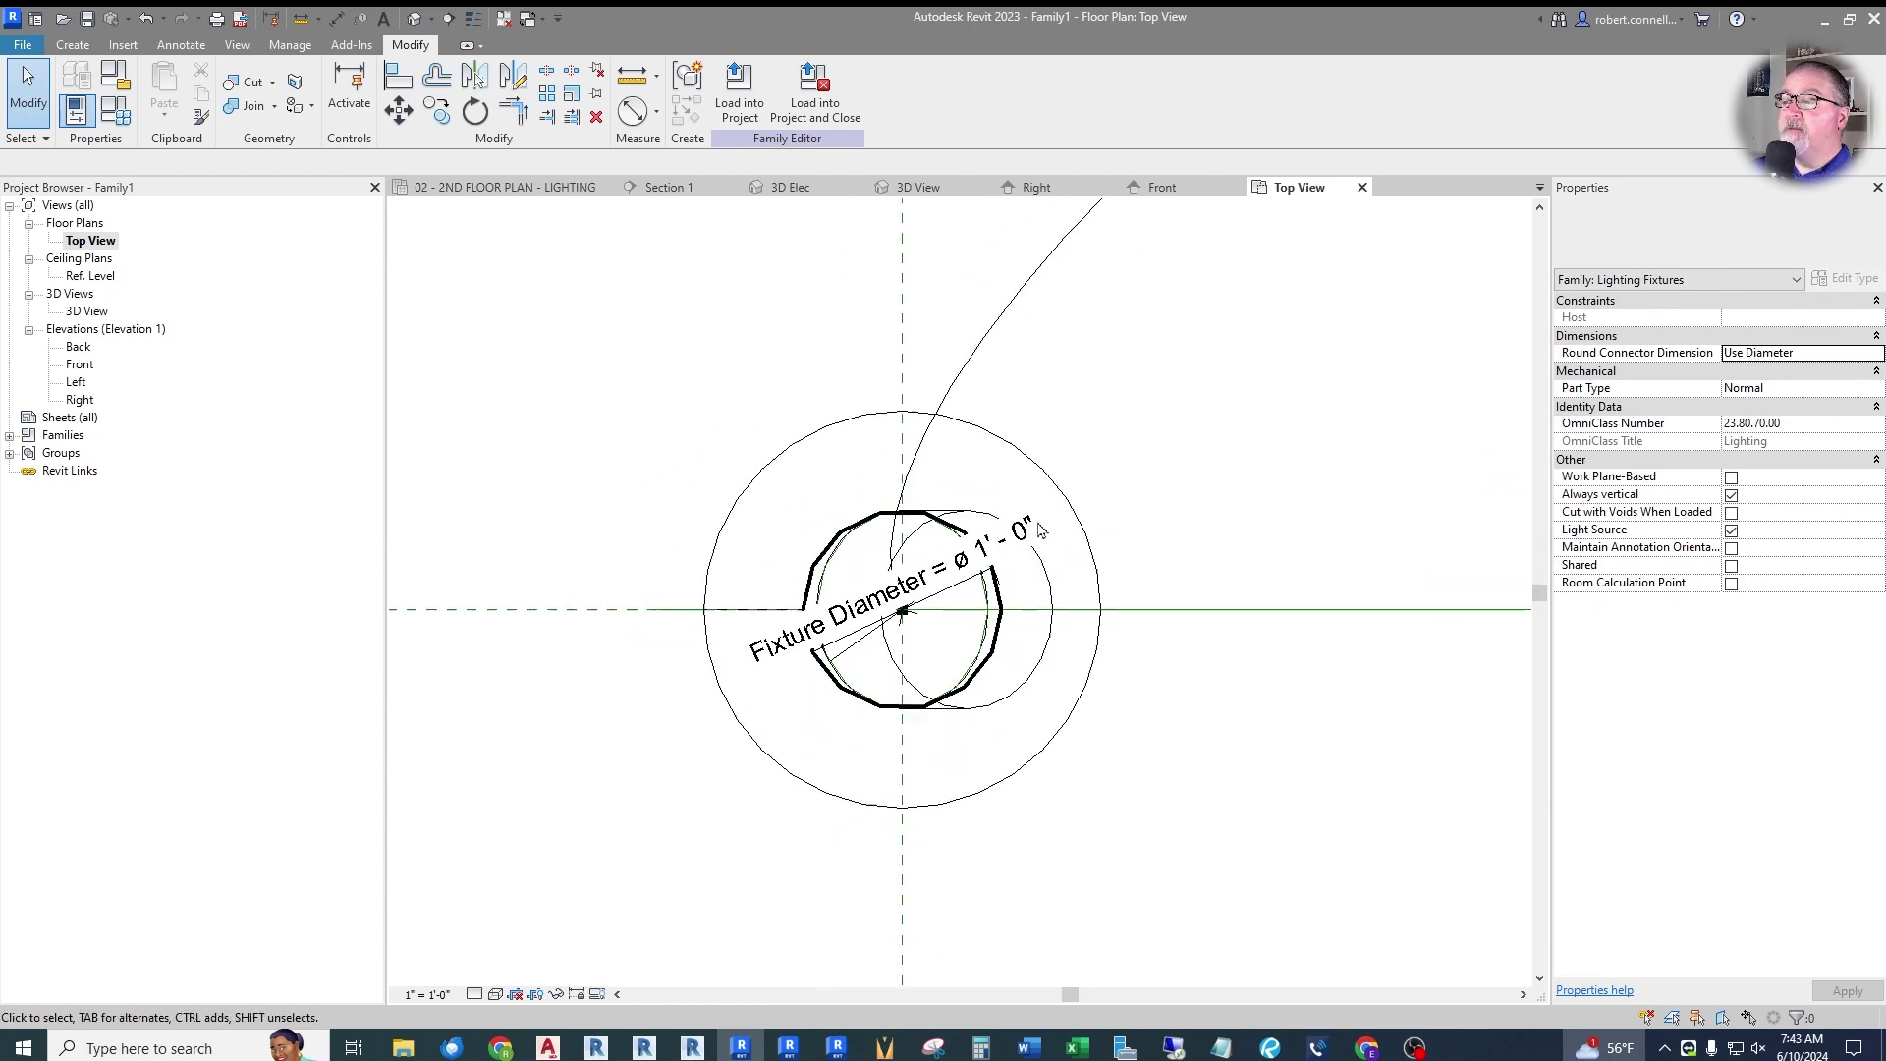
scroll(851, 527, "down", 3)
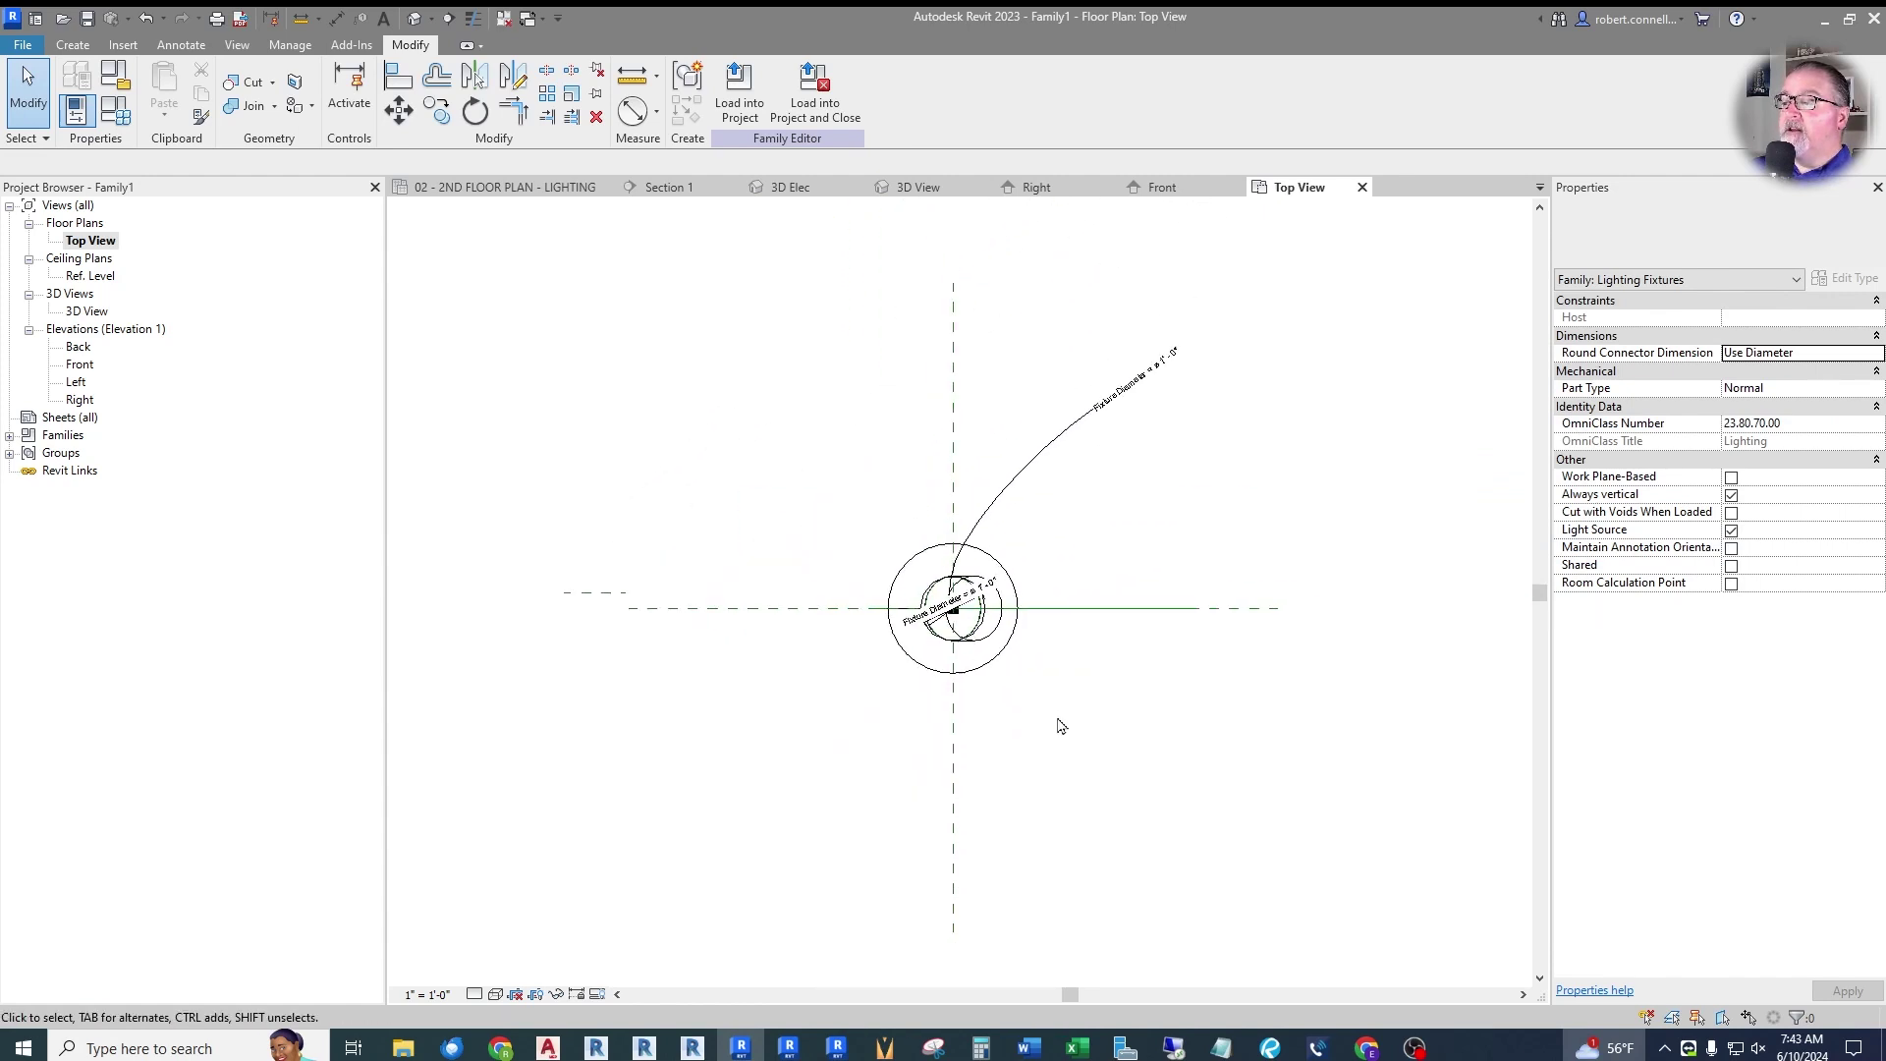
scroll(1031, 531, "up", 2)
scroll(1047, 529, "up", 1)
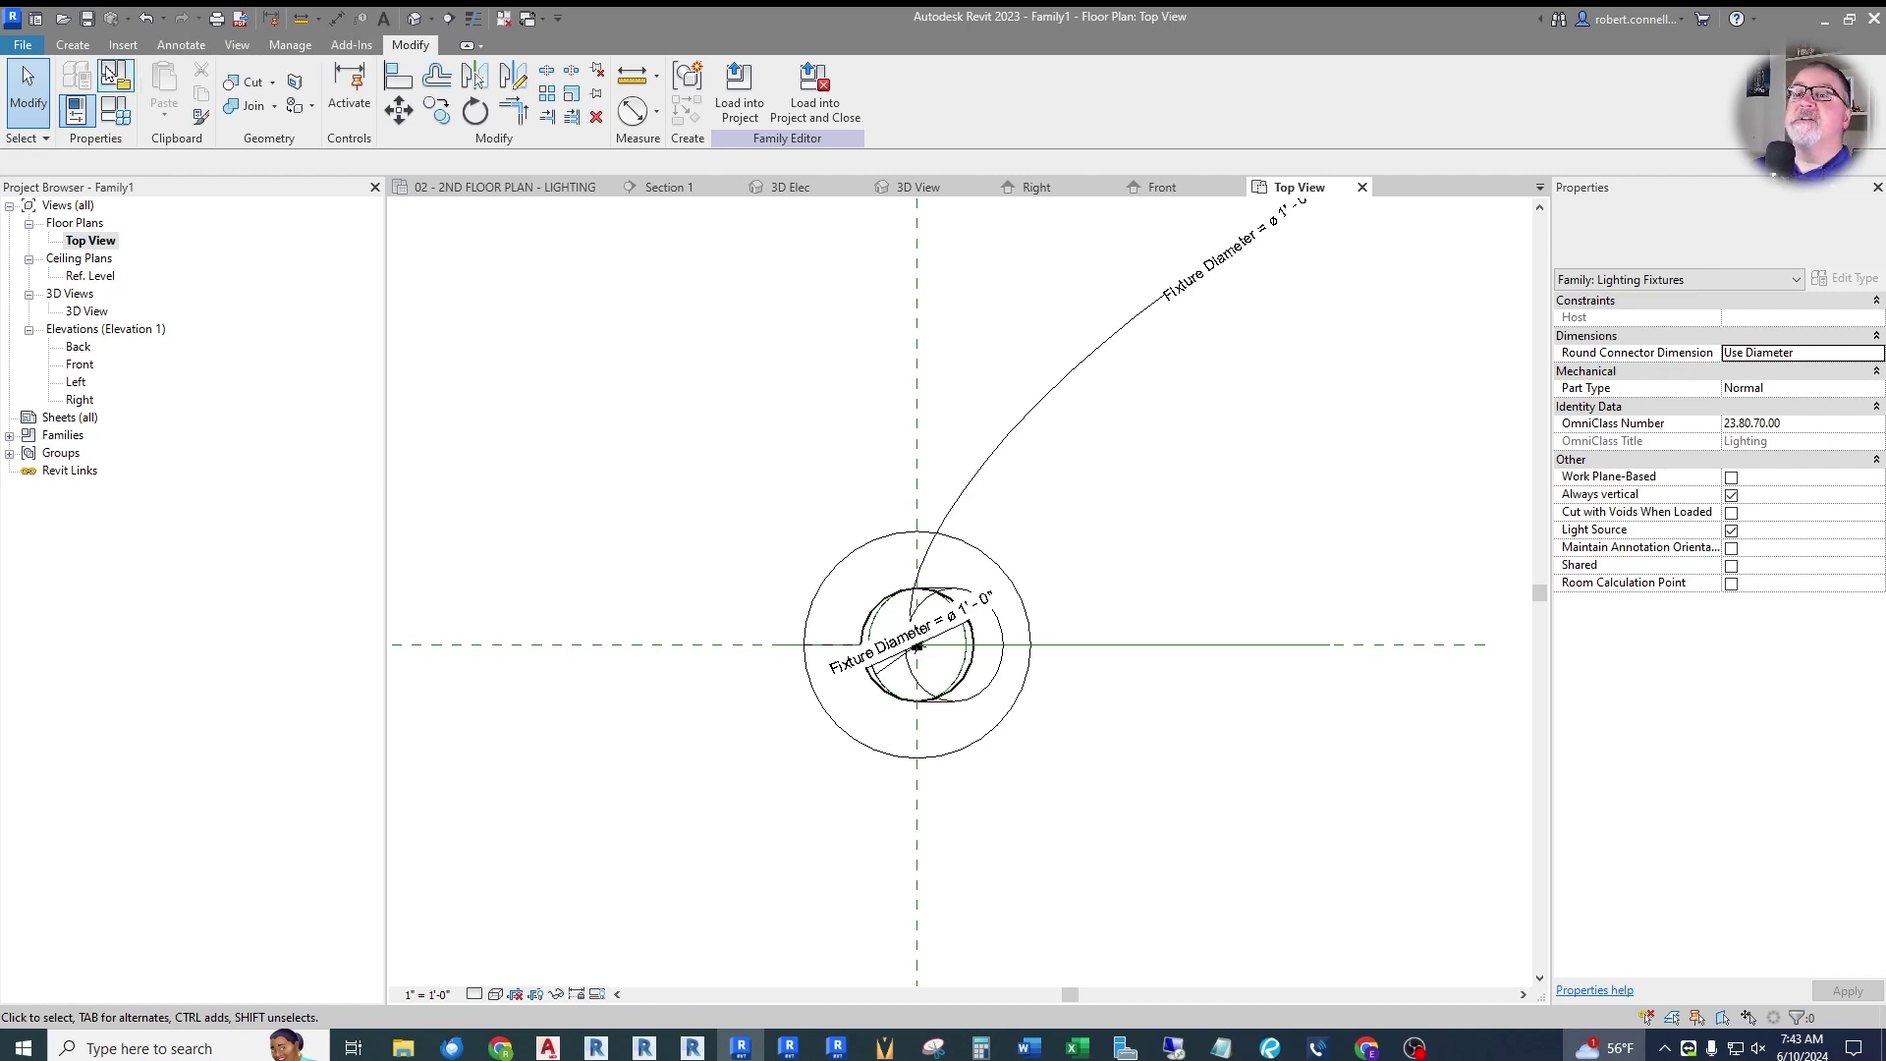
Load the annotation family emergency symbol.rfa from the ER folder into the fixture family.
left_click(124, 45)
left_click(841, 93)
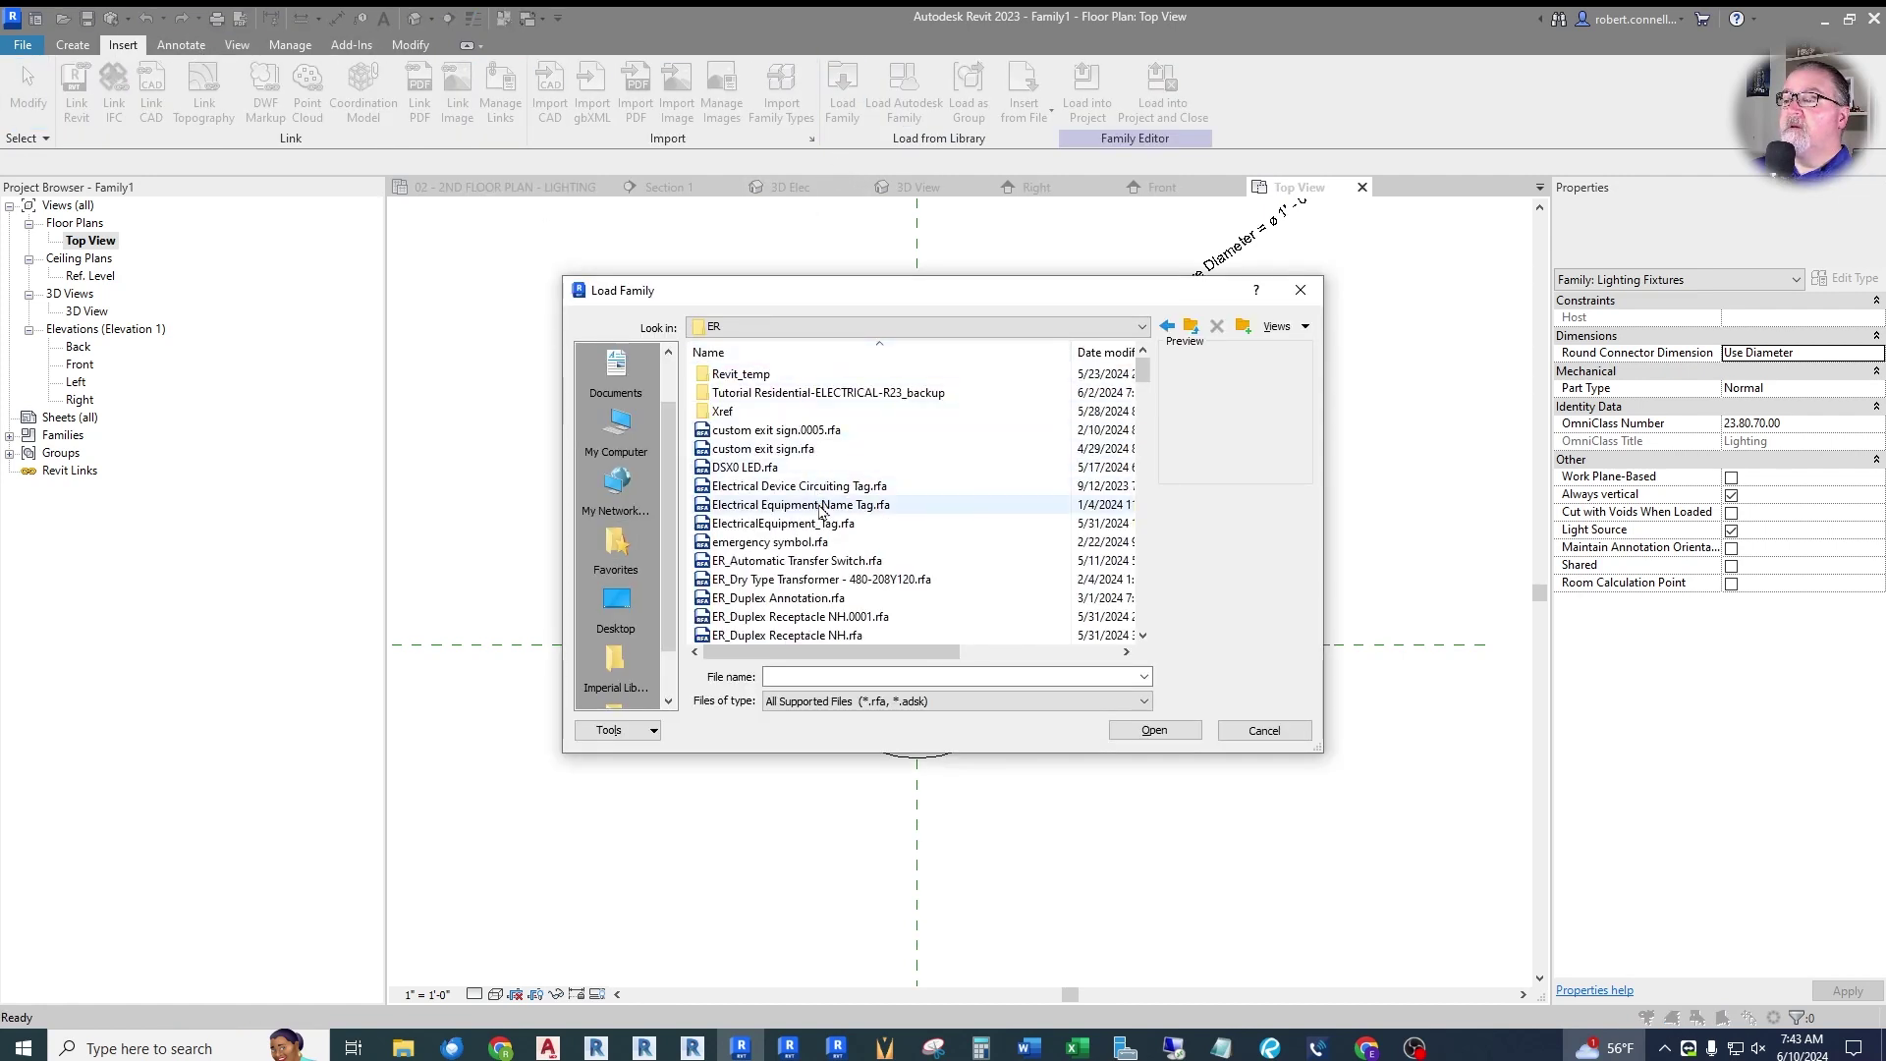
left_click(796, 543)
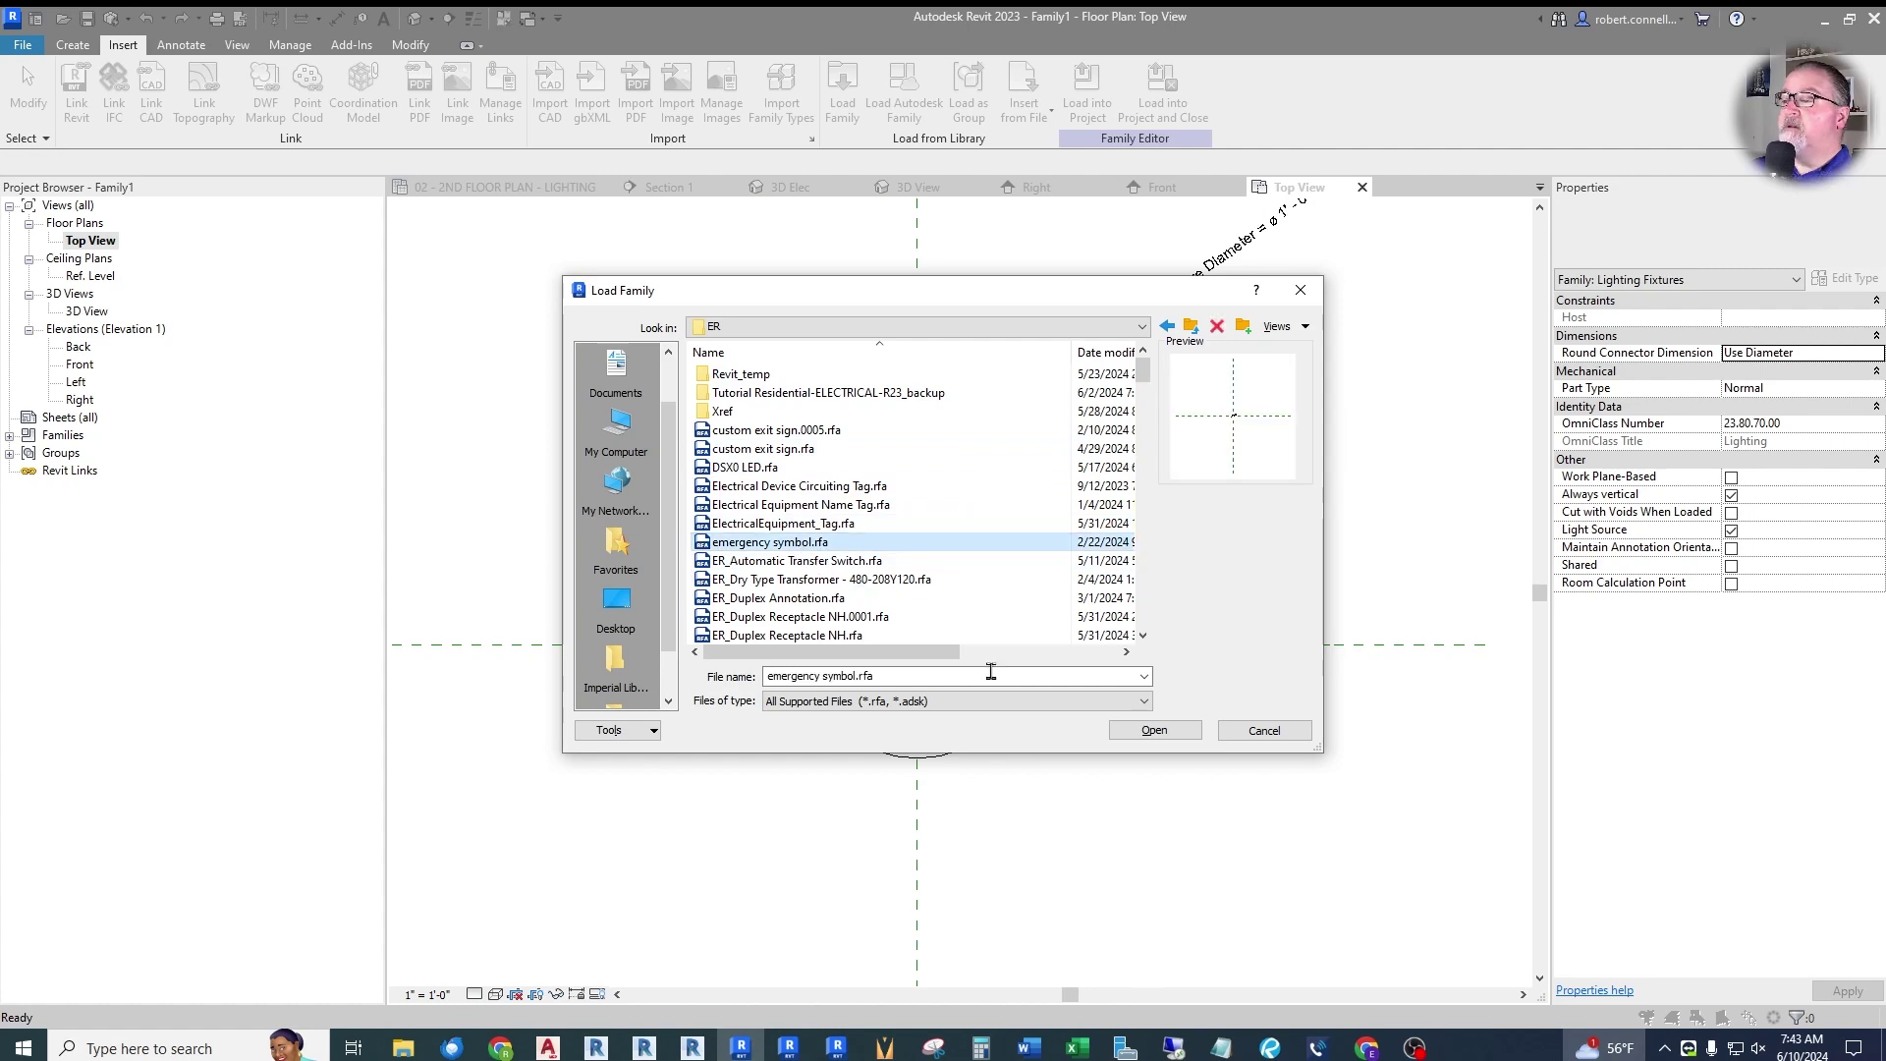
left_click(1155, 730)
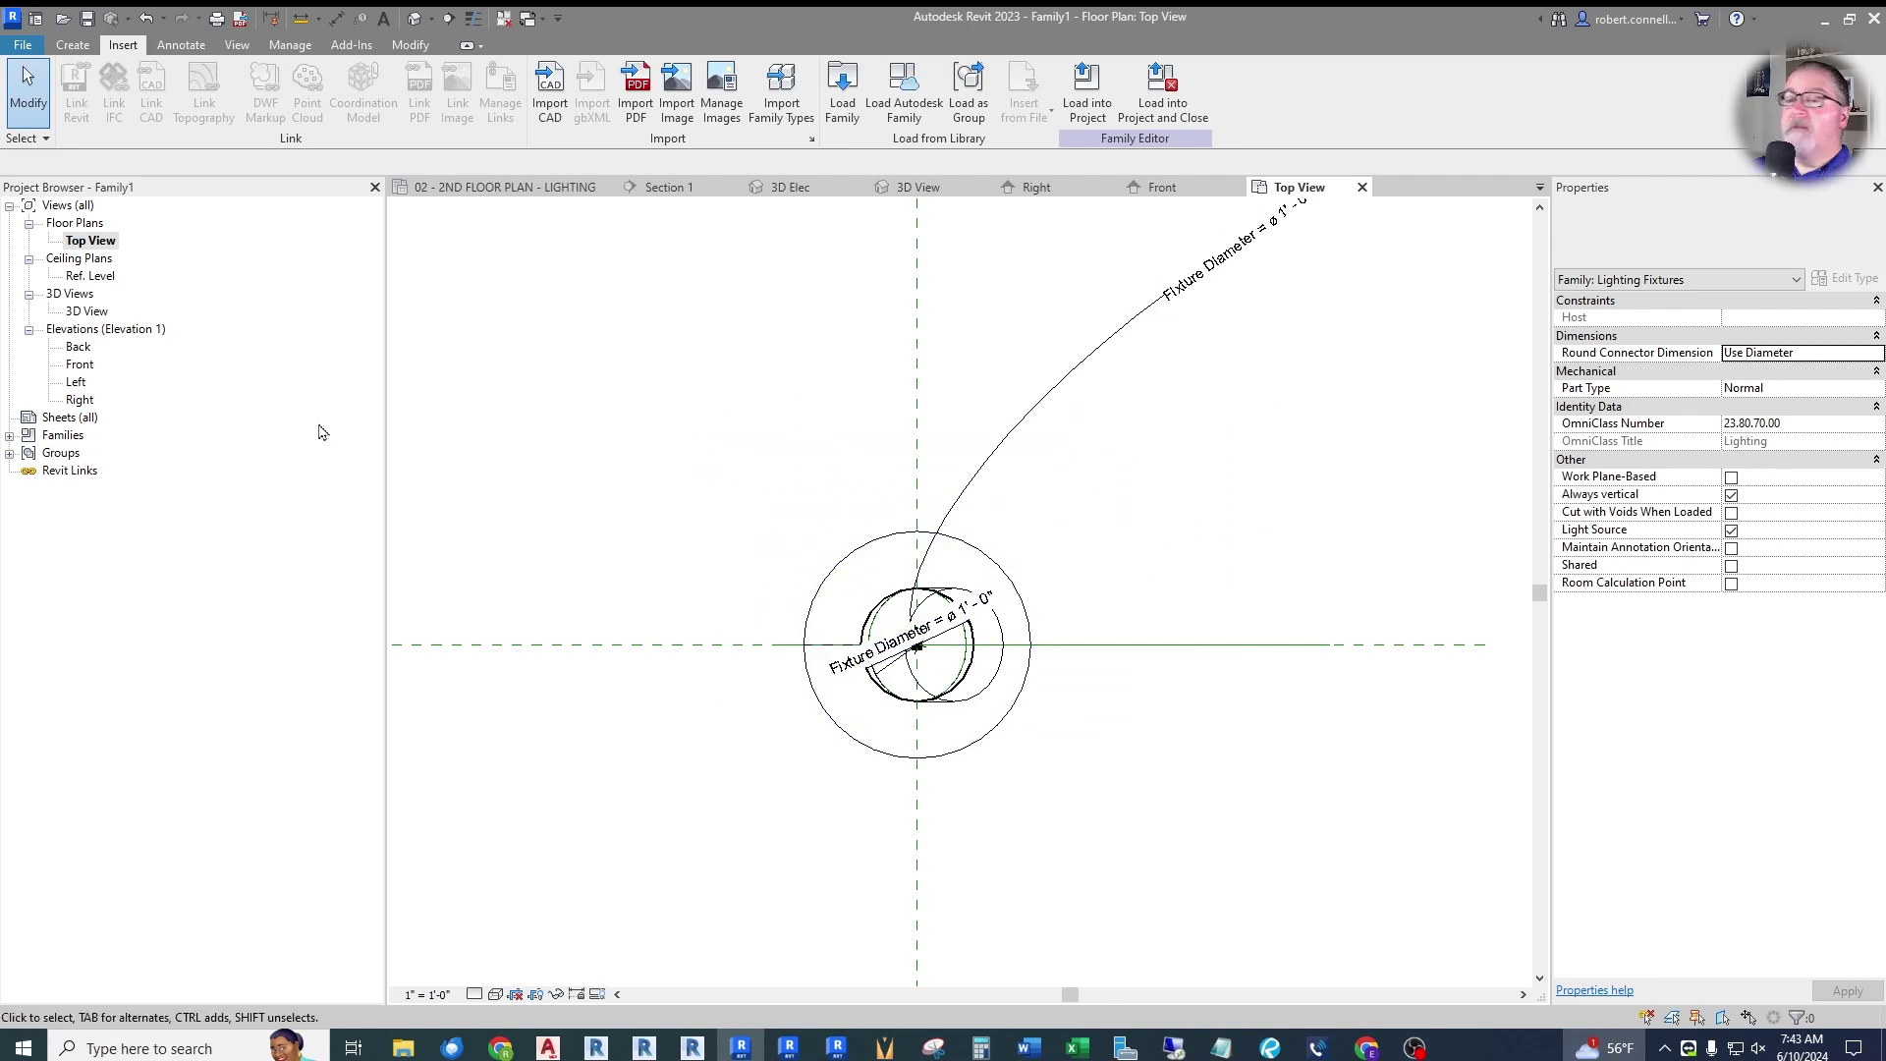
Place the emergency symbol annotation at the intersection of the center reference planes in the Top View.
left_click(10, 437)
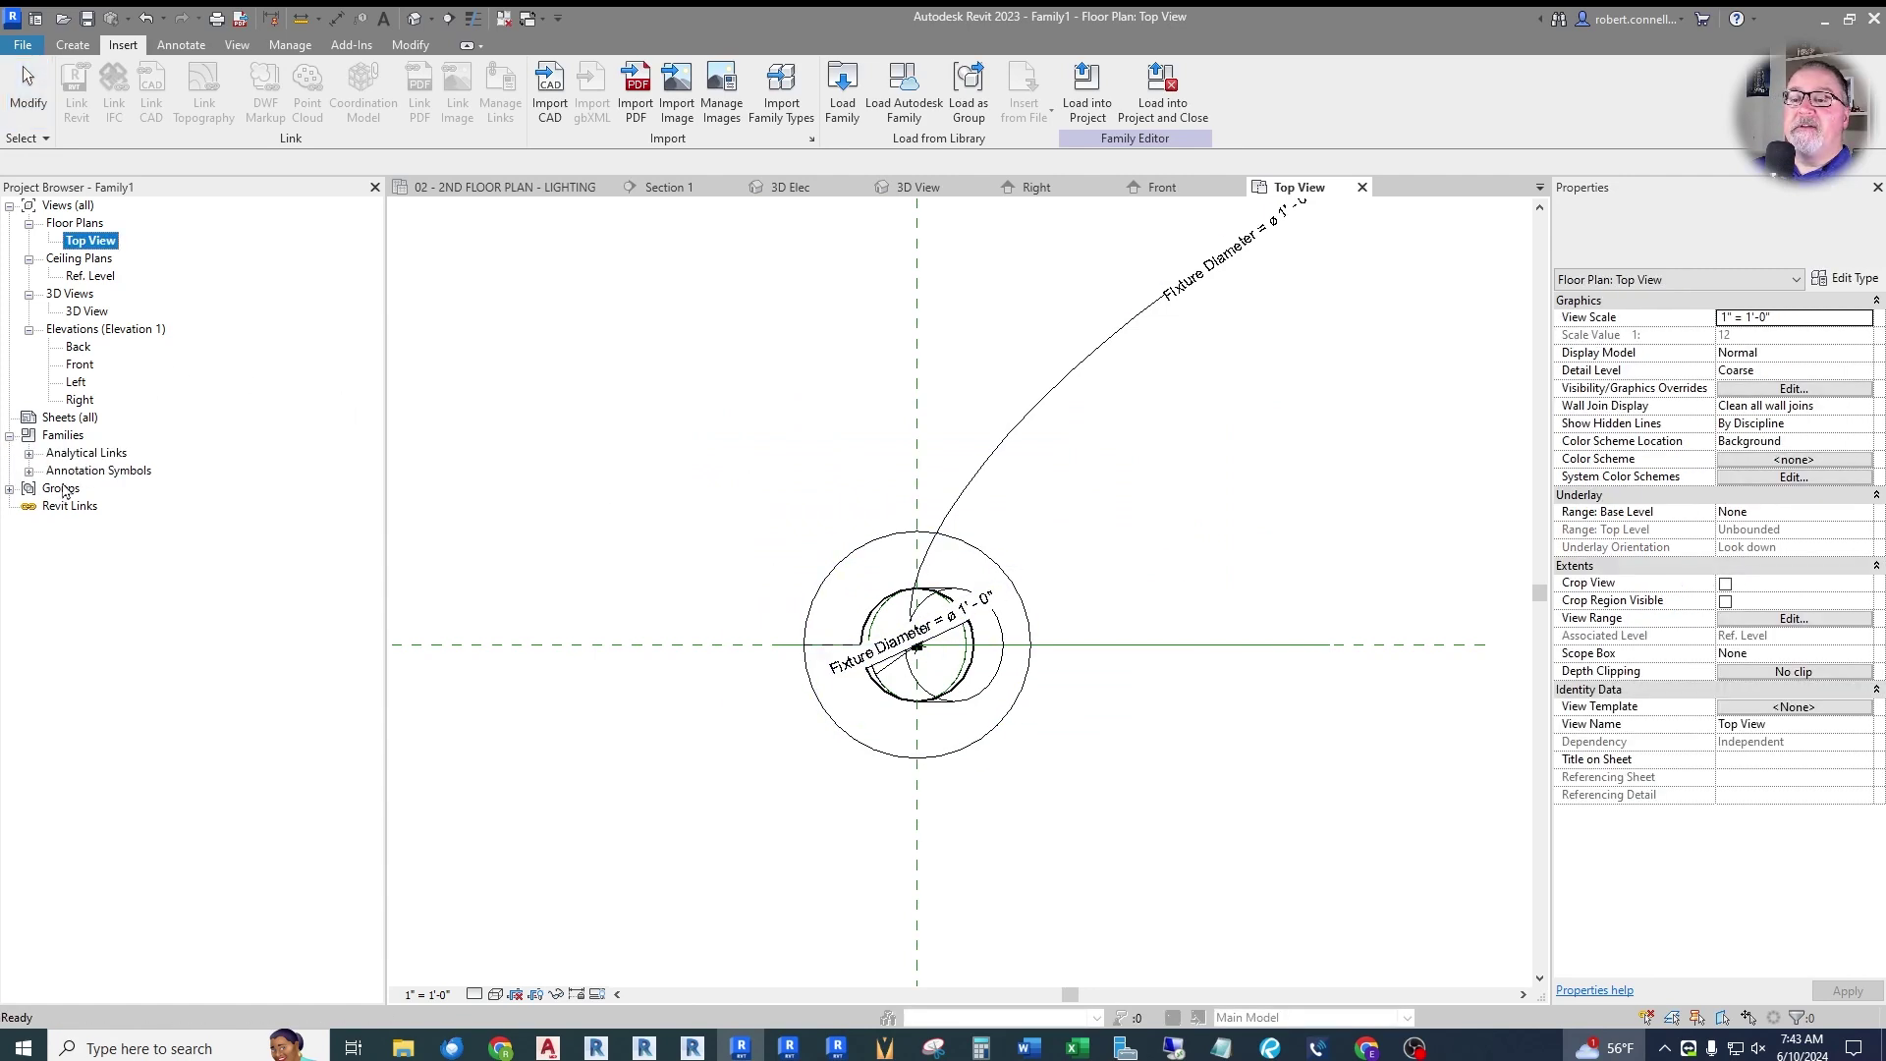
left_click(30, 472)
left_click(48, 490)
left_click_drag(118, 506, 630, 508)
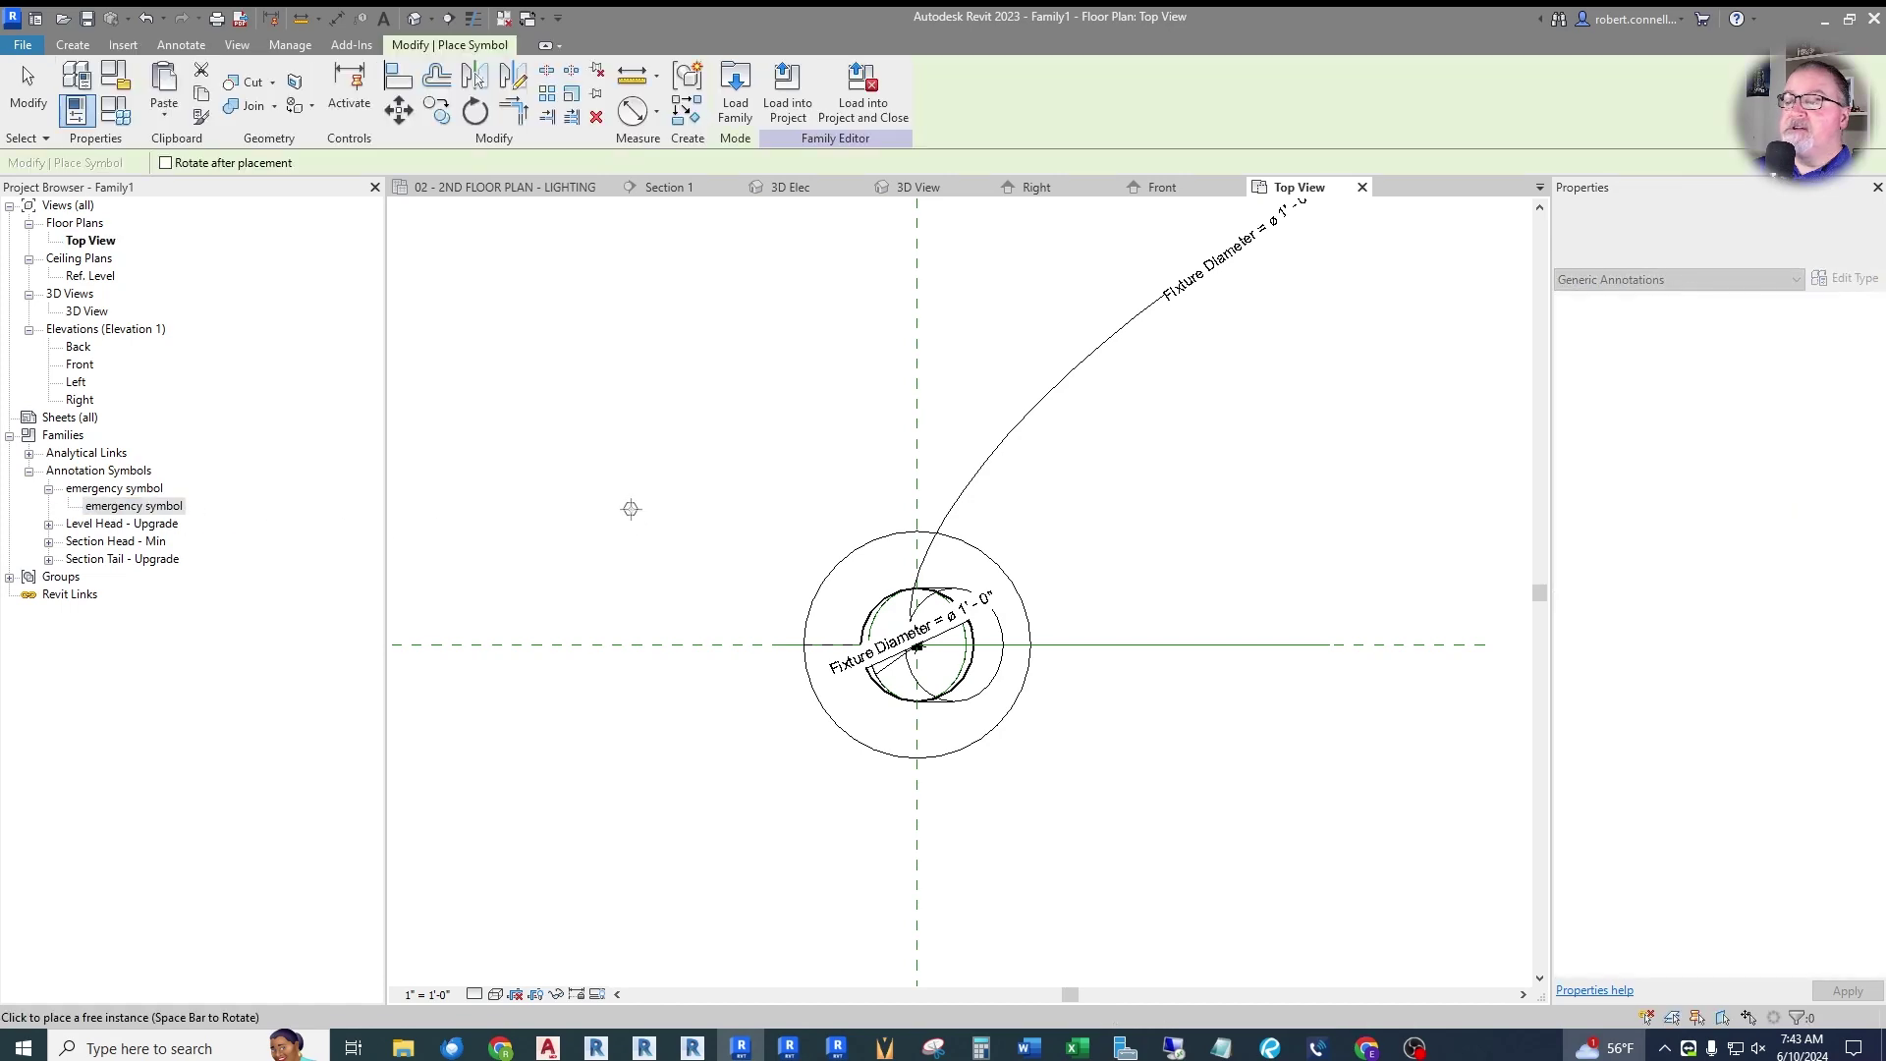
scroll(678, 496, "up", 6)
scroll(694, 476, "down", 3)
scroll(1132, 729, "up", 6)
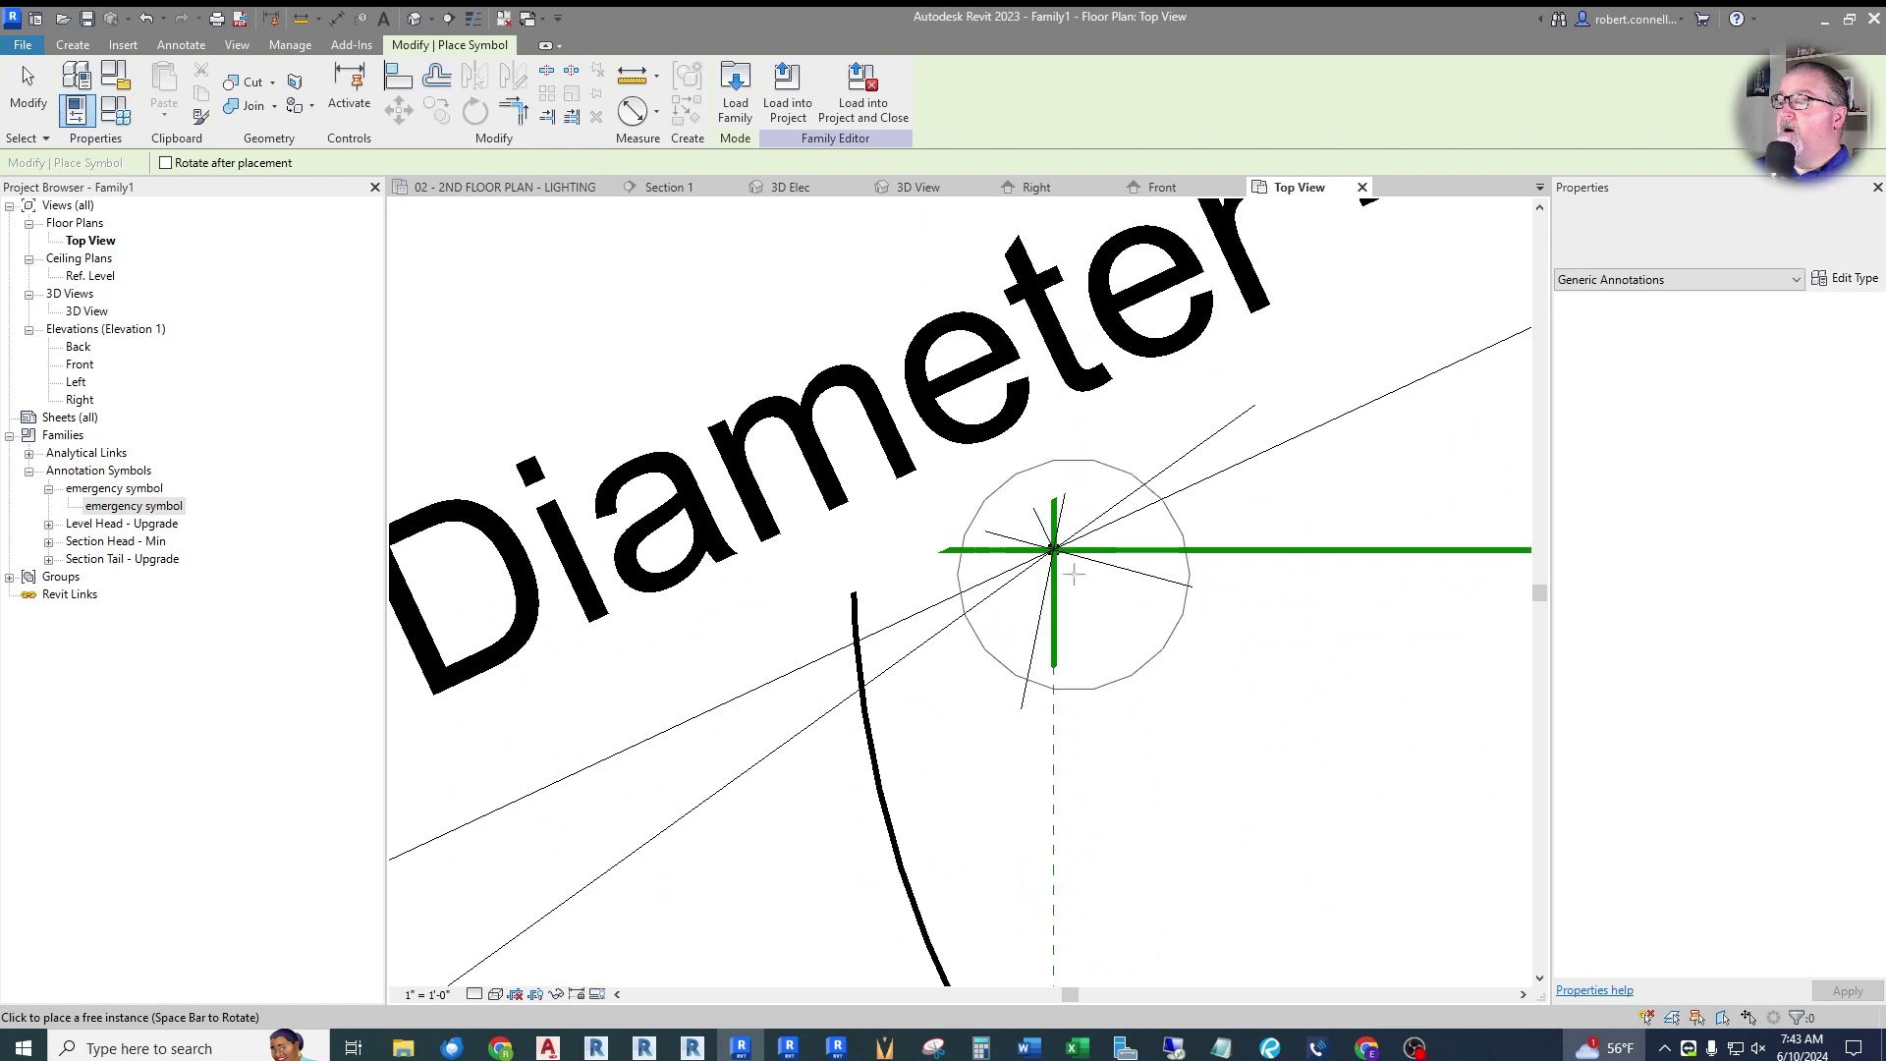
scroll(983, 550, "down", 4)
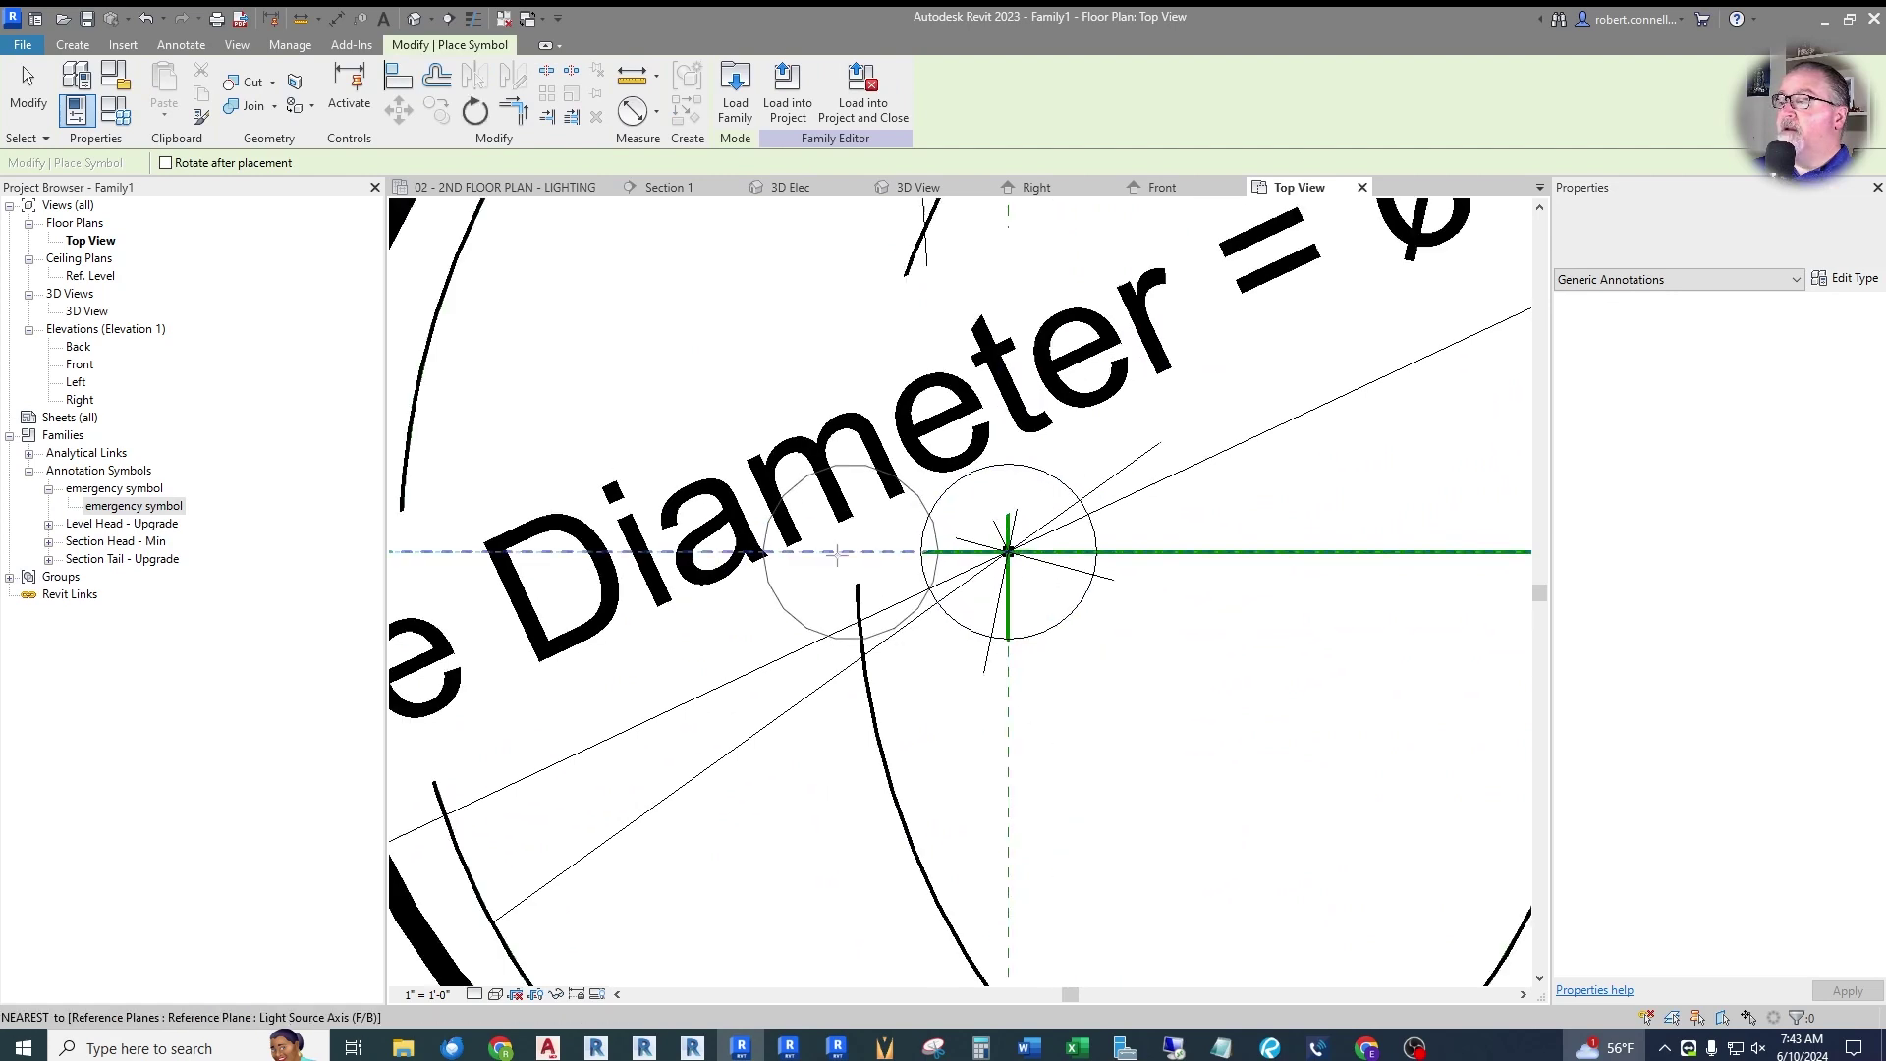
left_click(935, 553)
key("Escape")
Test the placed emergency symbol's Emergency option by switching it on and back off.
left_click(959, 517)
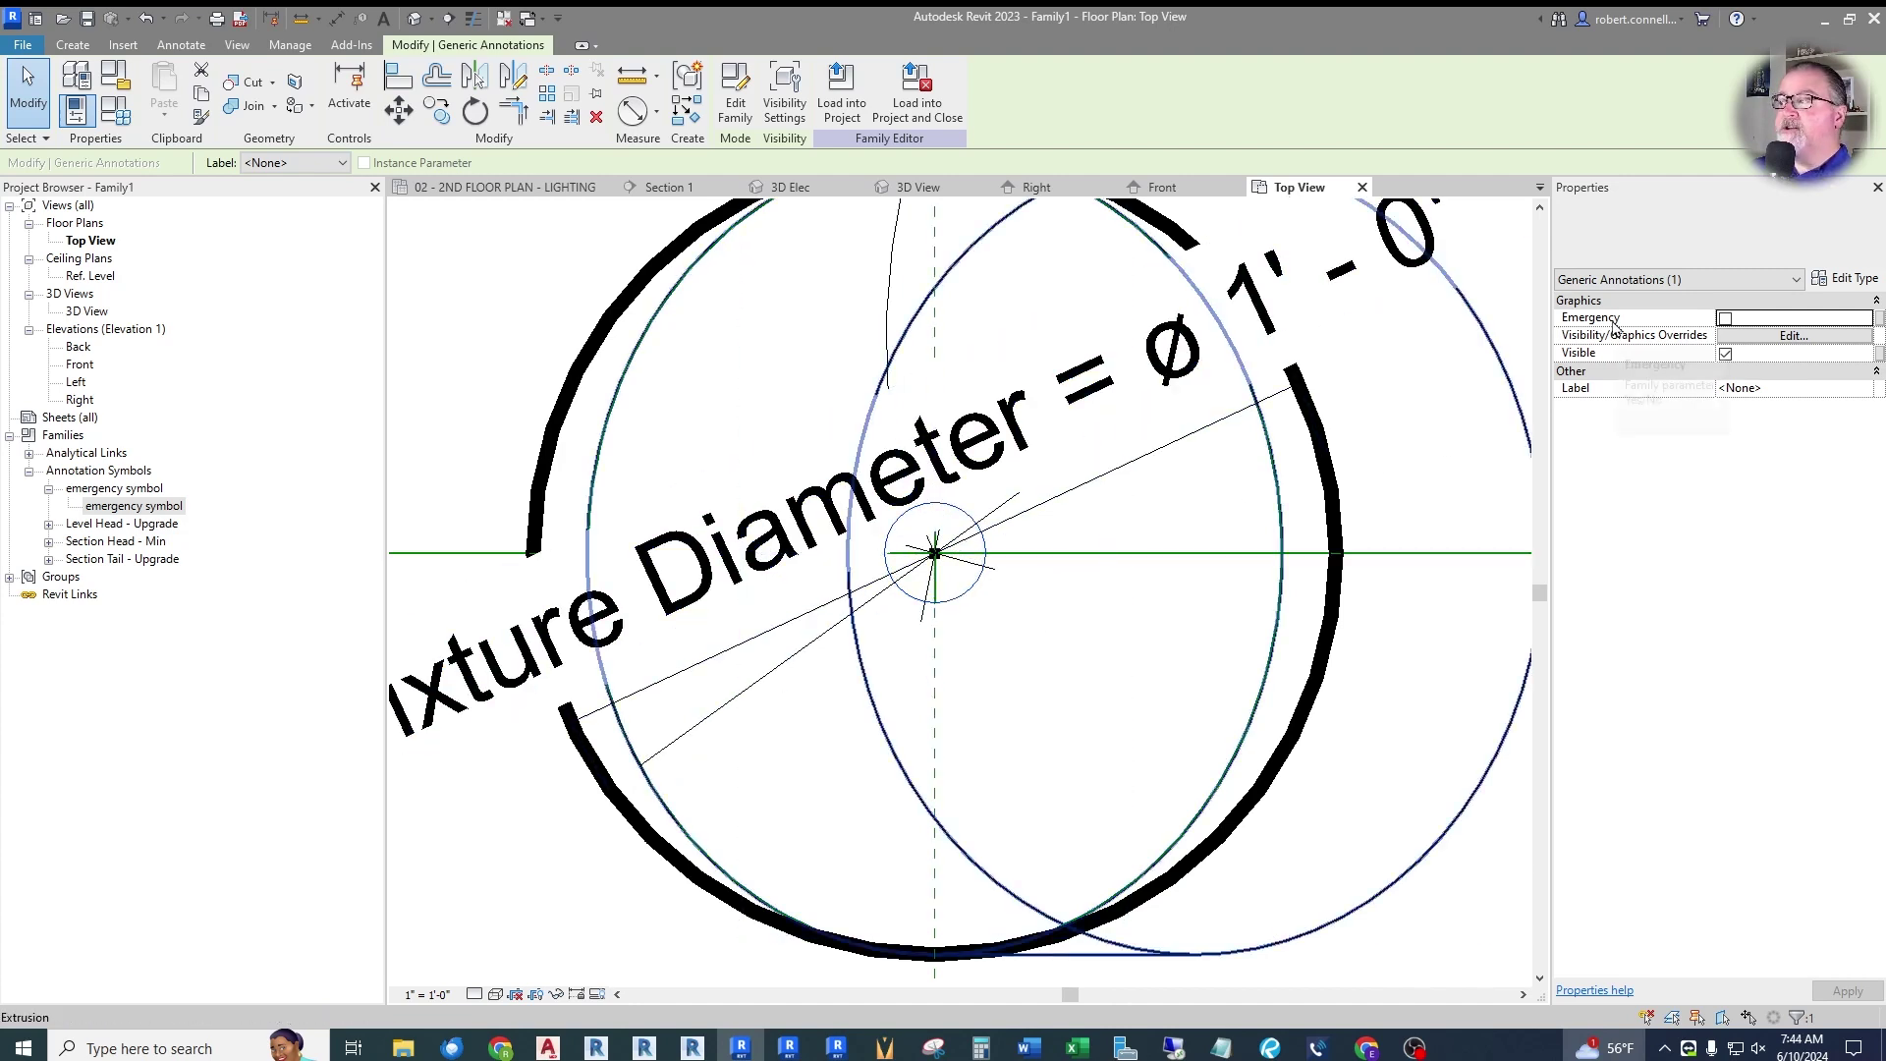
left_click(1725, 319)
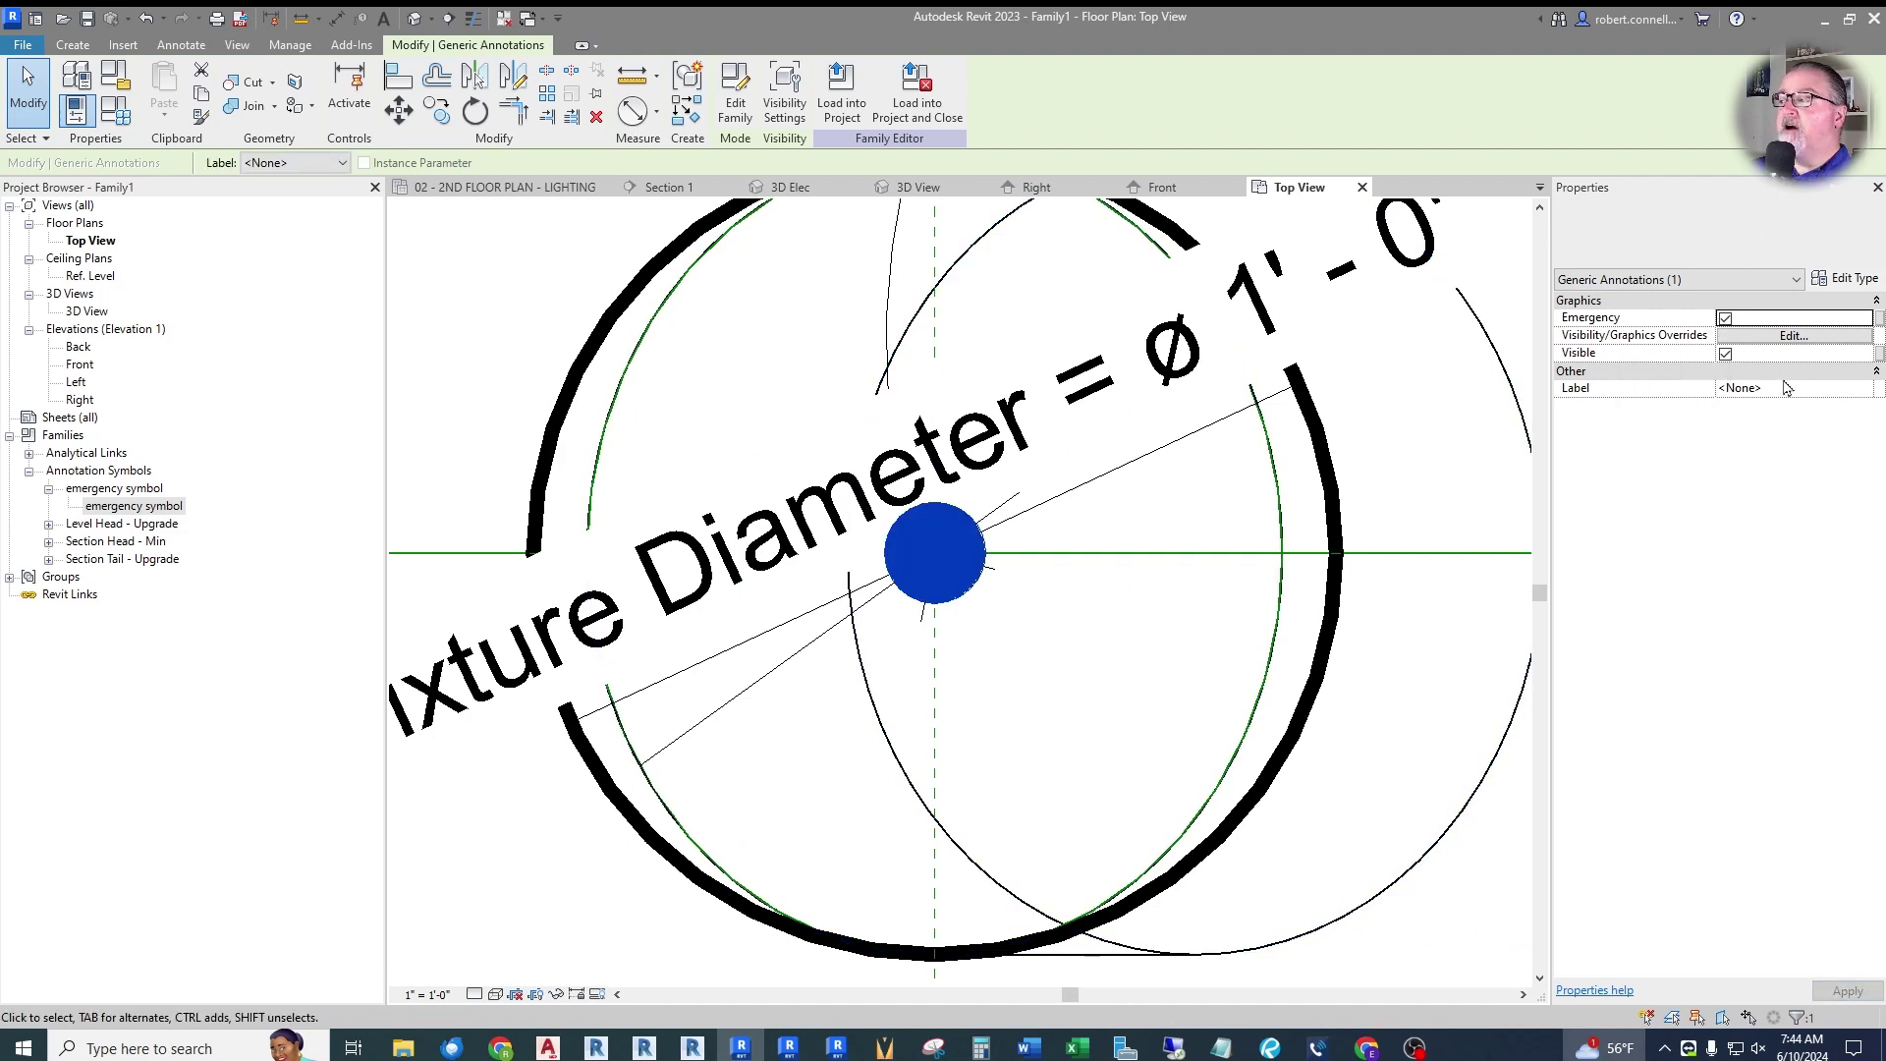
left_click(1726, 319)
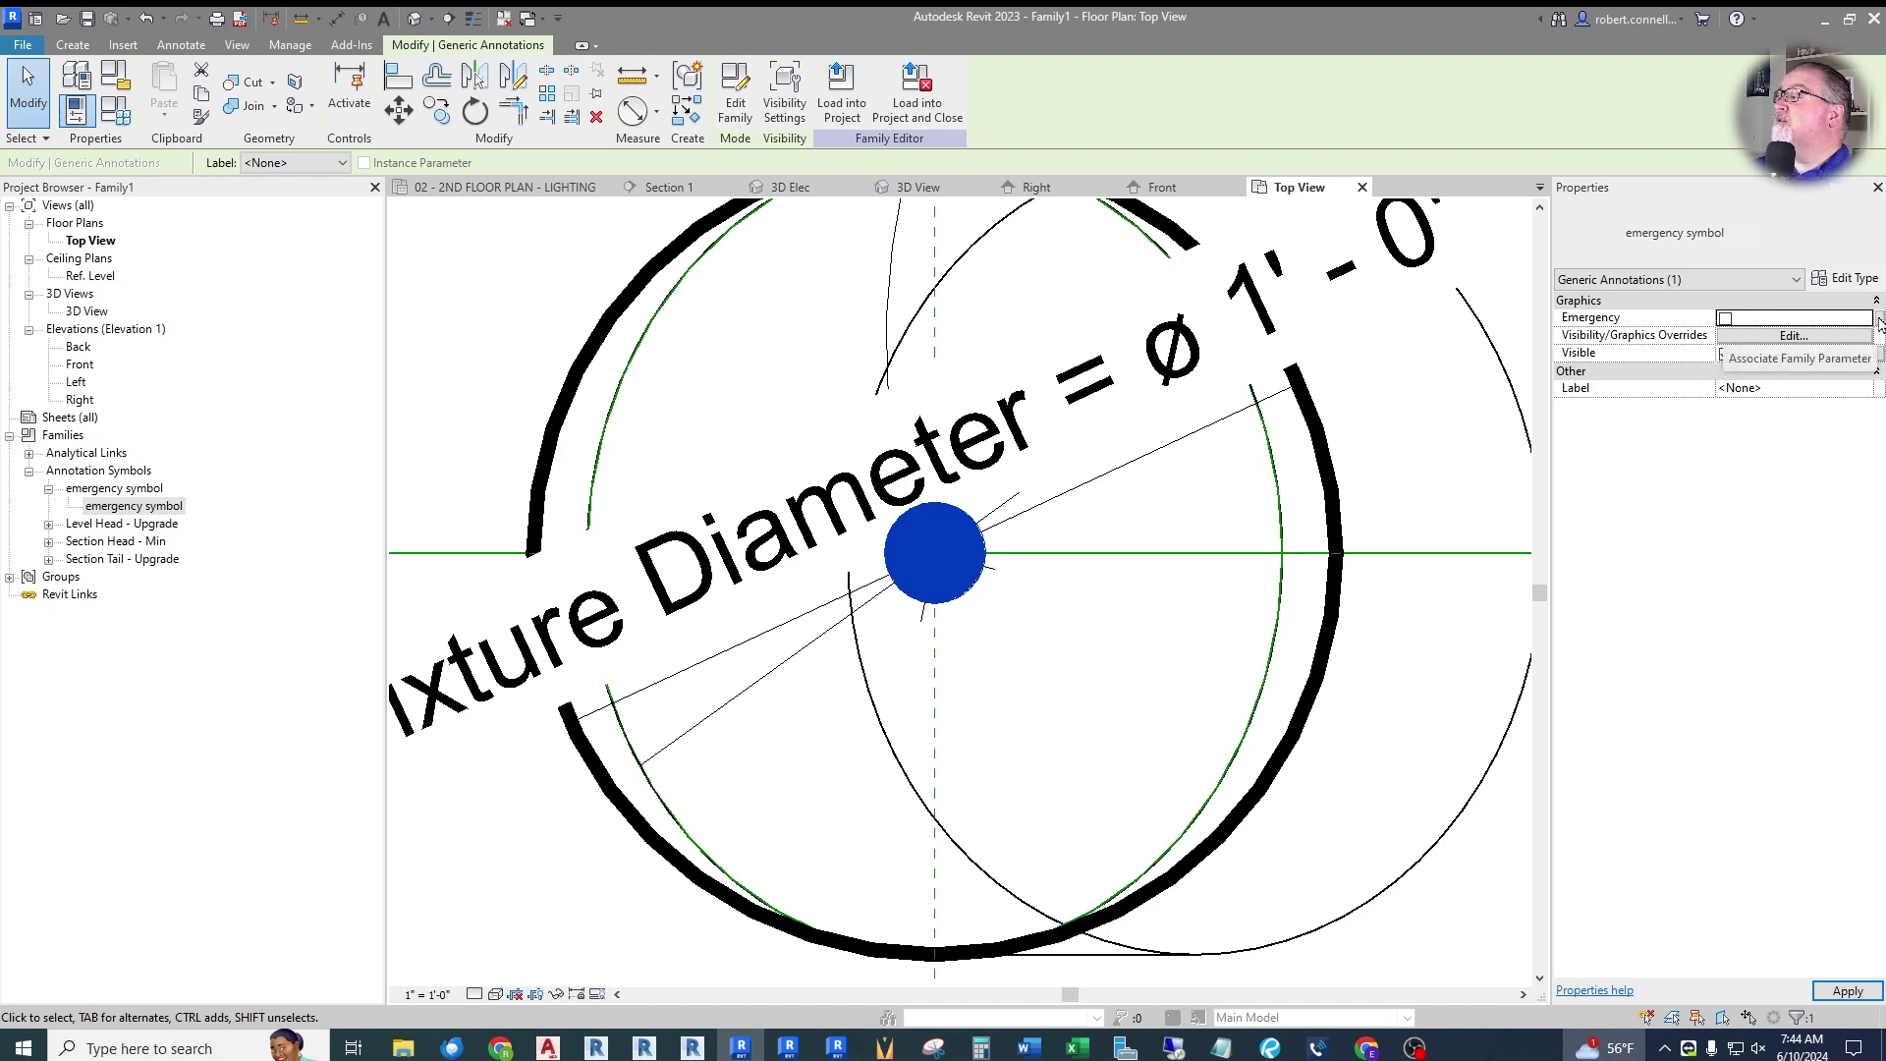
Associate the emergency symbol's Emergency option with a new instance family parameter named Emergency, grouped under Graphics.
left_click(1879, 322)
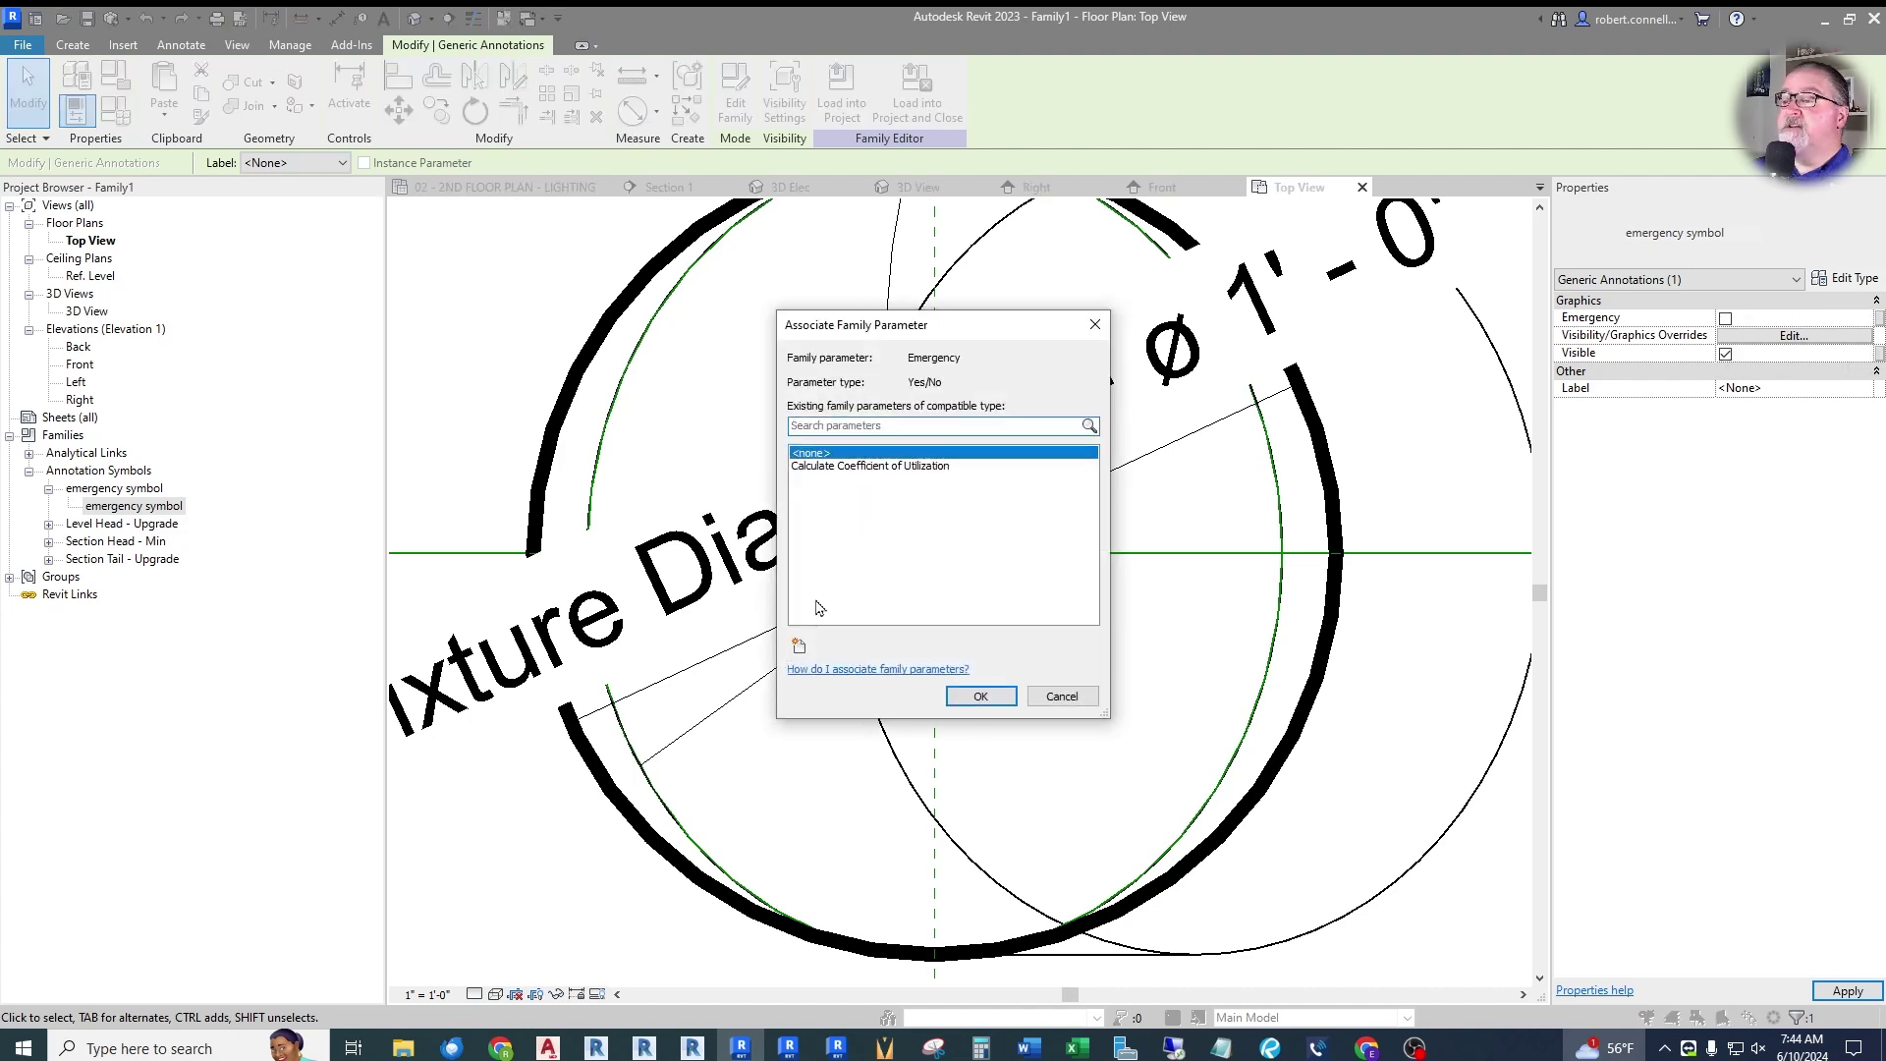
left_click(799, 645)
type("Rmer")
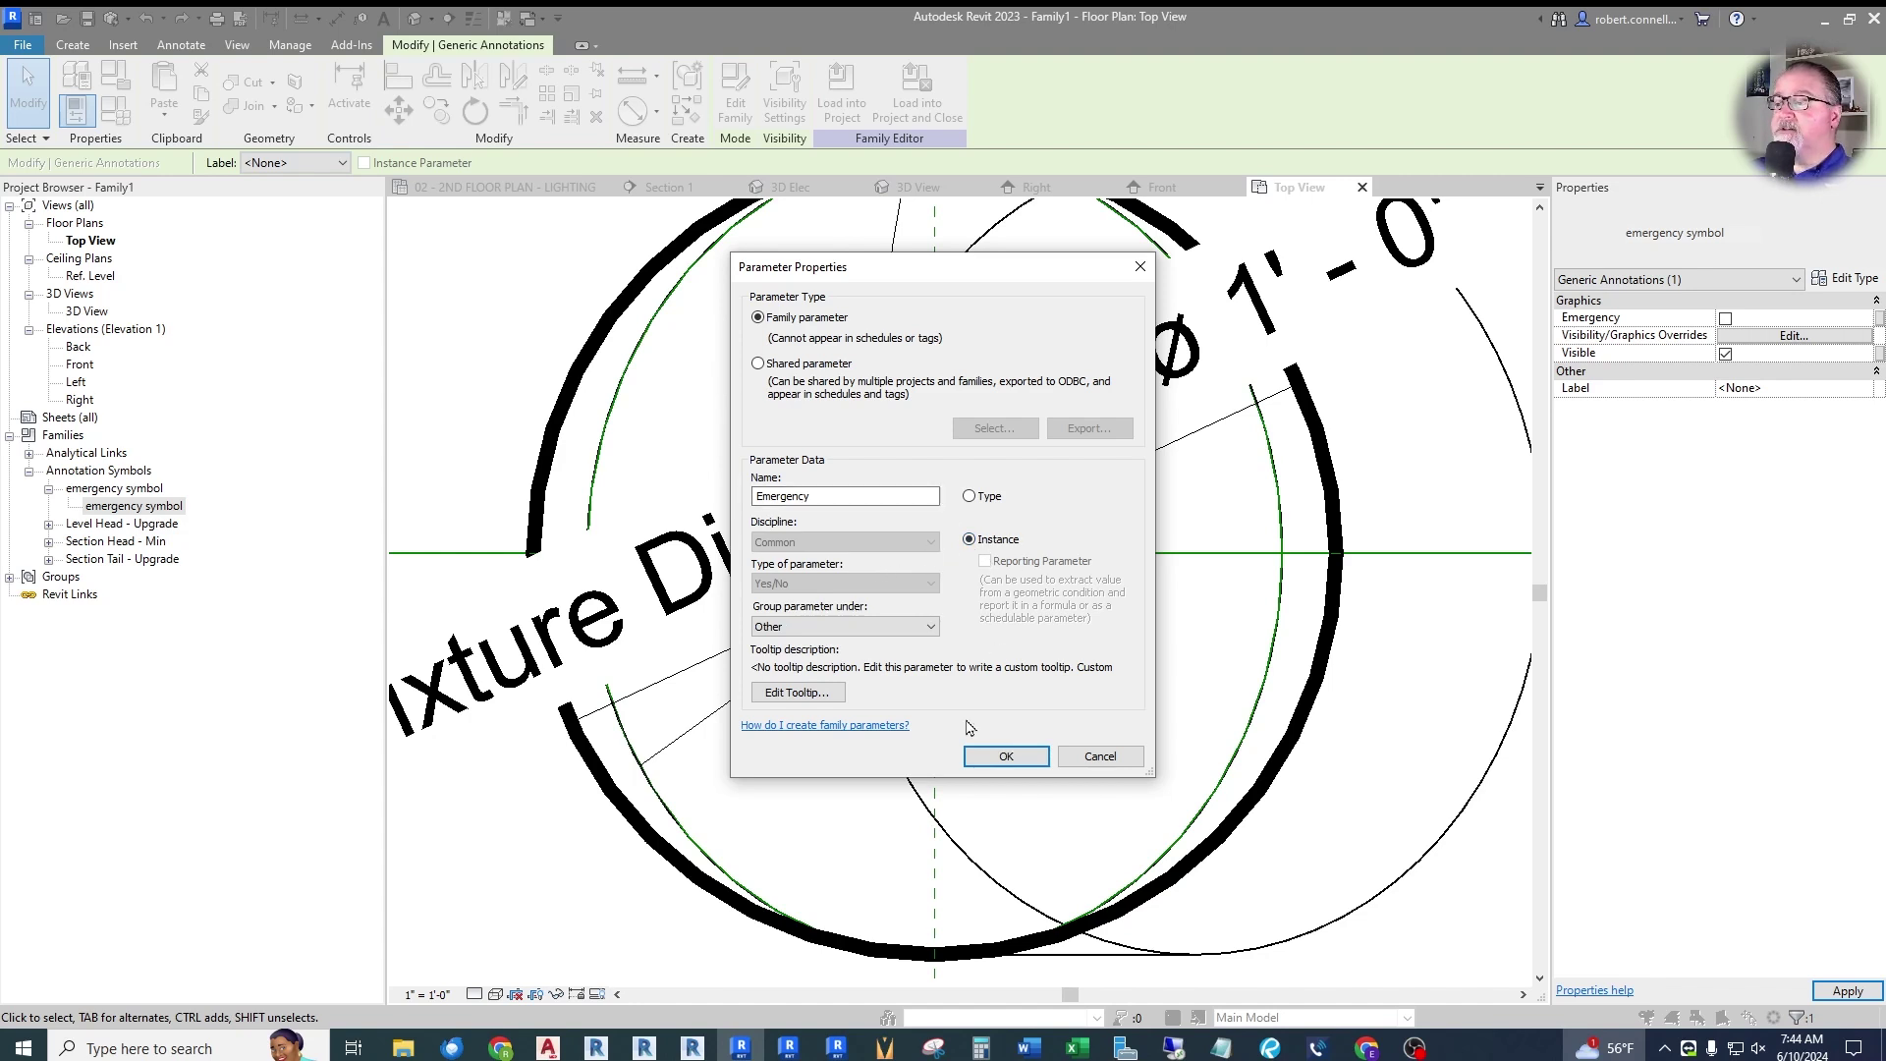
left_click(929, 627)
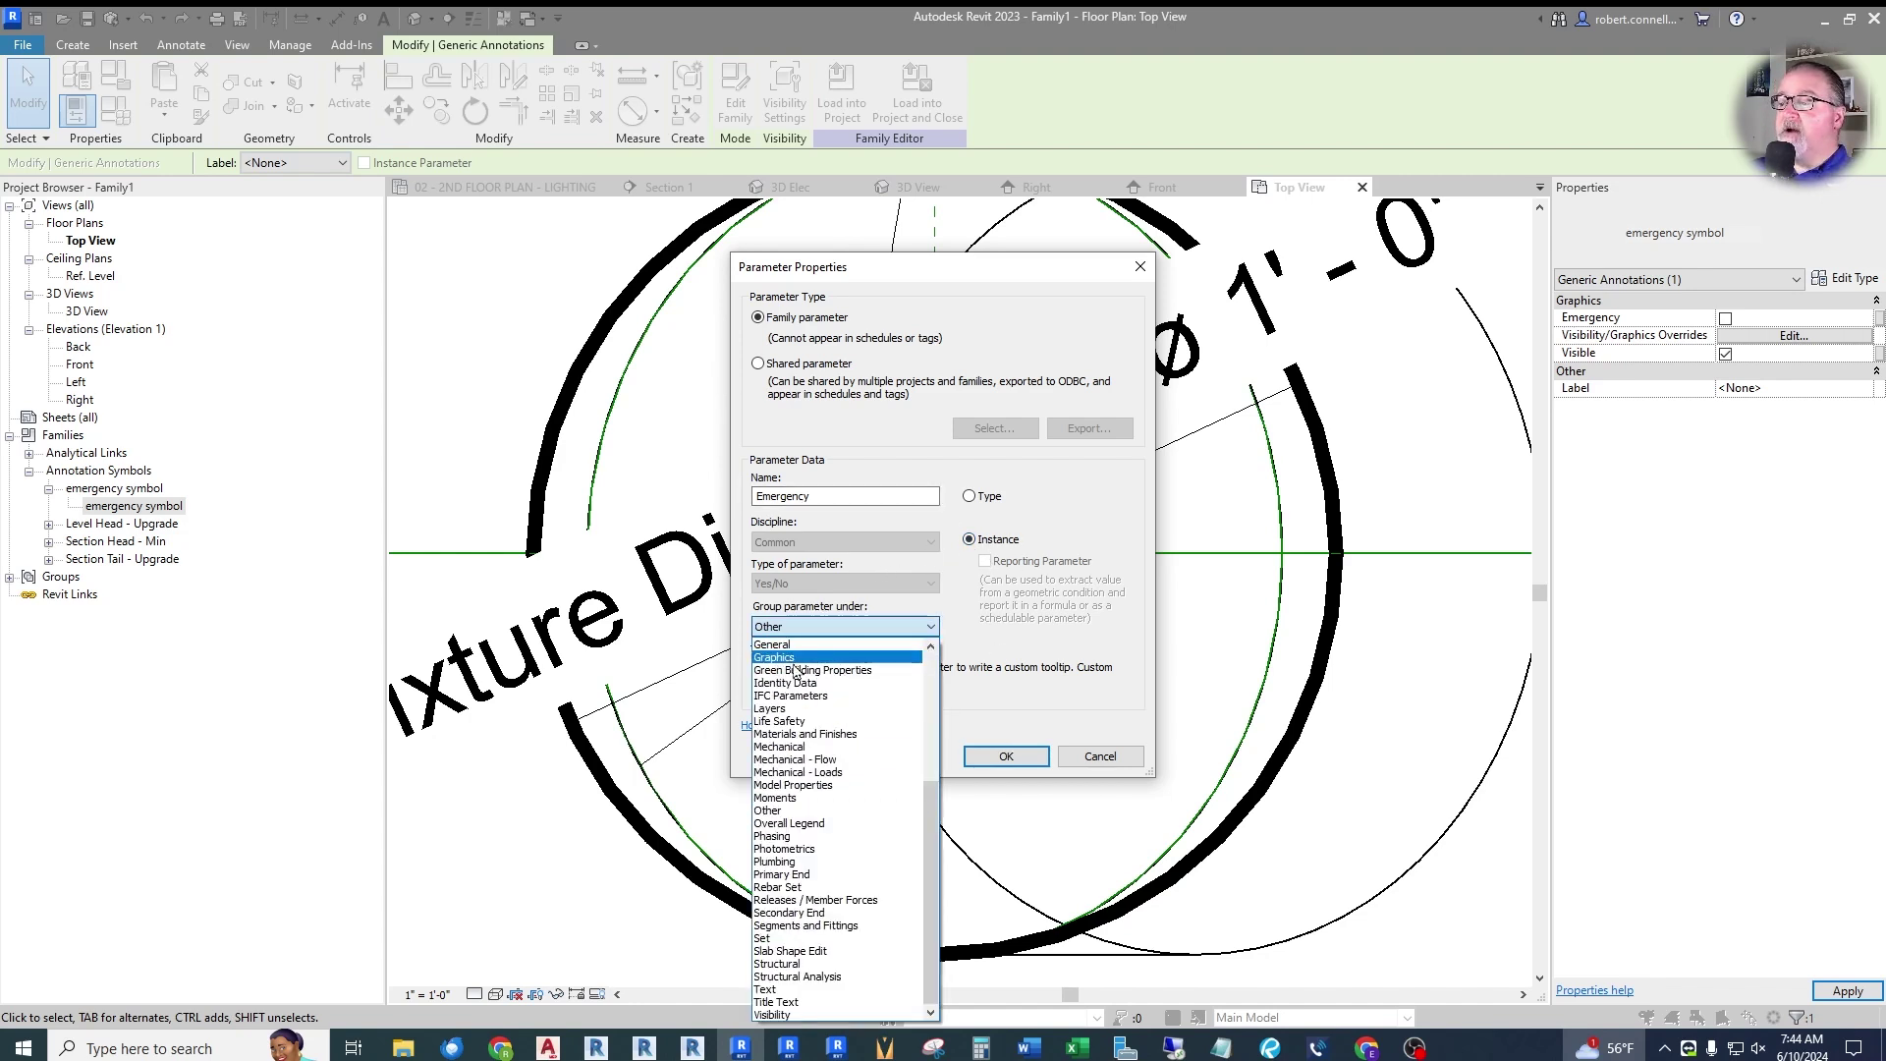
left_click(795, 662)
left_click(1002, 757)
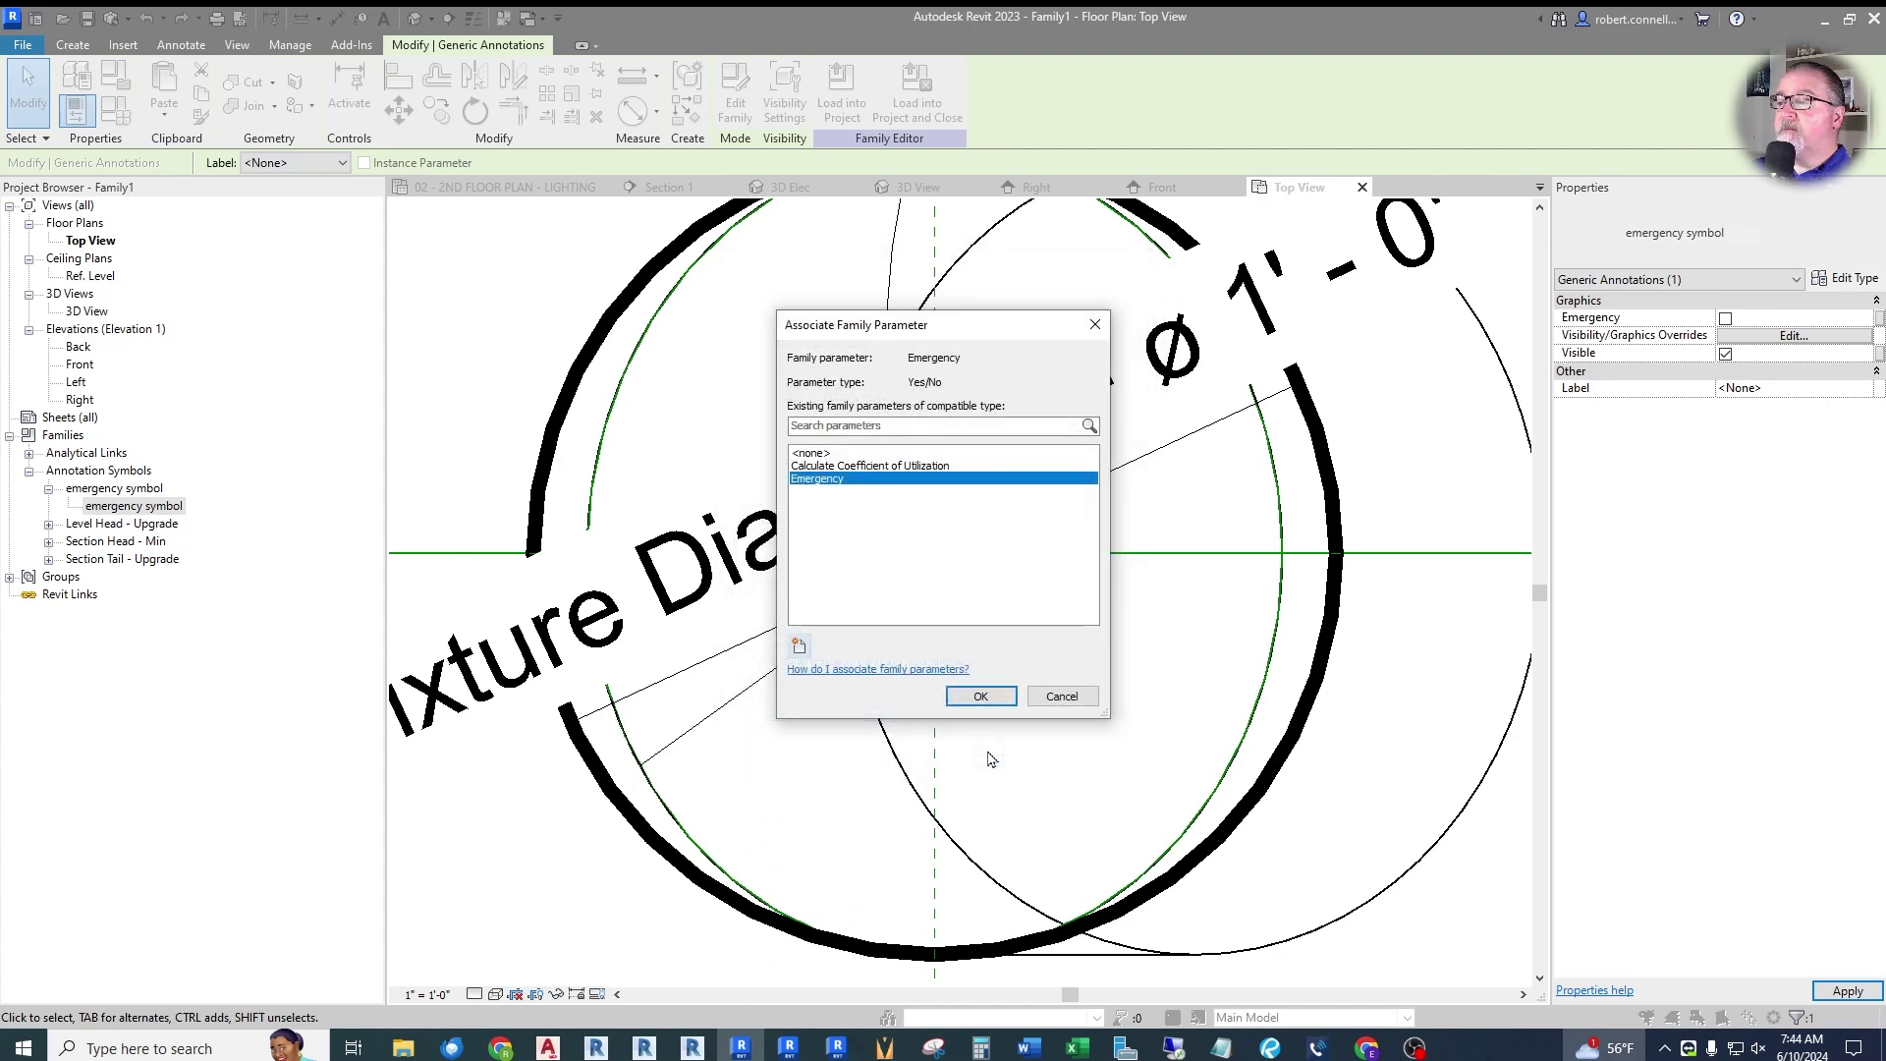
left_click(980, 696)
scroll(957, 638, "down", 2)
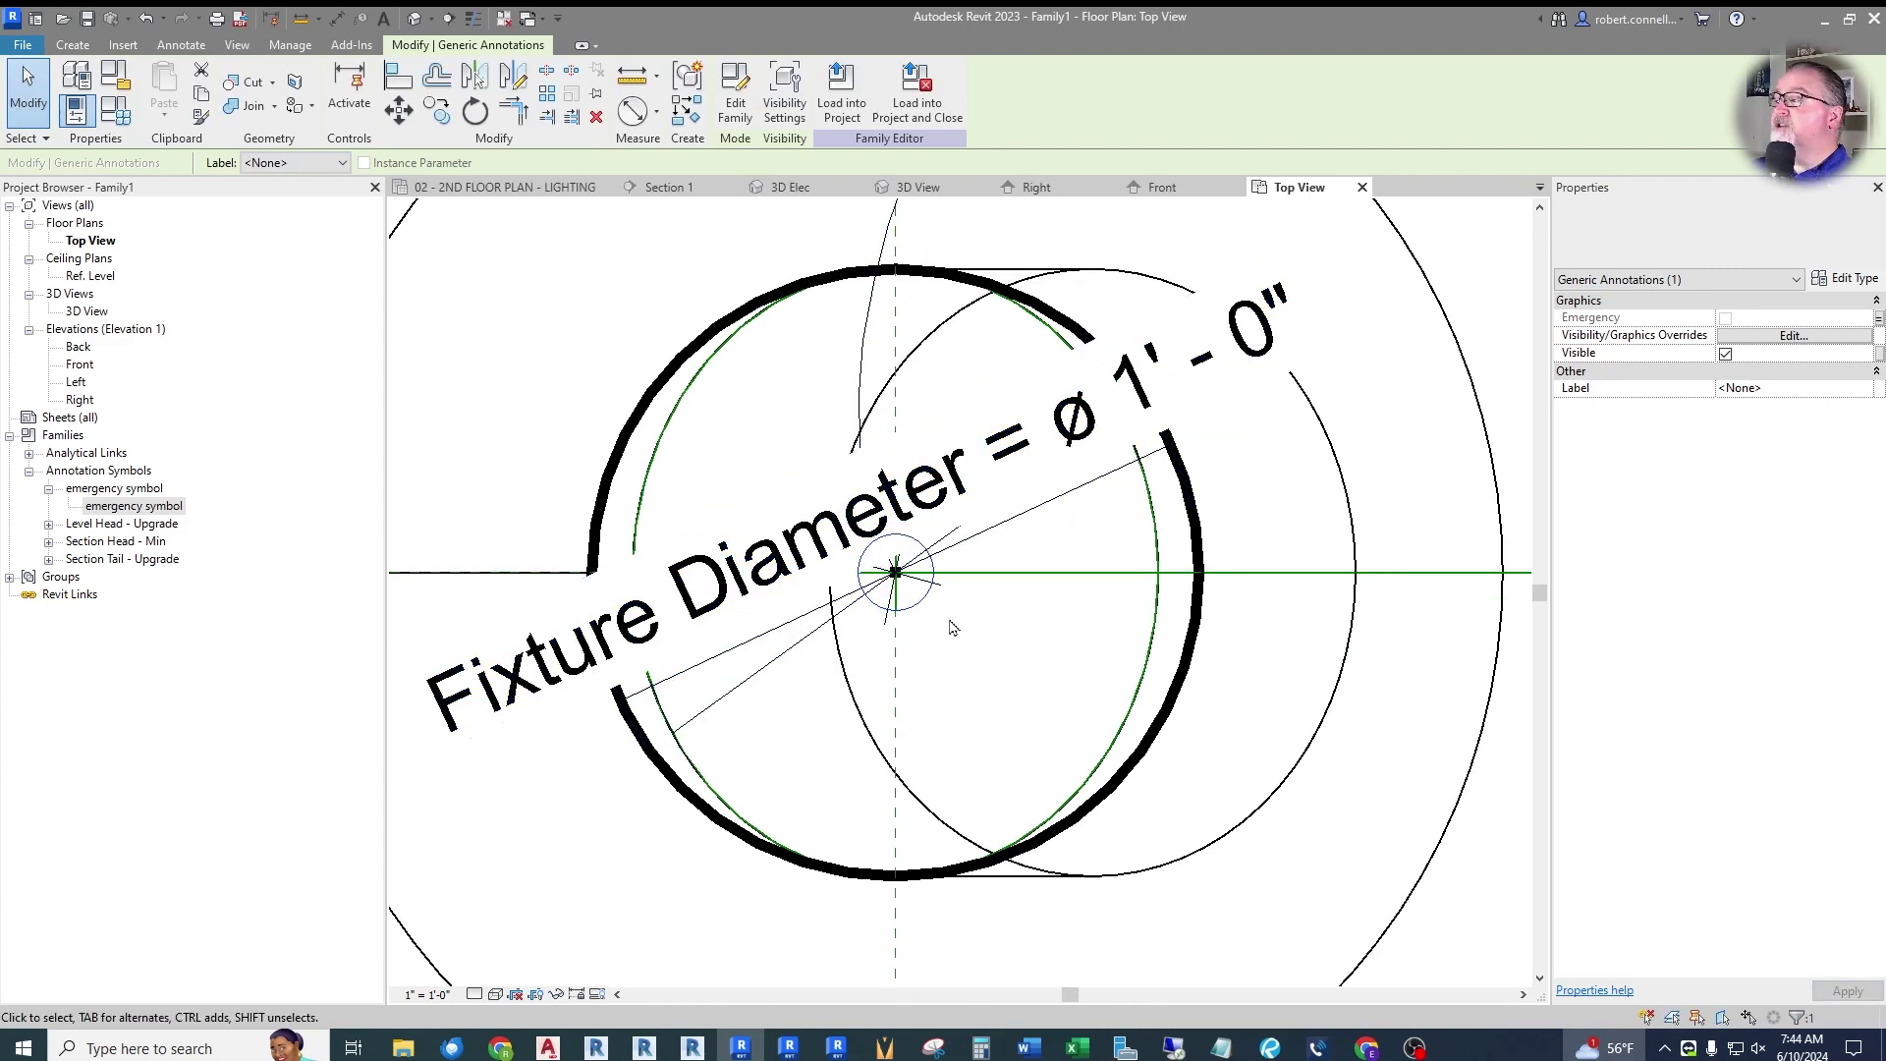
scroll(943, 629, "up", 3)
scroll(895, 651, "down", 2)
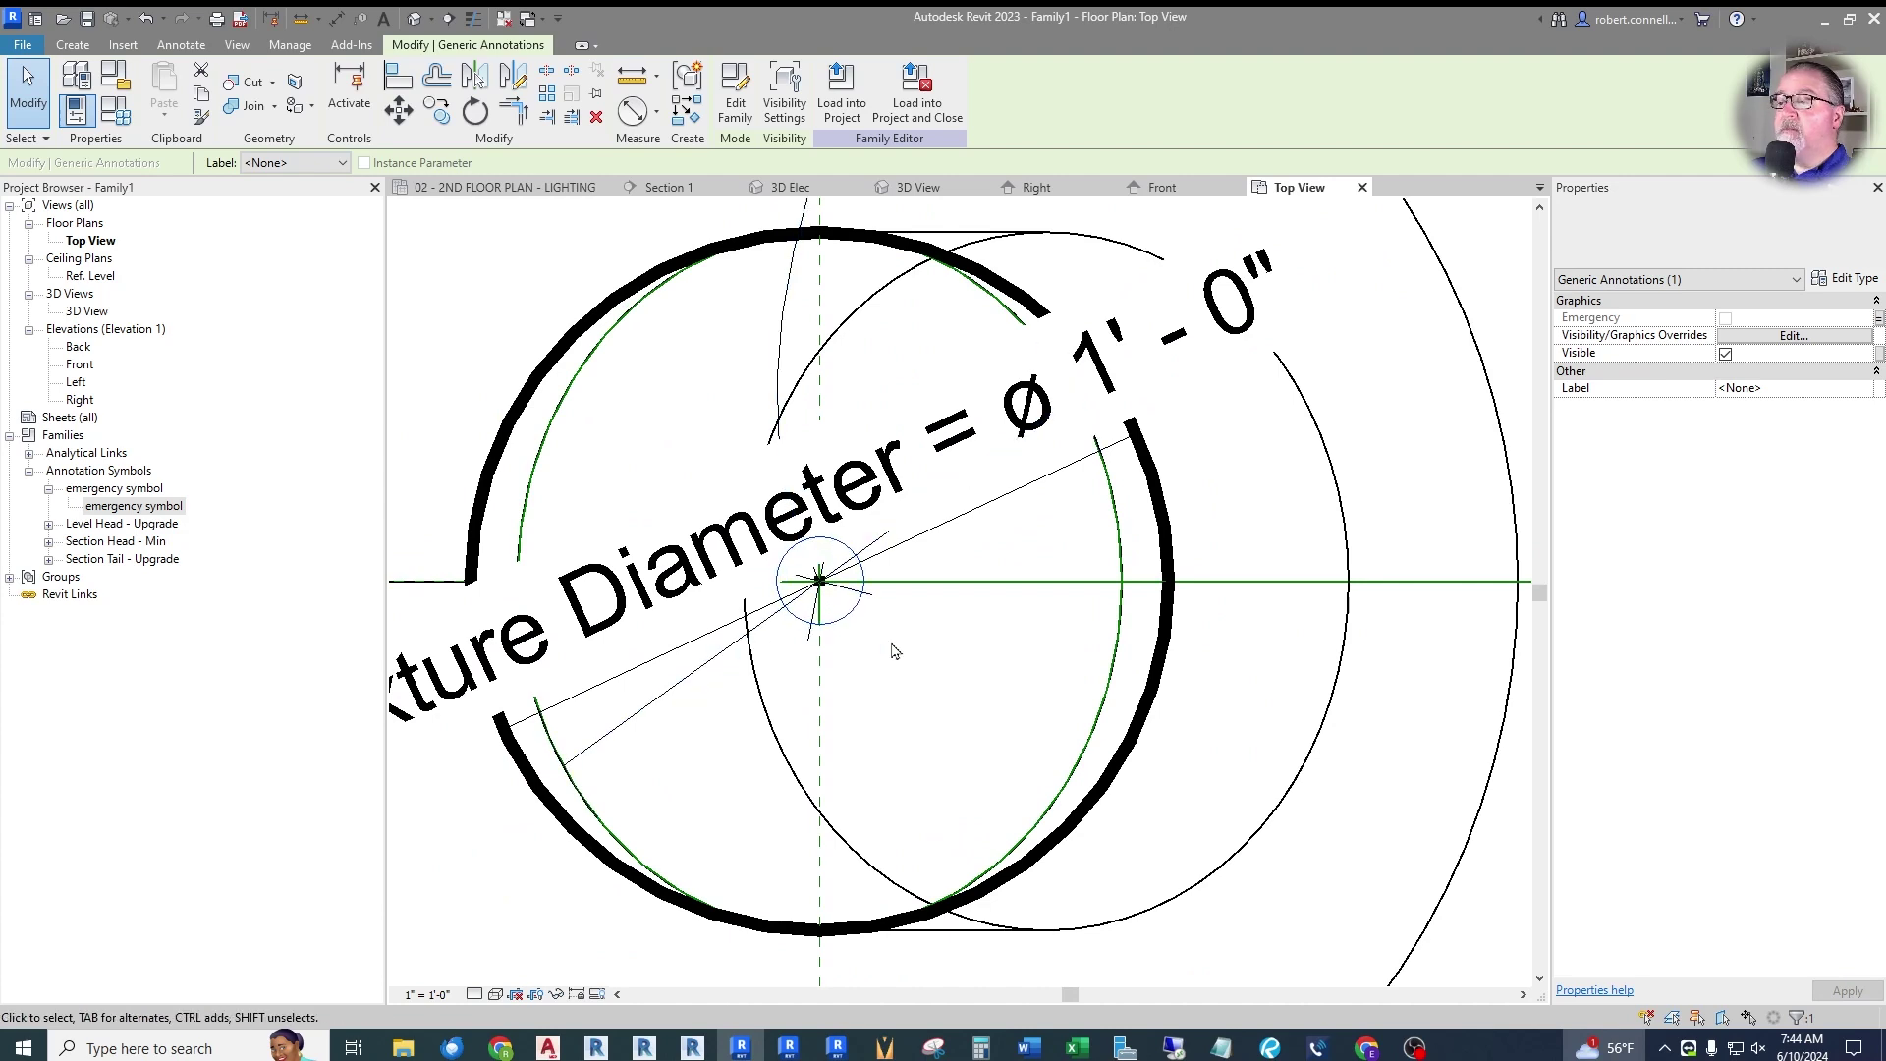
scroll(1061, 550, "down", 2)
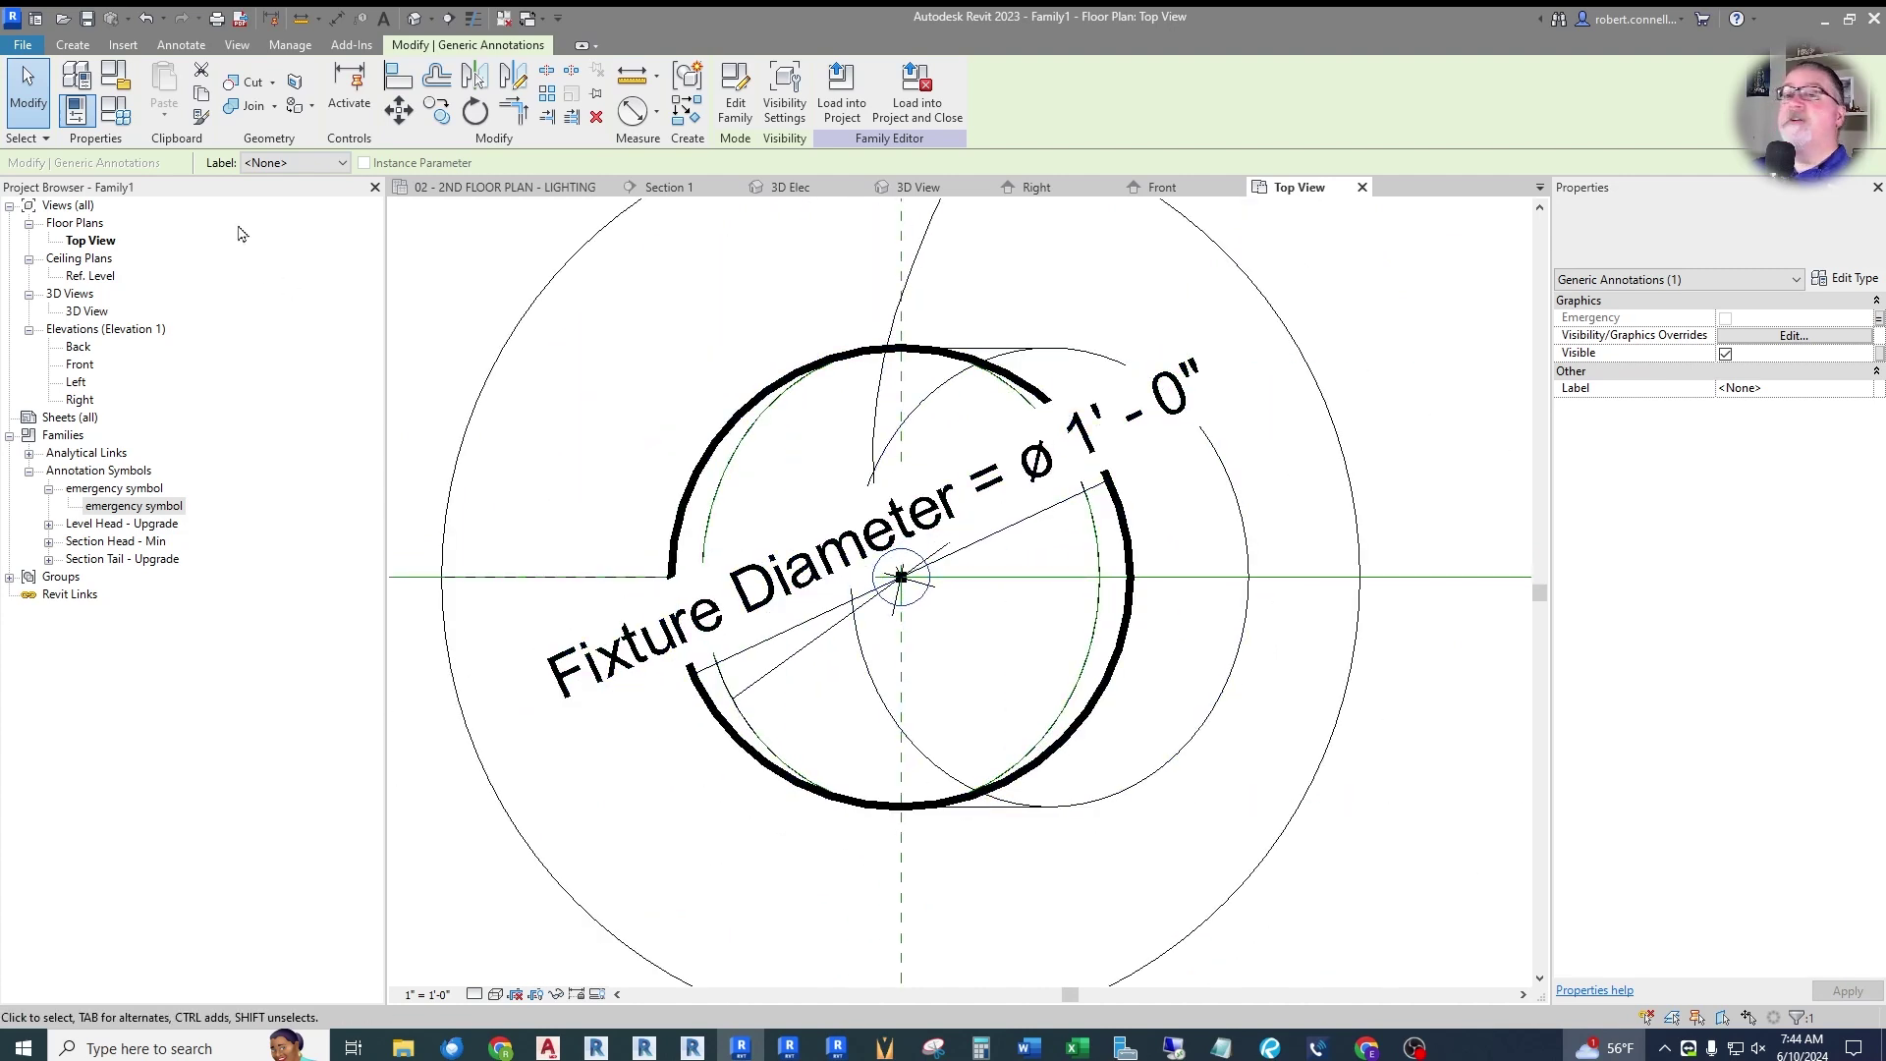
Save the family in the ER folder as ER_Light_Surface Circular NH Sloped R23, with maximum backups set to 1.
left_click(22, 44)
mouse_move(81, 288)
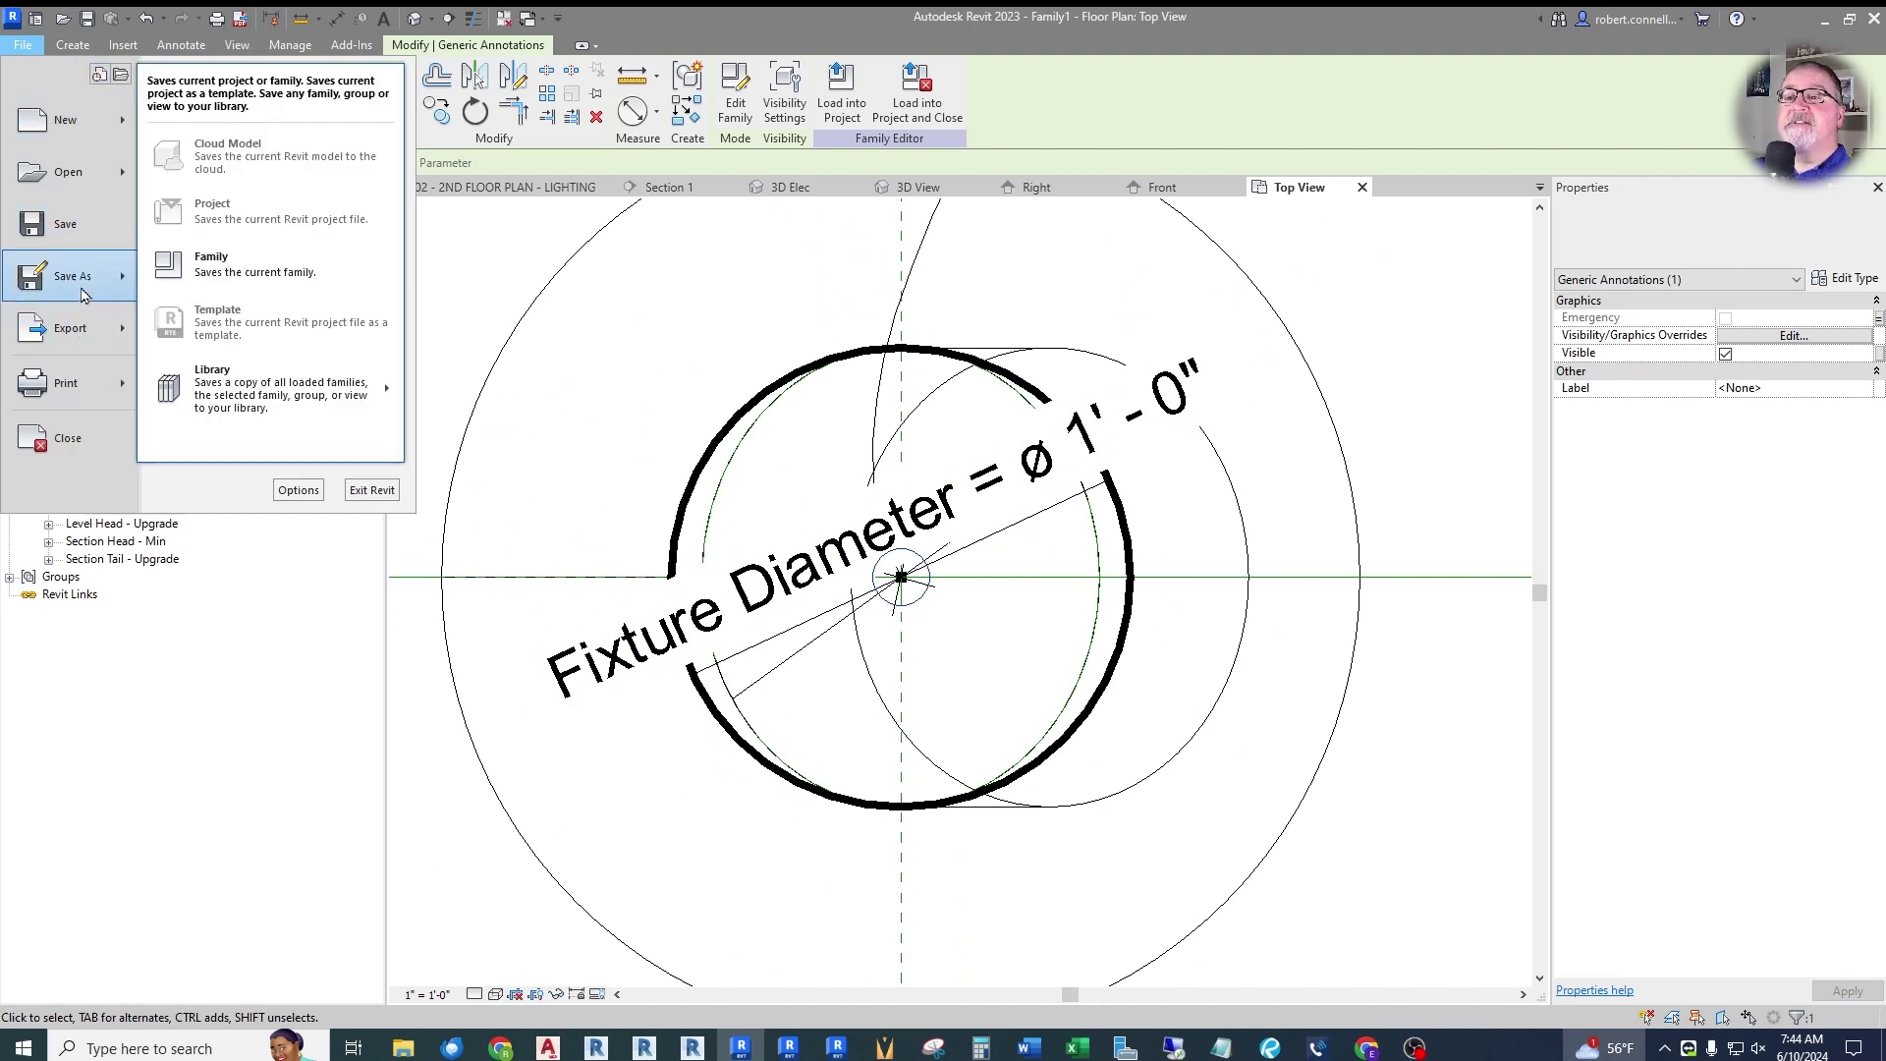
left_click(307, 272)
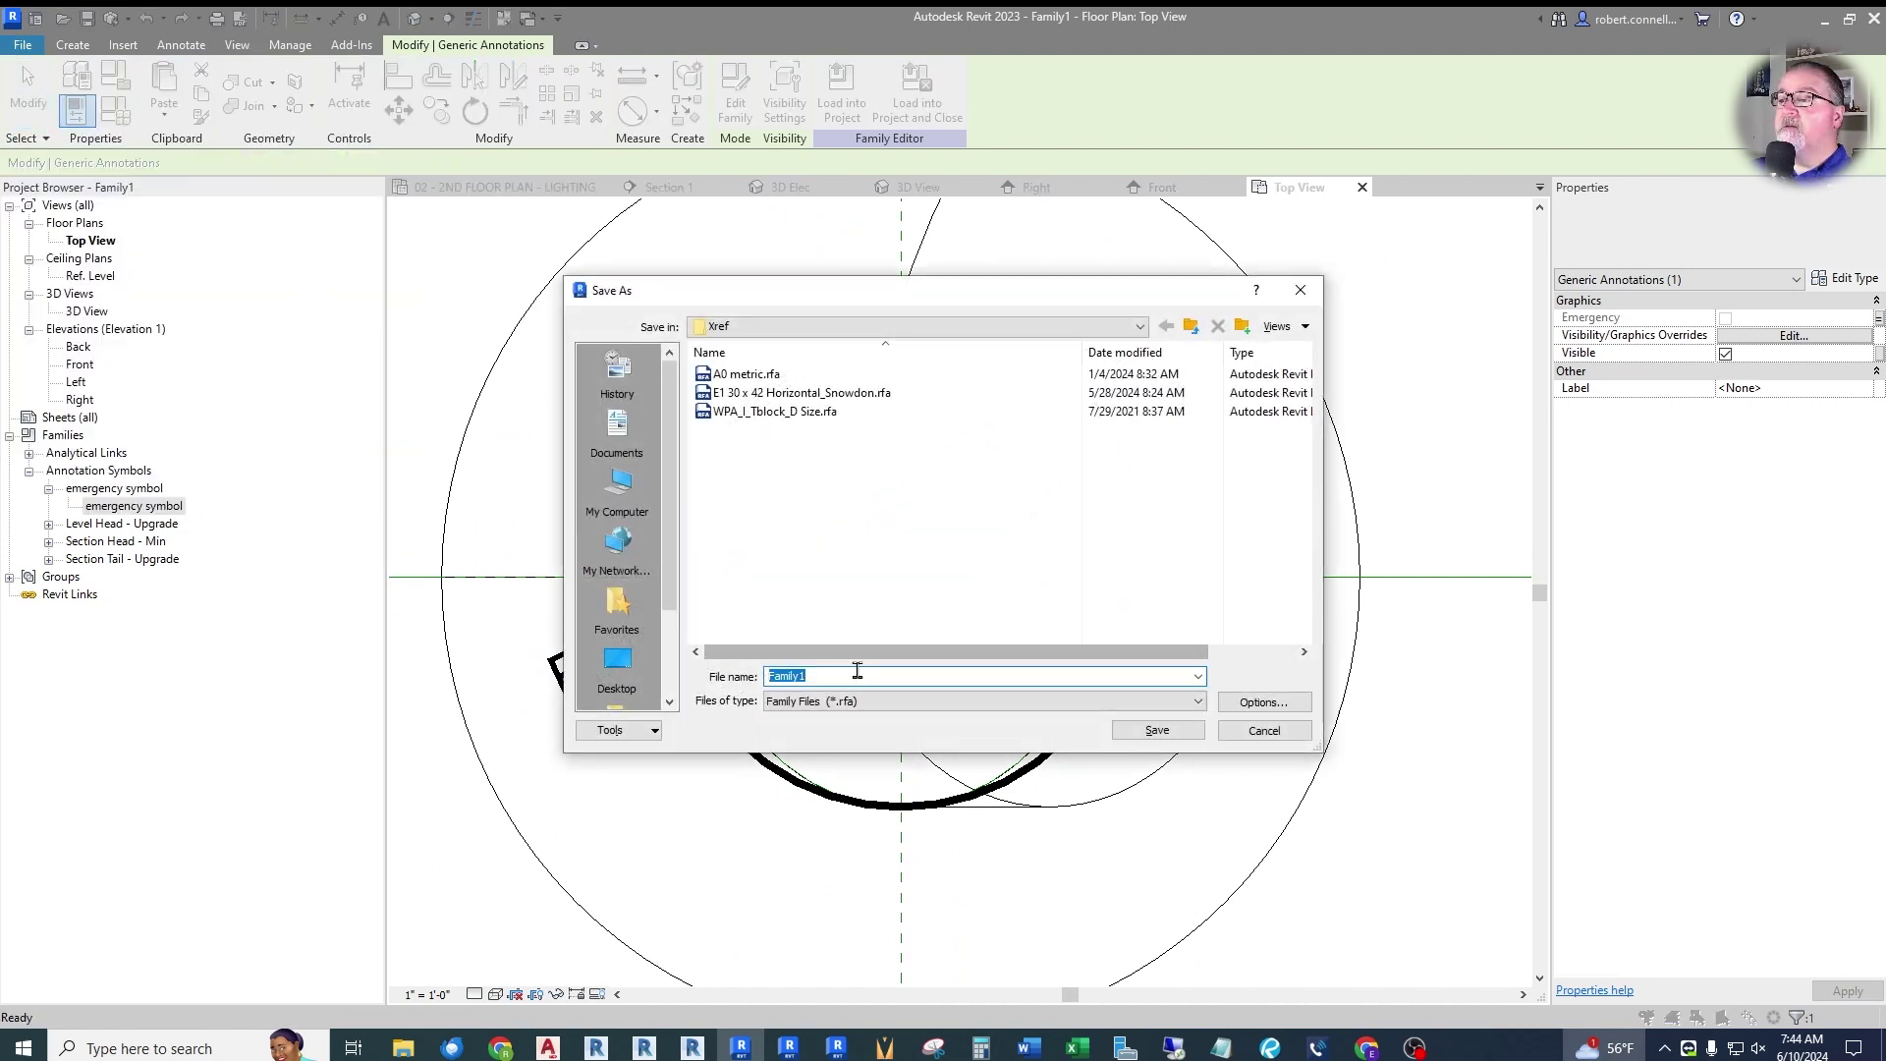
left_click(1184, 329)
type("ER")
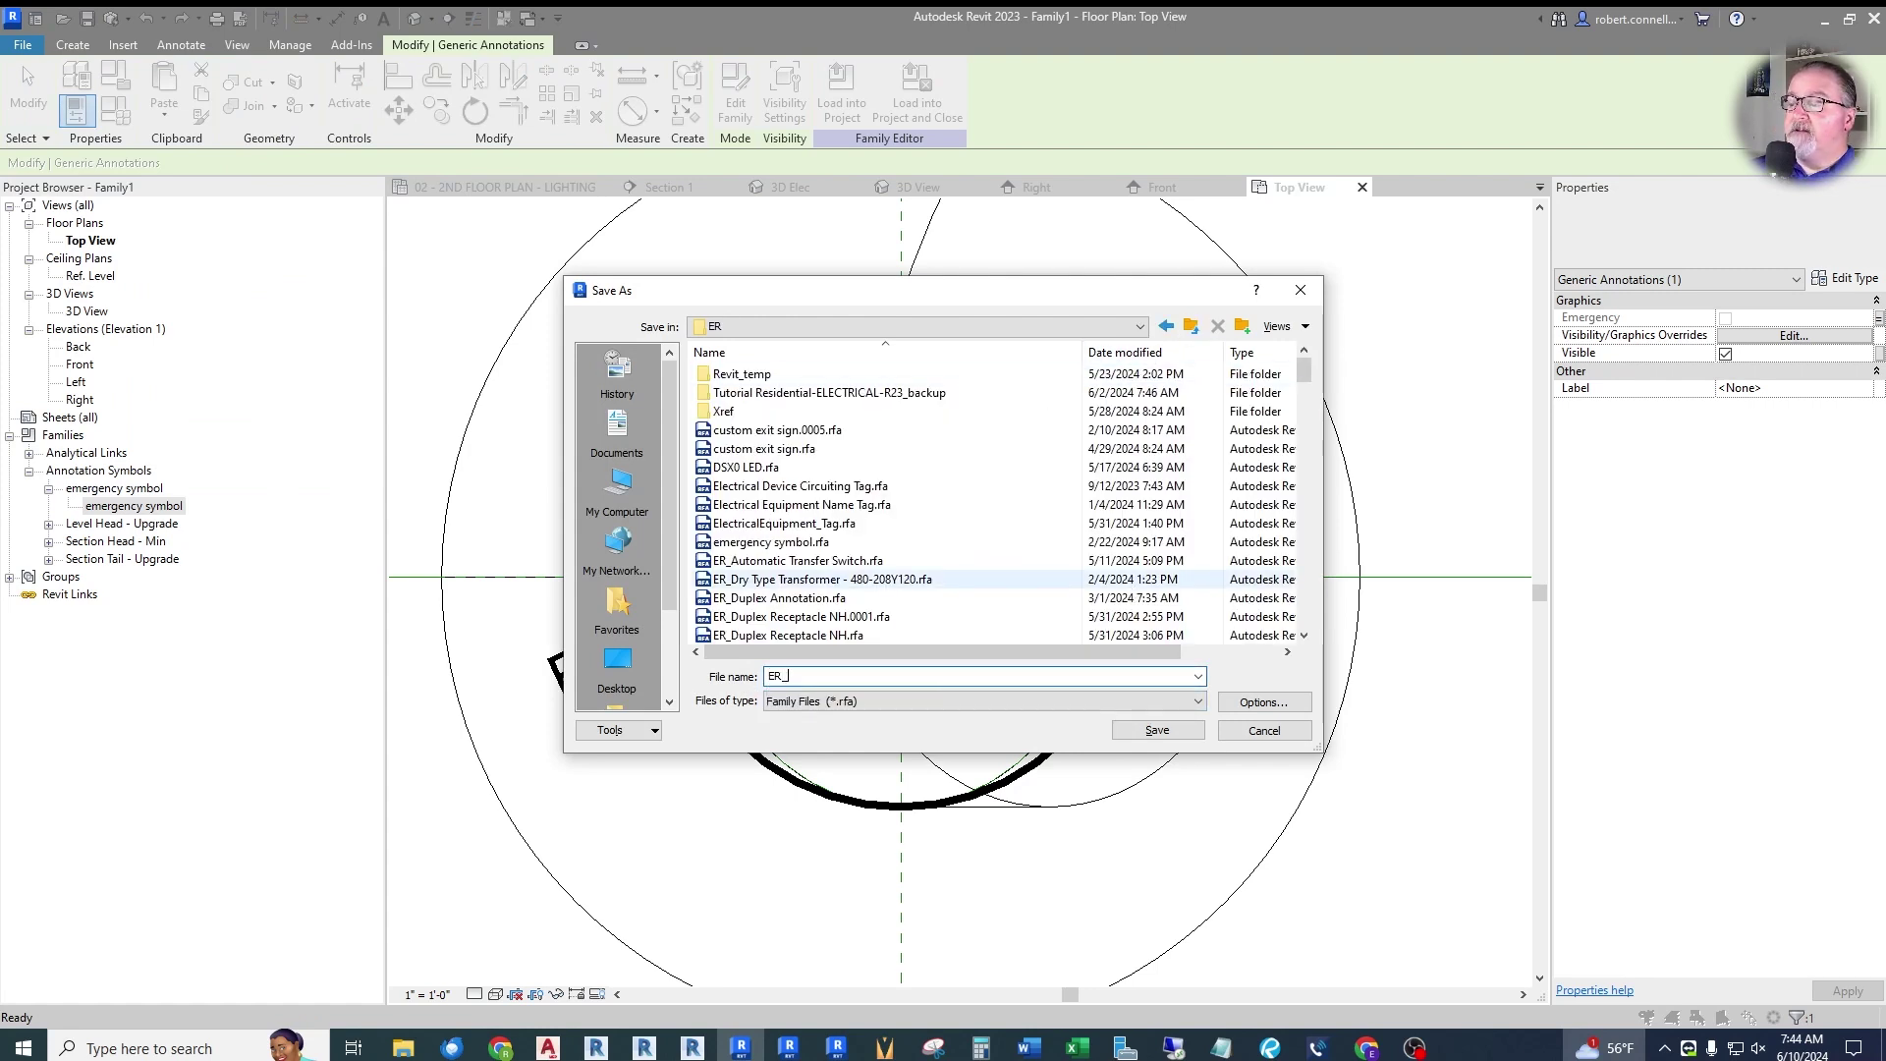
type("_L")
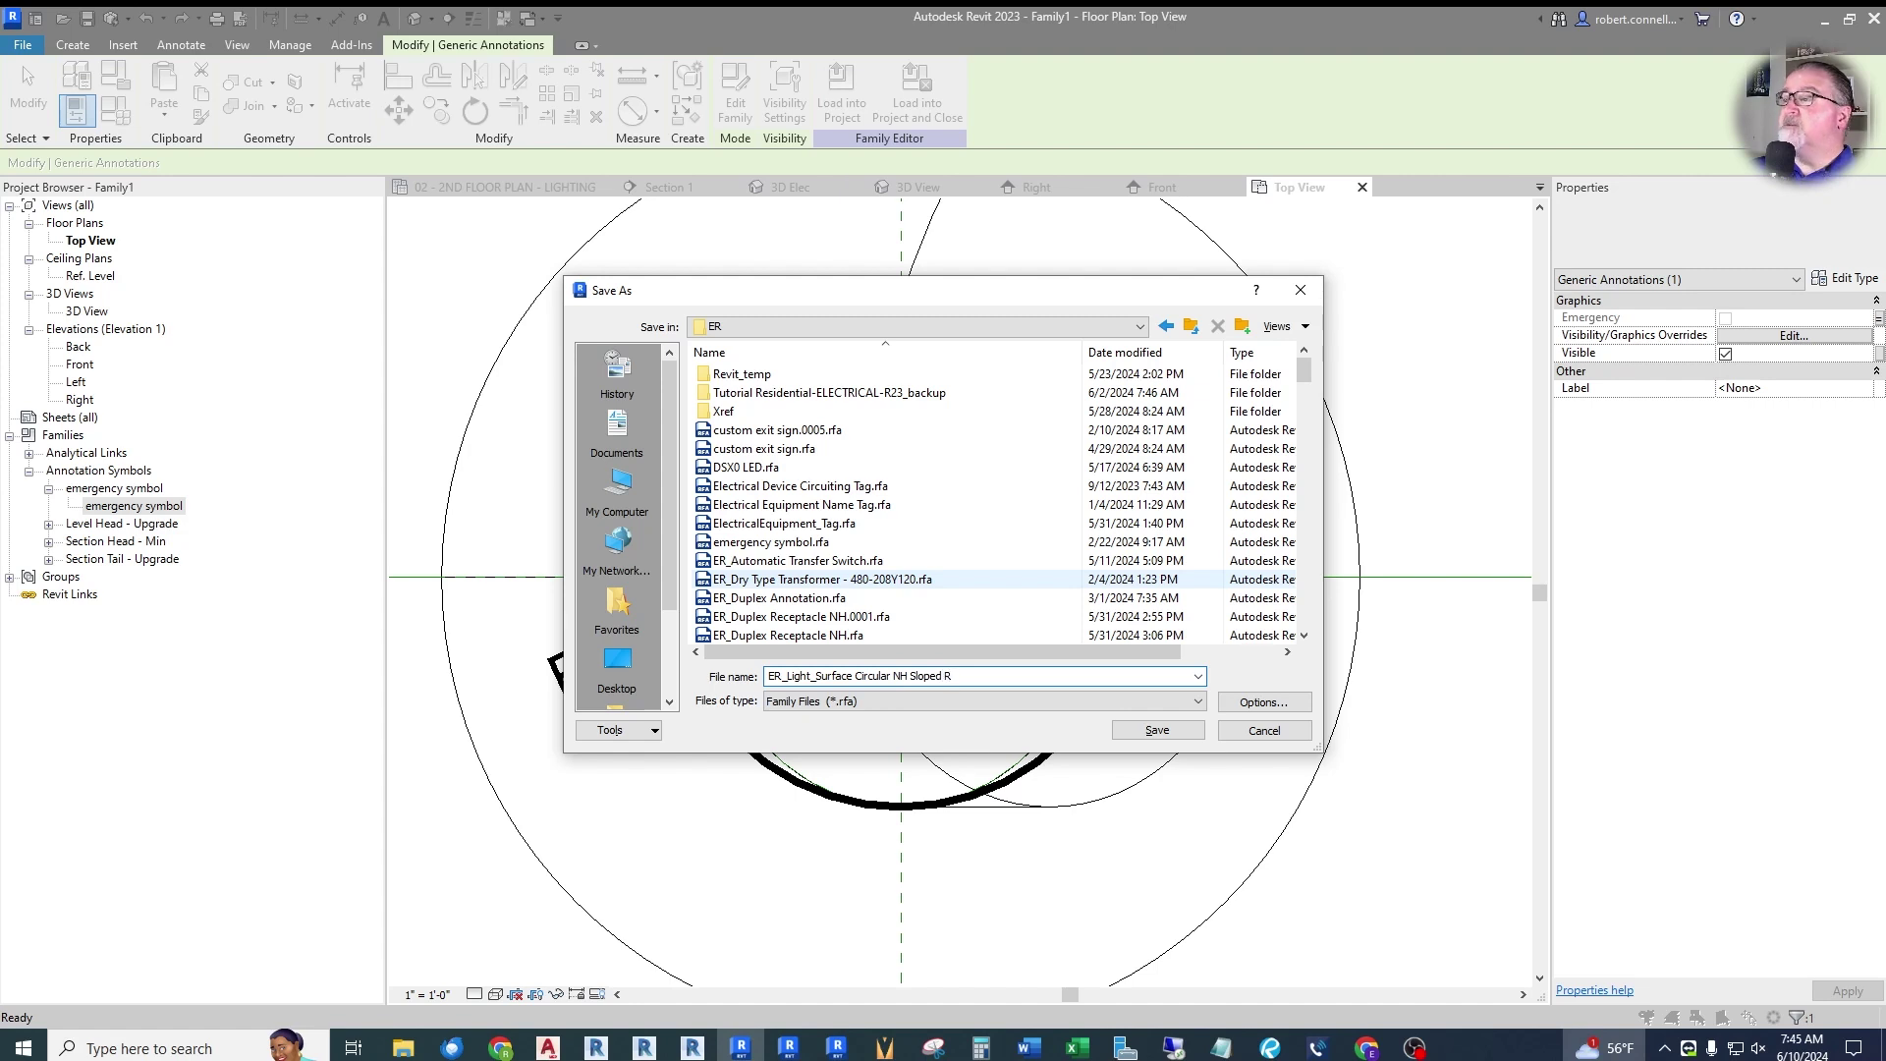
type("23")
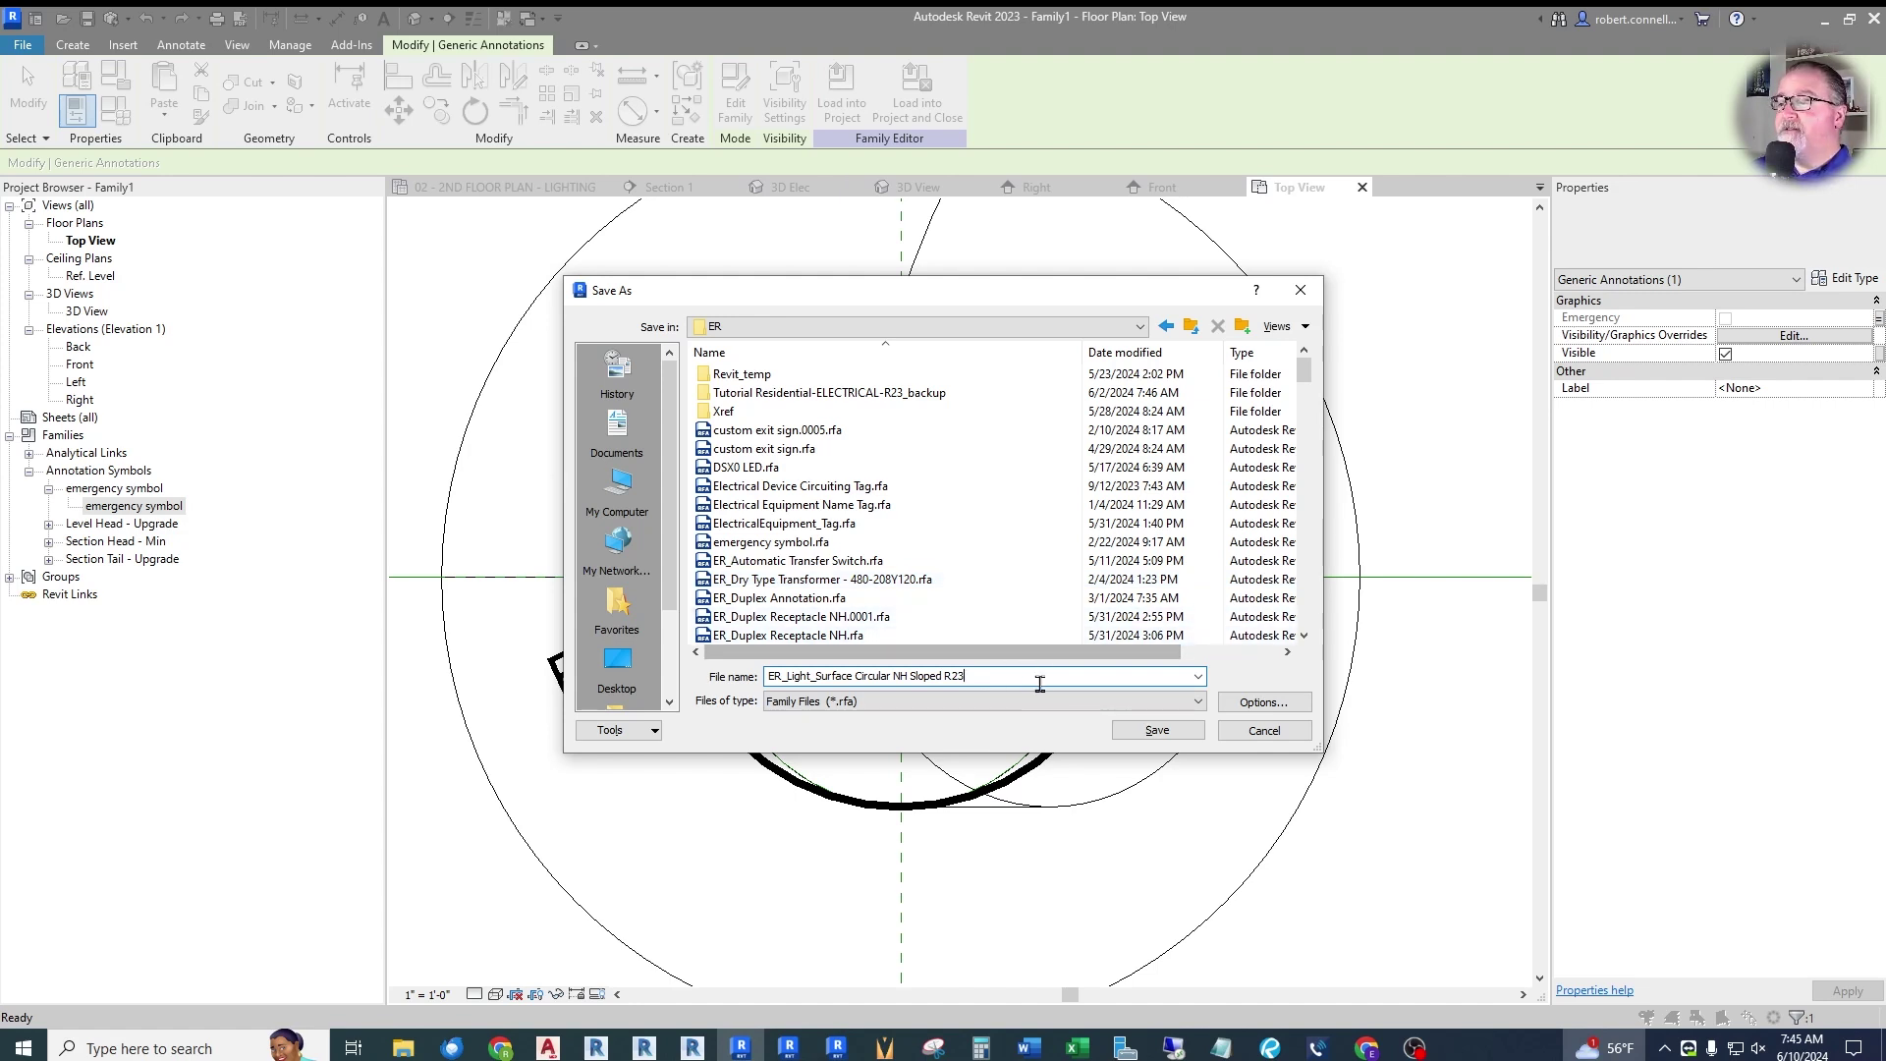
left_click(1228, 702)
type("1")
left_click(951, 664)
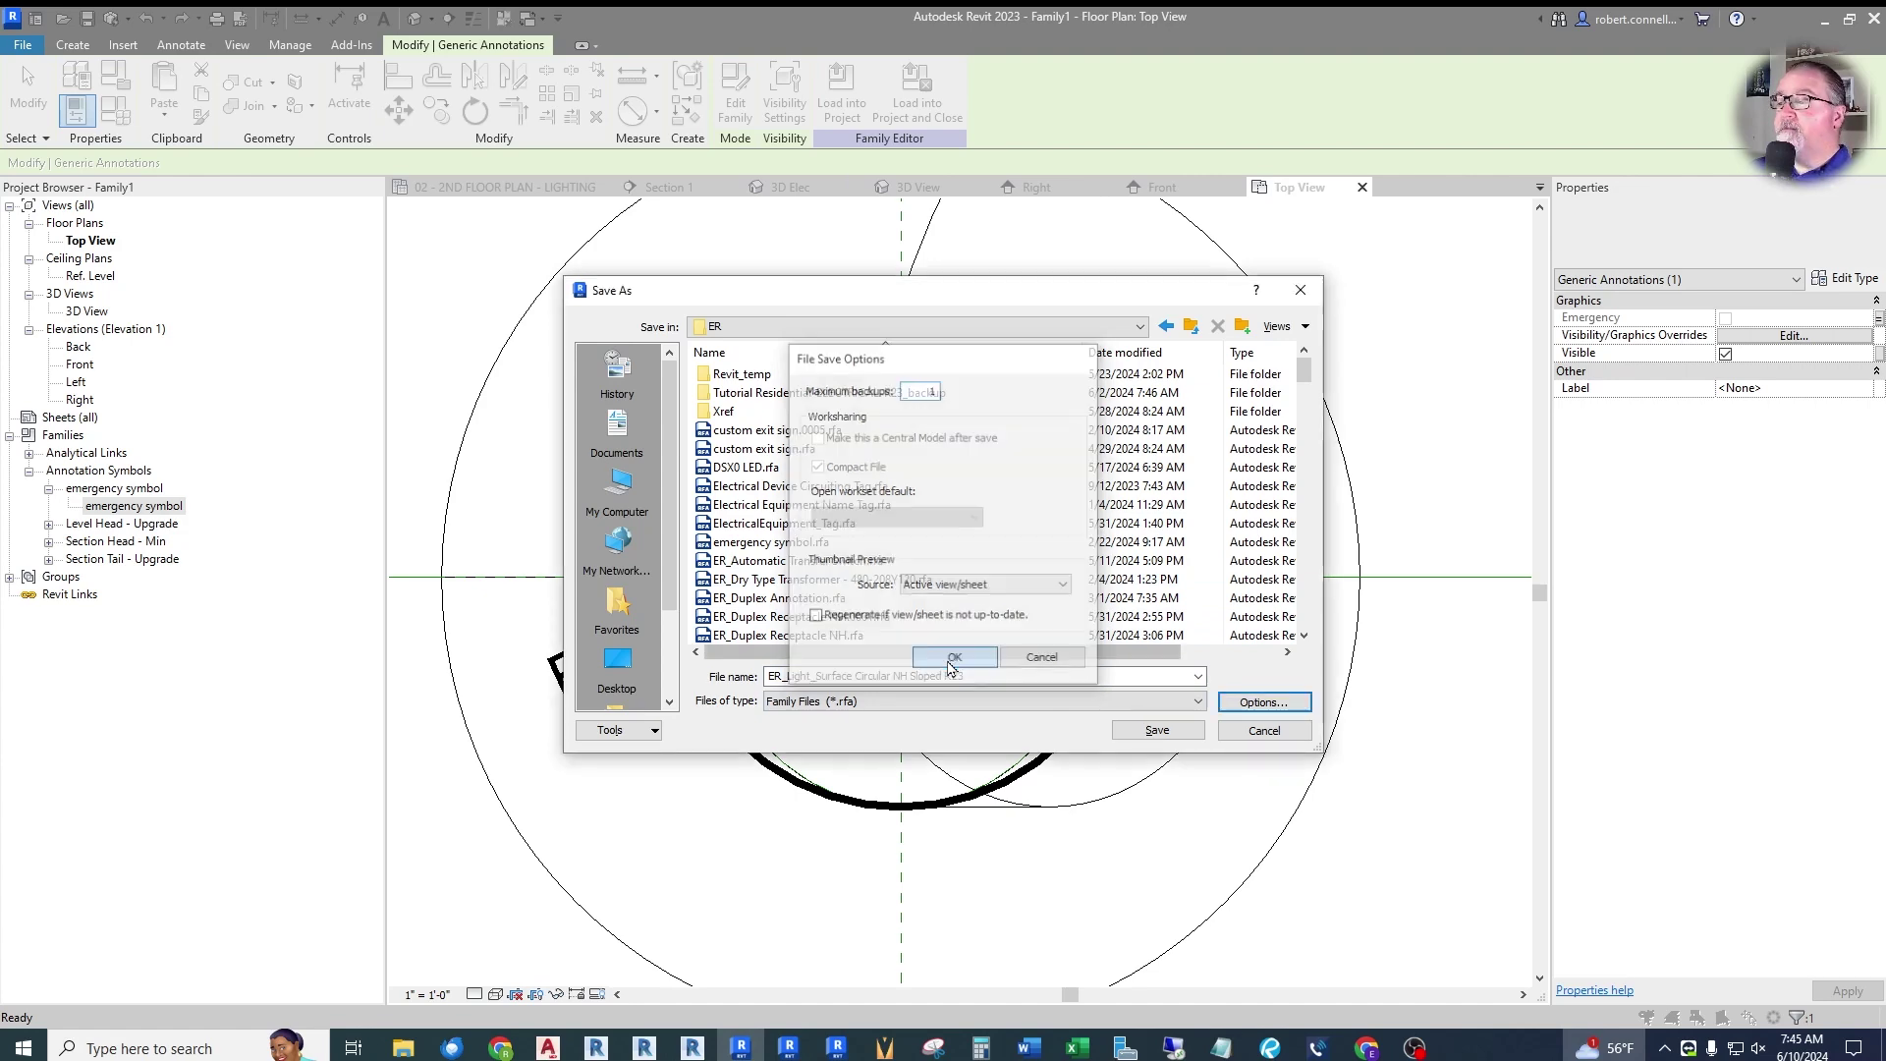
left_click(1146, 733)
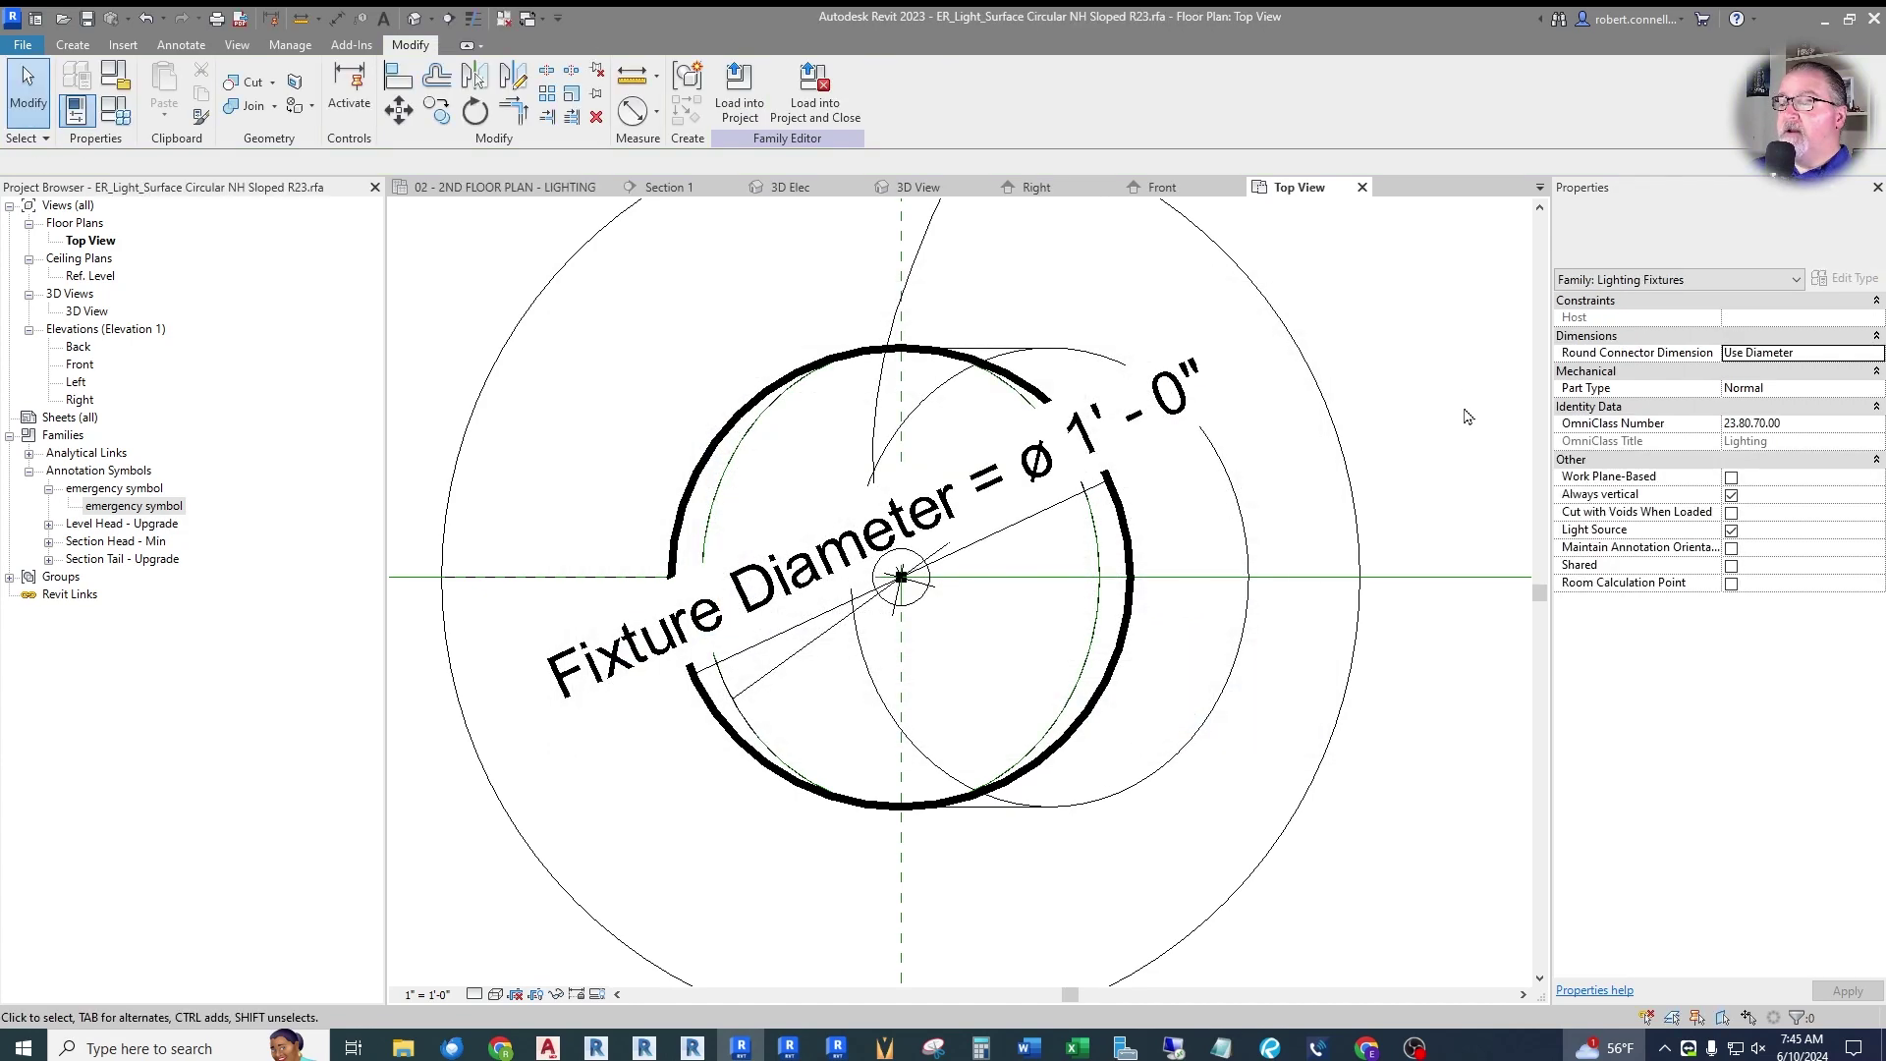
Place a Power - Unbalanced electrical connector on the Level : Ref. Level work plane in the Top View and check it in 3D.
scroll(952, 609, "down", 5)
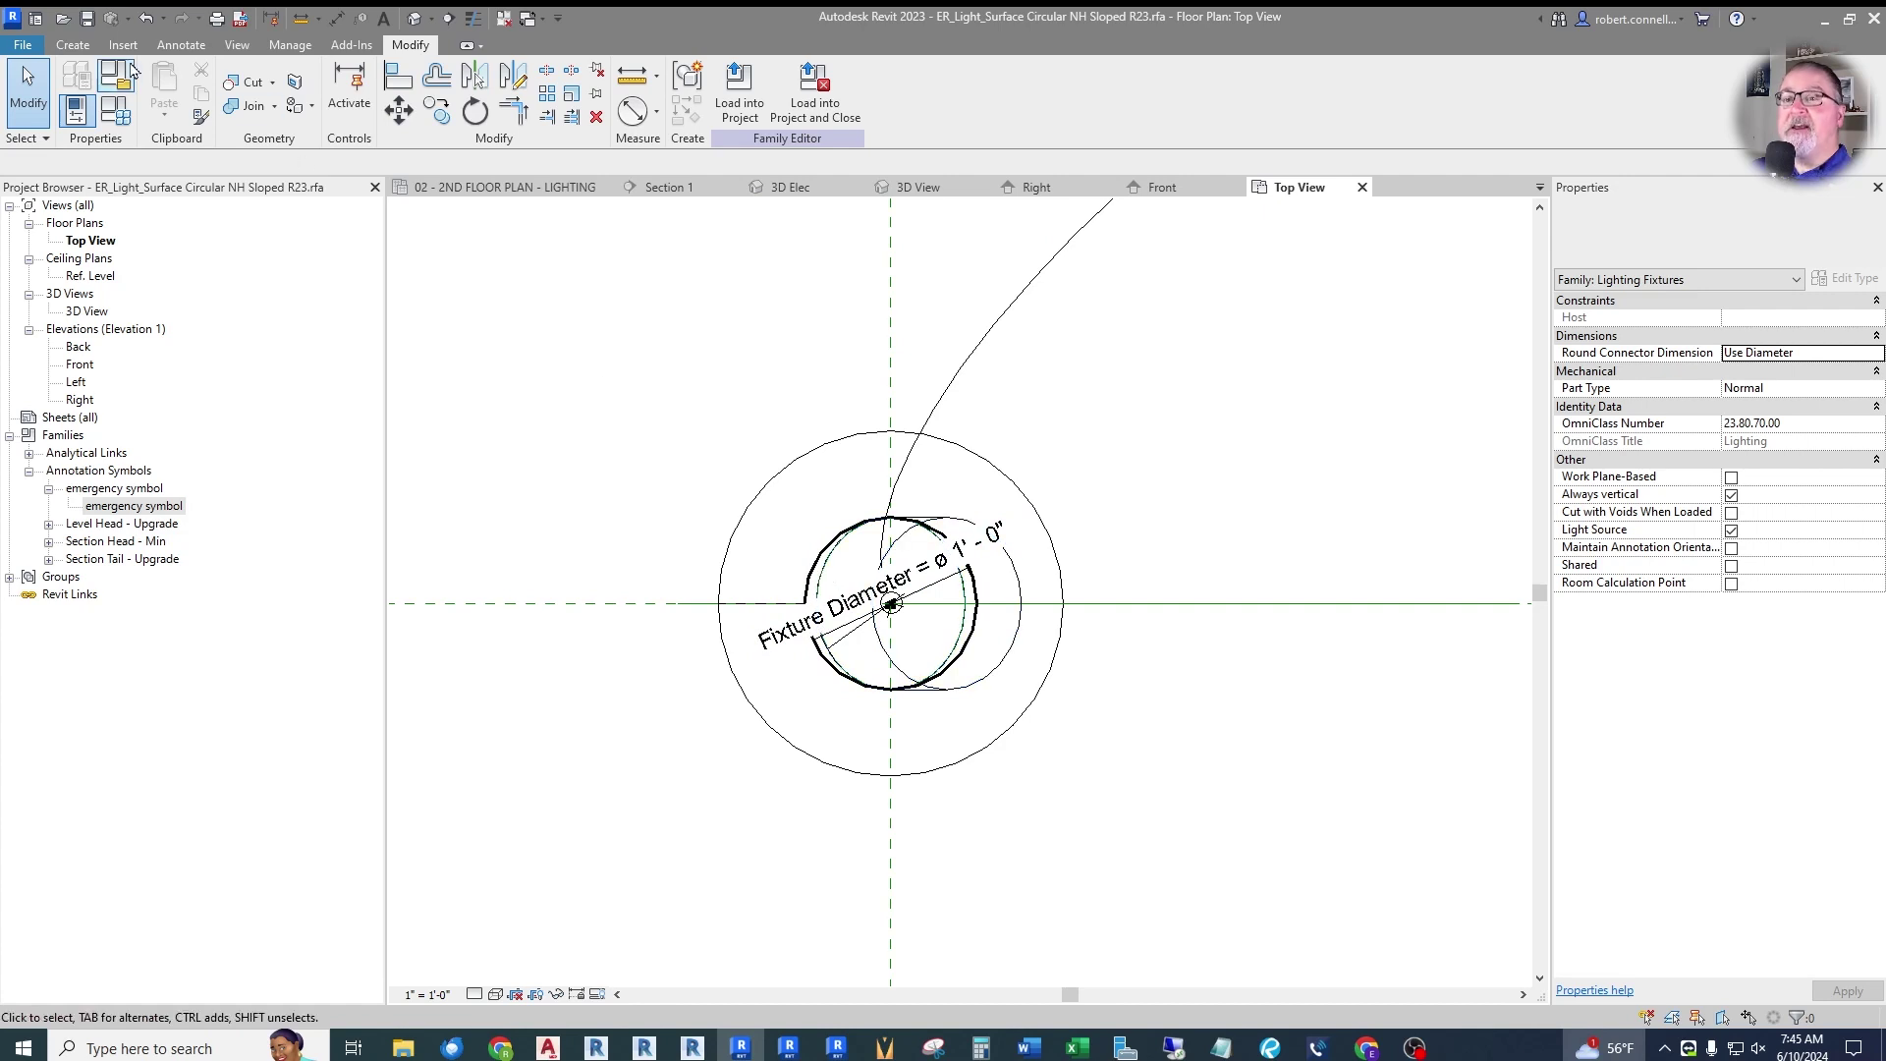
left_click(73, 44)
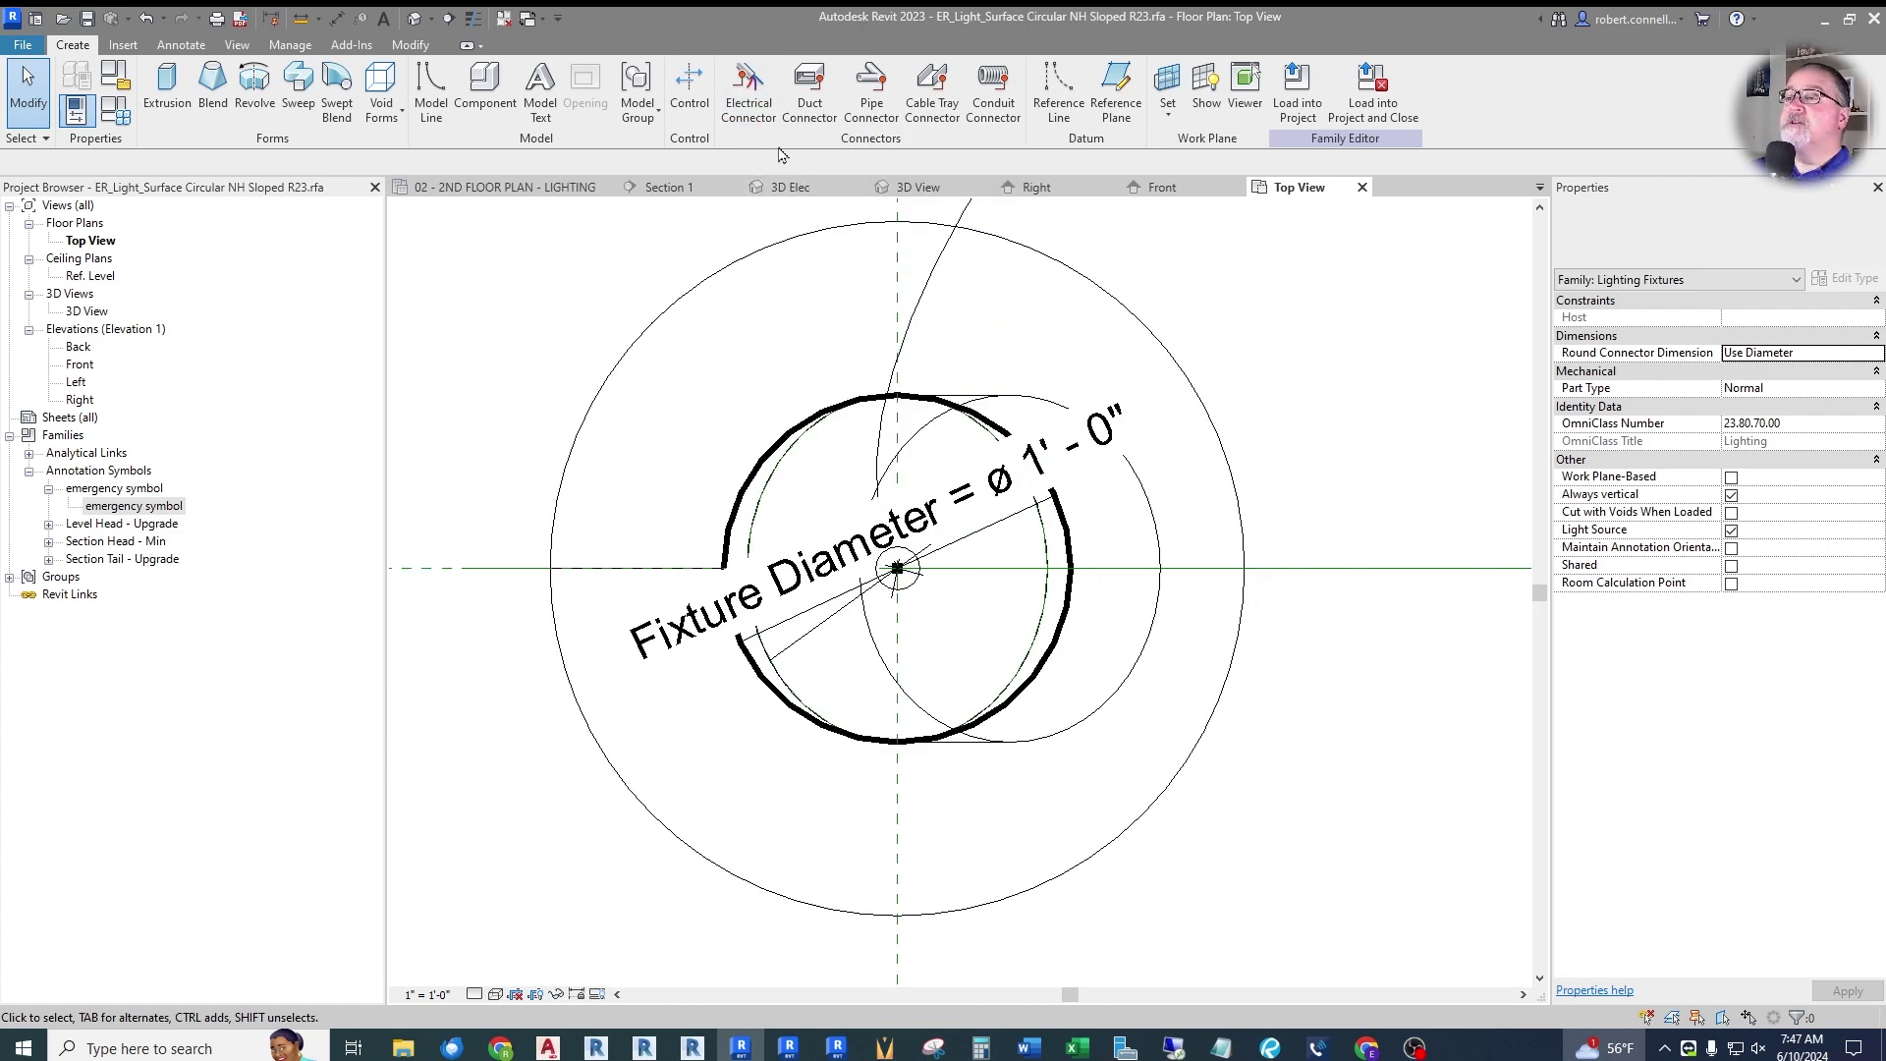
left_click(745, 96)
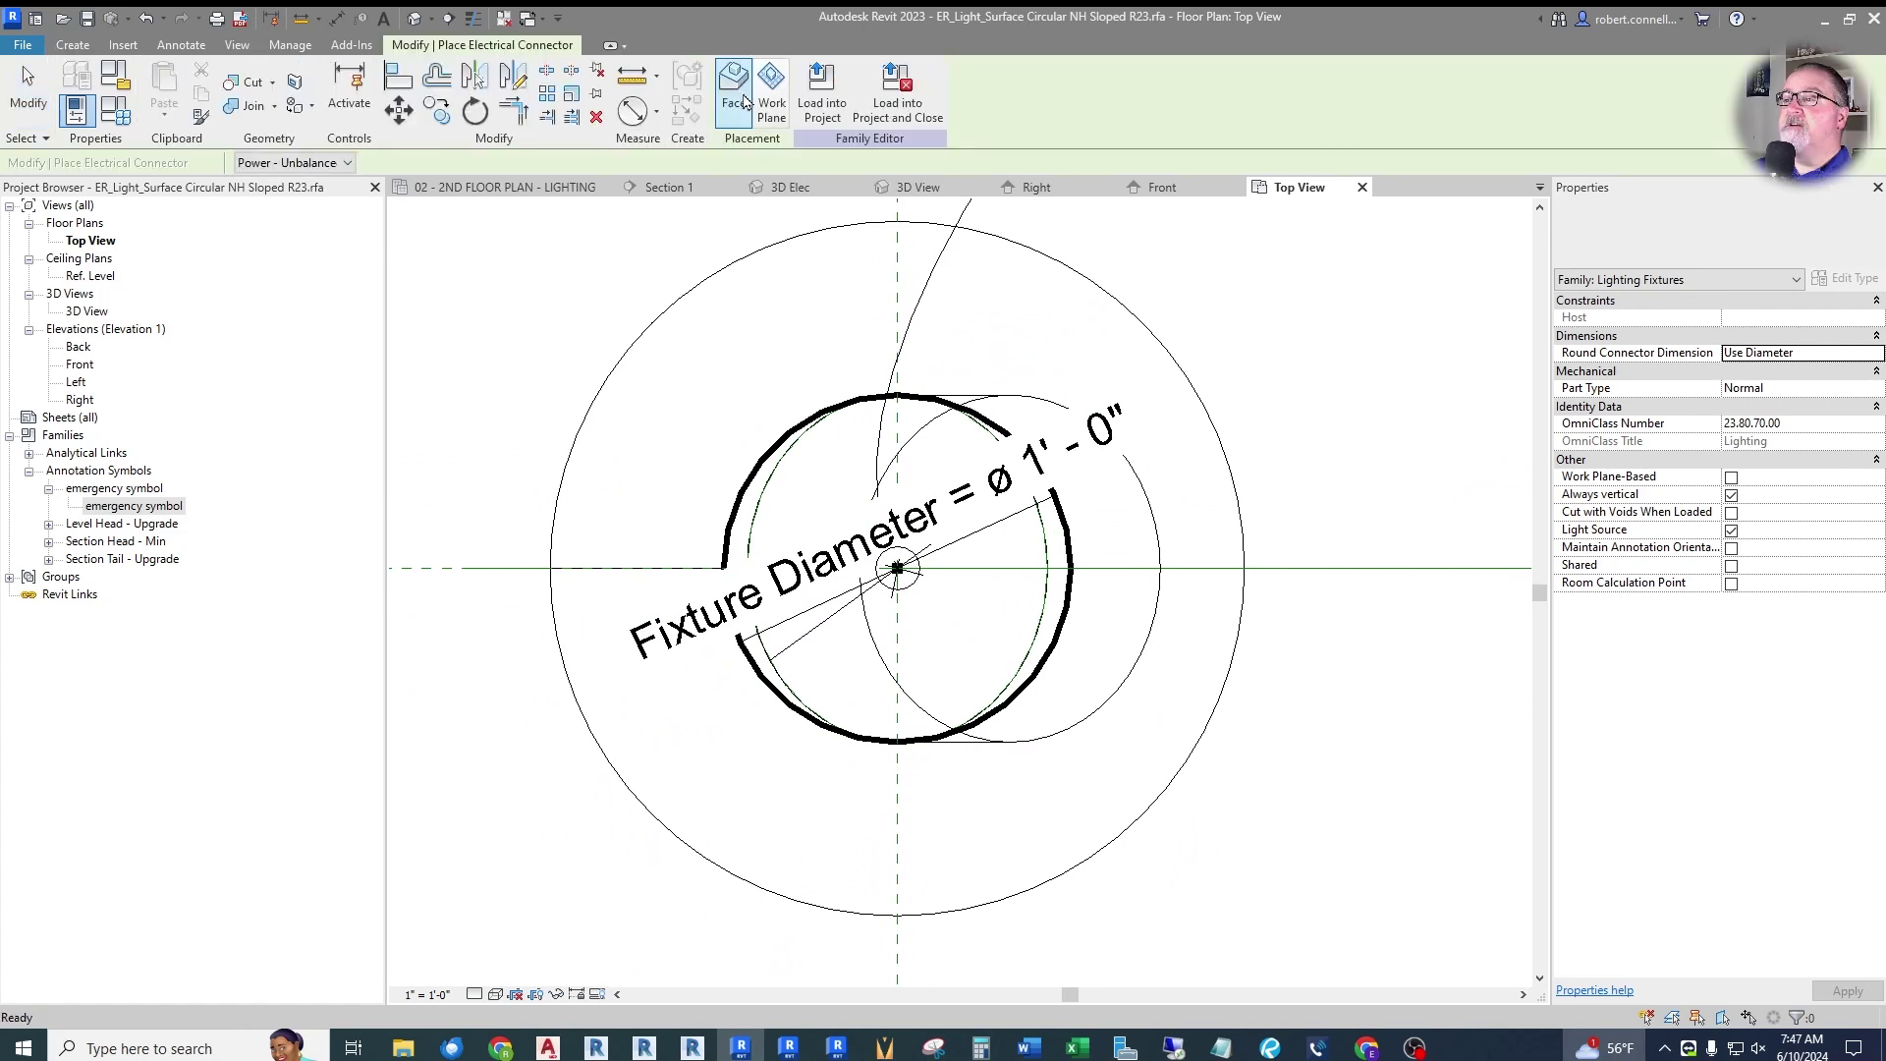
scroll(851, 469, "down", 4)
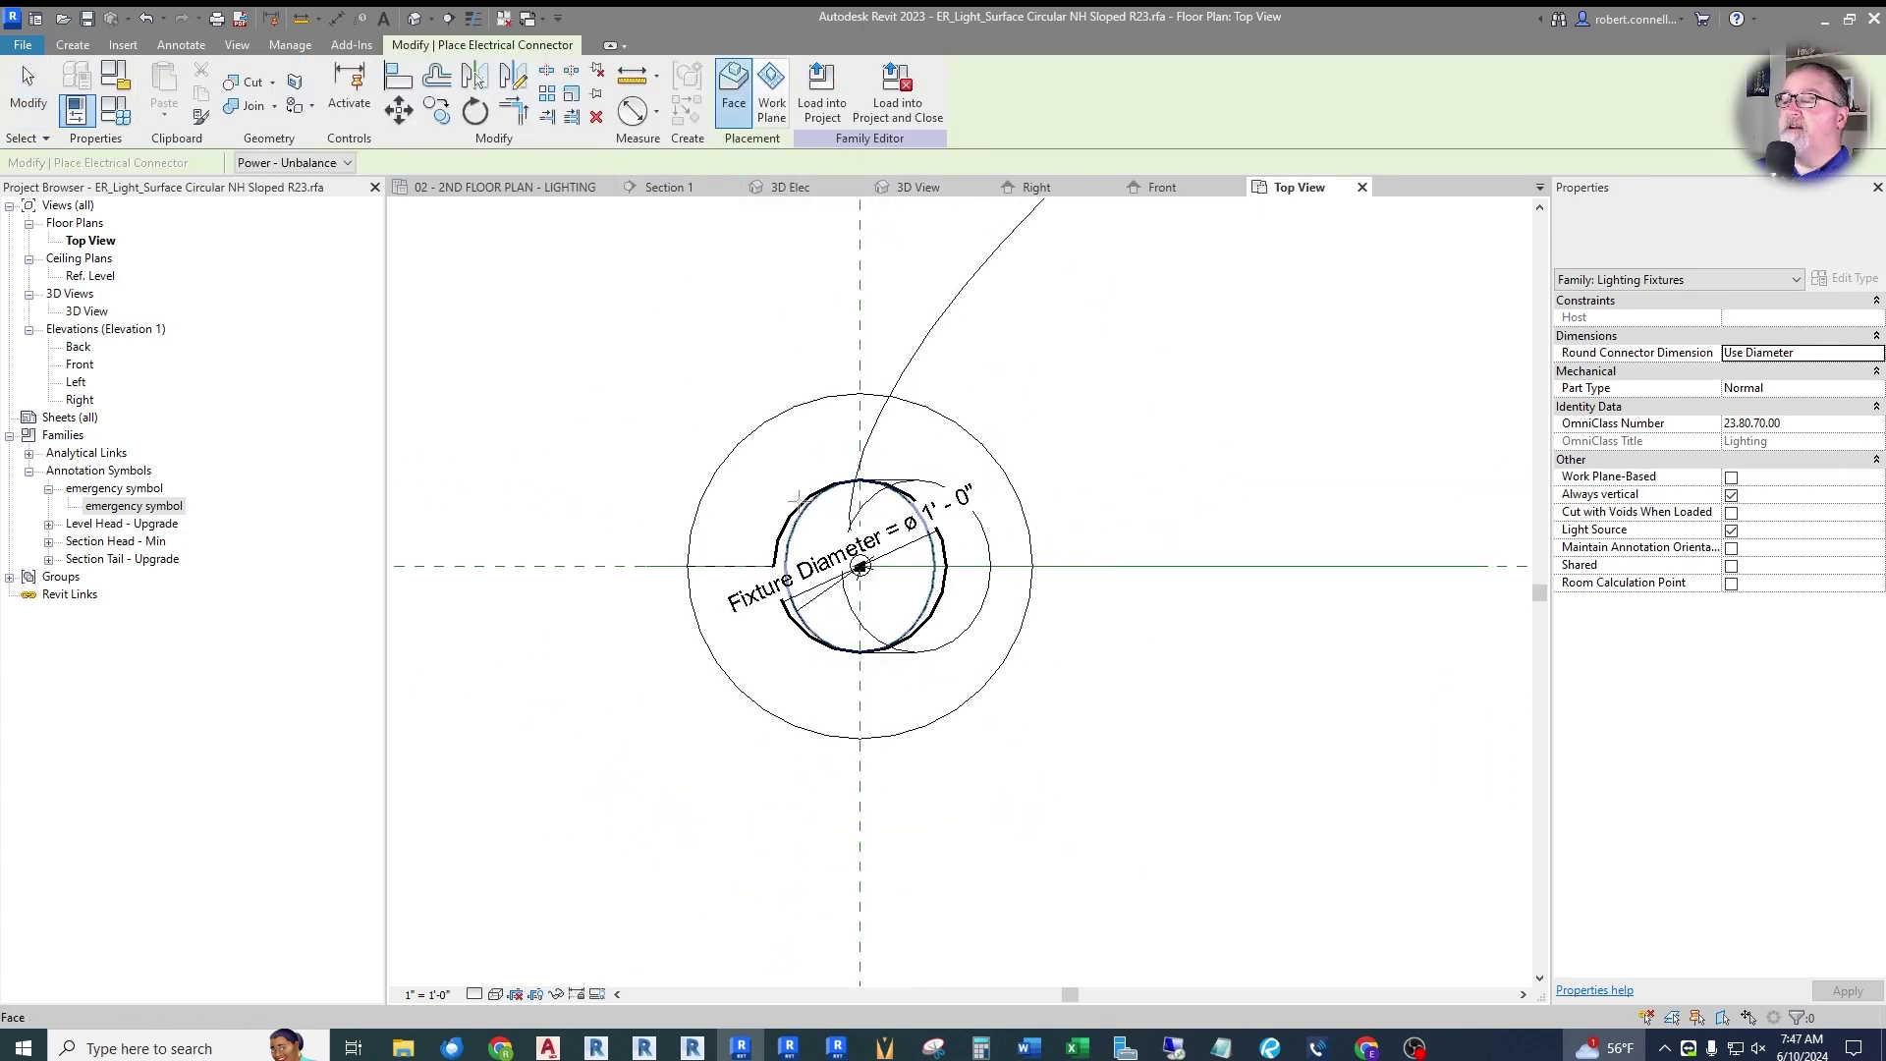
scroll(779, 507, "down", 1)
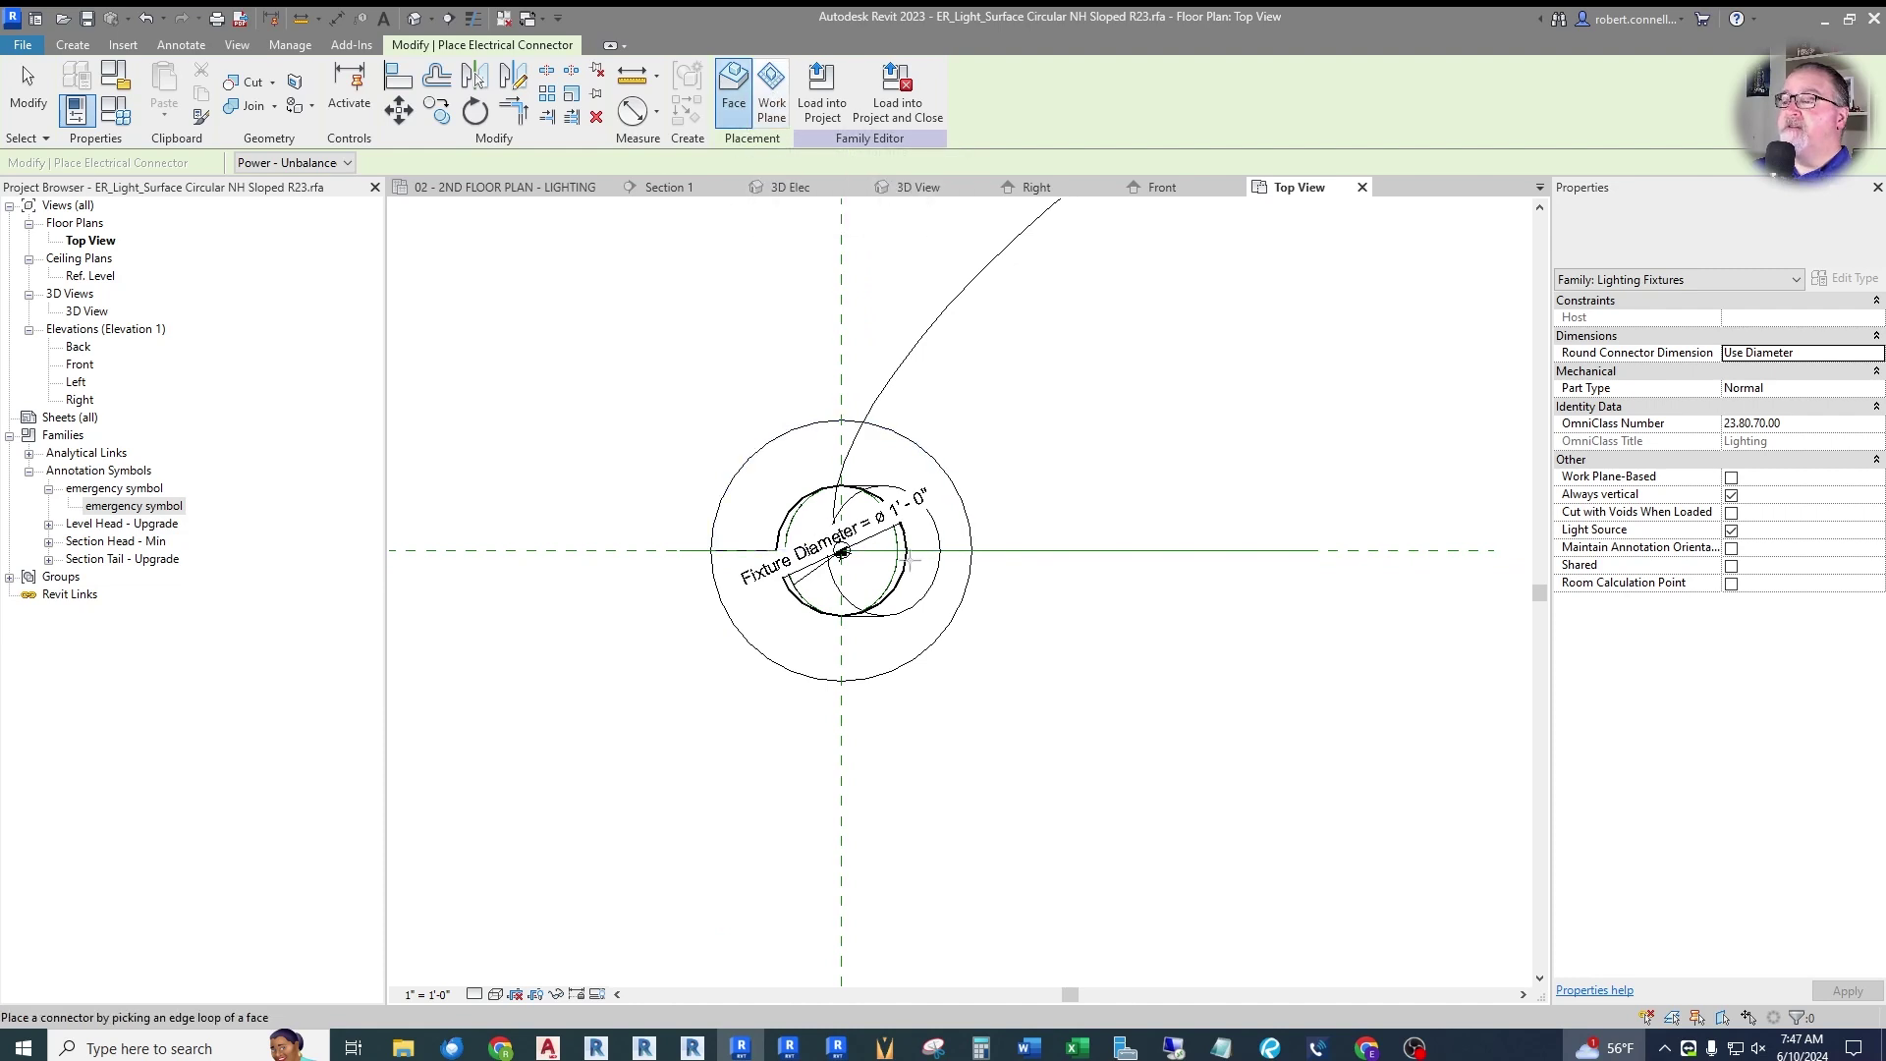
left_click(773, 106)
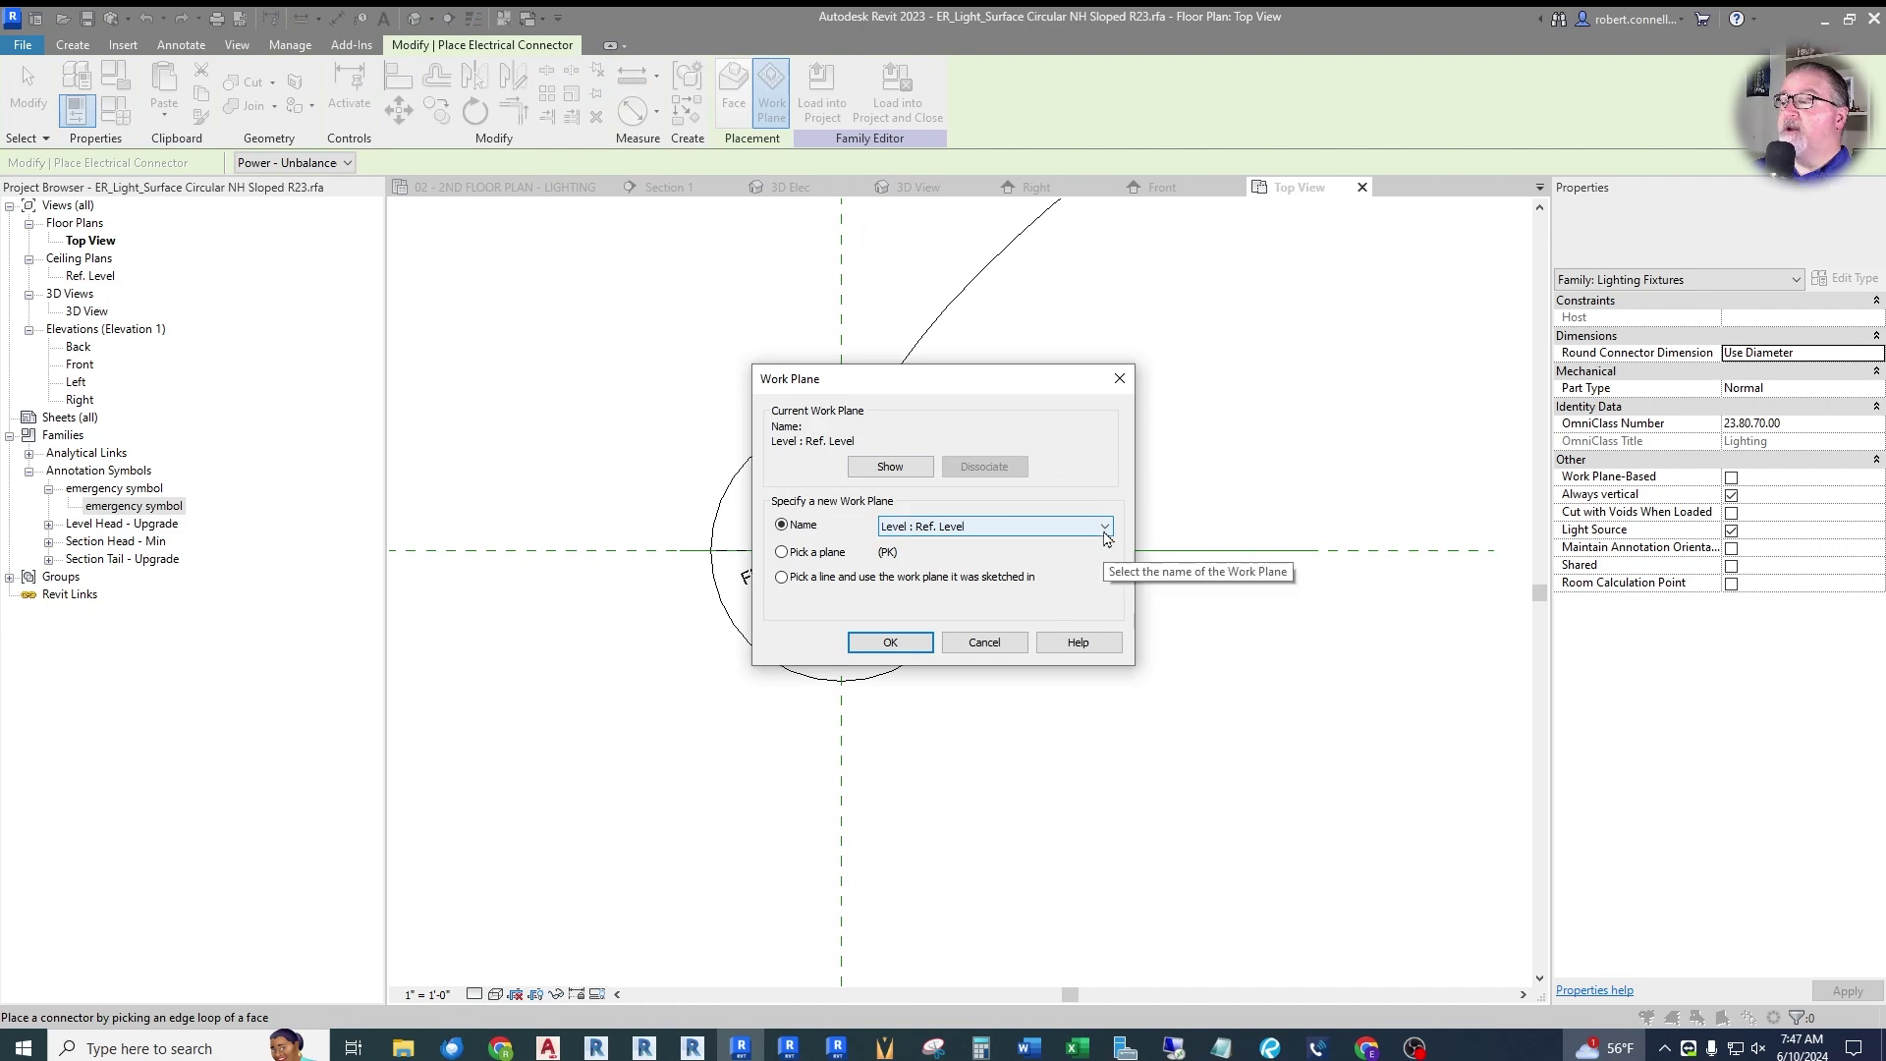
left_click(1104, 526)
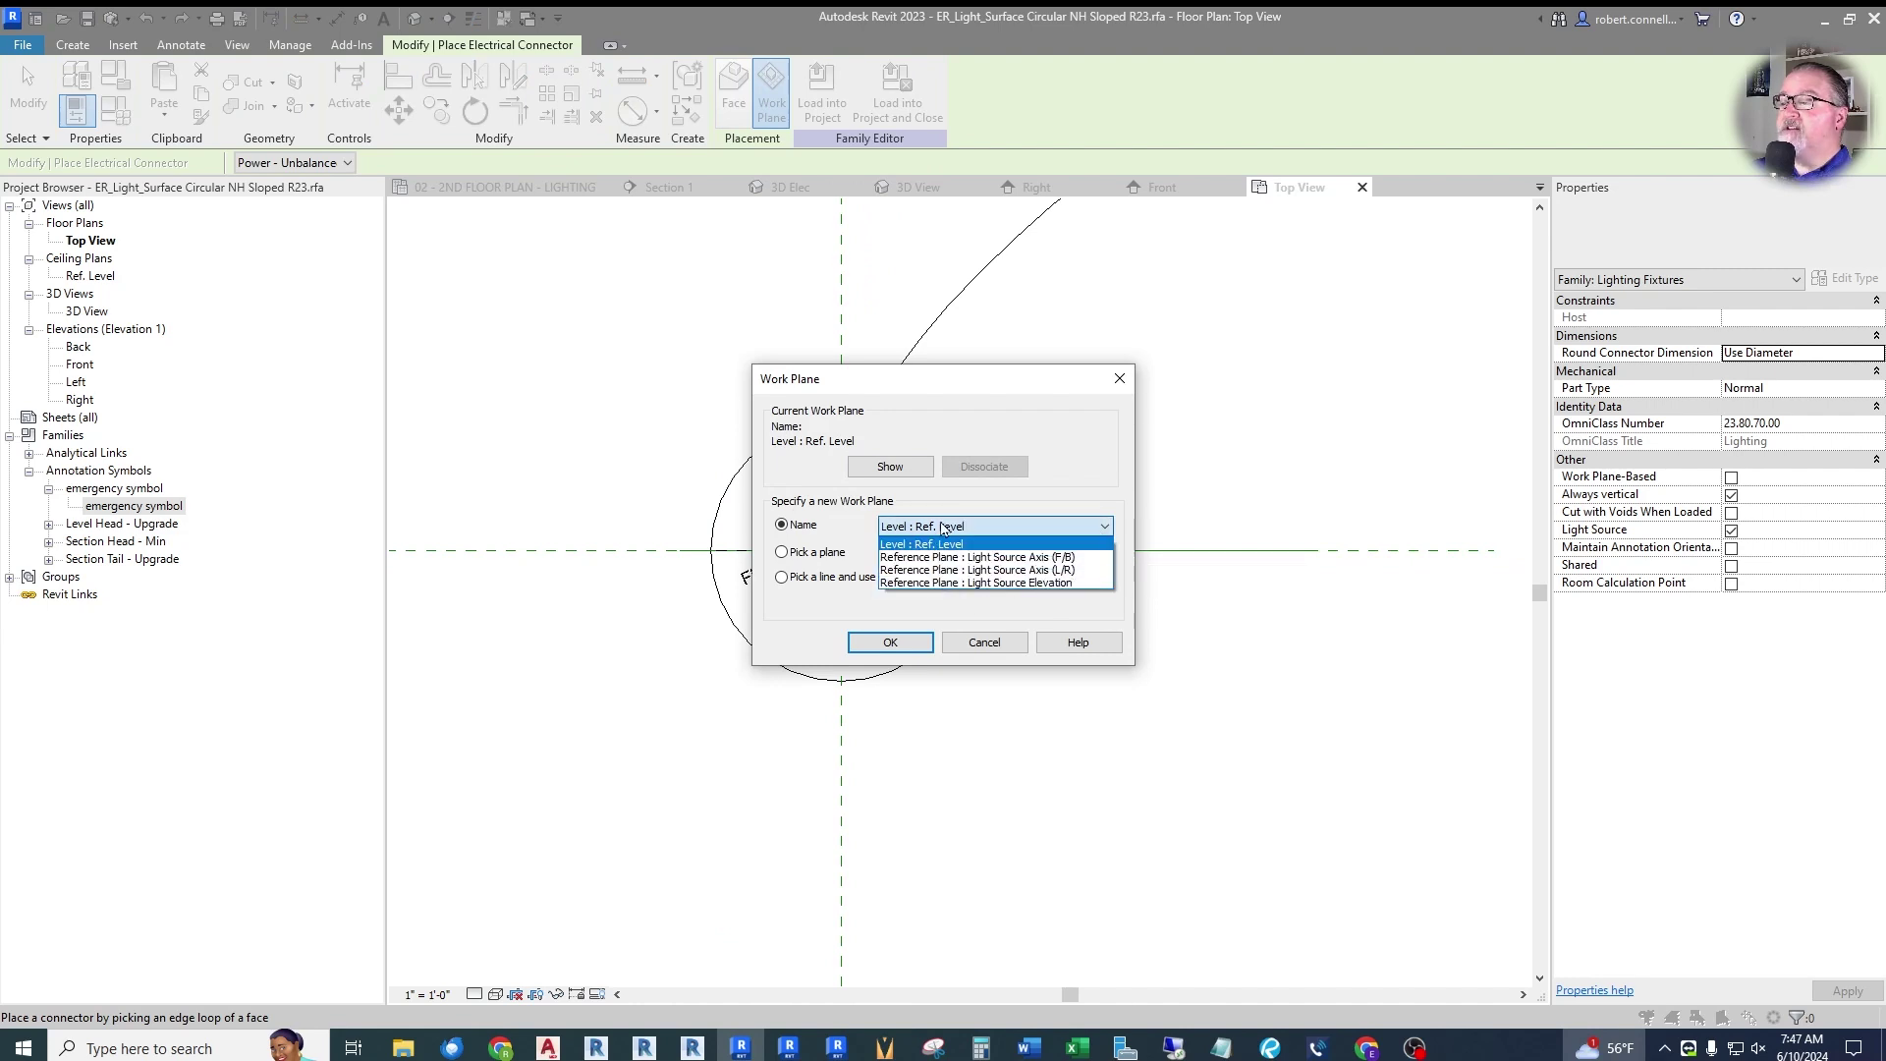
left_click(940, 546)
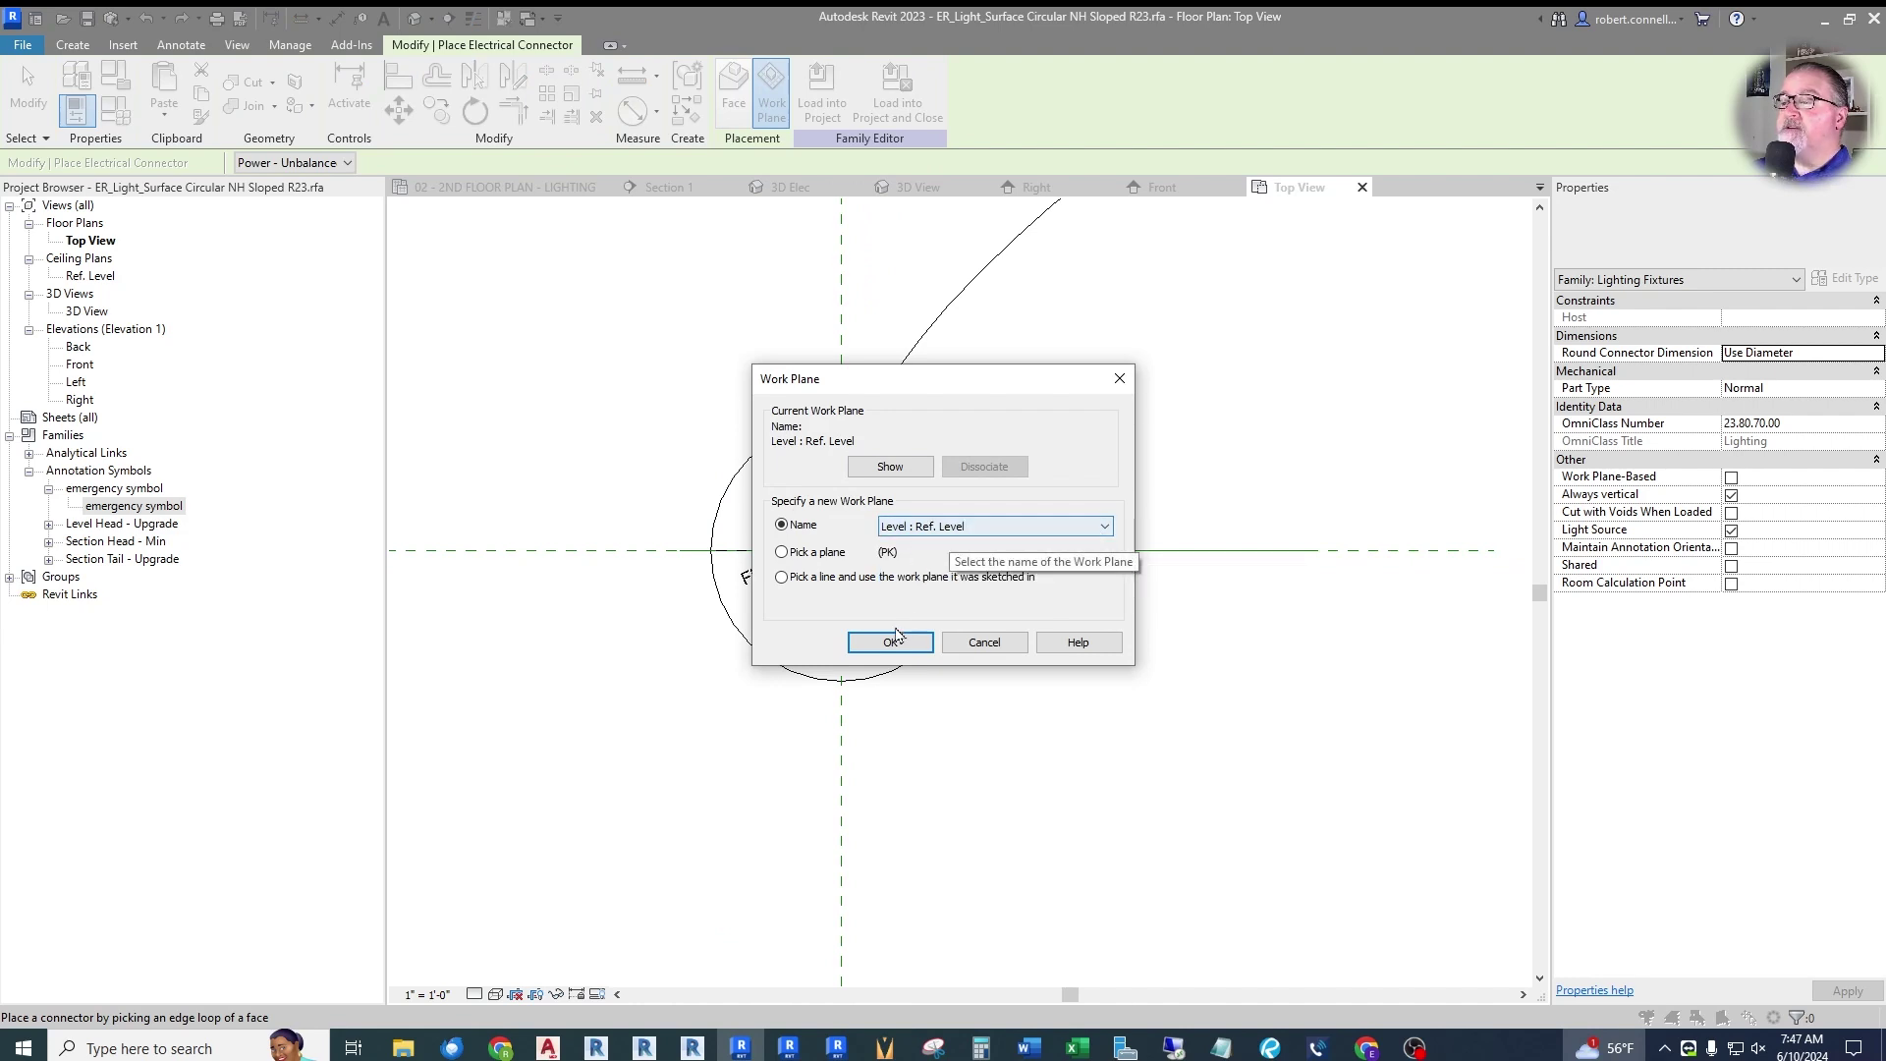
left_click(891, 643)
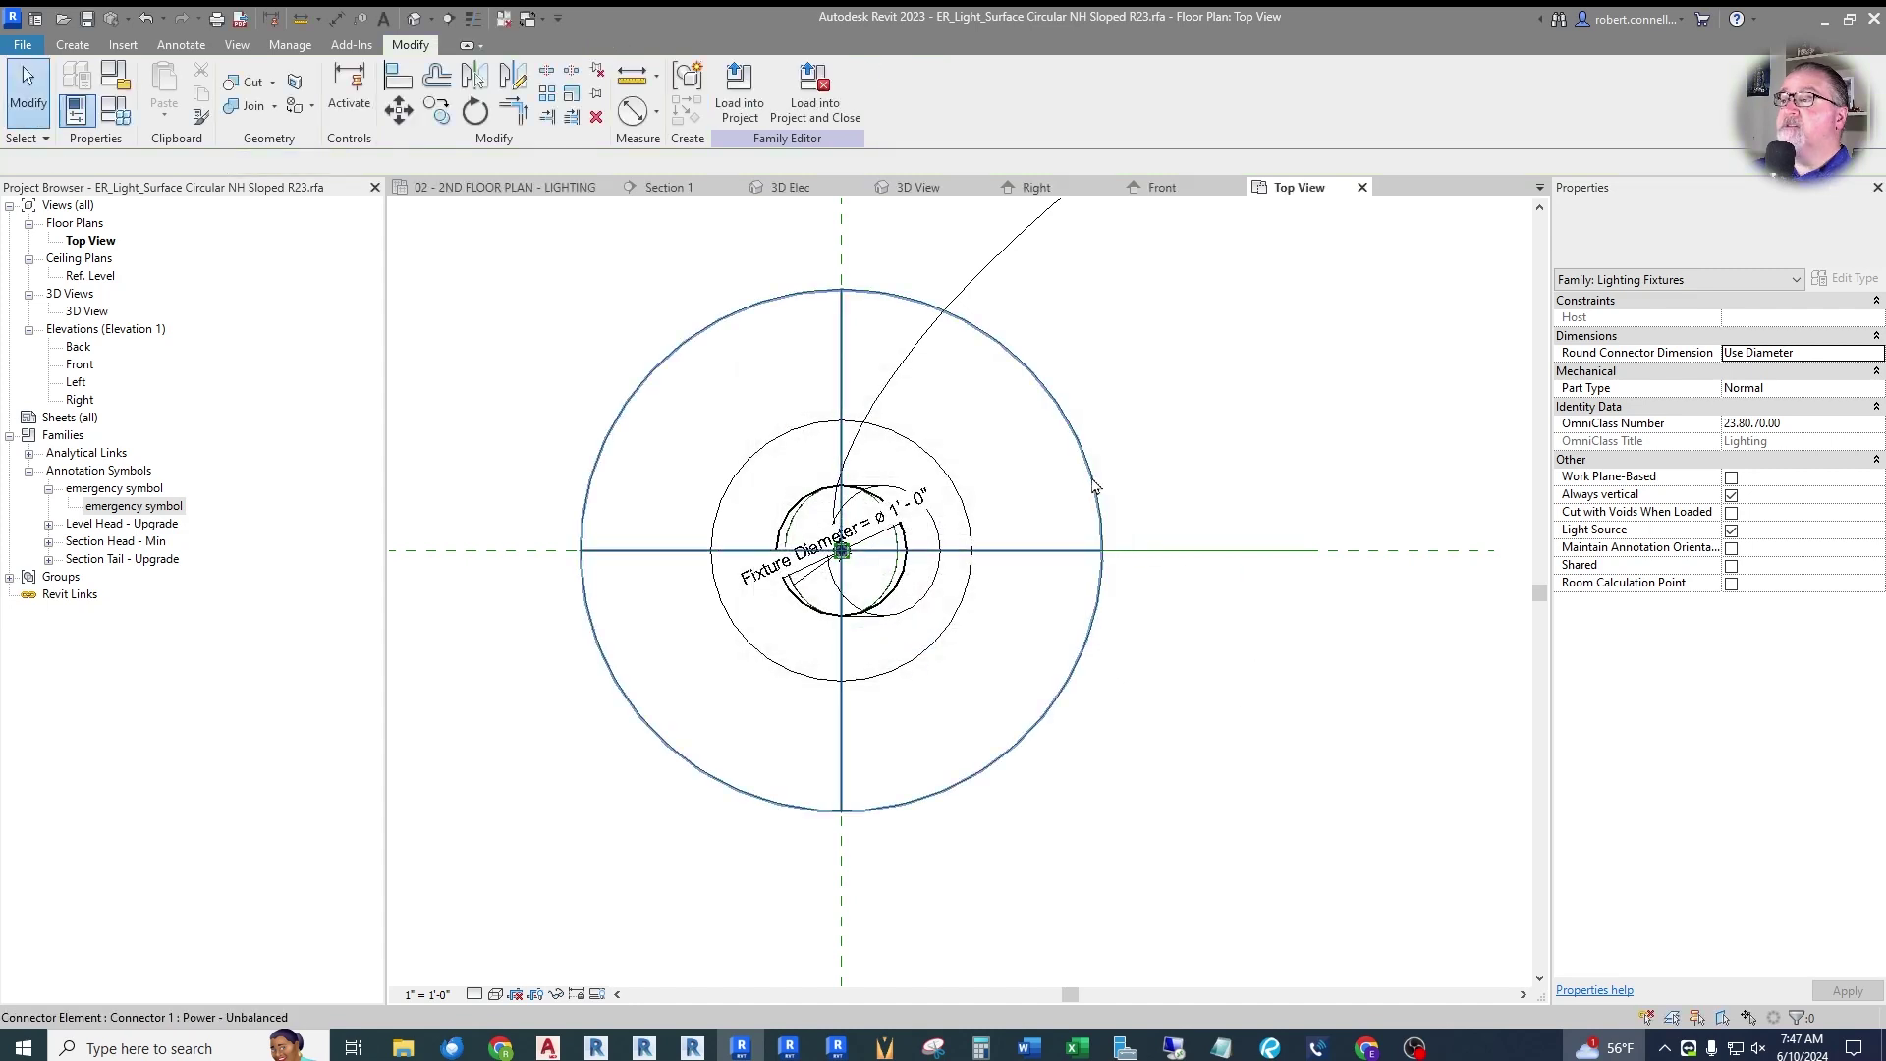
left_click(929, 186)
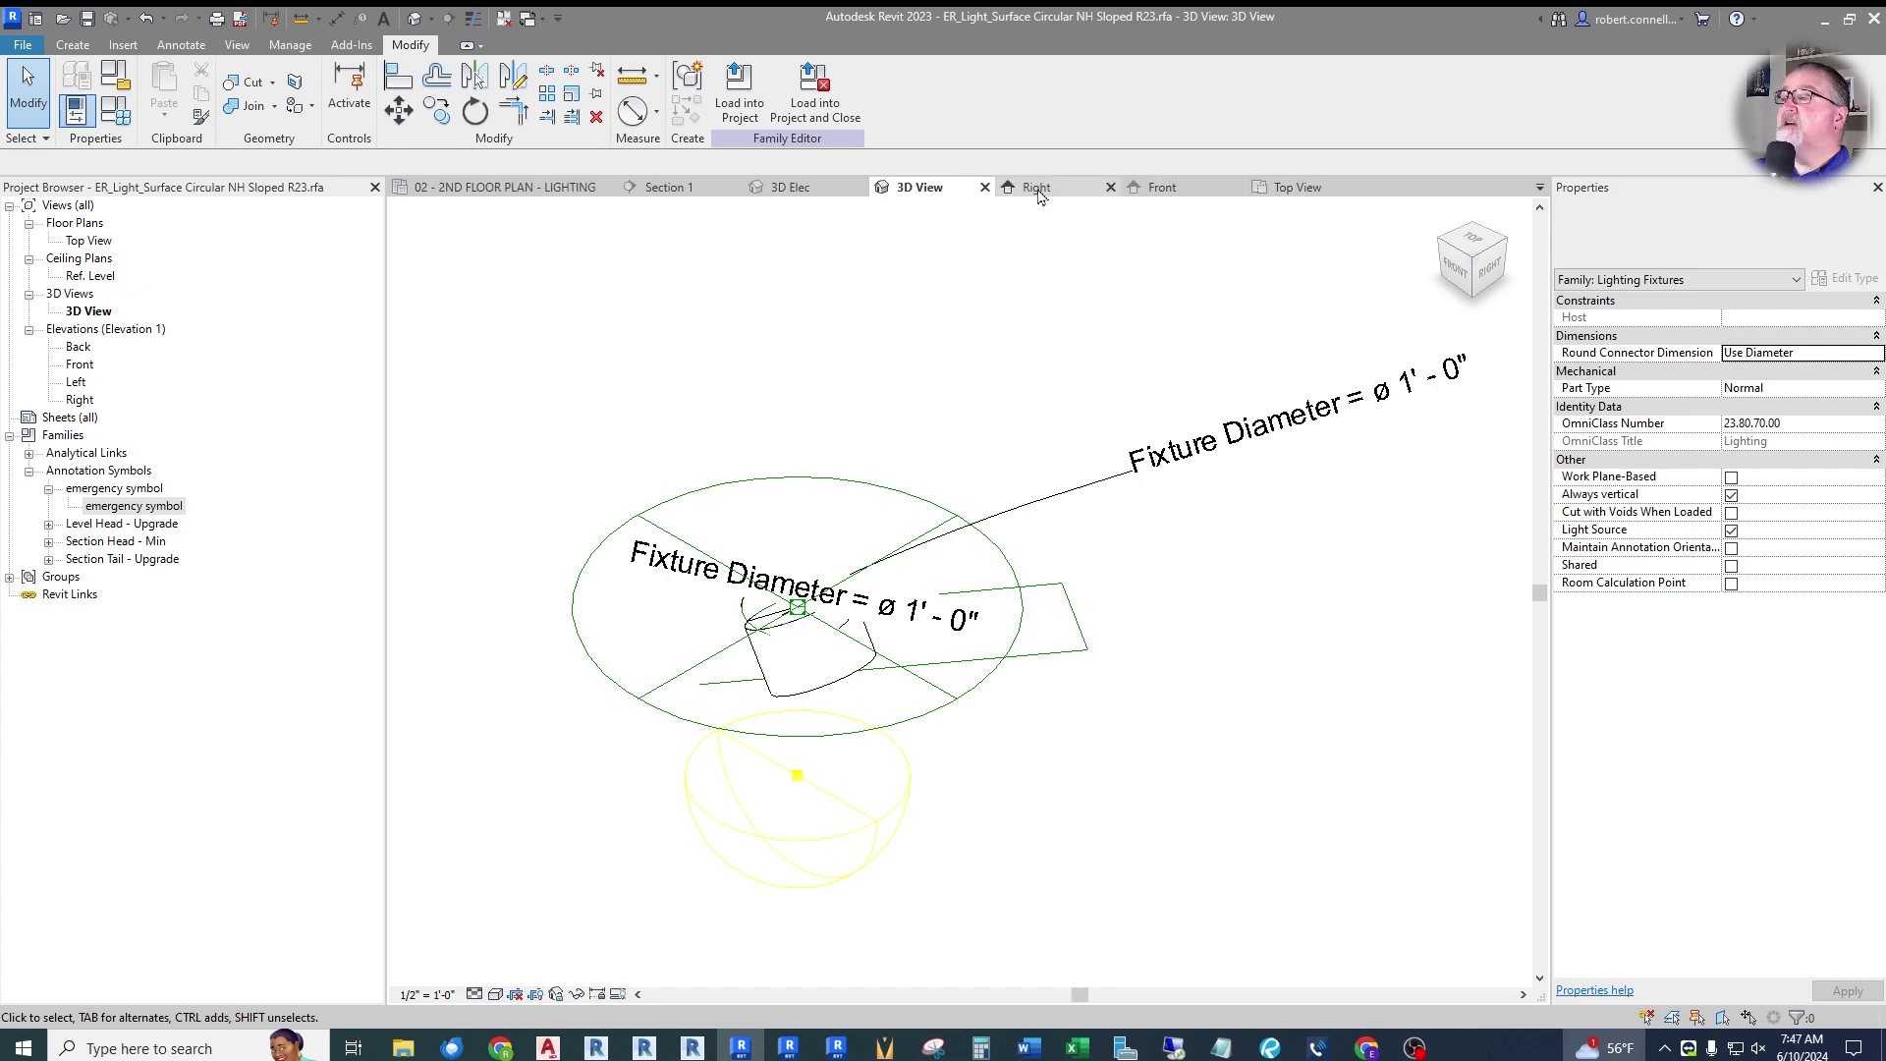
left_click(1295, 188)
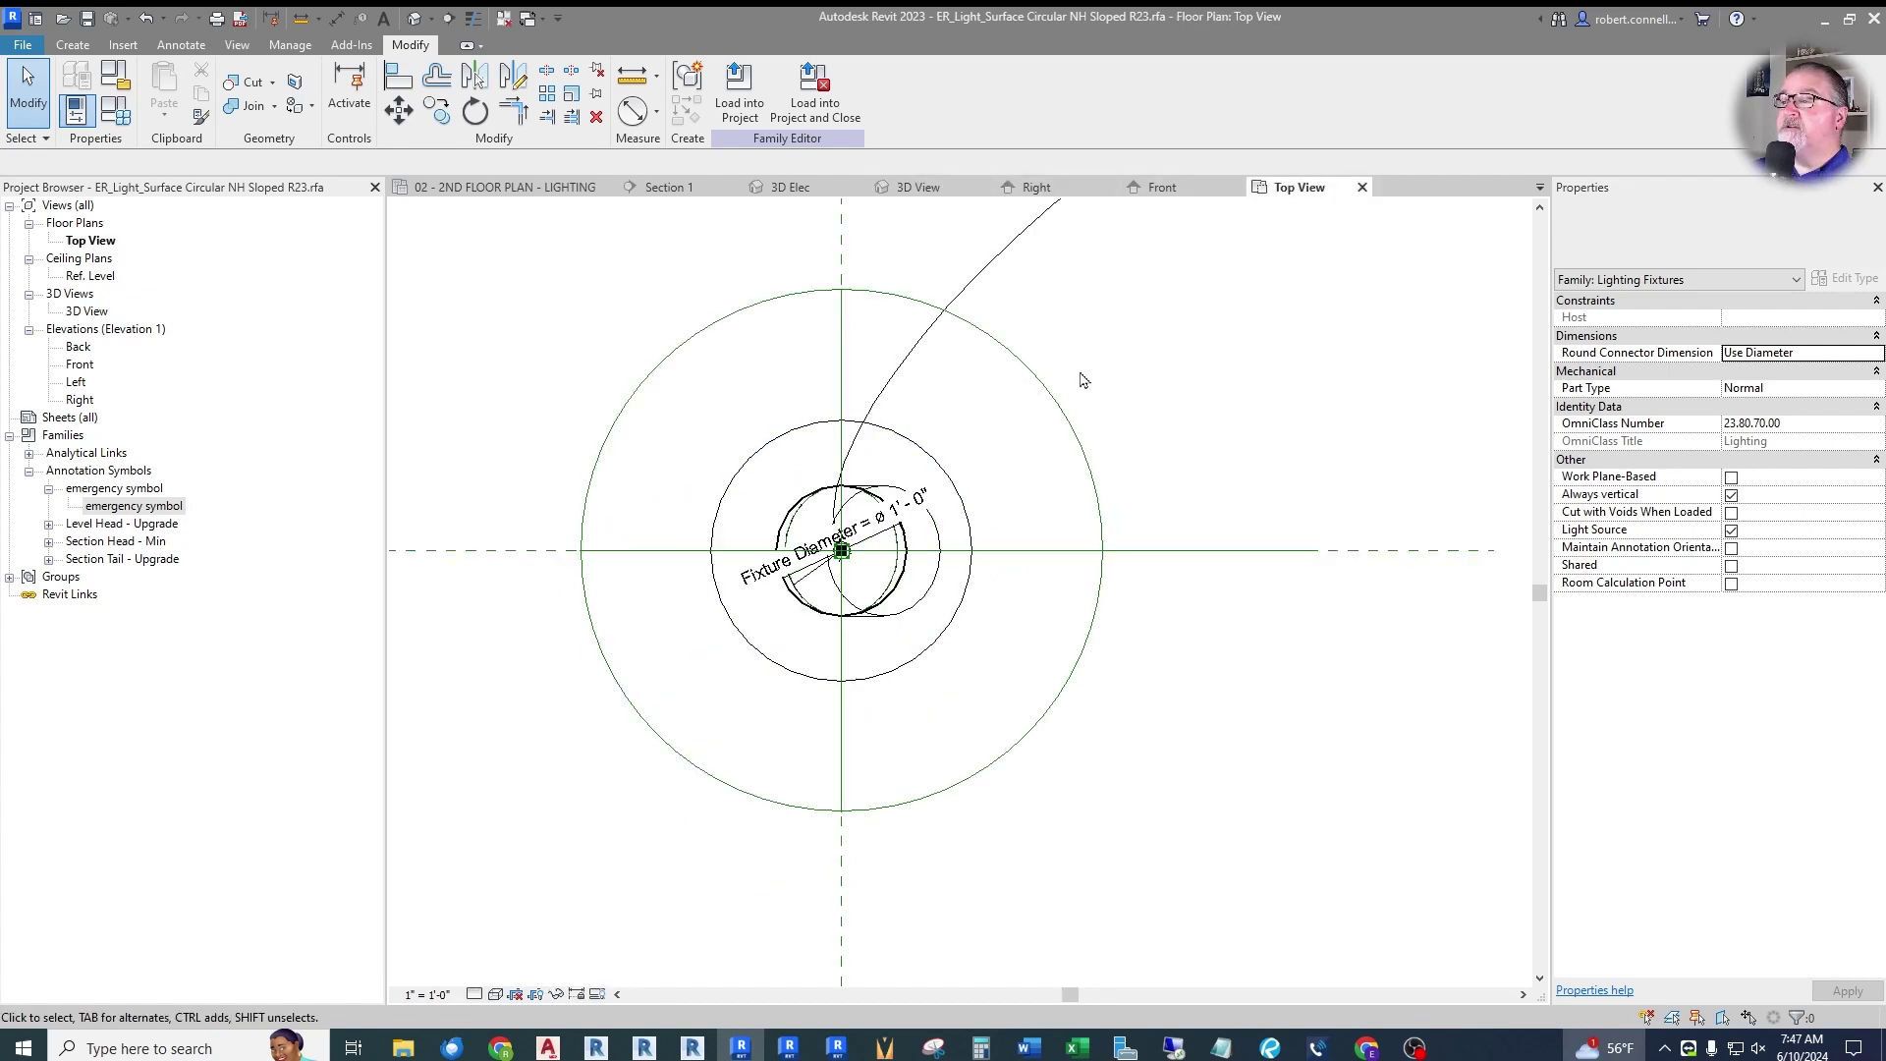
Change the electrical connector's system type to Power - Balanced.
scroll(973, 408, "down", 2)
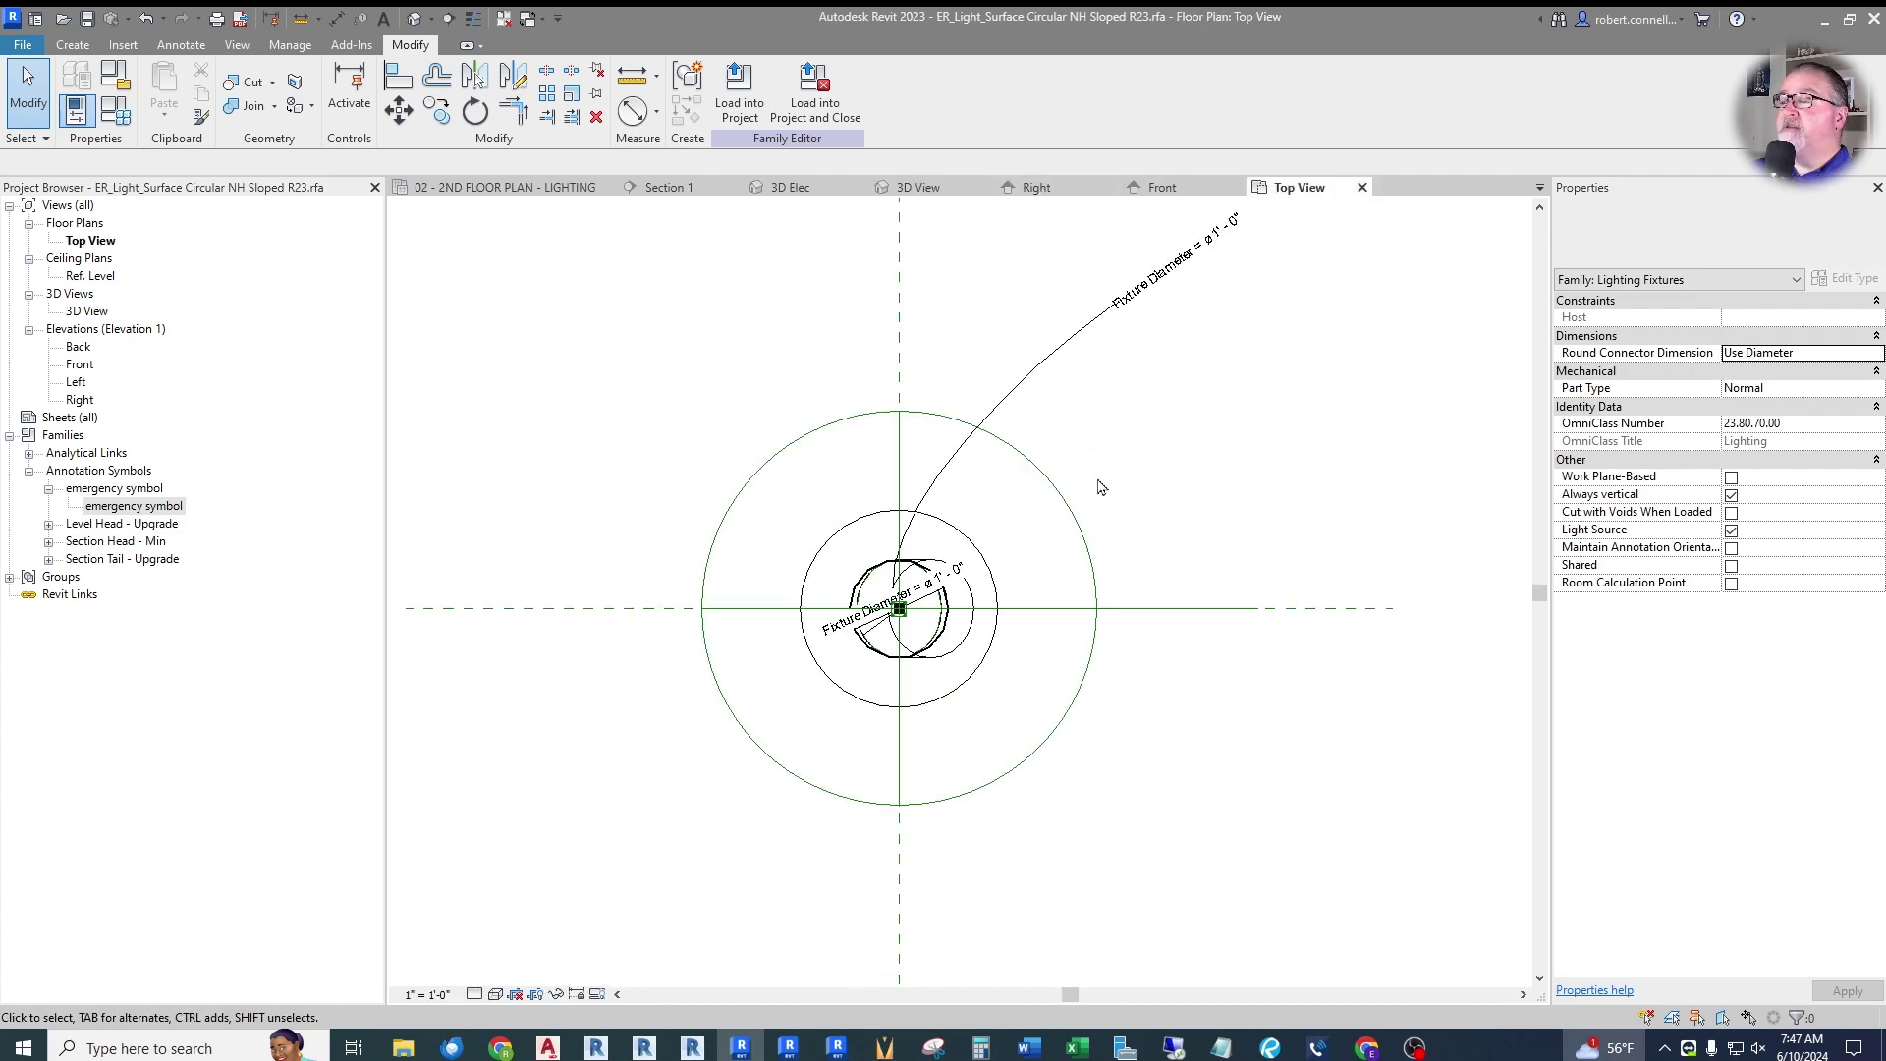
left_click(1060, 499)
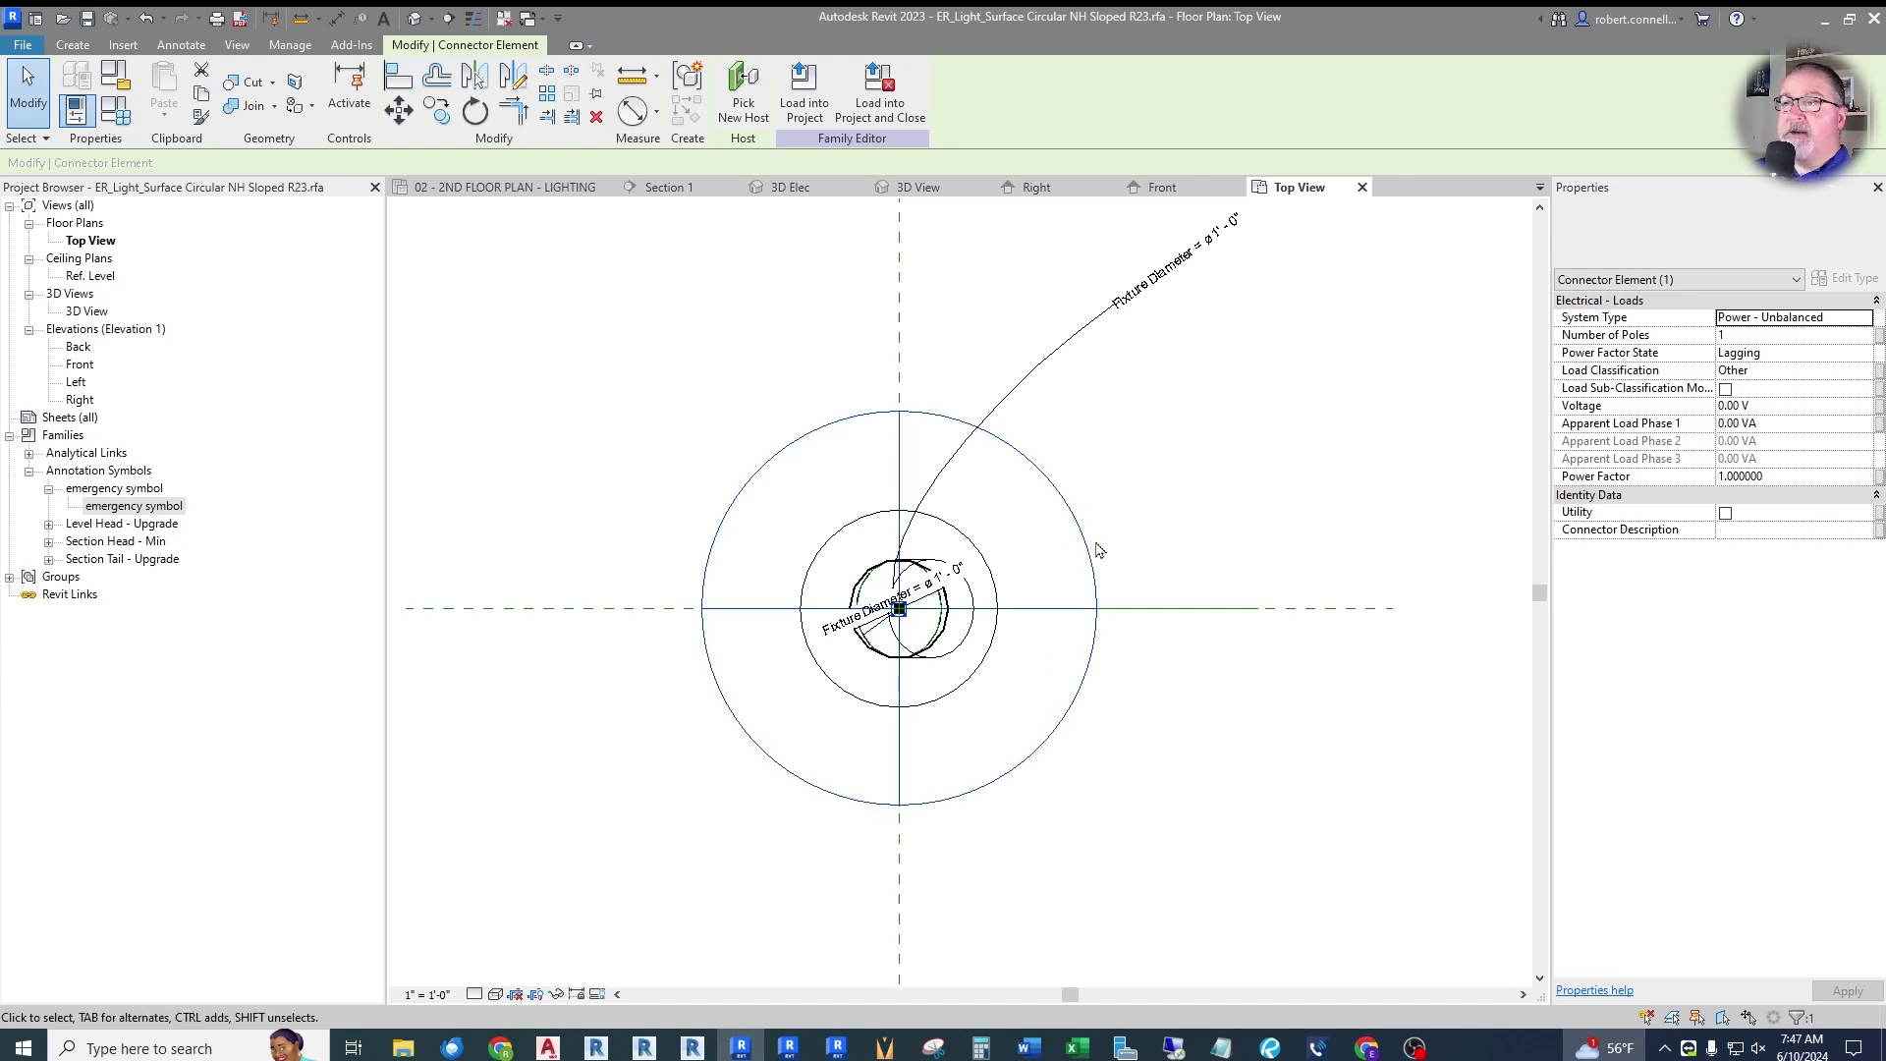
left_click(1852, 320)
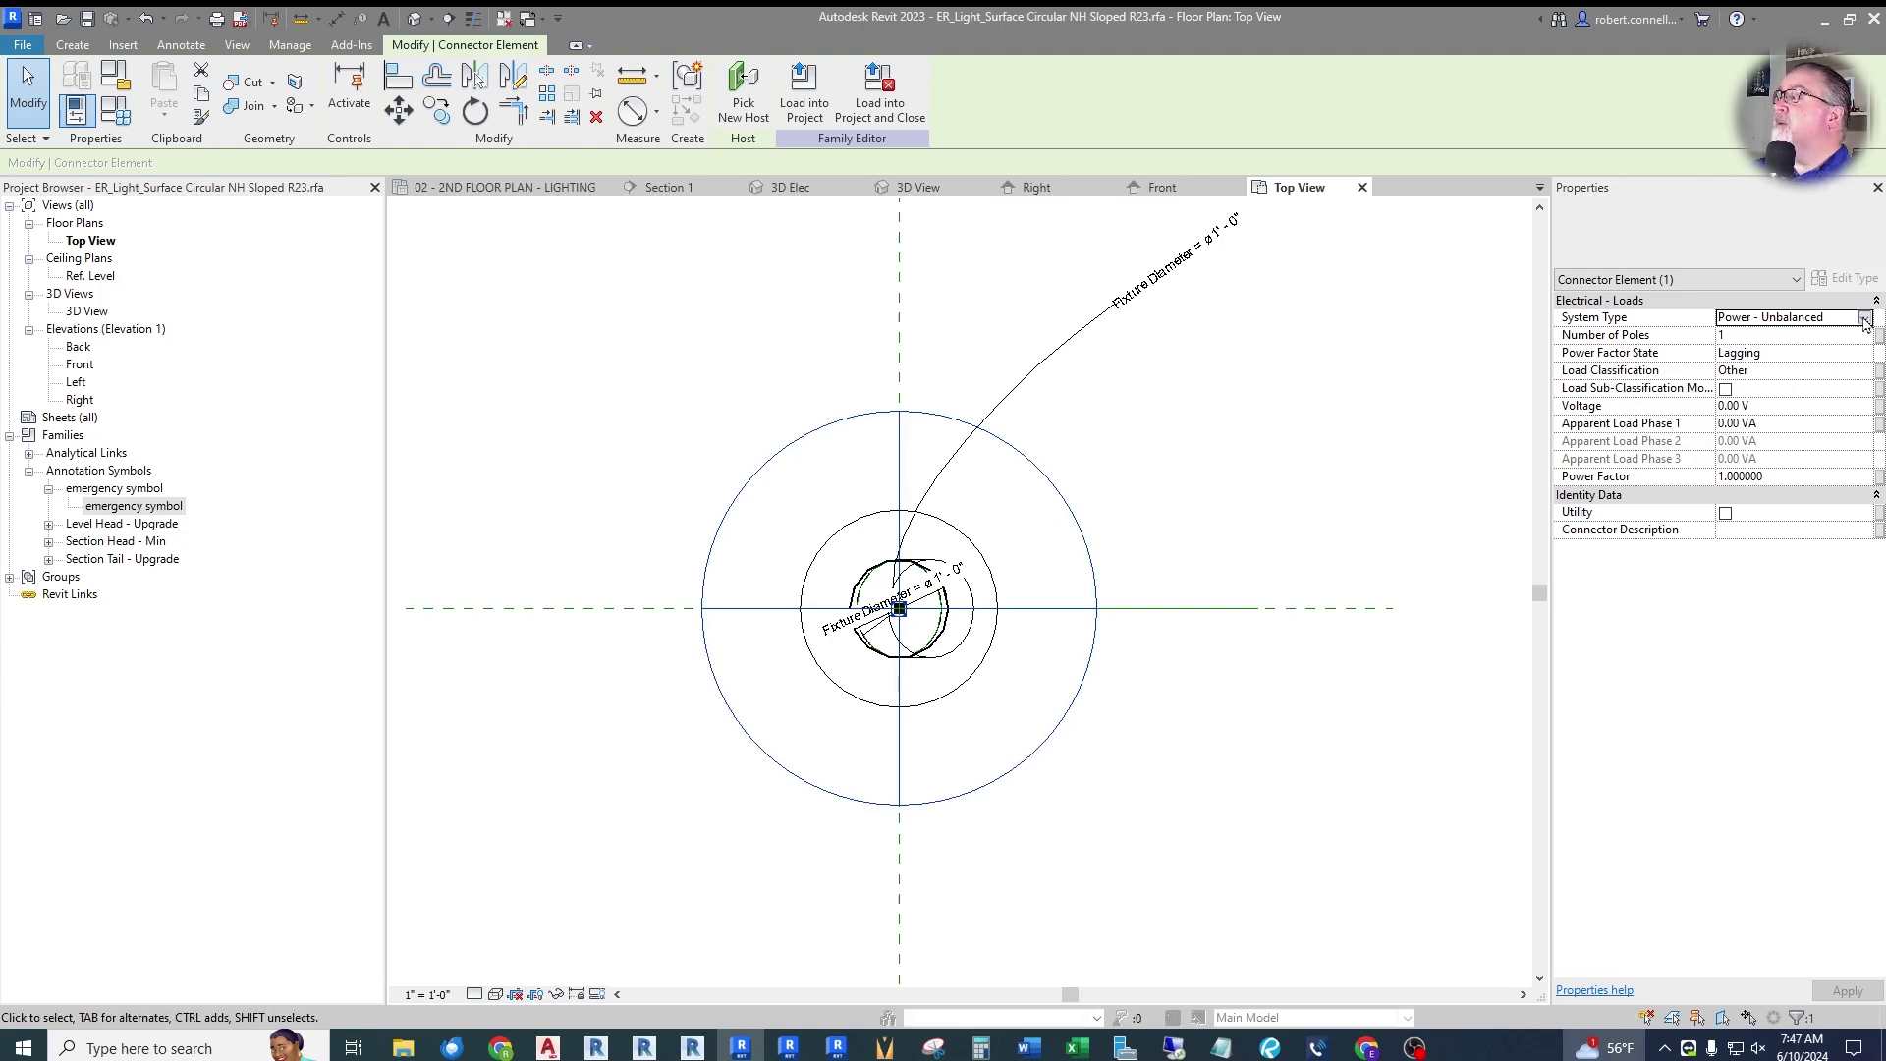
left_click(1863, 318)
left_click(1787, 335)
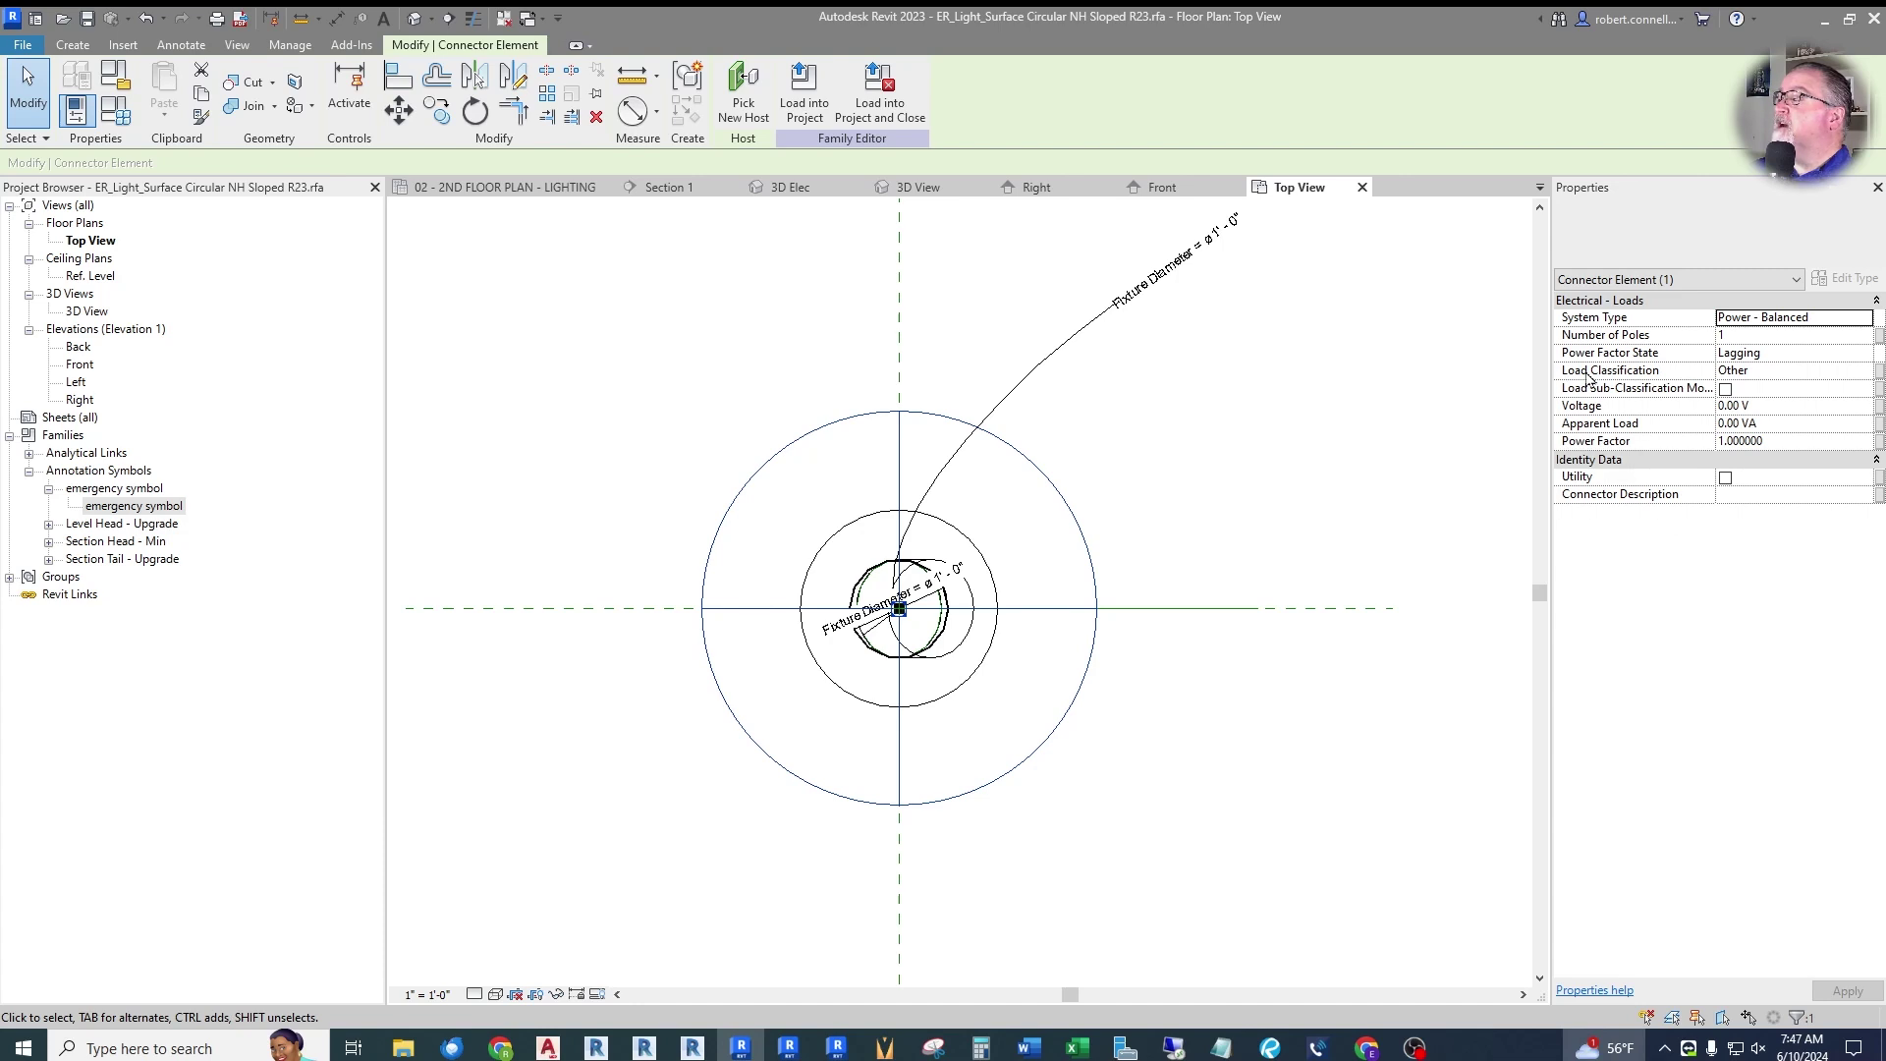
Set the connector's voltage to 120 V and its apparent load to 15 VA.
left_click(1781, 404)
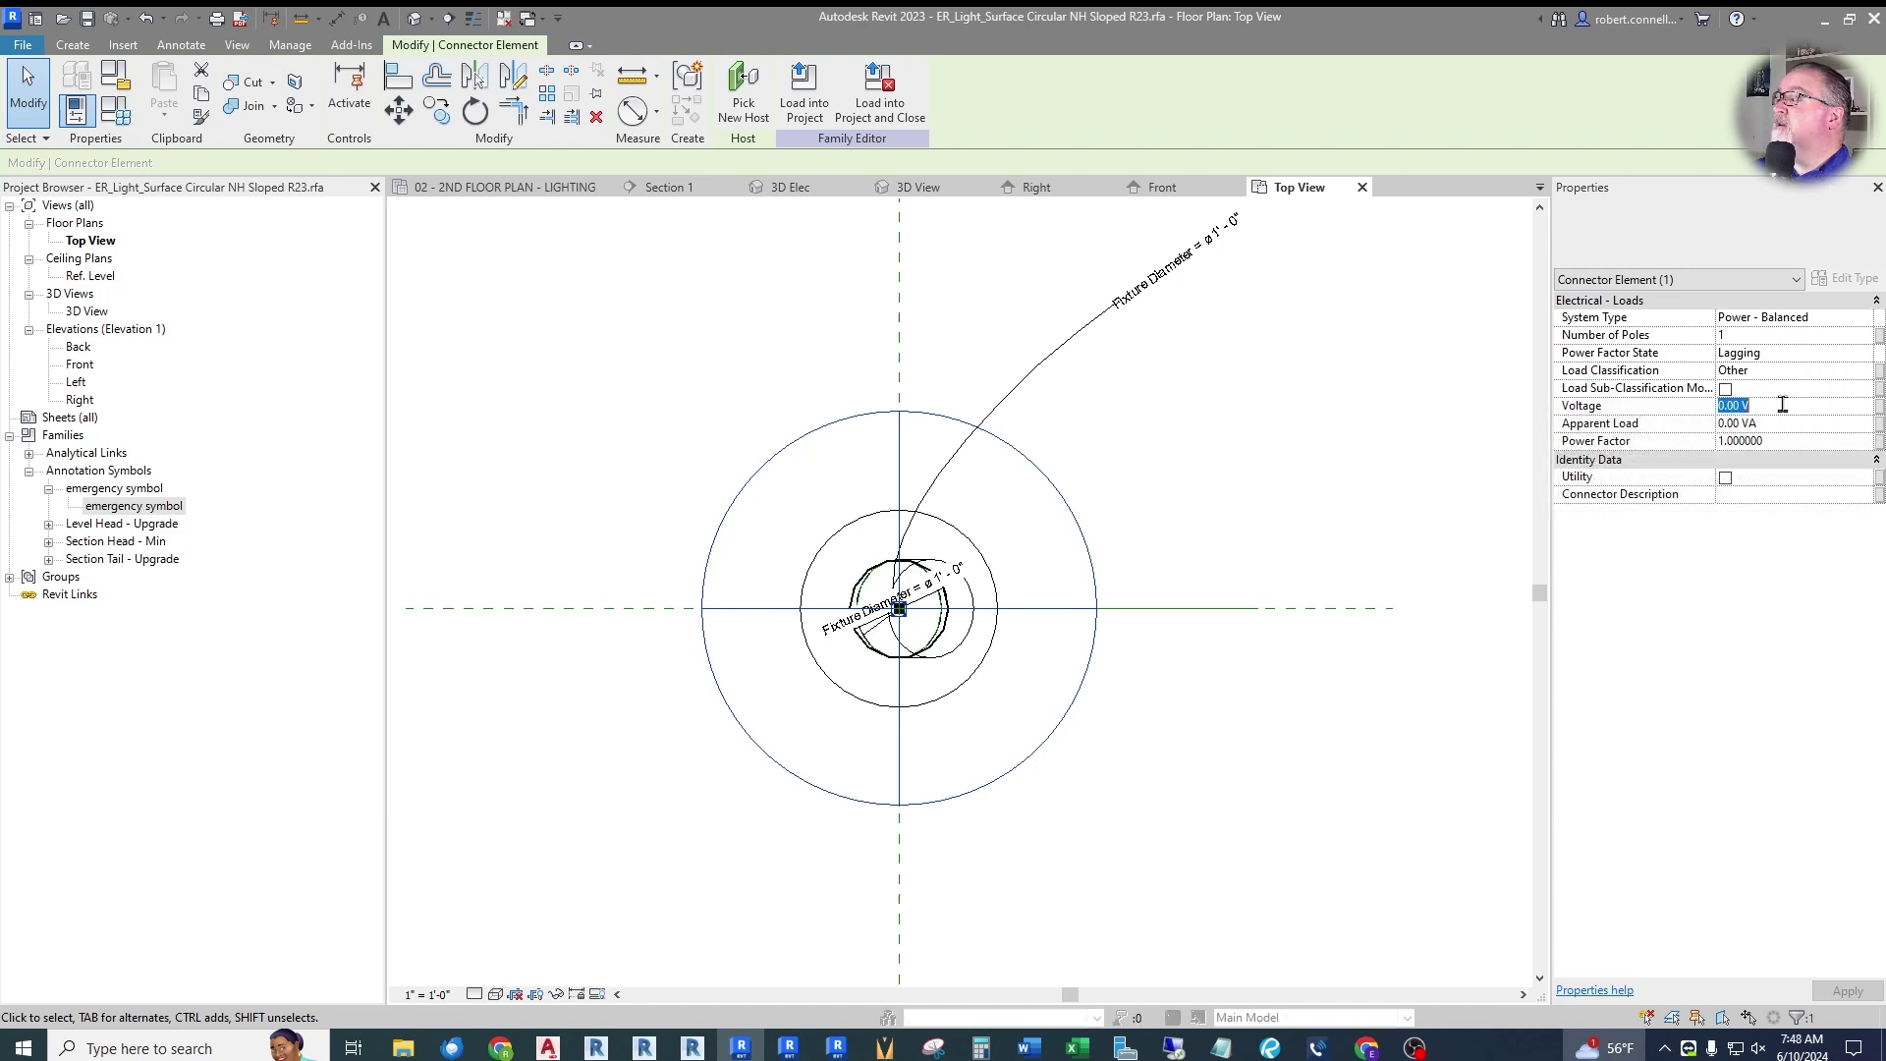
type("120")
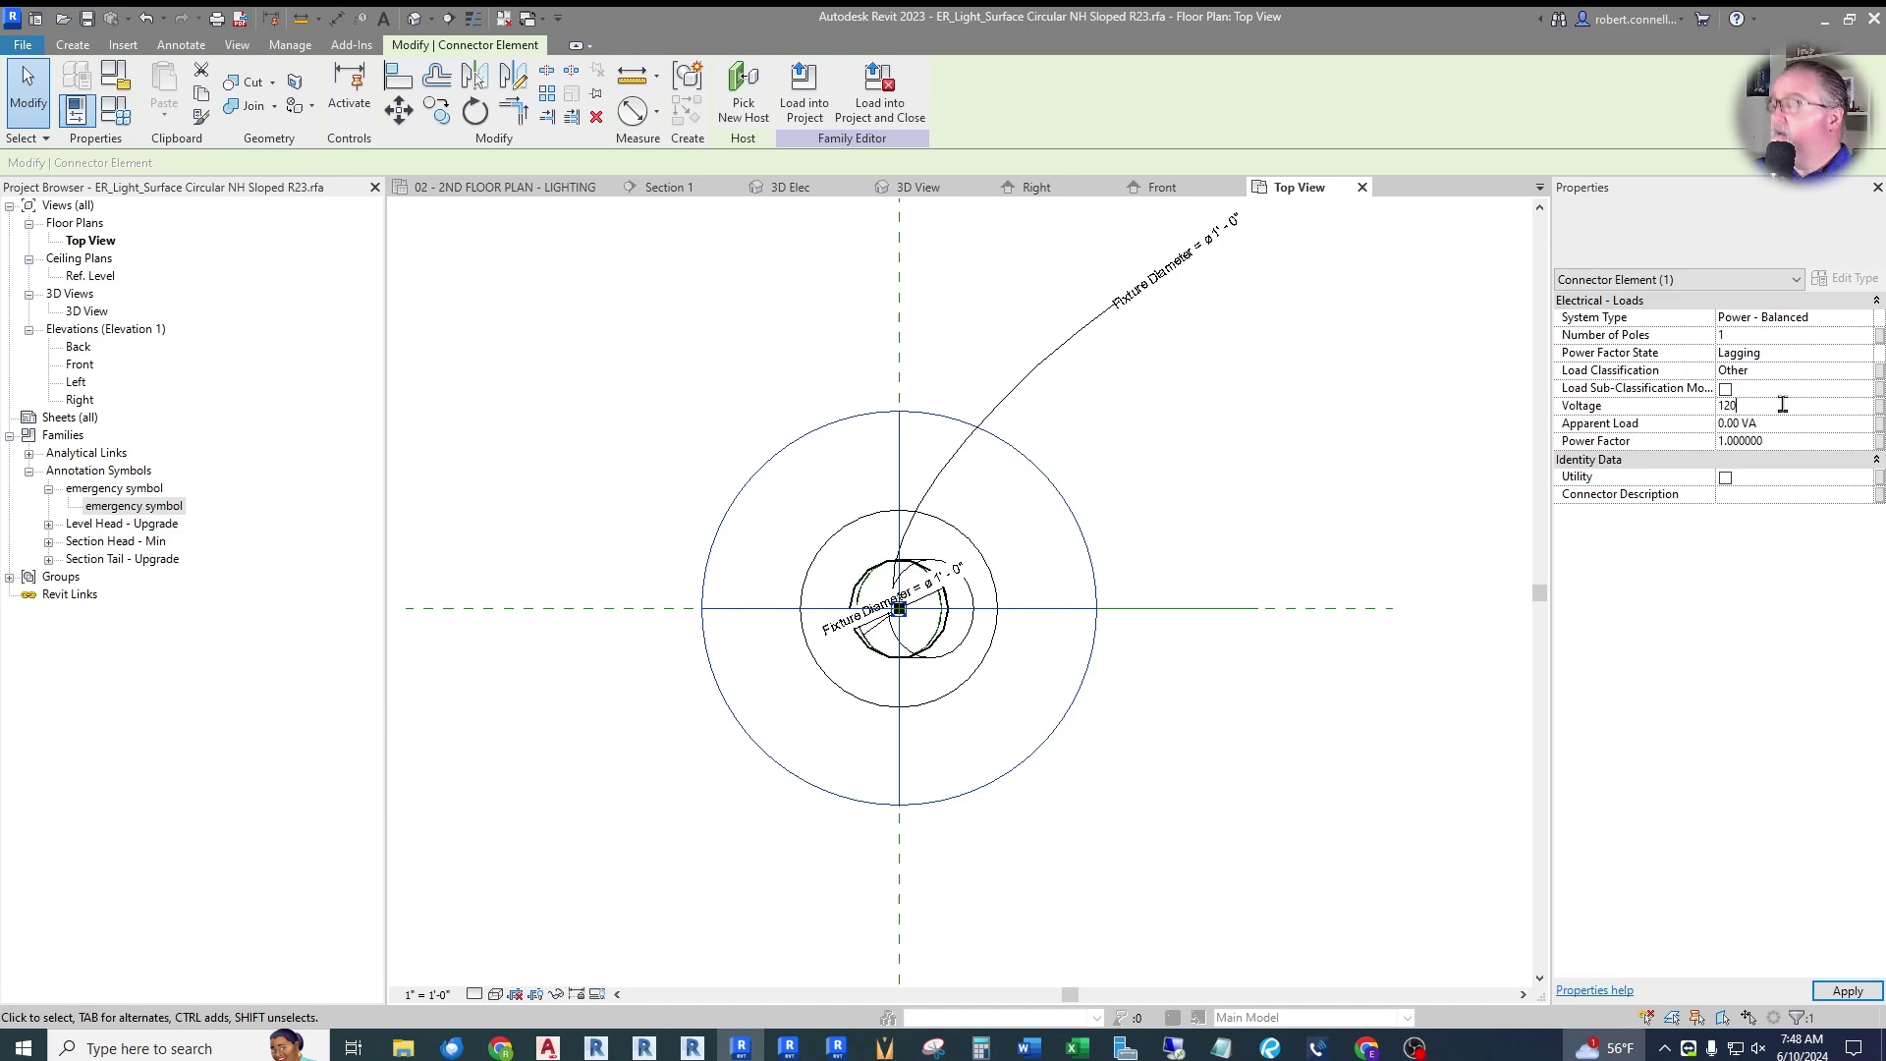
key("Return")
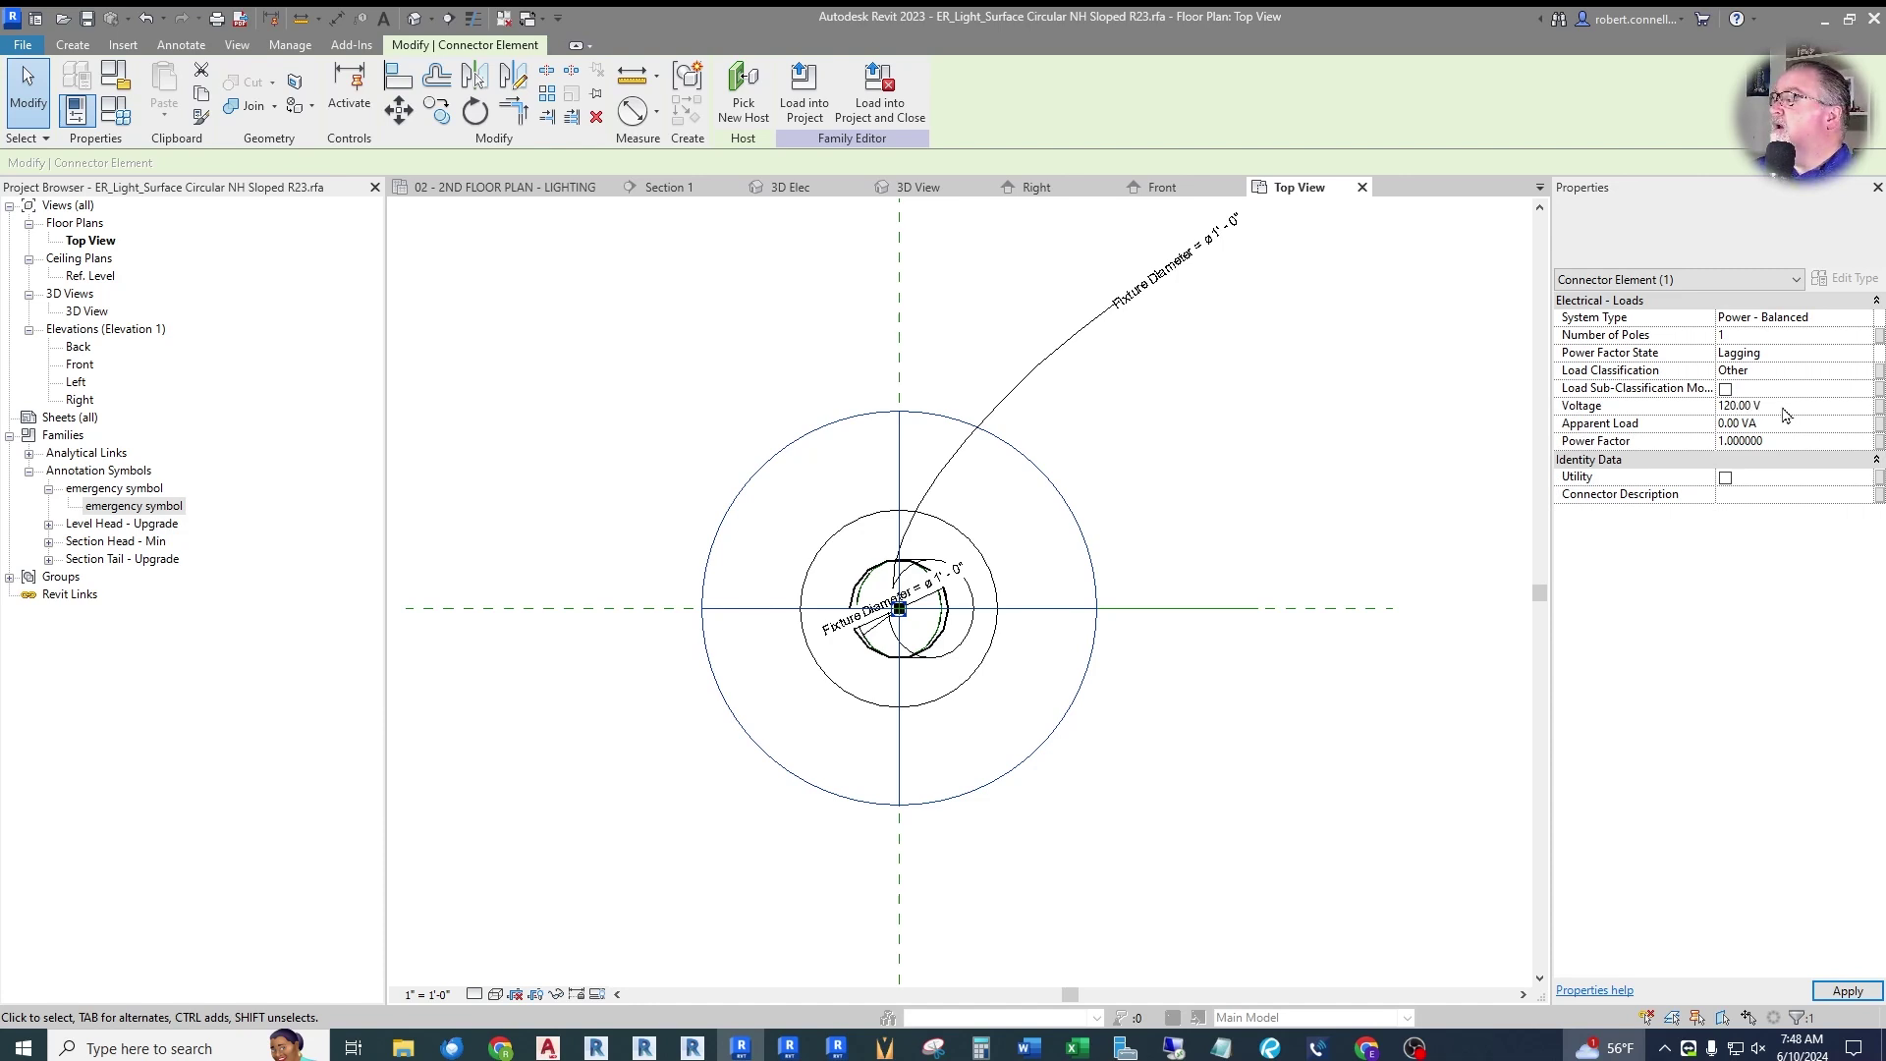
left_click(1798, 421)
type("15")
key("Return")
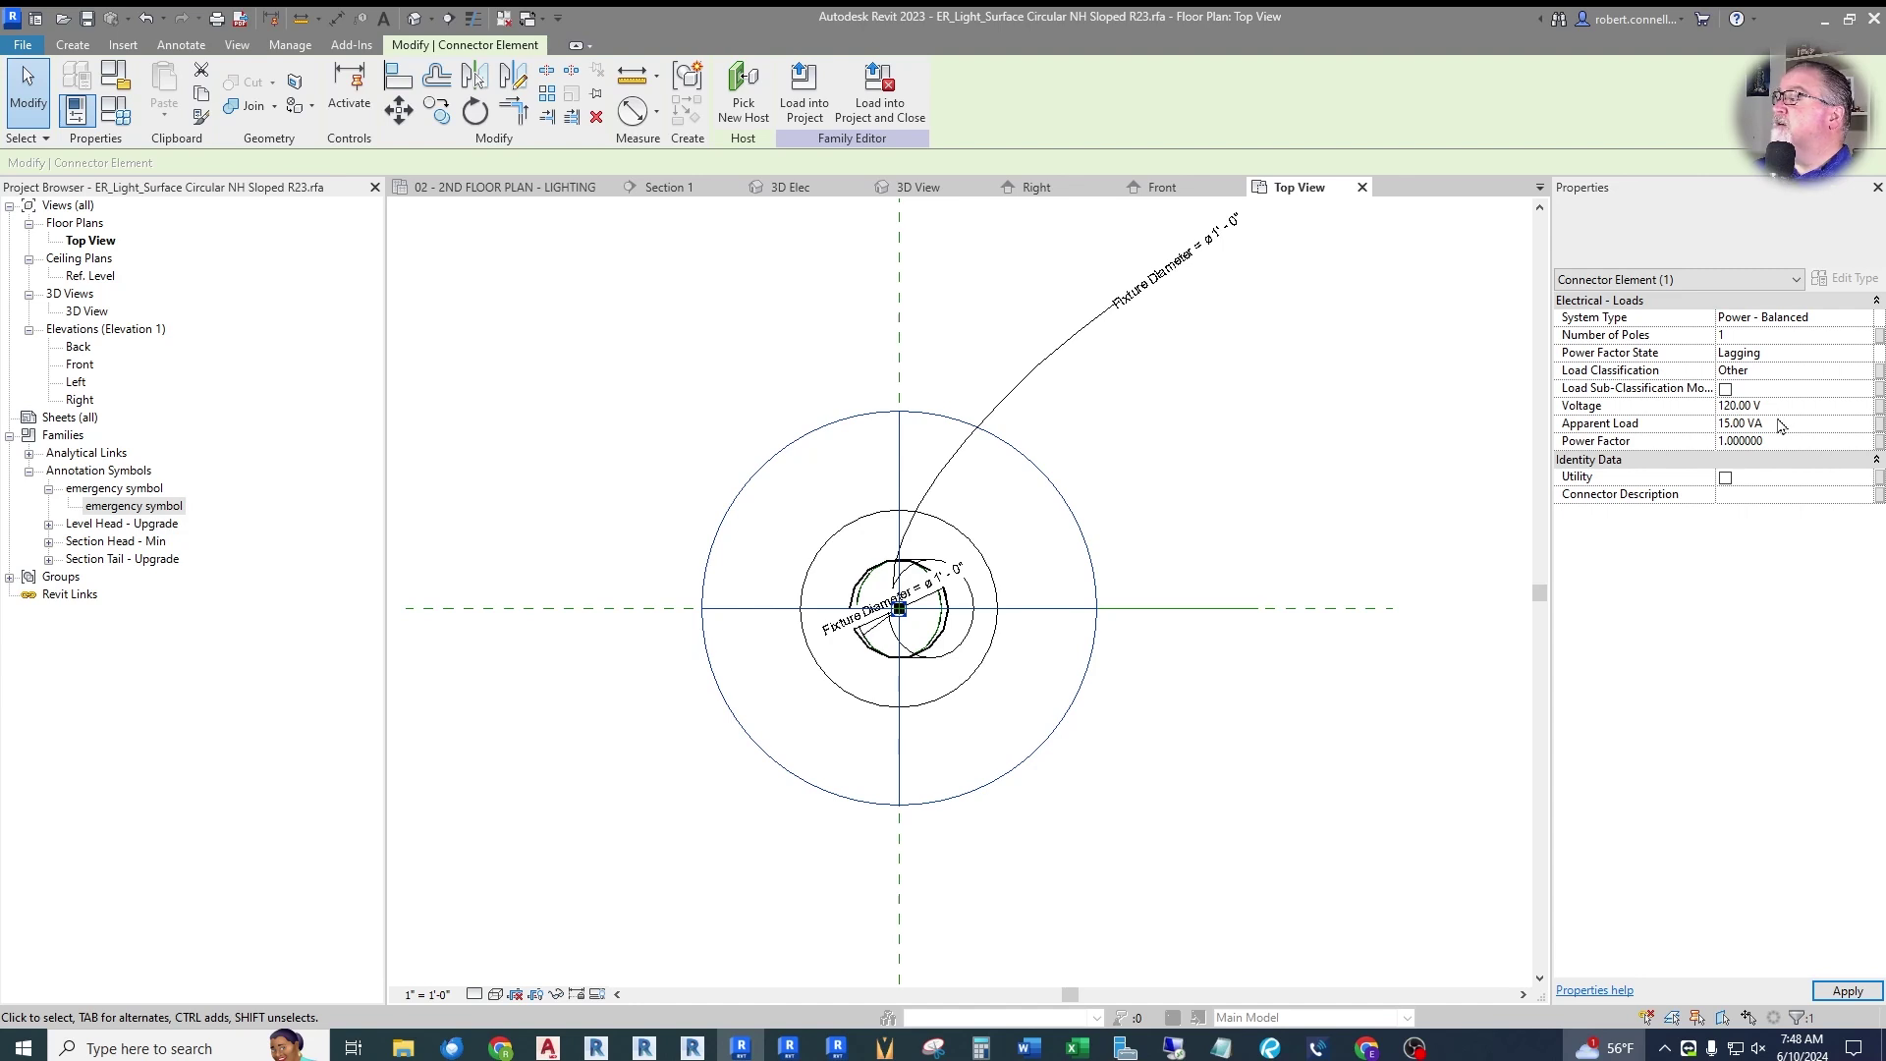
Associate the connector's voltage with a new type family parameter named Voltage, grouped under Electrical.
left_click(1878, 405)
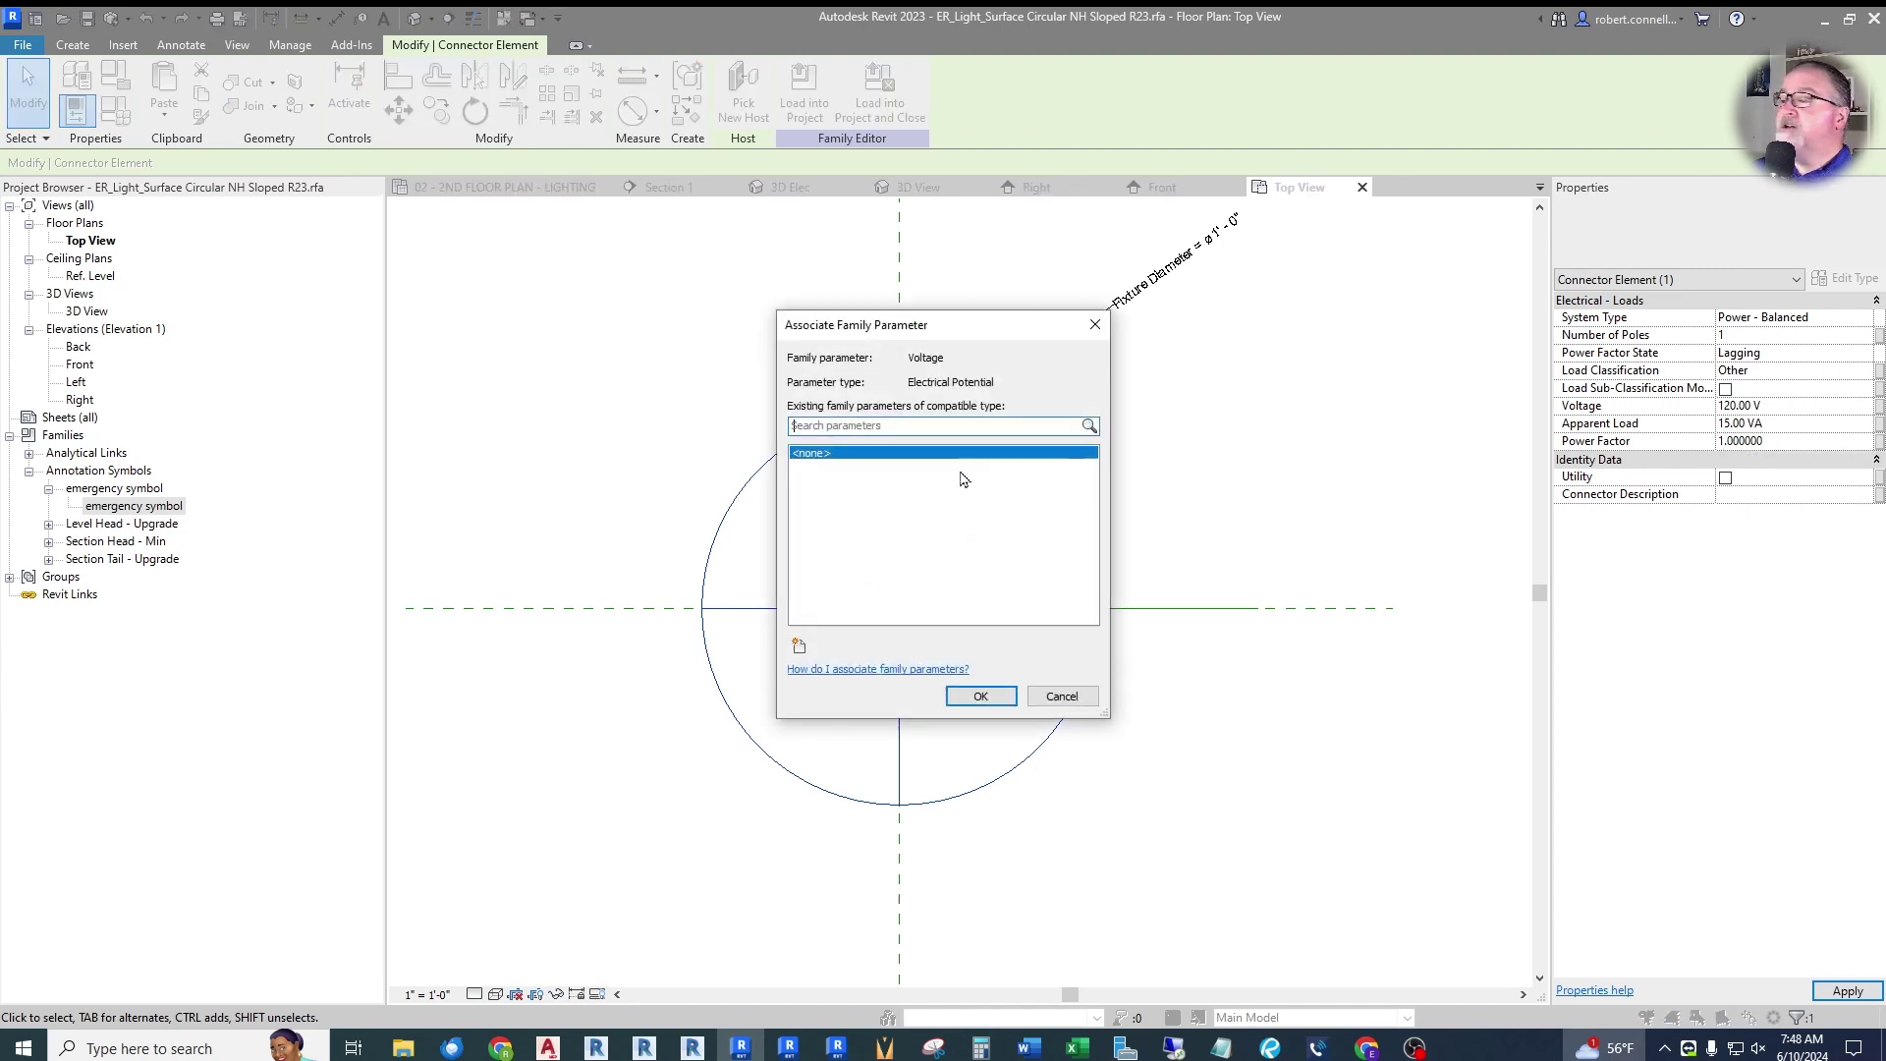
left_click(799, 645)
type("Voltage")
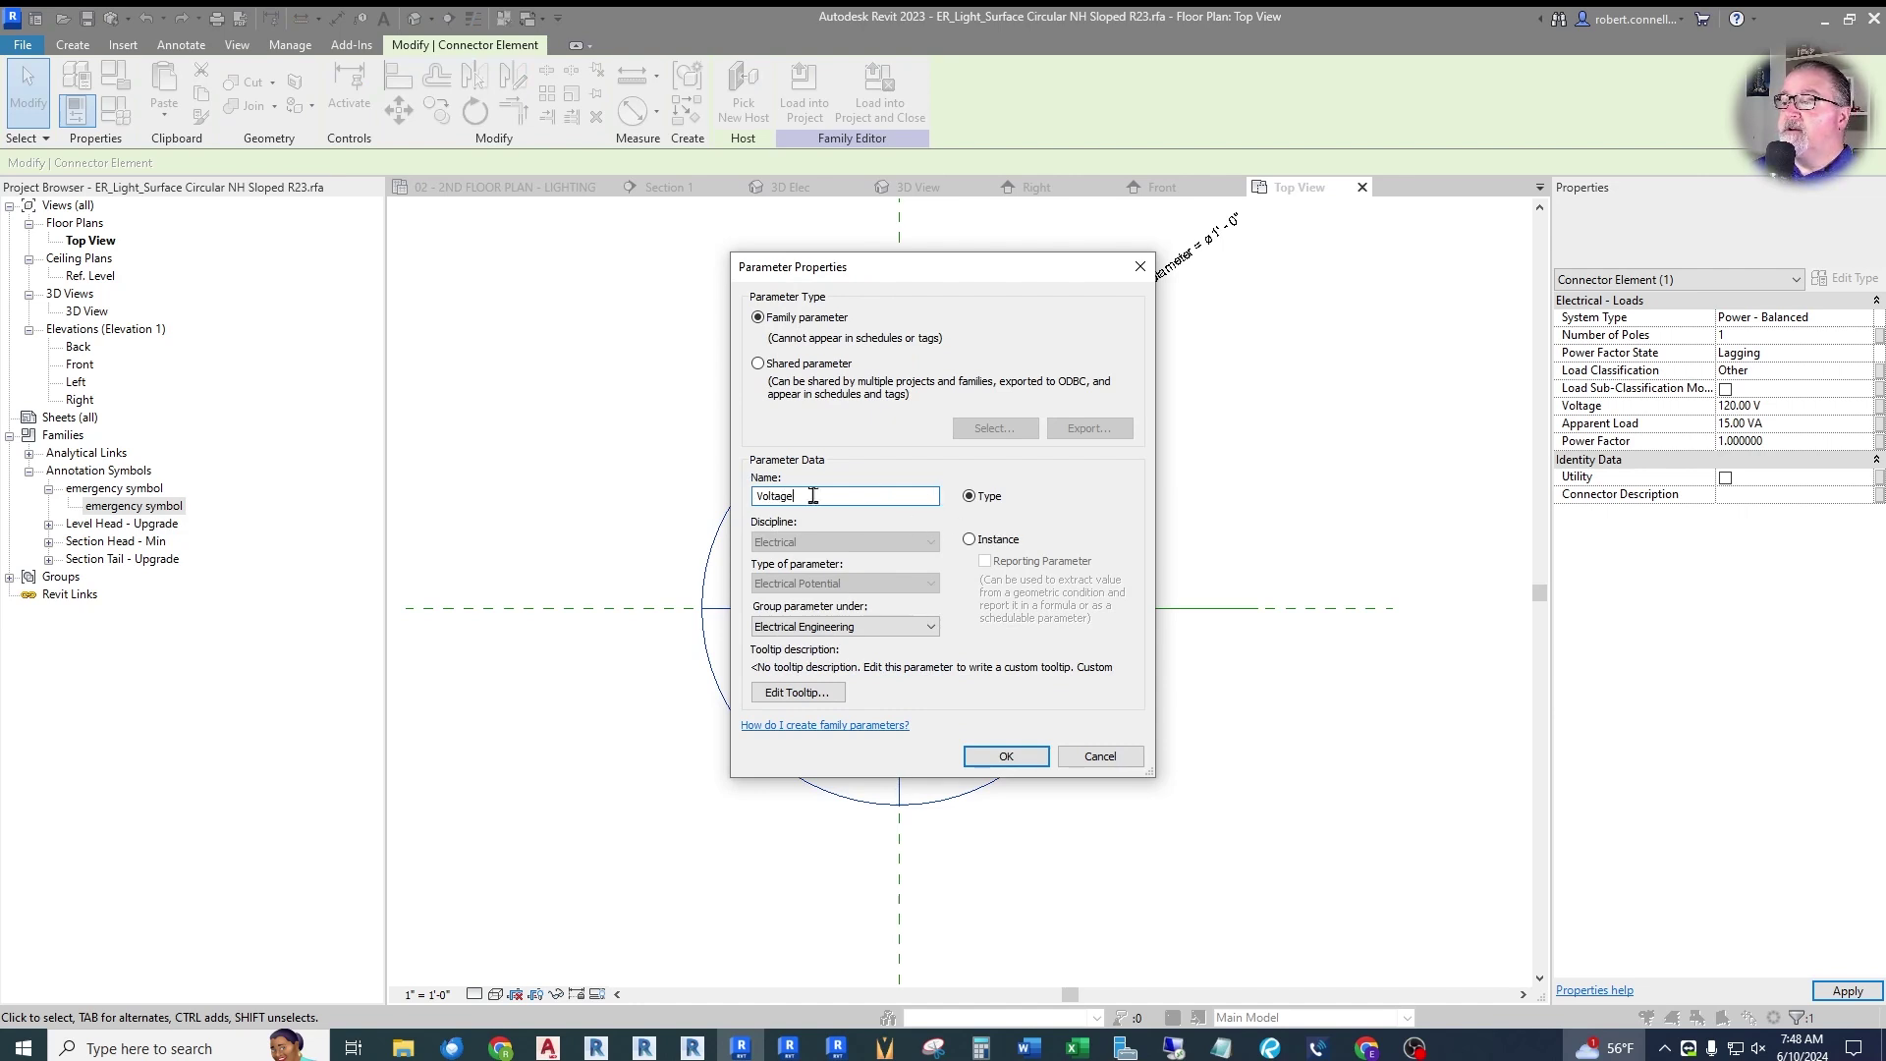
left_click(923, 627)
scroll(812, 698, "up", 3)
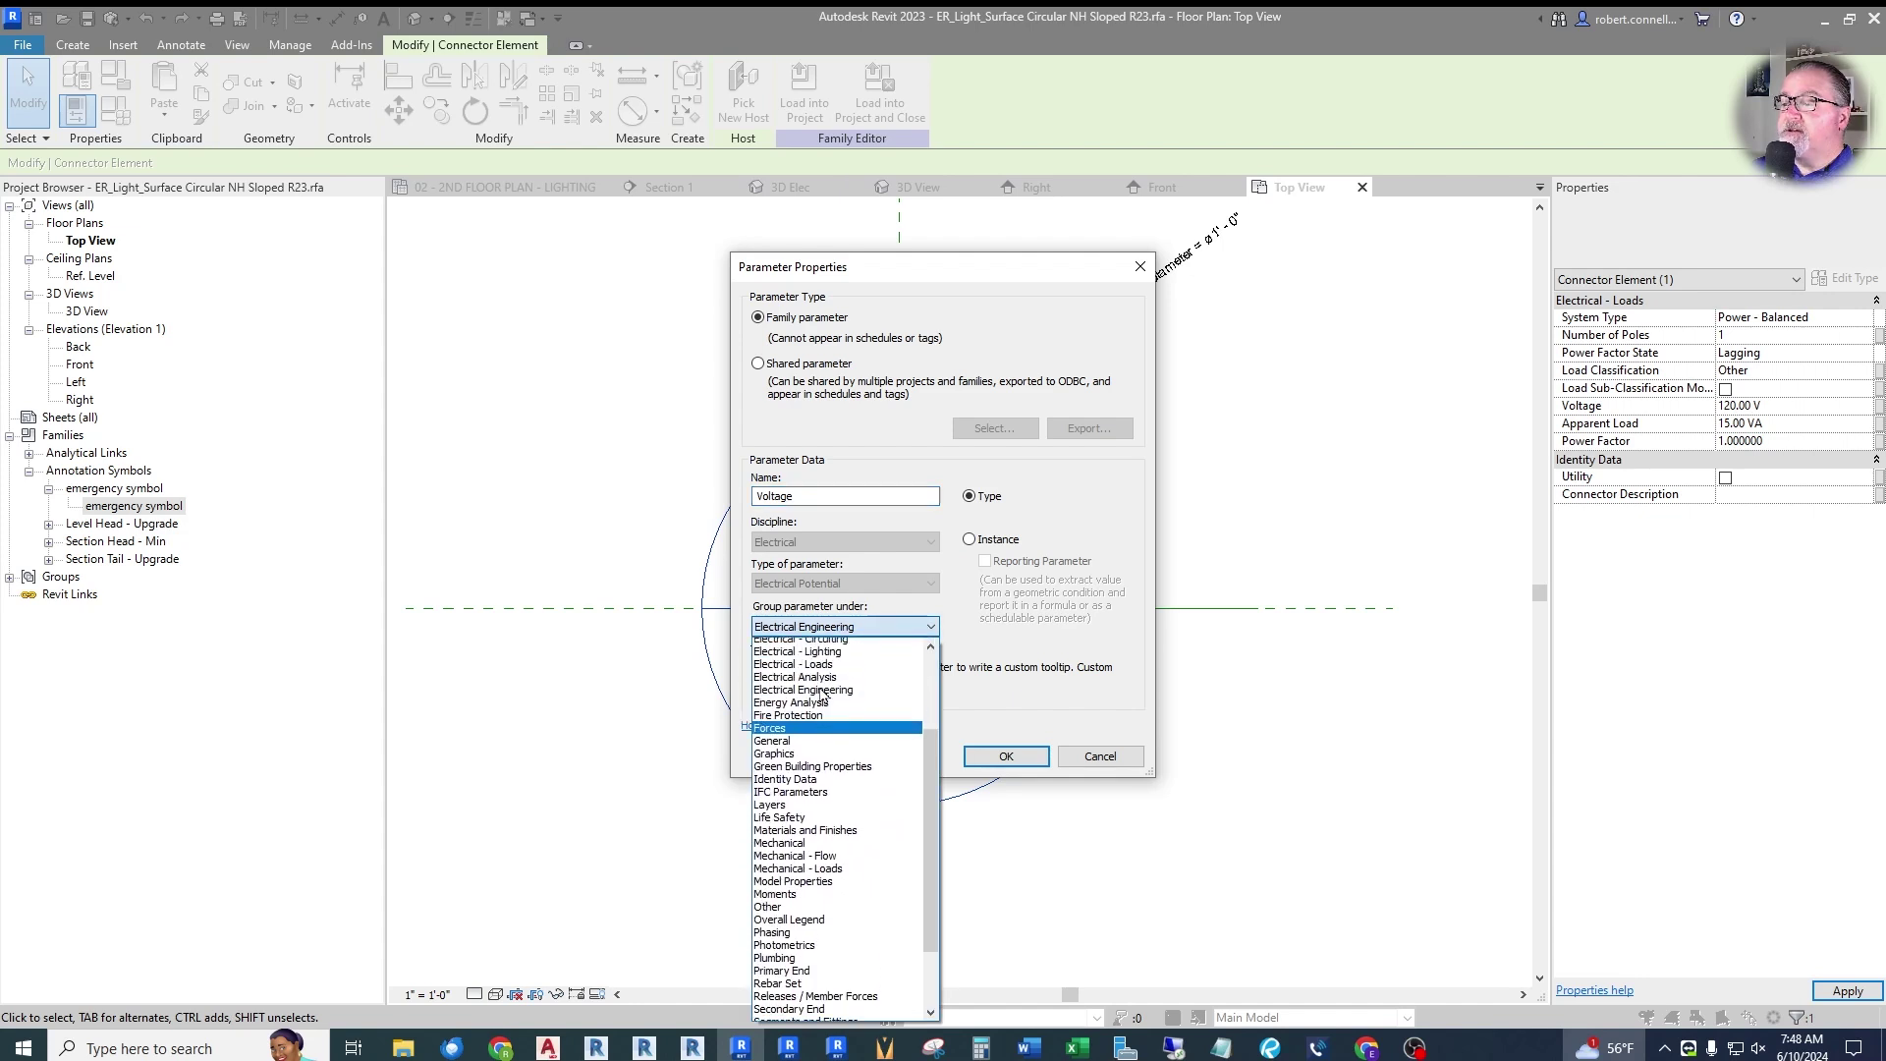
left_click(788, 695)
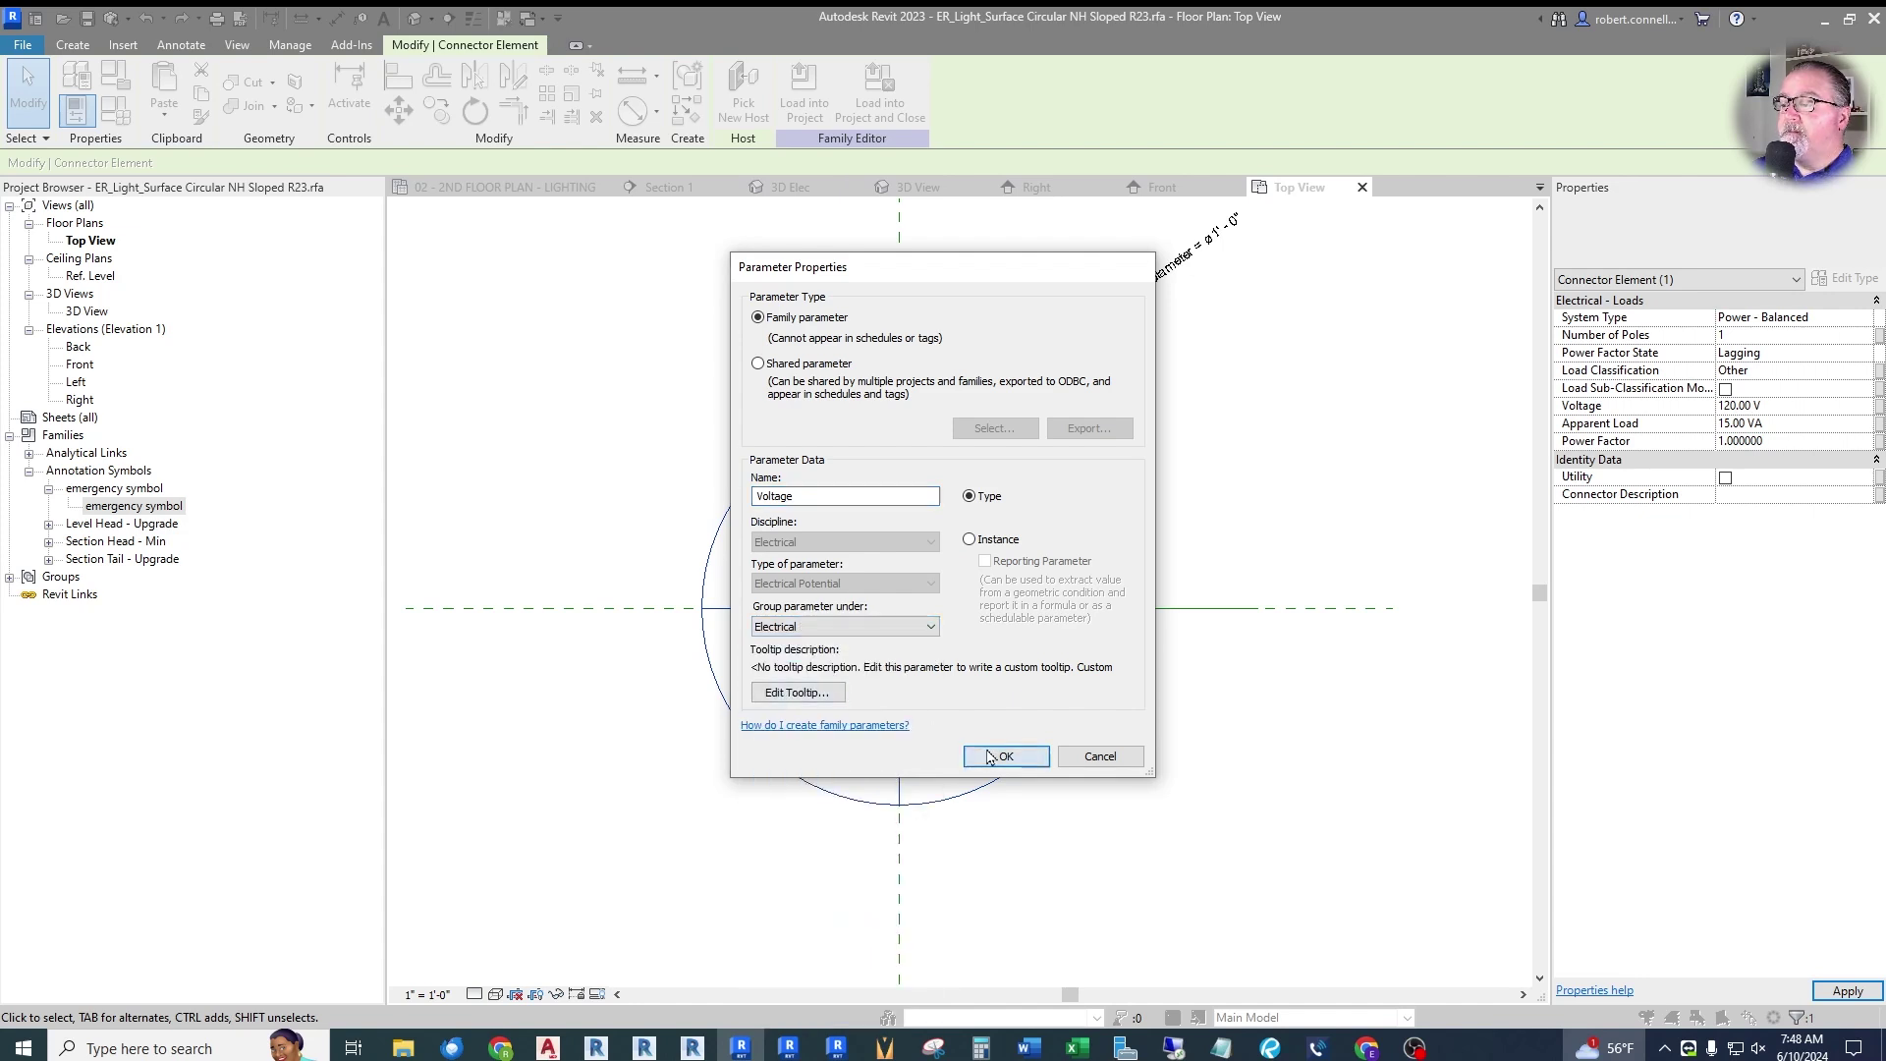
left_click(1002, 755)
left_click(982, 697)
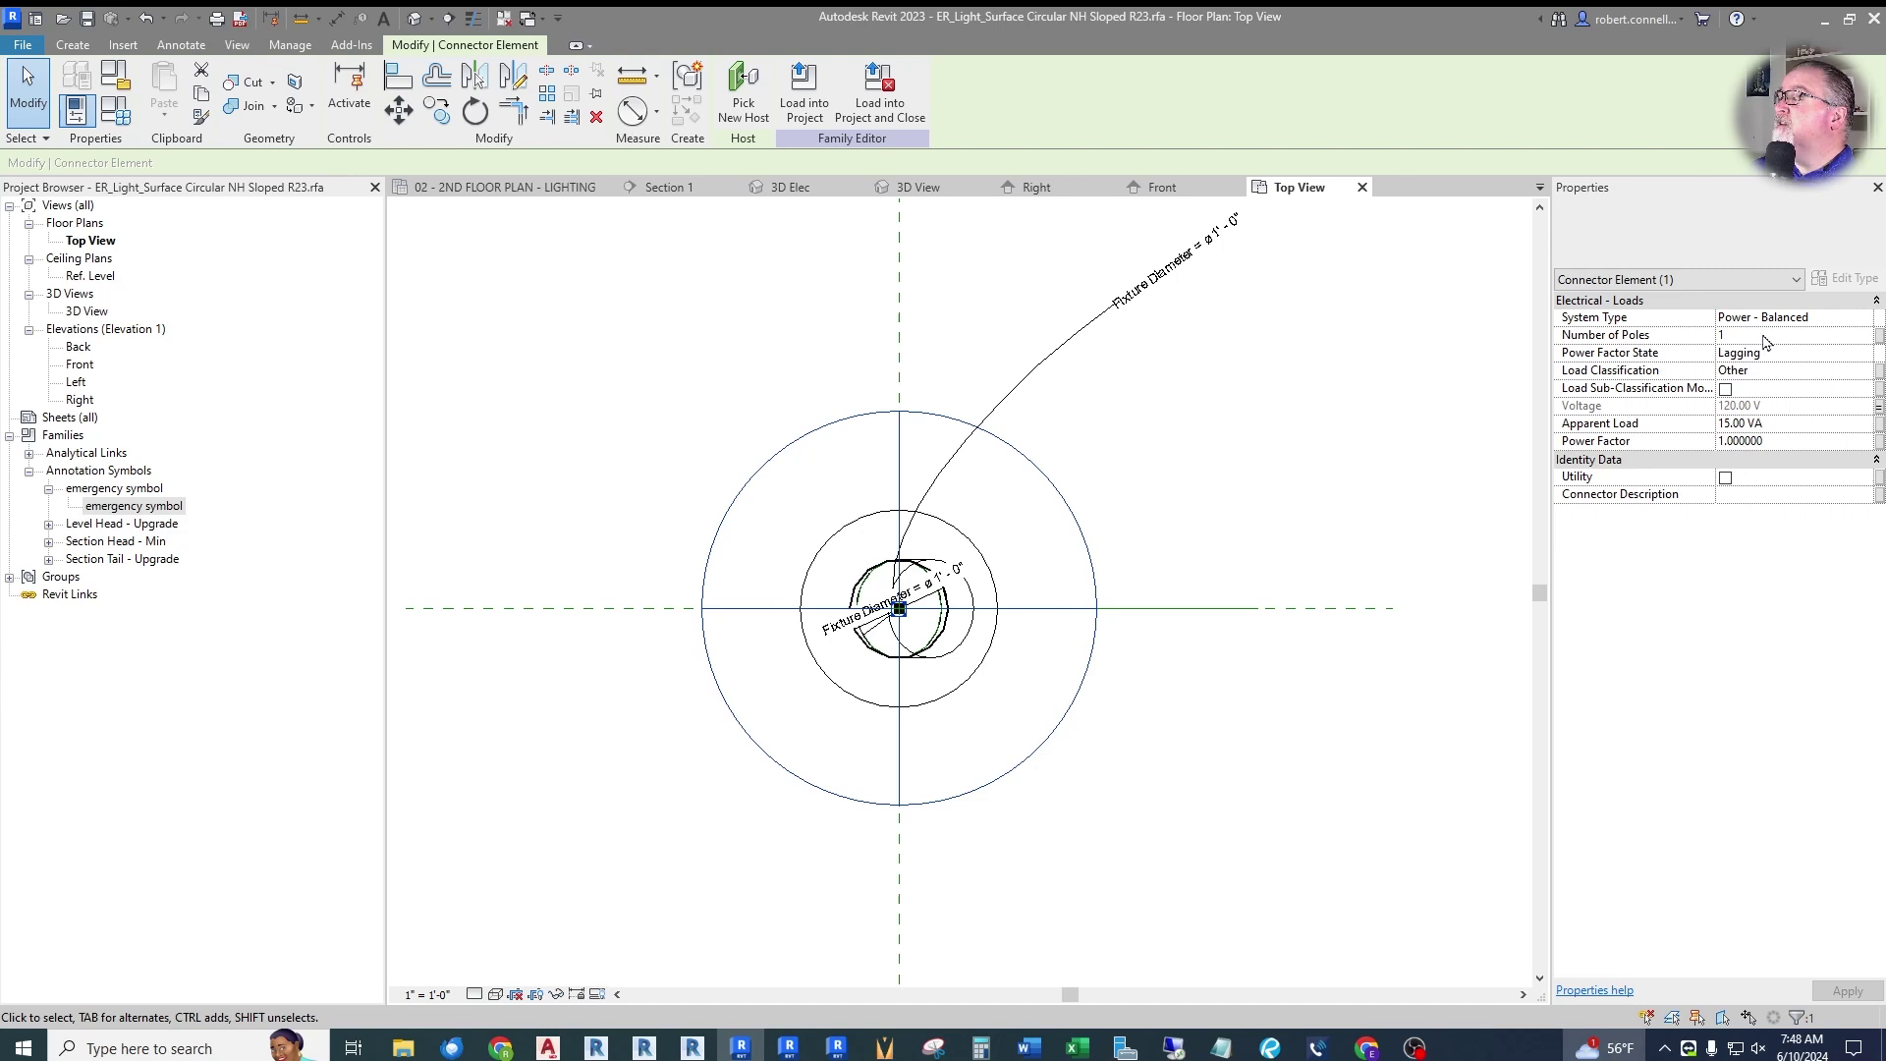
Associate the connector's number of poles with a new type family parameter named Poles, grouped under Electrical.
left_click(1879, 335)
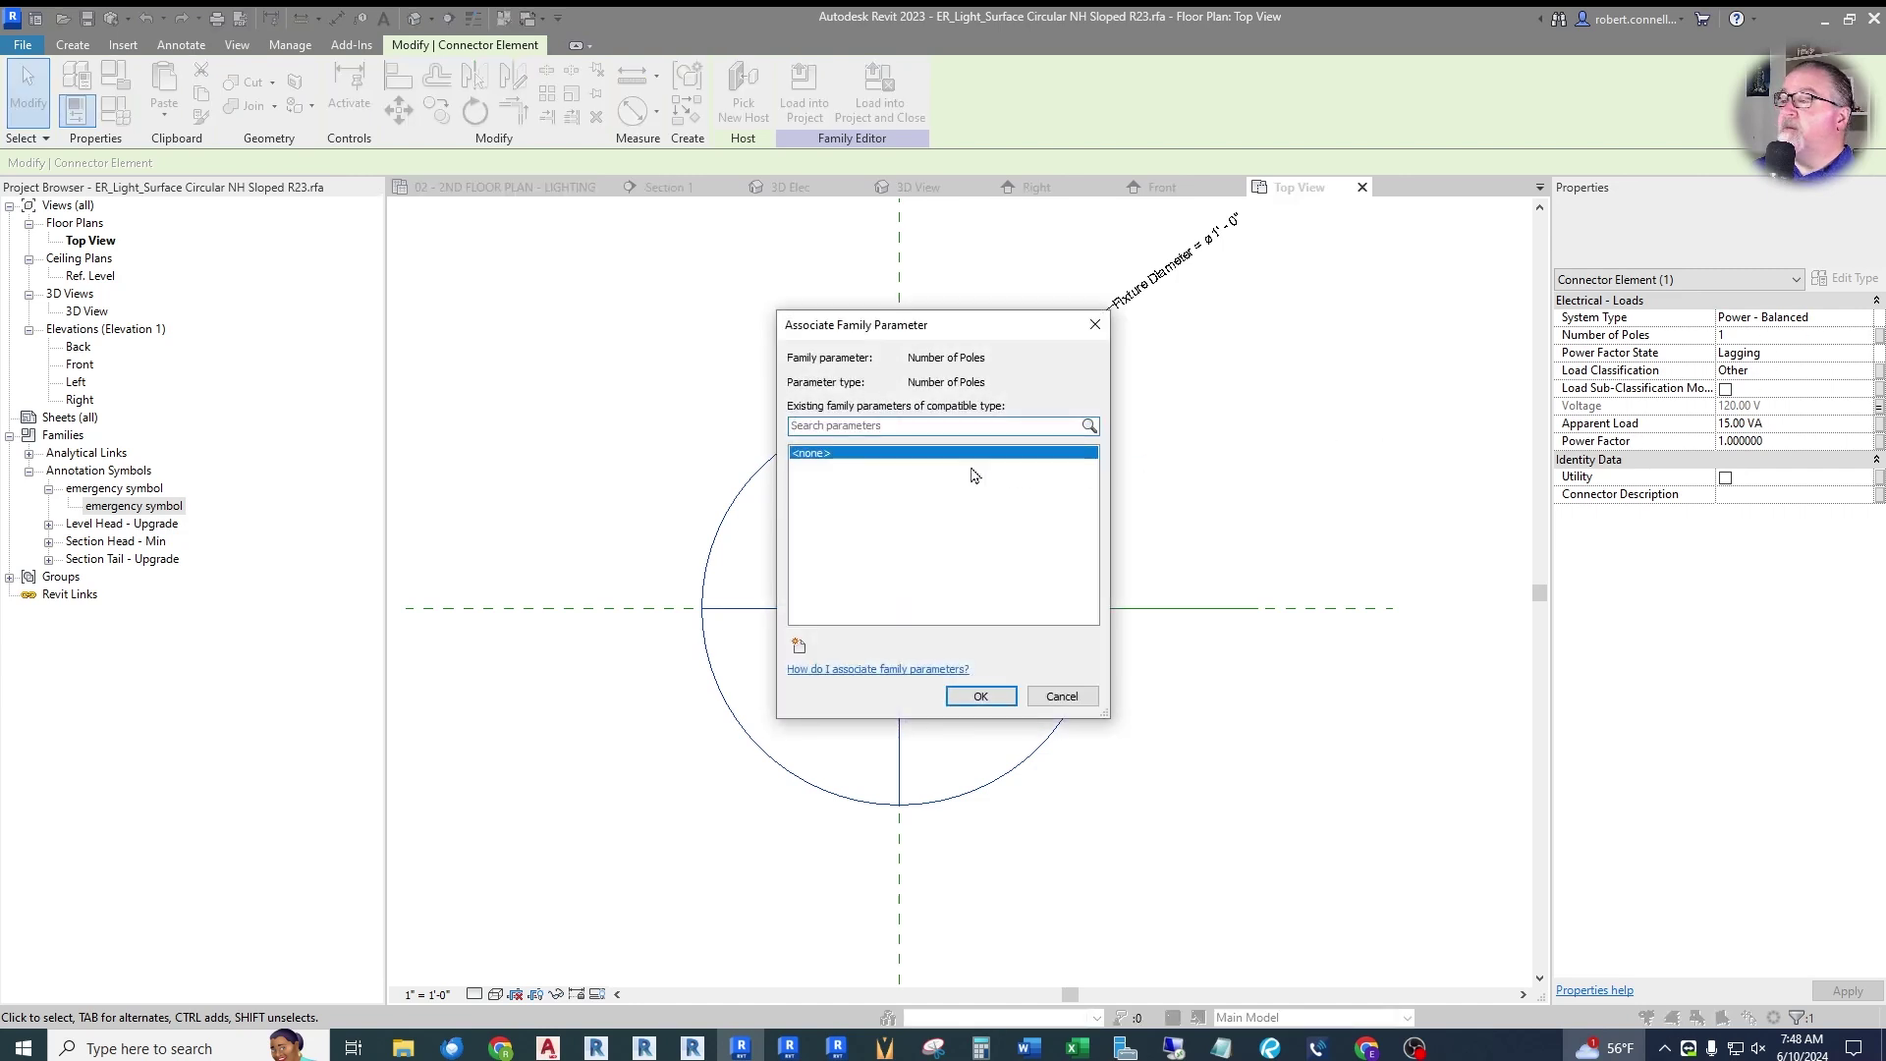
left_click(803, 654)
type("Poles")
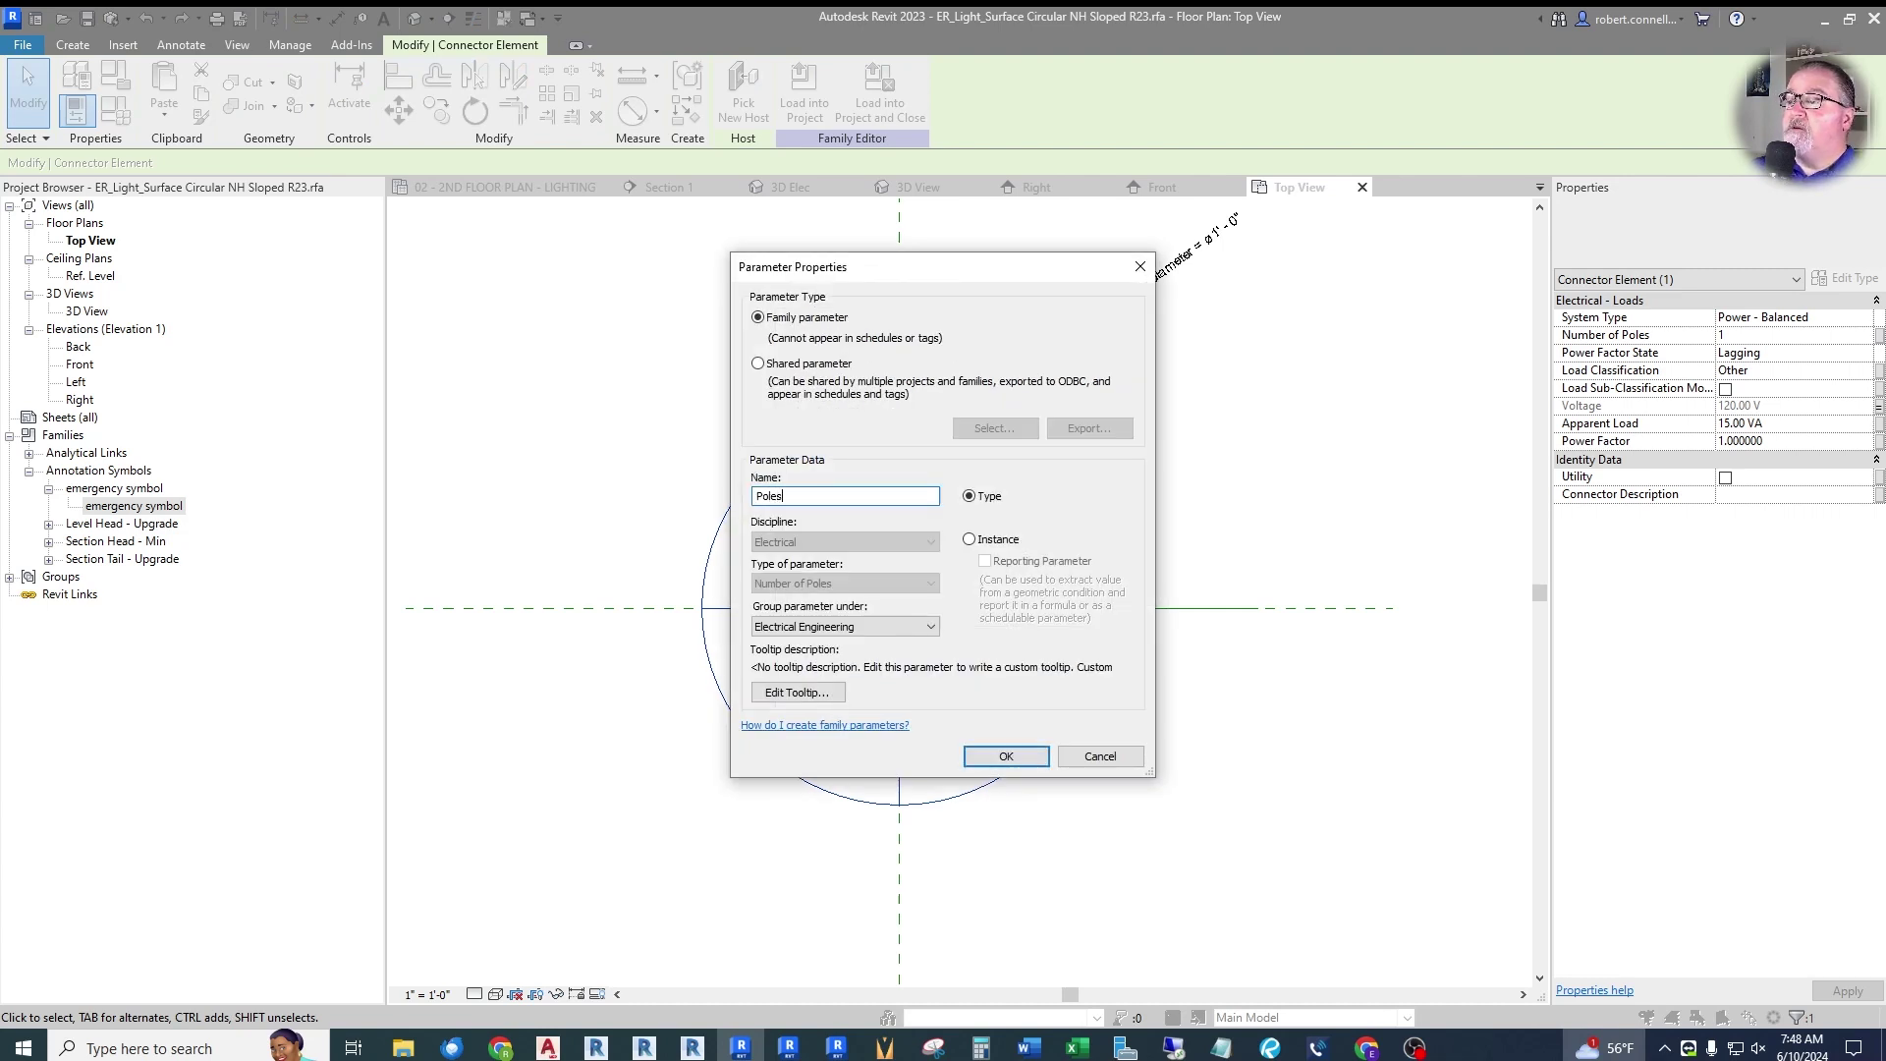
left_click(924, 626)
scroll(801, 699, "up", 3)
left_click(794, 657)
left_click(1004, 755)
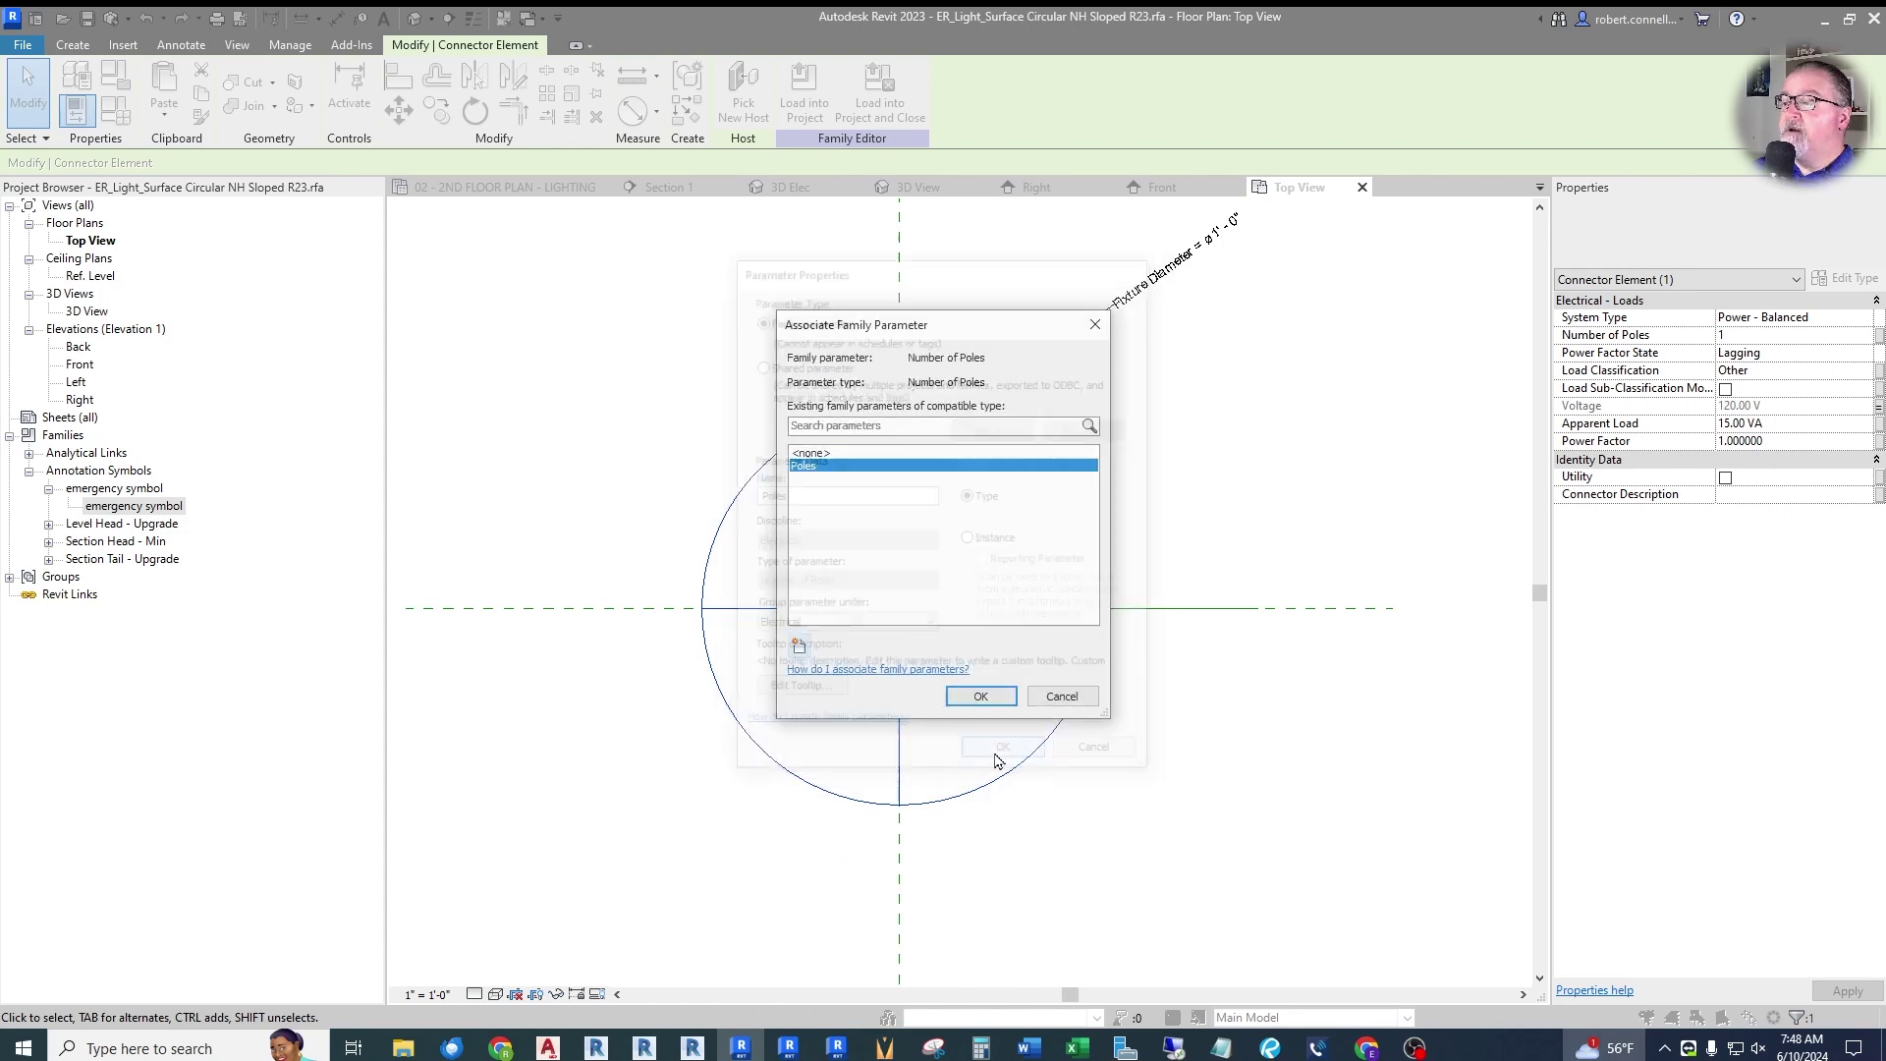
left_click(1007, 699)
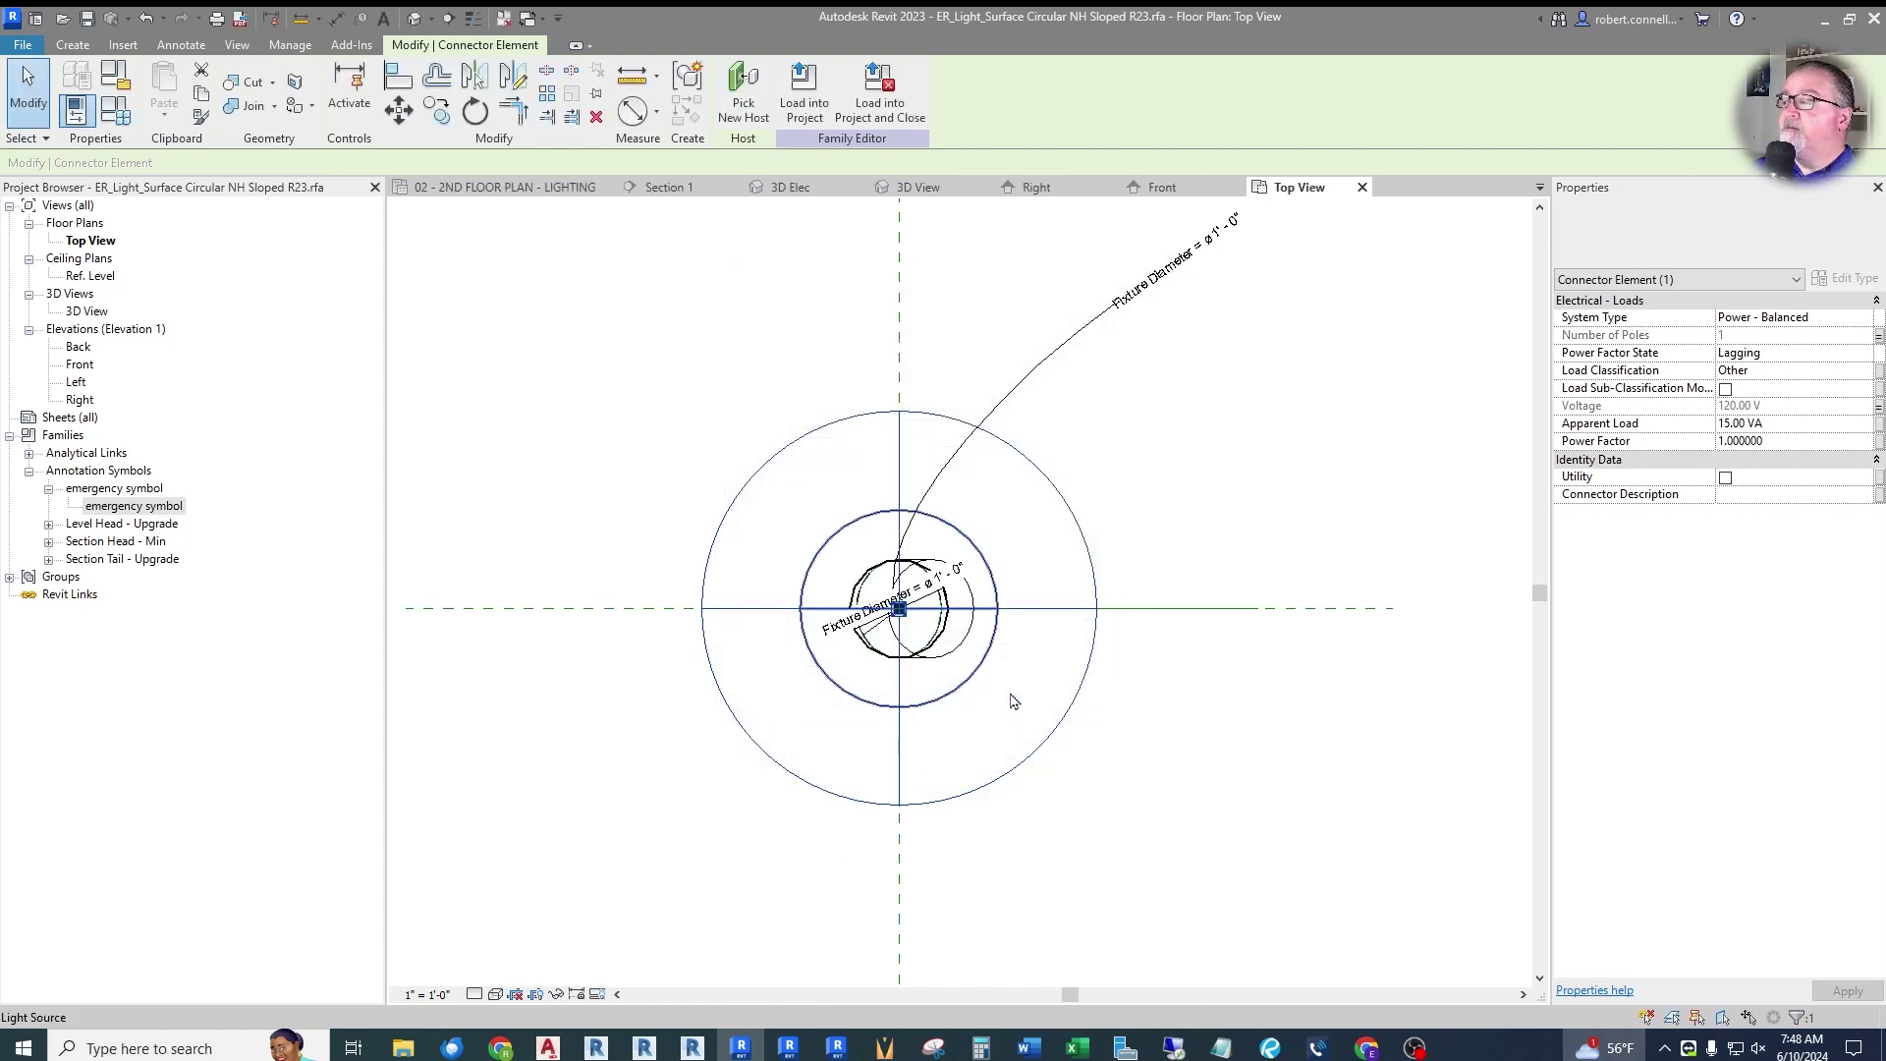
Associate the connector's load classification with a new type family parameter named Load Classification, grouped under Electrical.
left_click(1879, 374)
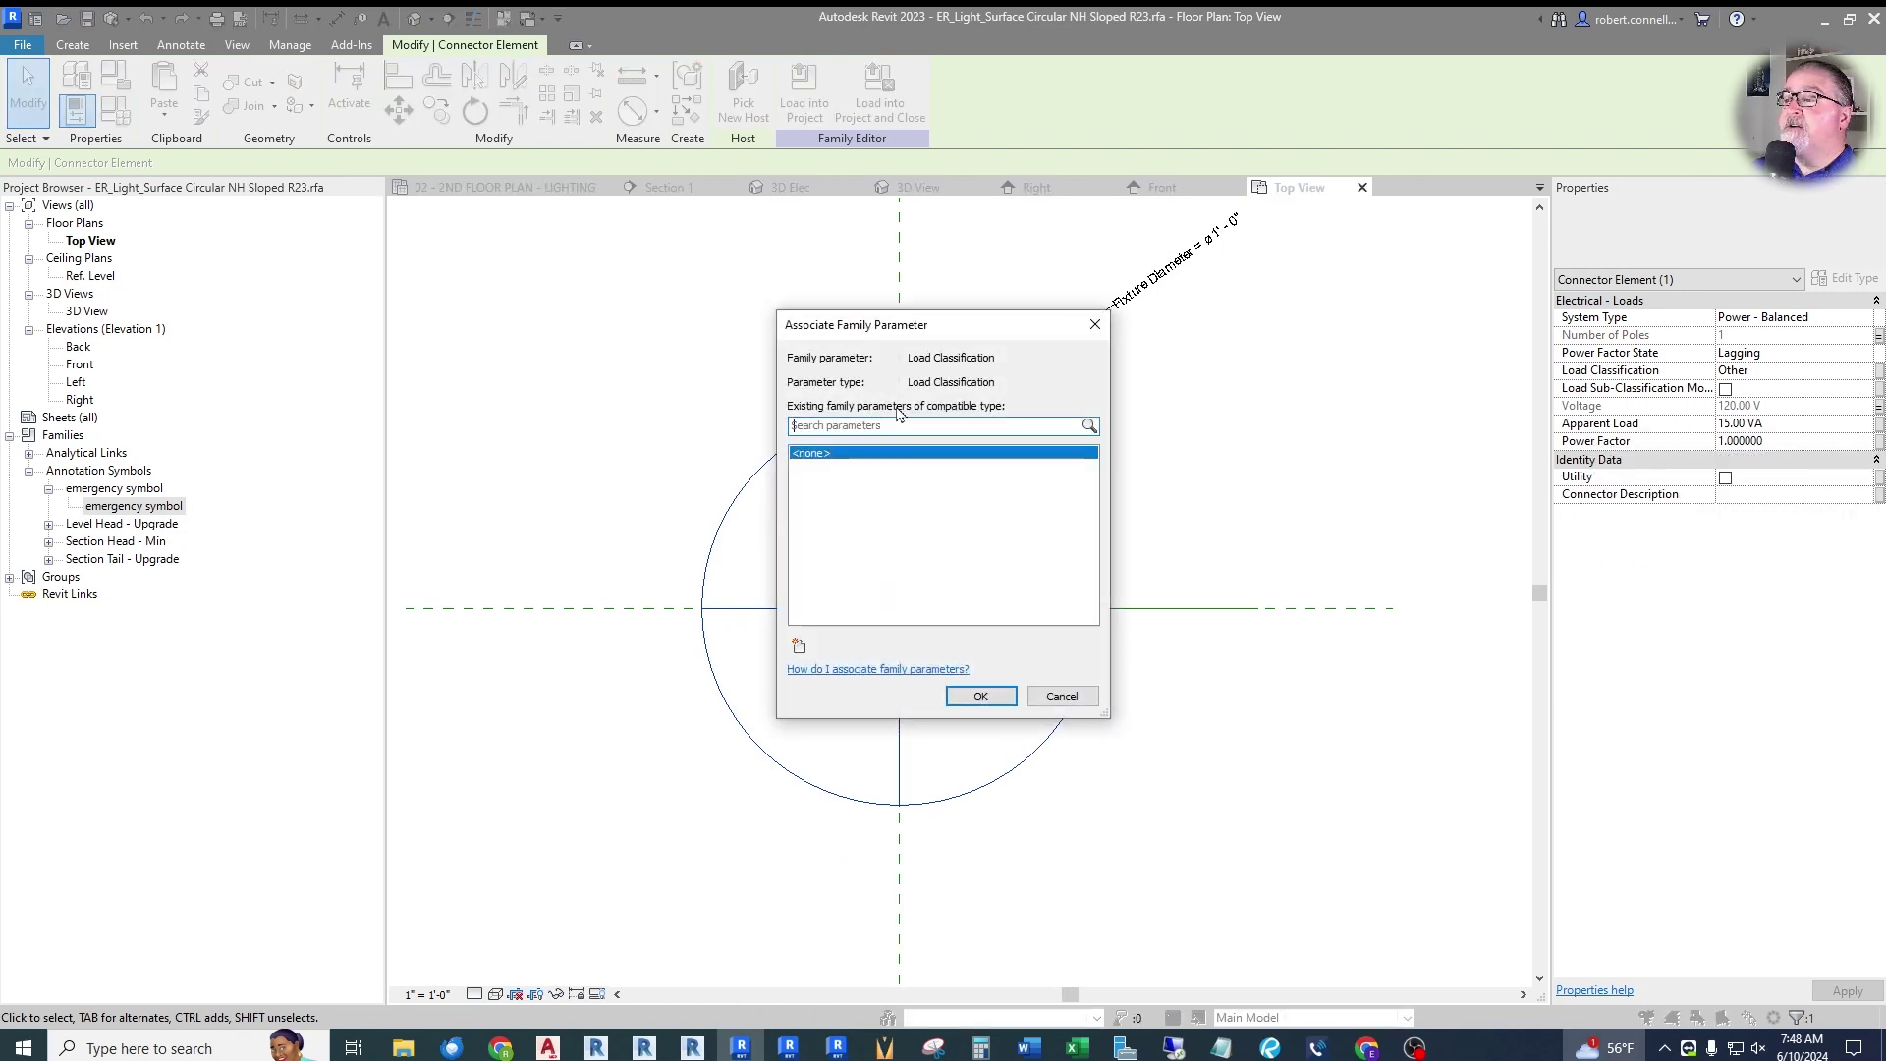
left_click(799, 646)
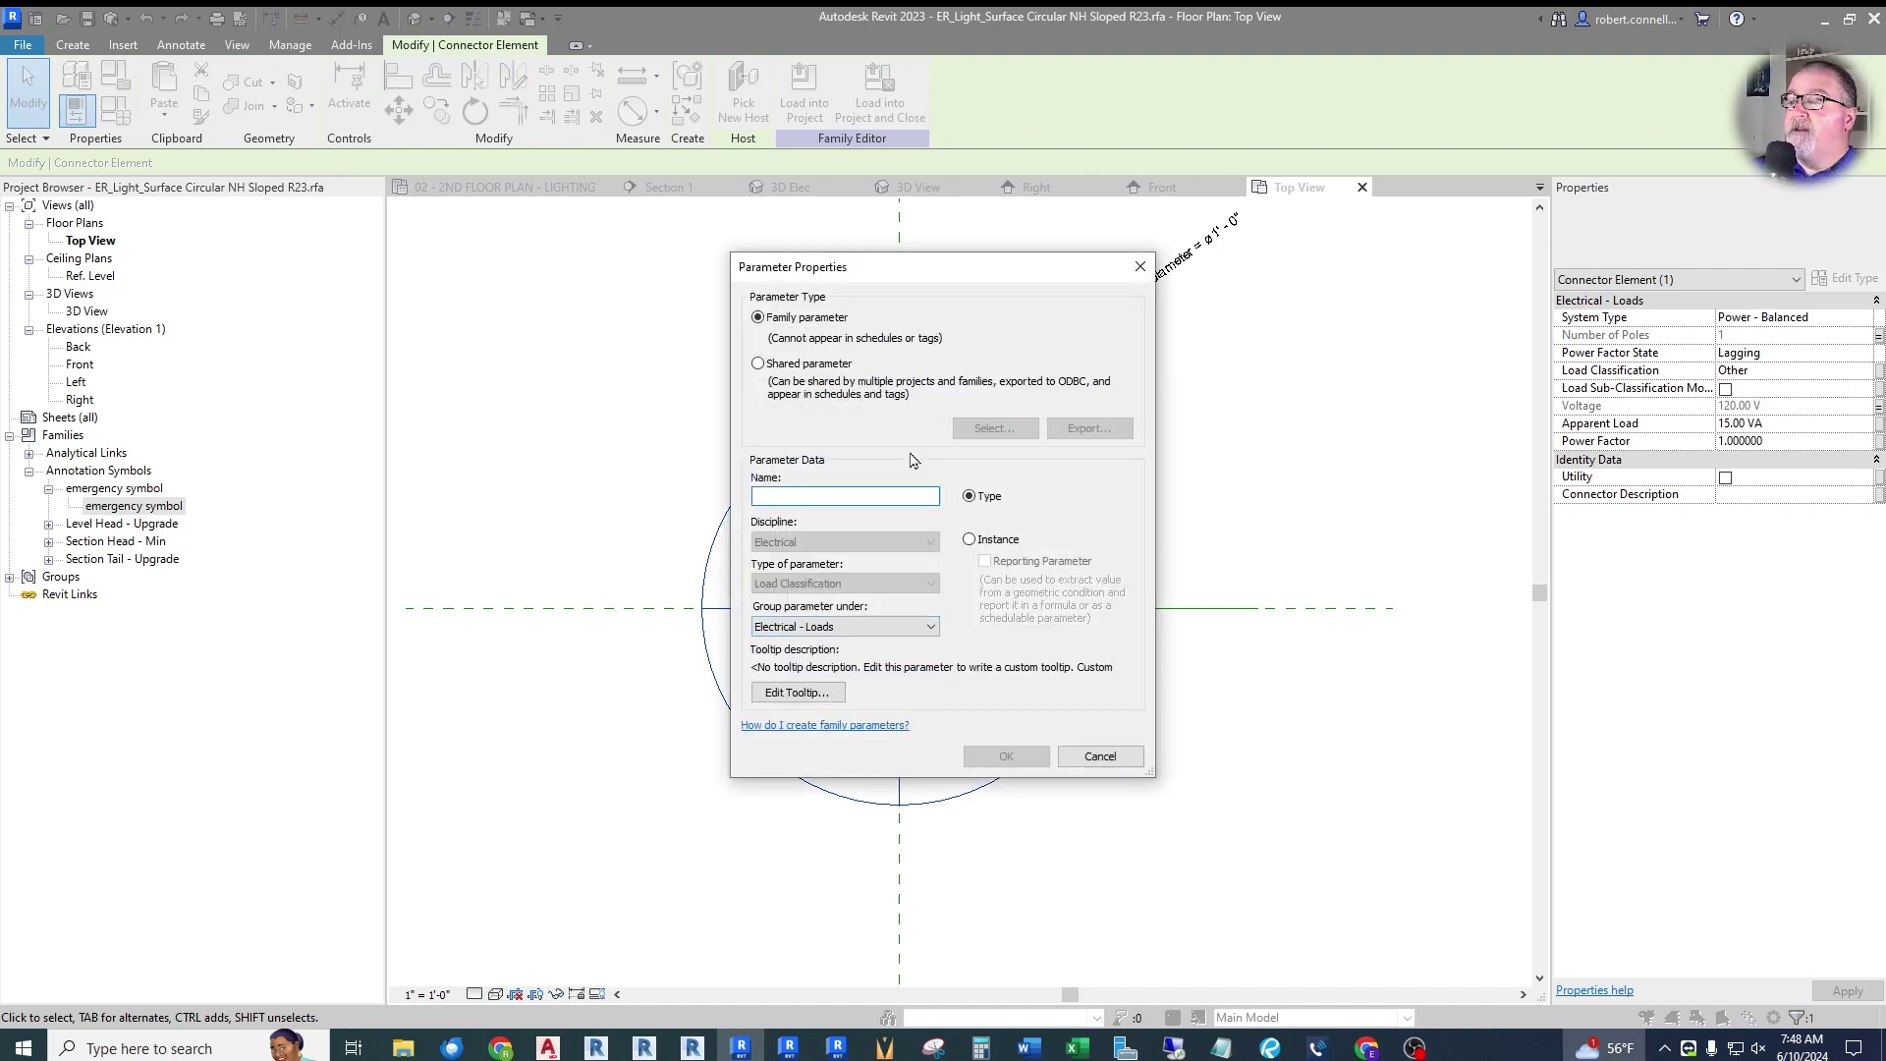
type("Load Classification")
left_click(830, 627)
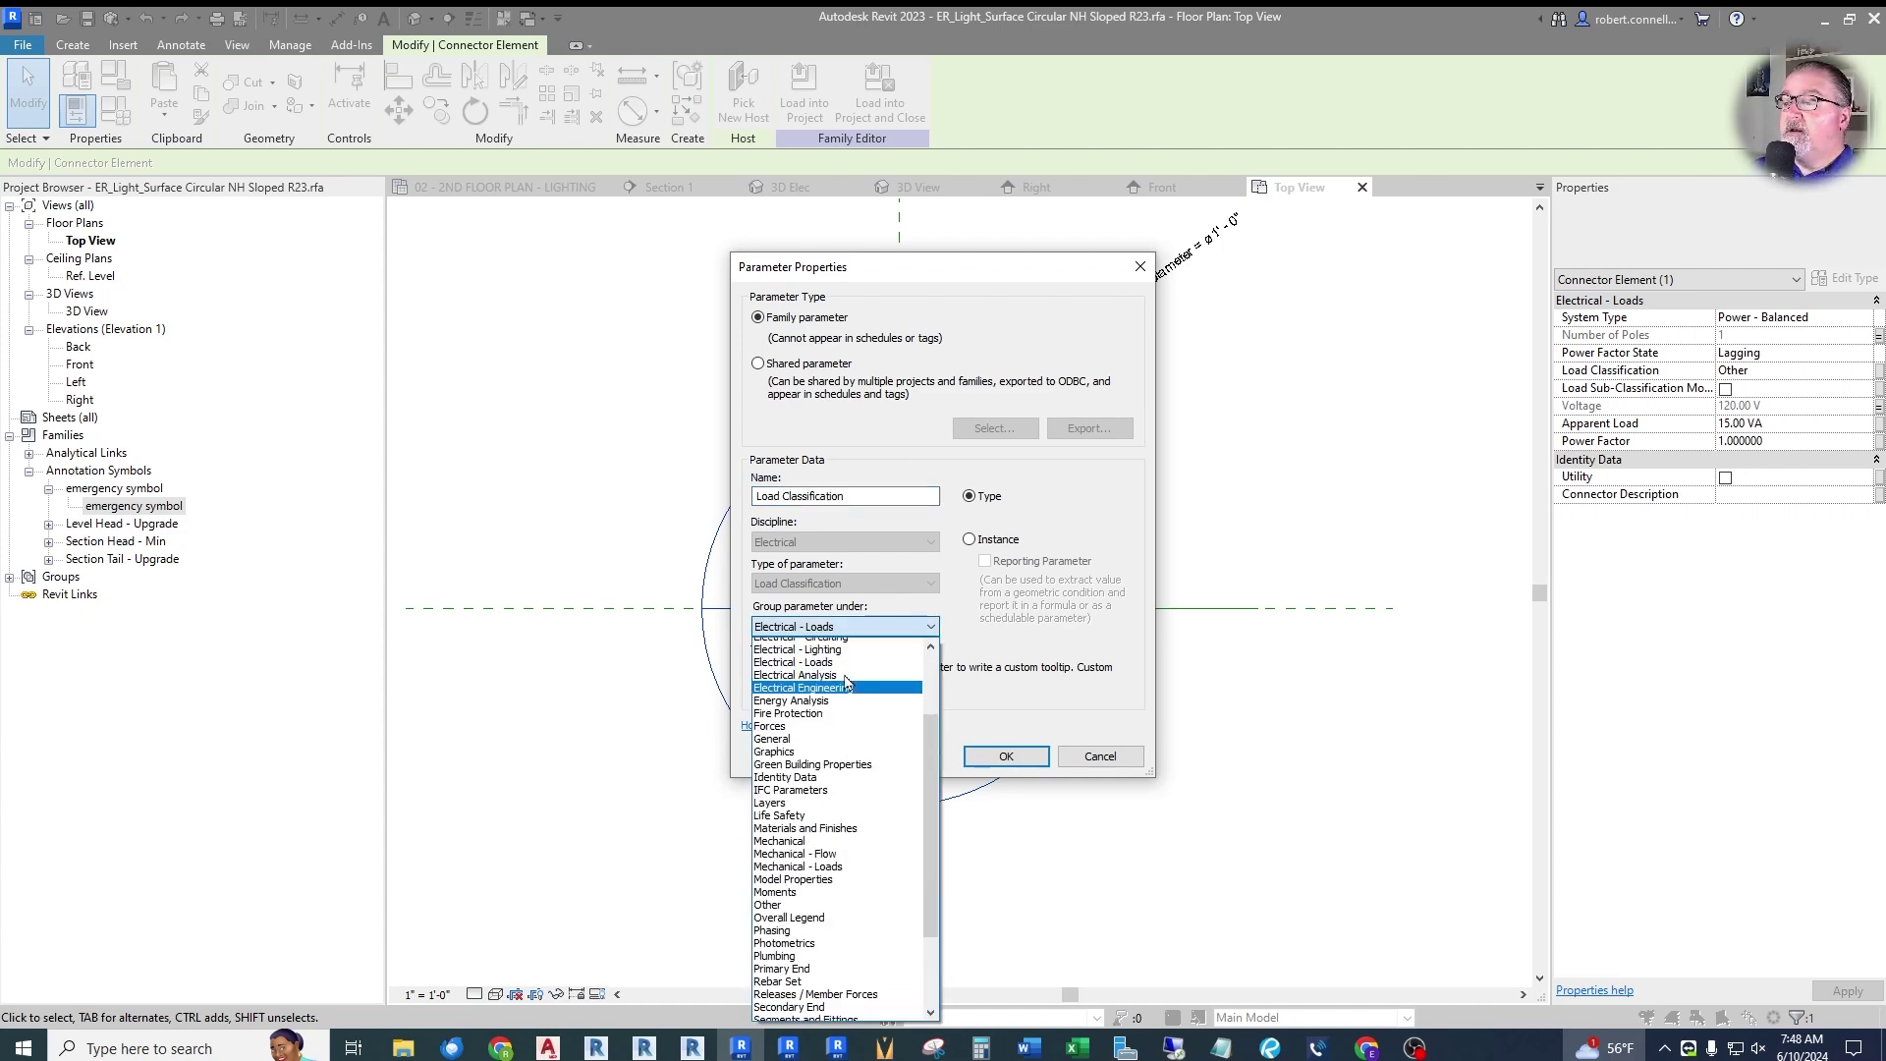
scroll(840, 685, "up", 2)
left_click(806, 687)
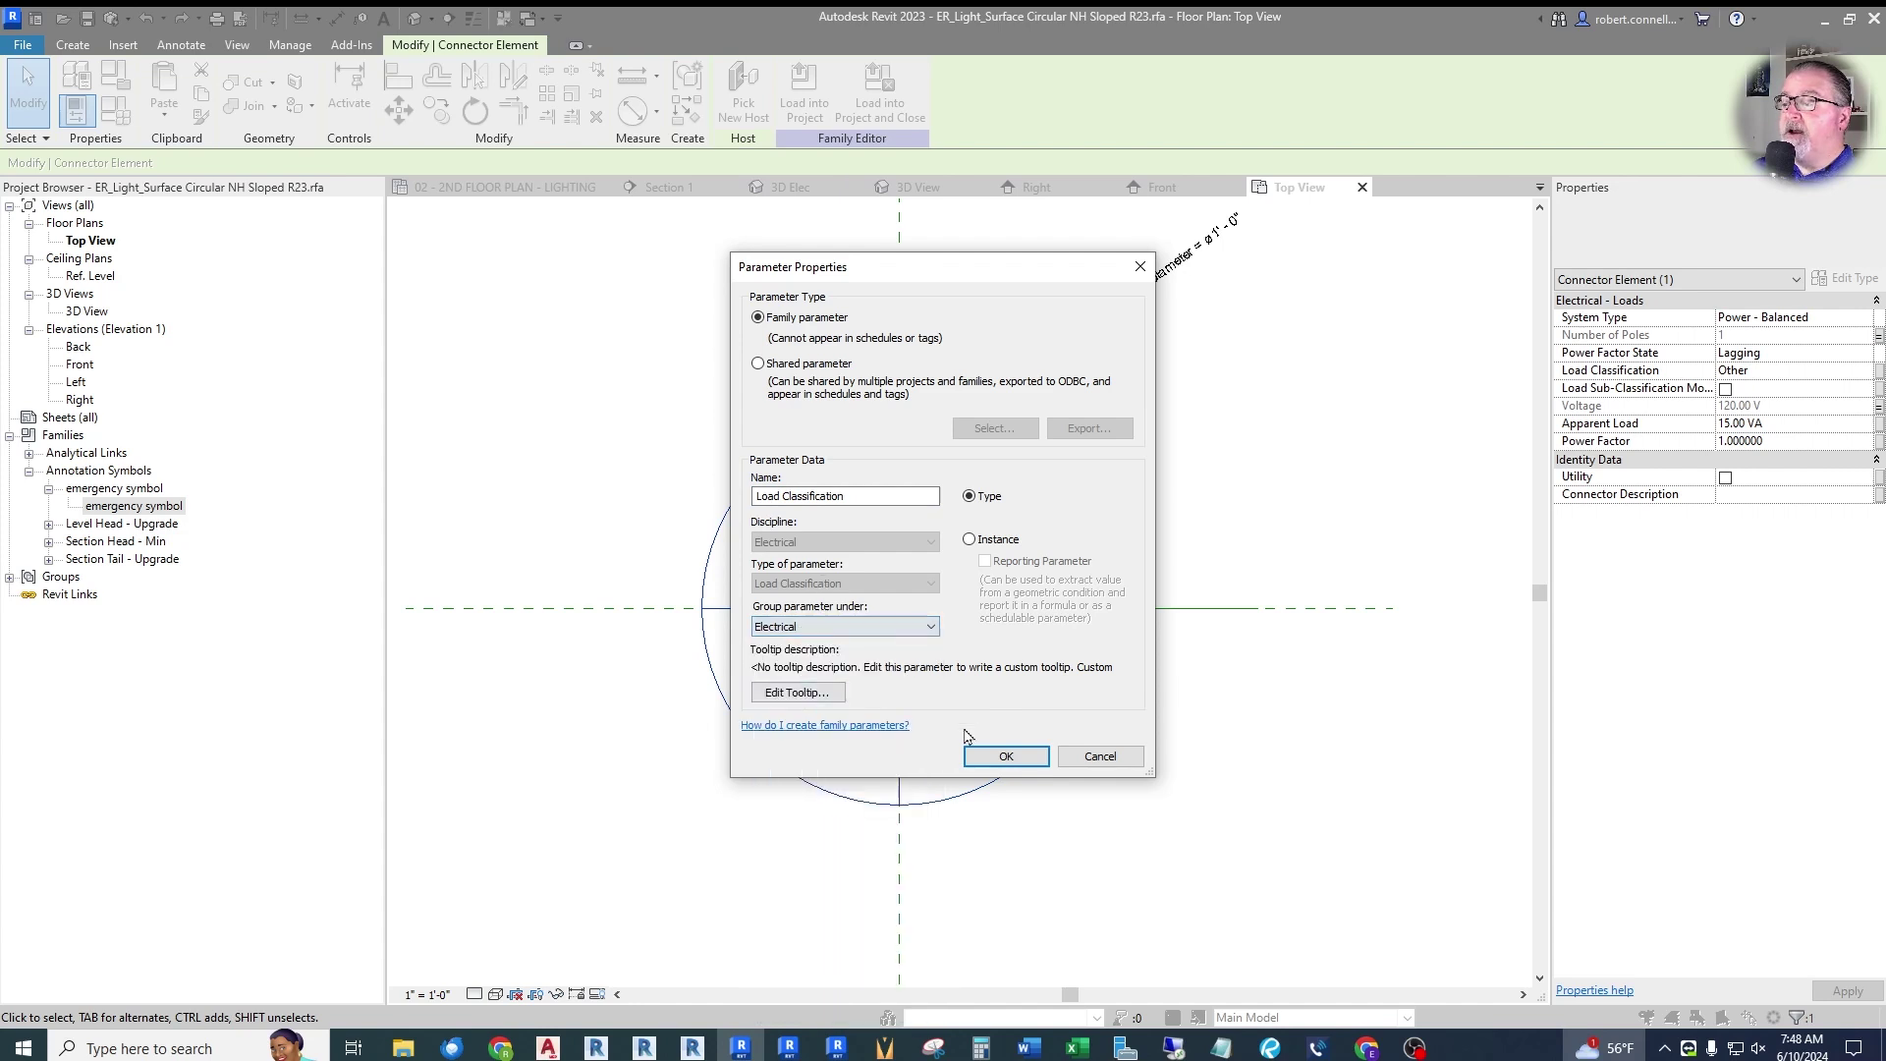
left_click(1002, 756)
left_click(981, 696)
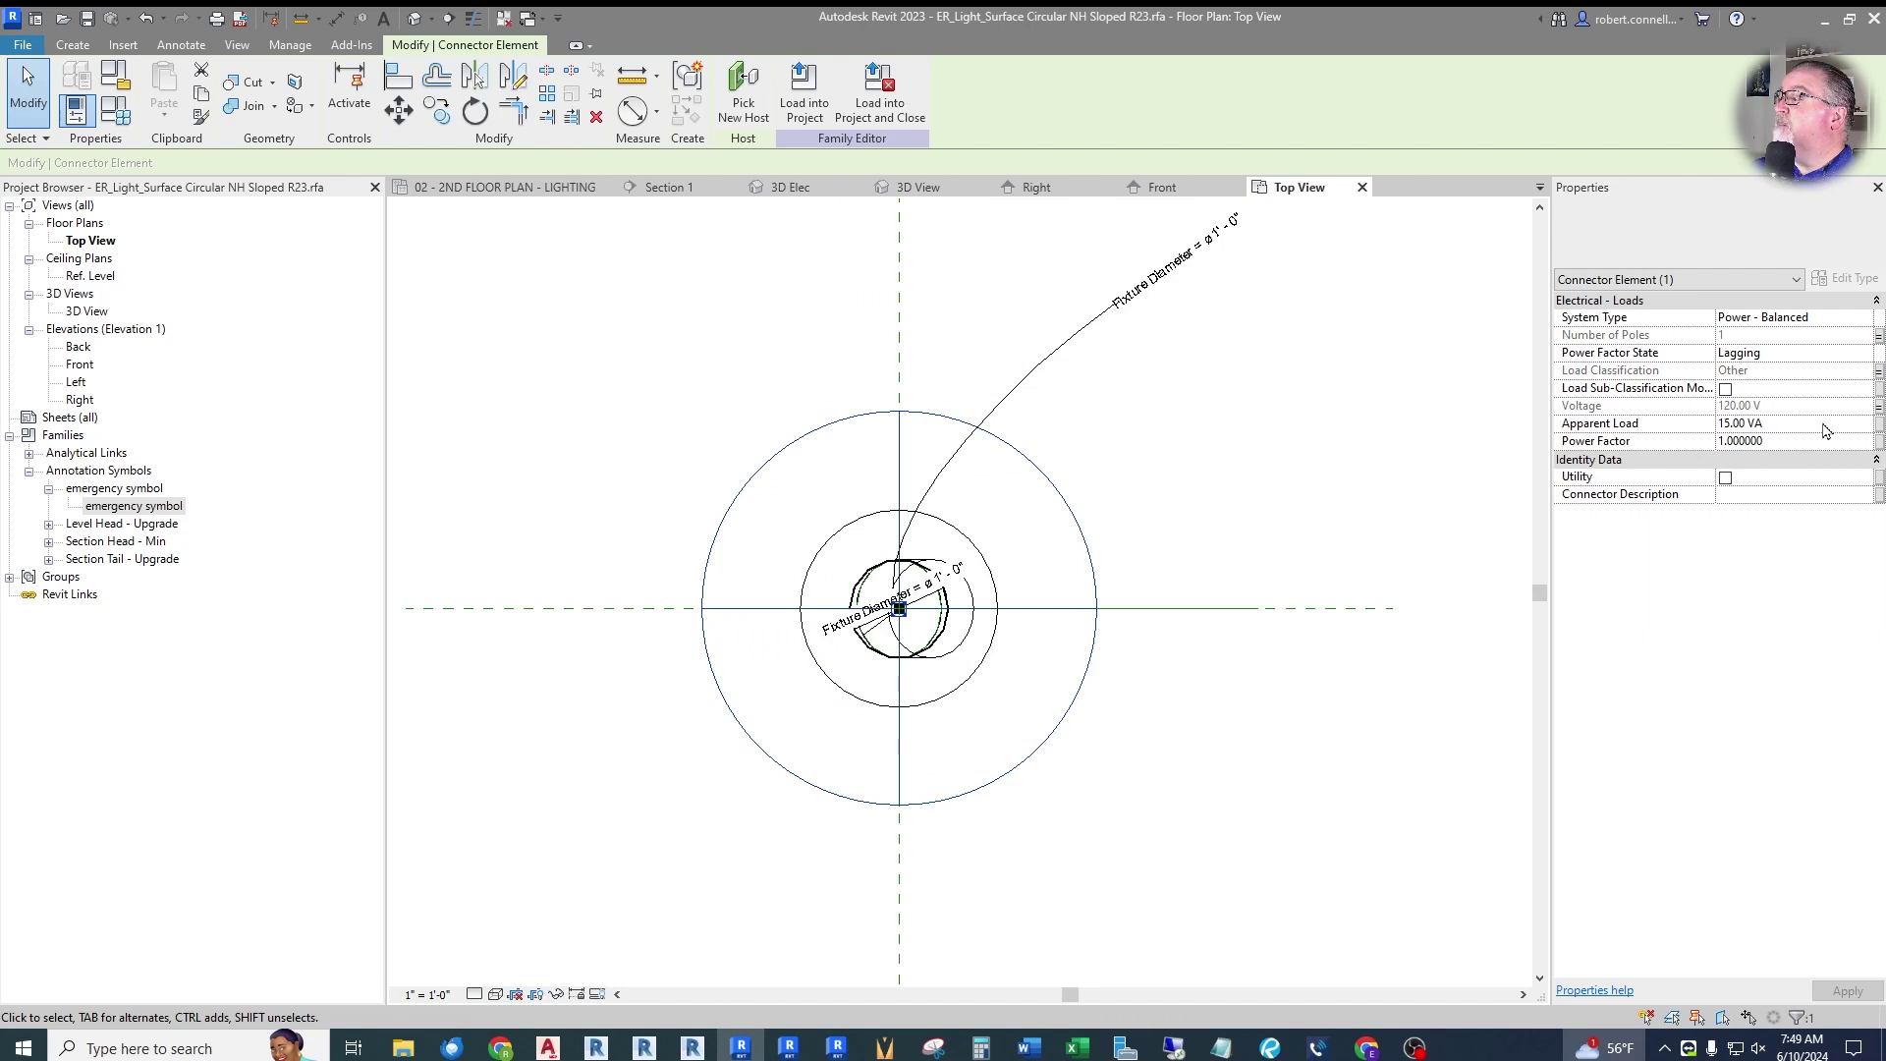
Associate the connector's apparent load with the existing Apparent Load family parameter.
left_click(1880, 429)
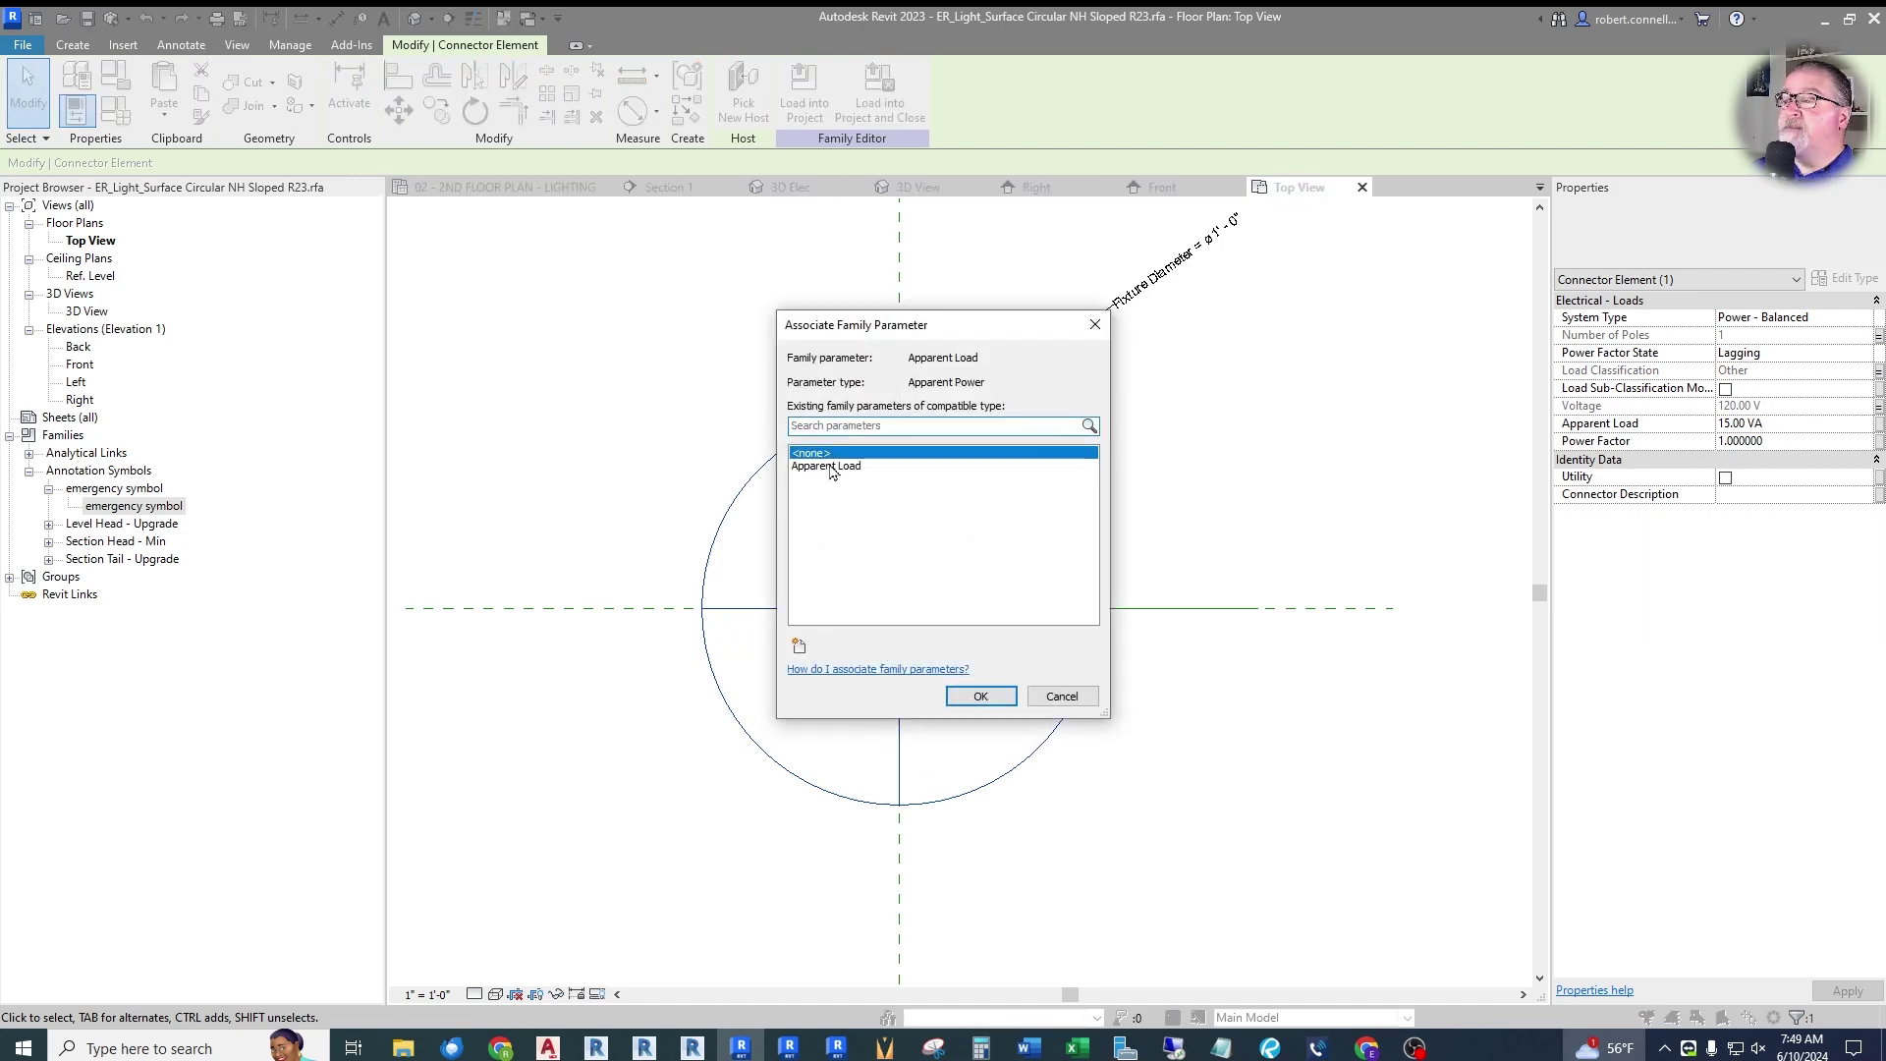
left_click(833, 466)
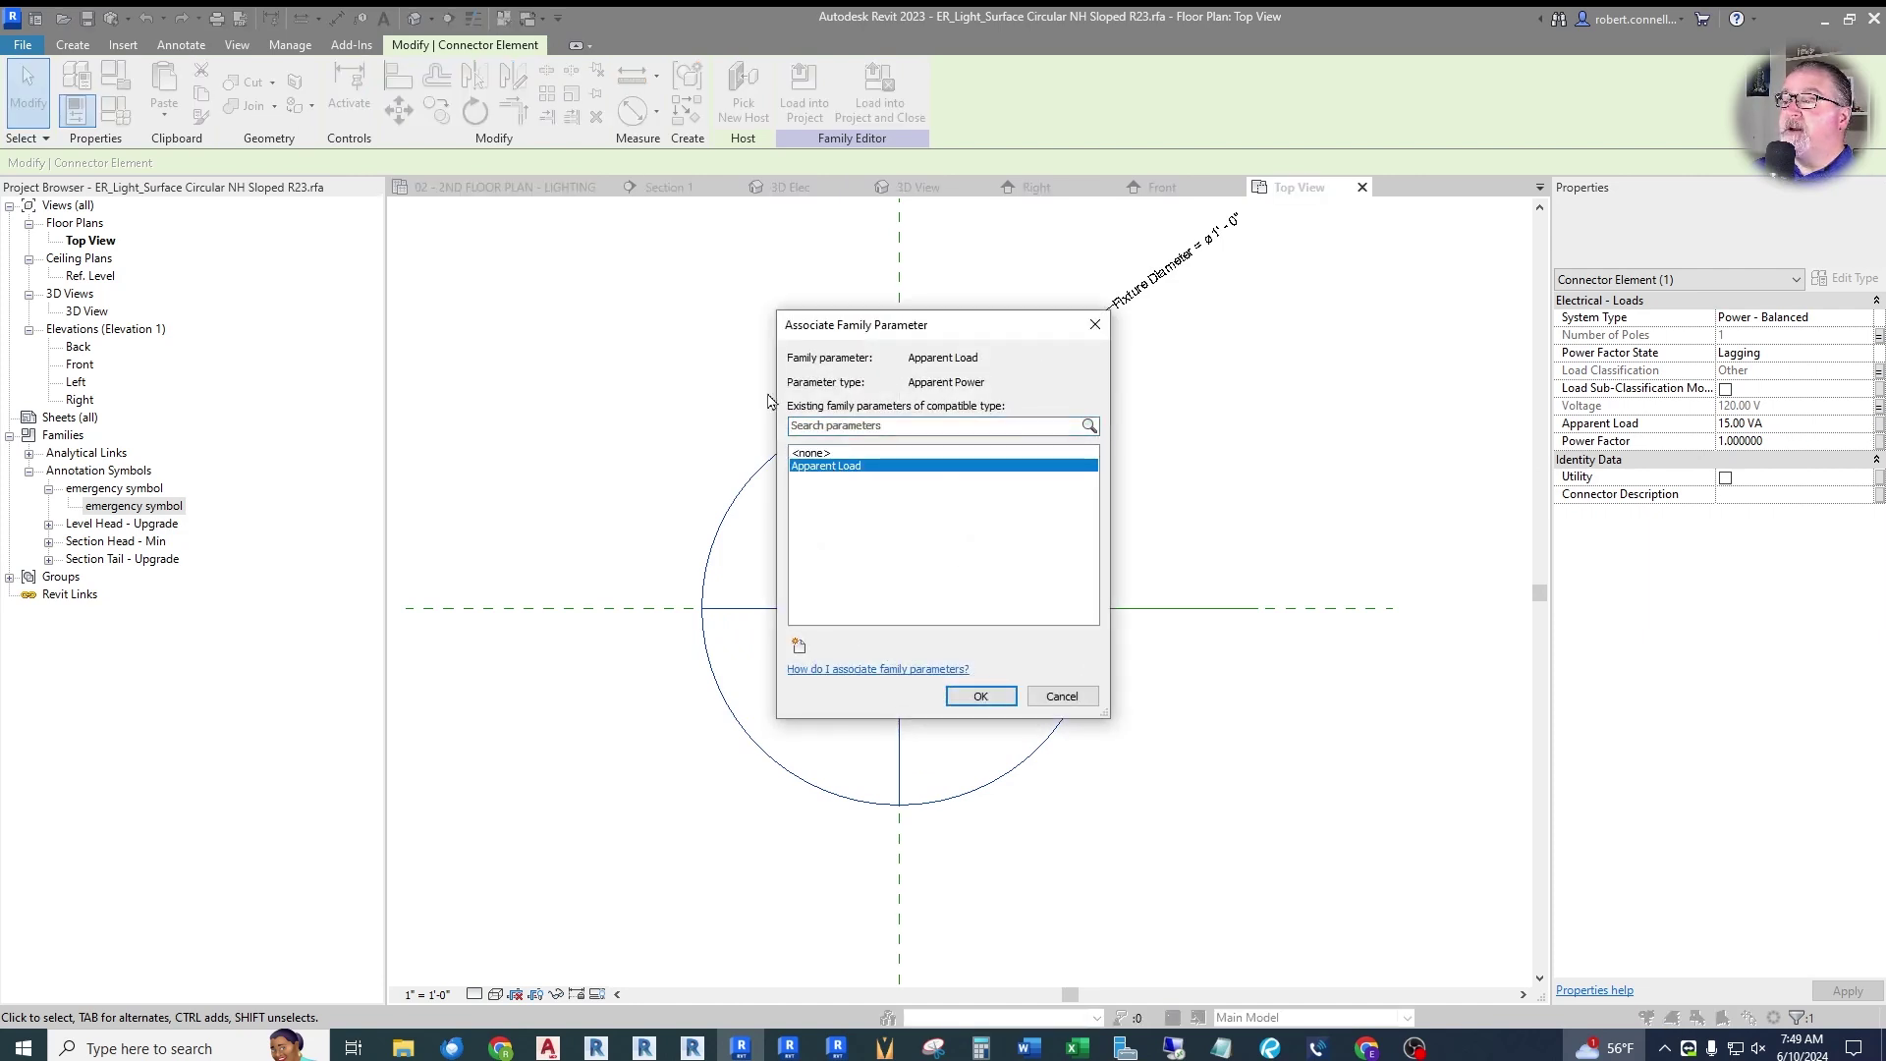
left_click(970, 695)
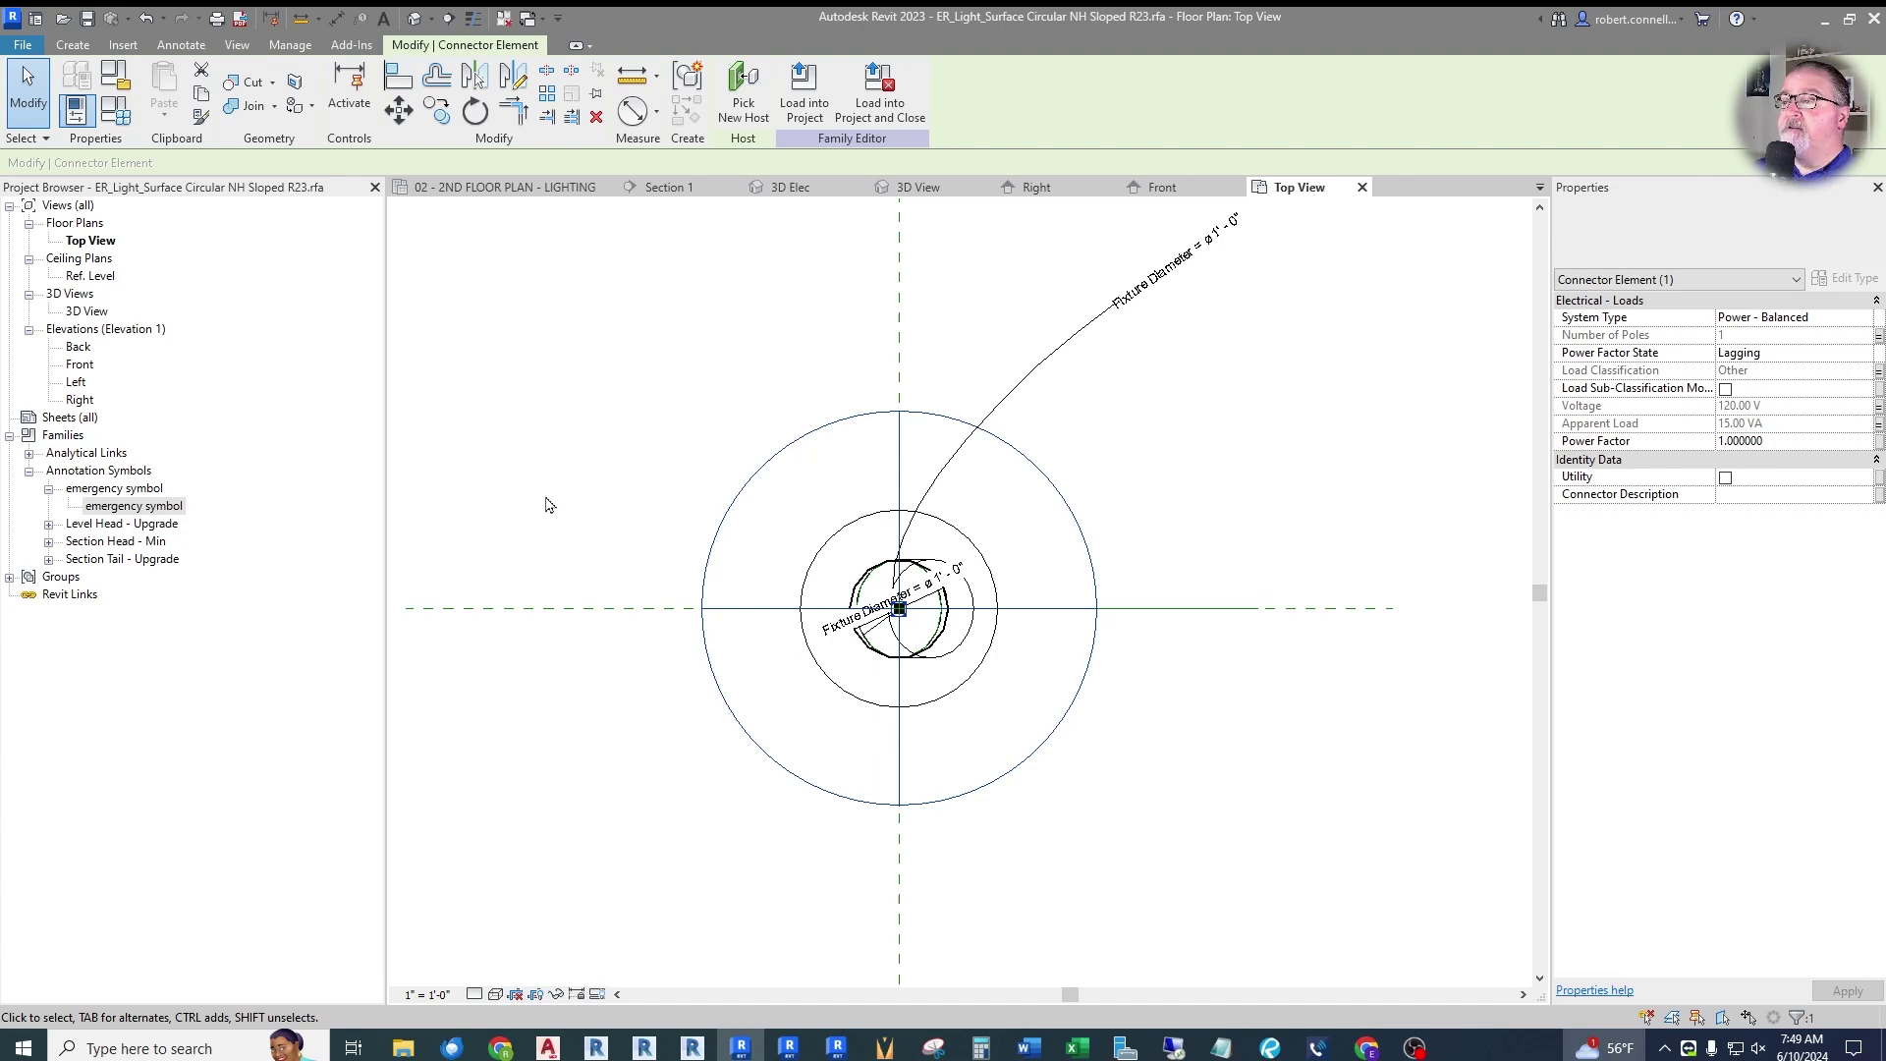
left_click(547, 458)
scroll(1022, 410, "up", 1)
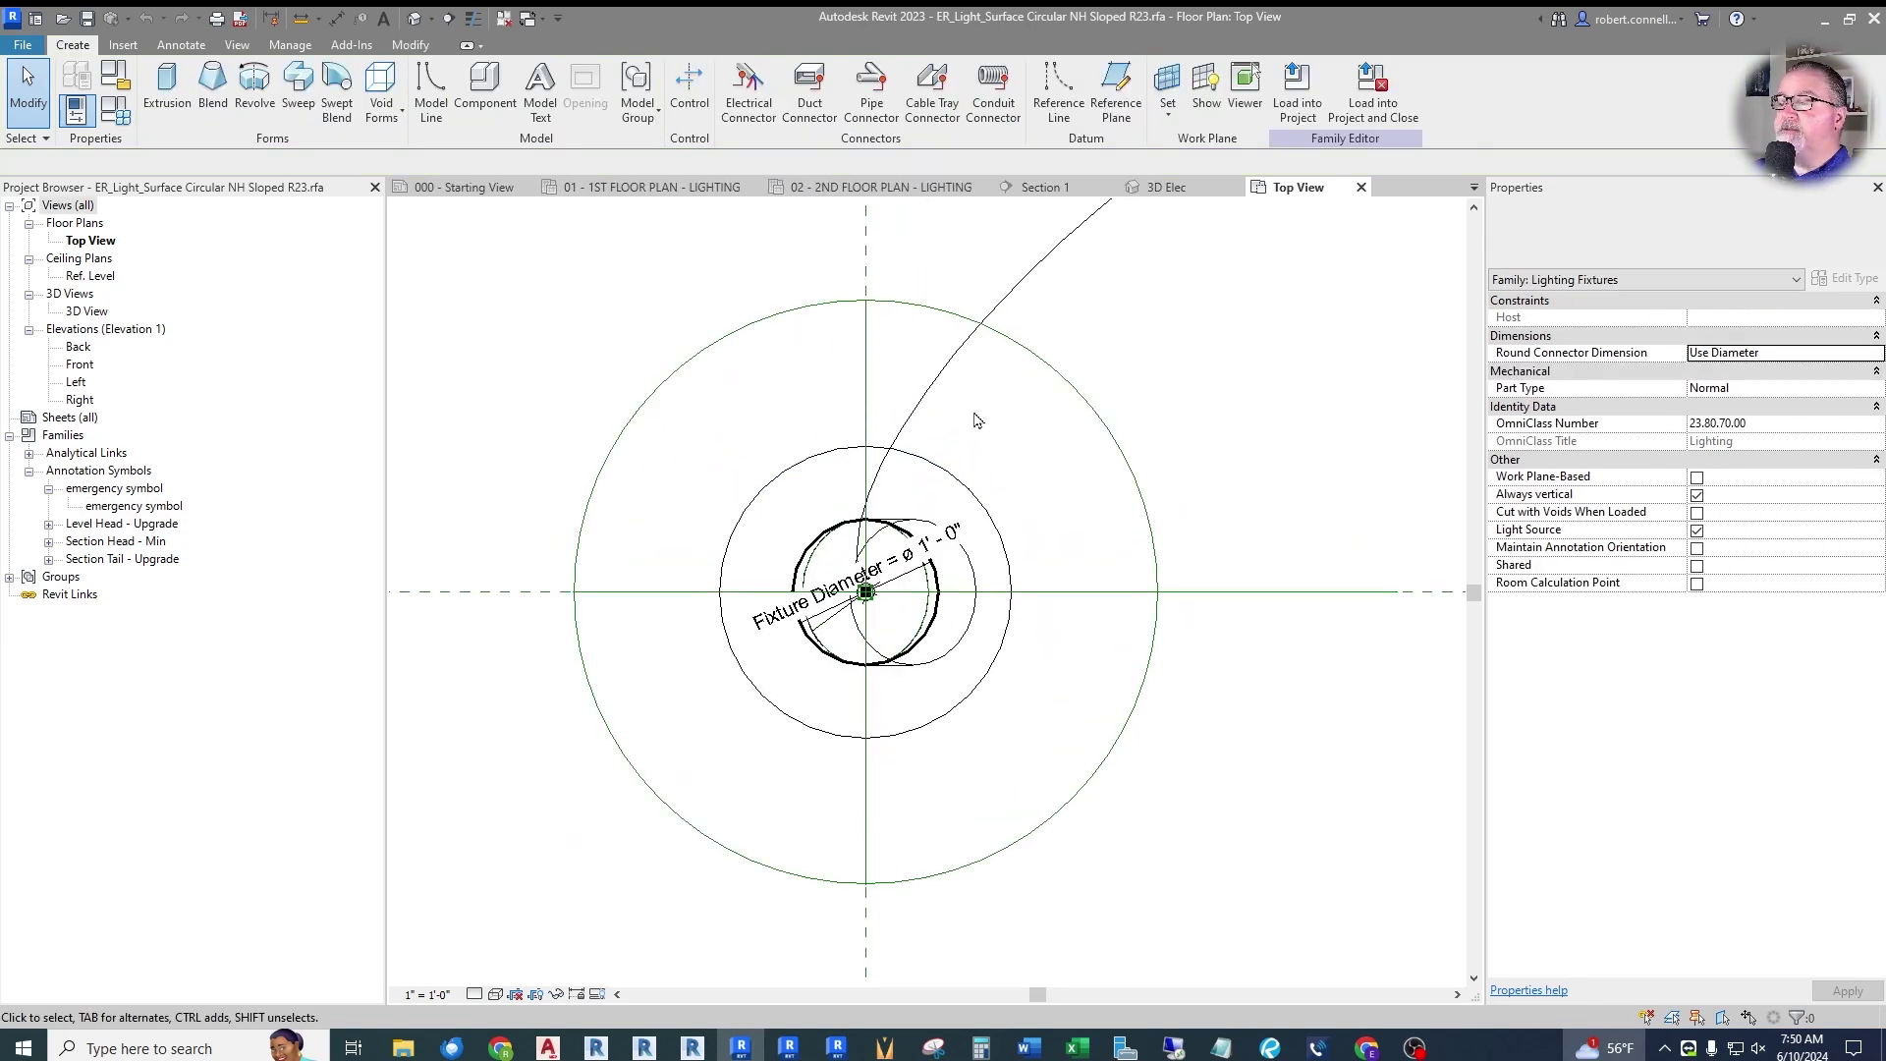
scroll(938, 410, "down", 1)
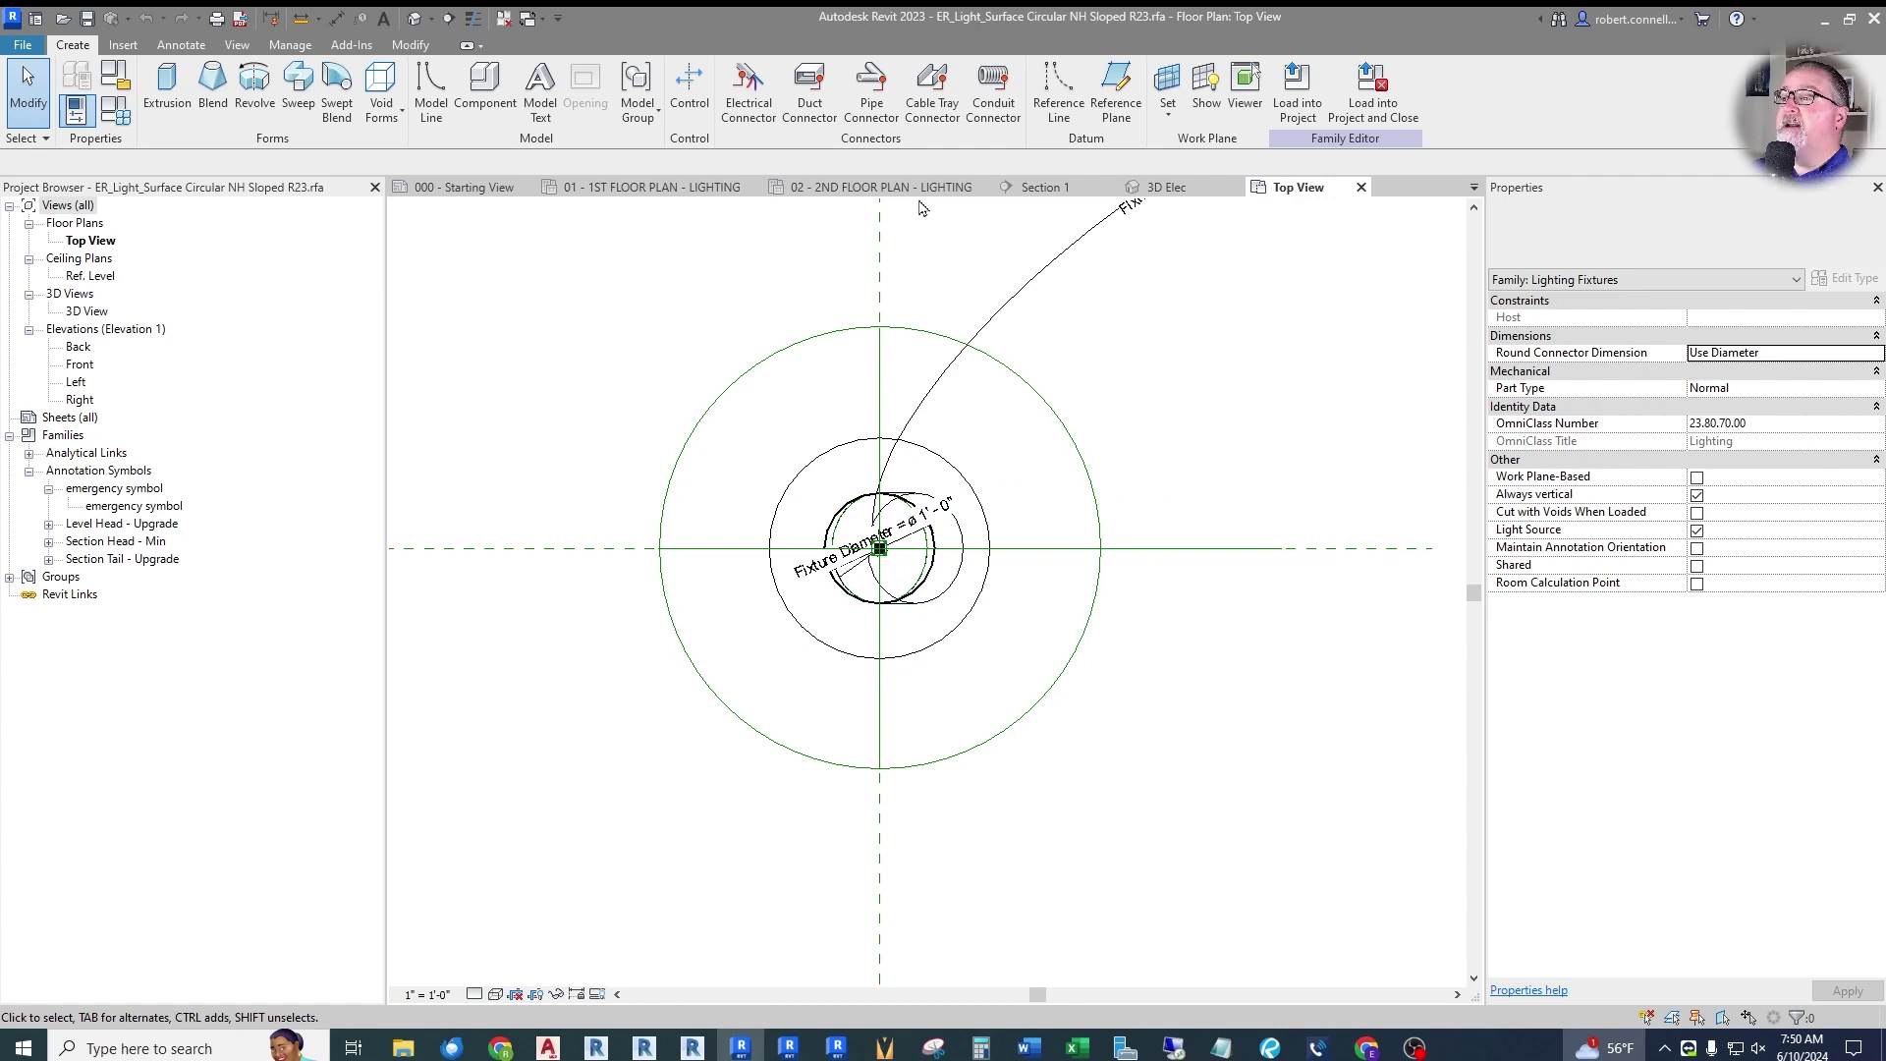
In the Front elevation, set the fixture extrusion's visibility to exclude Plan/RCP views and the Coarse detail level.
left_click(1166, 191)
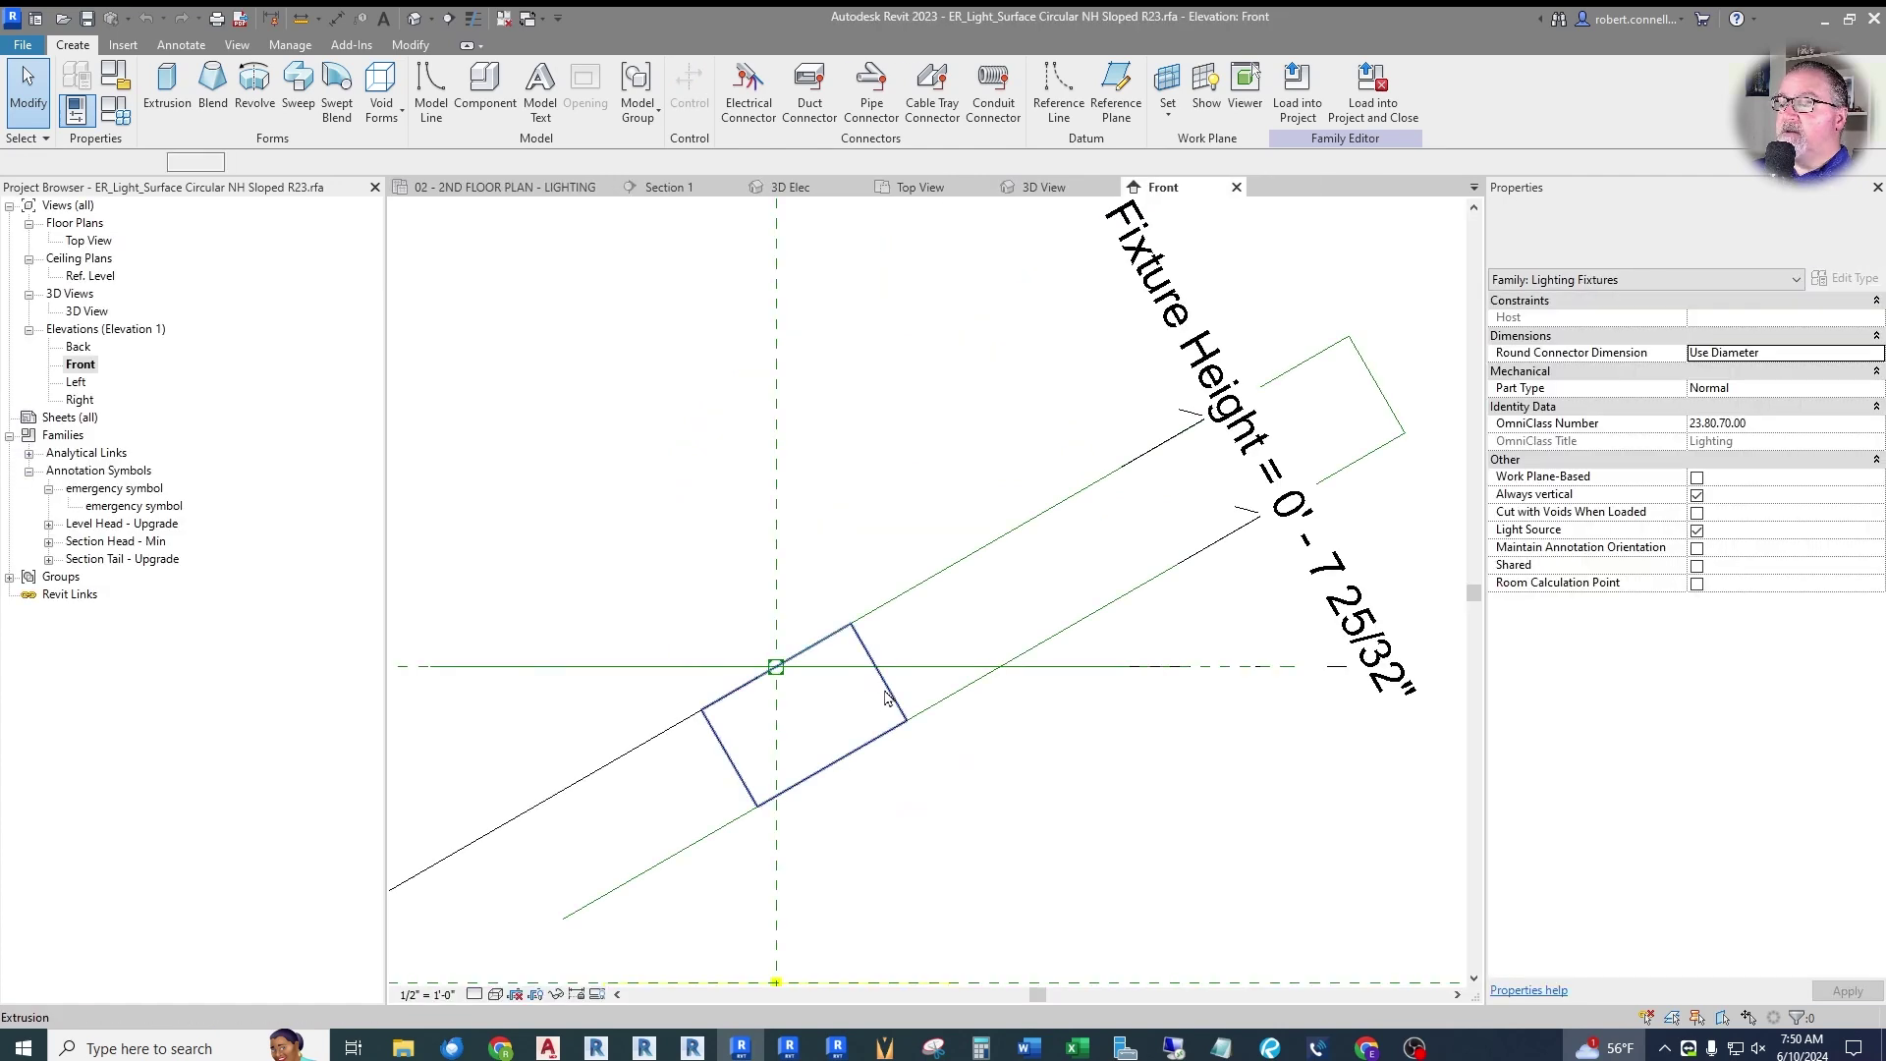
left_click(885, 697)
scroll(753, 525, "down", 2)
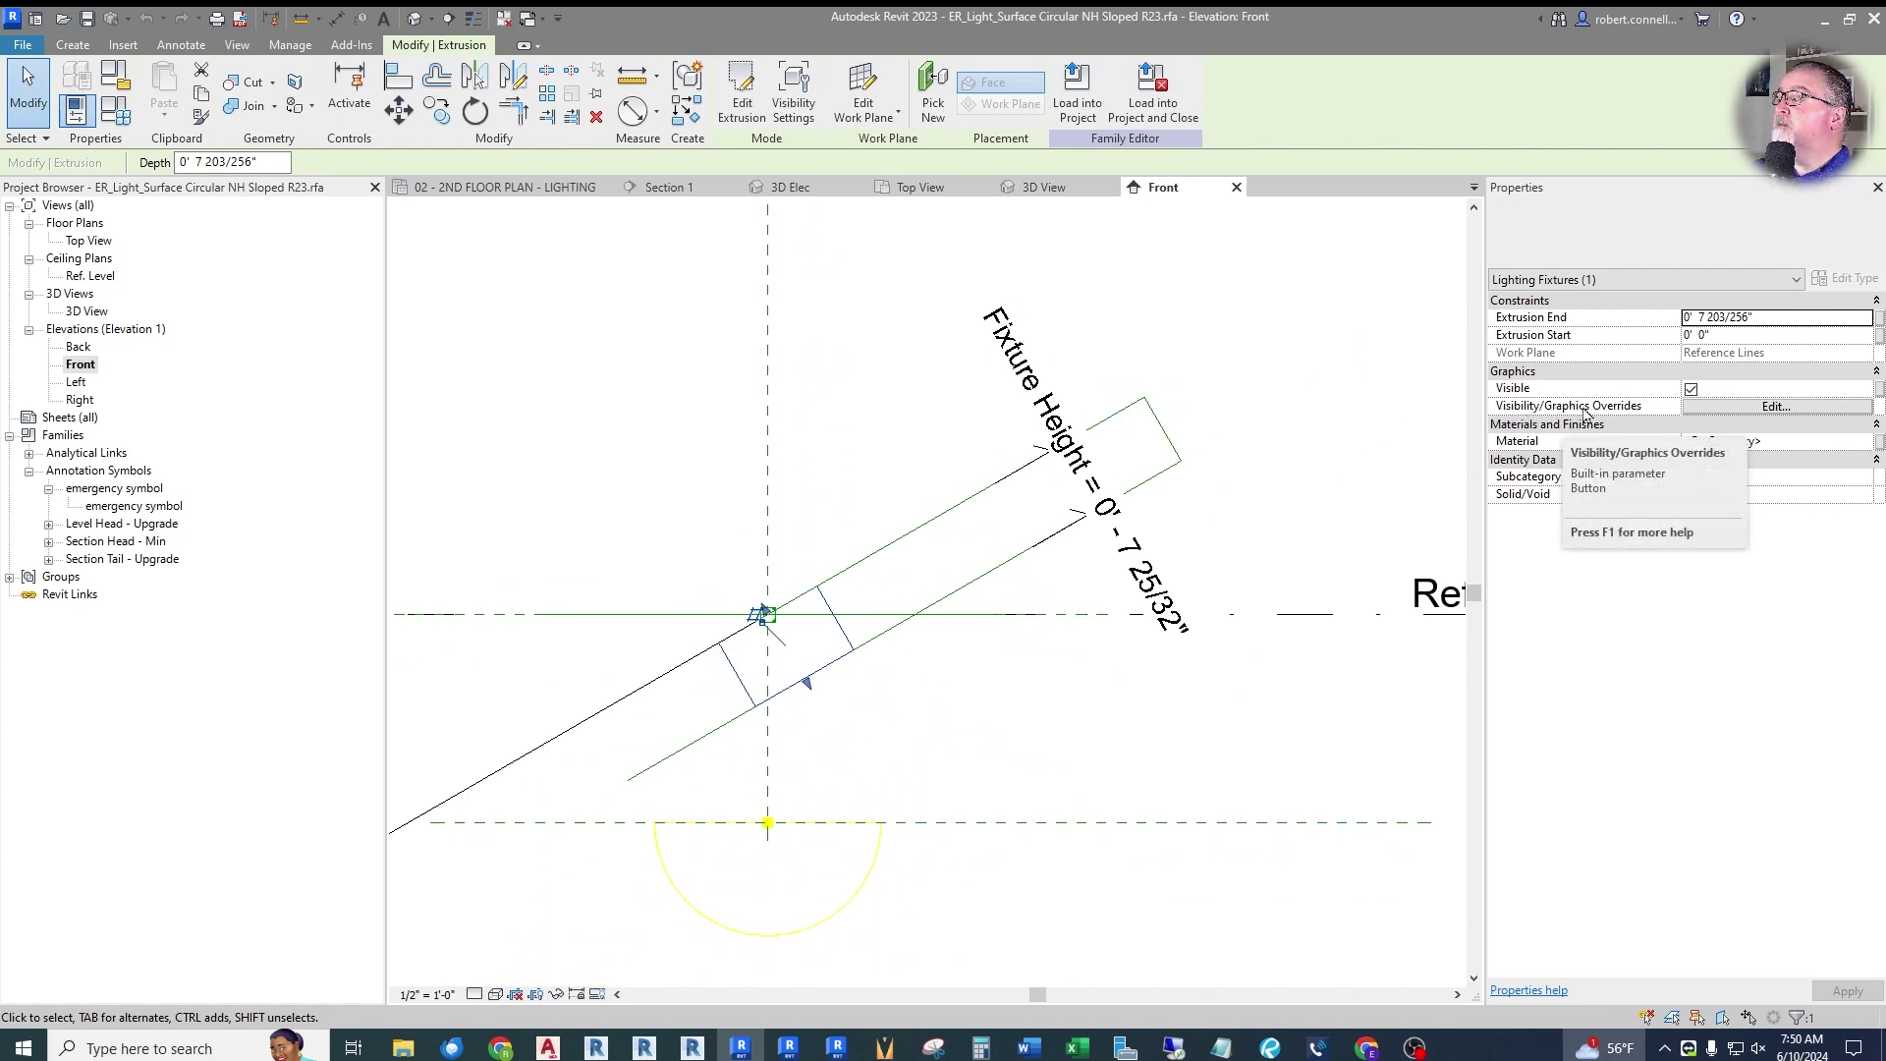
left_click(1771, 408)
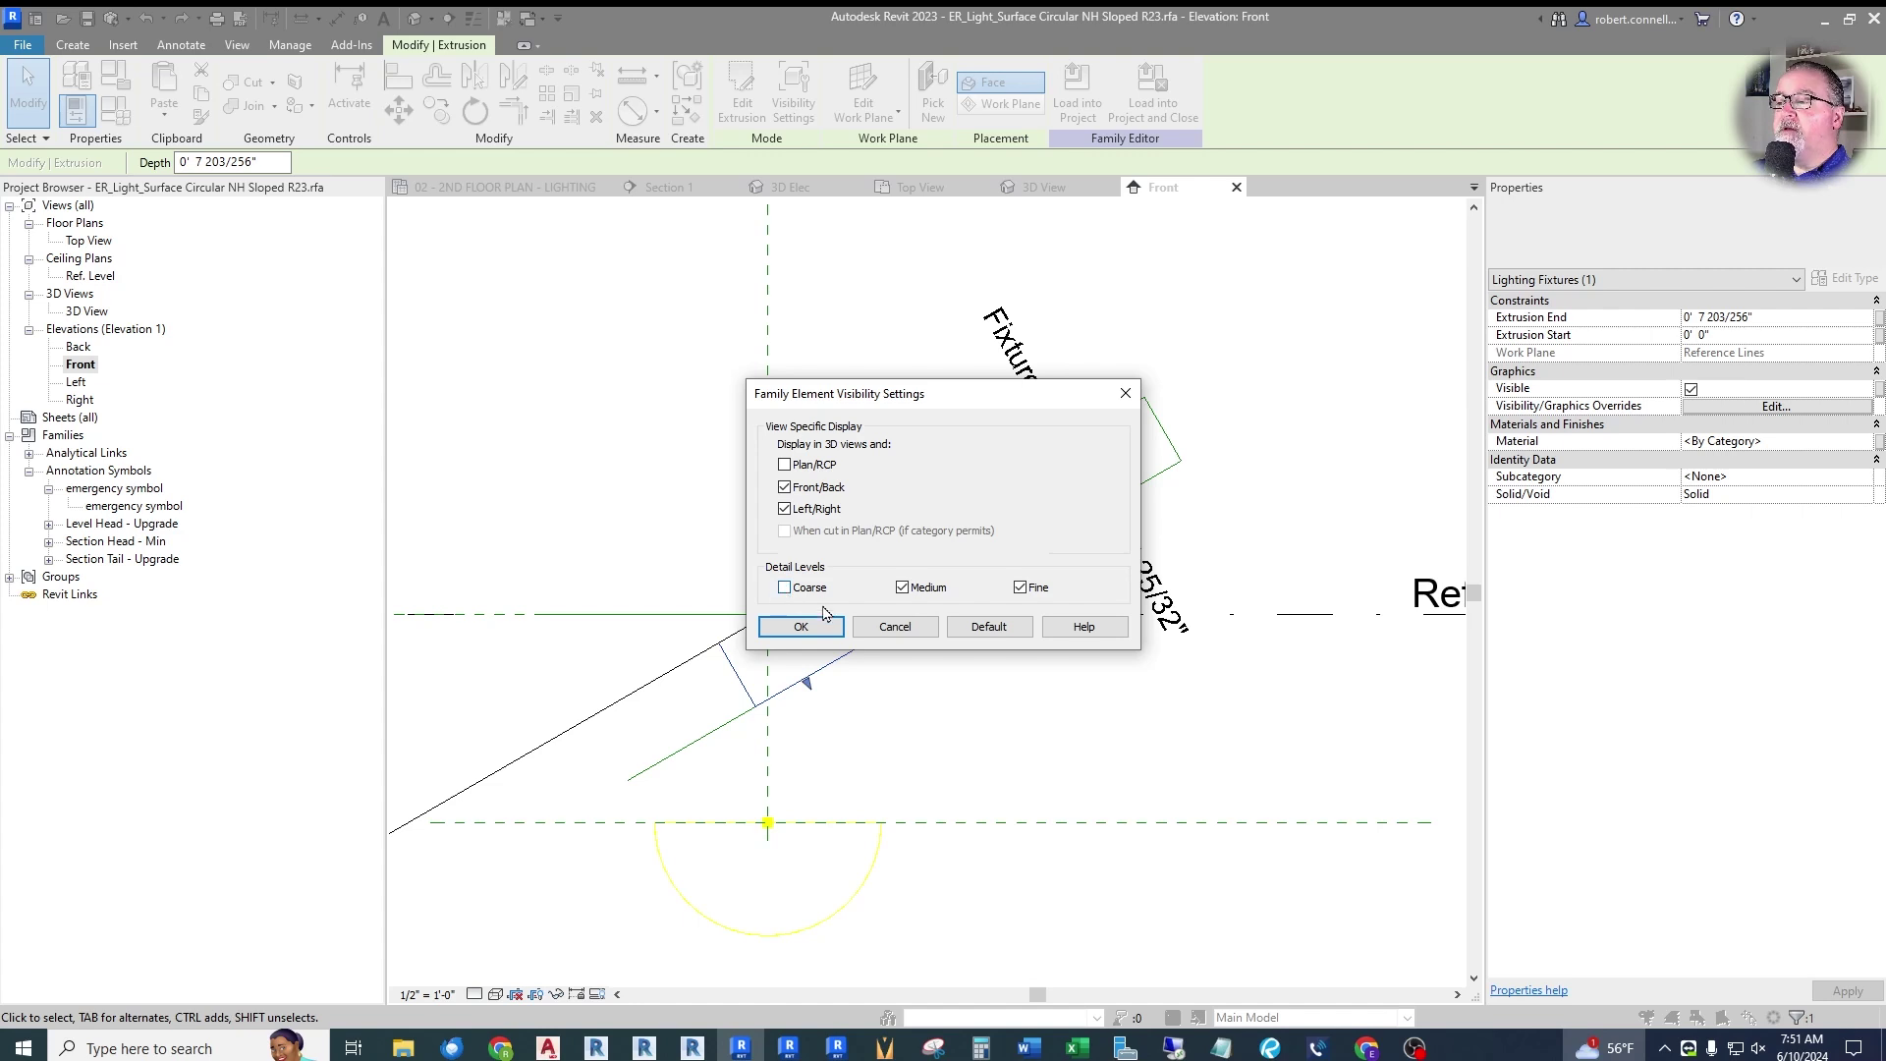
left_click(803, 629)
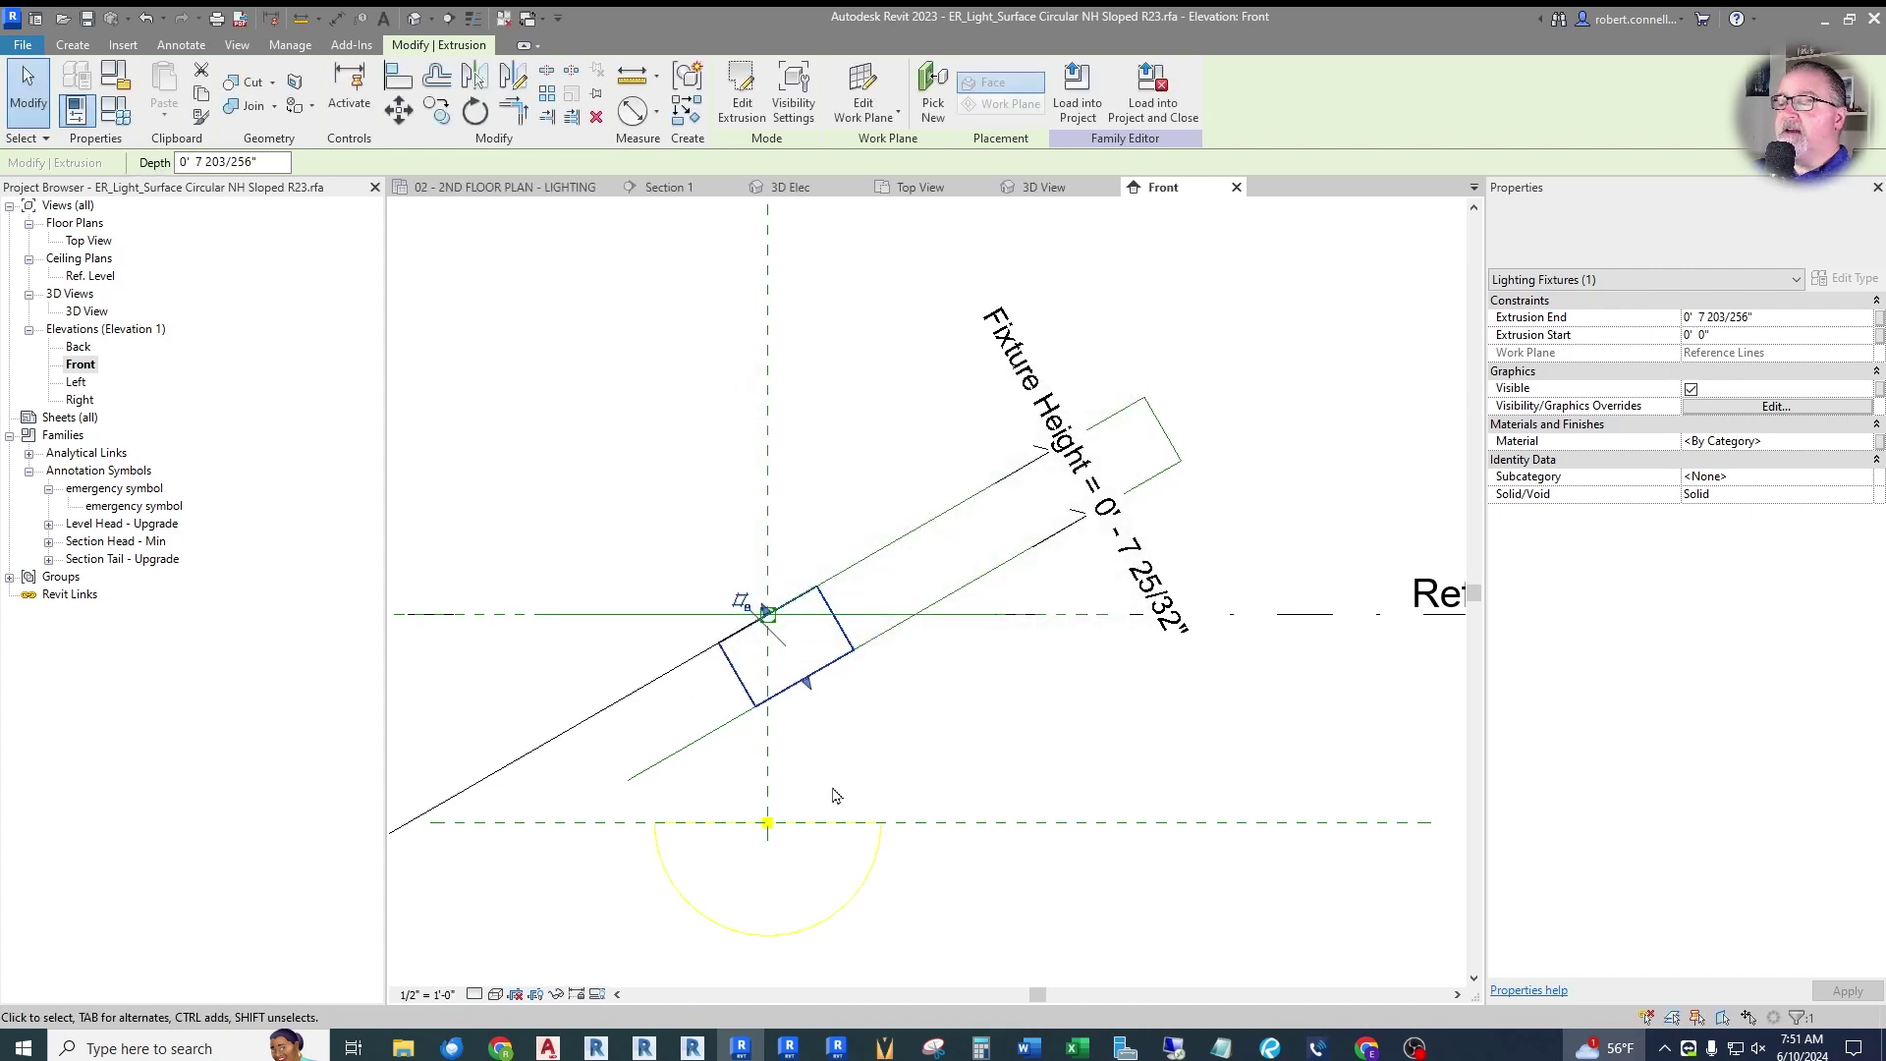
left_click(890, 674)
scroll(911, 579, "down", 4)
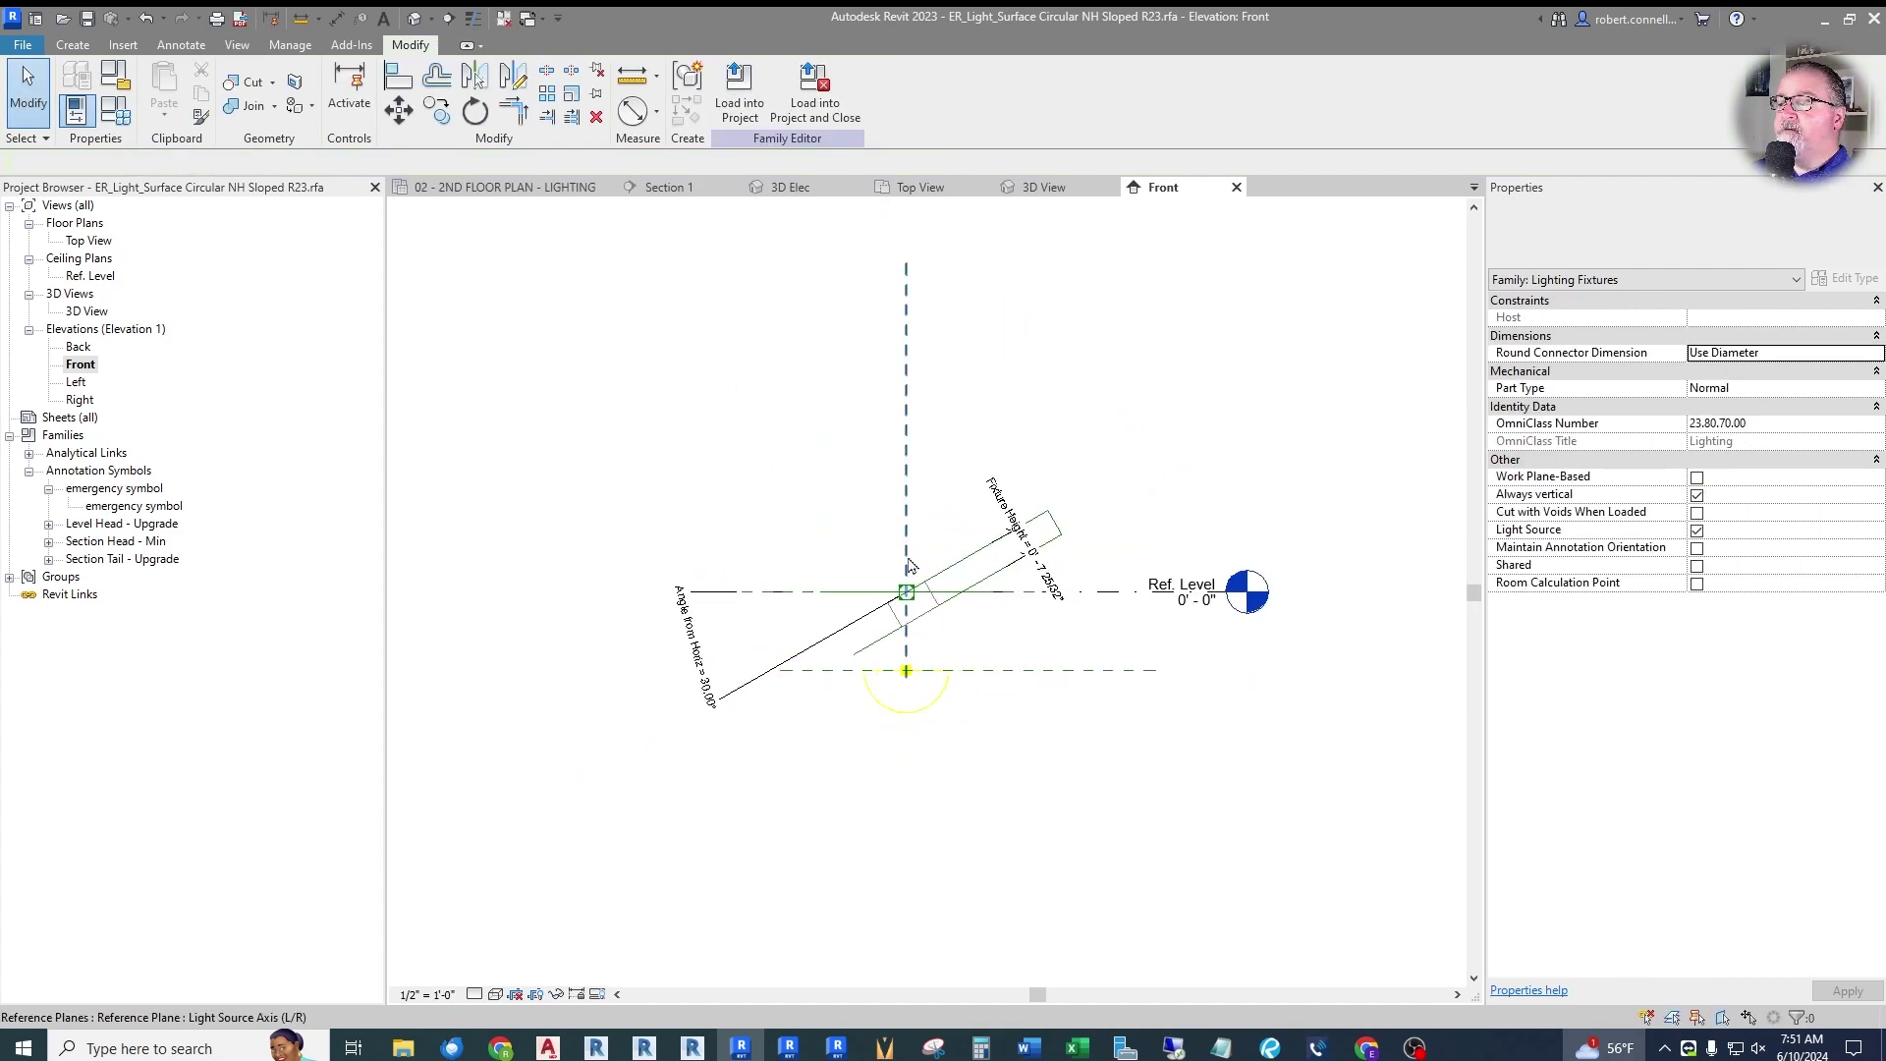
Save the sloped circular light family, then load it into the project and close it.
scroll(919, 515, "up", 2)
left_click(86, 17)
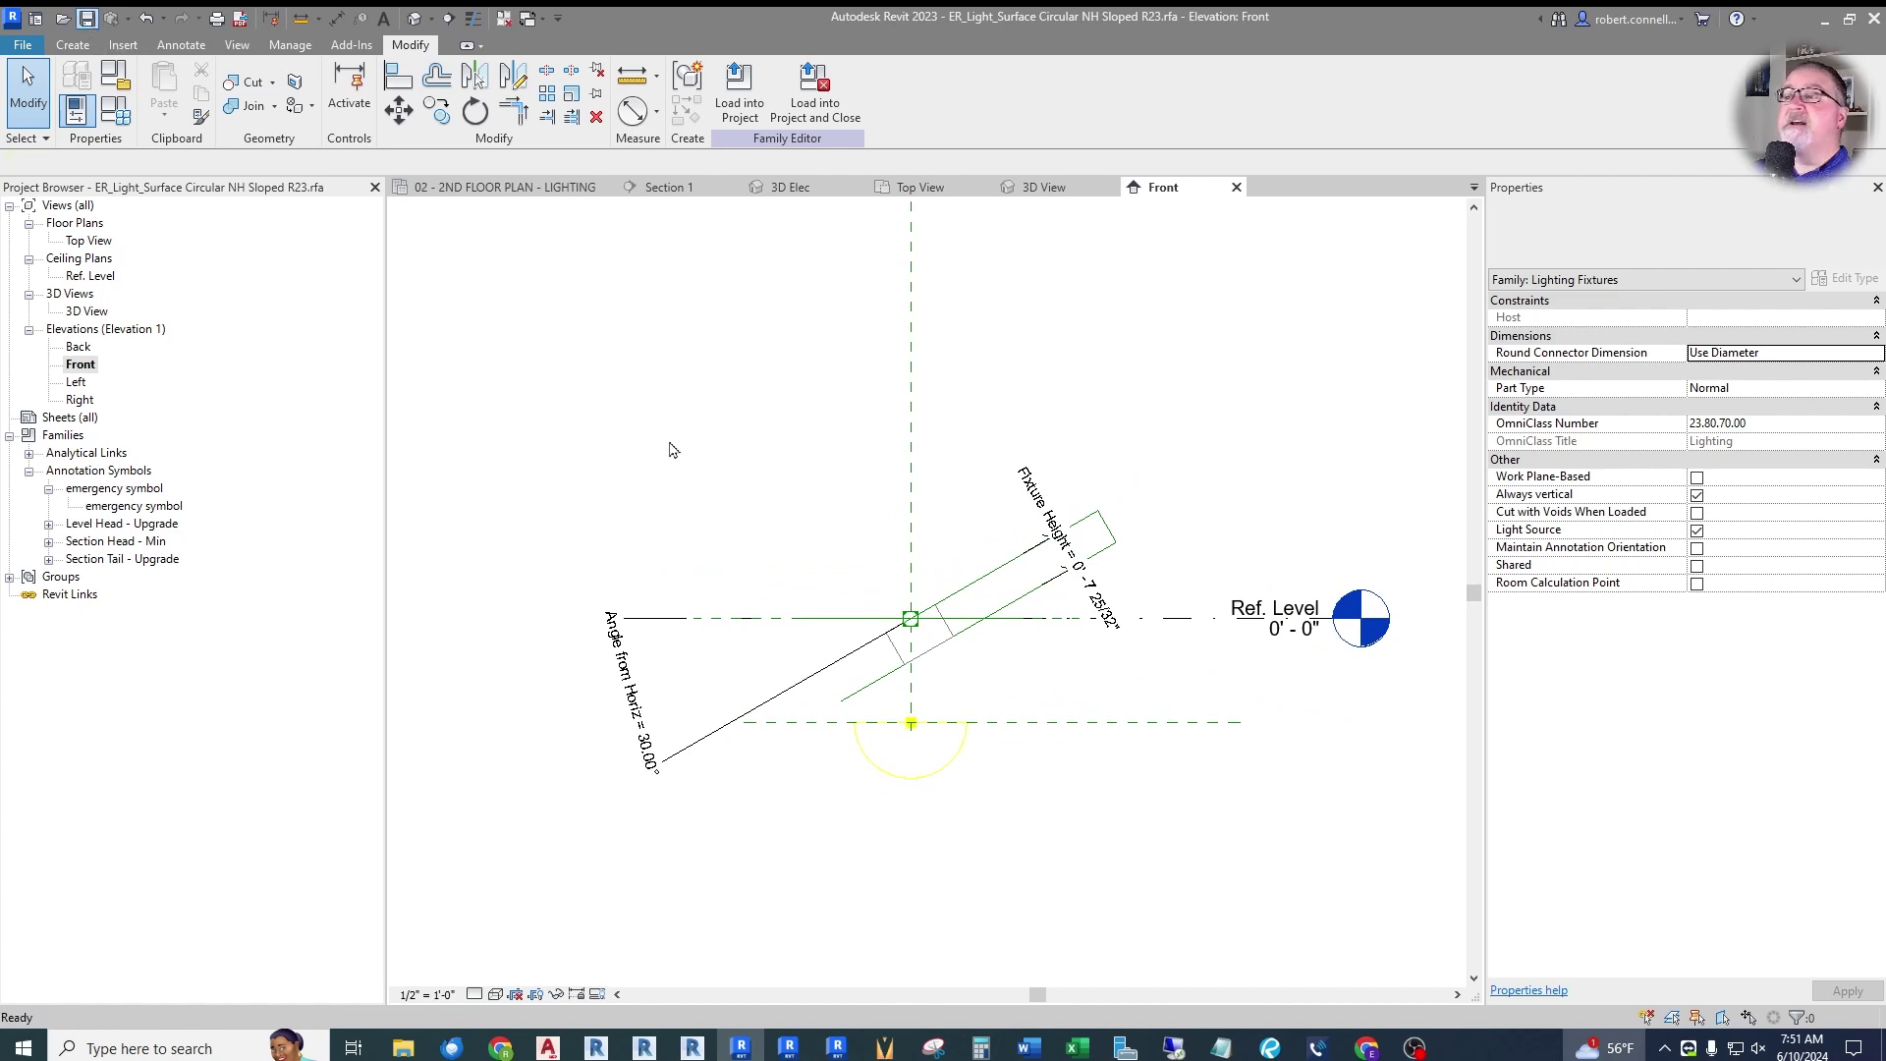
left_click(812, 98)
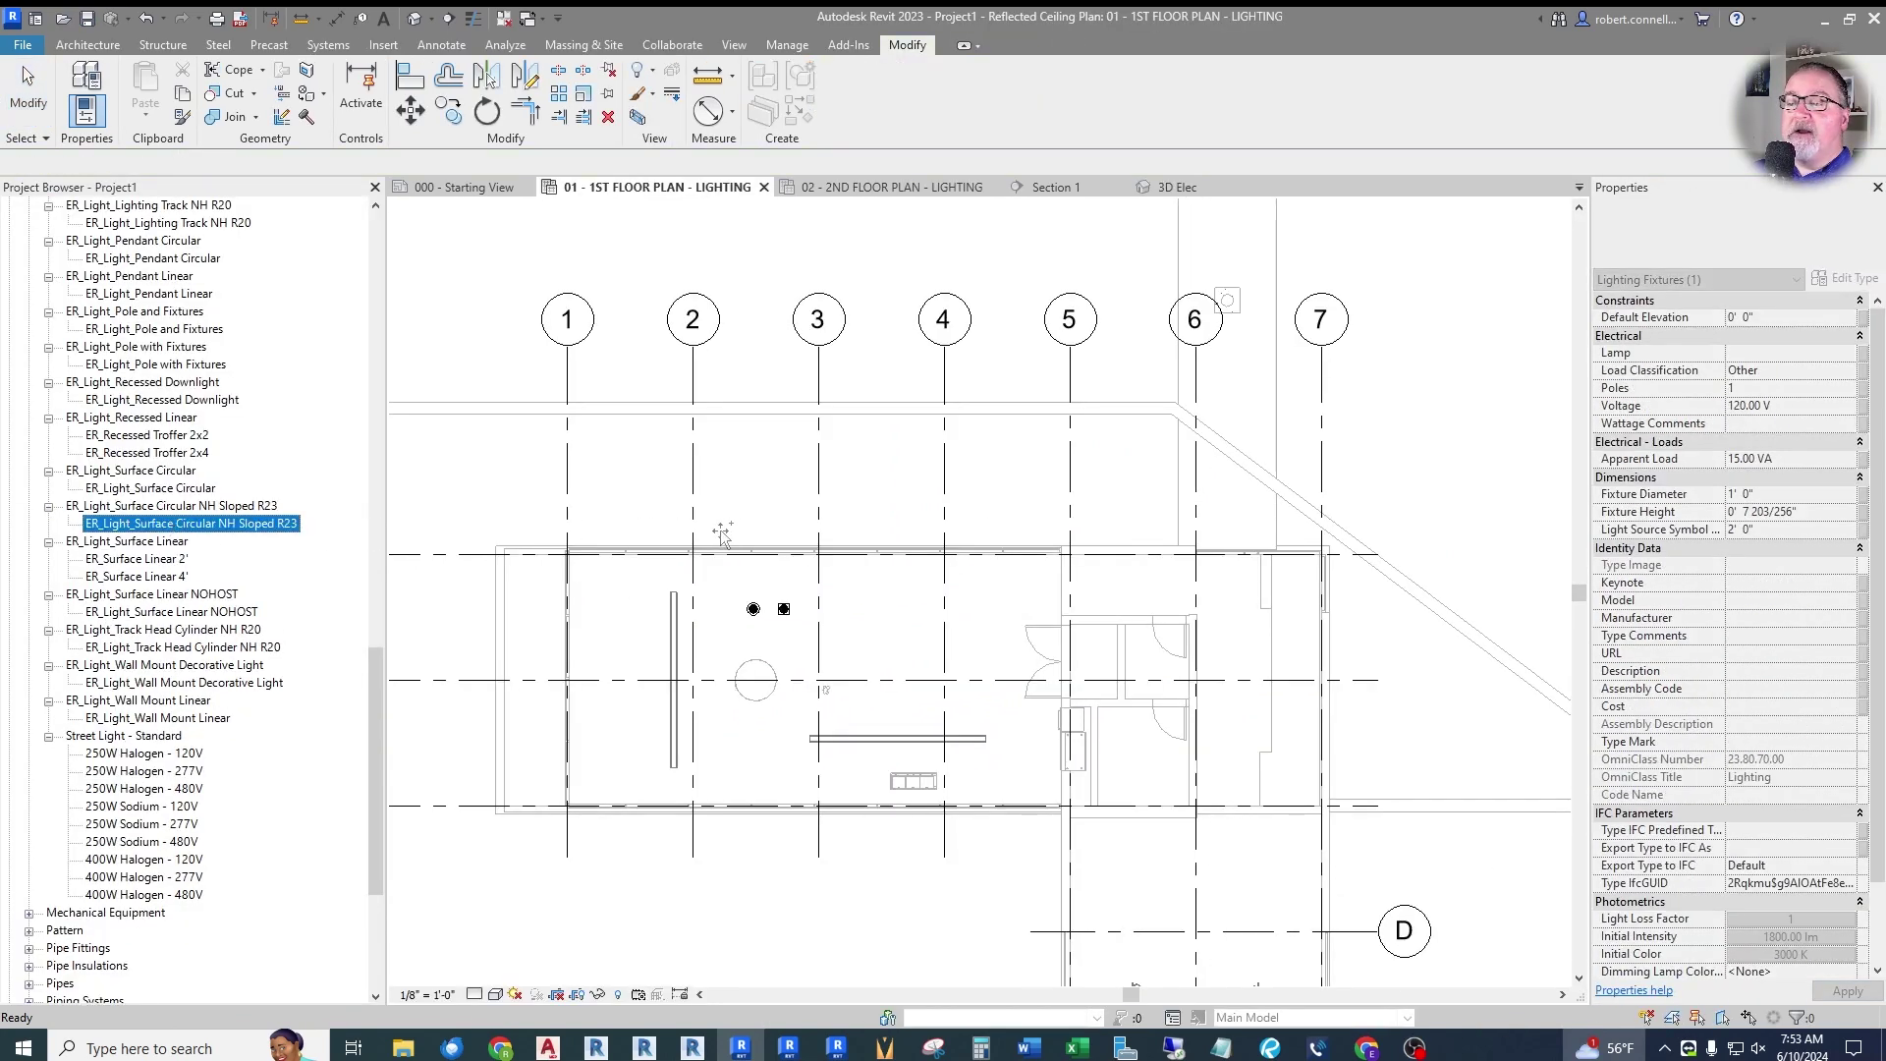
Place an ER_Light_Surface Circular NH Sloped R23 fixture 8' above Level 1 in the first-floor lighting plan, between grids 3 and 4.
left_click_drag(722, 536, 783, 530)
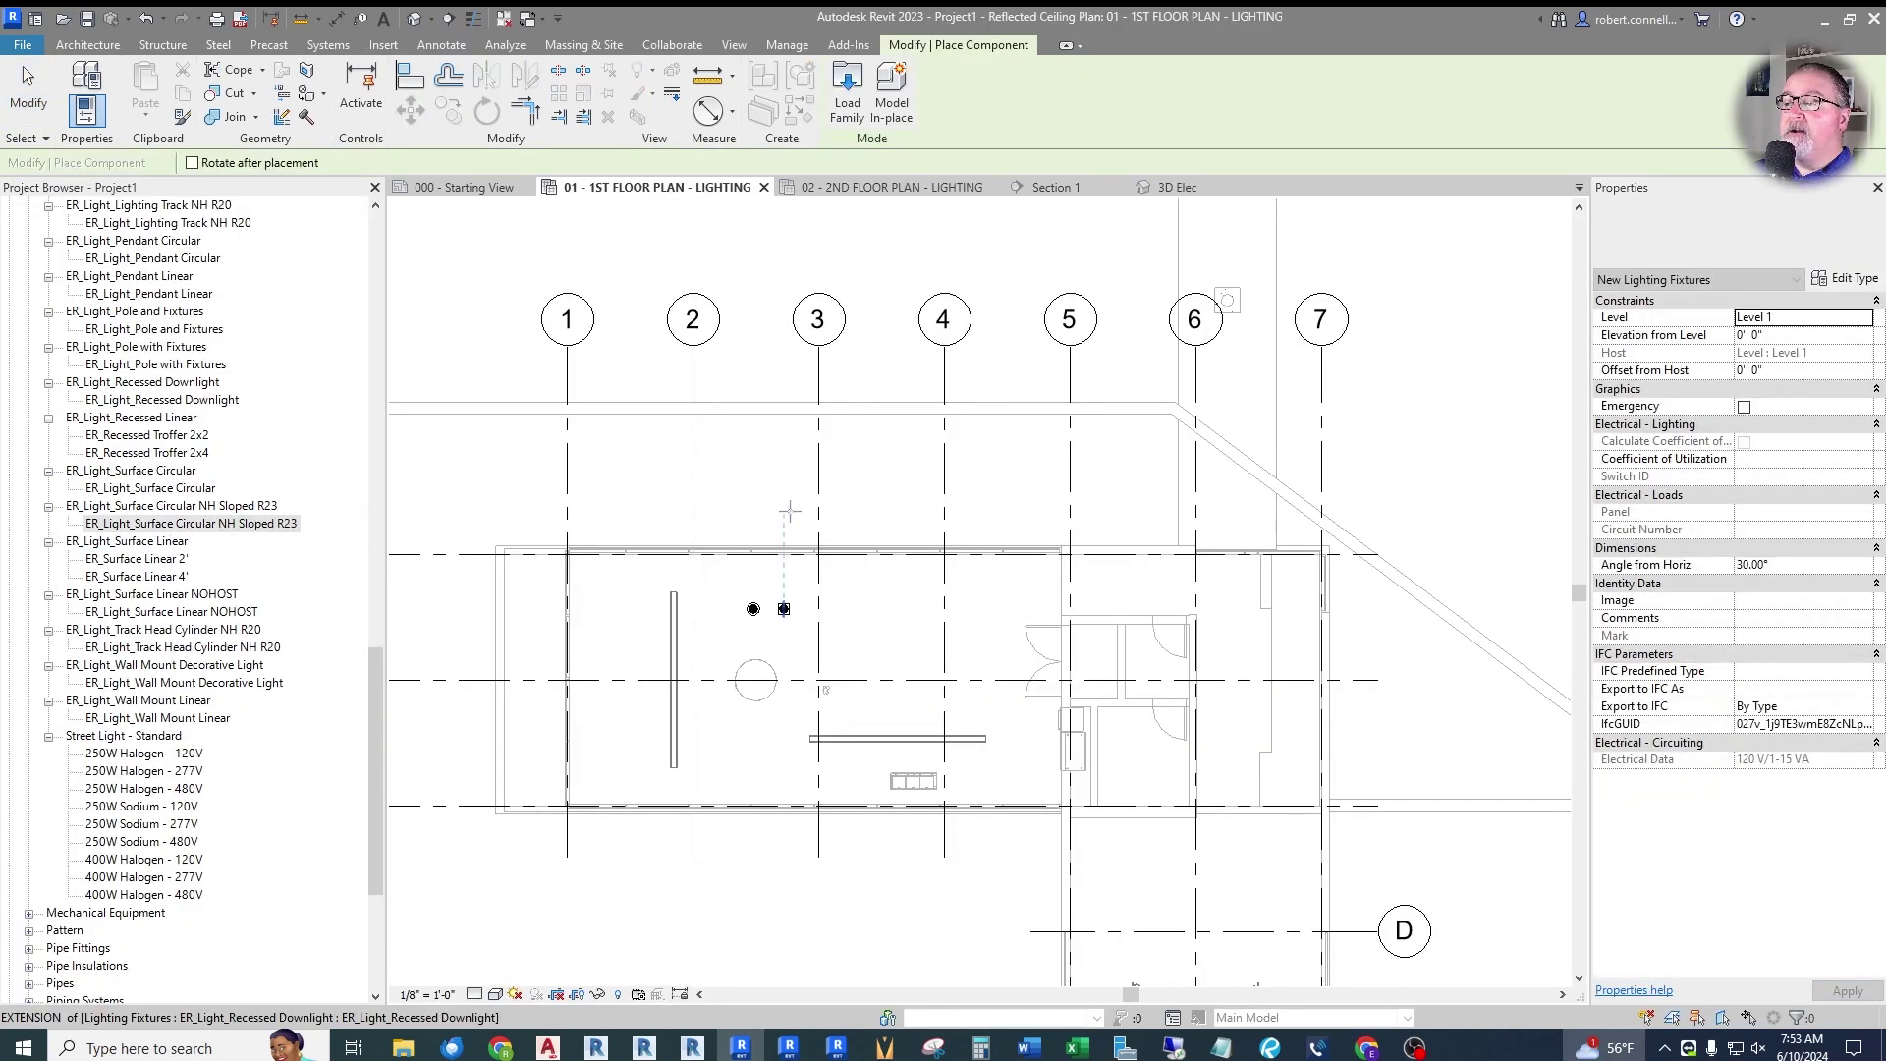
scroll(867, 518, "up", 3)
scroll(830, 587, "down", 2)
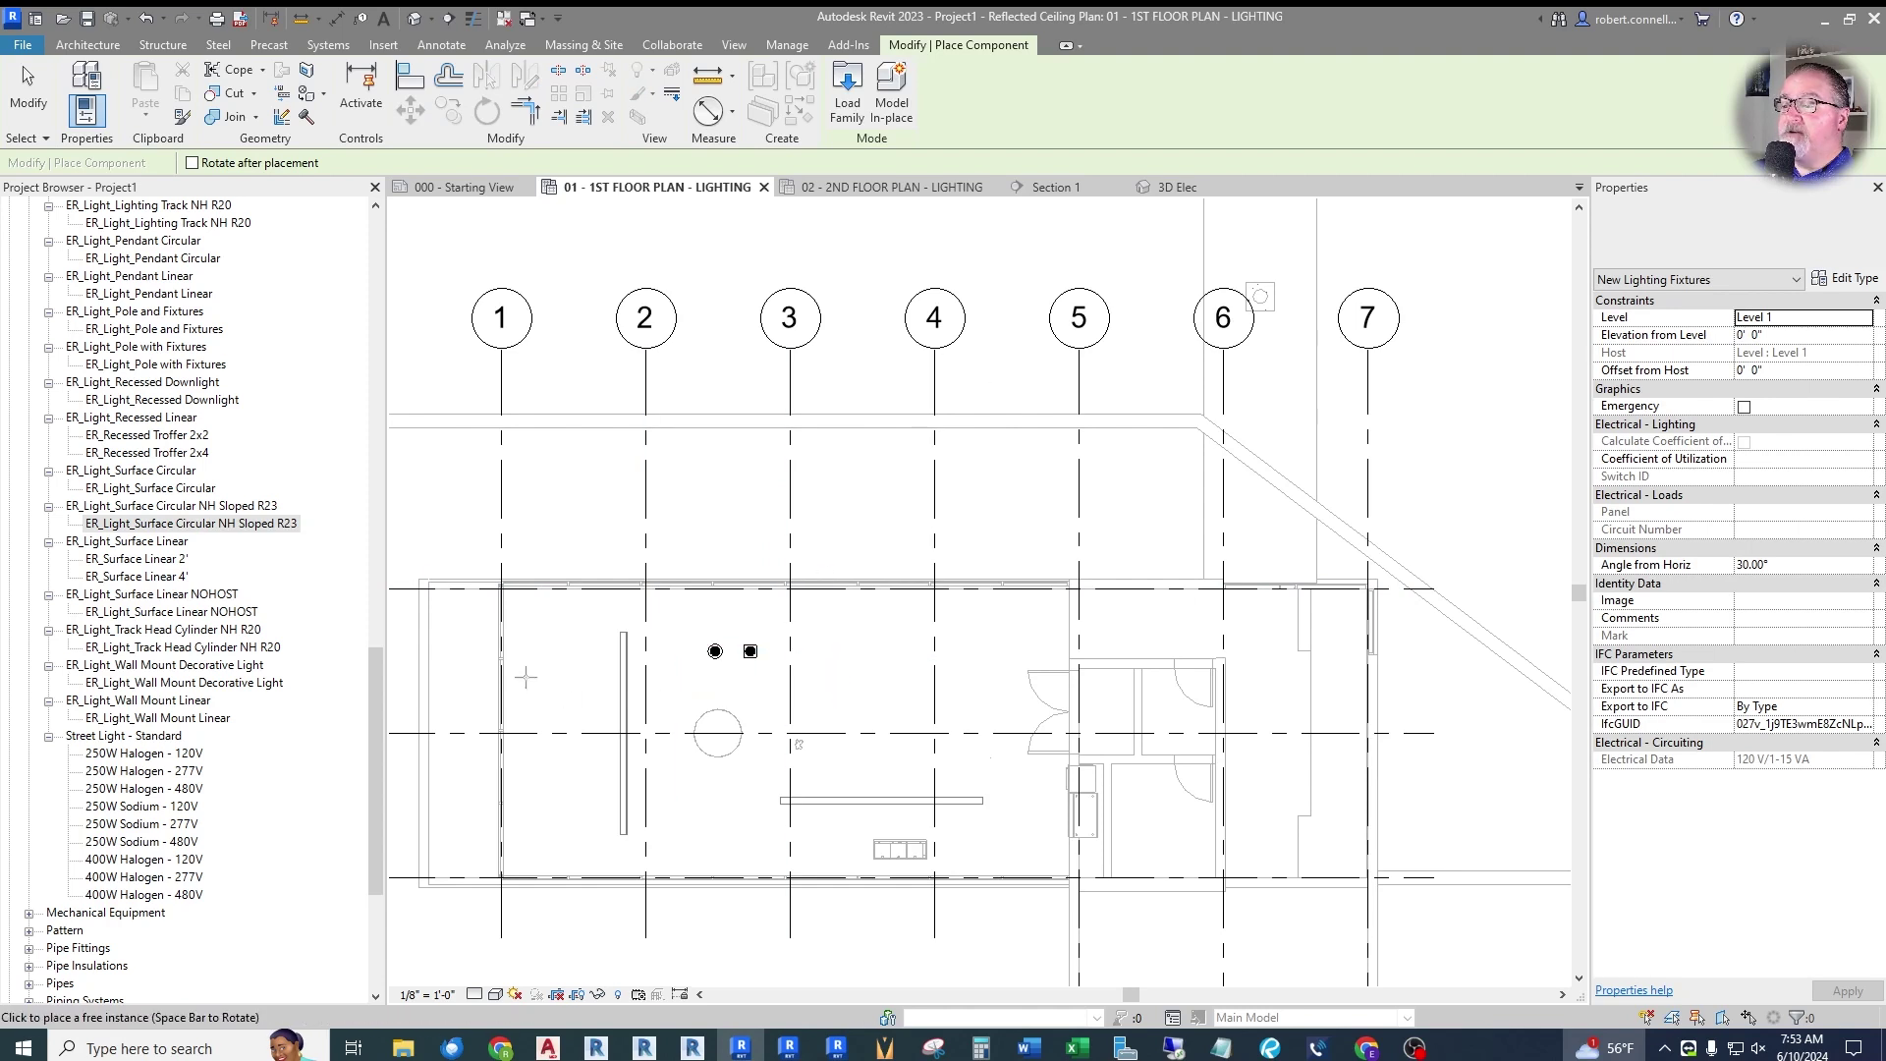
scroll(891, 652, "up", 2)
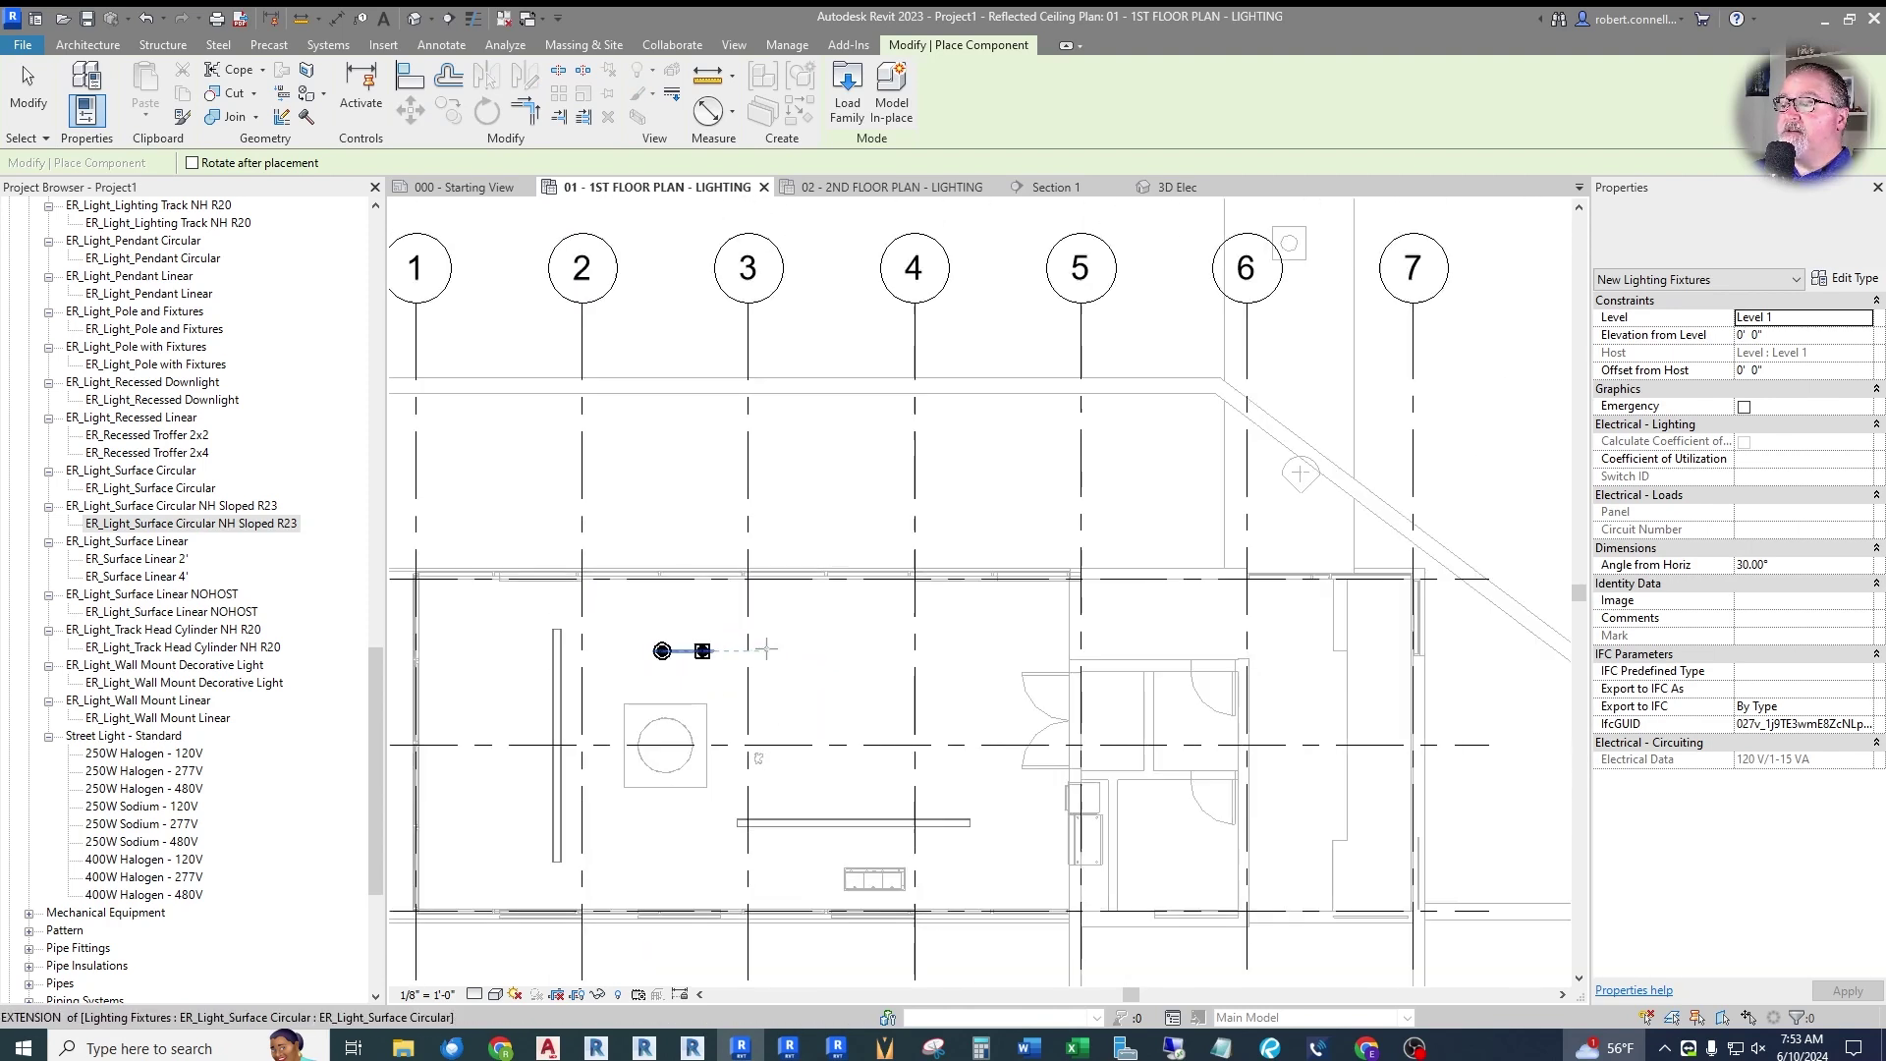
scroll(762, 652, "down", 2)
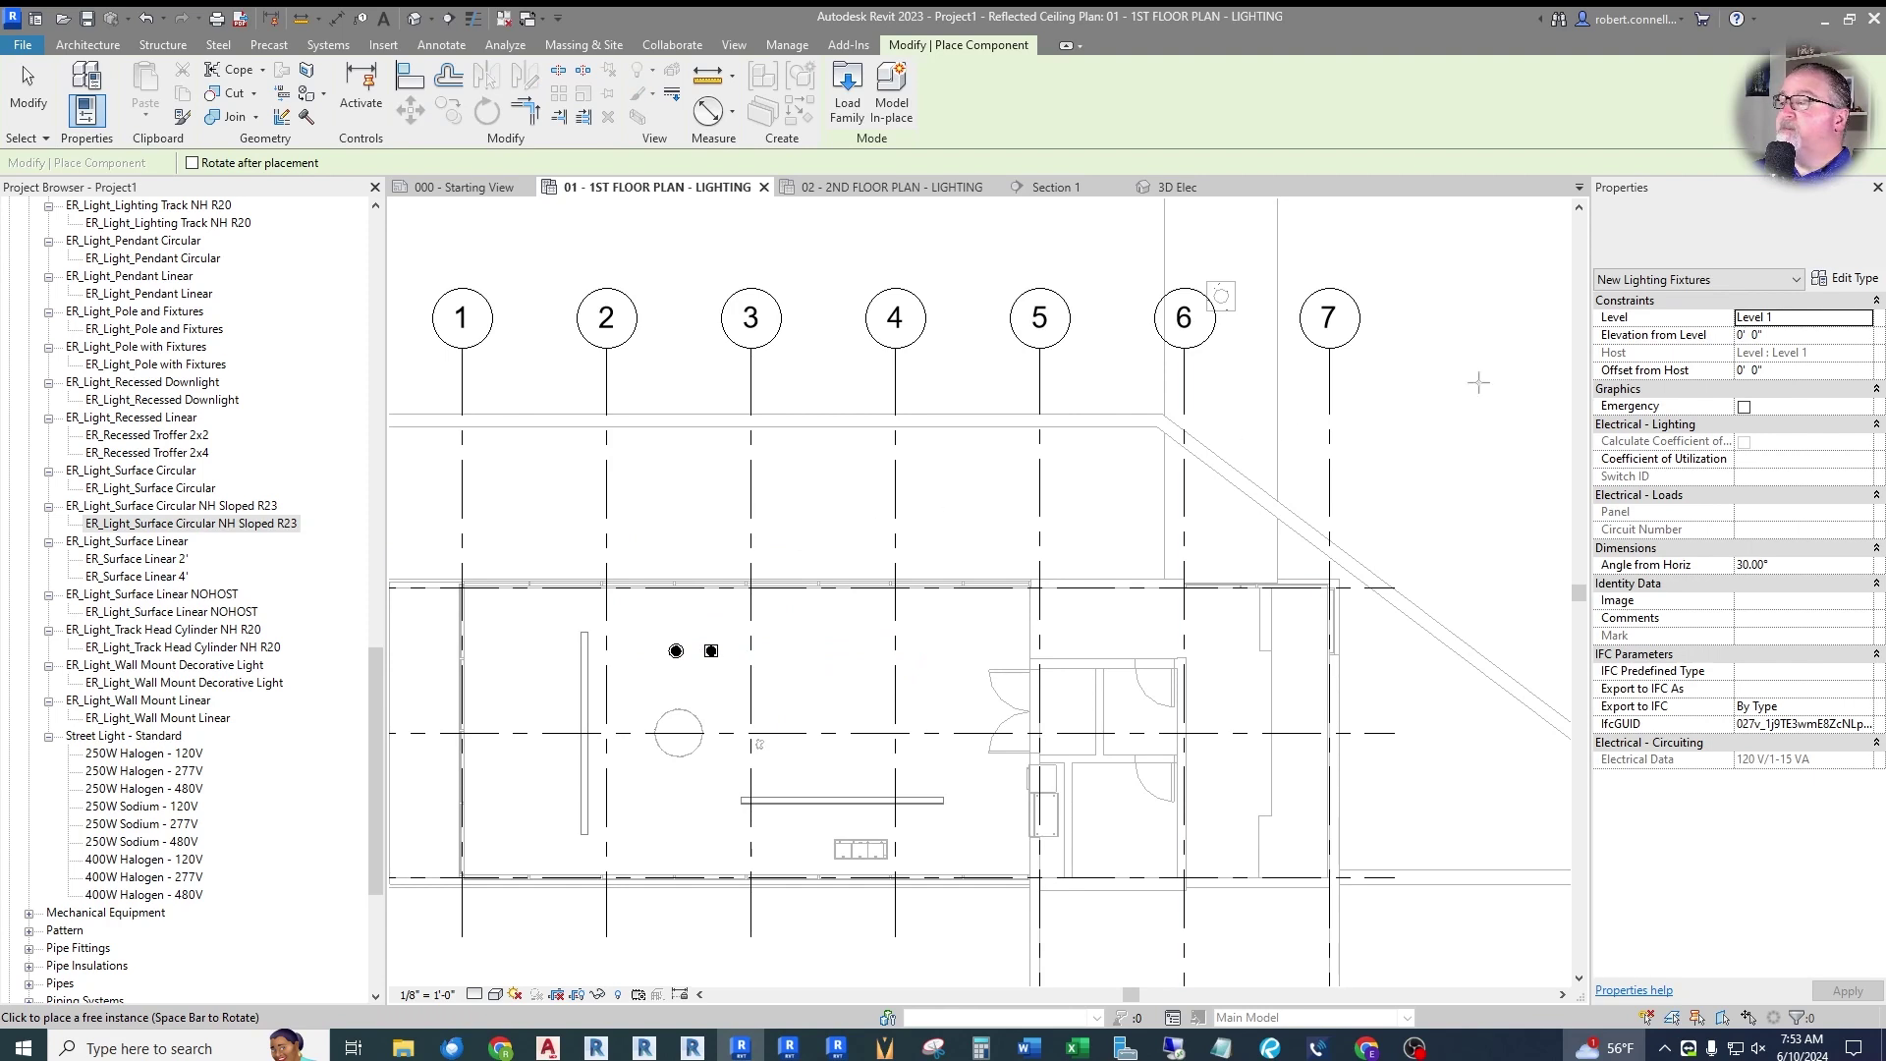
left_click(1783, 335)
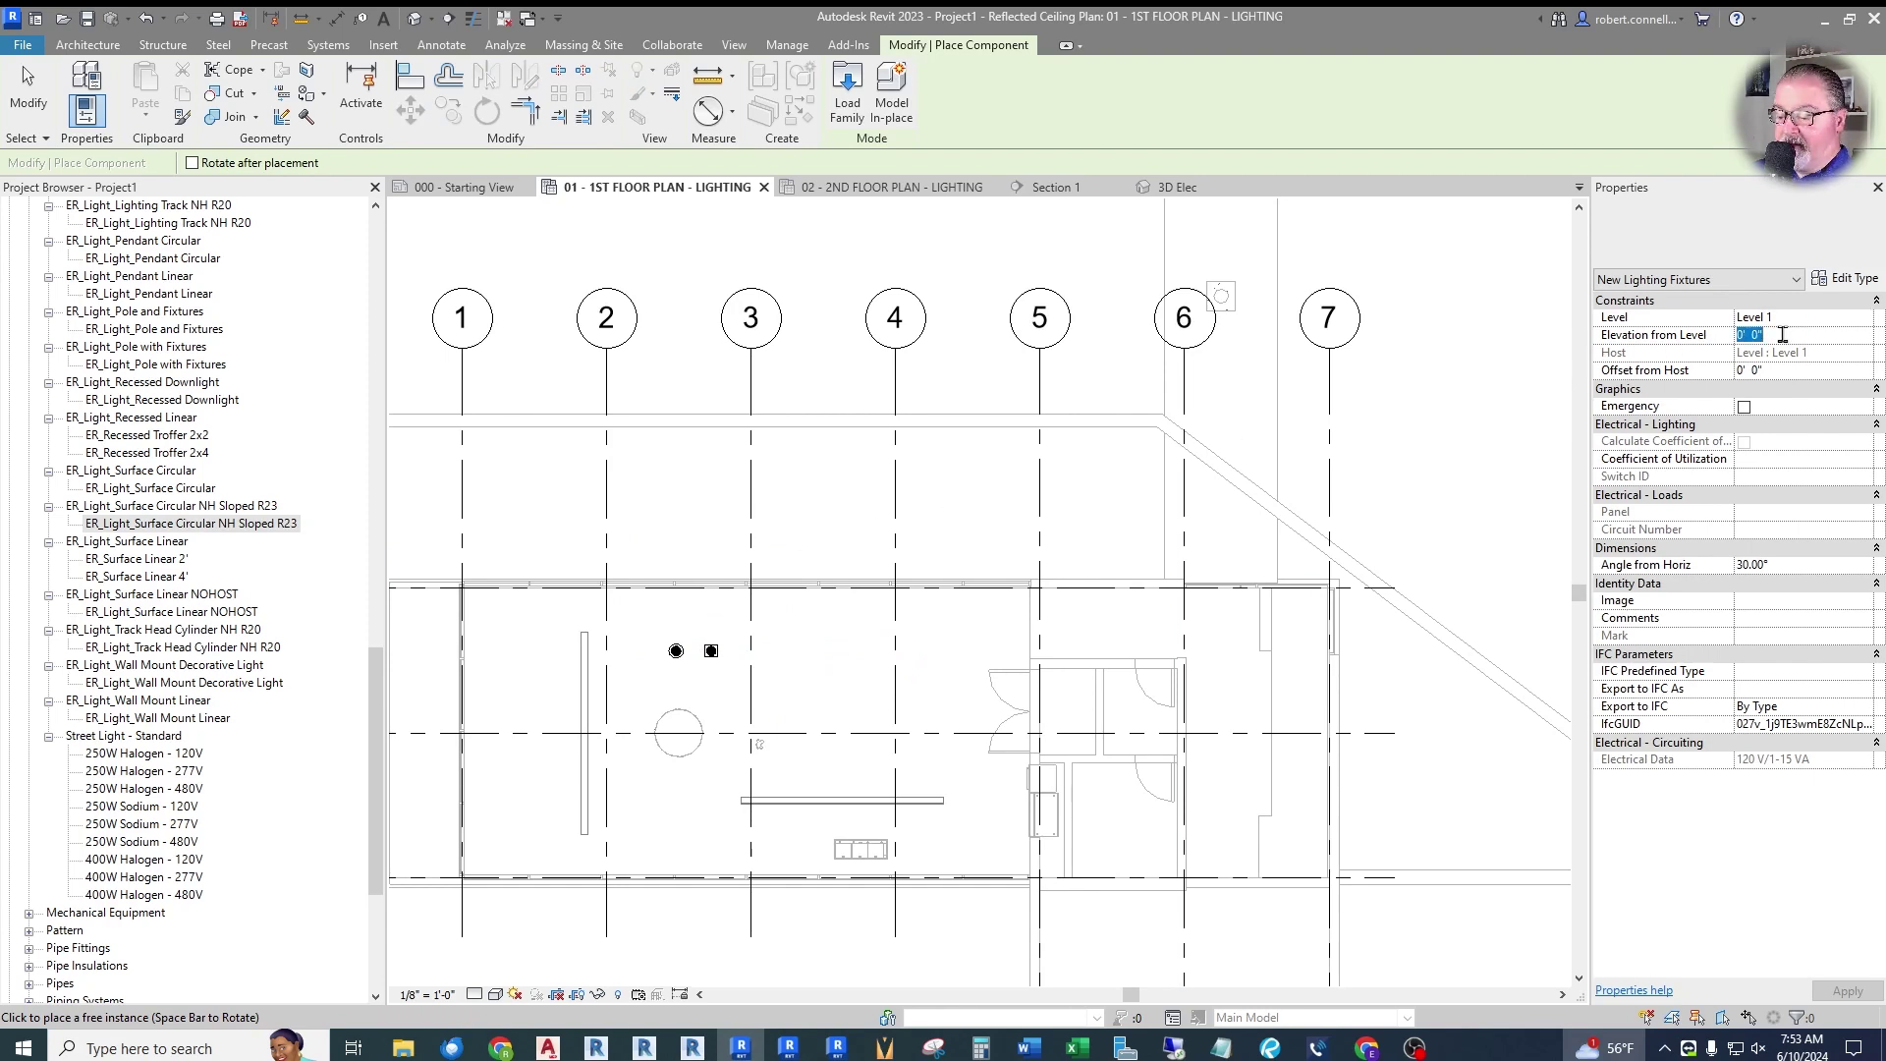
type("8")
key("Return")
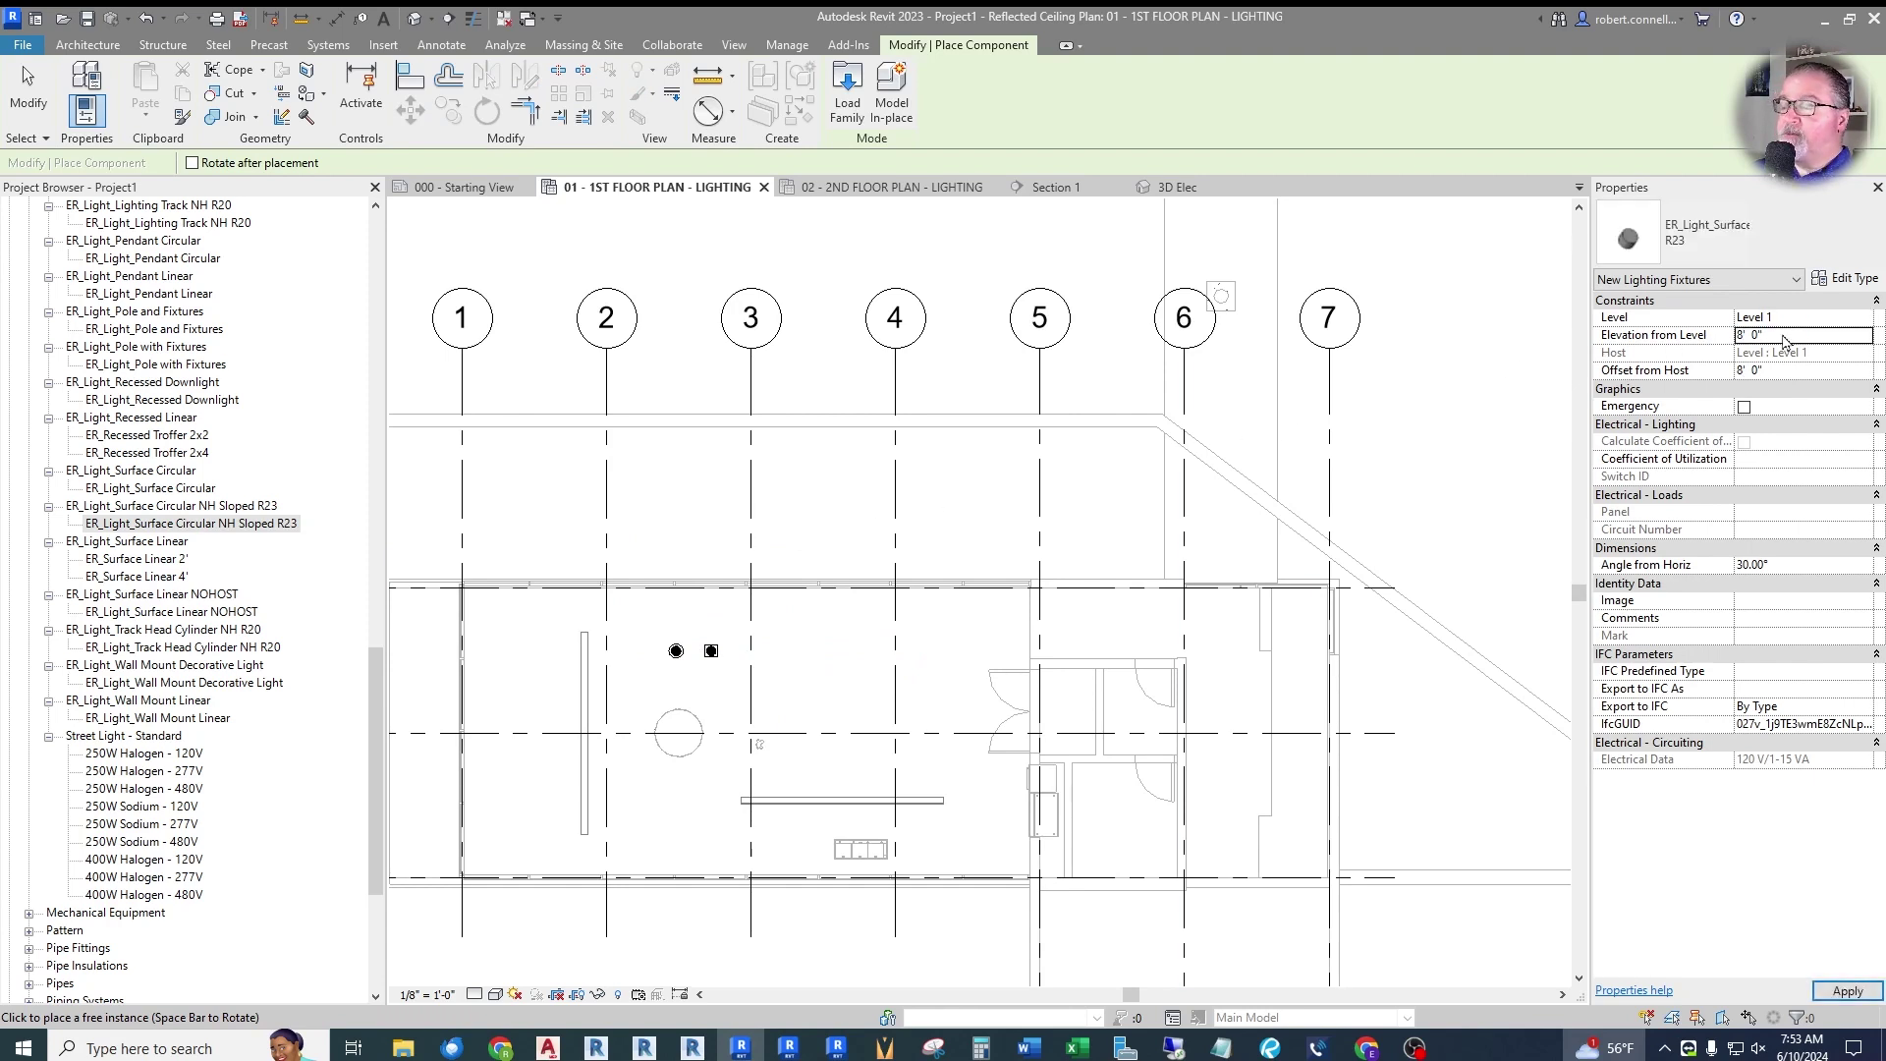
scroll(806, 642, "up", 2)
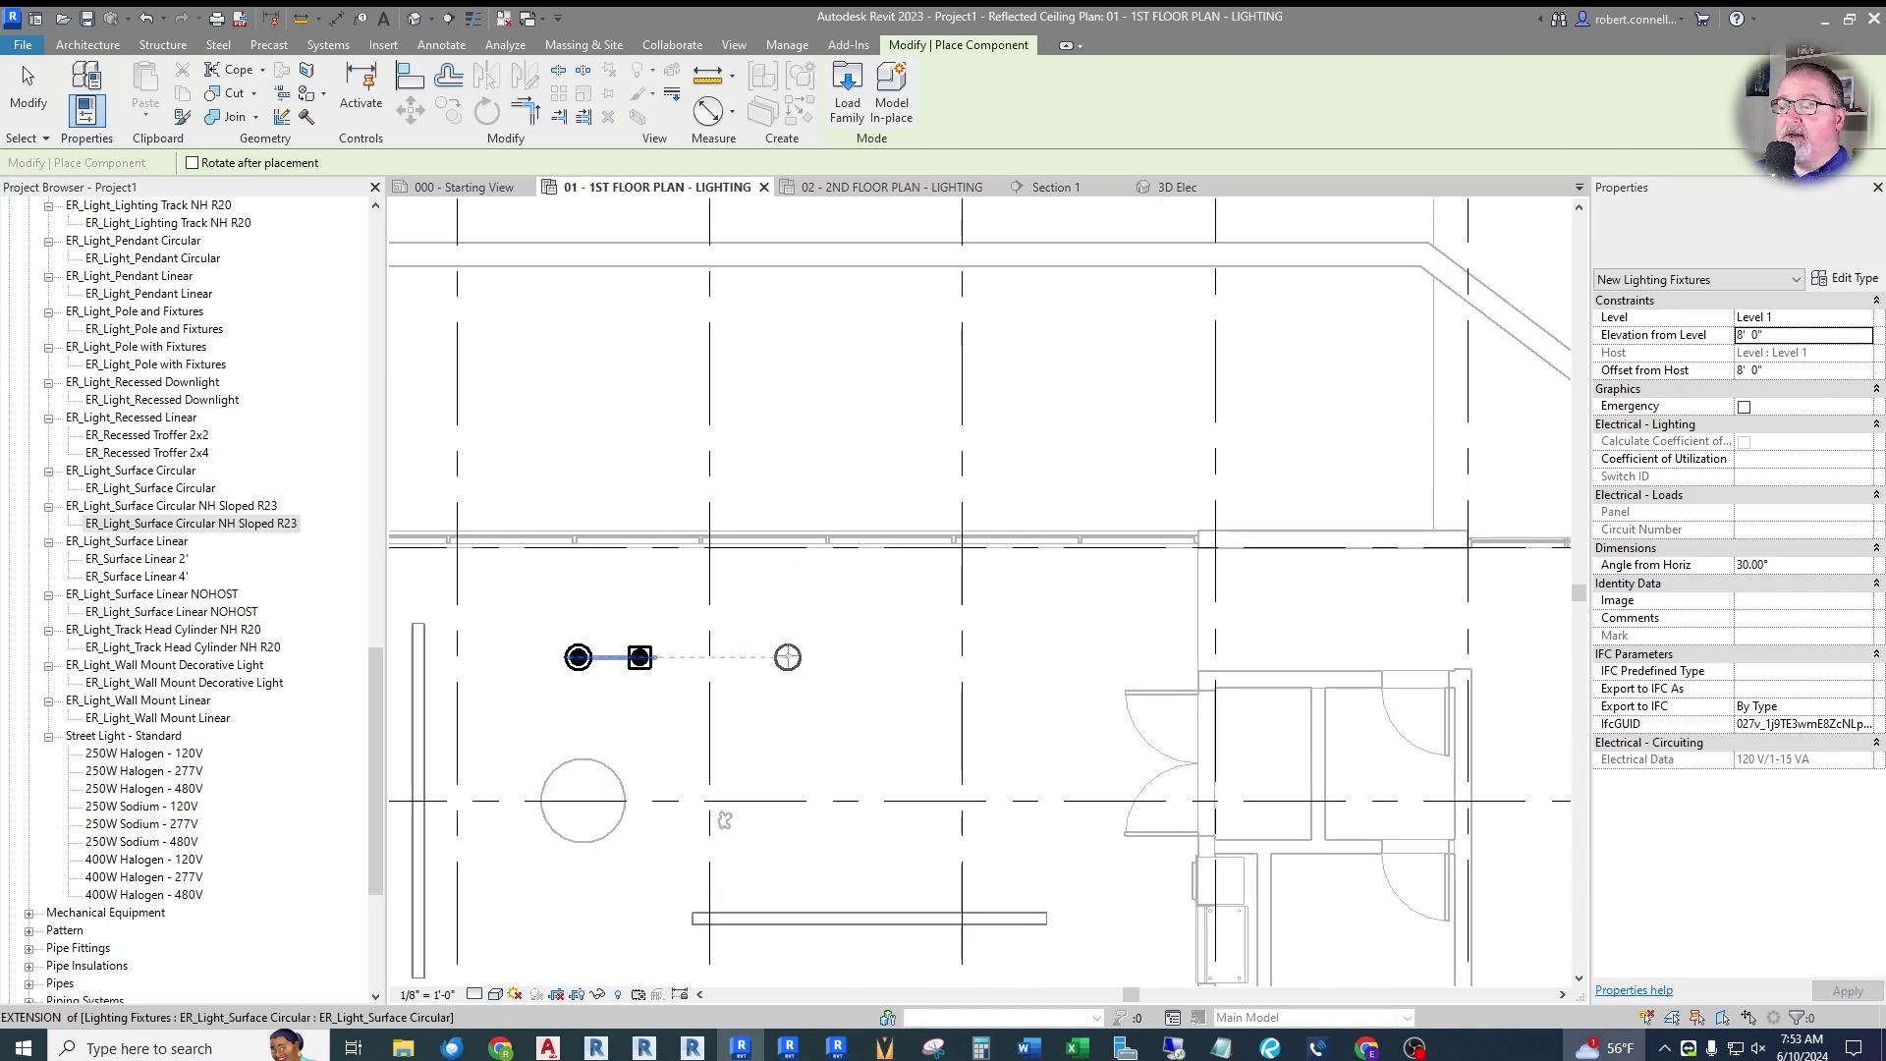
scroll(770, 657, "up", 2)
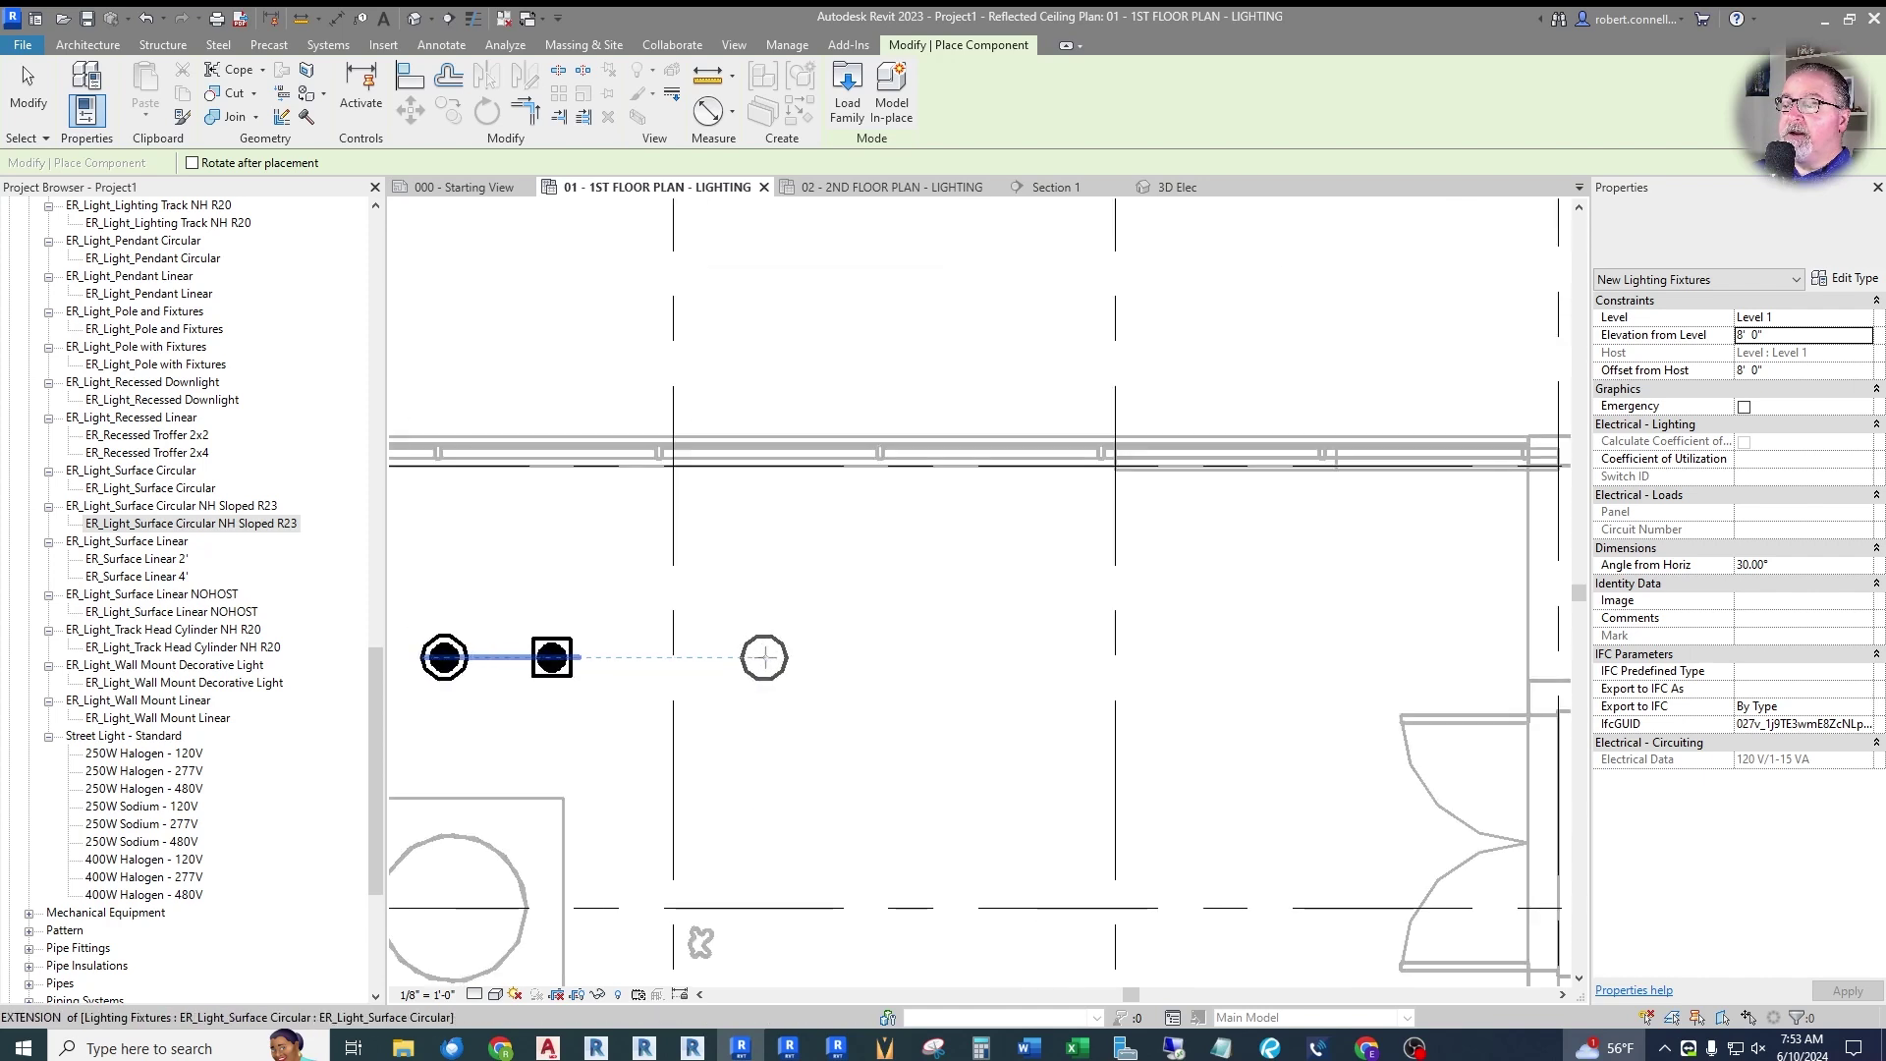
left_click(846, 556)
key("Escape")
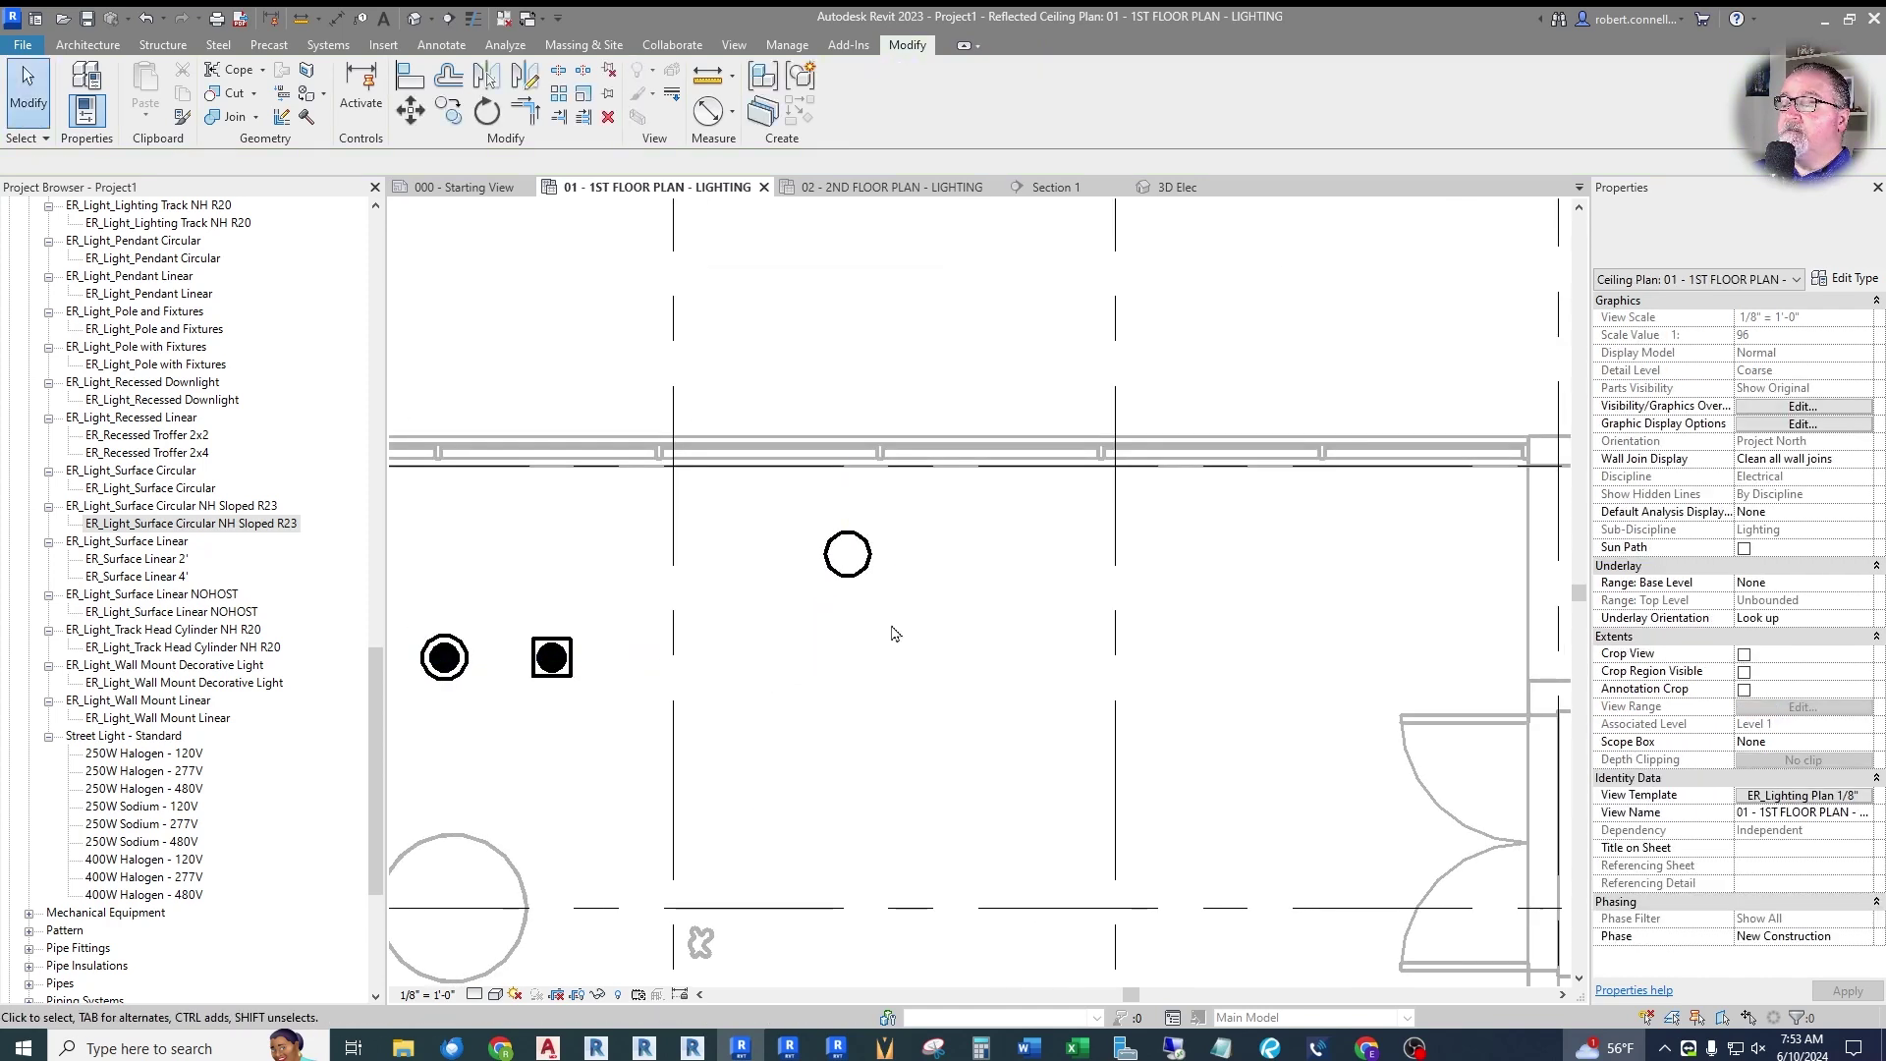
Switch the placed fixture's Emergency option on and back off to test its emergency symbol.
scroll(835, 531, "up", 2)
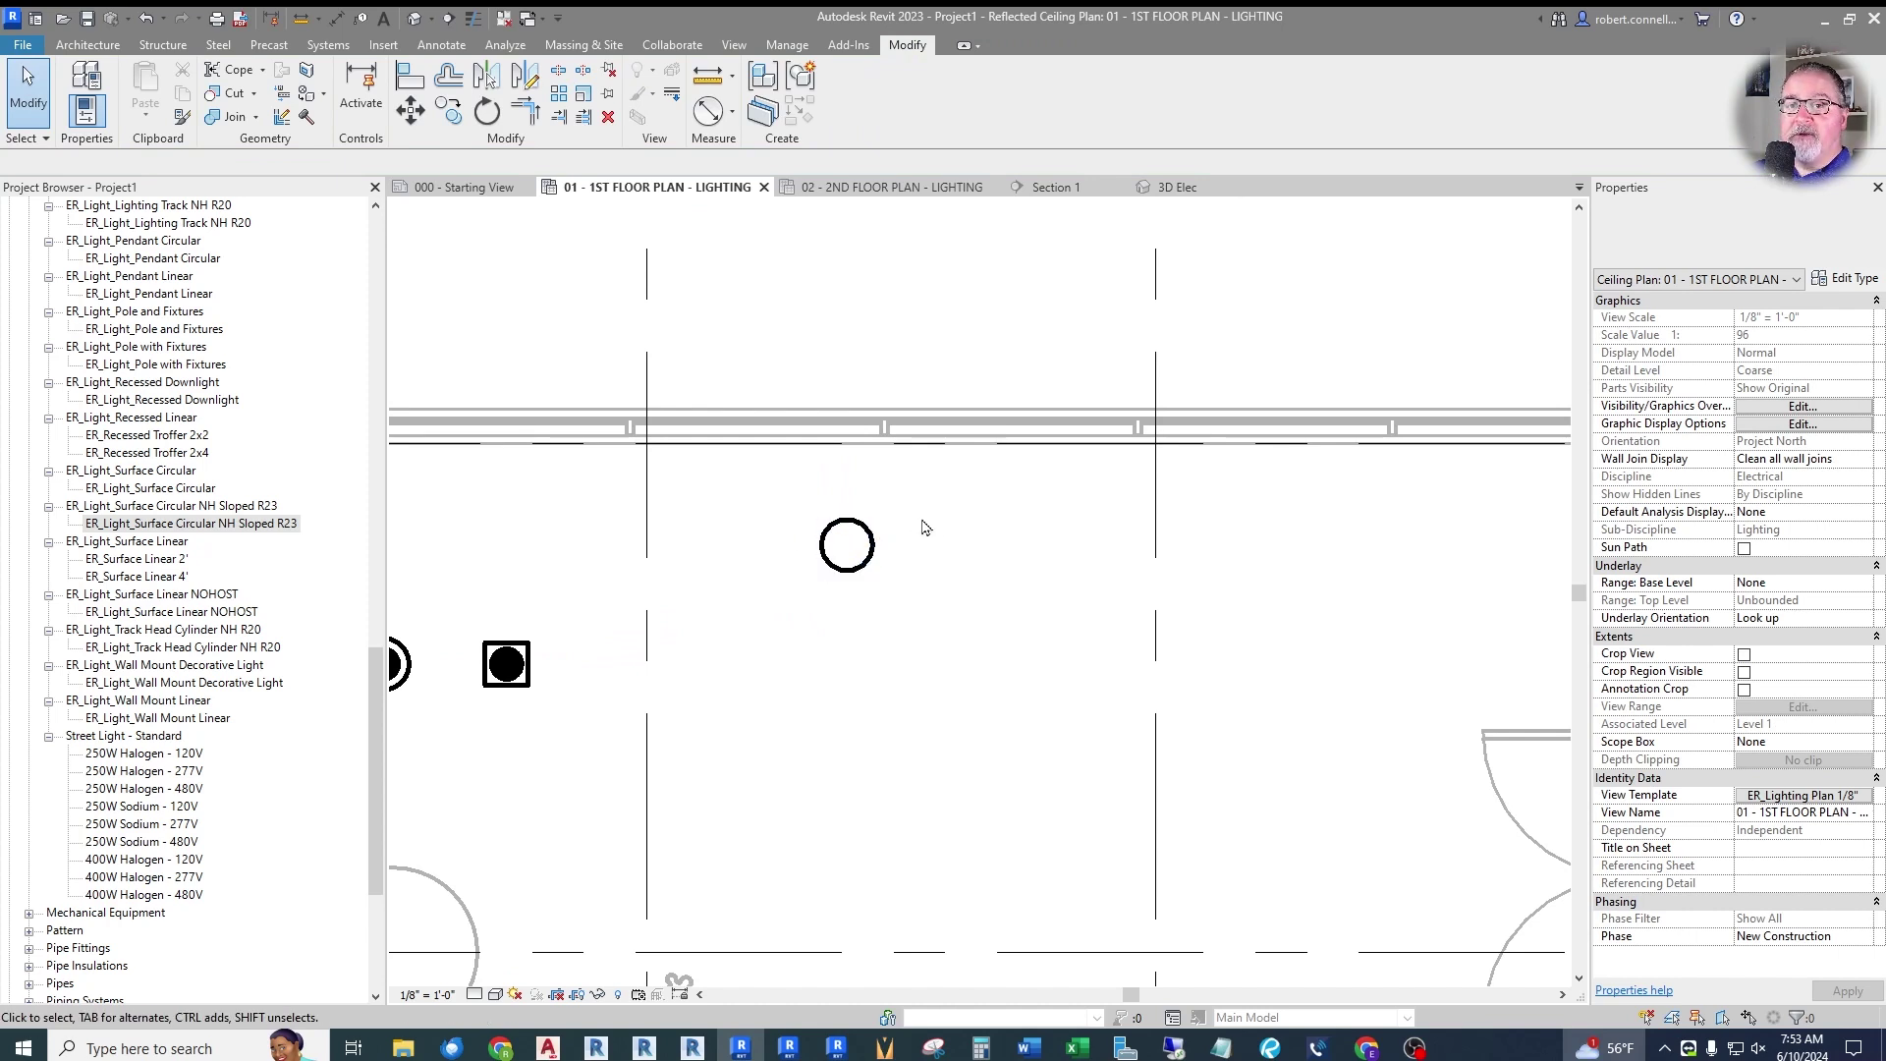
left_click(853, 573)
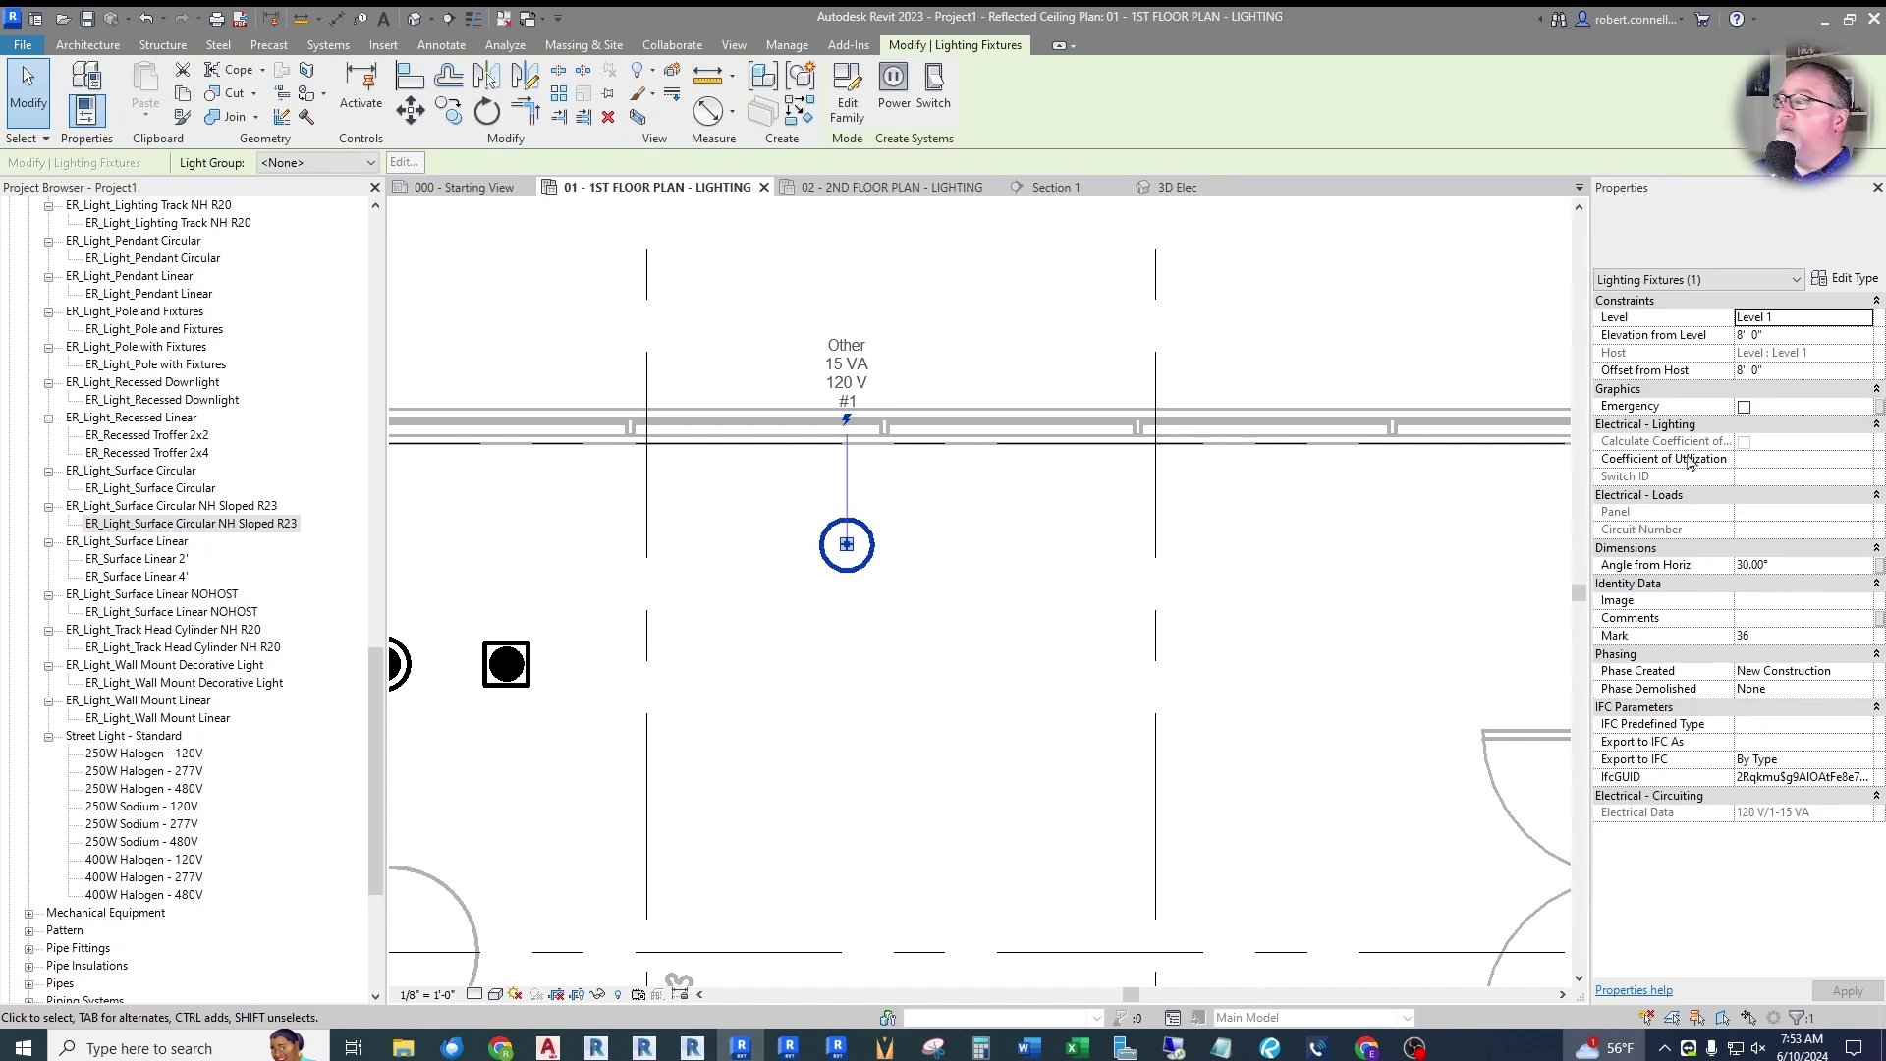
left_click(933, 581)
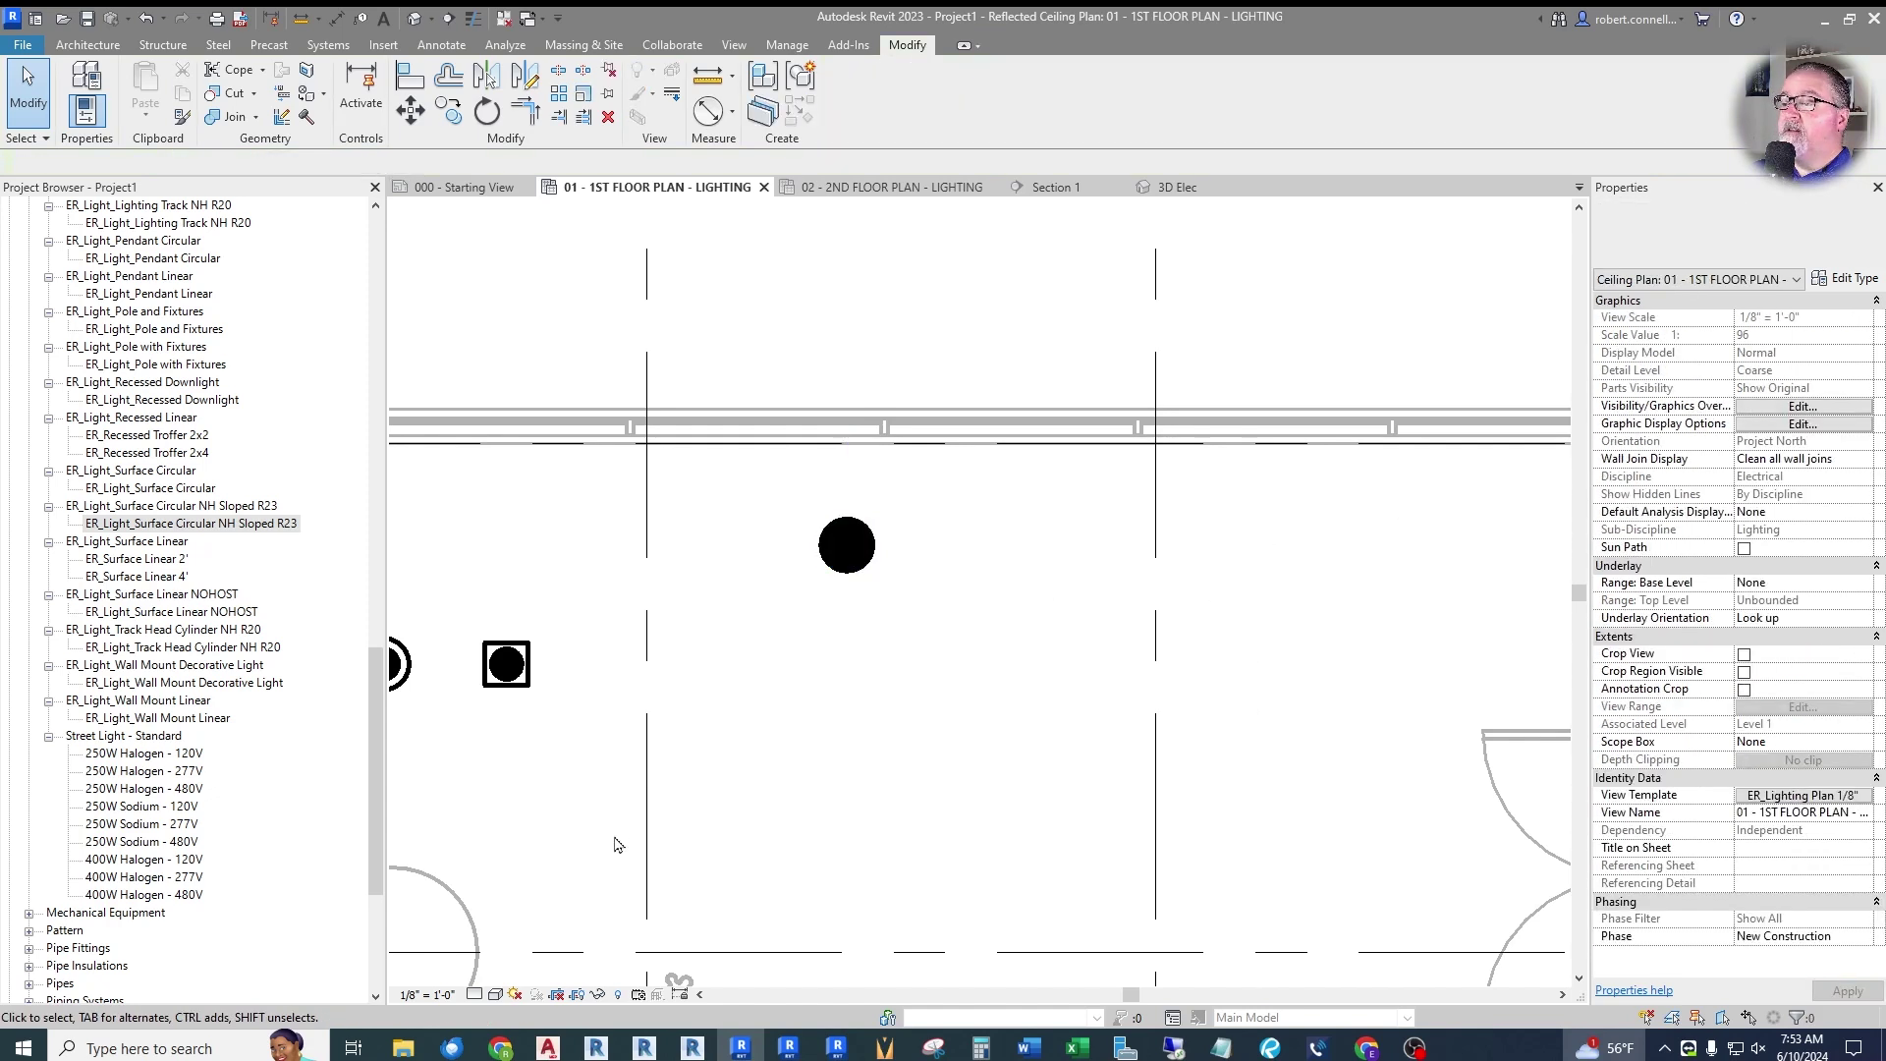
left_click(854, 570)
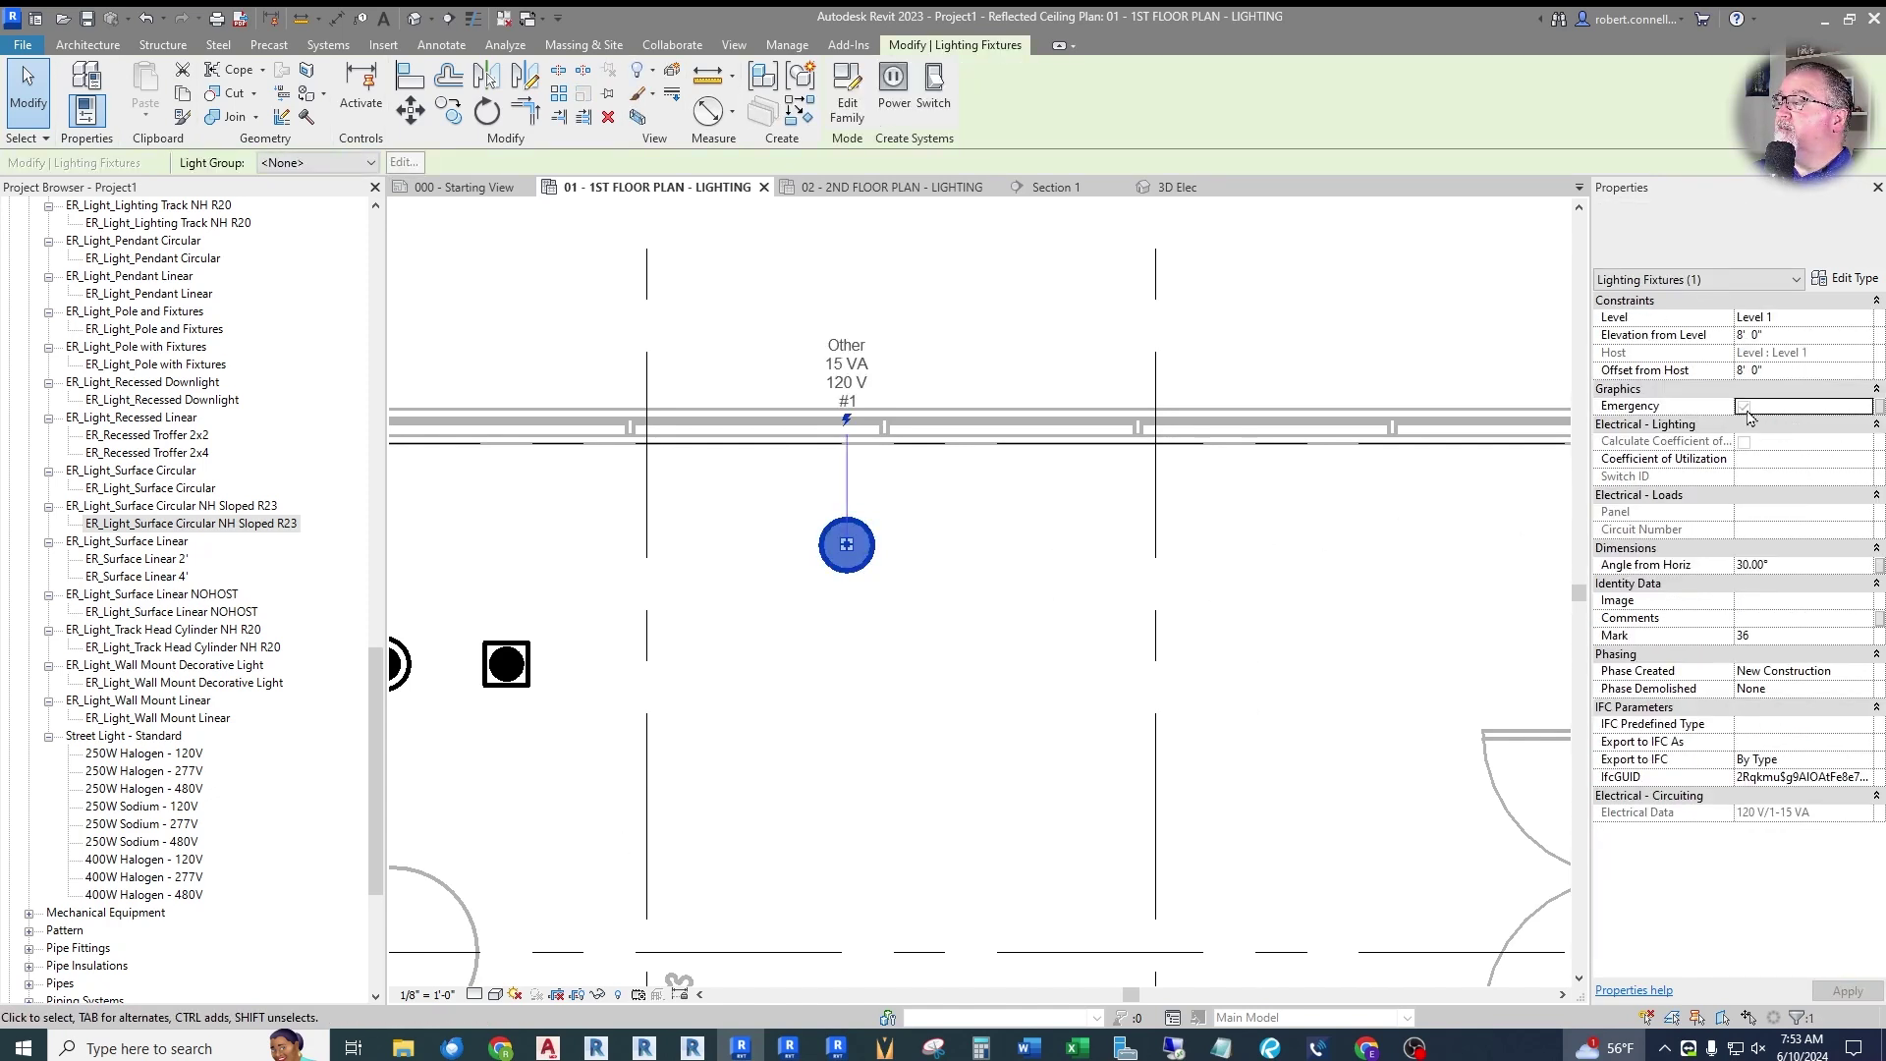
left_click(1058, 583)
Set the placed fixture's type parameter Fixture Diameter to 18".
left_click(856, 567)
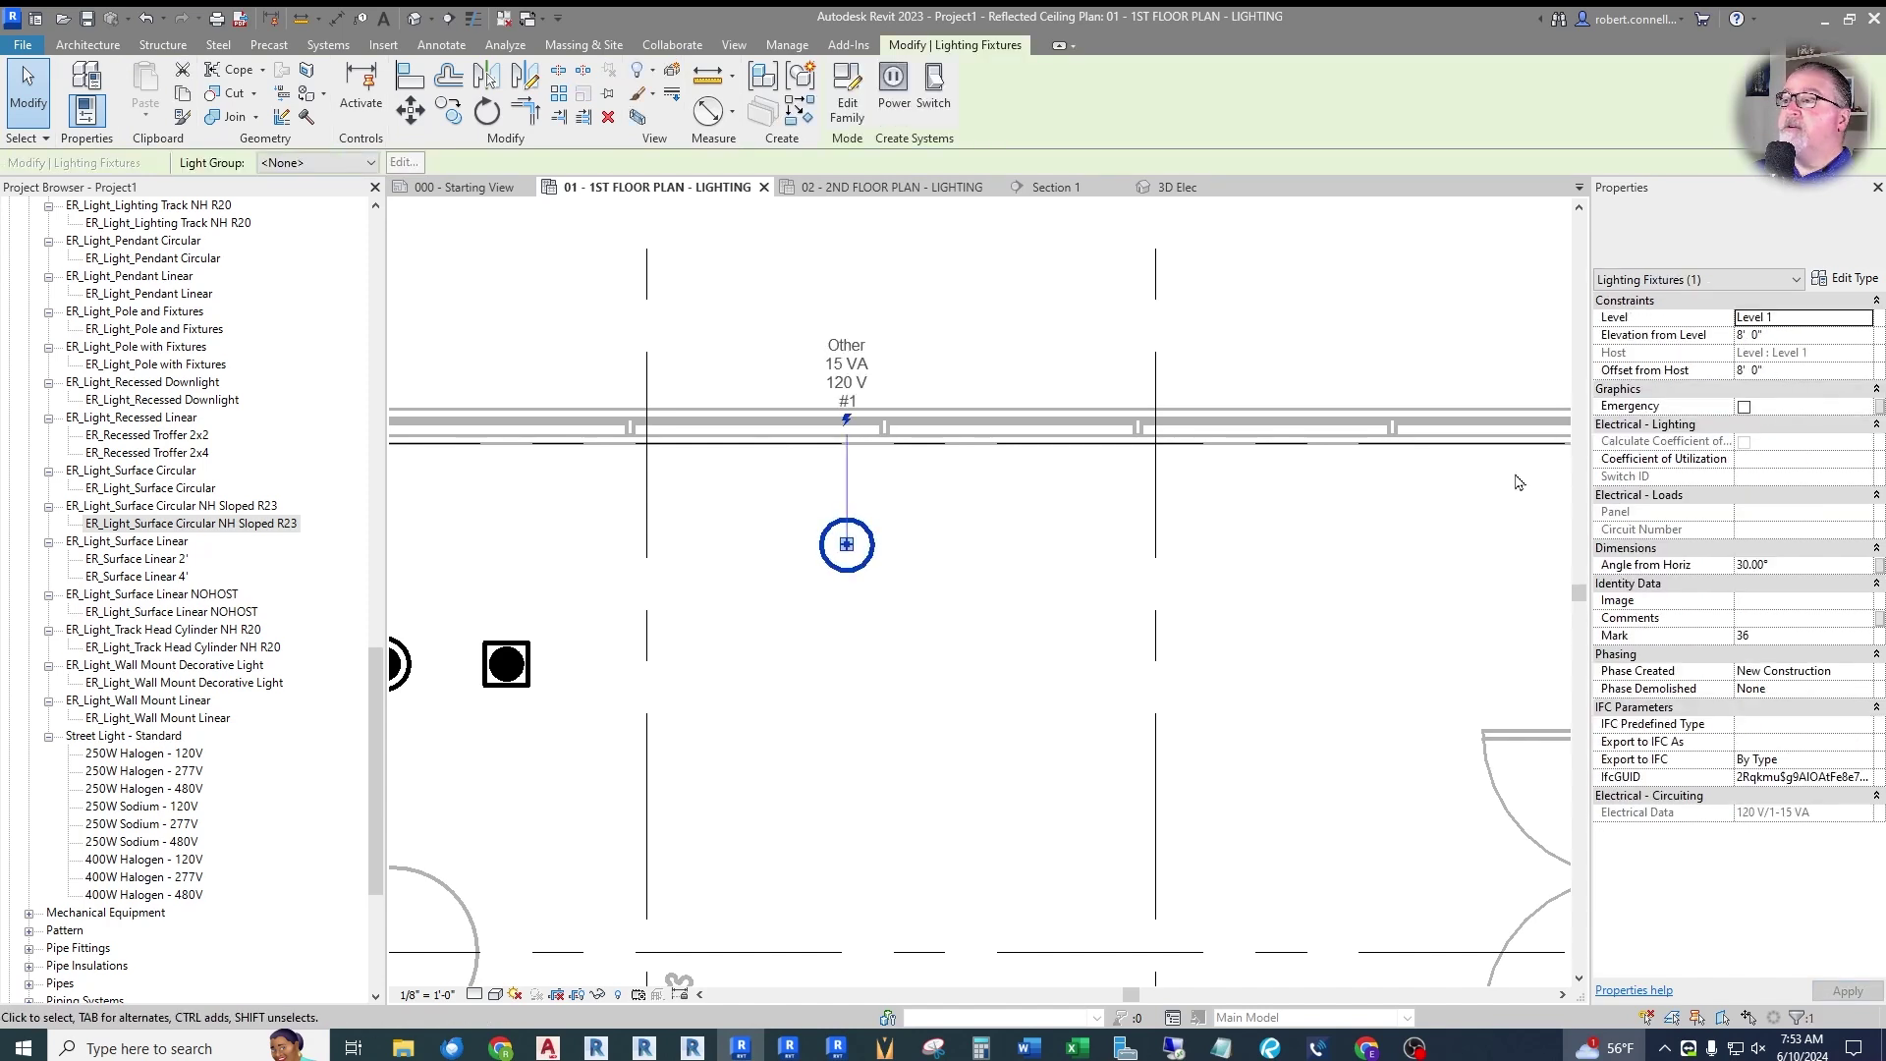
left_click(1847, 279)
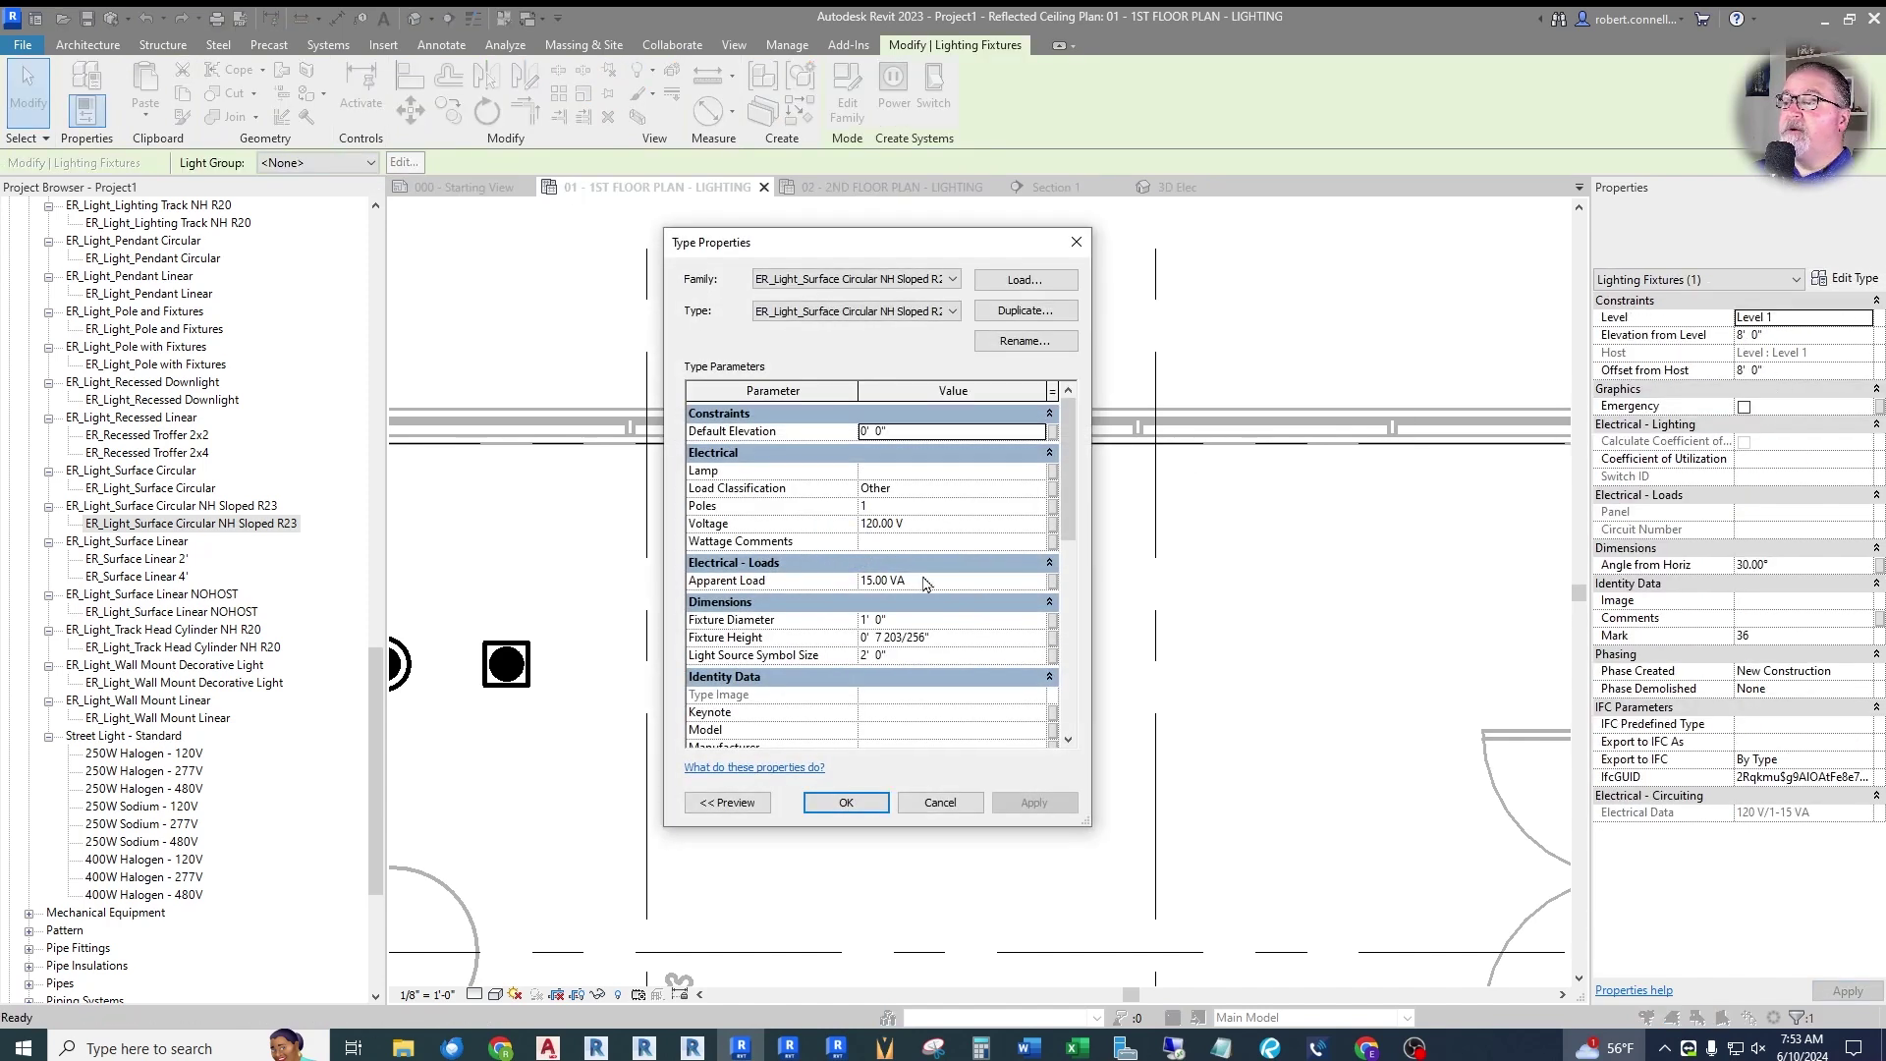
left_click(922, 621)
type("18")
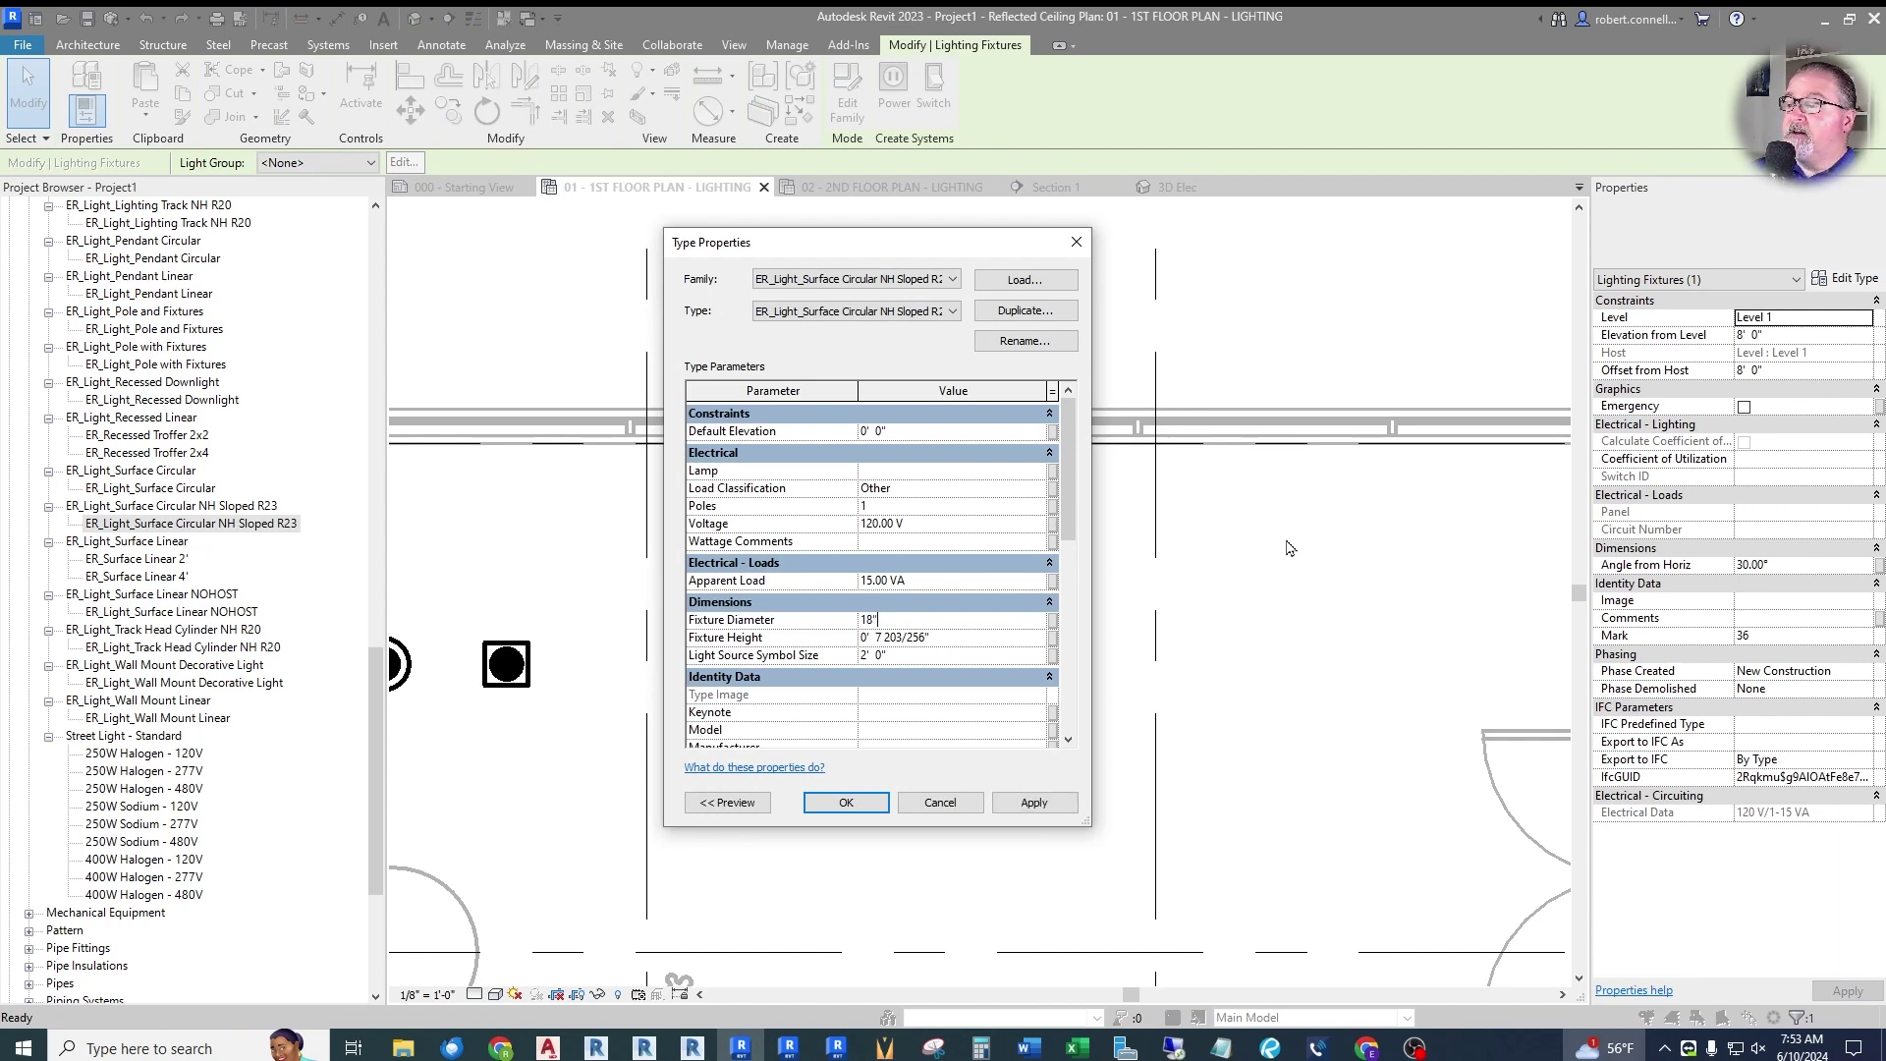
left_click(846, 803)
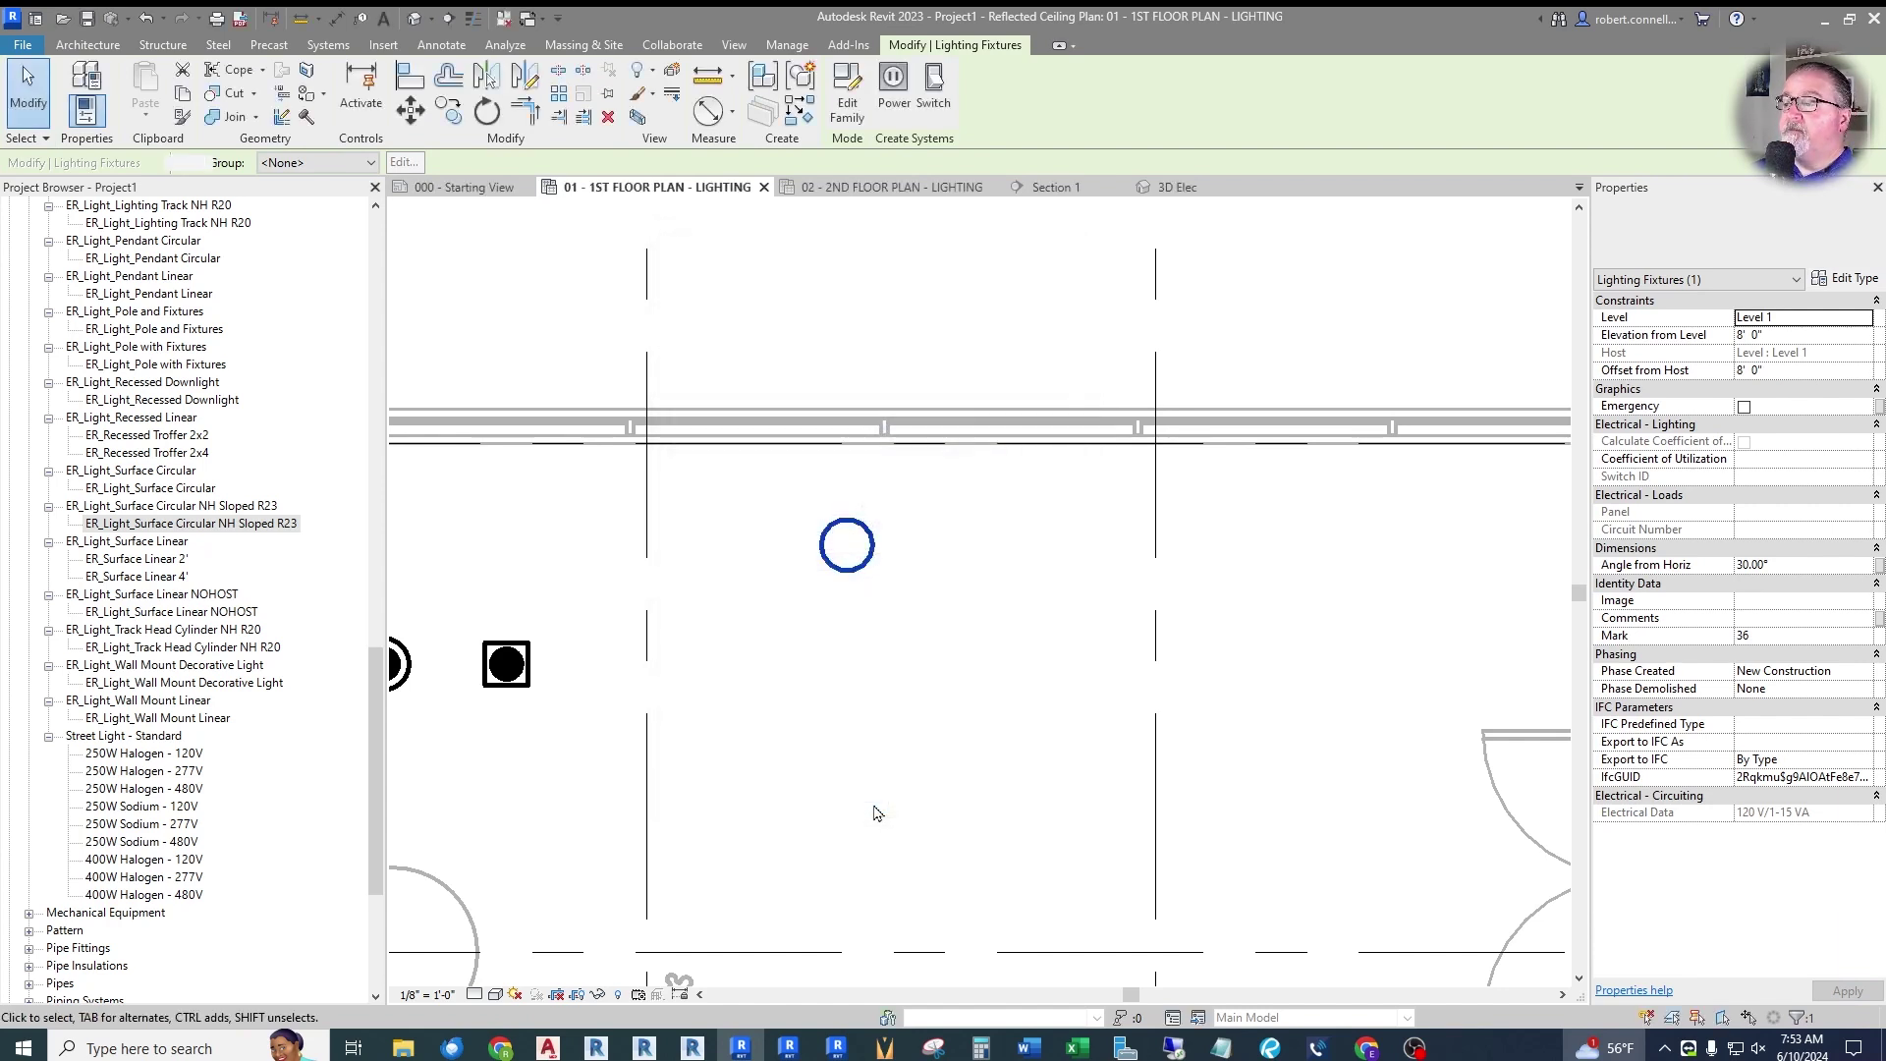
left_click(771, 757)
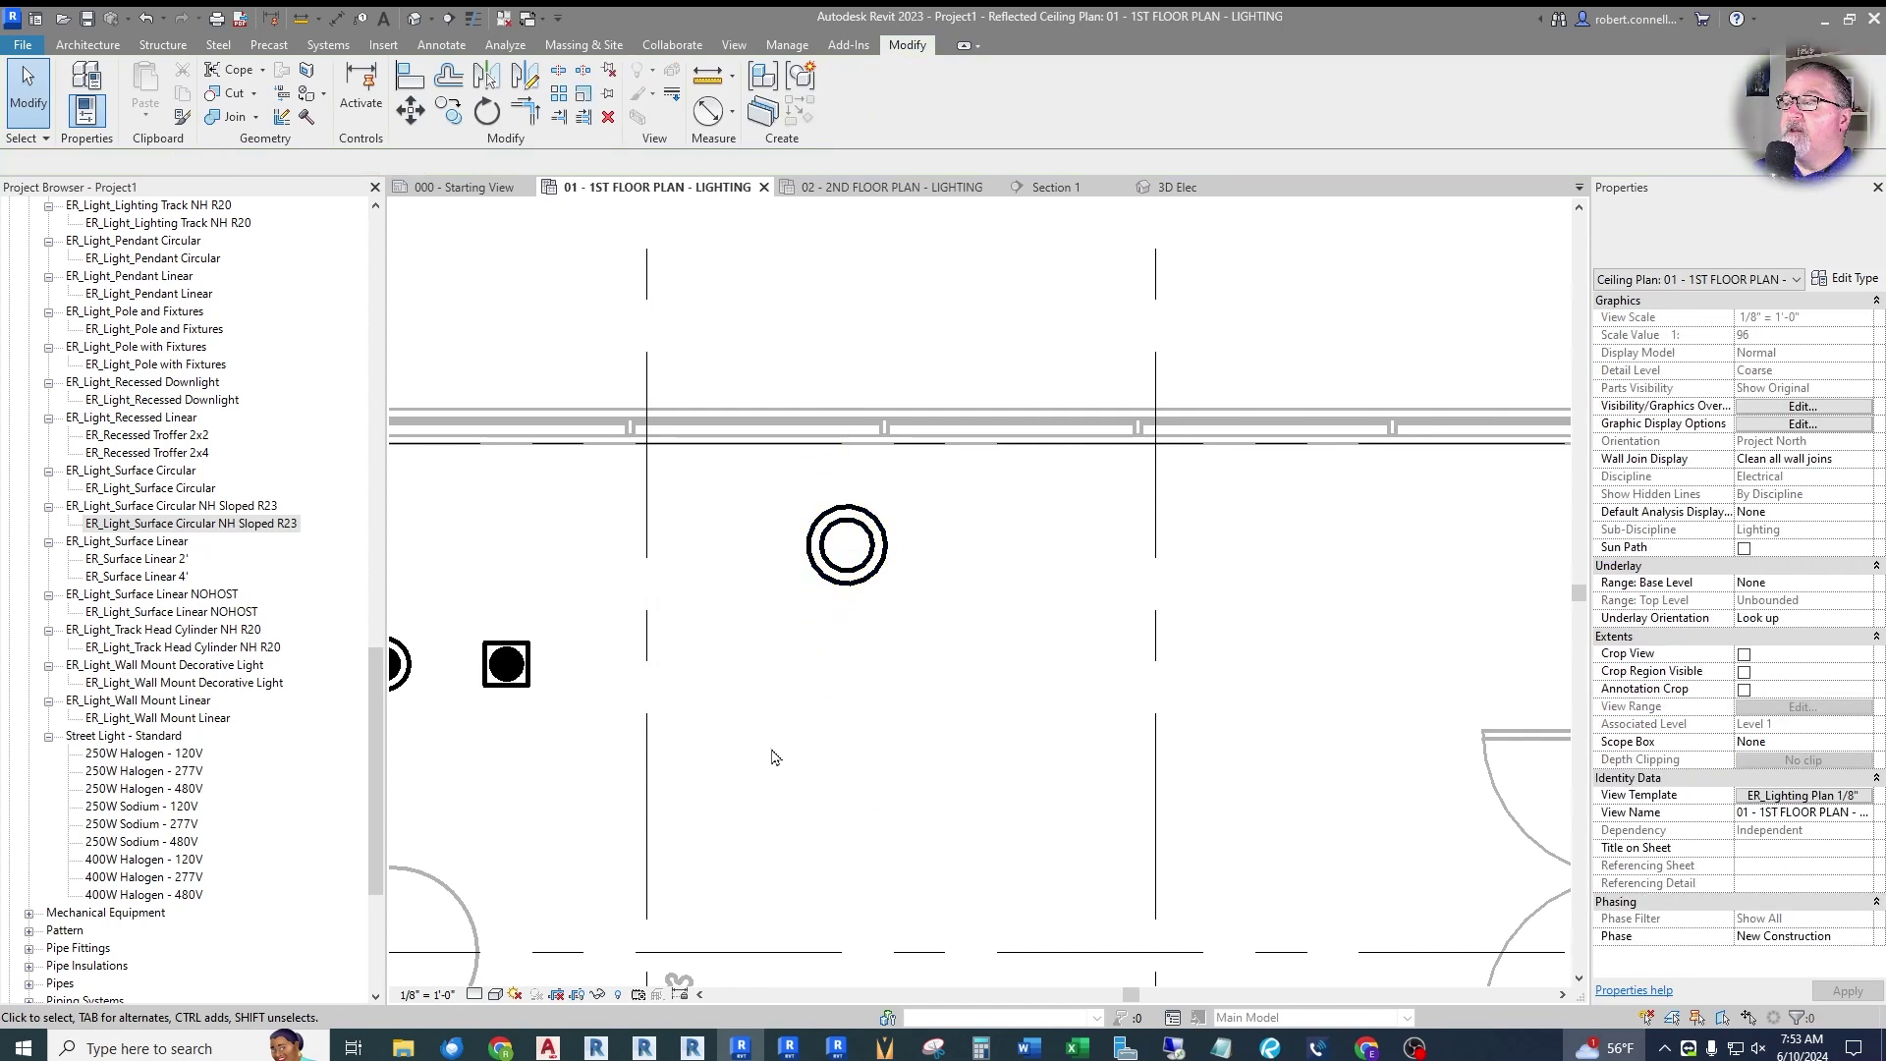
Enable the Emergency option on the placed 18" fixture.
left_click(862, 576)
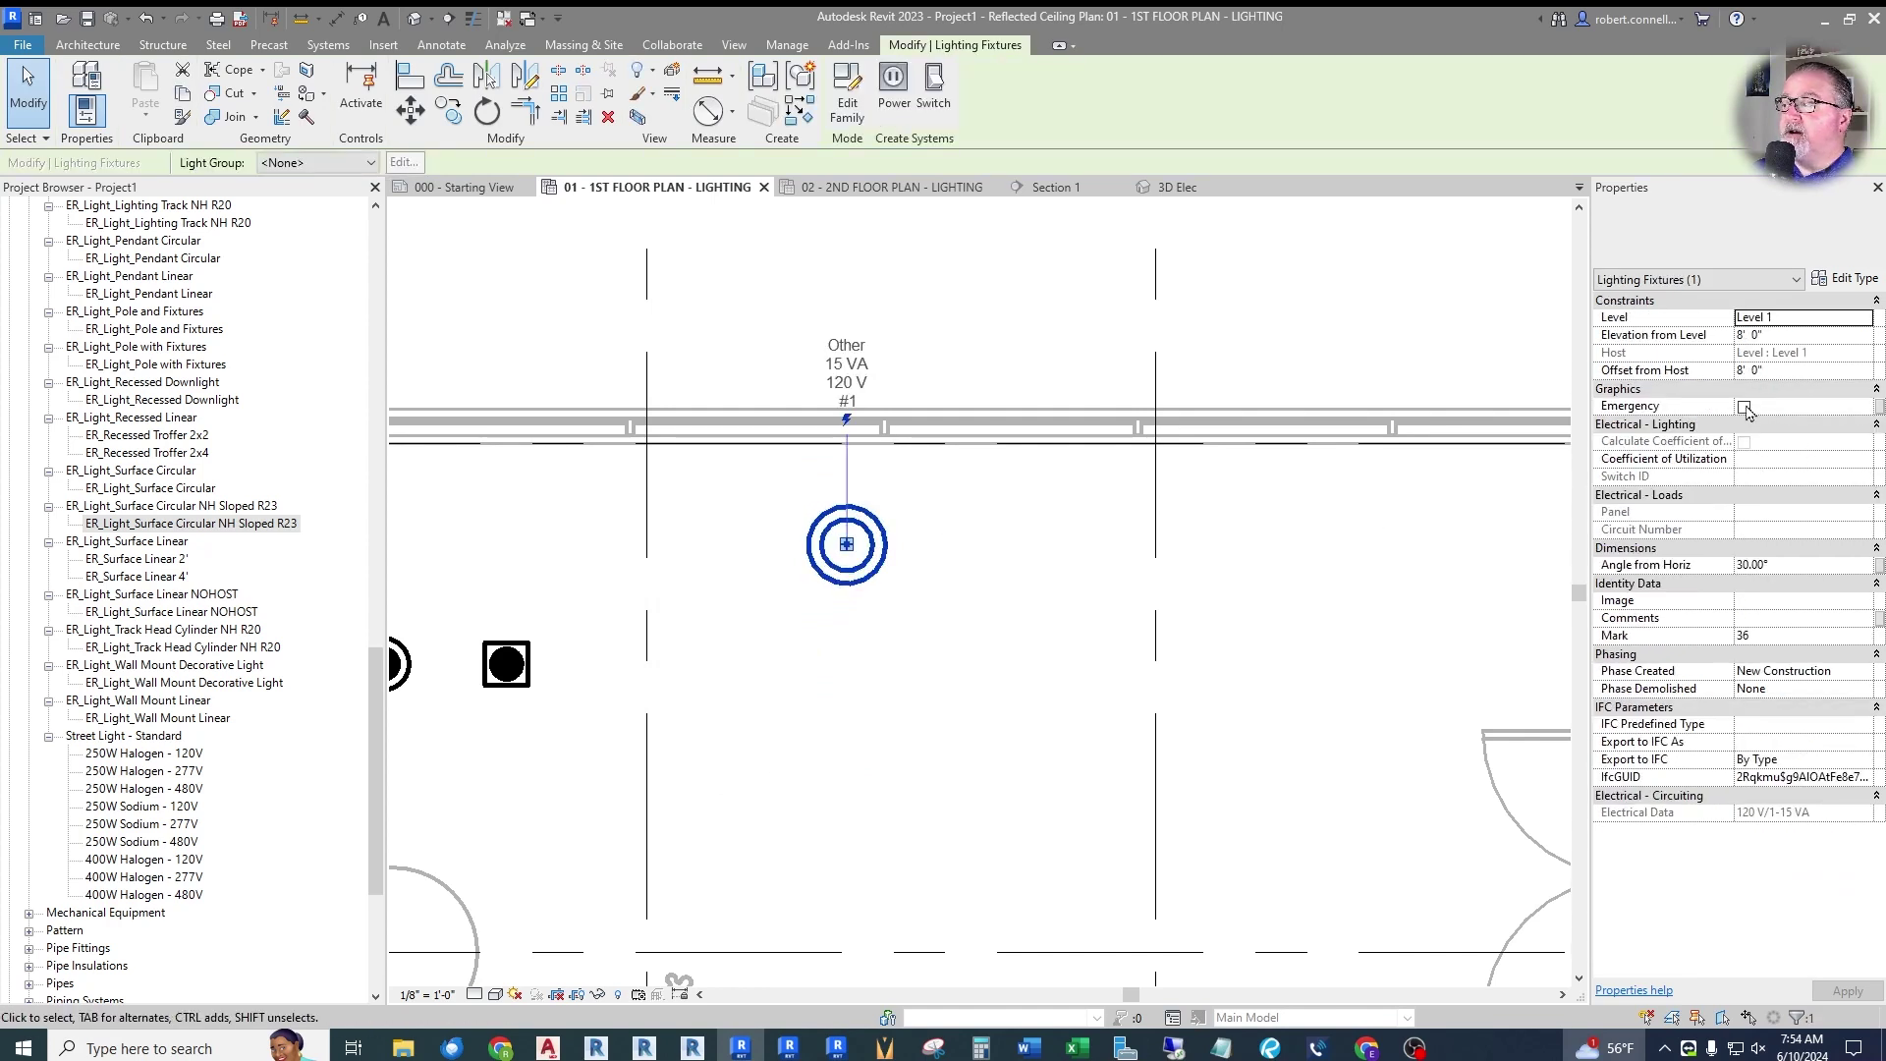
left_click(766, 737)
scroll(744, 732, "down", 2)
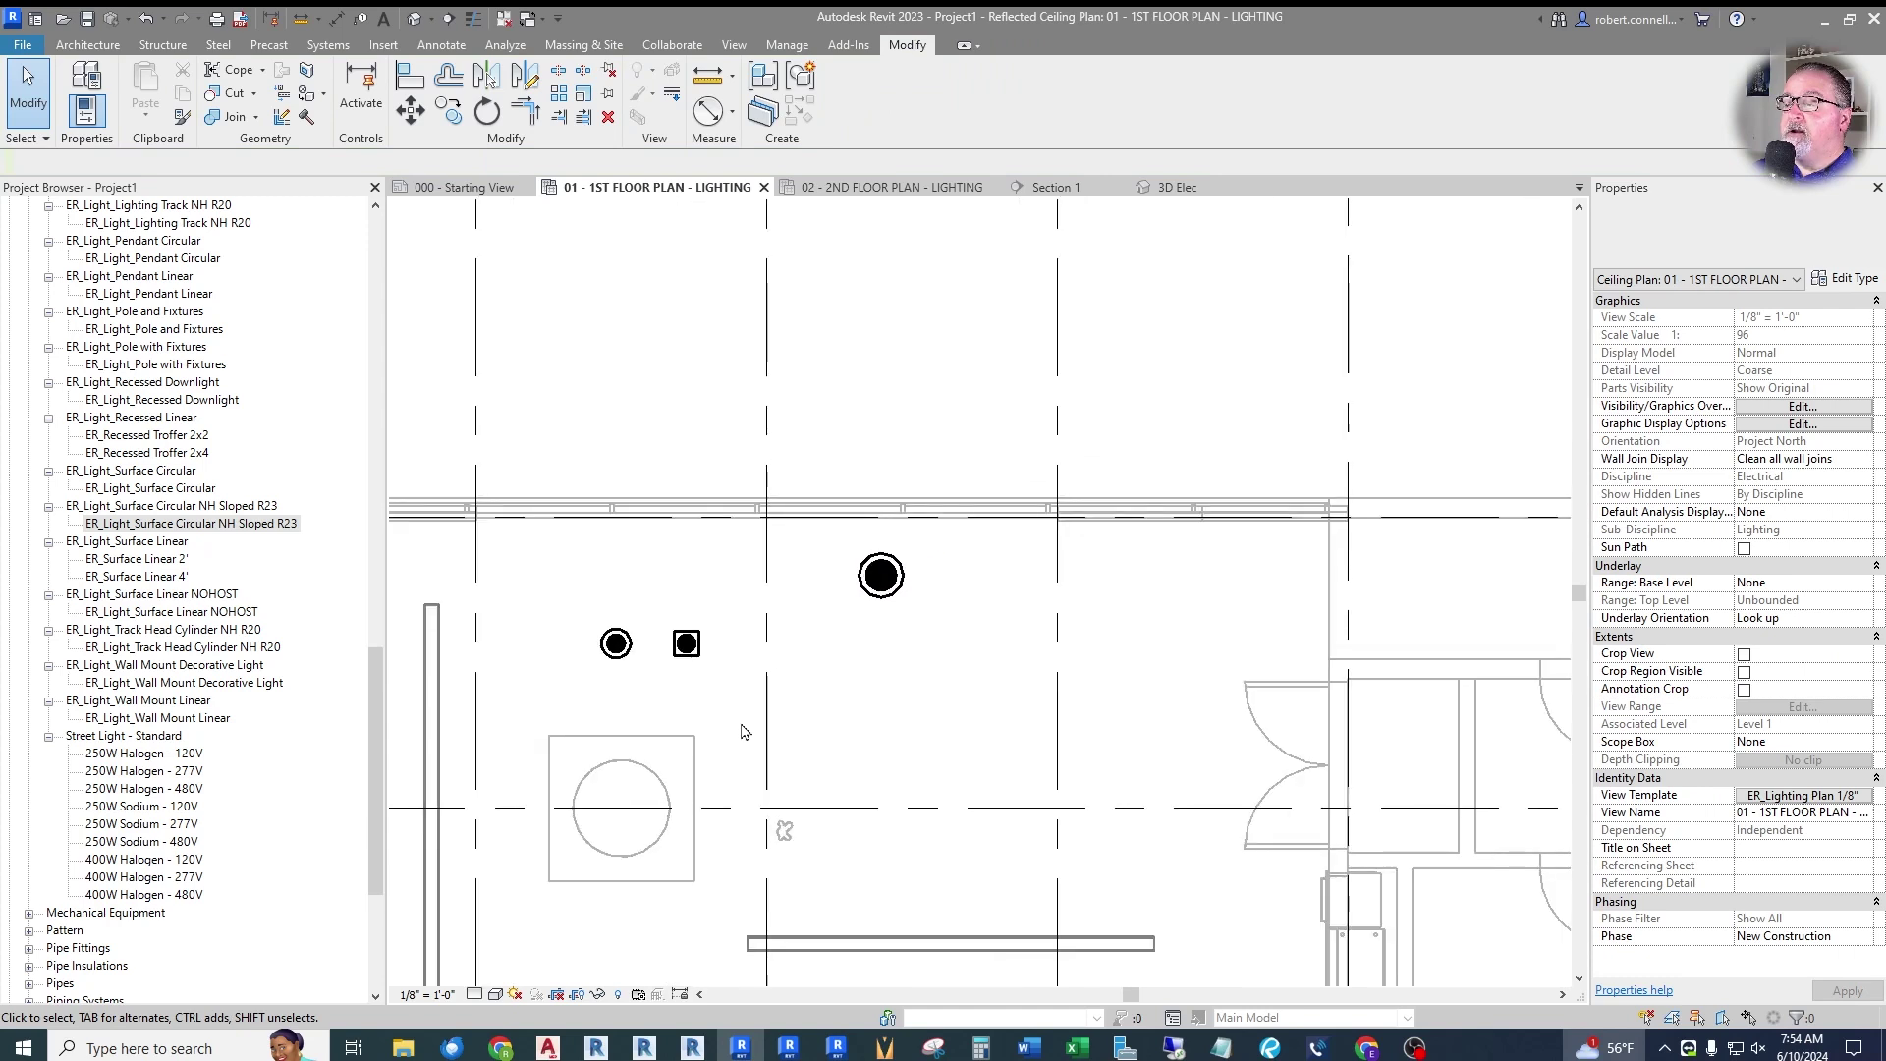
scroll(909, 580, "up", 2)
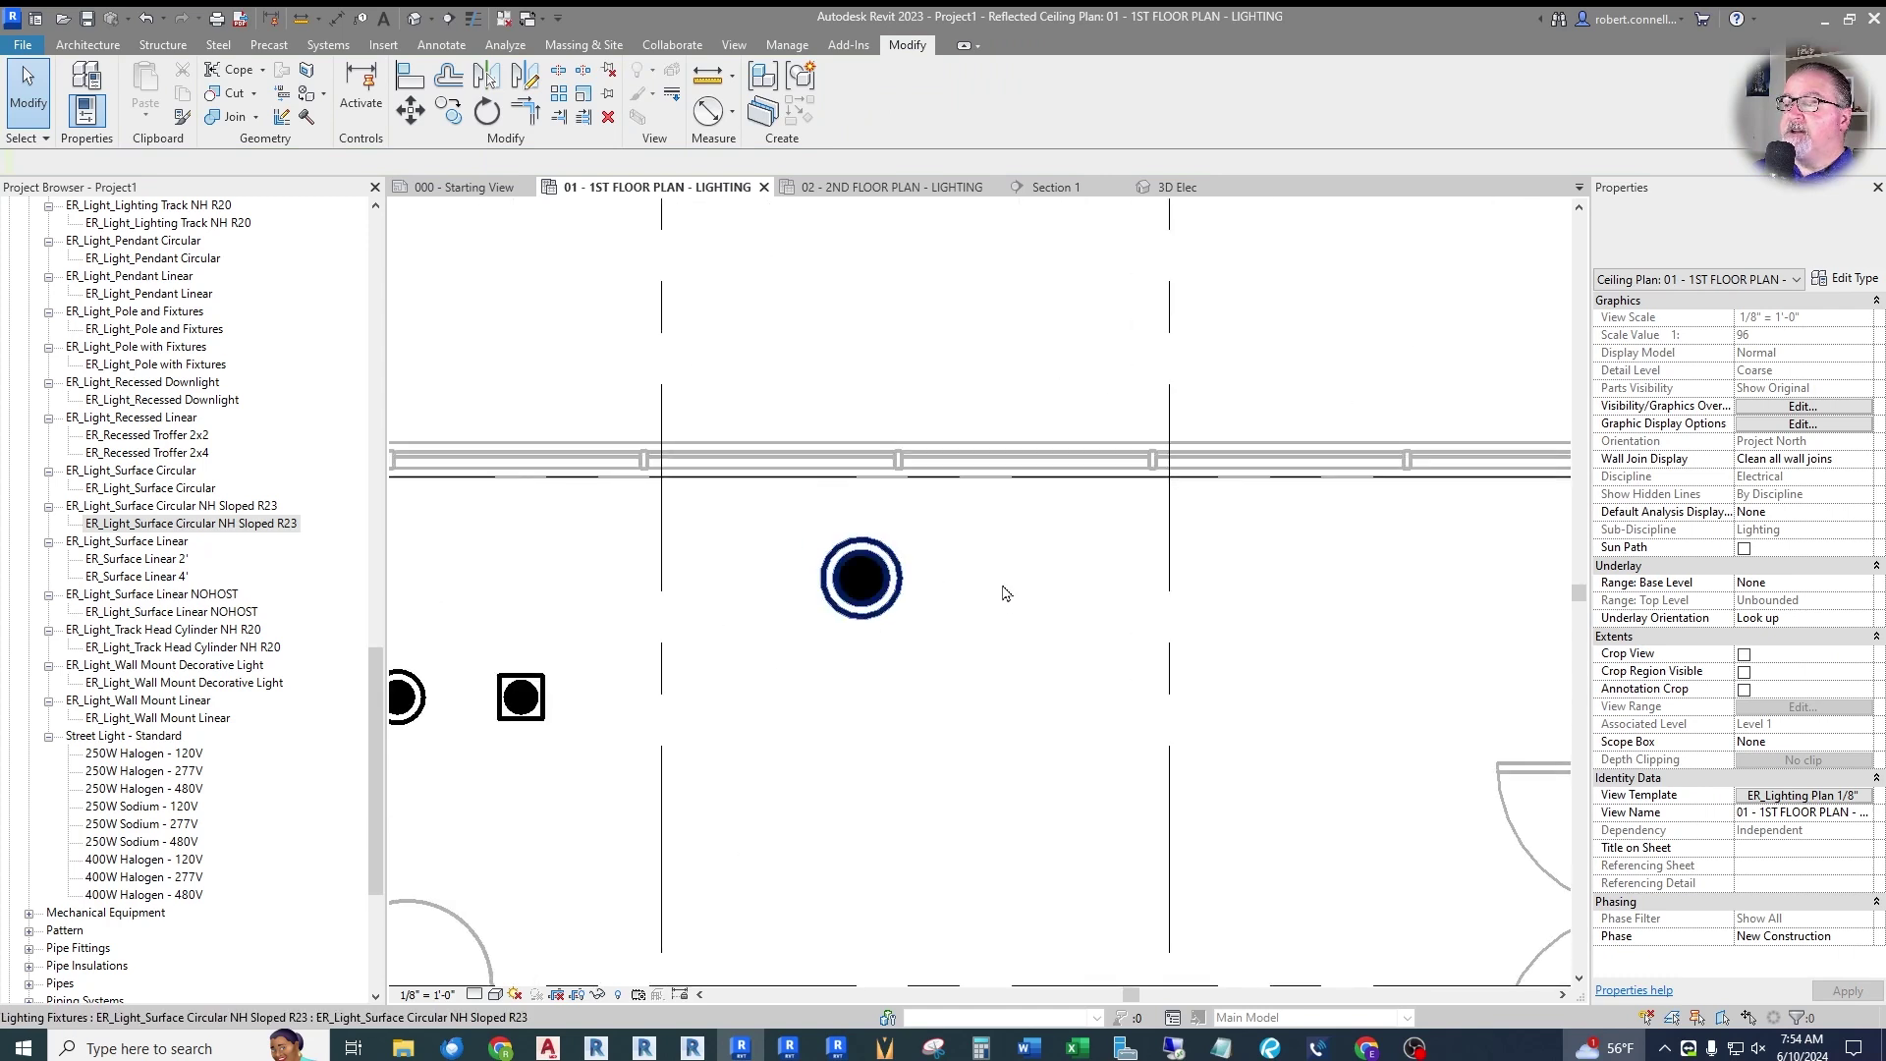
Place an ER_Light_Surface Circular NH Sloped R23 fixture 8' above Level 2 in the second-floor lighting plan, beside the existing ceiling fixtures.
left_click(894, 187)
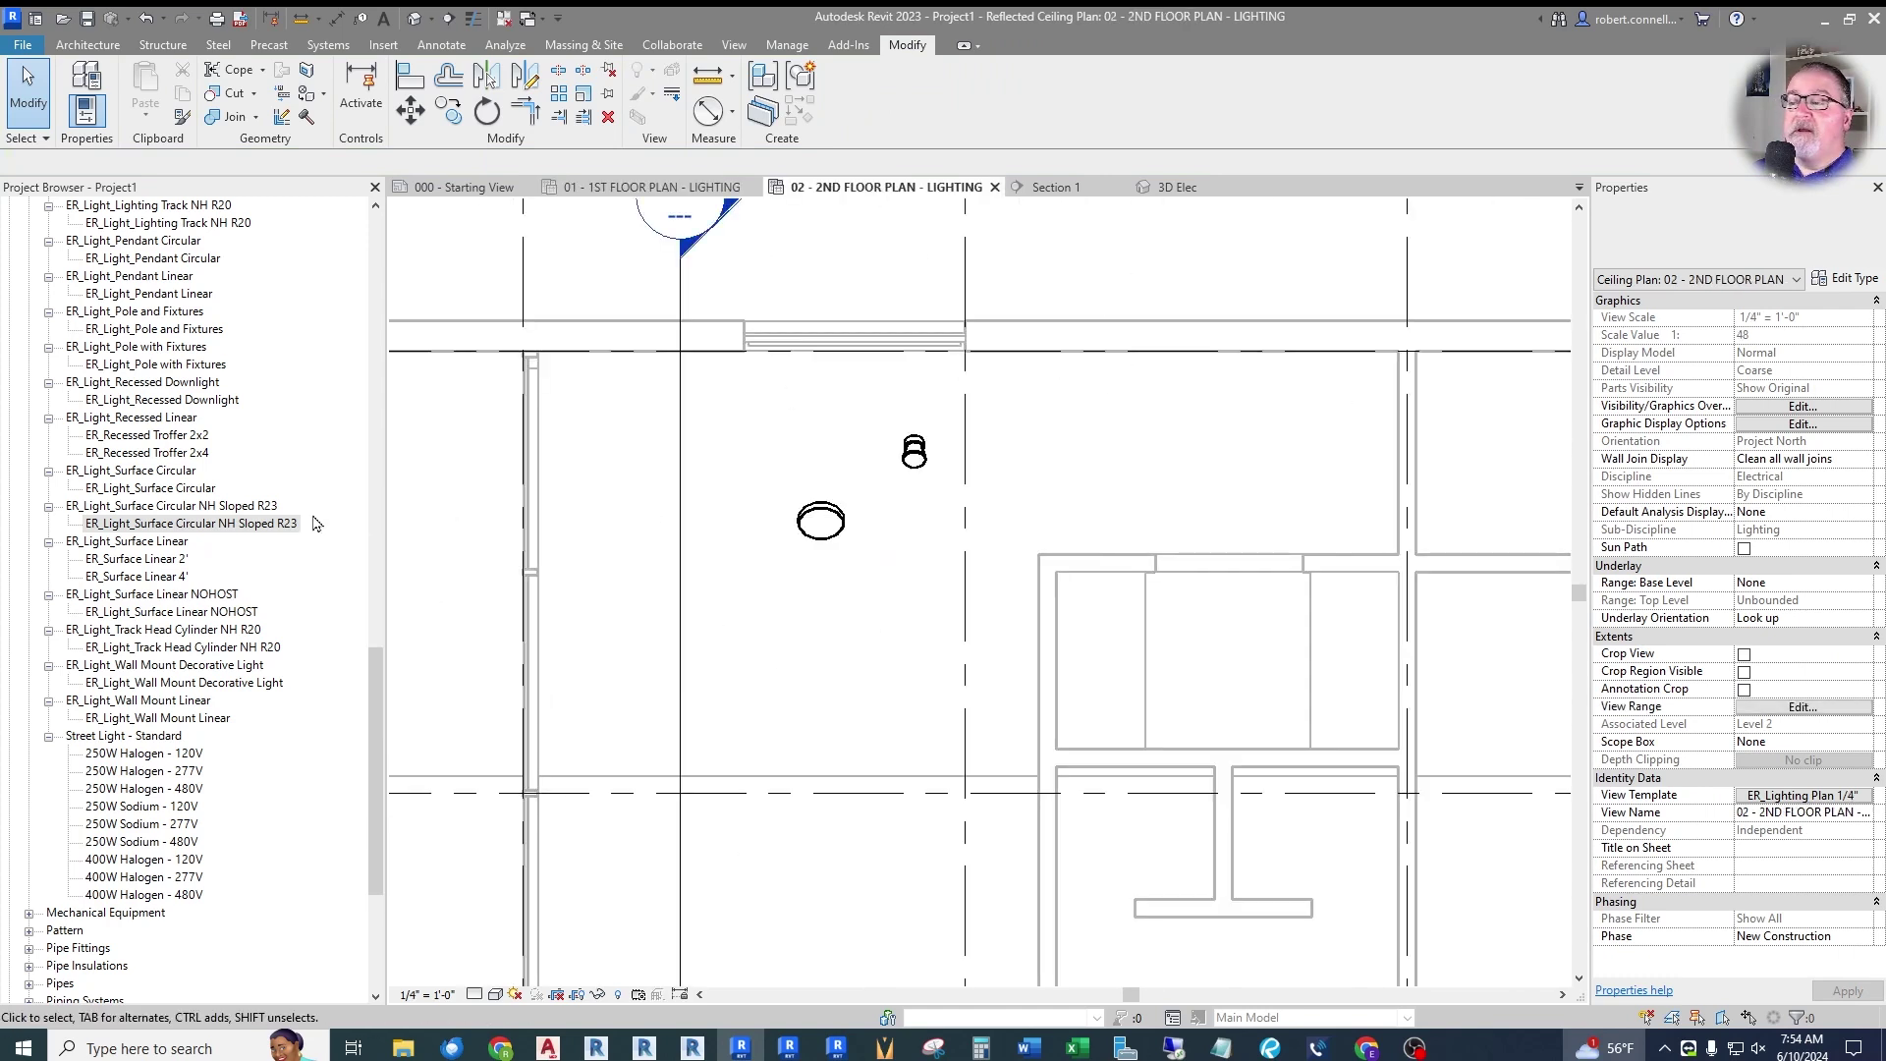
double_click(184, 524)
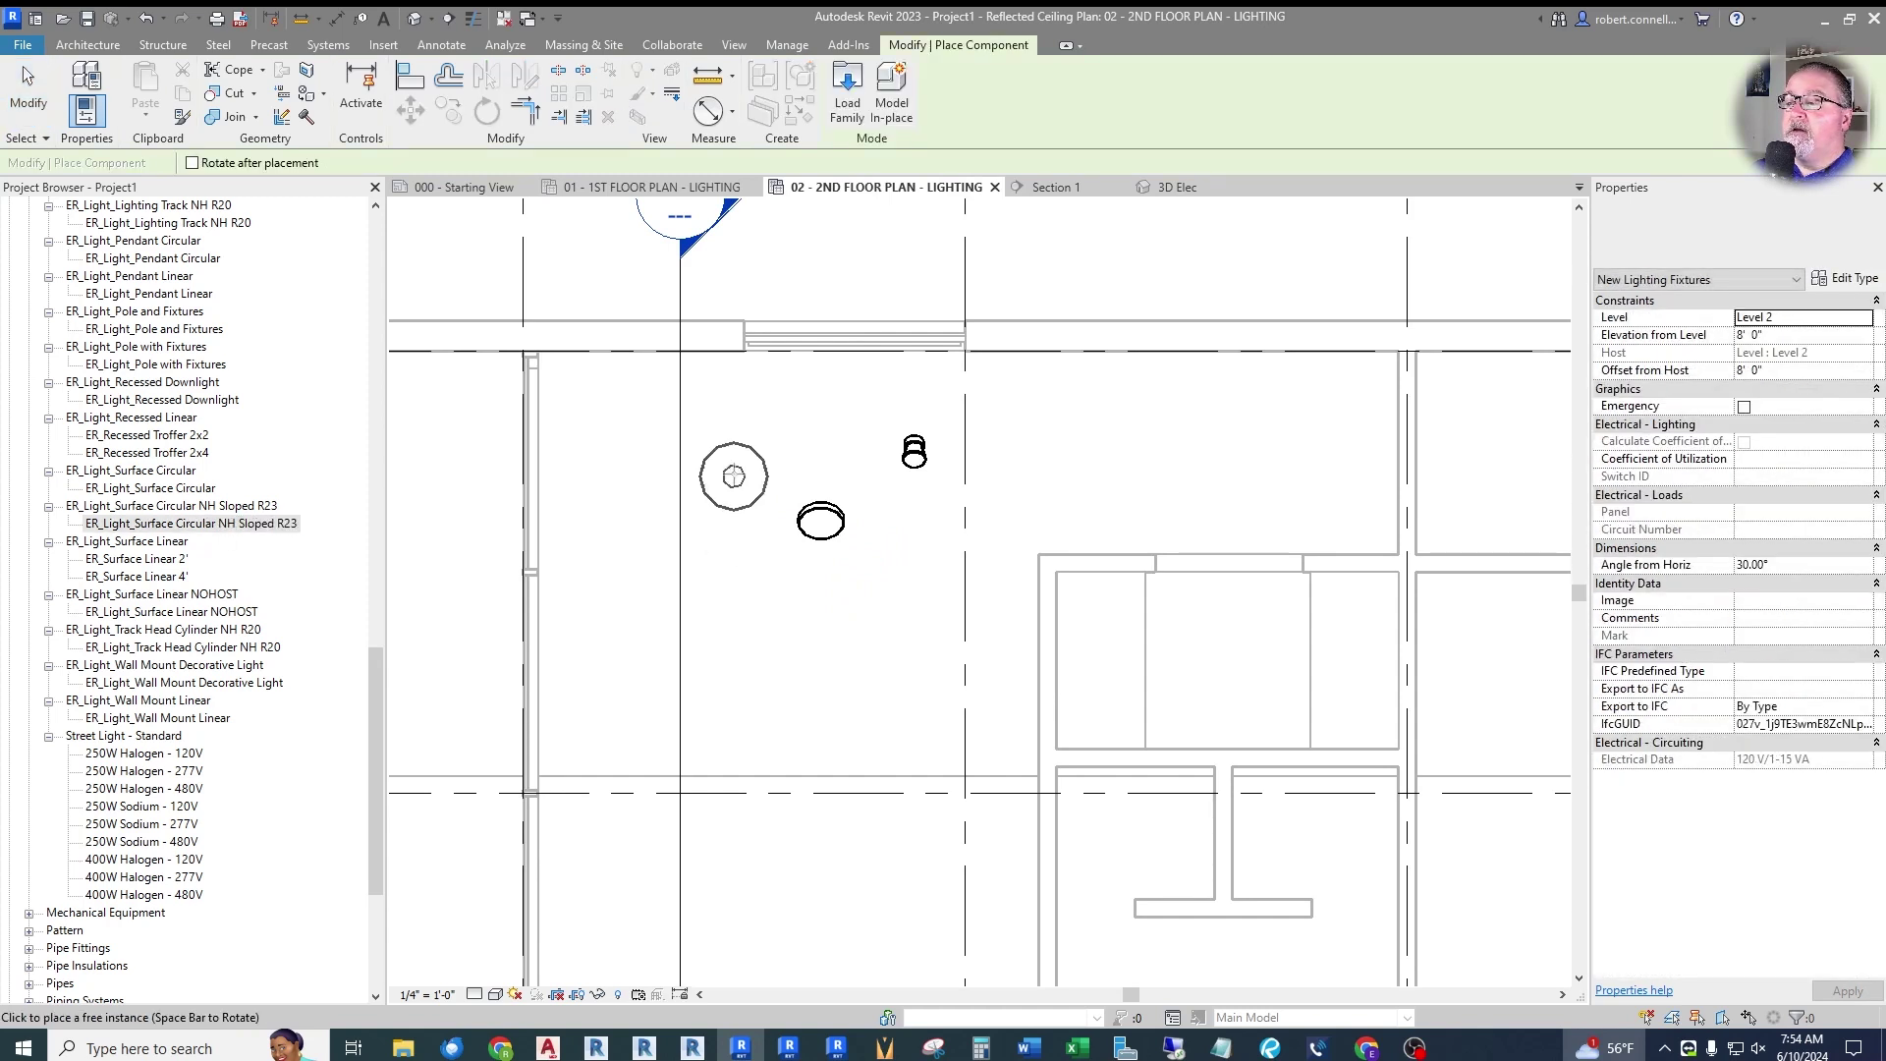
left_click(1076, 452)
key("Escape")
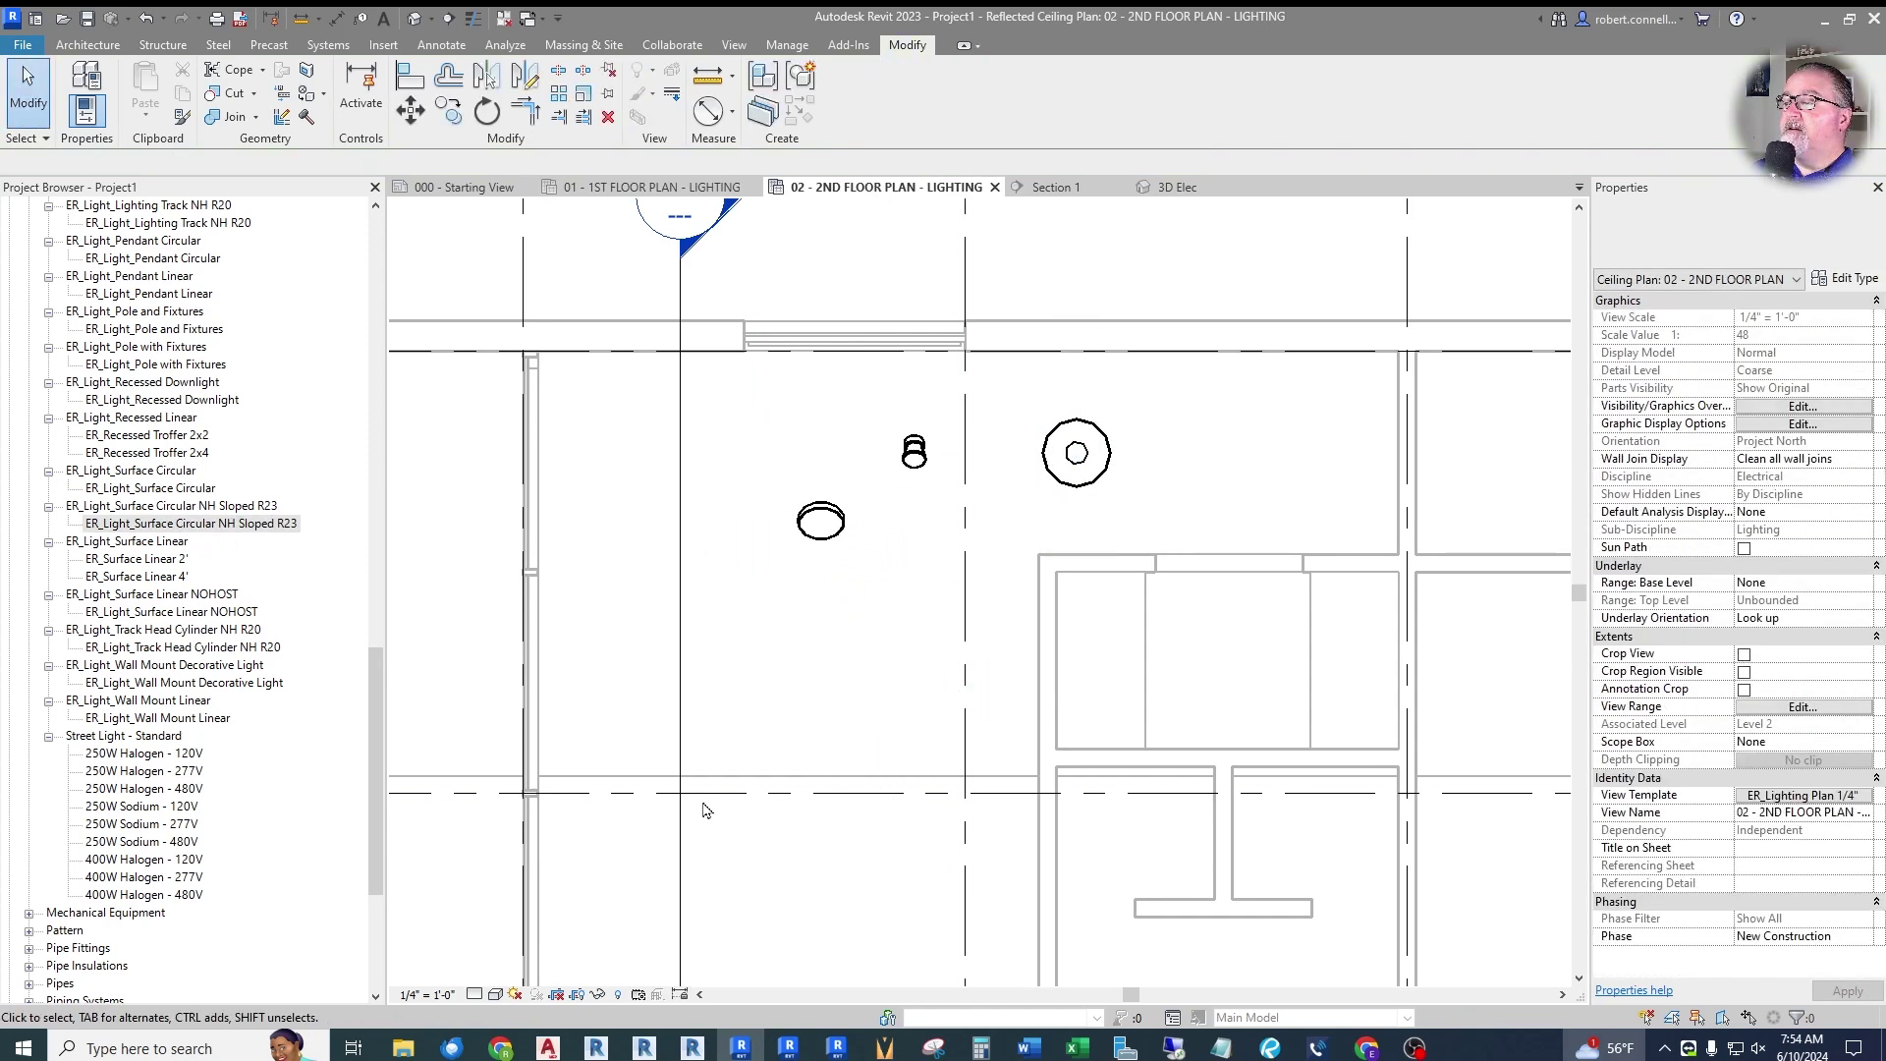
Enable the Emergency option on the sloped fixture just placed in the second-floor plan.
scroll(1245, 405, "up", 2)
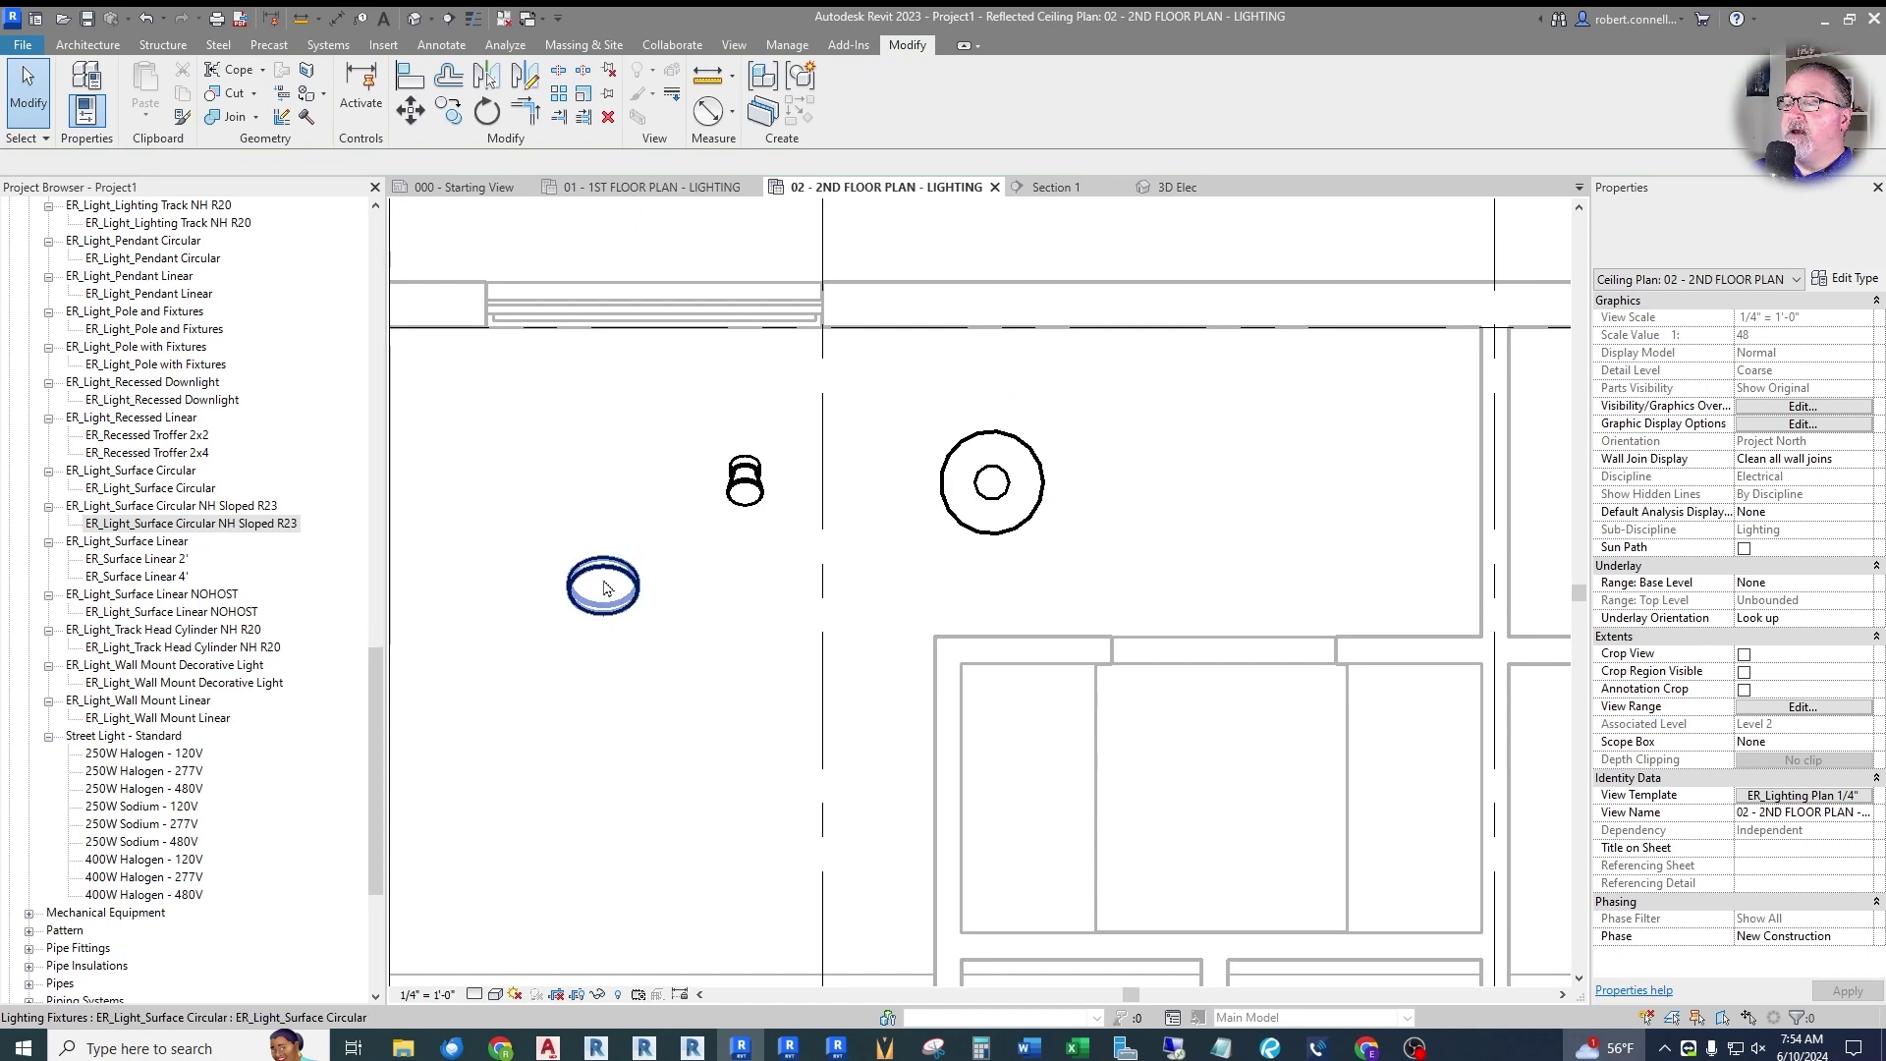
left_click(981, 480)
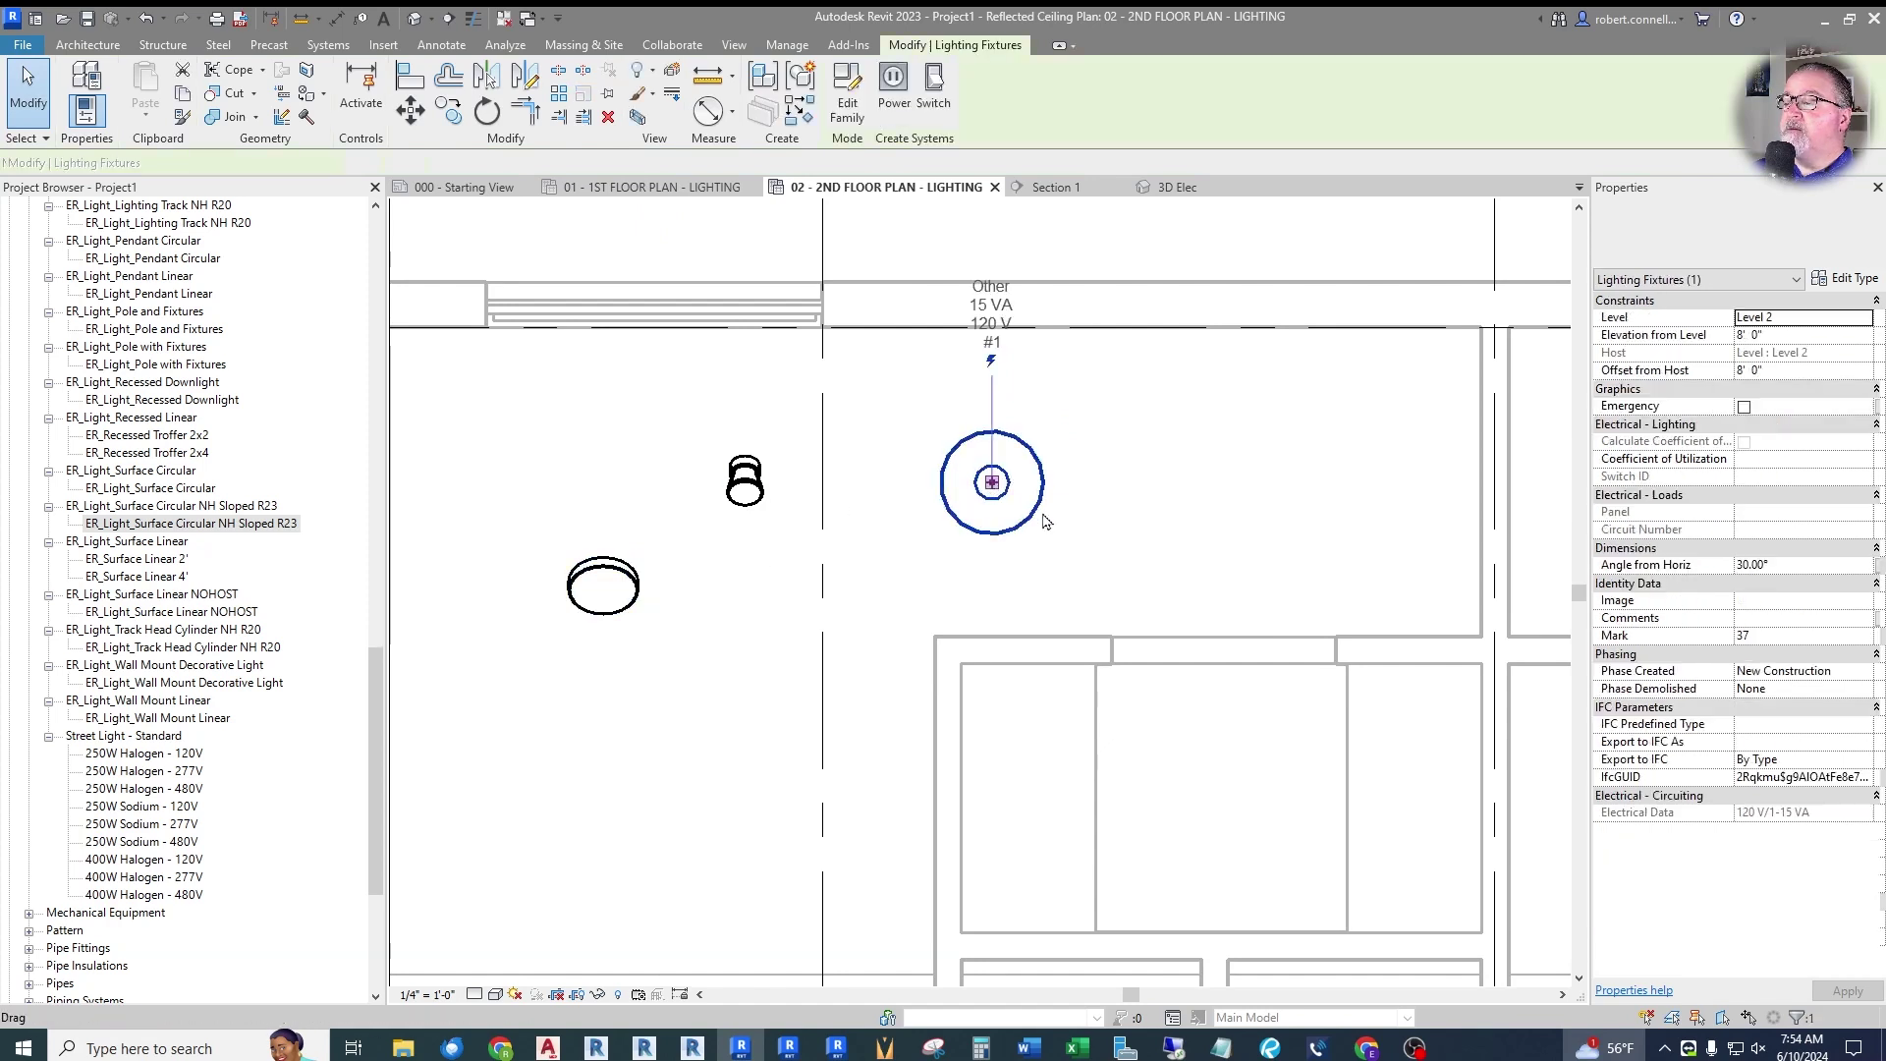
left_click(1744, 407)
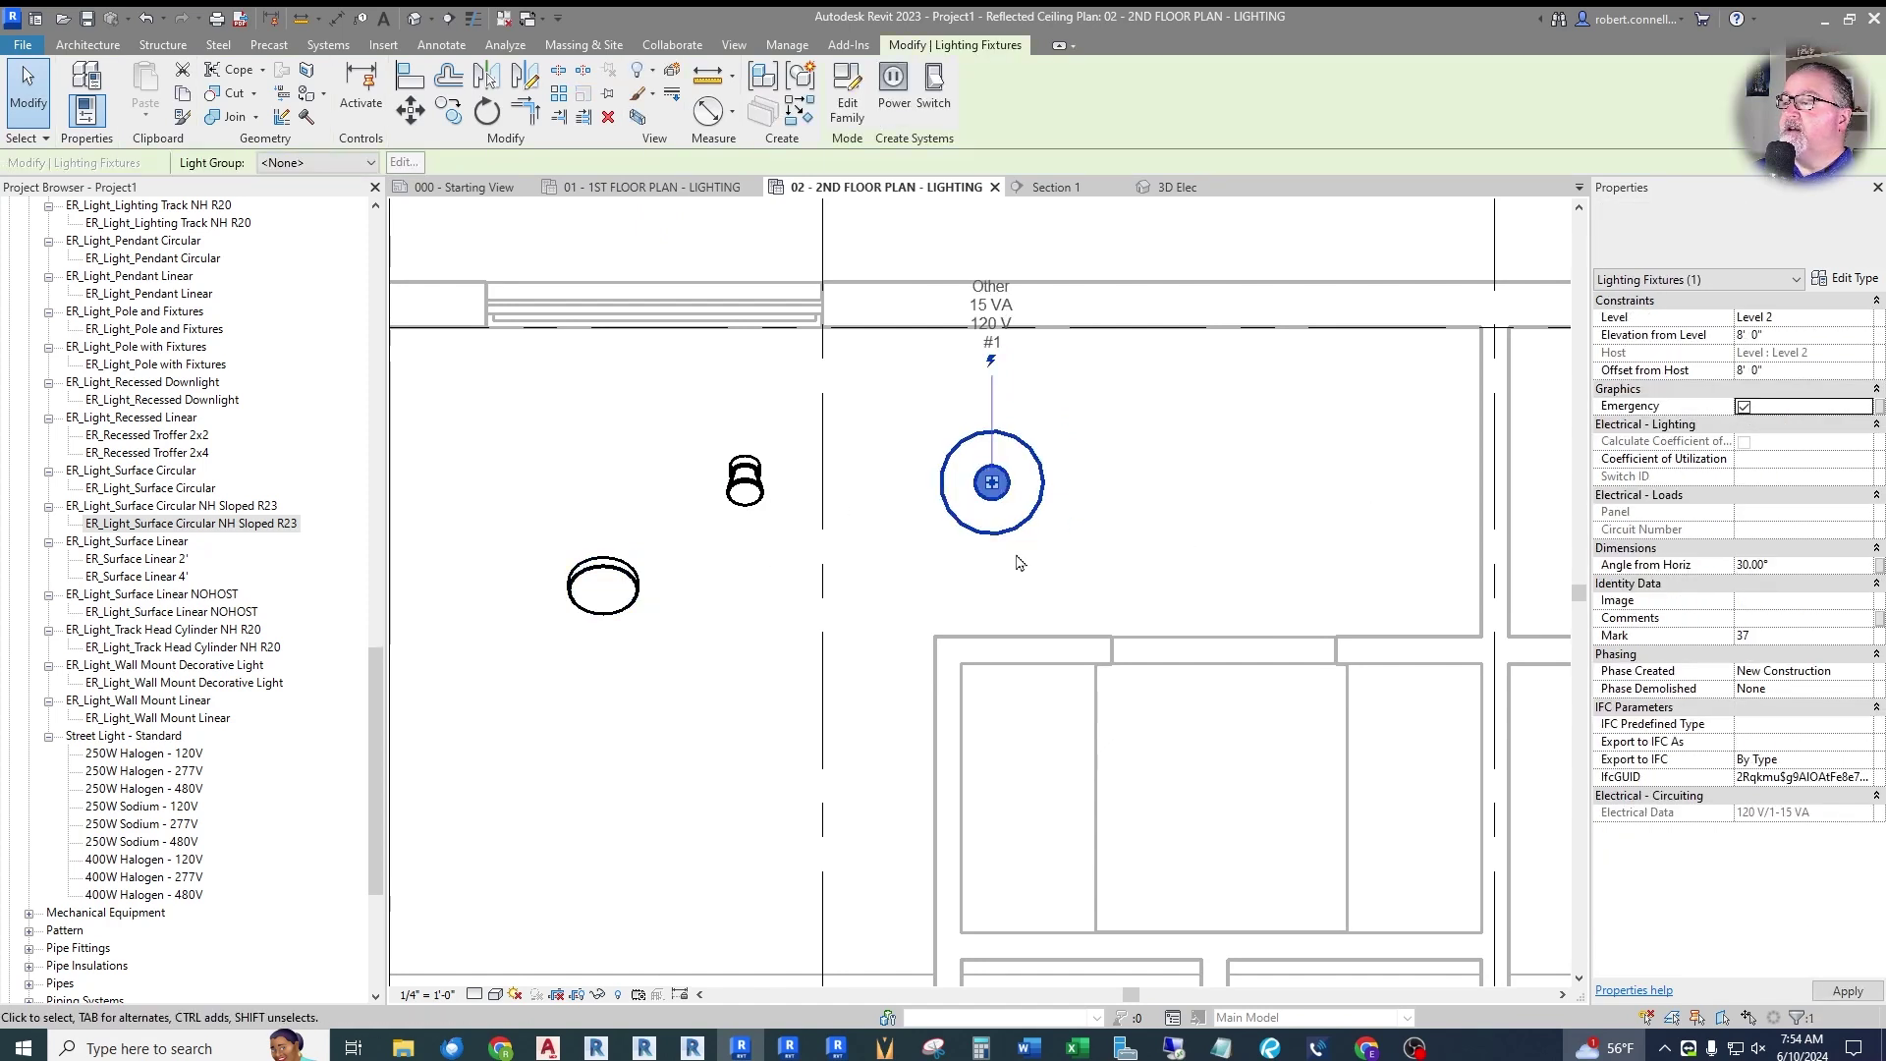
left_click(1002, 542)
scroll(1056, 452, "down", 1)
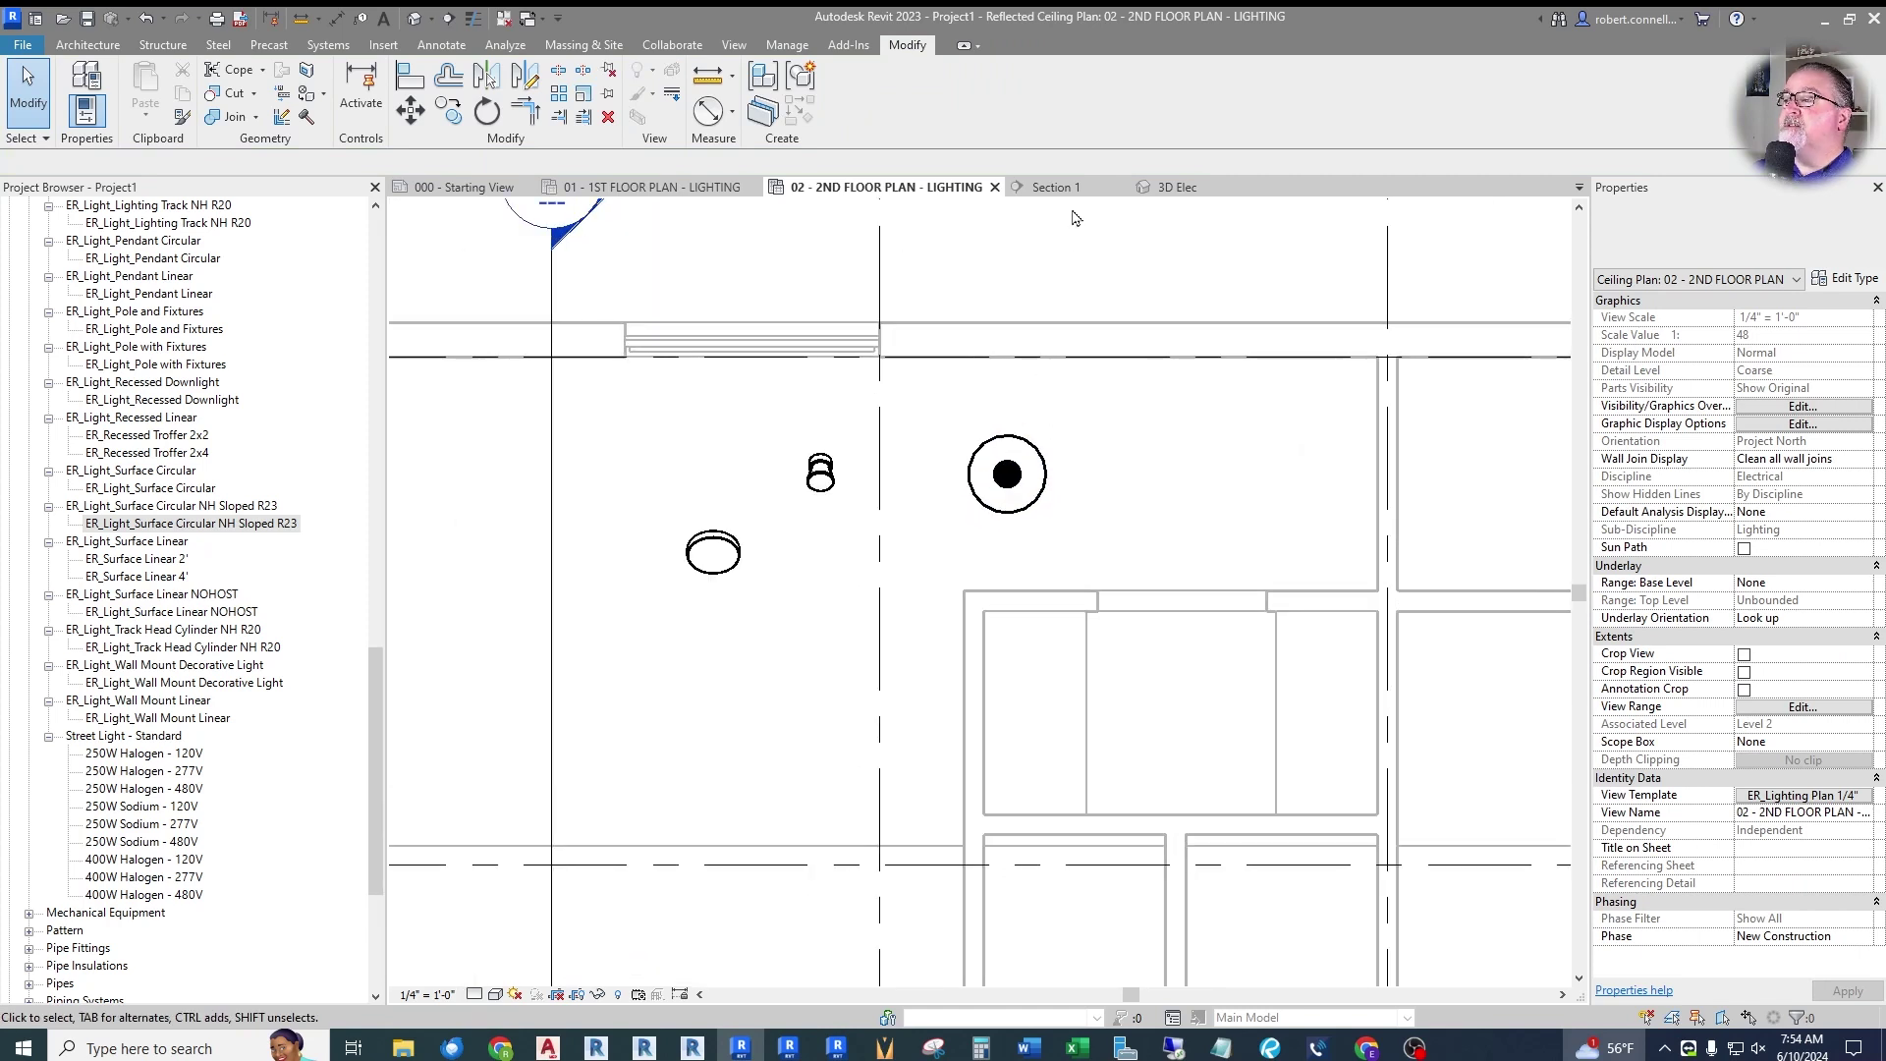
Rotate the placed fixture in the second-floor plan until its tilt follows the roof slope as seen in Section 1.
left_click(1054, 187)
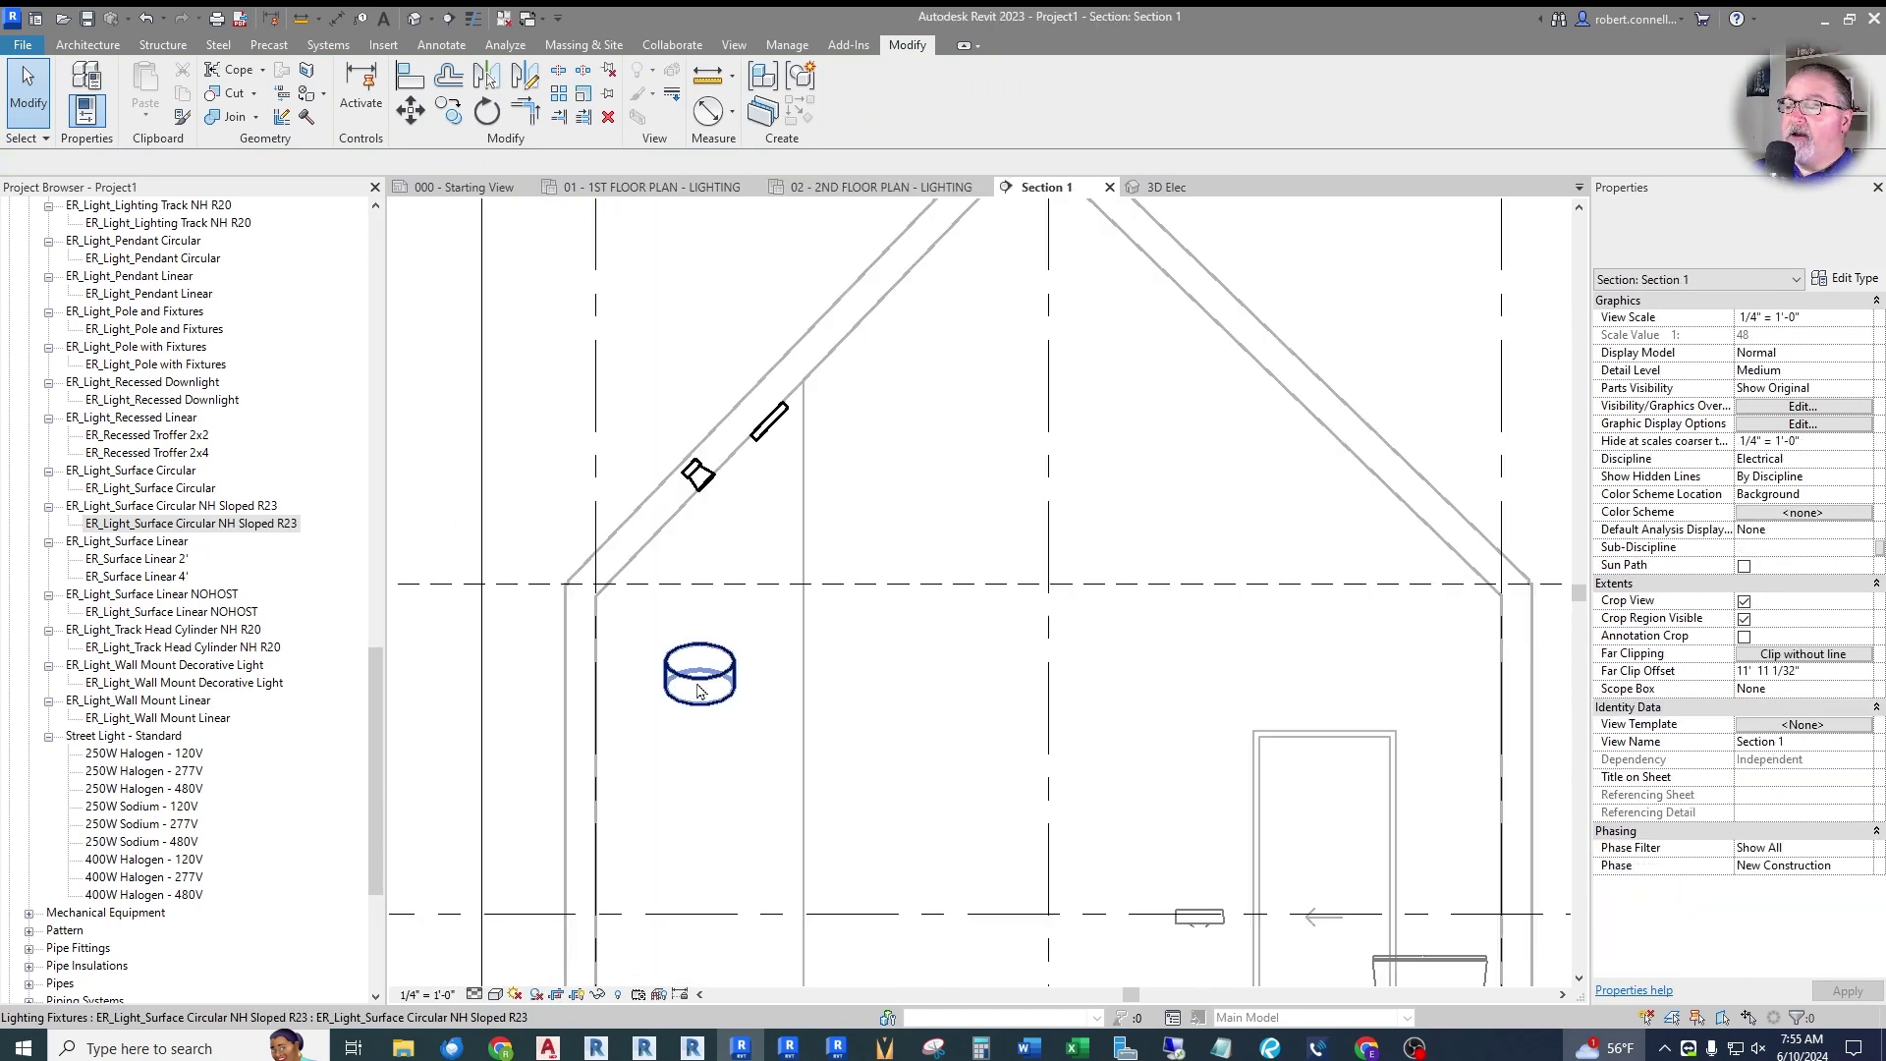
left_click(700, 686)
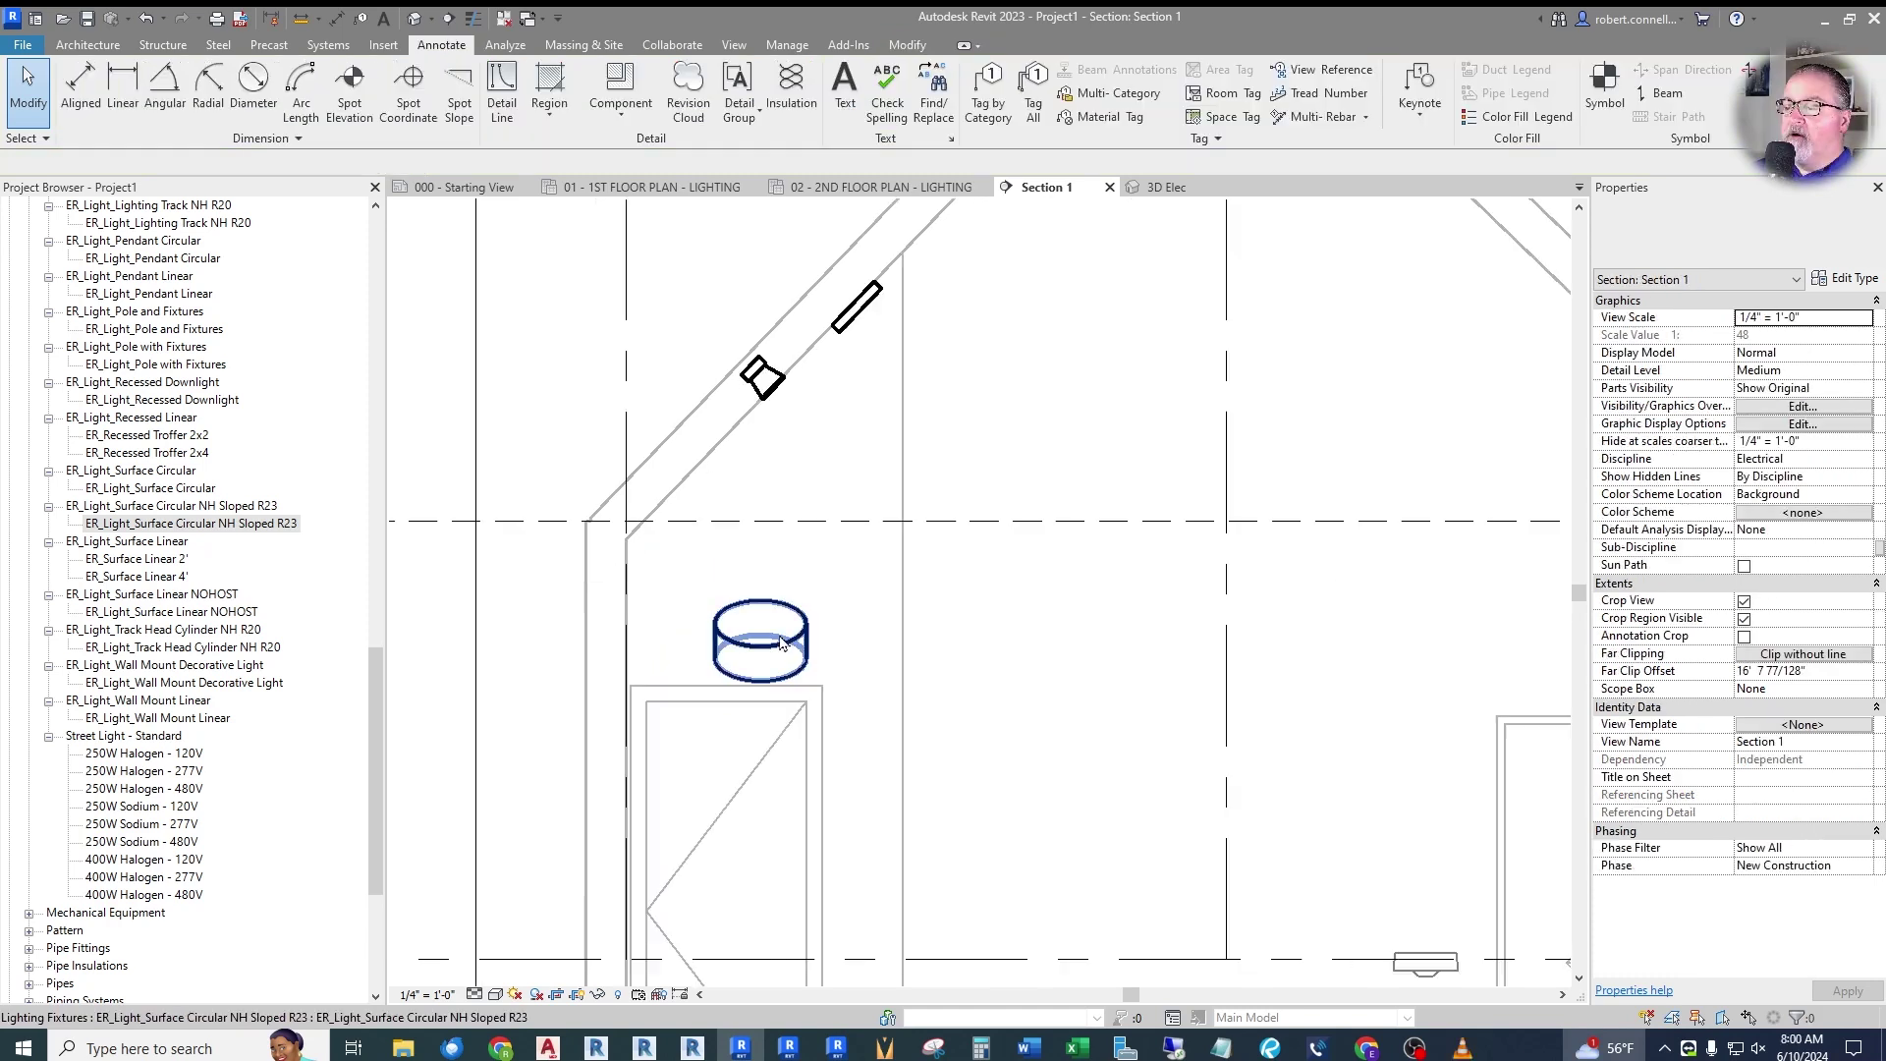
left_click(774, 641)
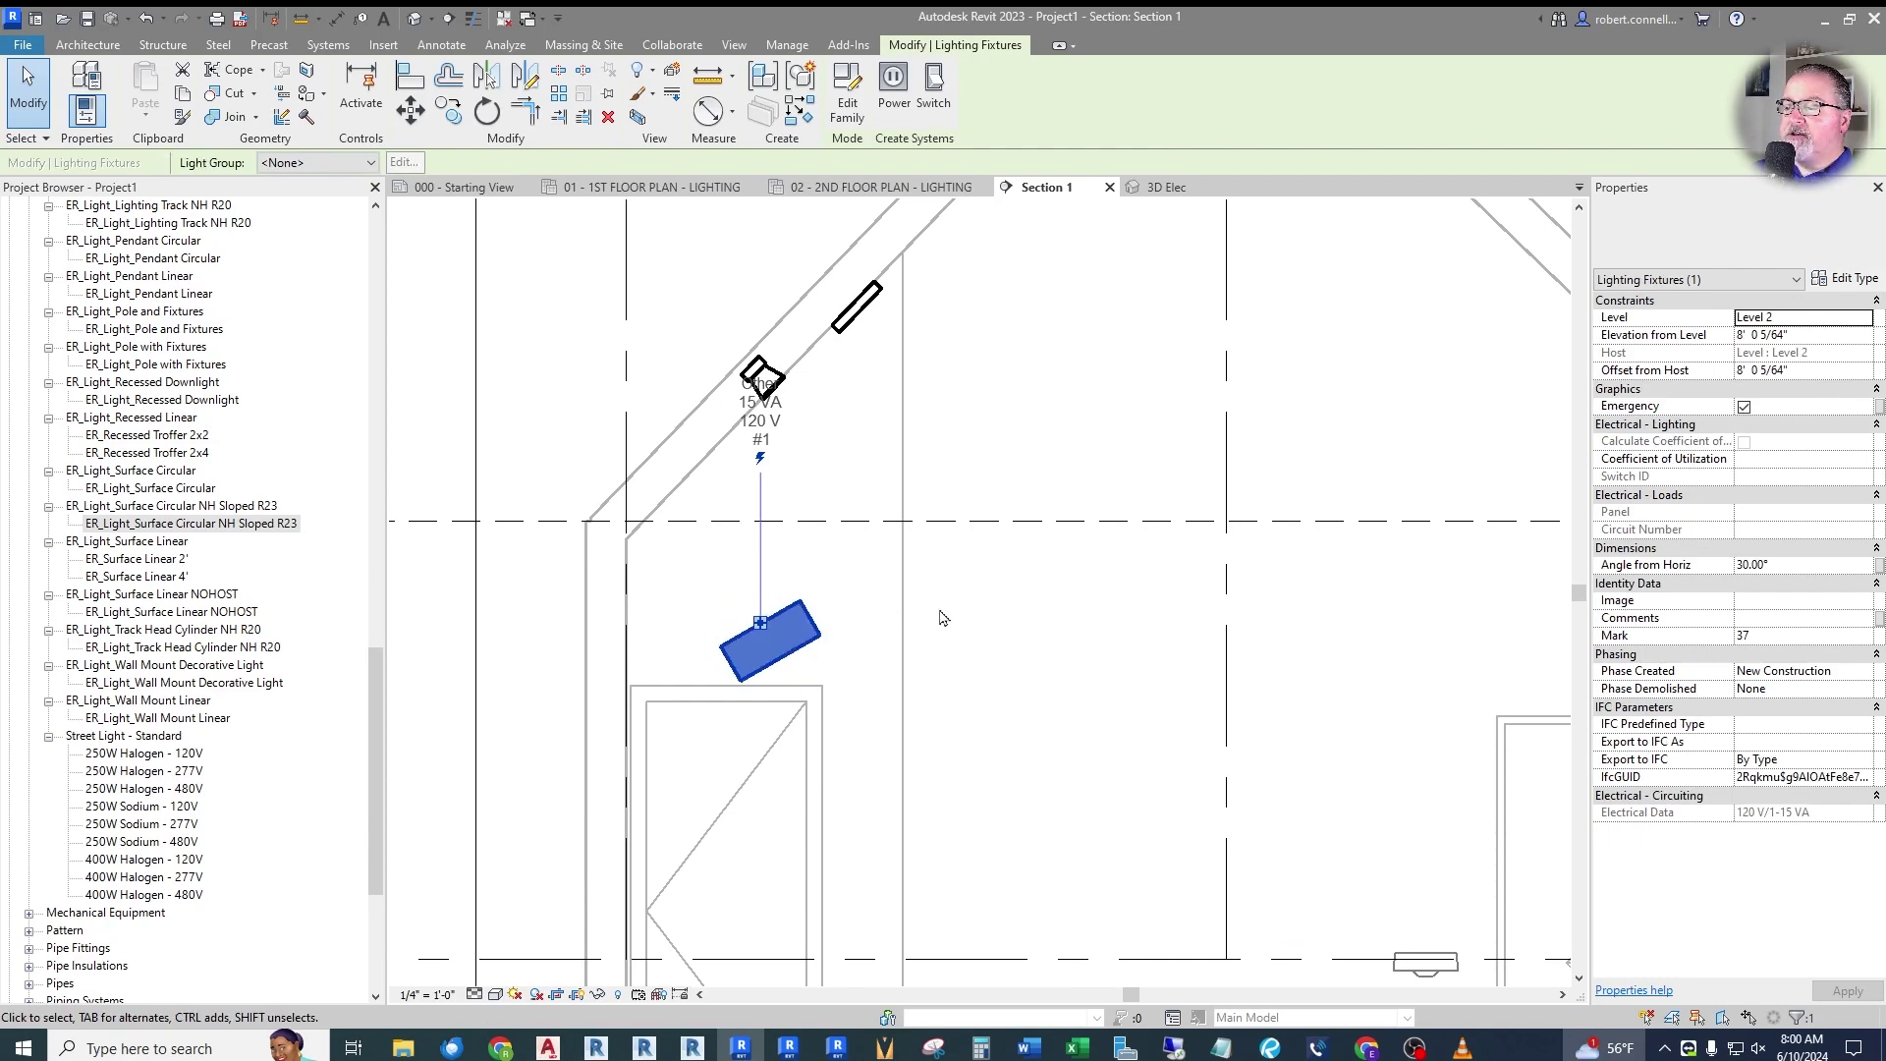
left_click(884, 193)
key("space")
key("space")
key("space")
key("space")
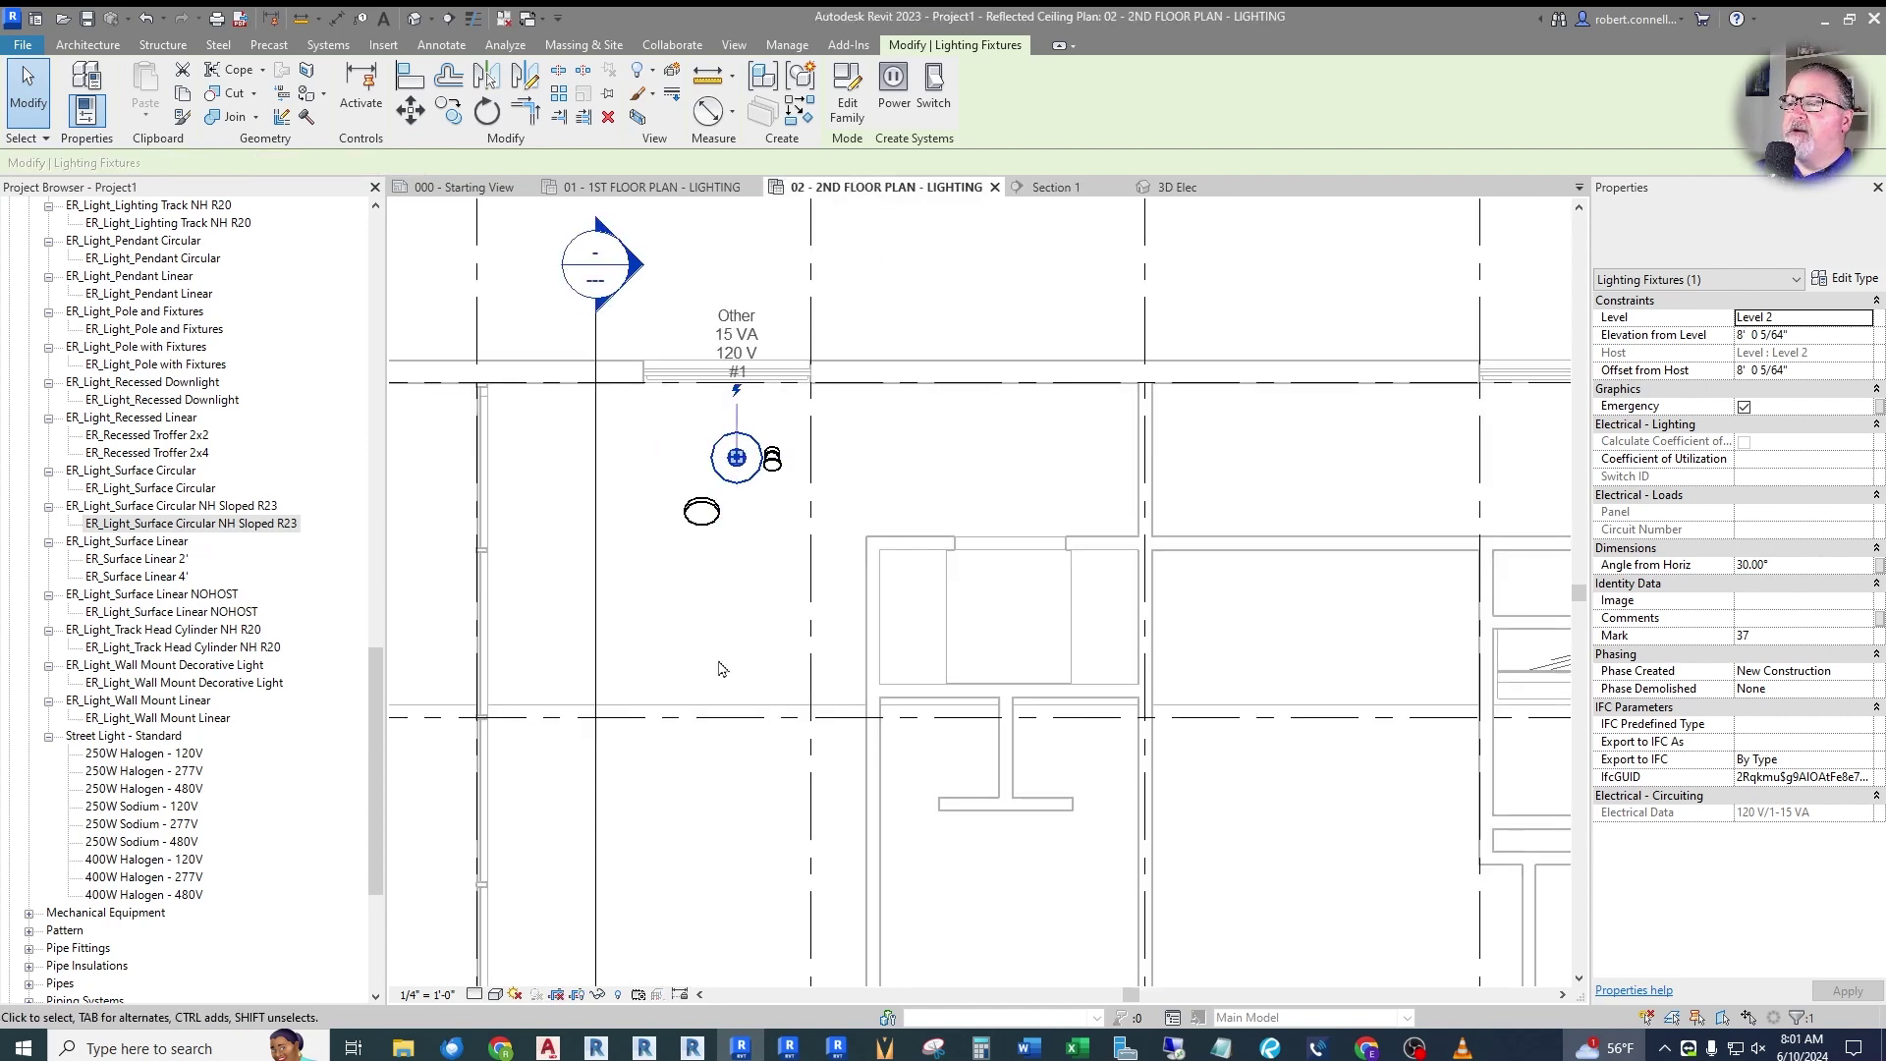
key("space")
key("space")
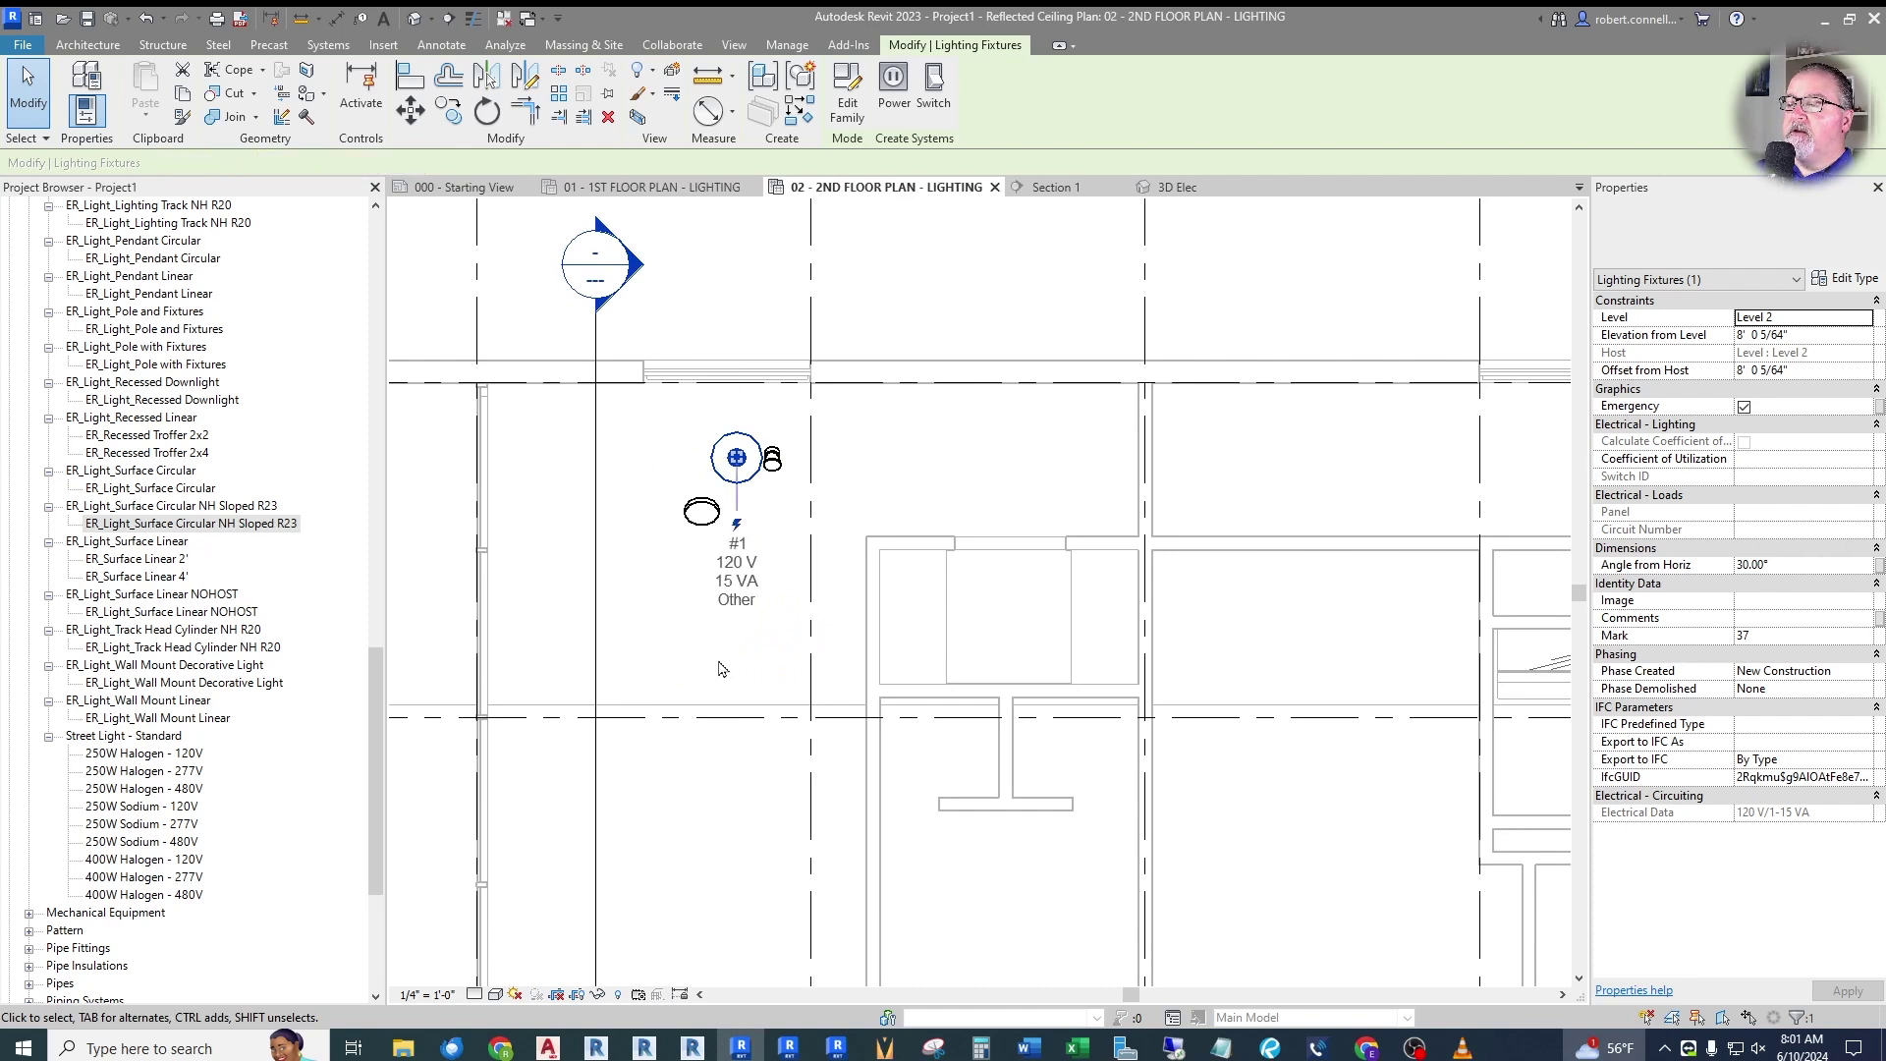
key("space")
key("space")
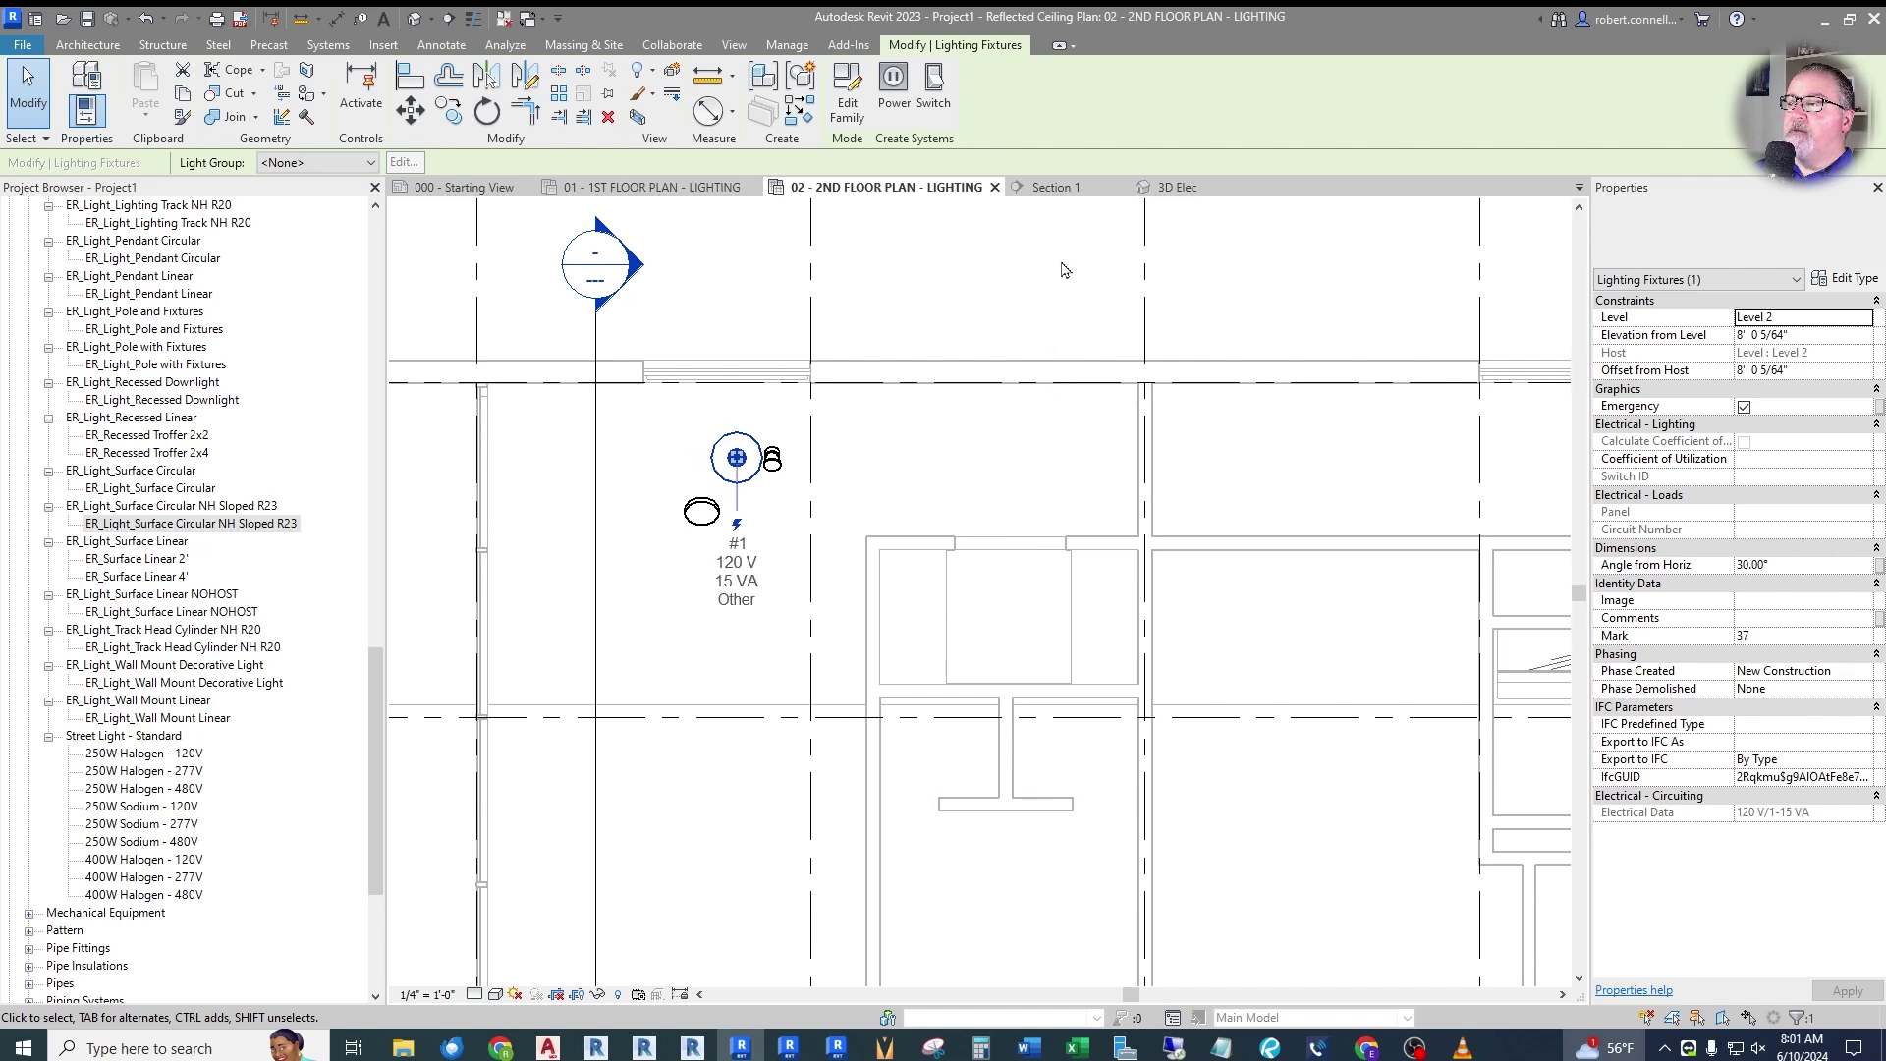
Raise the fixture in Section 1 to about 12' 8" above Level 2, closer to the underside of the sloped roof.
left_click(1053, 188)
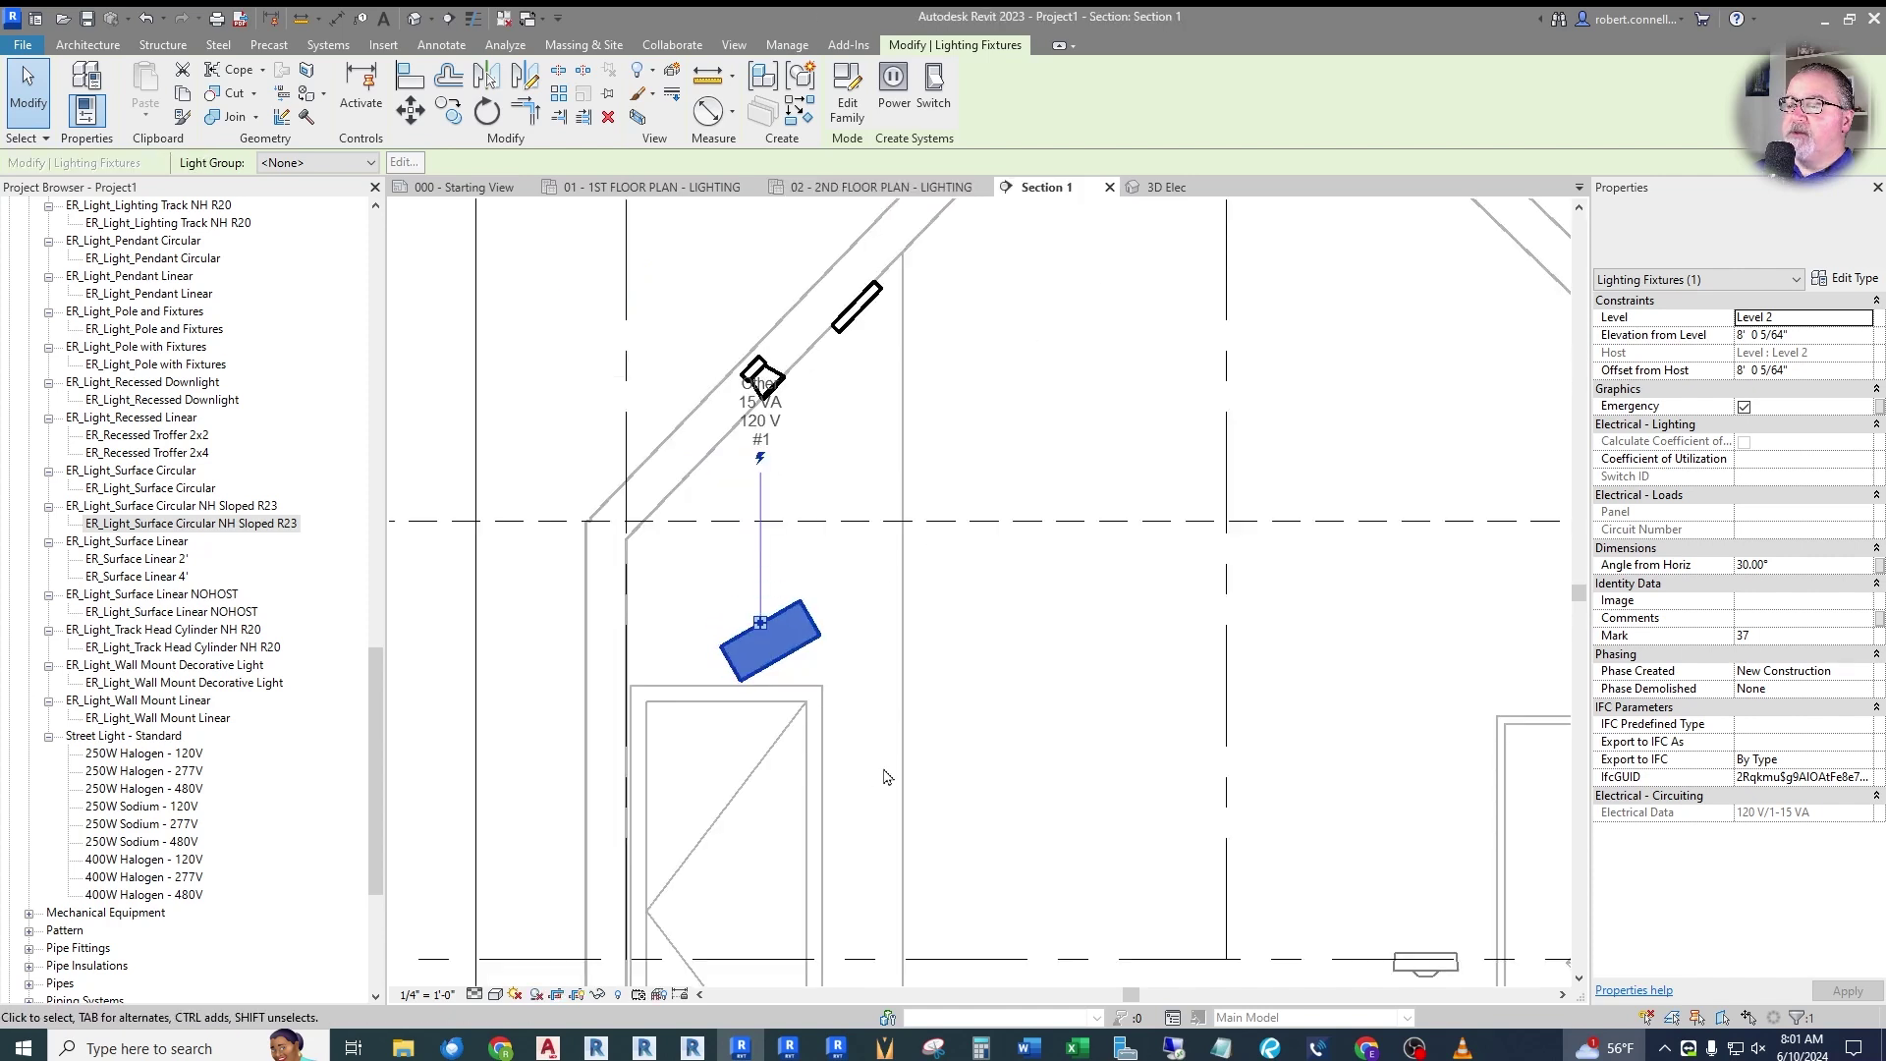
scroll(745, 782, "down", 2)
scroll(865, 565, "up", 2)
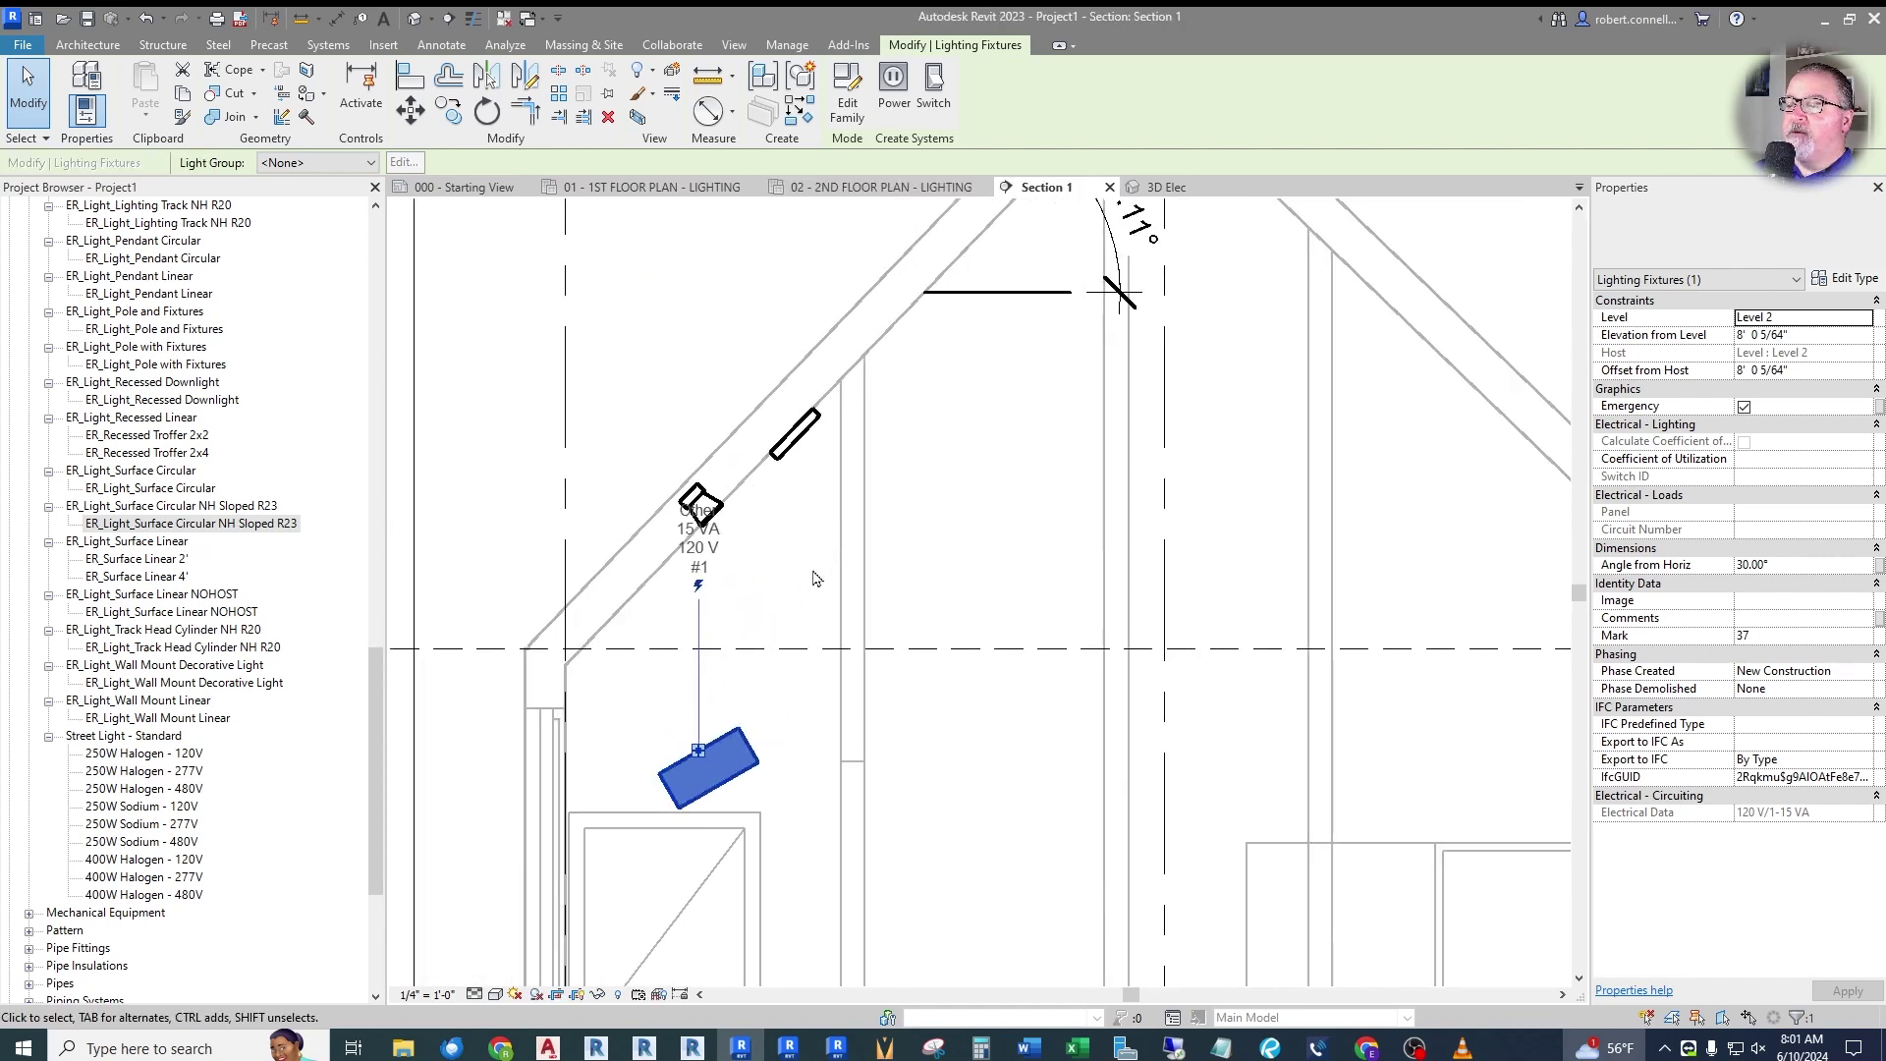
left_click_drag(727, 765, 915, 481)
scroll(805, 396, "up", 2)
scroll(806, 396, "down", 2)
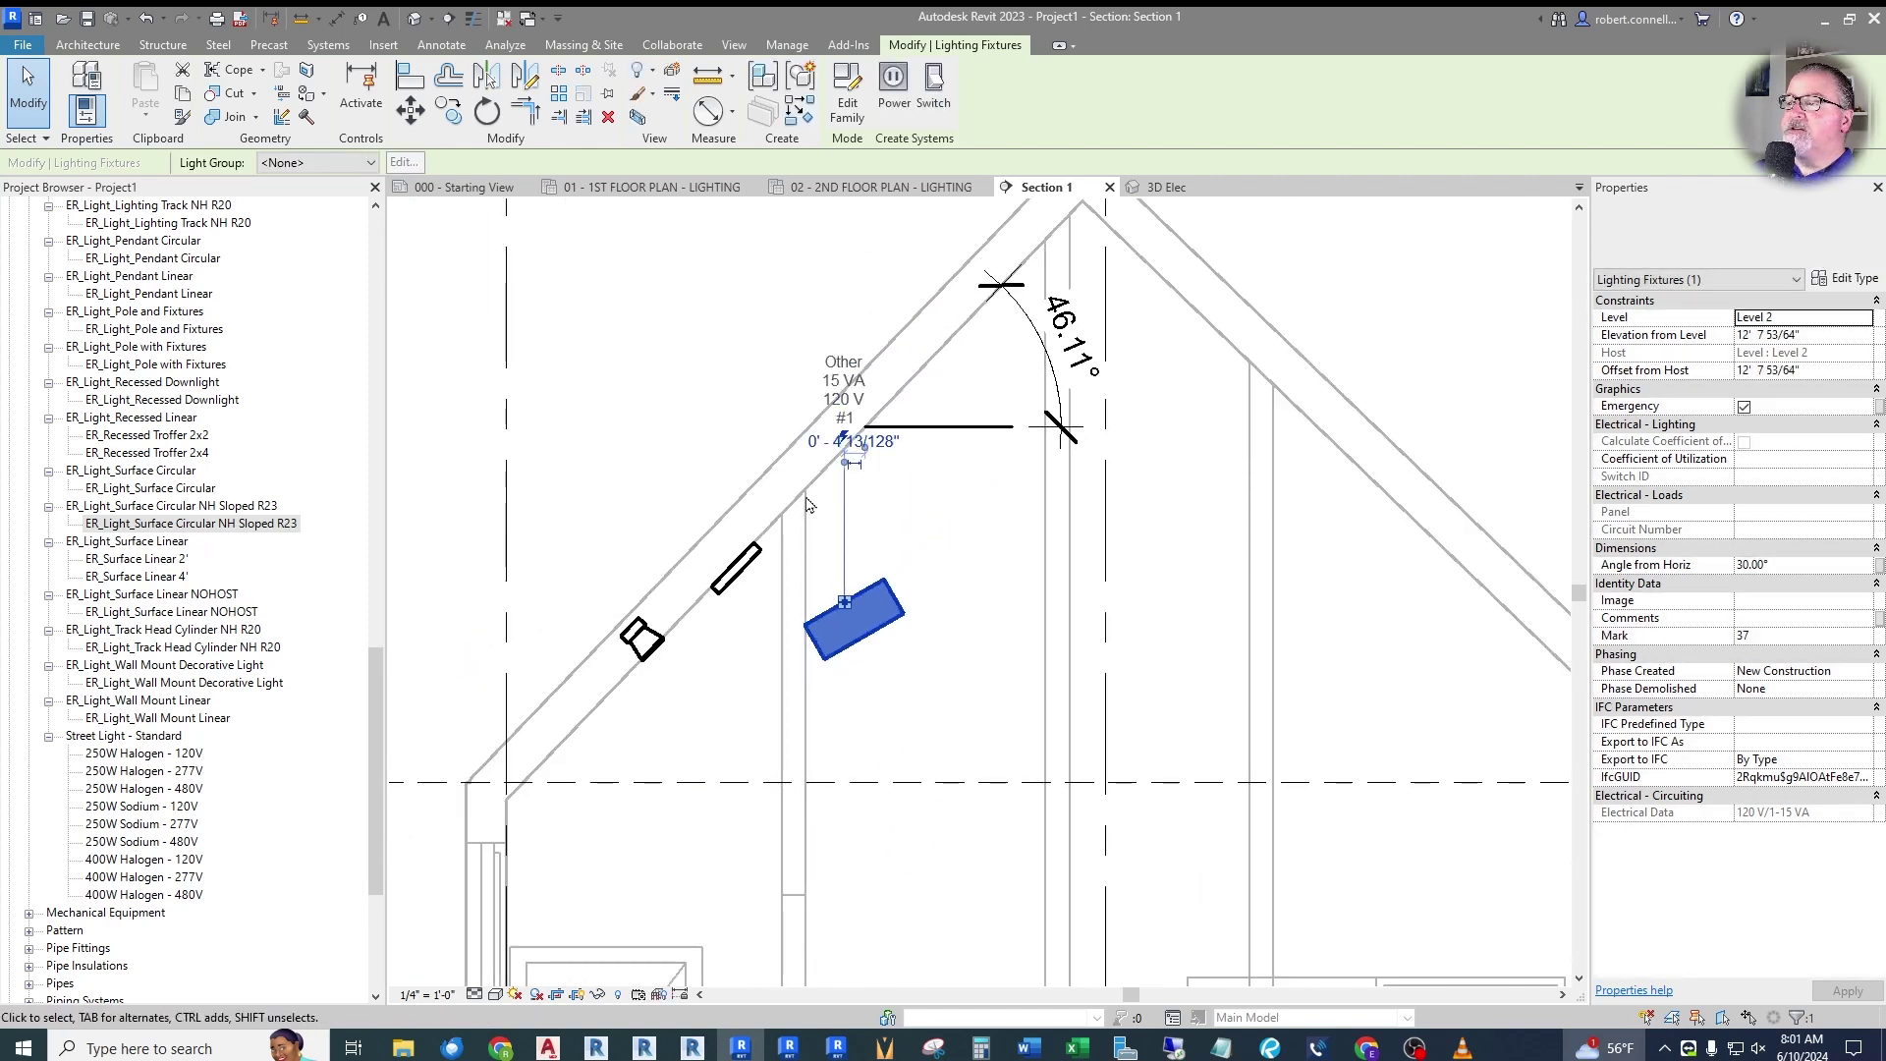
Set the fixture's Angle from Horiz to 46° to match the dimensioned roof slope.
scroll(1054, 260, "up", 2)
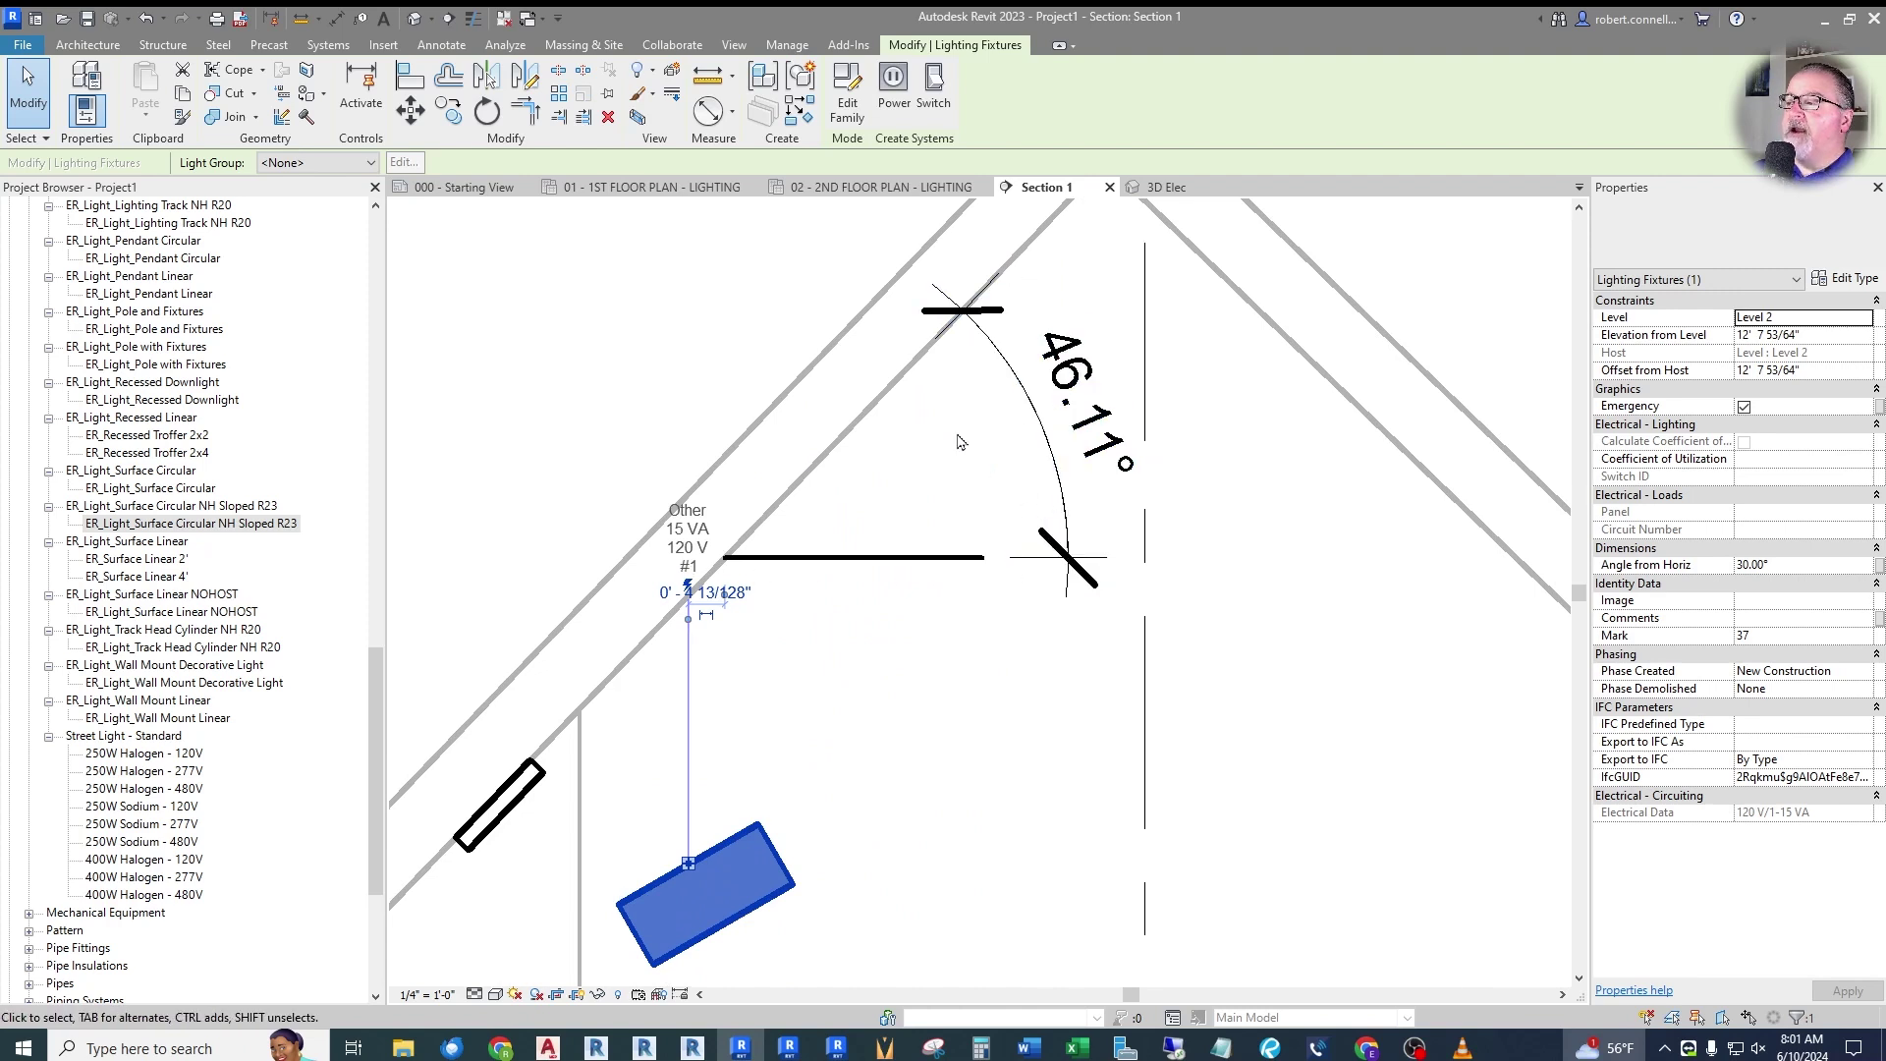
scroll(1091, 442, "down", 2)
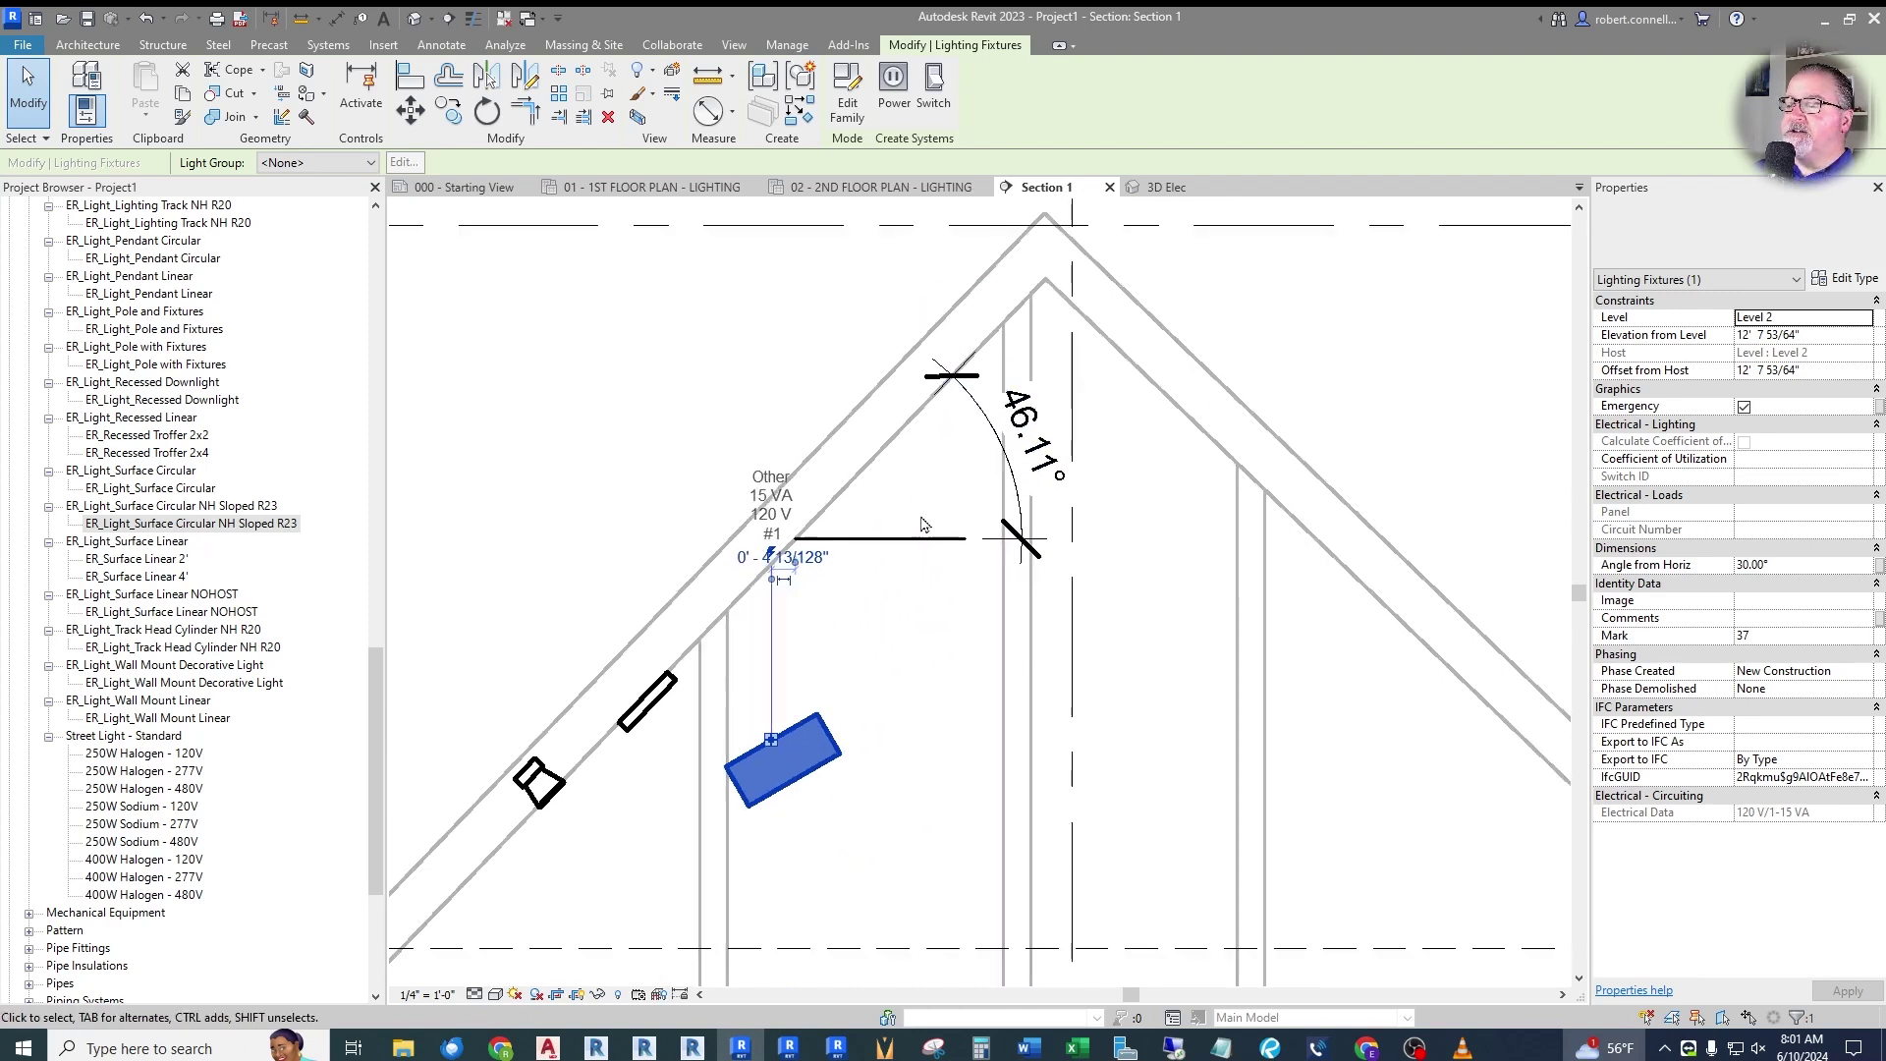
scroll(1191, 699, "up", 3)
left_click(1191, 737)
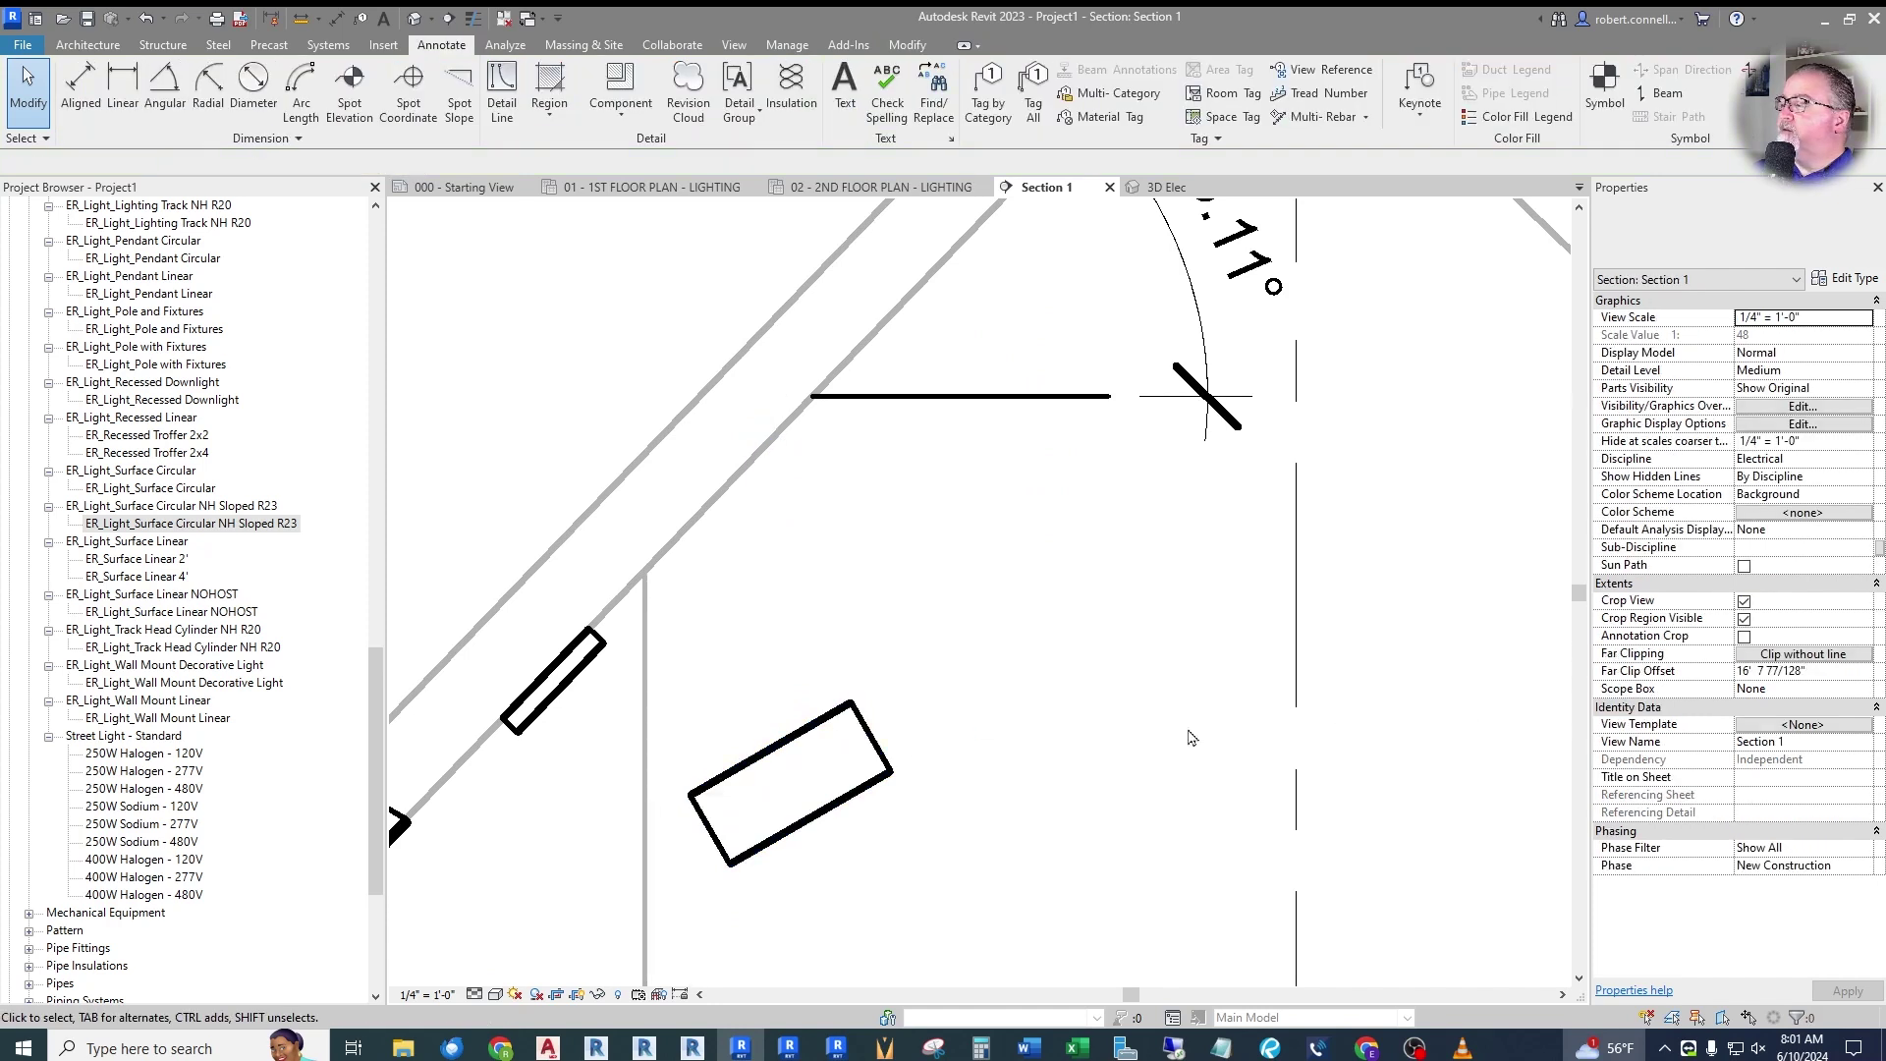
left_click(801, 780)
left_click(1830, 566)
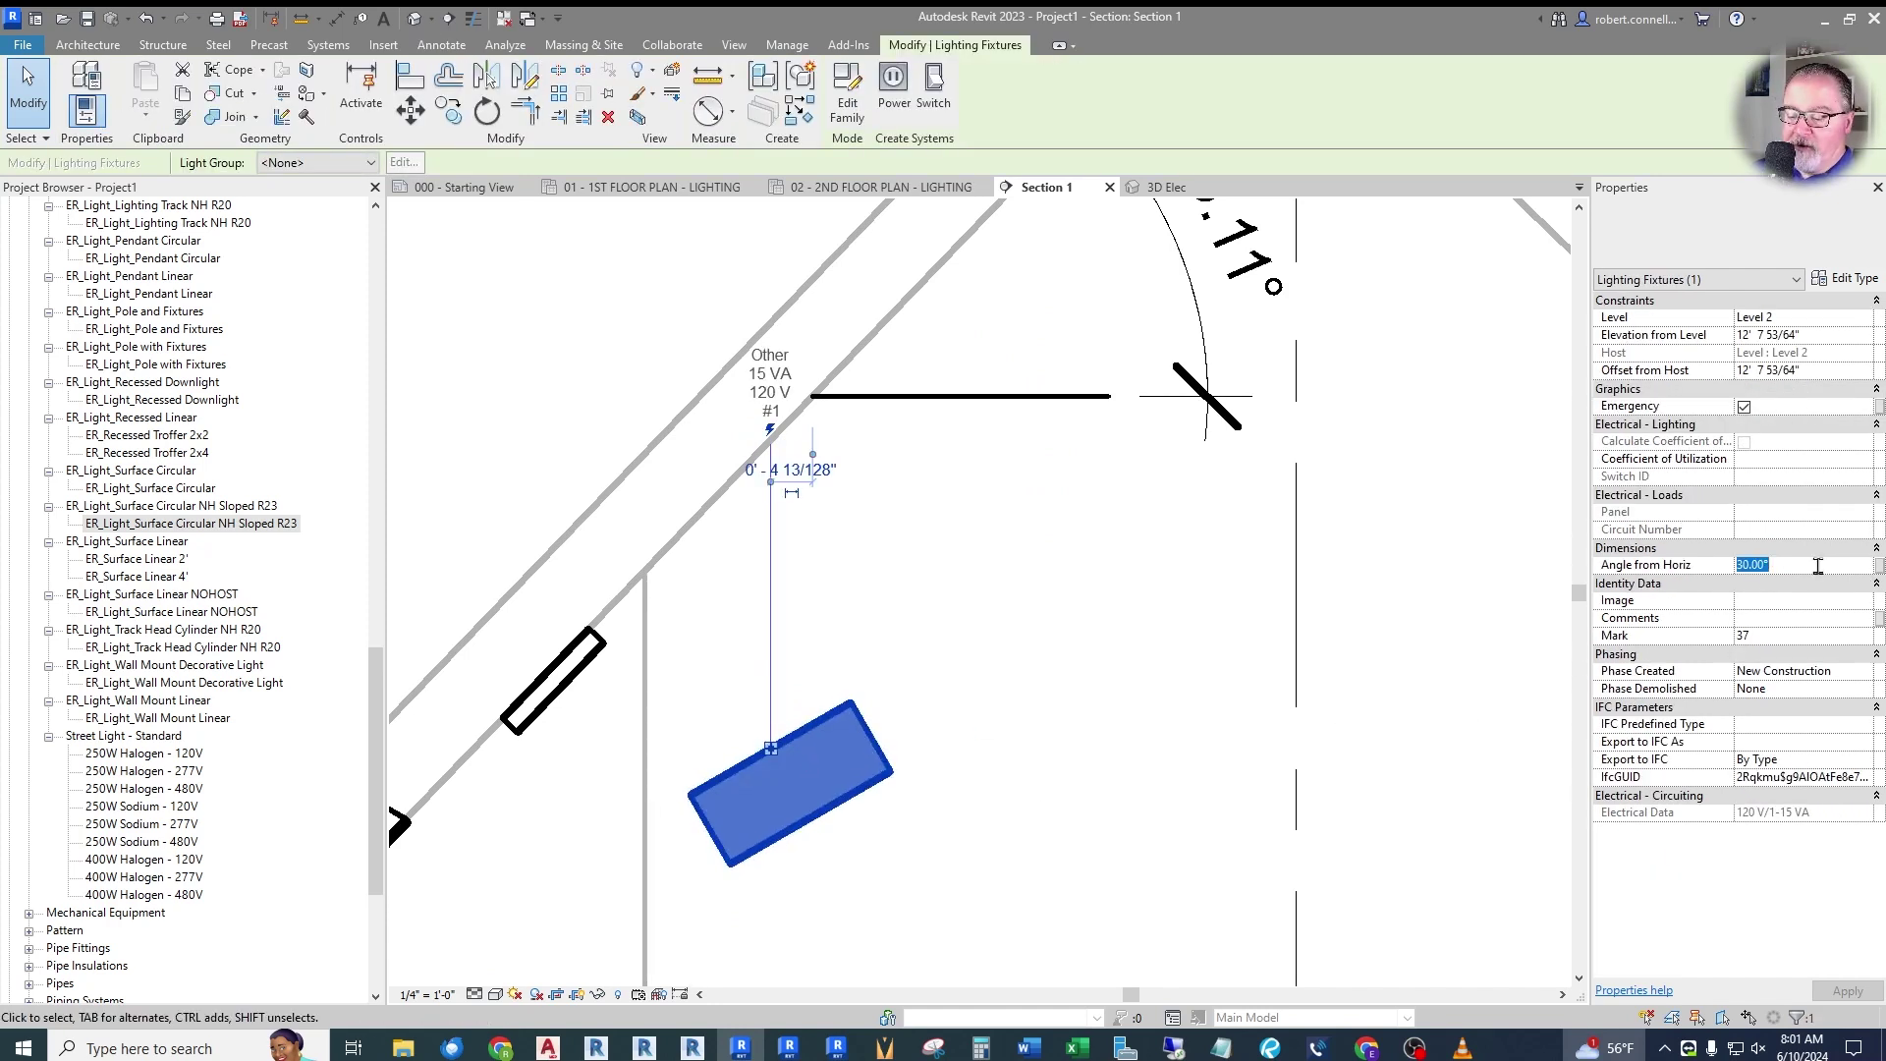
type("46")
key("Return")
left_click(1847, 991)
Move the tilted fixture up against the underside of the sloped roof in Section 1, about 14' 10" above Level 2.
left_click_drag(863, 797, 822, 511)
key("Escape")
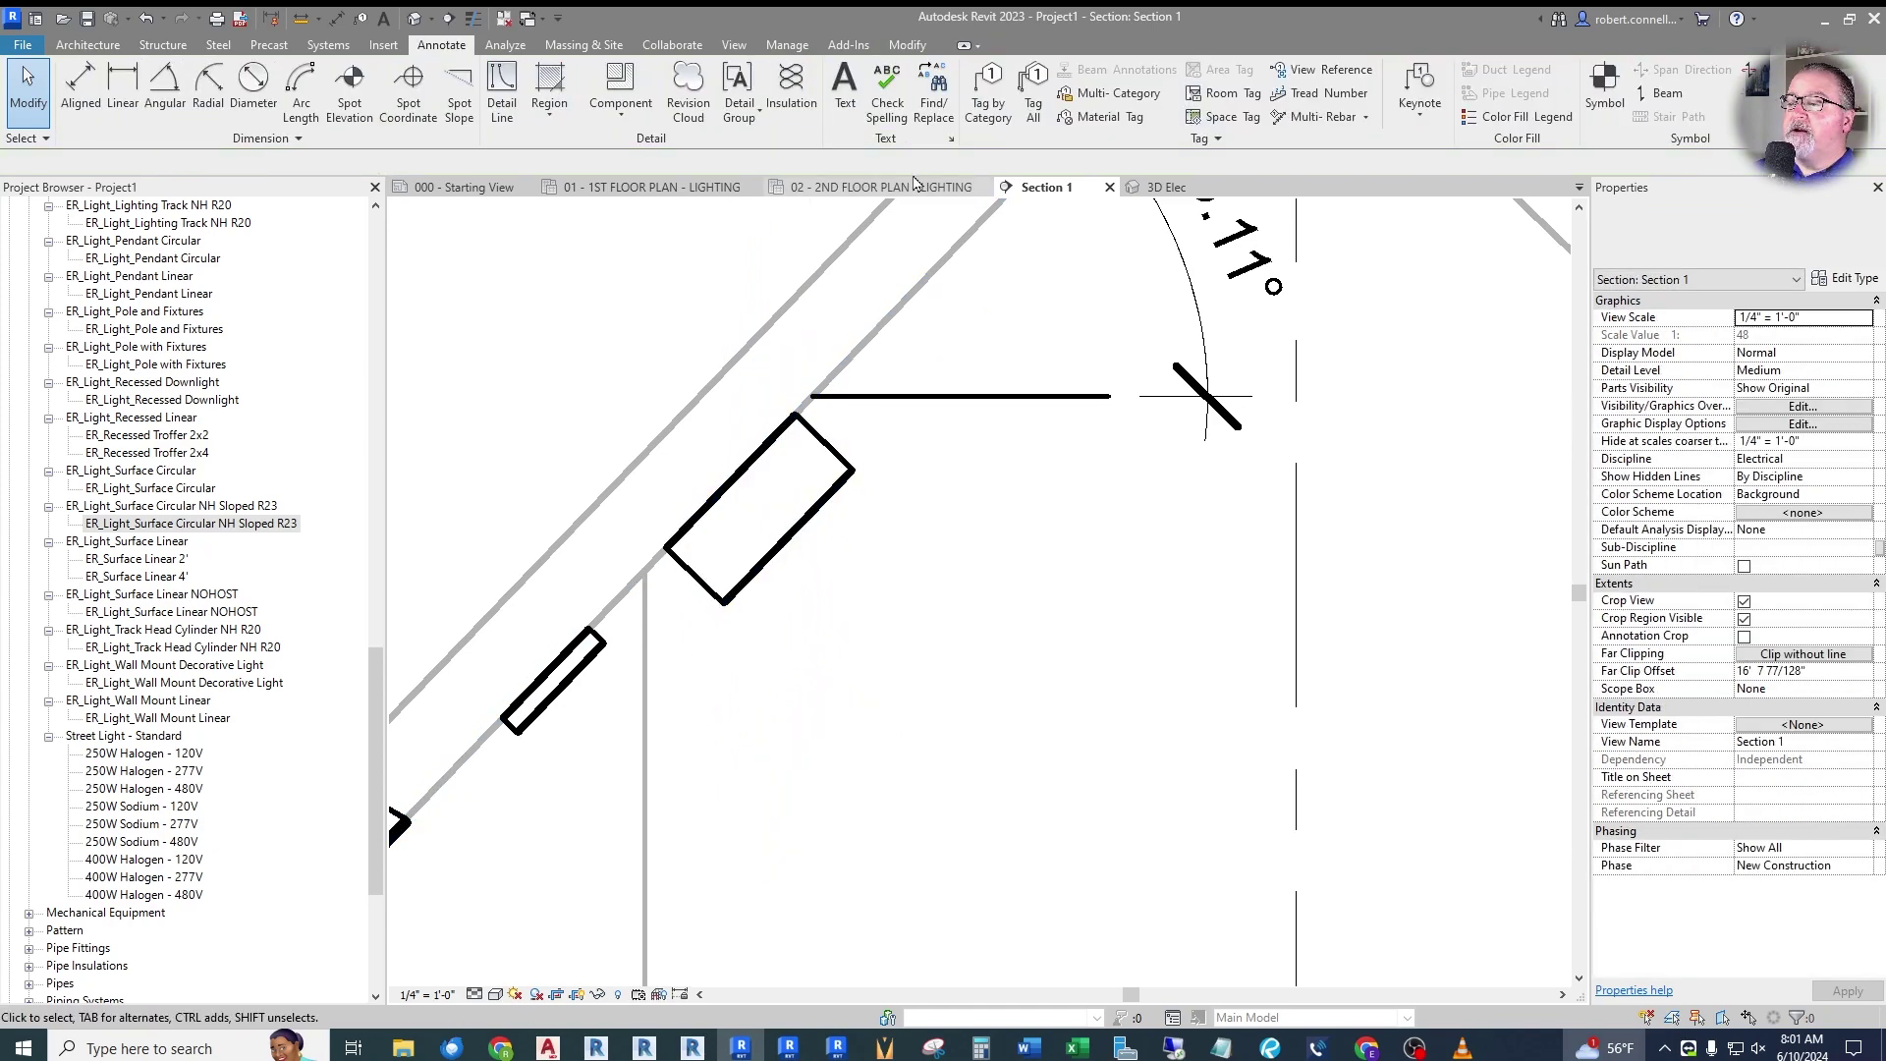
scroll(940, 248, "down", 2)
scroll(874, 407, "up", 3)
mouse_move(846, 430)
left_mouse_down()
mouse_move(1078, 564)
mouse_move(865, 489)
mouse_move(837, 464)
mouse_move(842, 433)
left_mouse_up()
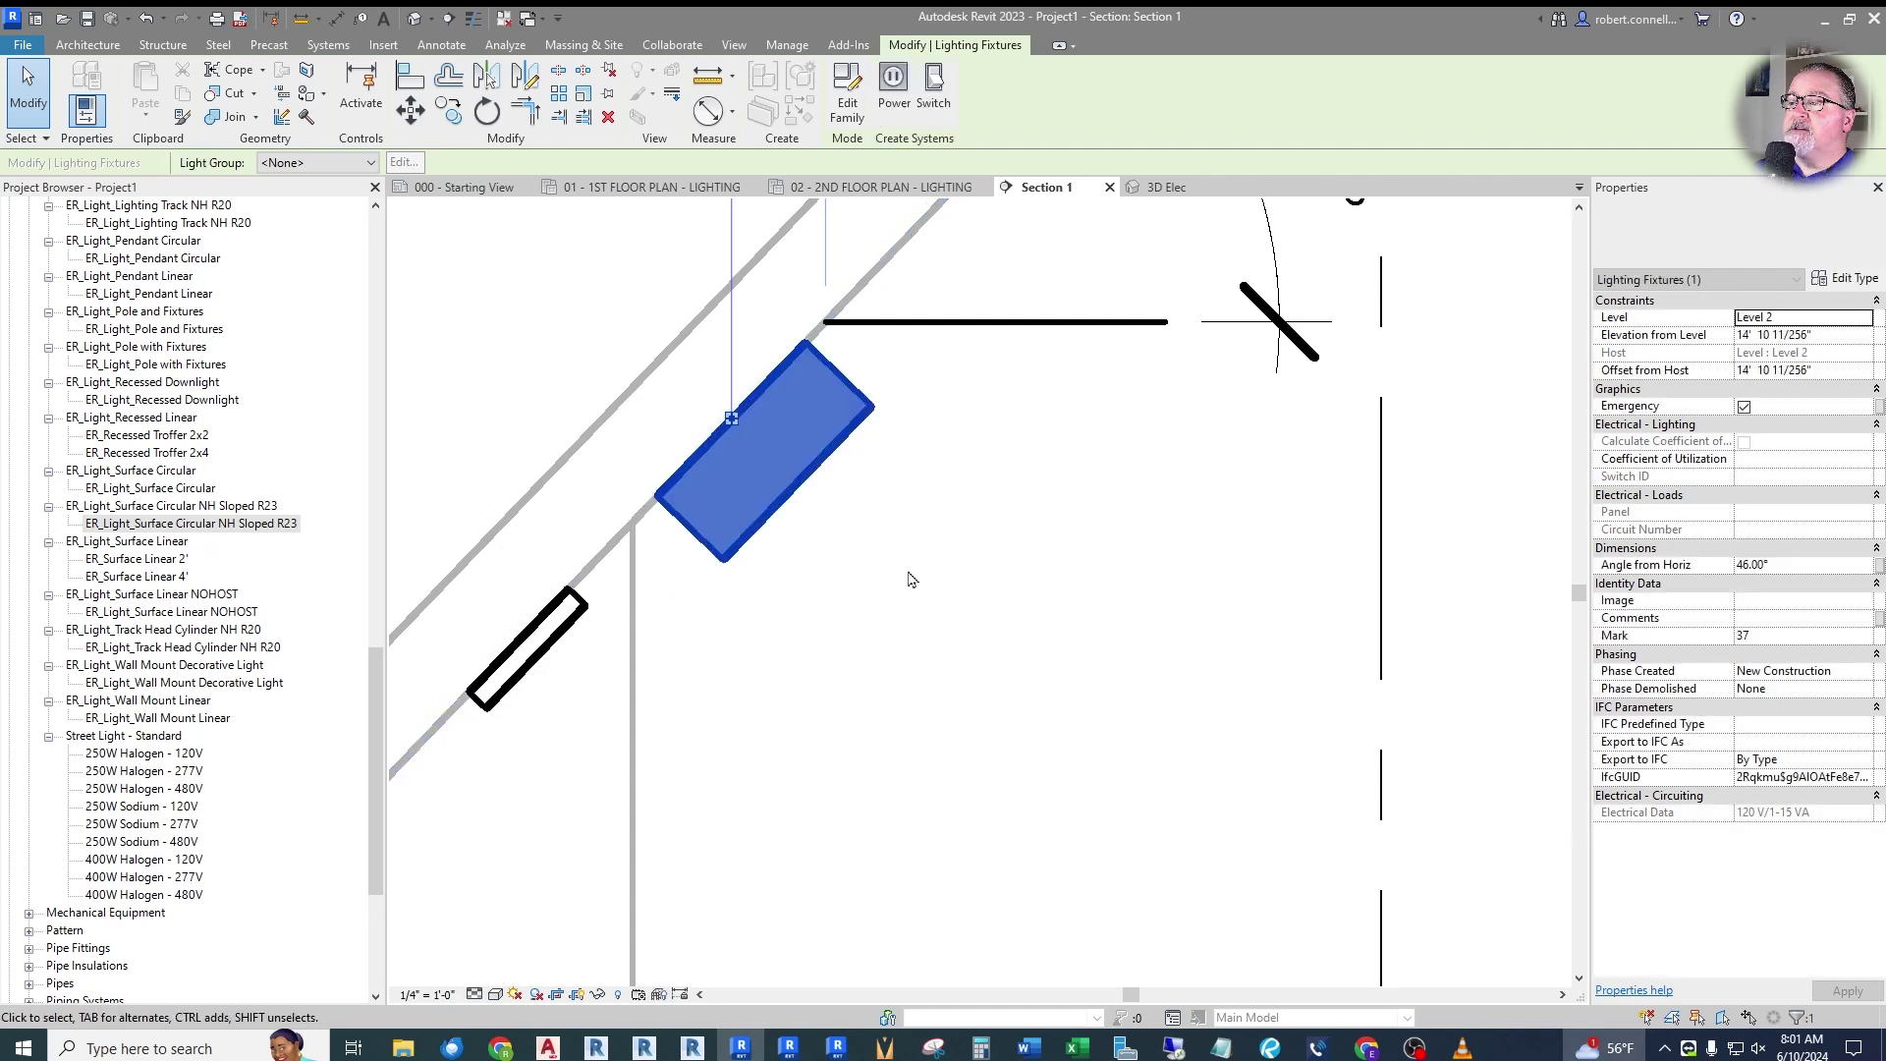
key("Escape")
scroll(823, 572, "down", 2)
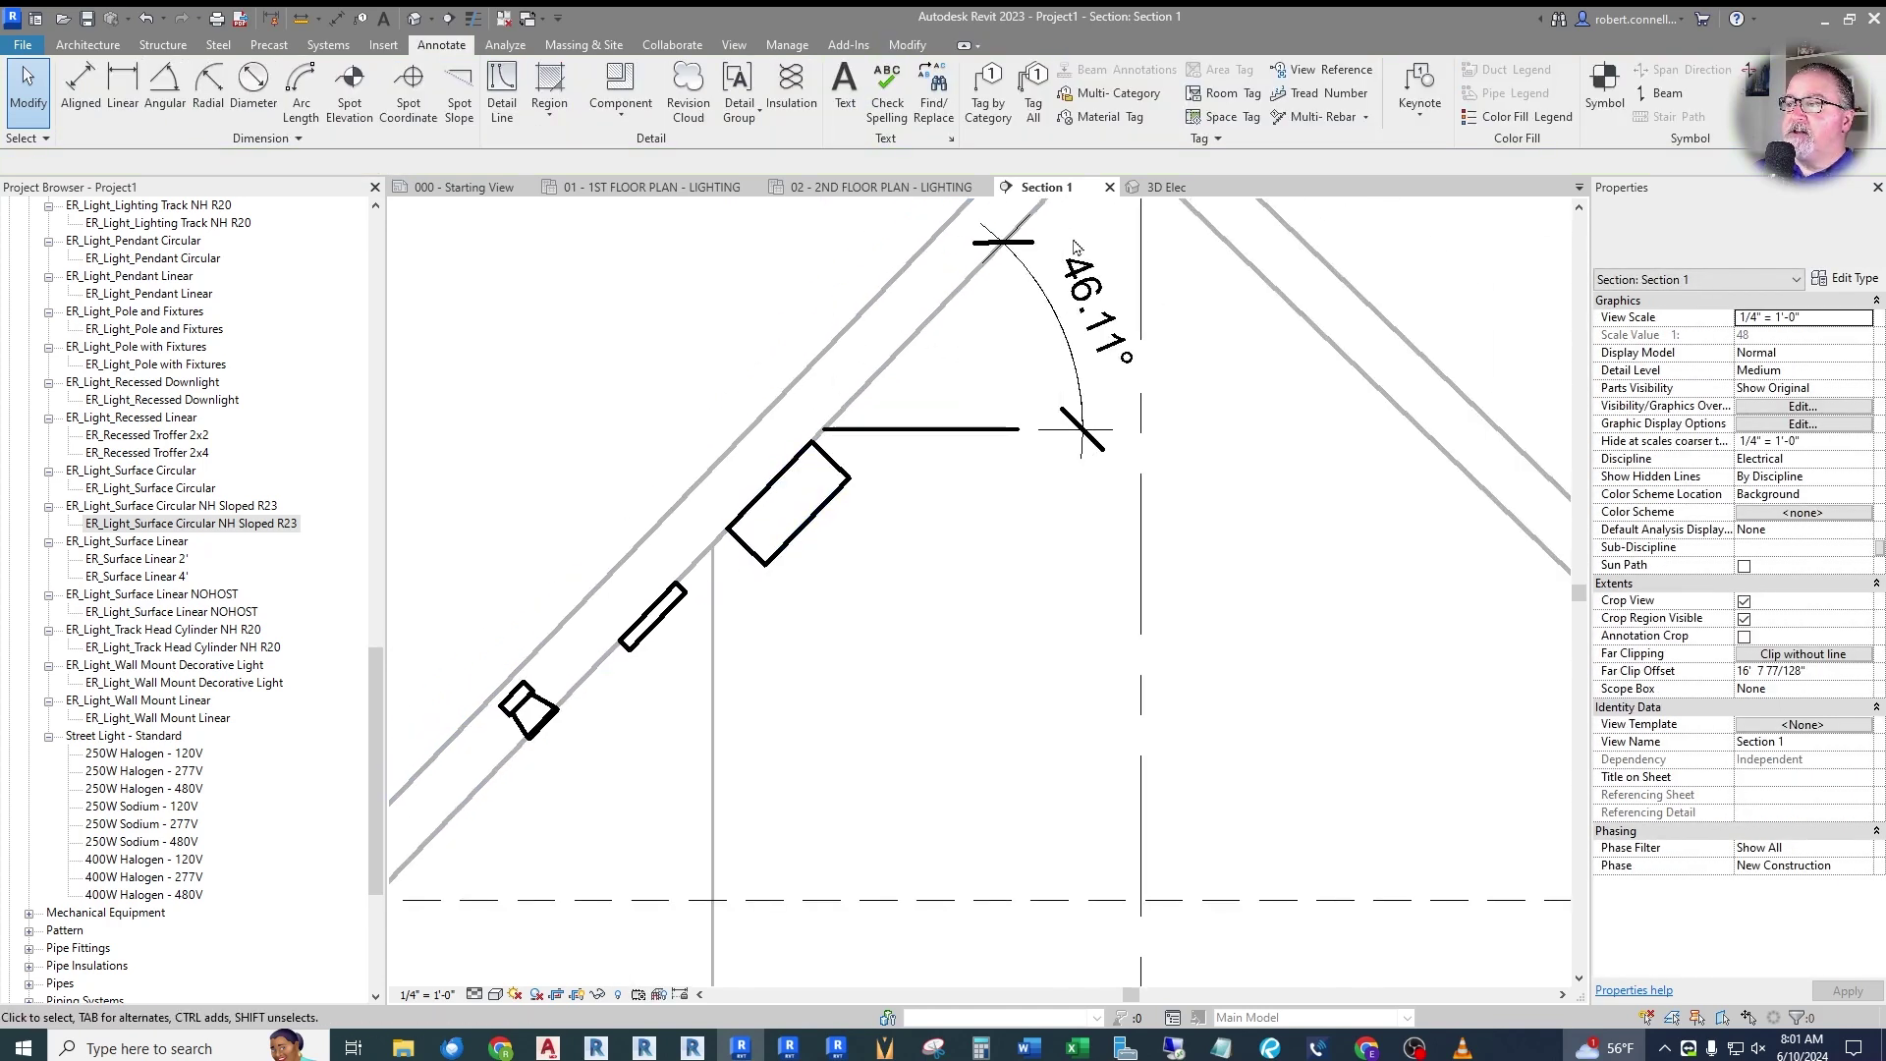
Separate the fixtures in the second-floor lighting plan by moving the sloped fixture west and the elliptical-looking surface circular fixture toward the north wall.
left_click(884, 187)
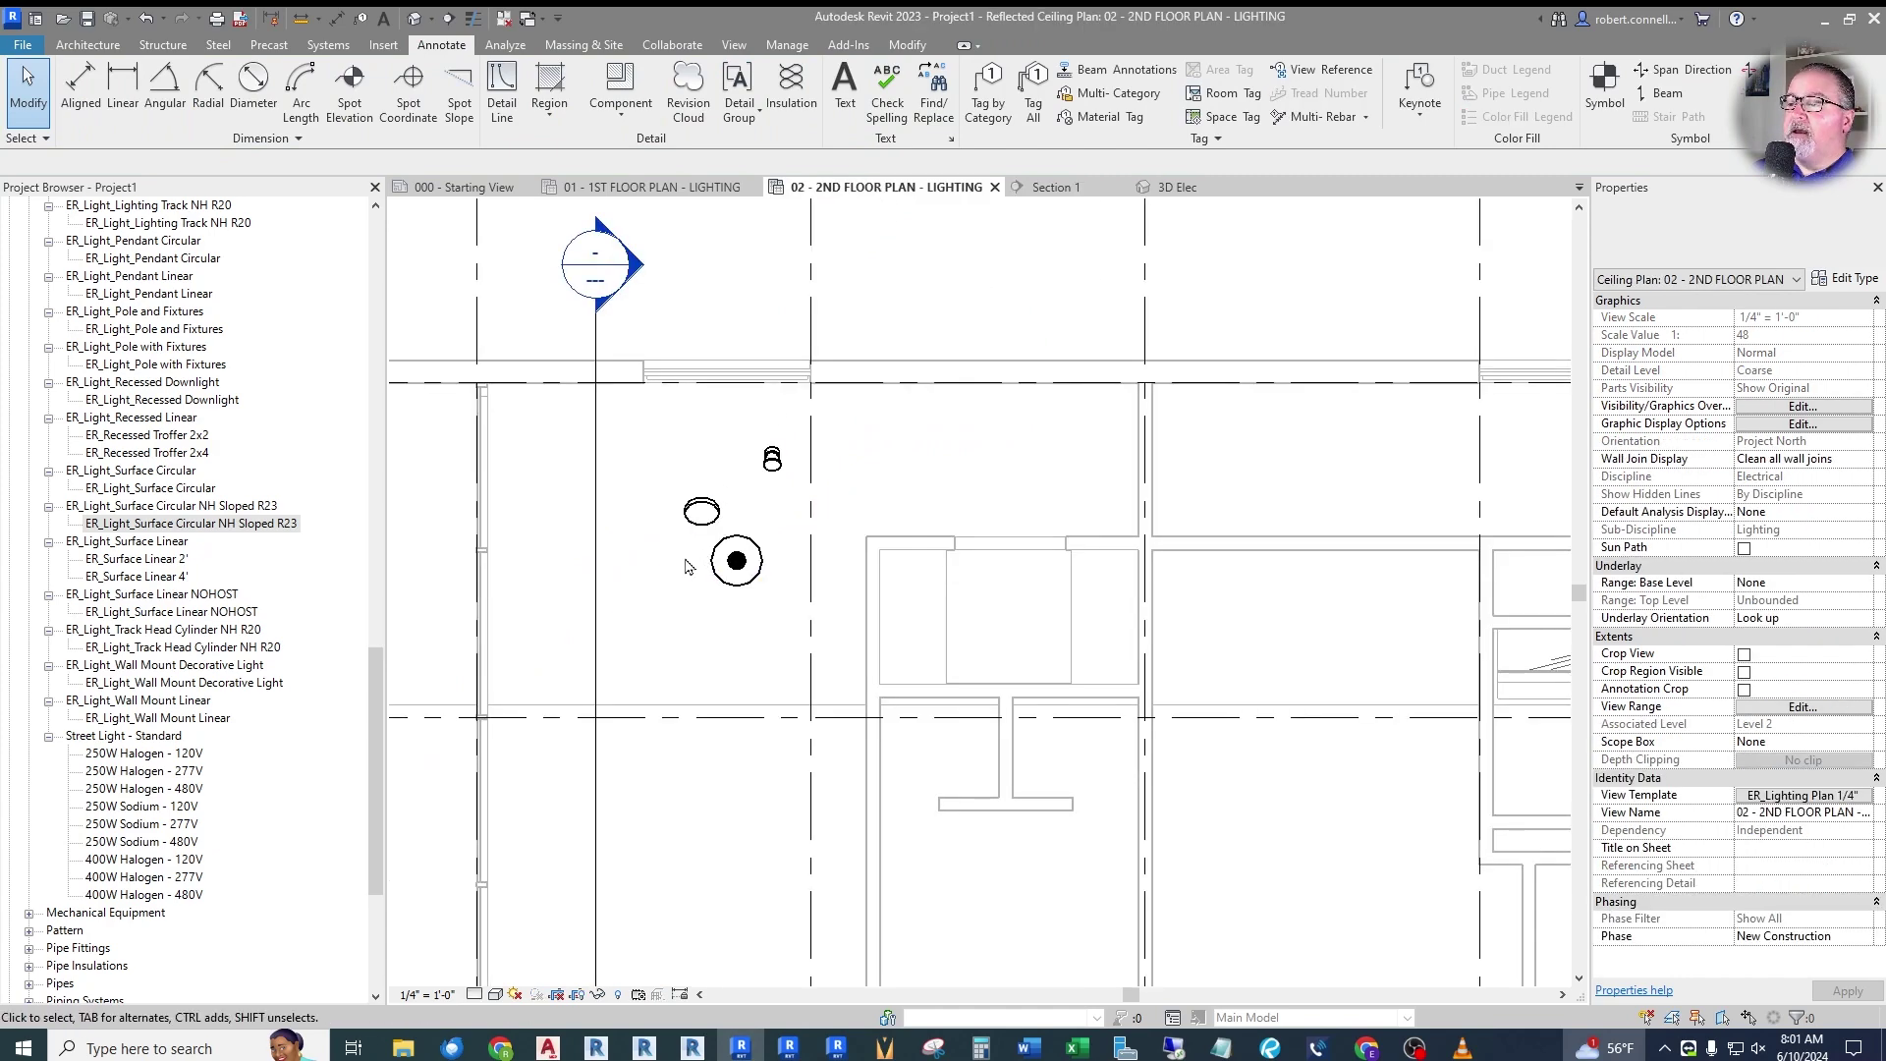
scroll(685, 559, "up", 2)
left_click_drag(770, 563, 682, 564)
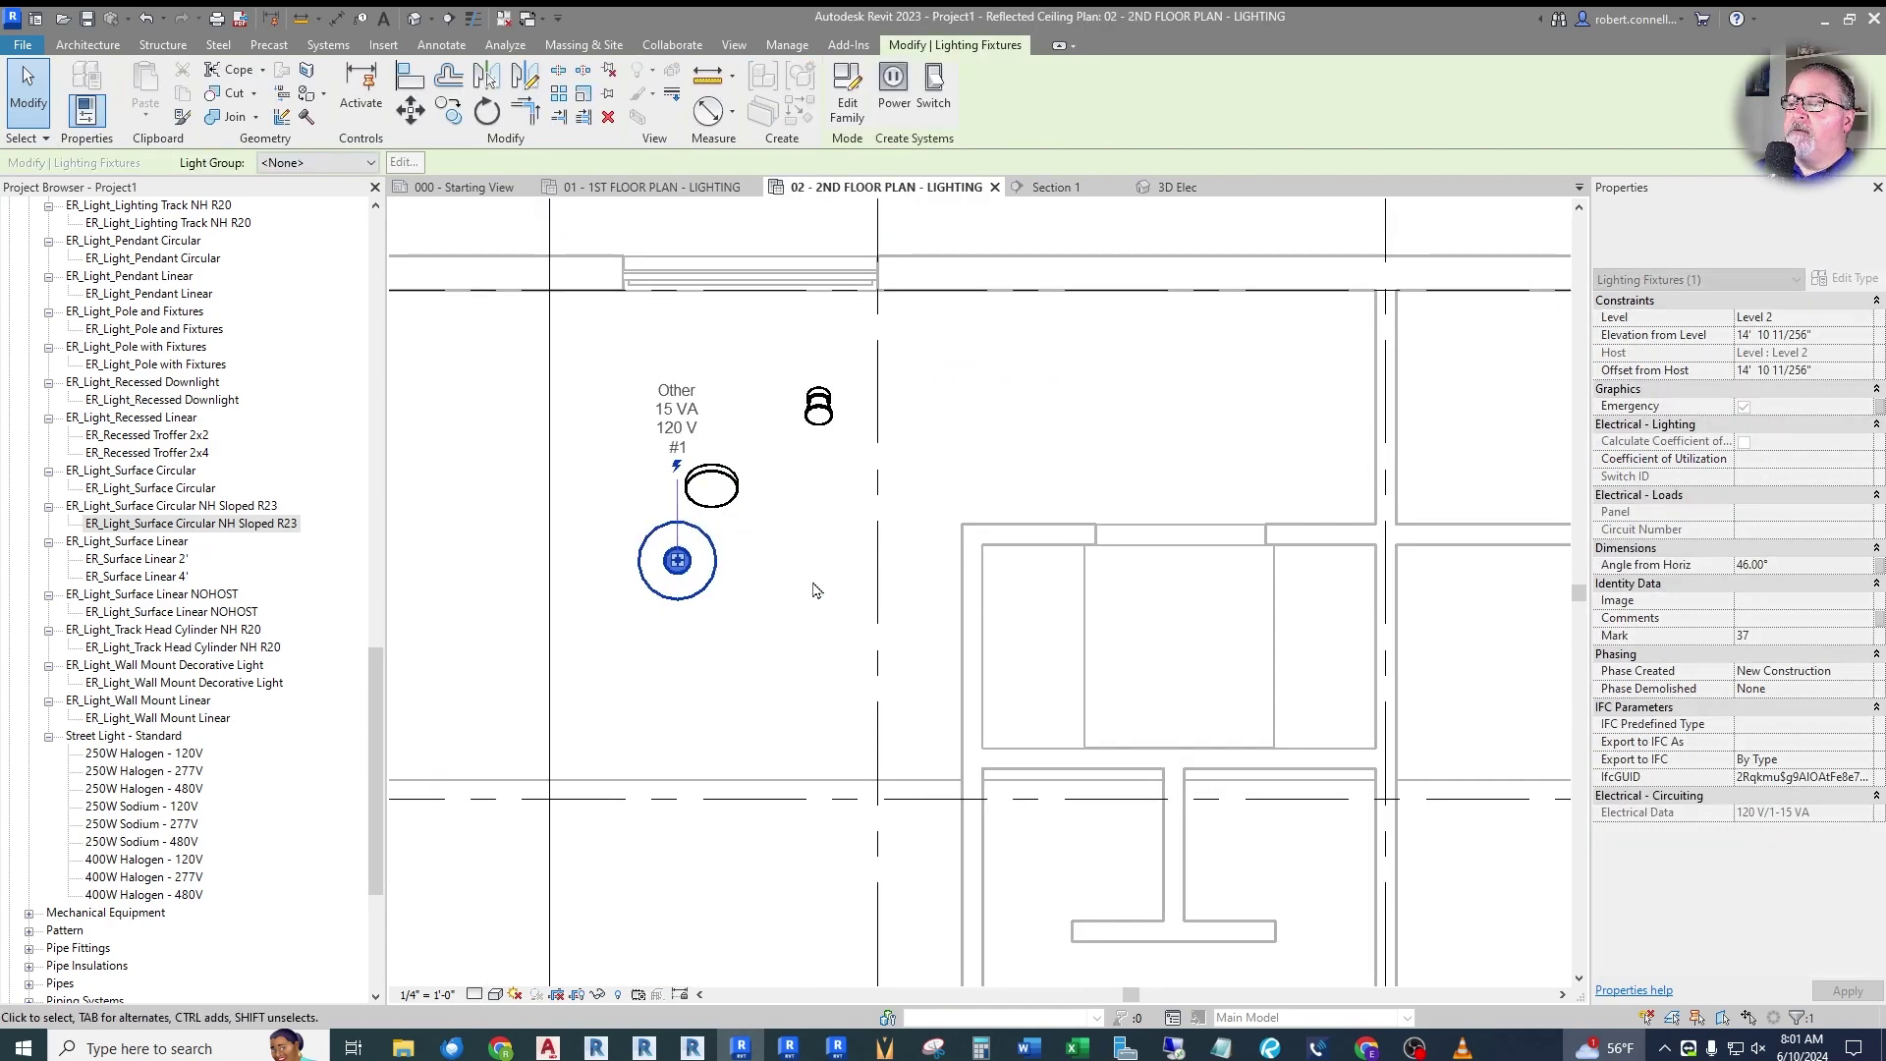
scroll(815, 591, "down", 4)
scroll(631, 542, "up", 3)
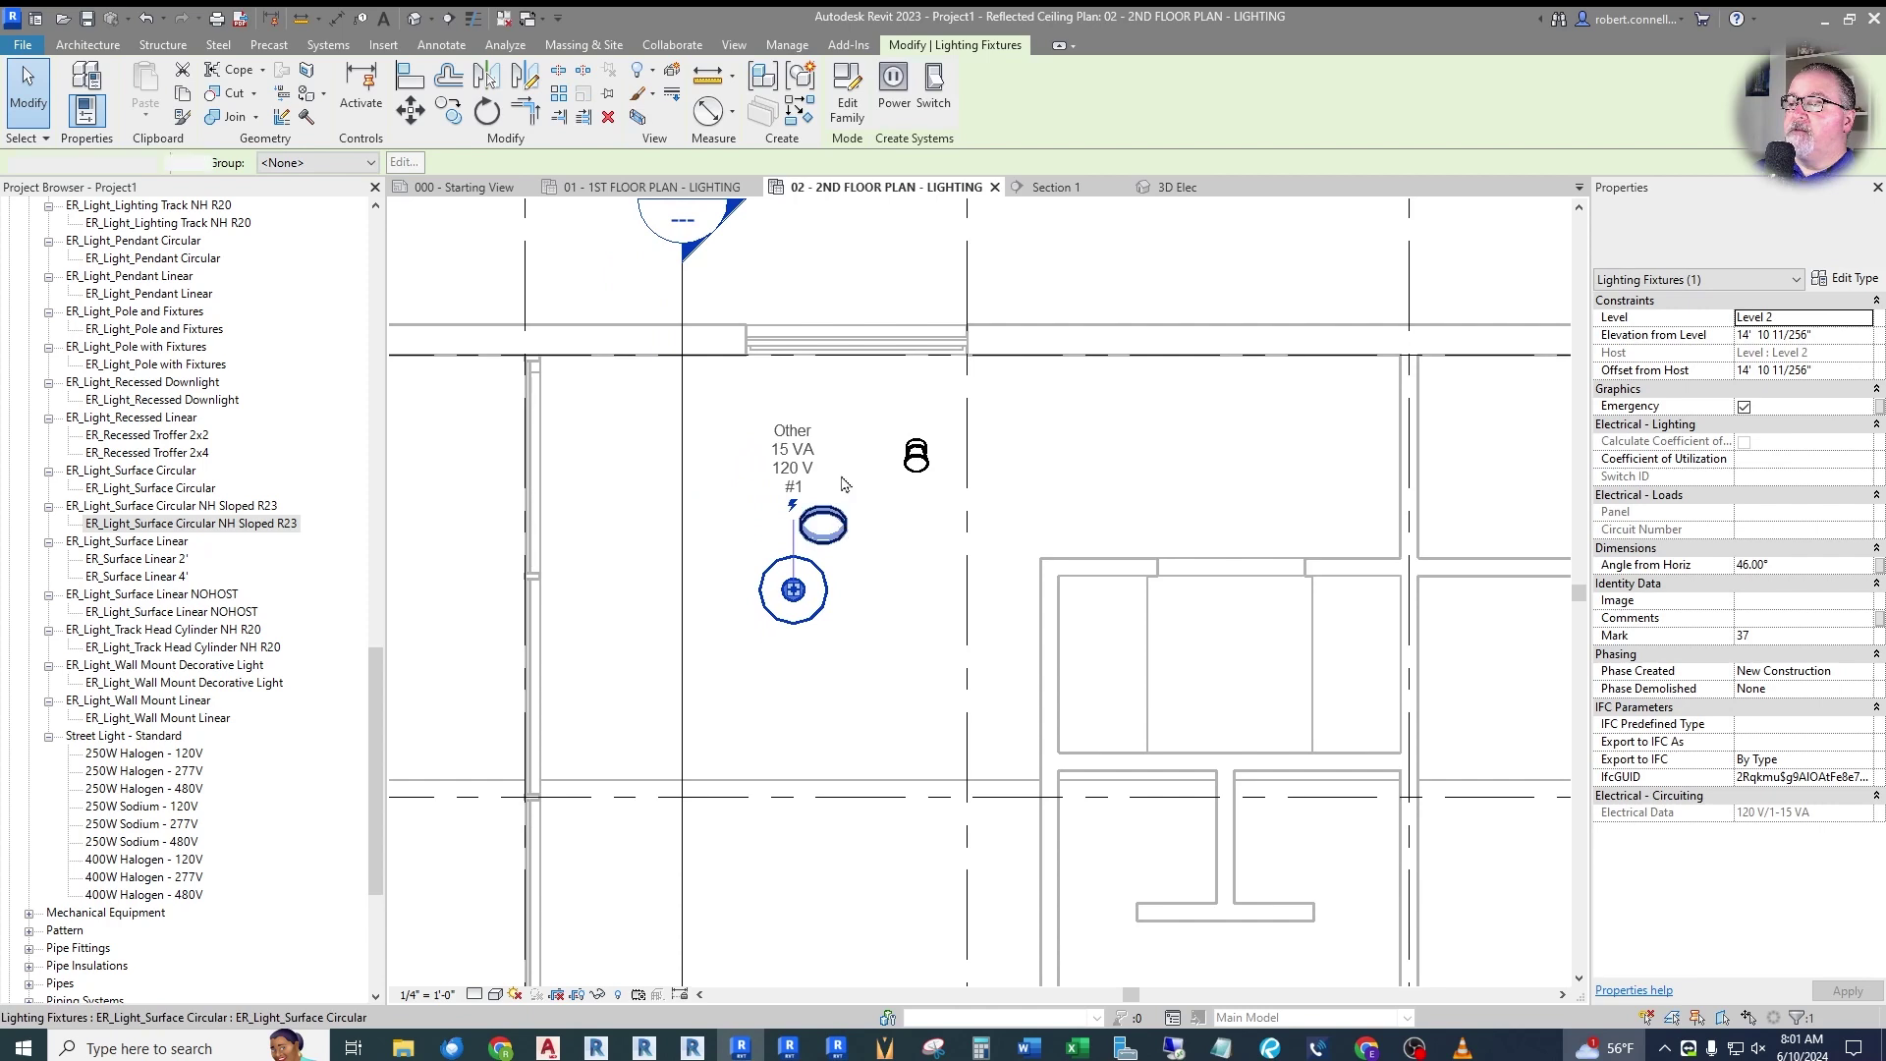
left_click_drag(838, 500, 861, 385)
left_click(778, 581)
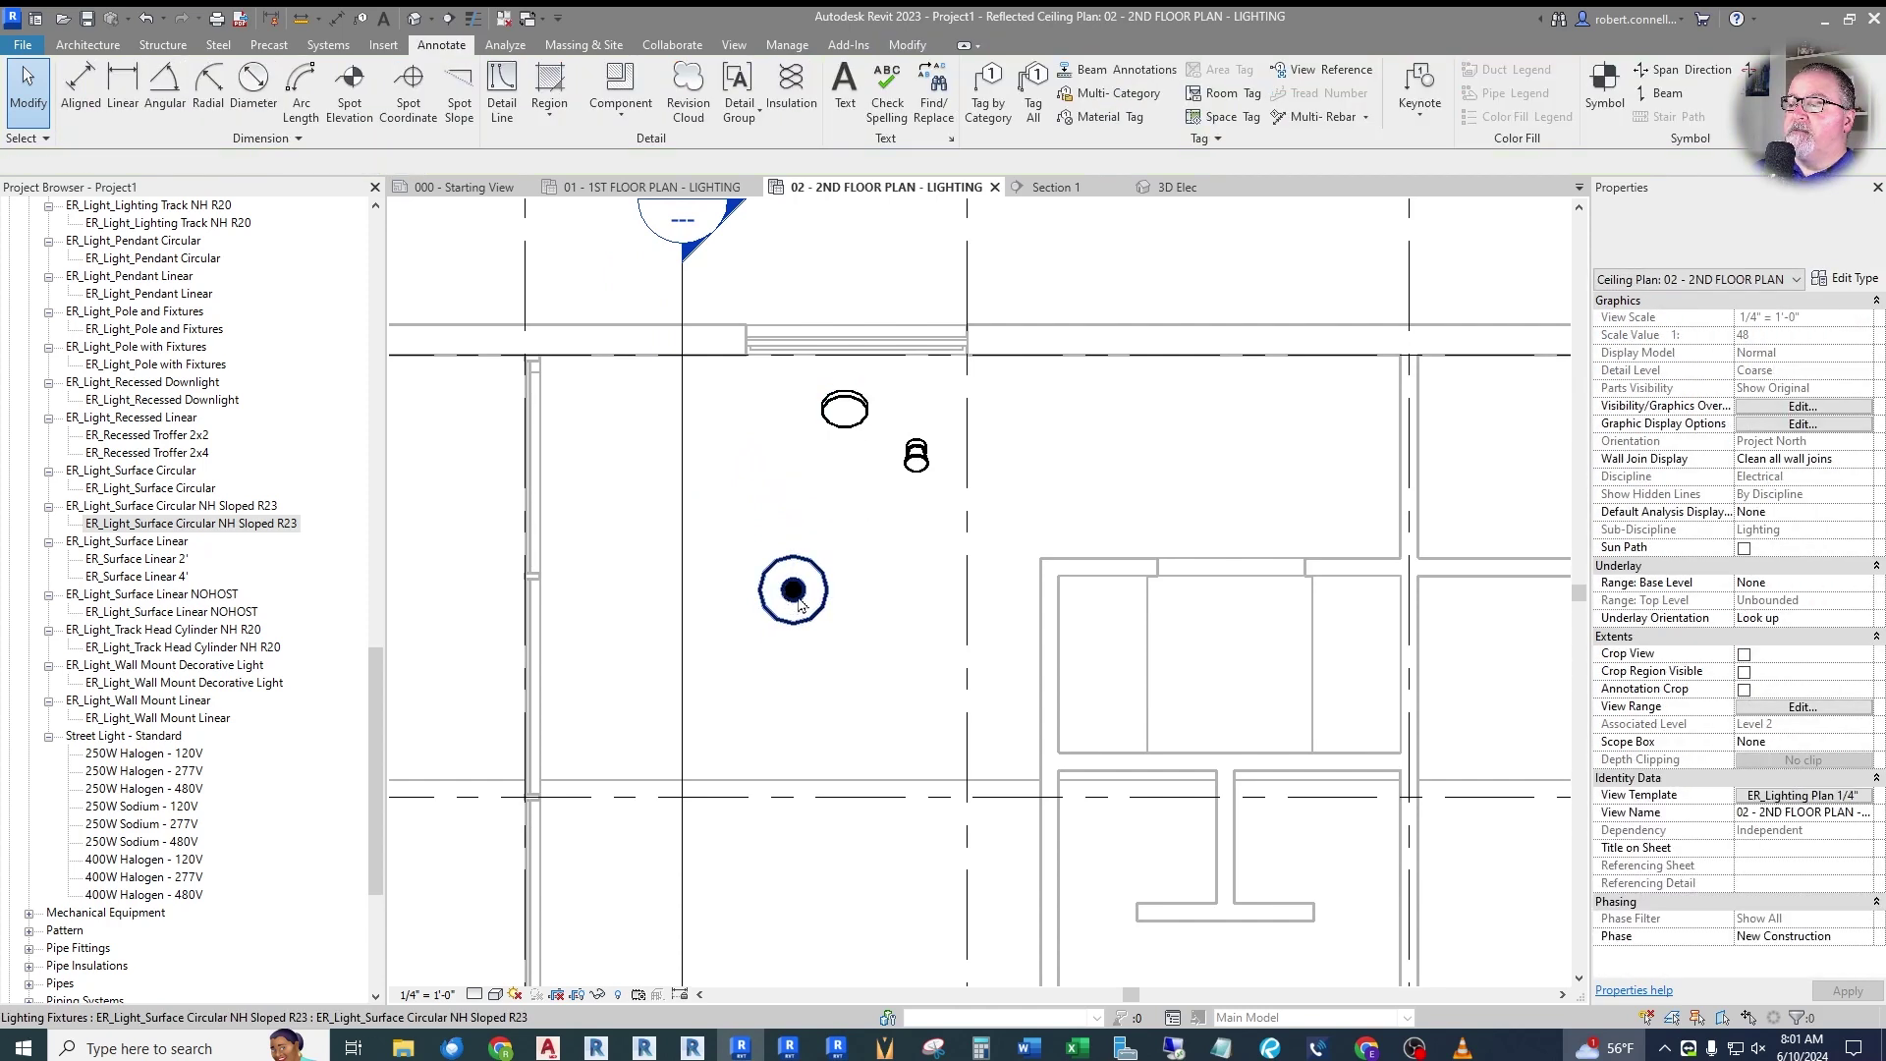
Compare how the tilted fixture is shown in the second-floor lighting plan and against the sloped roof in Section 1.
key("ctrl+Tab")
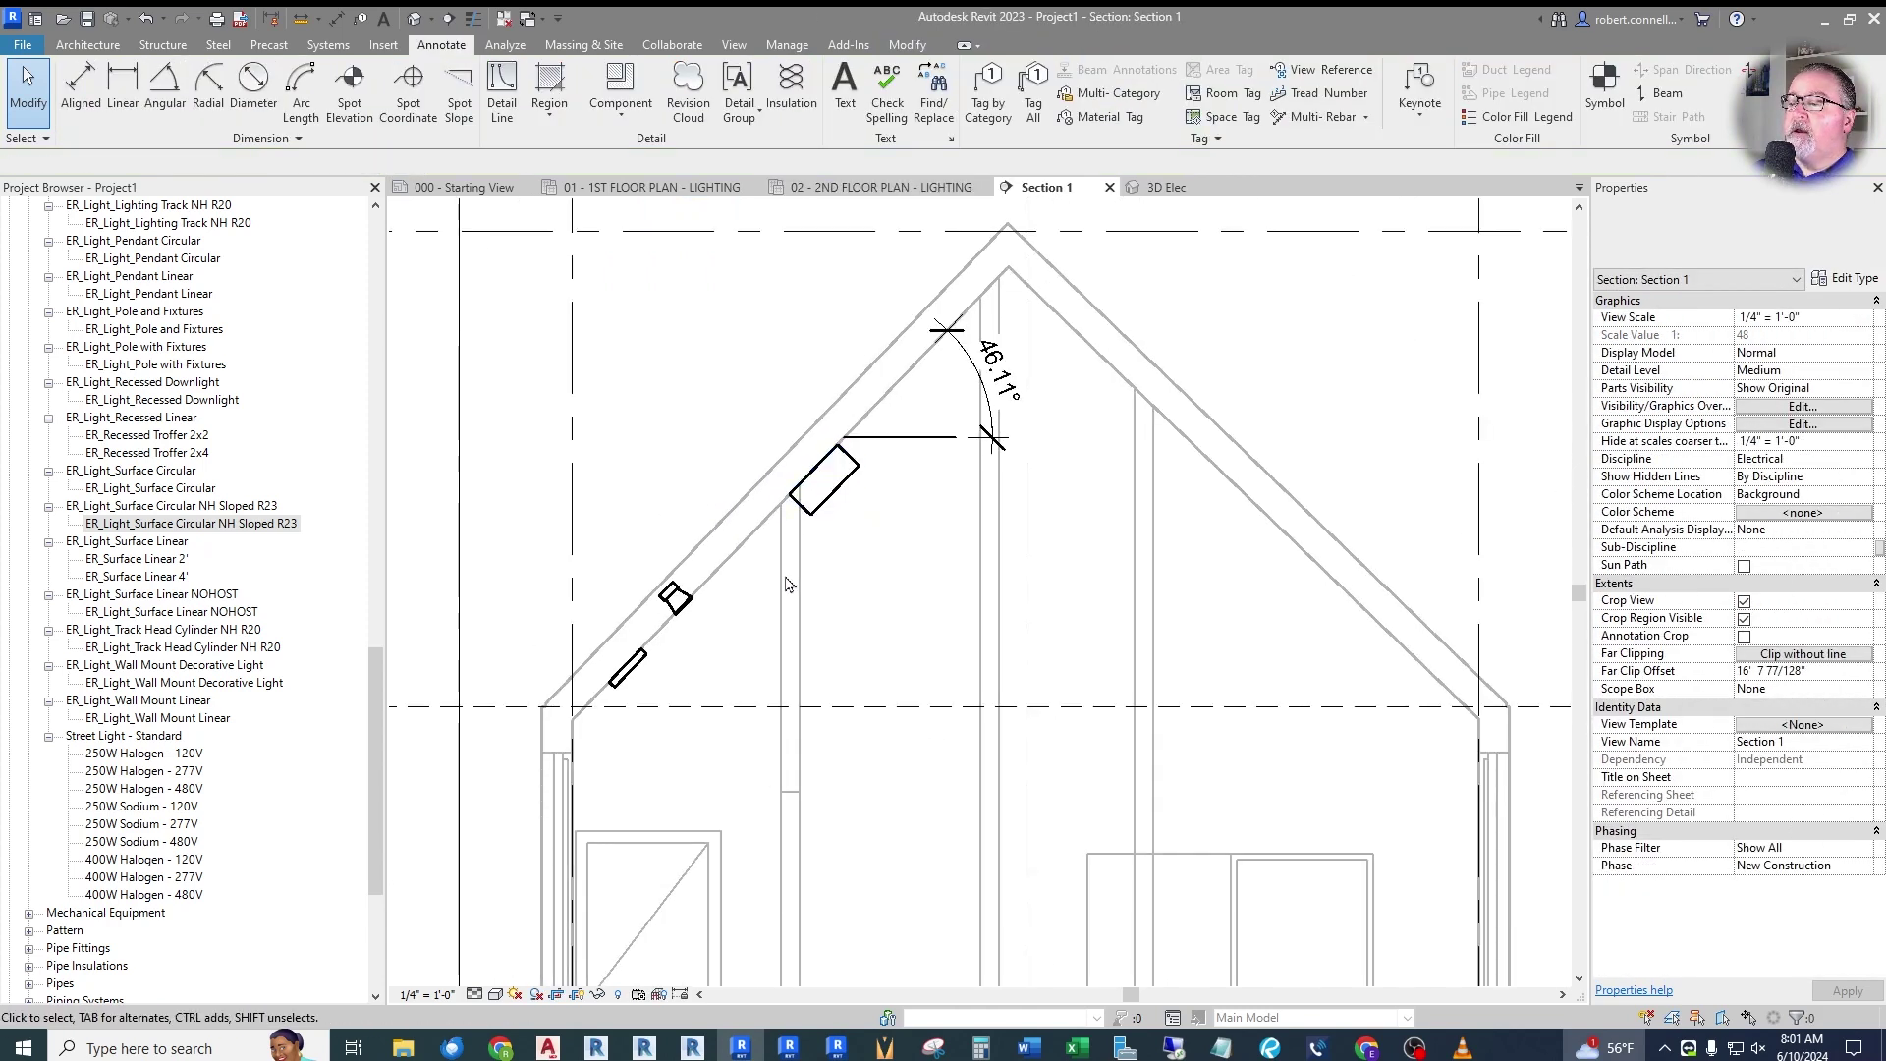
key("ctrl+shift+Tab")
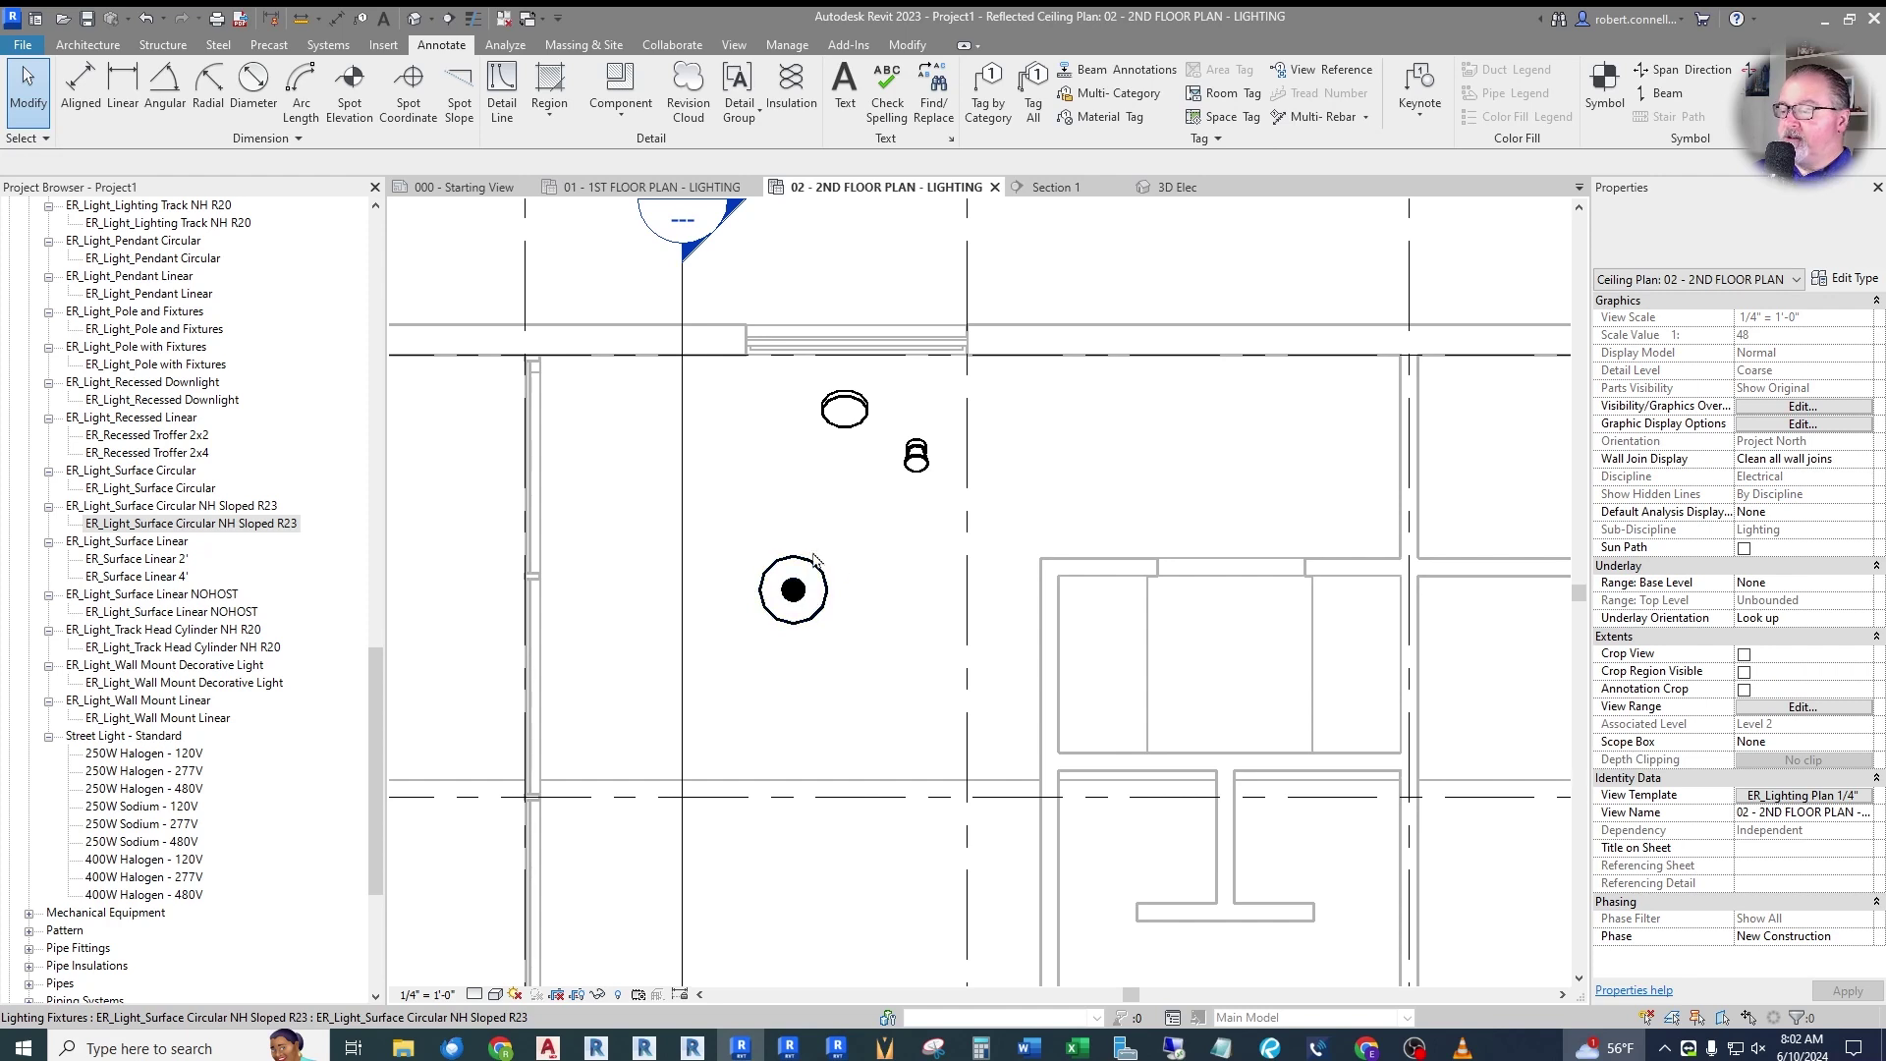
left_click(1049, 187)
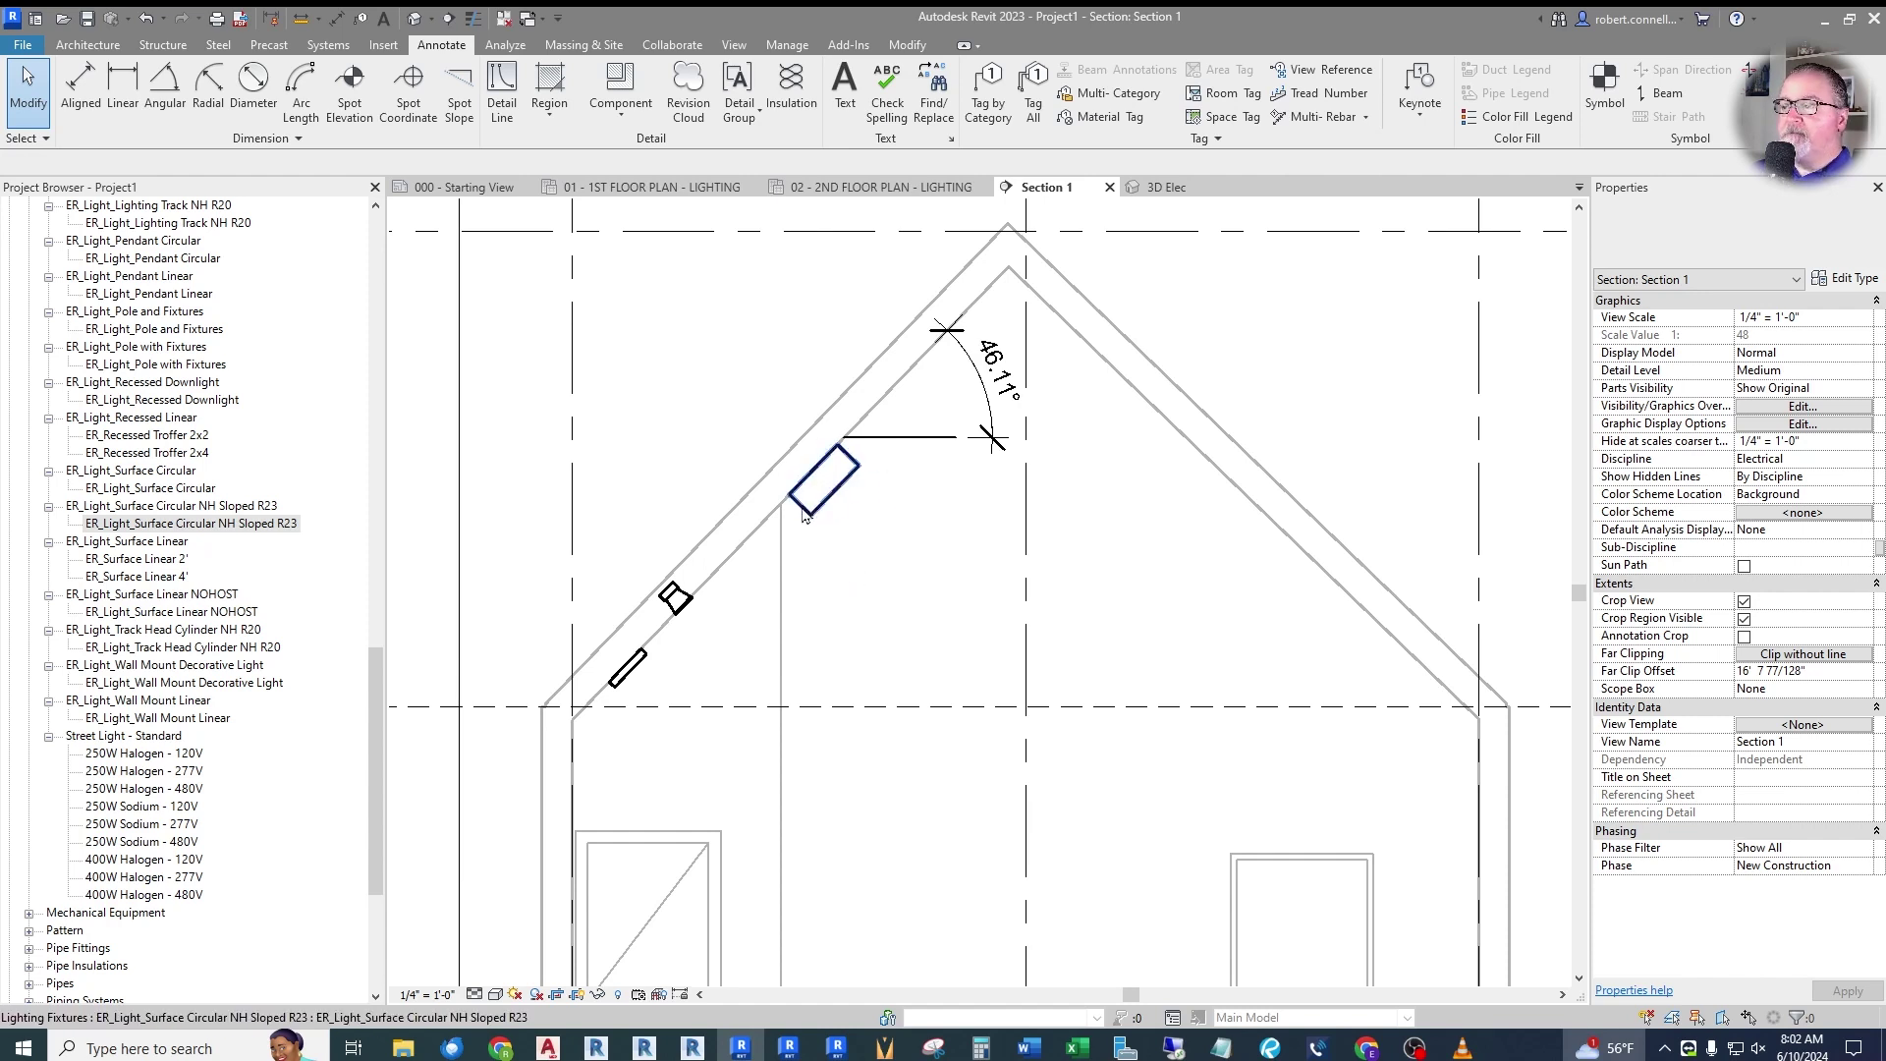
scroll(803, 517, "down", 3)
scroll(808, 531, "up", 3)
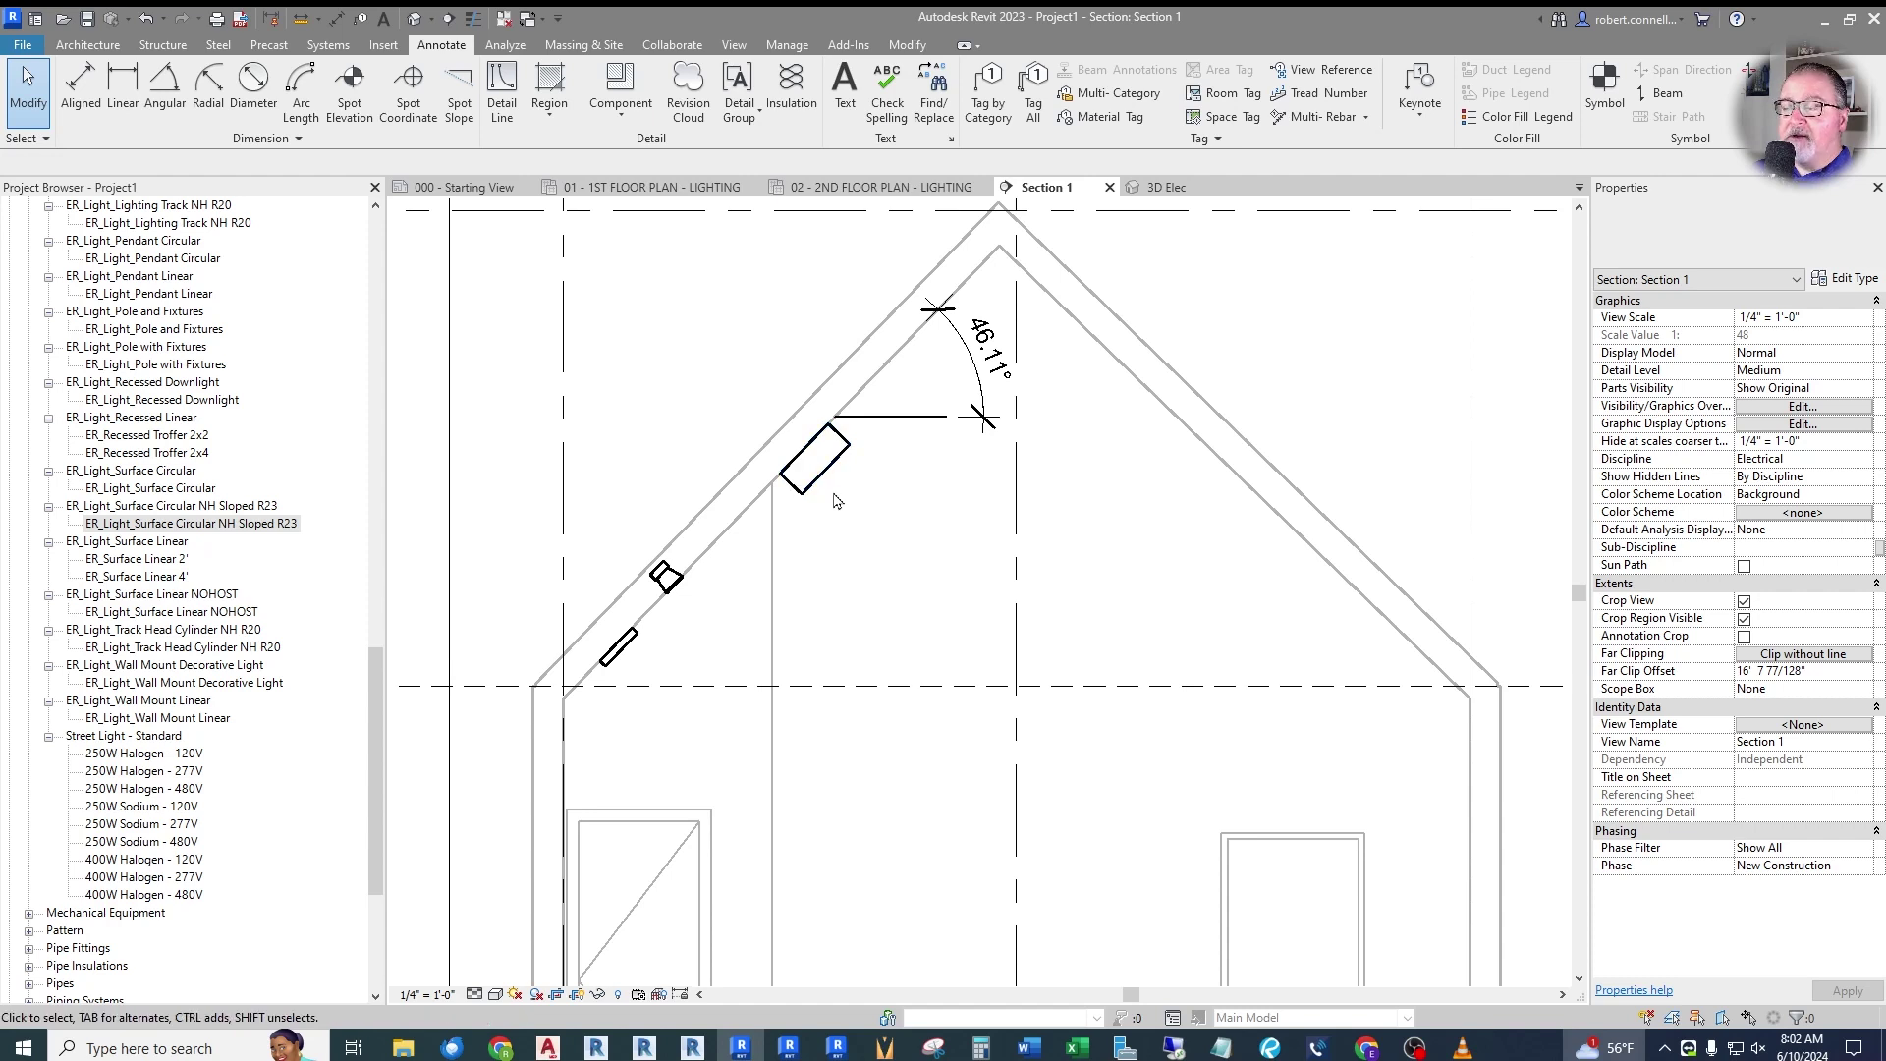
scroll(848, 519, "down", 2)
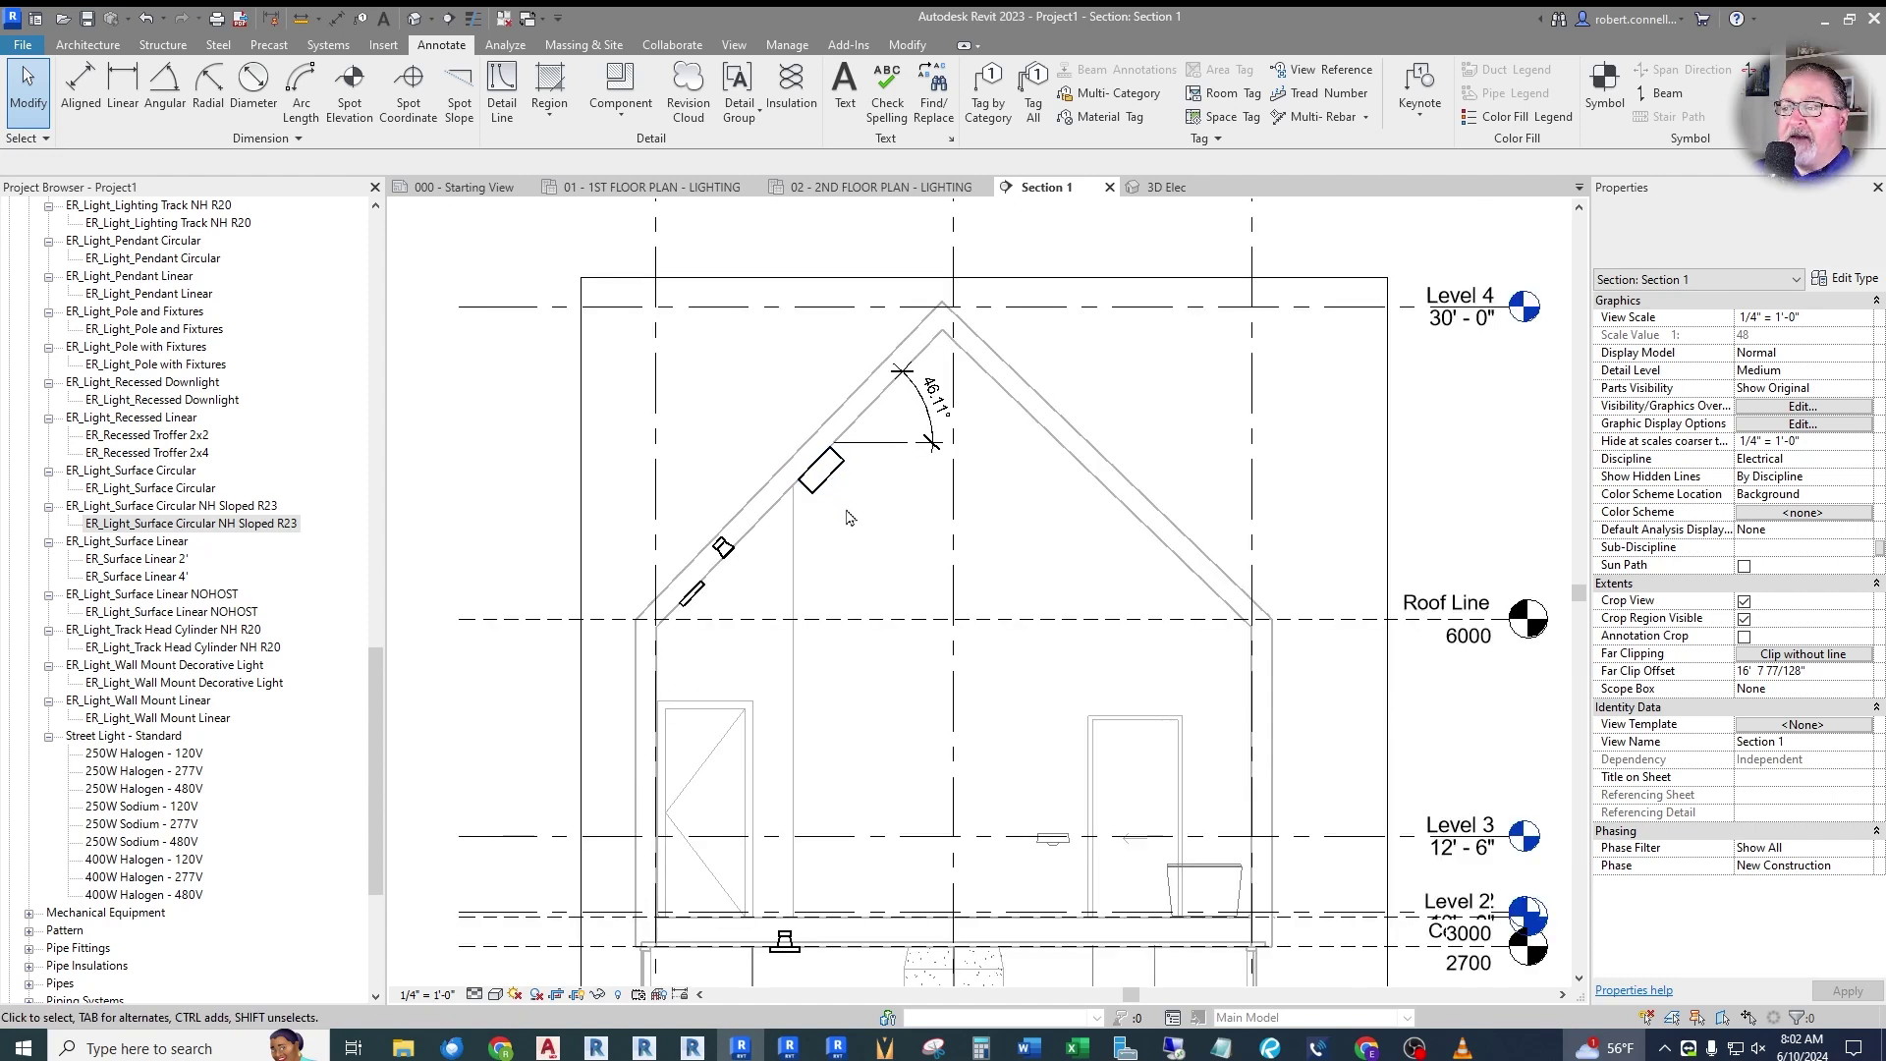